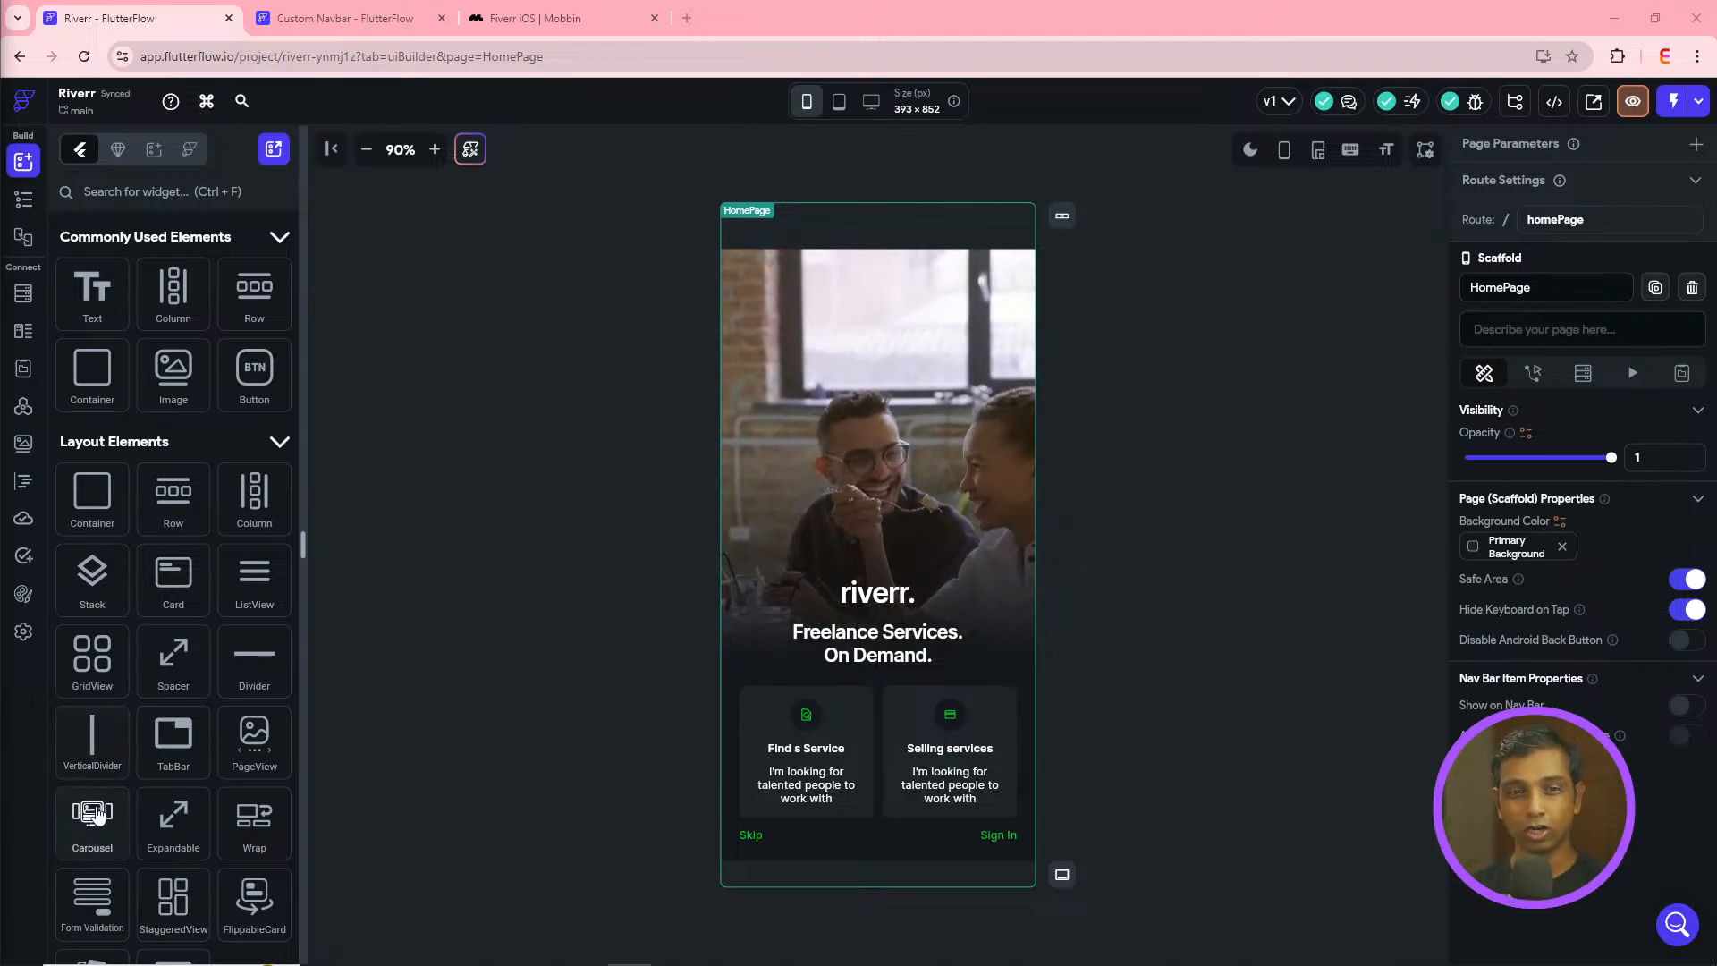
- Preview the app, open its sign-in page and toggle the preview between dark and light mode
click(1633, 101)
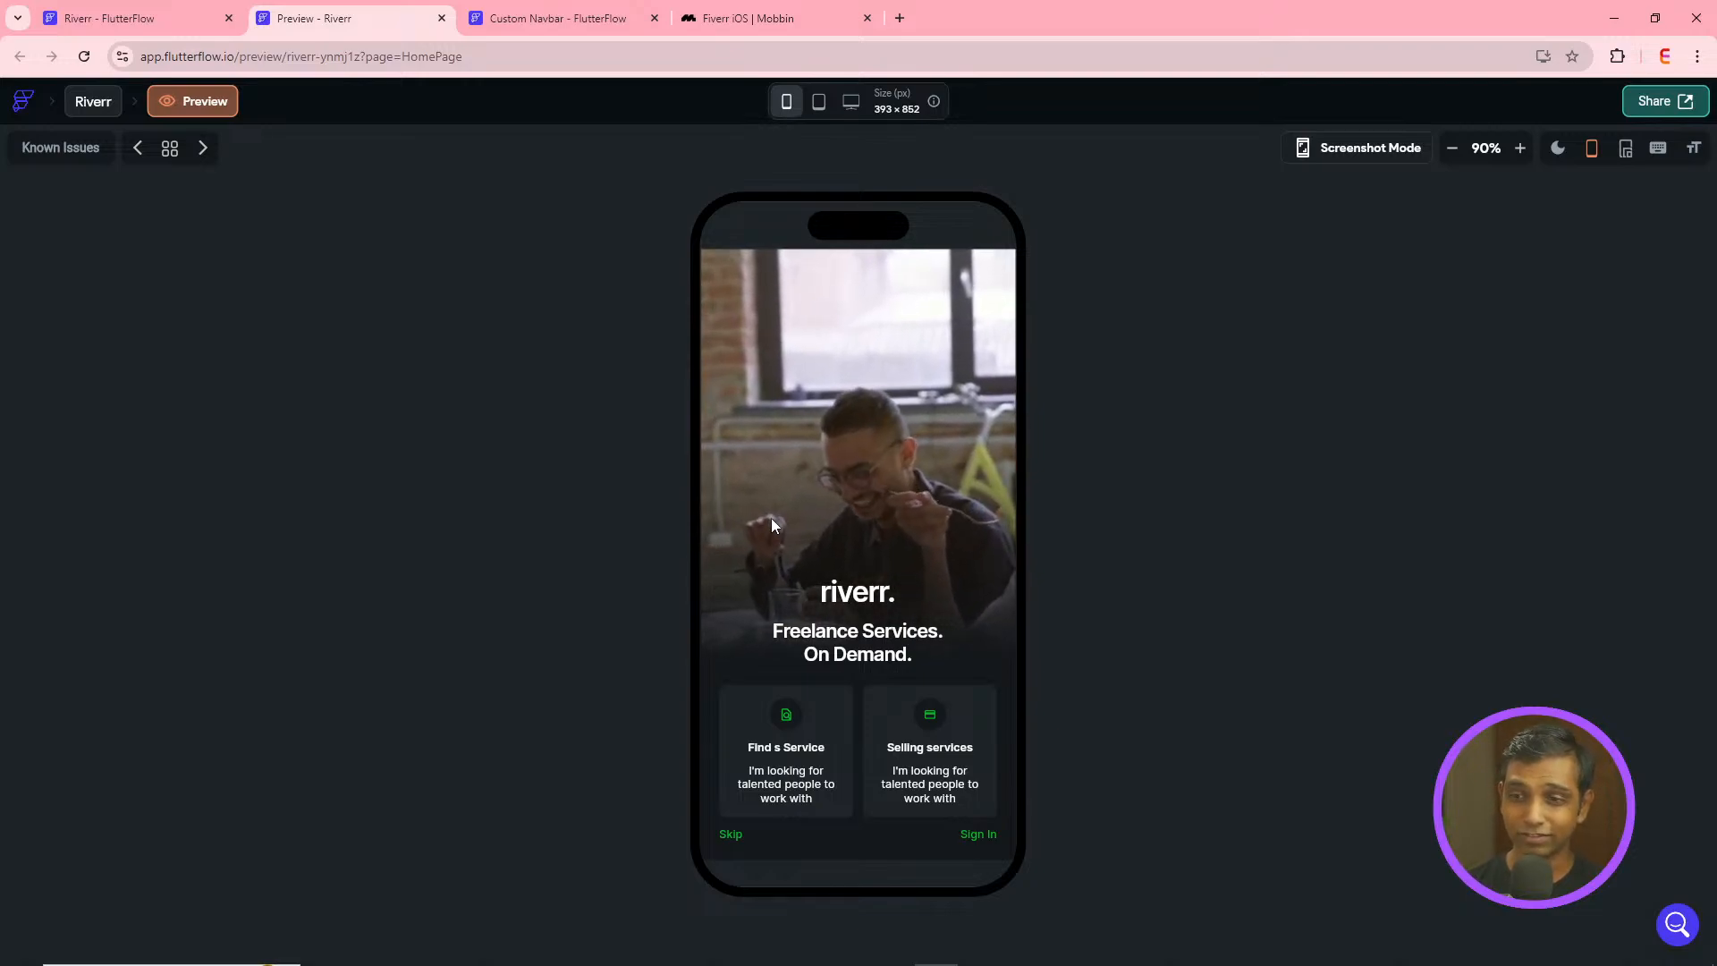
click(981, 835)
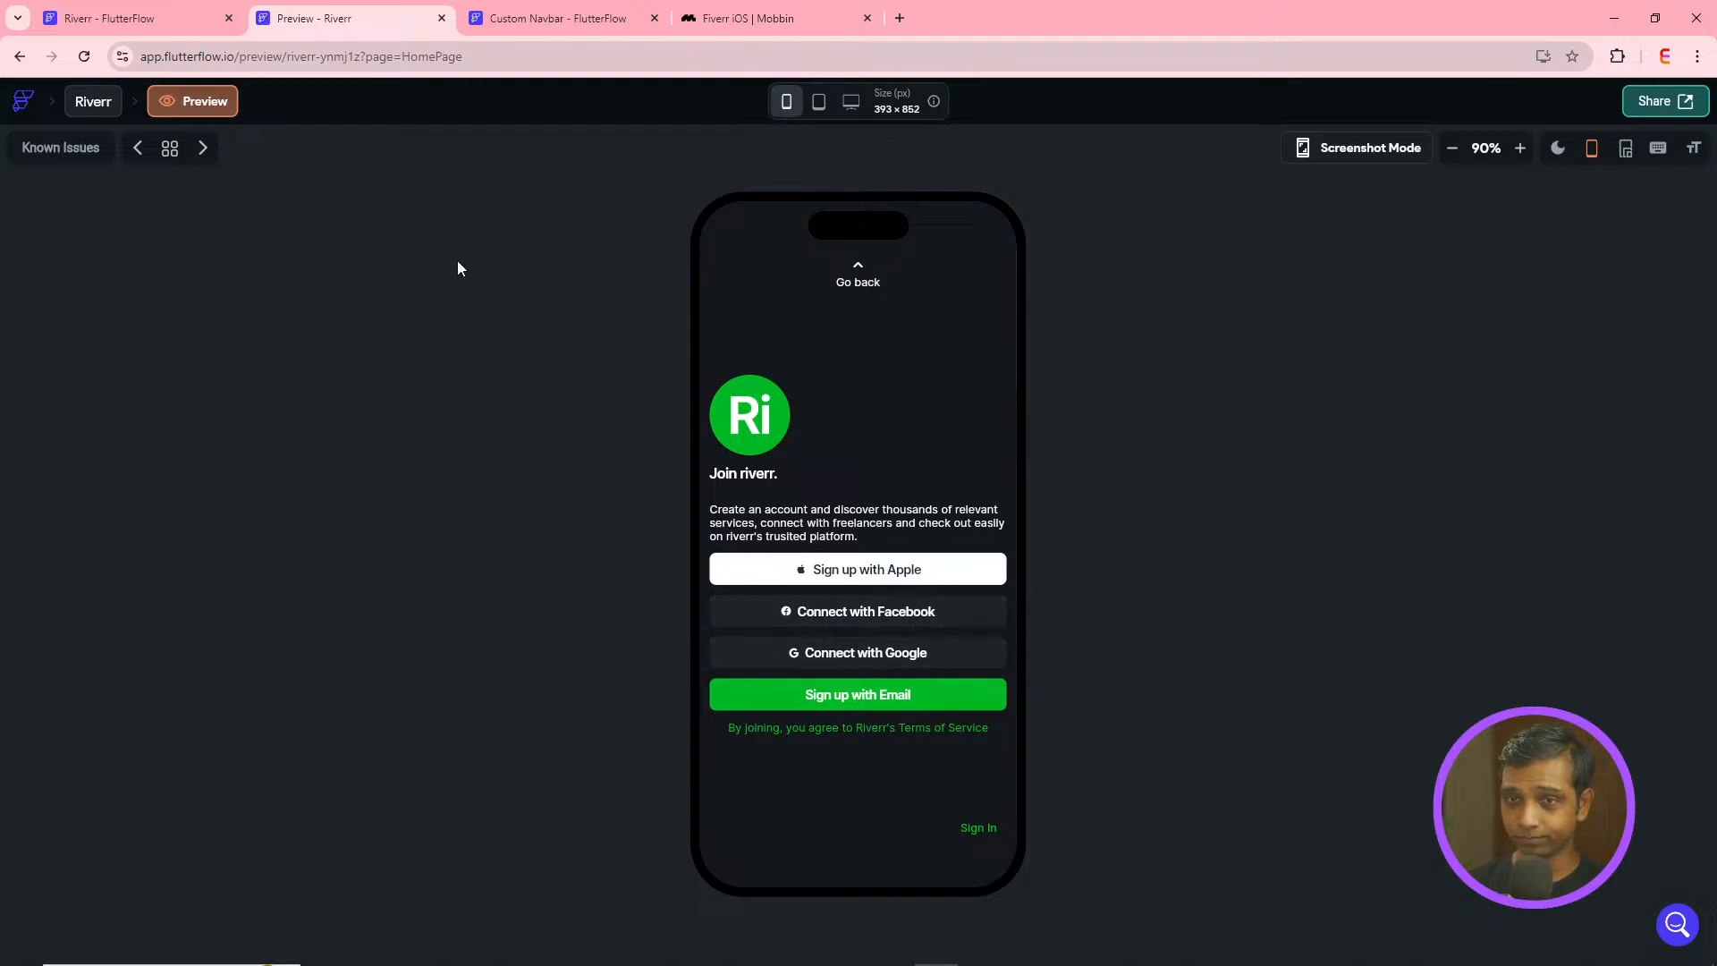
click(1559, 151)
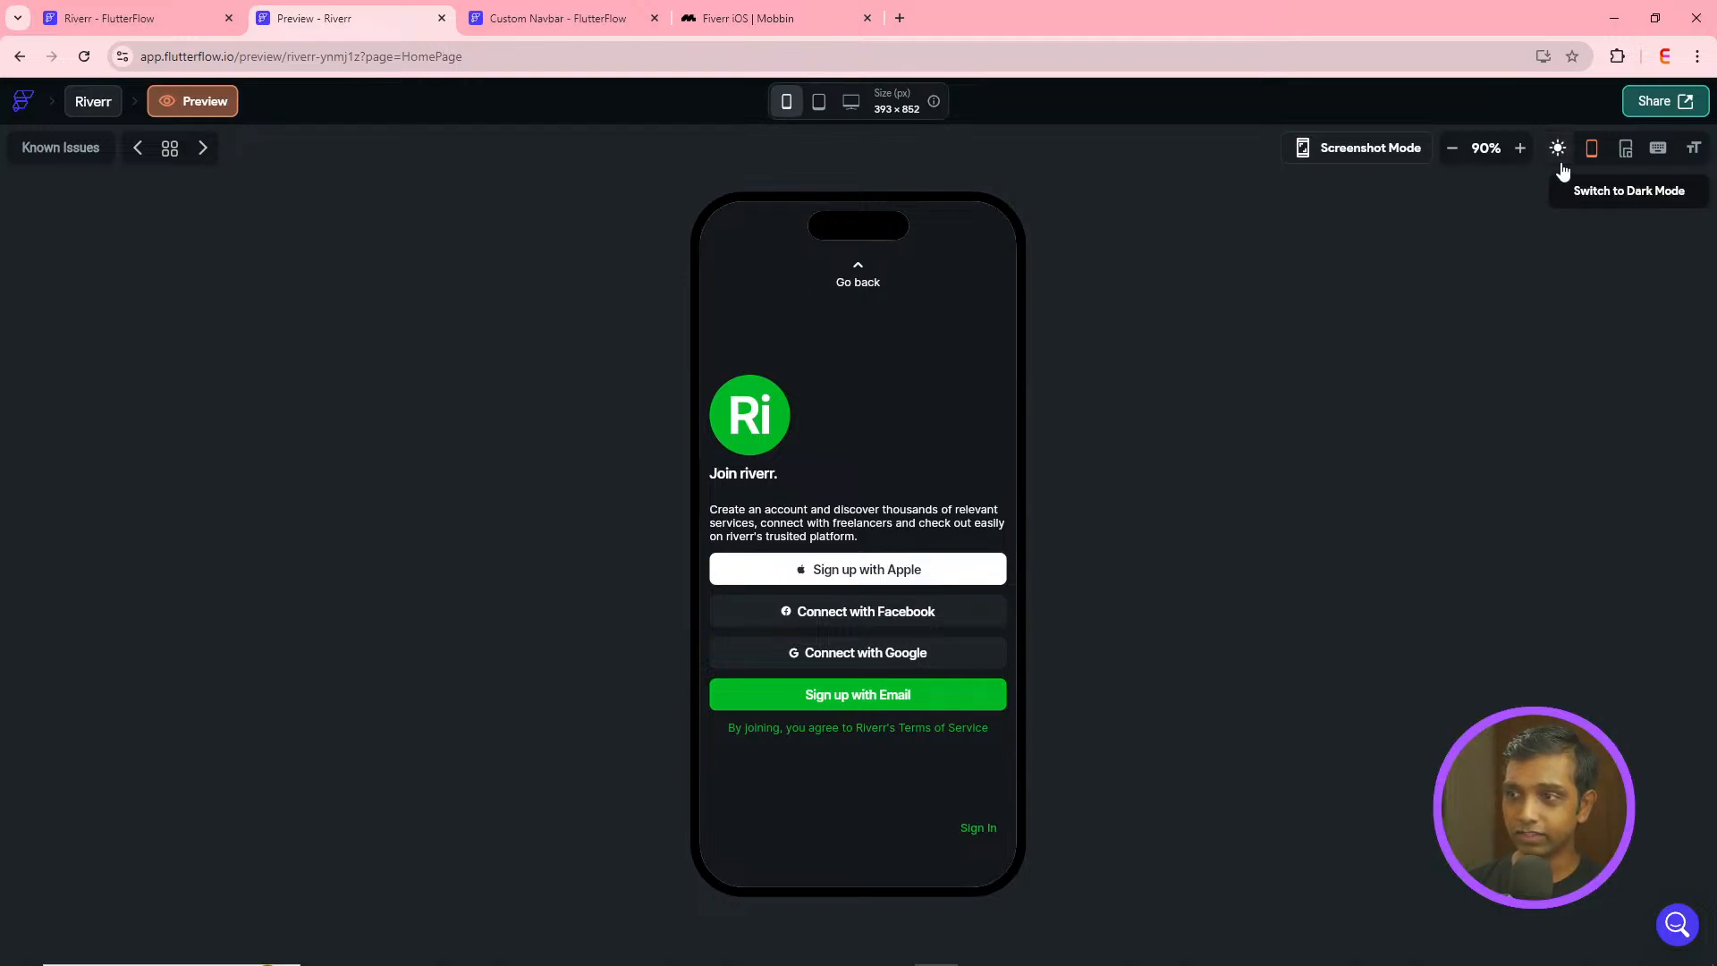
click(1559, 150)
click(1559, 150)
- Review the project's web deployment settings and the entry page options in the app details
click(126, 18)
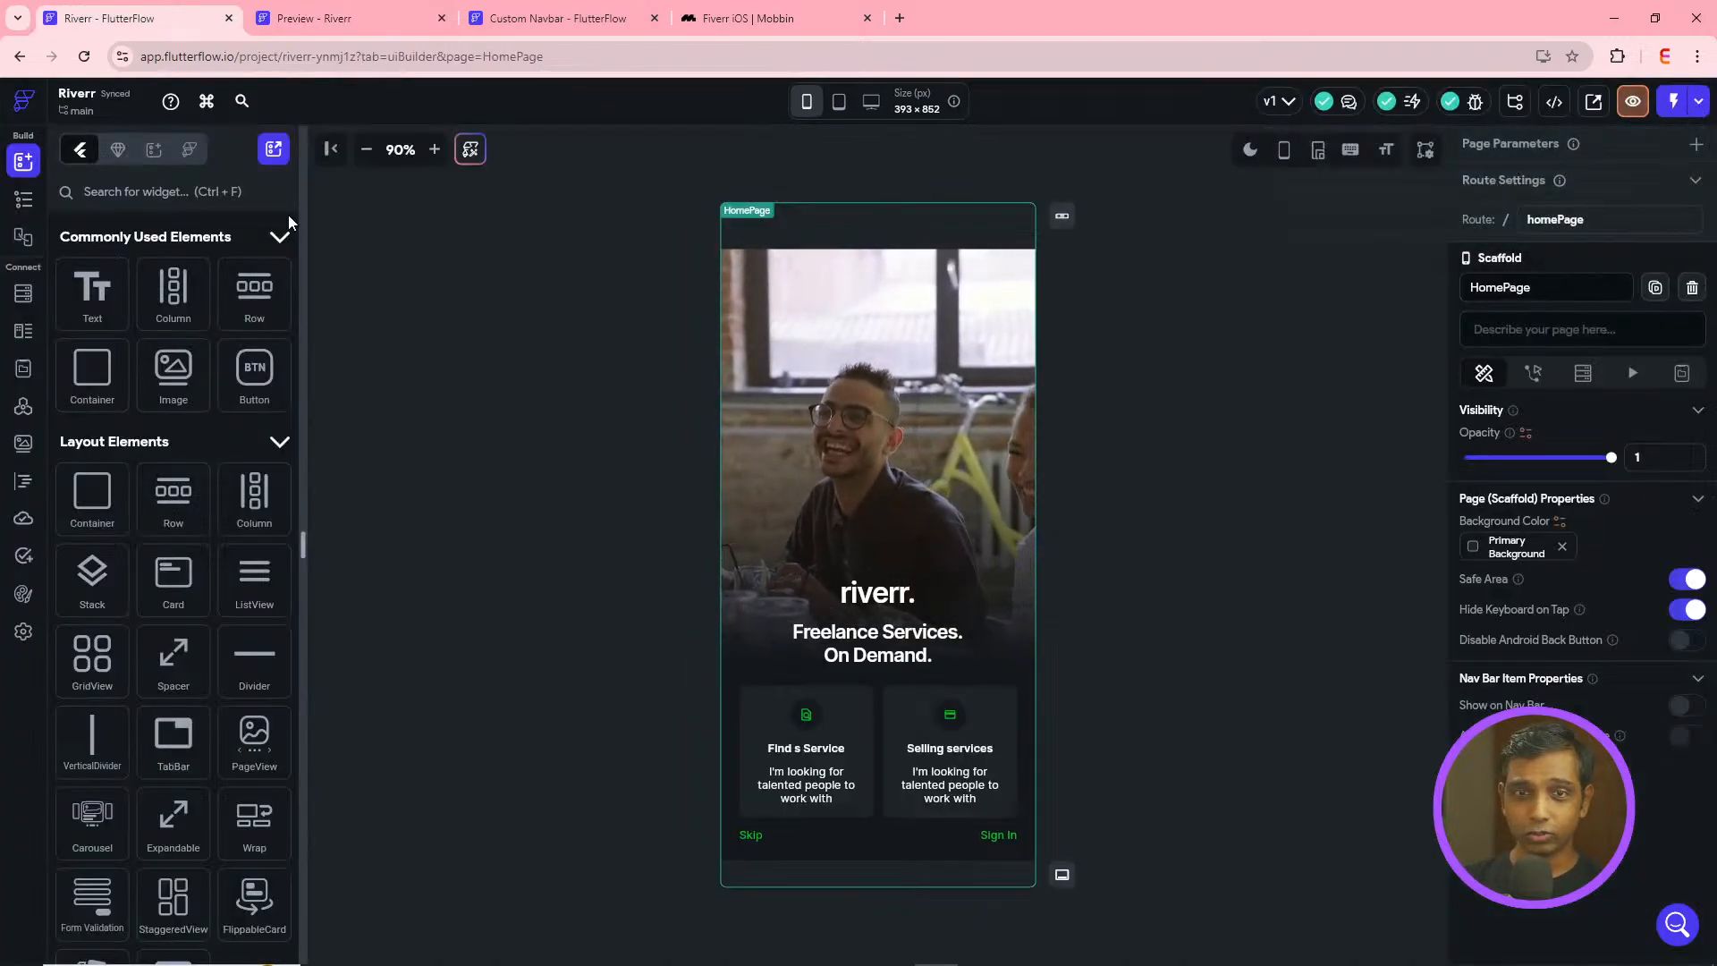
click(23, 632)
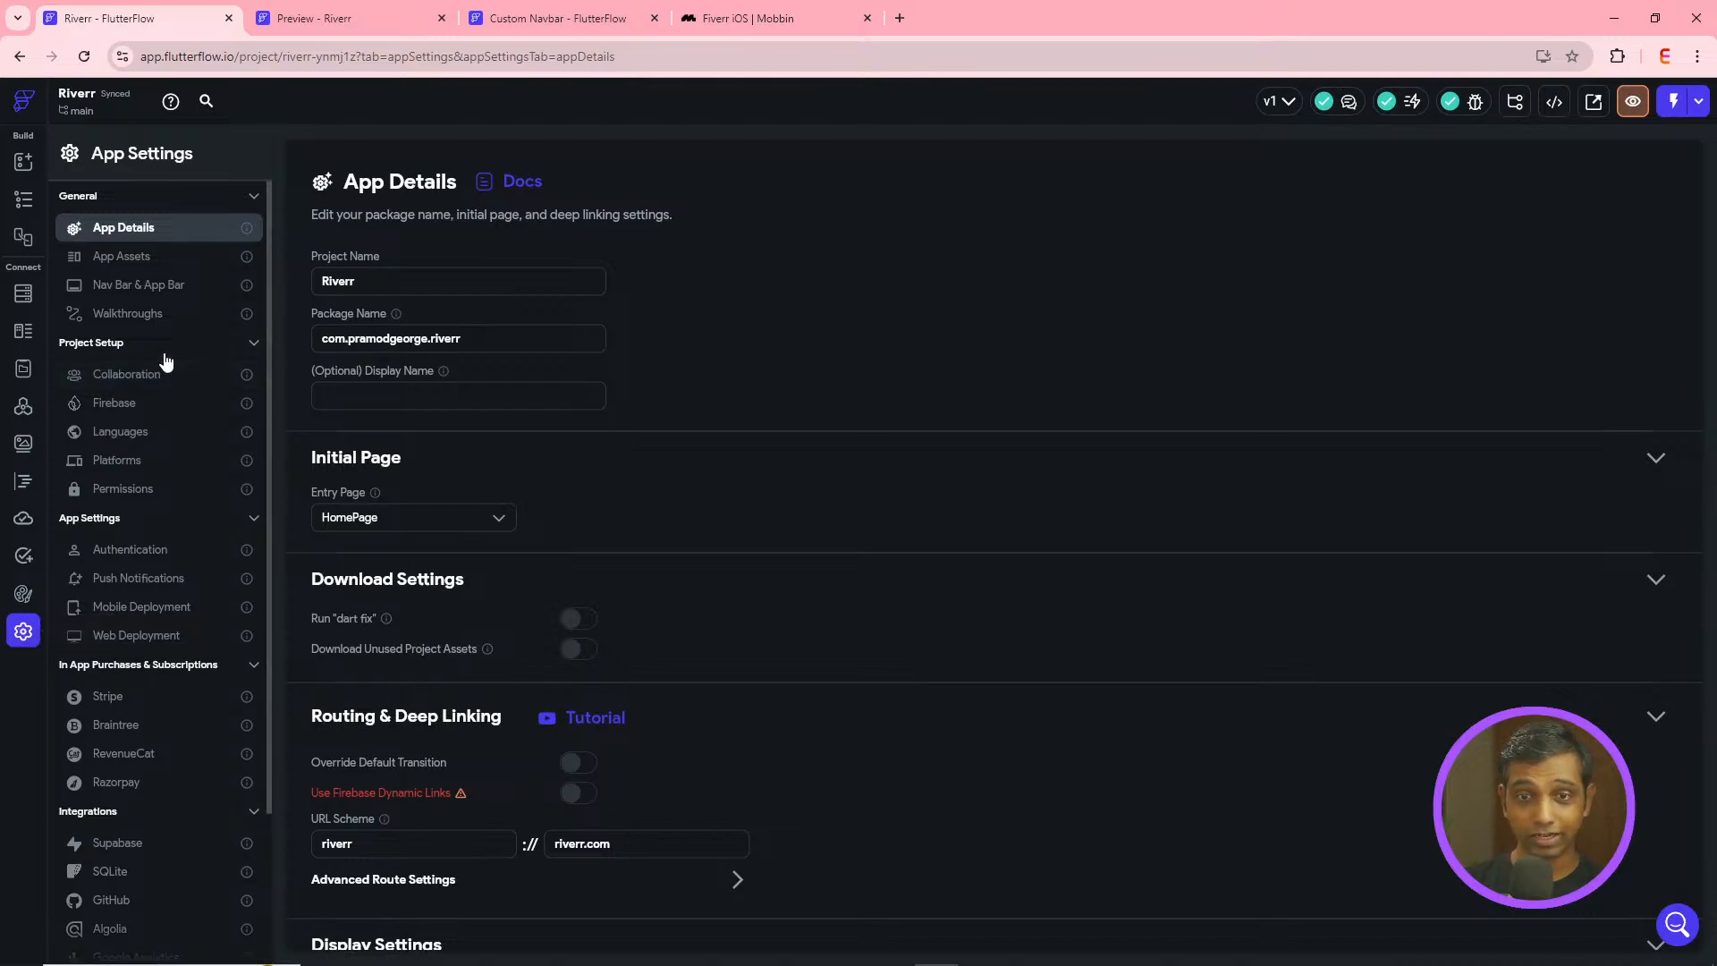
click(143, 635)
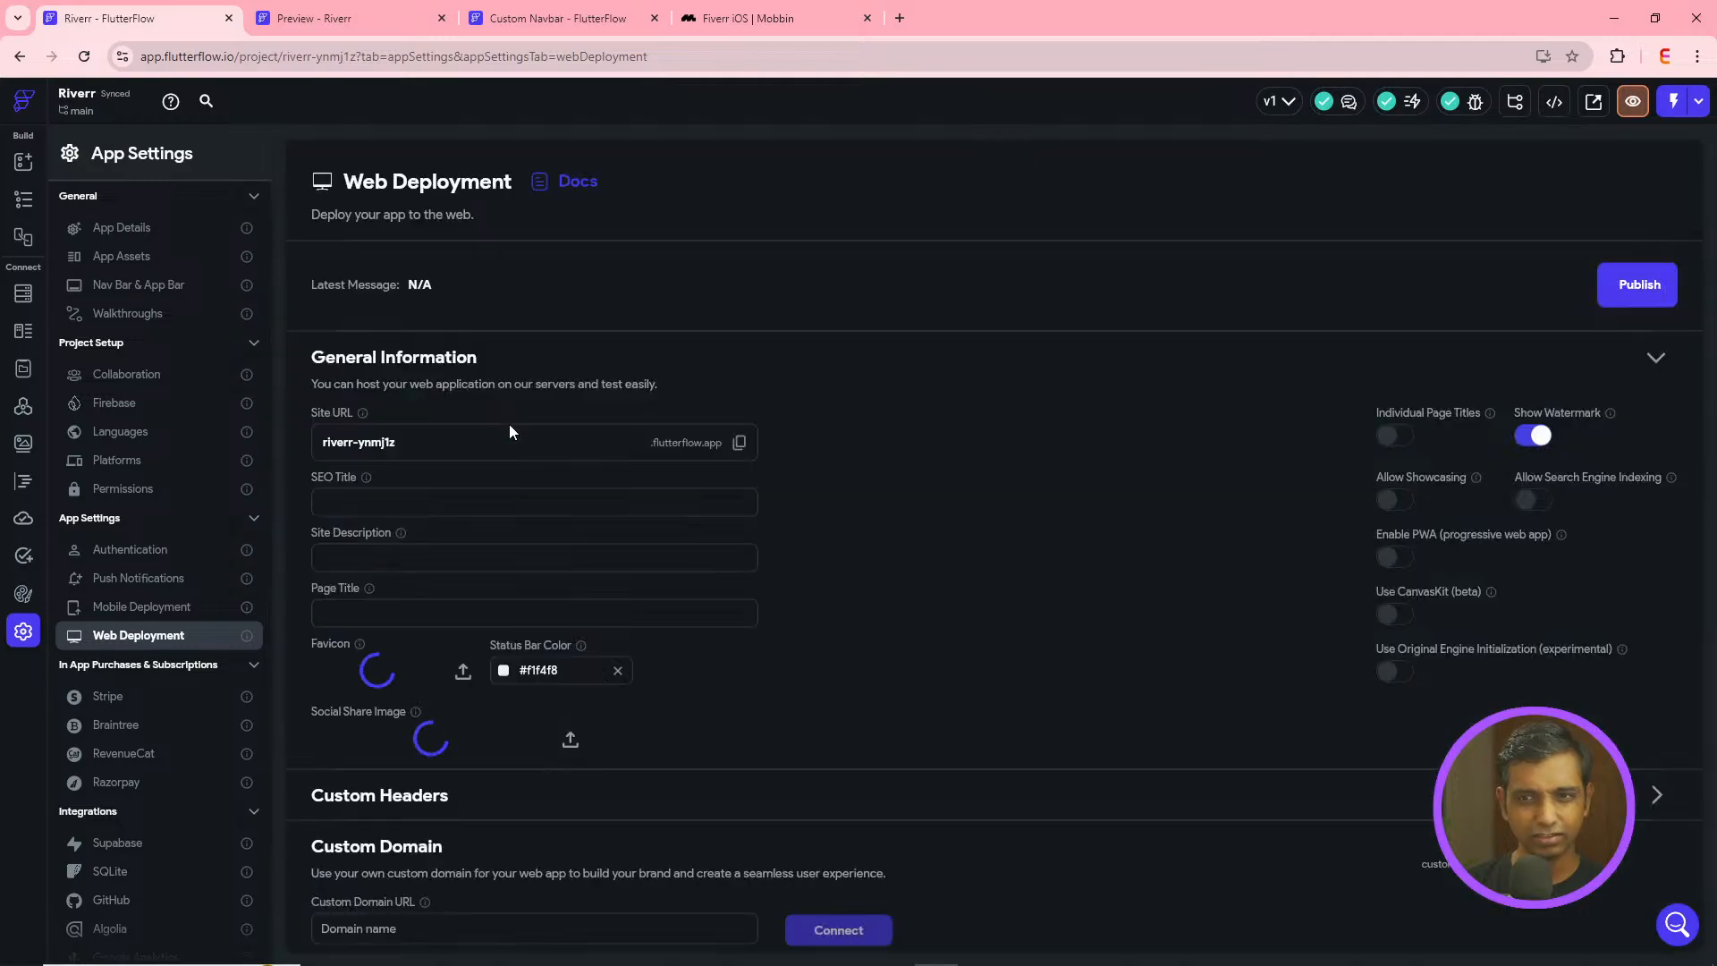
click(134, 230)
scroll(434, 581, down, 1)
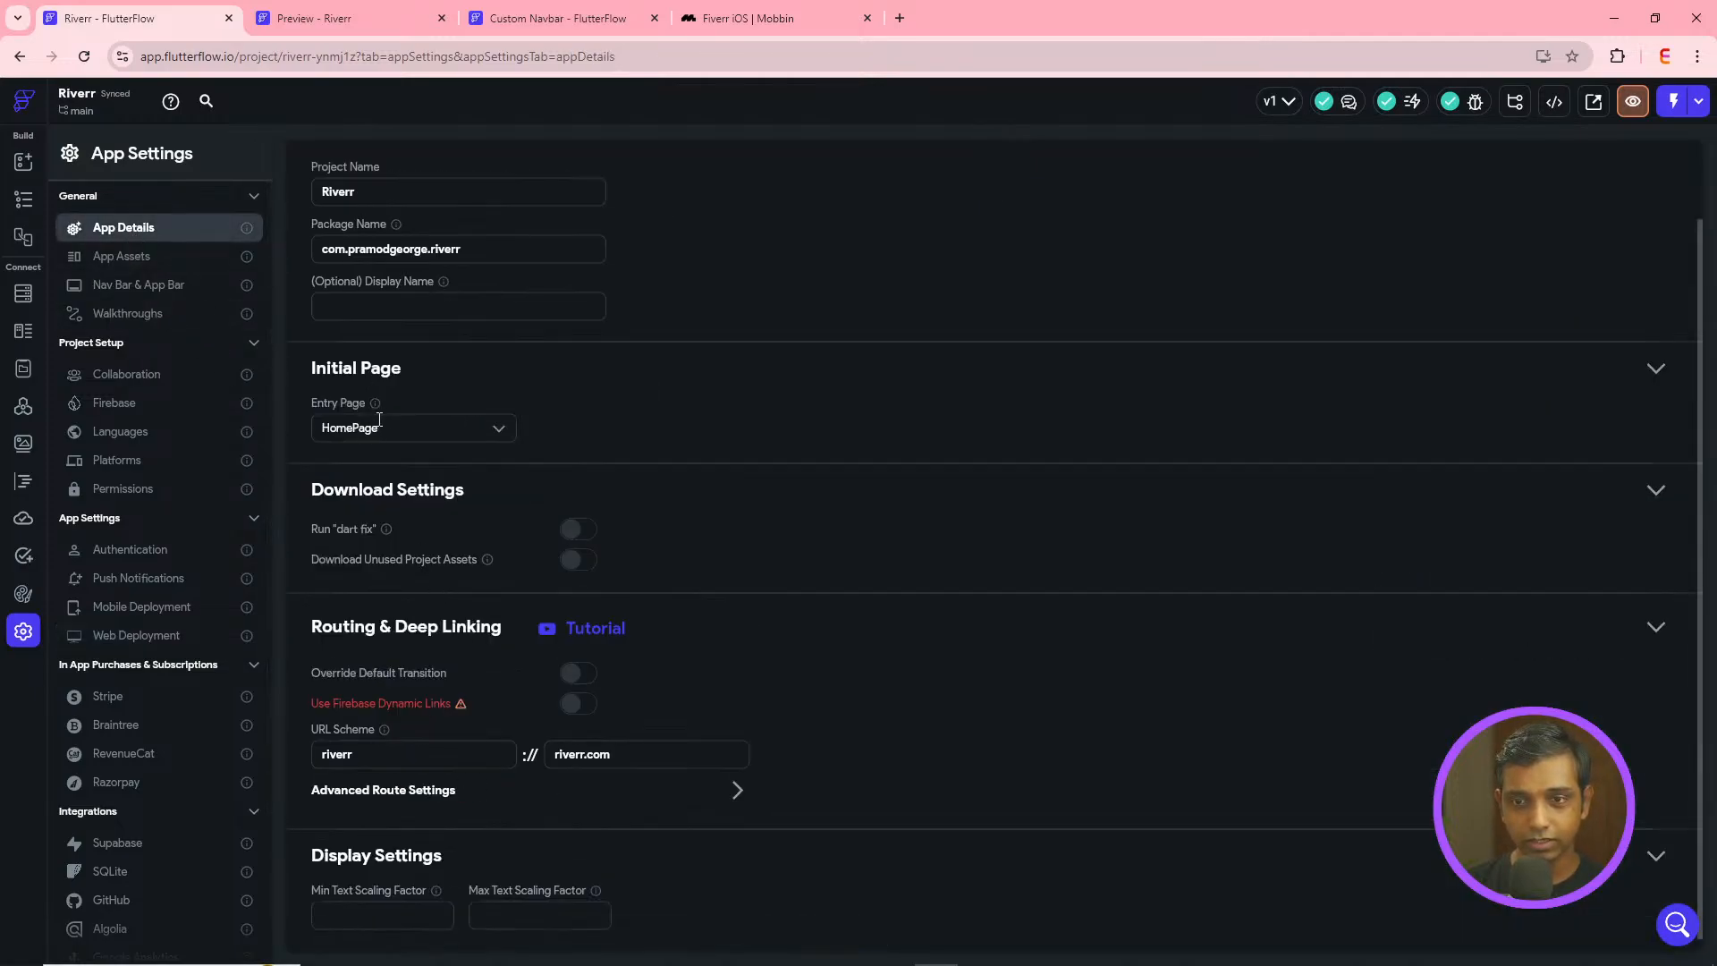
click(409, 433)
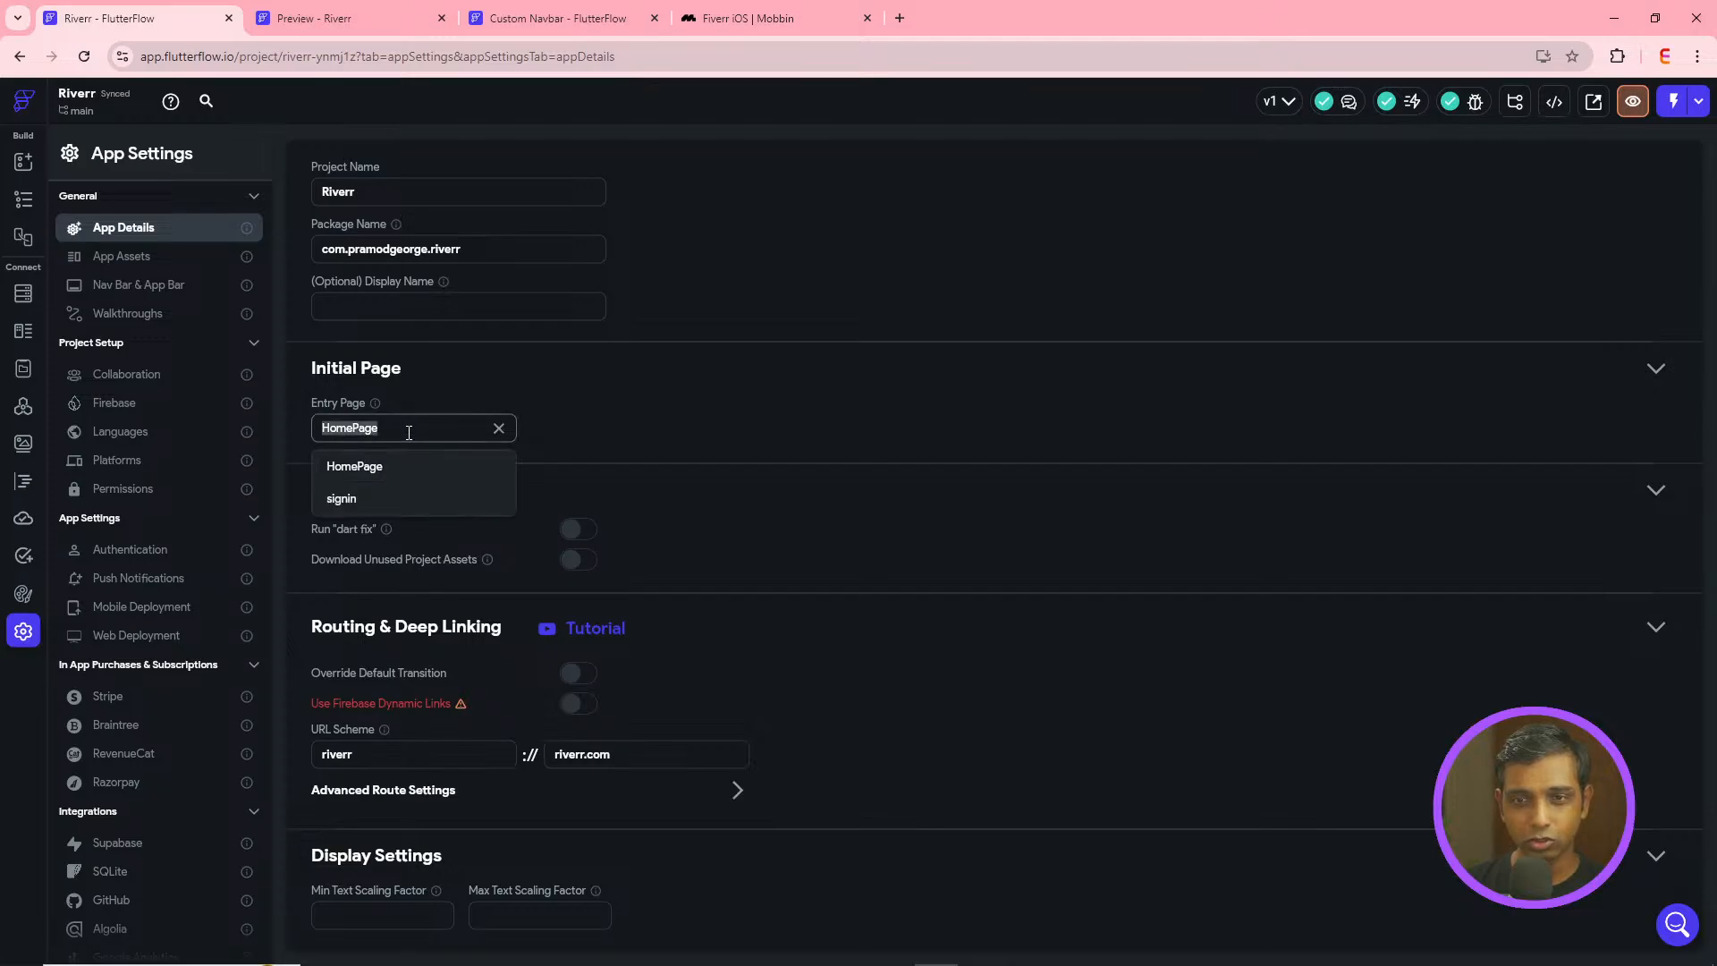
click(610, 426)
- View the signin and HomePage pages in the builder and launch a test mode session of the app
click(23, 204)
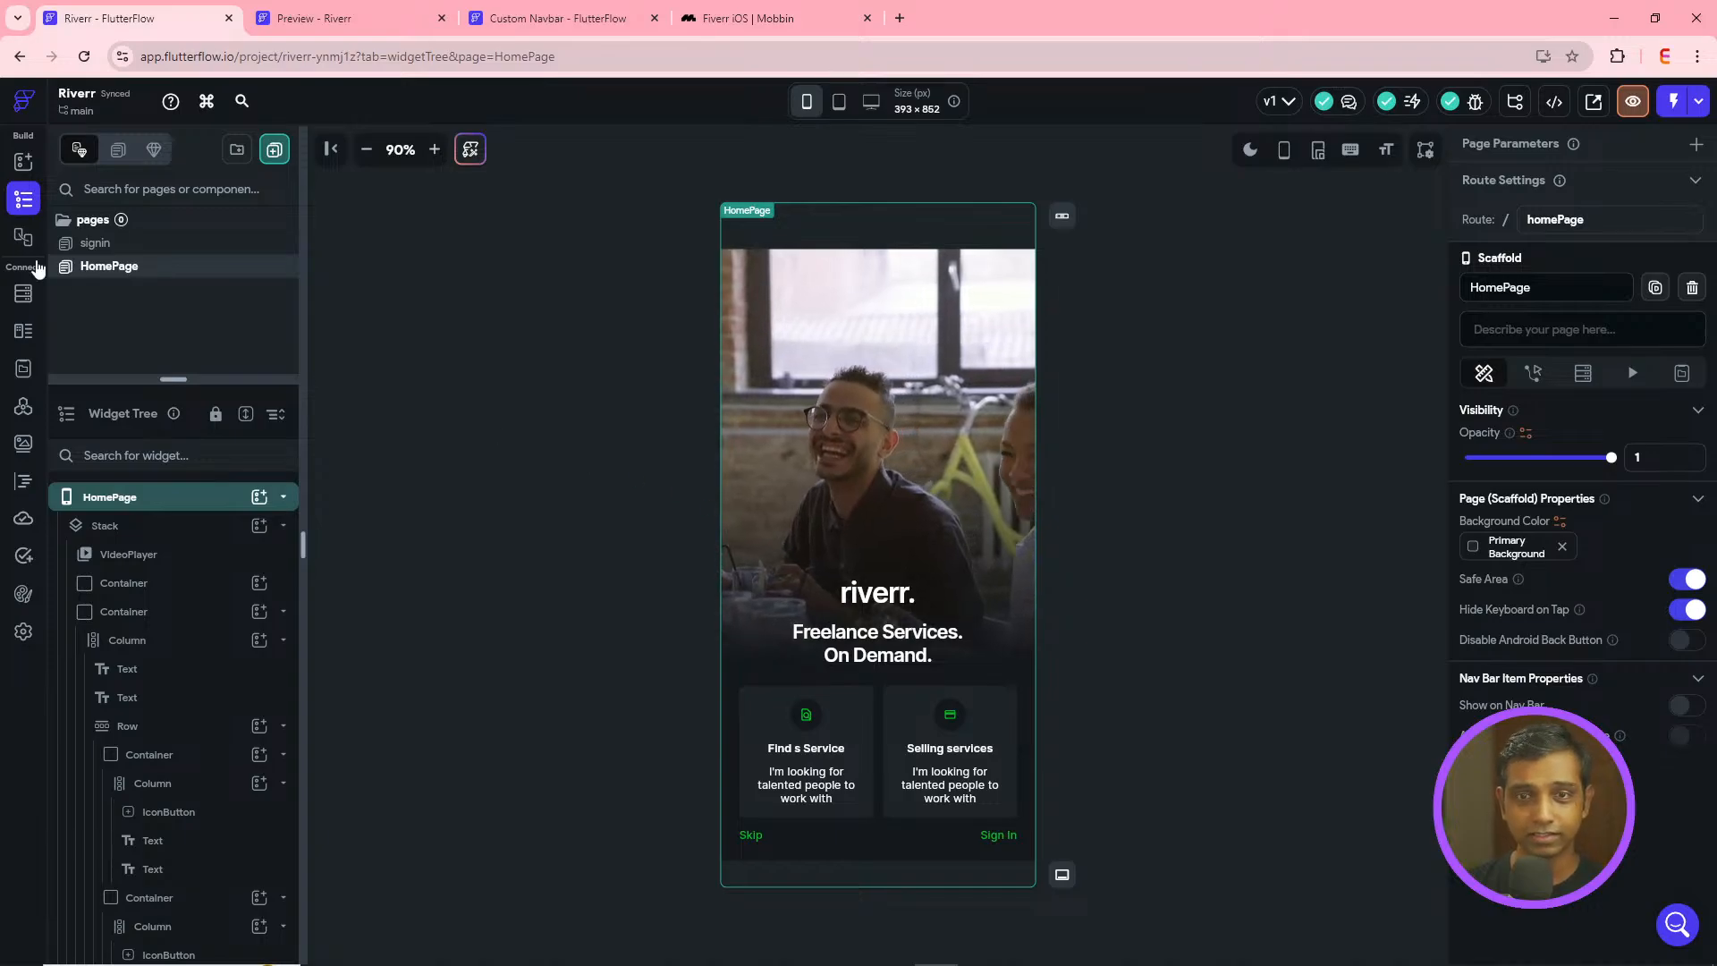
click(96, 242)
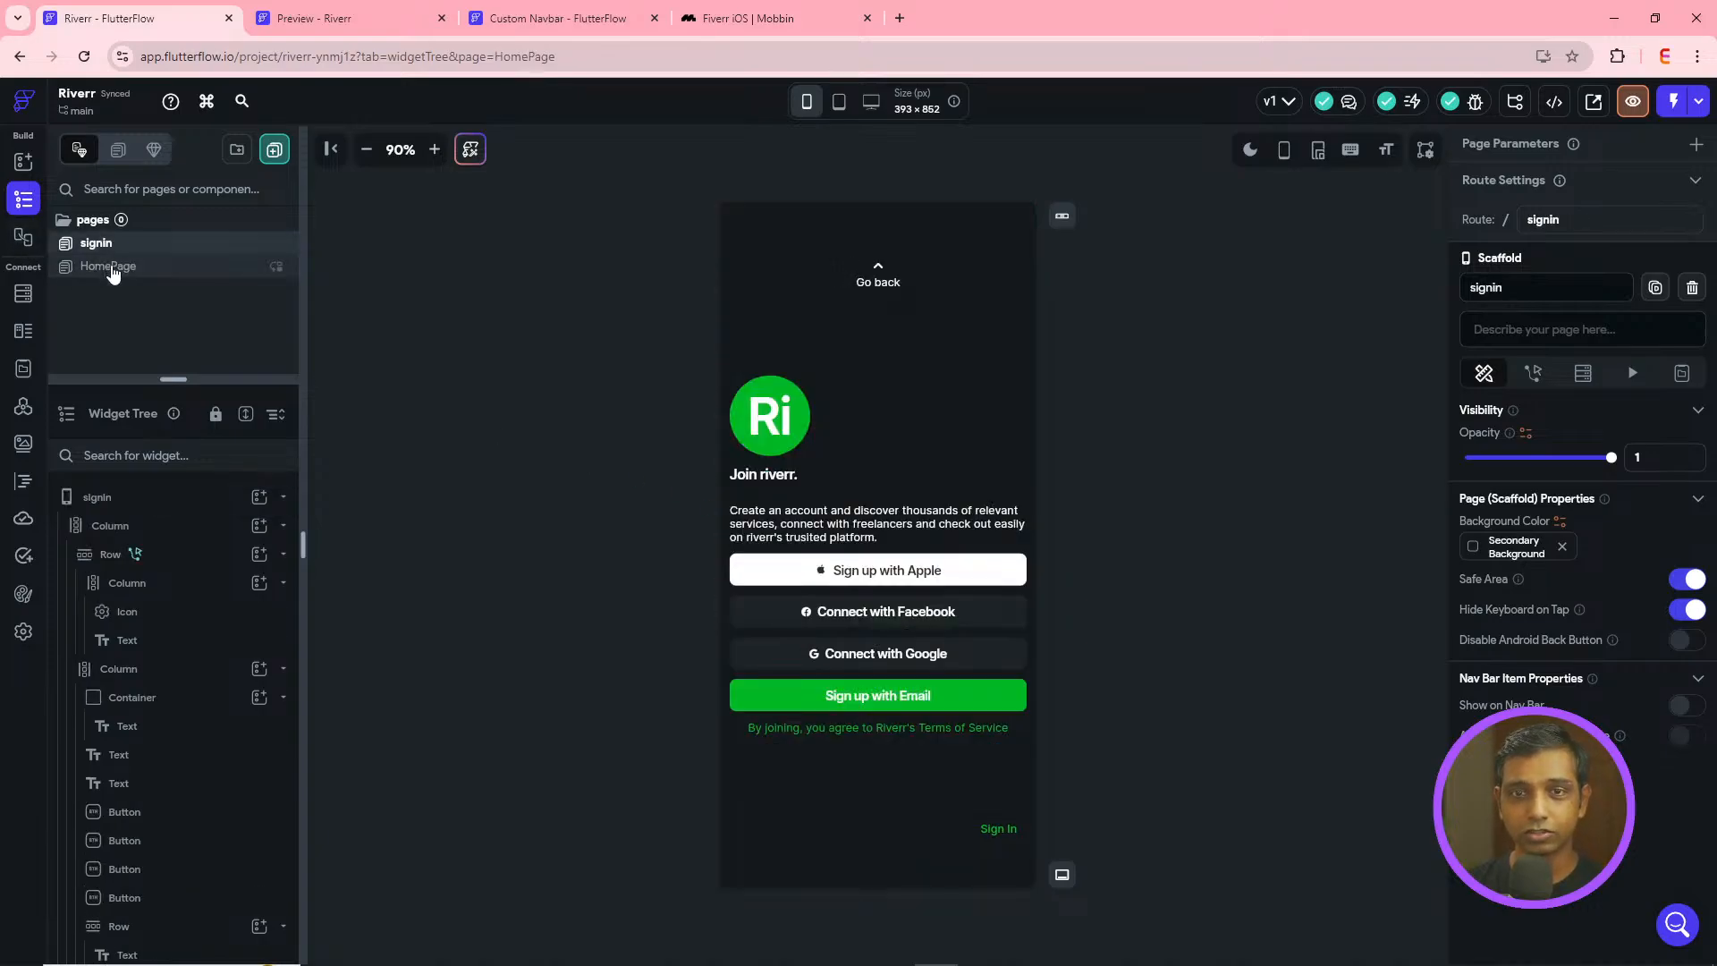
click(109, 267)
click(1699, 105)
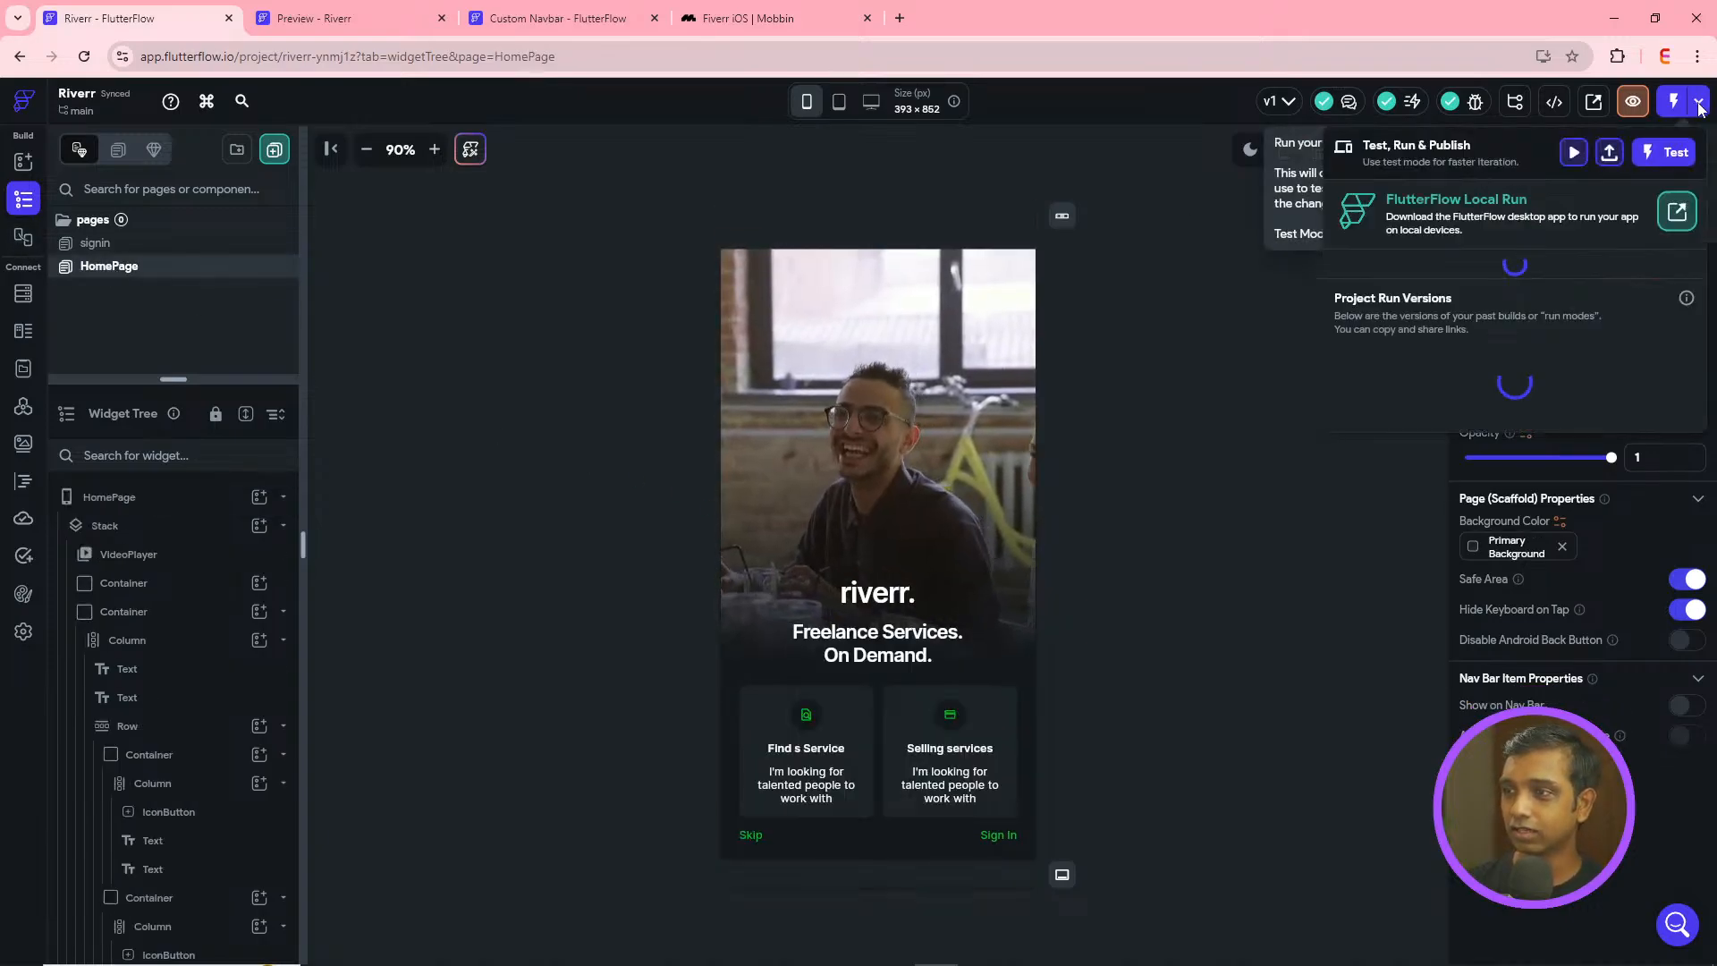
click(1644, 161)
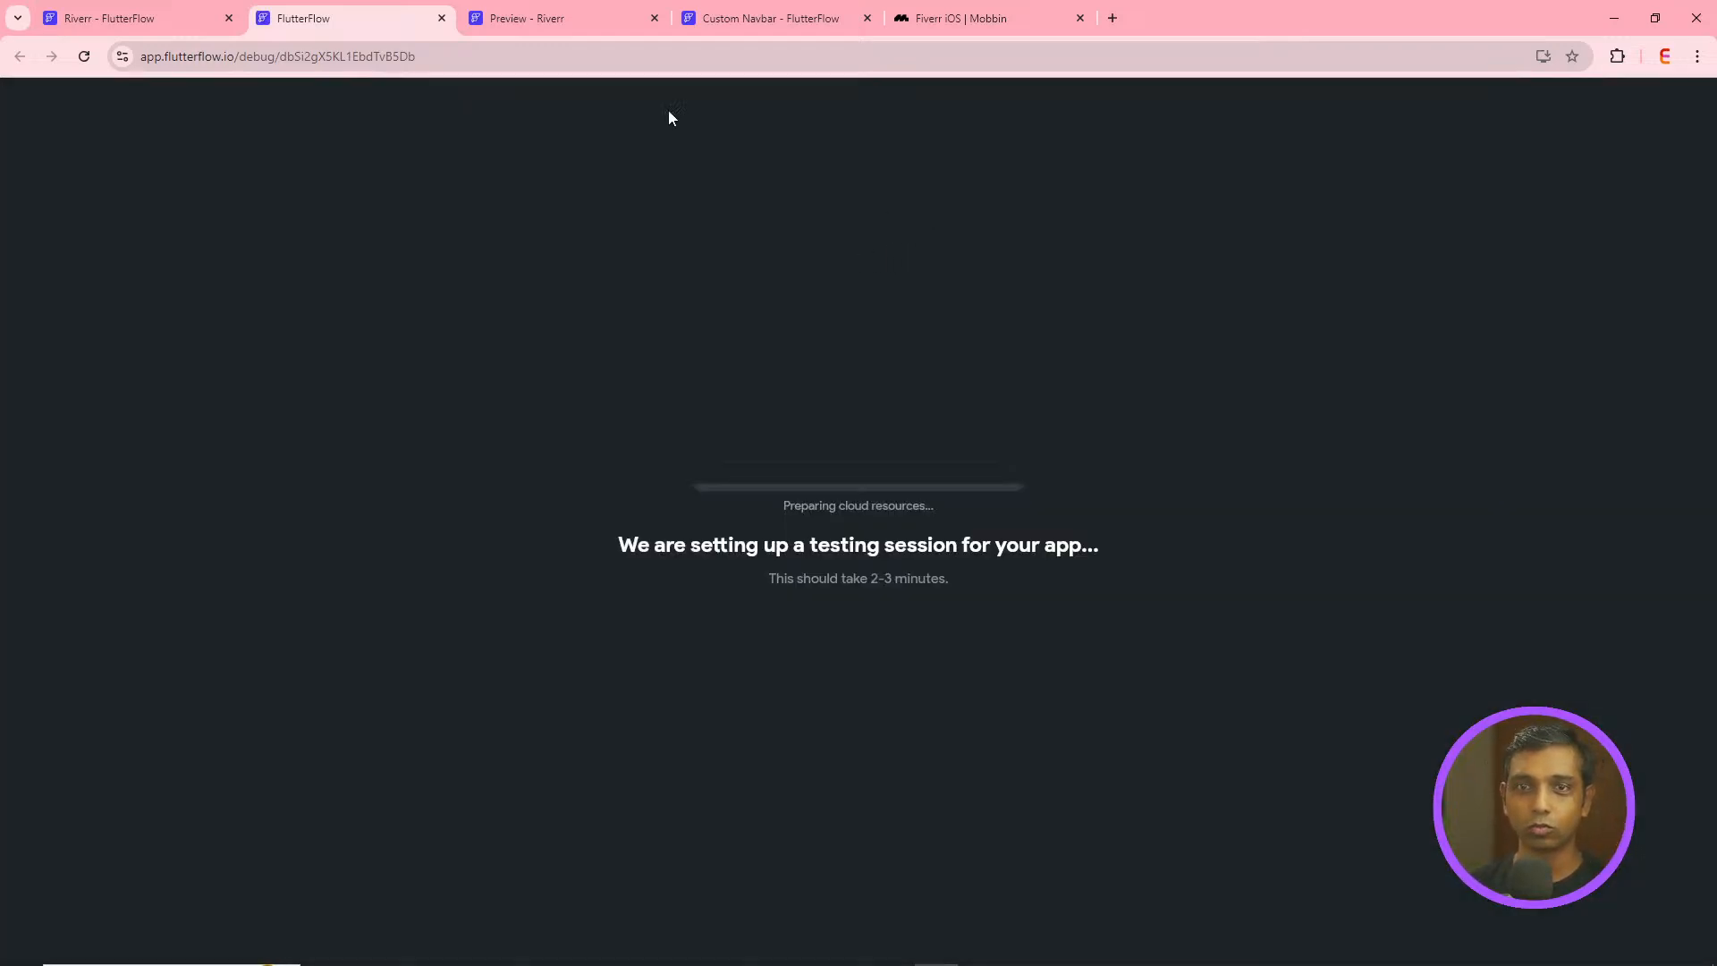
- Try the Go back link in the preview, and the theme switch, Sign In and Go back links in the test session
click(556, 16)
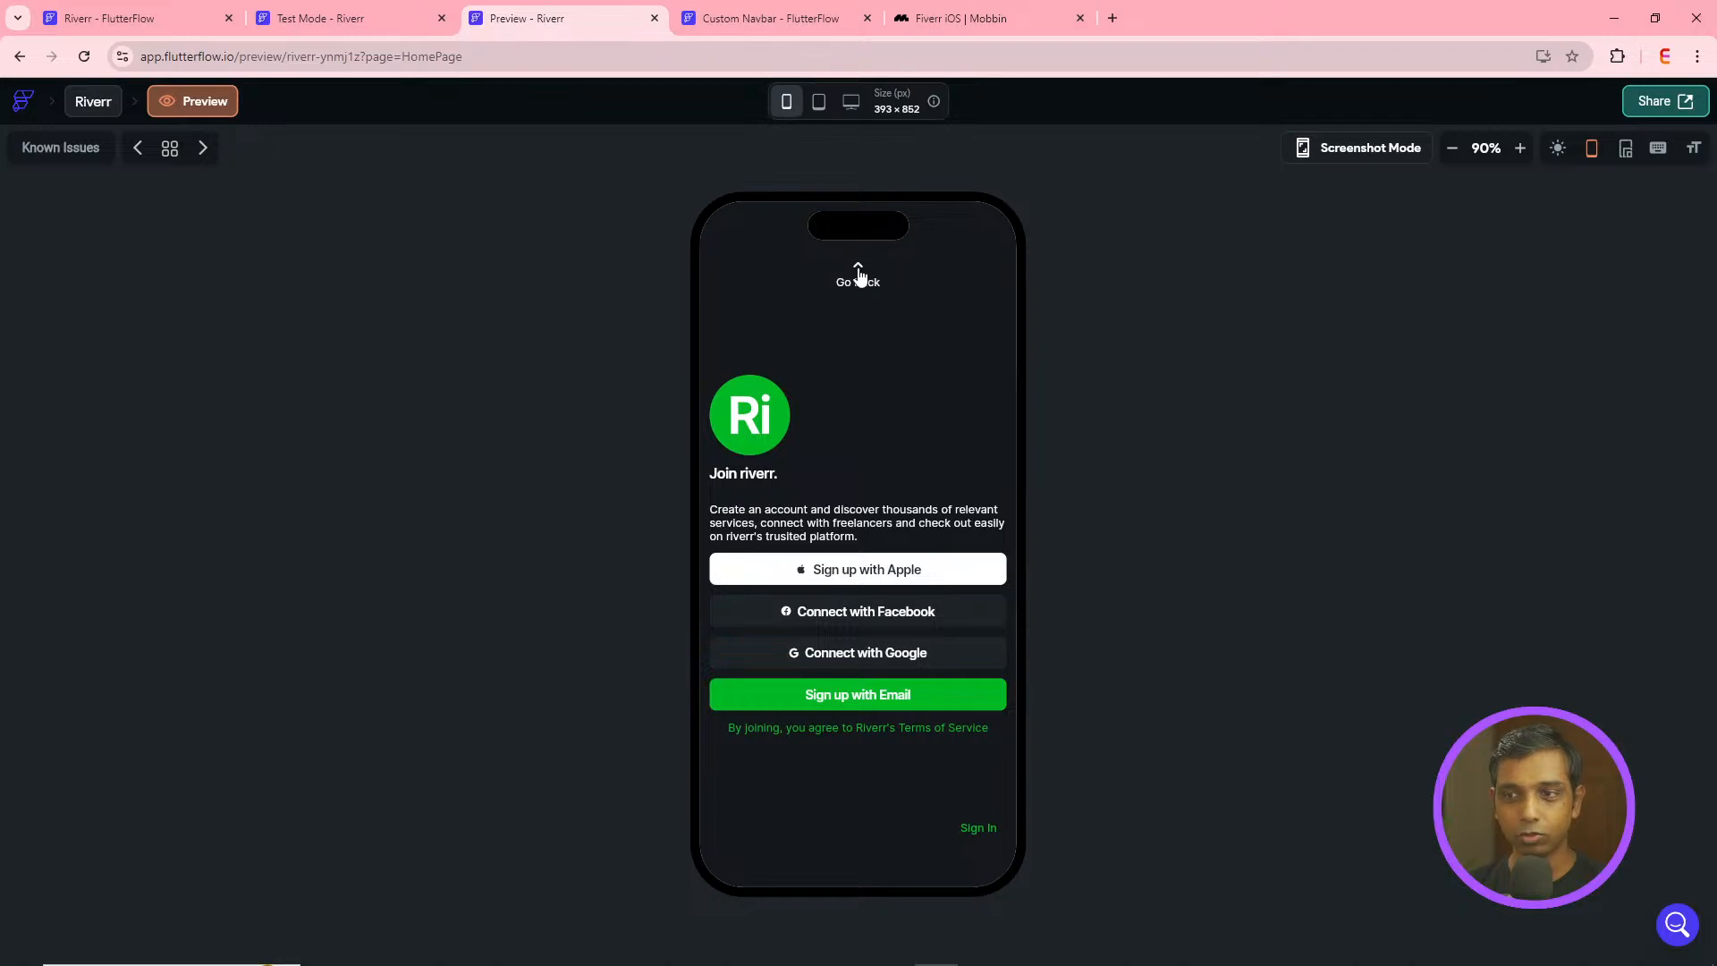
click(859, 274)
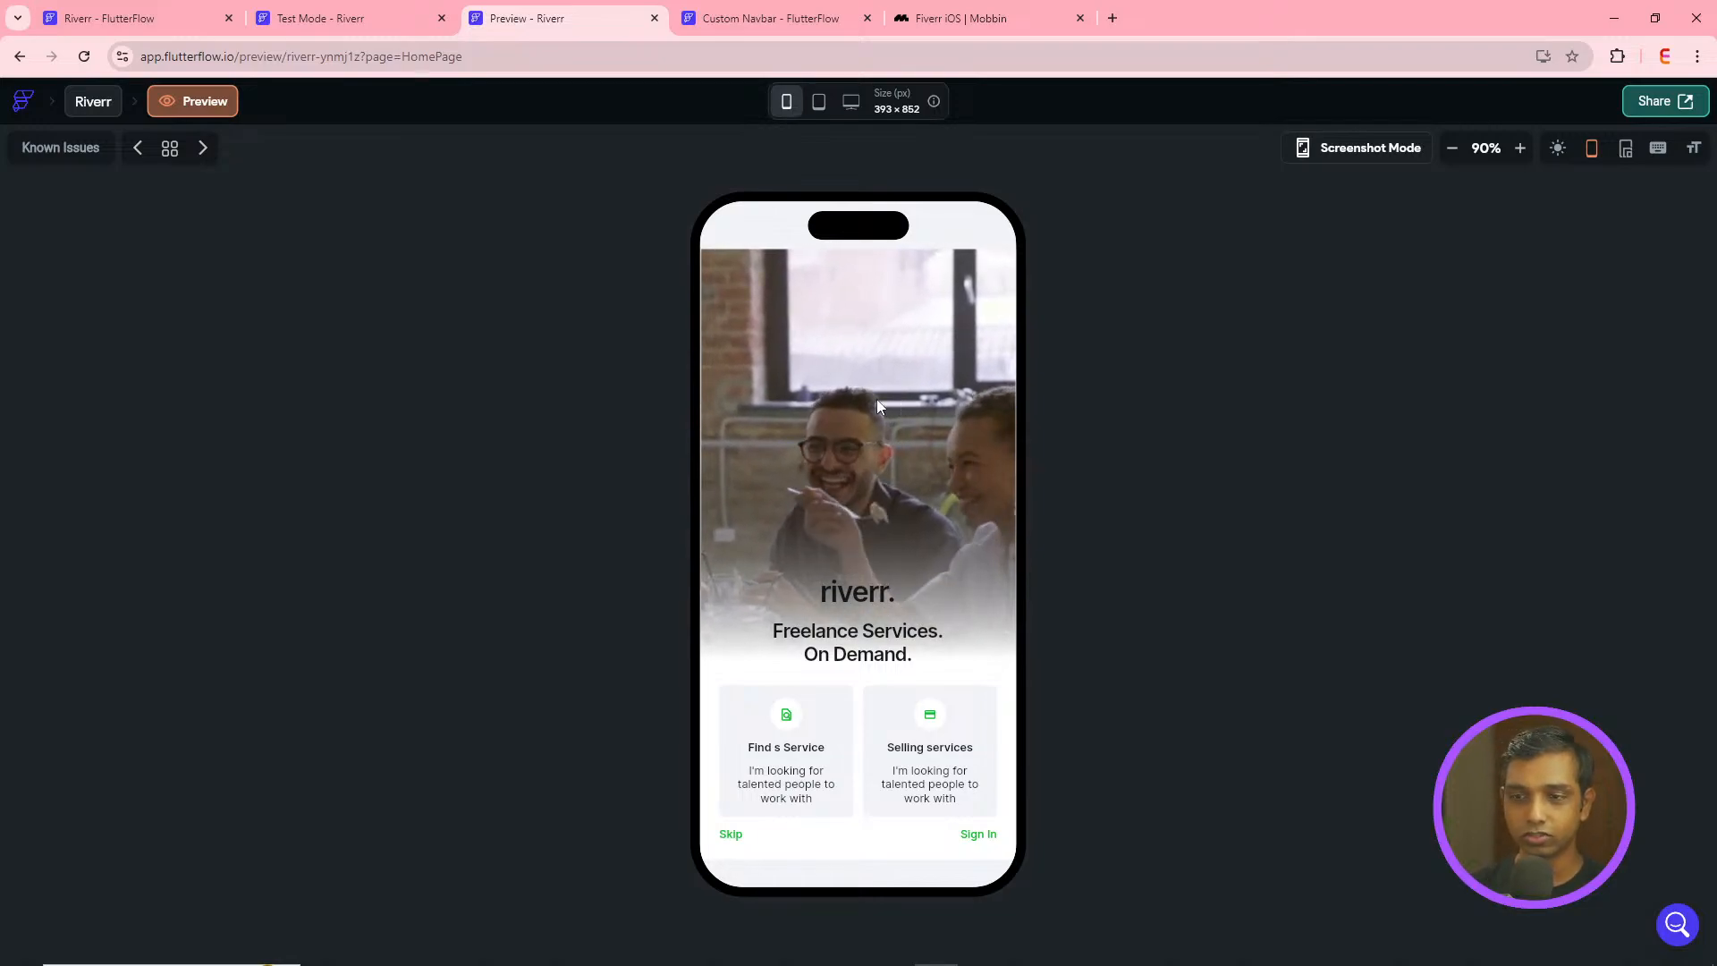
click(338, 16)
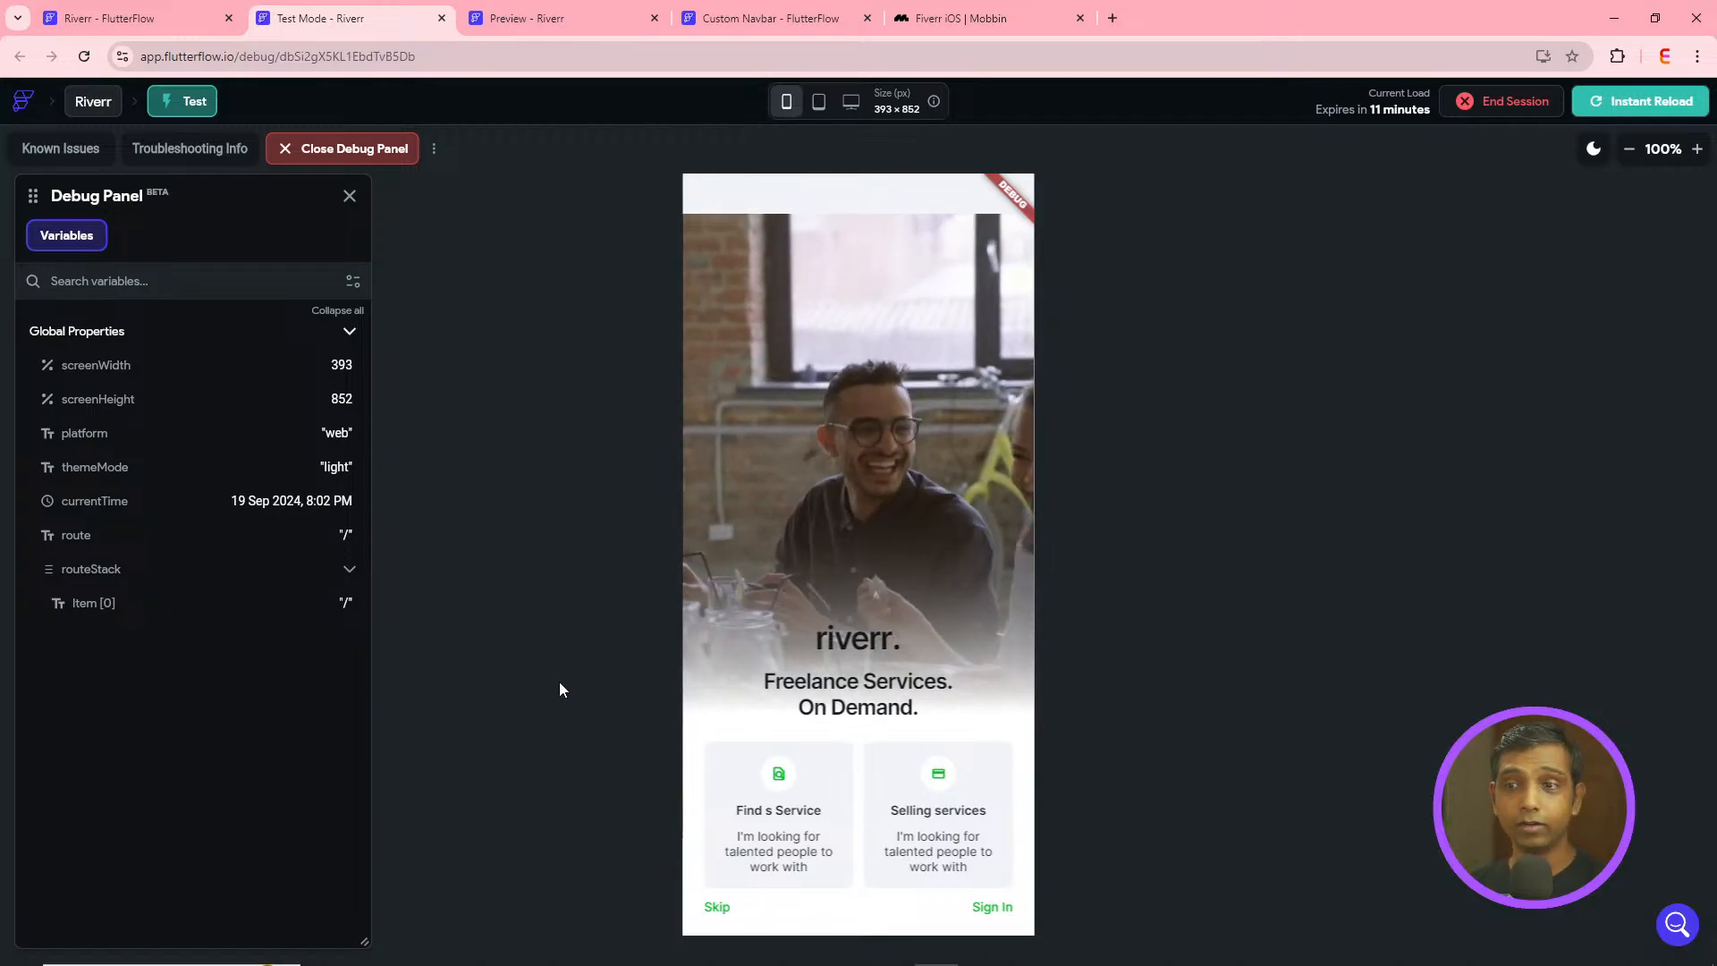
click(1594, 149)
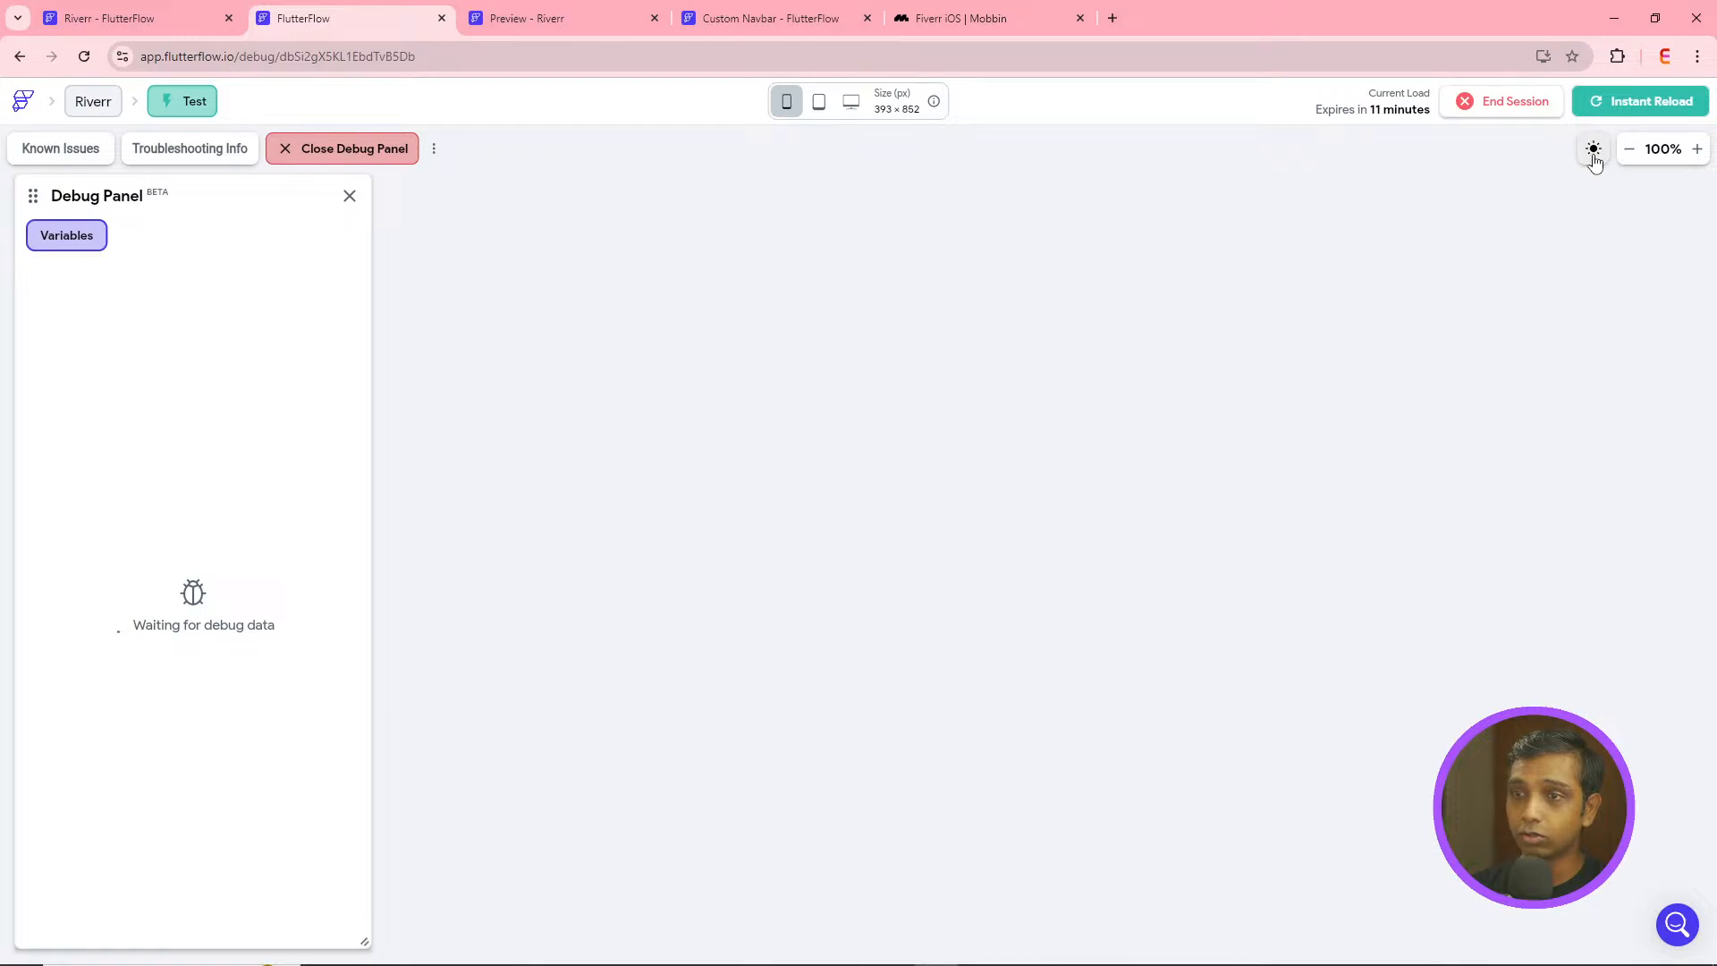
click(1594, 150)
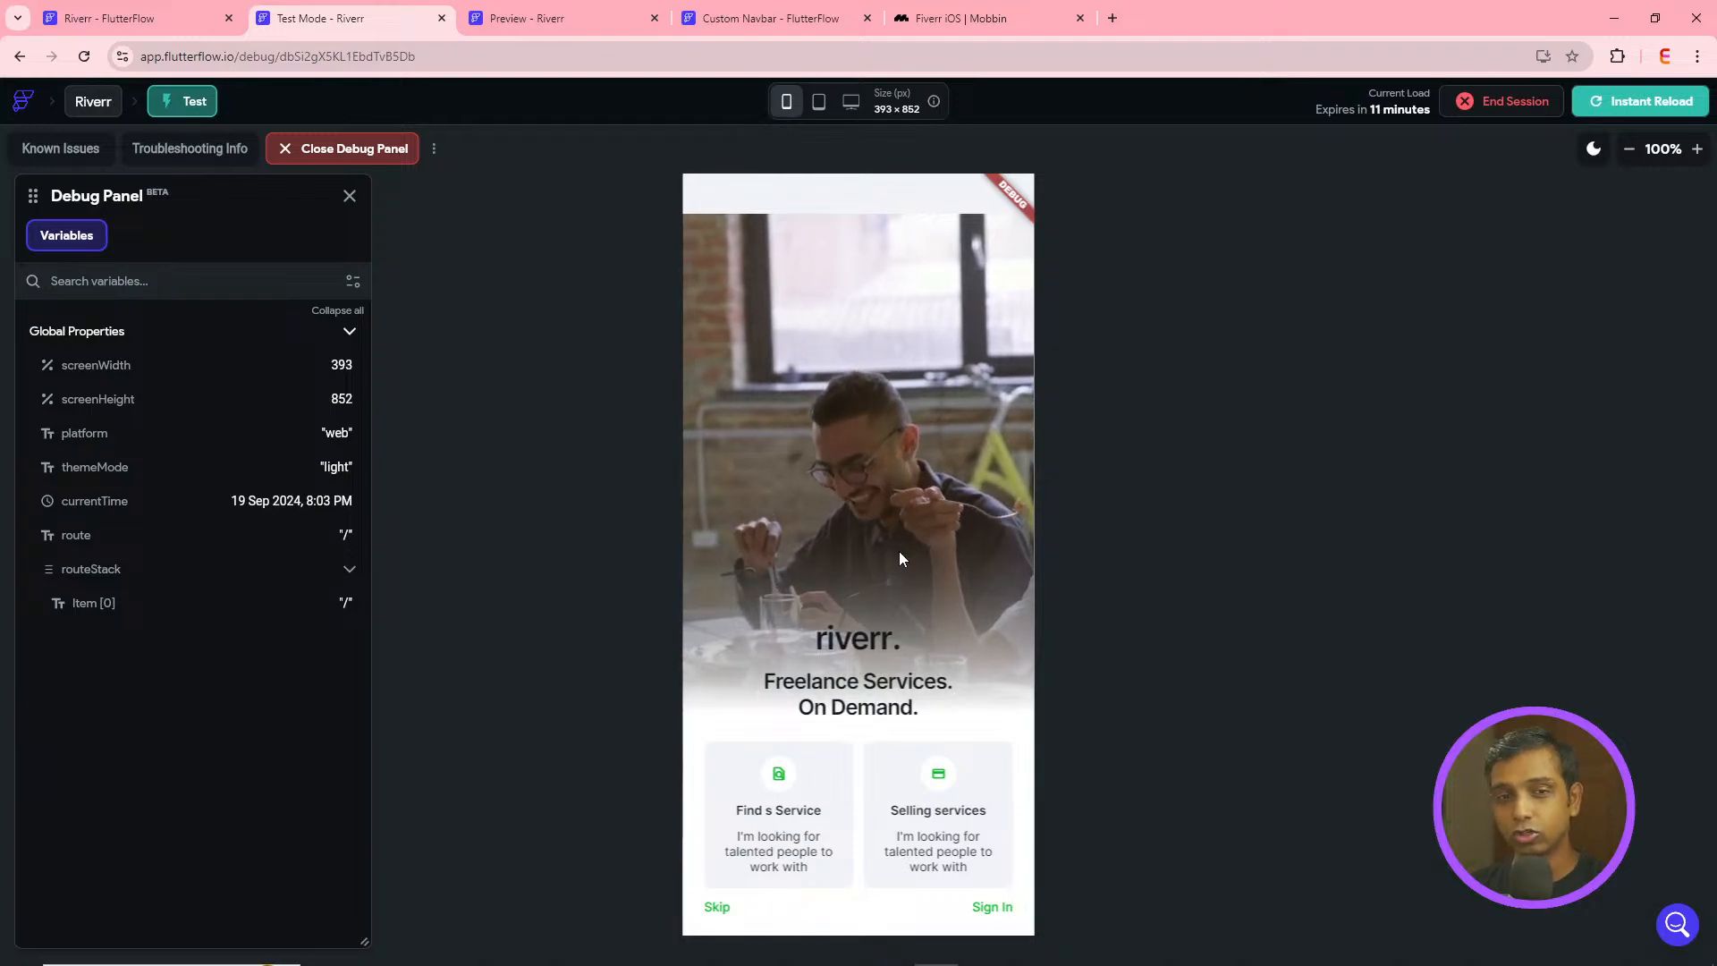
click(994, 908)
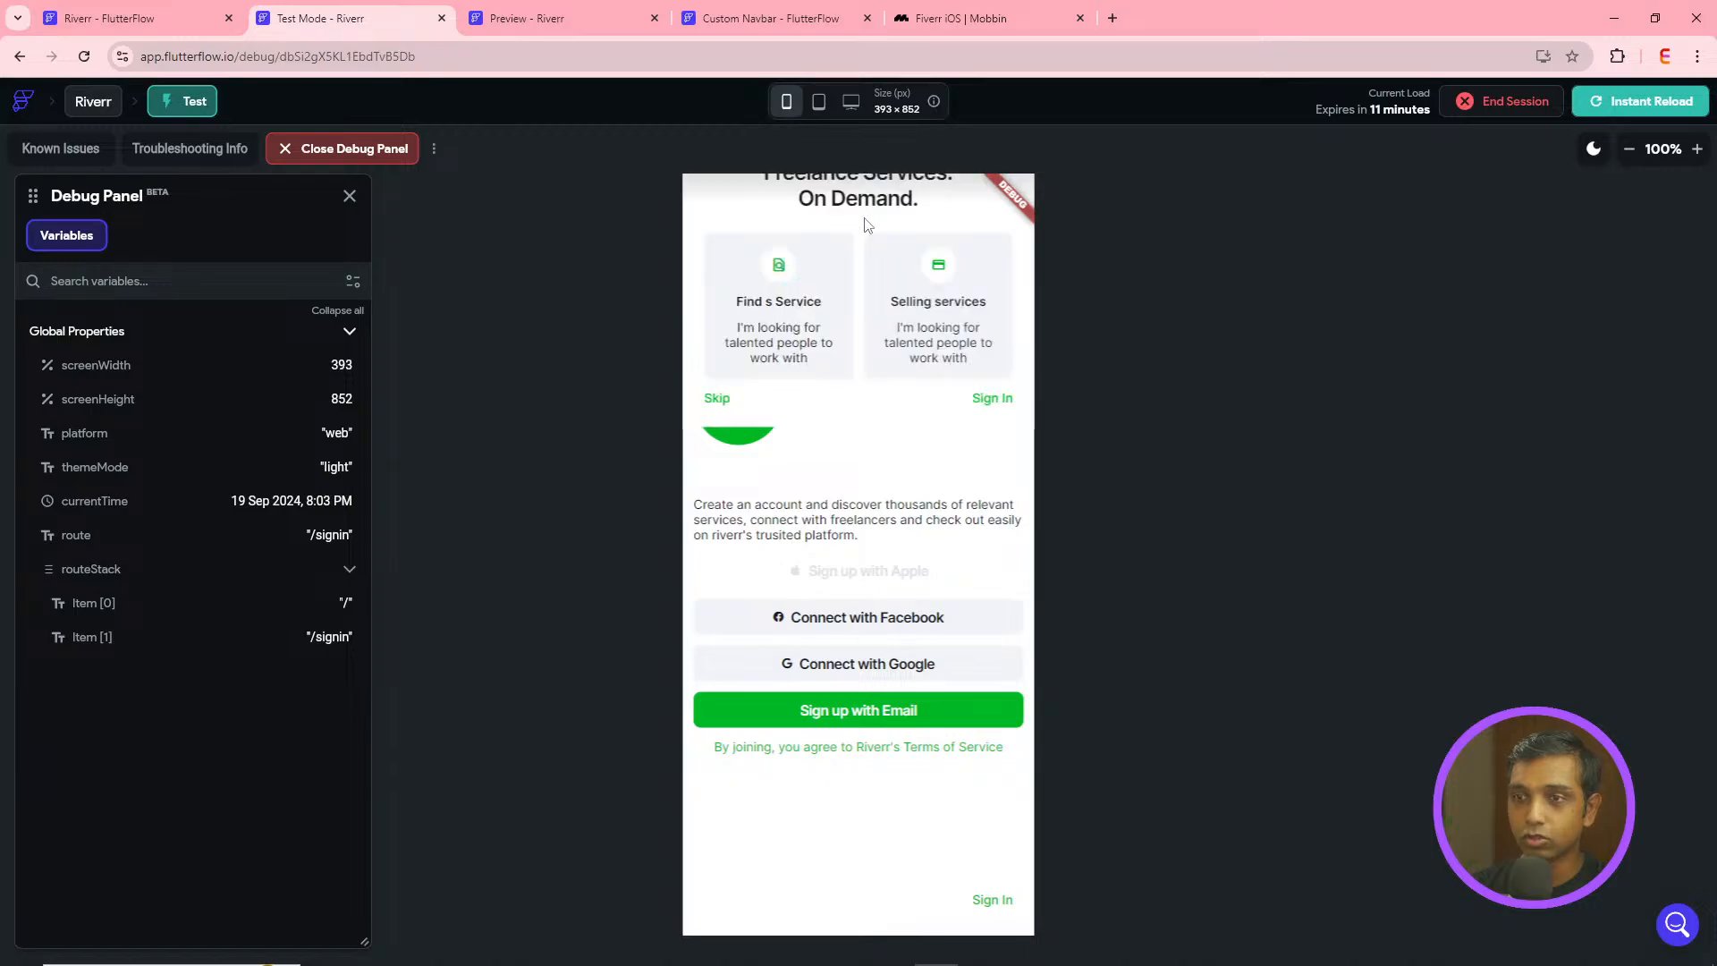
click(864, 213)
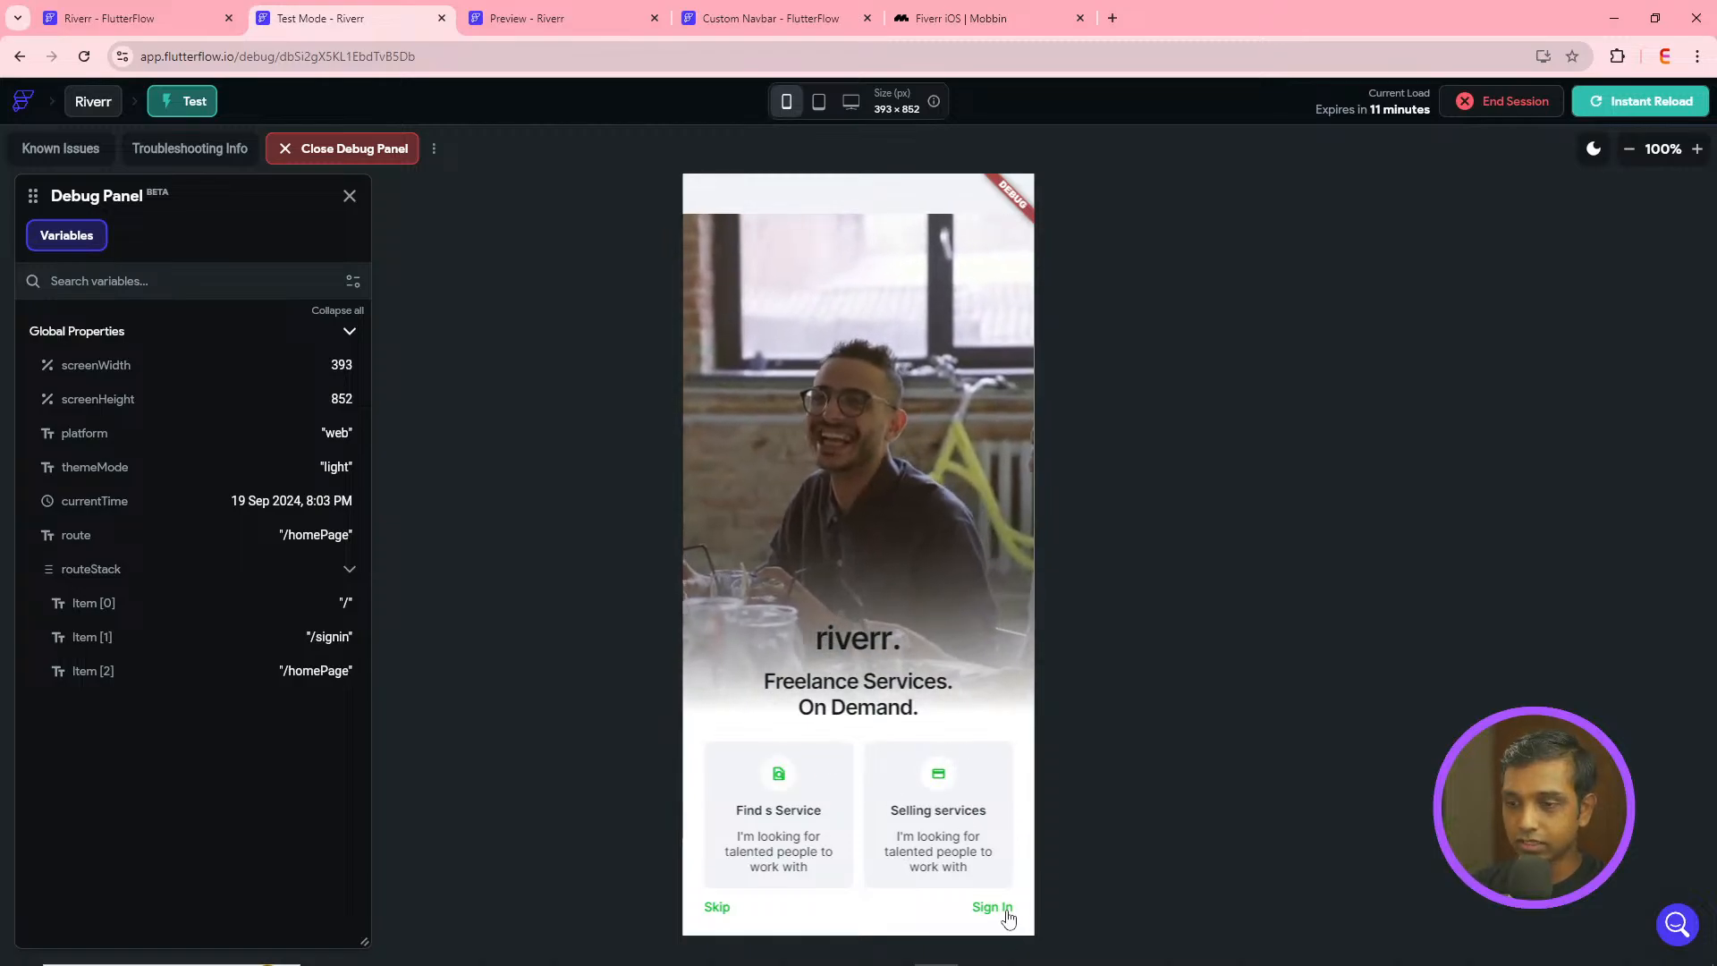
- Copy the Navigate To signin action from the Sign In text on HomePage
click(166, 18)
click(775, 695)
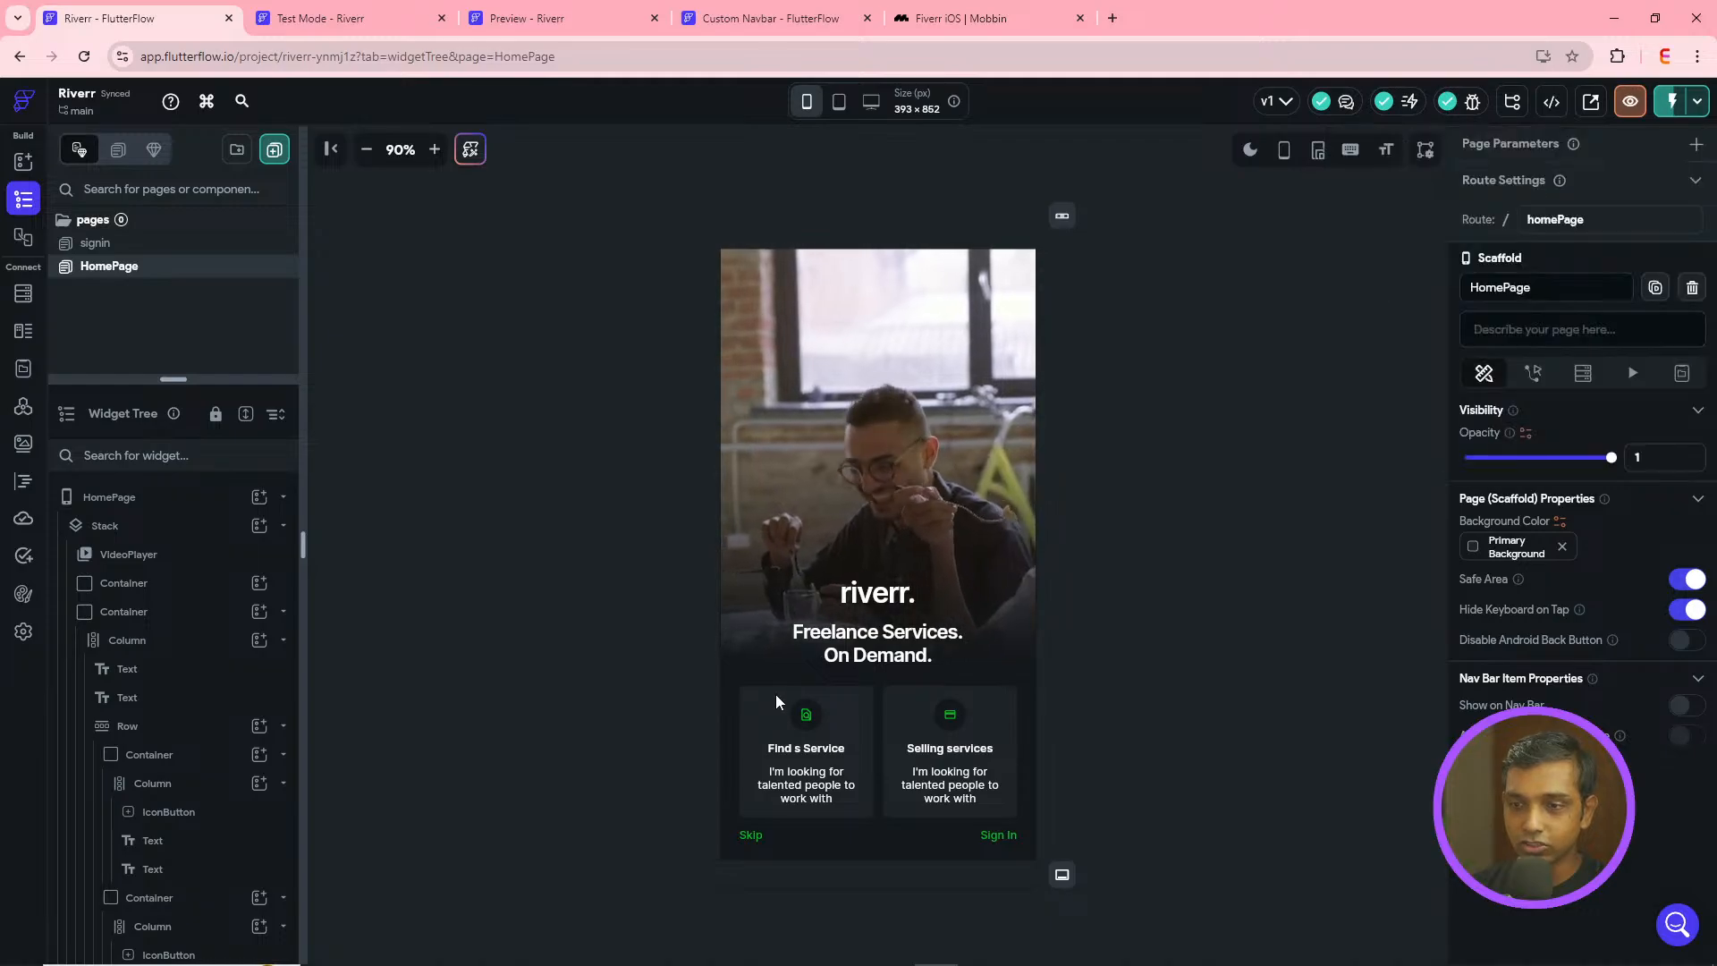
click(776, 695)
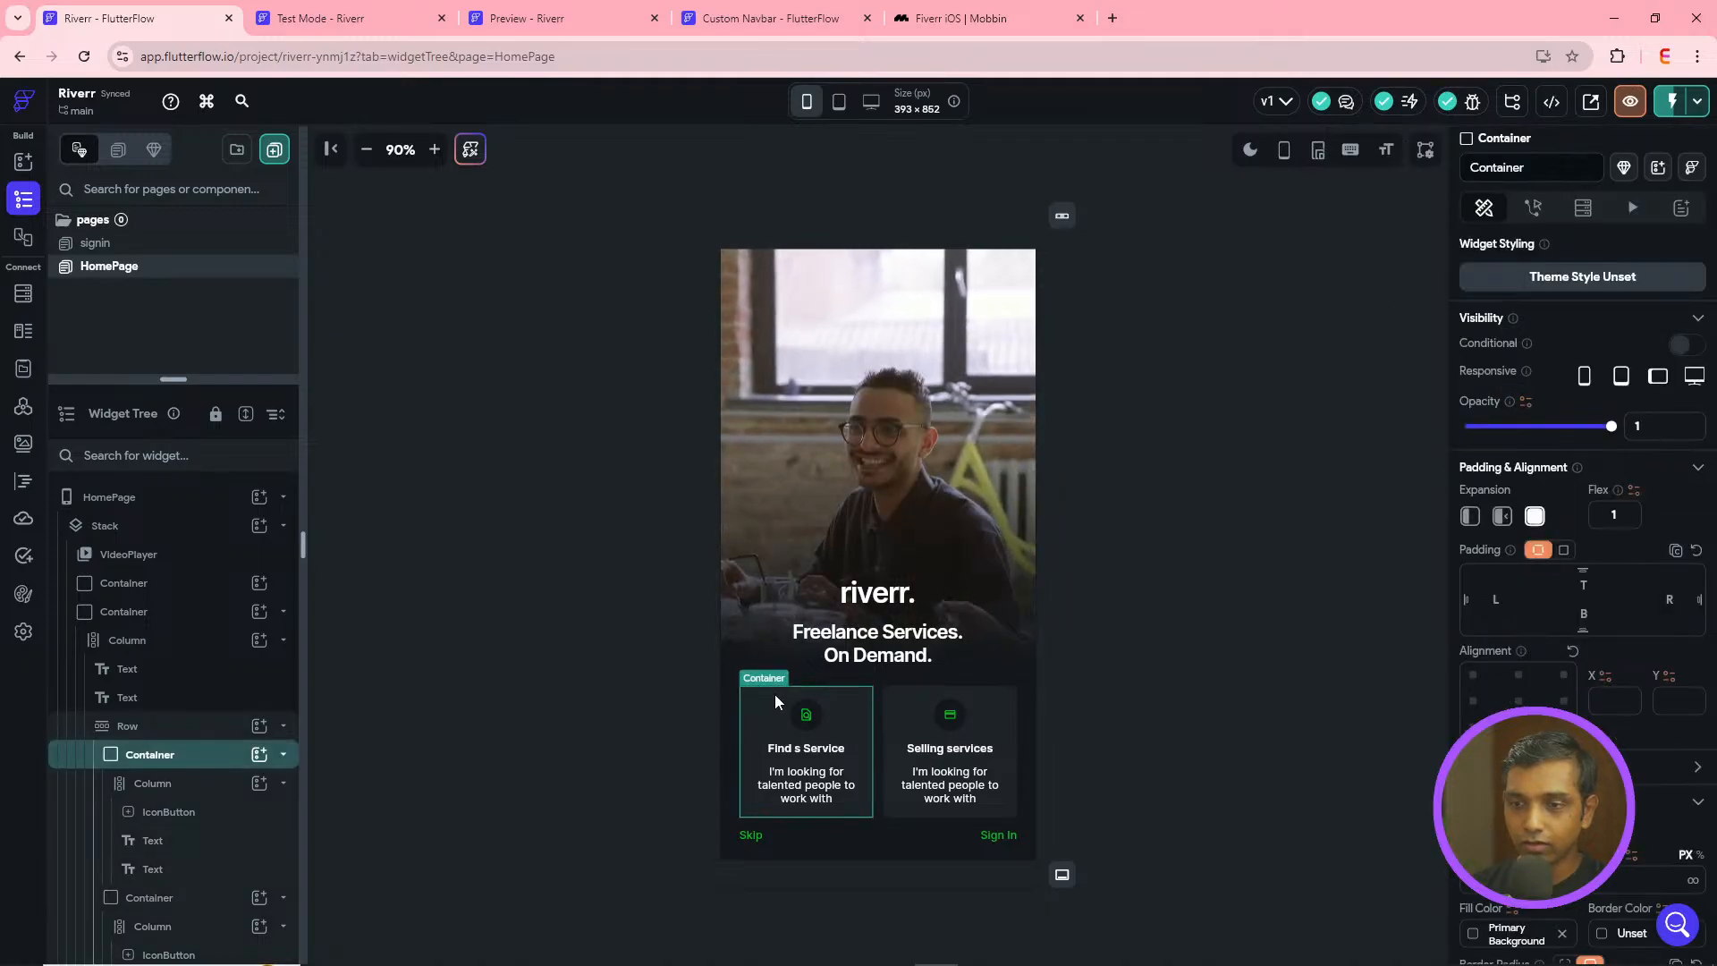
click(1002, 834)
click(1533, 208)
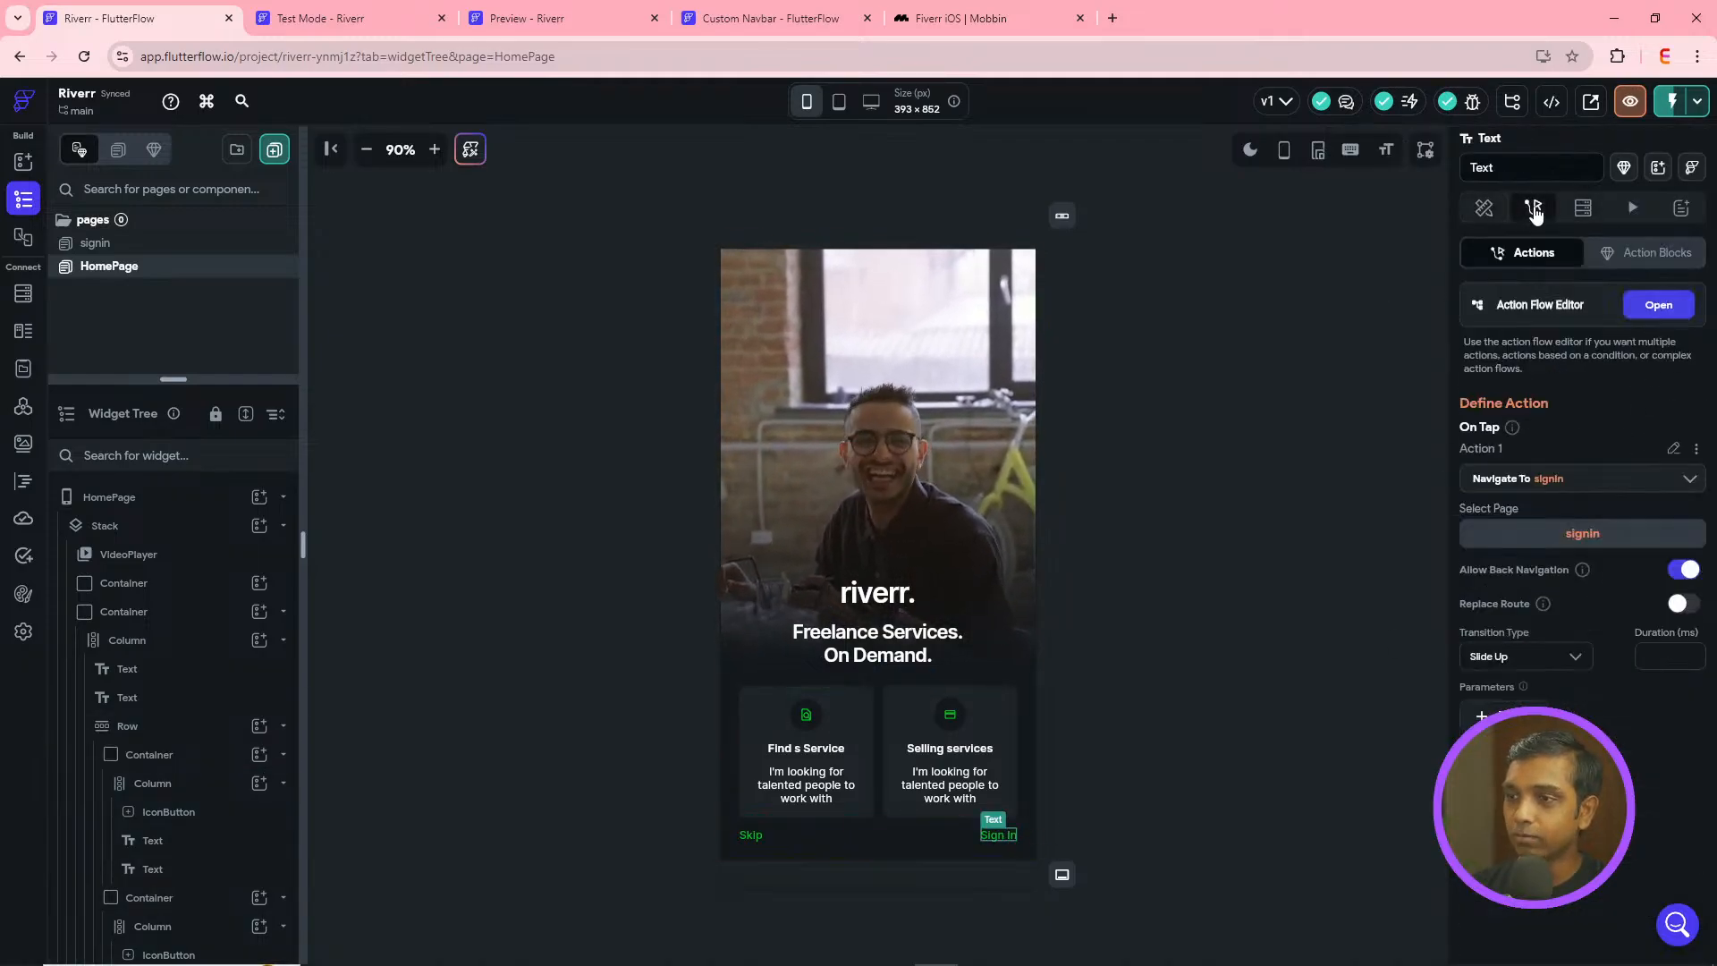
click(1661, 305)
click(930, 246)
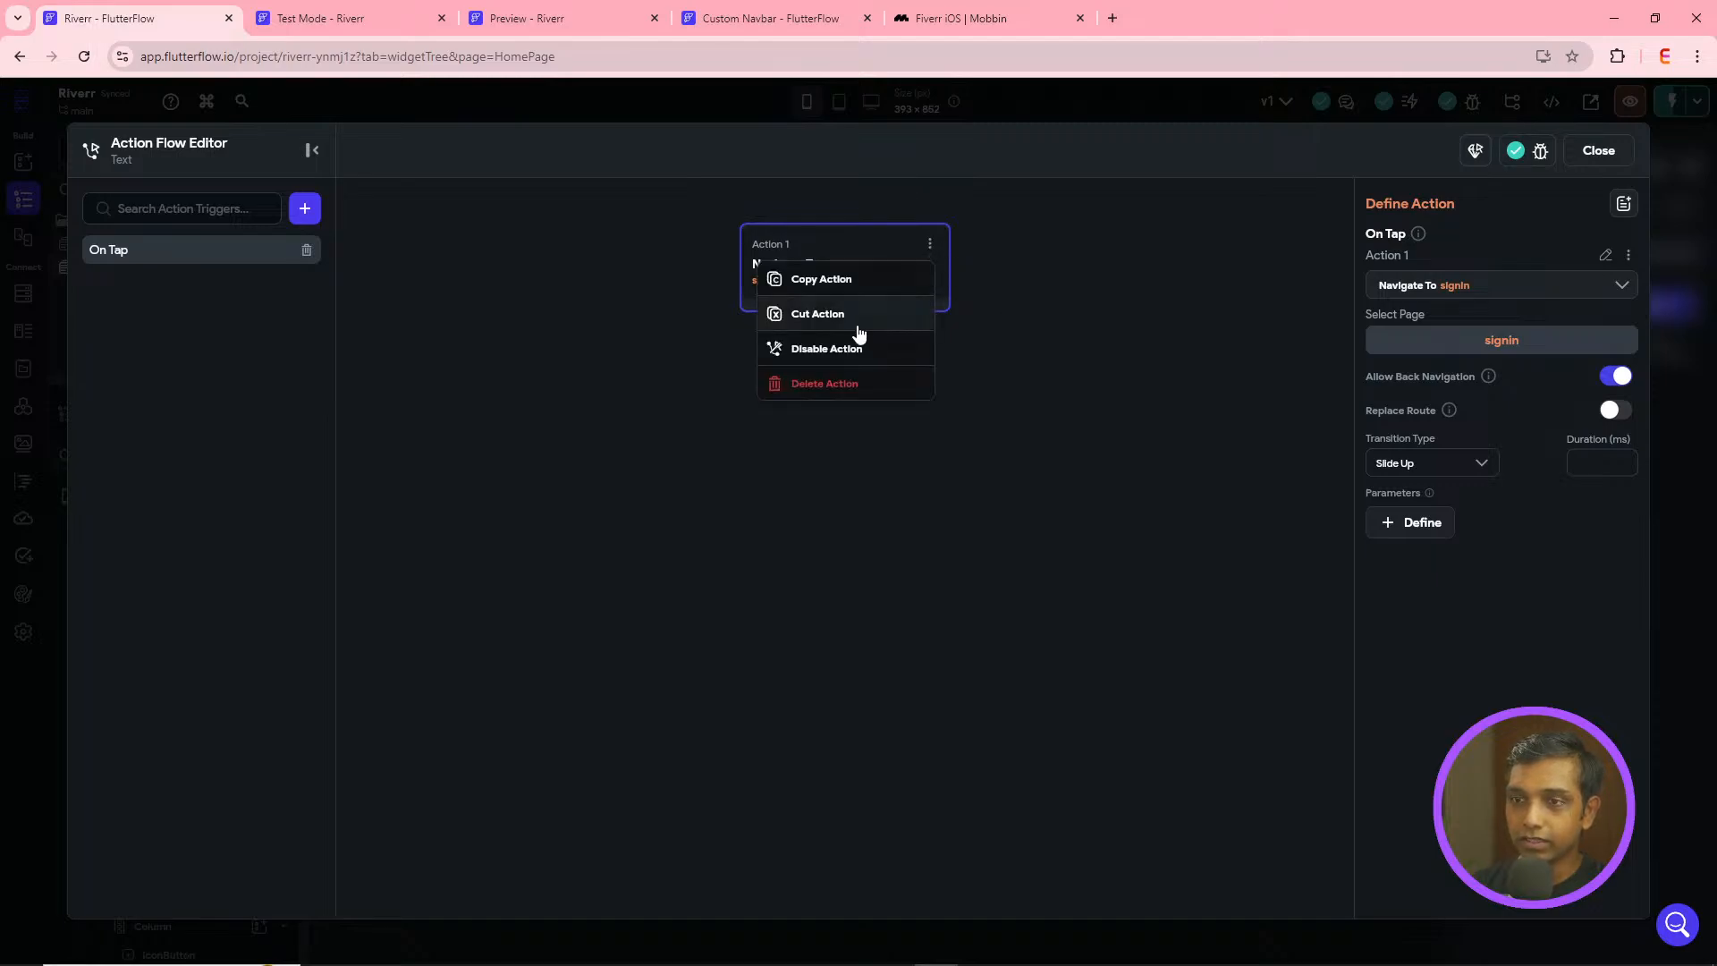
click(823, 283)
click(1574, 142)
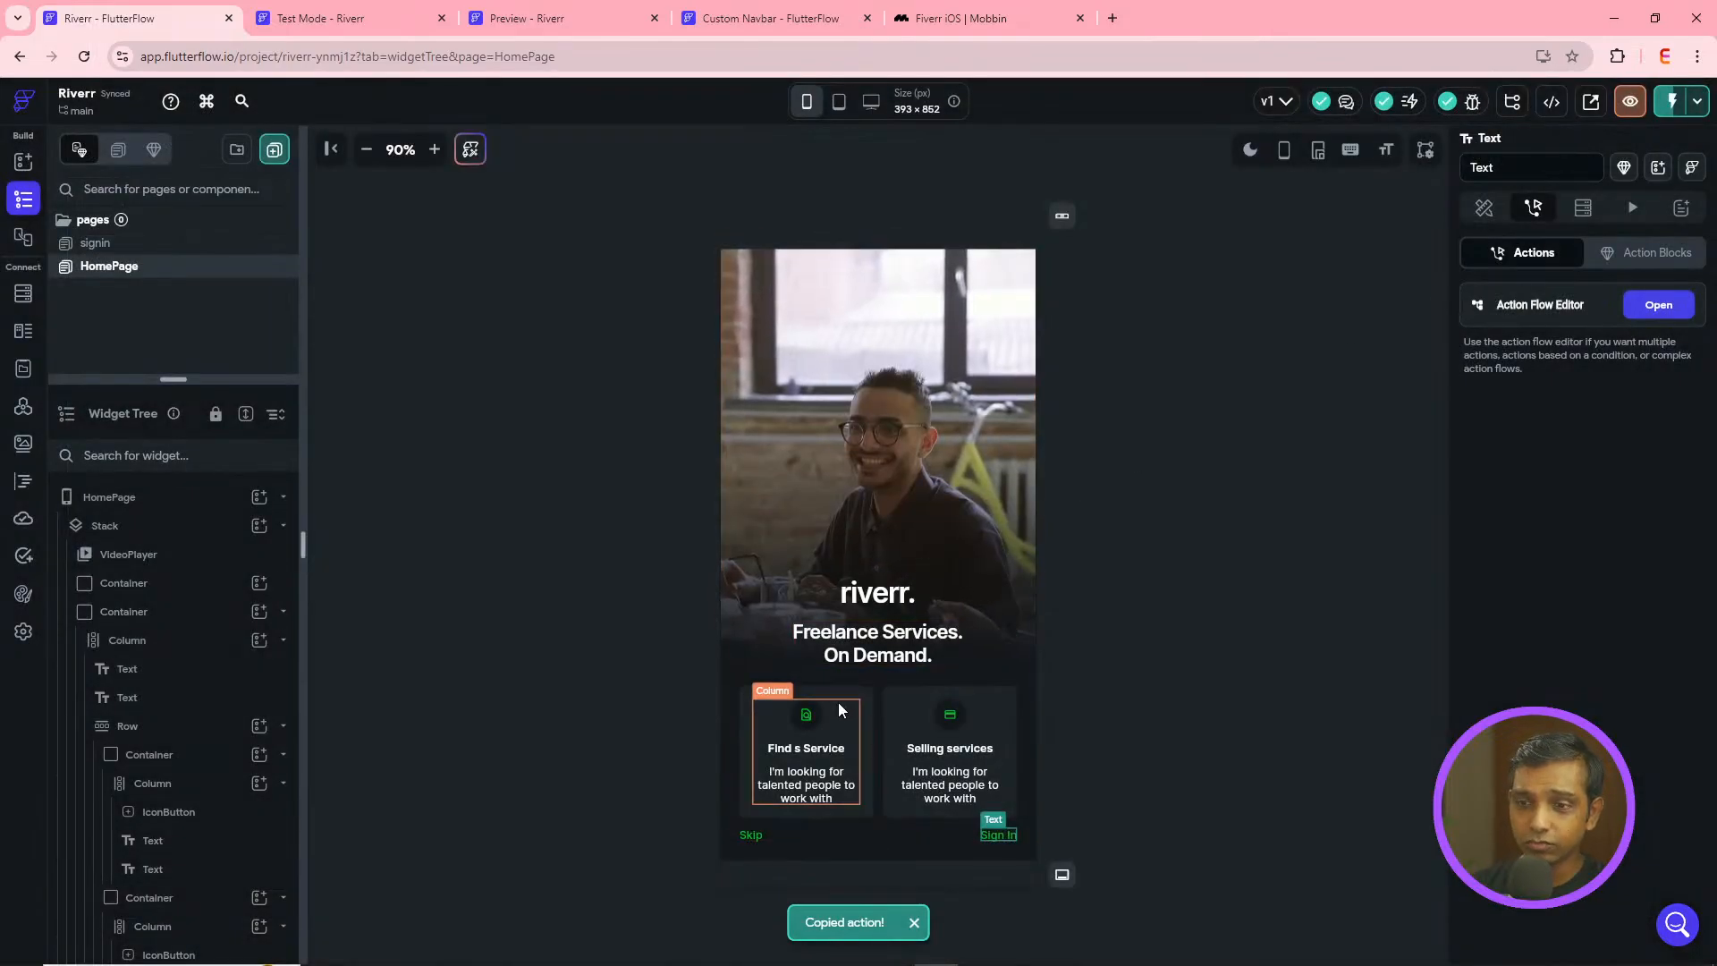
- Add an On Tap trigger to the "Find s Service" container and paste the copied Navigate To signin action into it
click(859, 693)
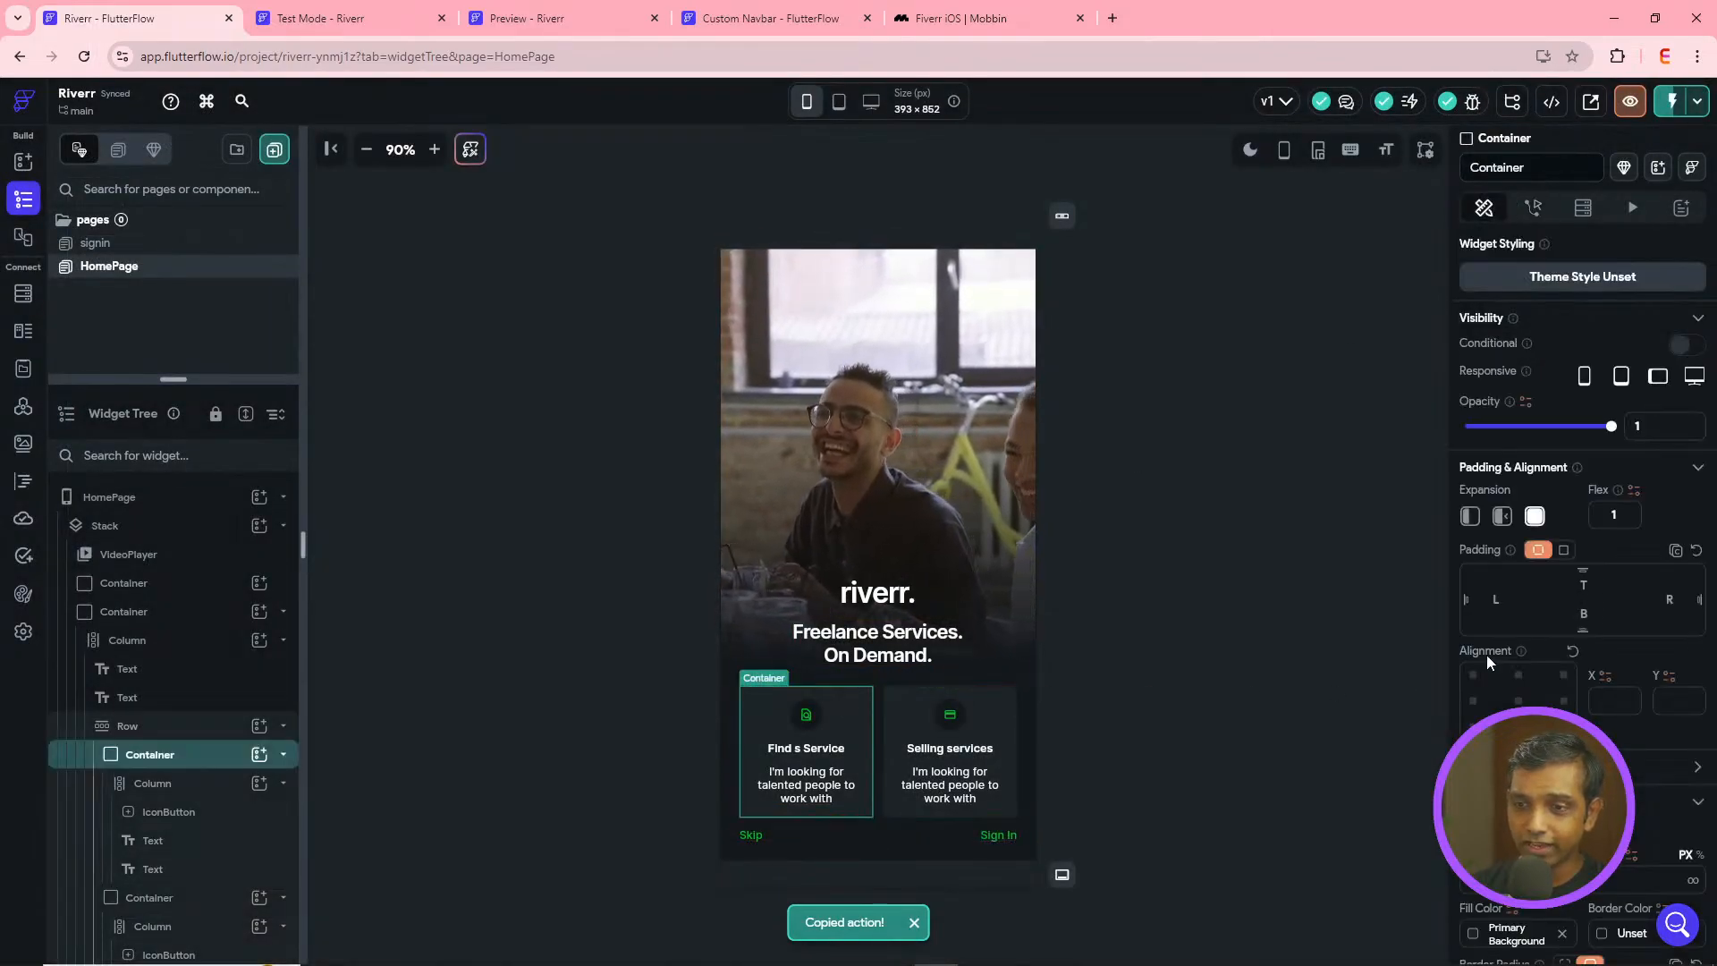
click(1533, 208)
click(1656, 304)
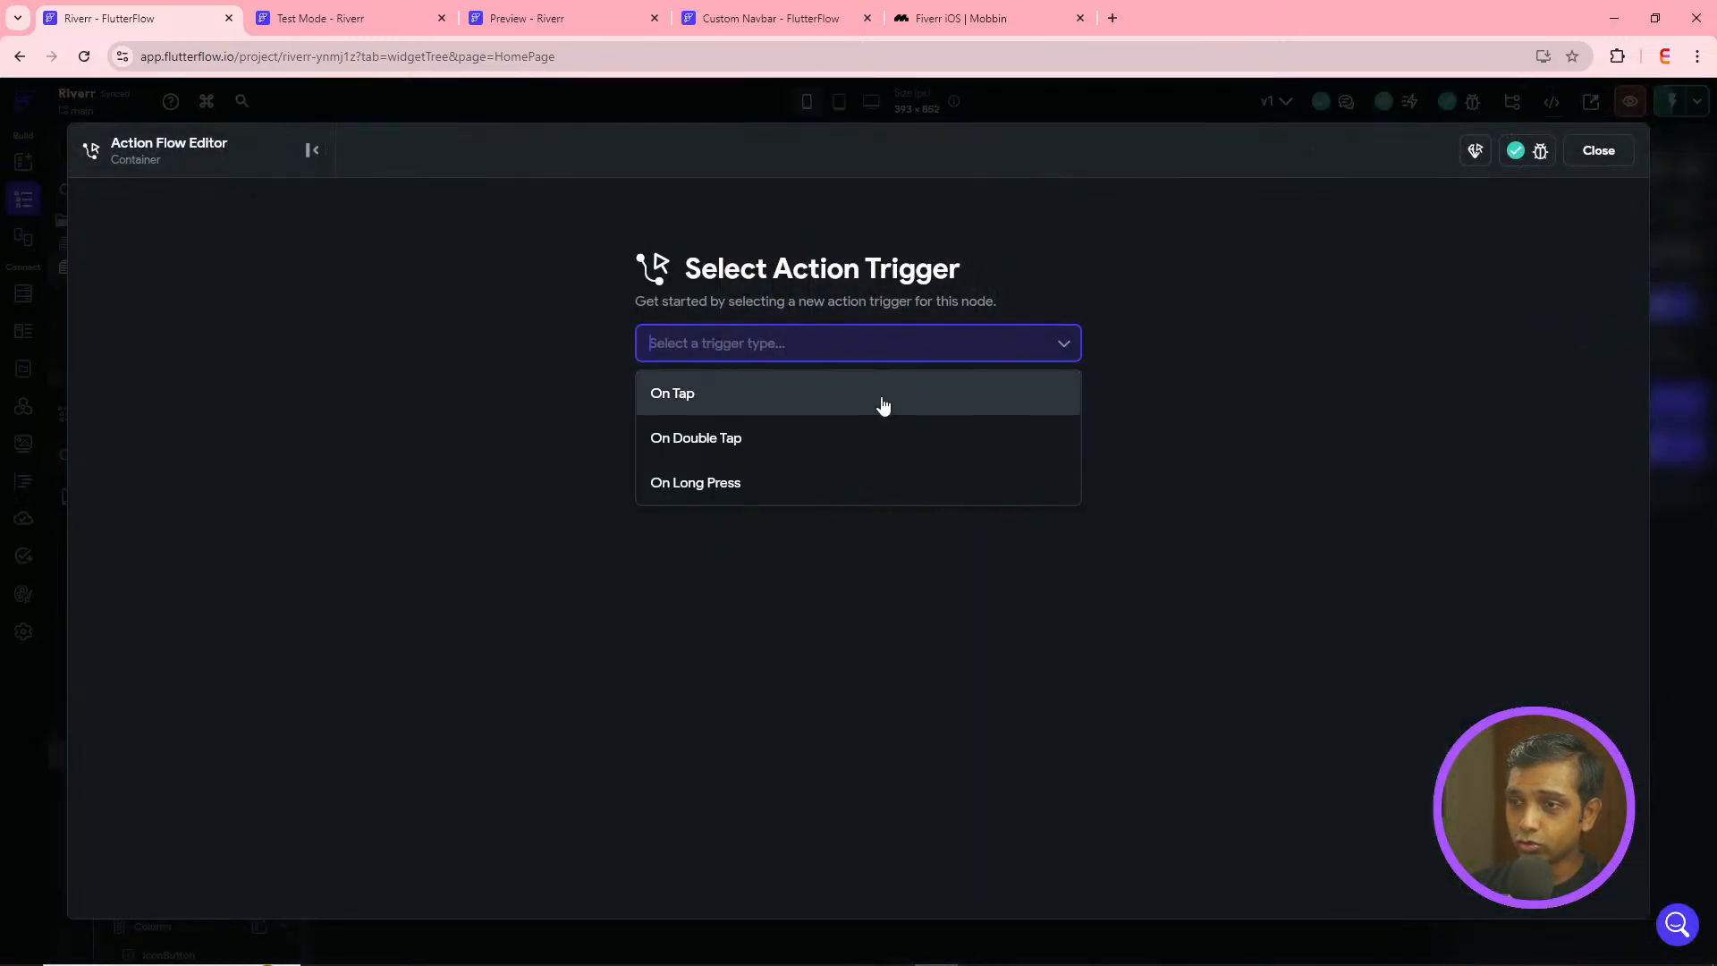
click(724, 400)
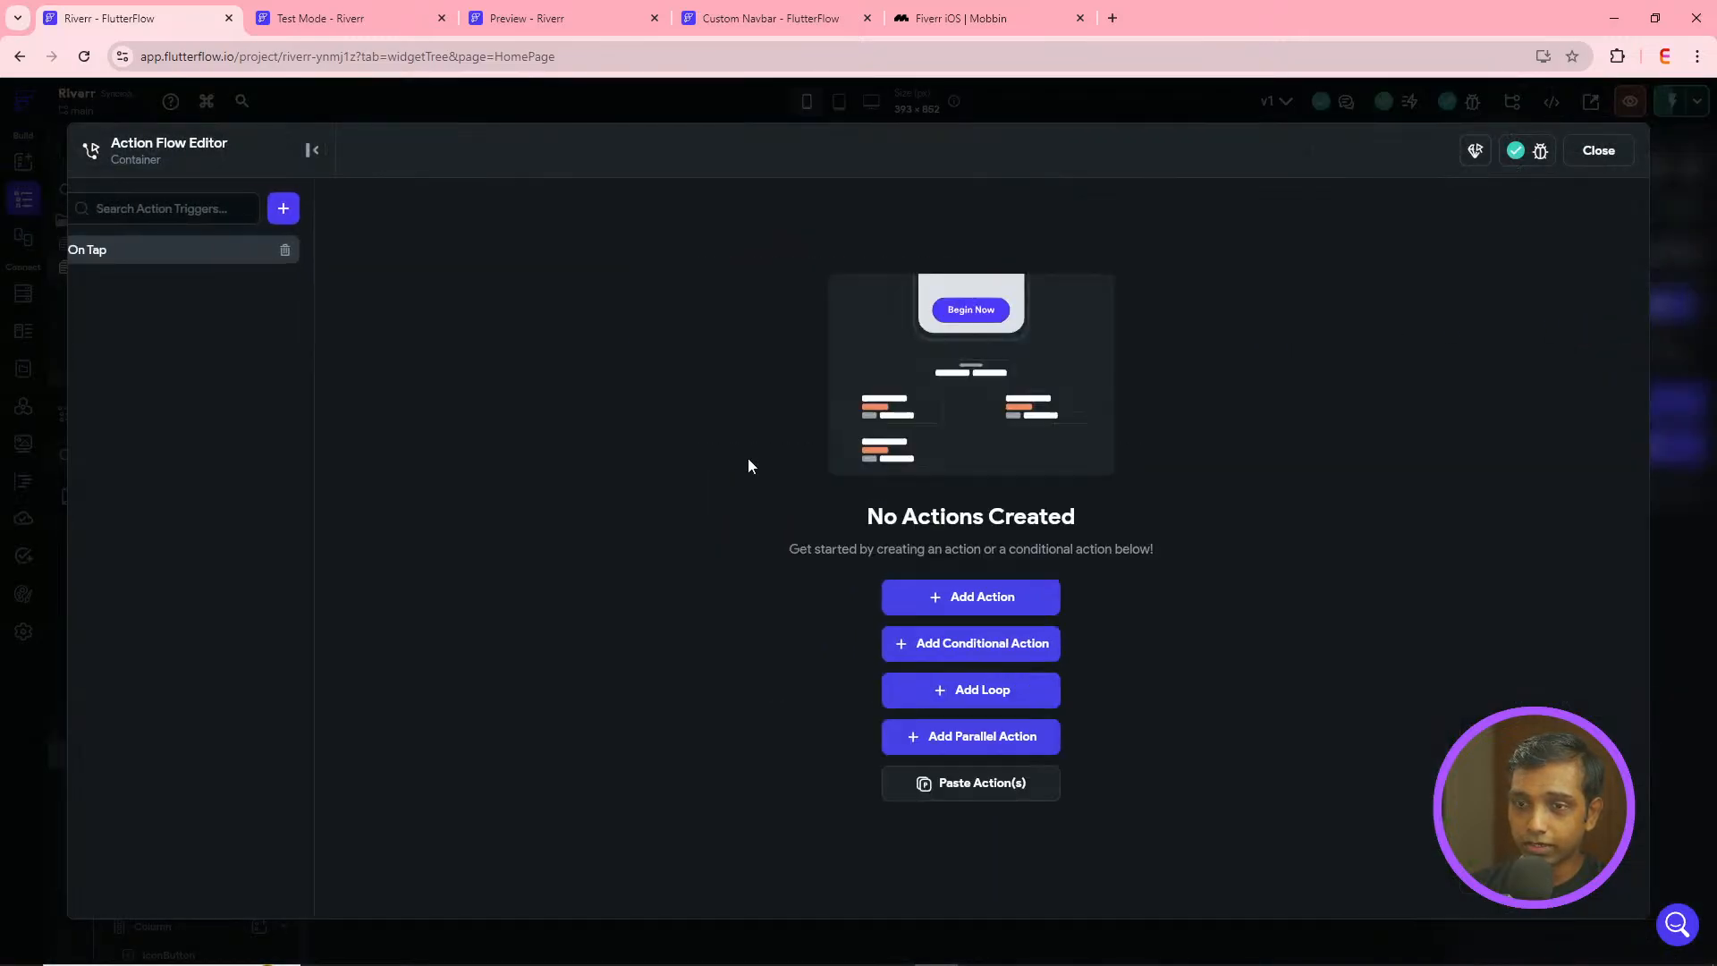
click(998, 787)
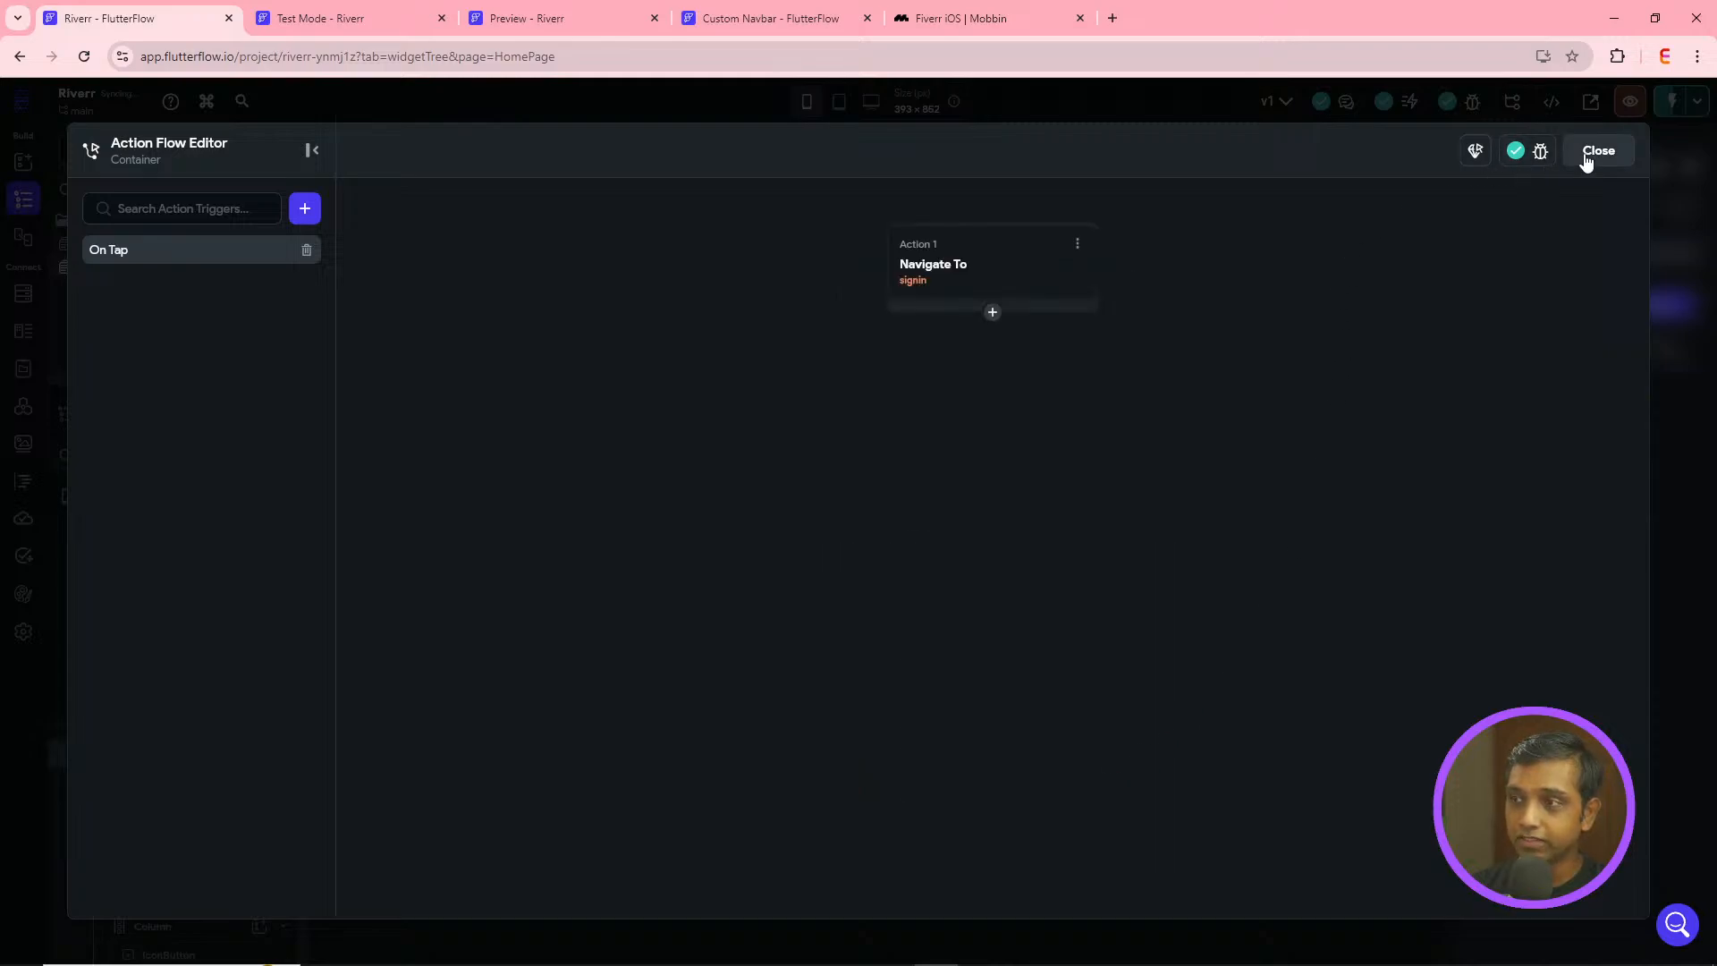
click(1589, 154)
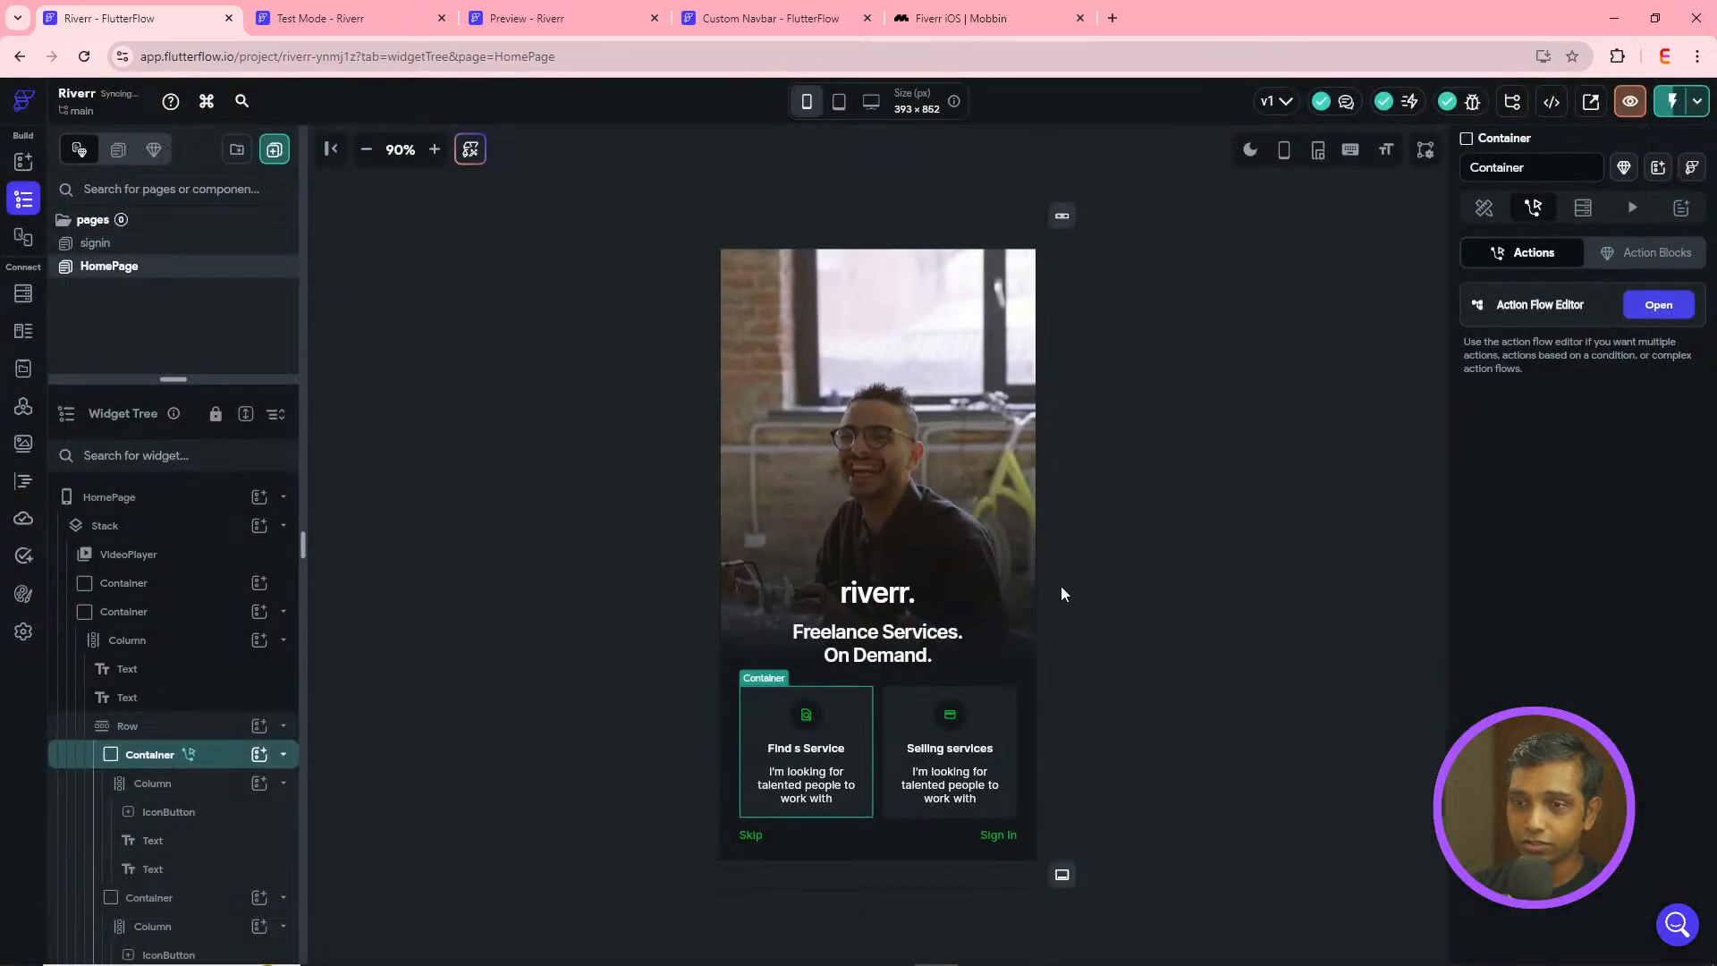
- Give the "Selling services" container an On Tap trigger with the copied Navigate To signin action
click(943, 696)
click(1530, 206)
click(1656, 301)
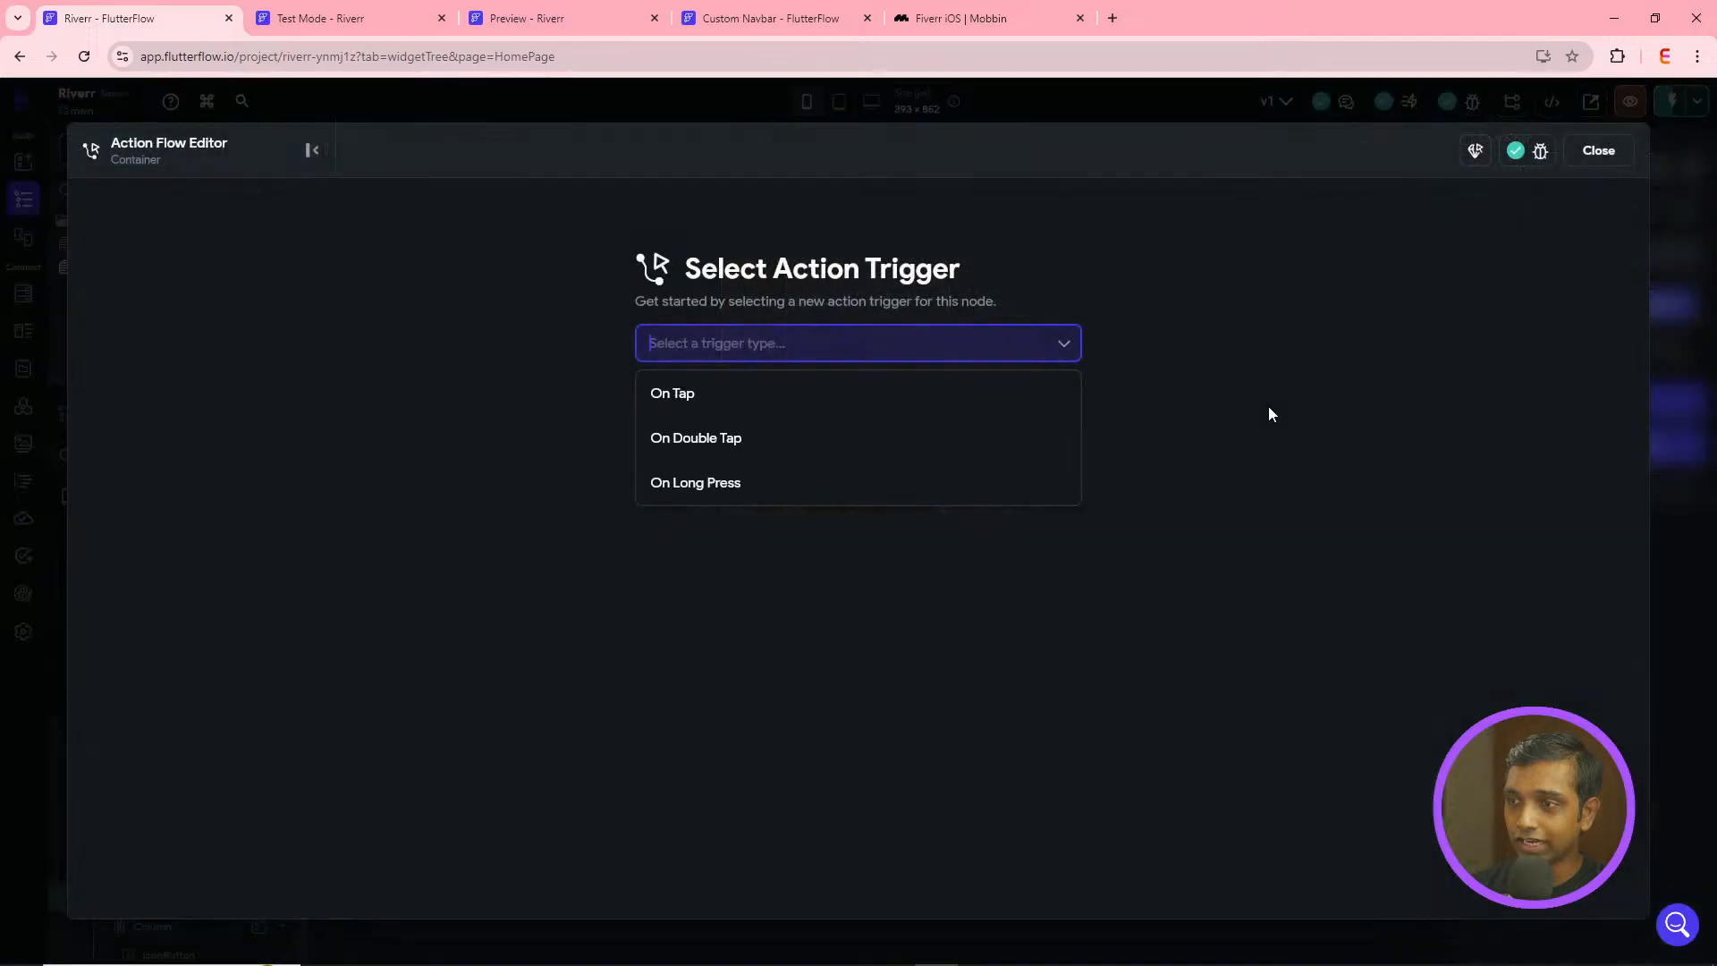
click(753, 410)
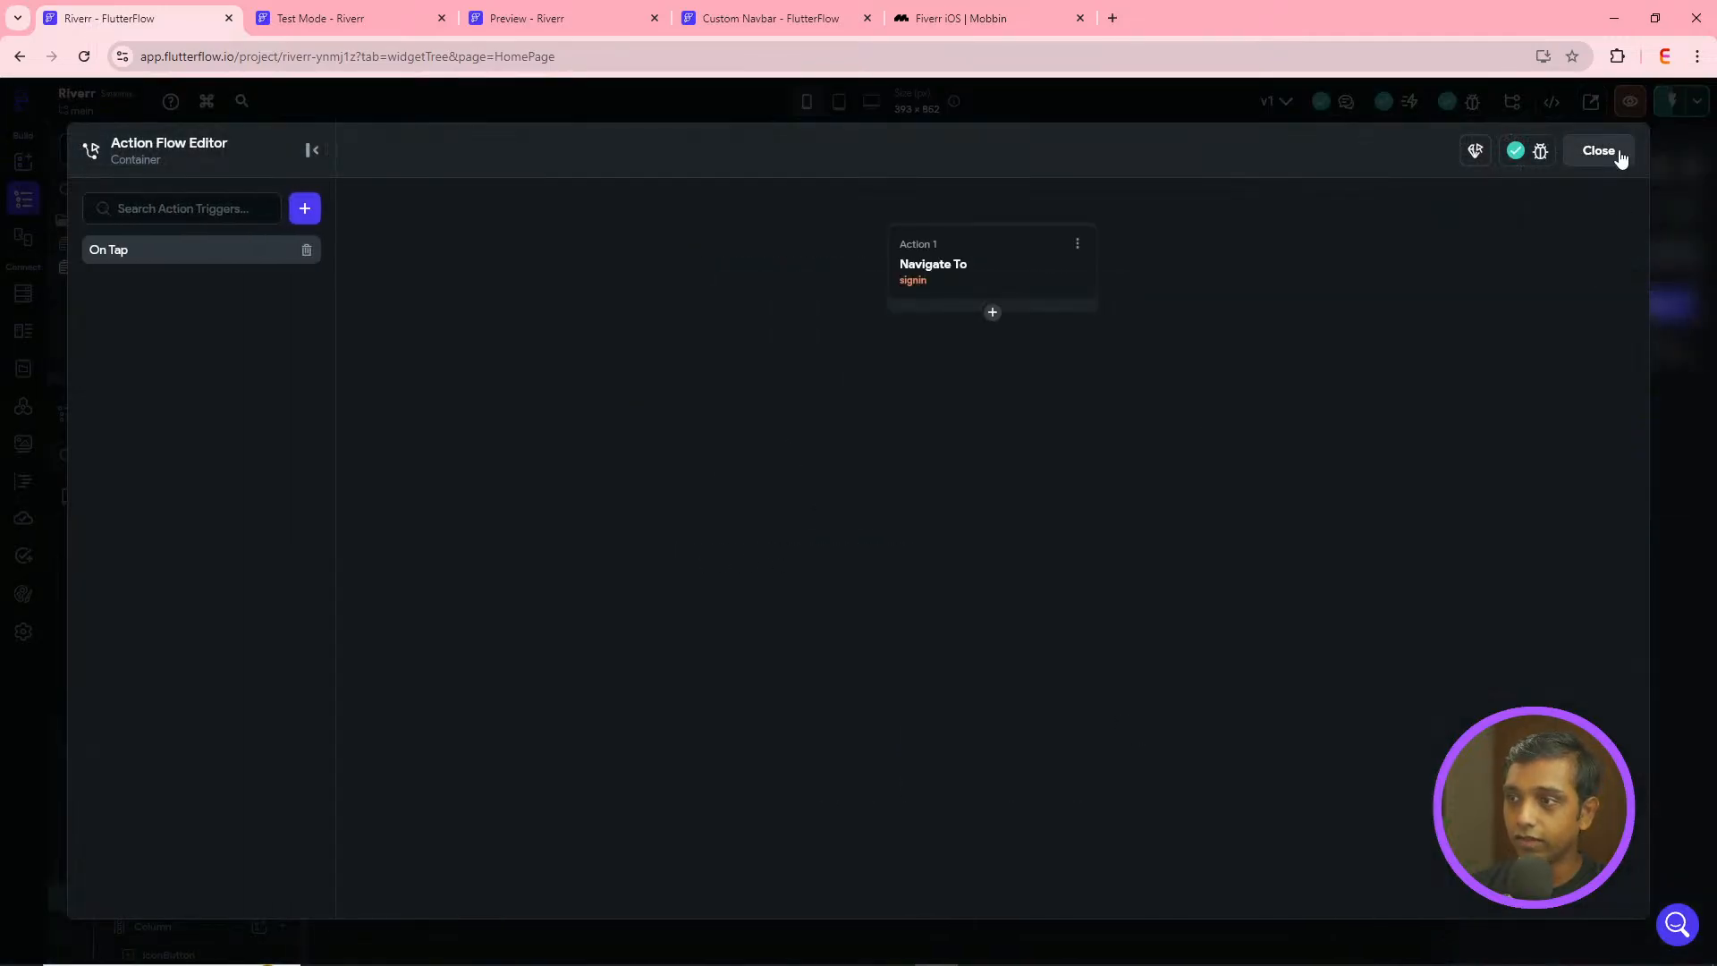
click(1610, 152)
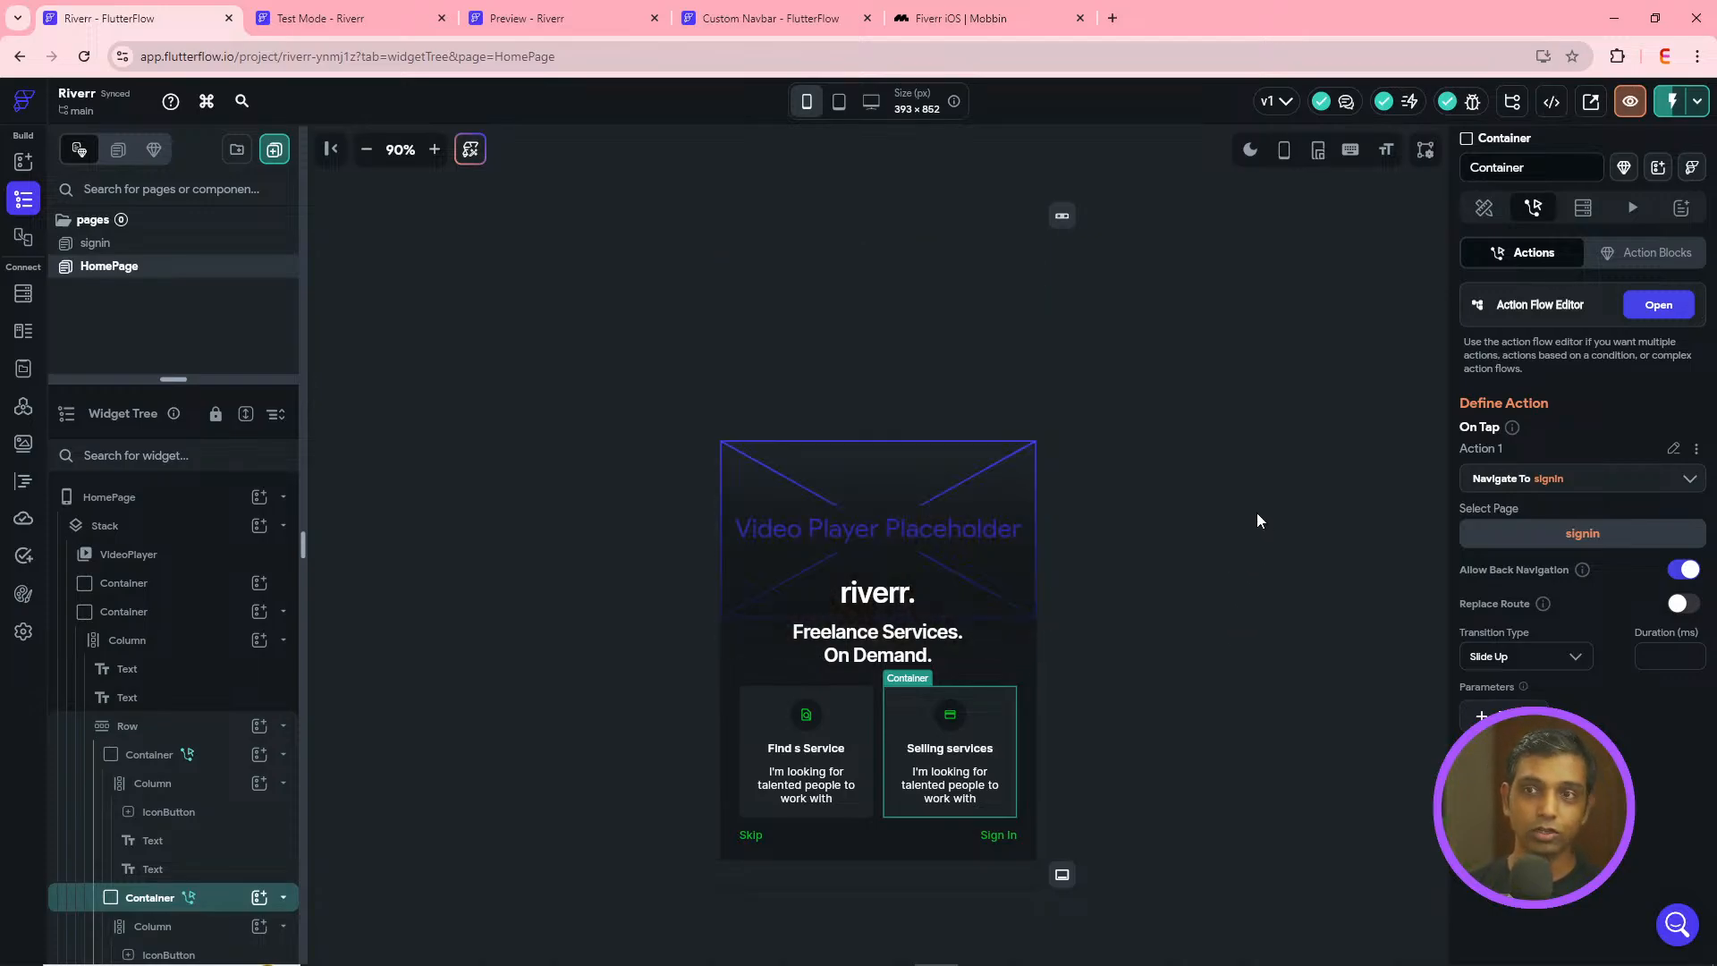
- Switch to Mobbin and examine the Fiverr iOS onboarding and sign-up screens as a design reference
click(985, 19)
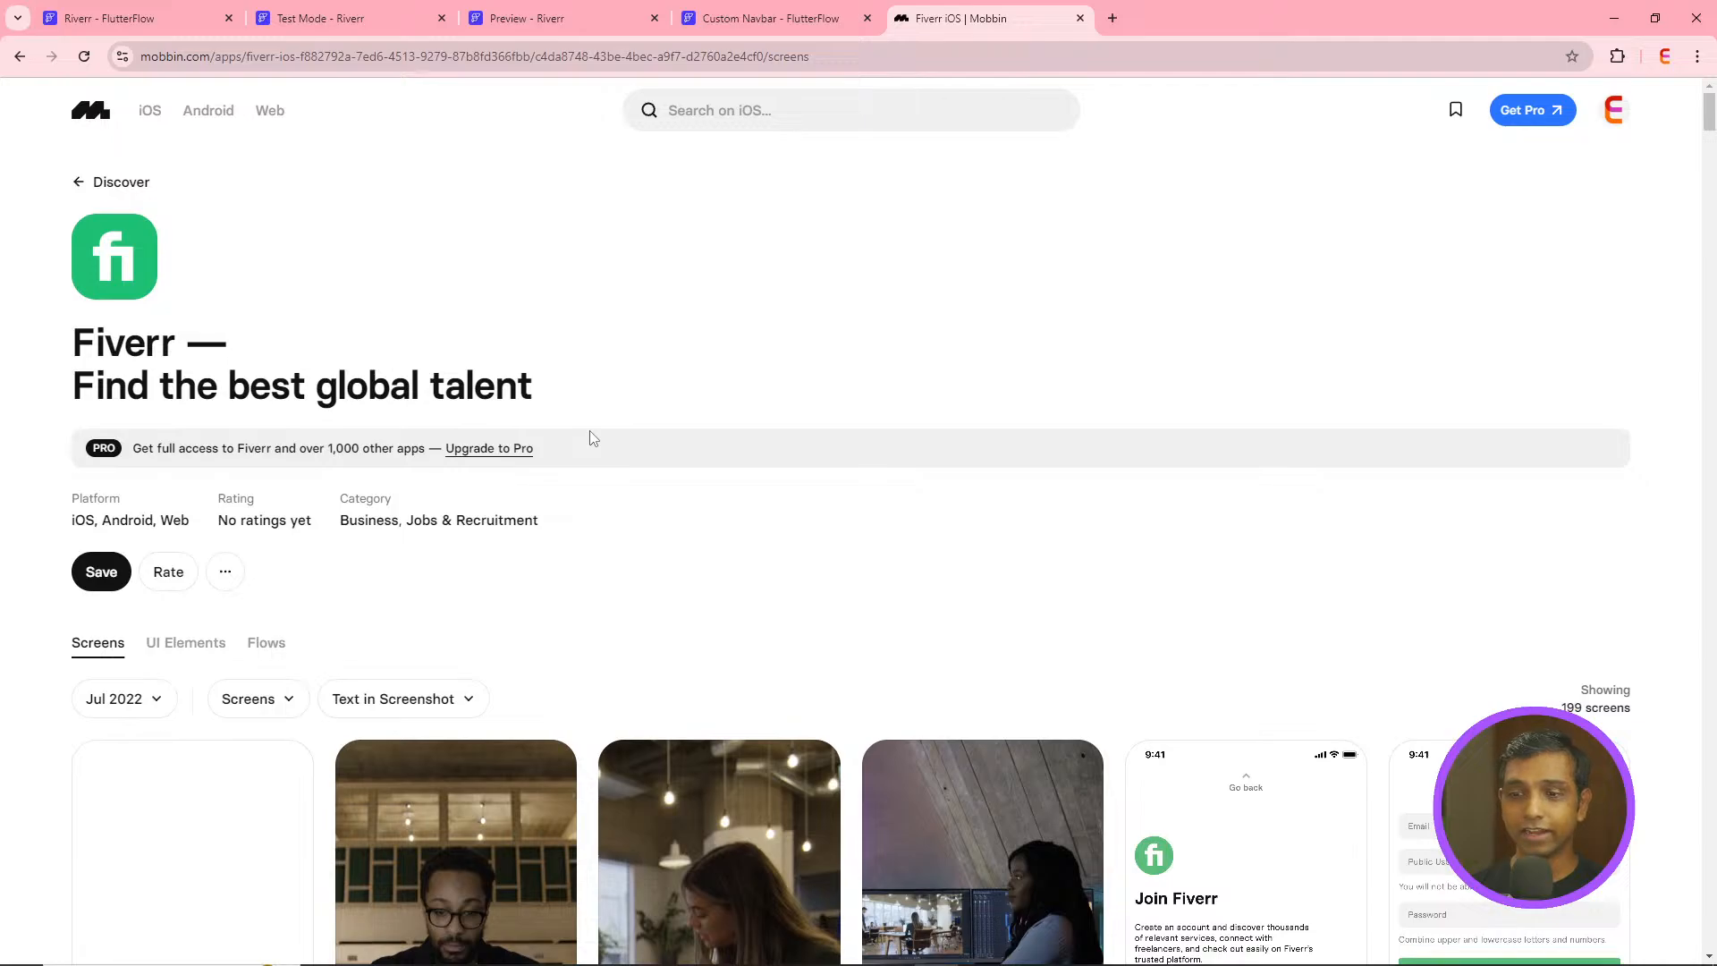
scroll(548, 644, down, 10)
scroll(664, 368, up, 4)
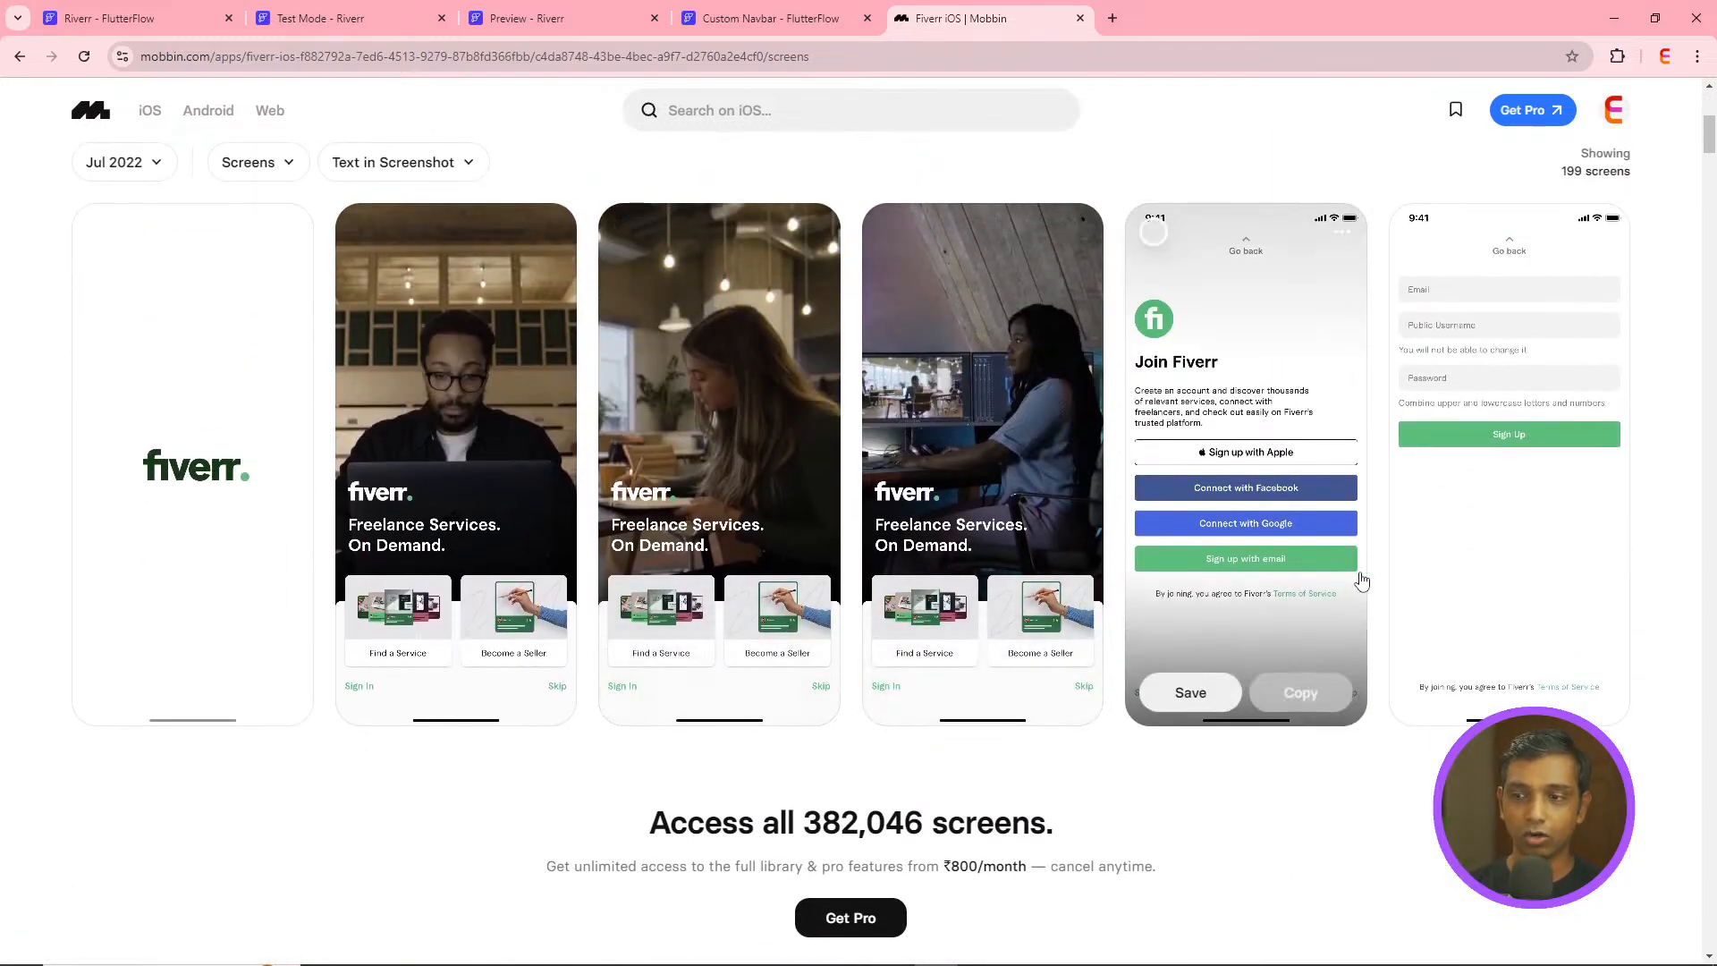
scroll(1408, 580, down, 4)
scroll(1401, 572, up, 6)
scroll(1398, 565, up, 4)
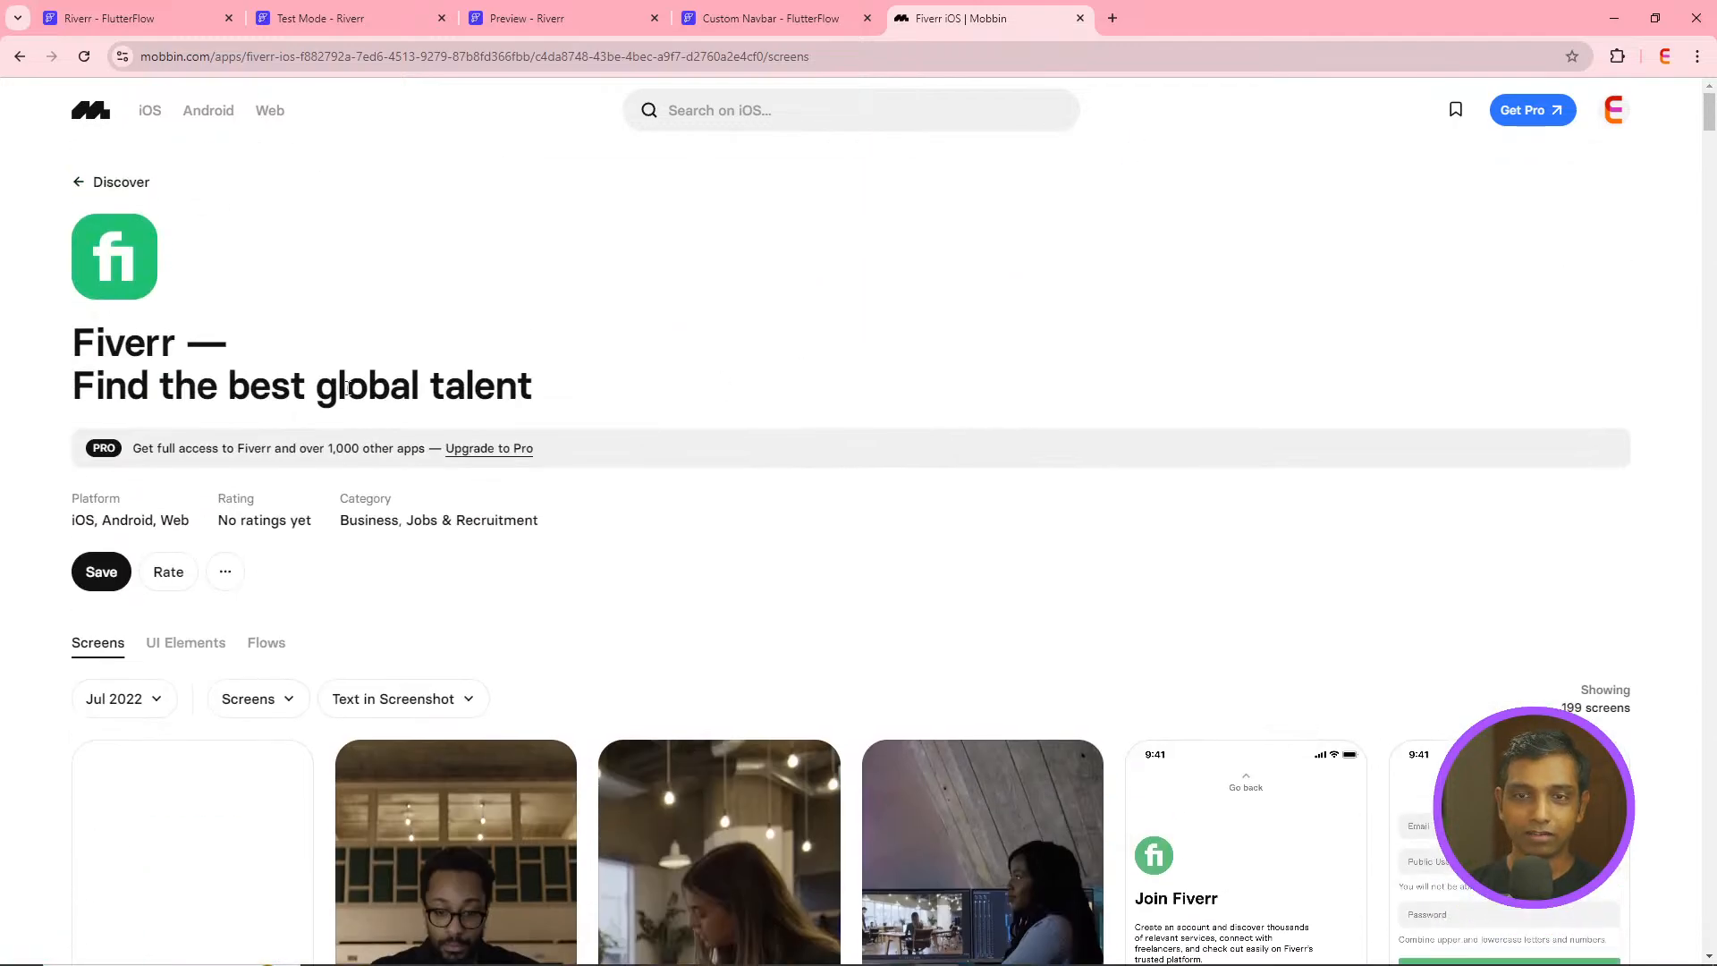
- Try to filter Mobbin's Fiverr iOS screens to Welcome & Get Started, and dismiss the Pro upgrade offer
click(288, 707)
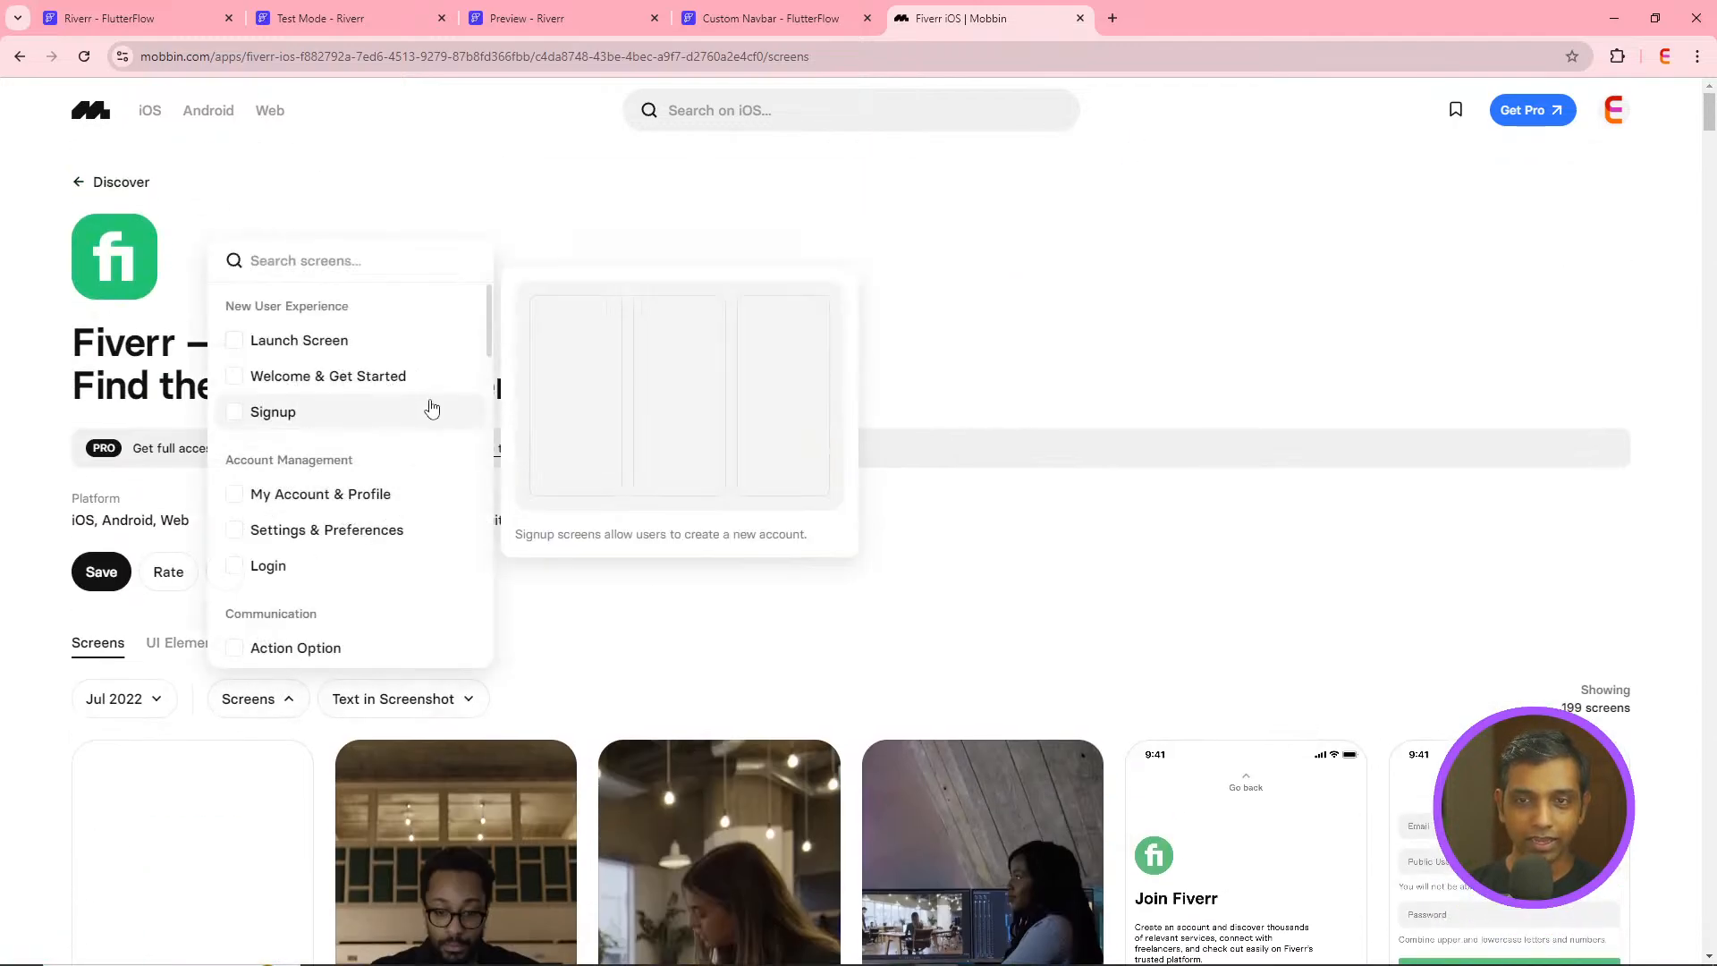
click(351, 376)
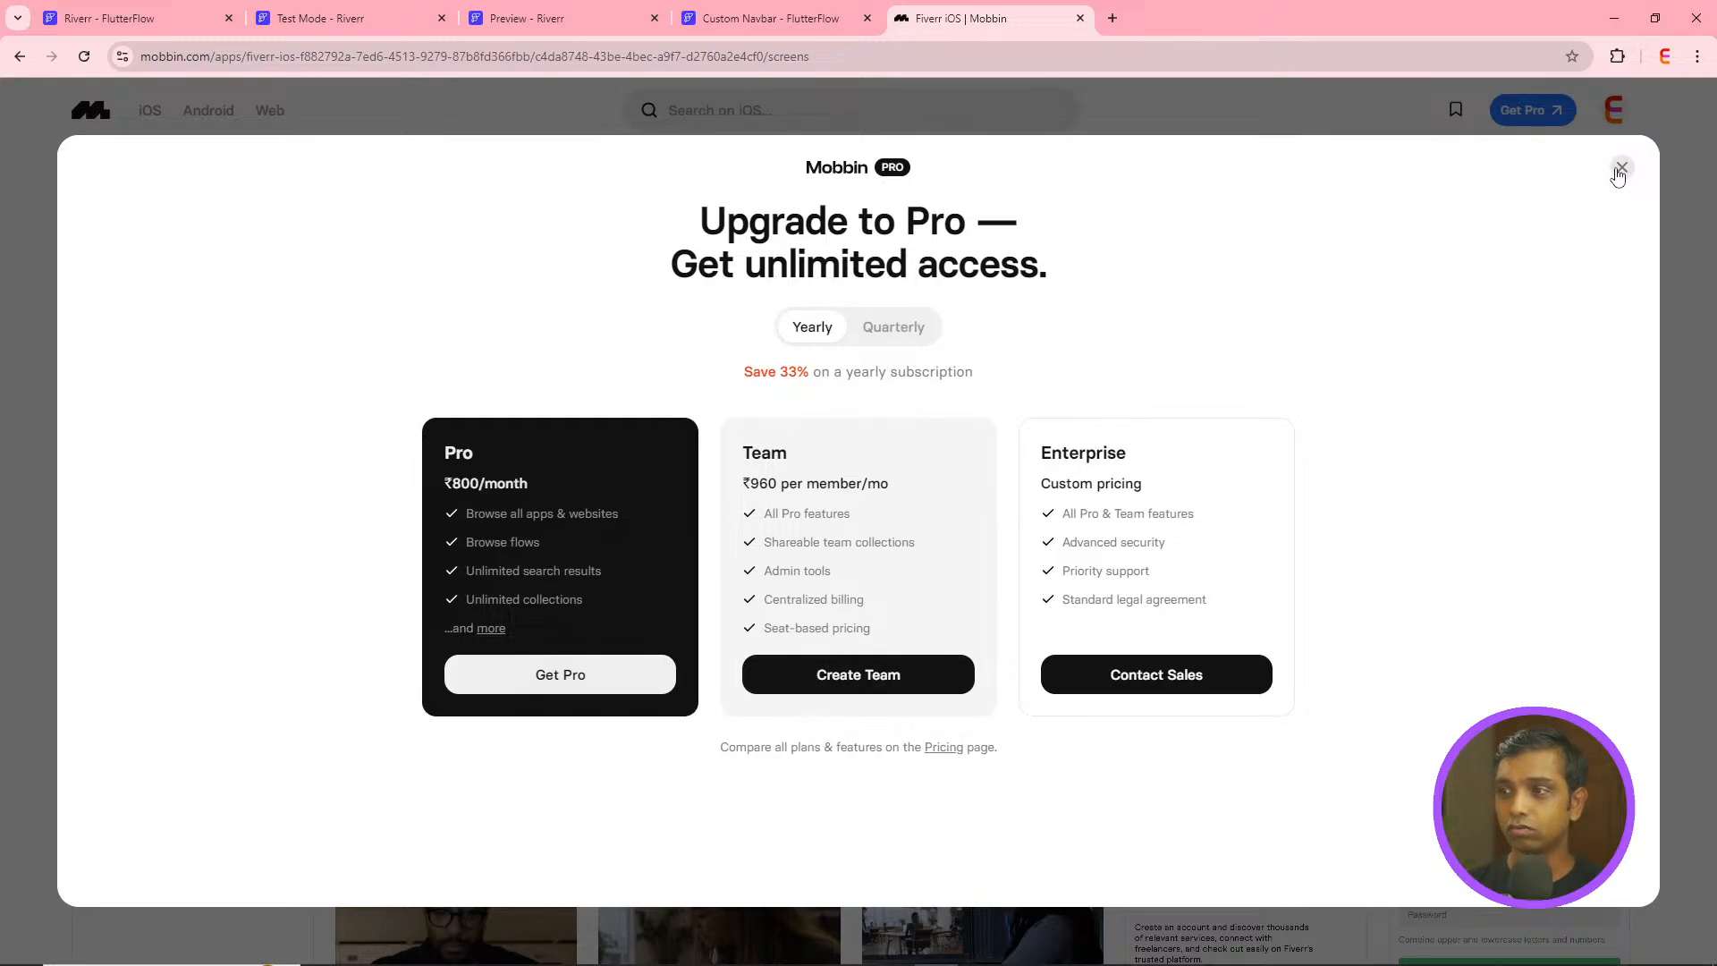
click(1622, 167)
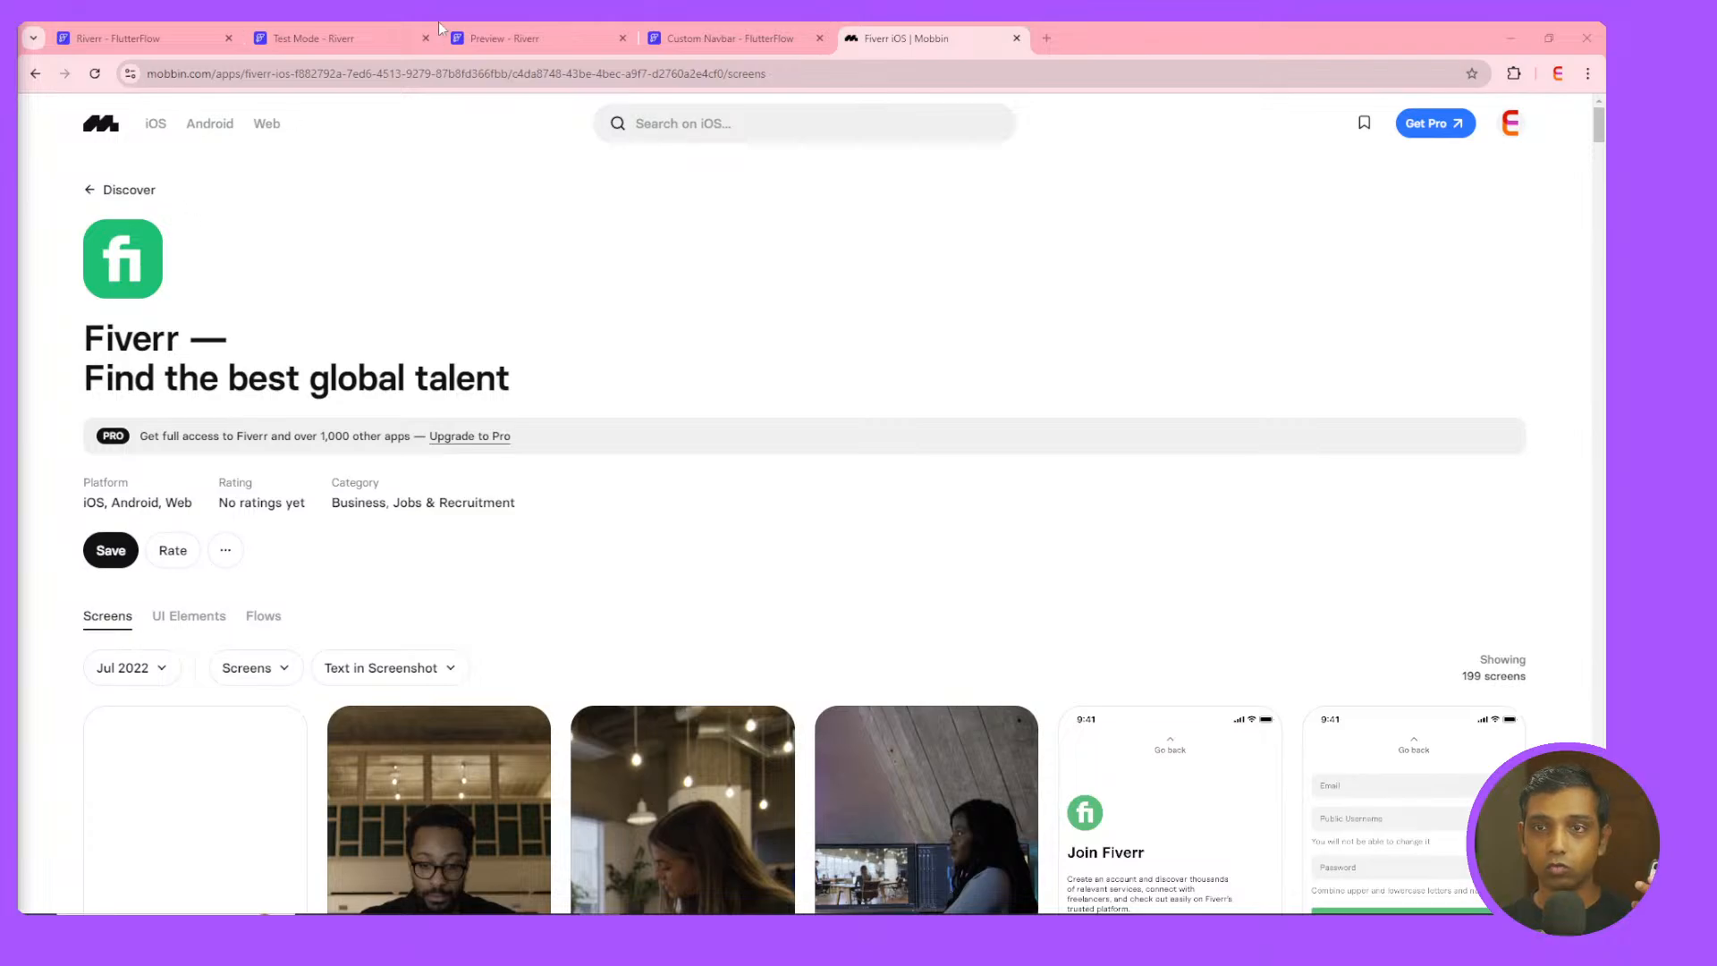
- Switch back to the Riverr project in FlutterFlow and create a blank page named dashboard
click(157, 28)
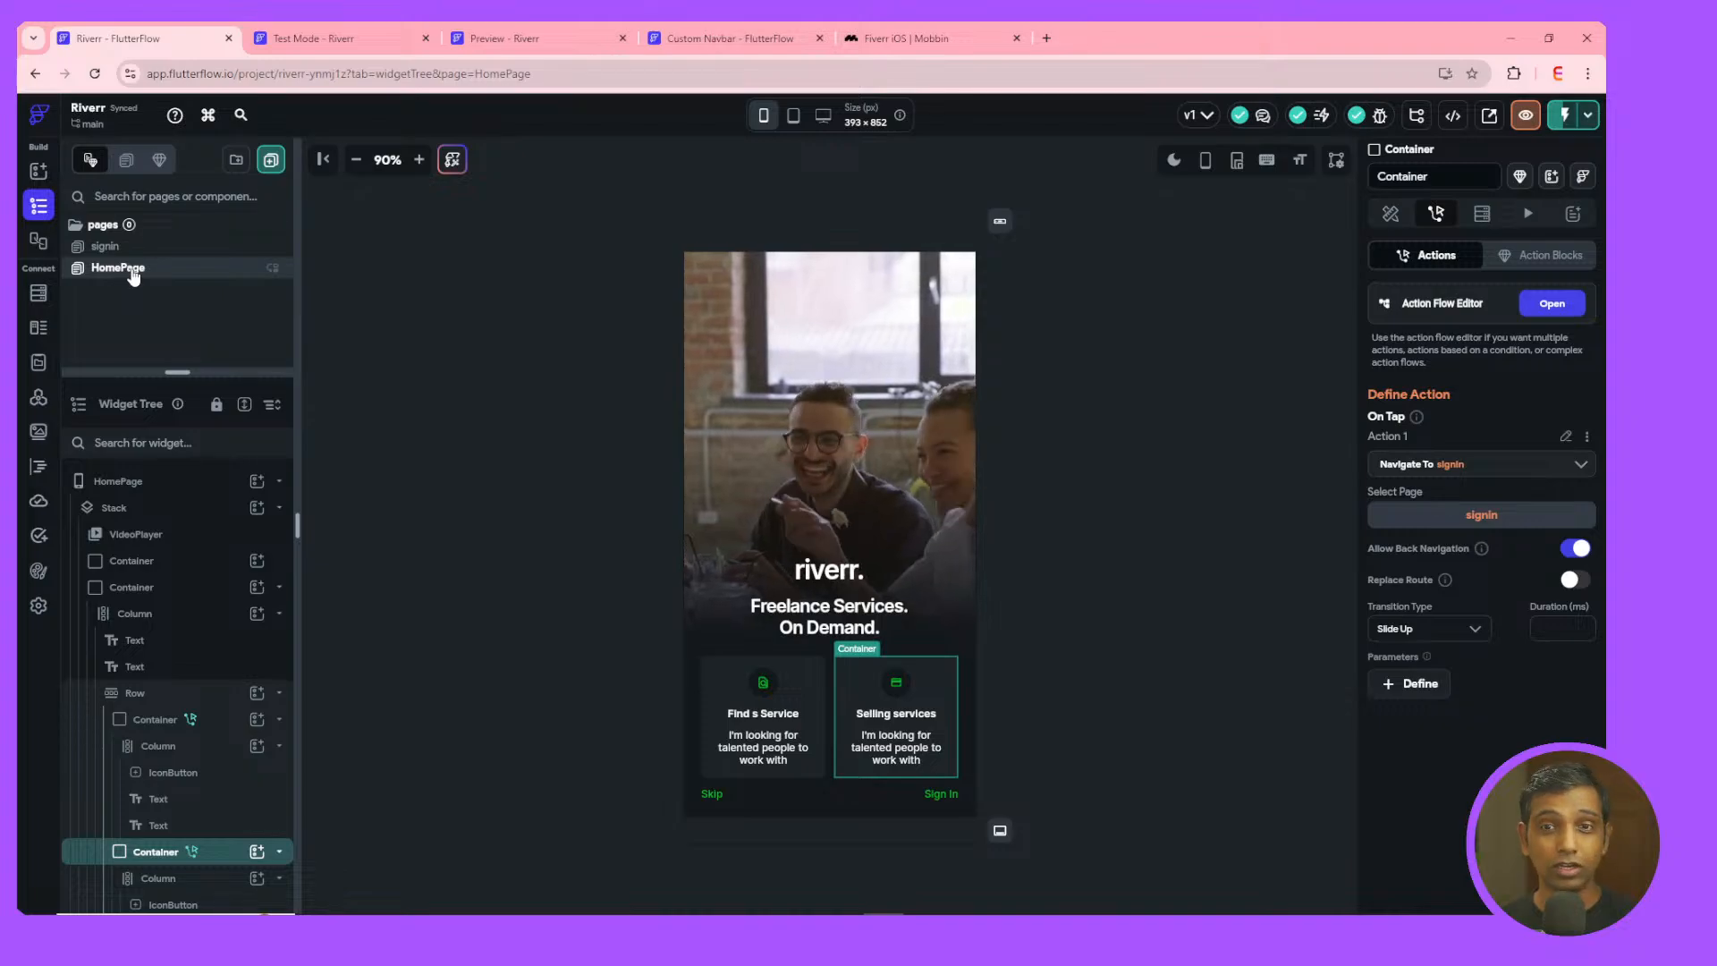
click(271, 165)
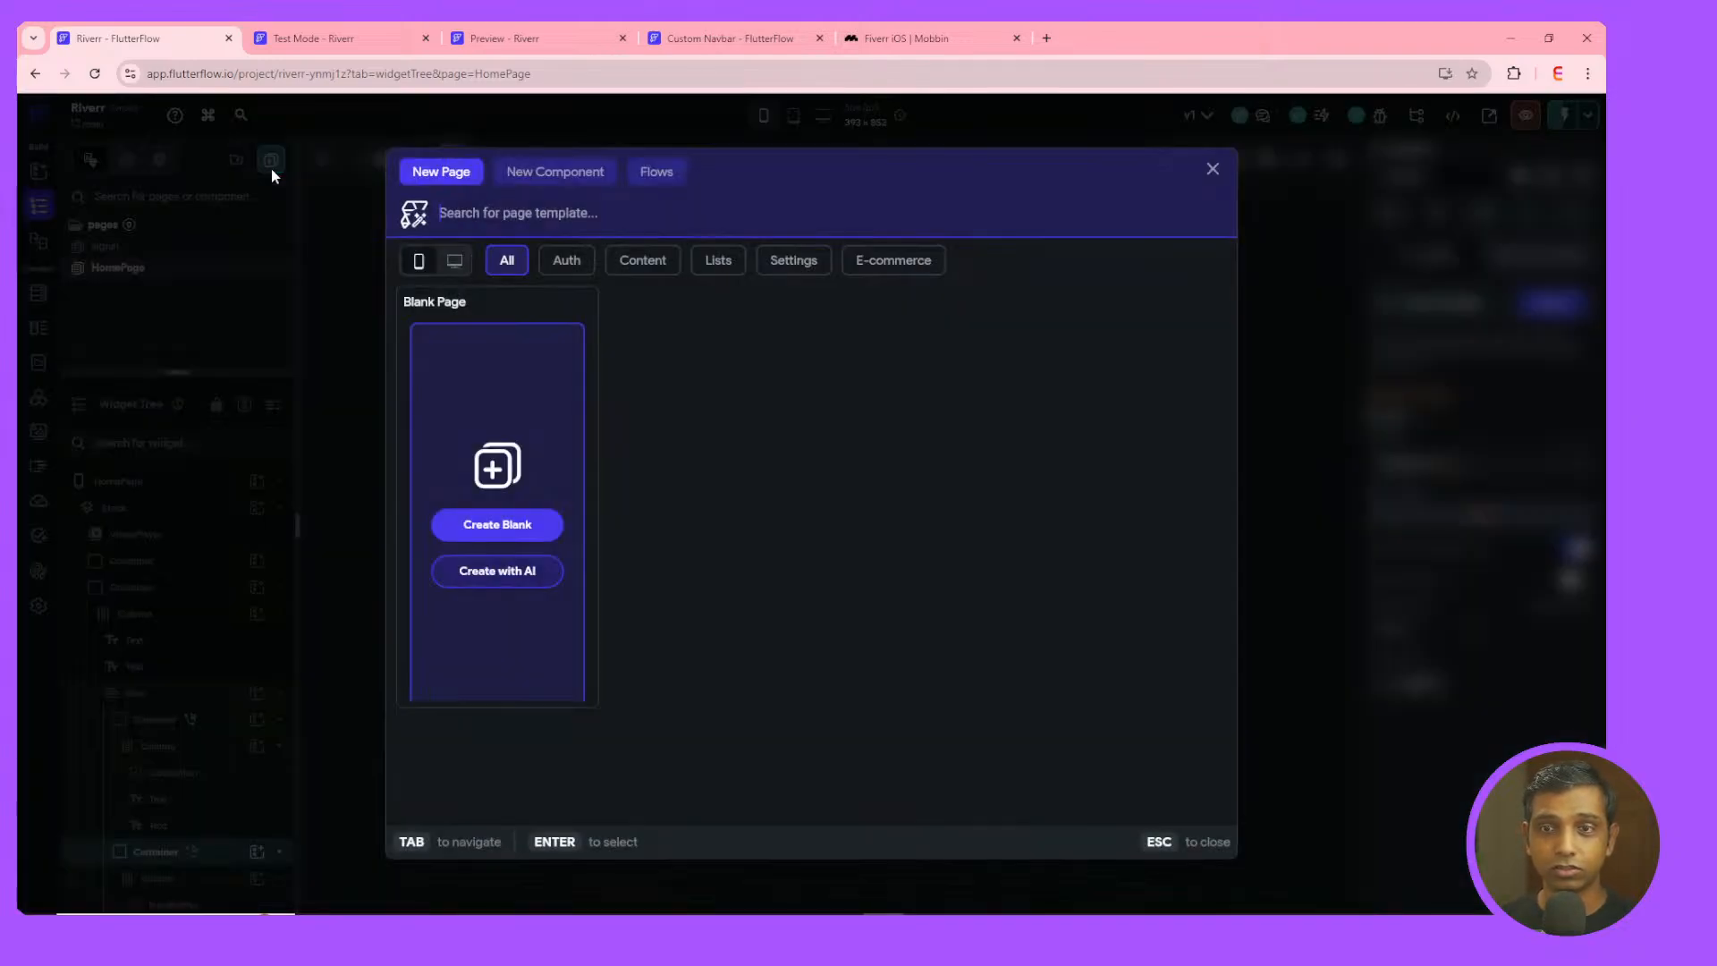
click(467, 528)
text(dashbaord)
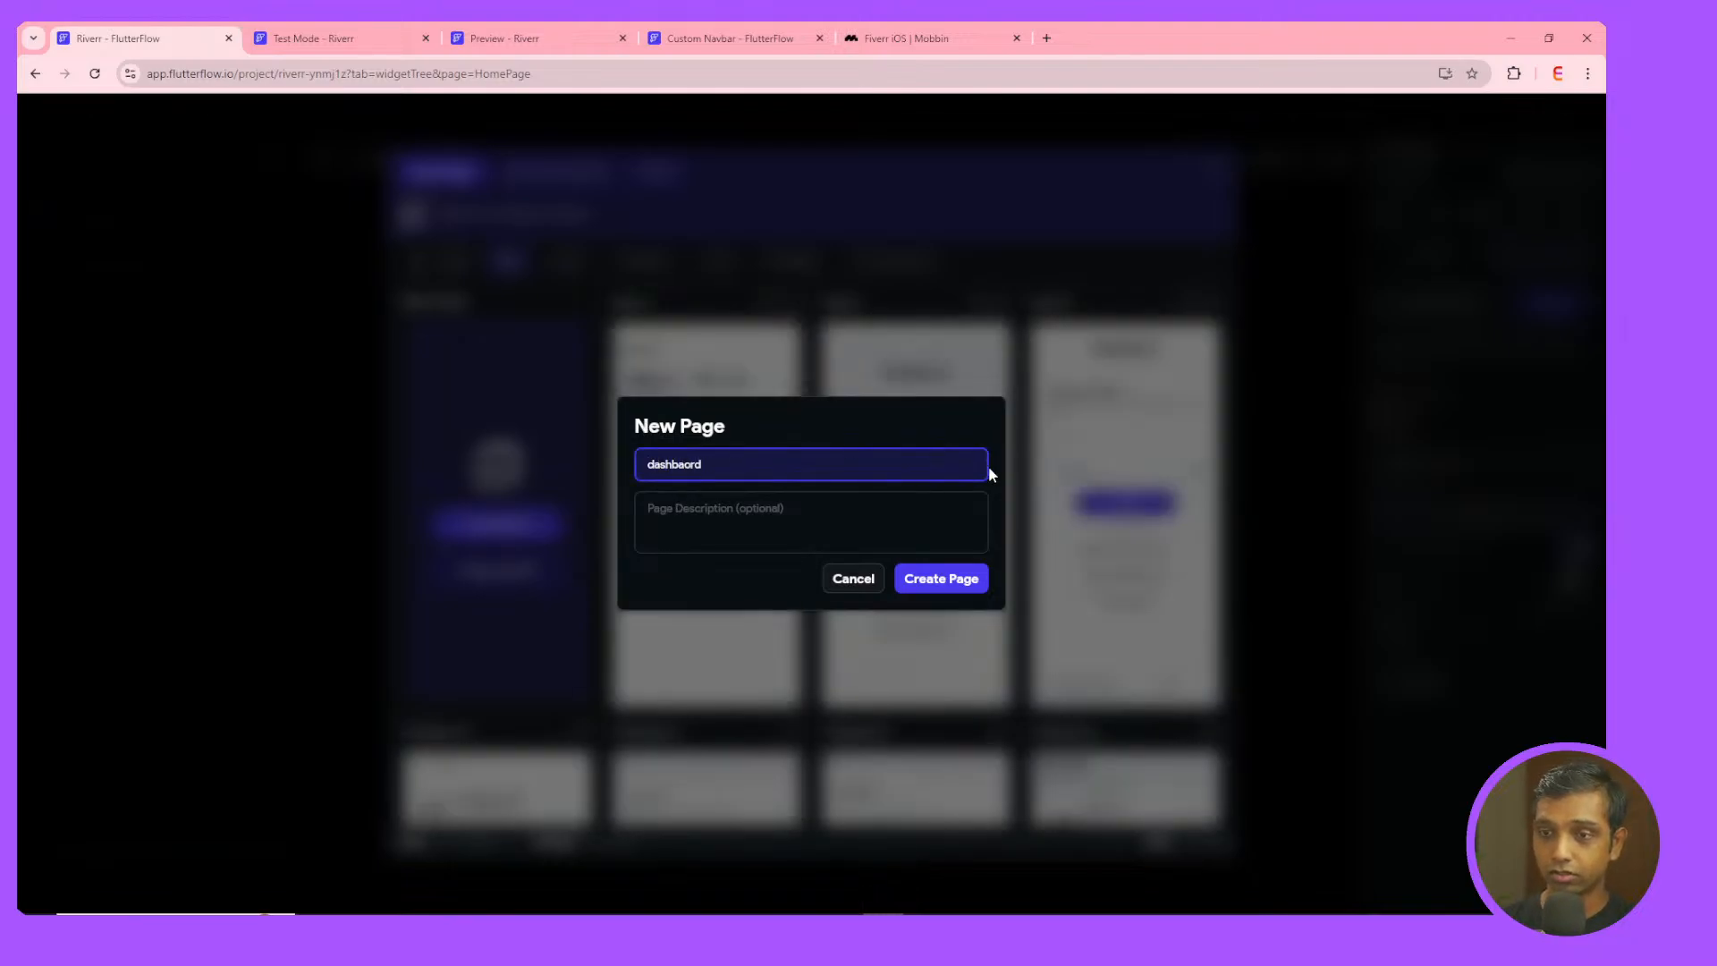
click(691, 471)
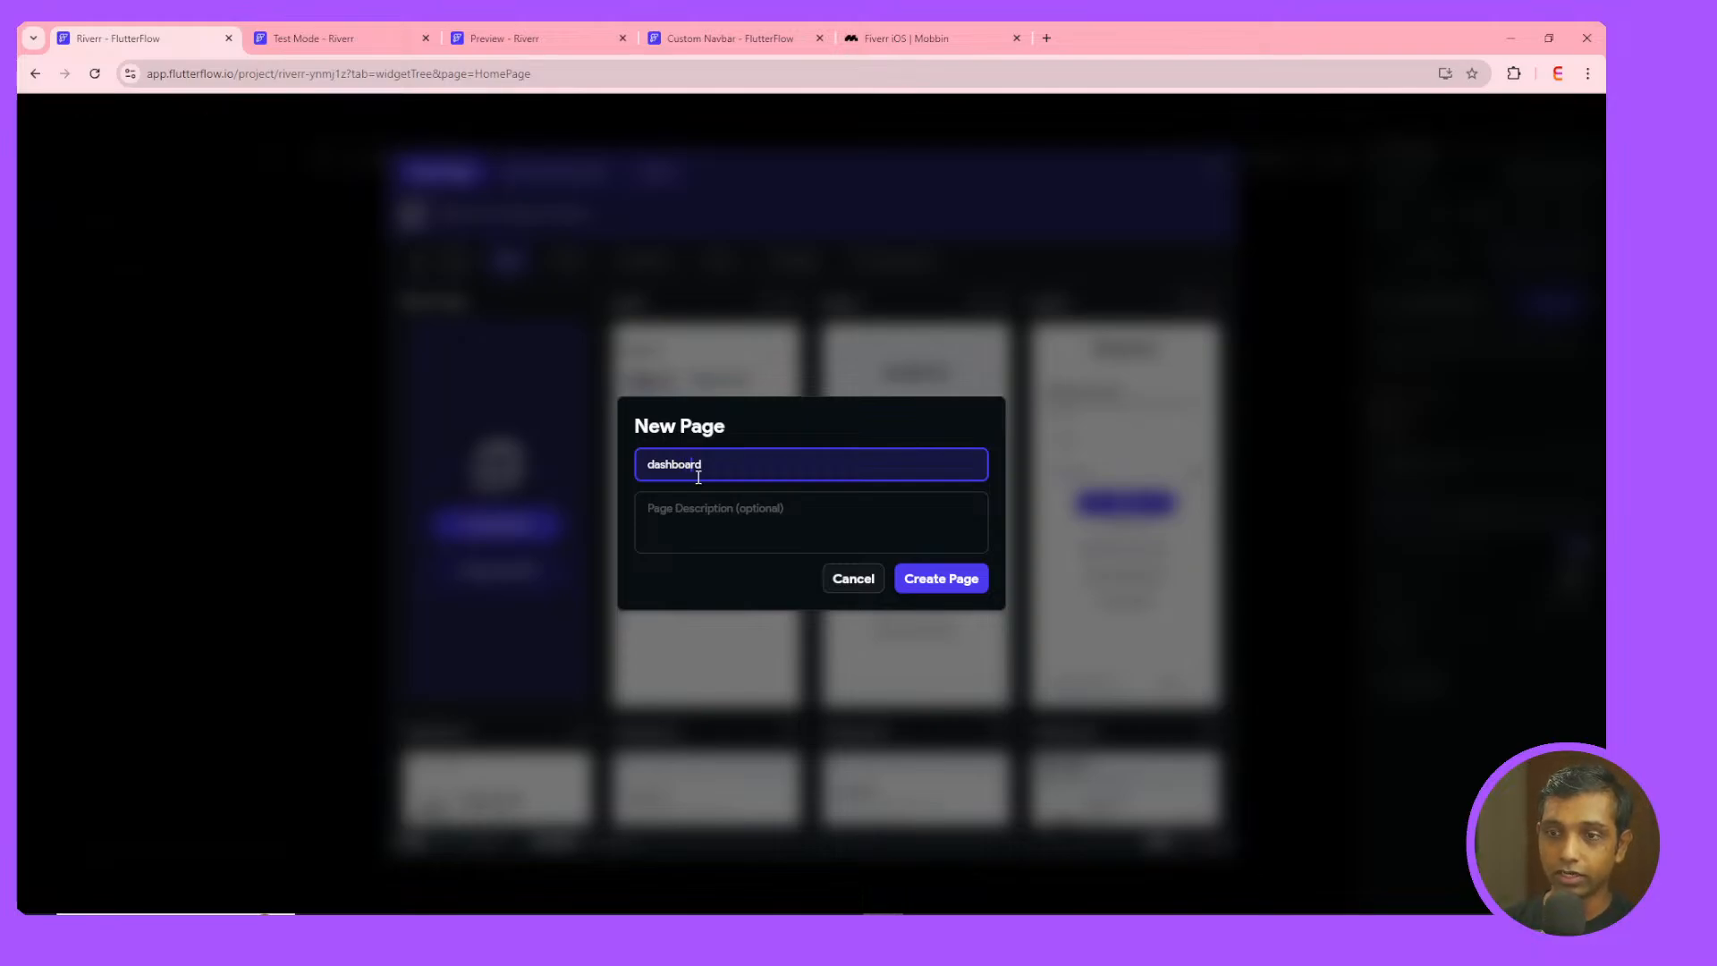
click(933, 582)
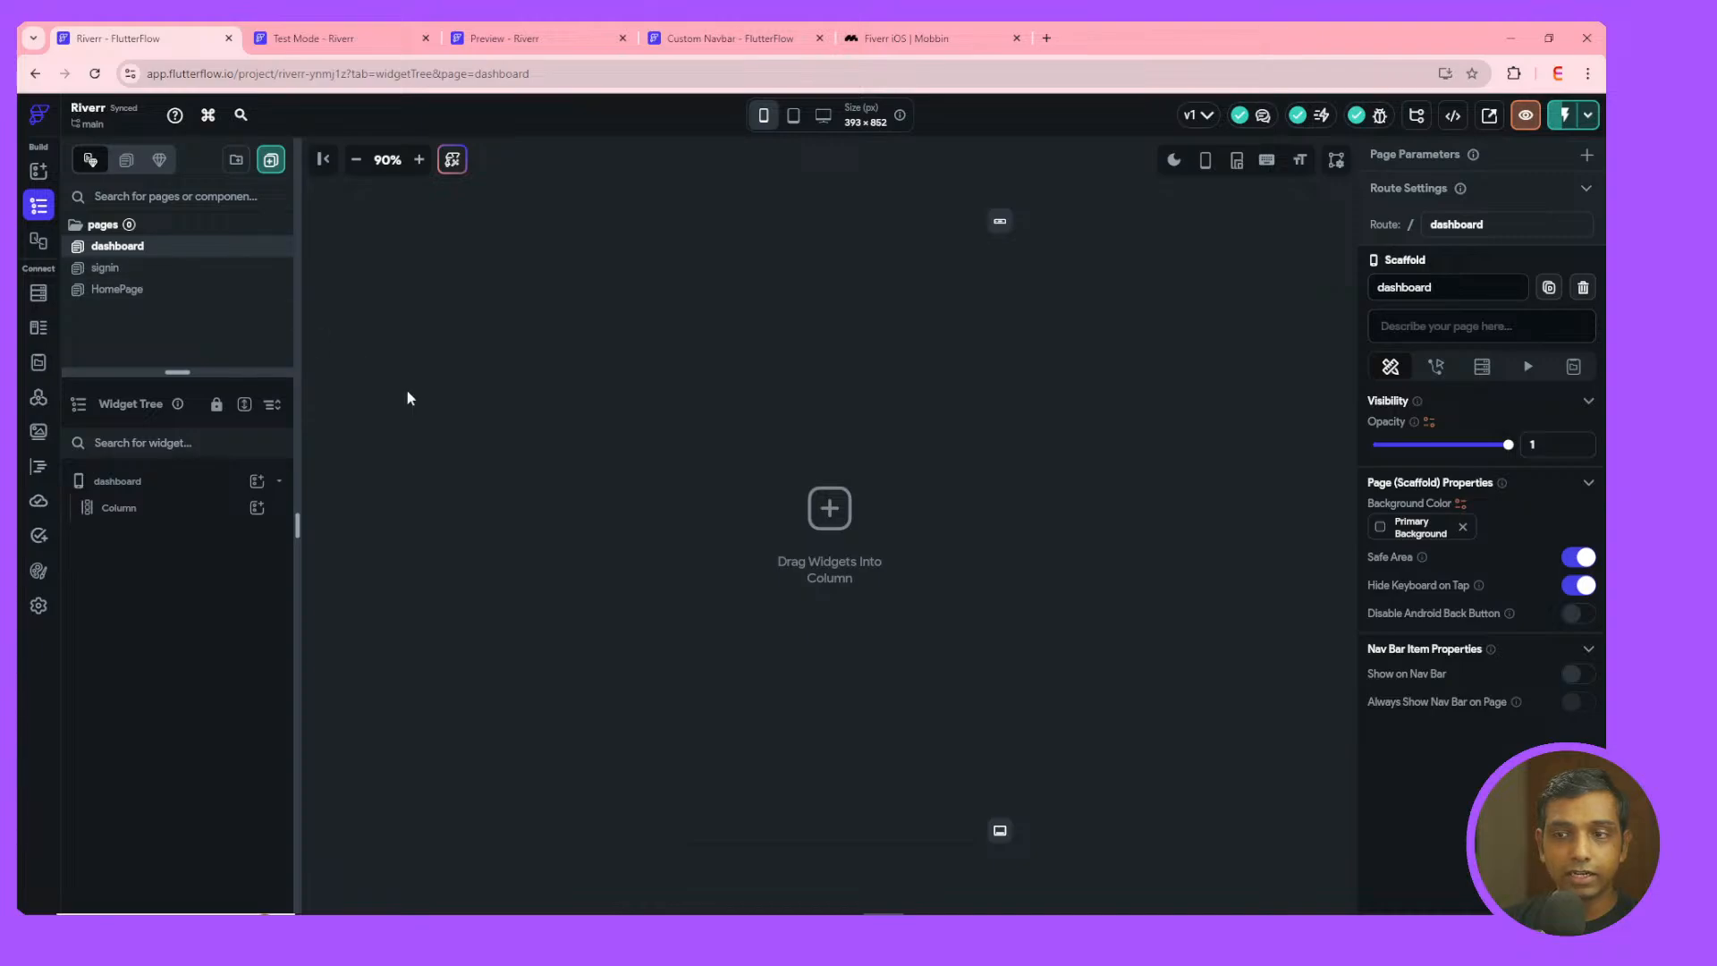
- Try adding a Container directly to the dashboard page in place of its Column, and undo the replacement
click(760, 488)
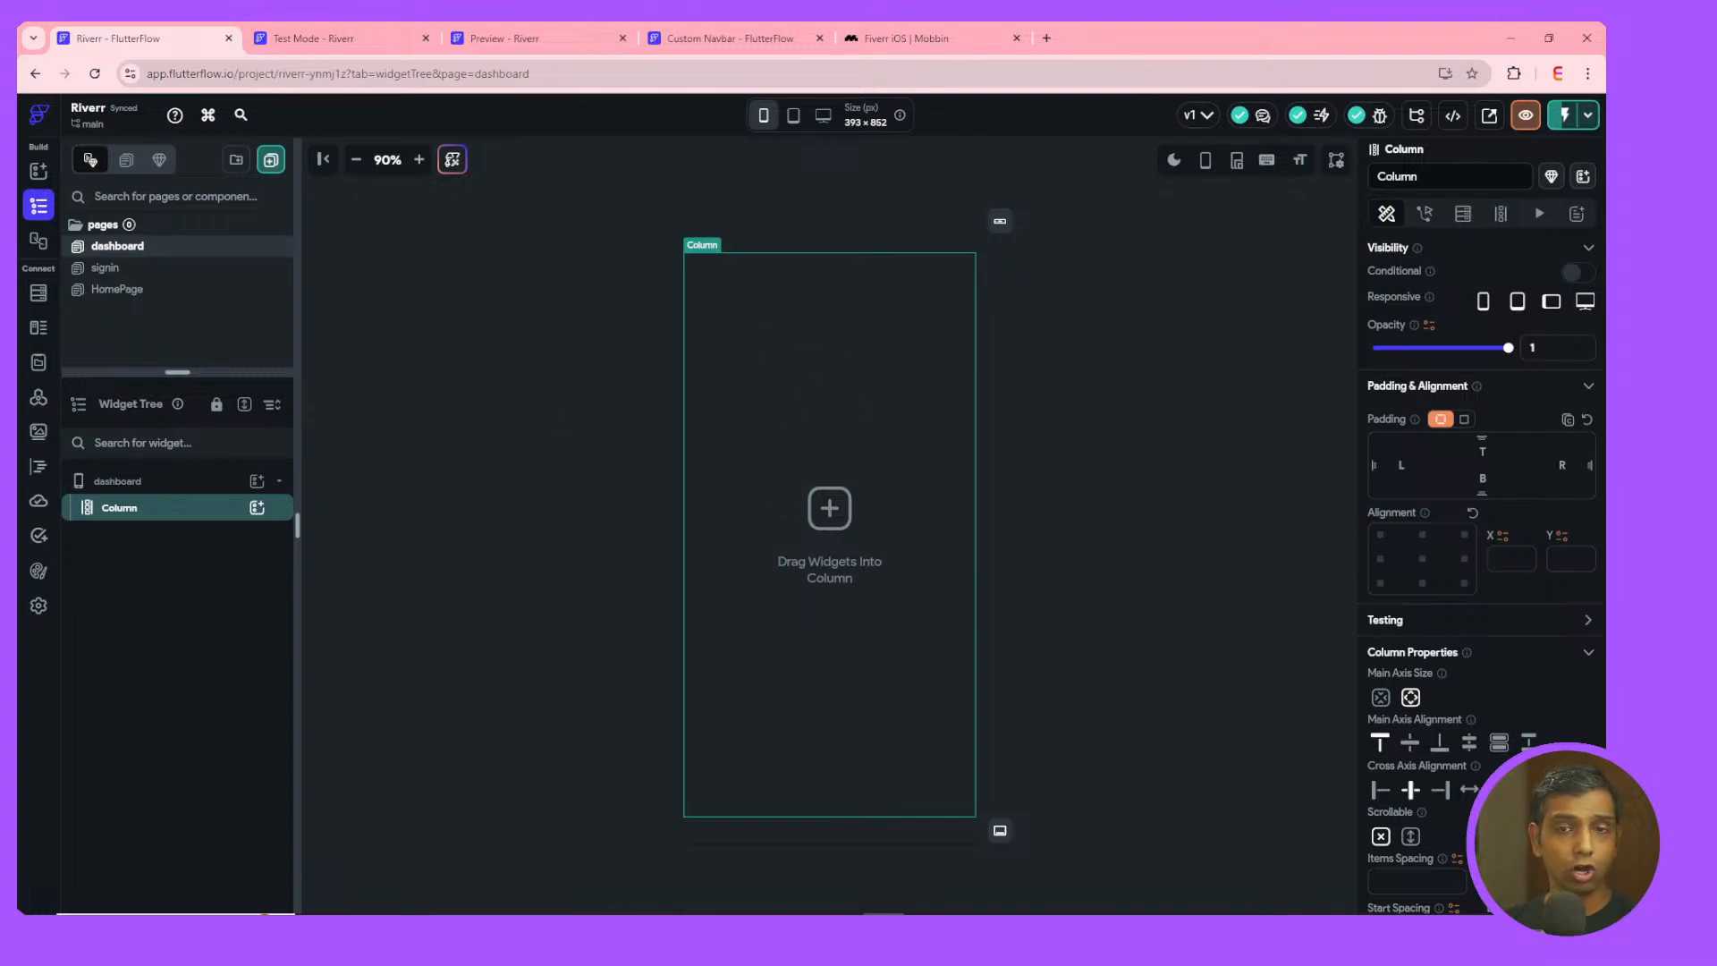
click(256, 481)
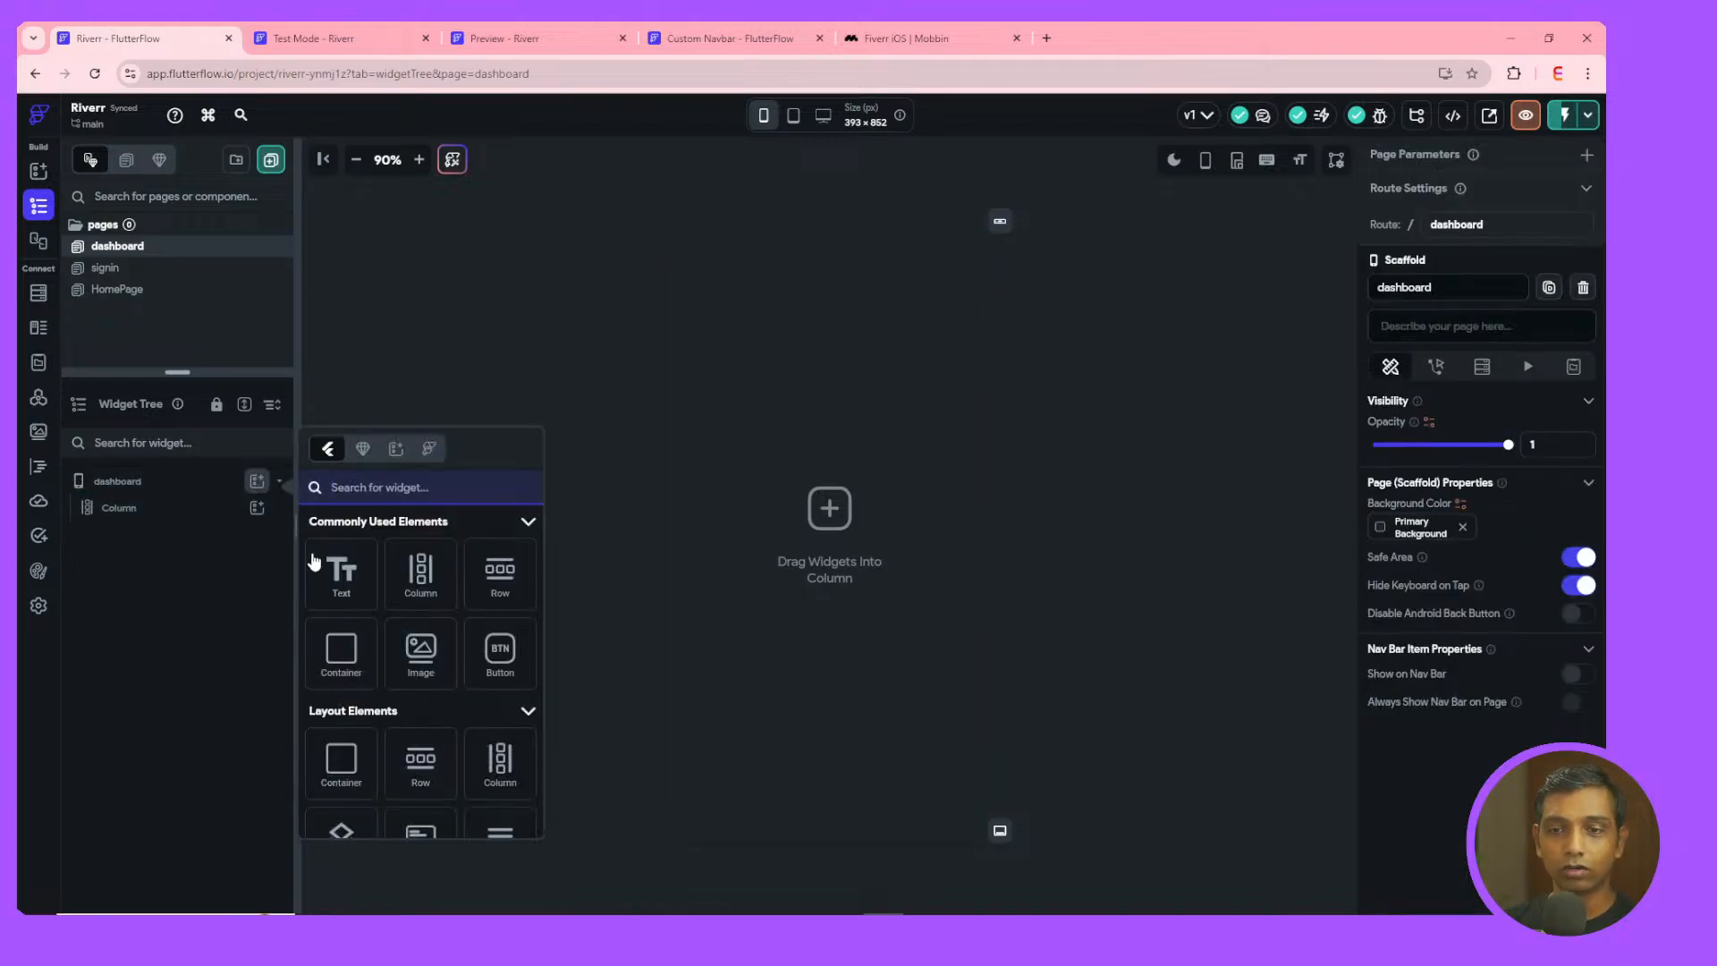
click(329, 662)
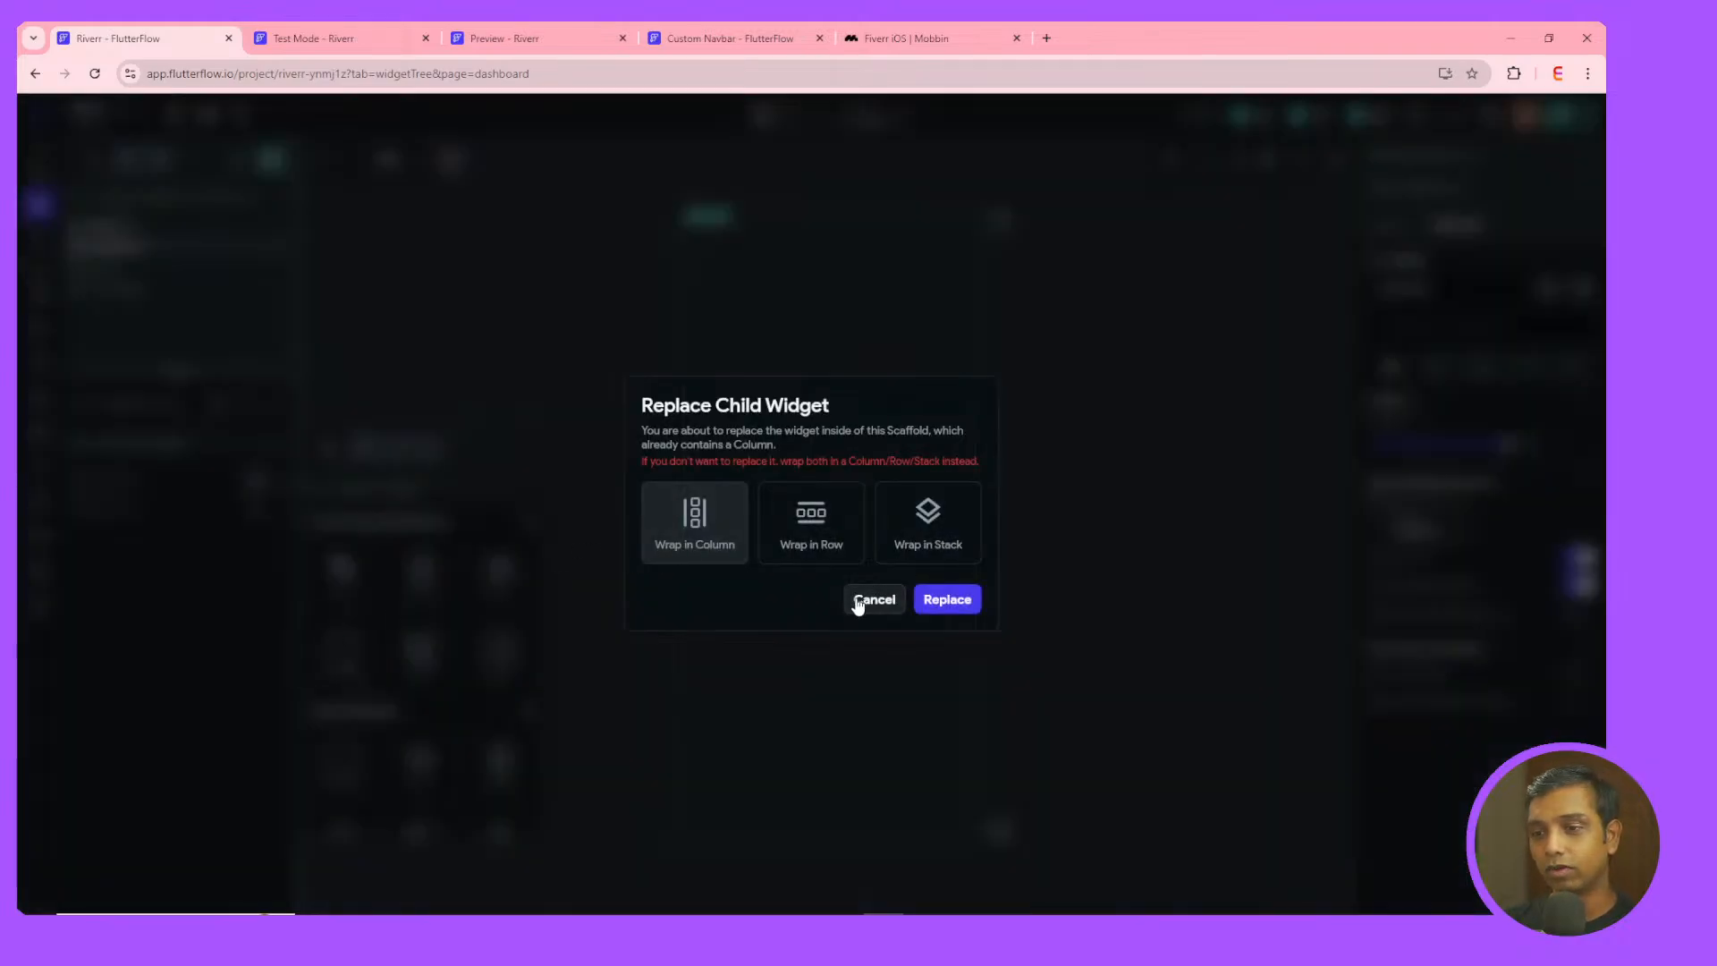
click(944, 600)
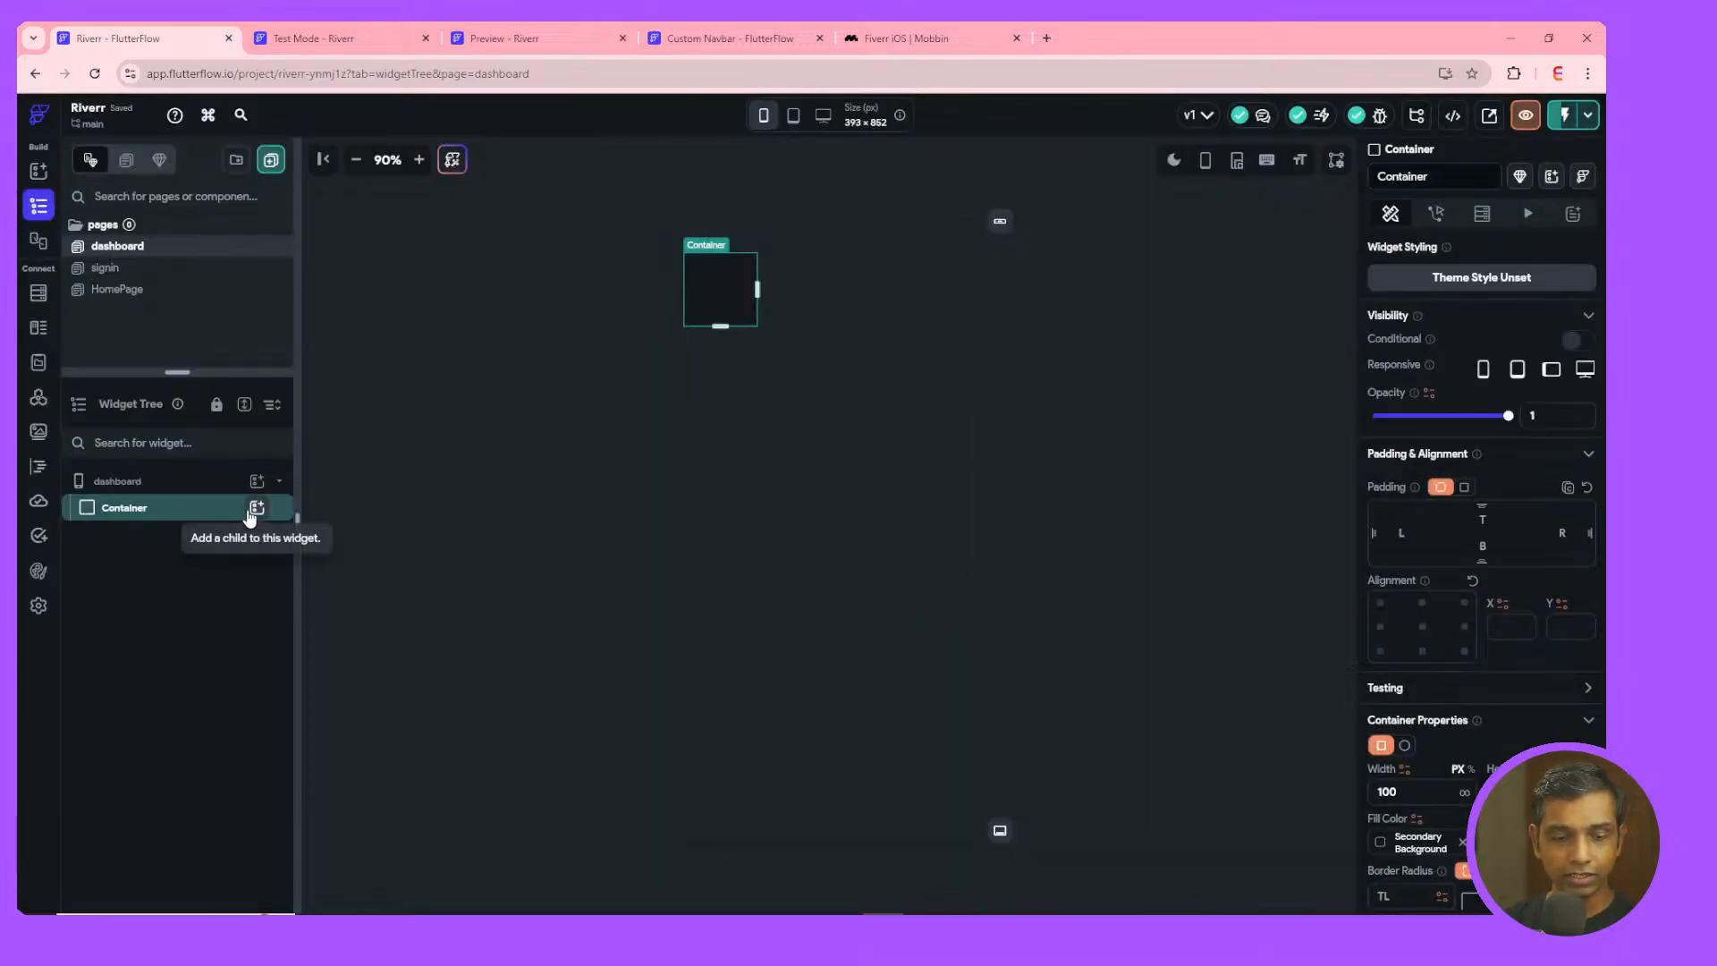
key(ctrl+z)
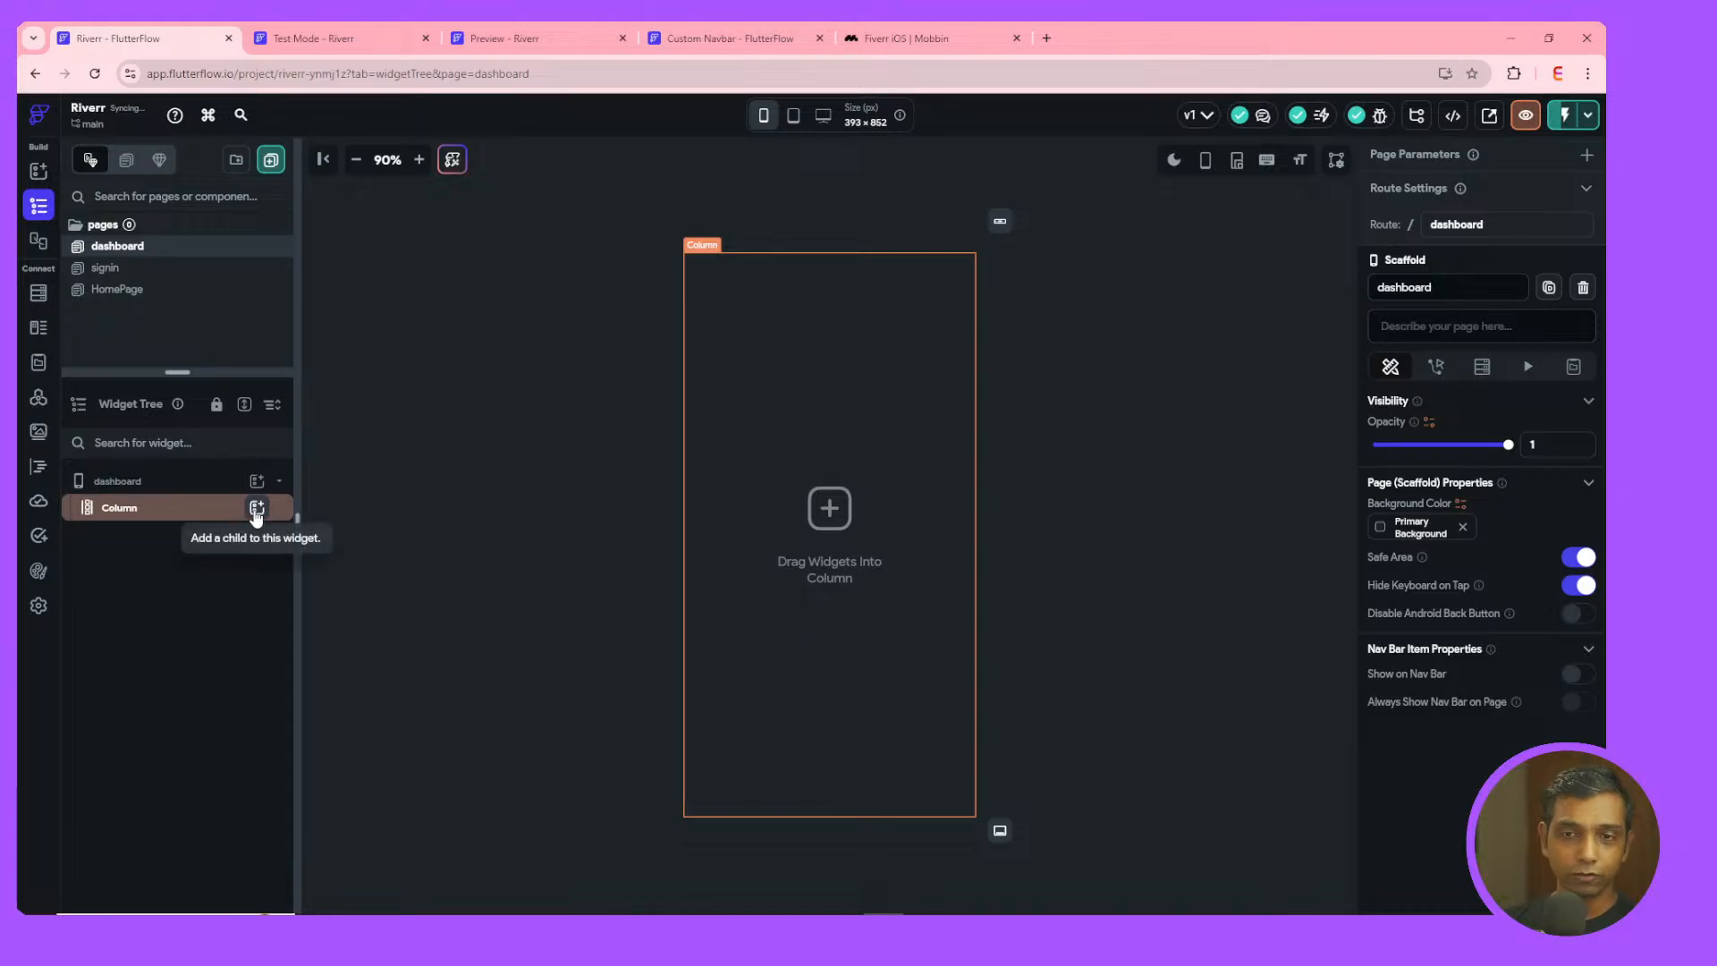
- Add a Container inside the dashboard page's Column and set its width to infinity
click(257, 510)
click(349, 677)
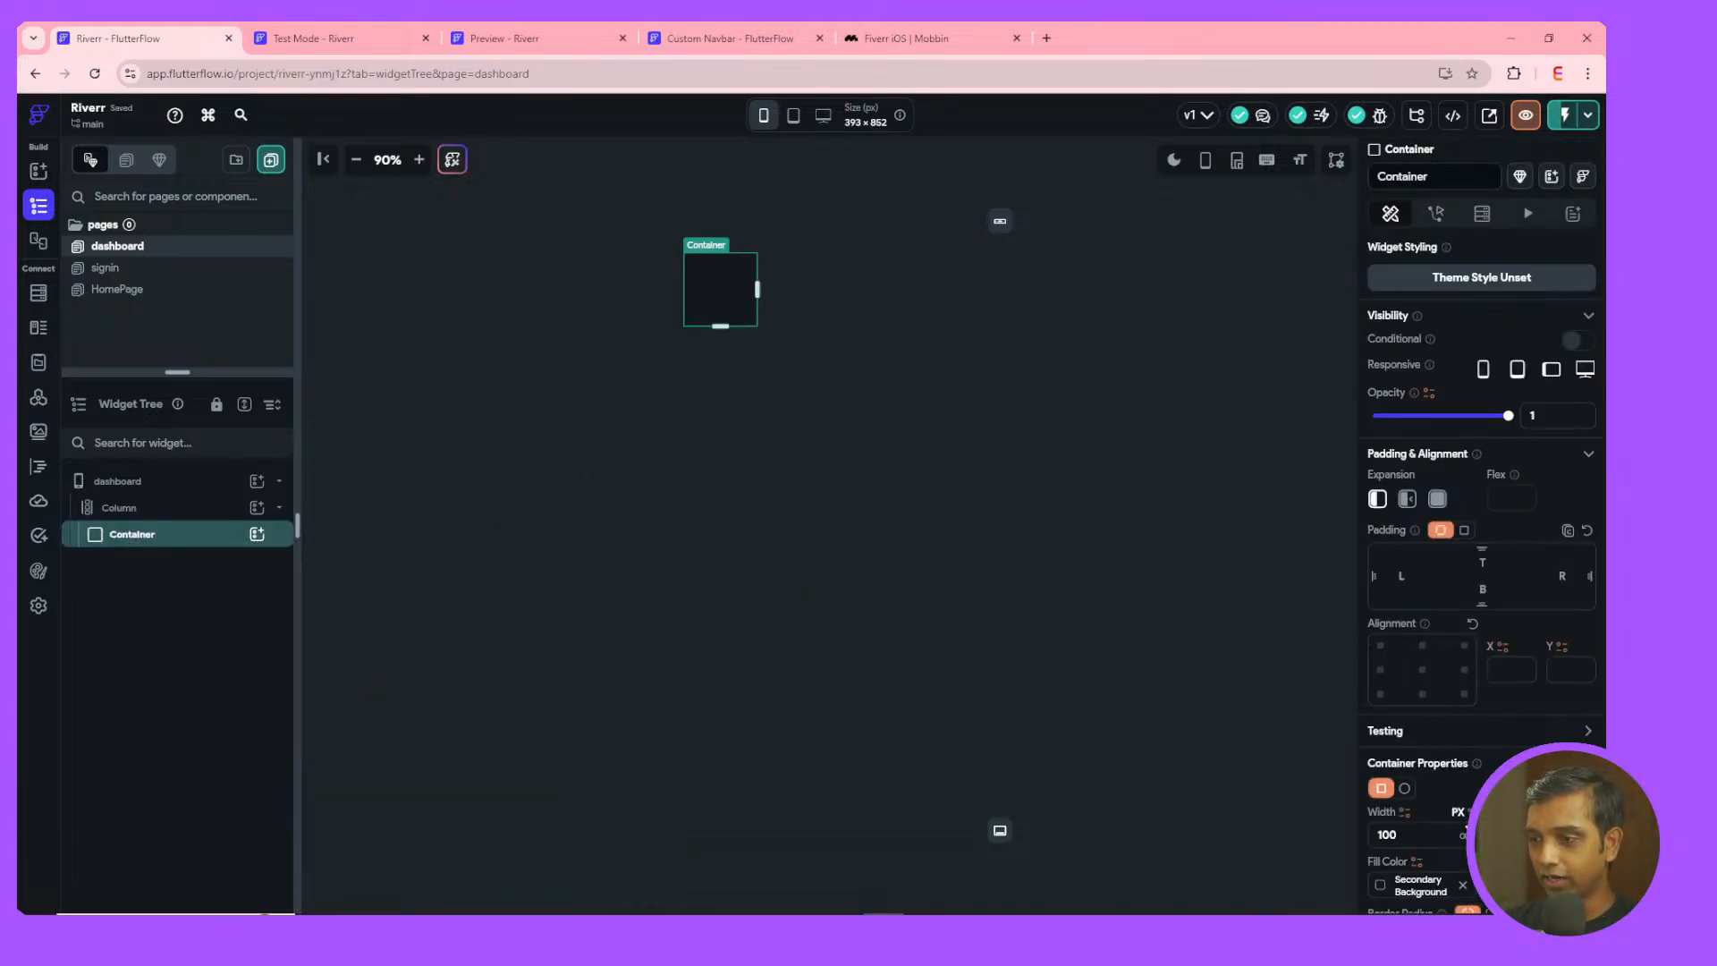
click(1463, 837)
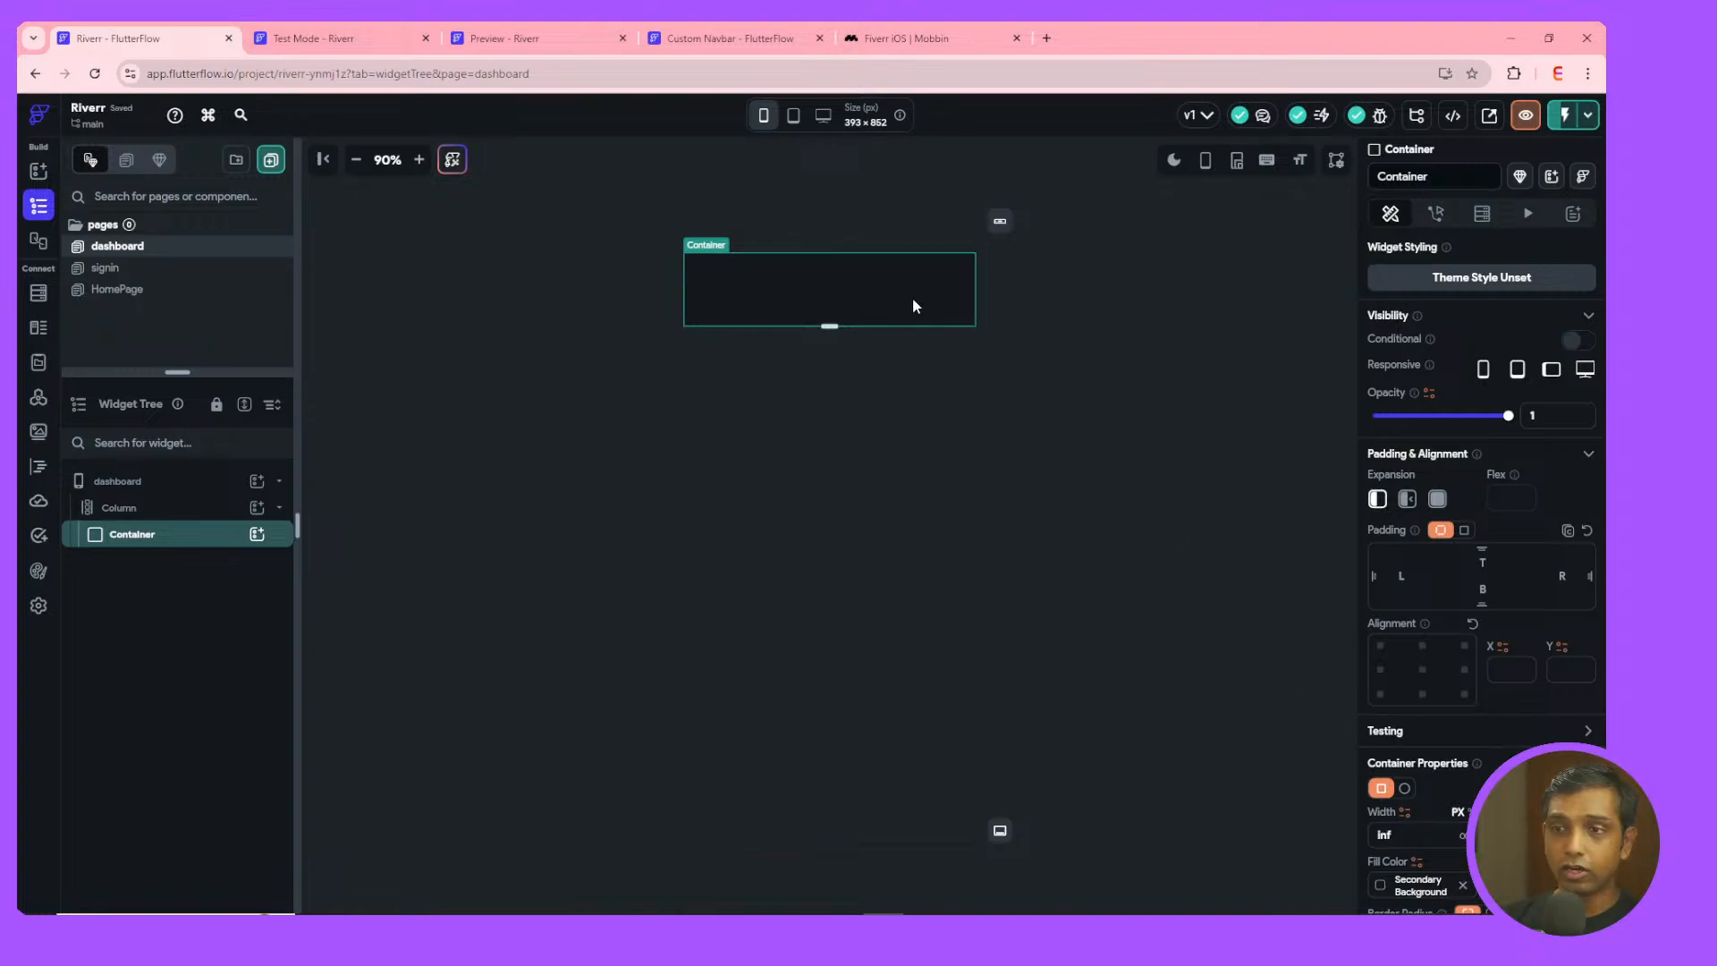
- Check the signin page's layout and copy the "riverr." text widget from HomePage
click(108, 271)
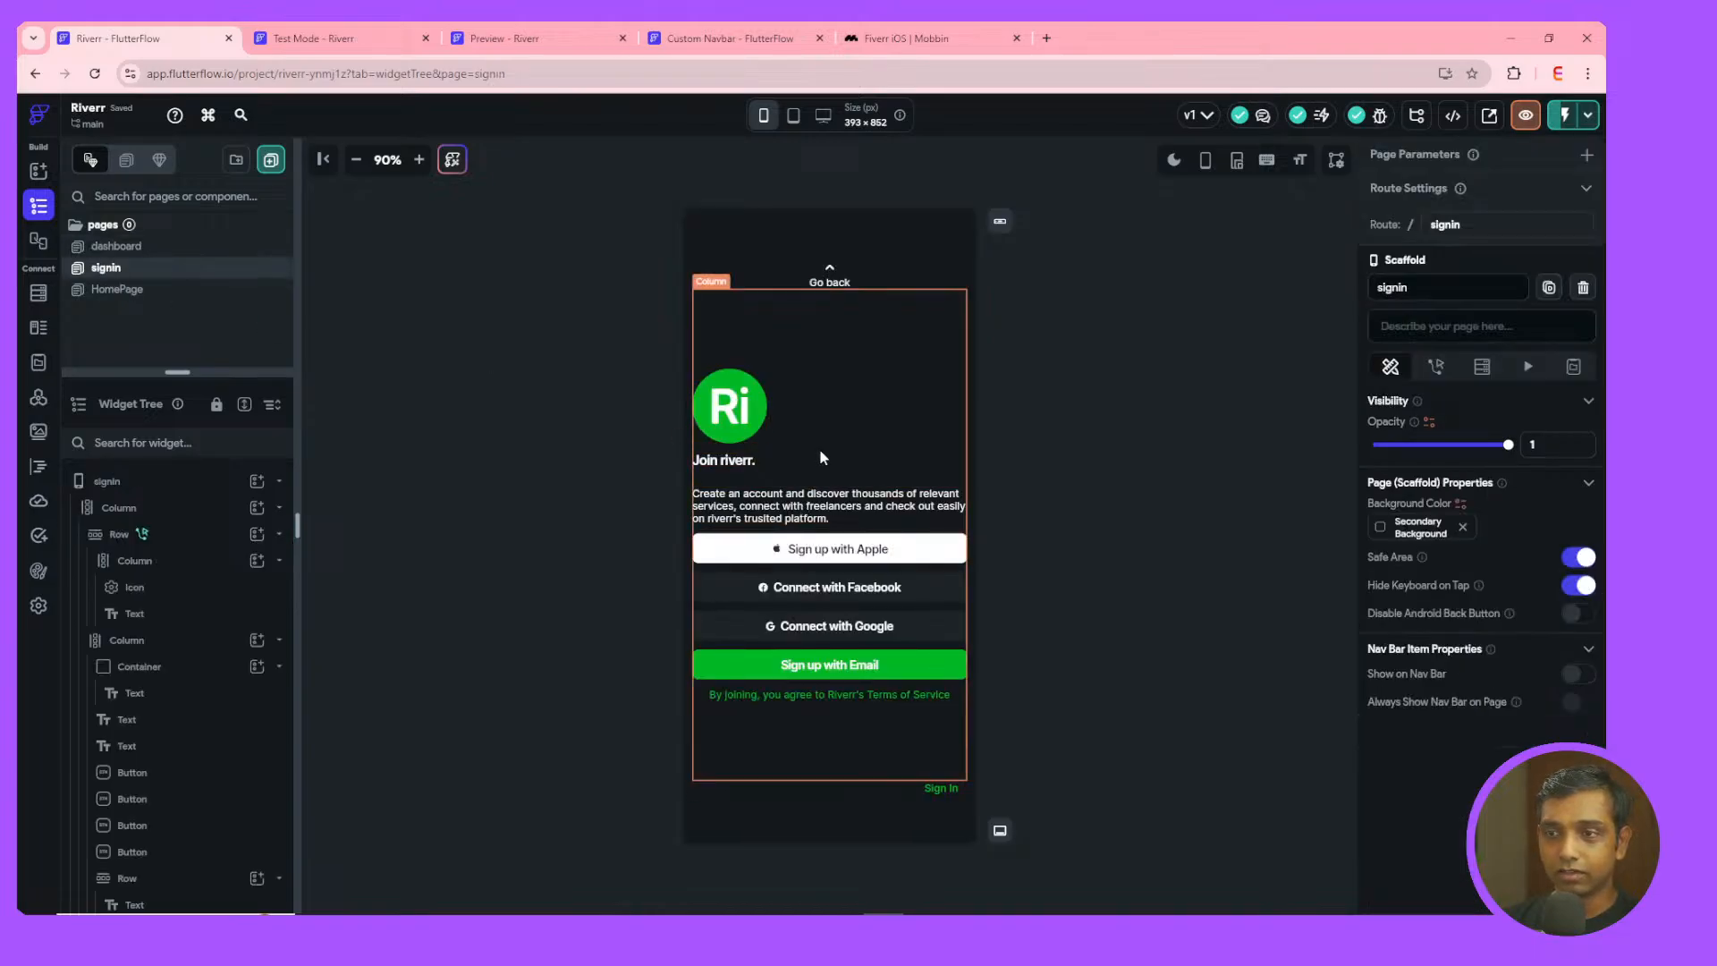
click(840, 368)
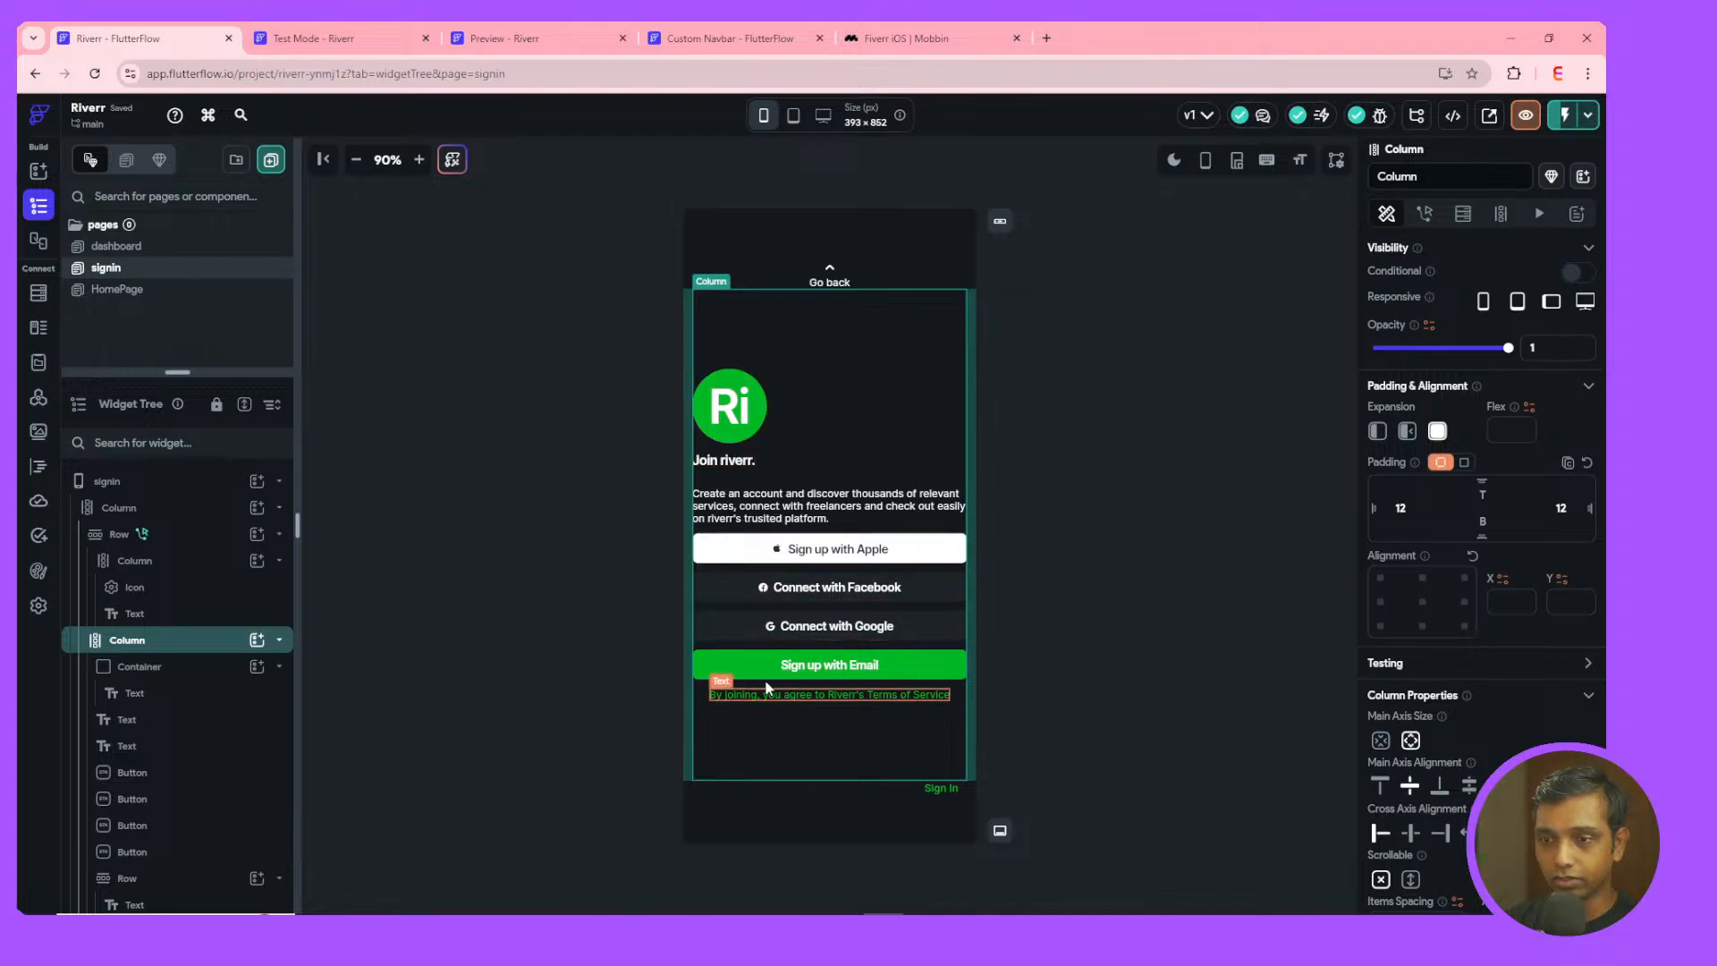
click(116, 246)
click(117, 289)
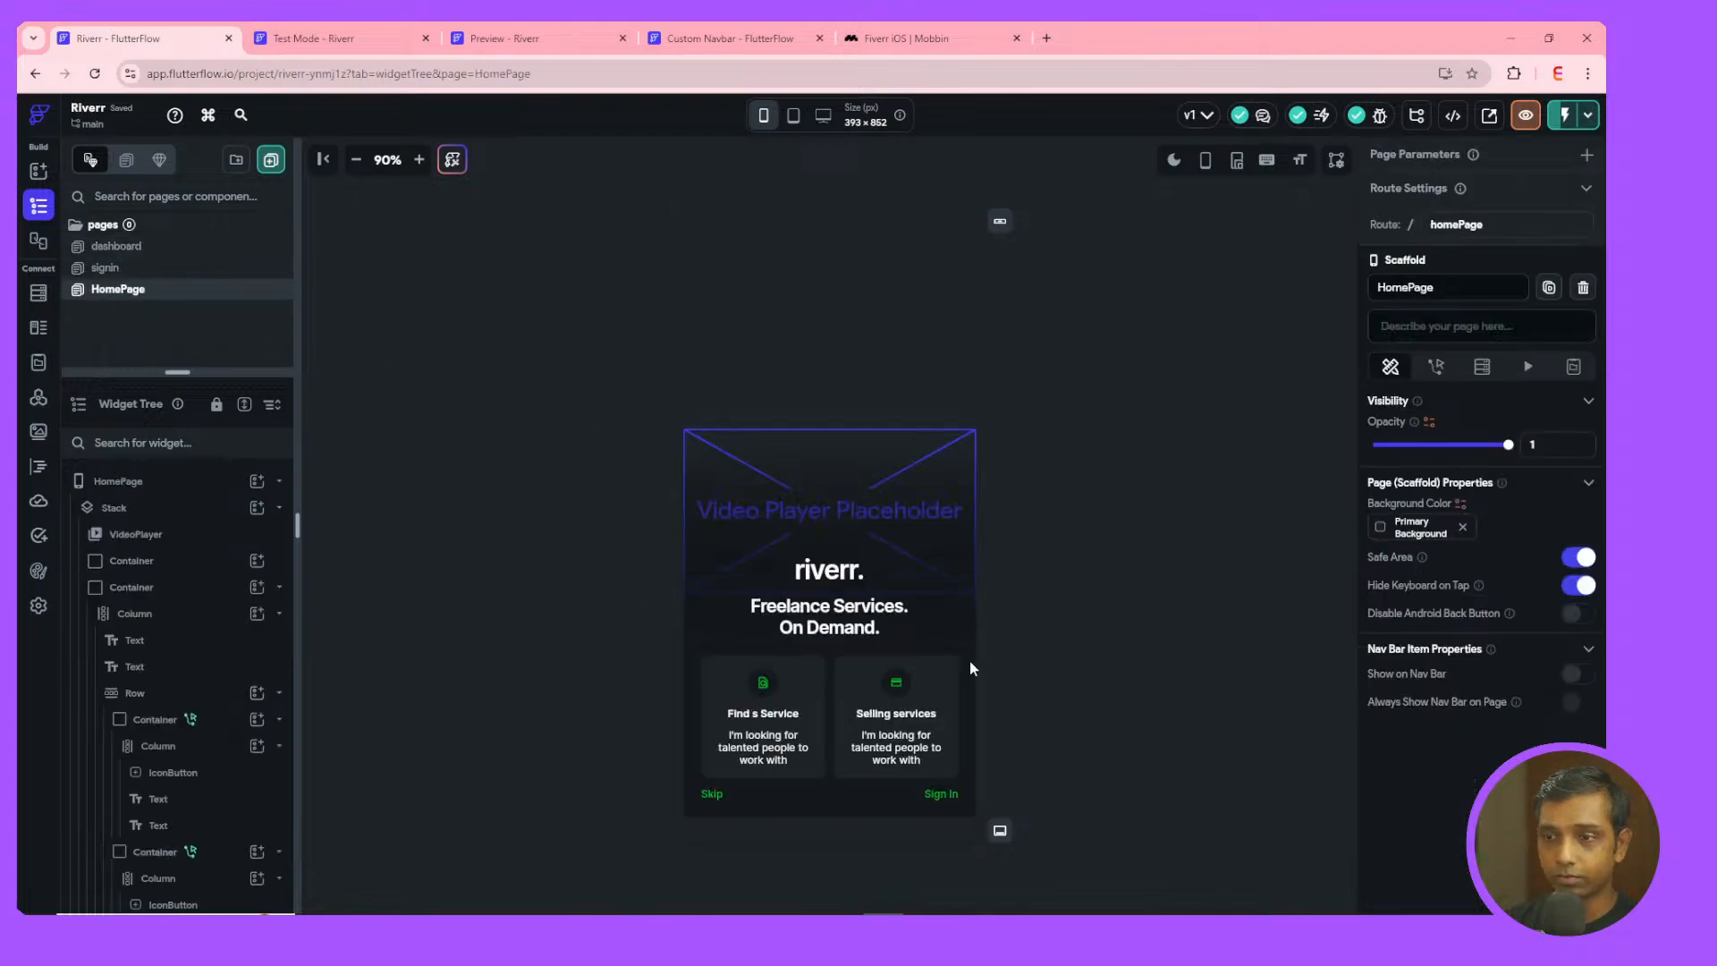
click(825, 577)
key(ctrl+c)
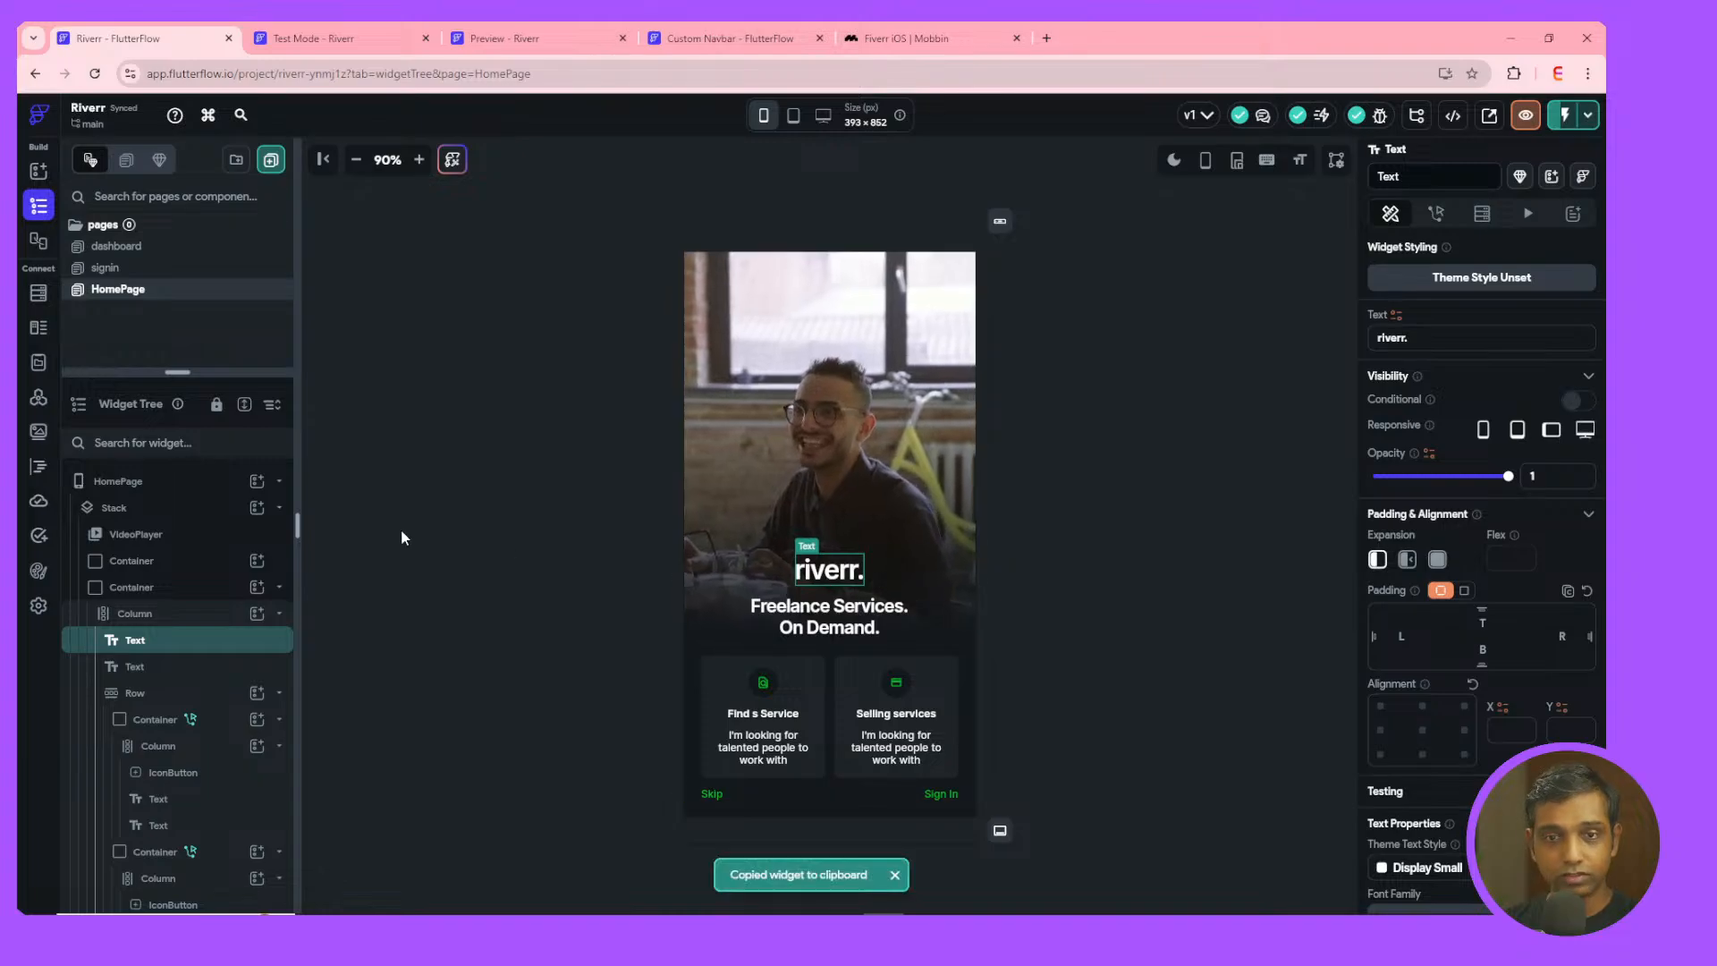
- Add a Column inside the Container on the dashboard page
click(117, 246)
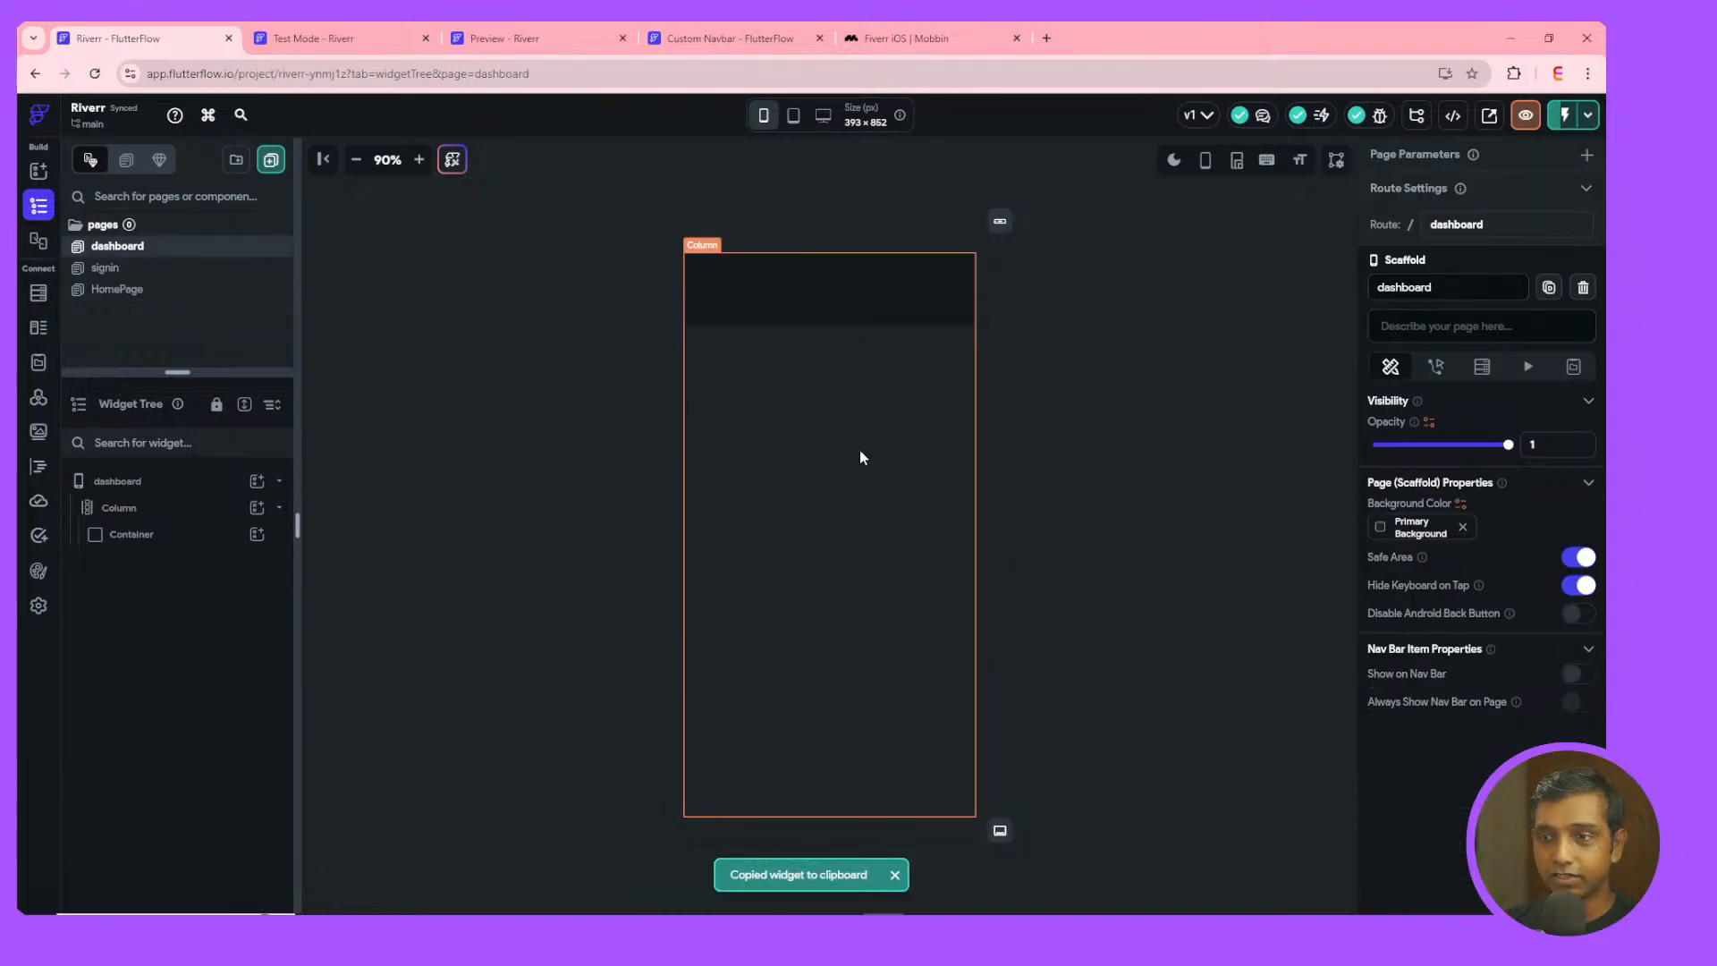
click(832, 279)
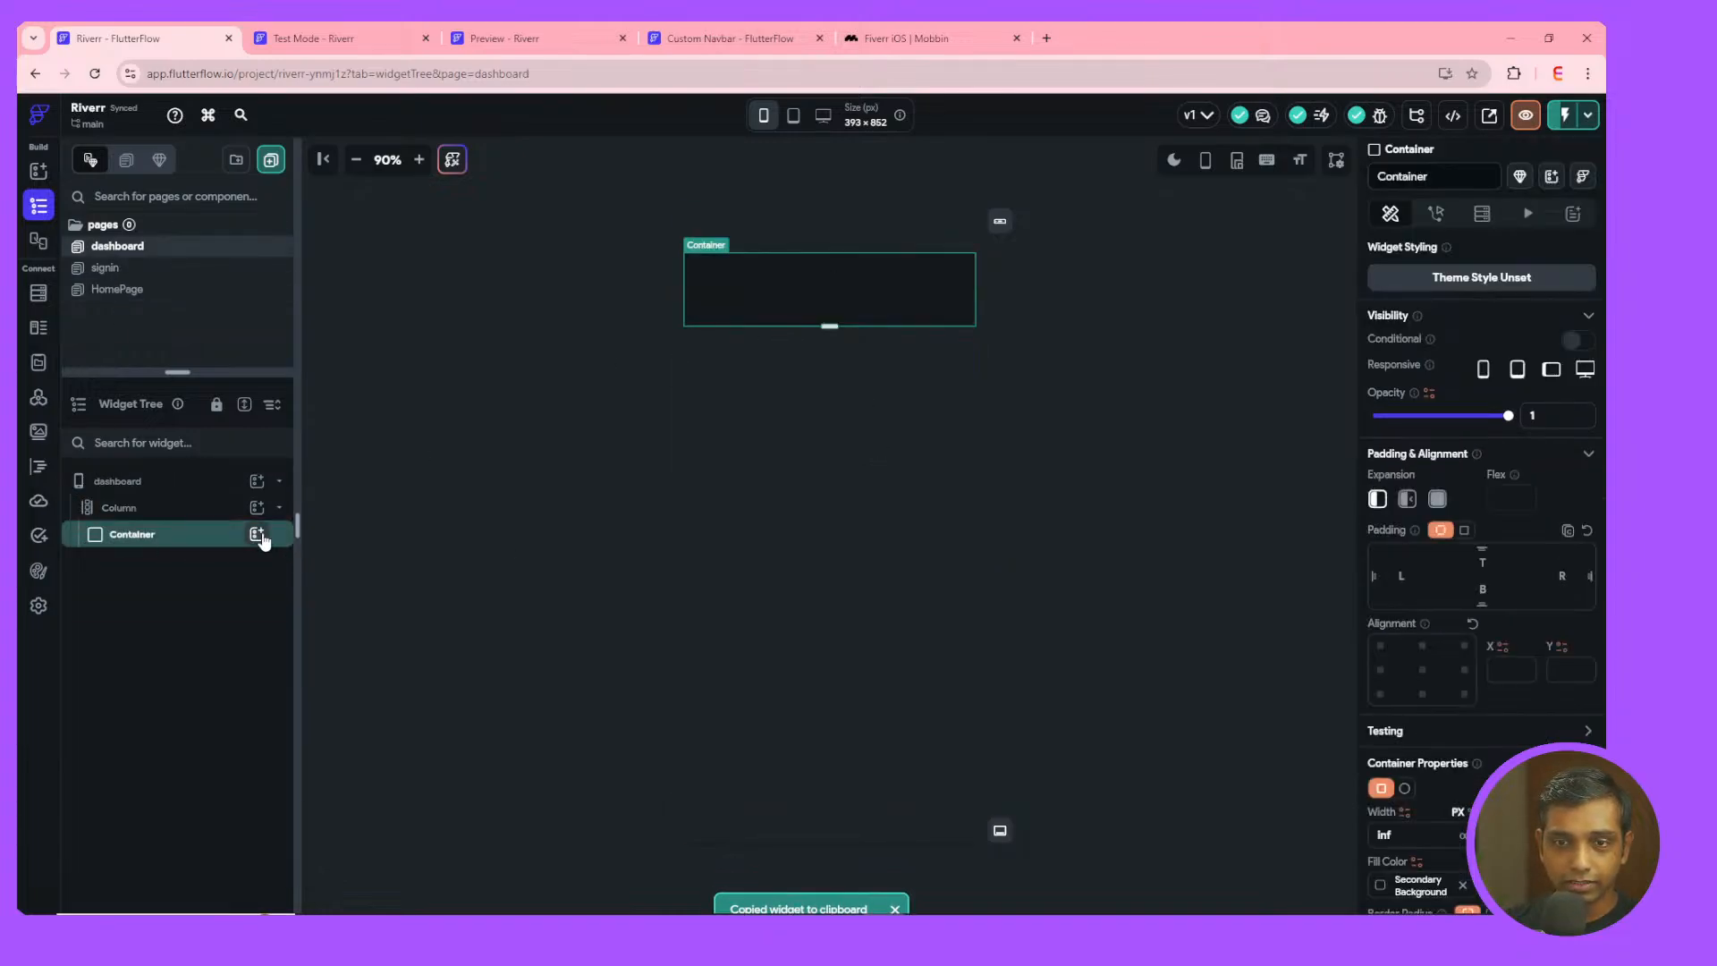
click(257, 534)
click(421, 625)
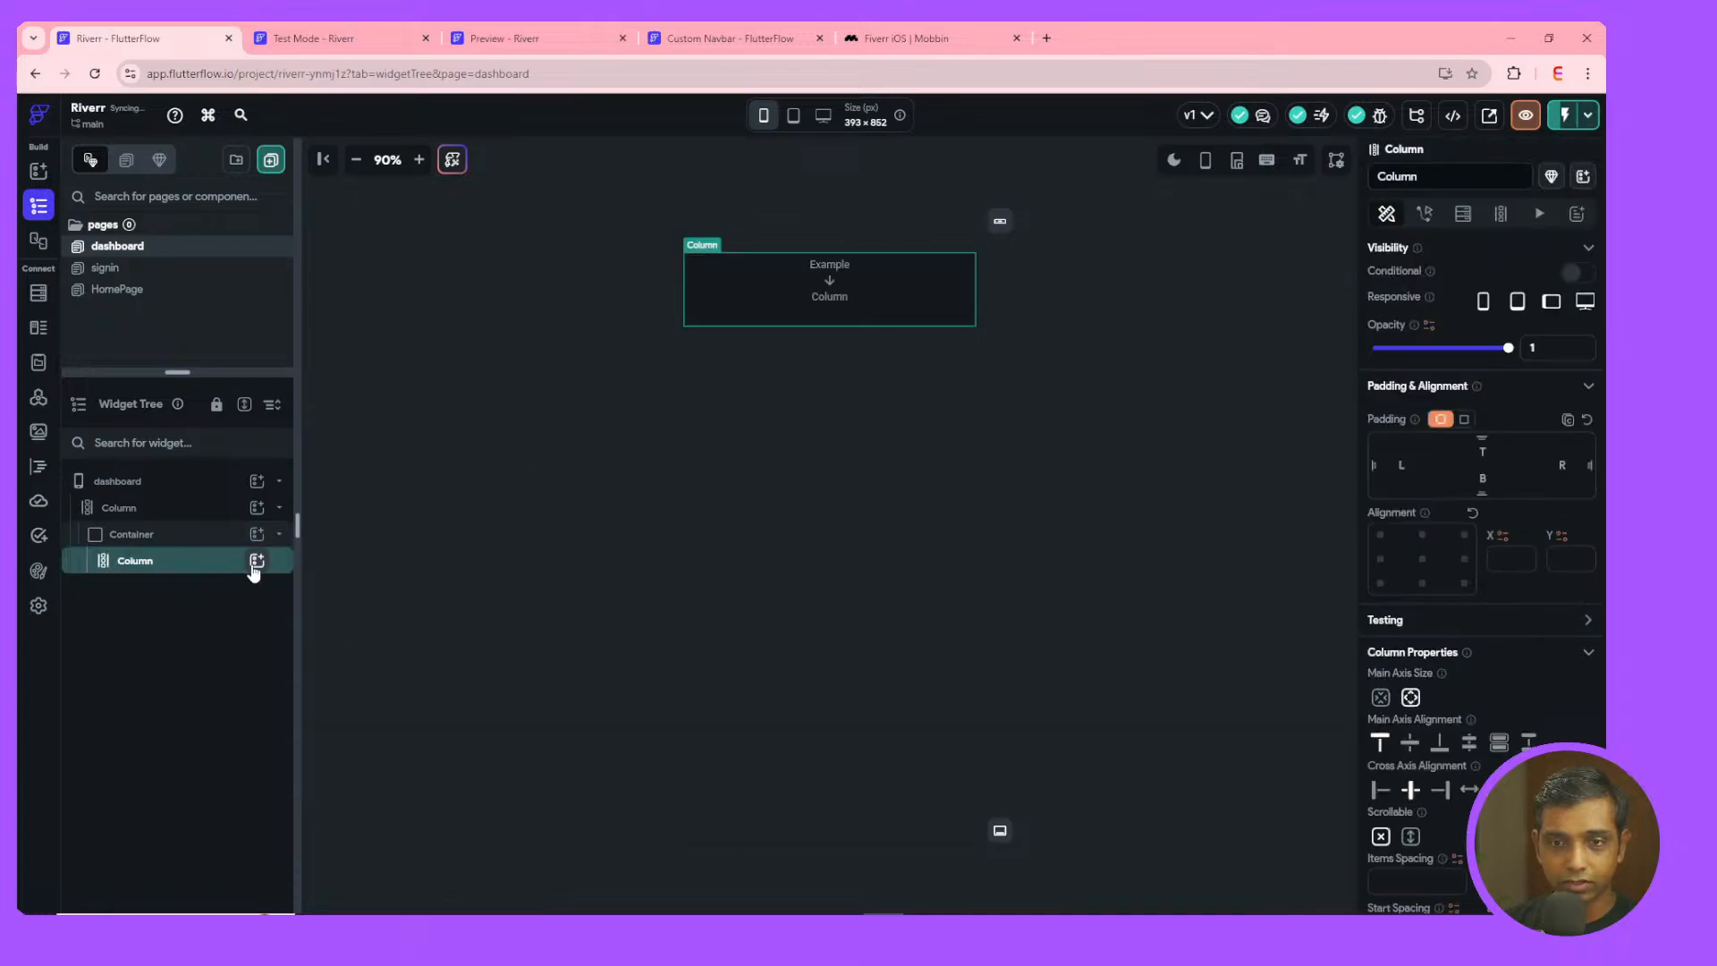
- Paste the copied "riverr." text into the Column inside the dashboard's Container
click(256, 559)
click(184, 565)
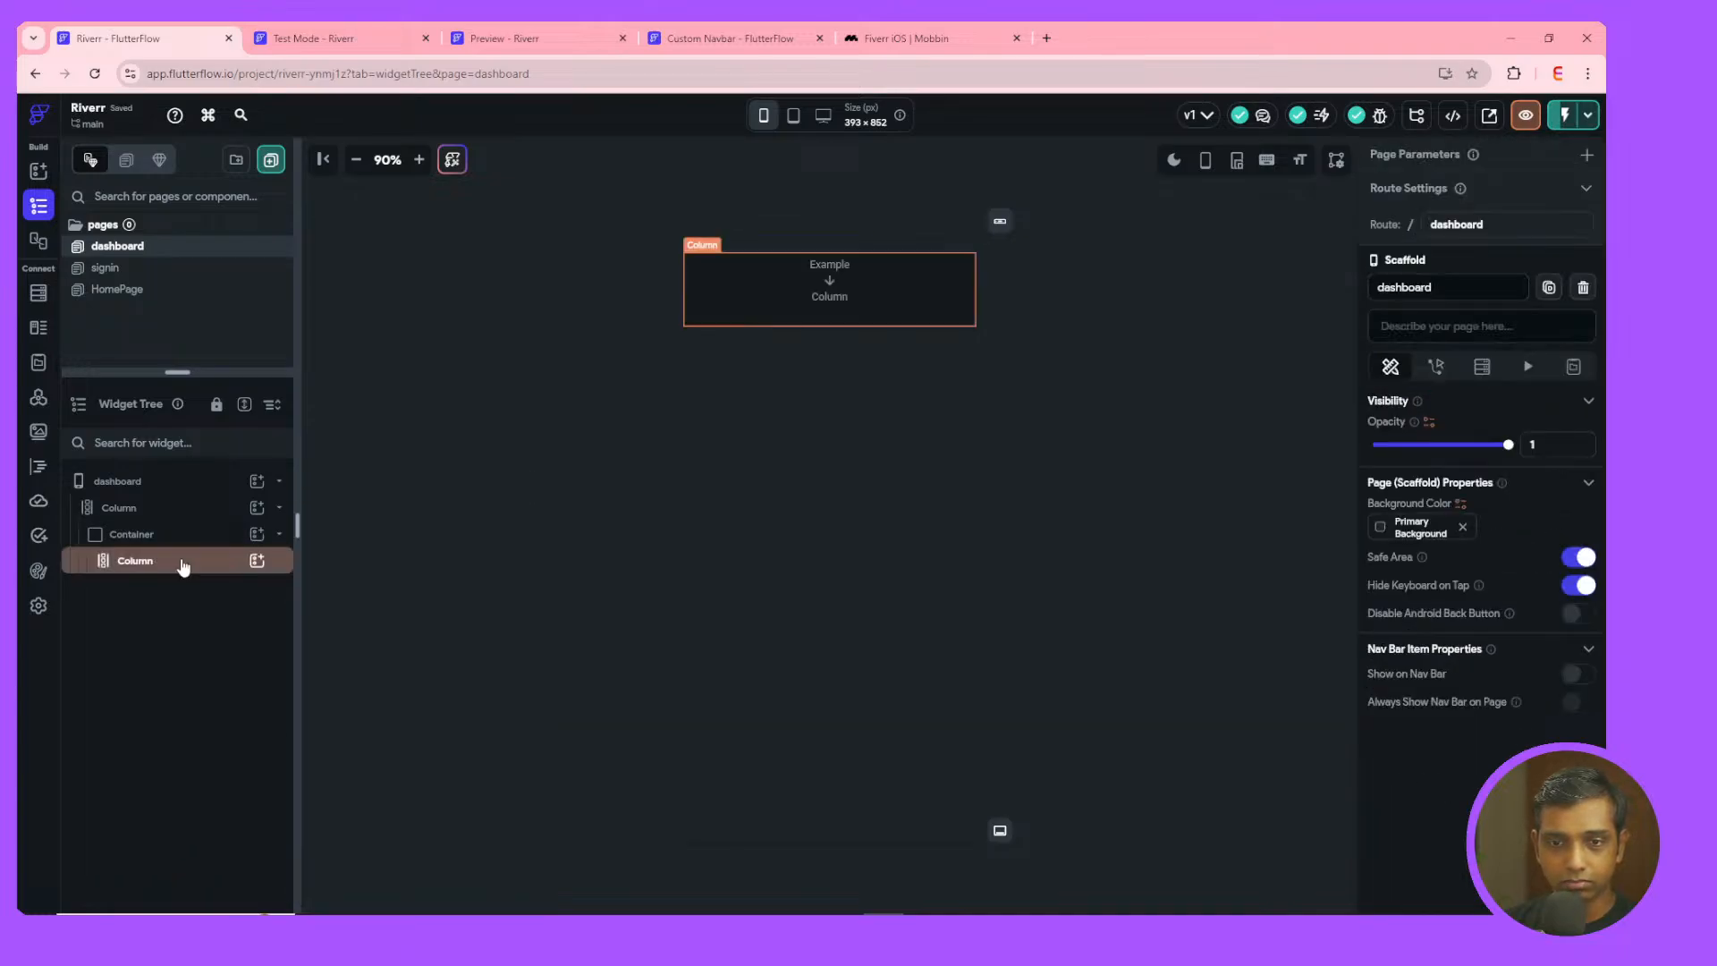
click(785, 318)
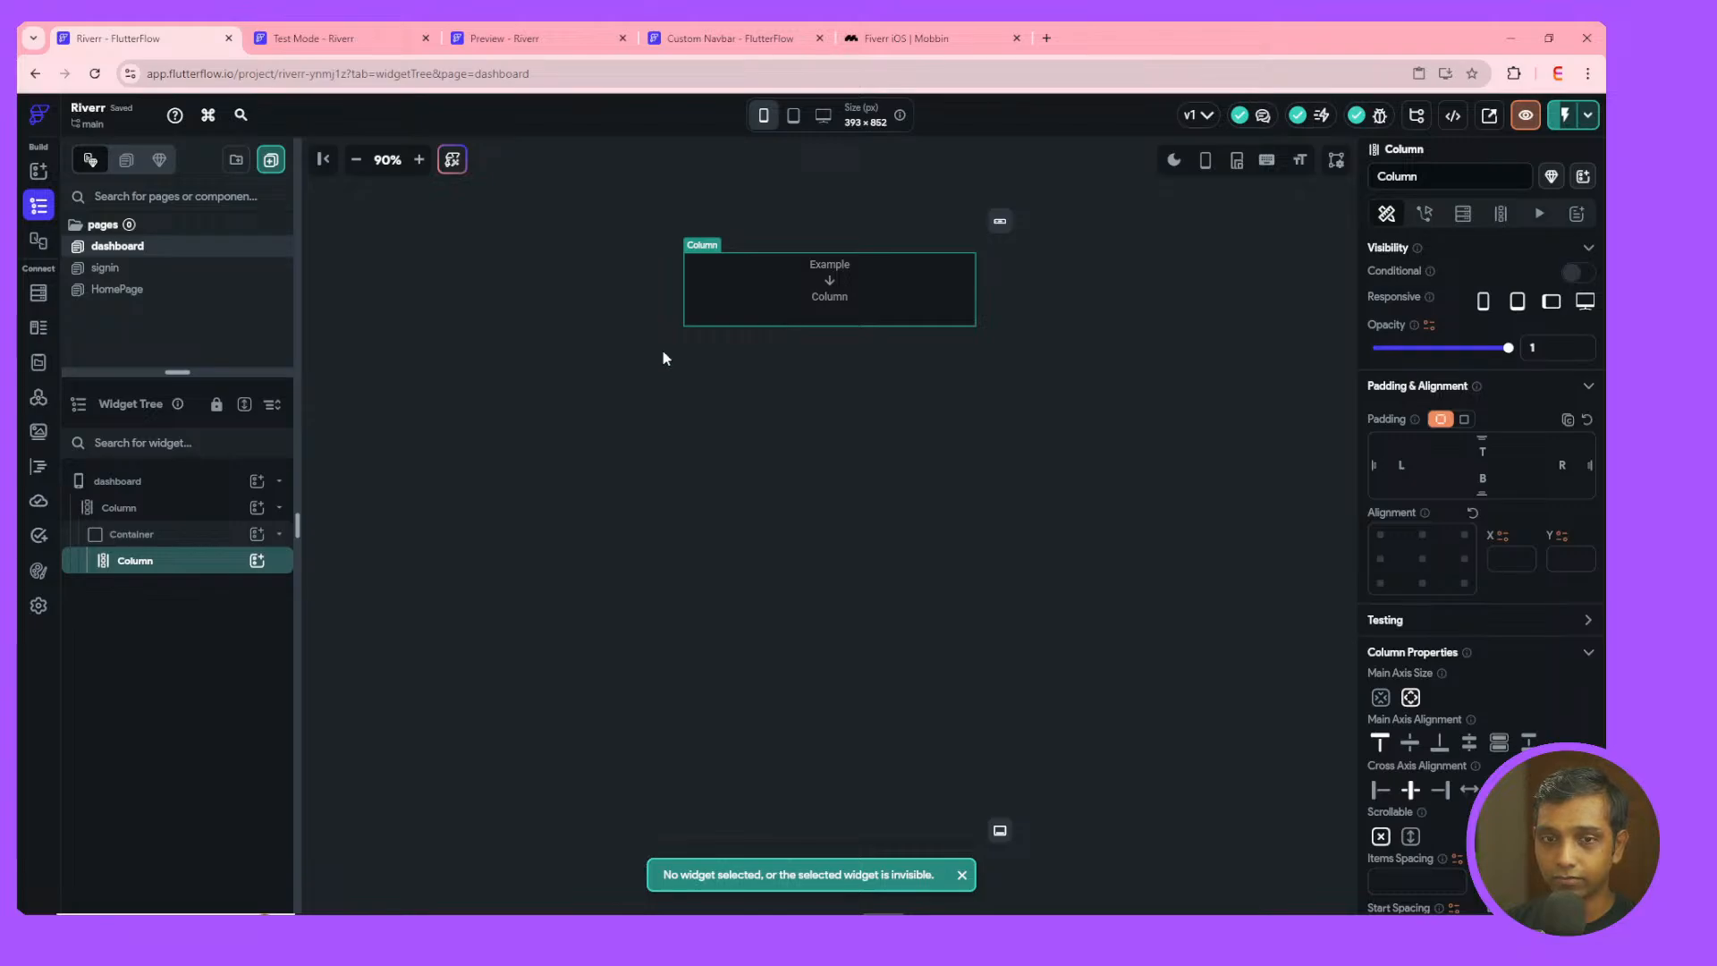
key(ctrl+v)
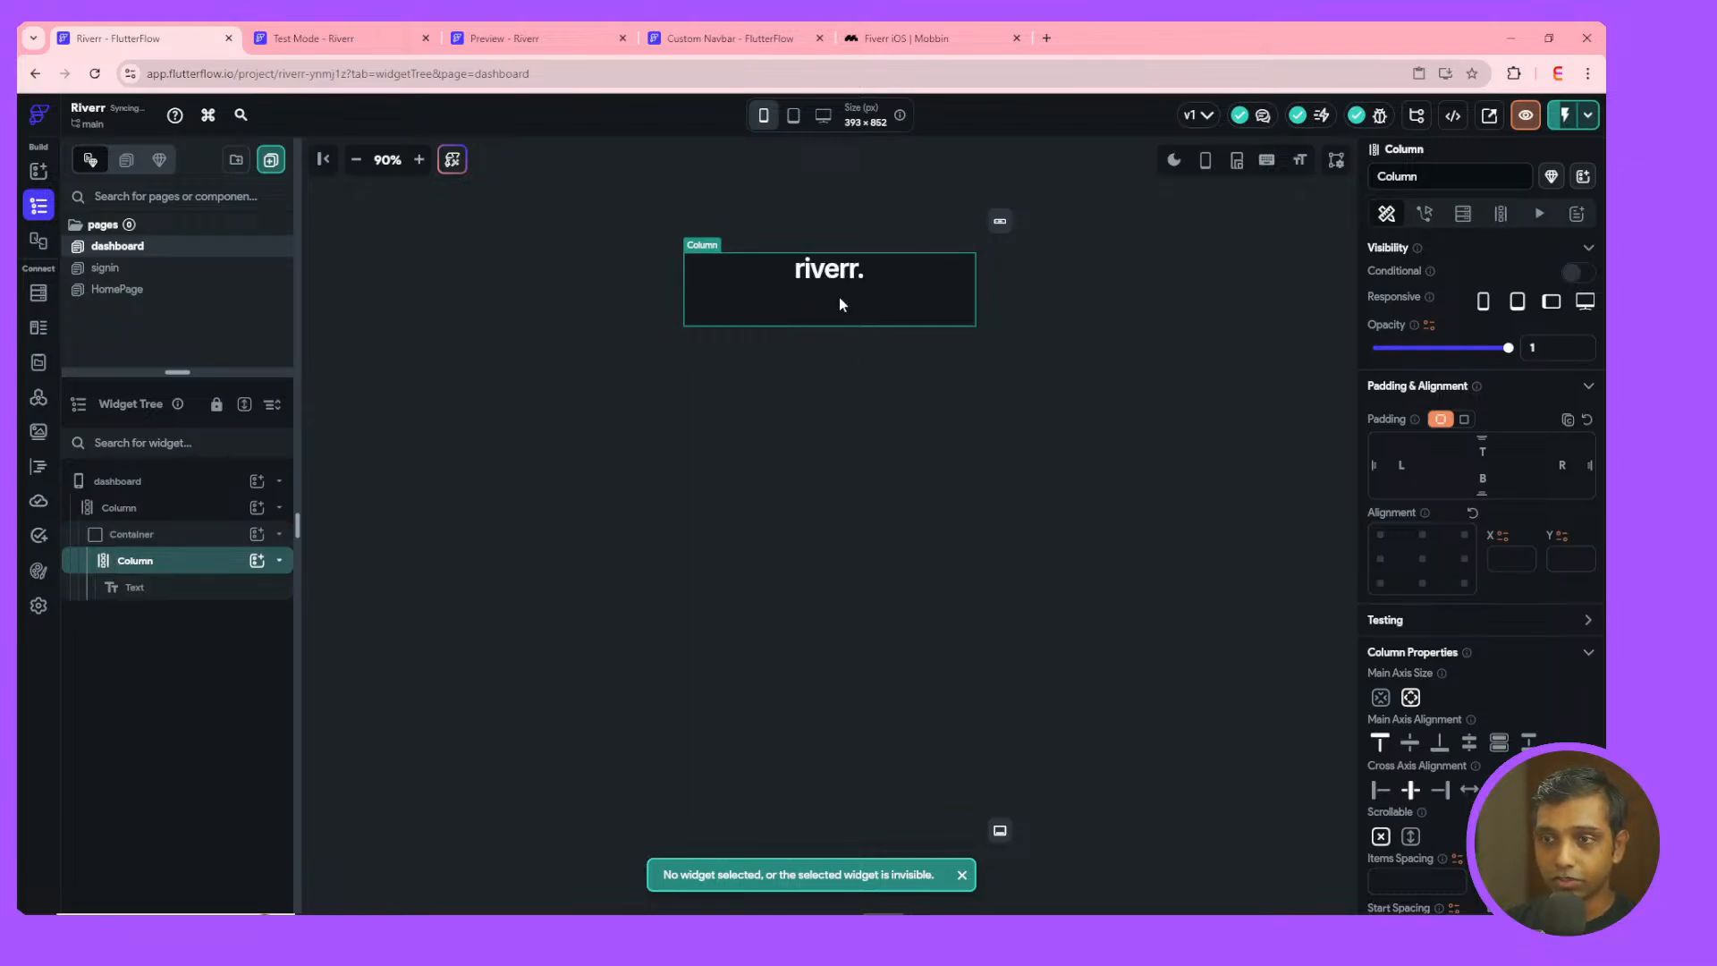
- Wrap the "riverr." text on the dashboard page in a Row
click(174, 534)
click(170, 561)
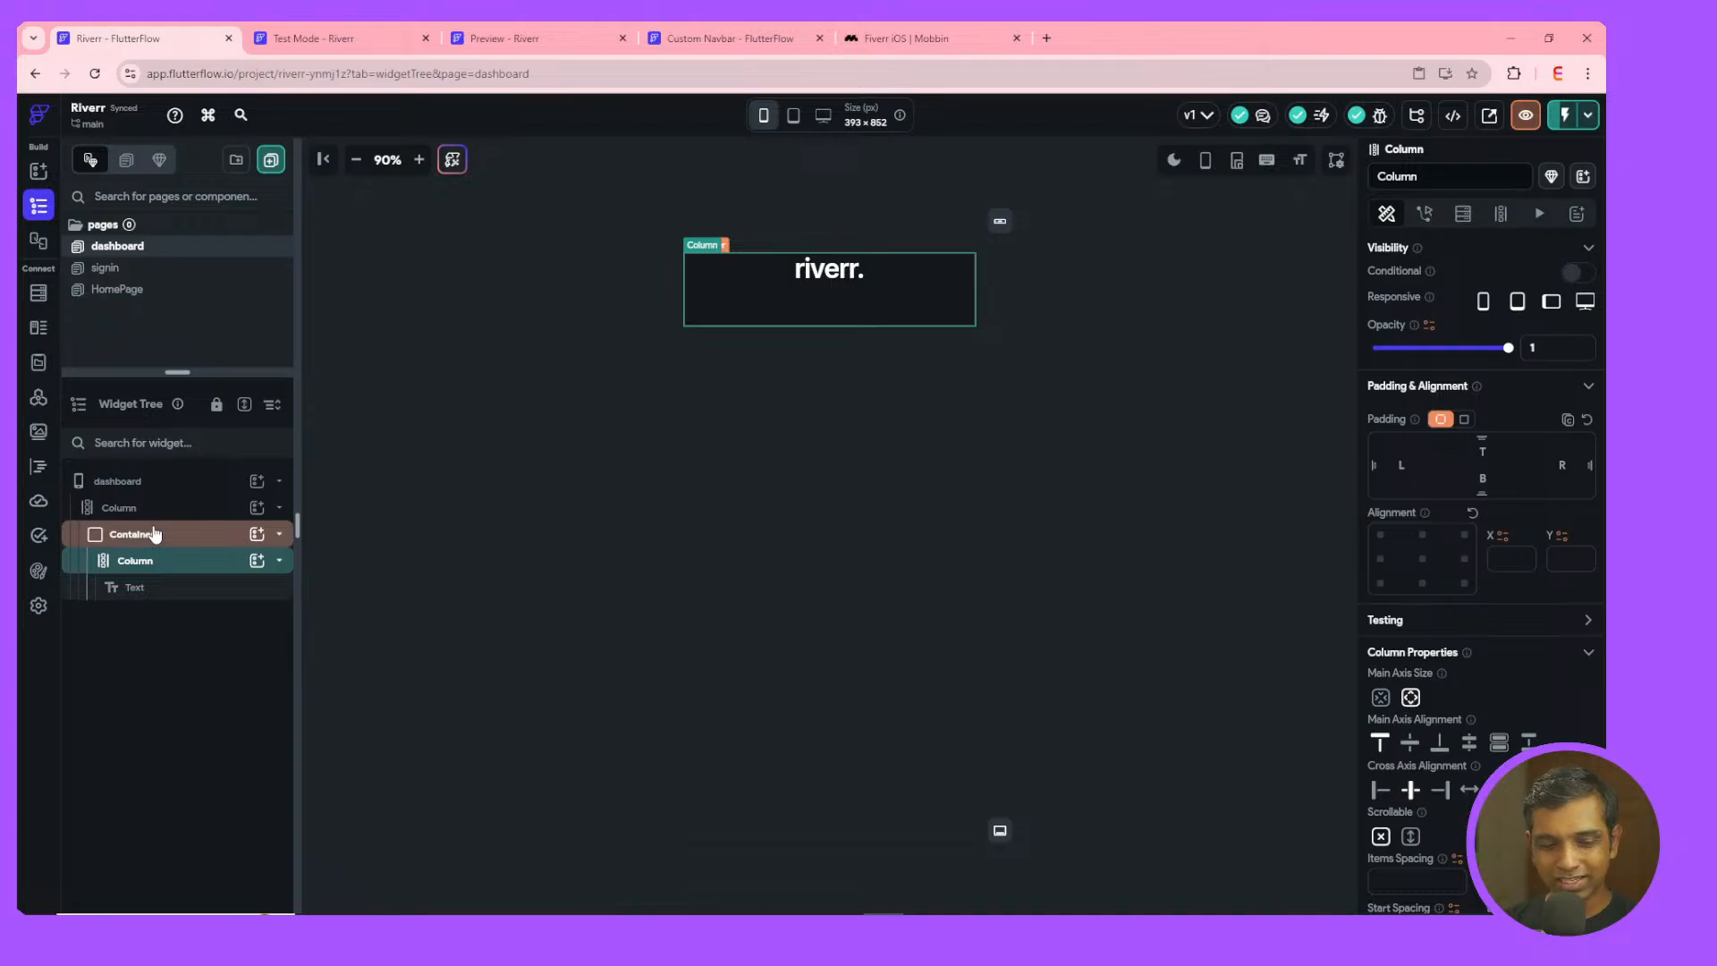
click(834, 283)
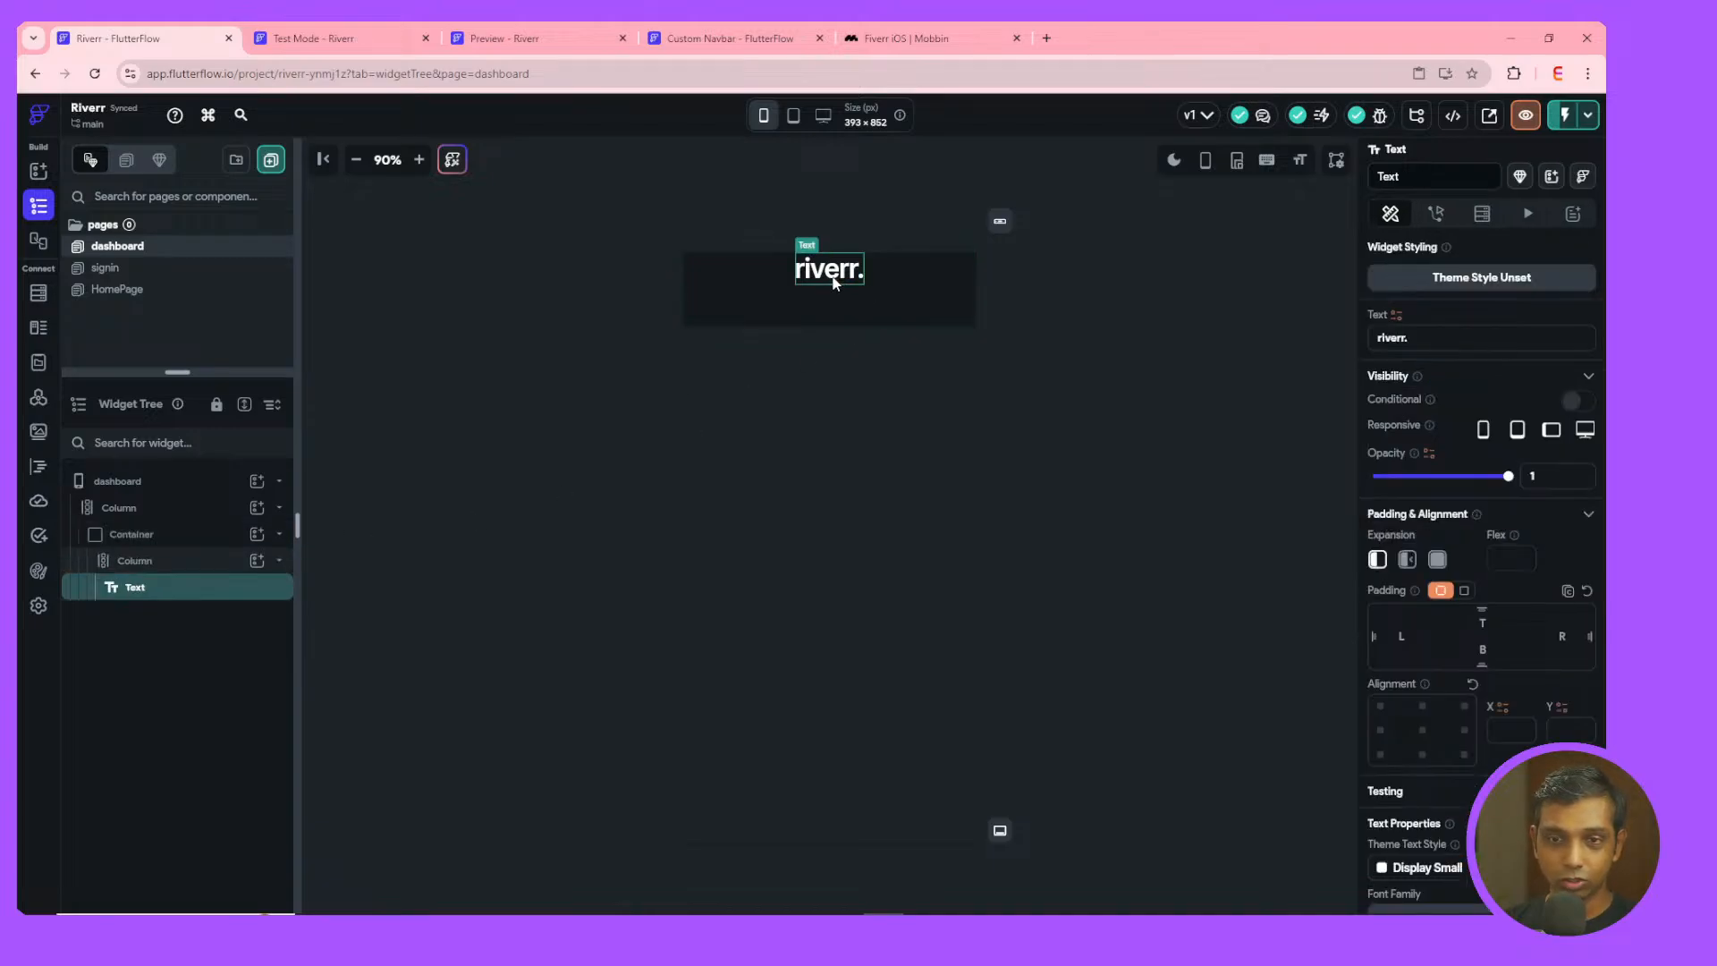
right_click(833, 283)
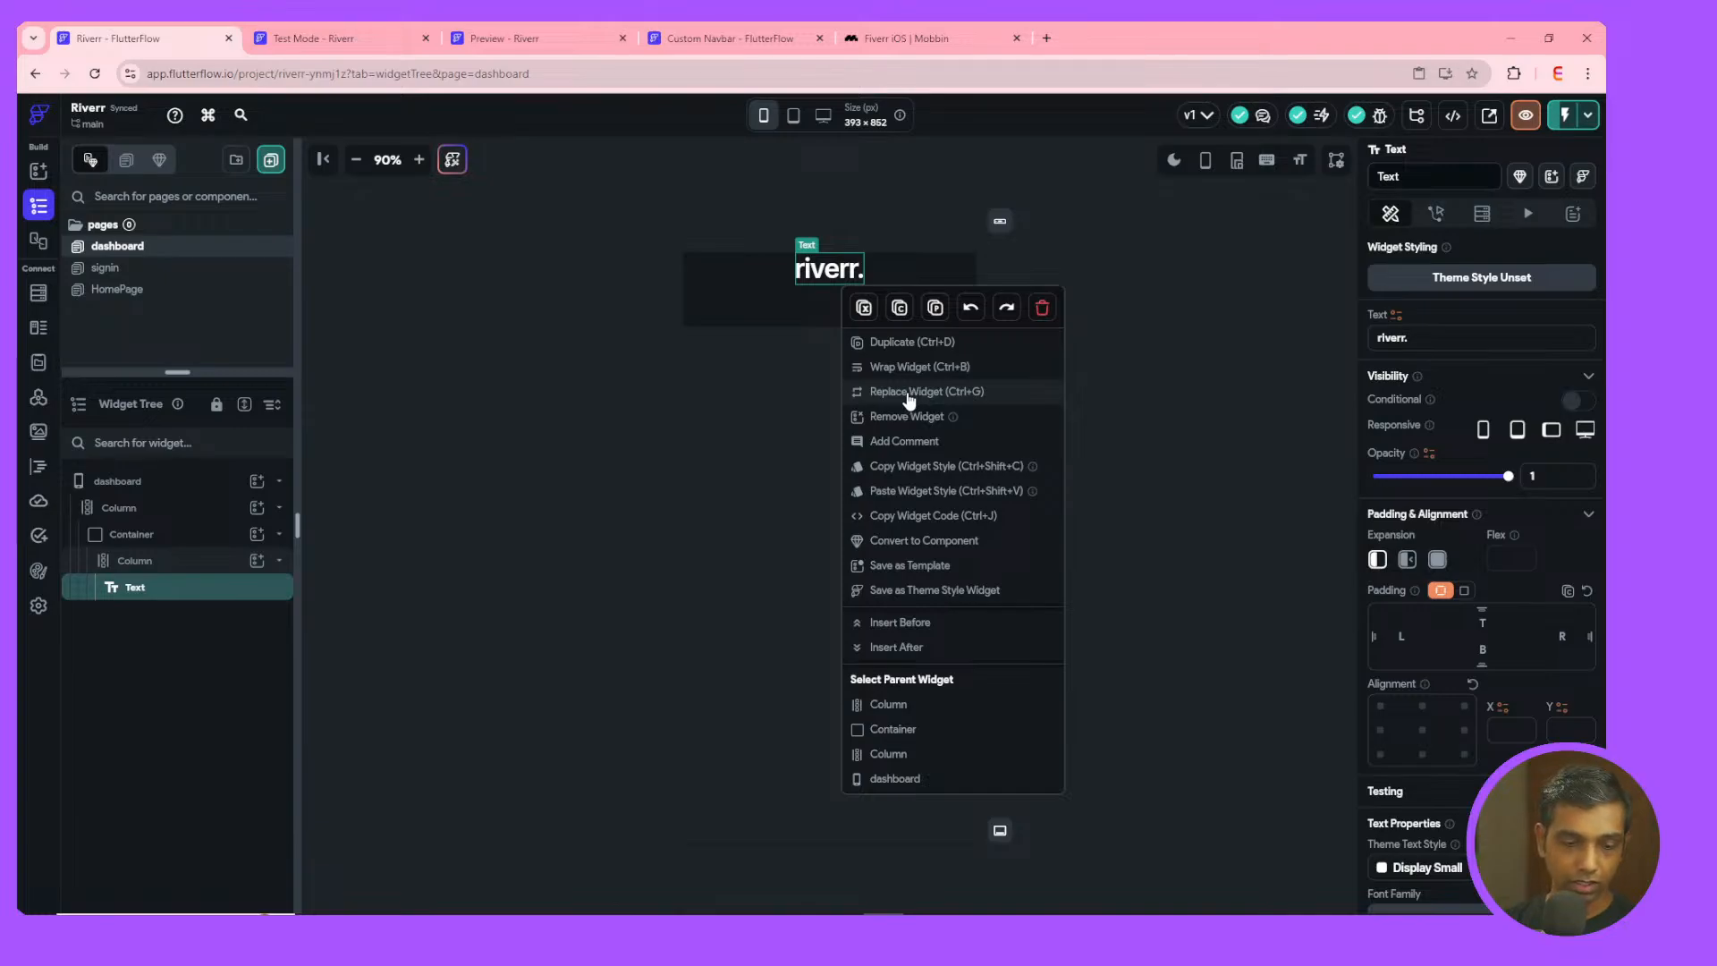
click(914, 367)
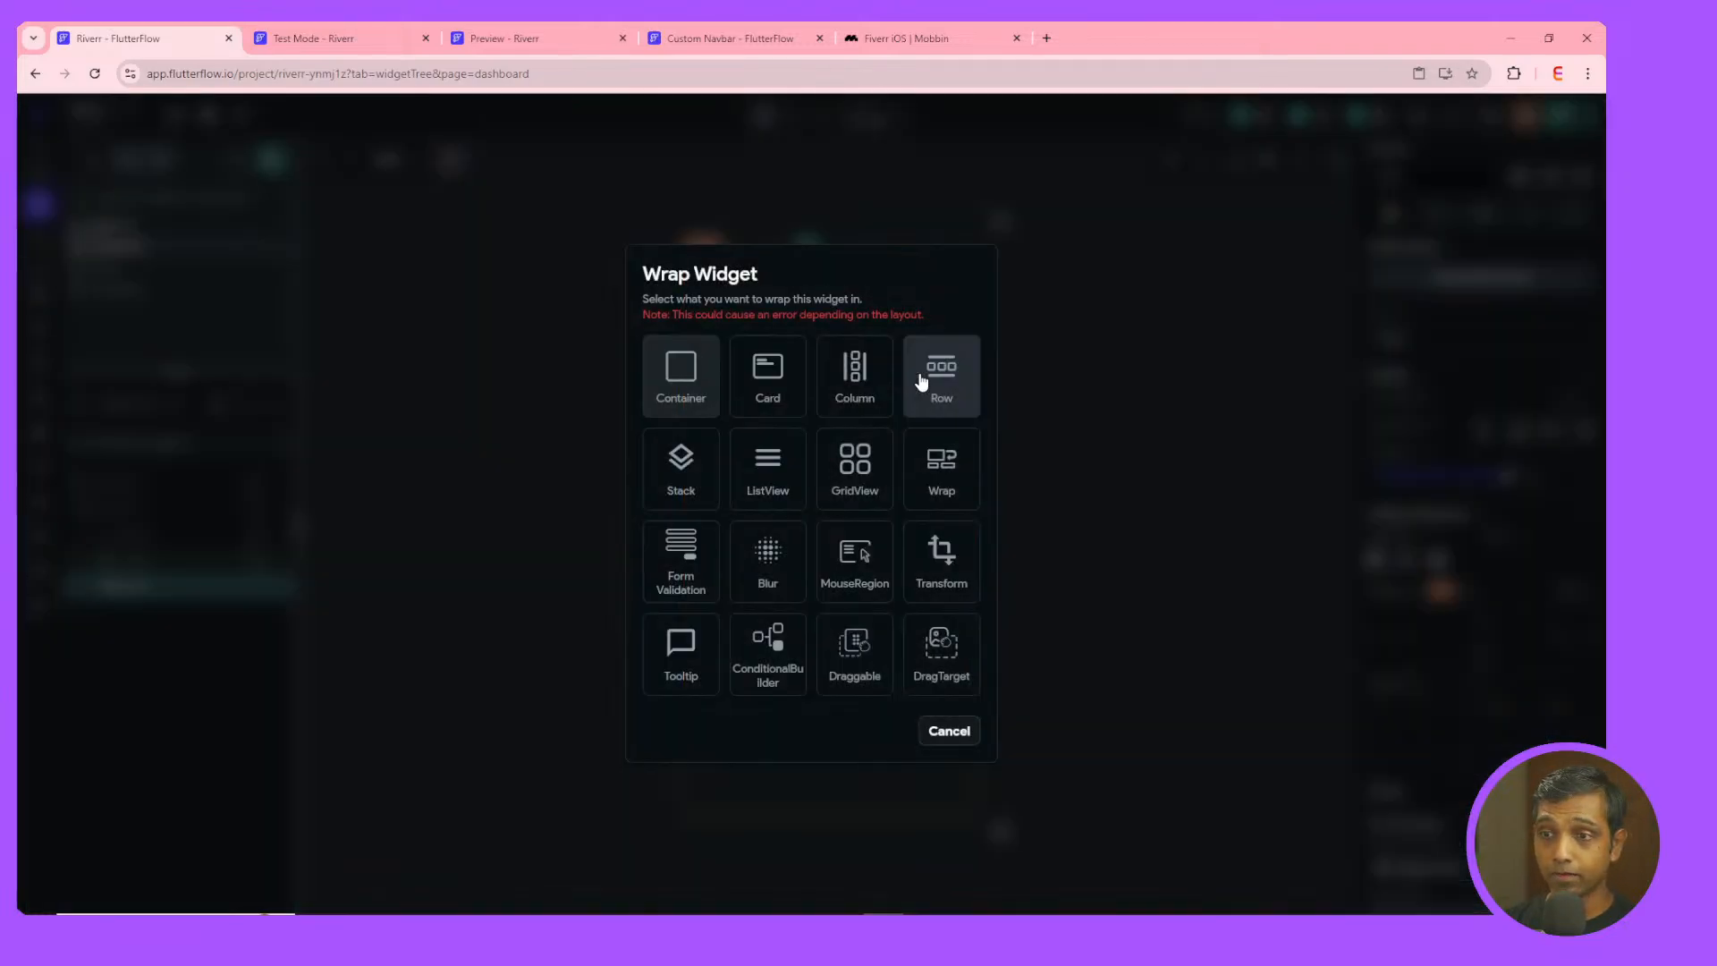
click(969, 387)
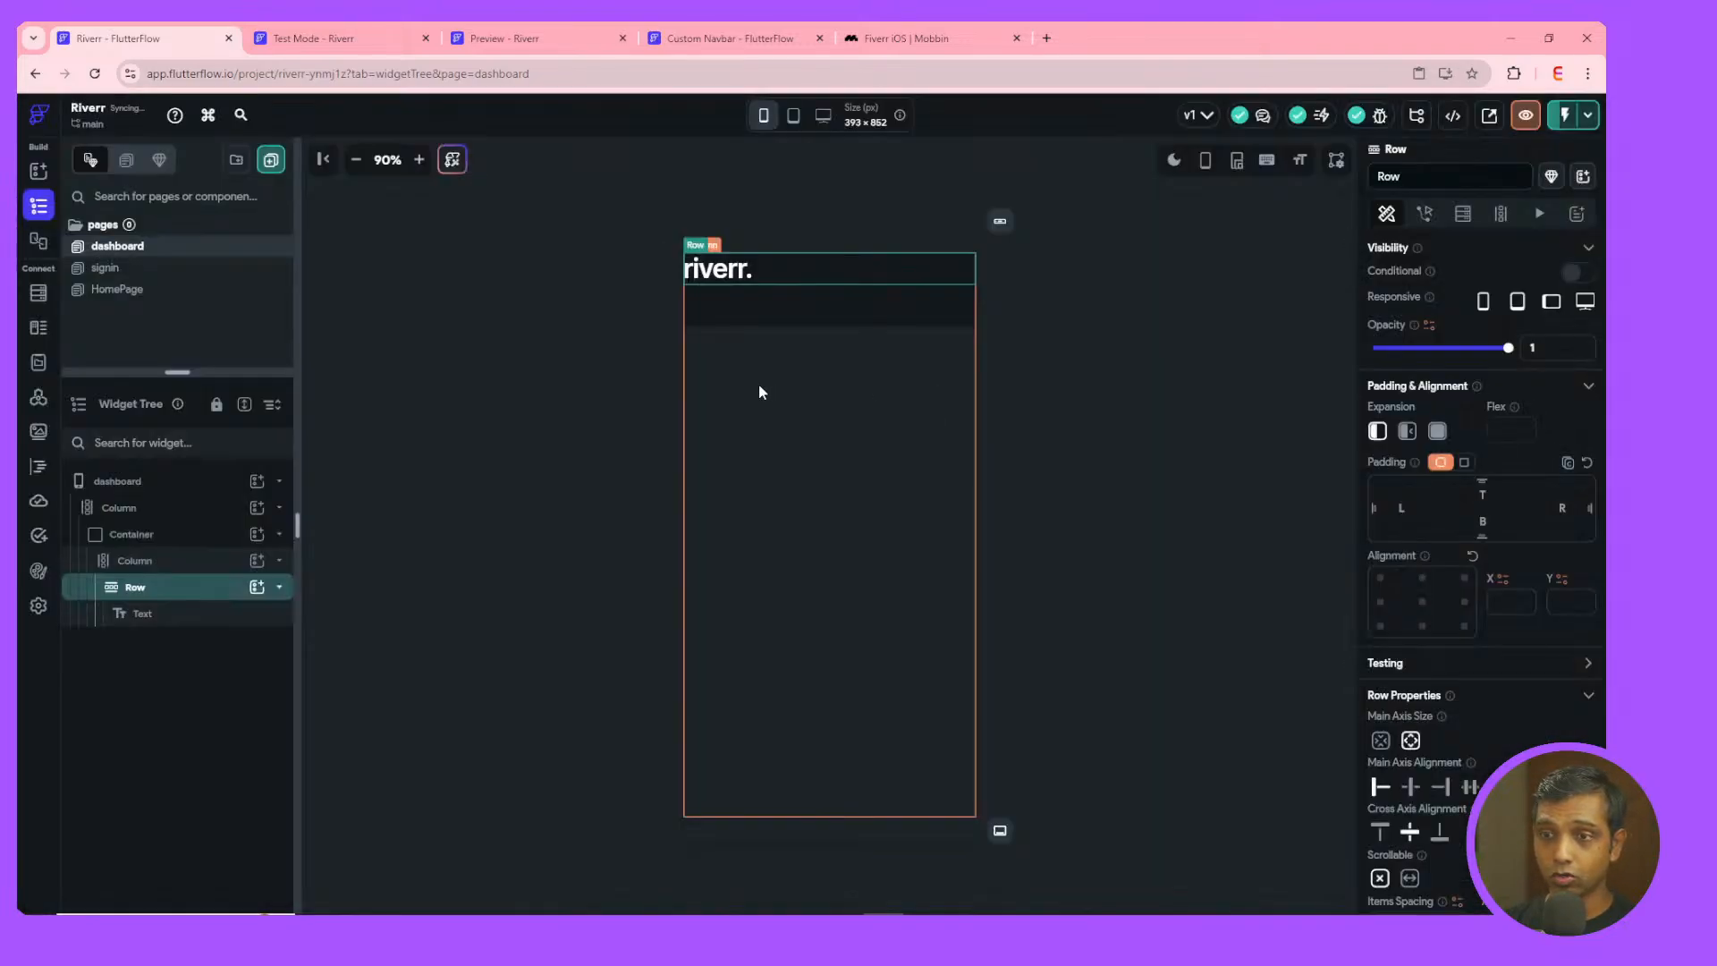
- Add an Icon to the Row after the "riverr." text and set the Row's main axis alignment to space between
click(257, 587)
text(icon)
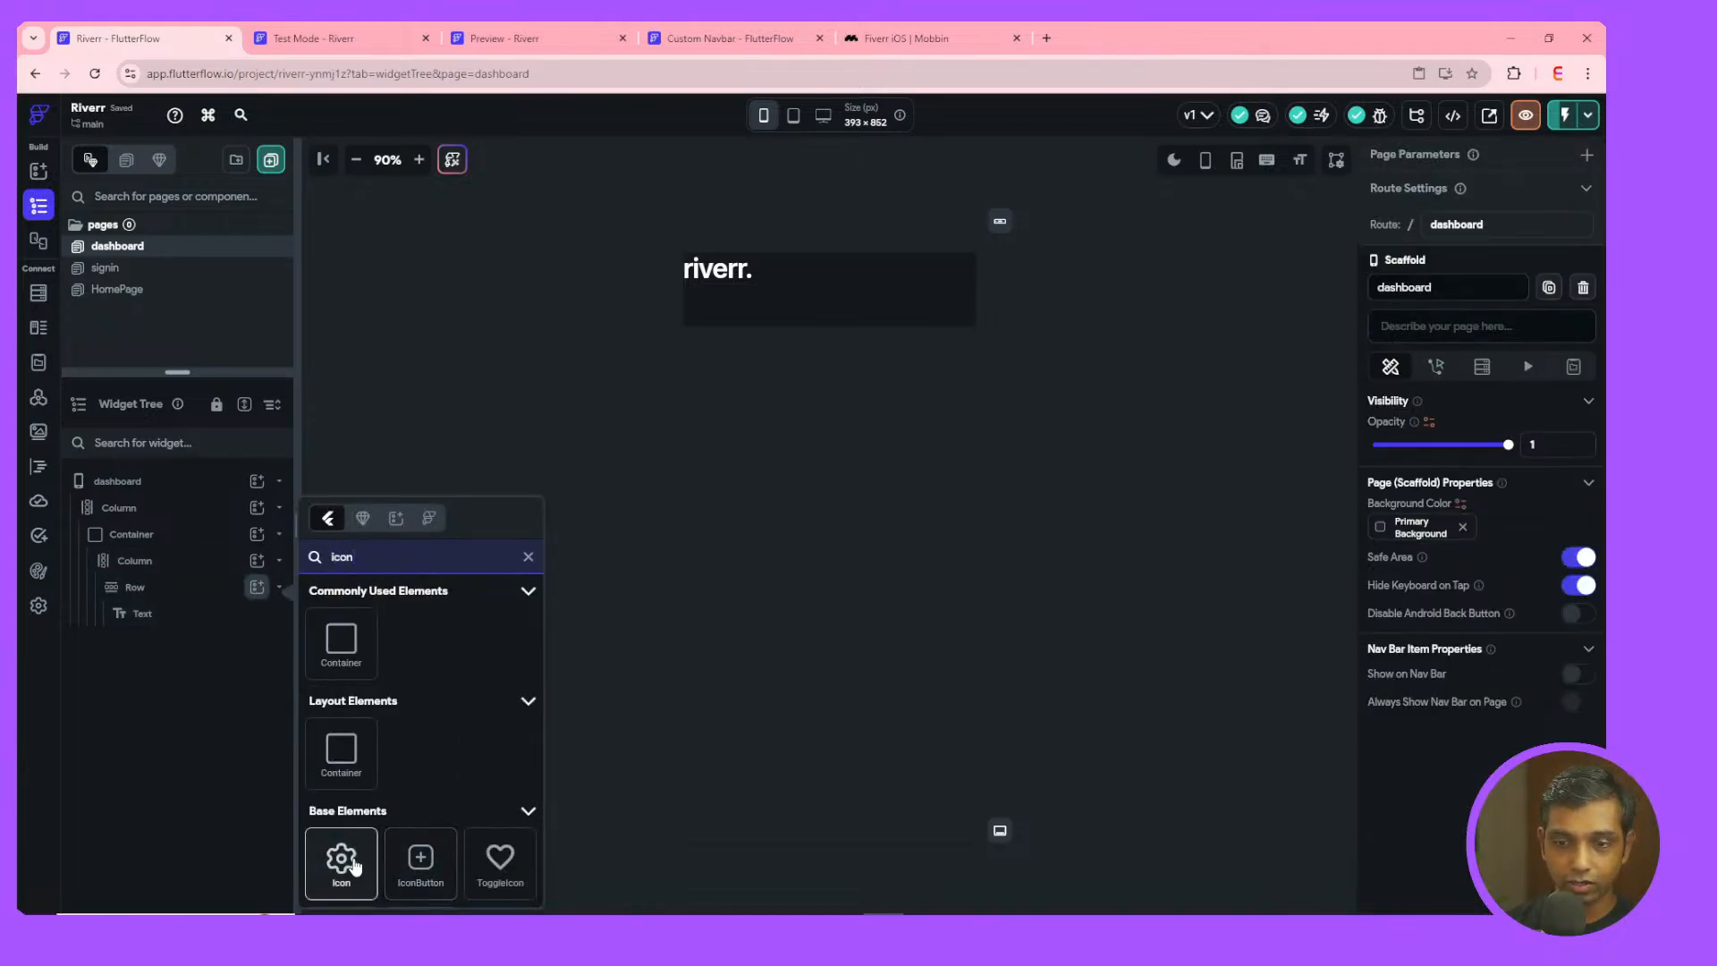
click(327, 857)
click(791, 271)
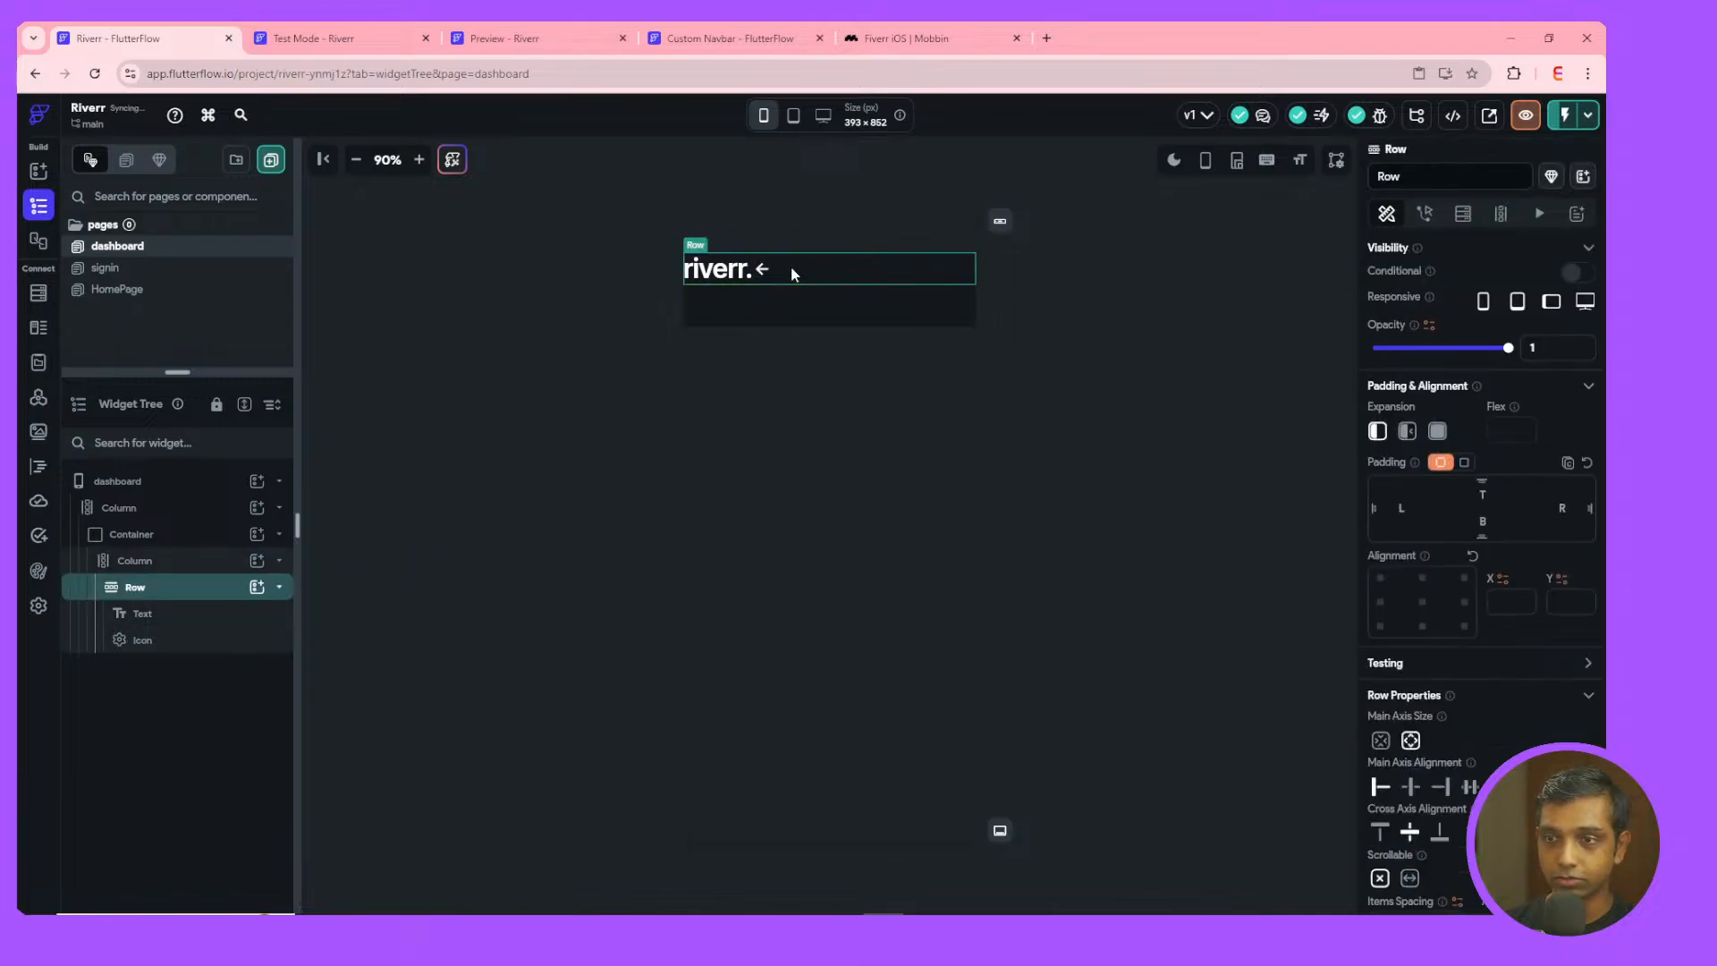
click(1471, 788)
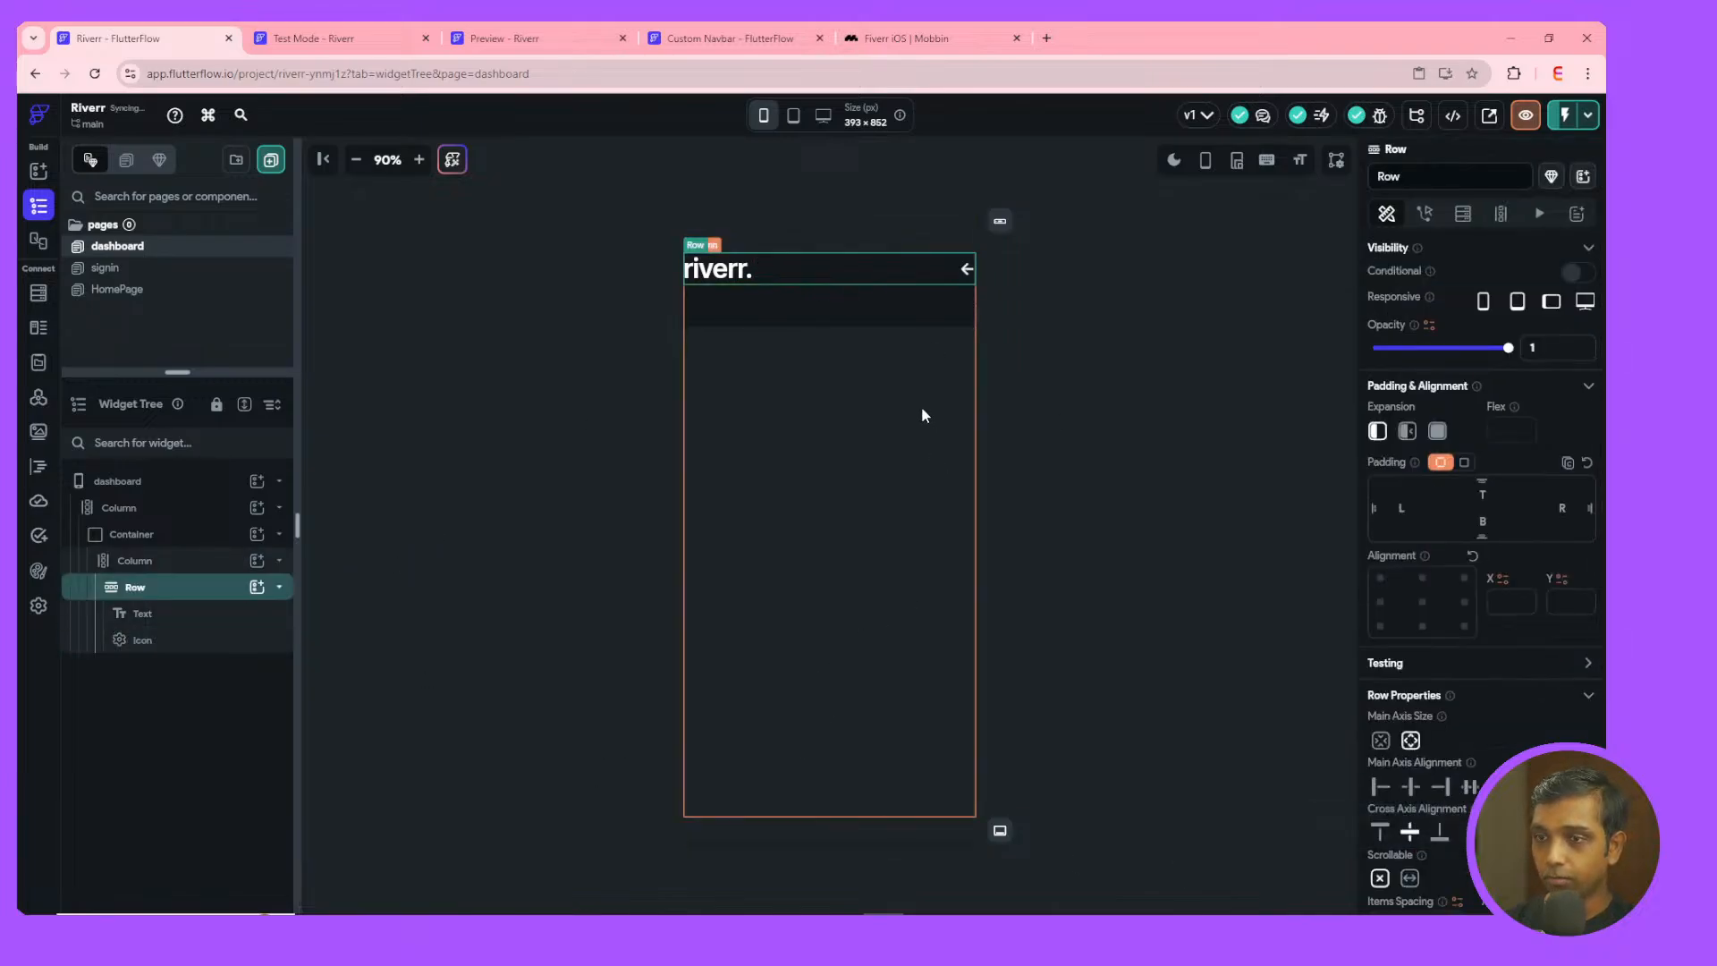
- Change the header icon beside the "riverr." text to a diamond from the Material icons
click(967, 270)
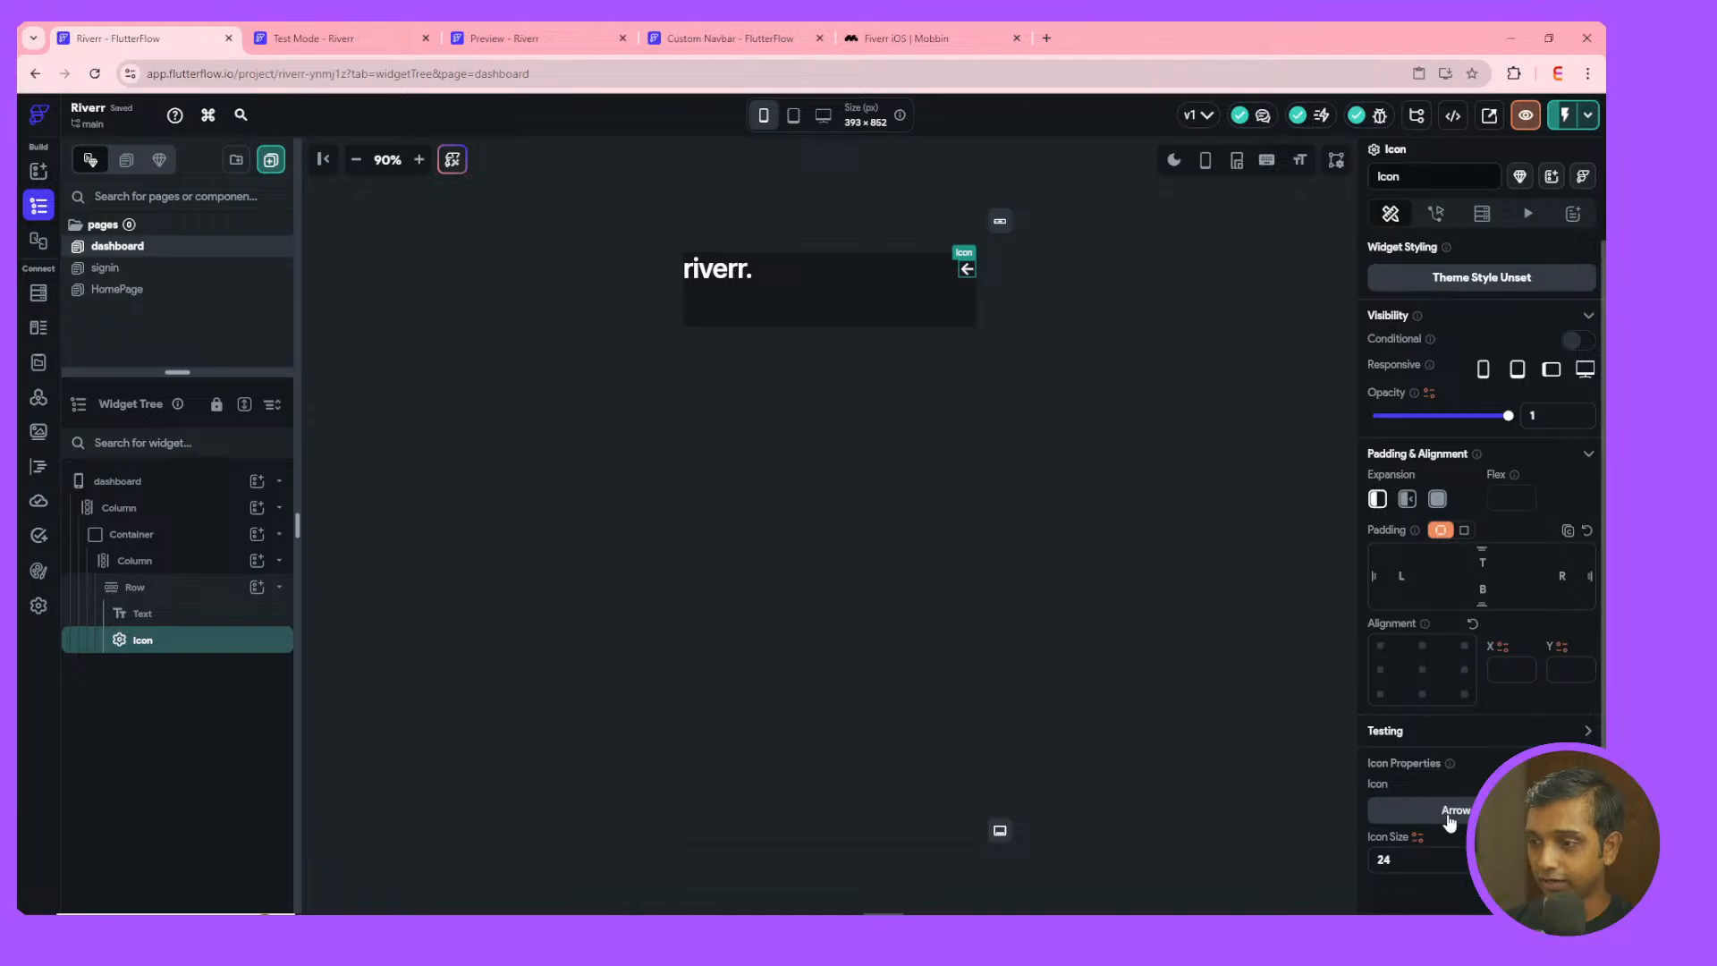
click(1447, 816)
text(diamo)
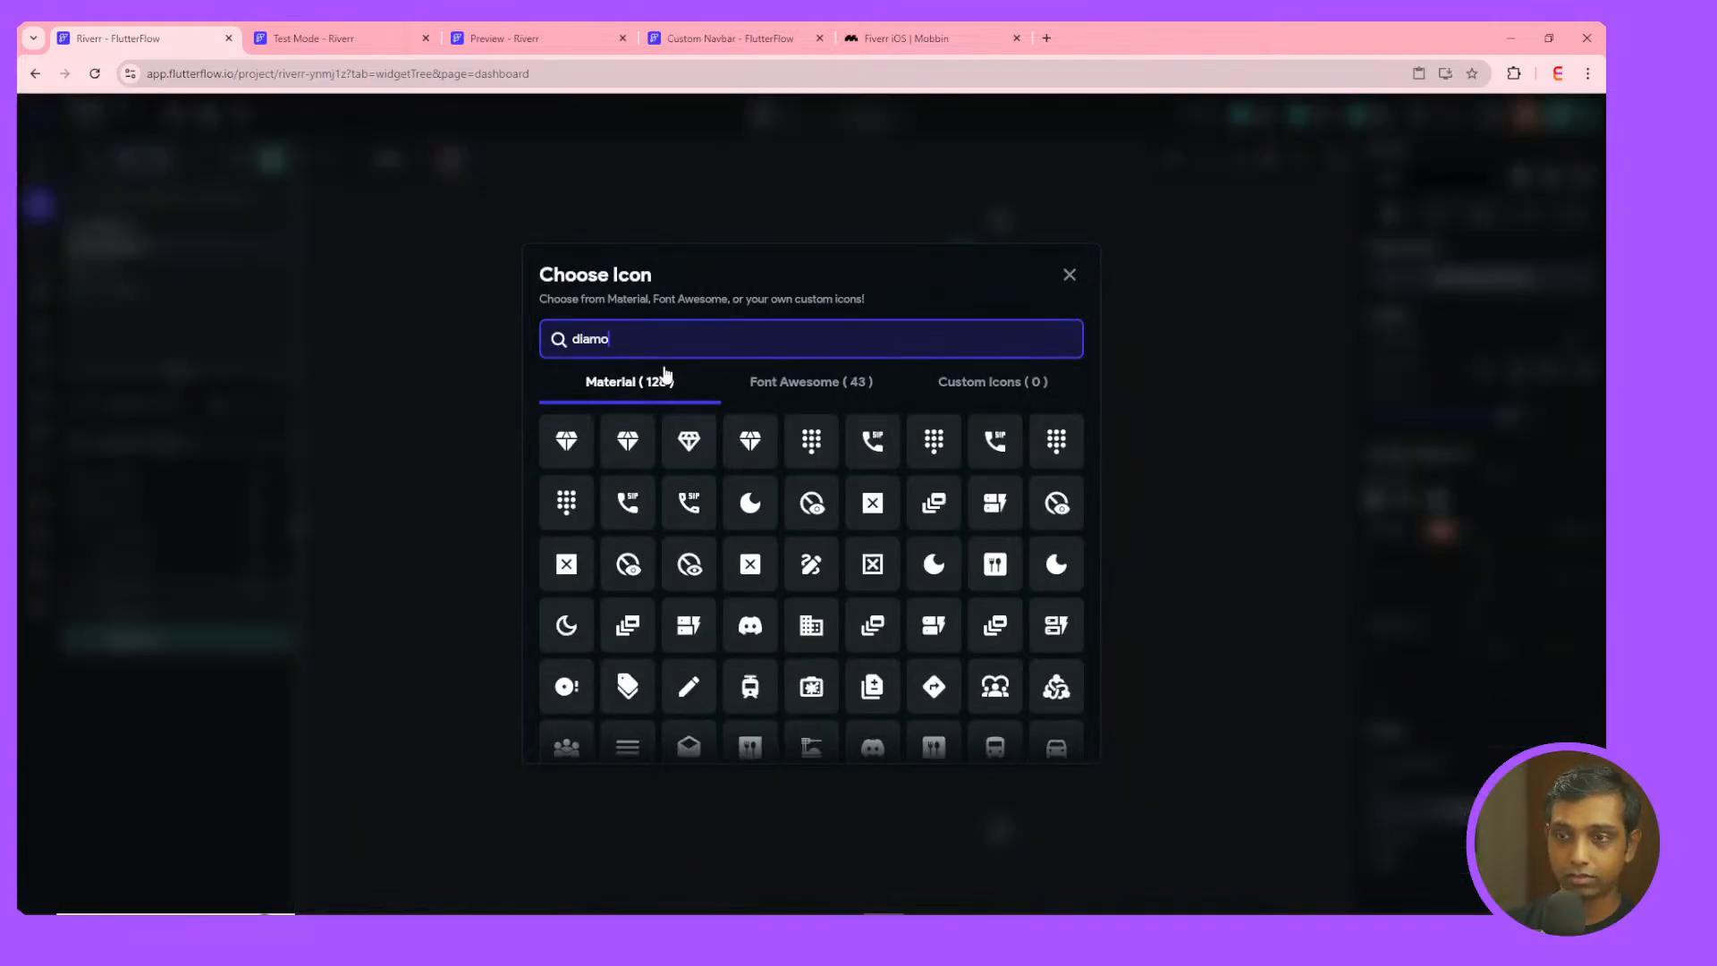
text(nd)
click(691, 451)
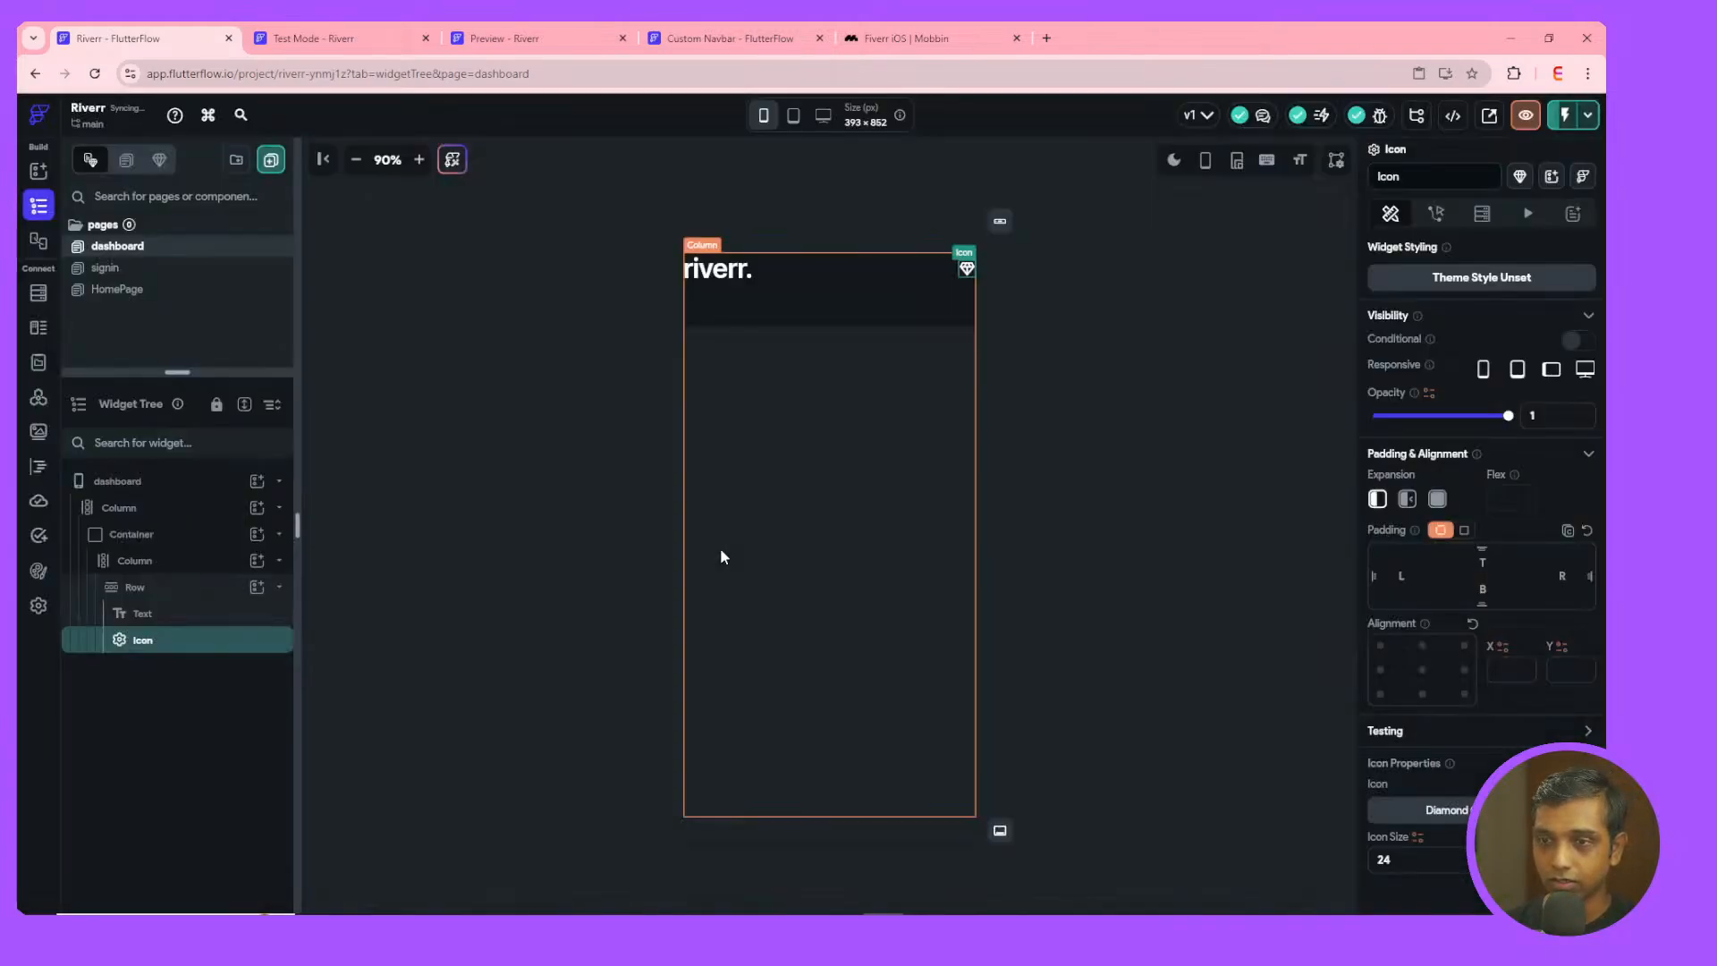
- Search the Font Awesome and Material icon sets for an alternative diamond icon
click(1439, 810)
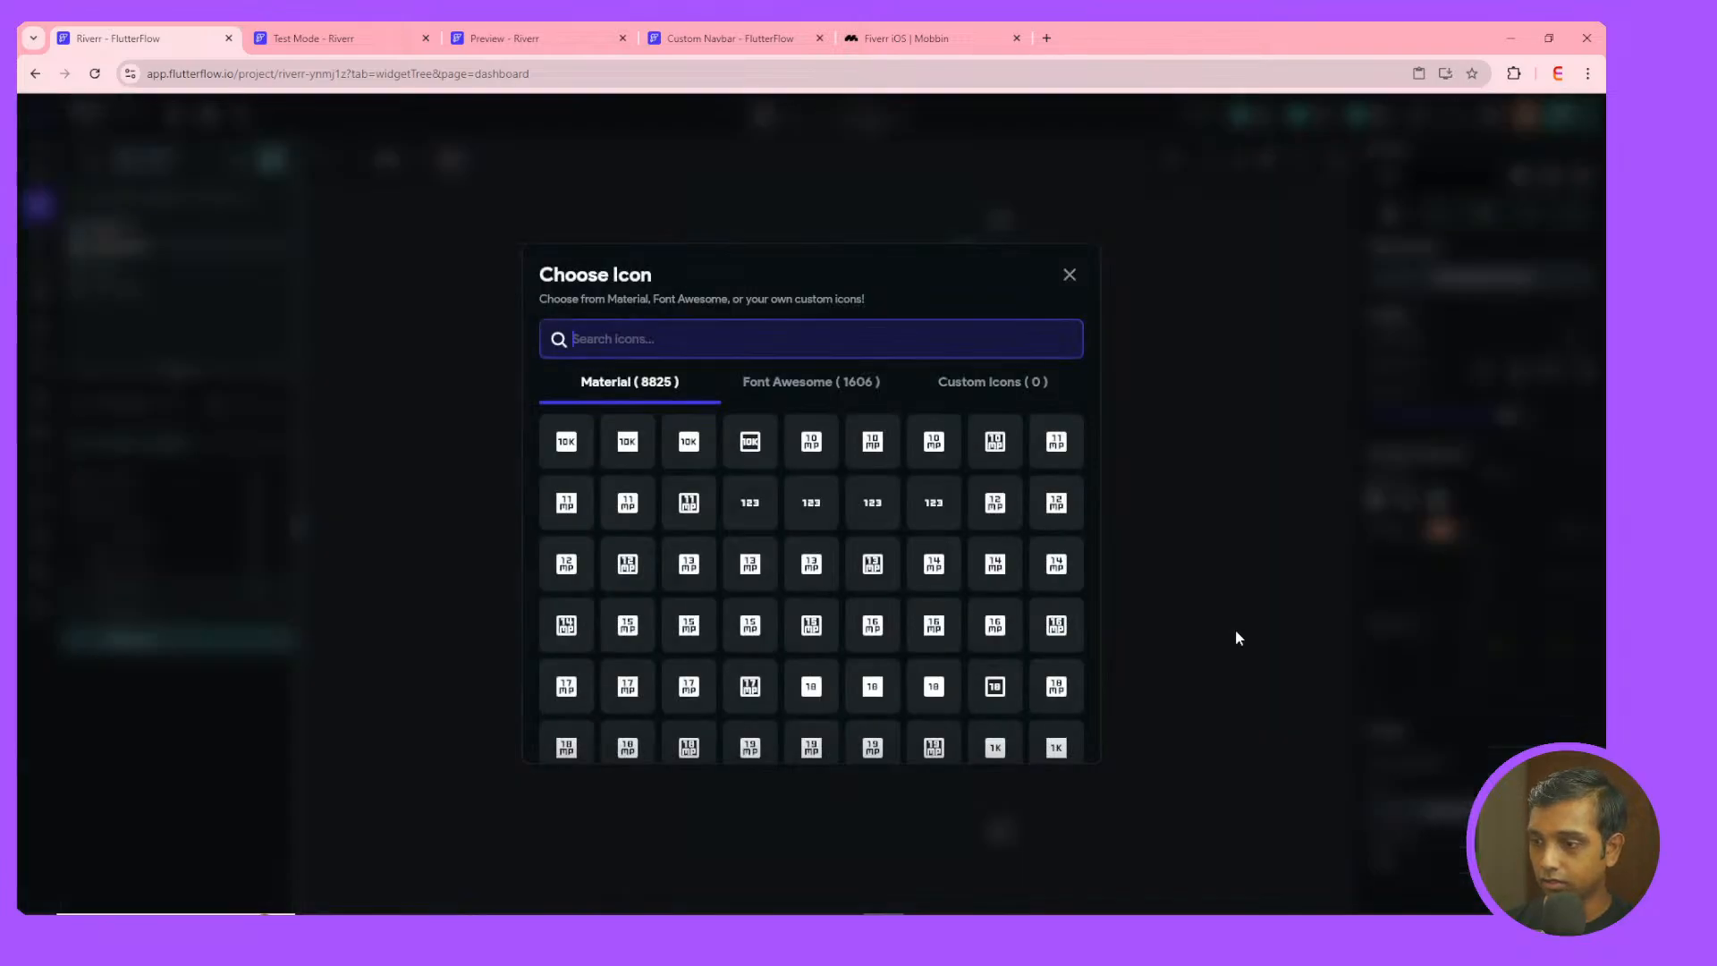
click(799, 400)
click(717, 346)
text(diamond)
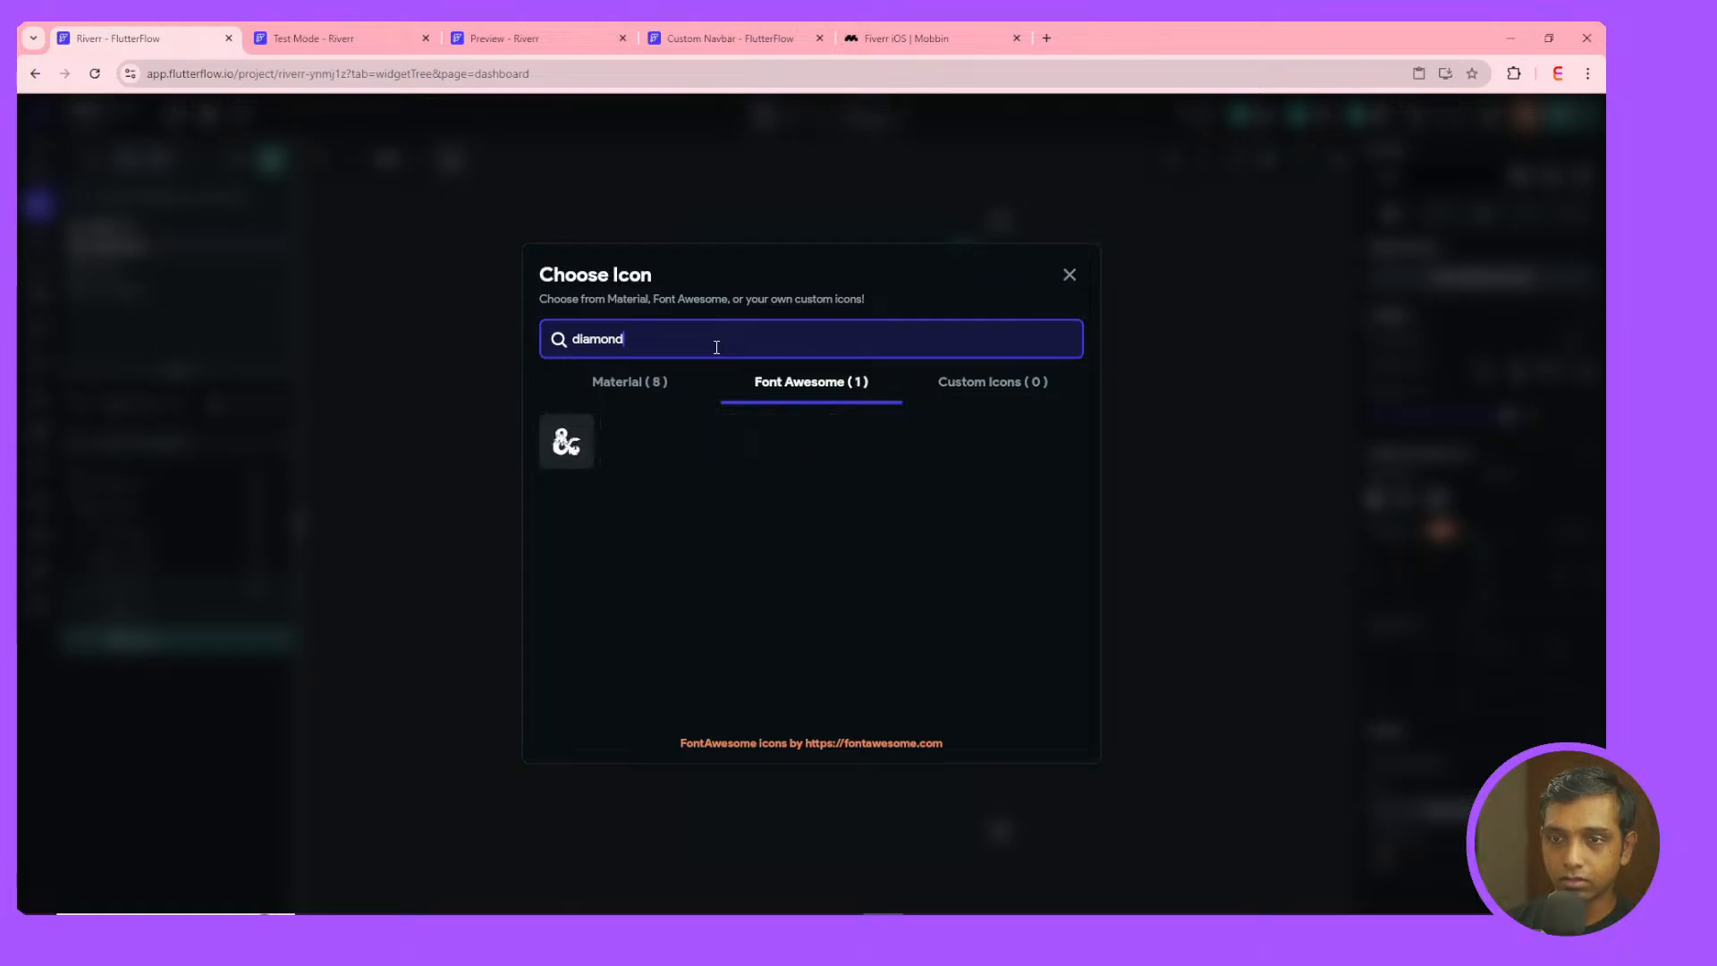
click(630, 383)
click(1071, 276)
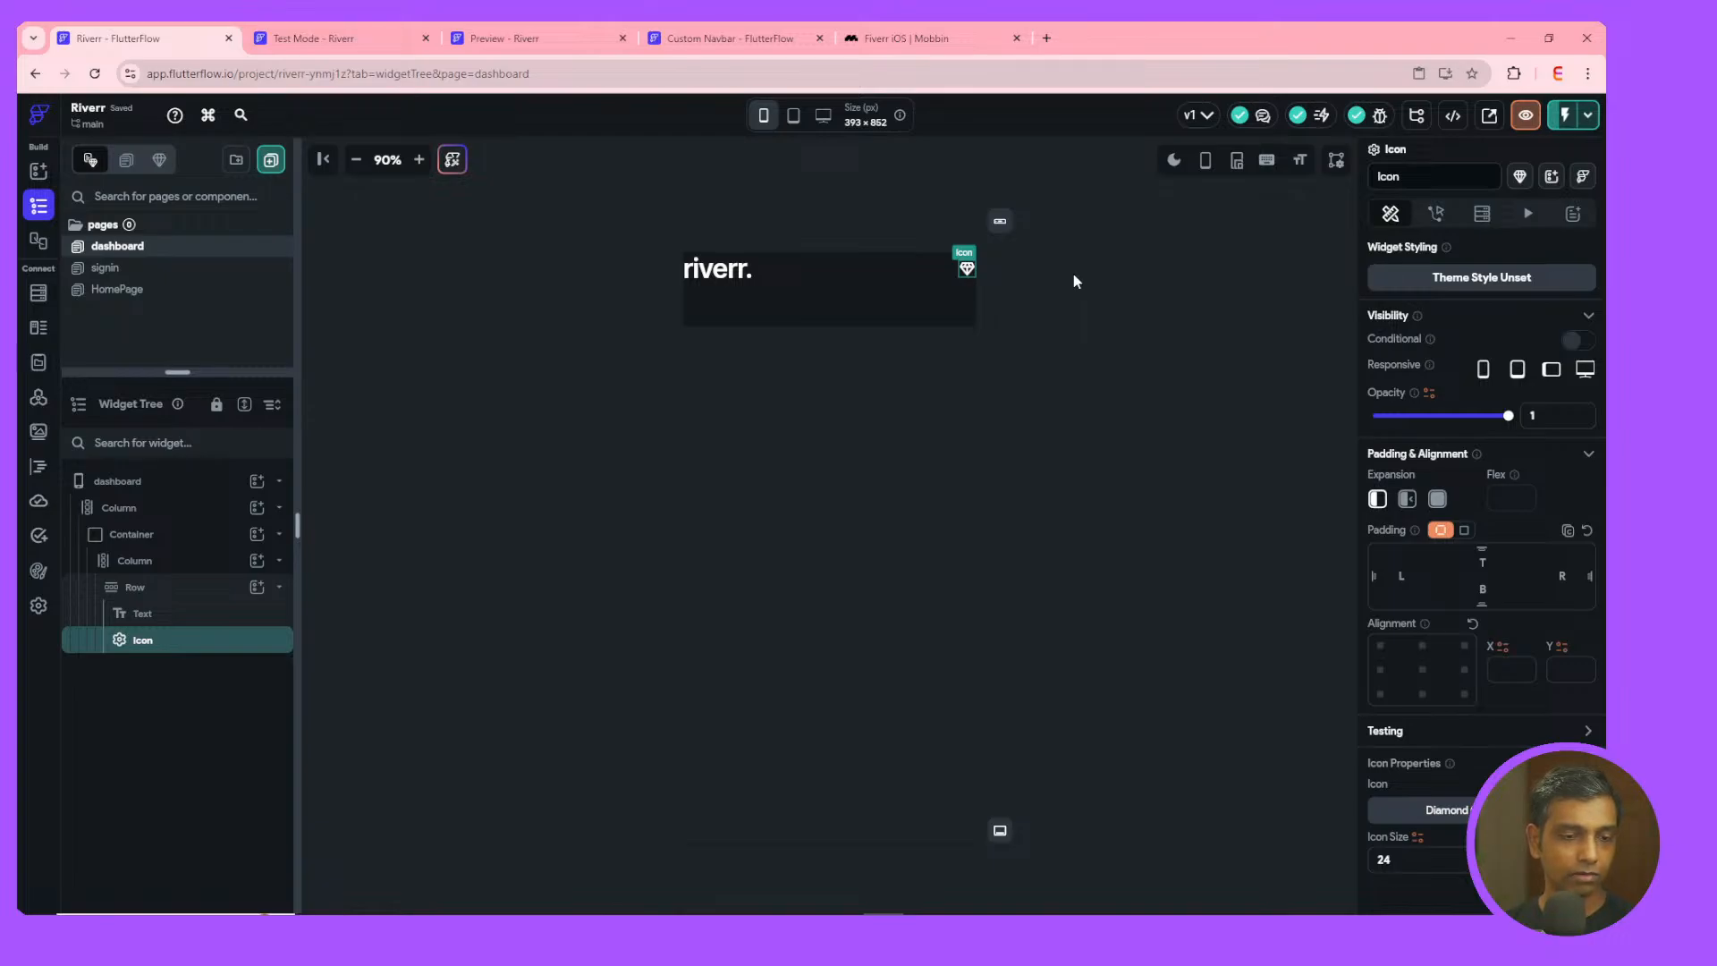
- Switch to the Fiverr iOS page on Mobbin and examine its app screens as a design reference
click(358, 38)
click(900, 33)
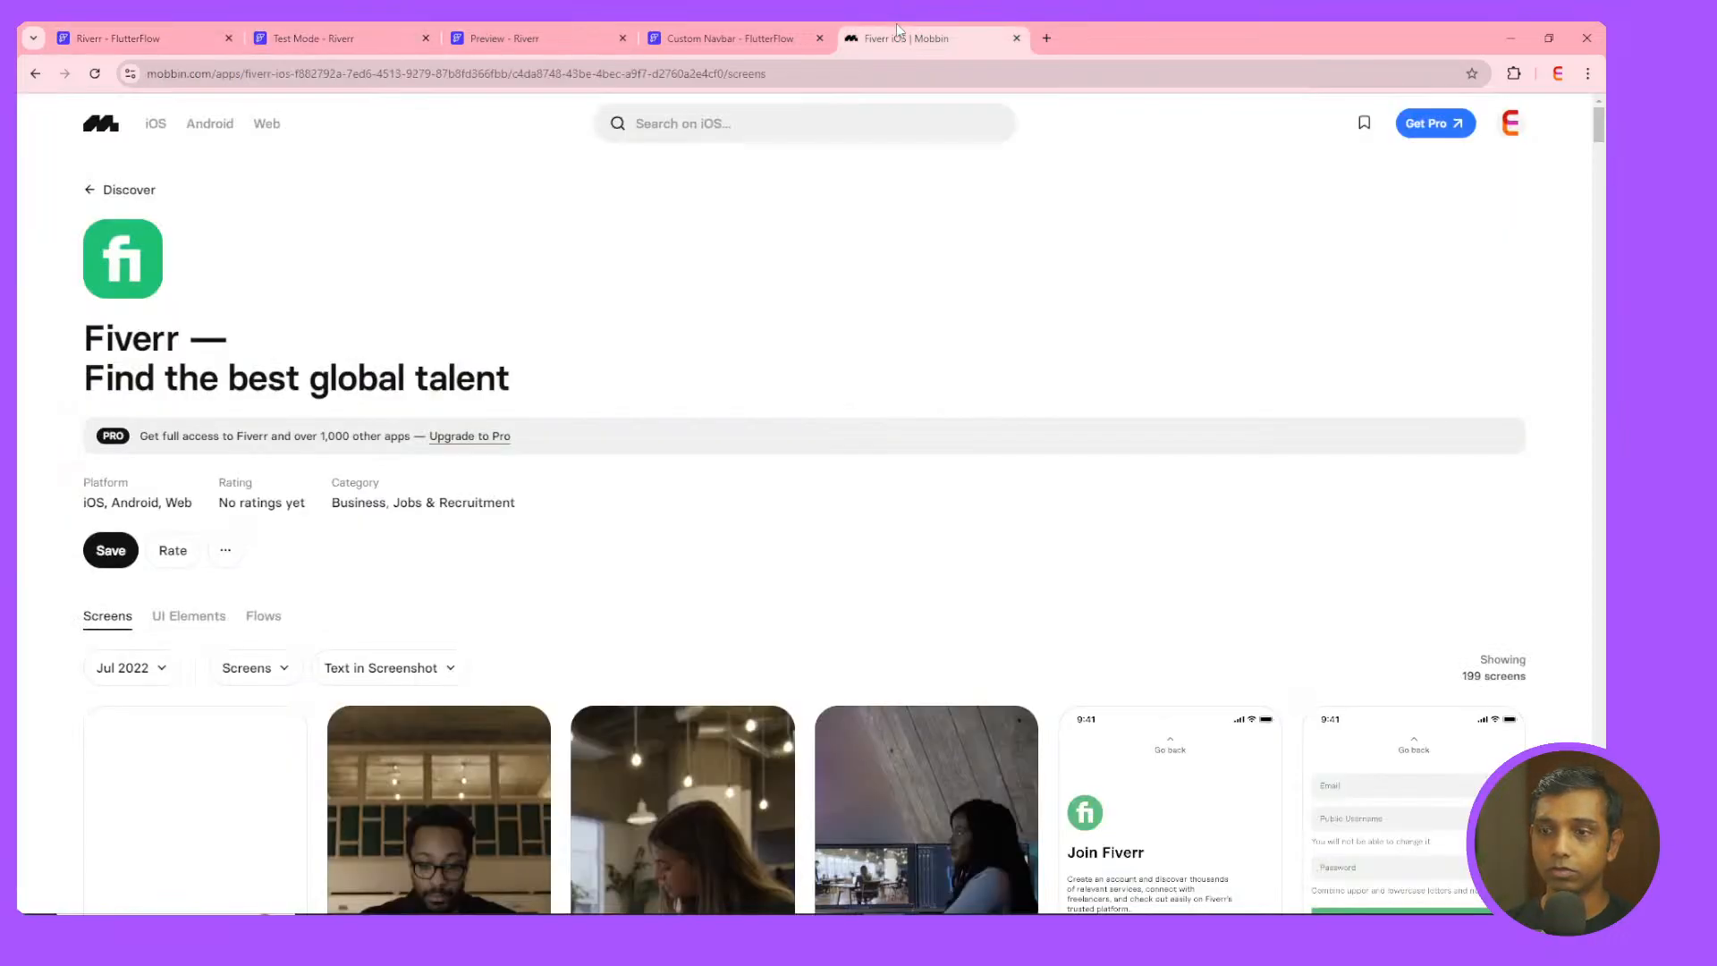
scroll(1084, 597, down, 4)
scroll(1156, 669, down, 3)
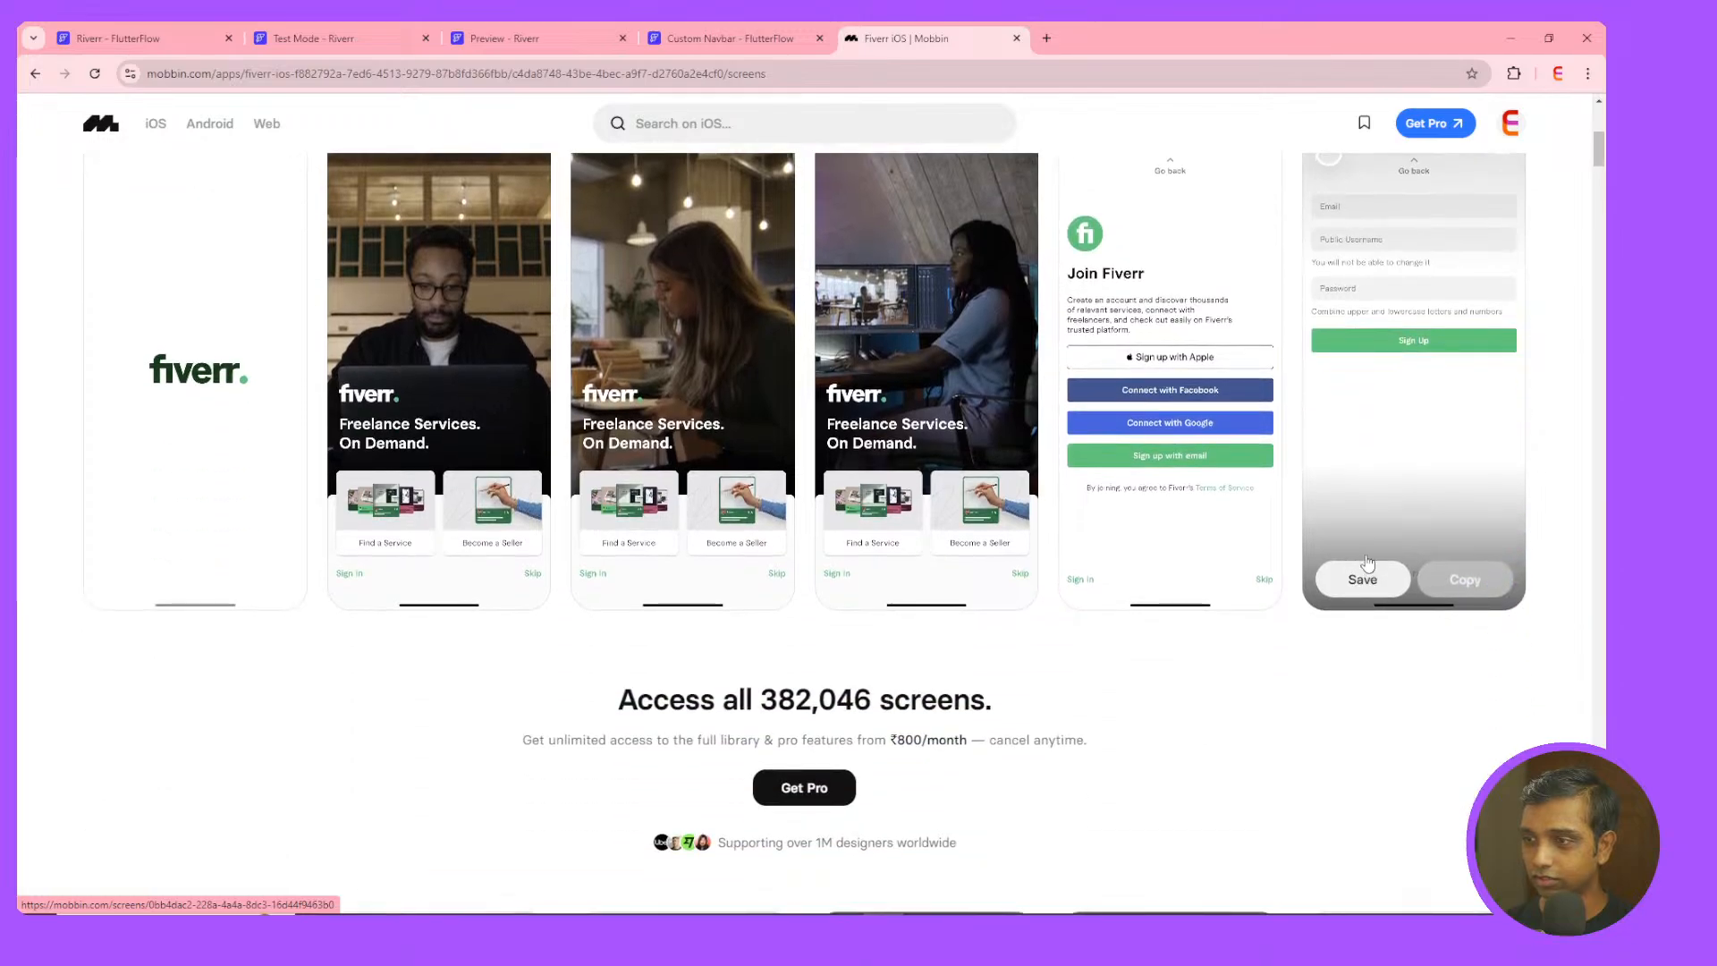
mouse_move(886, 584)
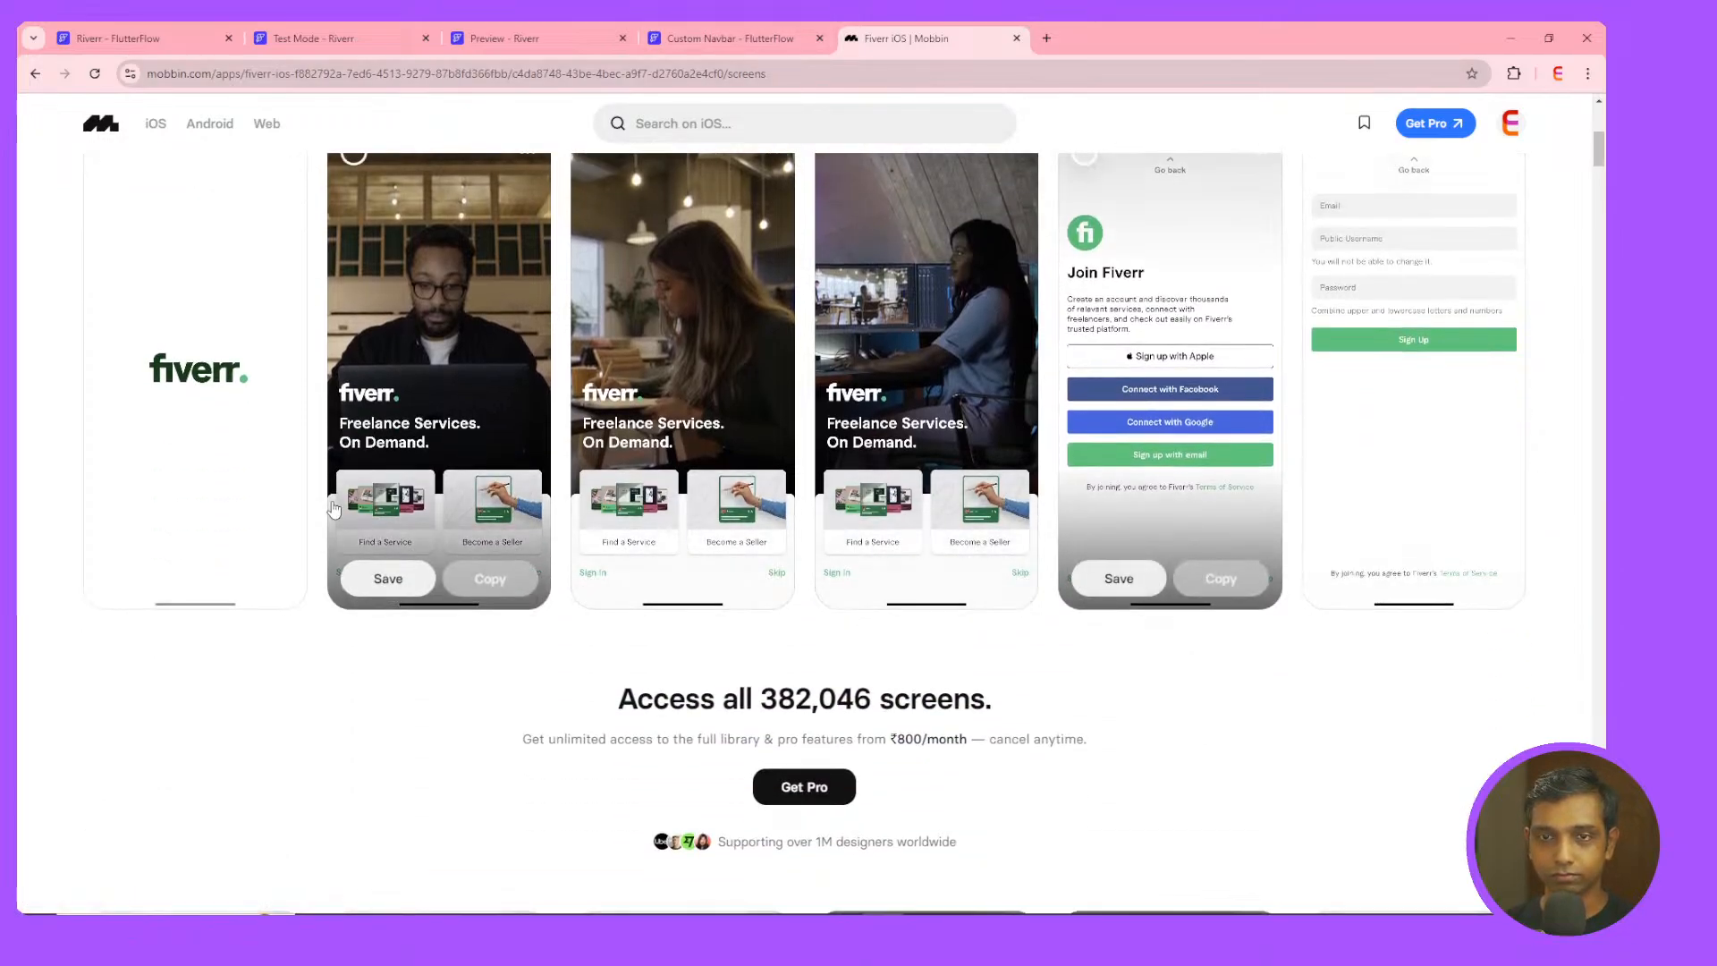
scroll(278, 418, up, 4)
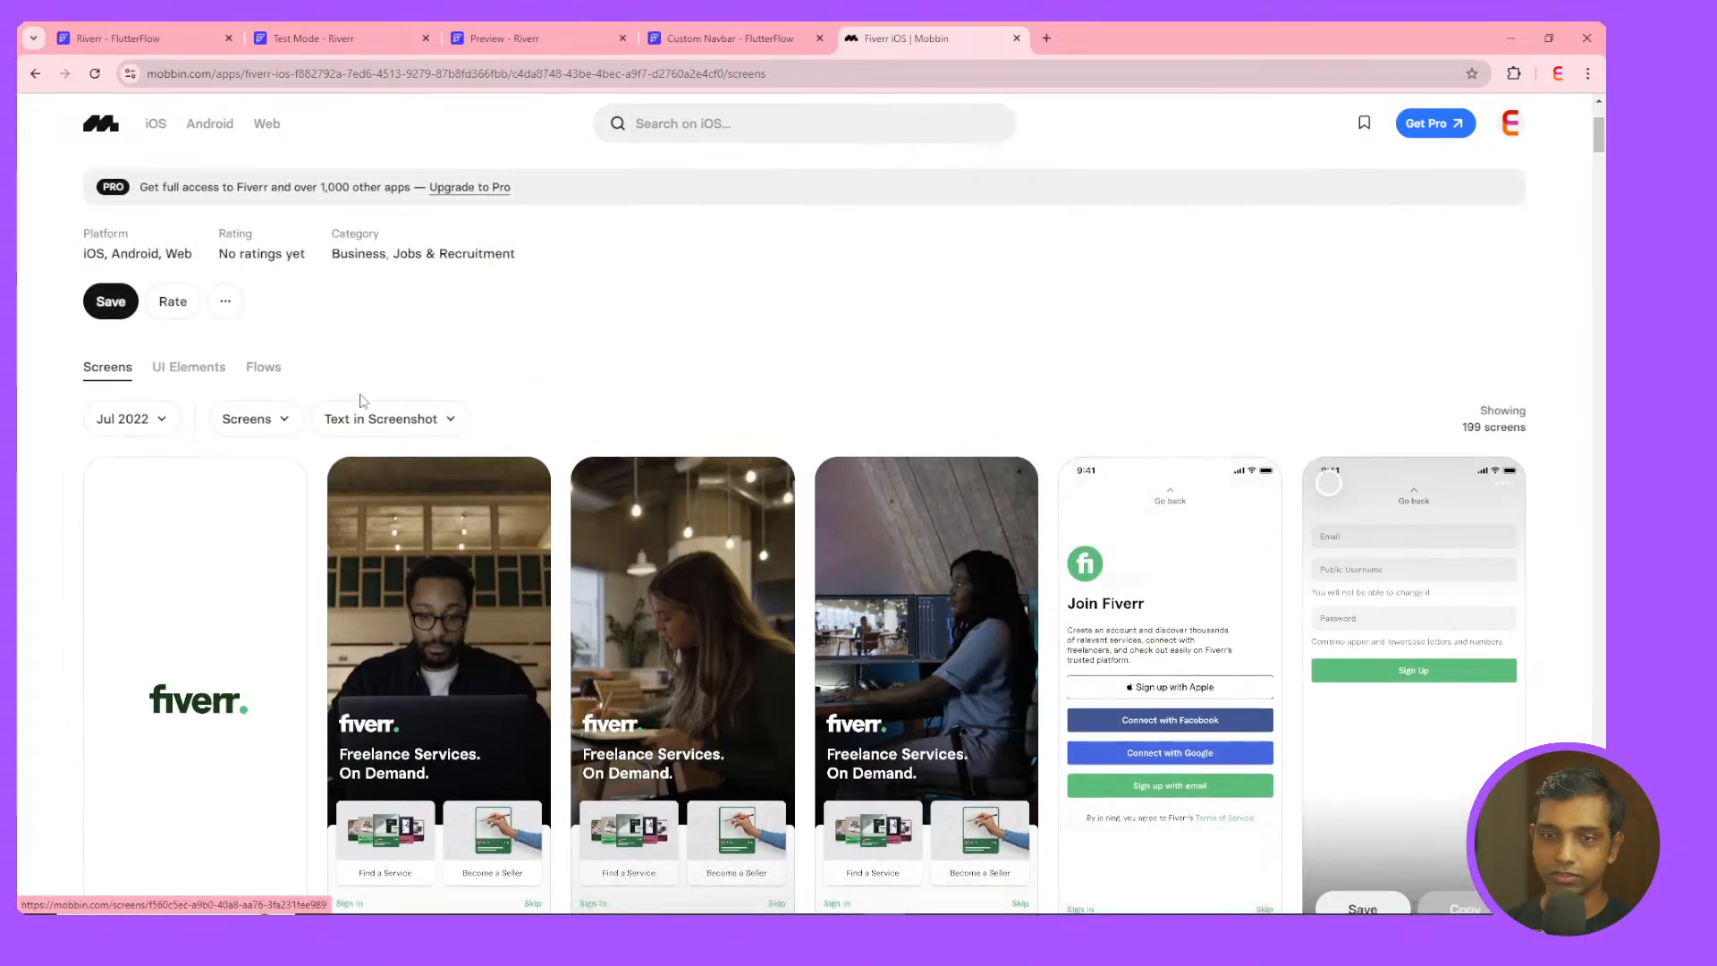
- Try to filter the Fiverr screens by a screen category and dismiss the upgrade offer
click(267, 423)
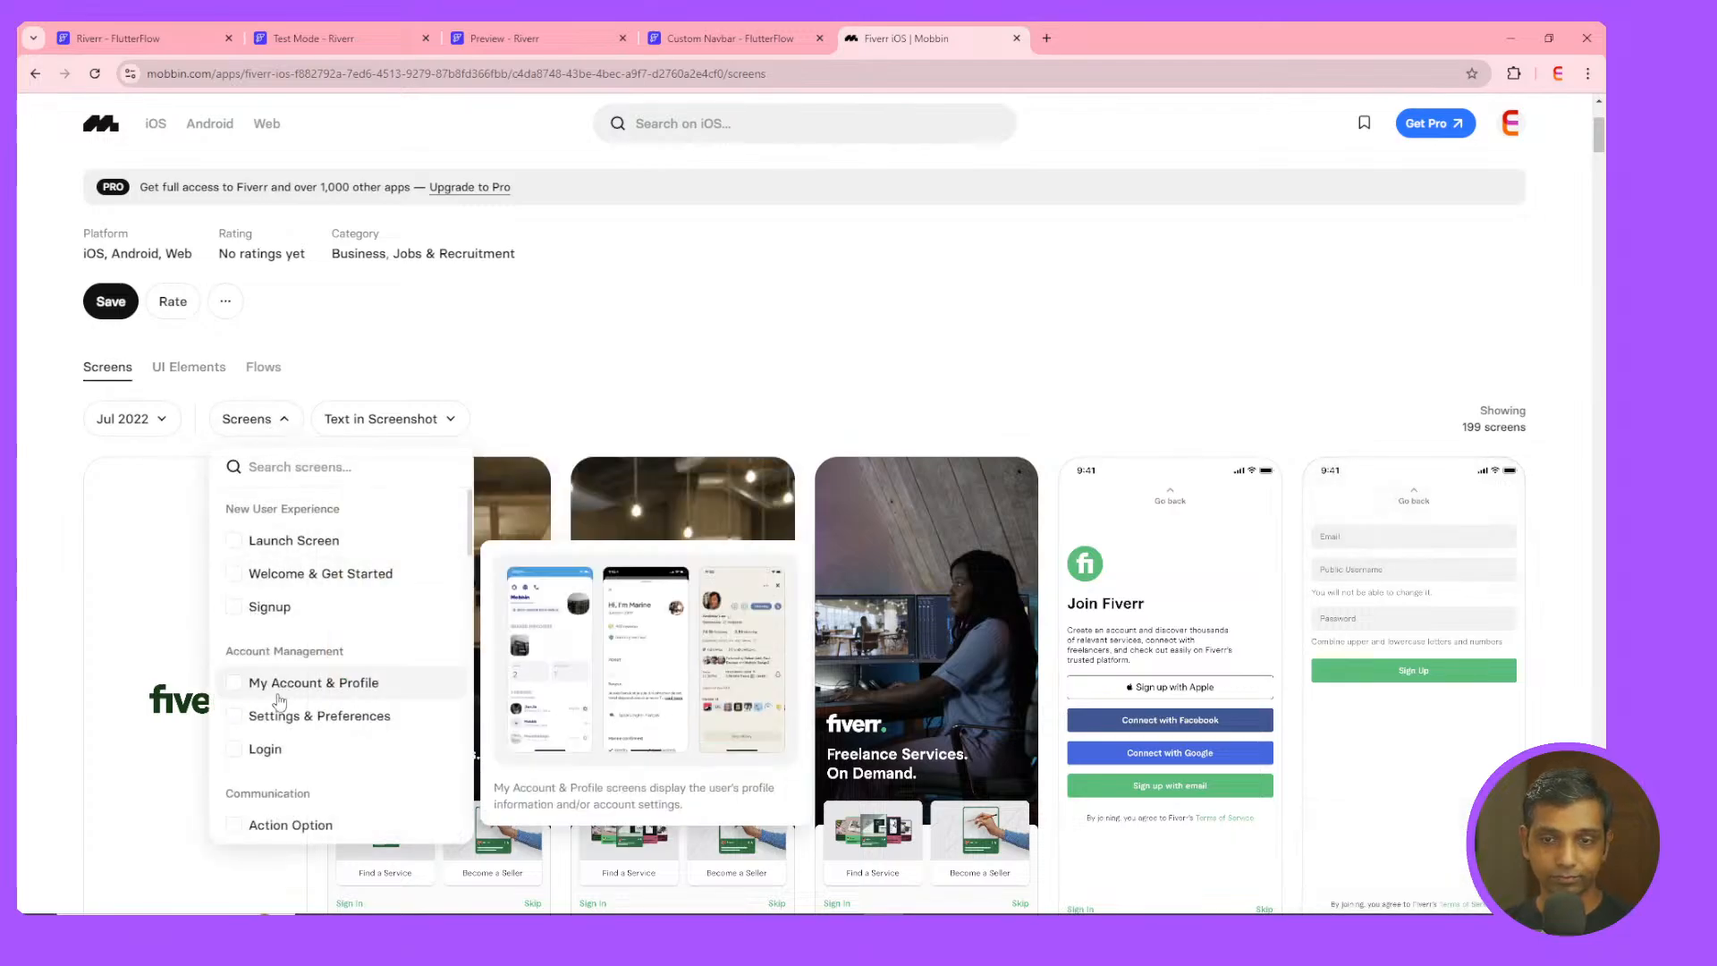
scroll(268, 680, down, 2)
click(256, 586)
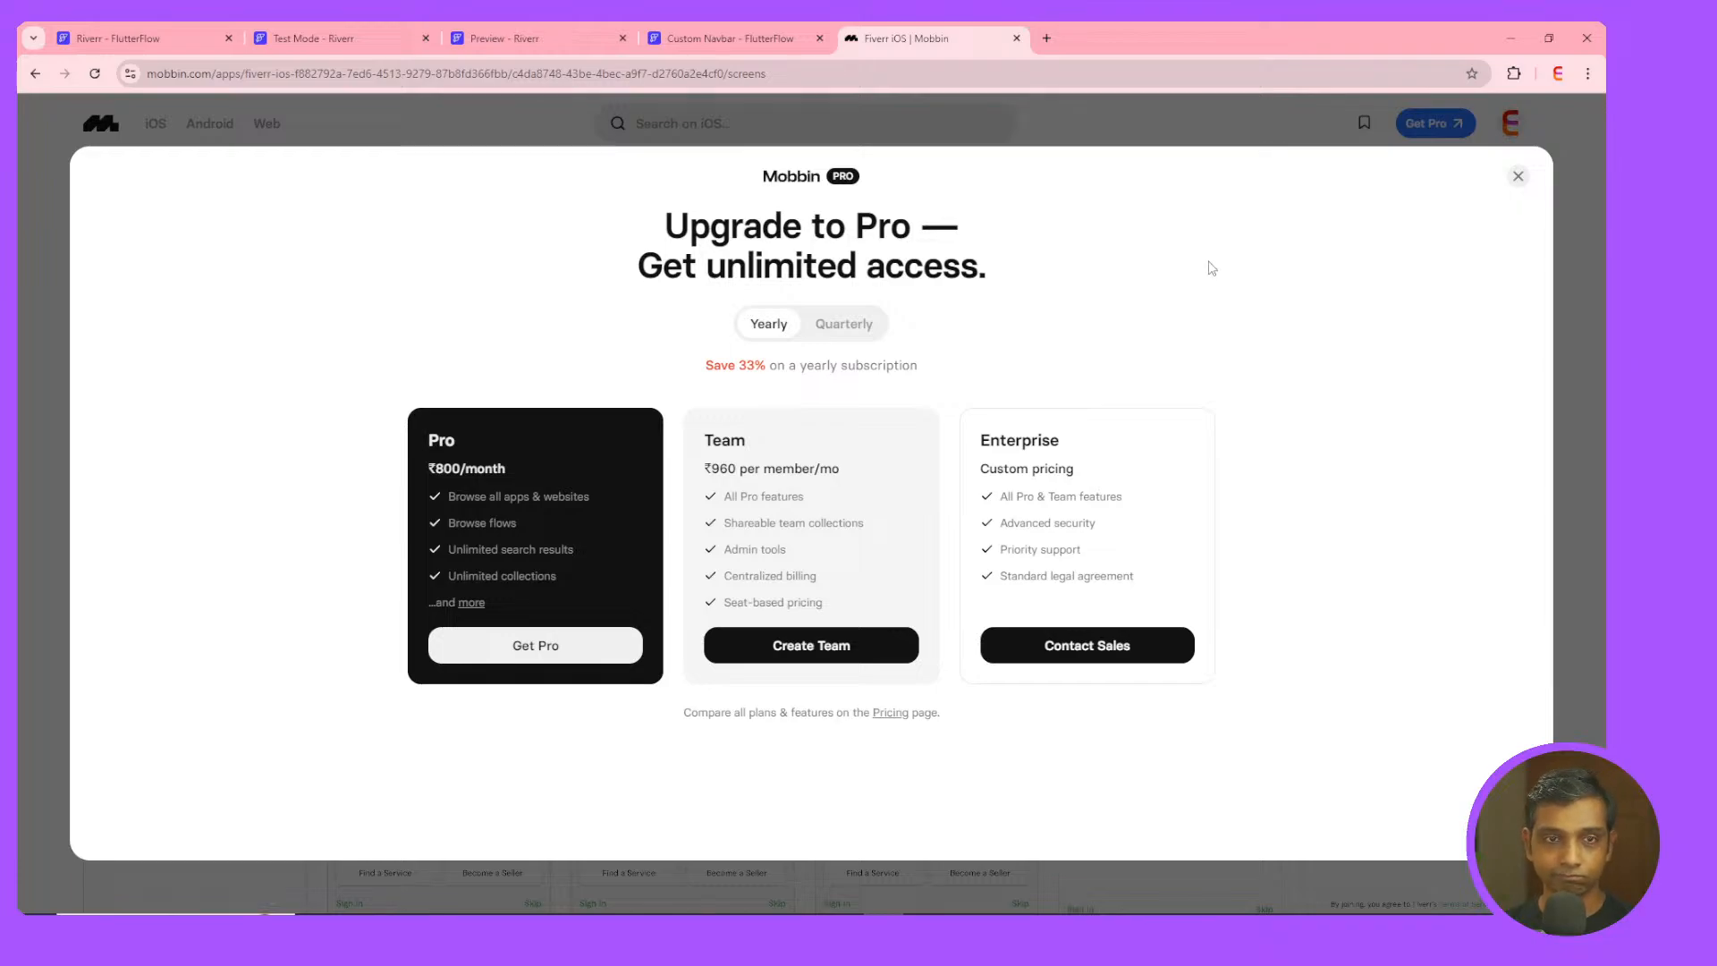
click(1520, 175)
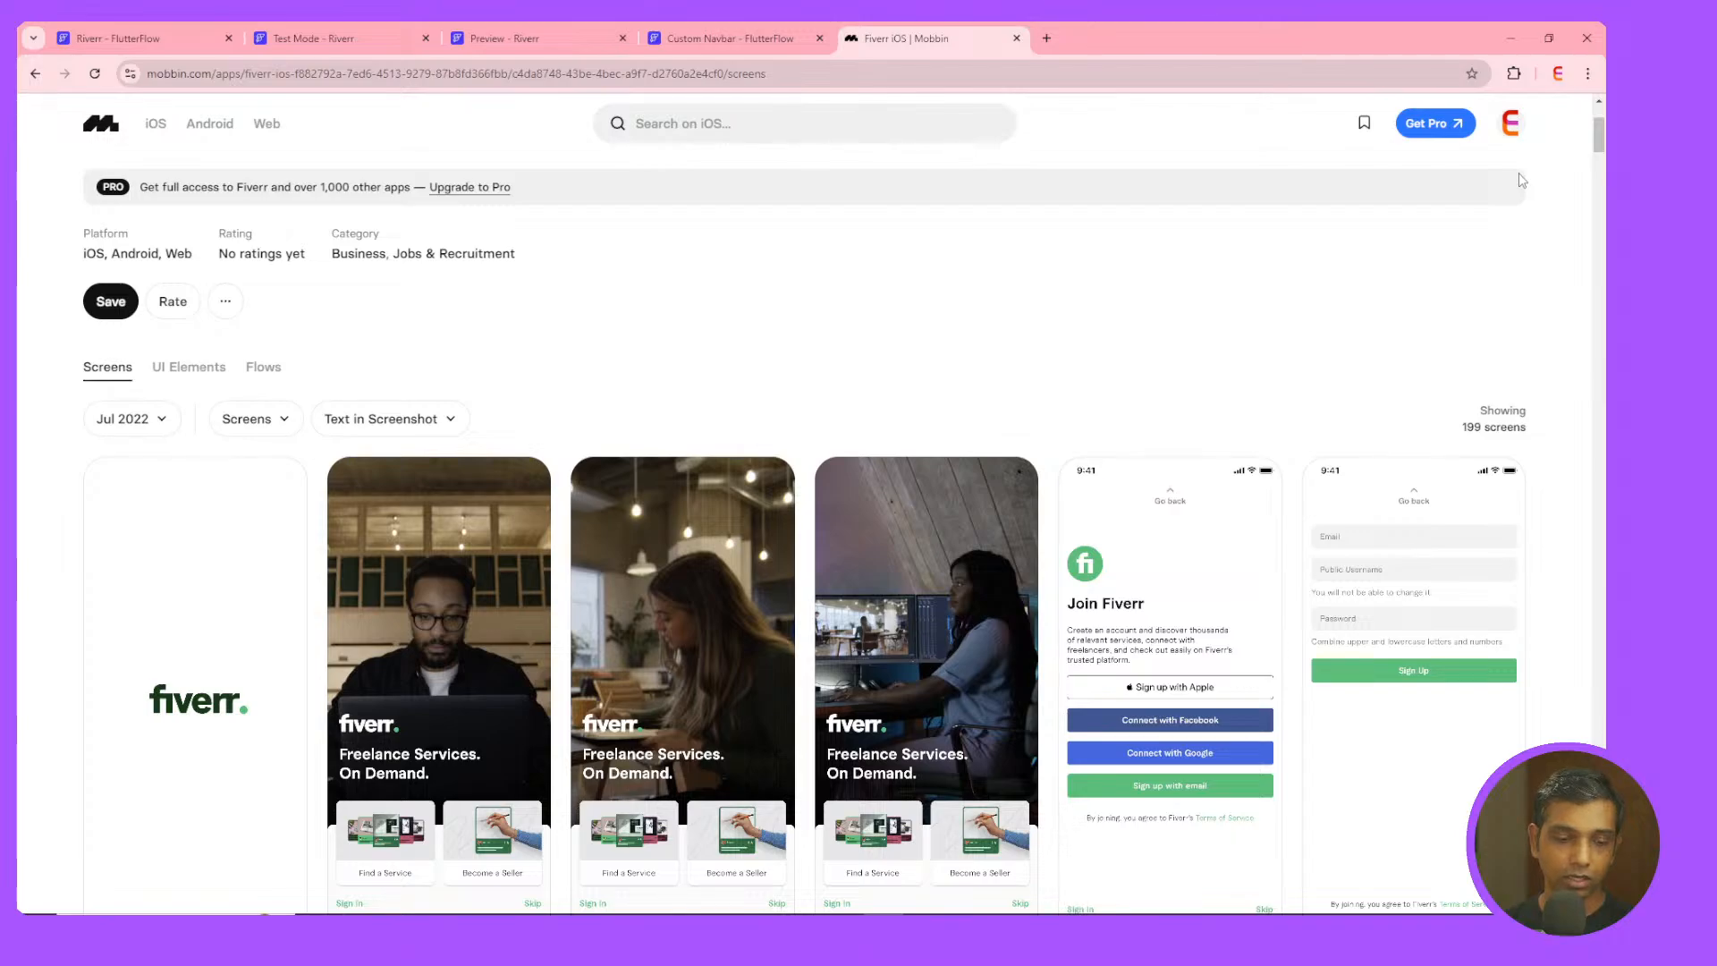
- Close the Mobbin page and return to the Riverr project in FlutterFlow
click(355, 37)
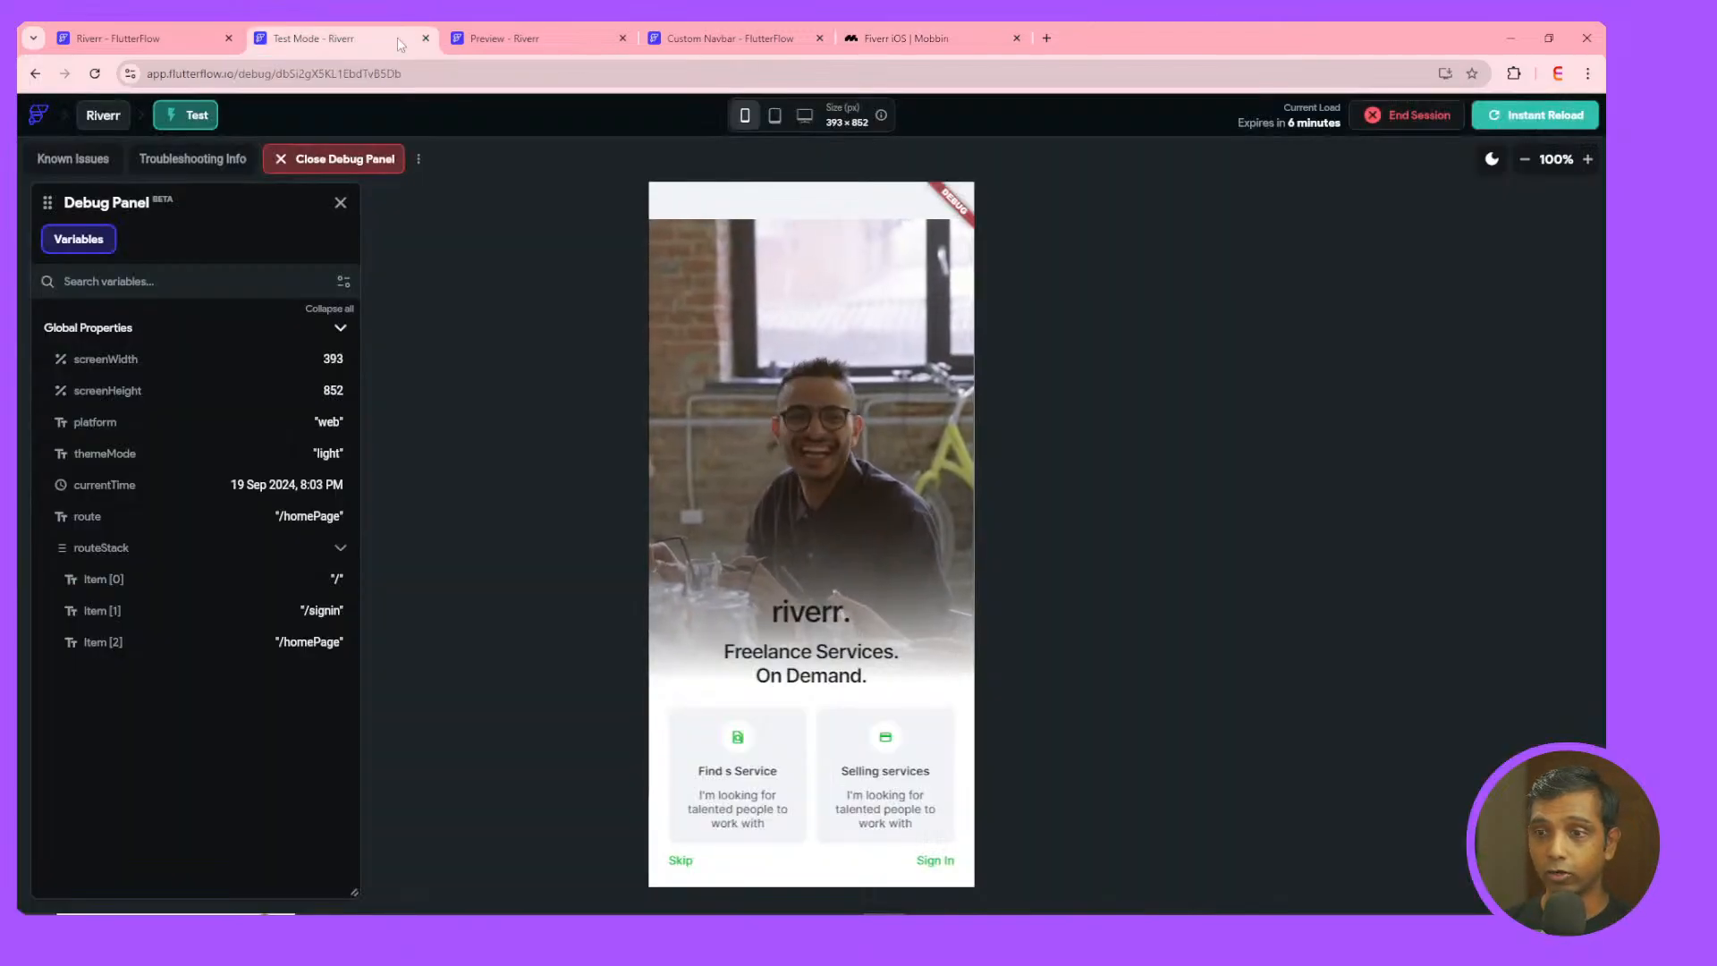
click(1017, 38)
click(128, 28)
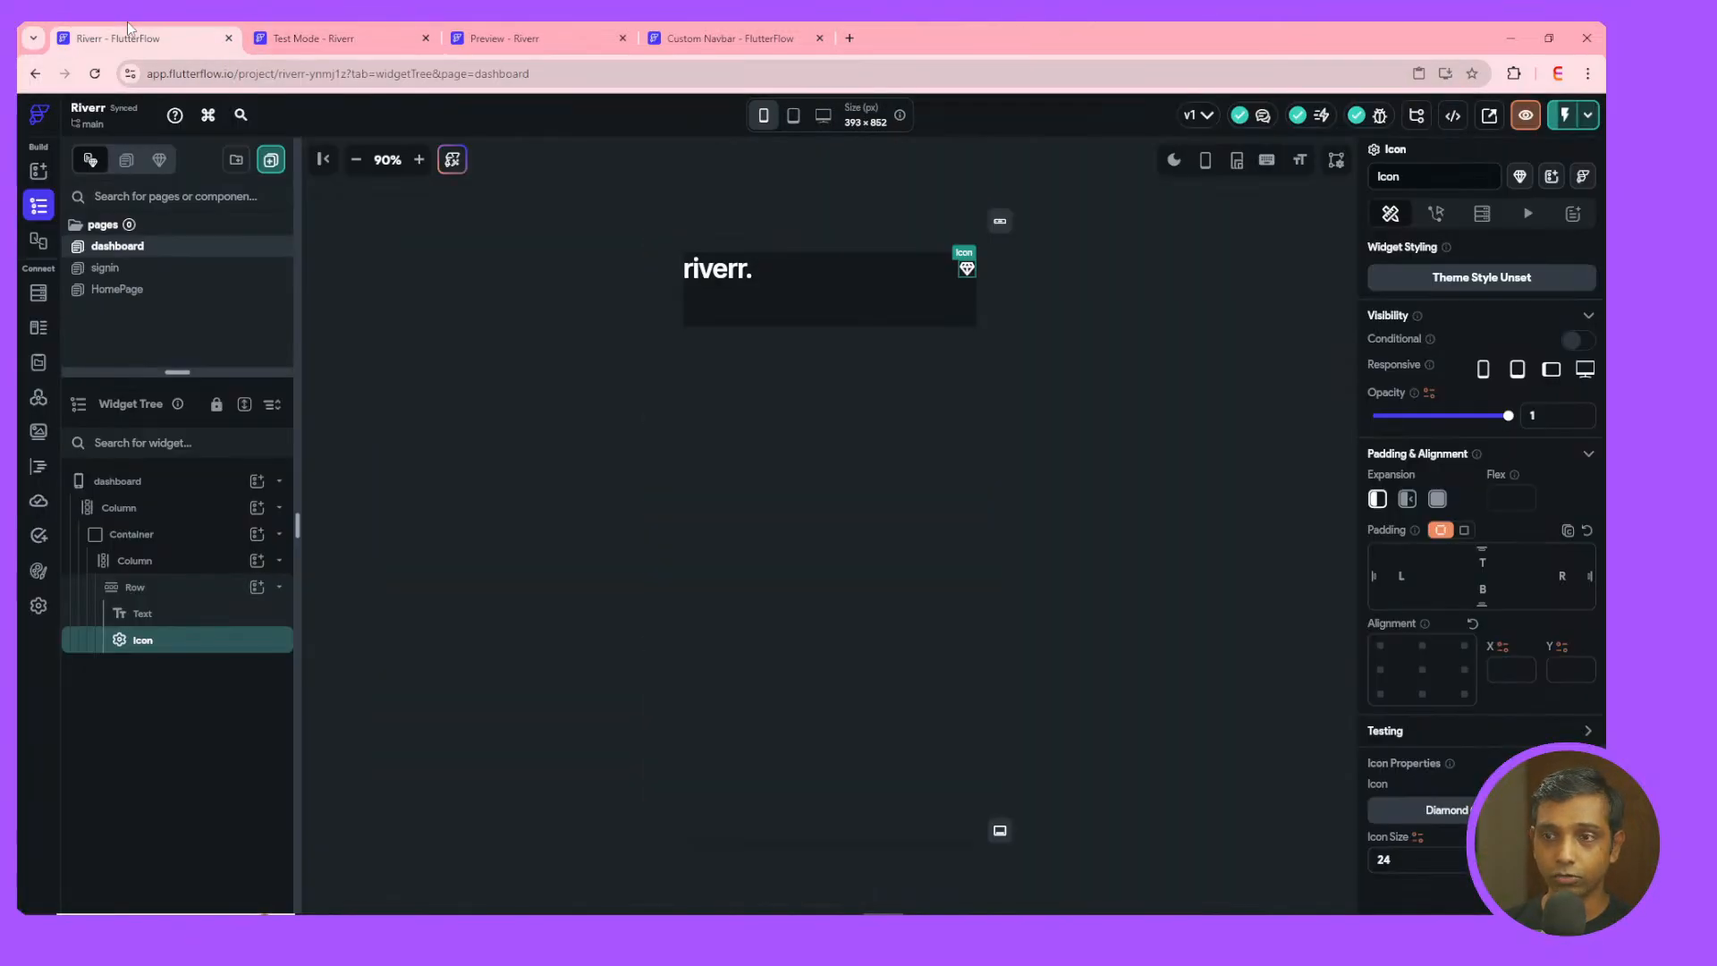
- Set the header Row's left and right padding to 12
click(800, 270)
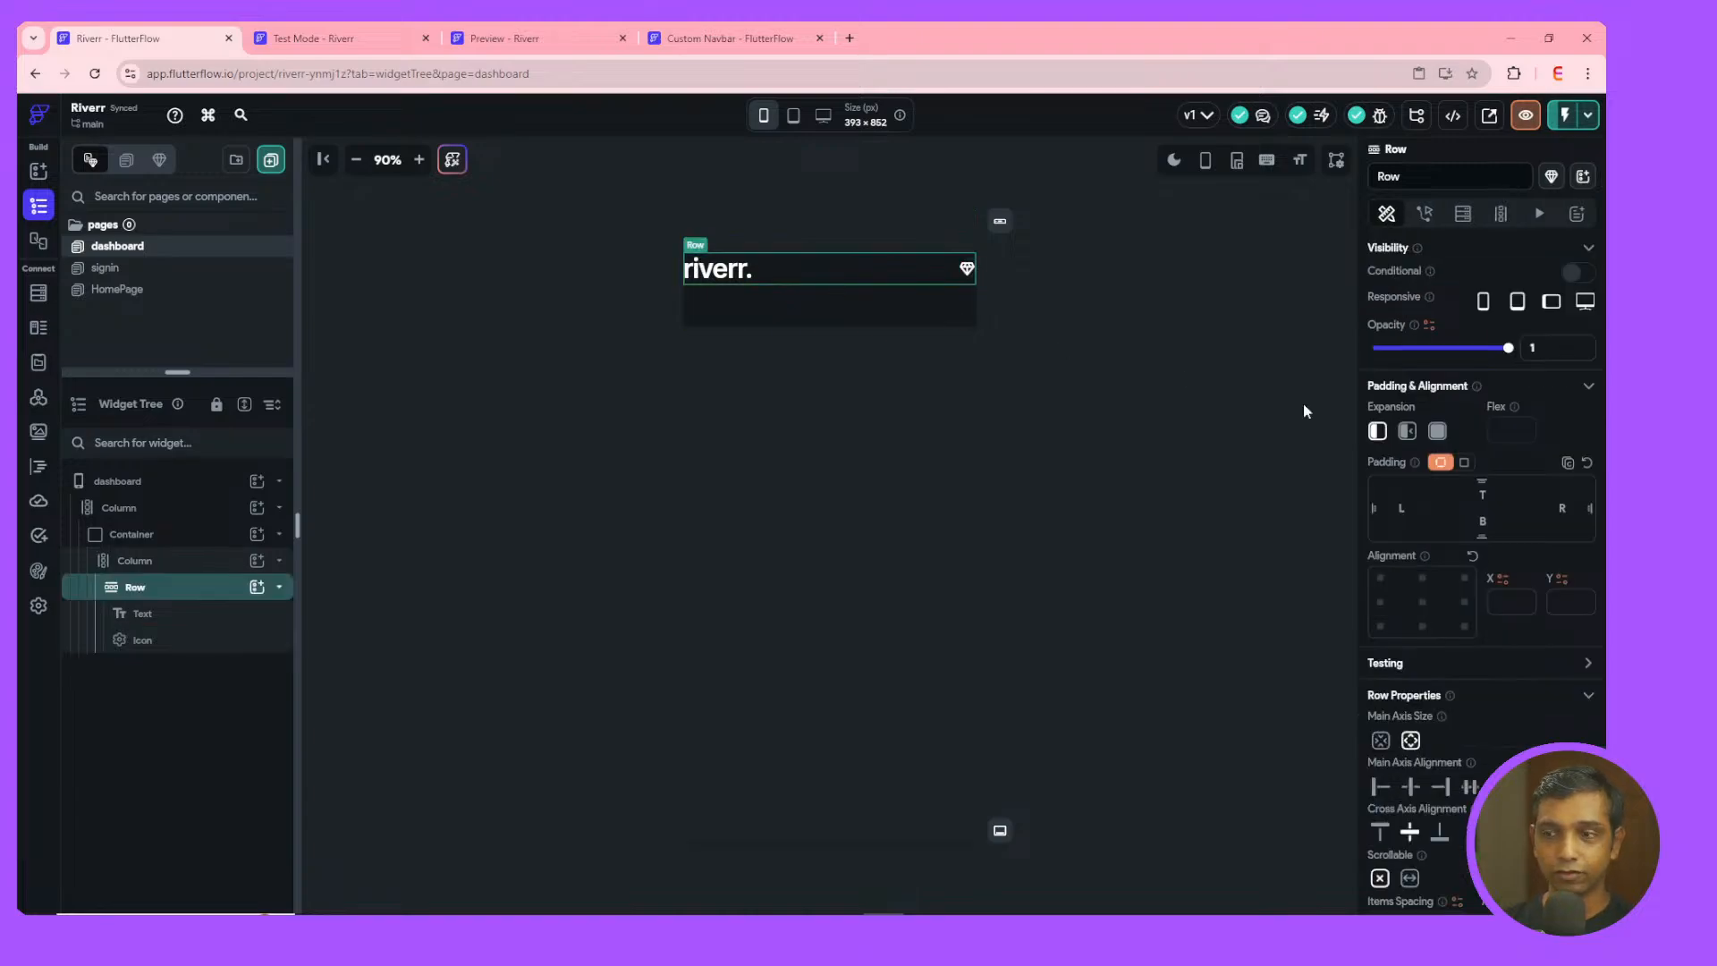
click(1409, 509)
text(12)
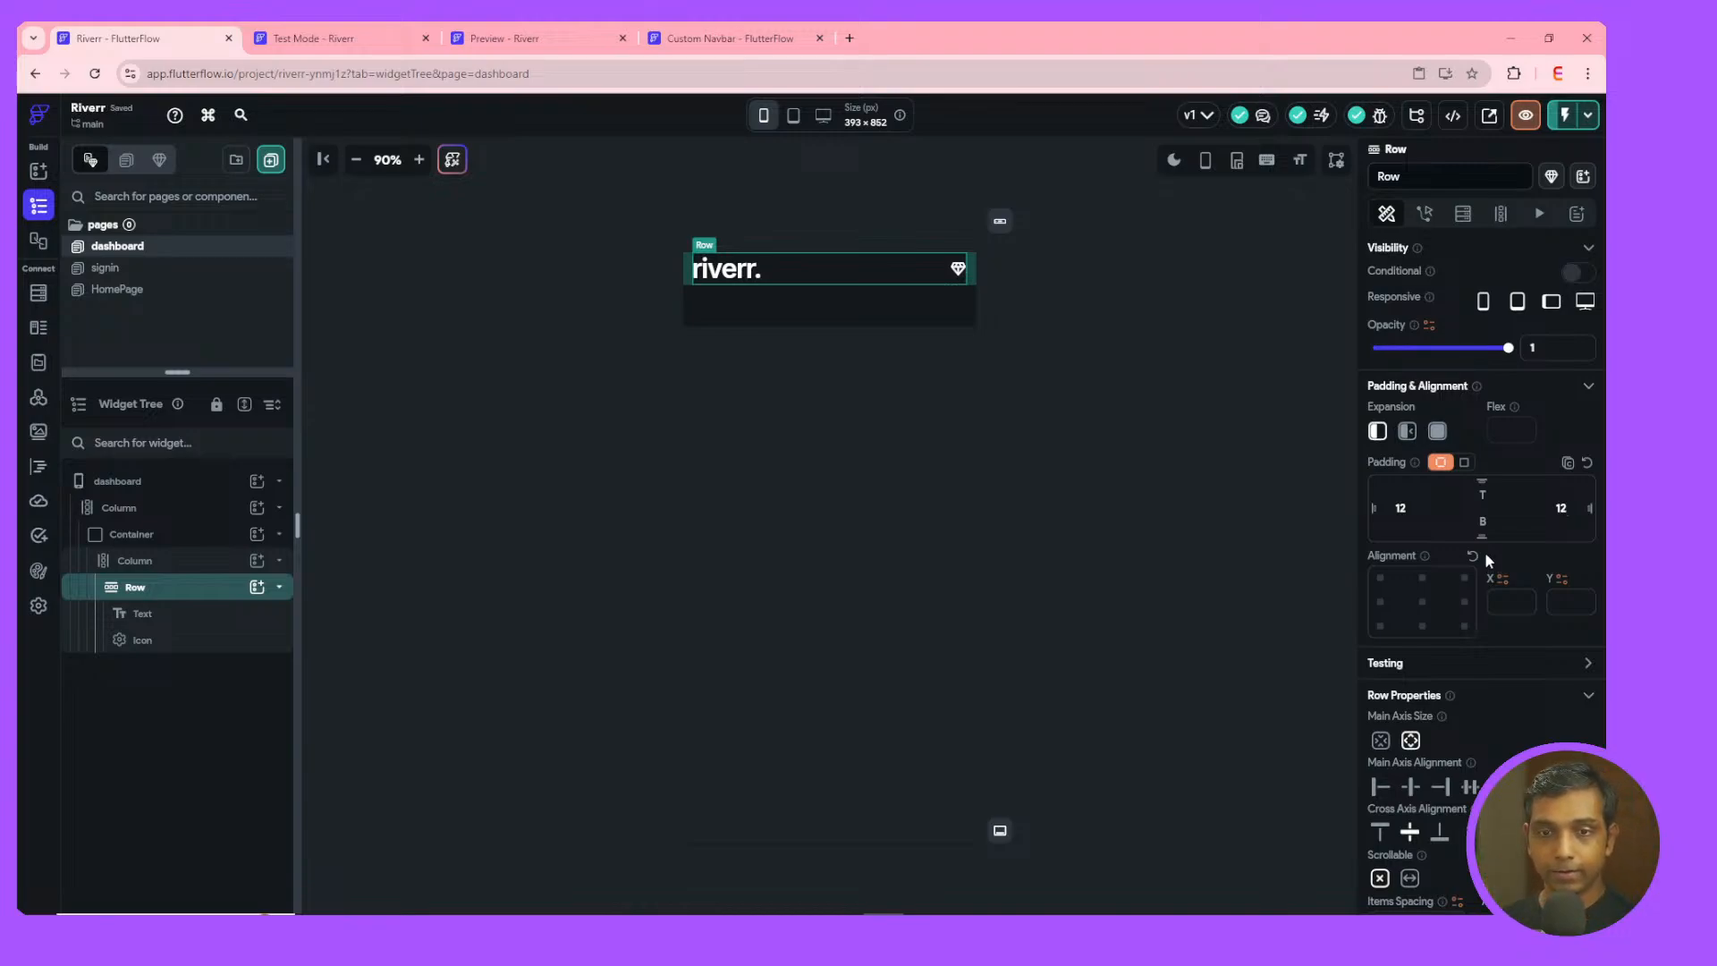
- Add a Container to the header Row and place it before the "riverr." text
click(724, 273)
click(257, 588)
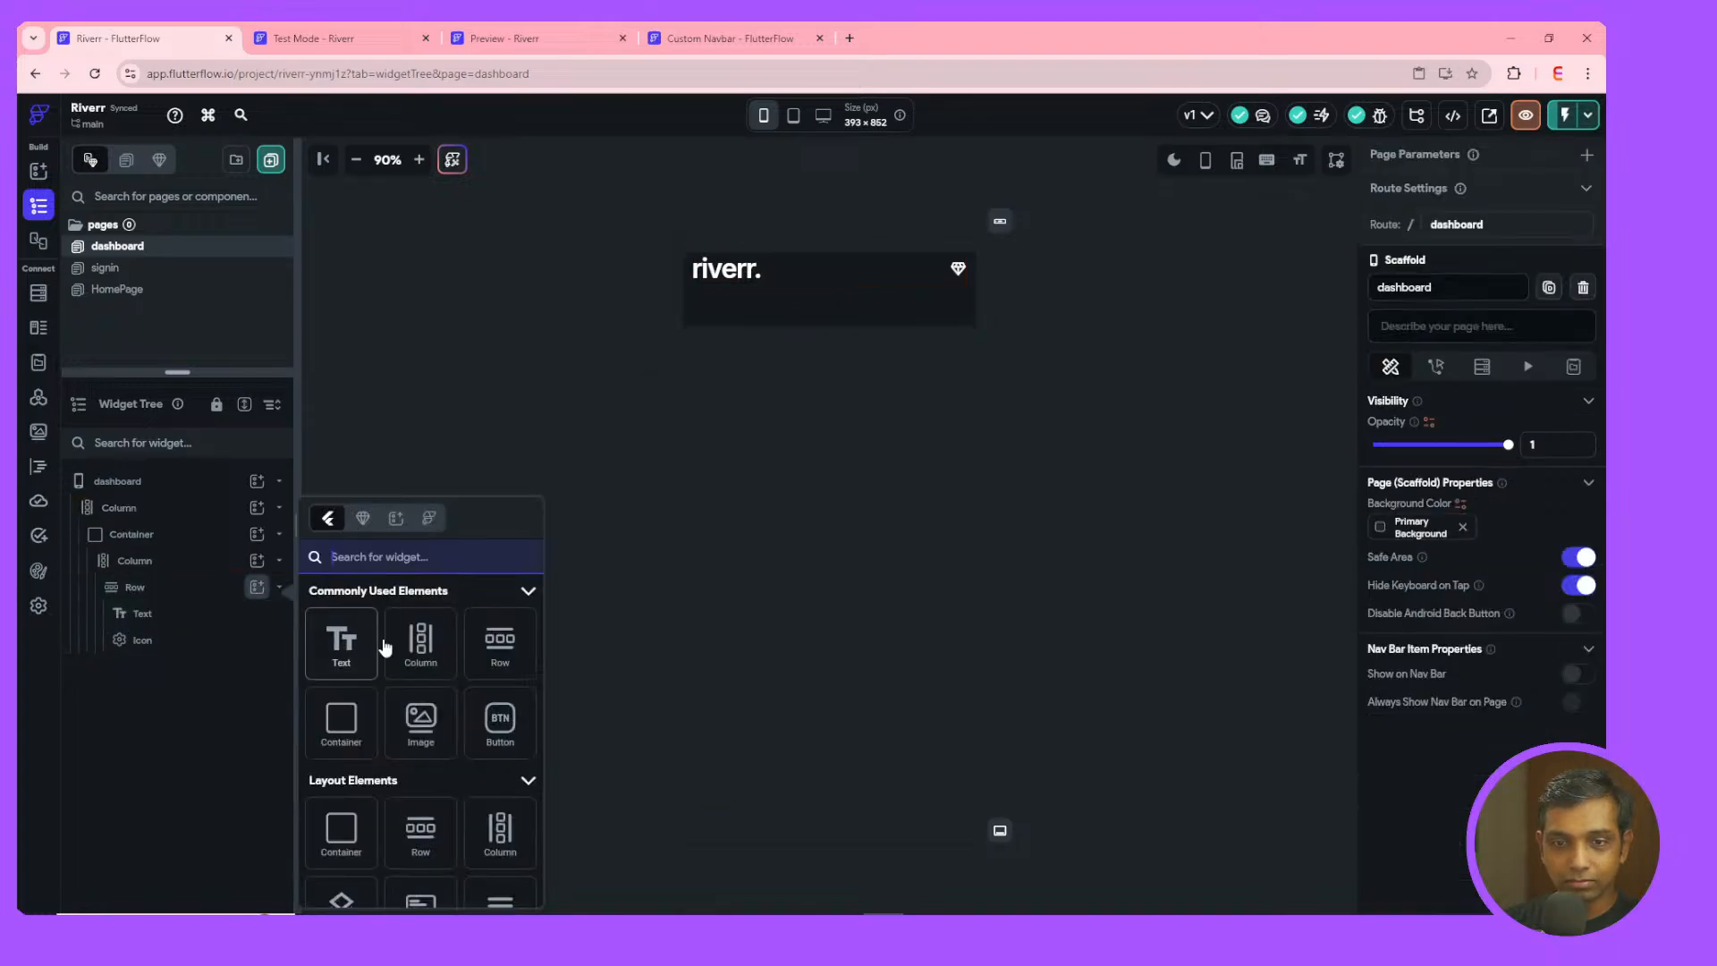
click(339, 720)
drag(212, 662, 153, 631)
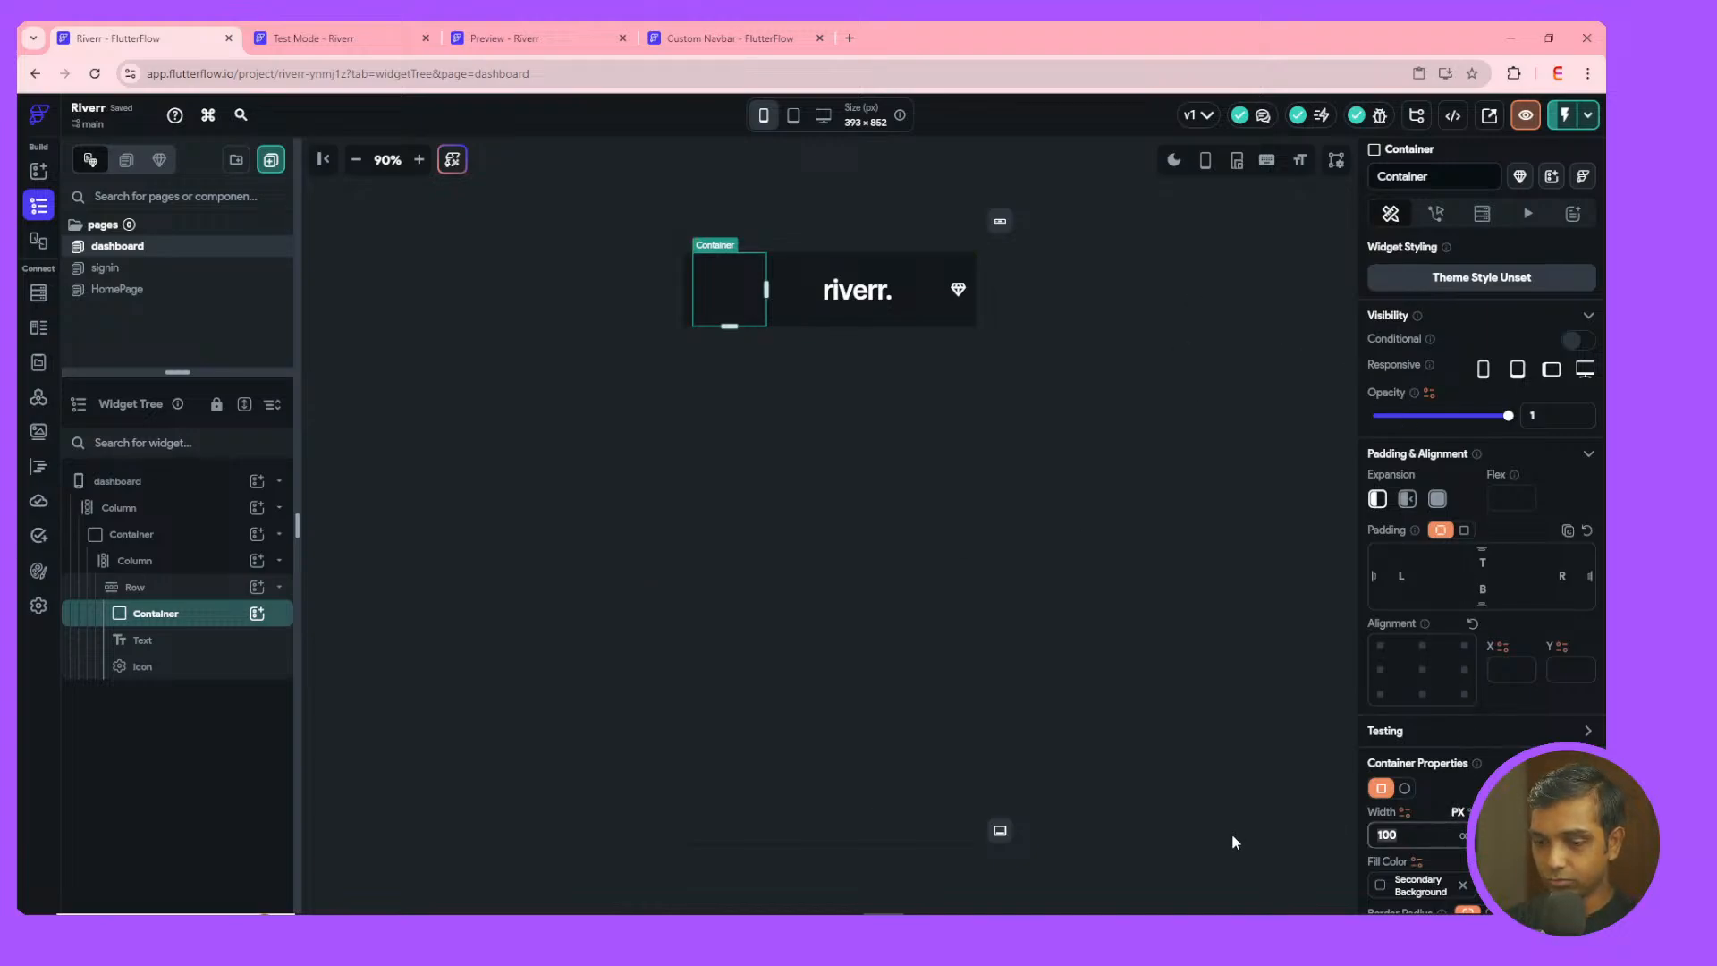
- Clear the new Container's fixed size and set its expansion to expanded
key(BackSpace)
key(BackSpace)
key(BackSpace)
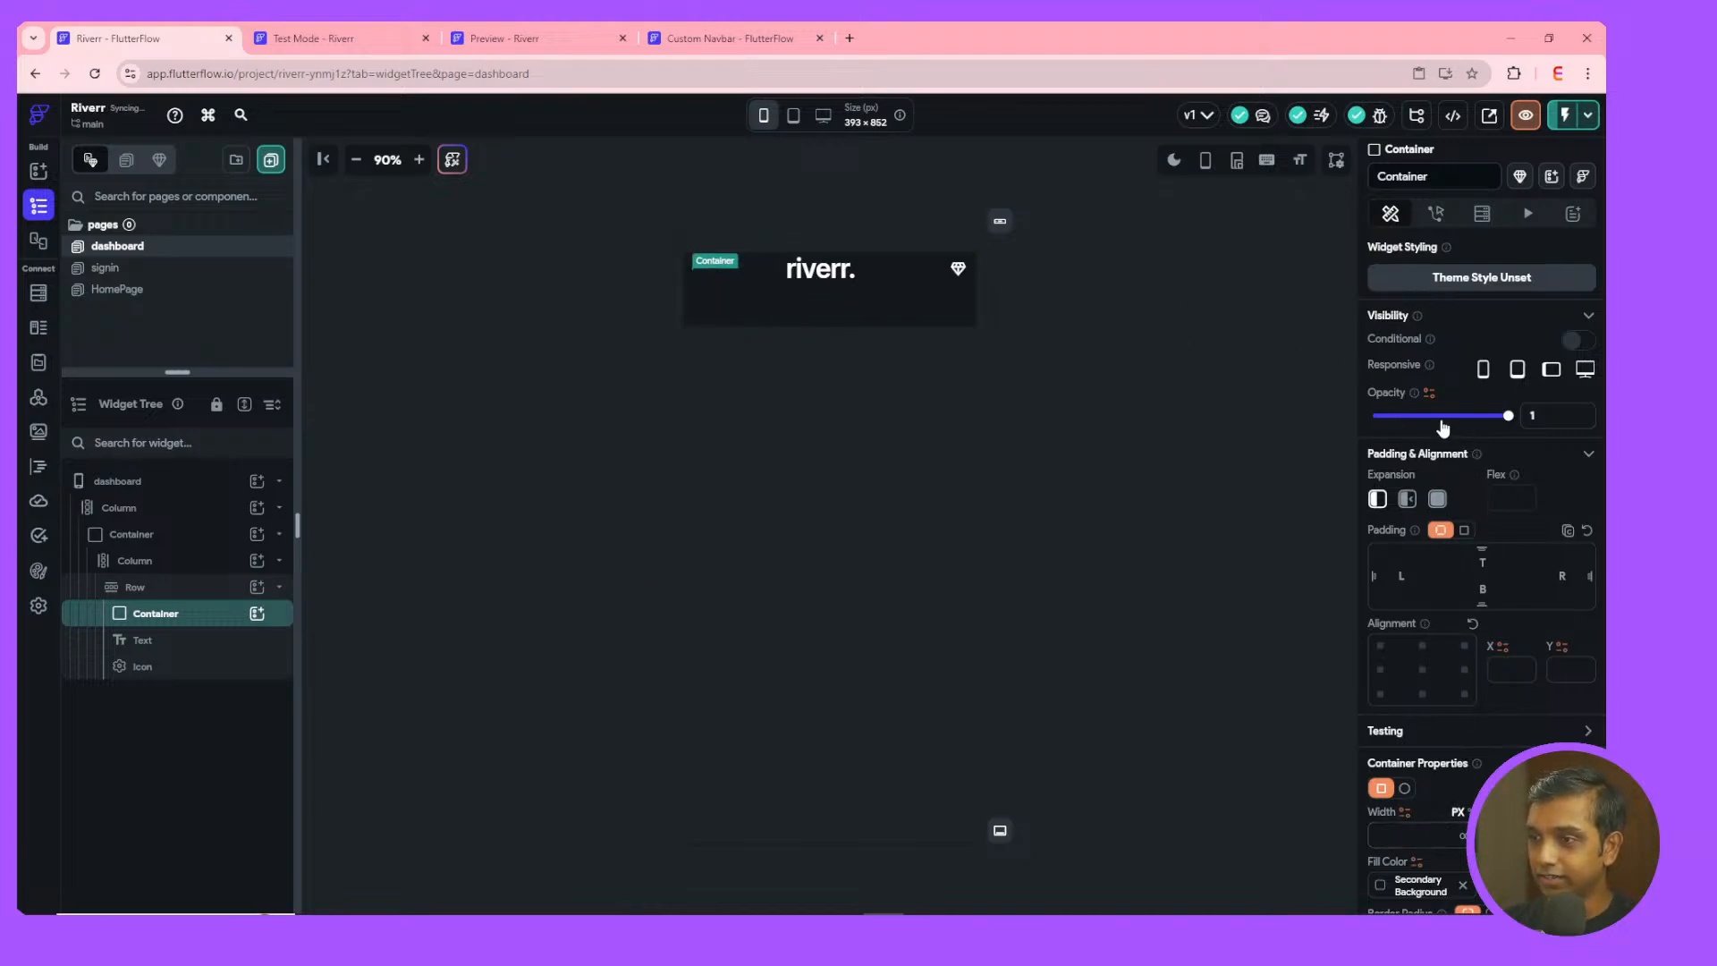
click(1408, 503)
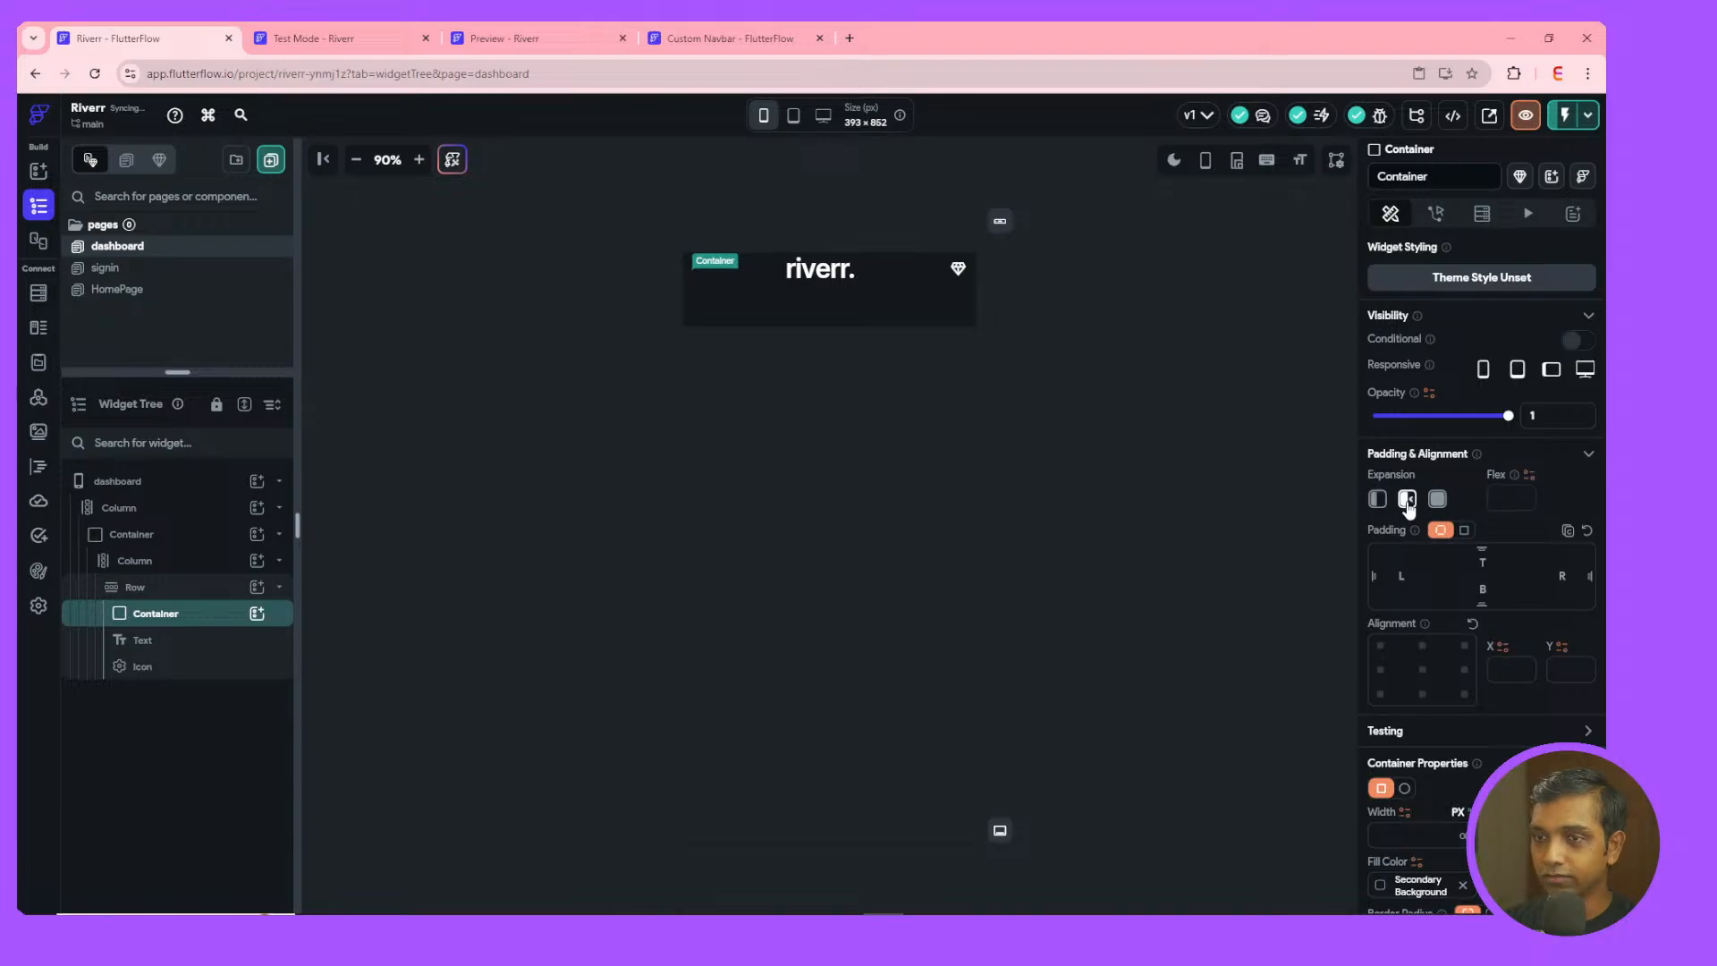
click(715, 271)
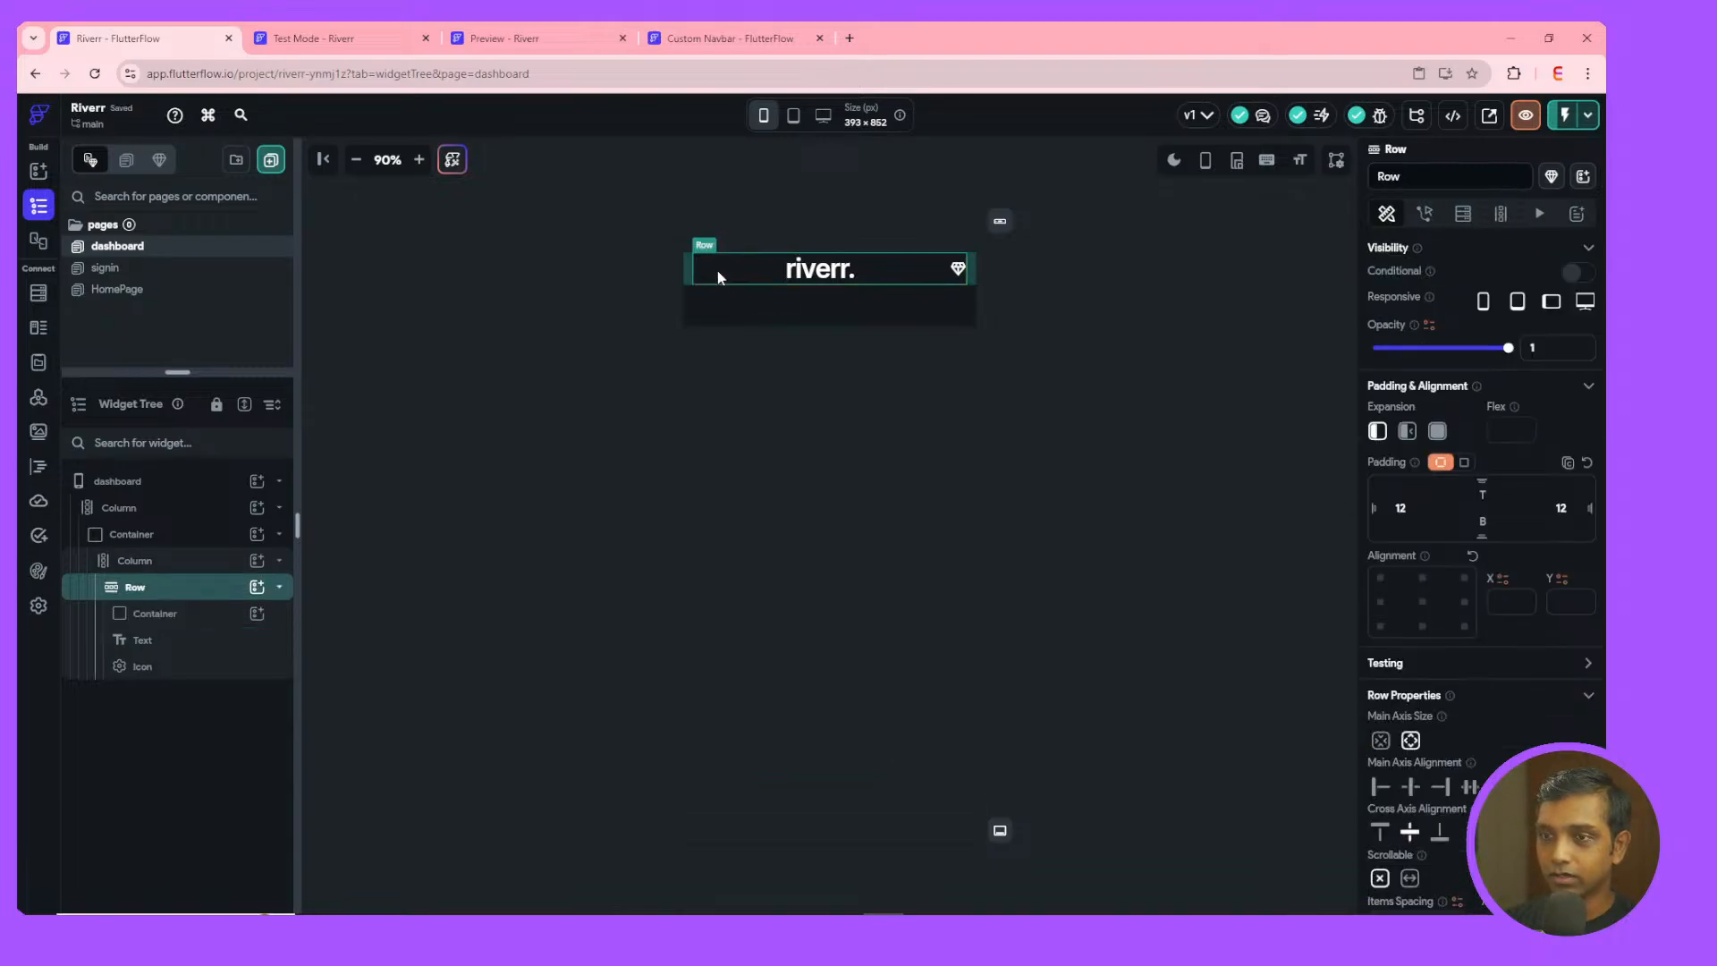
click(191, 612)
click(1440, 501)
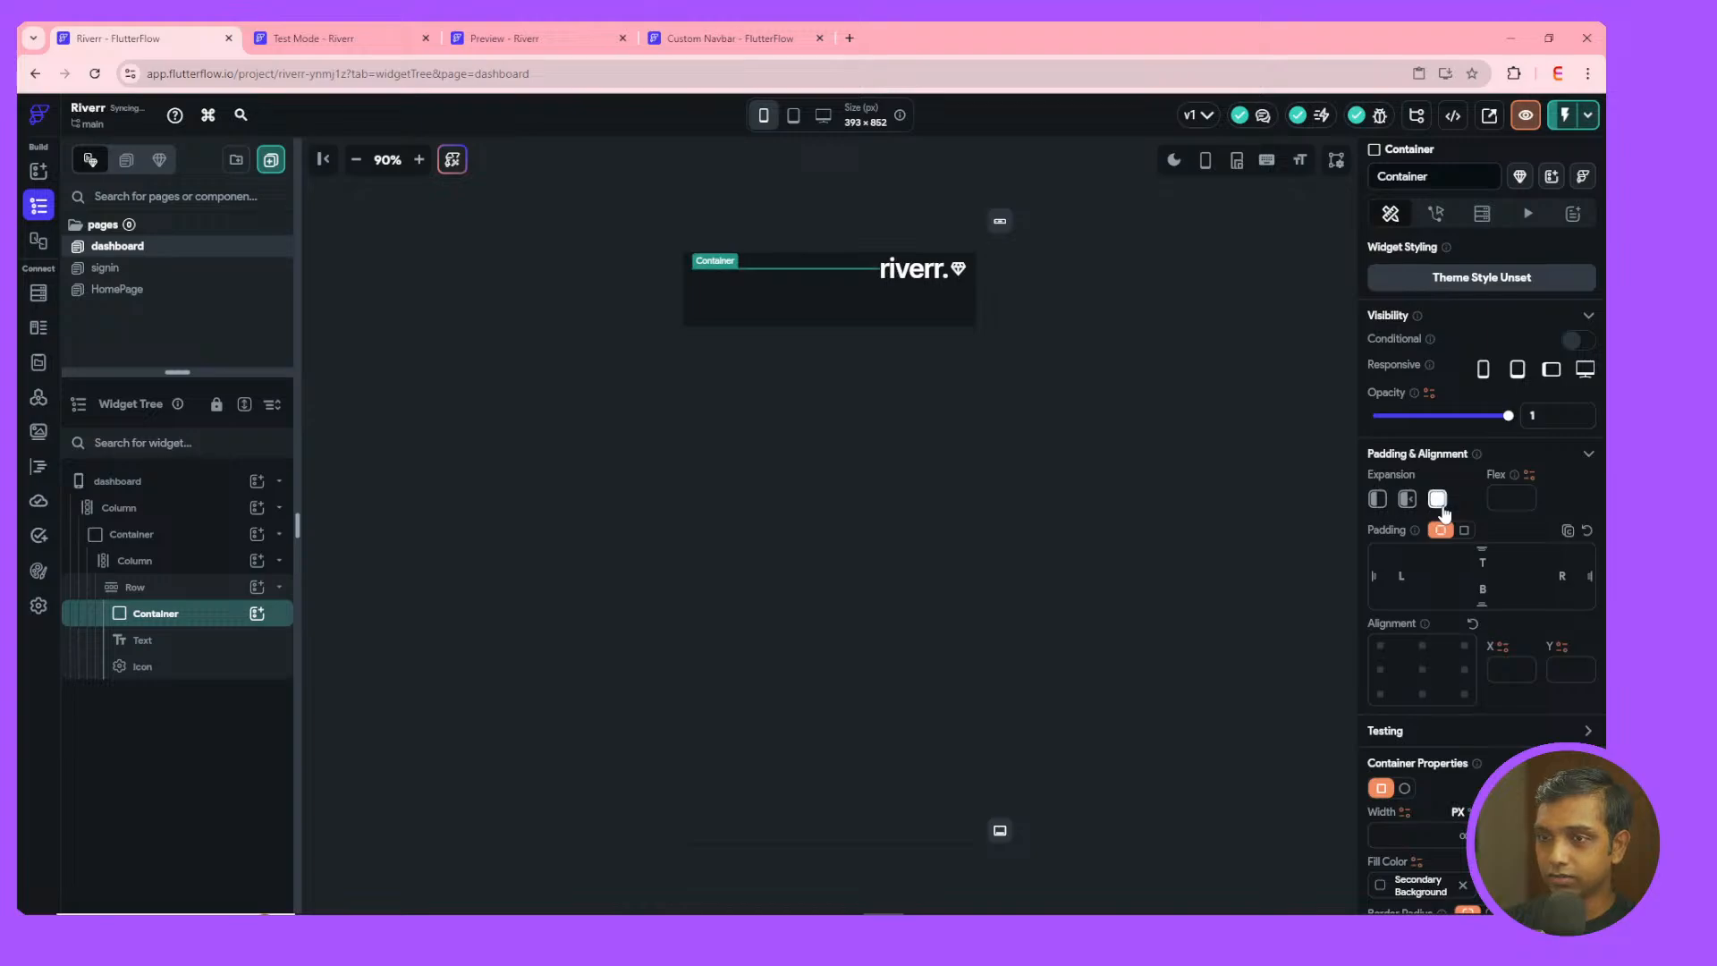
- Set the "riverr." text and the diamond icon to expanded, and align the icon to the center right
click(184, 640)
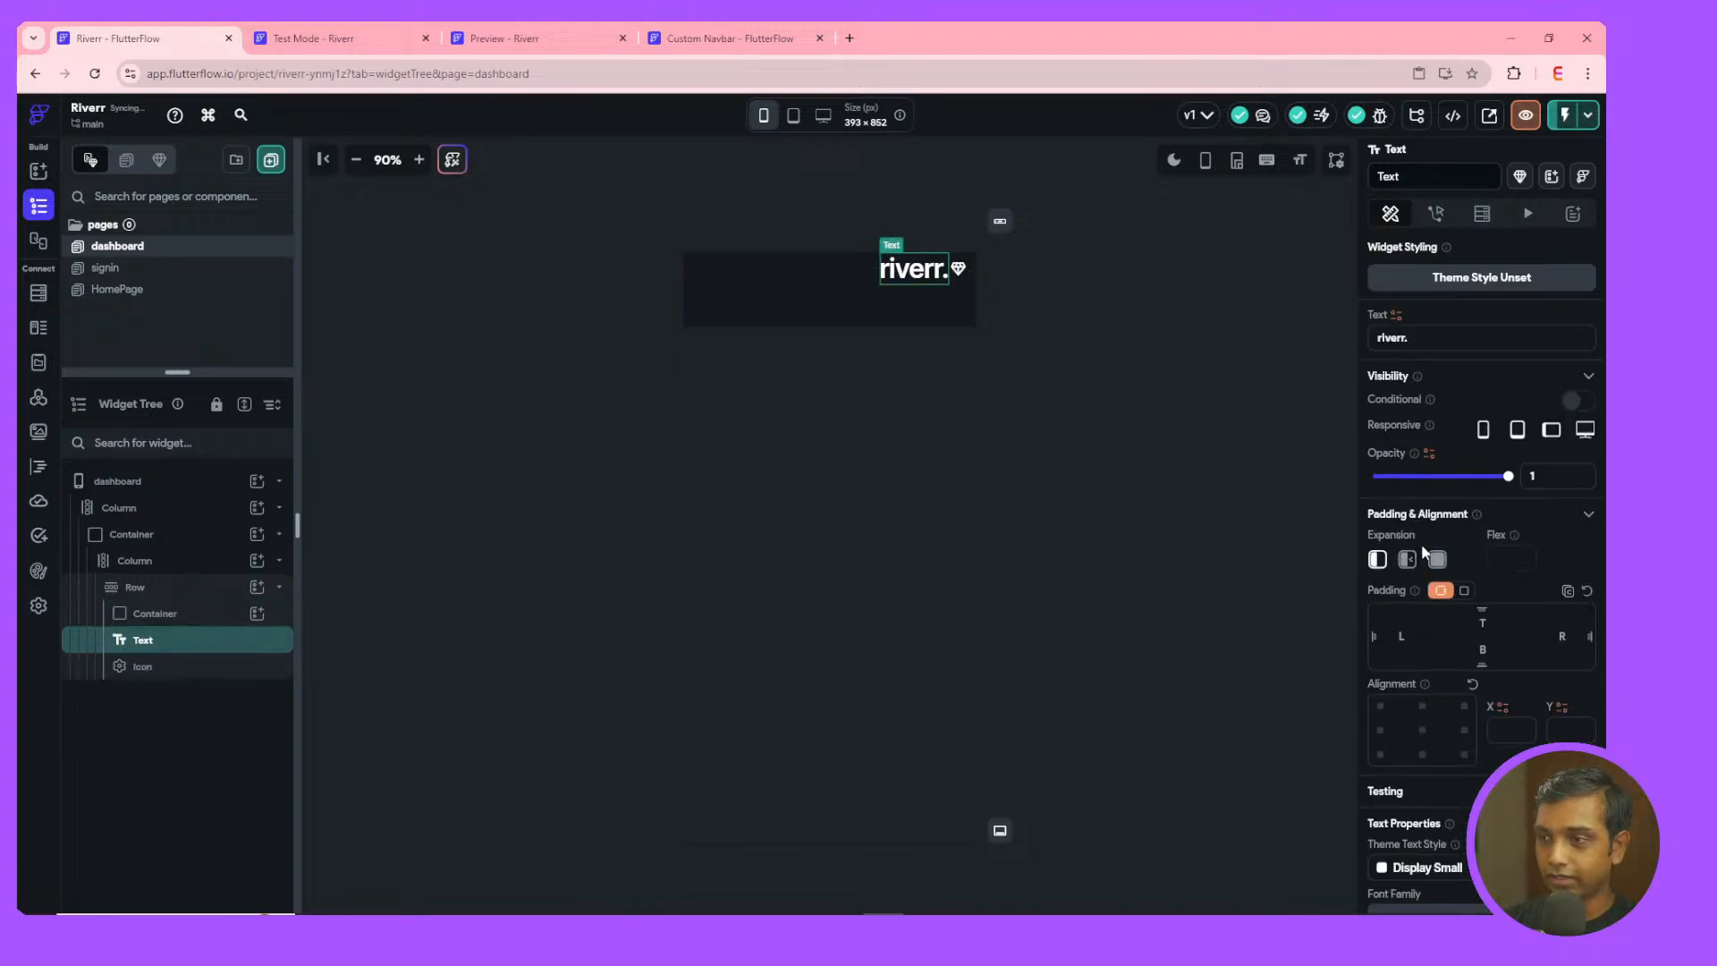
click(1439, 560)
click(959, 271)
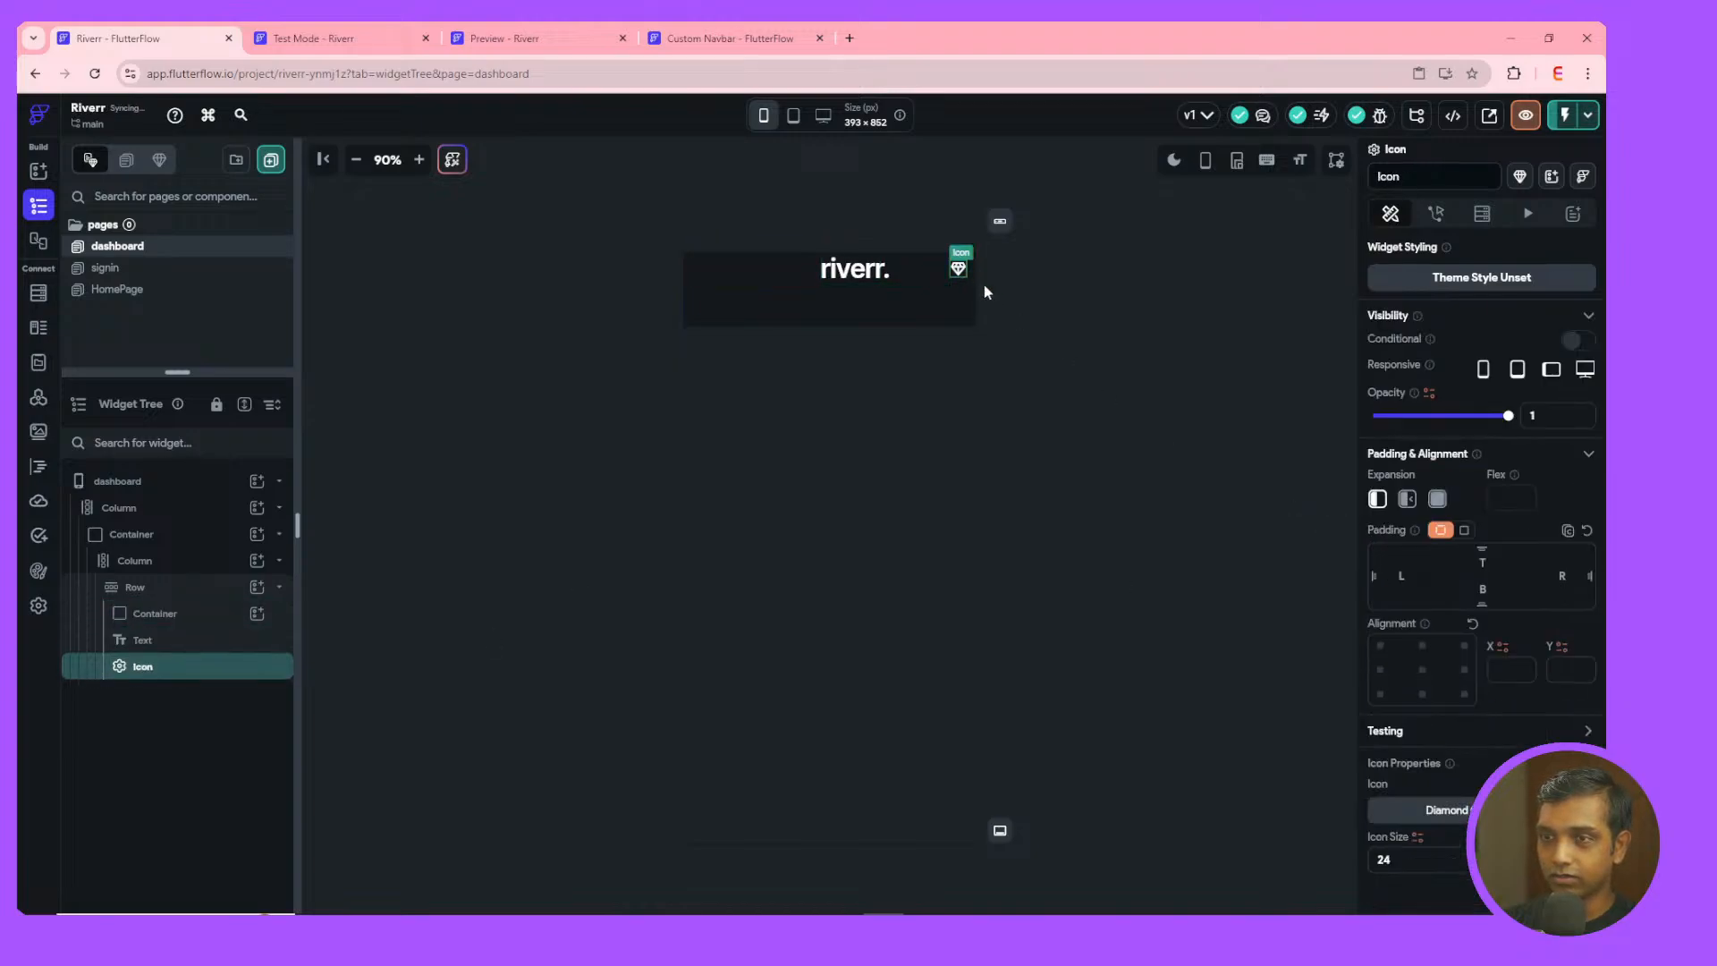
click(1440, 501)
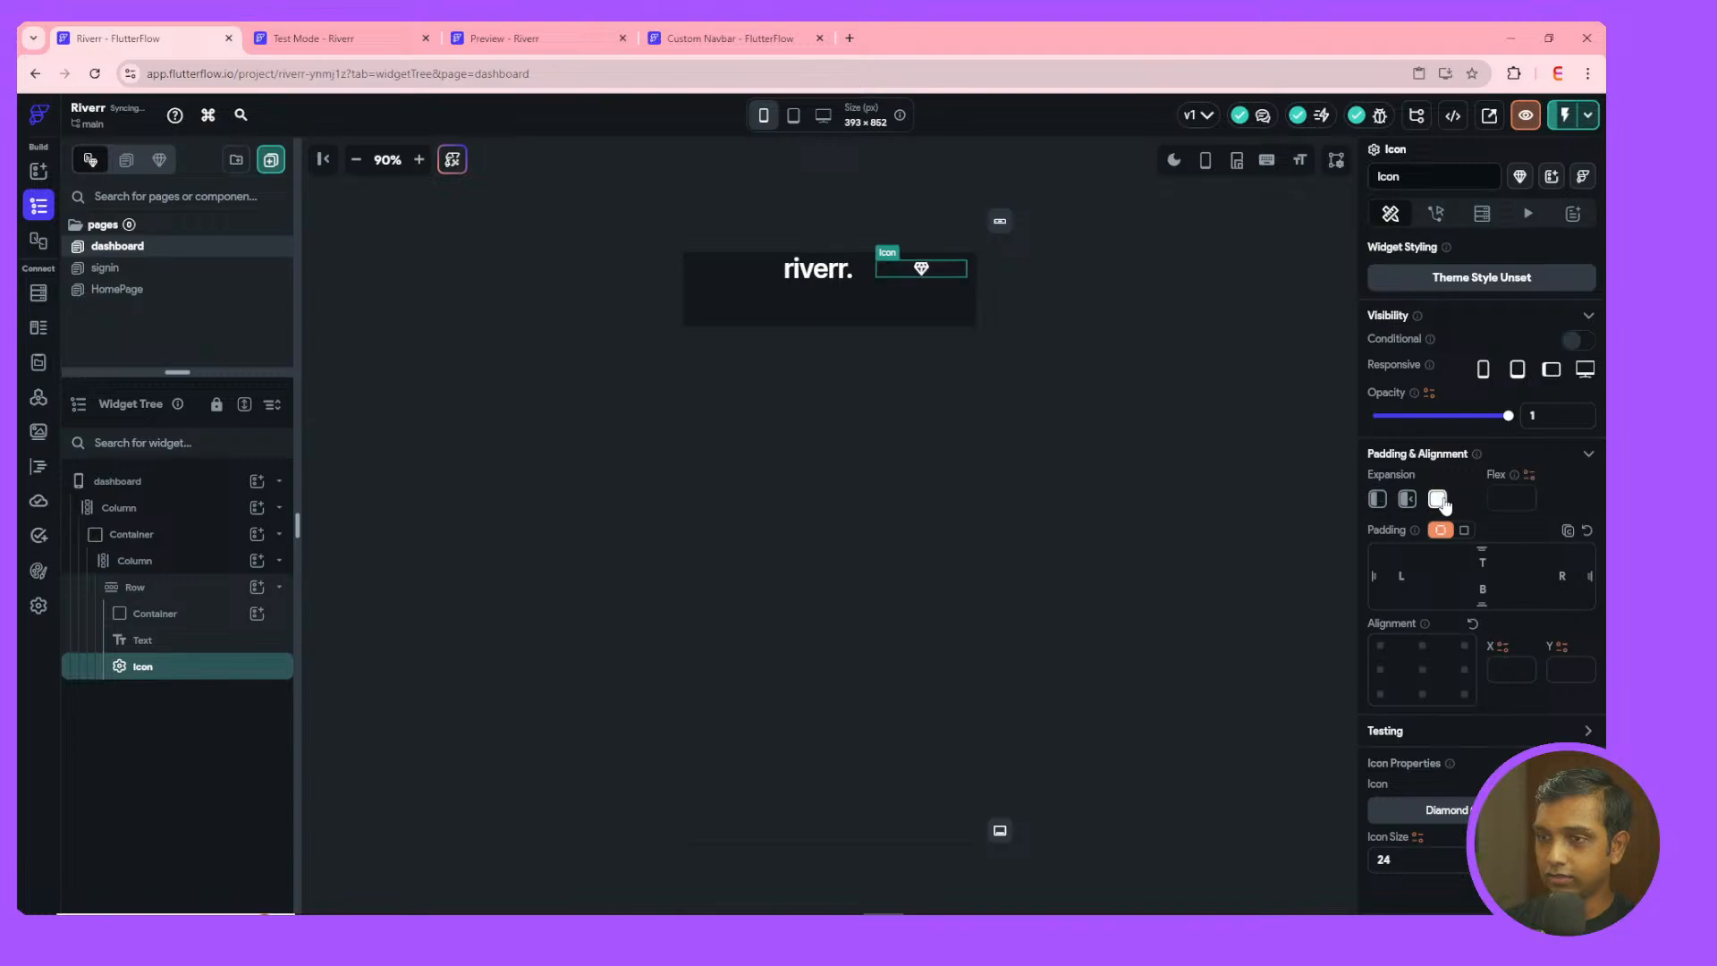
click(1464, 670)
click(890, 272)
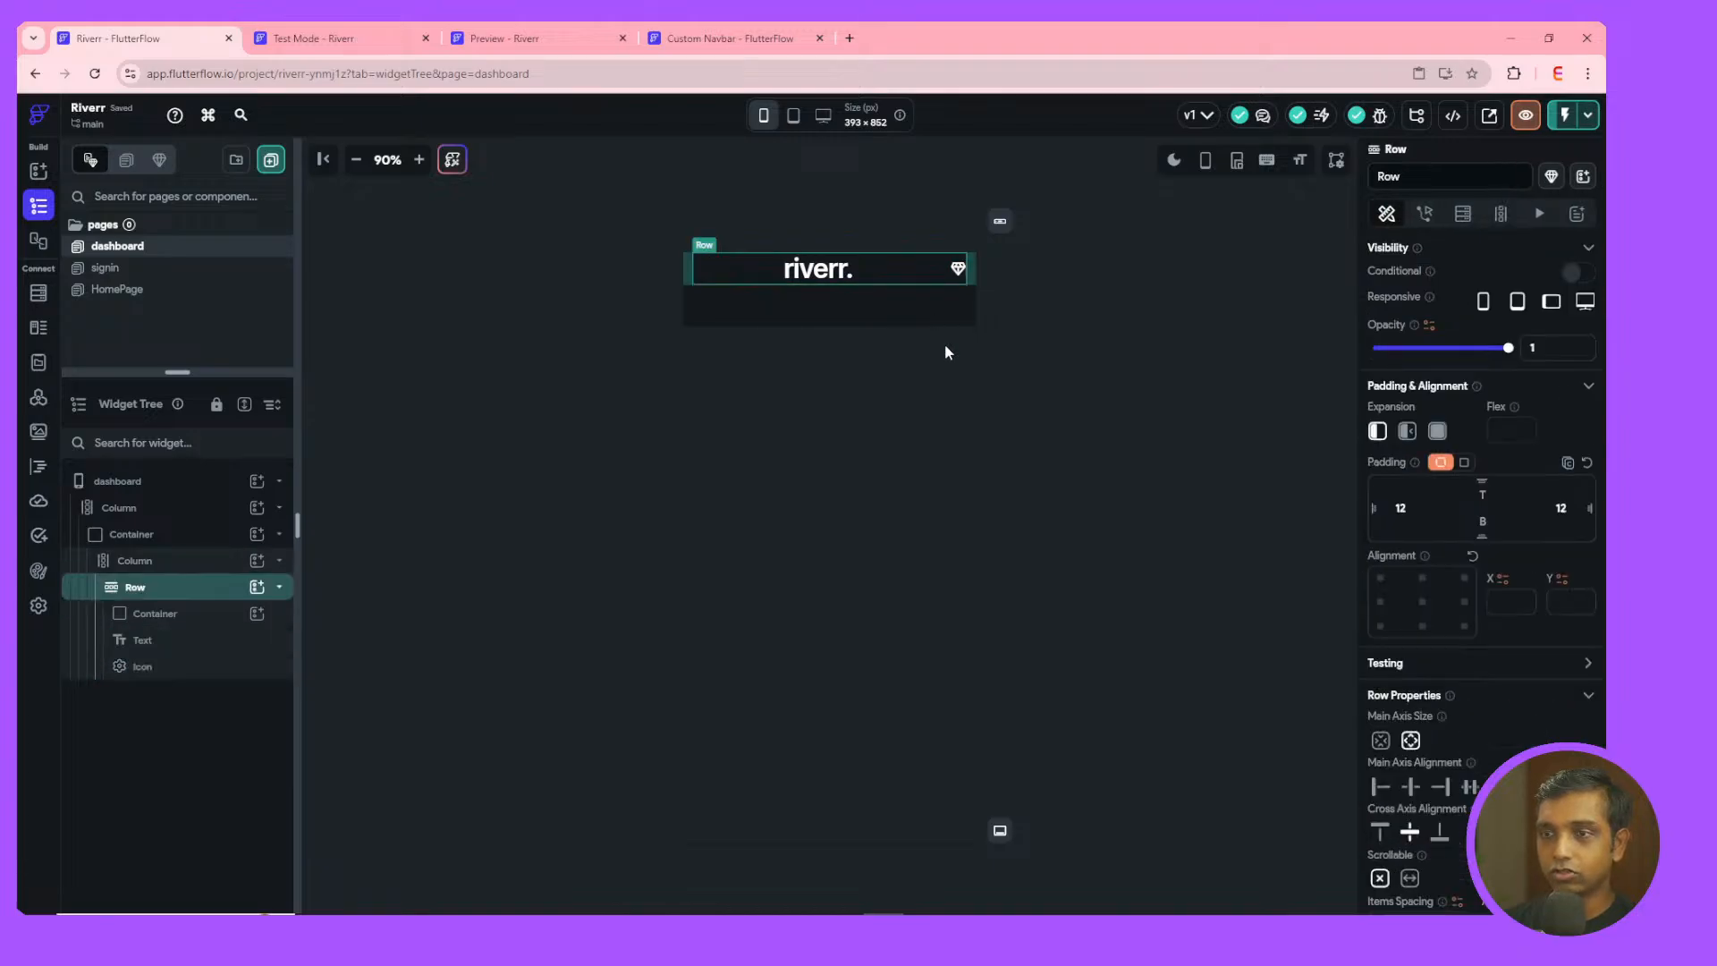
- Set the "riverr." text's text align to center
click(861, 279)
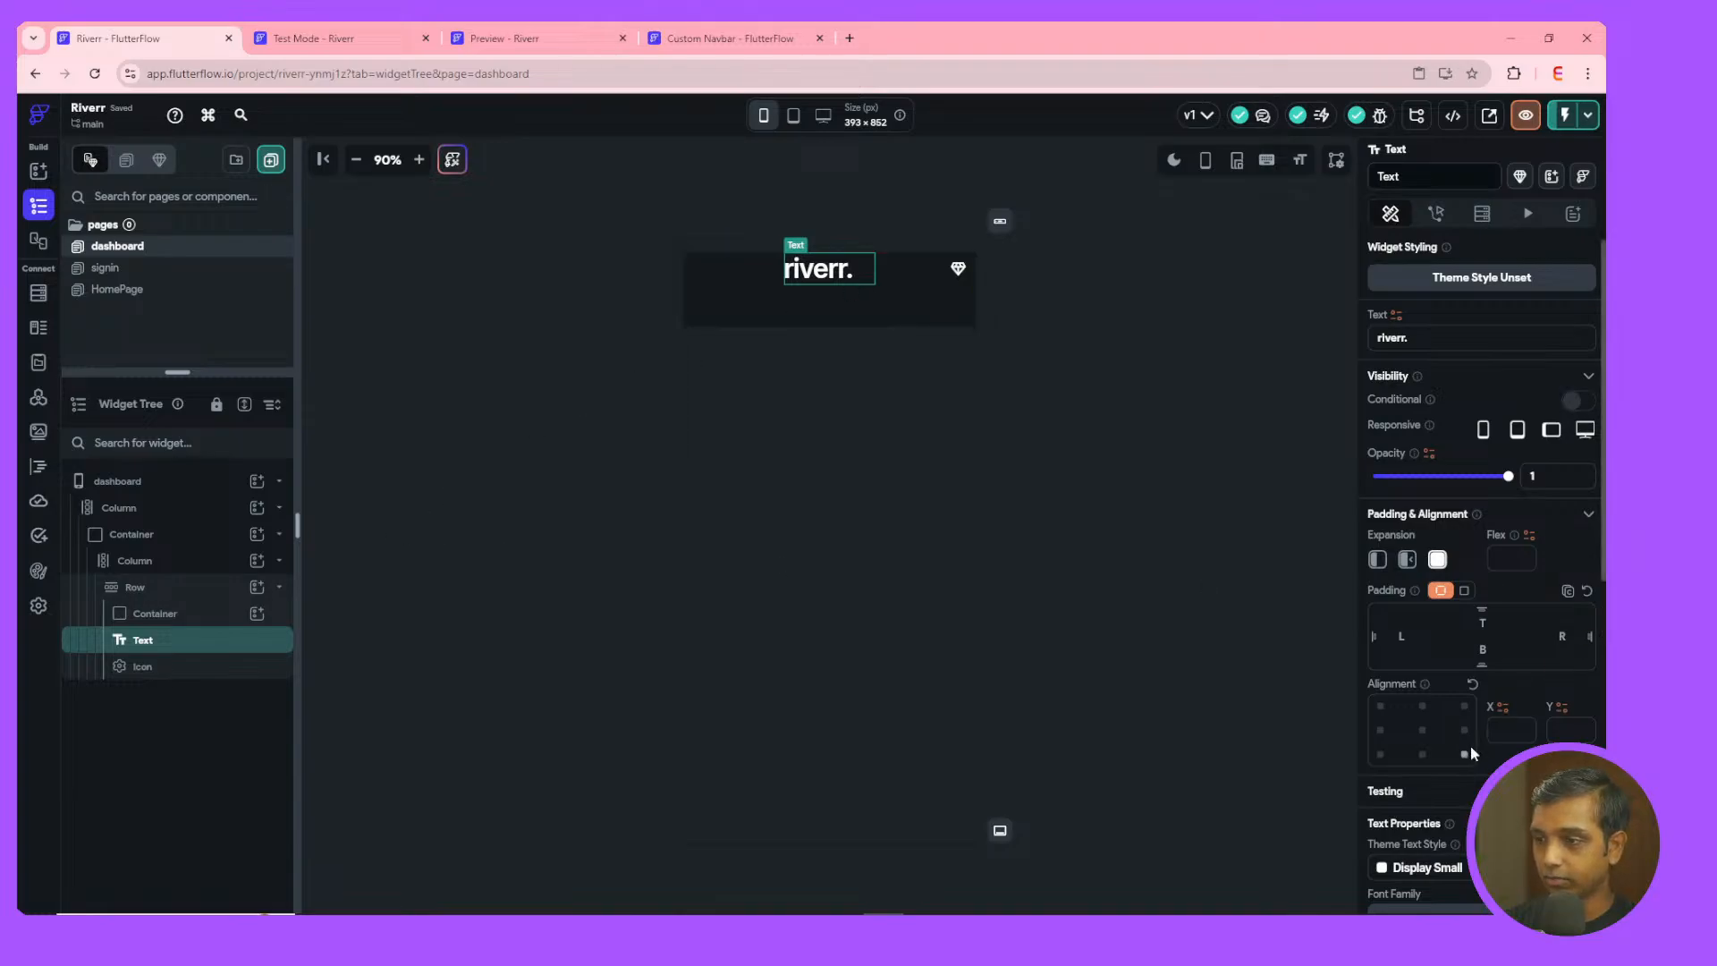
scroll(1458, 787, down, 4)
click(1409, 790)
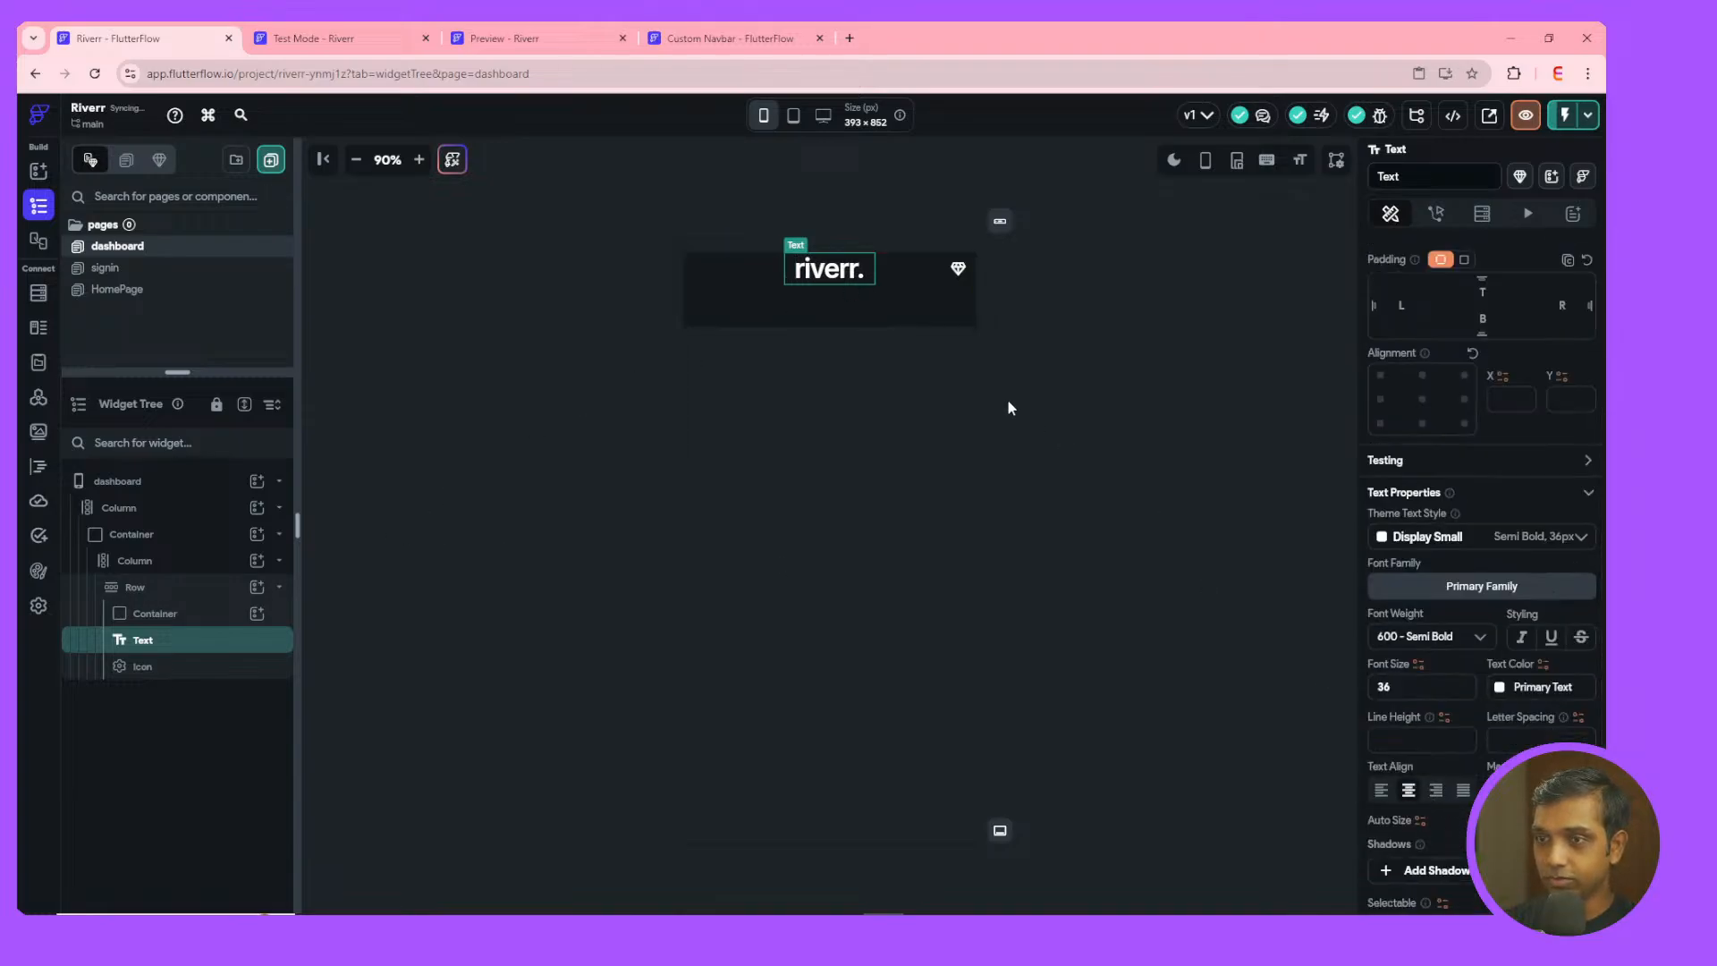
- Set the top padding of the Column inside the header Container to 24
click(909, 322)
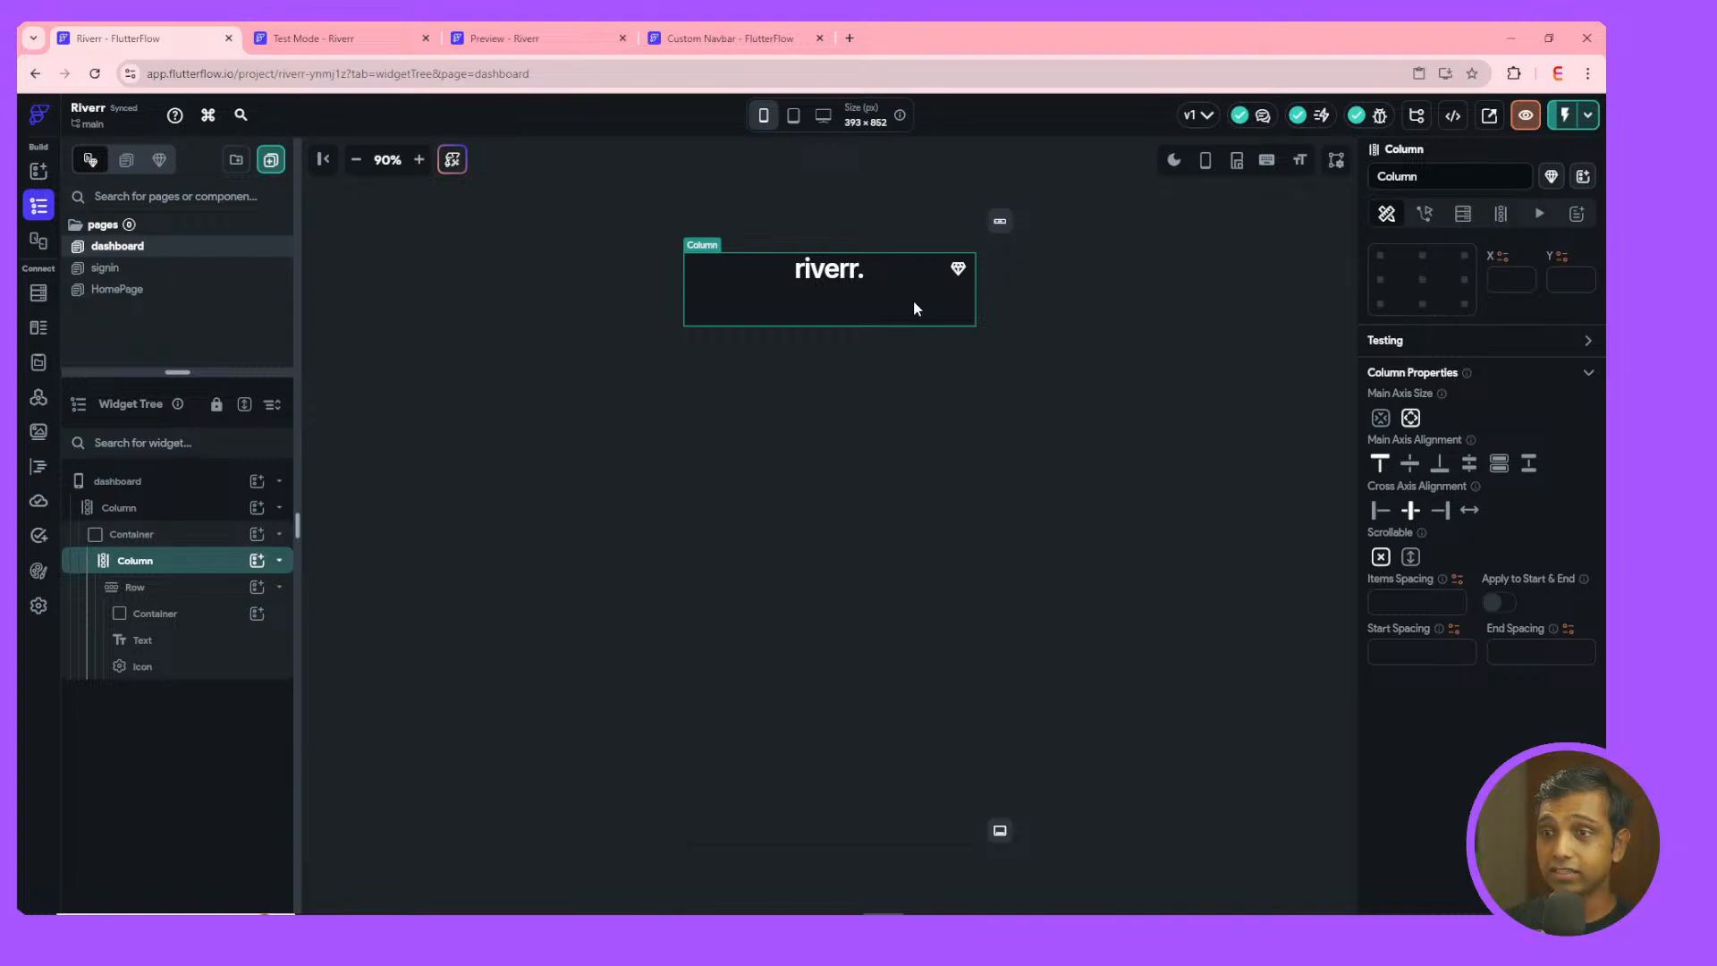
scroll(1397, 215, up, 3)
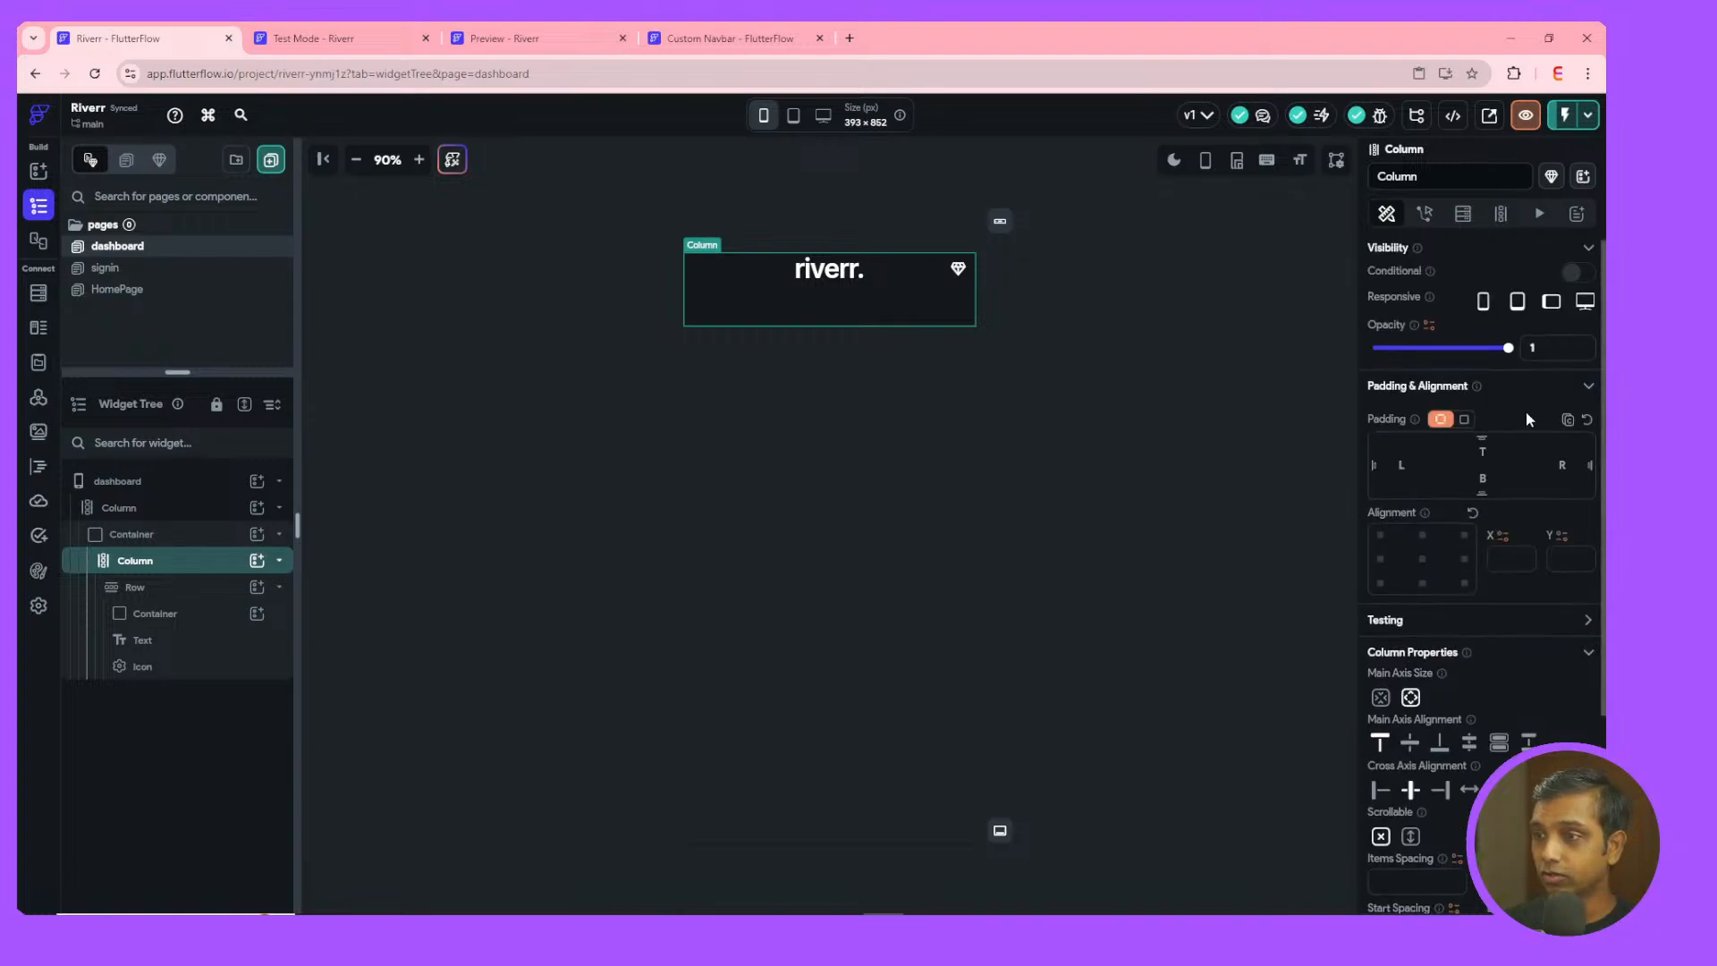
click(1483, 454)
text(12)
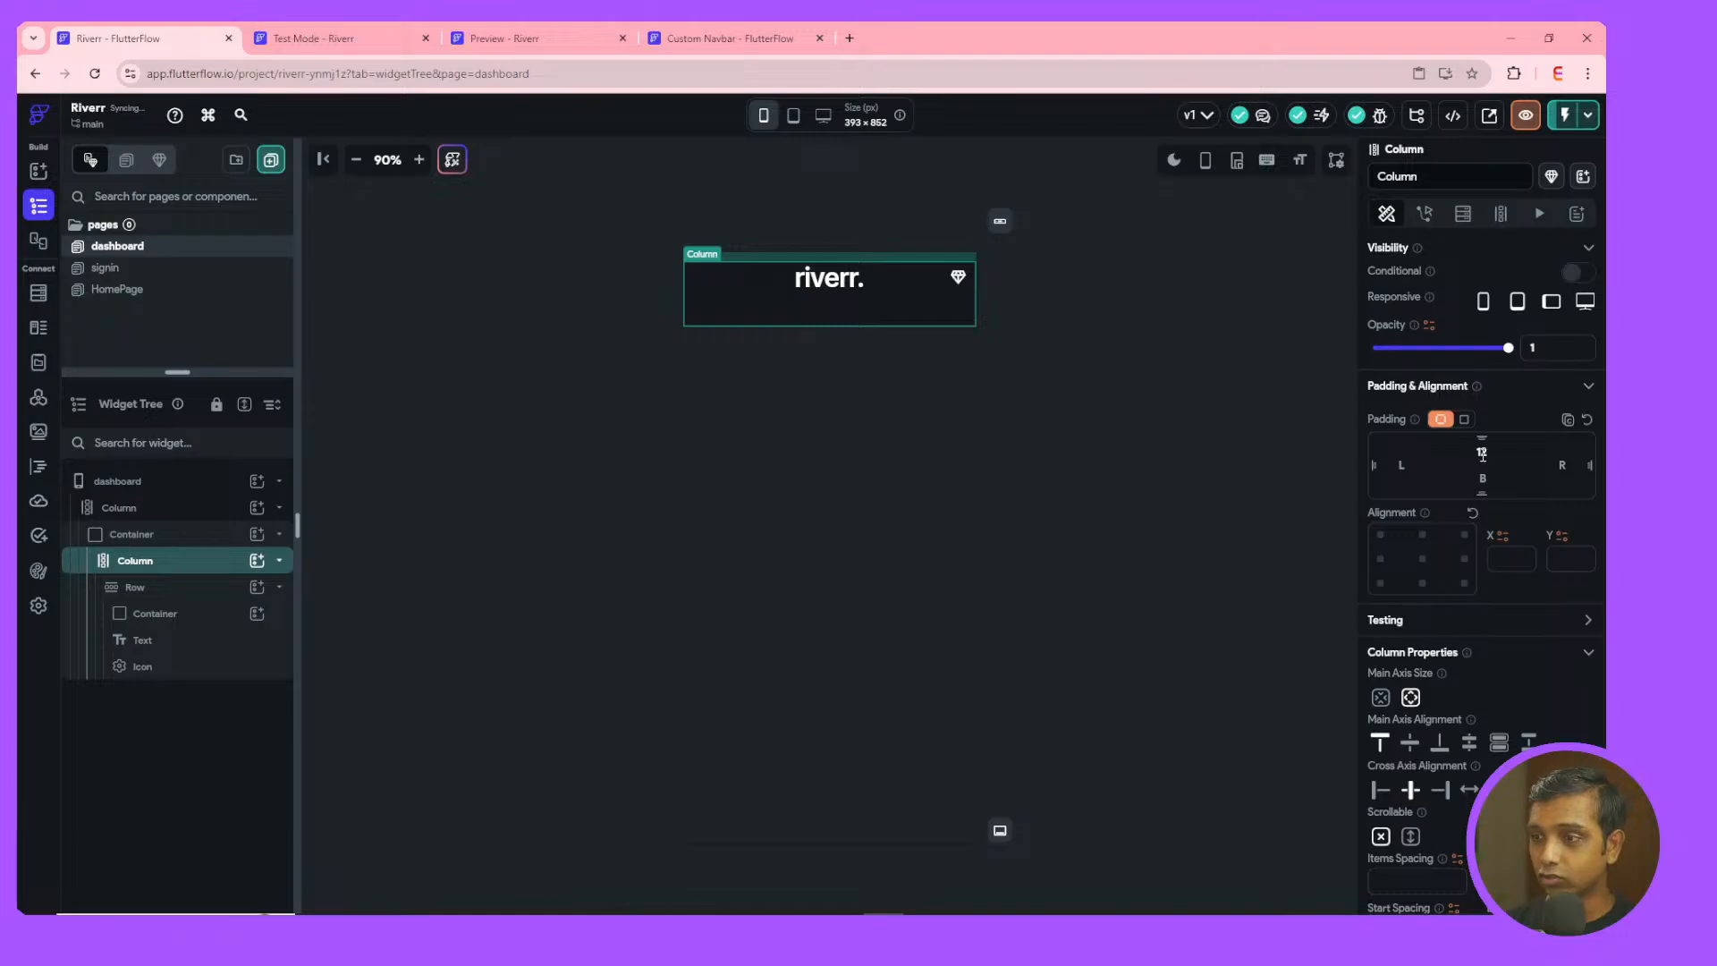
key(BackSpace)
key(BackSpace)
text(24)
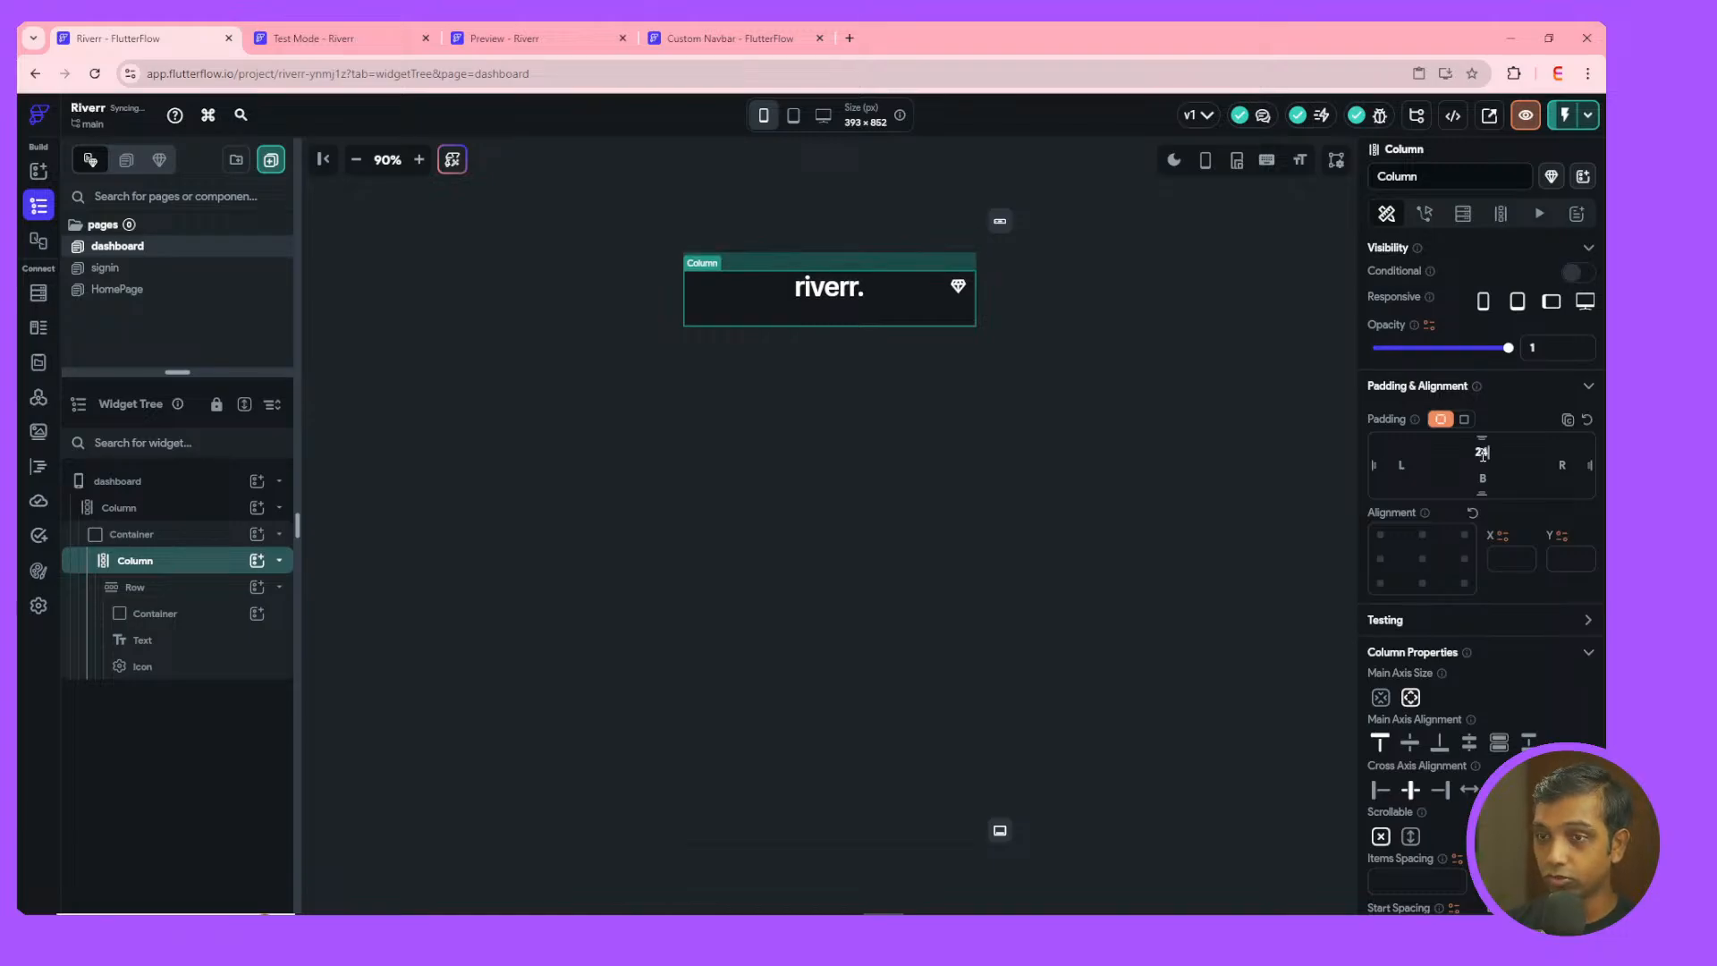
click(1152, 425)
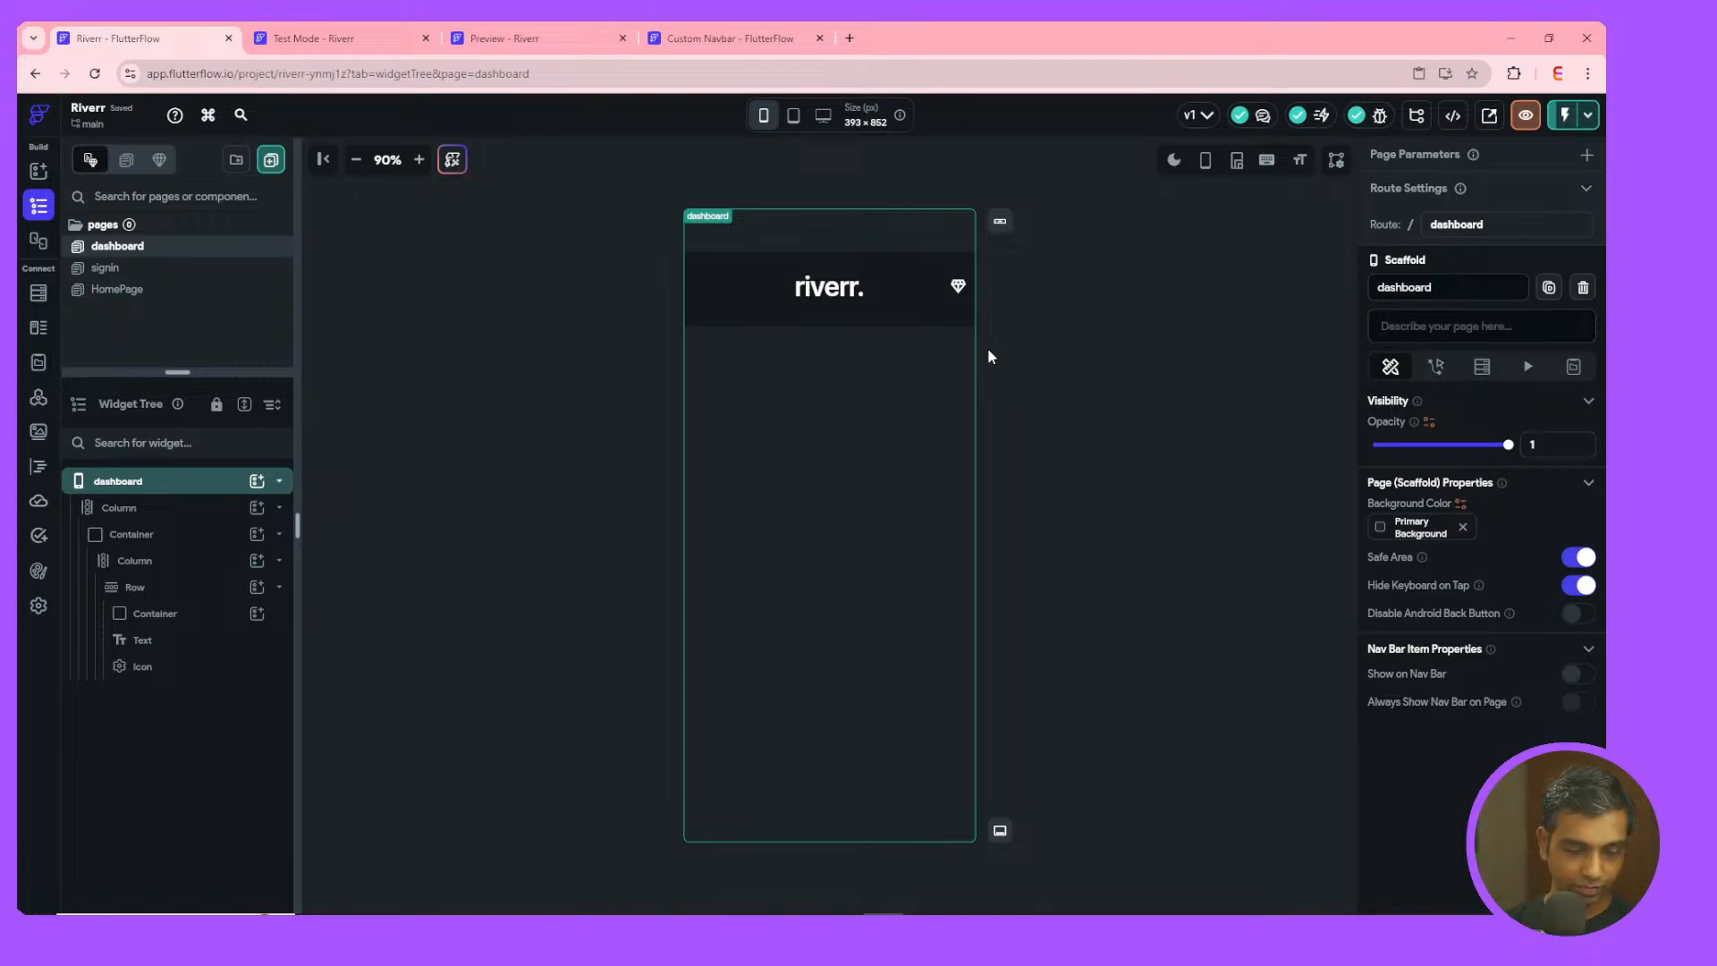
click(883, 314)
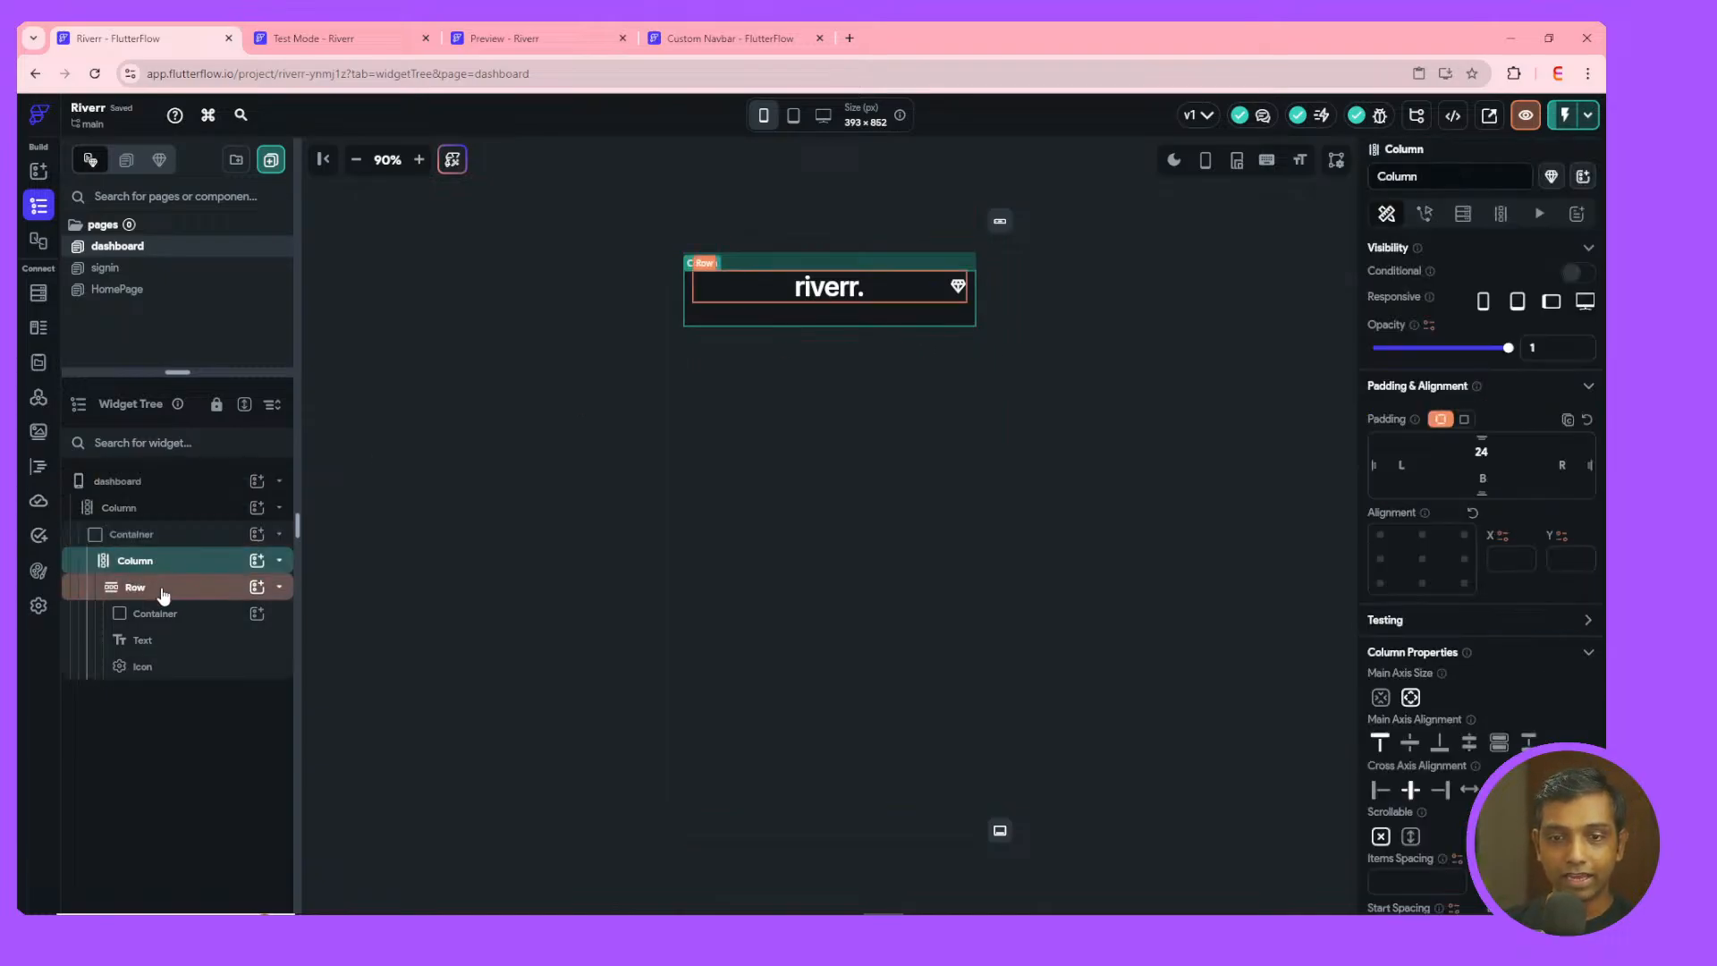
- Add a TextField below the title Row in the header Container's Column
click(273, 597)
click(277, 589)
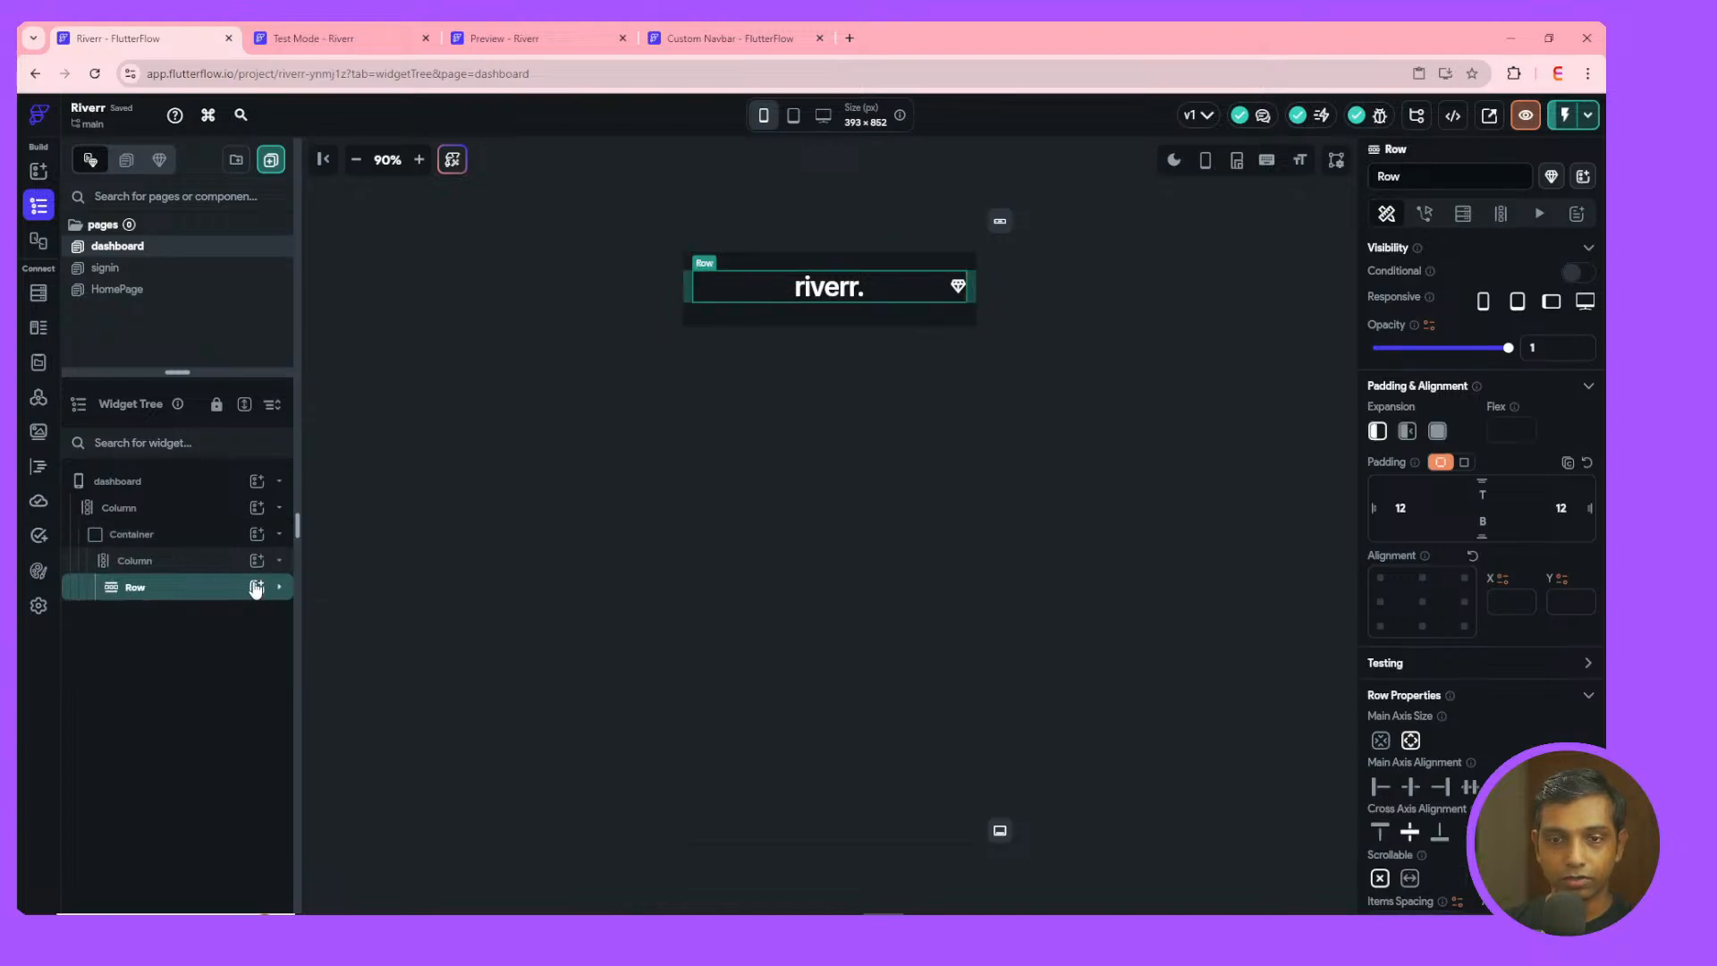
click(191, 566)
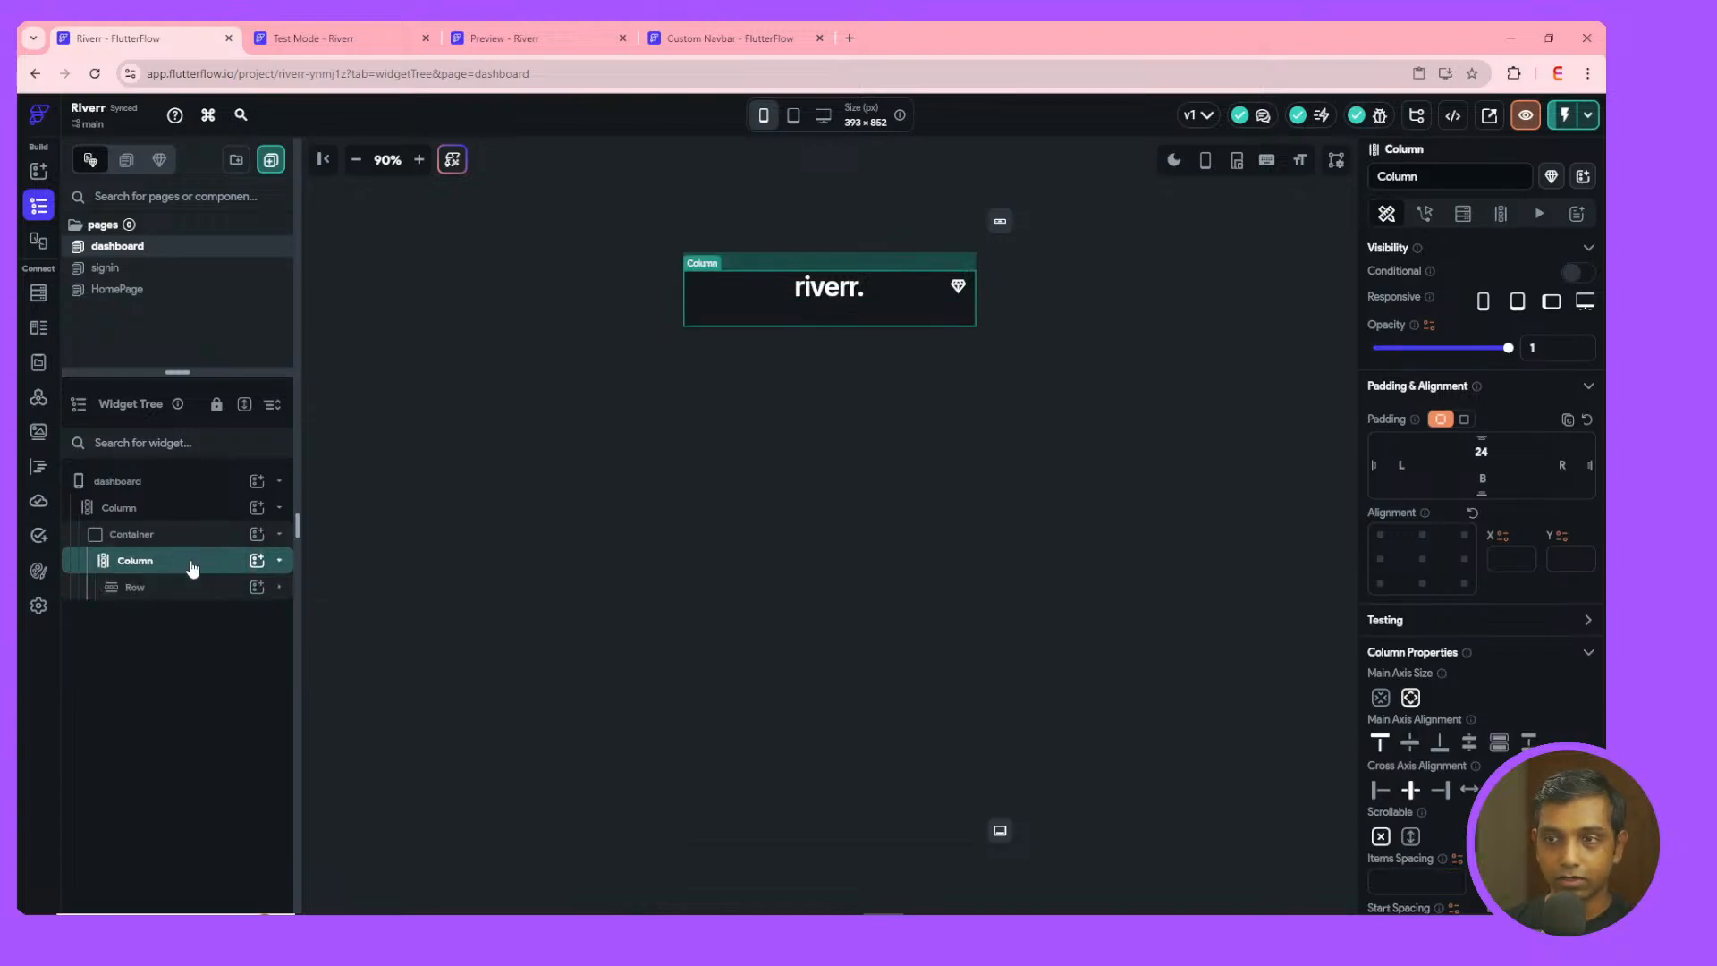
click(256, 560)
text(text)
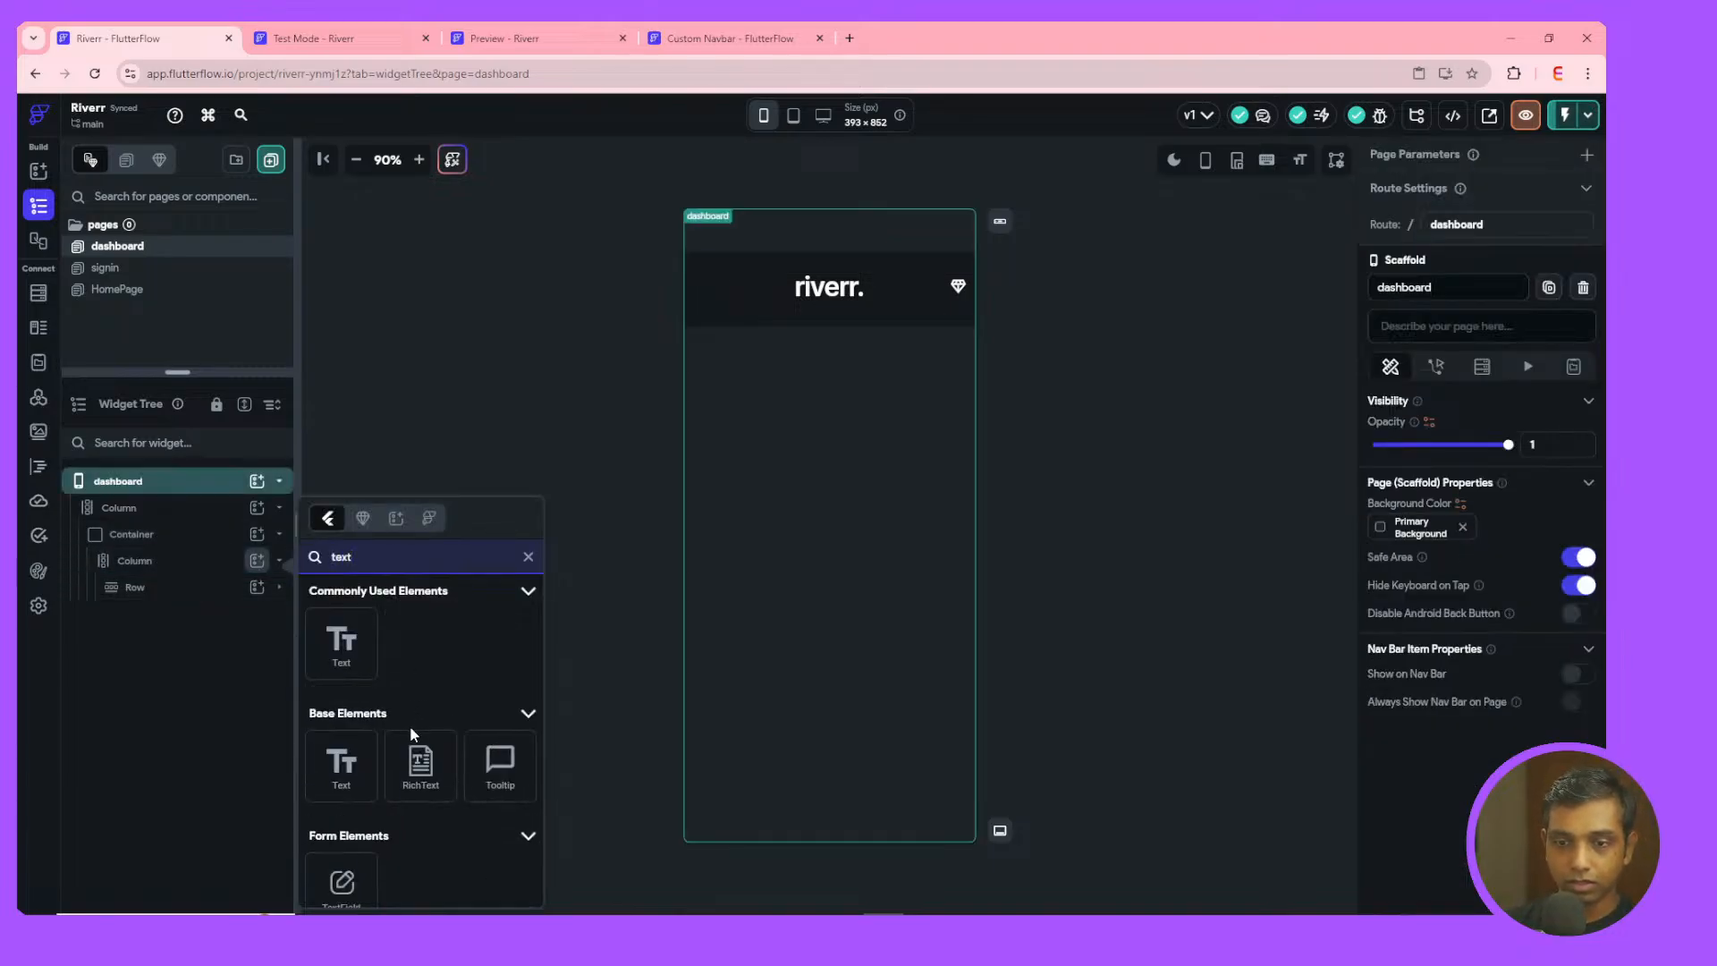
scroll(414, 760, down, 2)
click(360, 816)
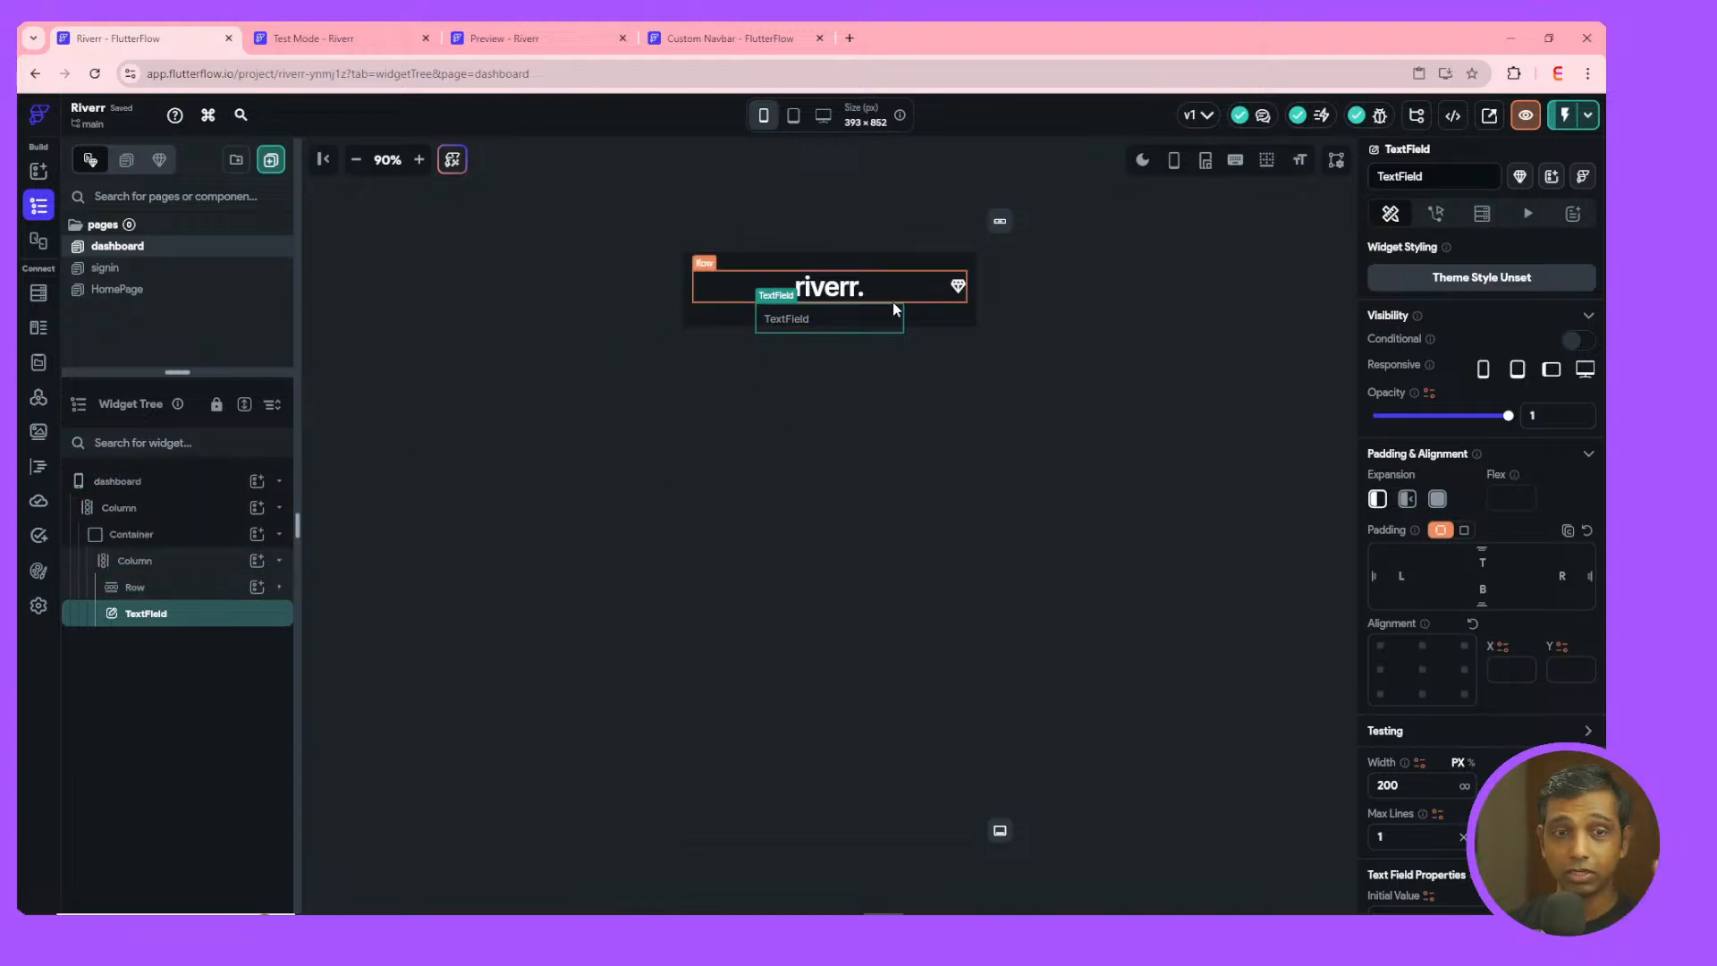
- Clear the header Container's fixed height so it fits its content
click(689, 317)
click(732, 266)
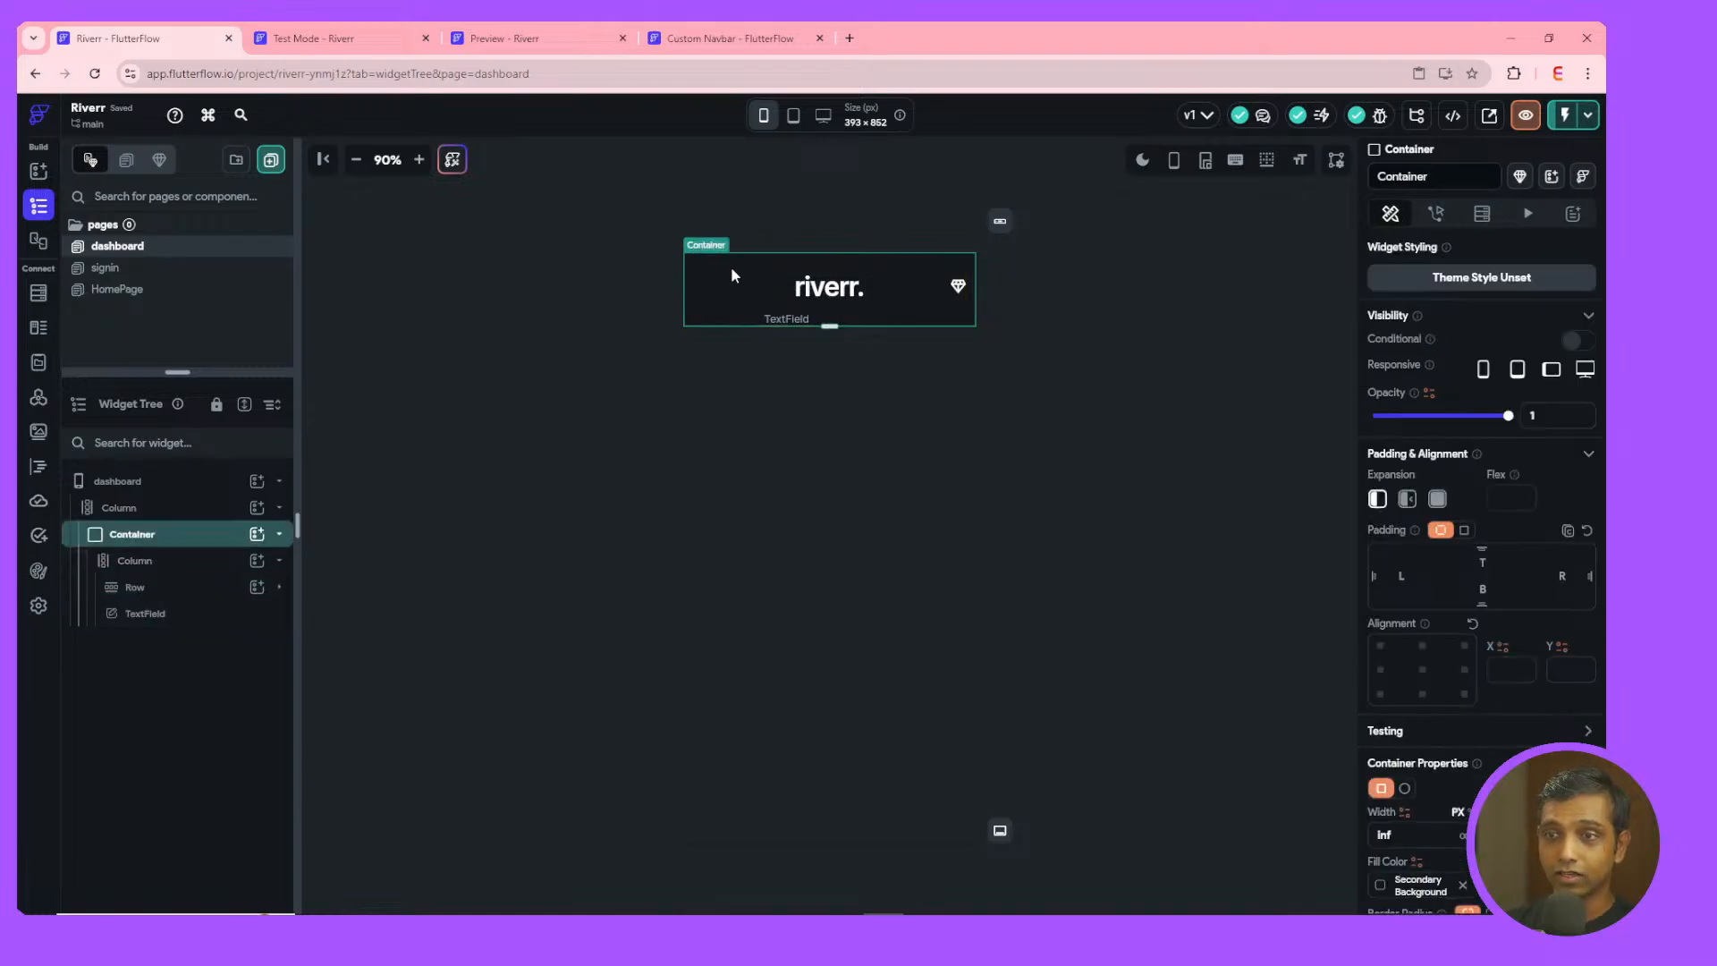
click(1385, 835)
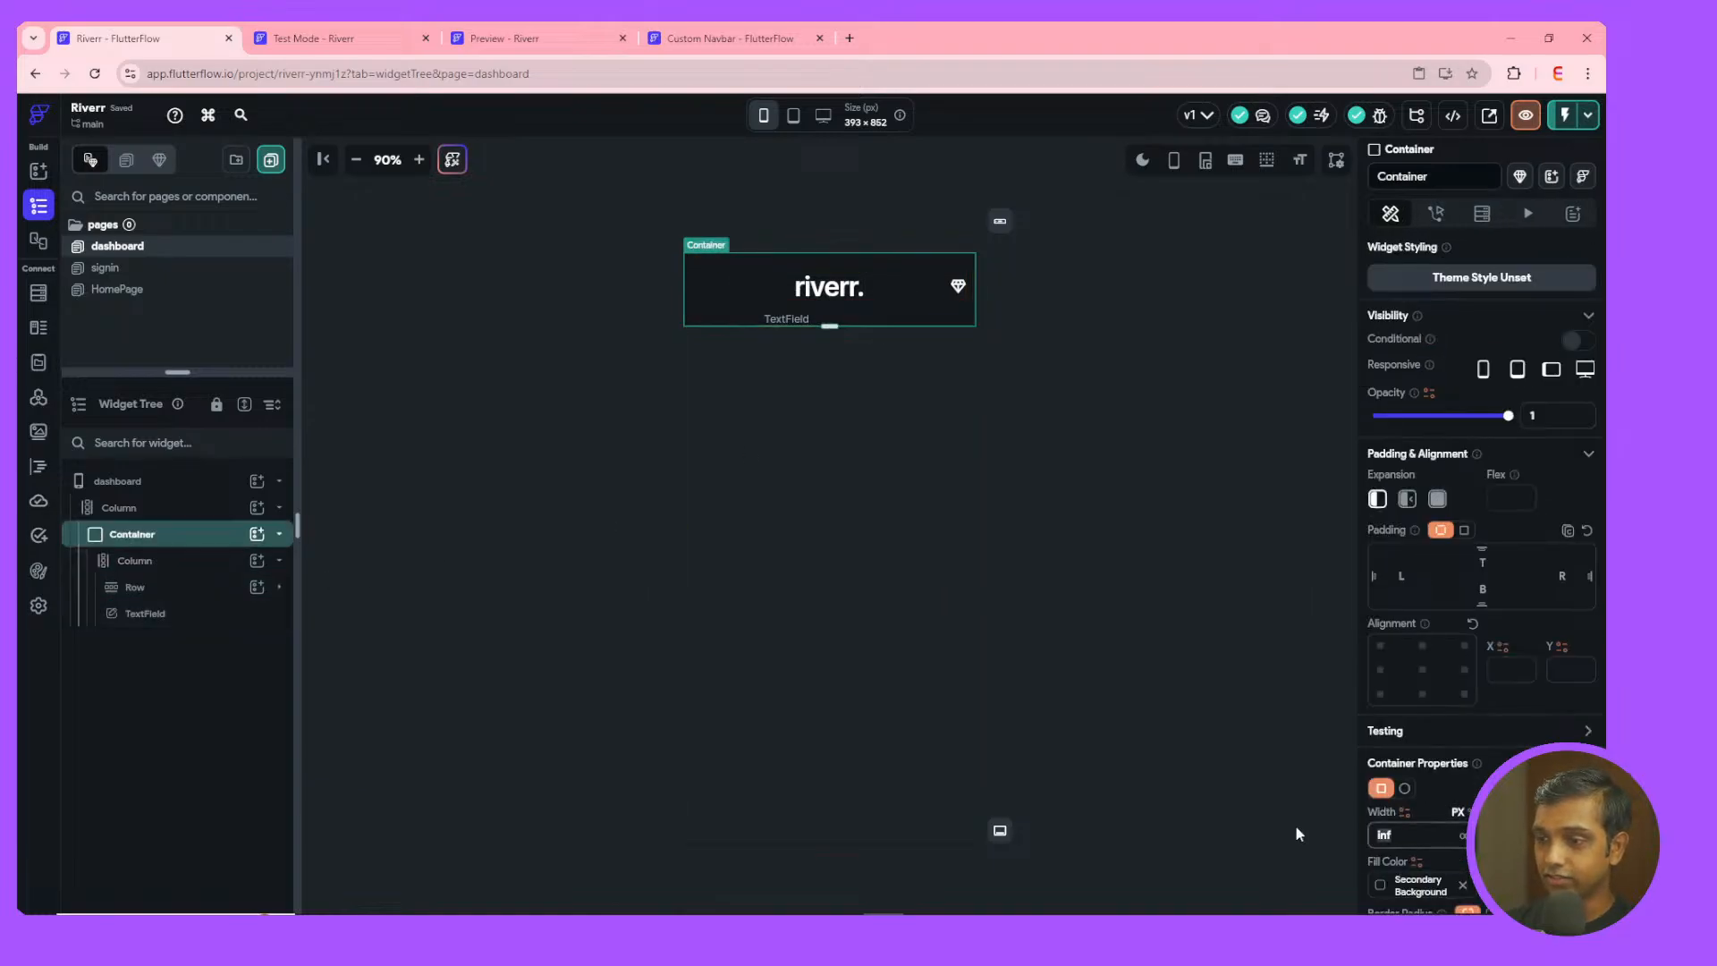
key(Tab)
key(BackSpace)
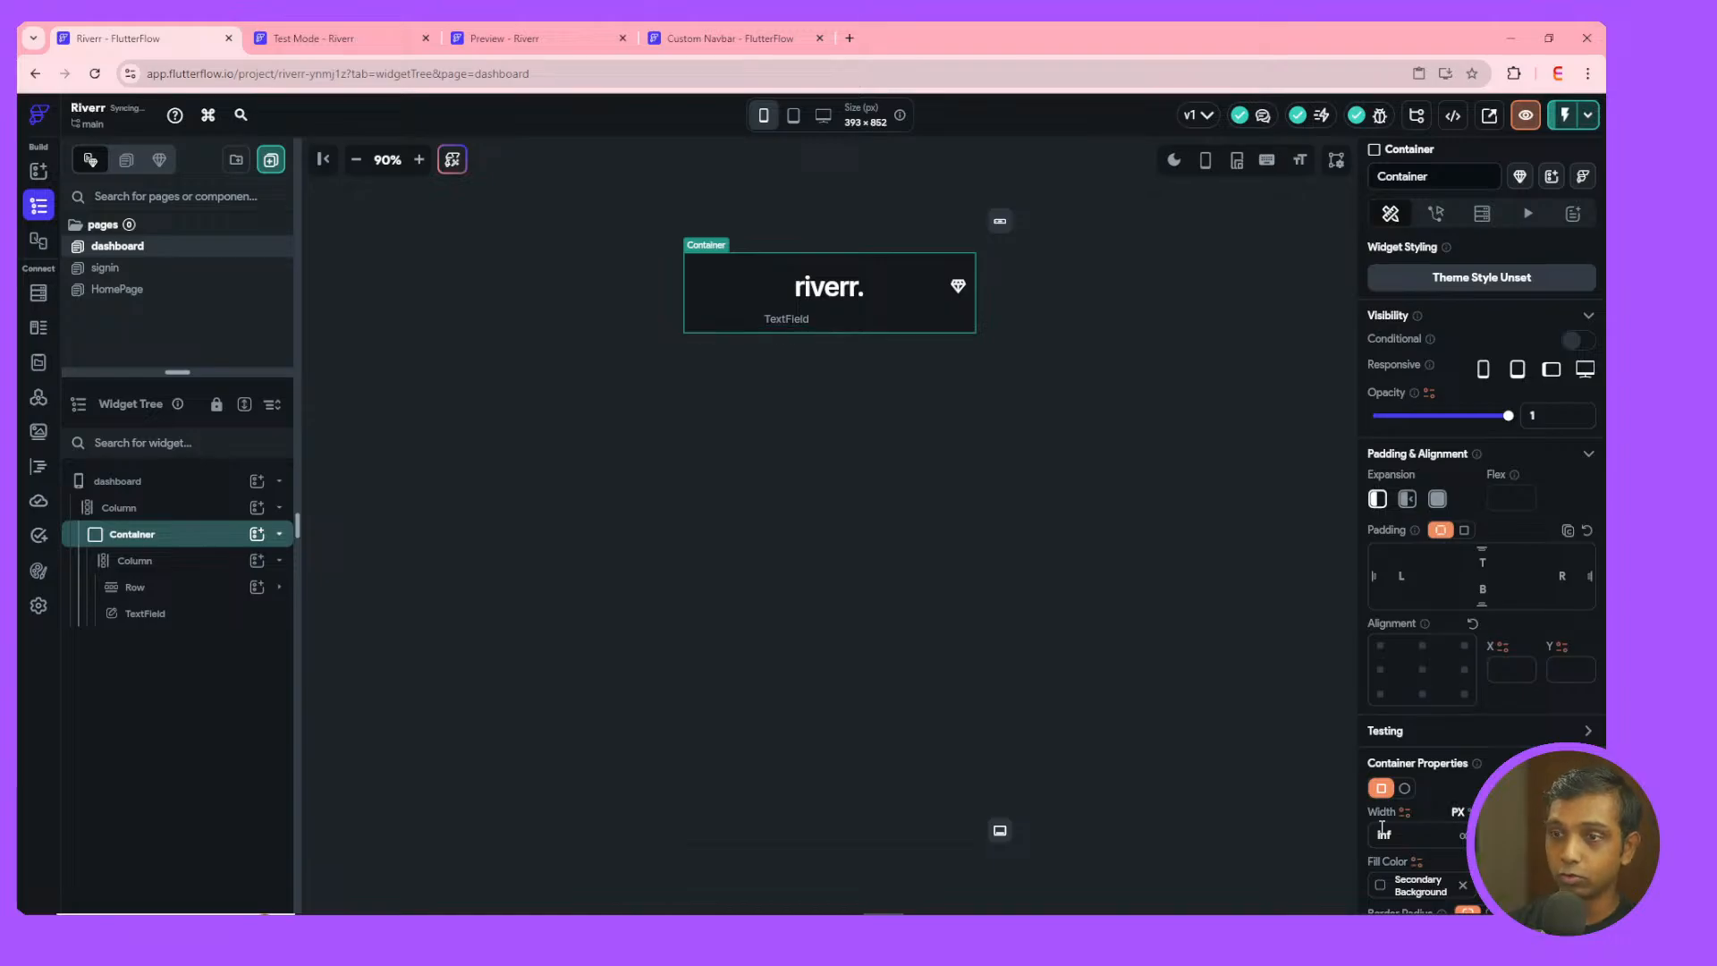
- Set the bottom padding of the Column inside the header Container to 12
click(846, 322)
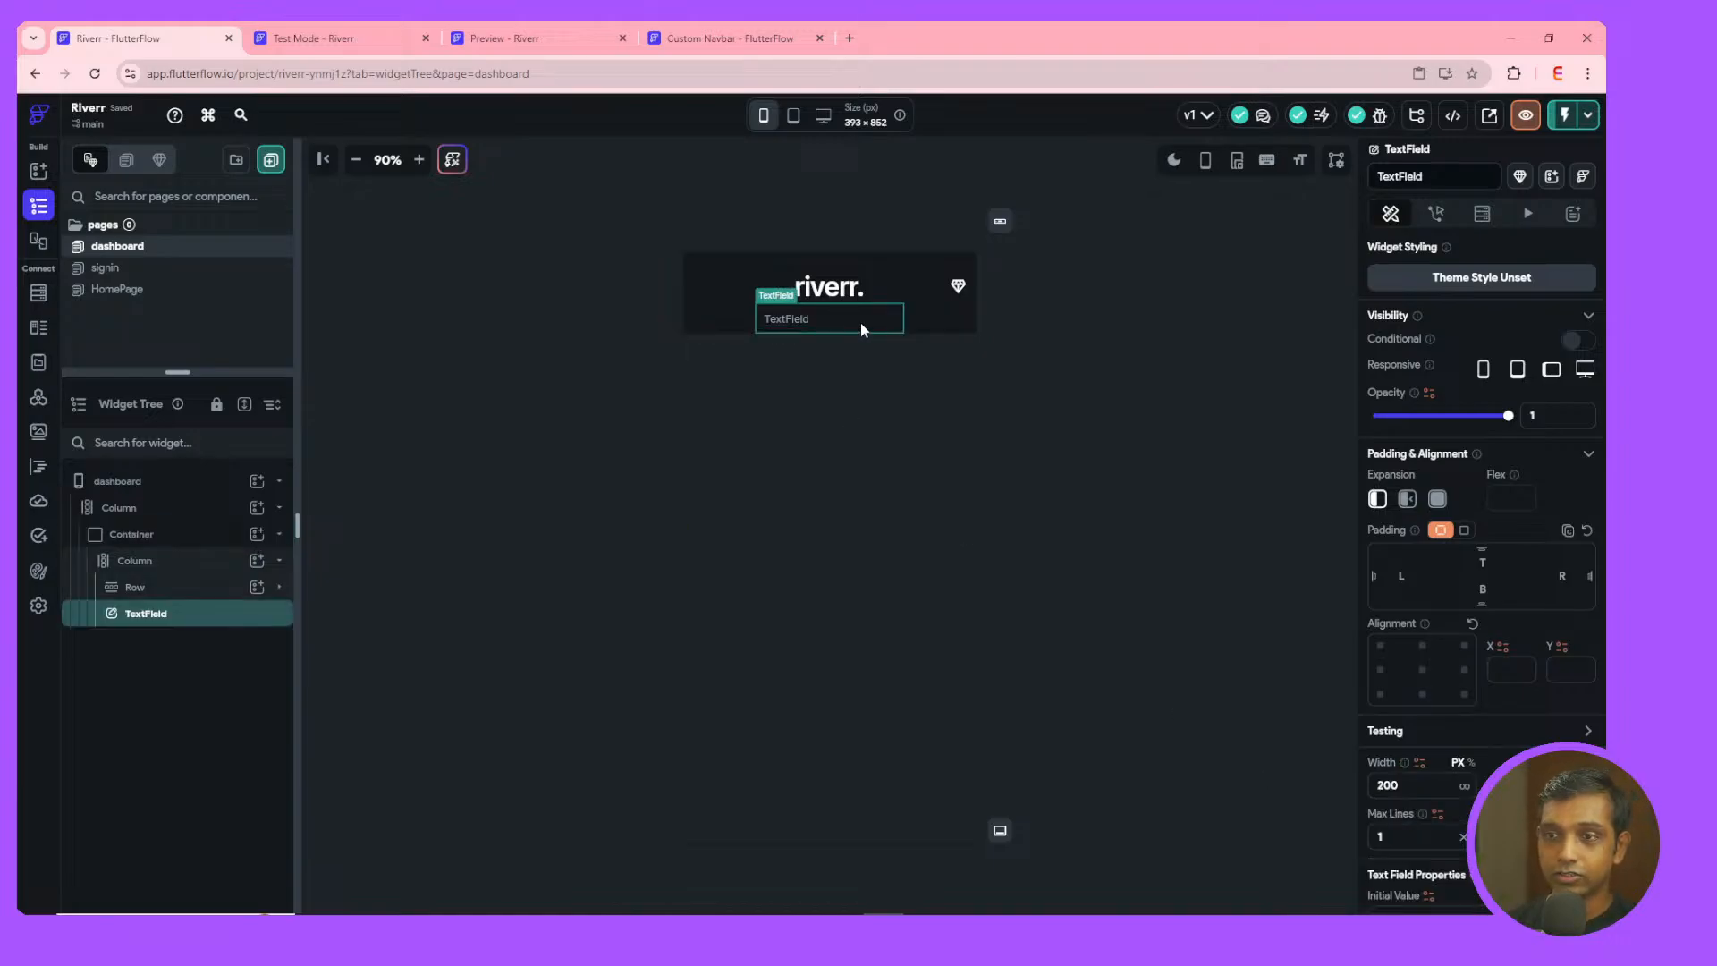
click(931, 319)
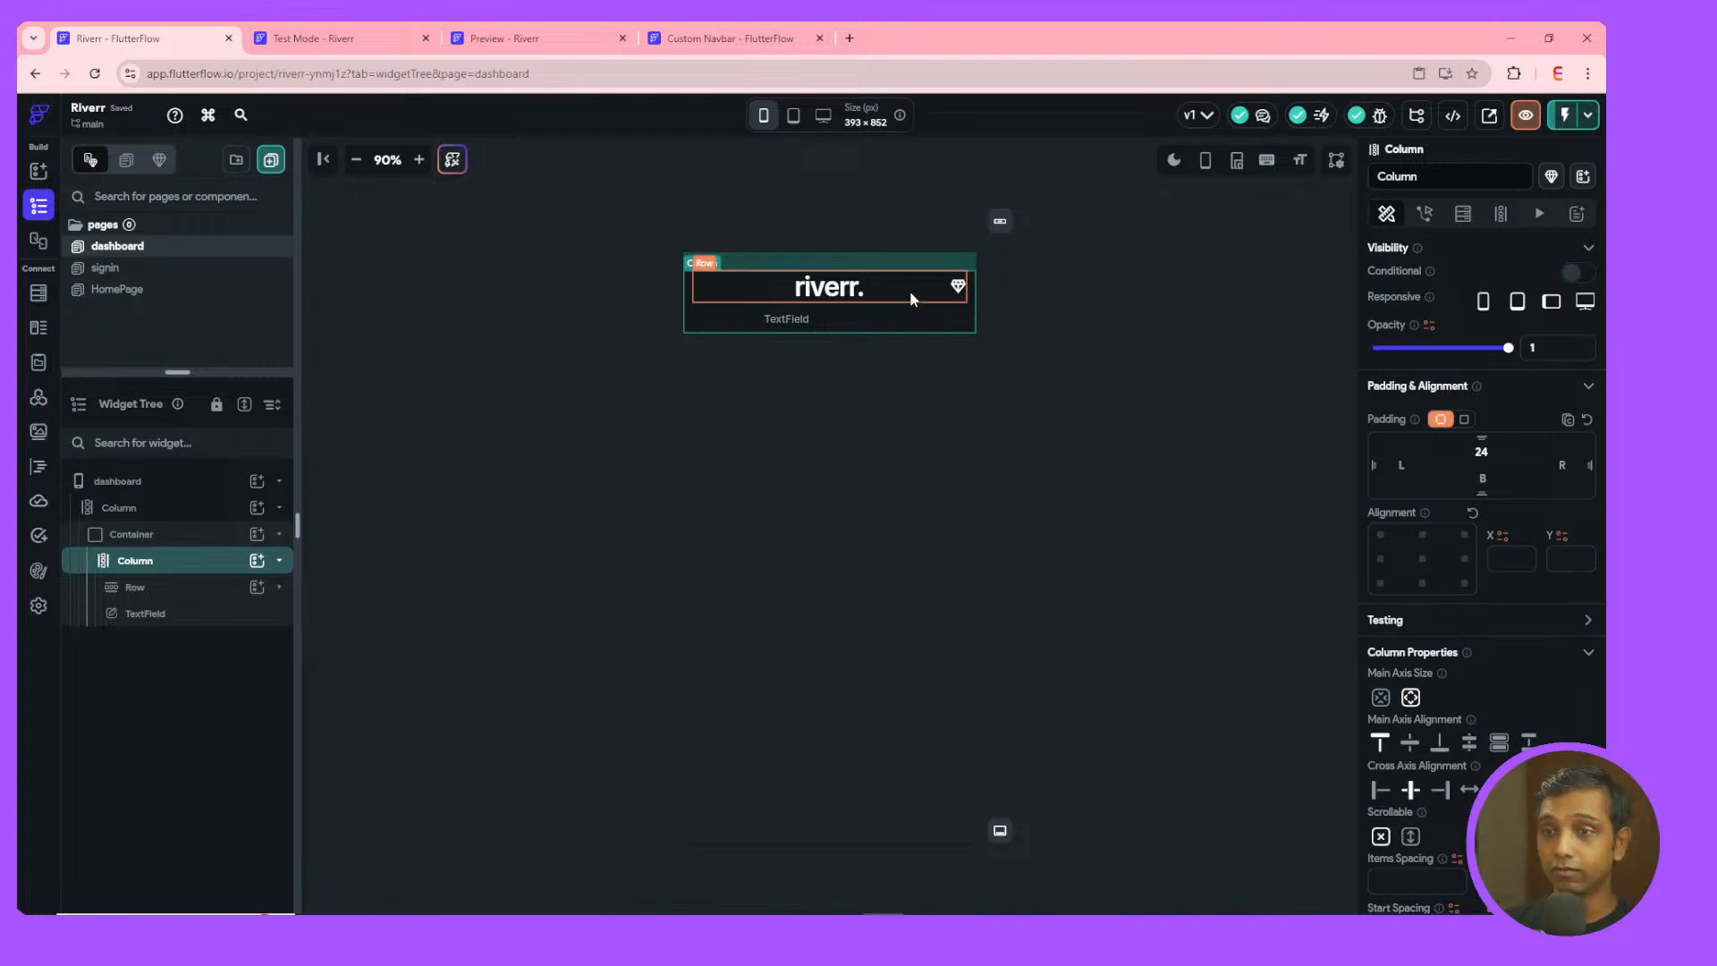
click(1481, 478)
text(12)
key(Return)
click(1136, 417)
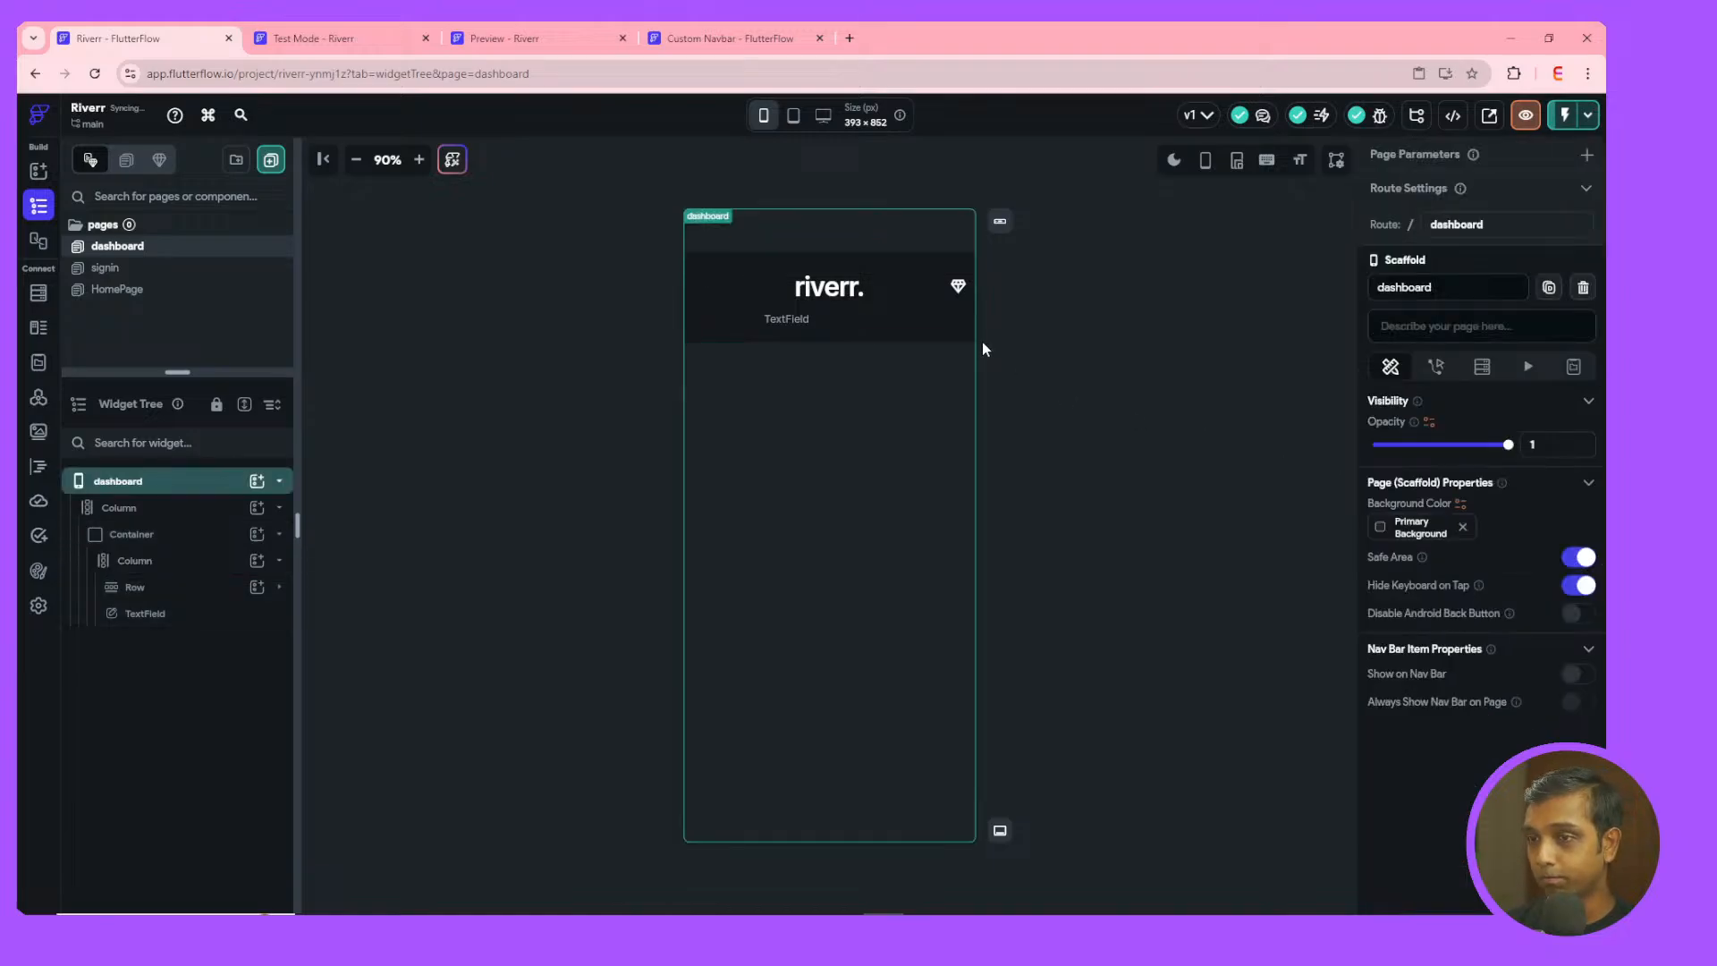
- Set the TextField's border color to the Alternate theme color, keeping the Outline border type
click(867, 314)
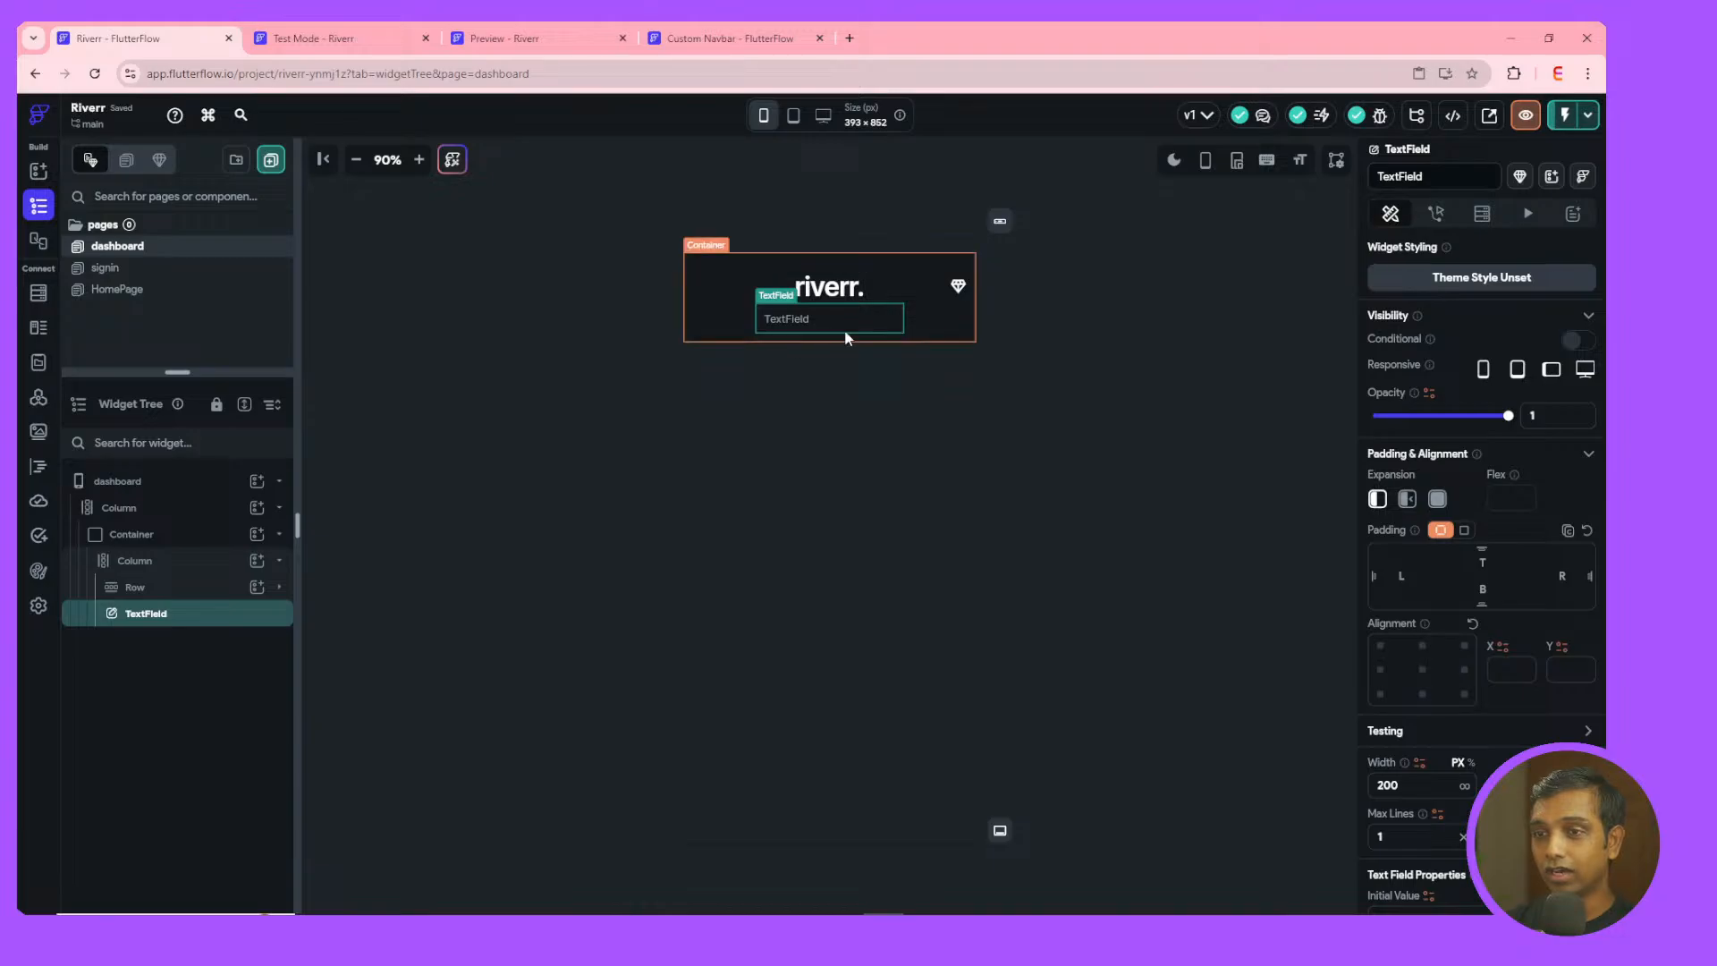
scroll(1482, 537, down, 3)
scroll(1470, 721, down, 6)
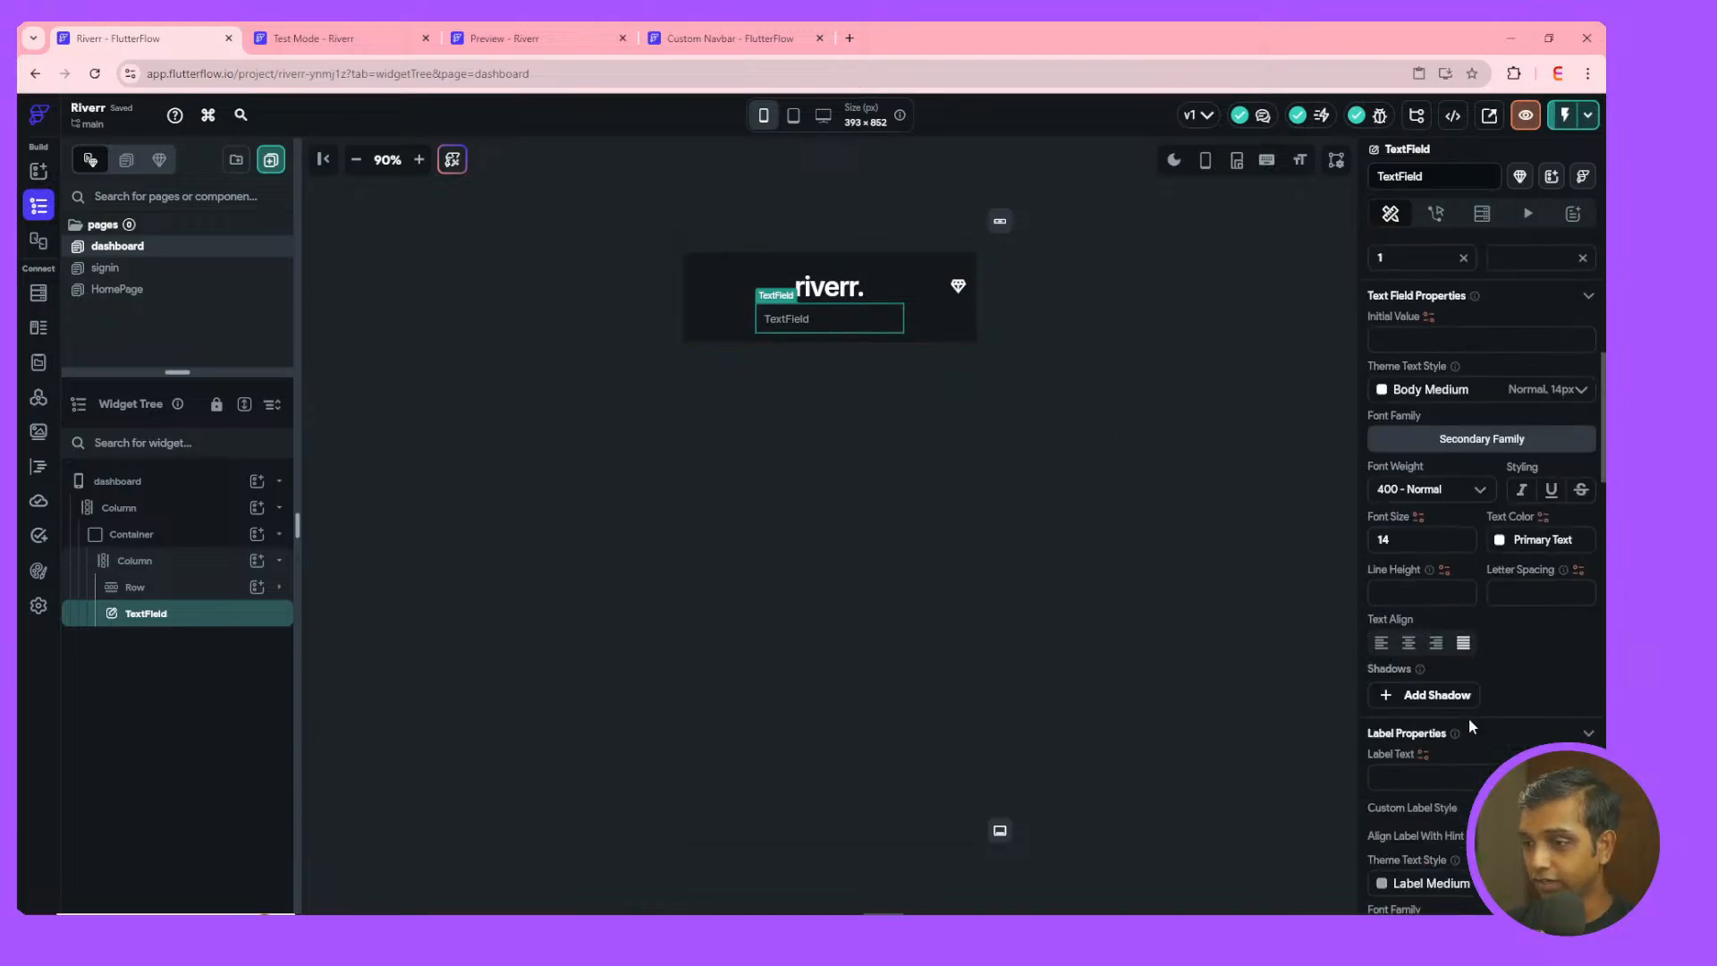
scroll(1425, 677, down, 4)
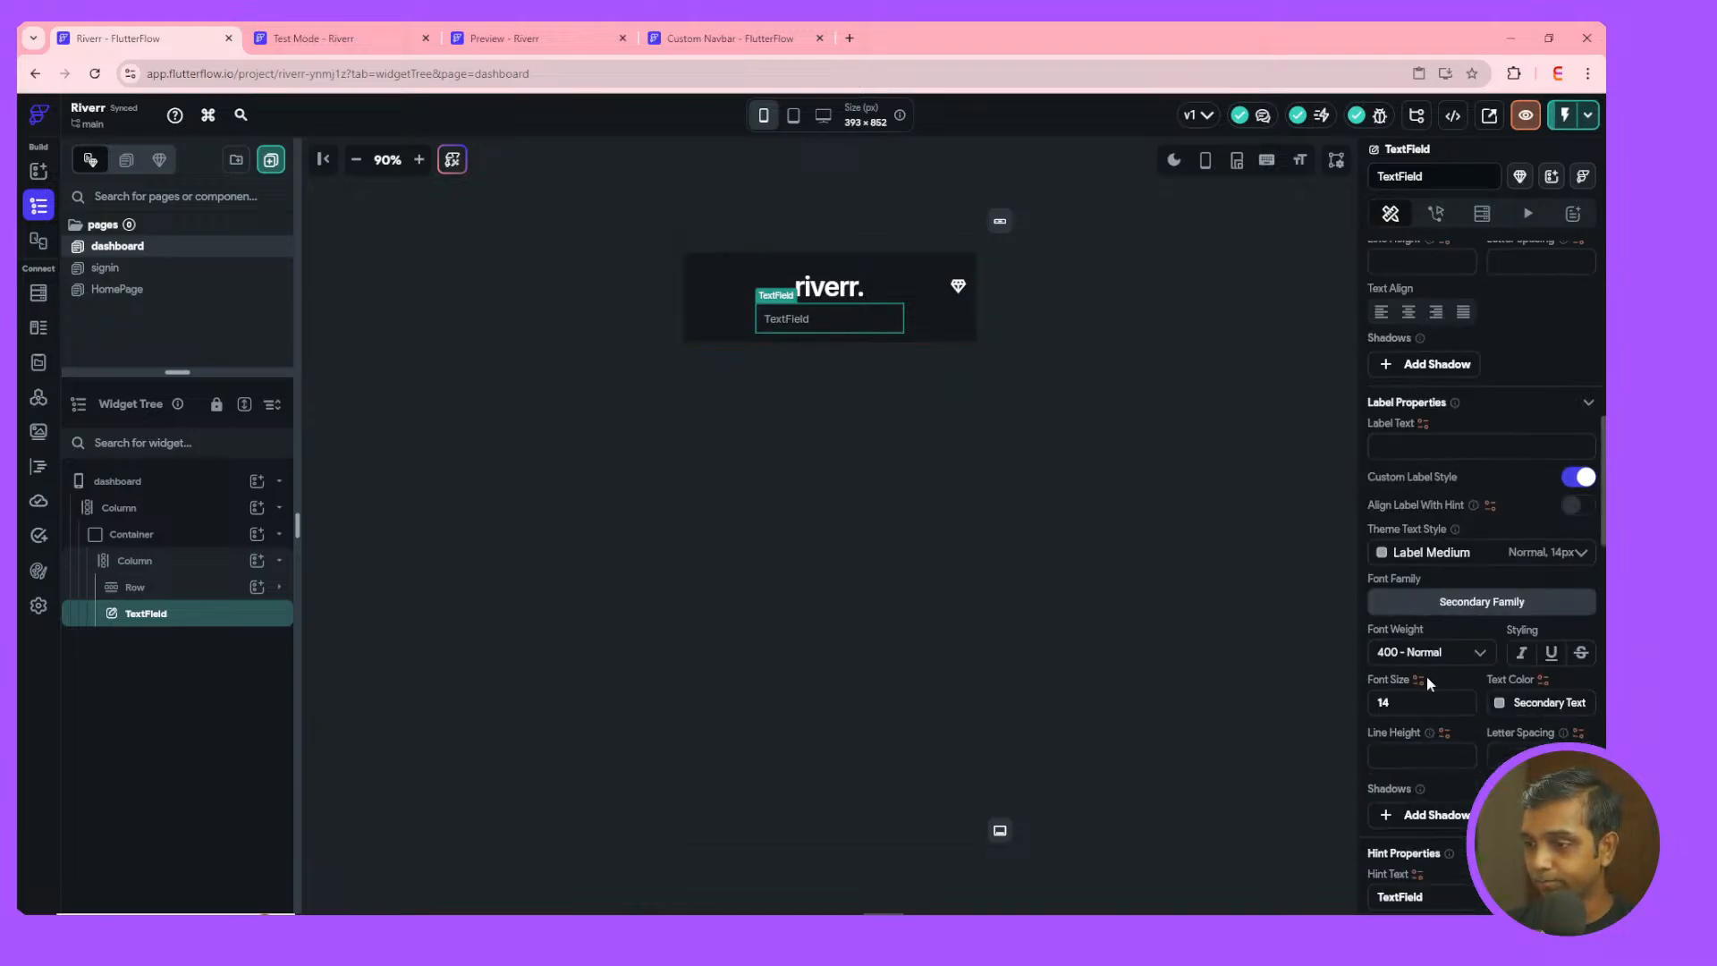
scroll(1442, 731, down, 4)
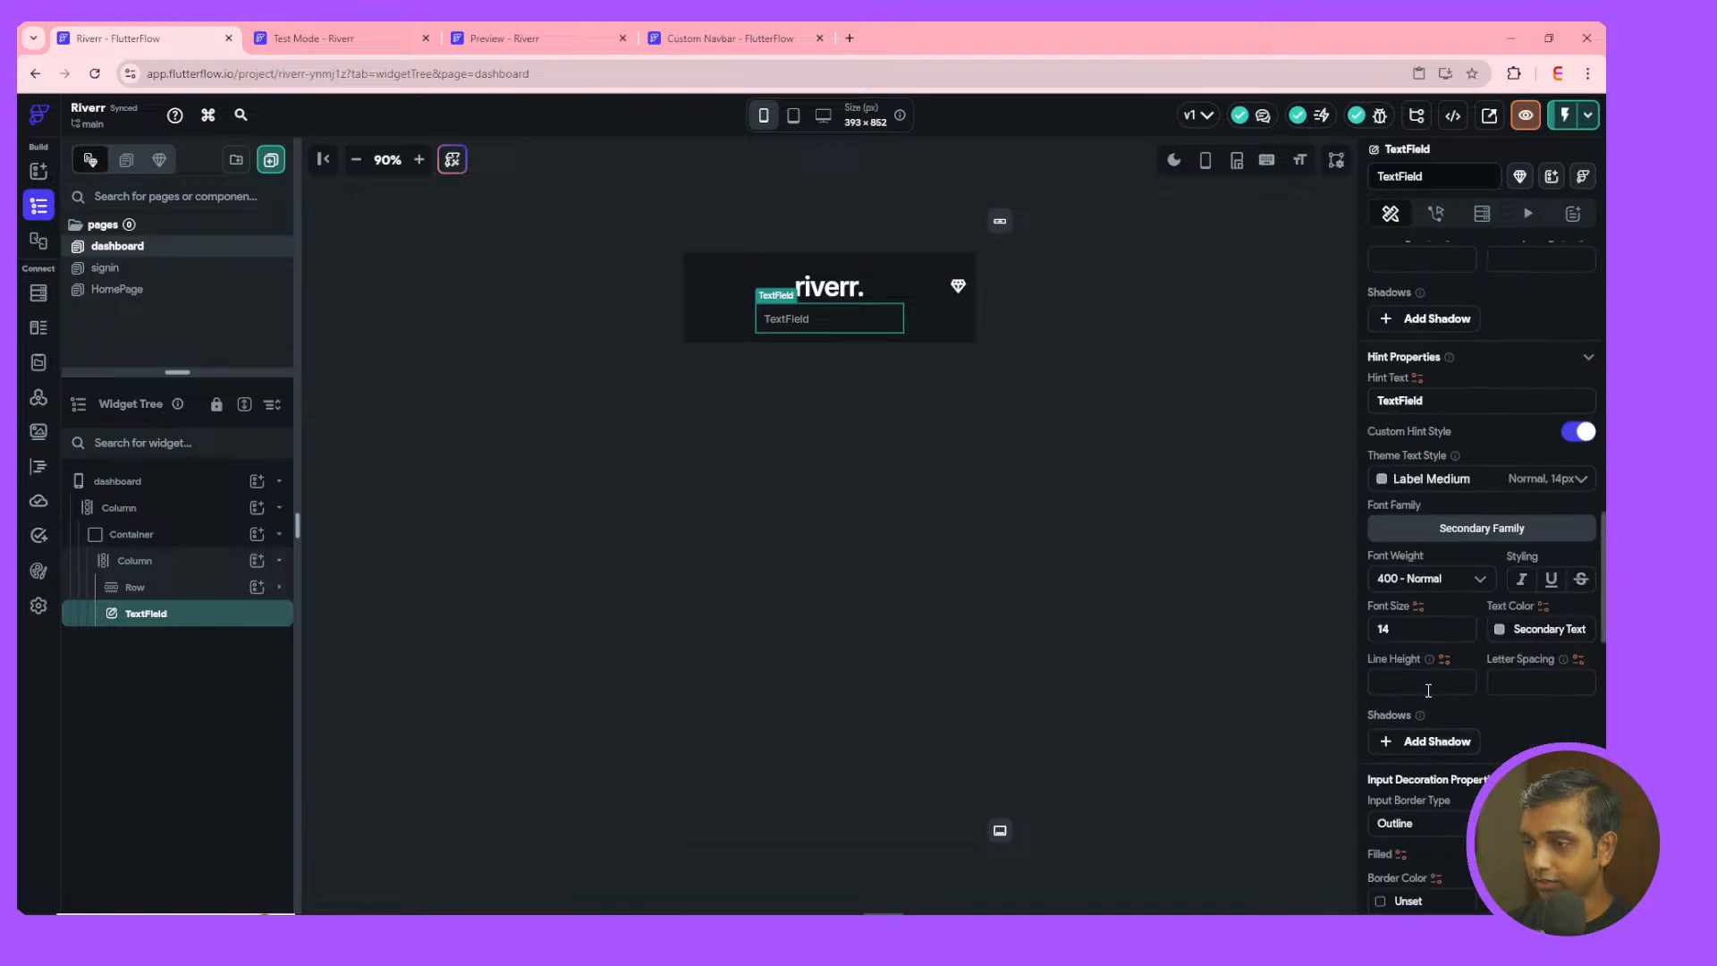
scroll(1431, 707, down, 2)
click(1435, 709)
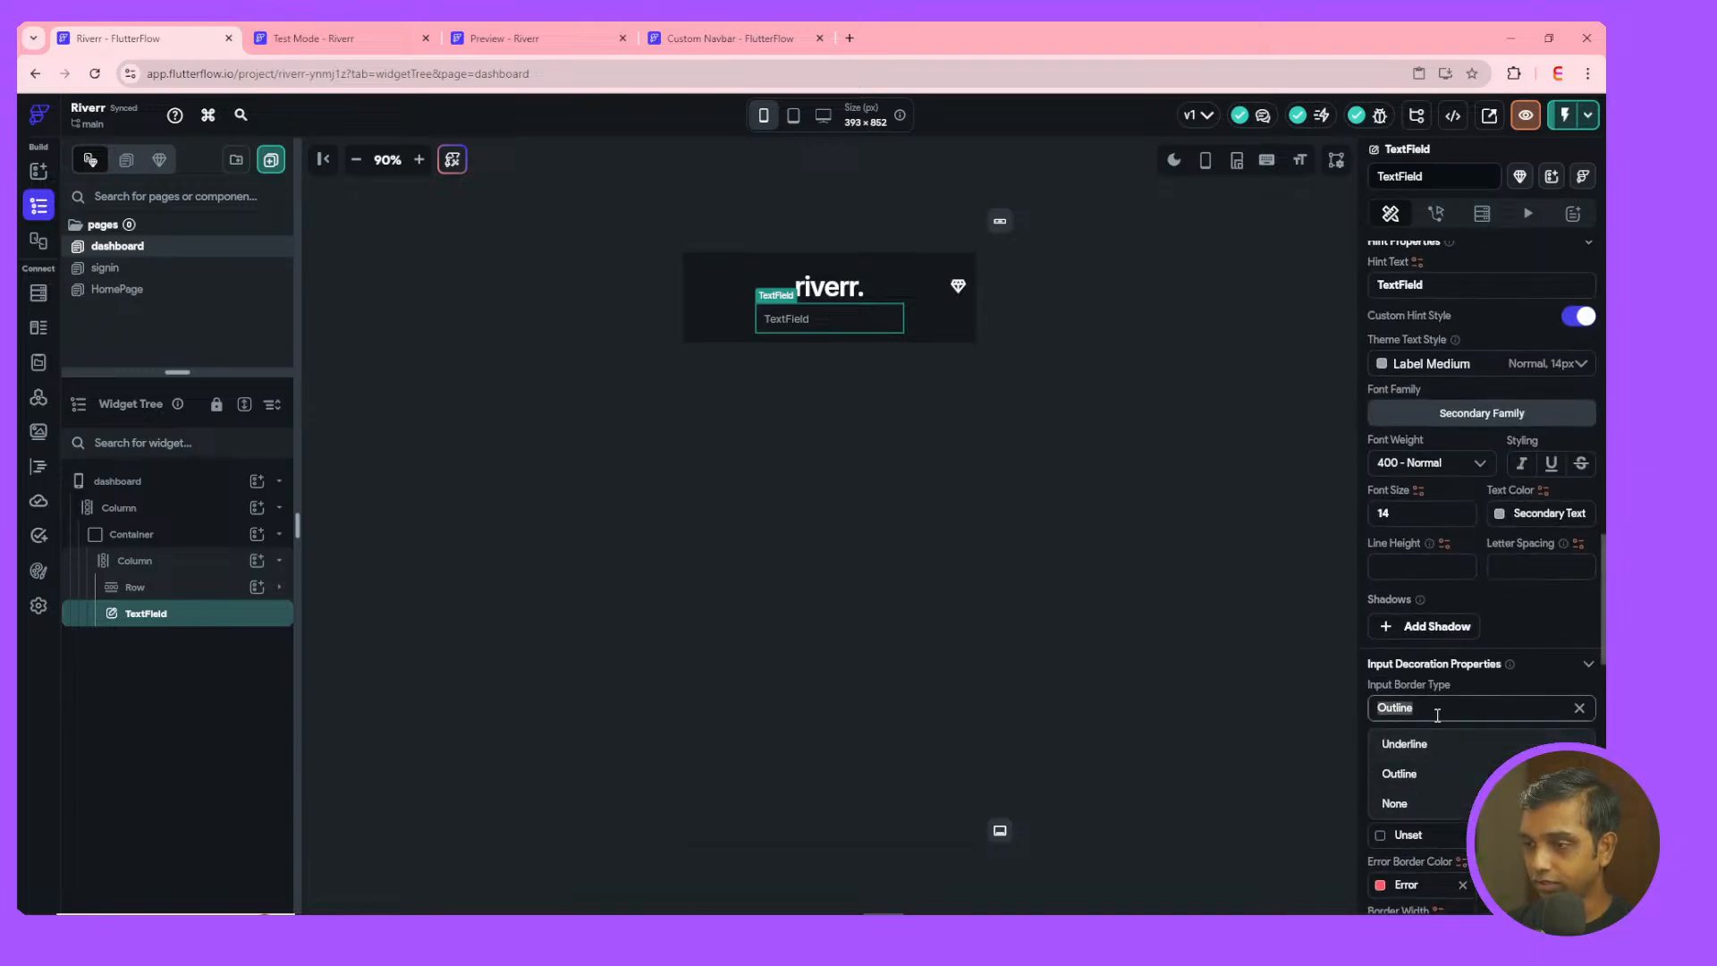
click(1502, 689)
scroll(1504, 707, down, 1)
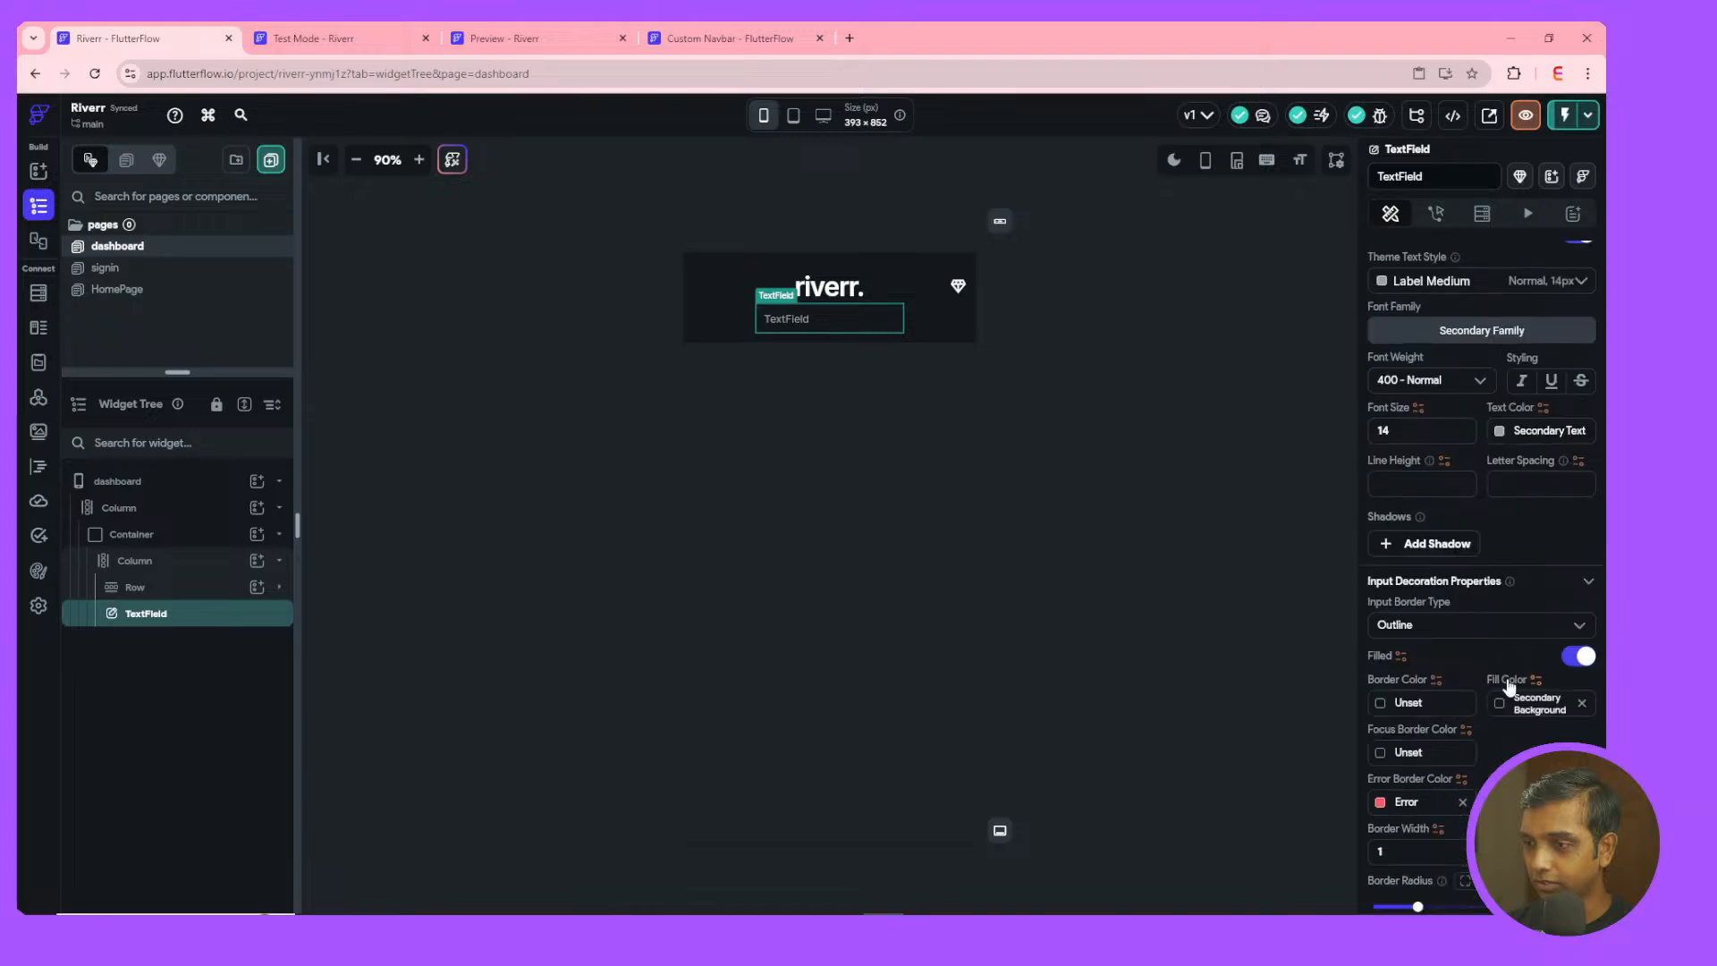
click(1380, 705)
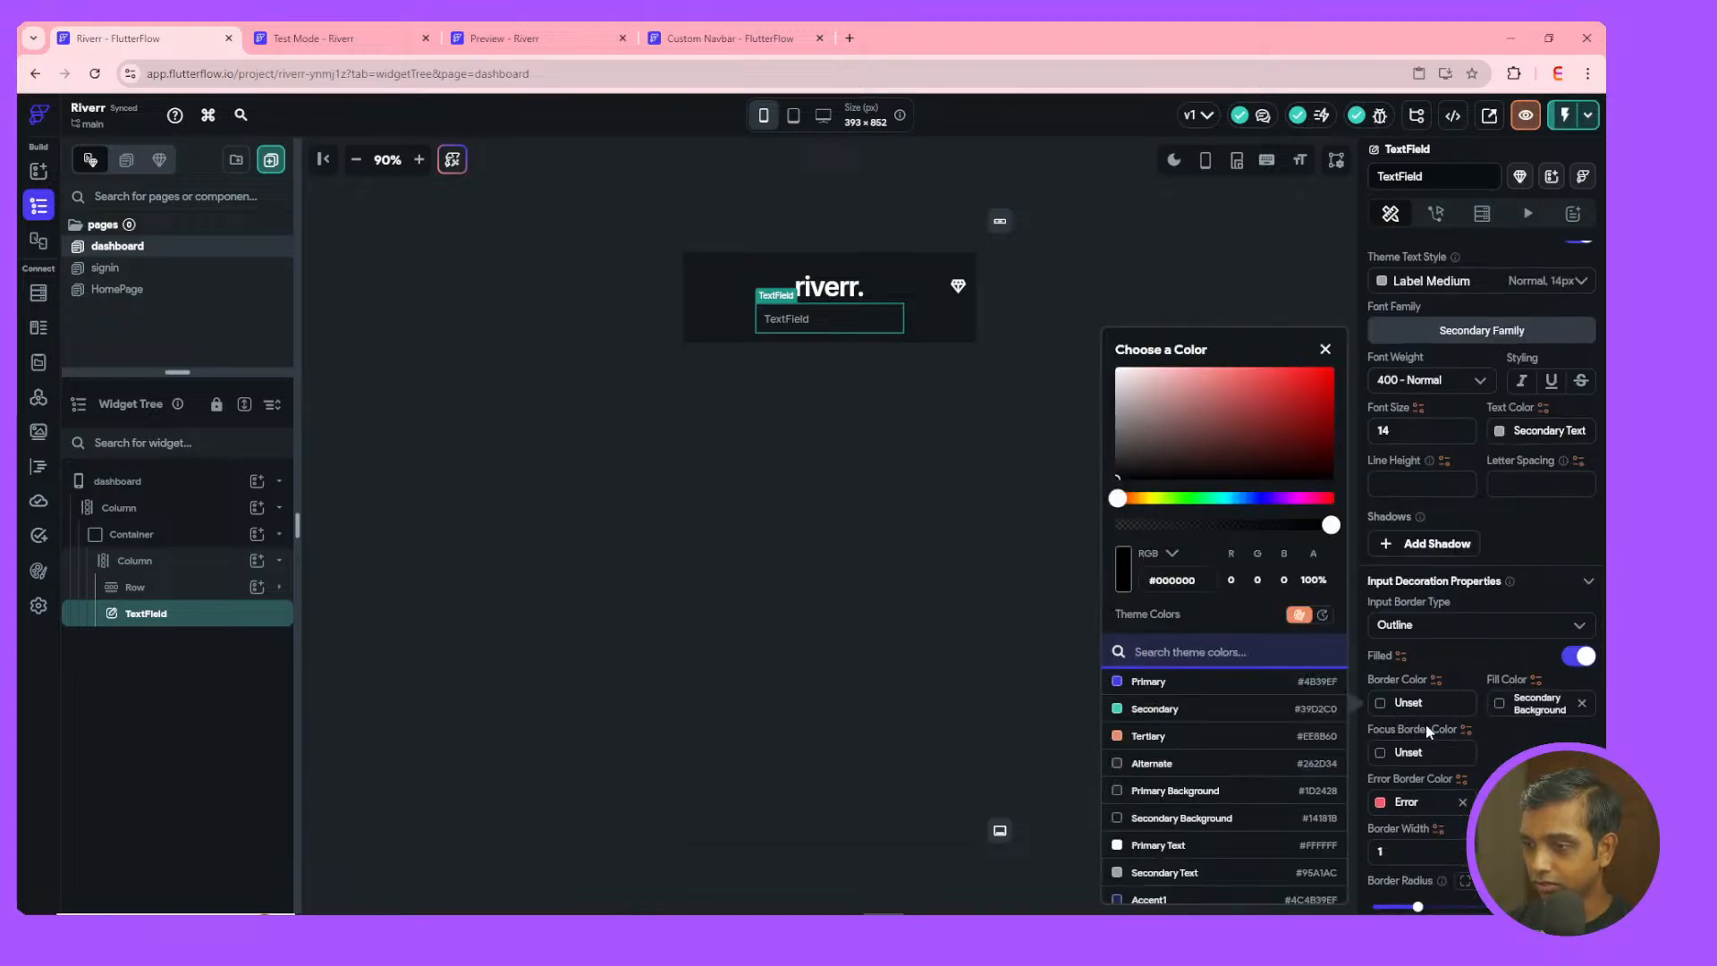
click(1154, 768)
click(943, 344)
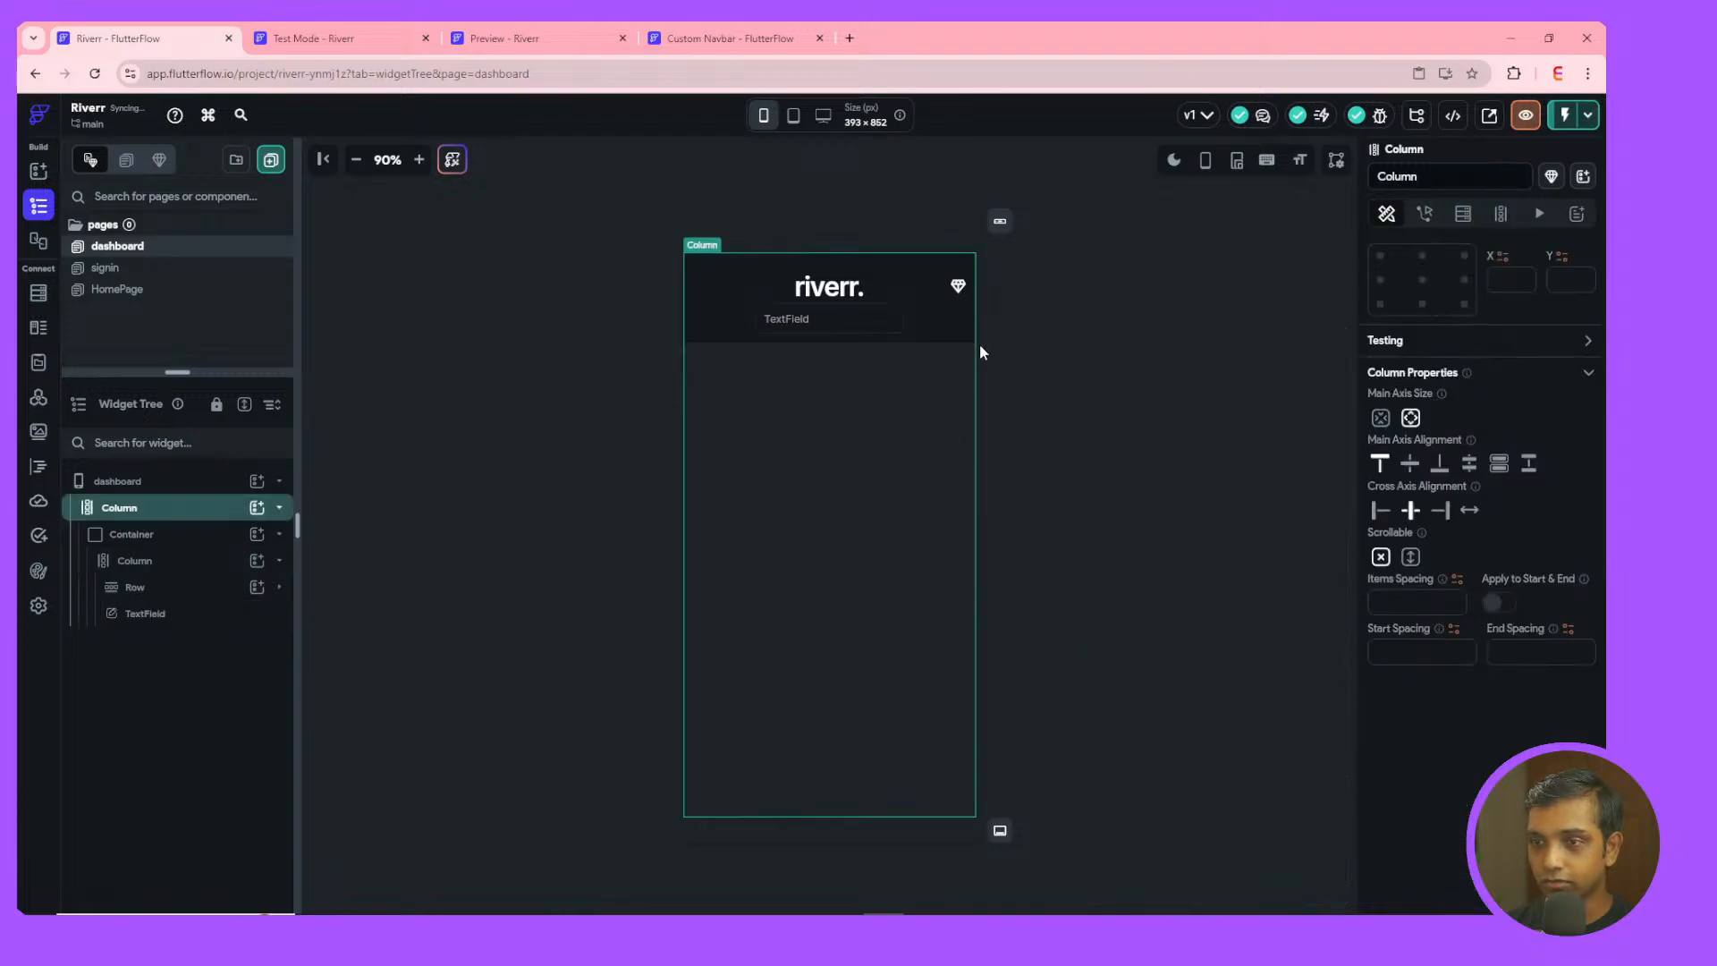
- Change the TextField's border color to the Accent4 theme color
click(879, 330)
scroll(1382, 632, down, 5)
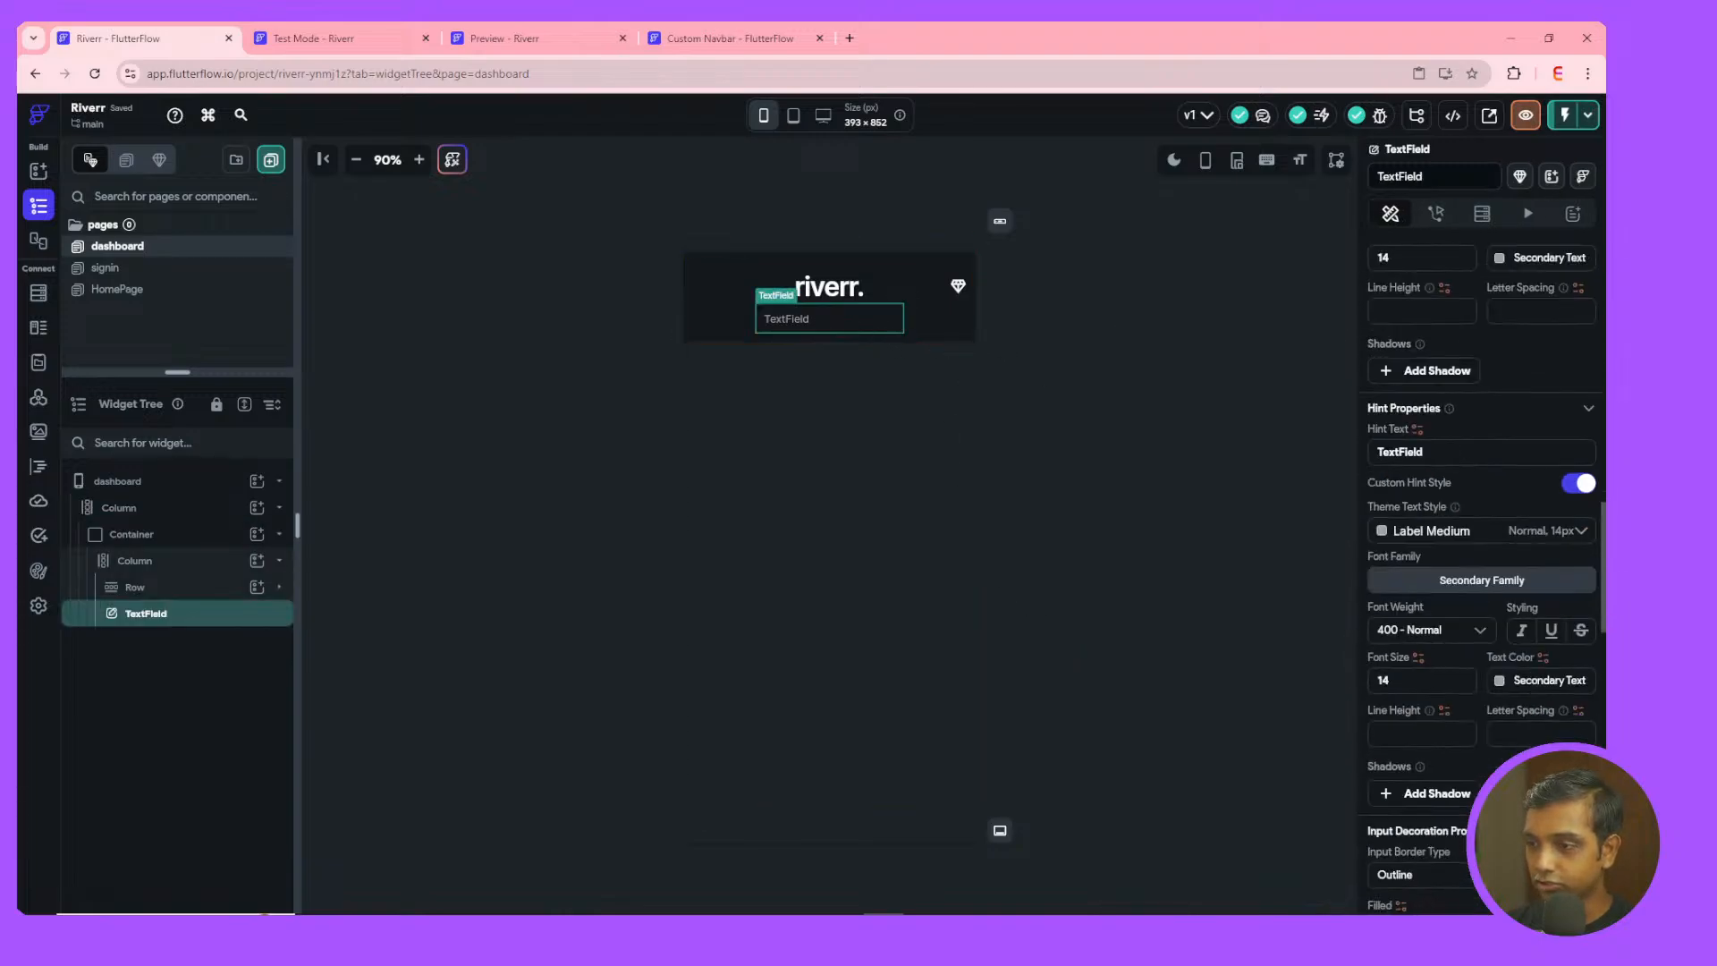
click(1382, 632)
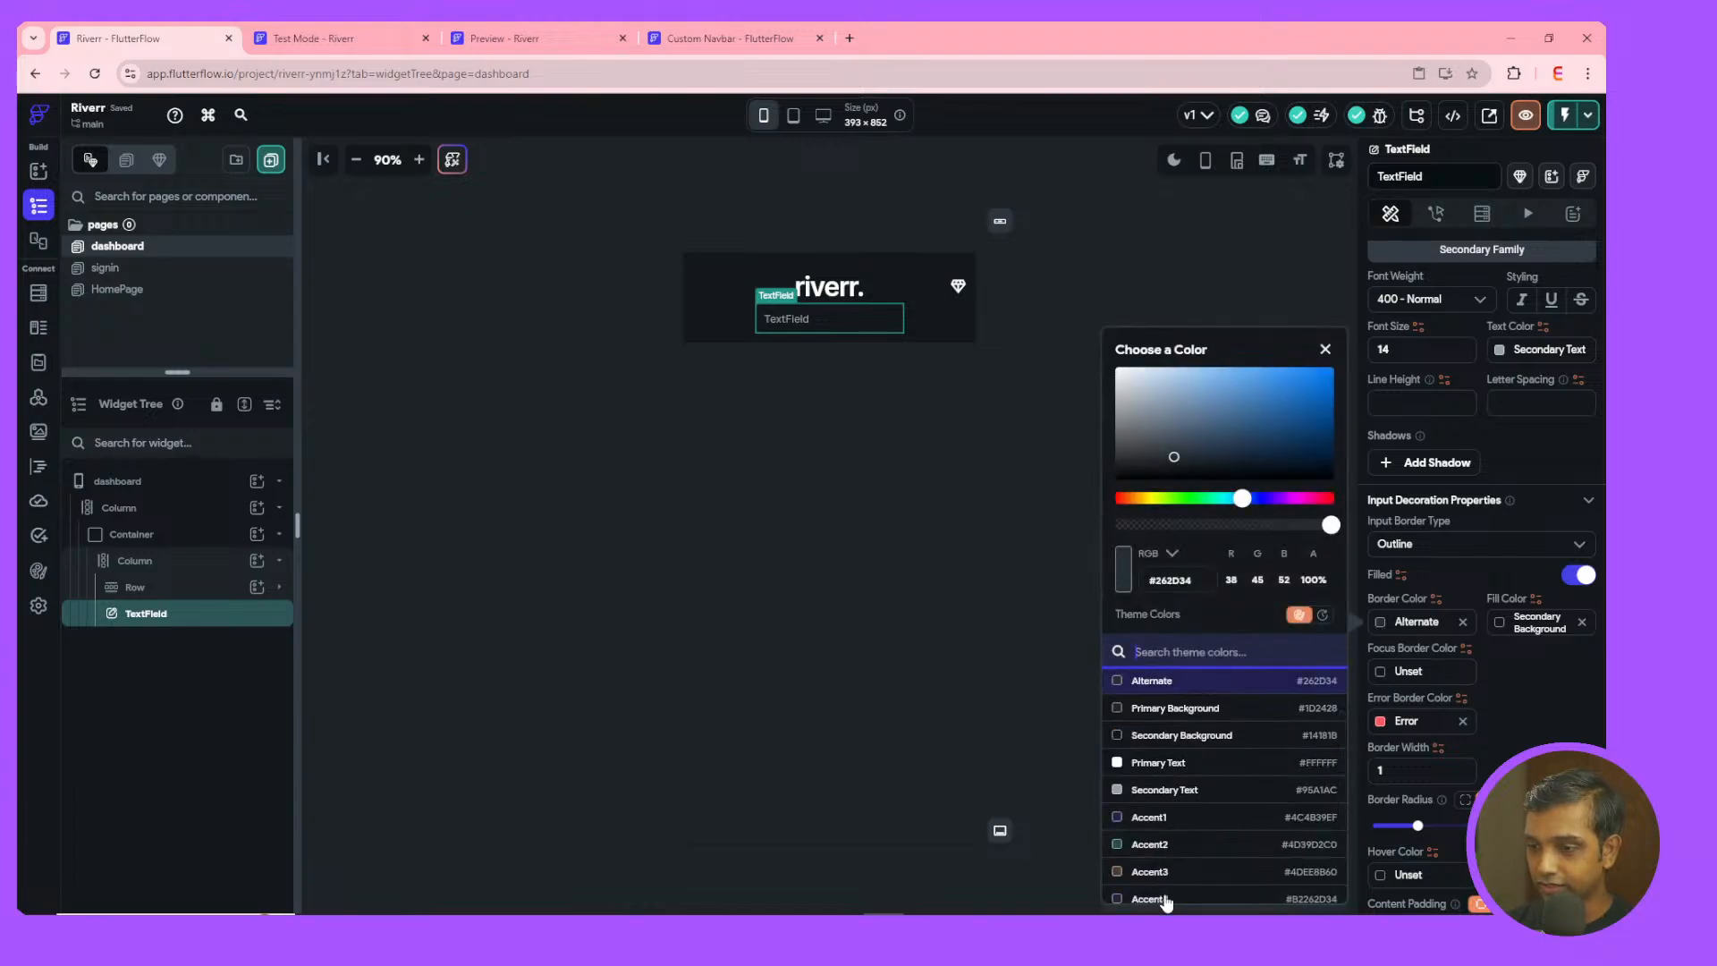
click(933, 561)
click(906, 467)
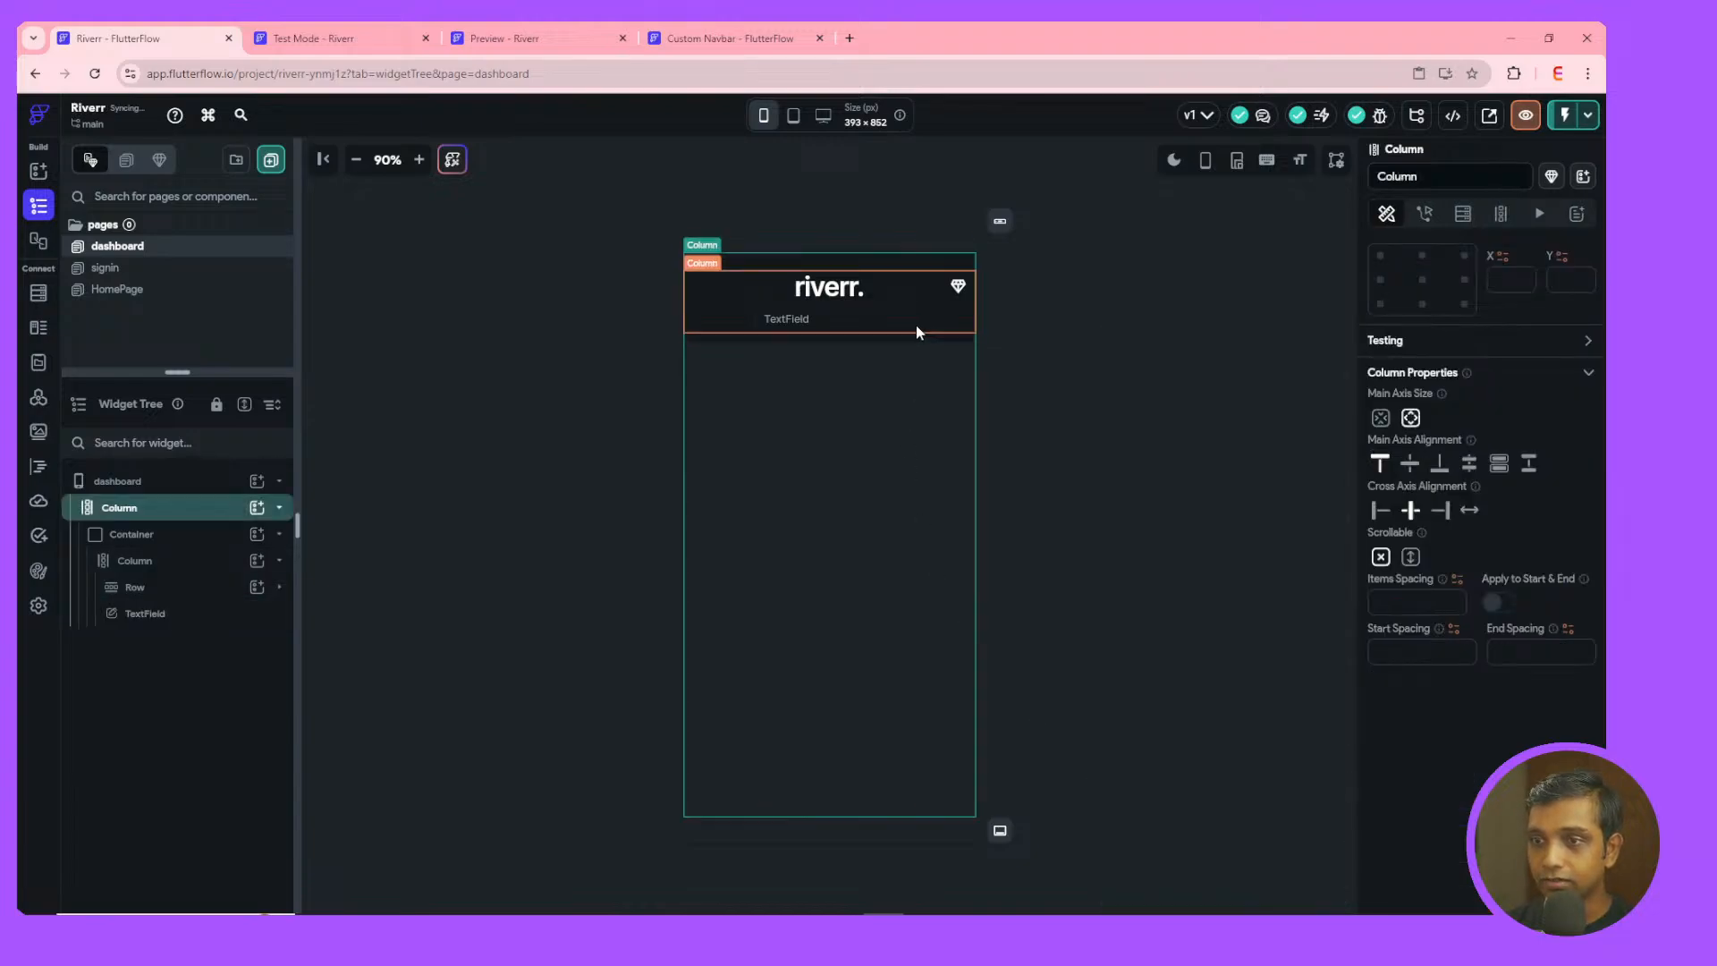
- Change the TextField's border color to the Secondary Text theme color
click(880, 326)
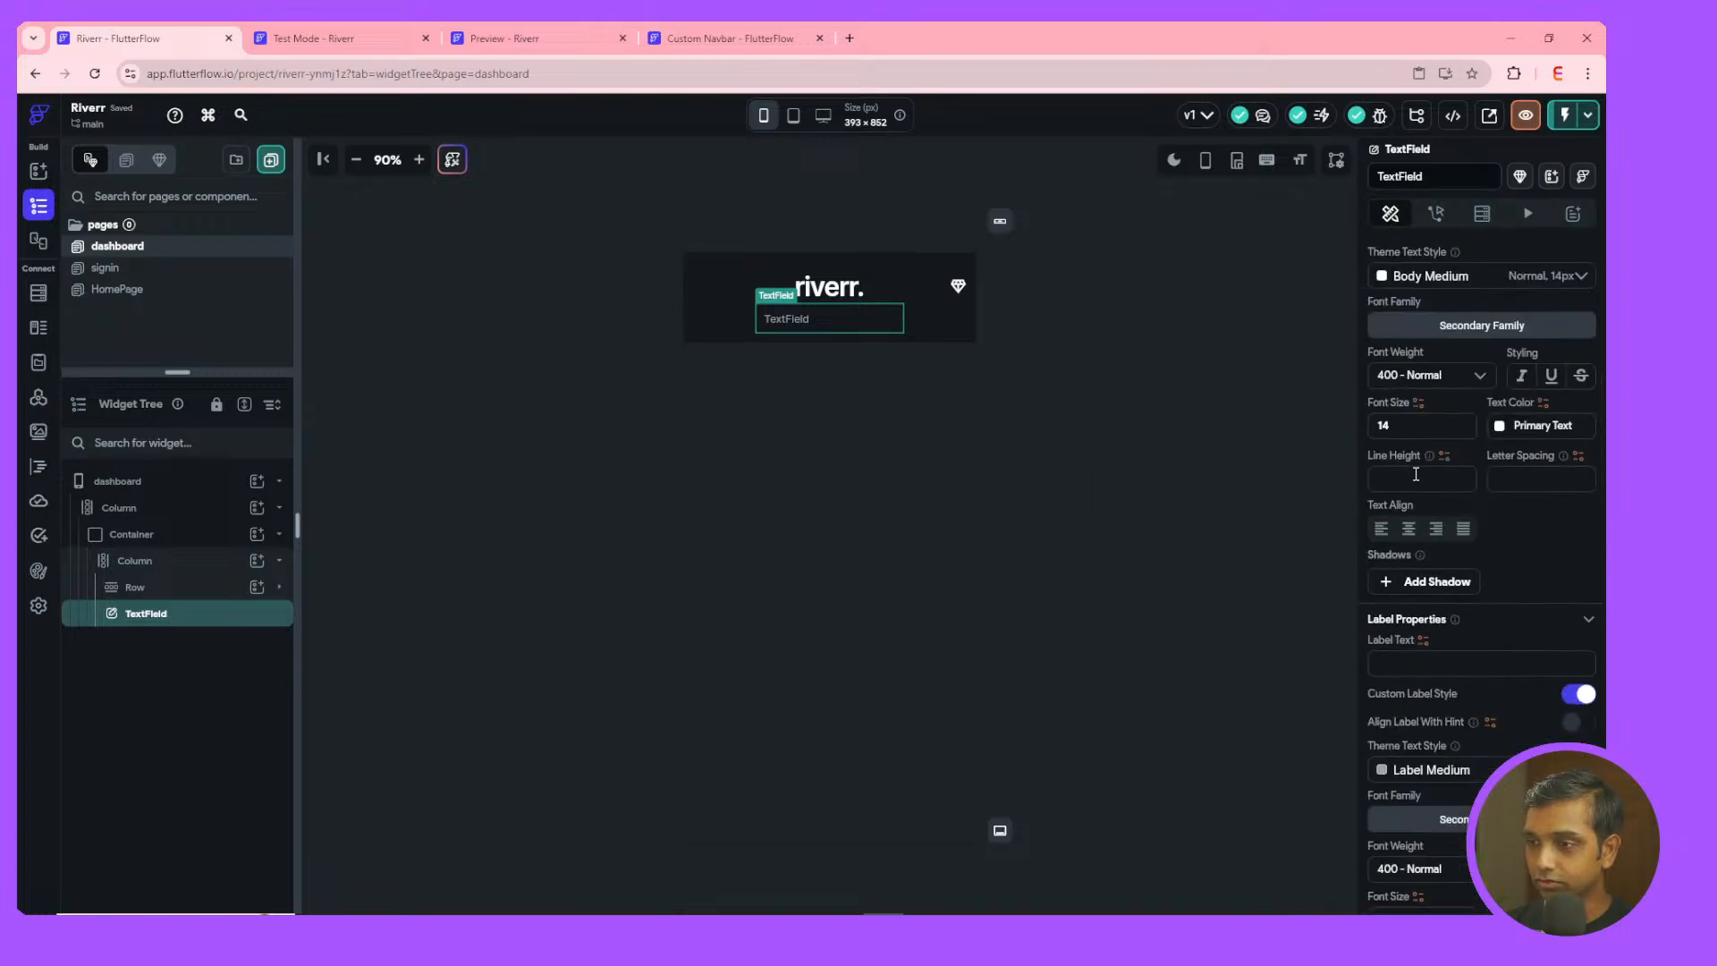
scroll(1438, 669, down, 2)
scroll(1438, 669, down, 2)
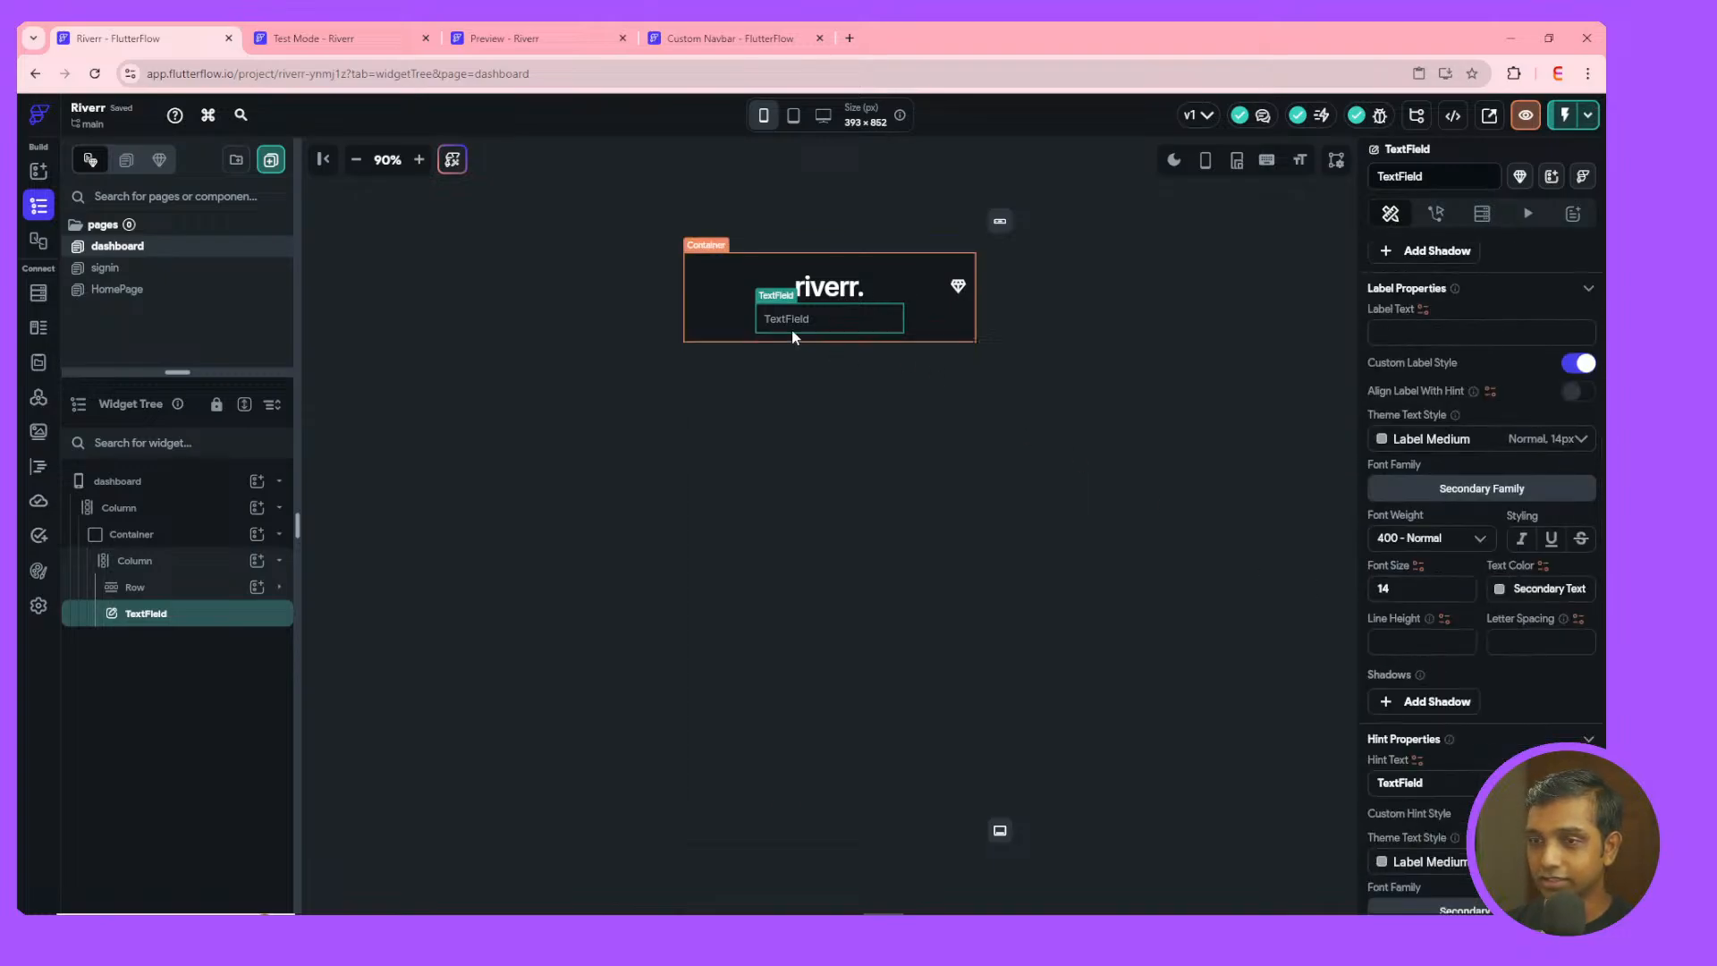
click(418, 159)
click(417, 159)
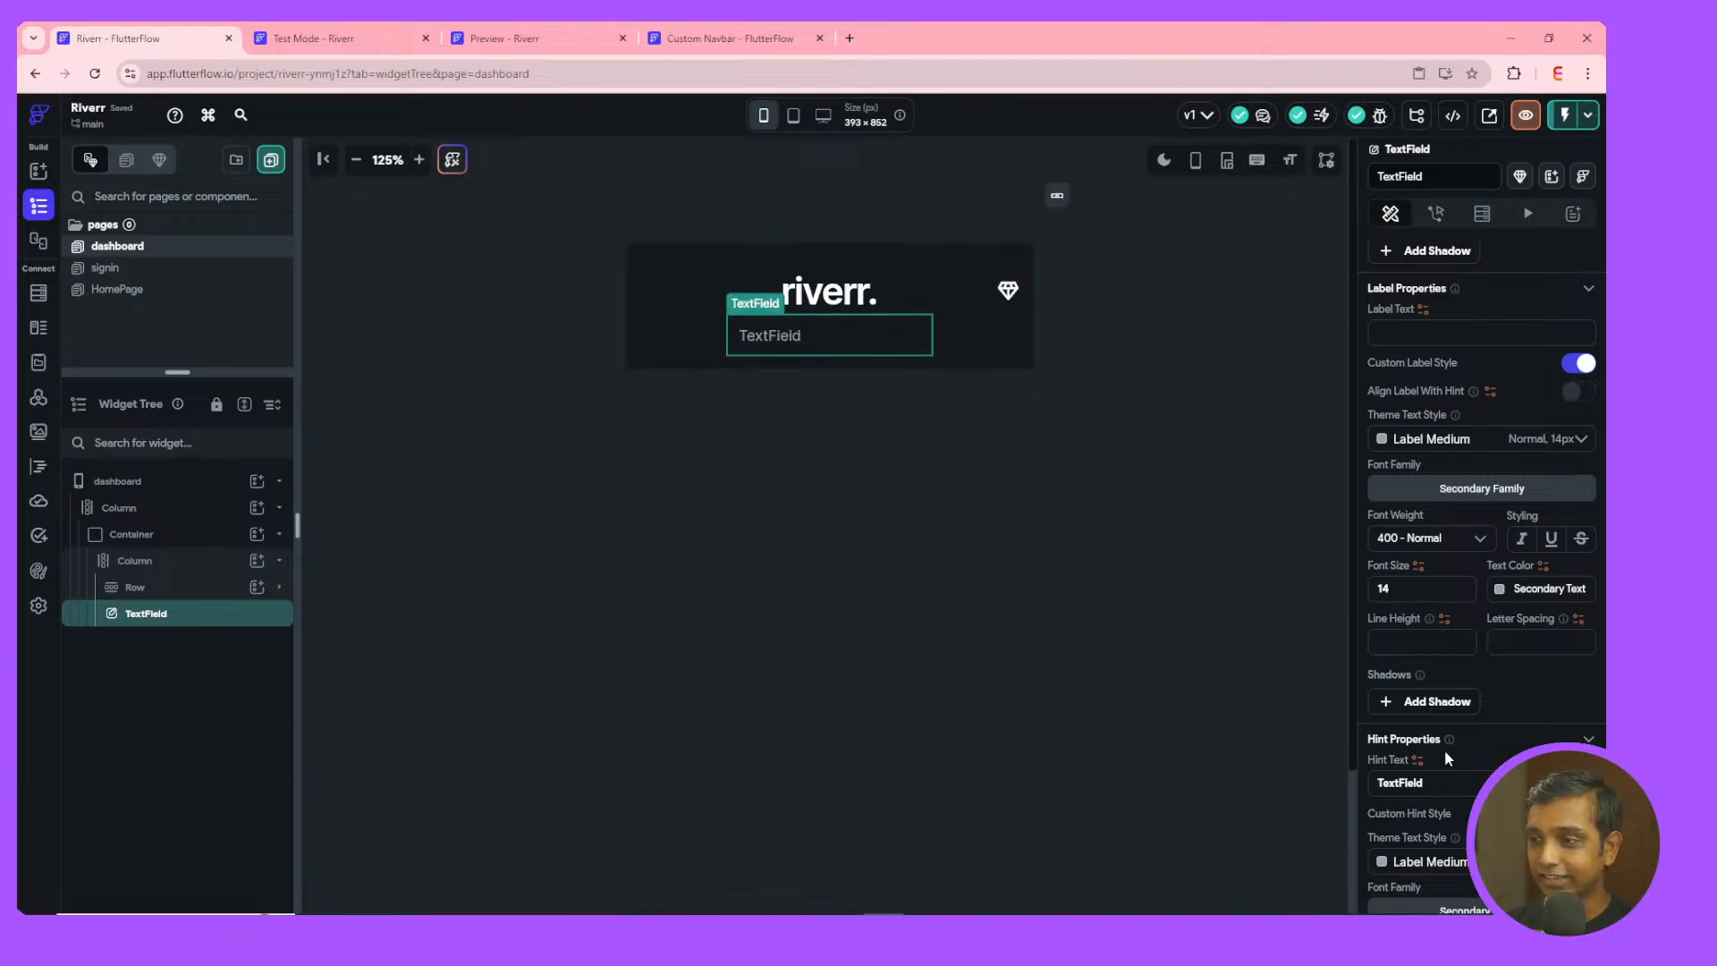
scroll(1450, 754, down, 3)
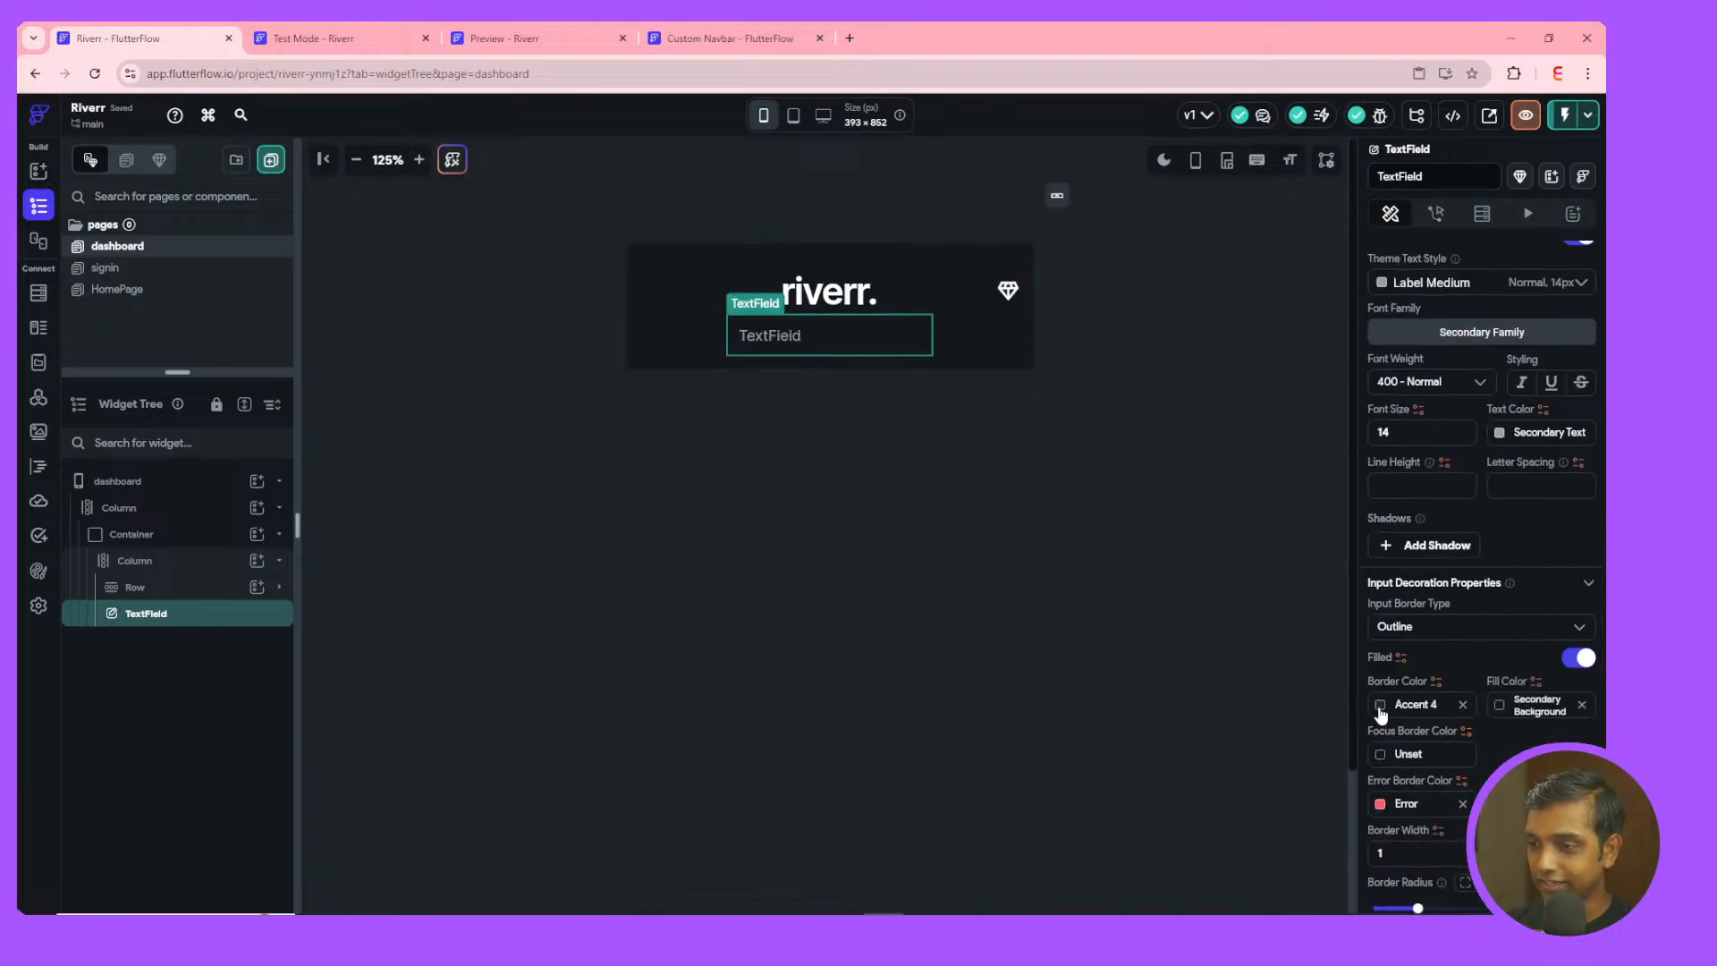
click(1380, 707)
scroll(1219, 865, down, 5)
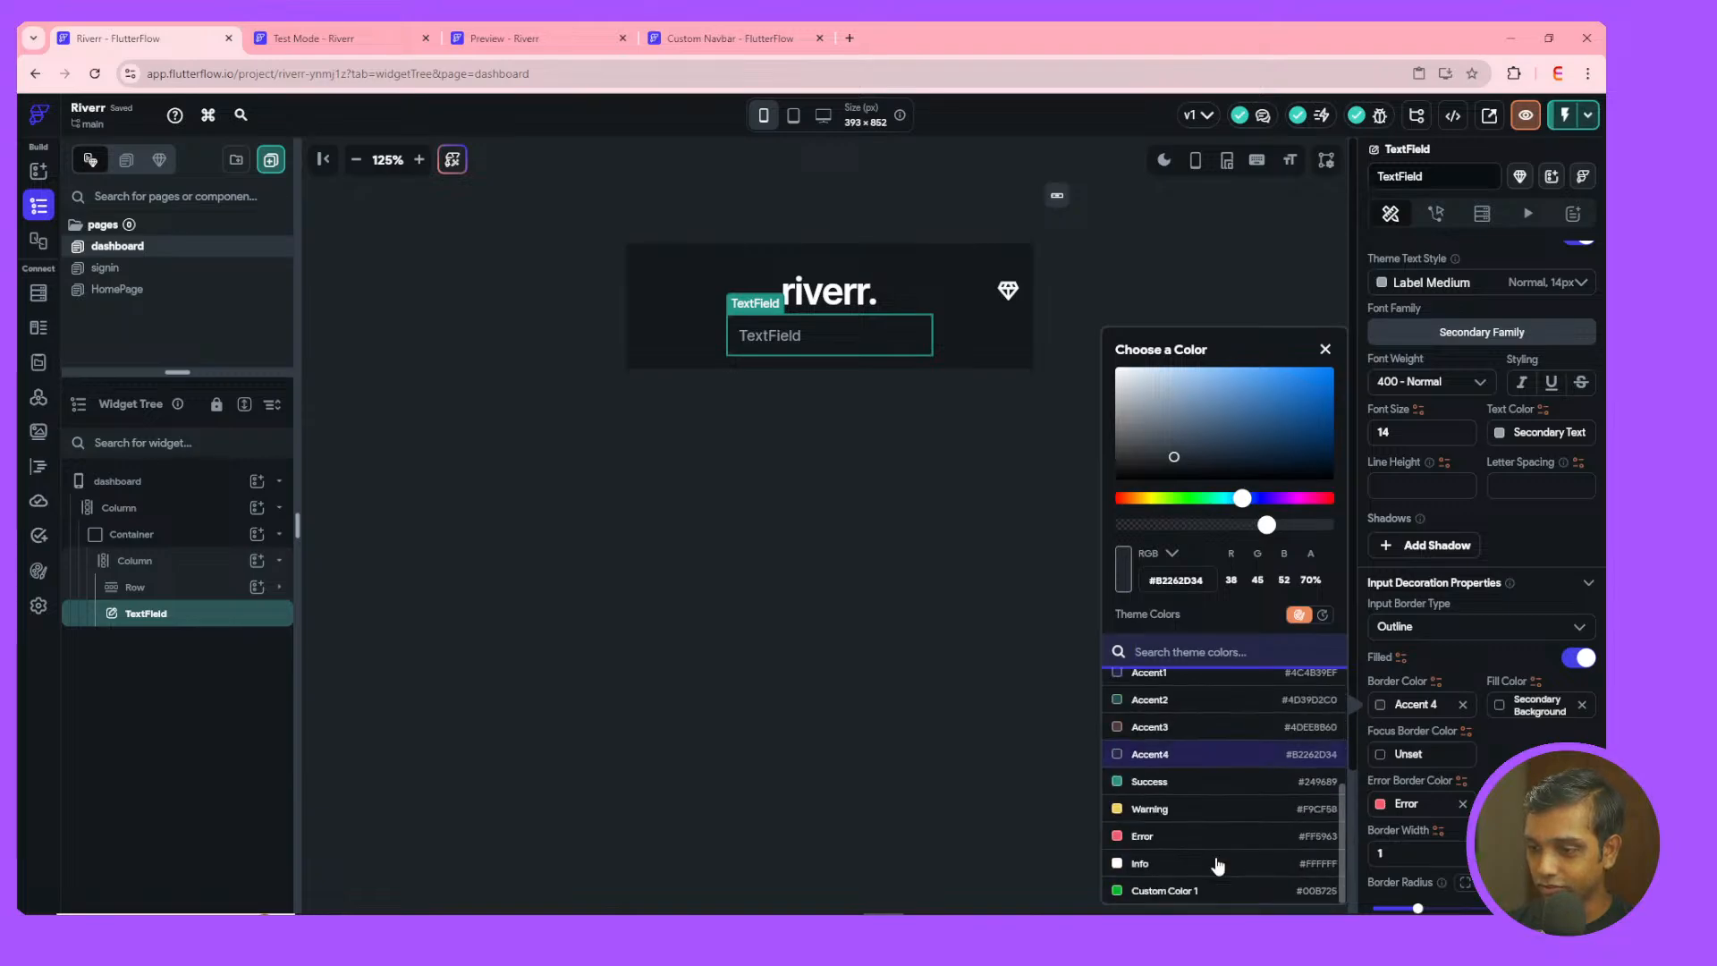
scroll(1194, 867, up, 3)
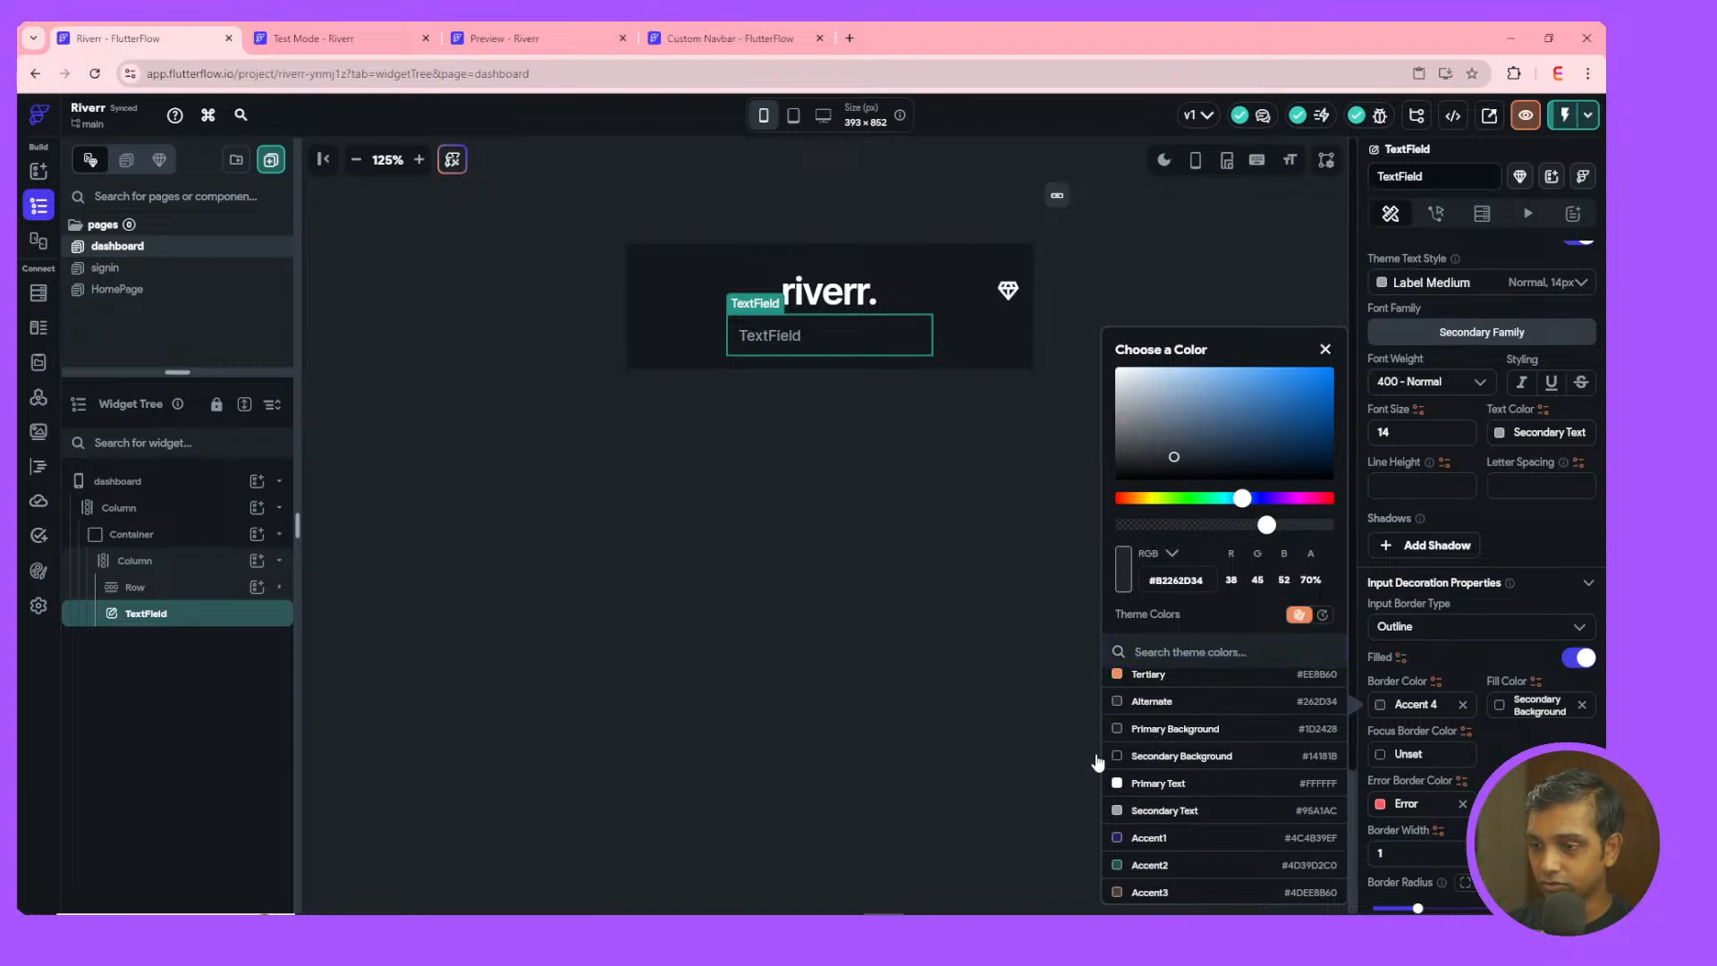
click(1159, 783)
click(986, 632)
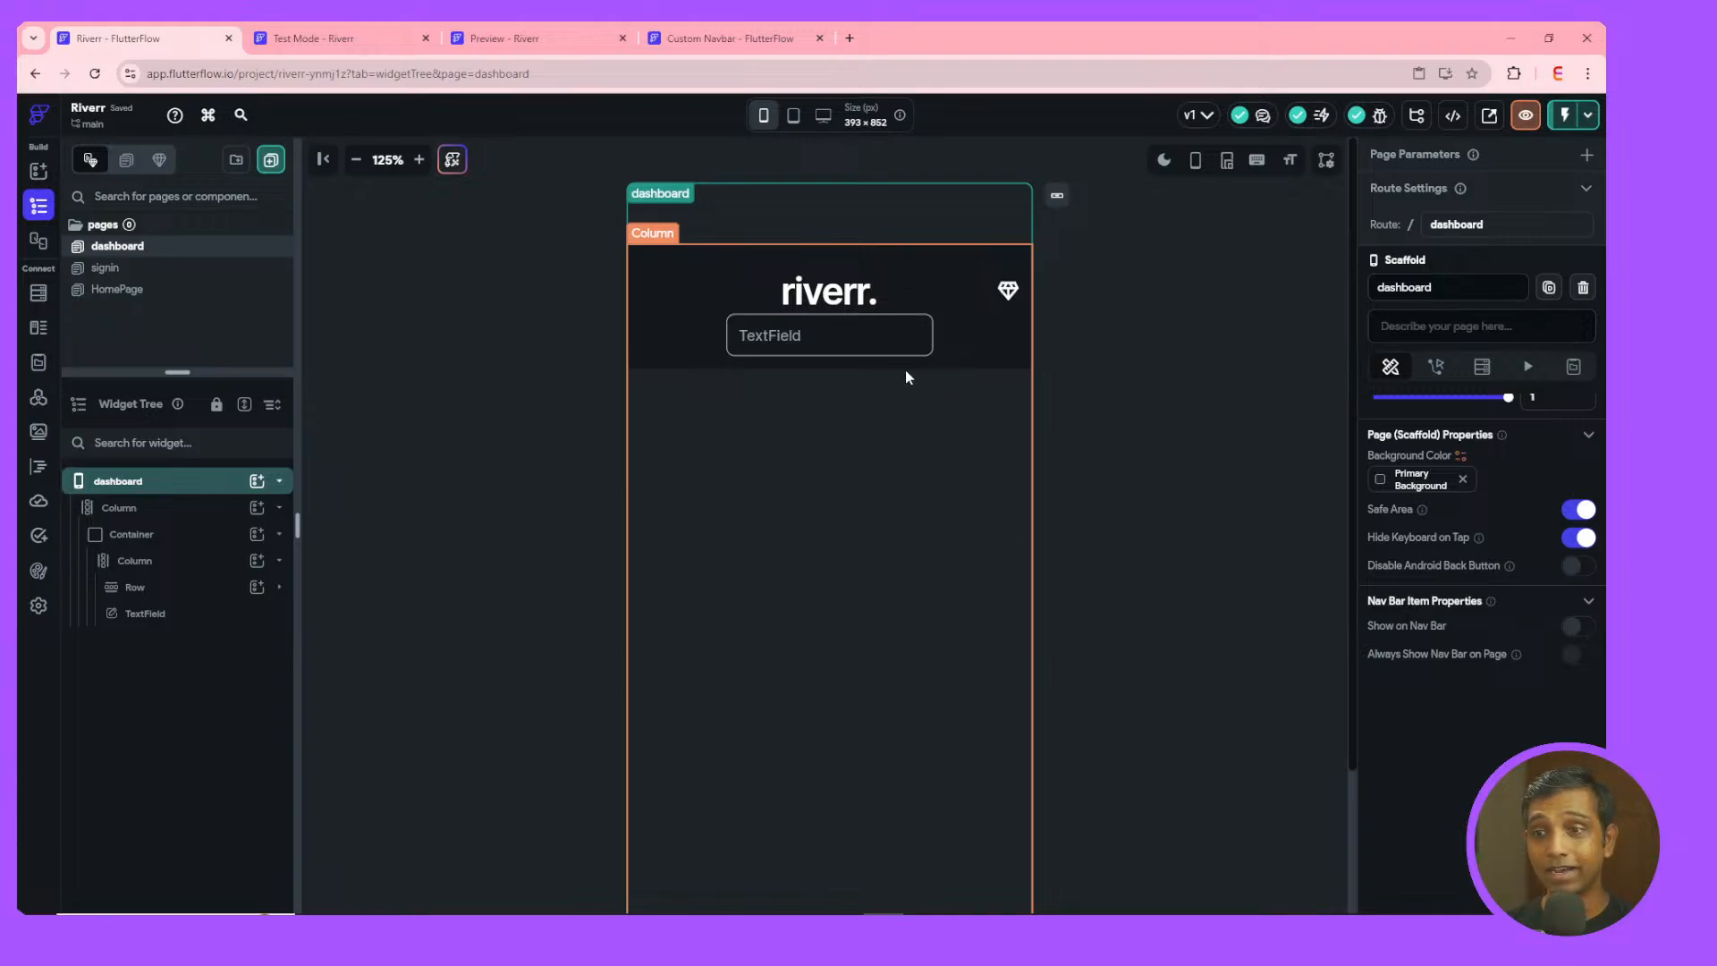
- Clear the TextField's border color and set its fill color to the Alternate theme color
click(888, 352)
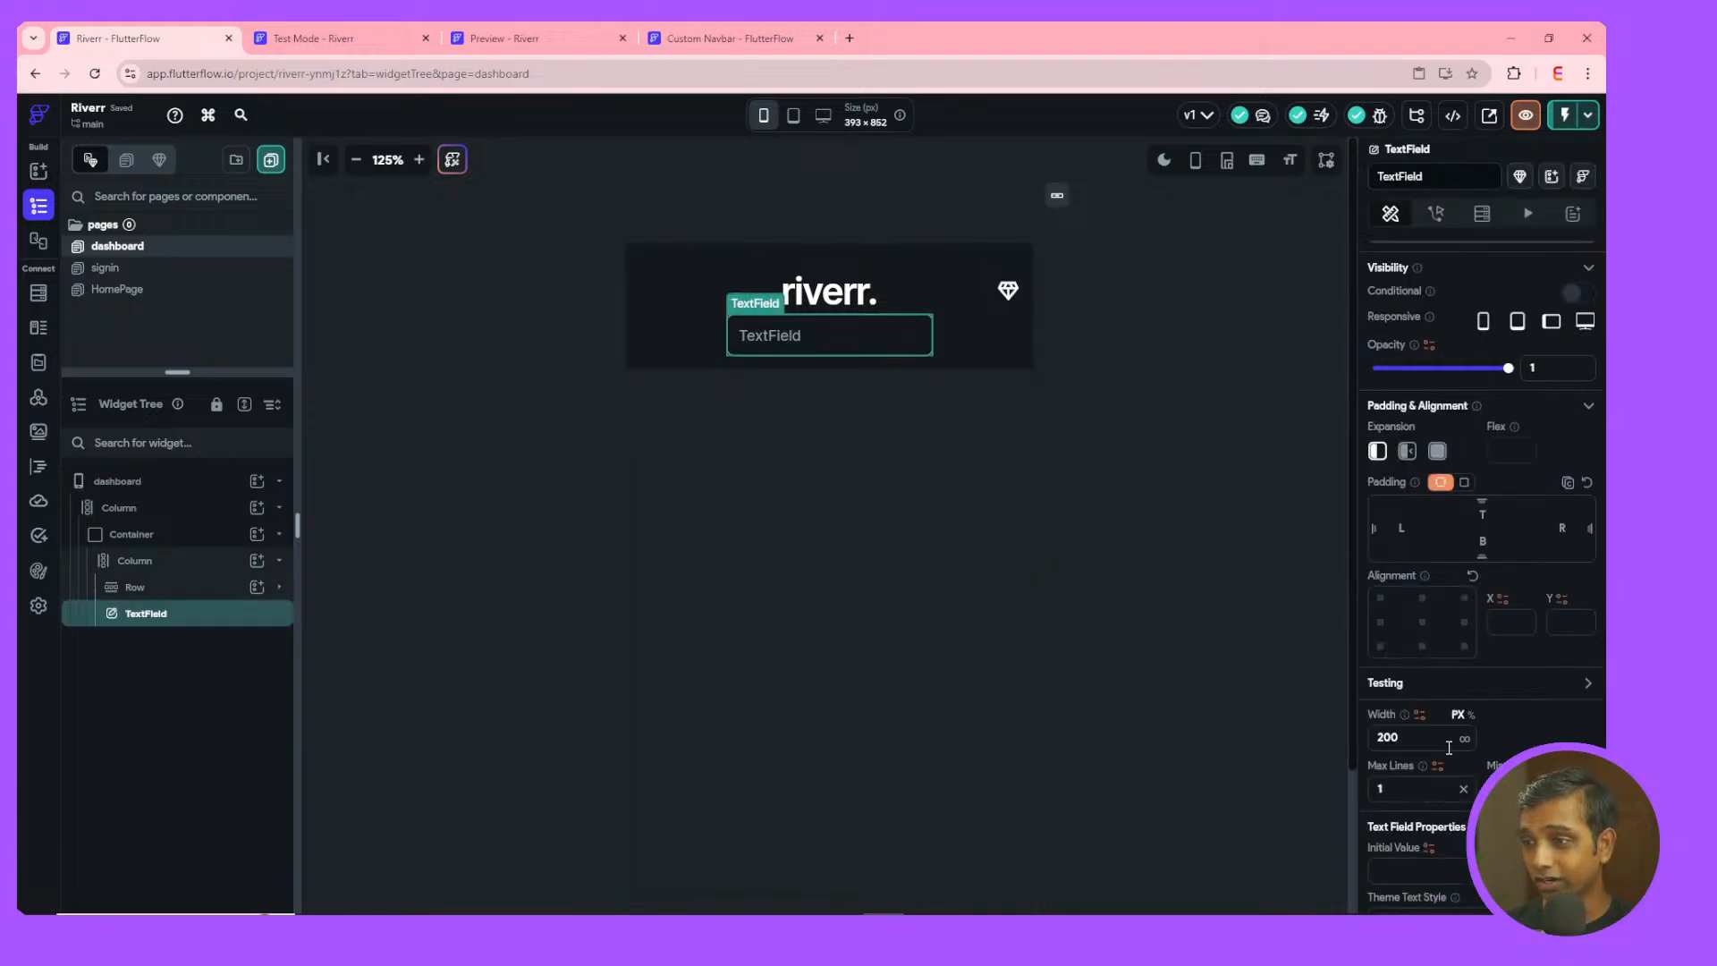
scroll(1447, 751, down, 3)
scroll(1449, 750, down, 3)
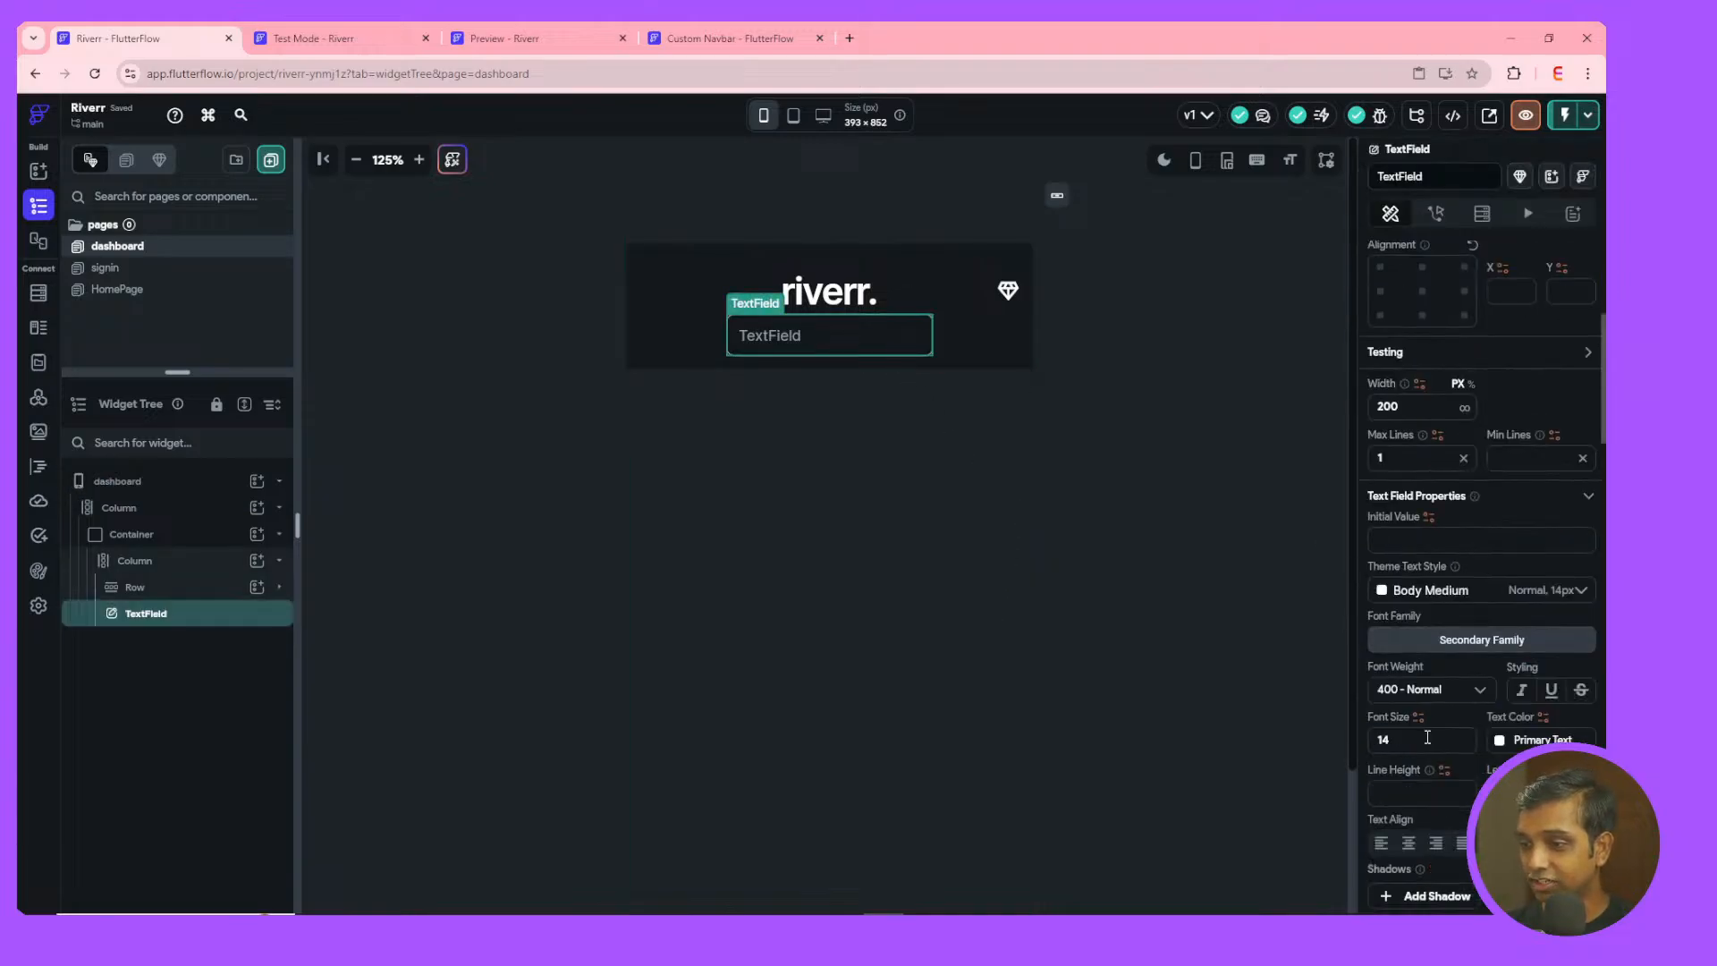
scroll(1468, 744, down, 4)
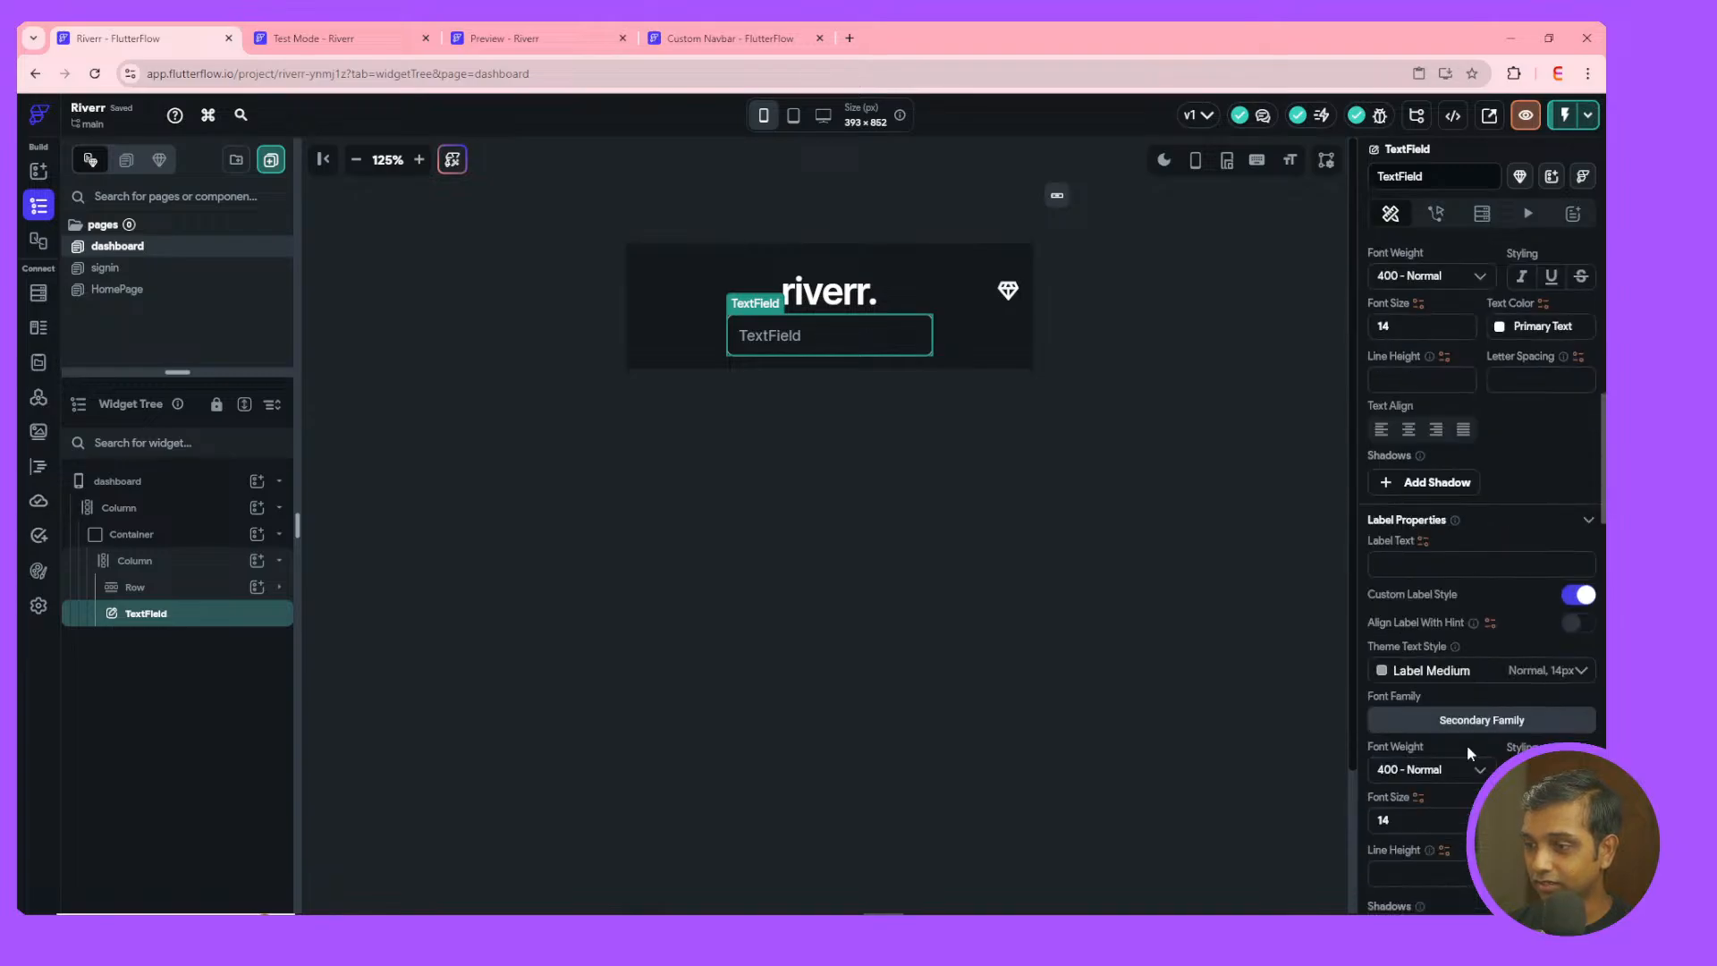
scroll(1476, 742, down, 4)
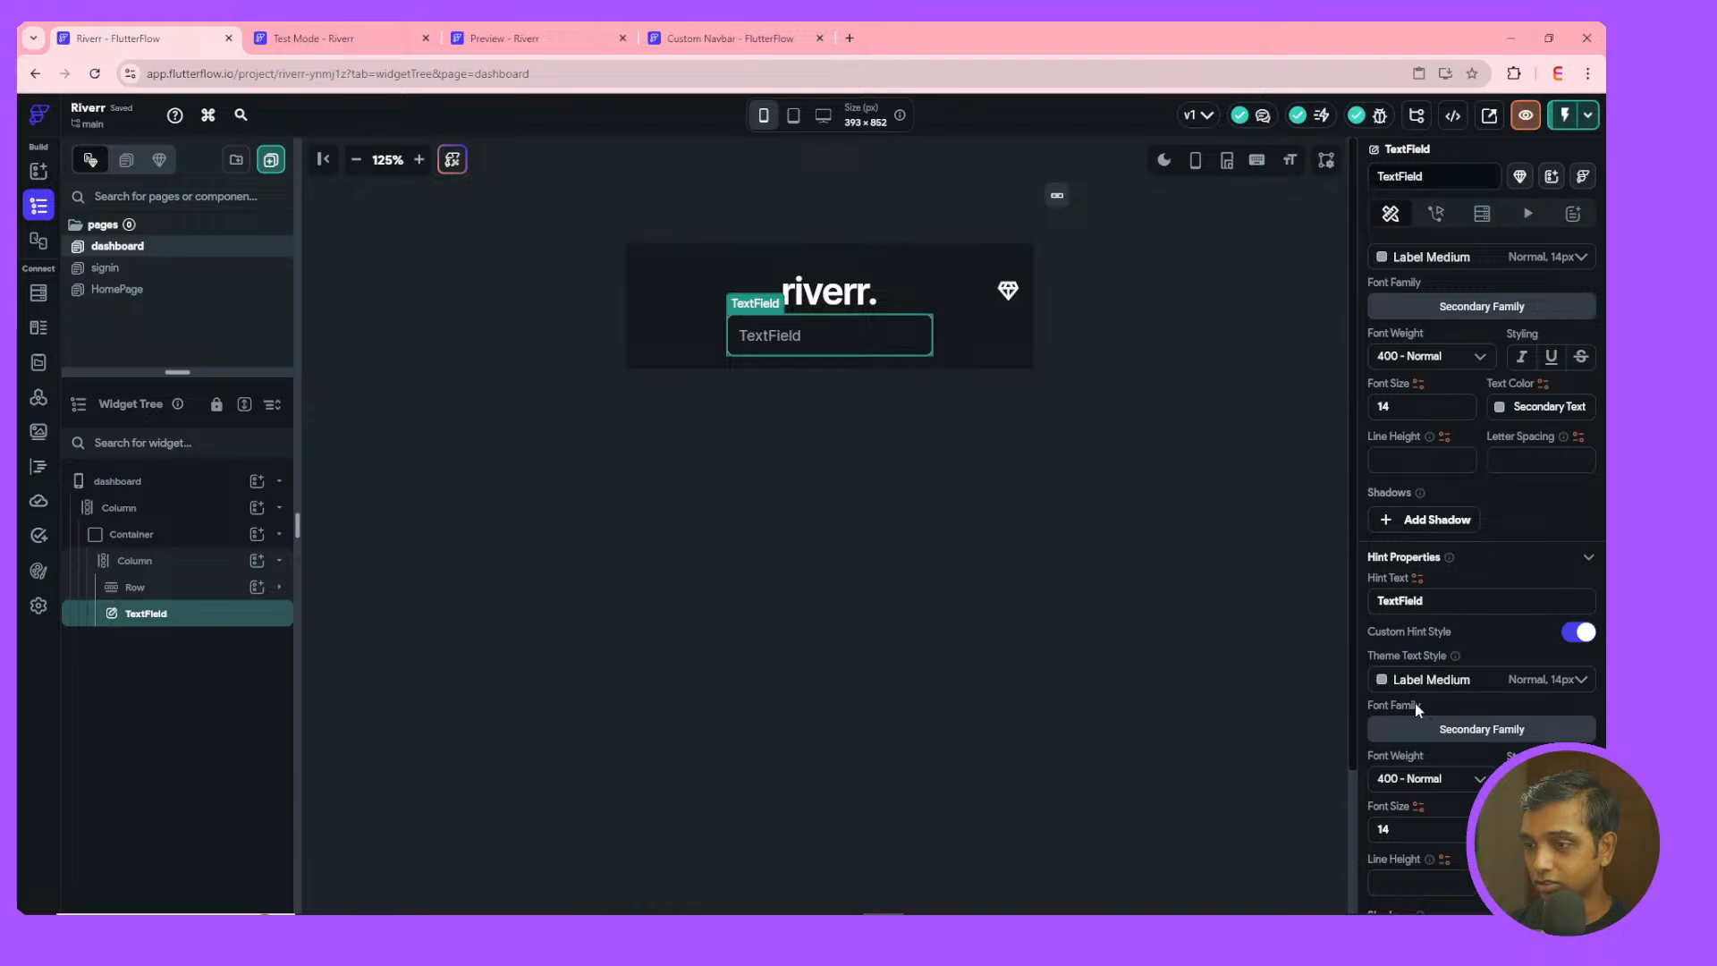
scroll(1467, 734, down, 4)
scroll(1449, 721, down, 1)
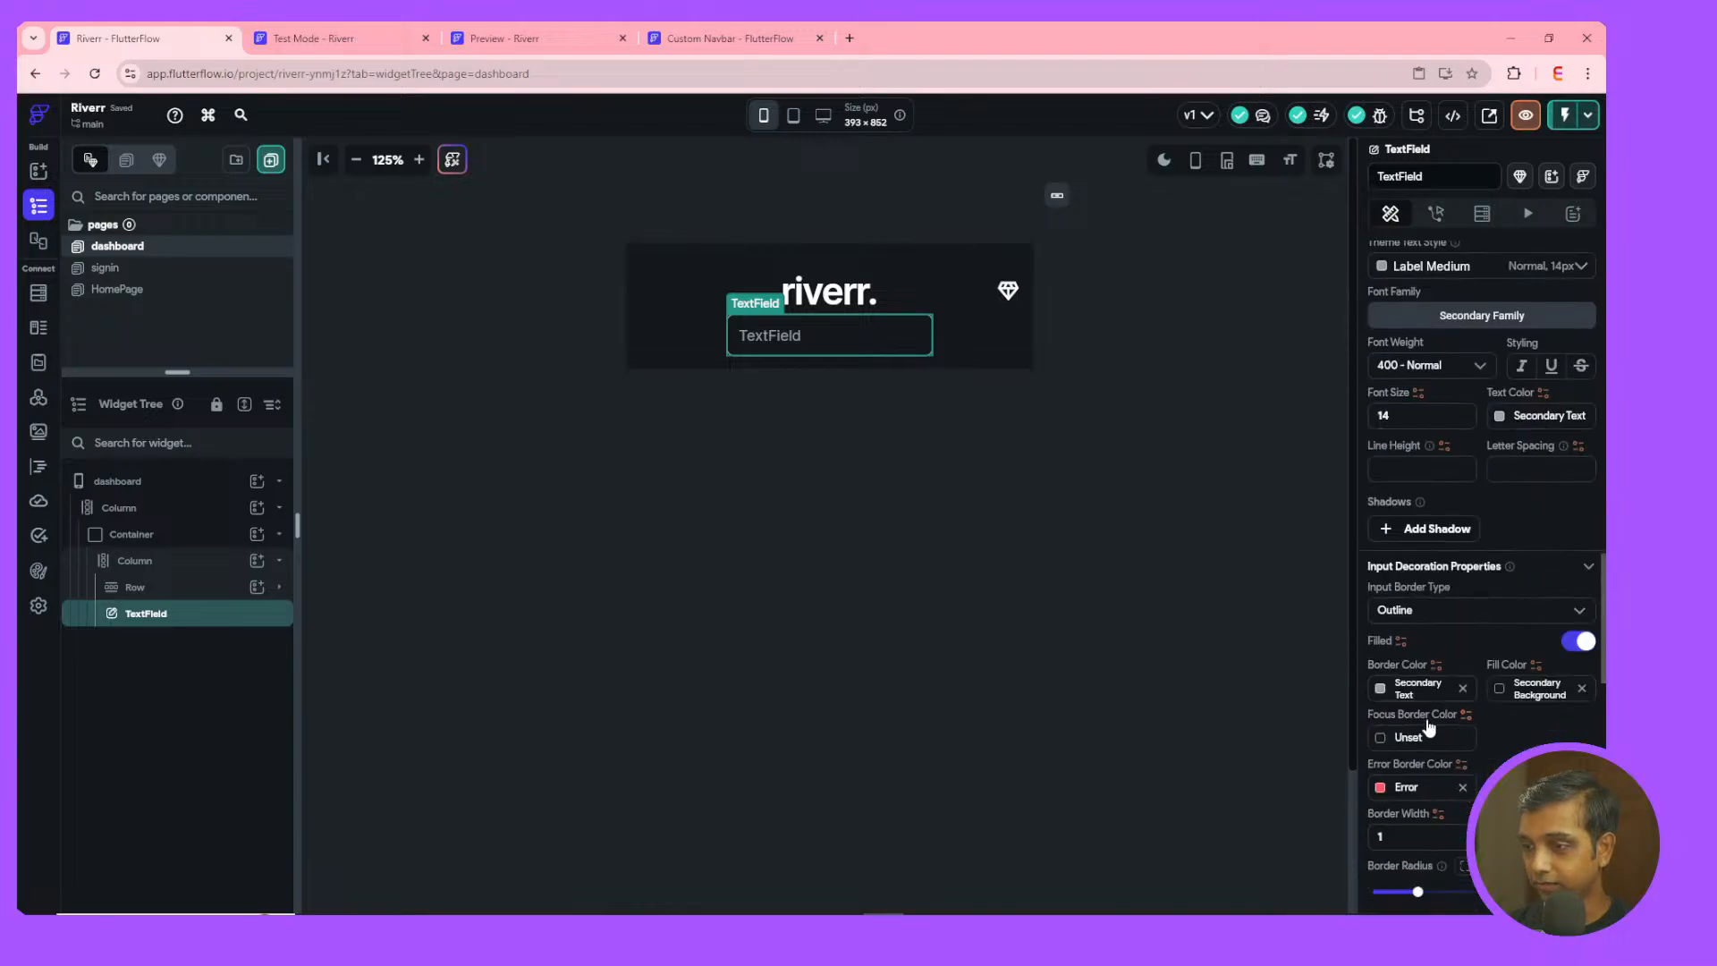
click(1463, 689)
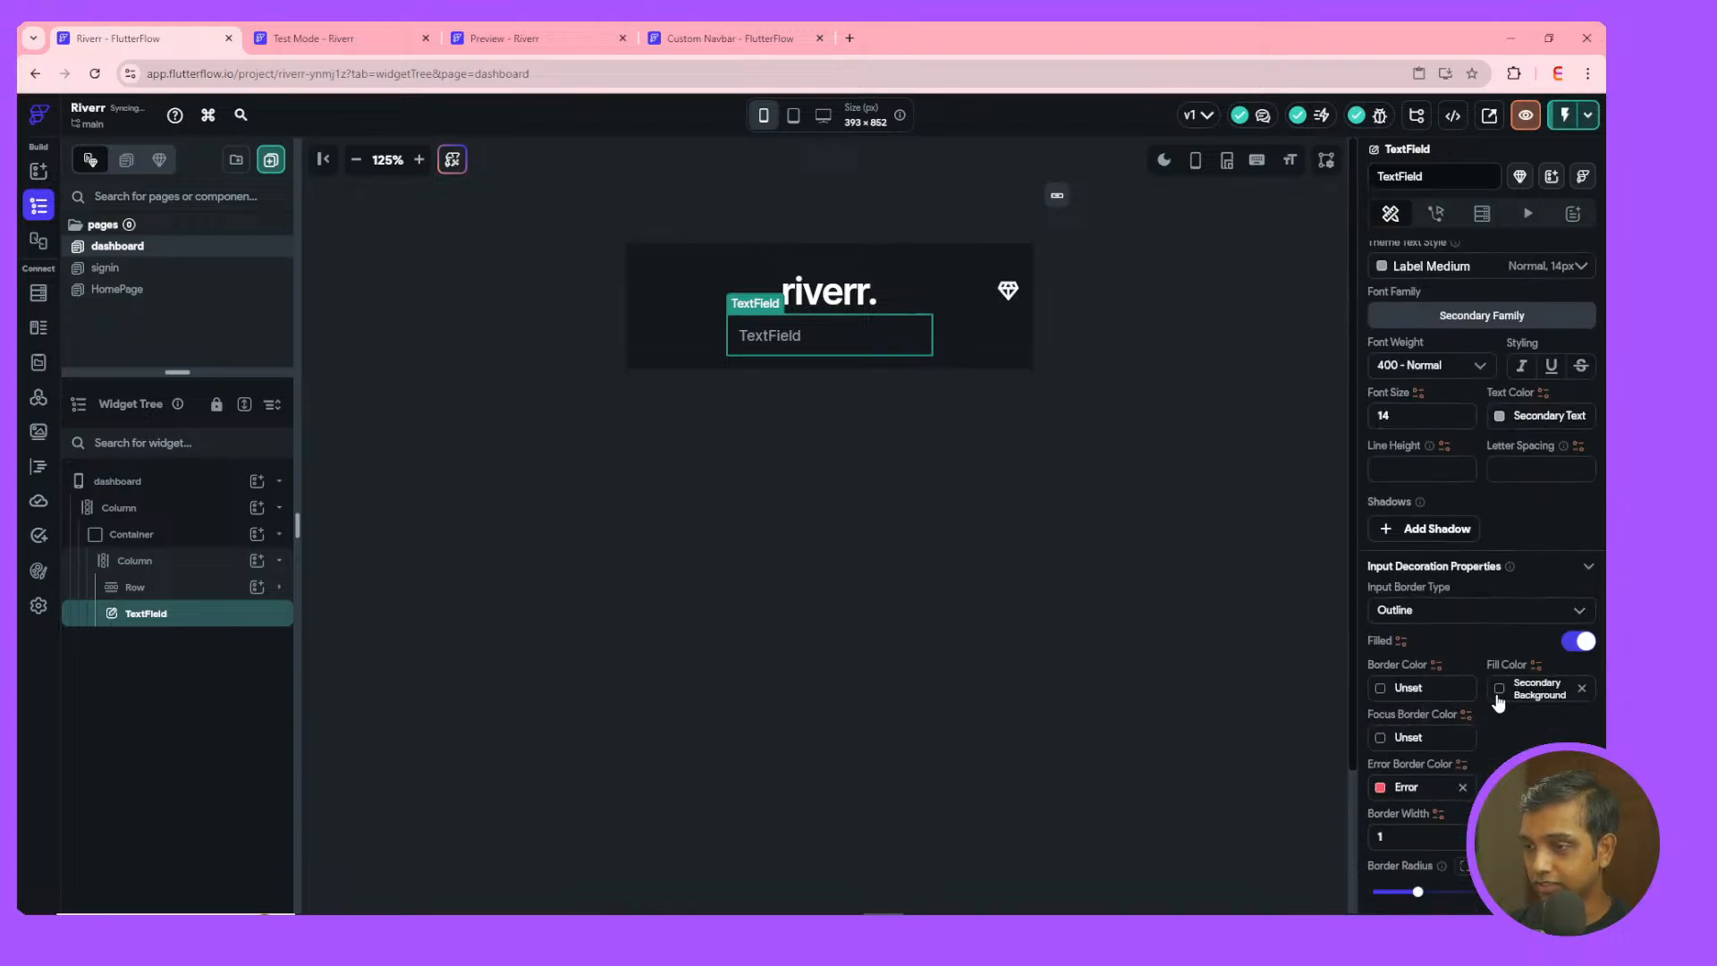
click(1498, 698)
click(1266, 767)
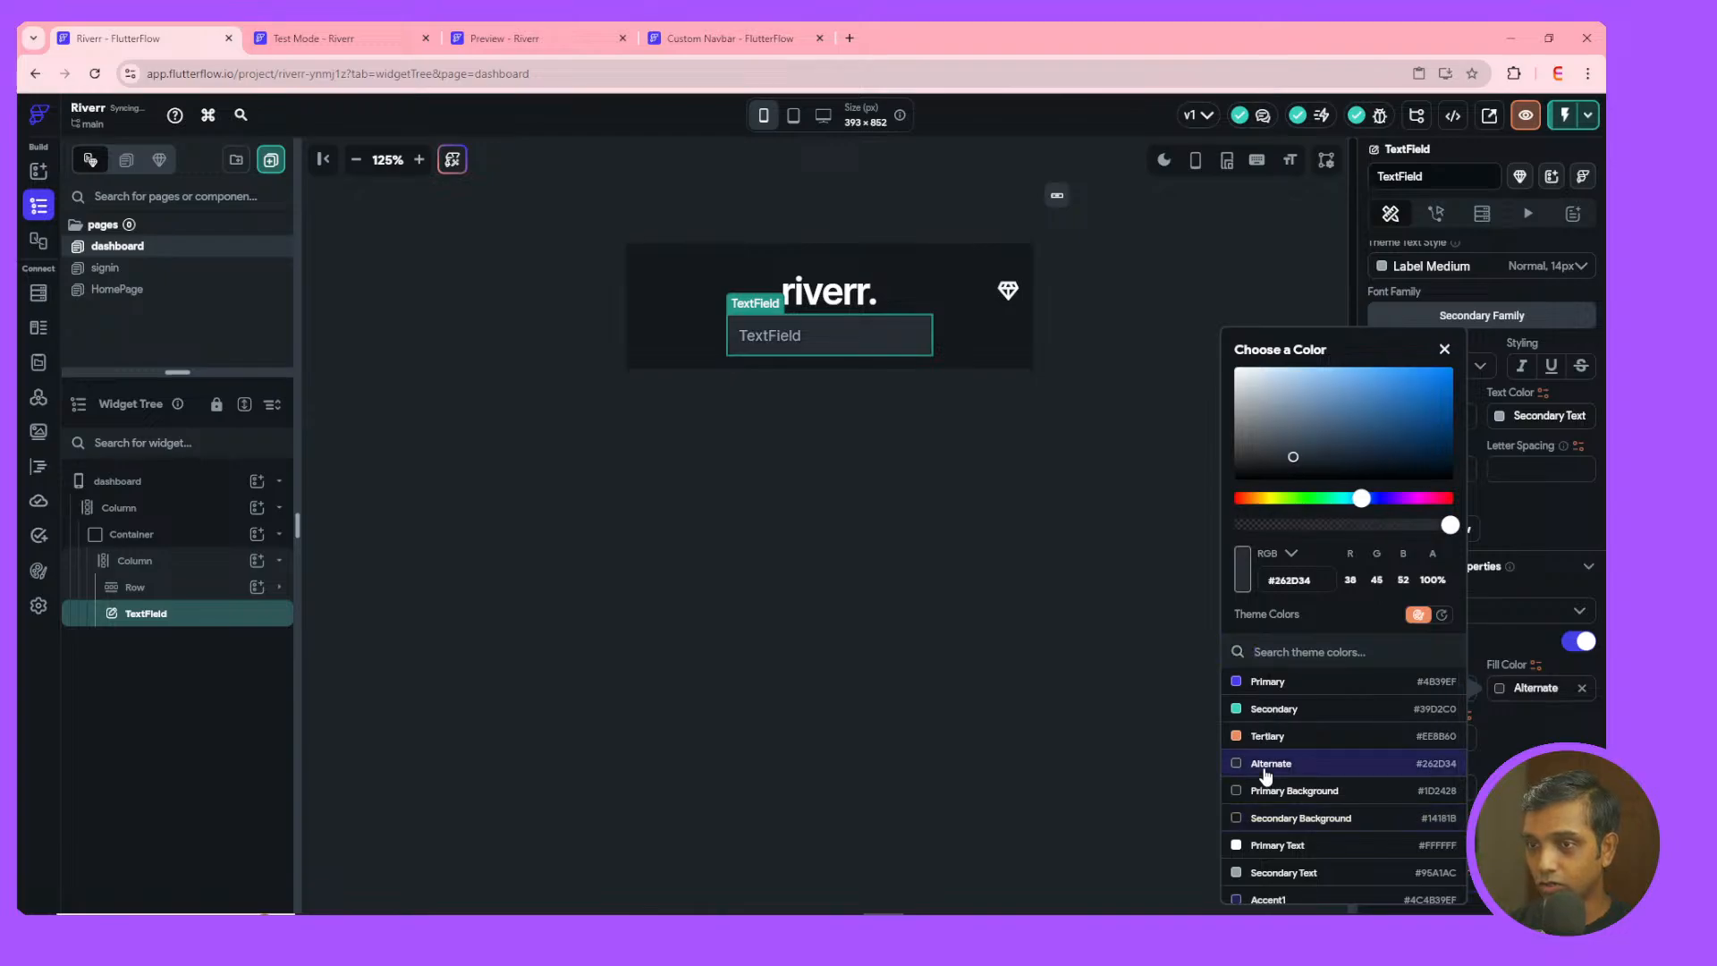
- Change the TextField's fill color to the Primary Background theme color
click(1282, 792)
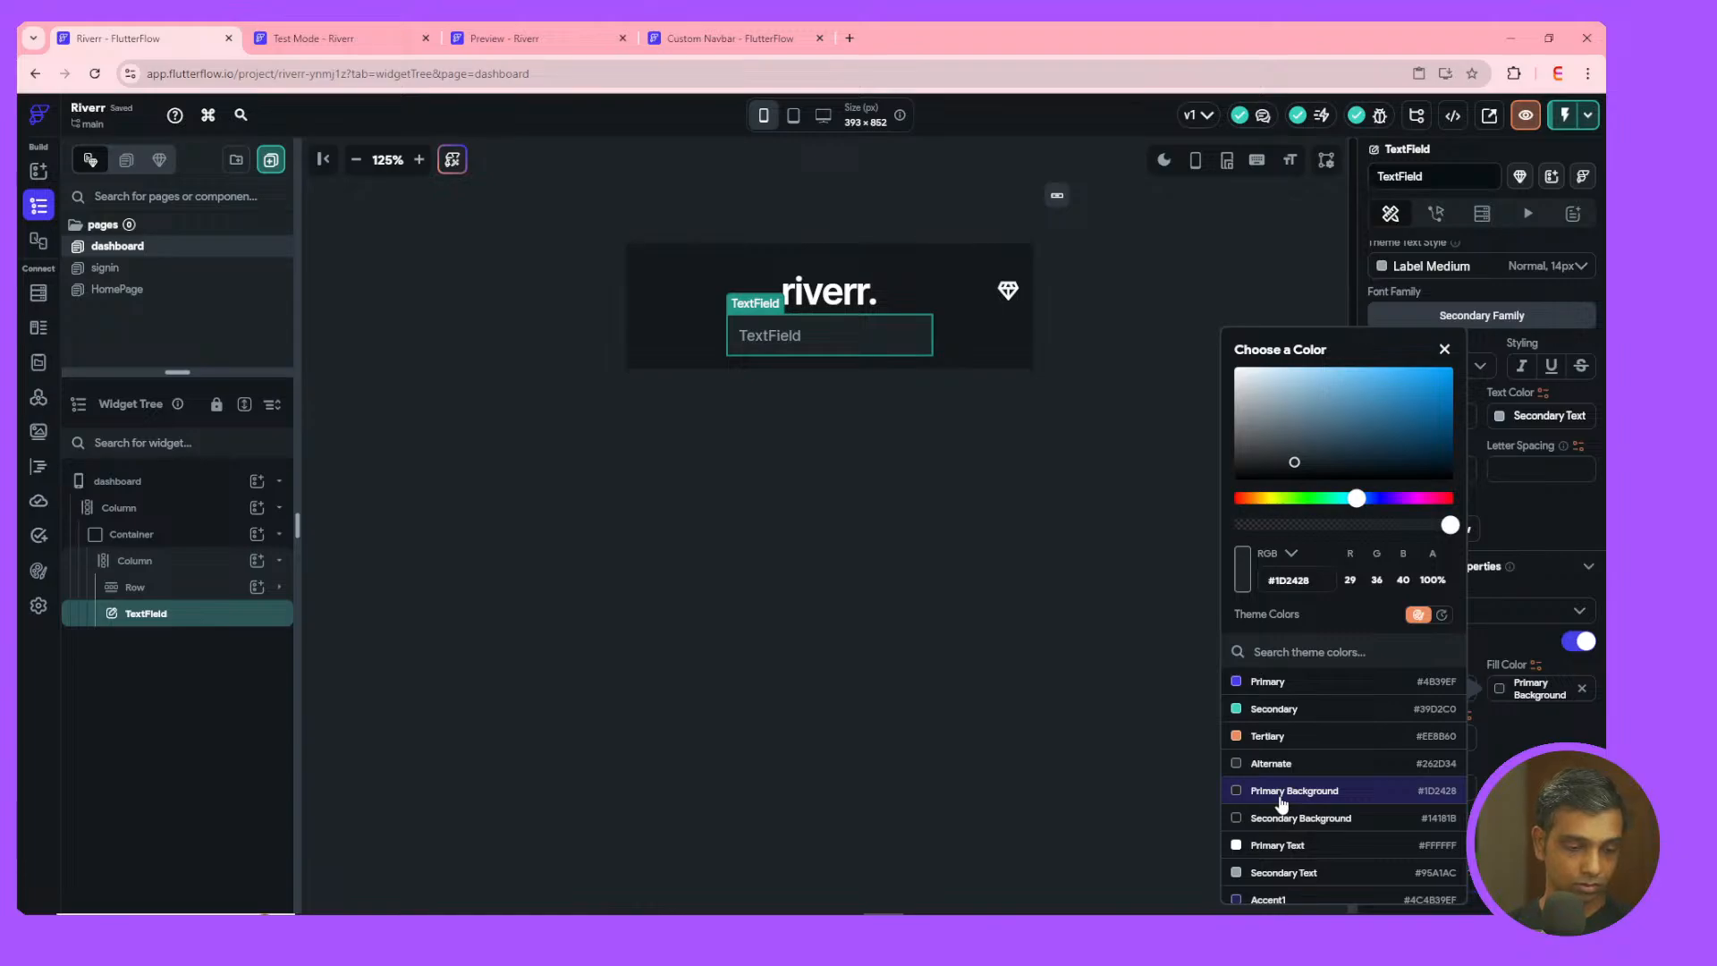
click(824, 524)
- Set the dashboard page's background color to the Secondary Background theme color
click(80, 481)
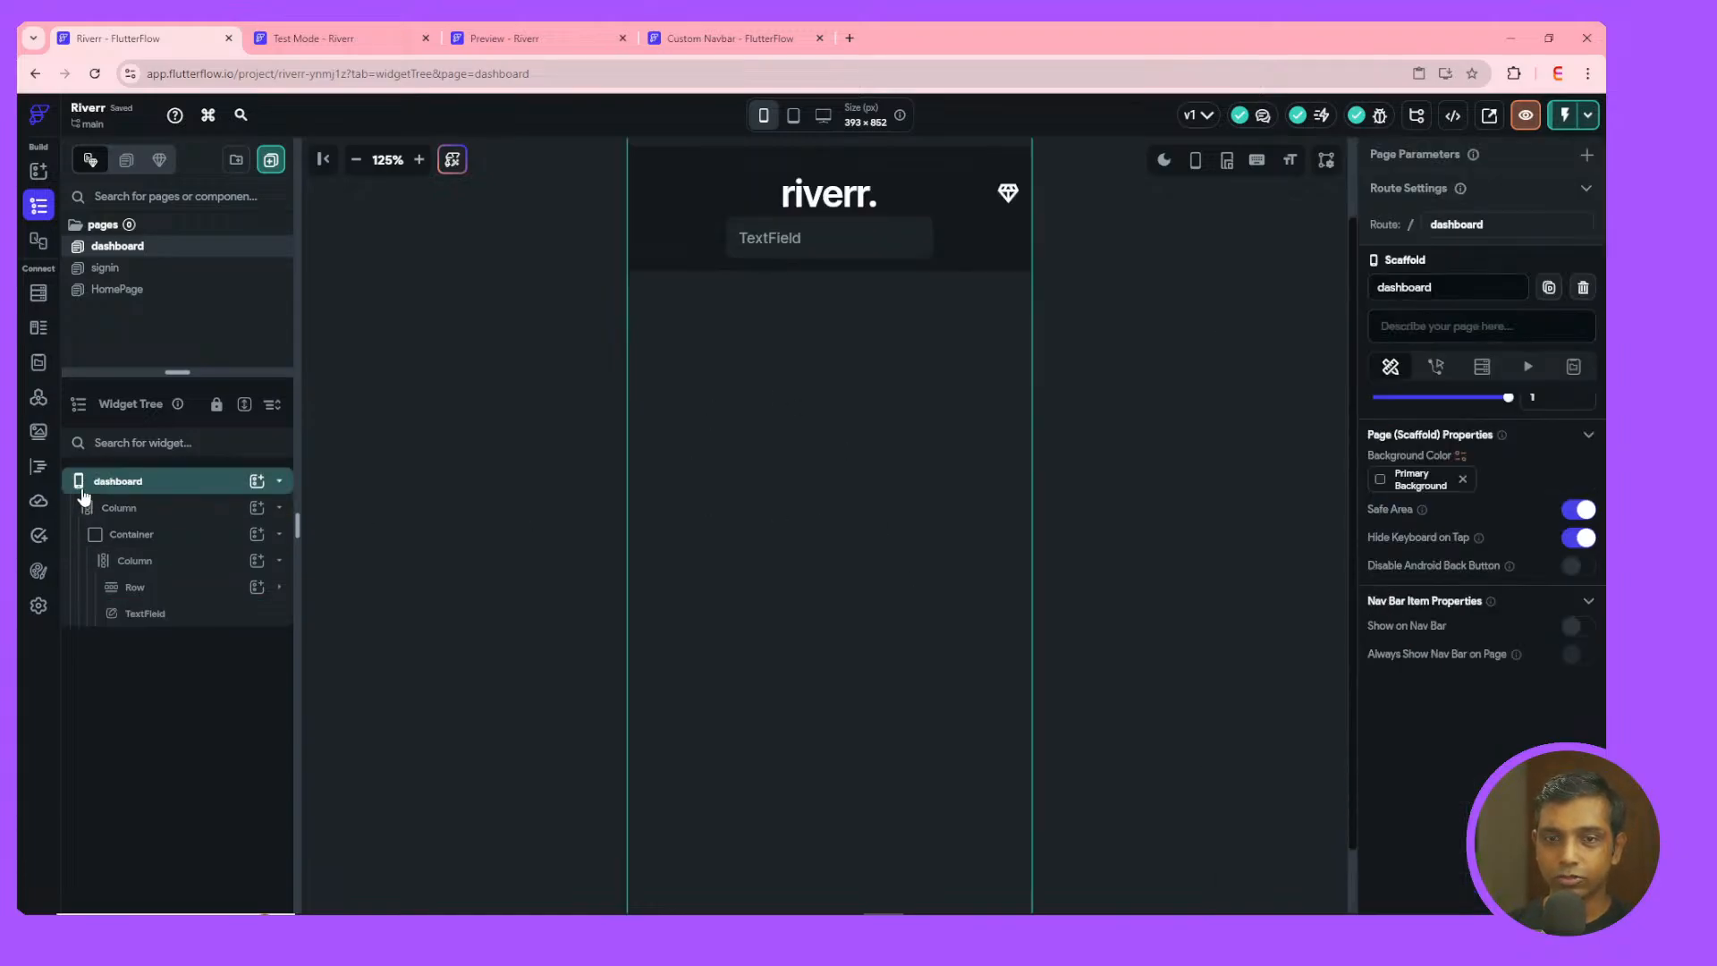
click(1417, 481)
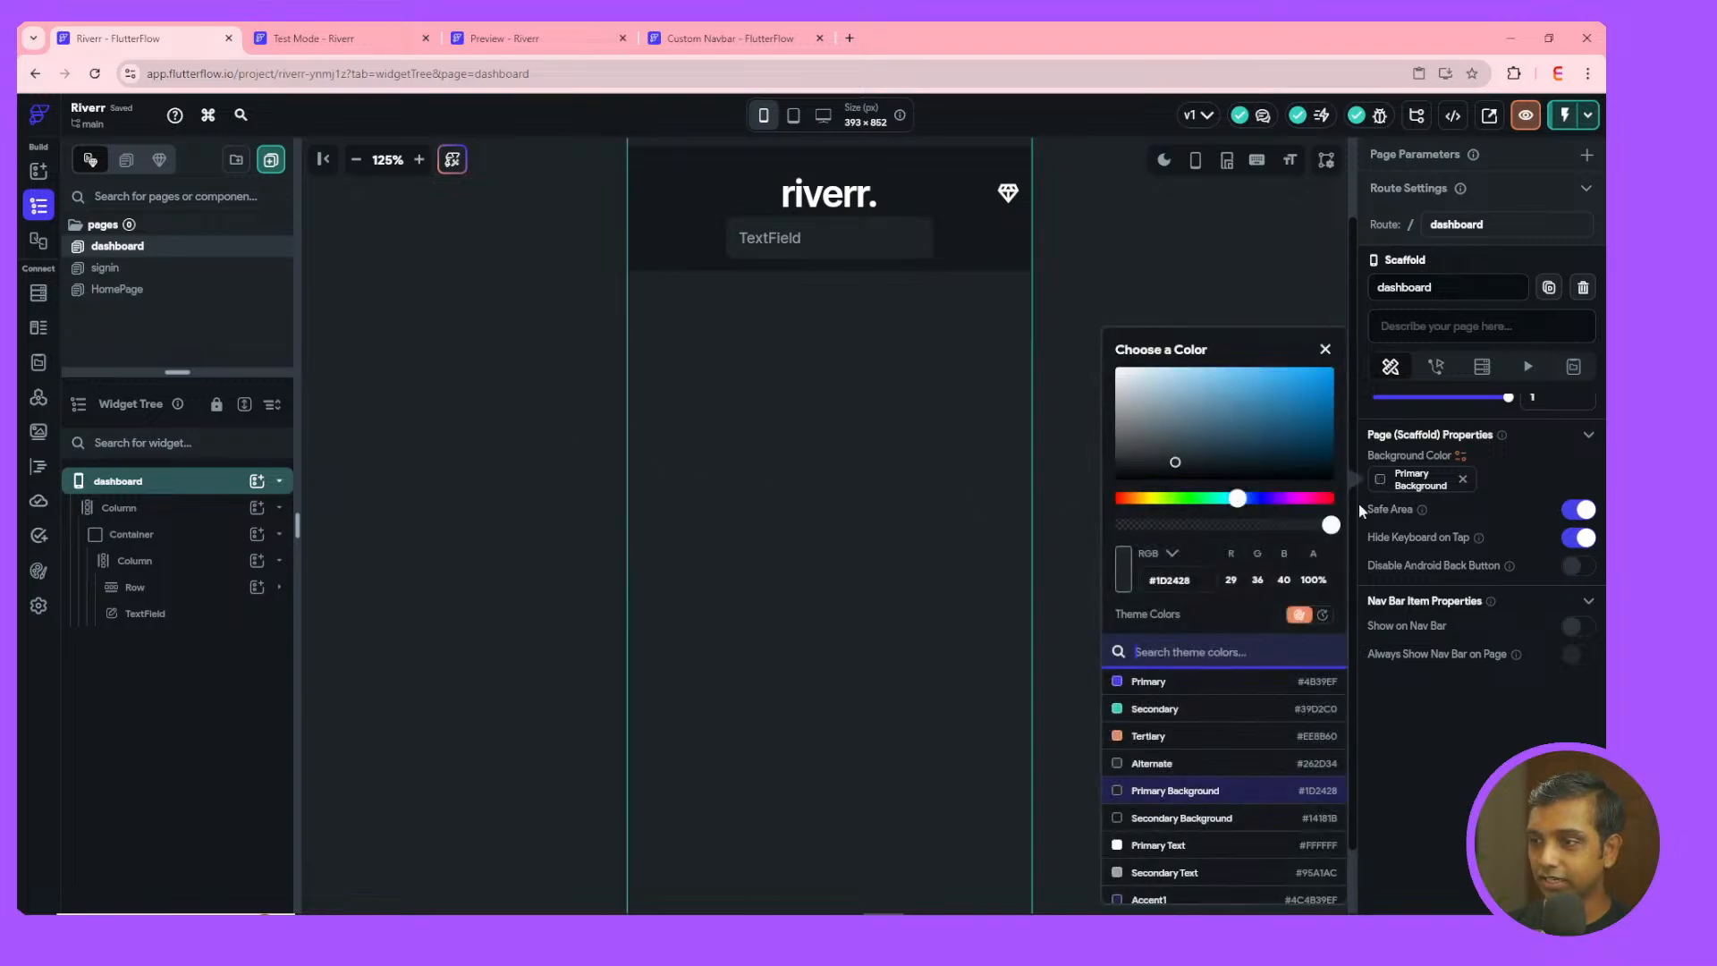
click(1136, 820)
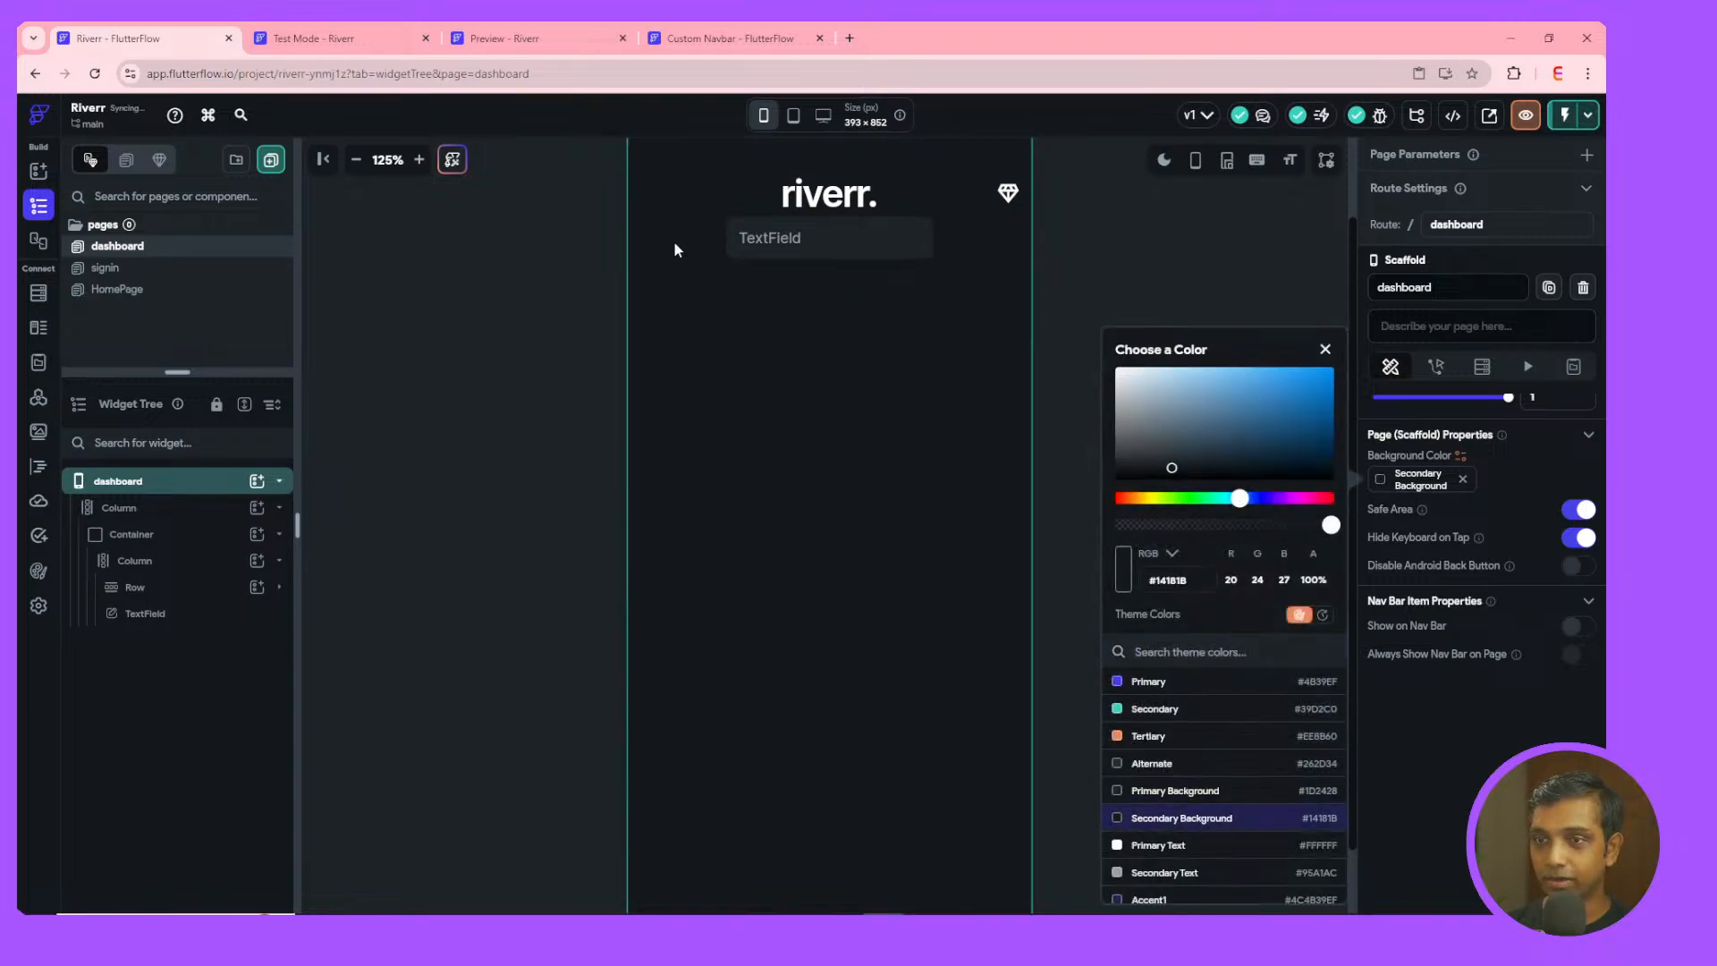
- Set the fill color of the header Container to the Primary Background theme color
click(130, 560)
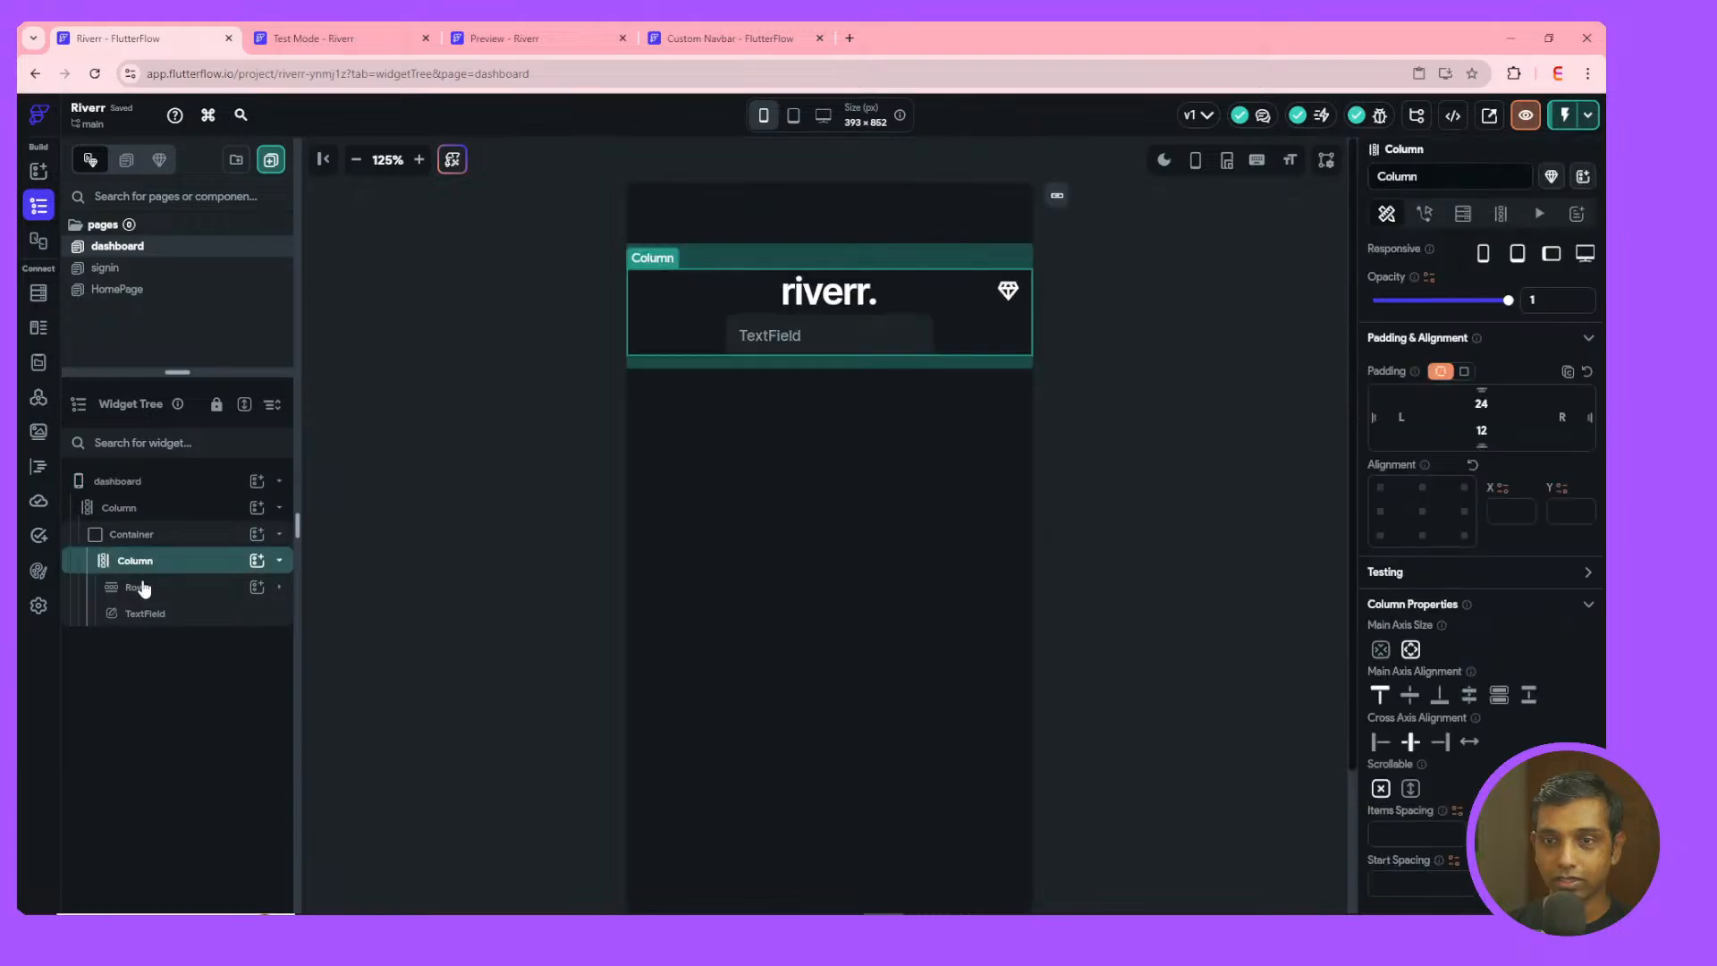
click(134, 586)
click(133, 535)
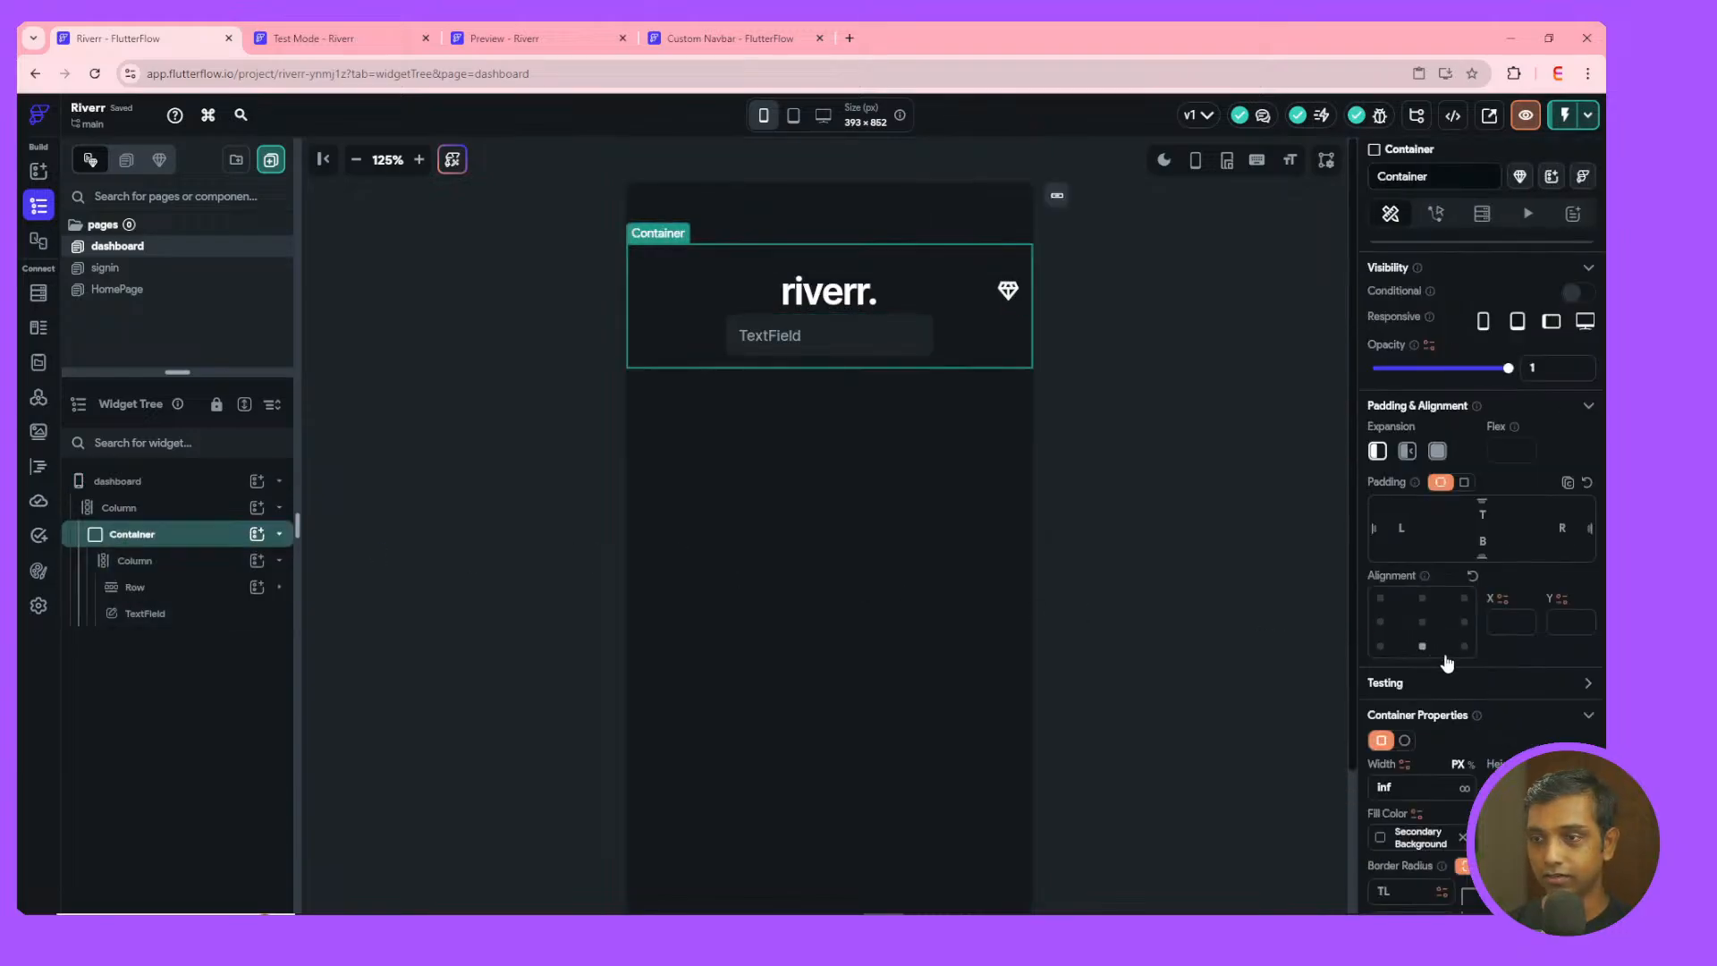
click(1387, 838)
click(1181, 790)
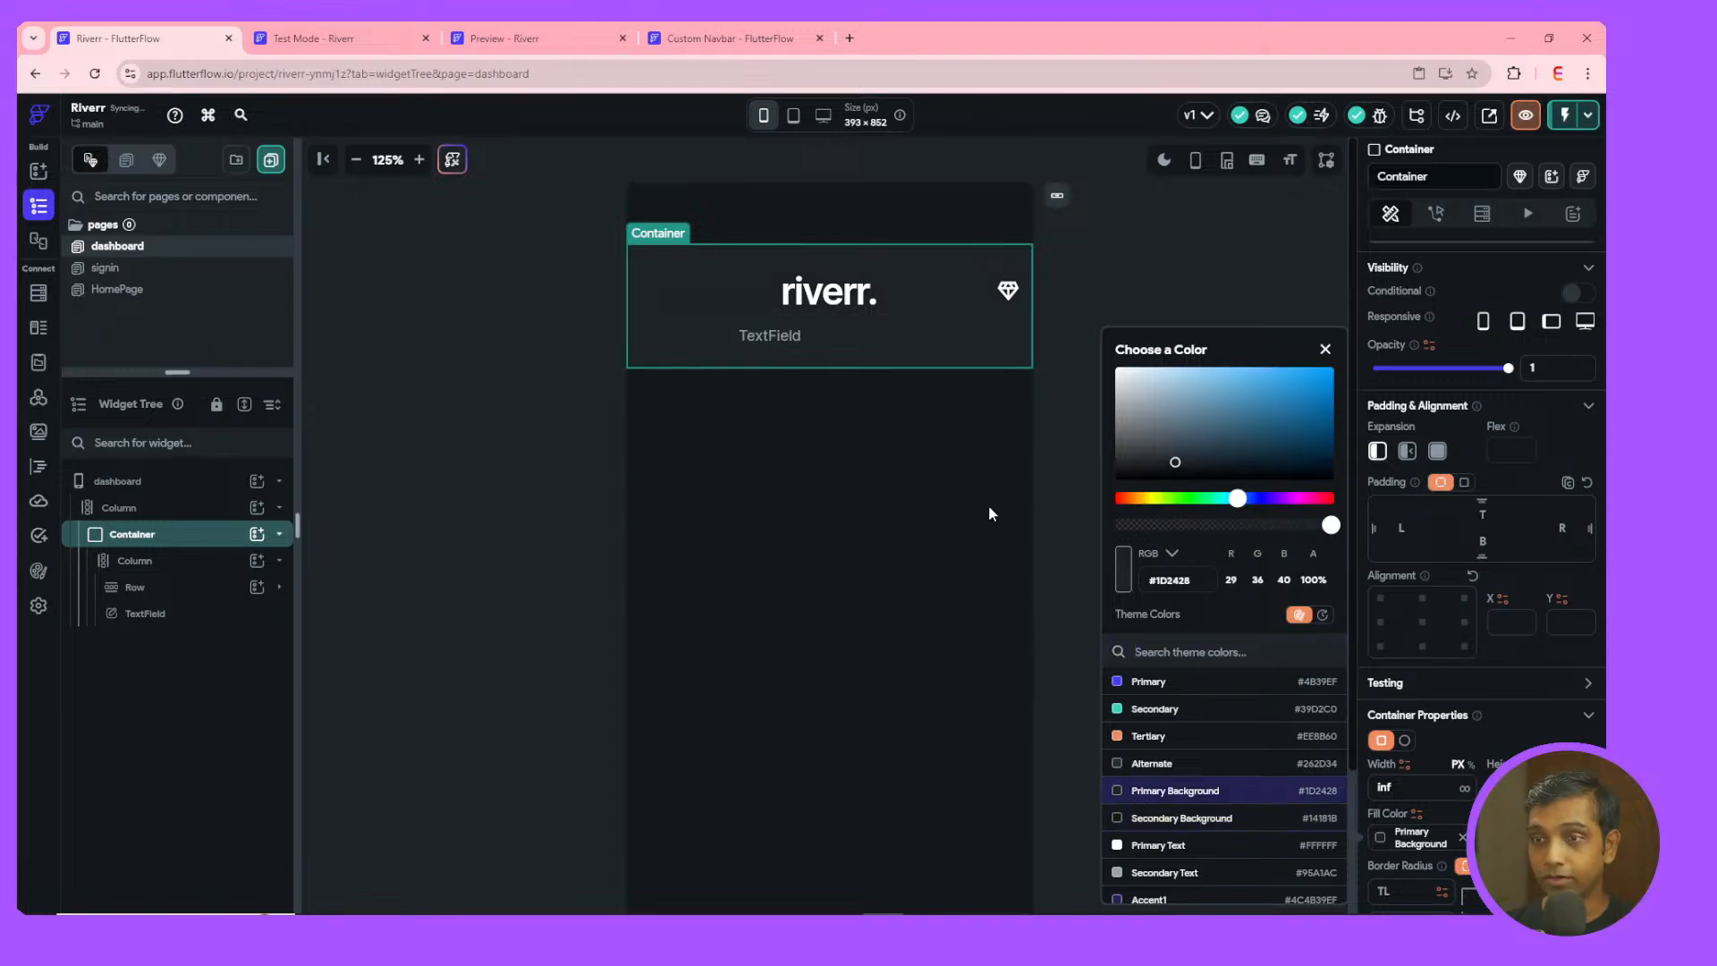
- Set the text color in the TextField's label properties to the Secondary Background theme color
click(841, 340)
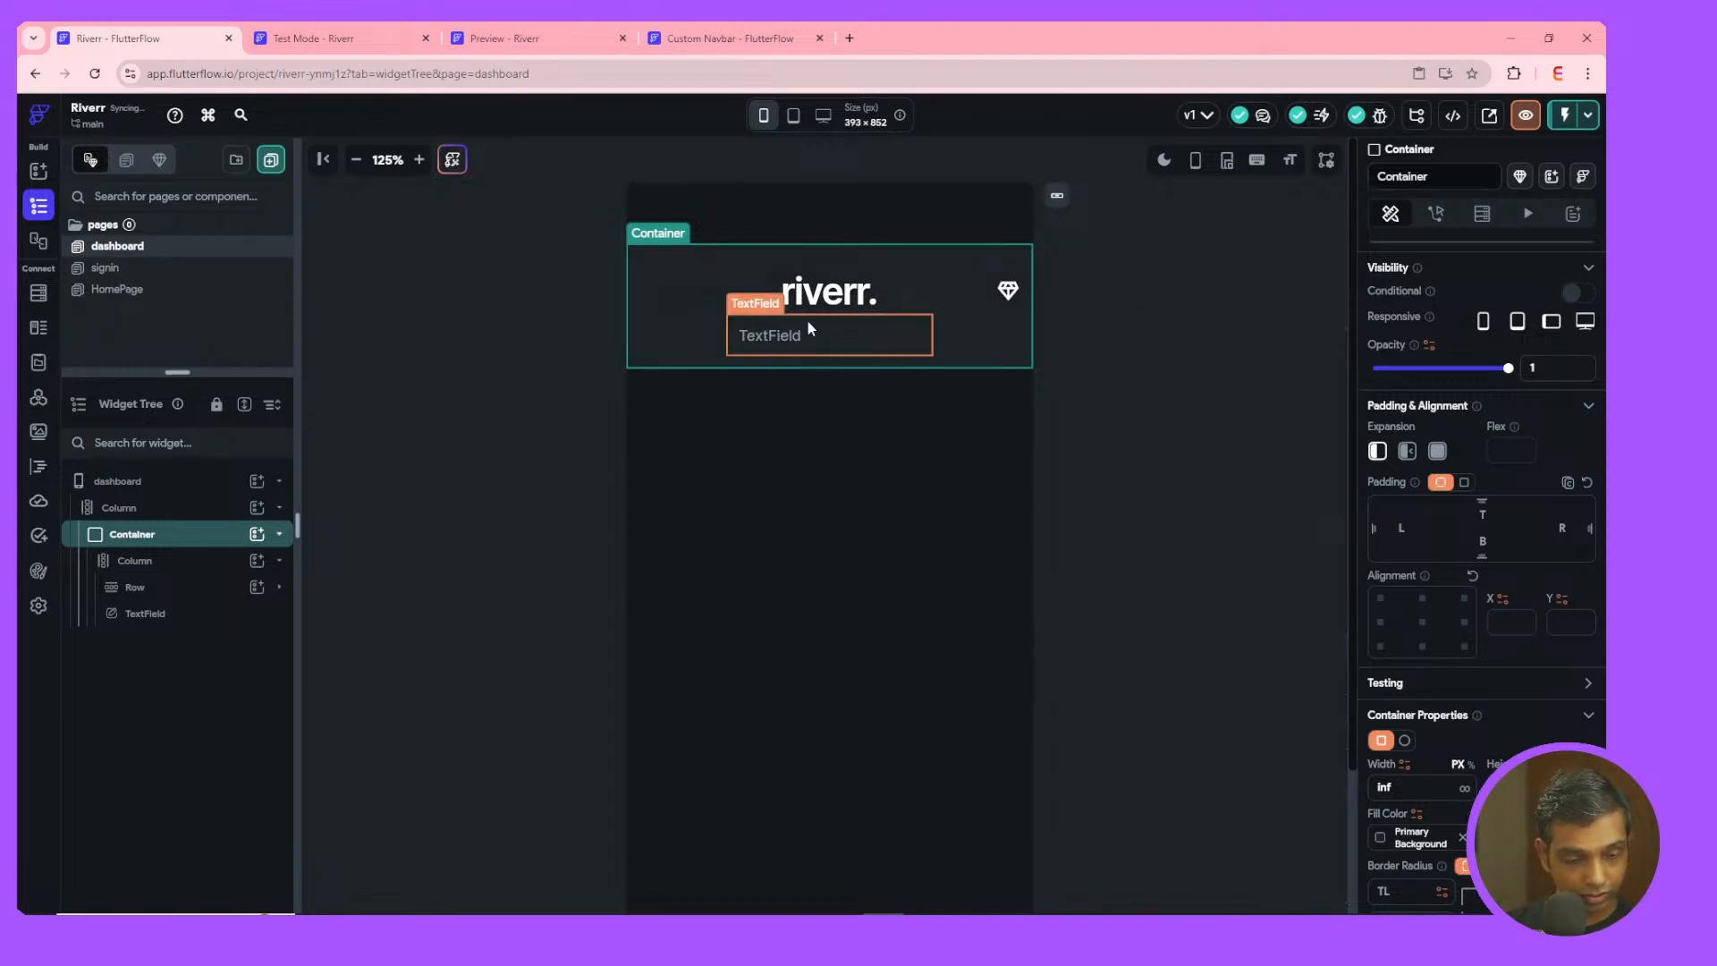
click(808, 320)
scroll(1422, 715, down, 5)
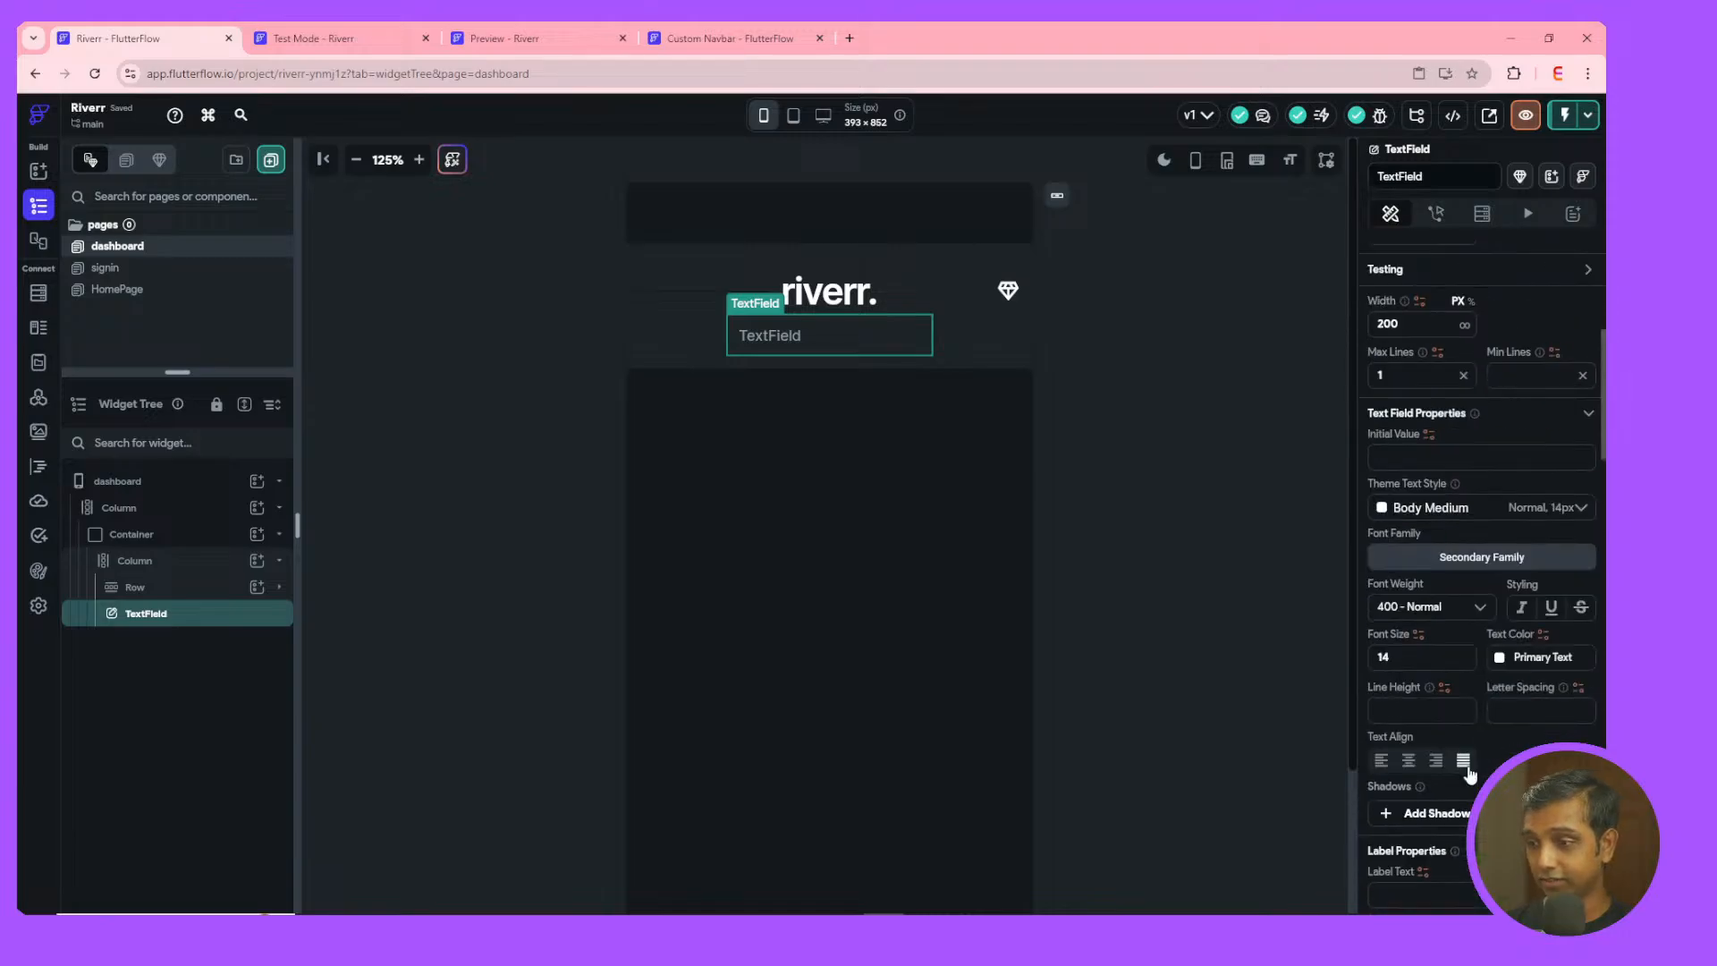
scroll(1432, 698, down, 5)
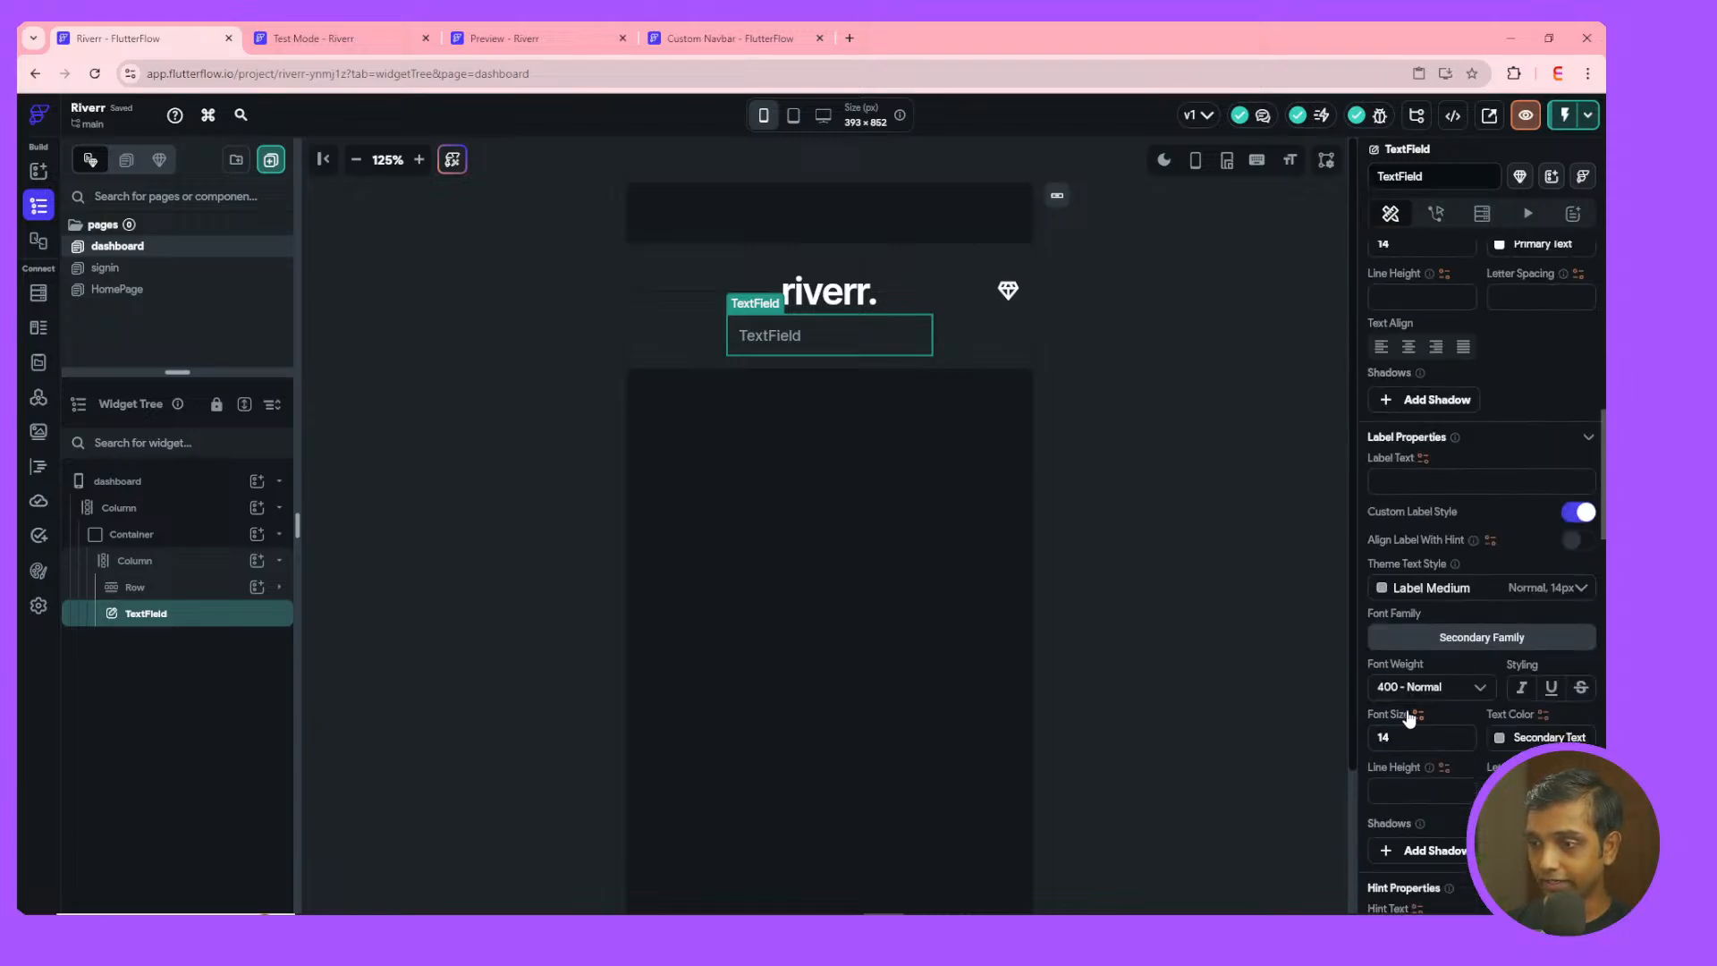
click(1499, 738)
click(1288, 803)
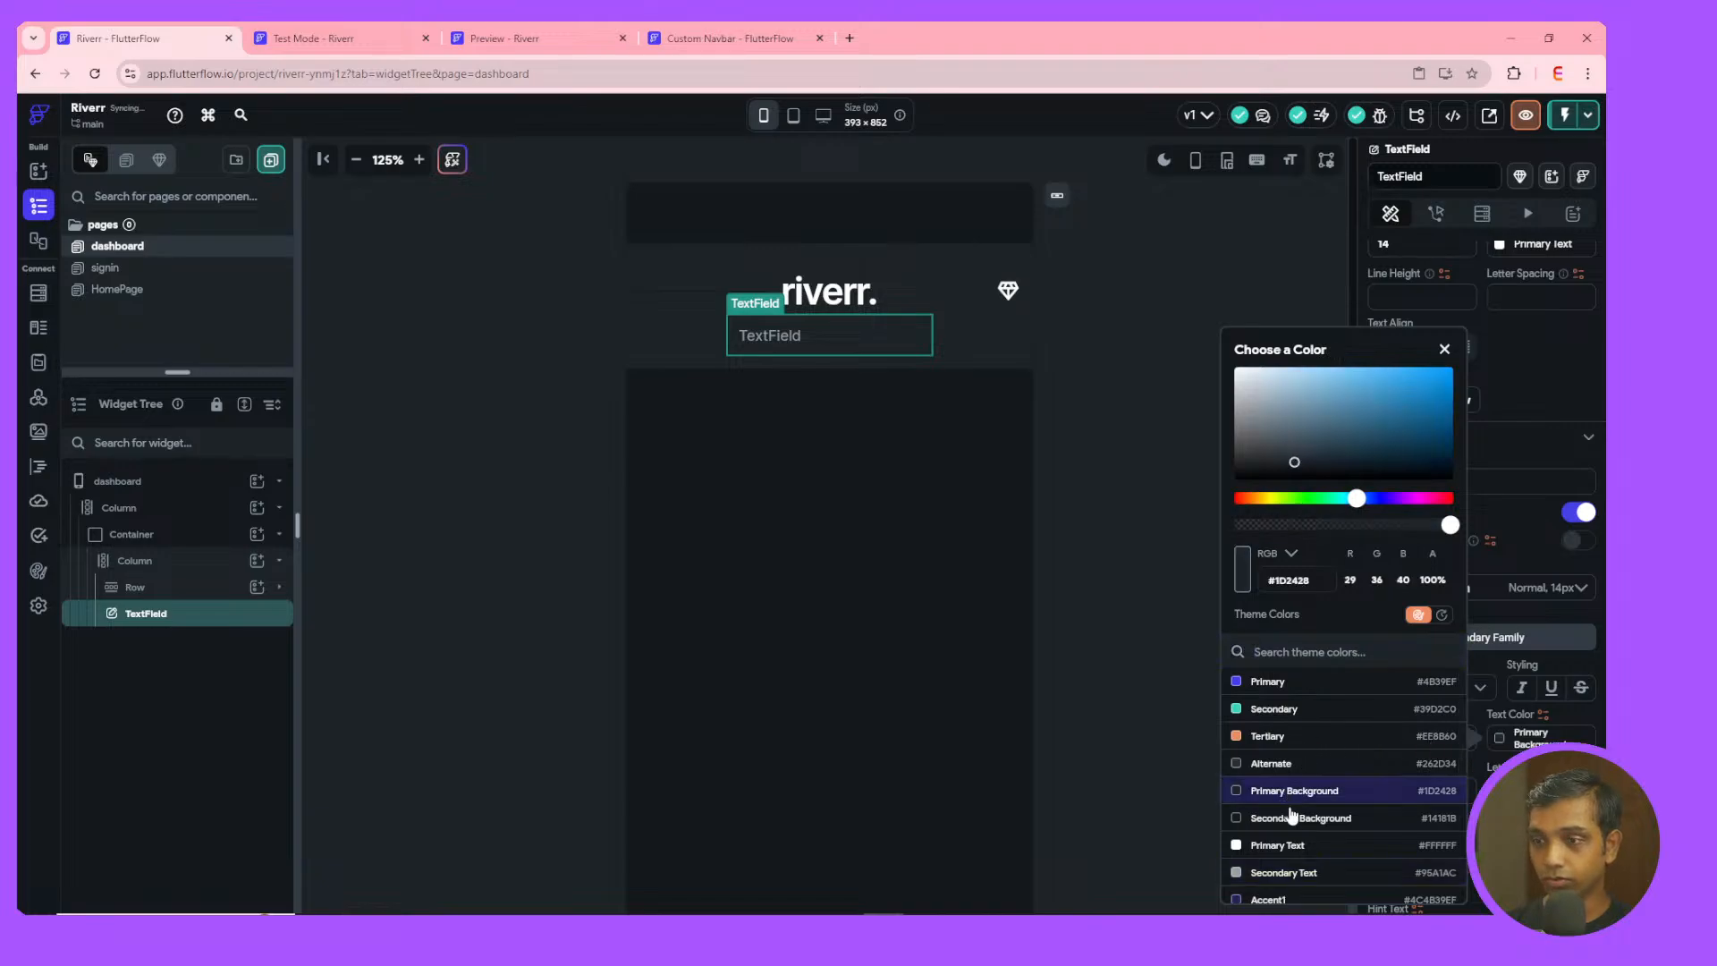
click(1291, 819)
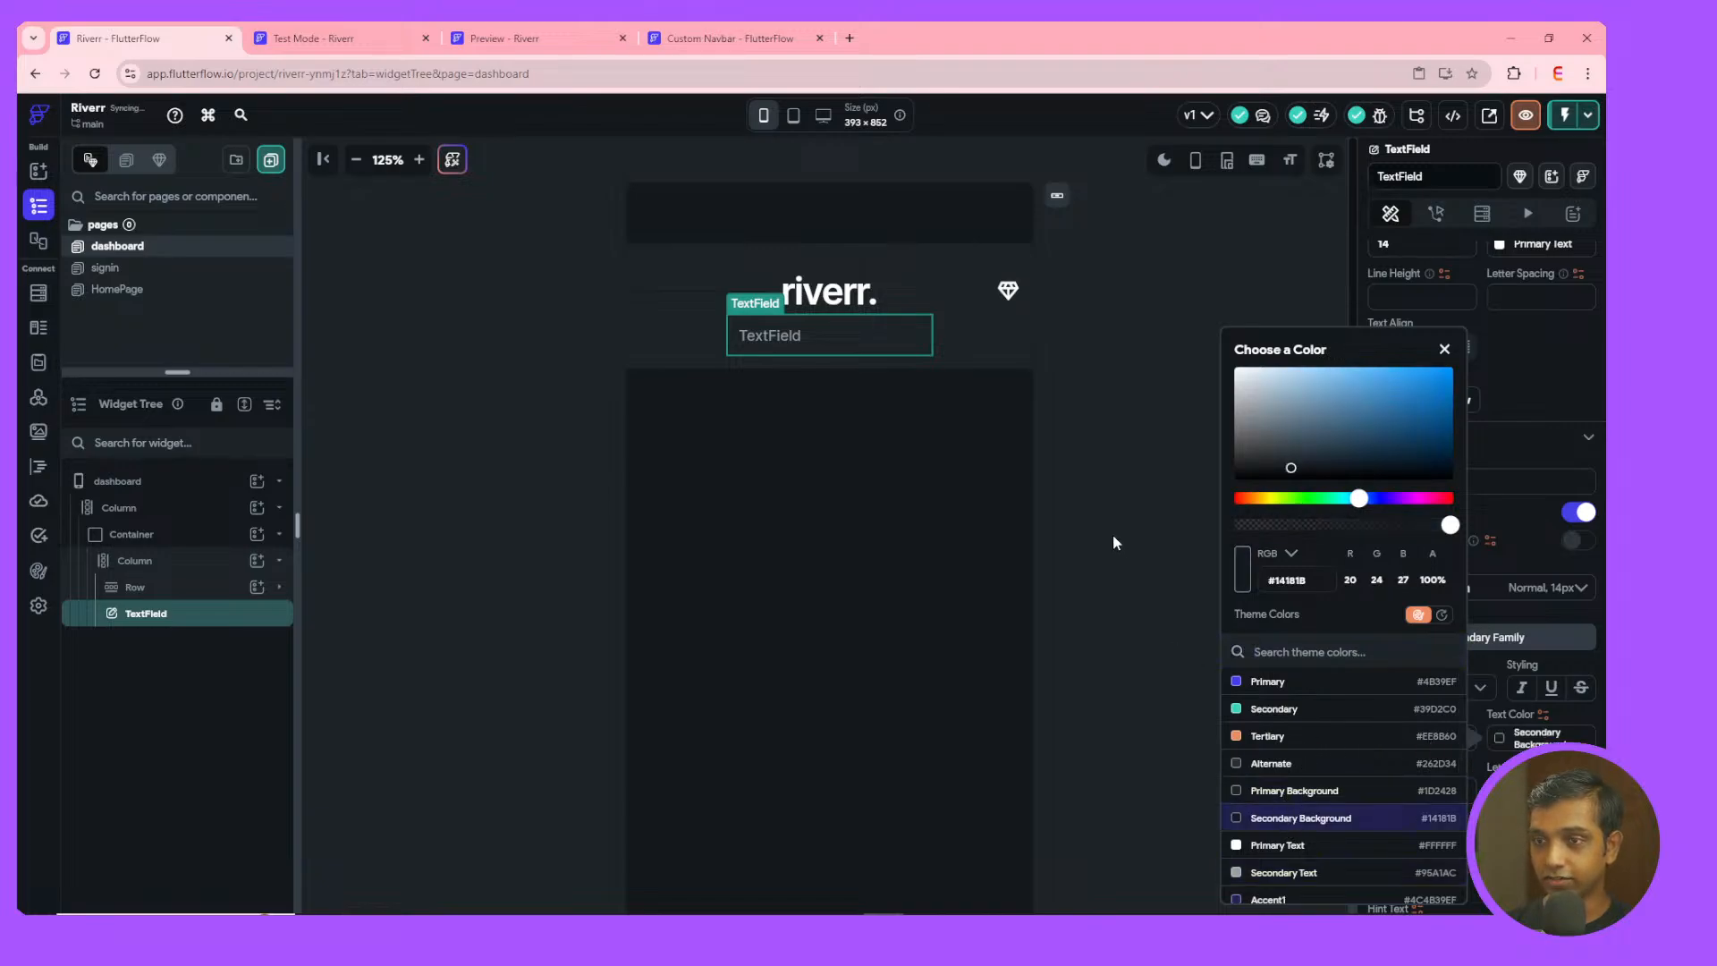
click(1141, 592)
click(1025, 540)
- Try Secondary Background and Alternate as the TextField's main text color and restore it to Primary Text
click(903, 332)
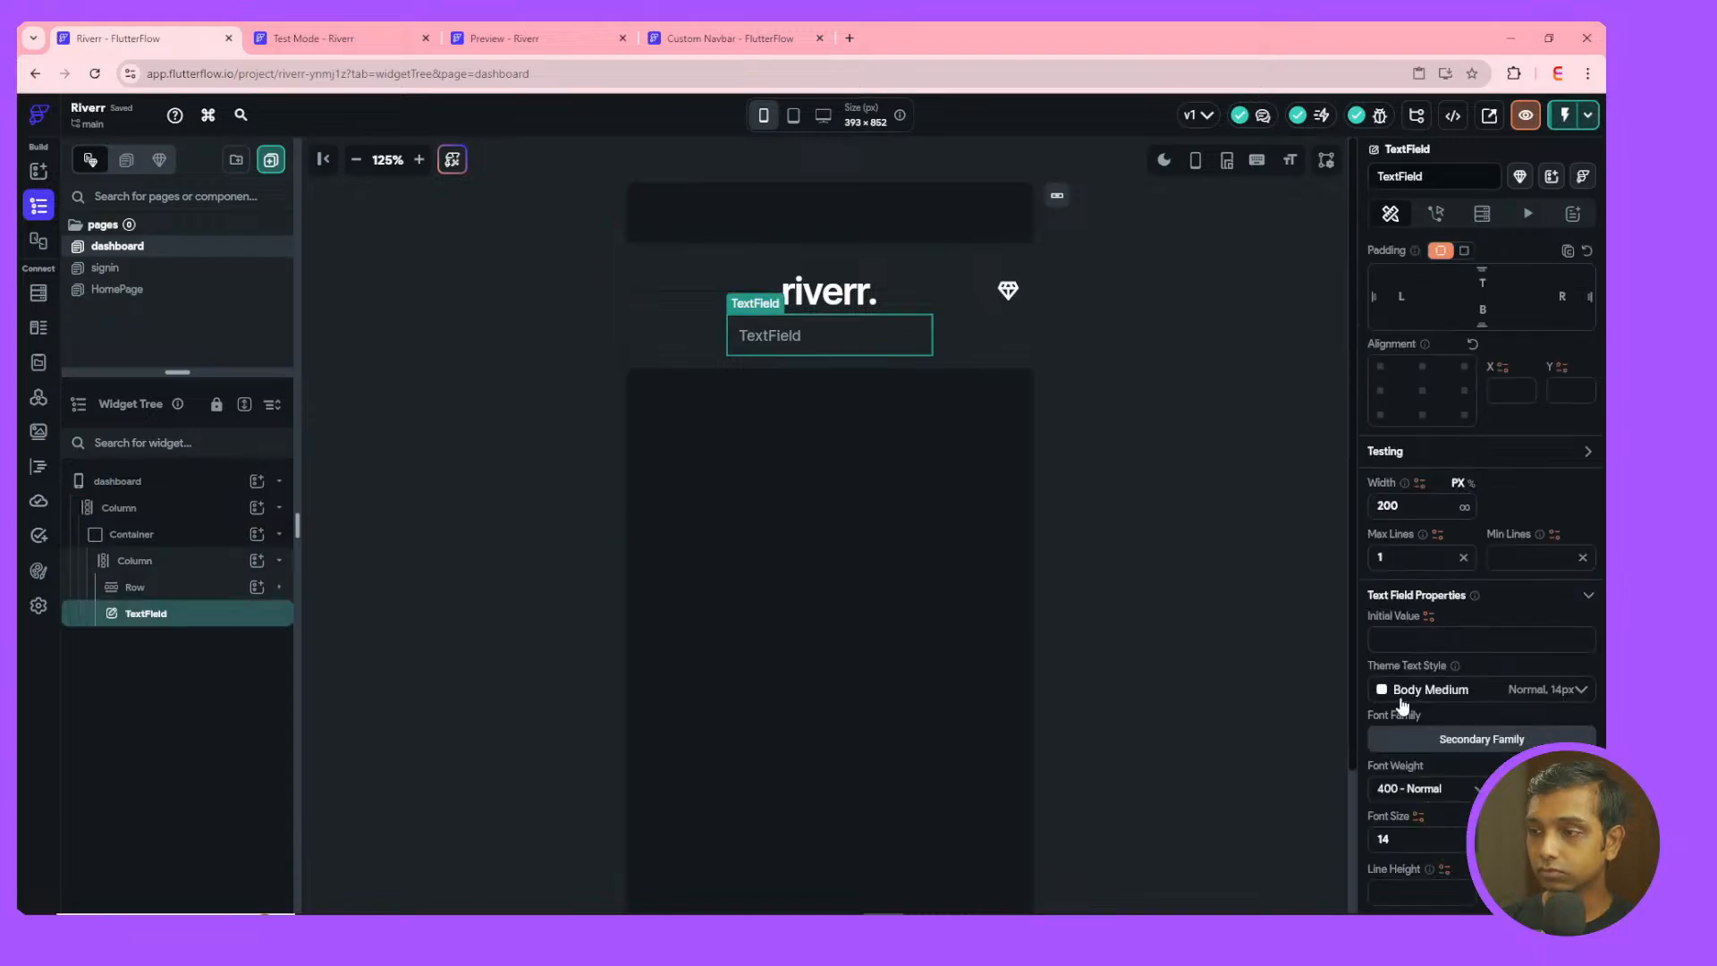
scroll(1501, 700, down, 3)
click(1500, 676)
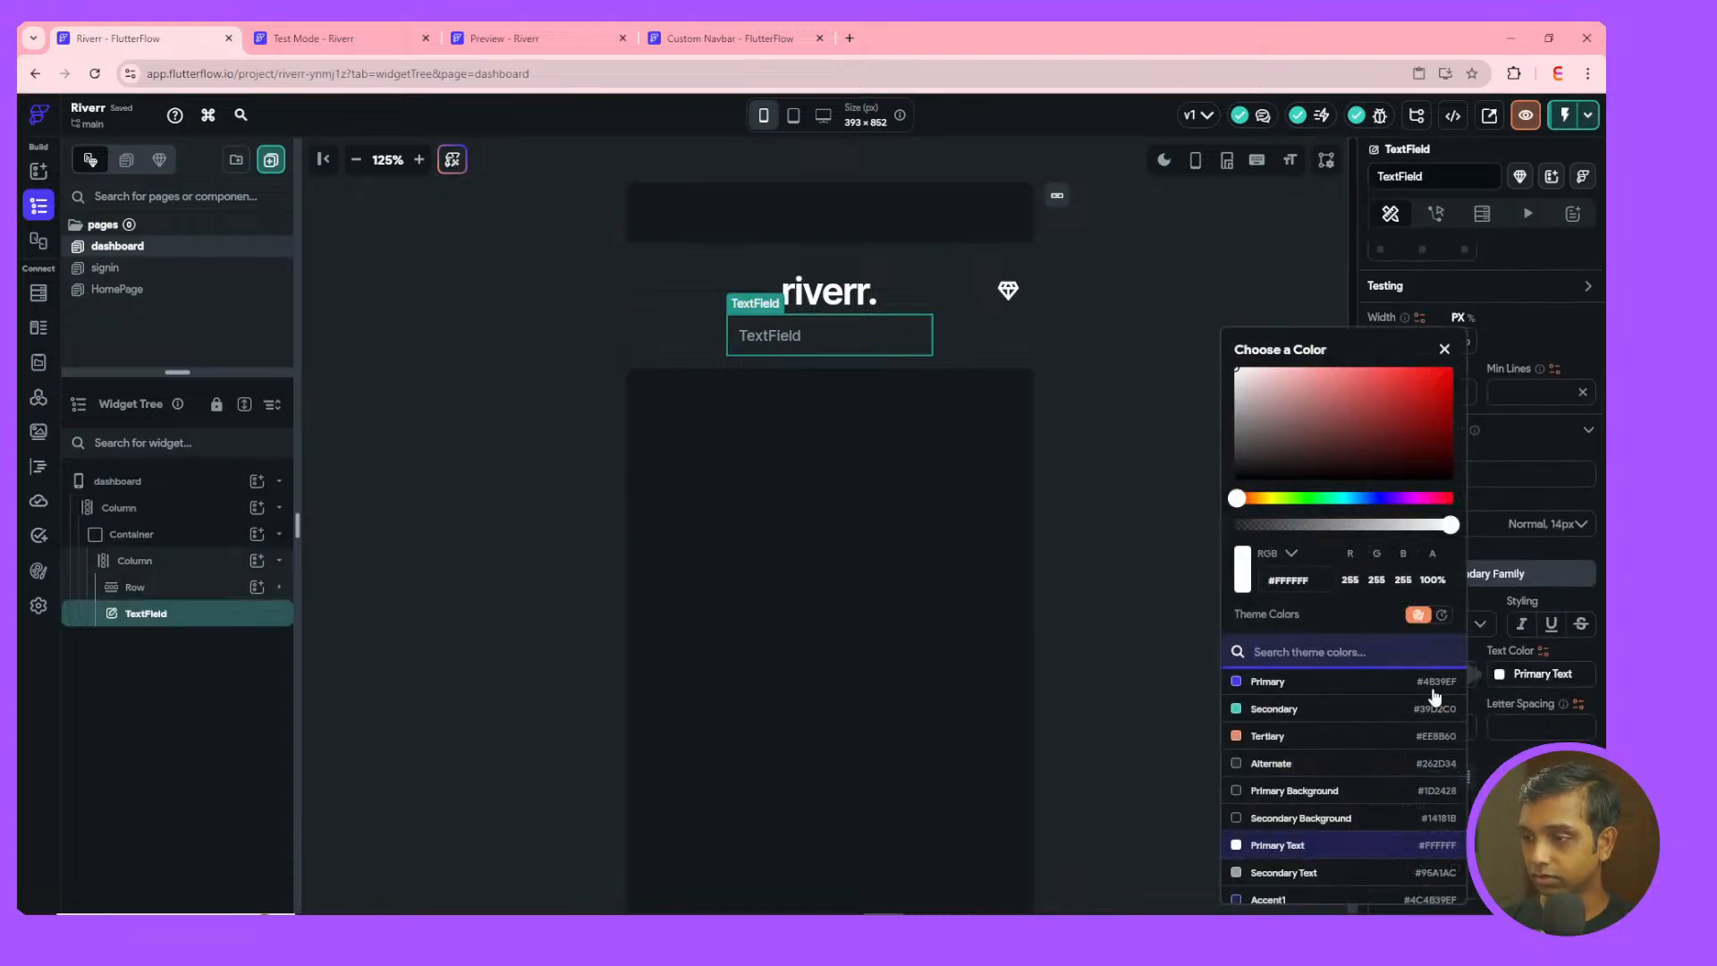
click(1282, 793)
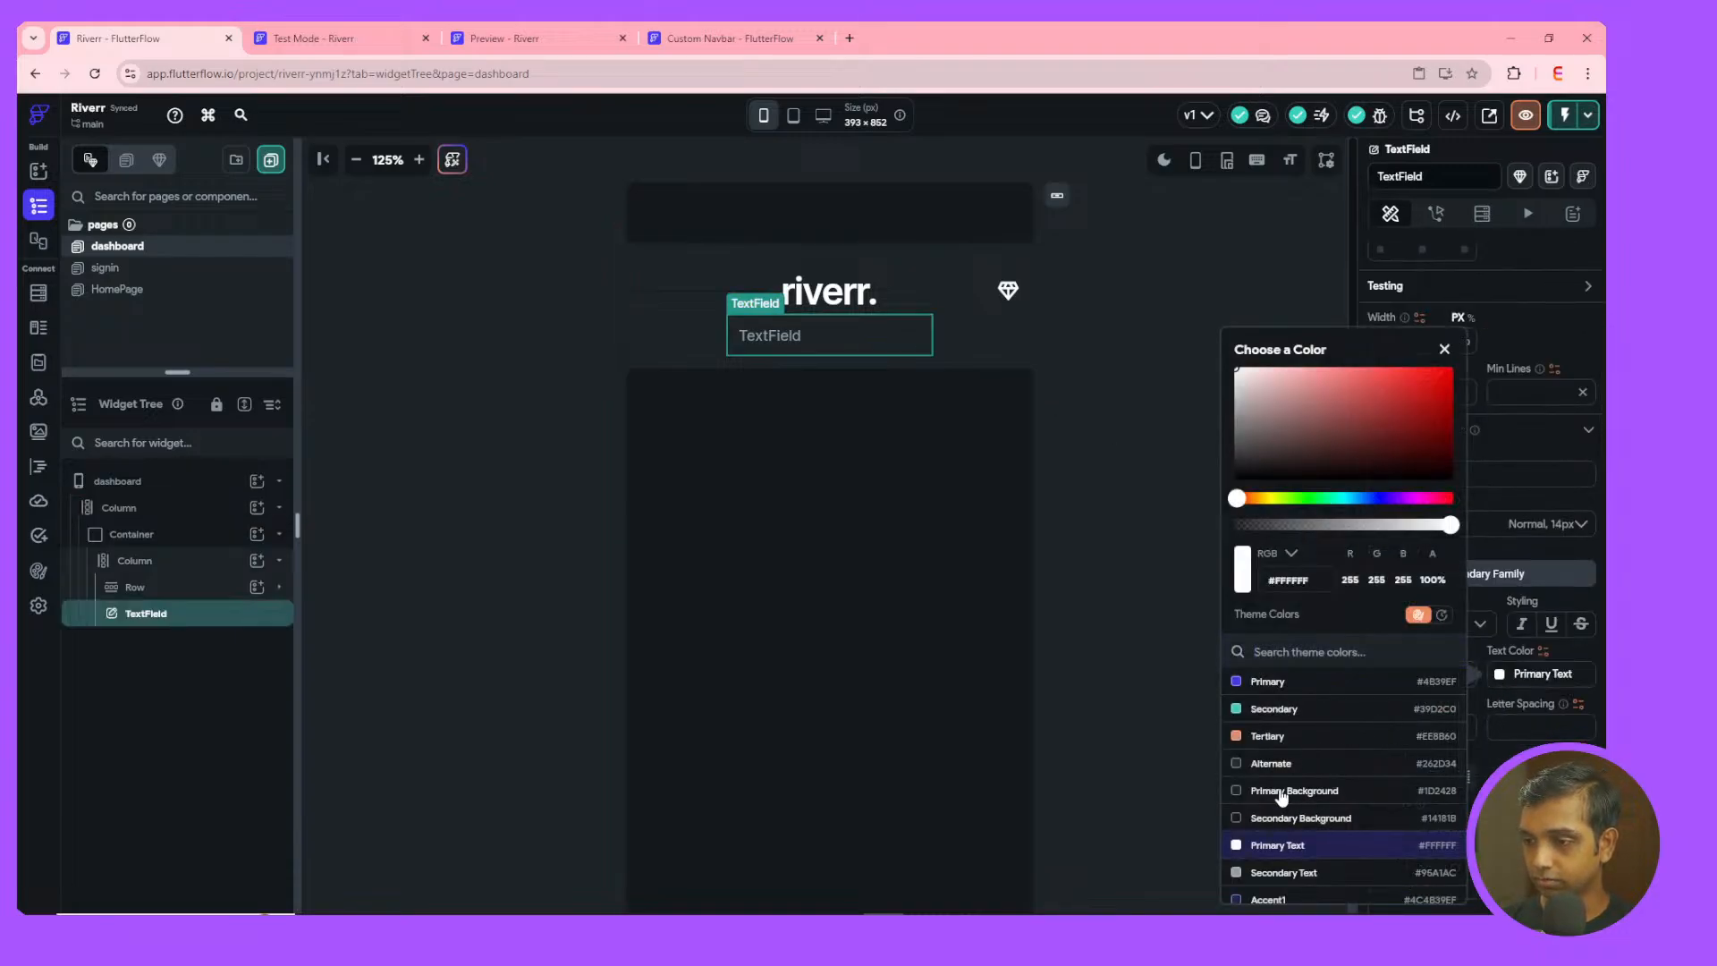
click(1281, 821)
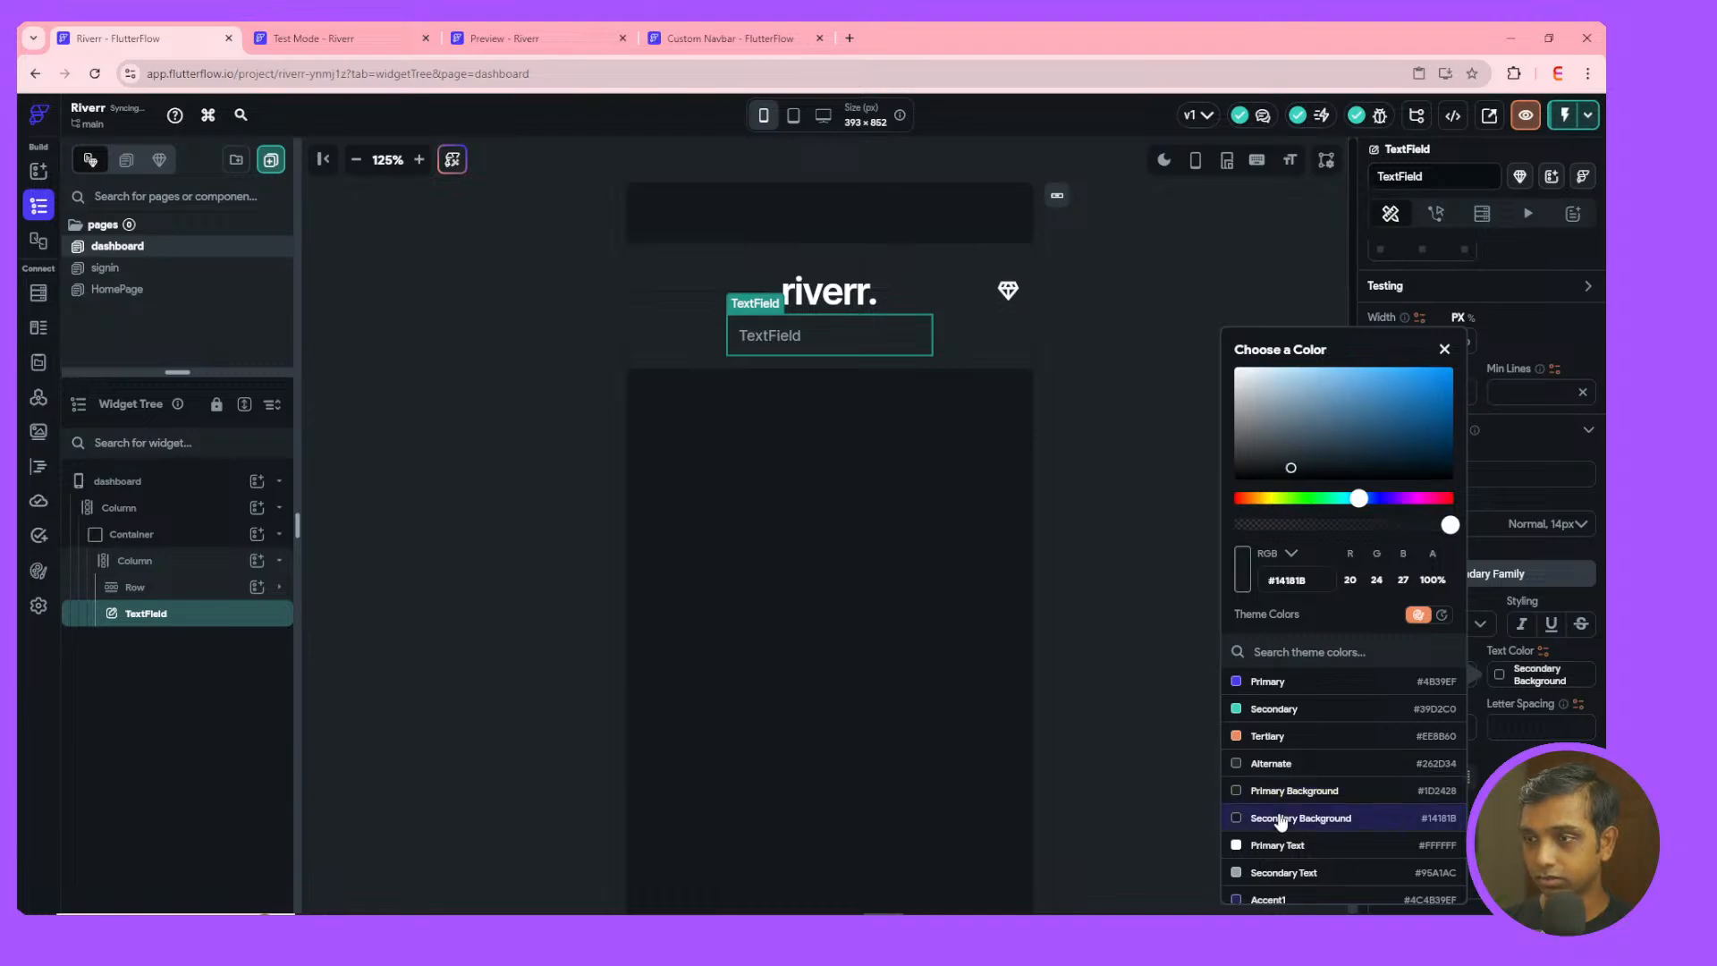
click(1262, 766)
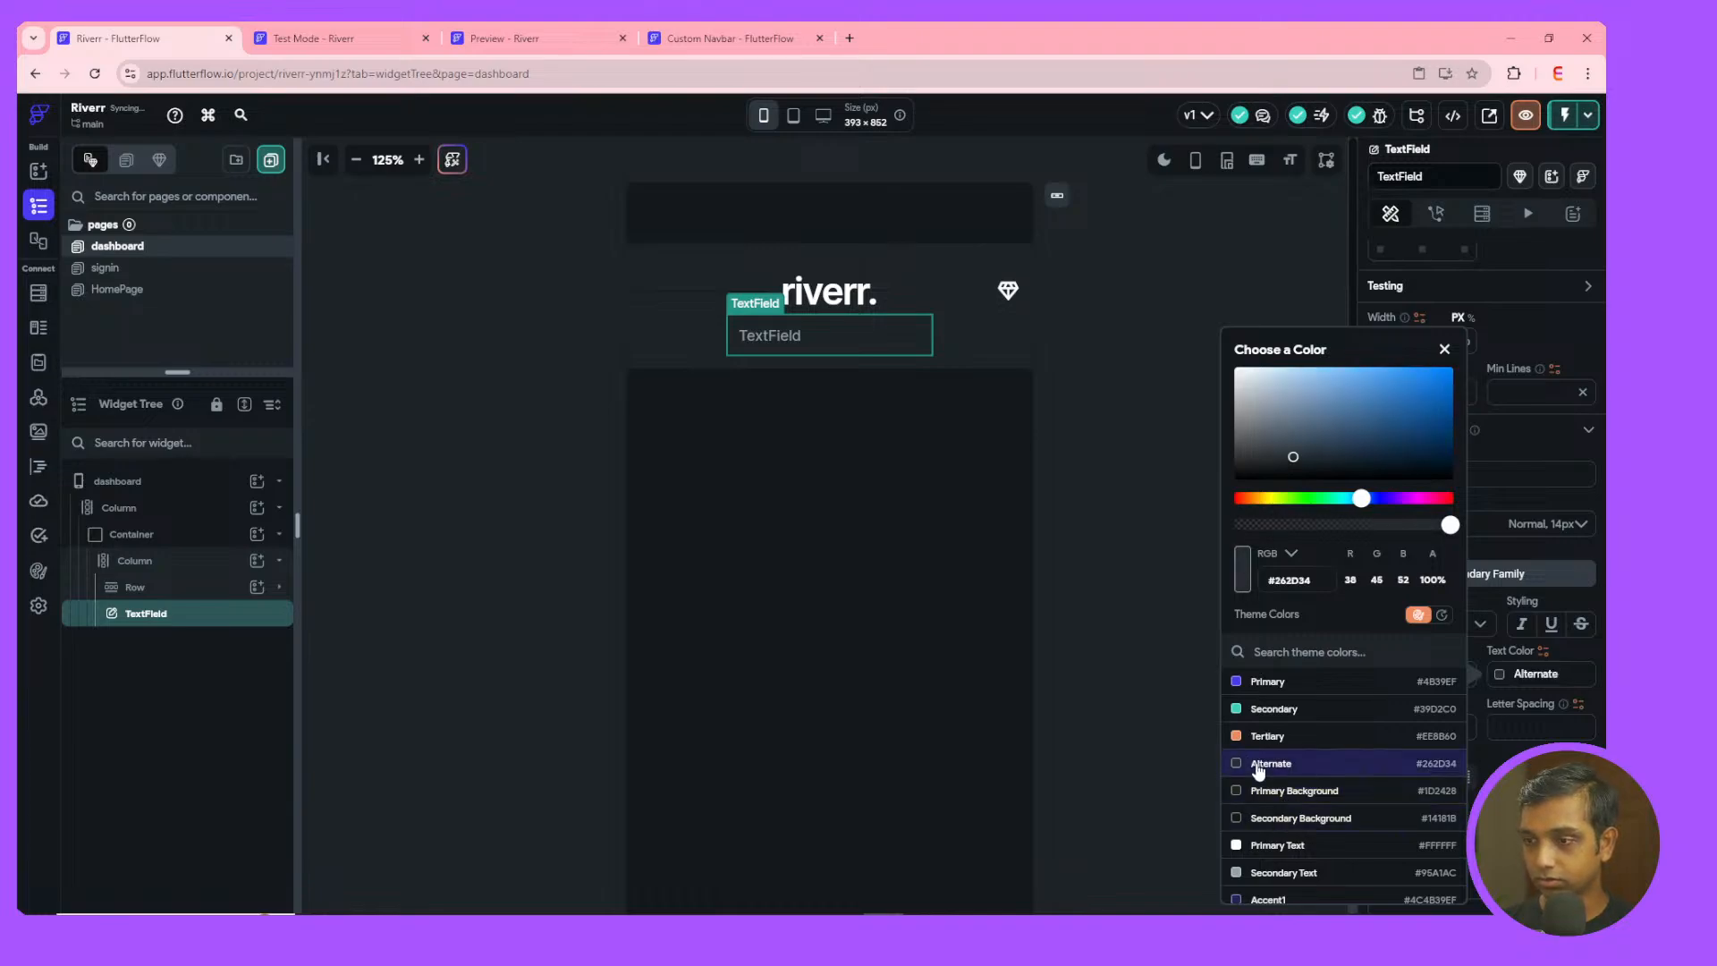
click(1501, 670)
click(1501, 669)
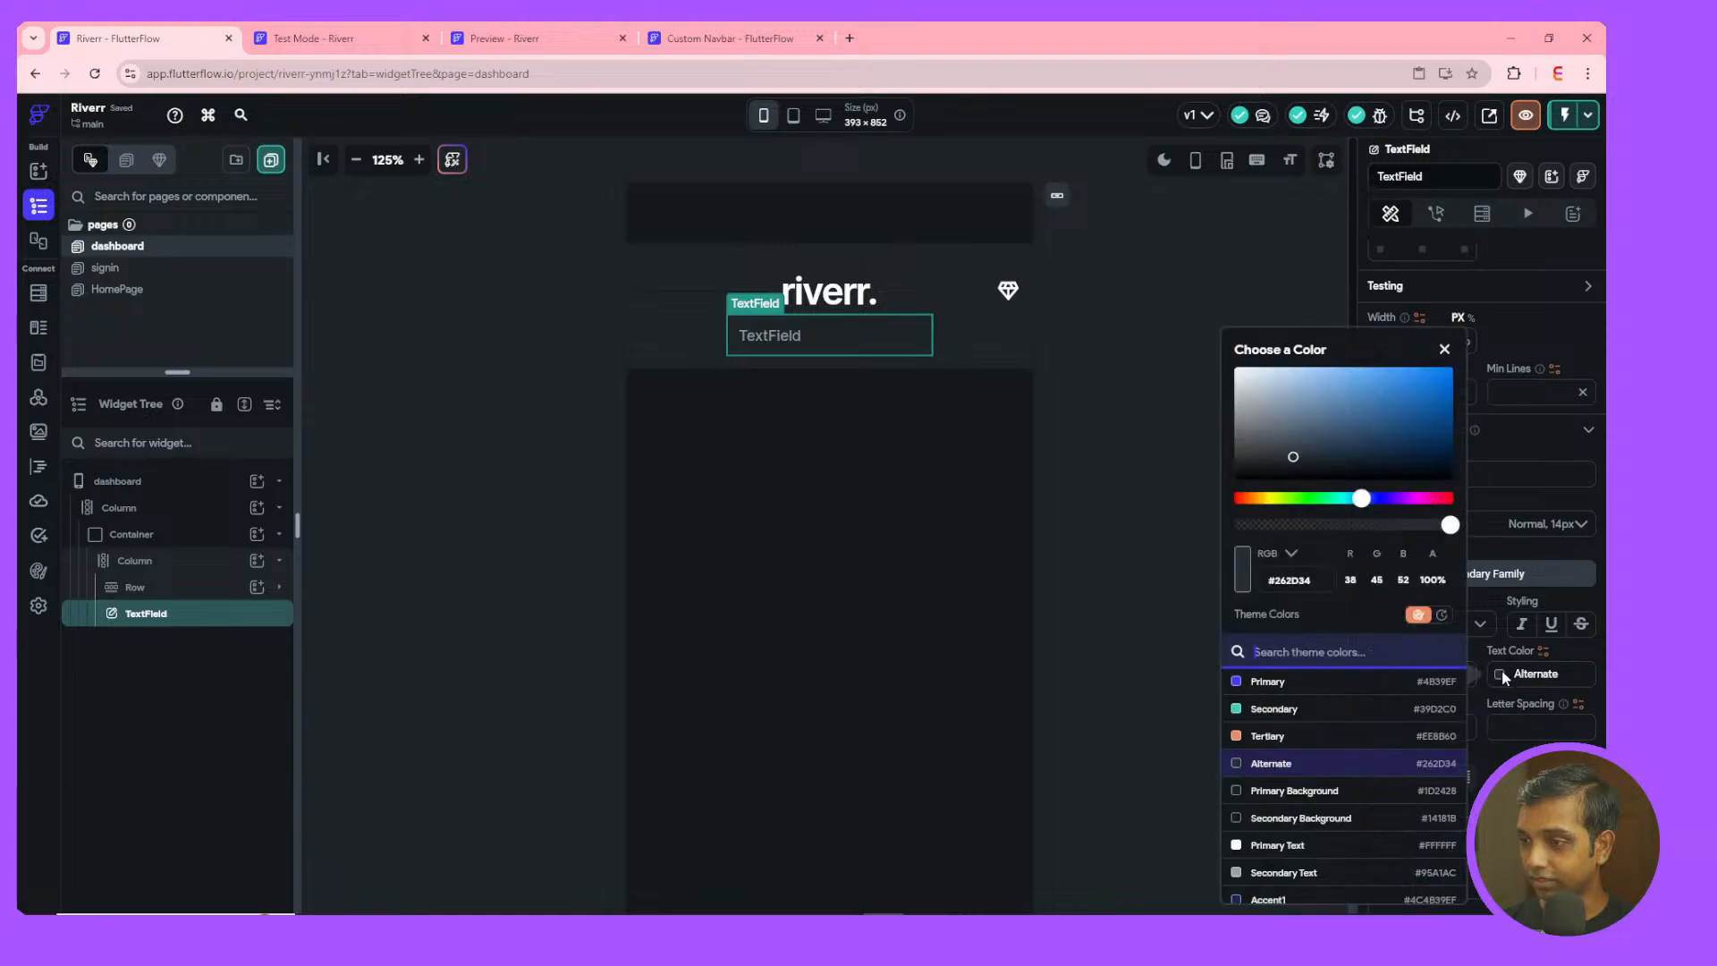
click(1308, 846)
click(1473, 749)
- Try the Alternate theme color as the TextField's fill and return it to Primary Background
scroll(1473, 749, down, 10)
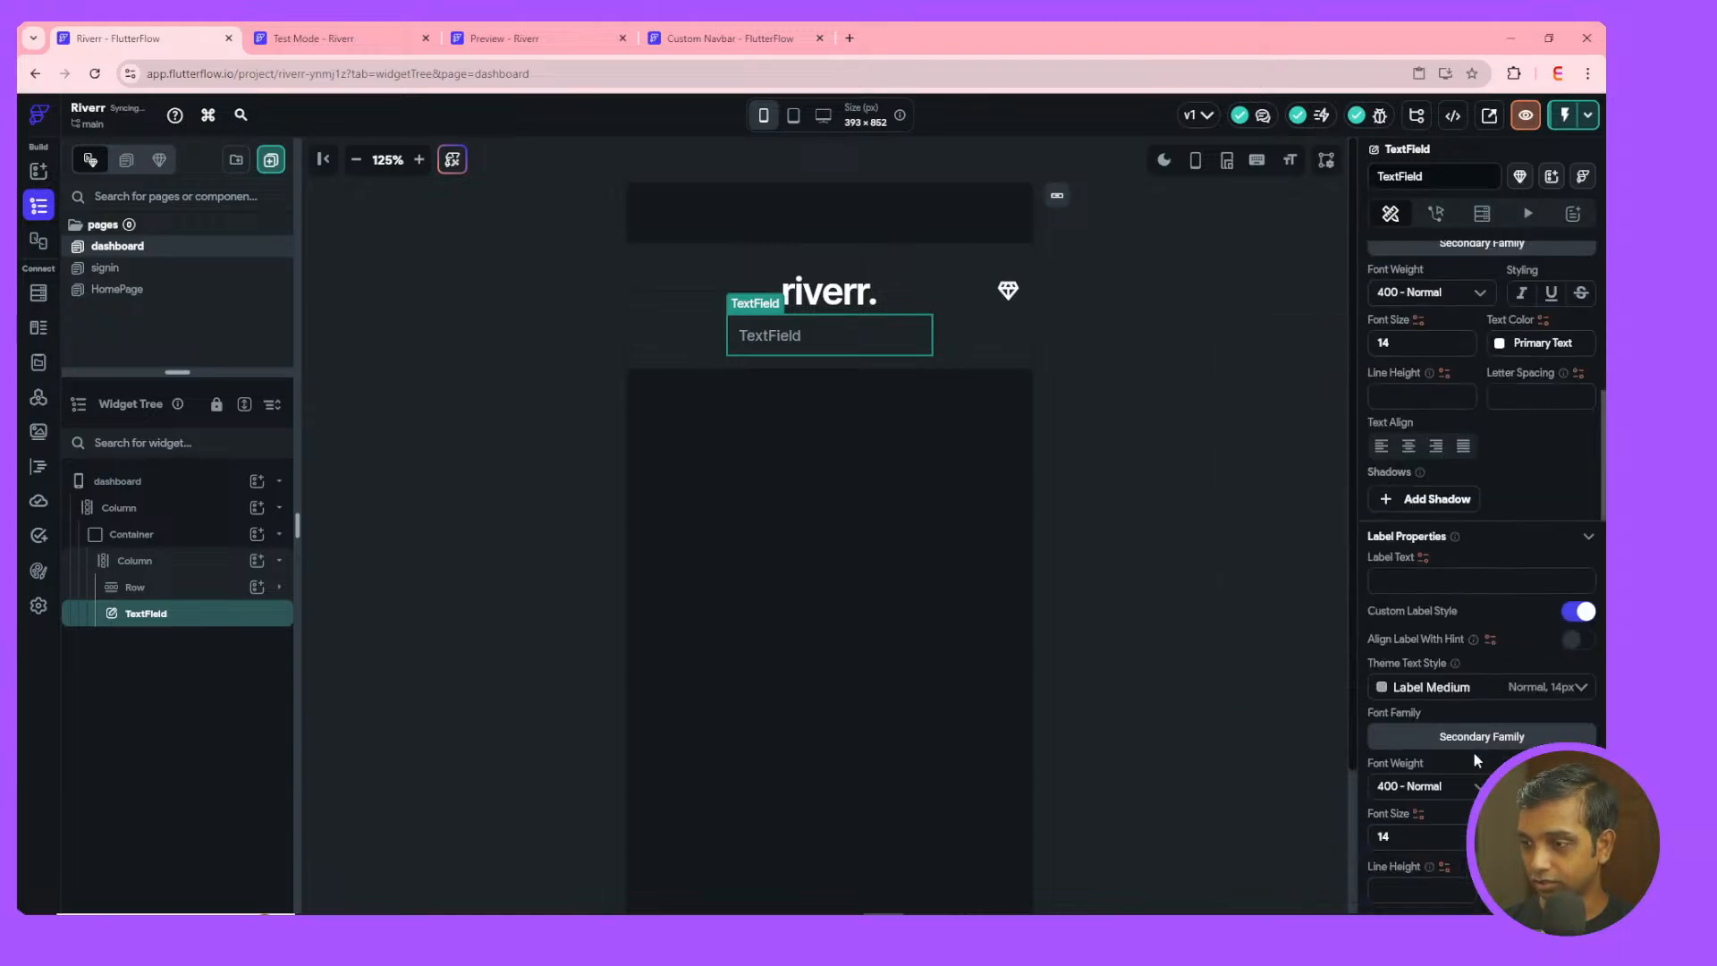
scroll(1503, 698, down, 5)
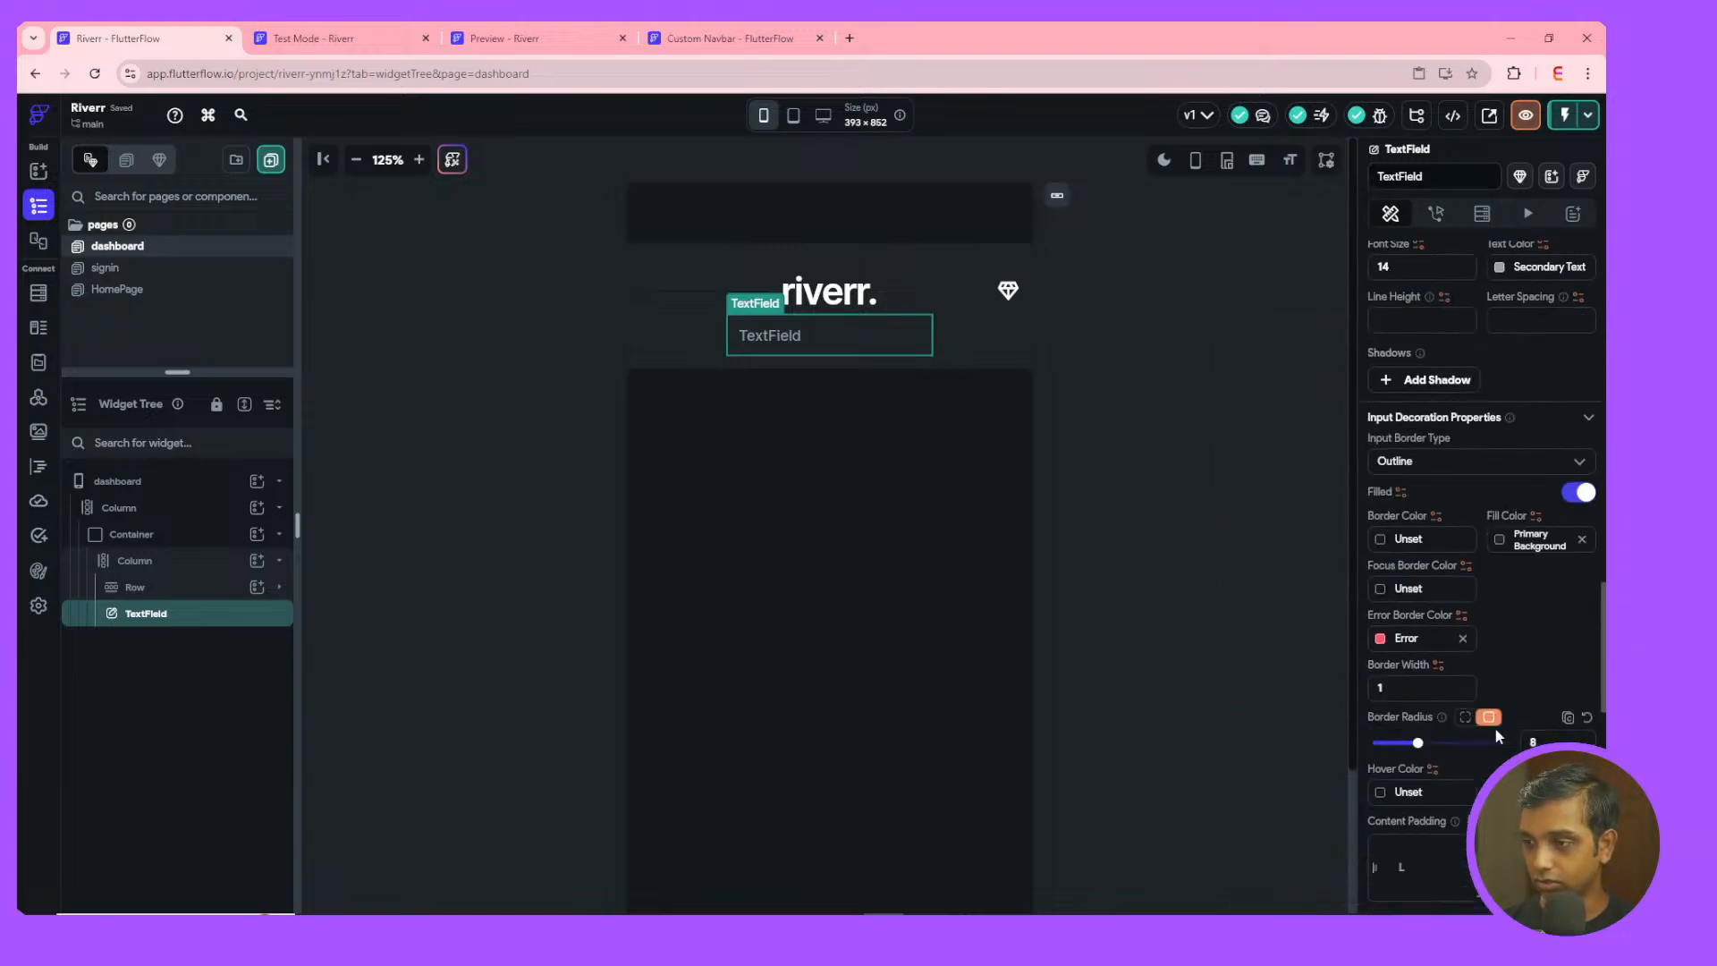
click(1499, 540)
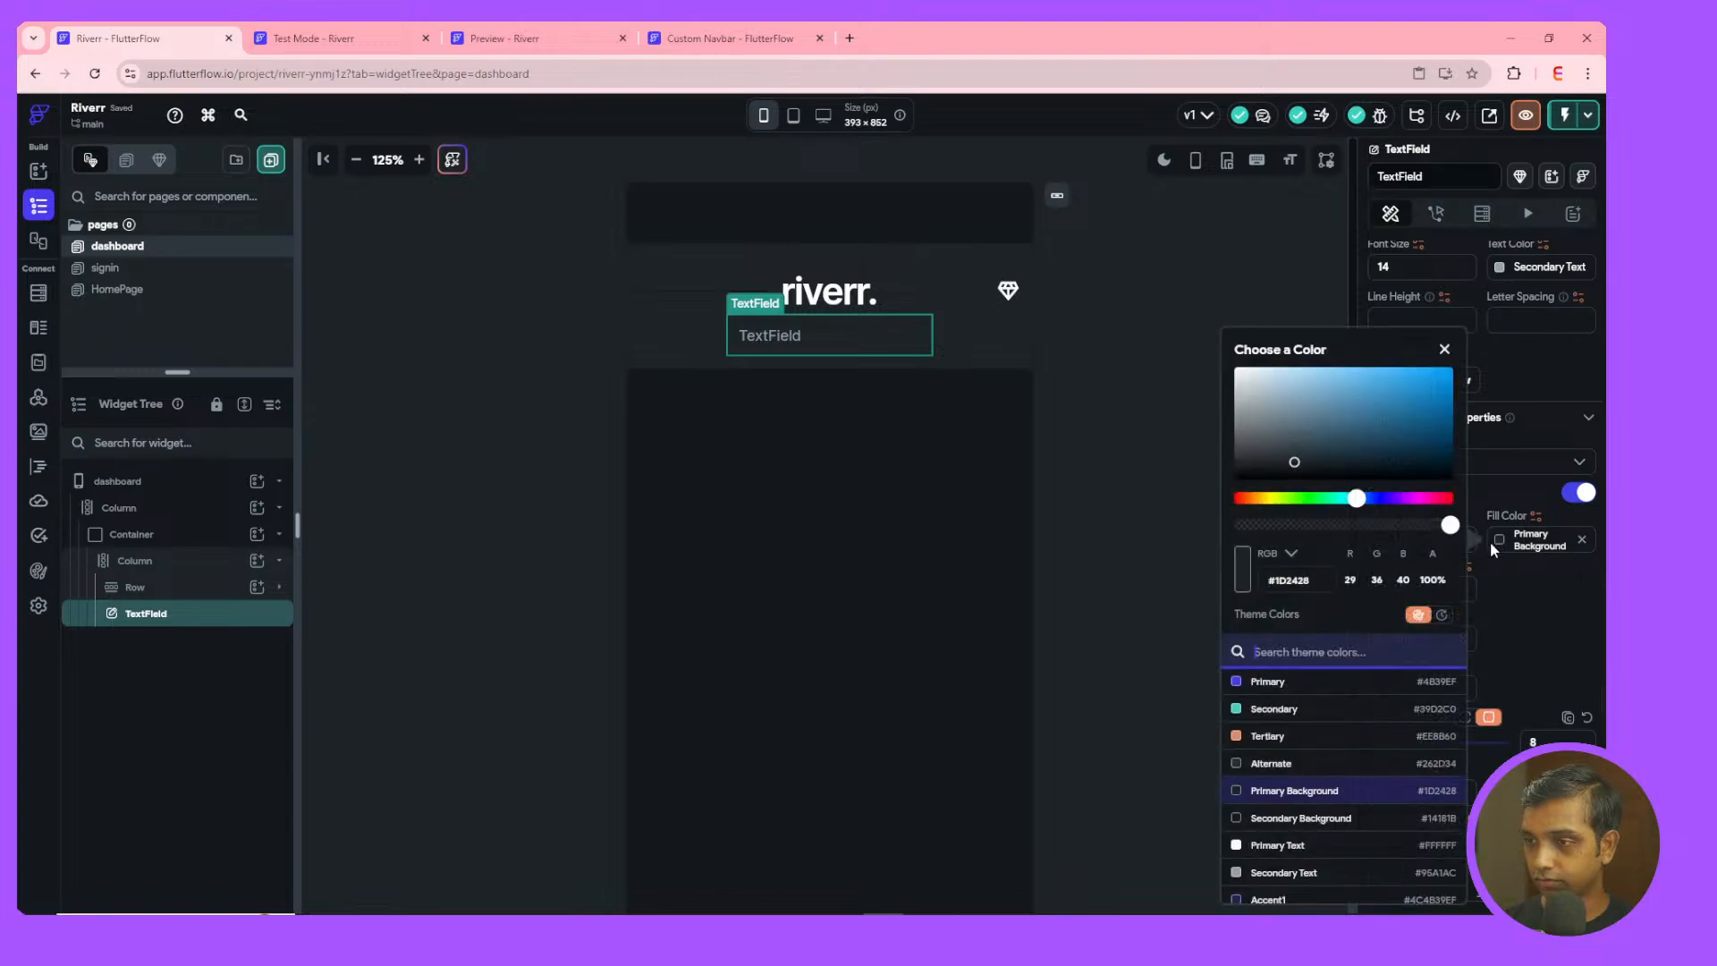
click(1272, 767)
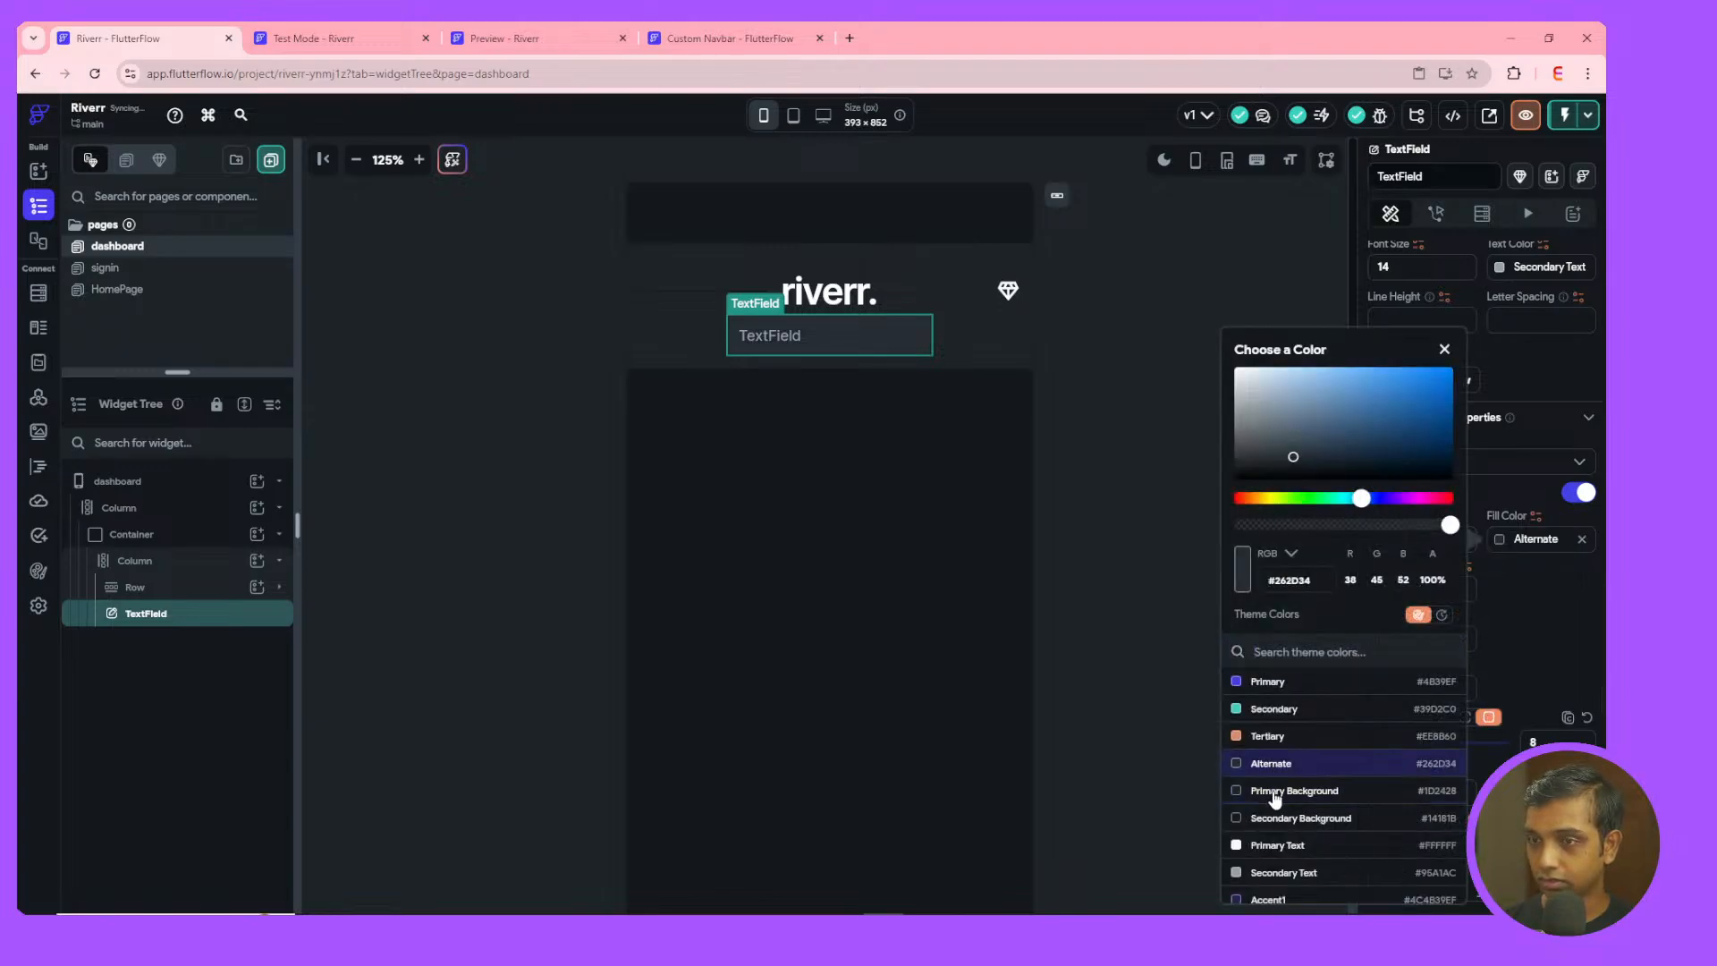
click(1277, 793)
click(1093, 506)
click(1040, 437)
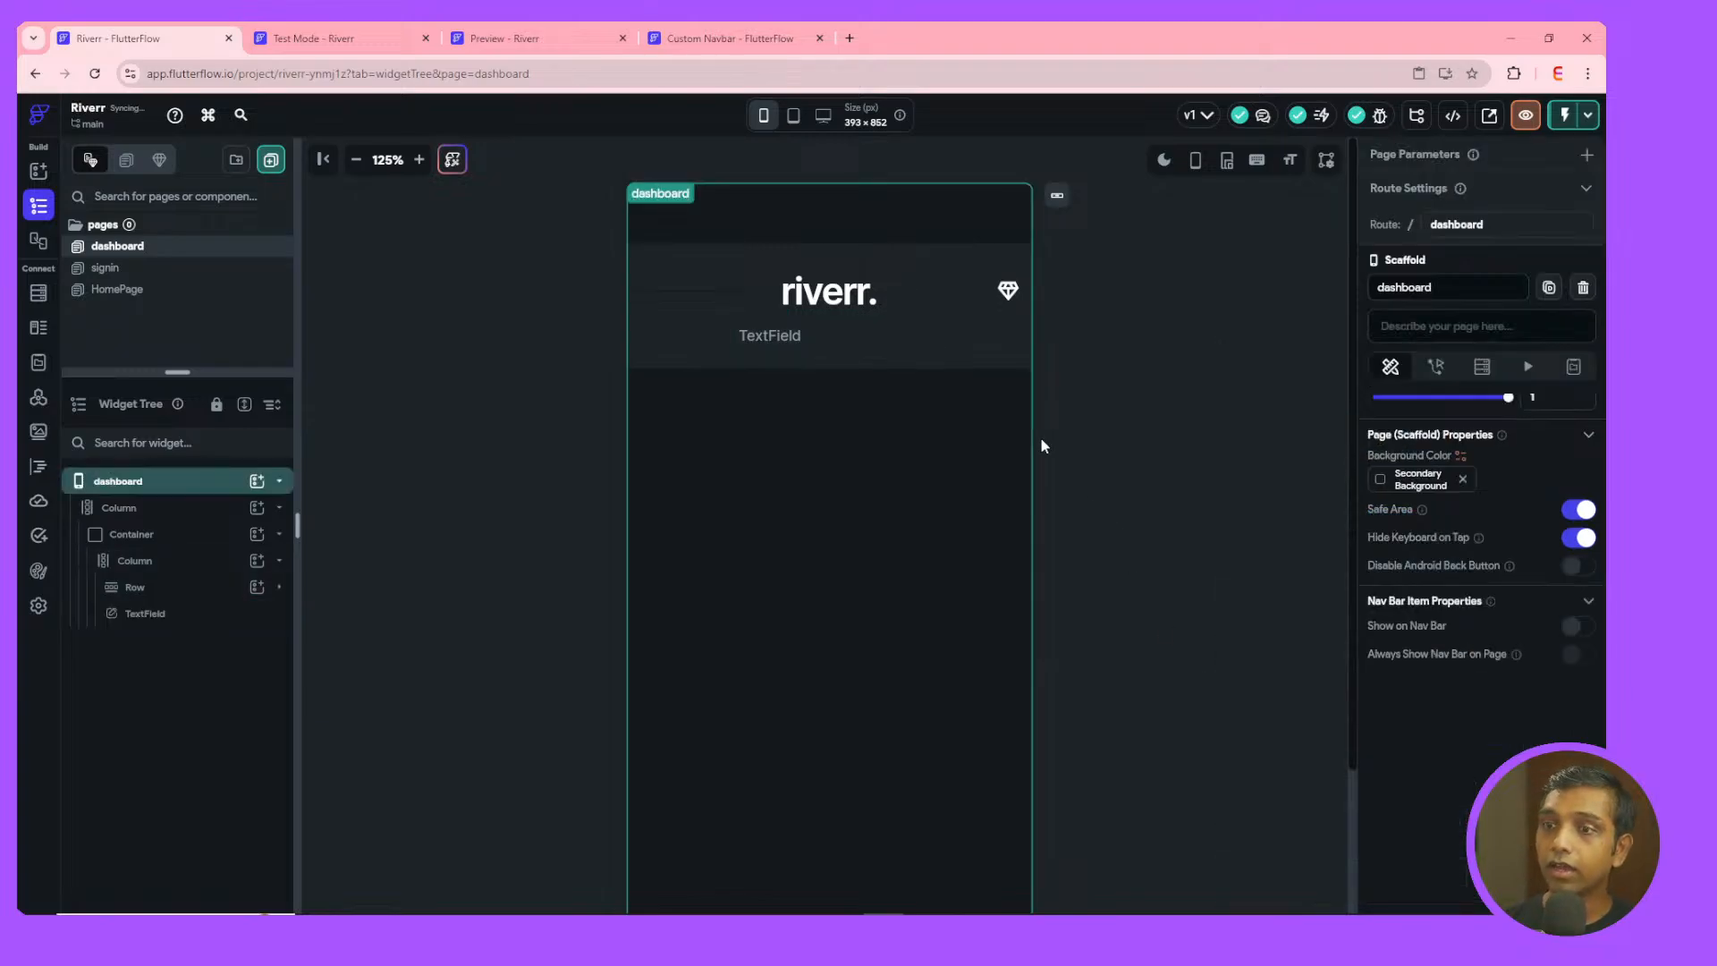
- Check the header Container's fill color and set the TextField's fill color to the Secondary Background theme color
click(877, 341)
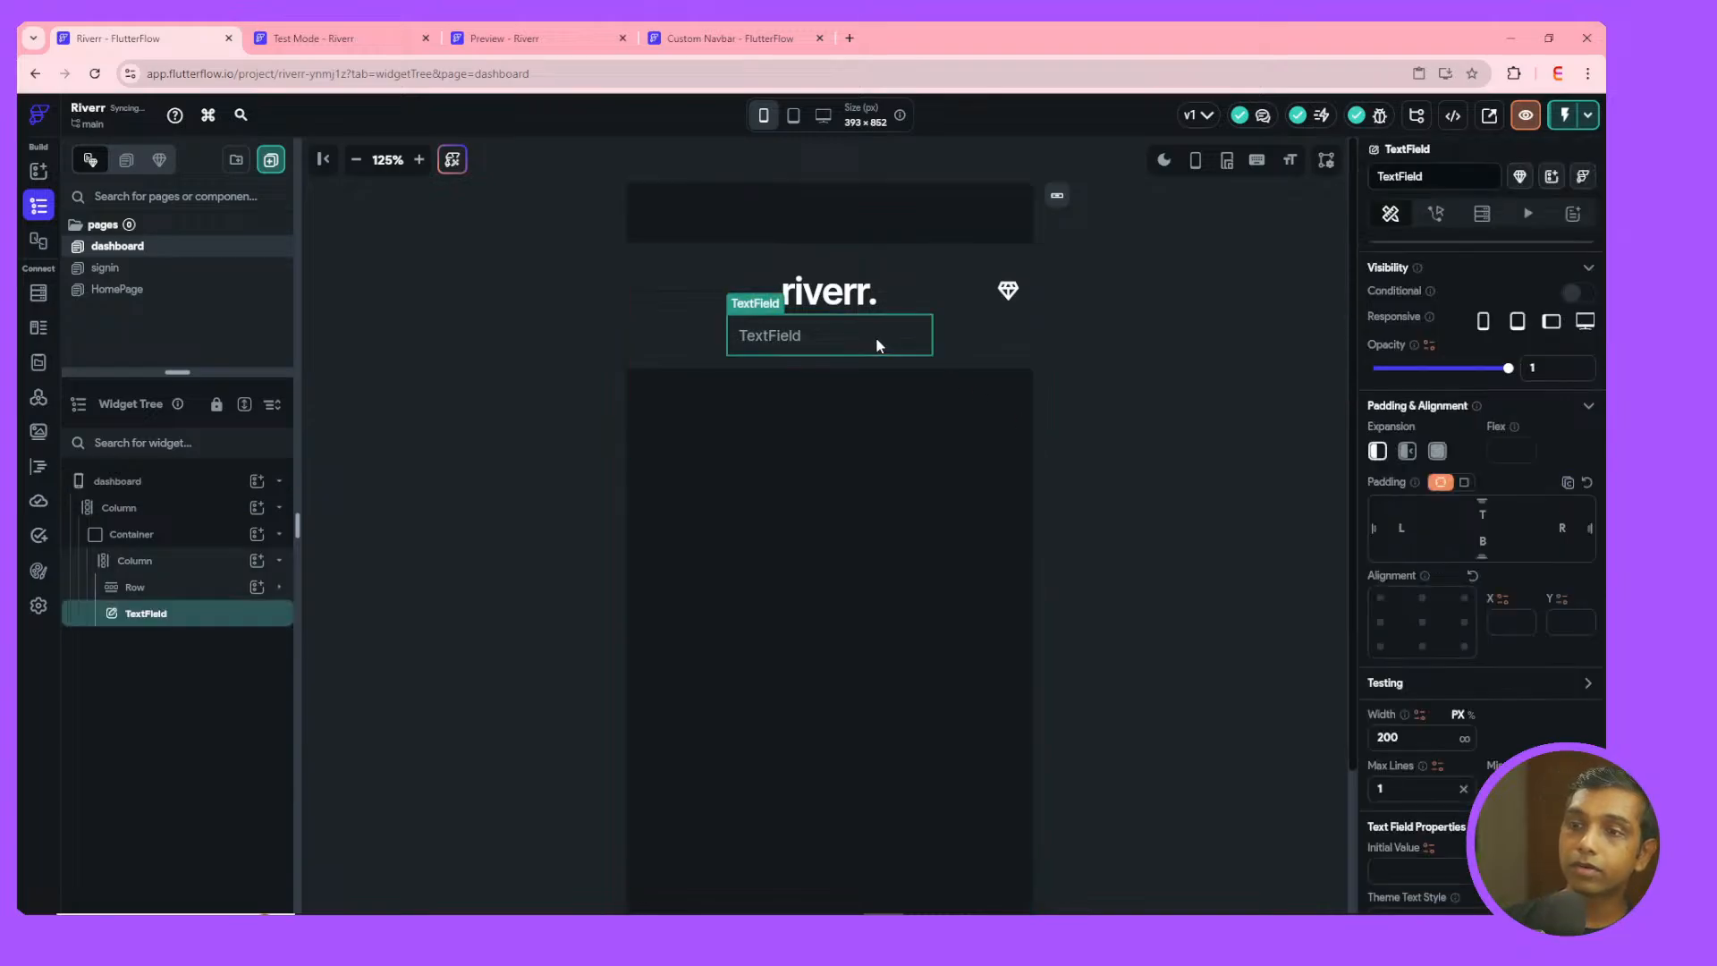
click(694, 259)
scroll(1473, 775, down, 2)
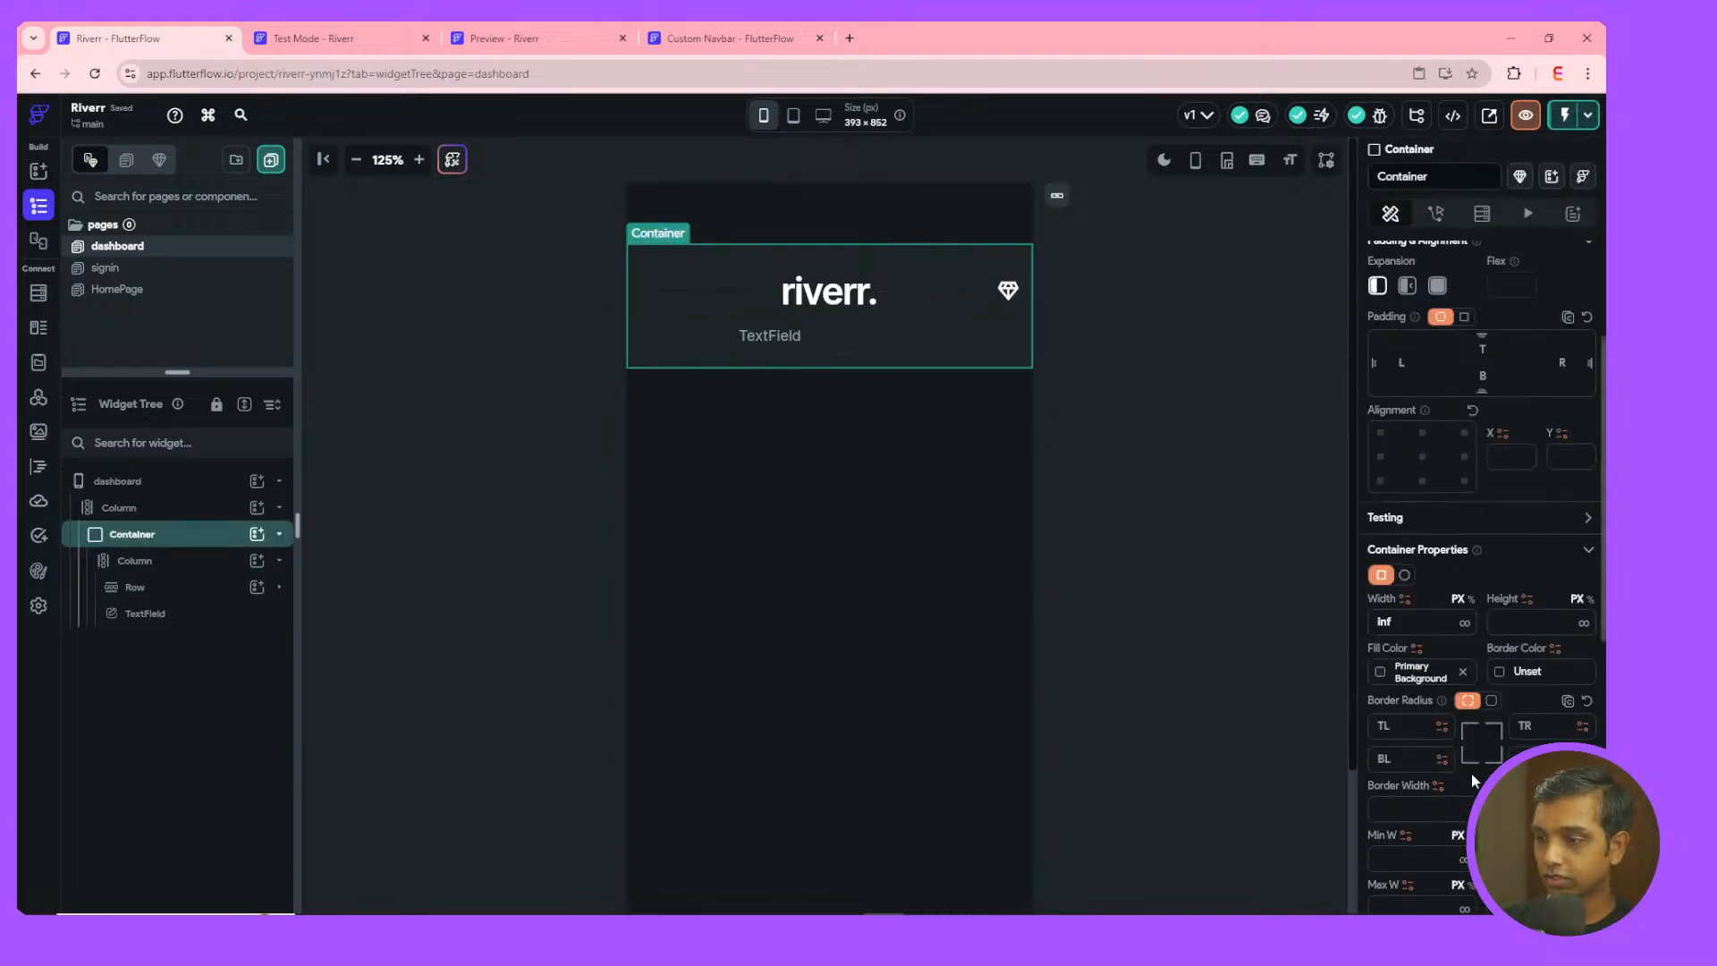
click(1381, 672)
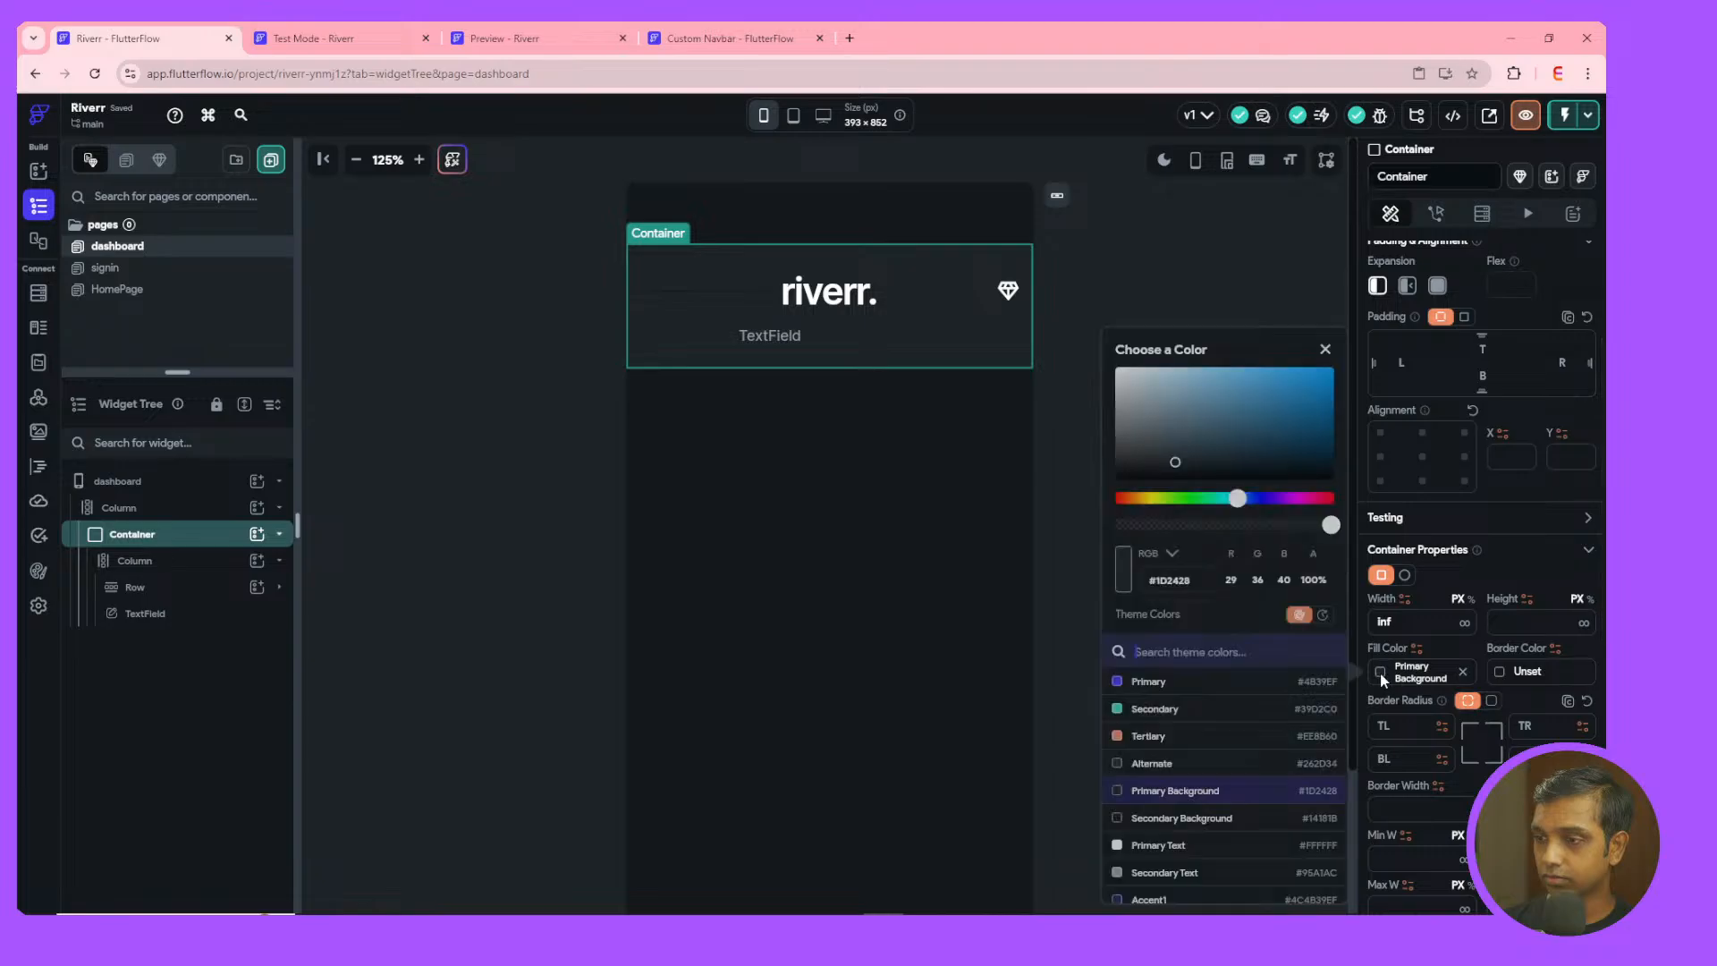
click(843, 349)
click(808, 335)
scroll(1458, 723, down, 5)
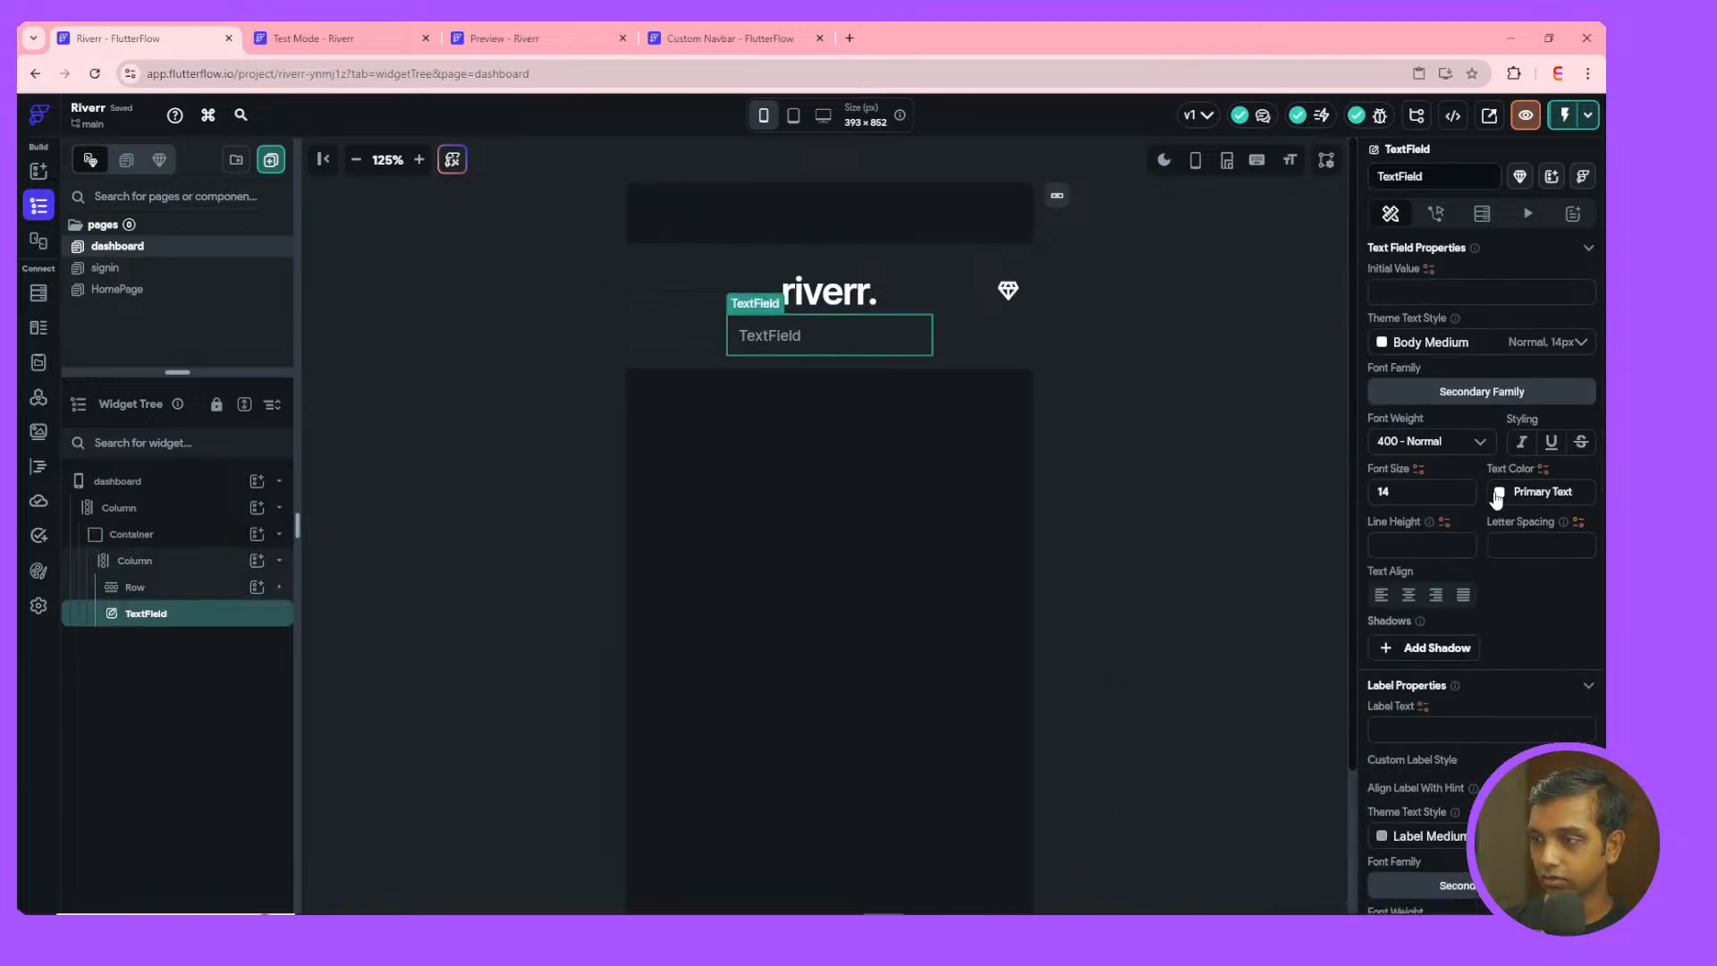
scroll(1499, 421, down, 6)
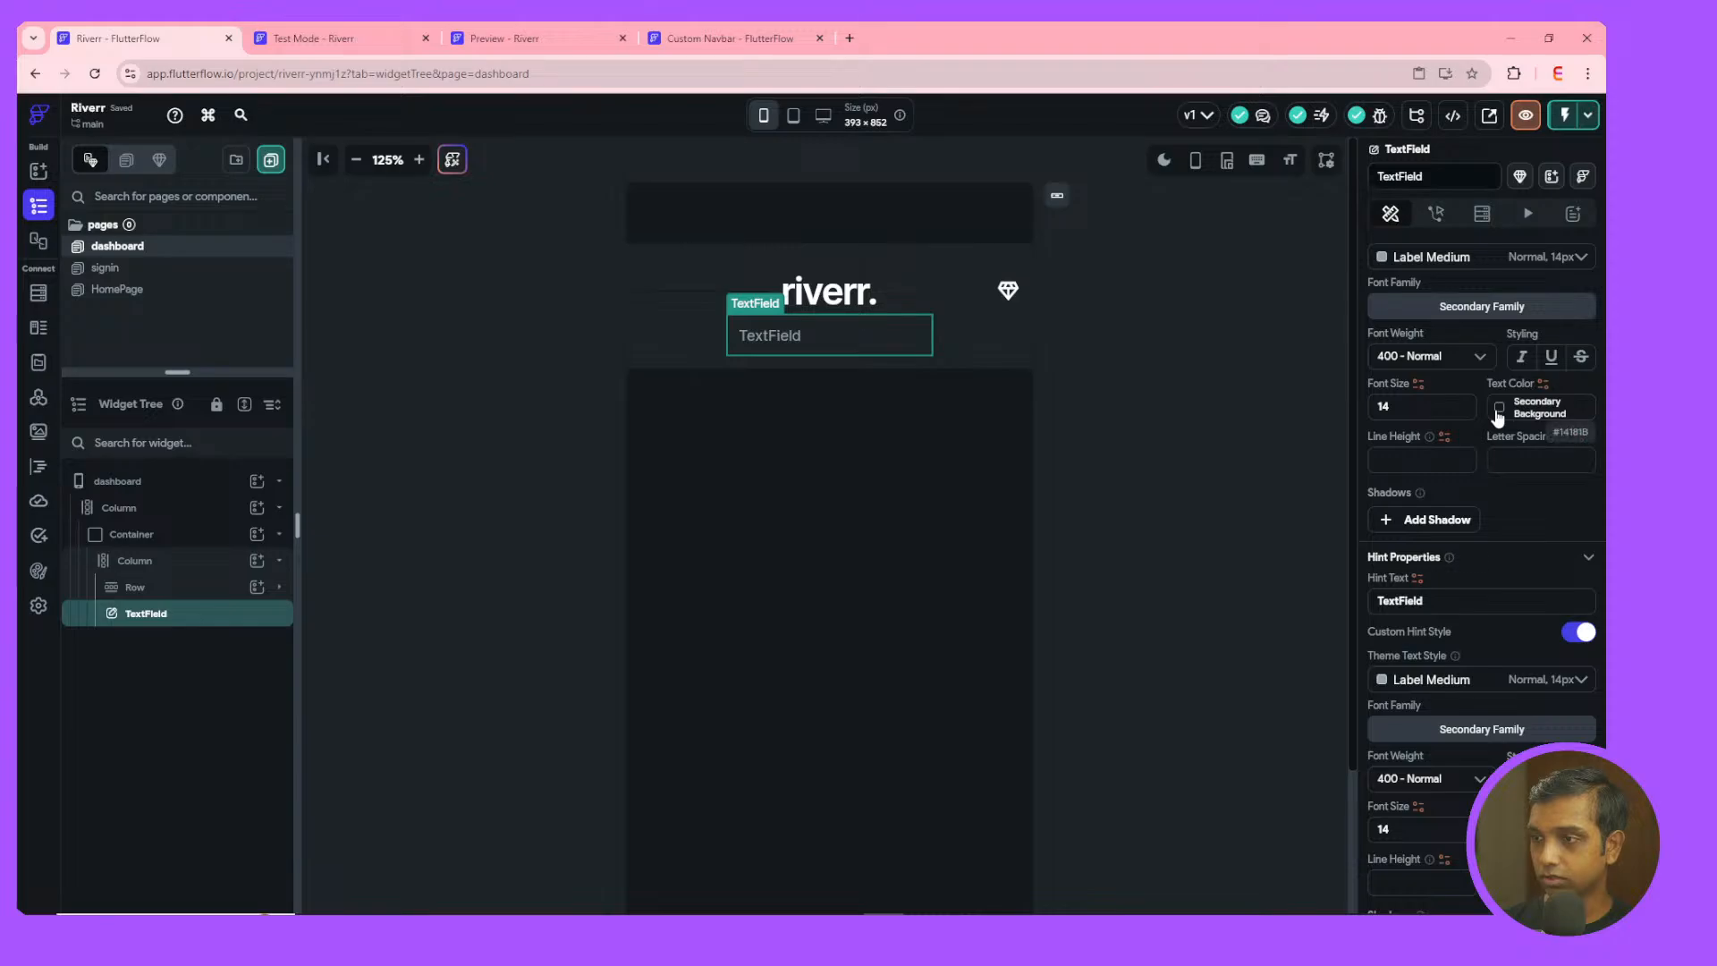
scroll(1462, 673, down, 4)
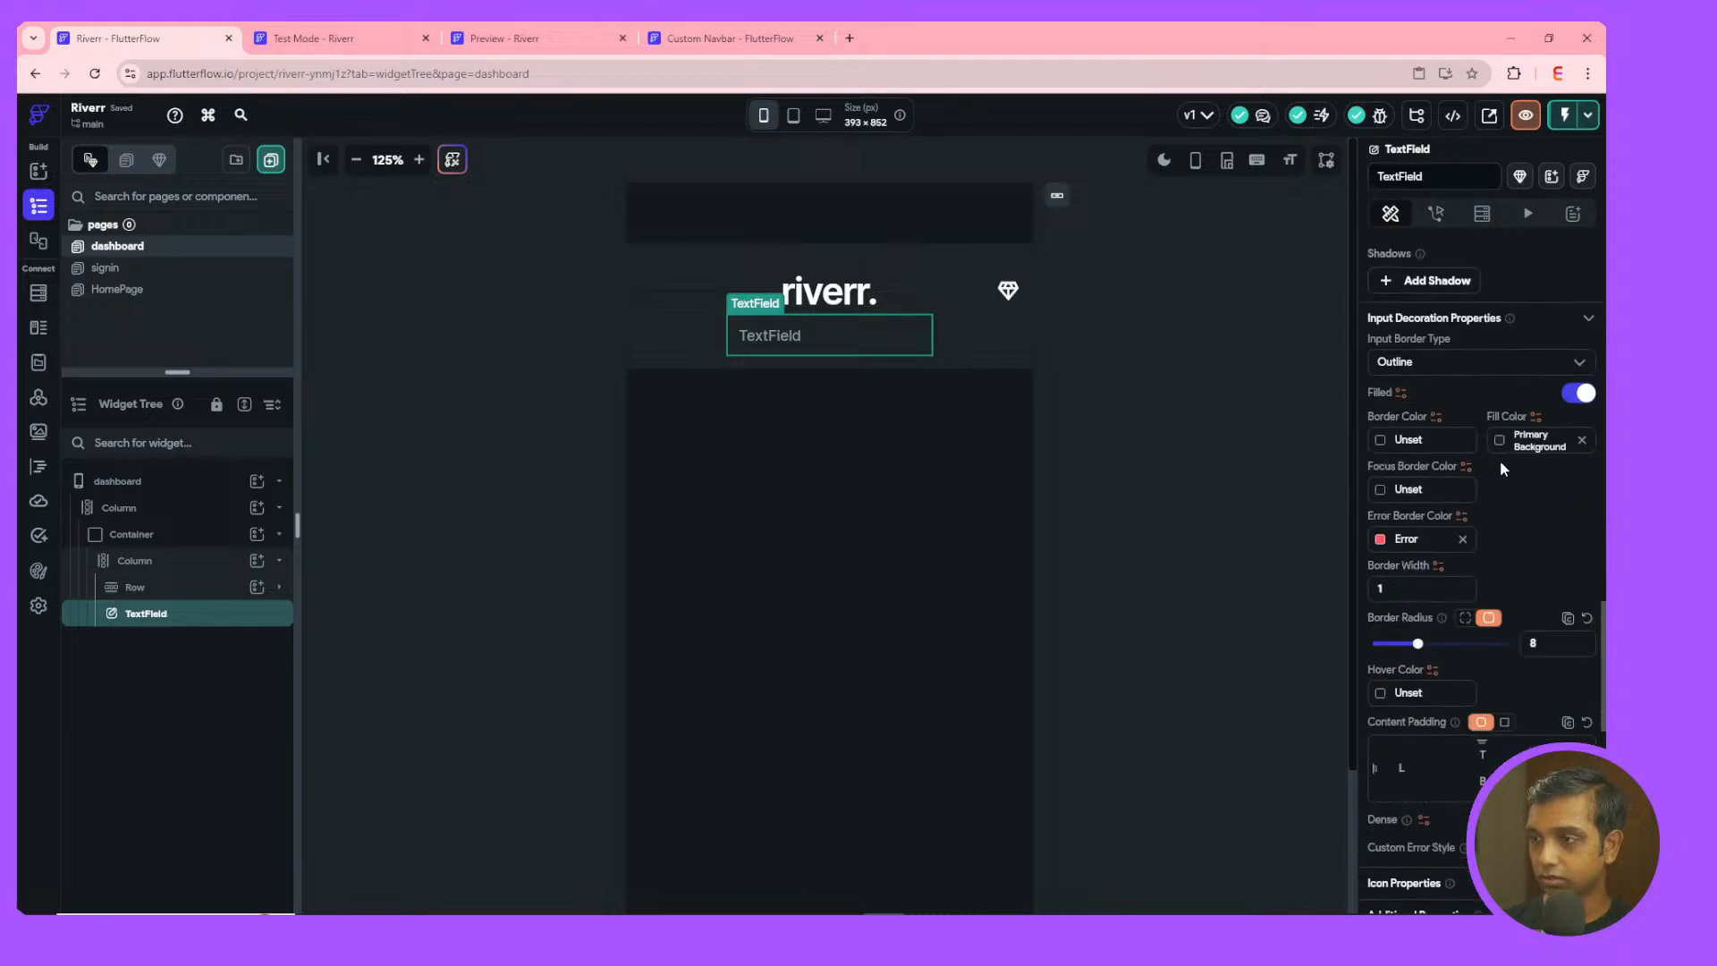
click(1498, 441)
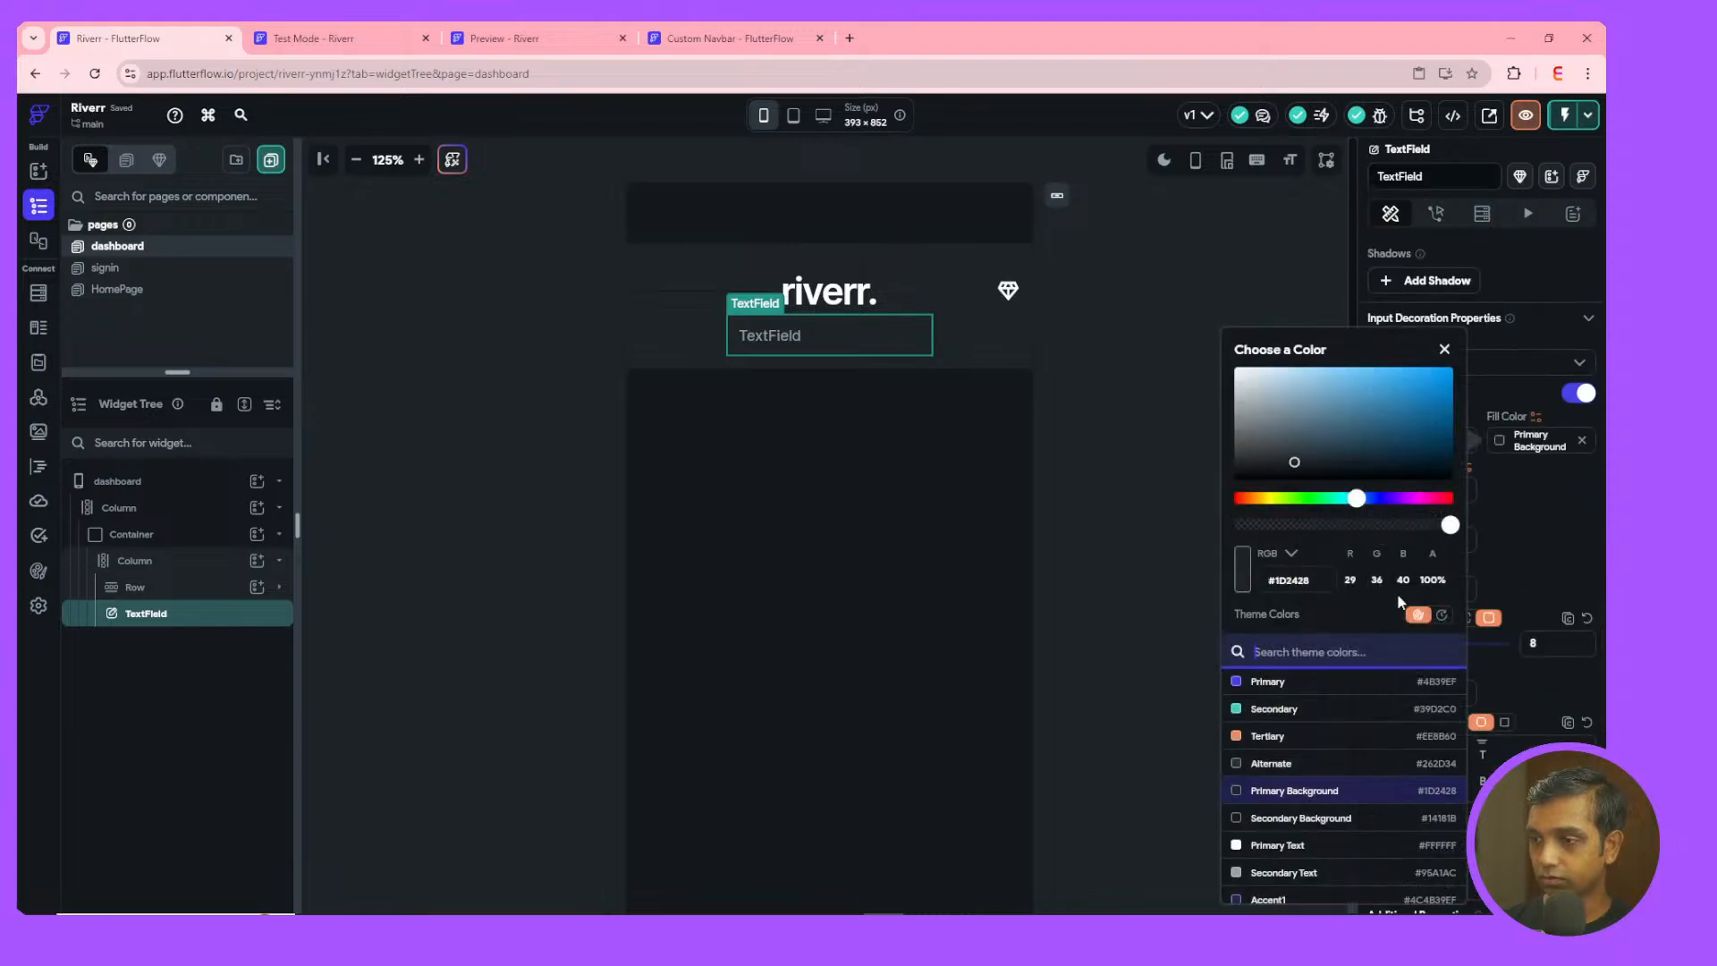
click(1271, 765)
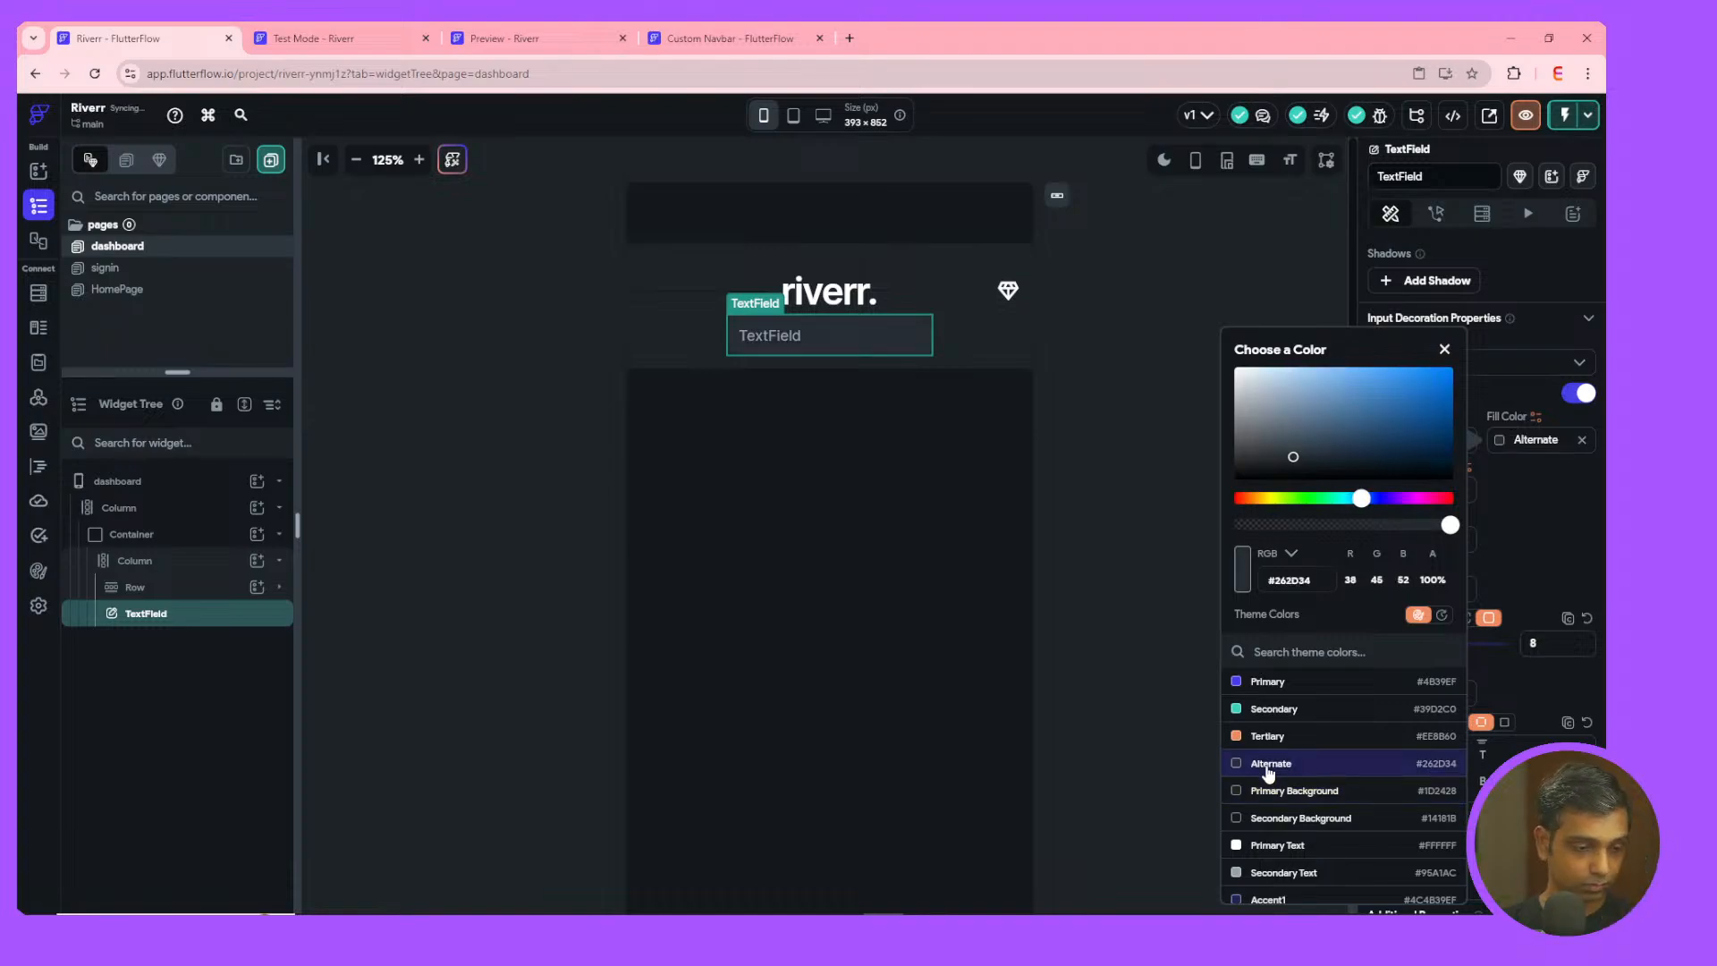
click(1279, 818)
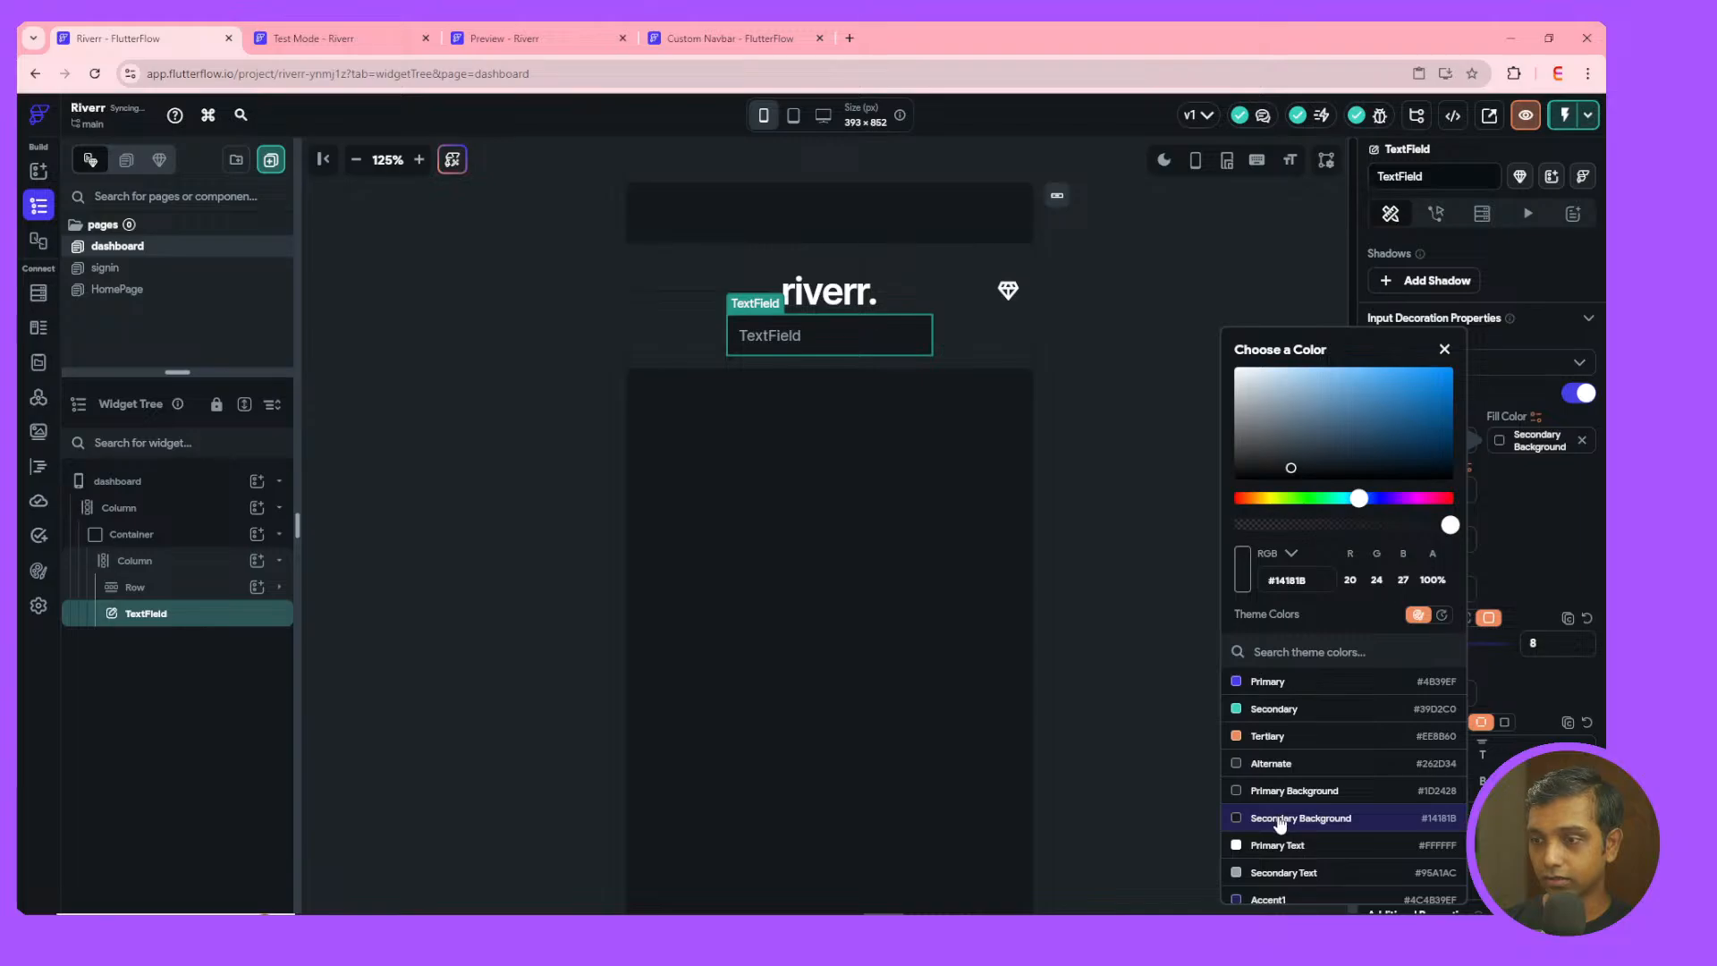
click(1156, 738)
- Clear the TextField's fixed width so that it spans the full header
click(887, 337)
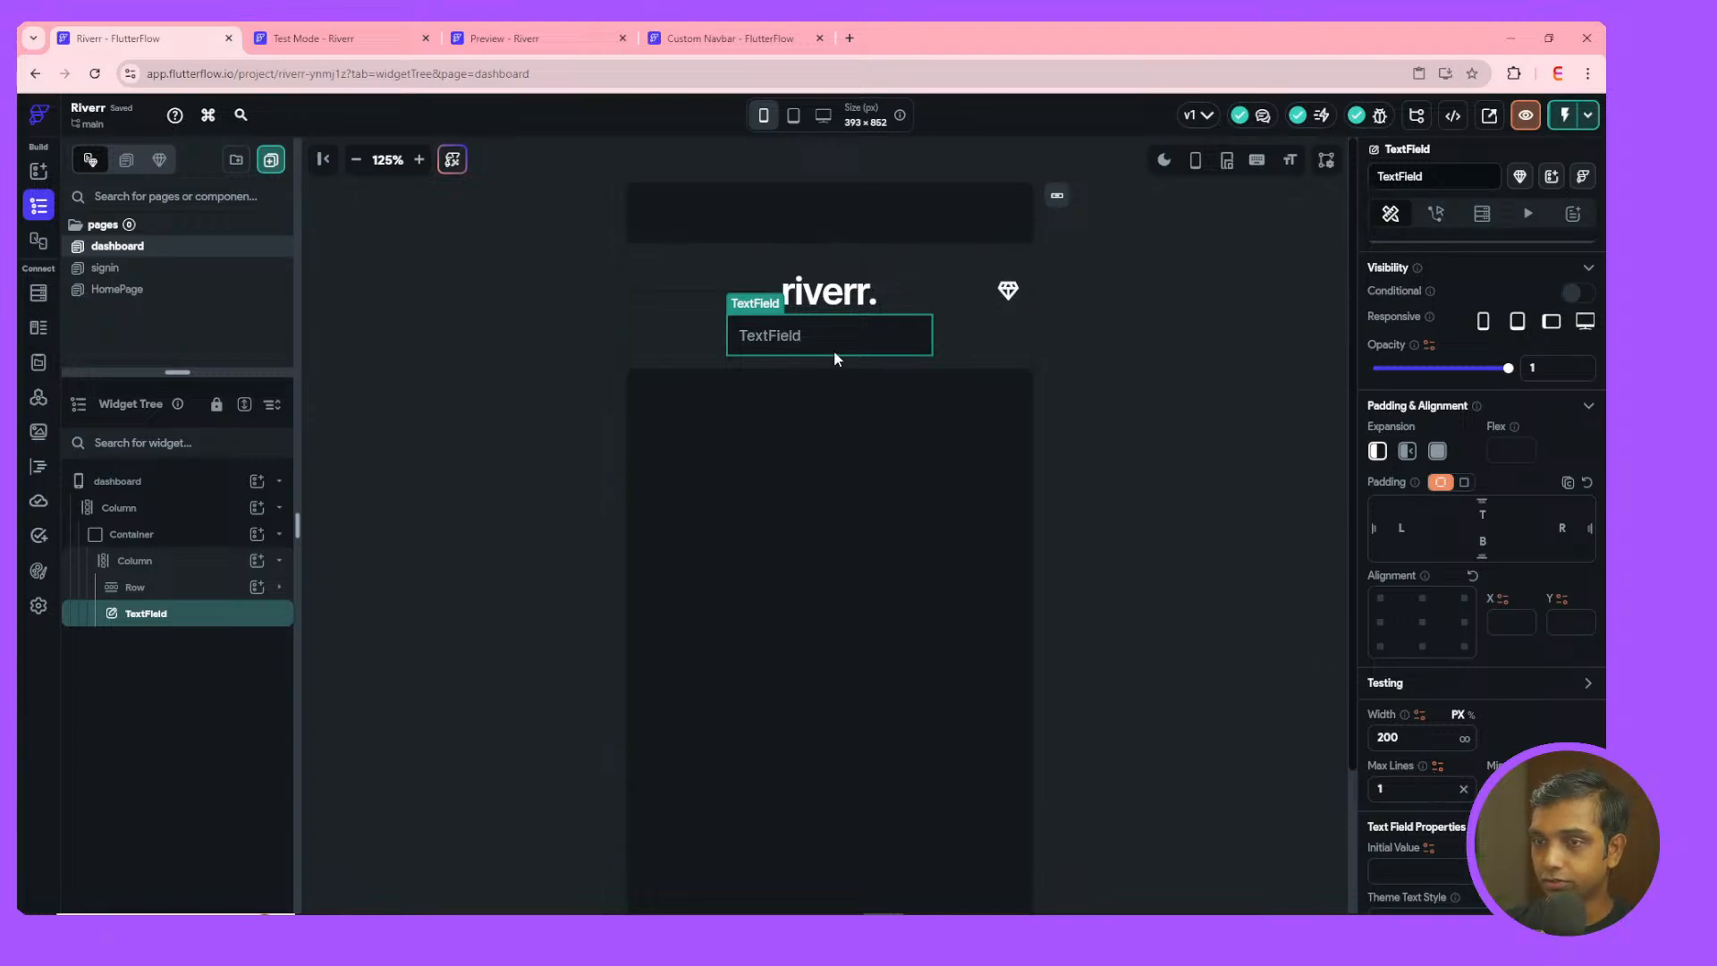
double_click(1426, 738)
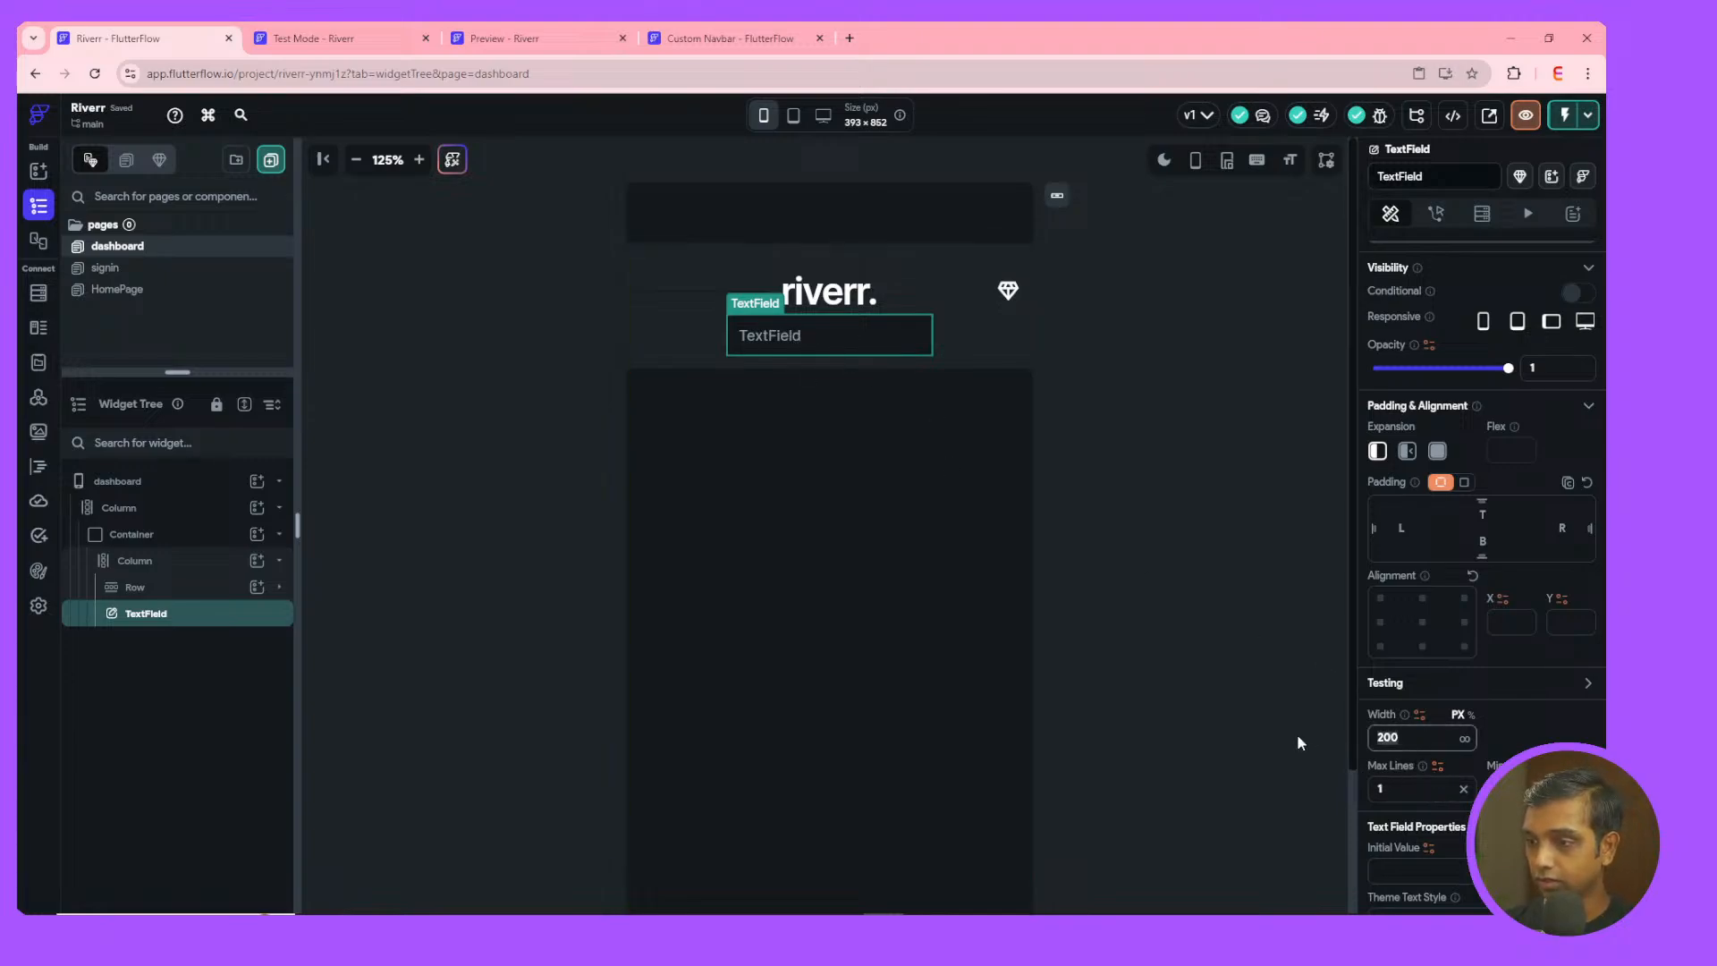
key(BackSpace)
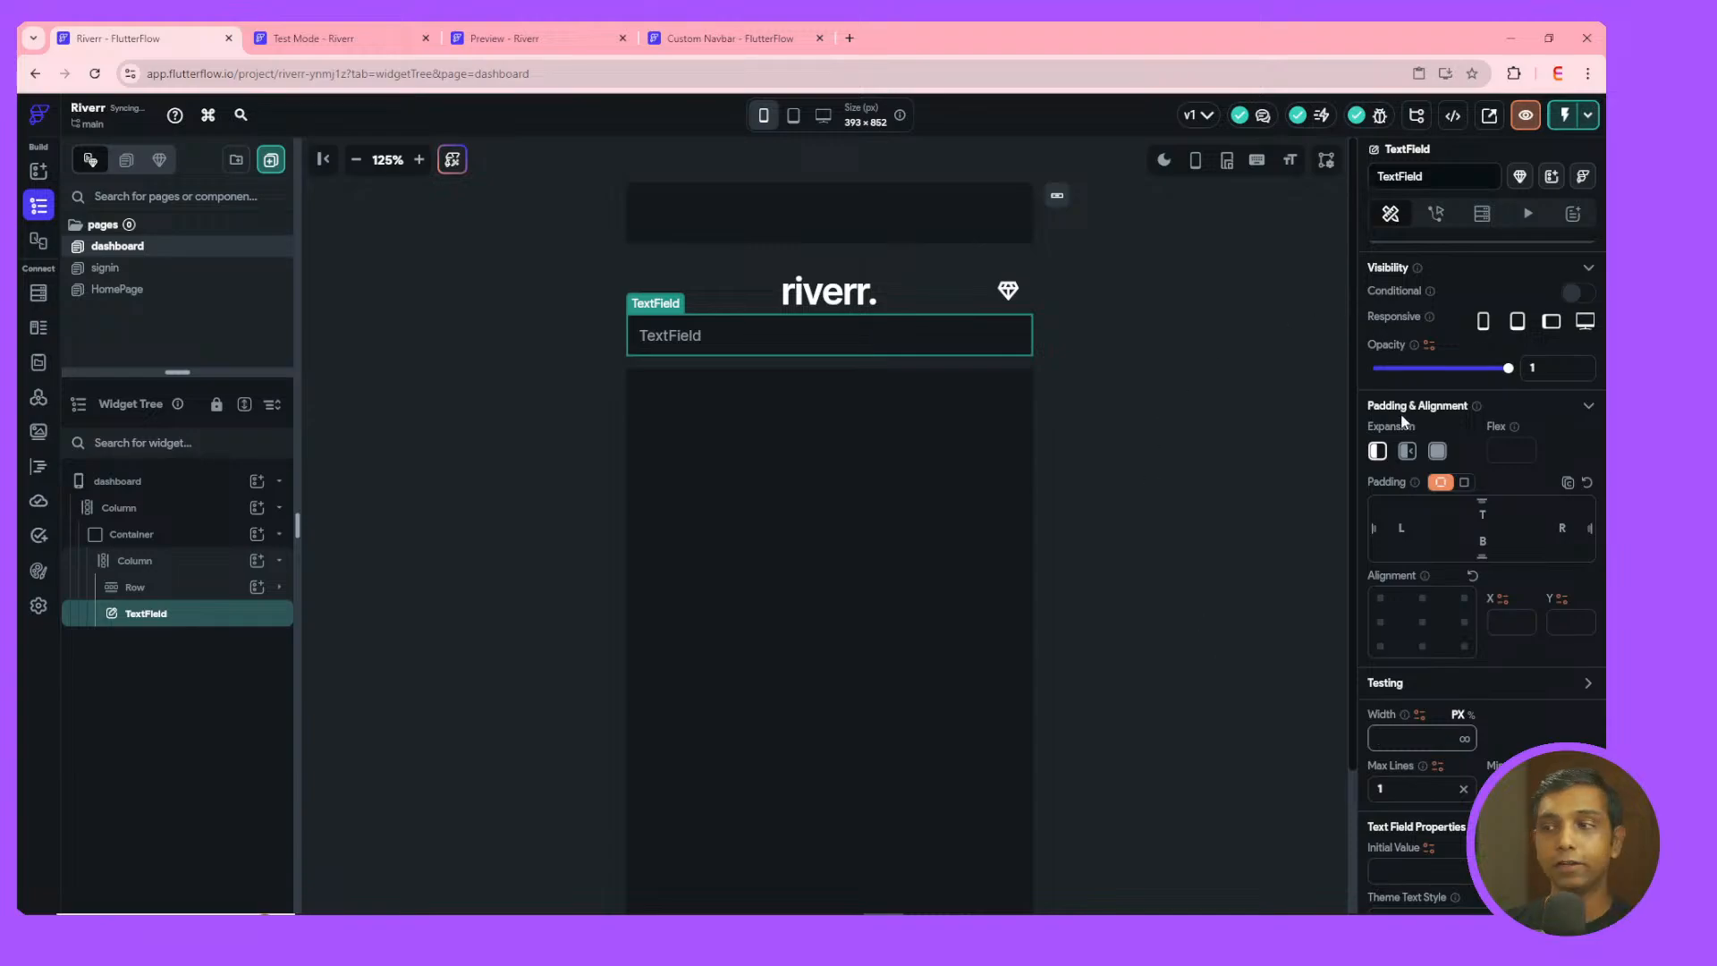
- Set the search TextField's left and right padding to 12 each
click(1400, 530)
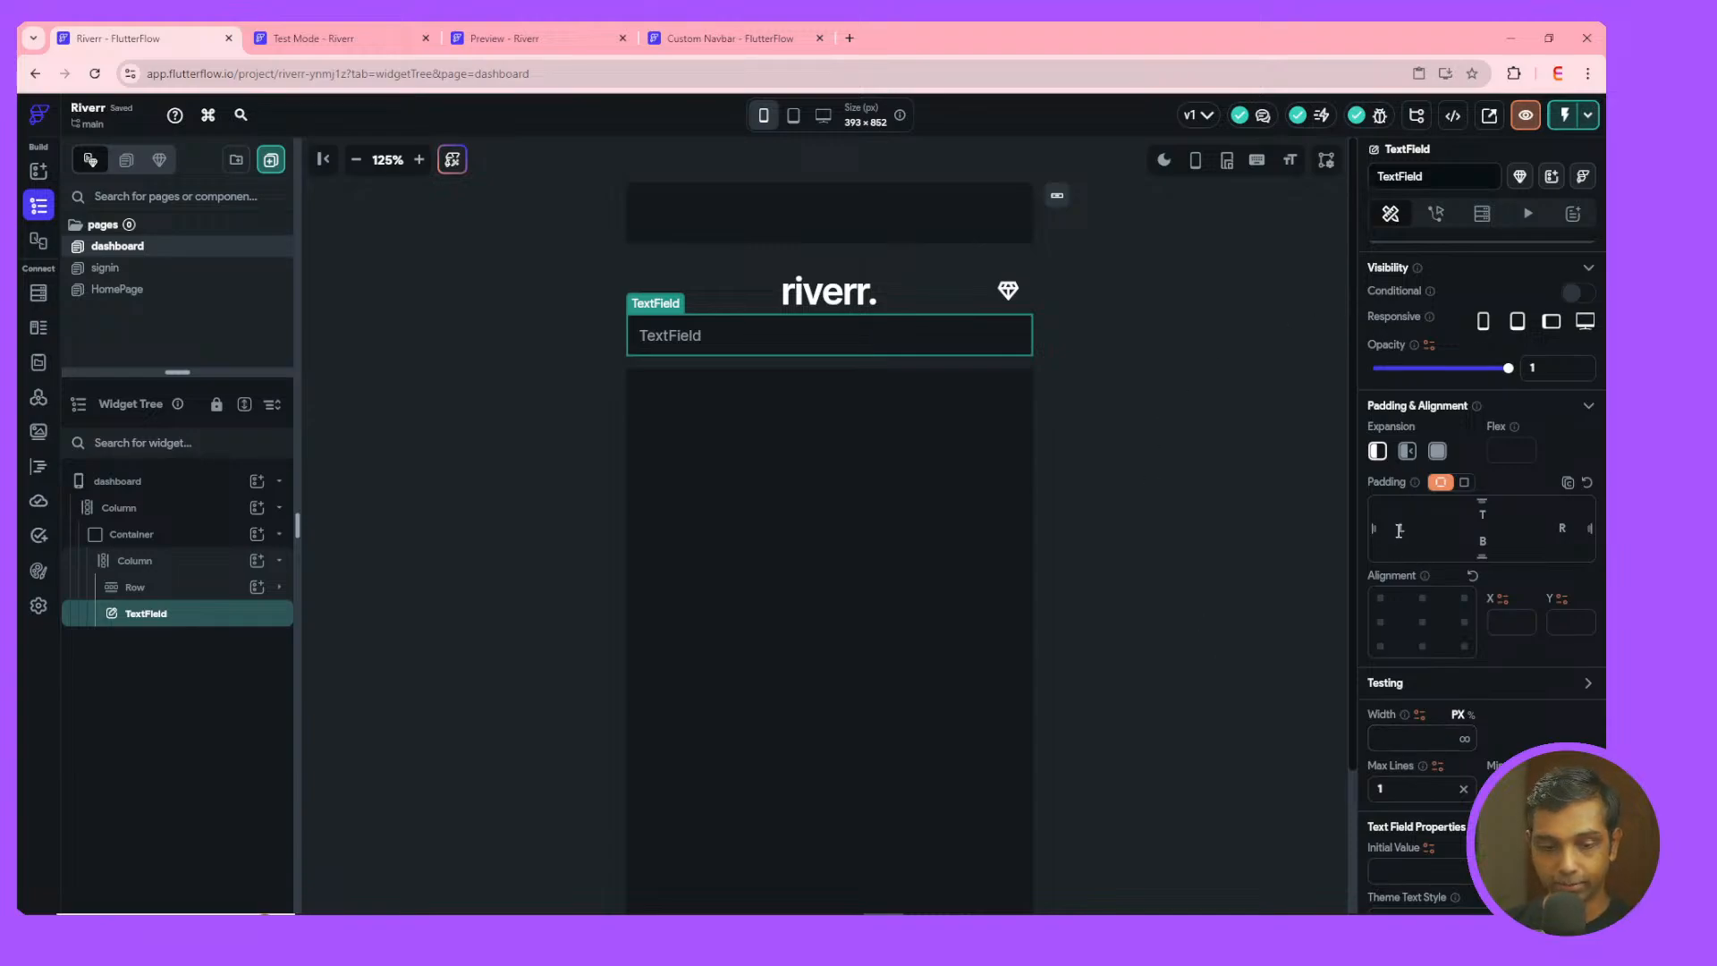
text(12)
click(1563, 529)
text(12)
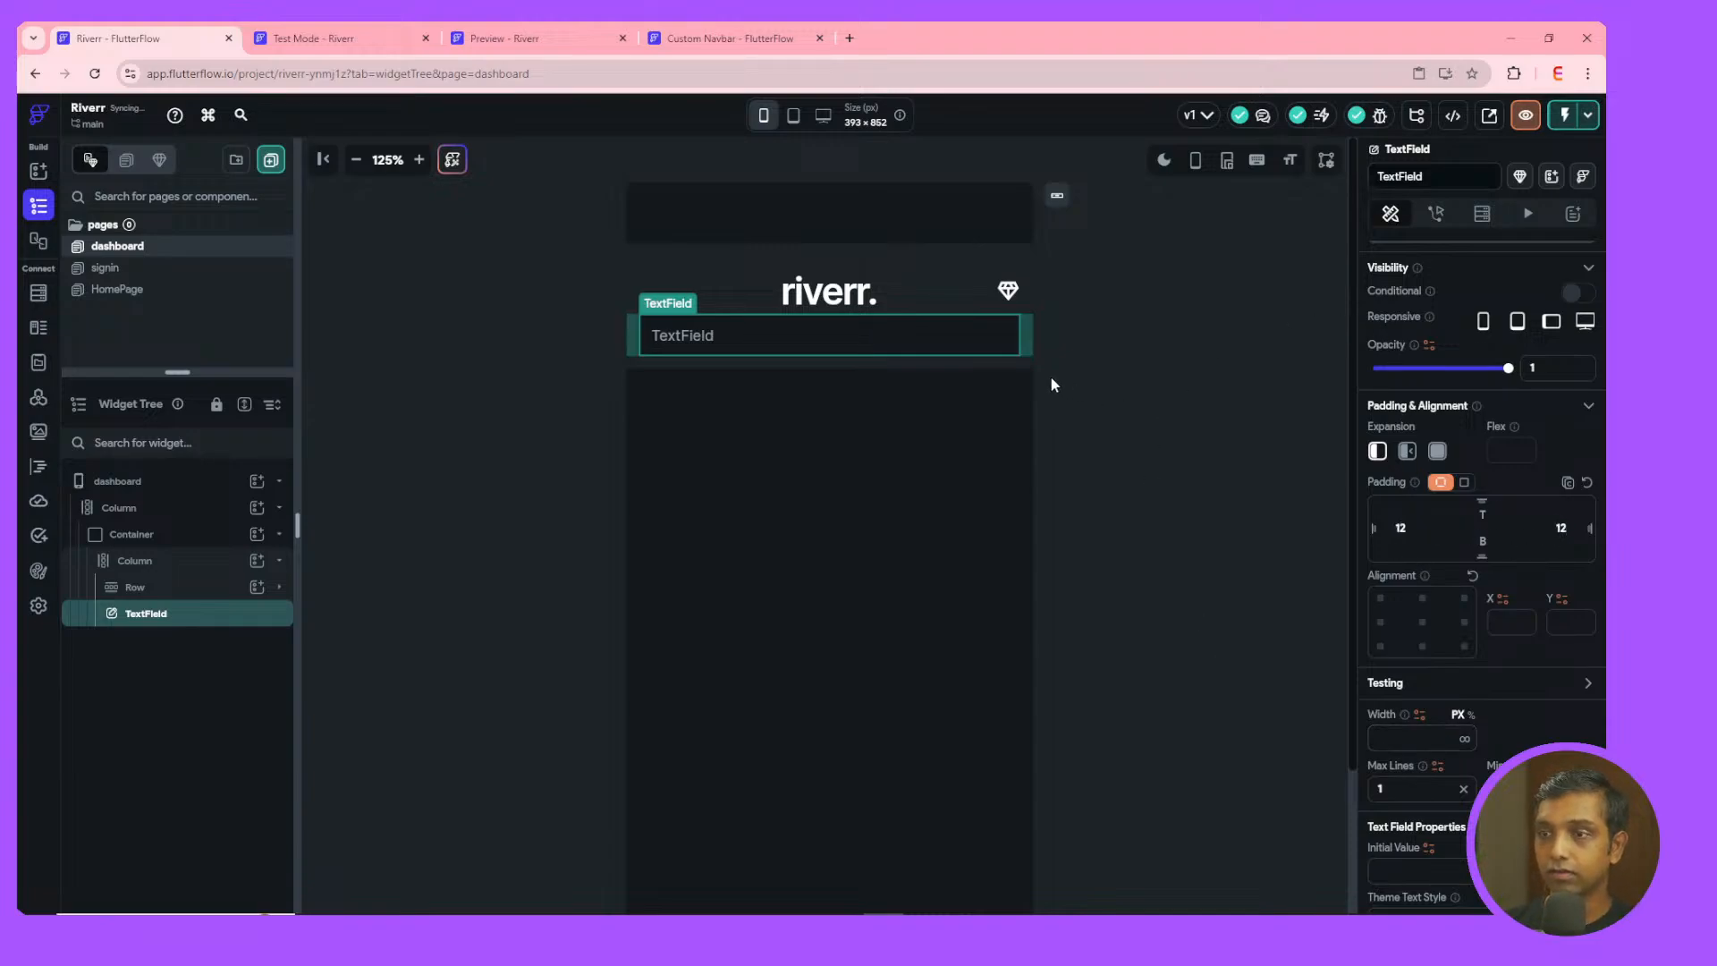
click(1220, 533)
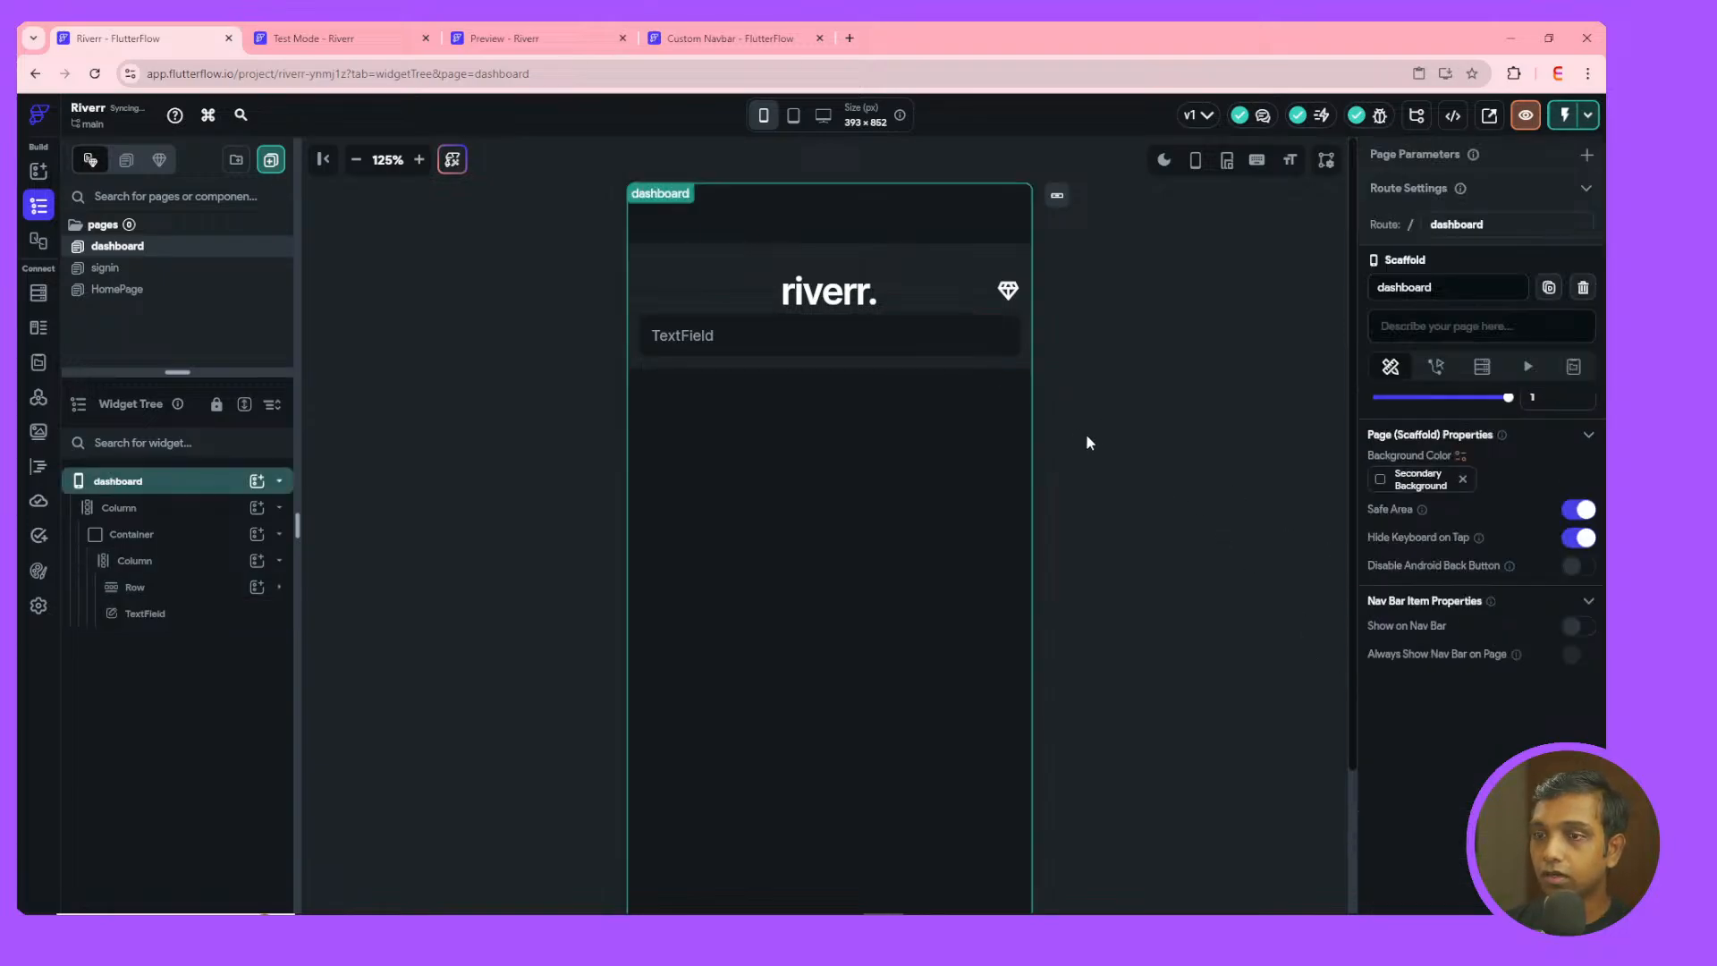
- Set the header TextField's hint text to "Search"
click(915, 331)
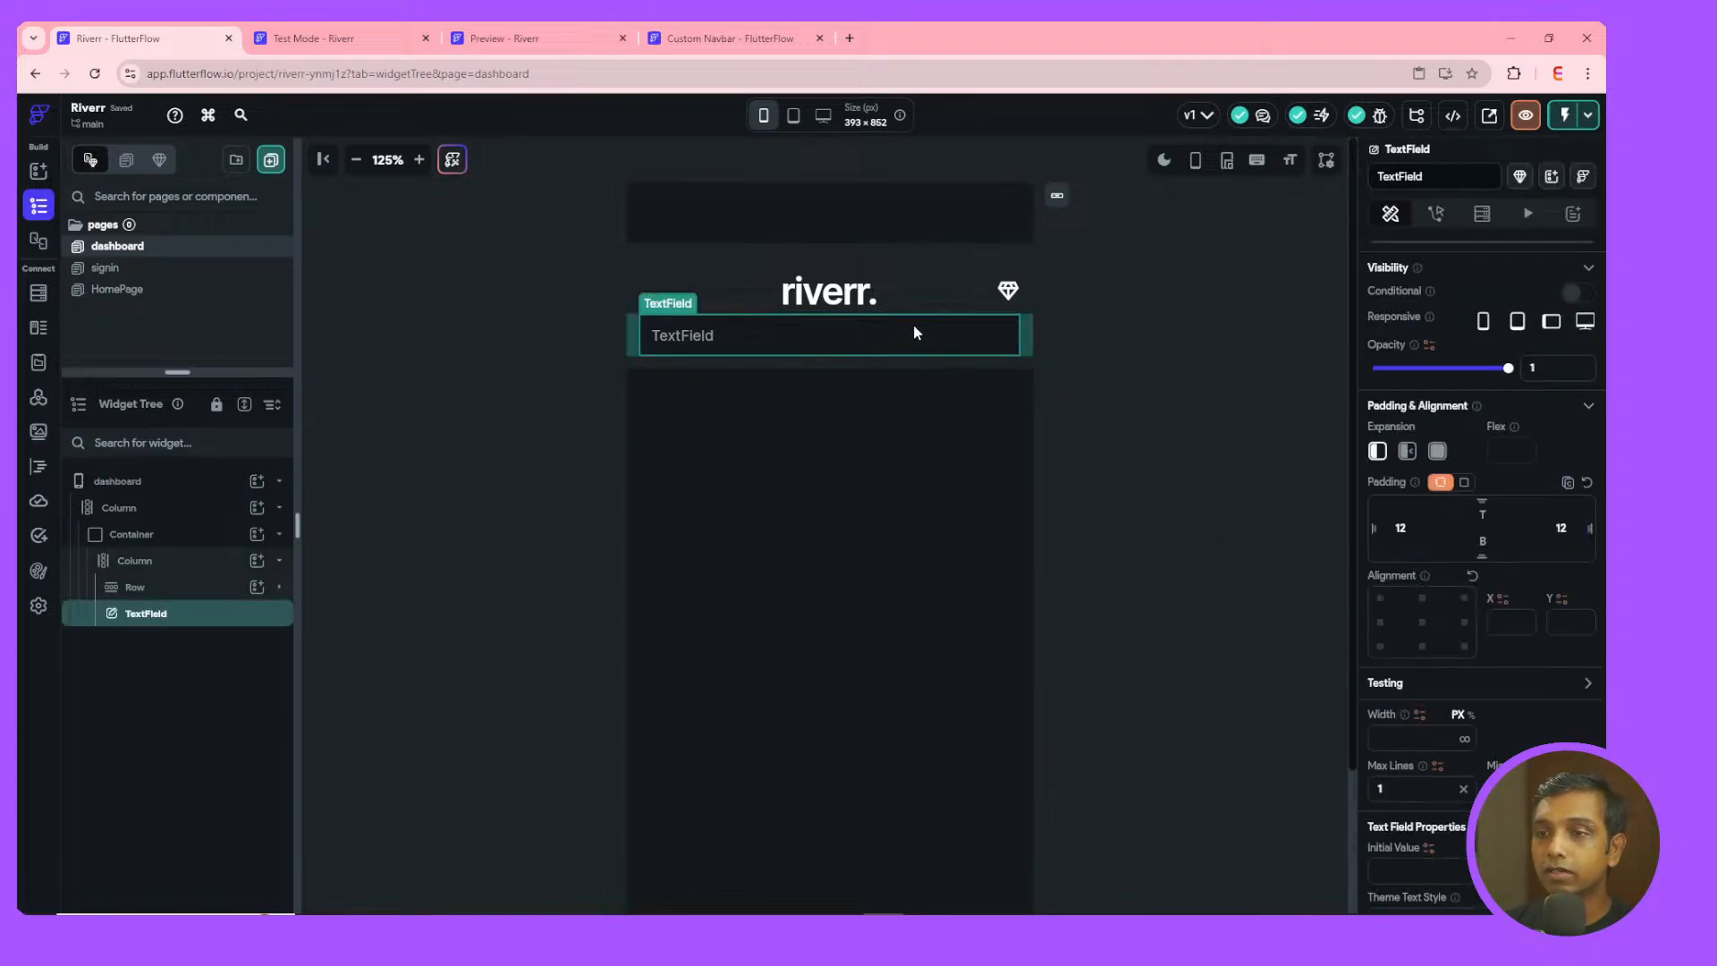
scroll(1521, 661, down, 2)
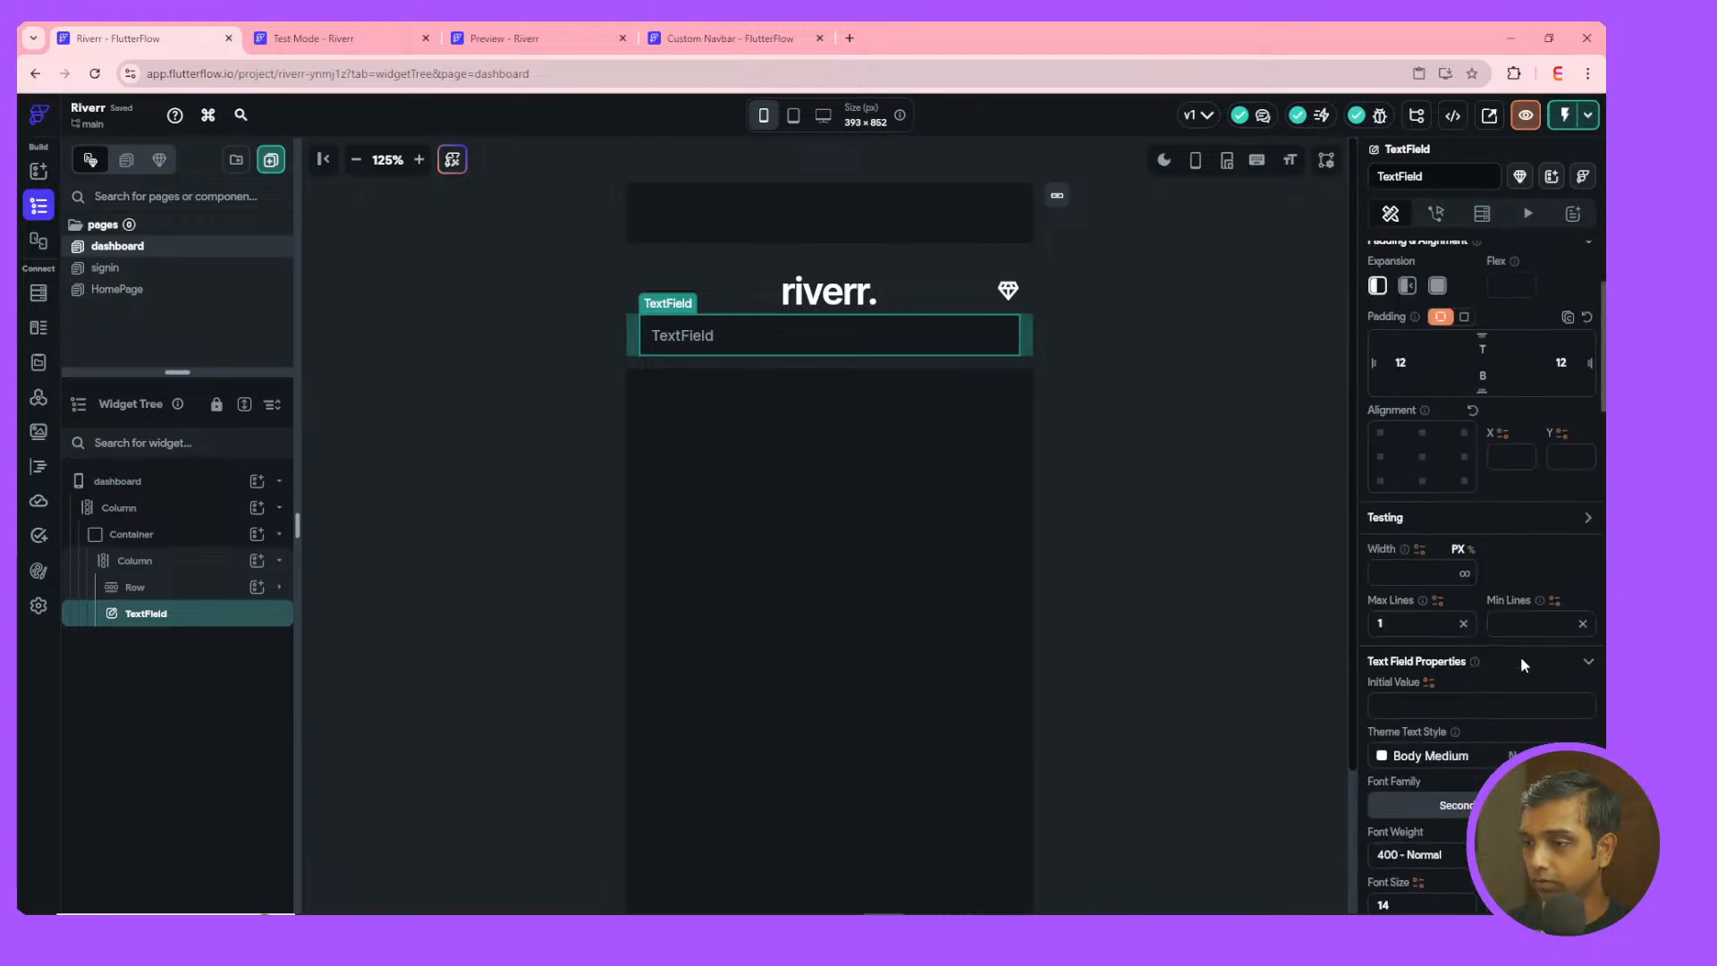
scroll(1518, 663, down, 2)
scroll(1521, 664, down, 1)
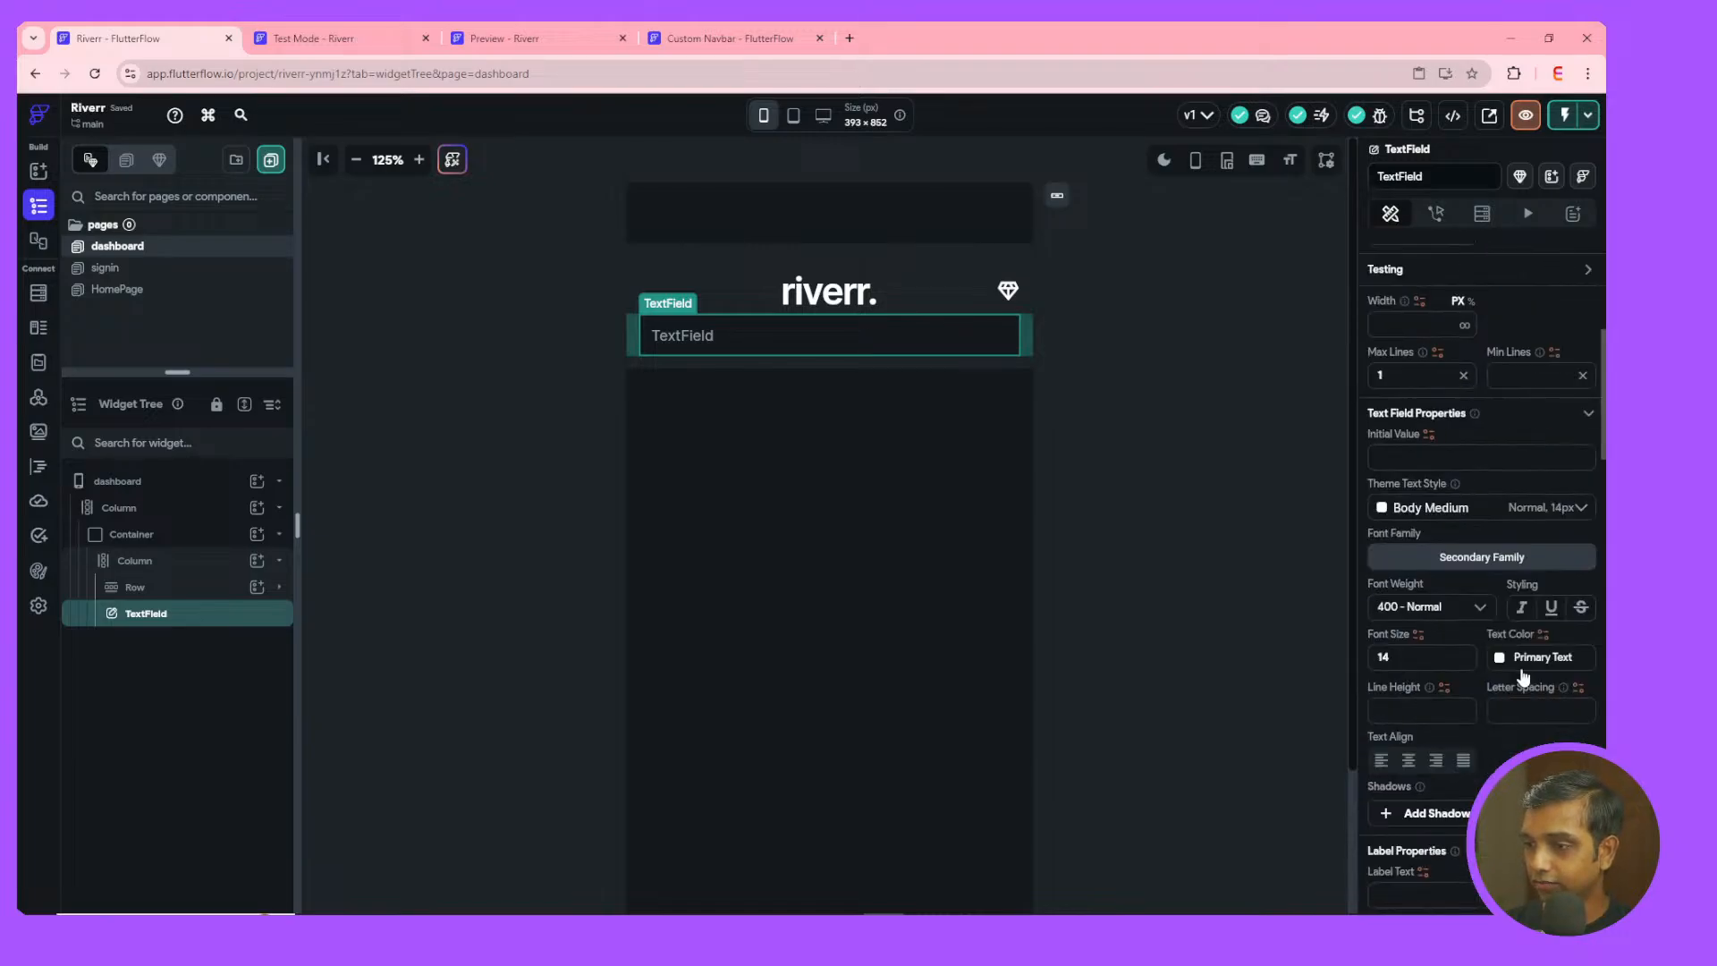
scroll(1515, 700, down, 3)
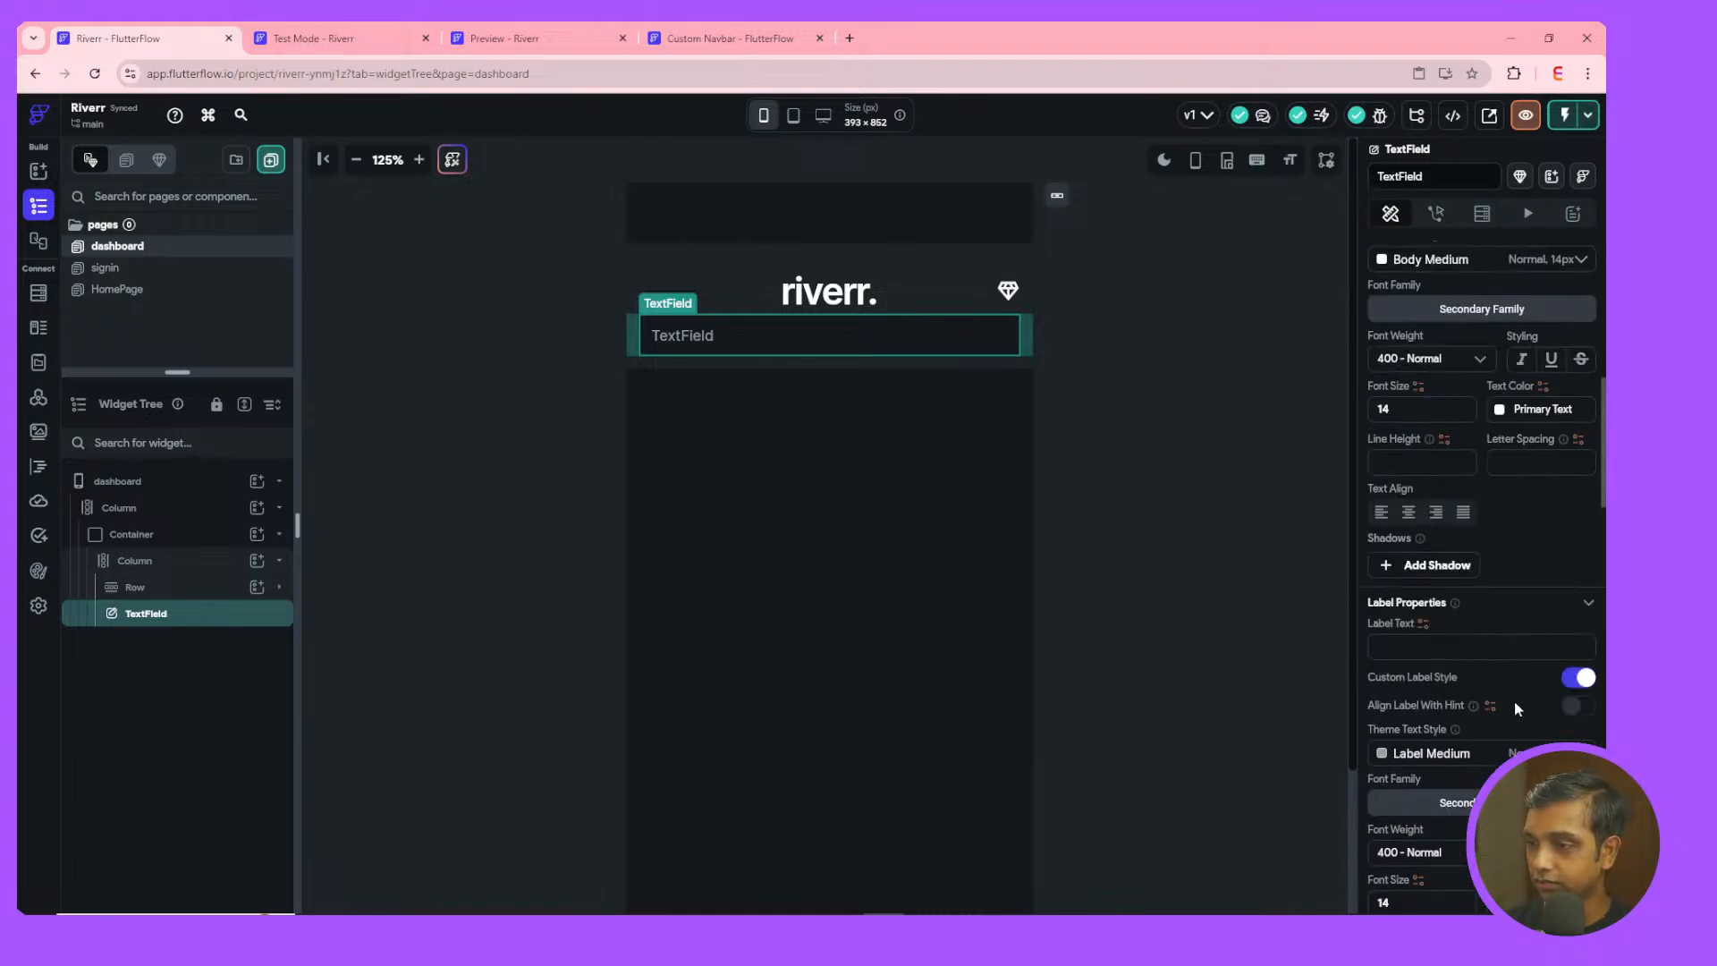
scroll(1505, 689, down, 2)
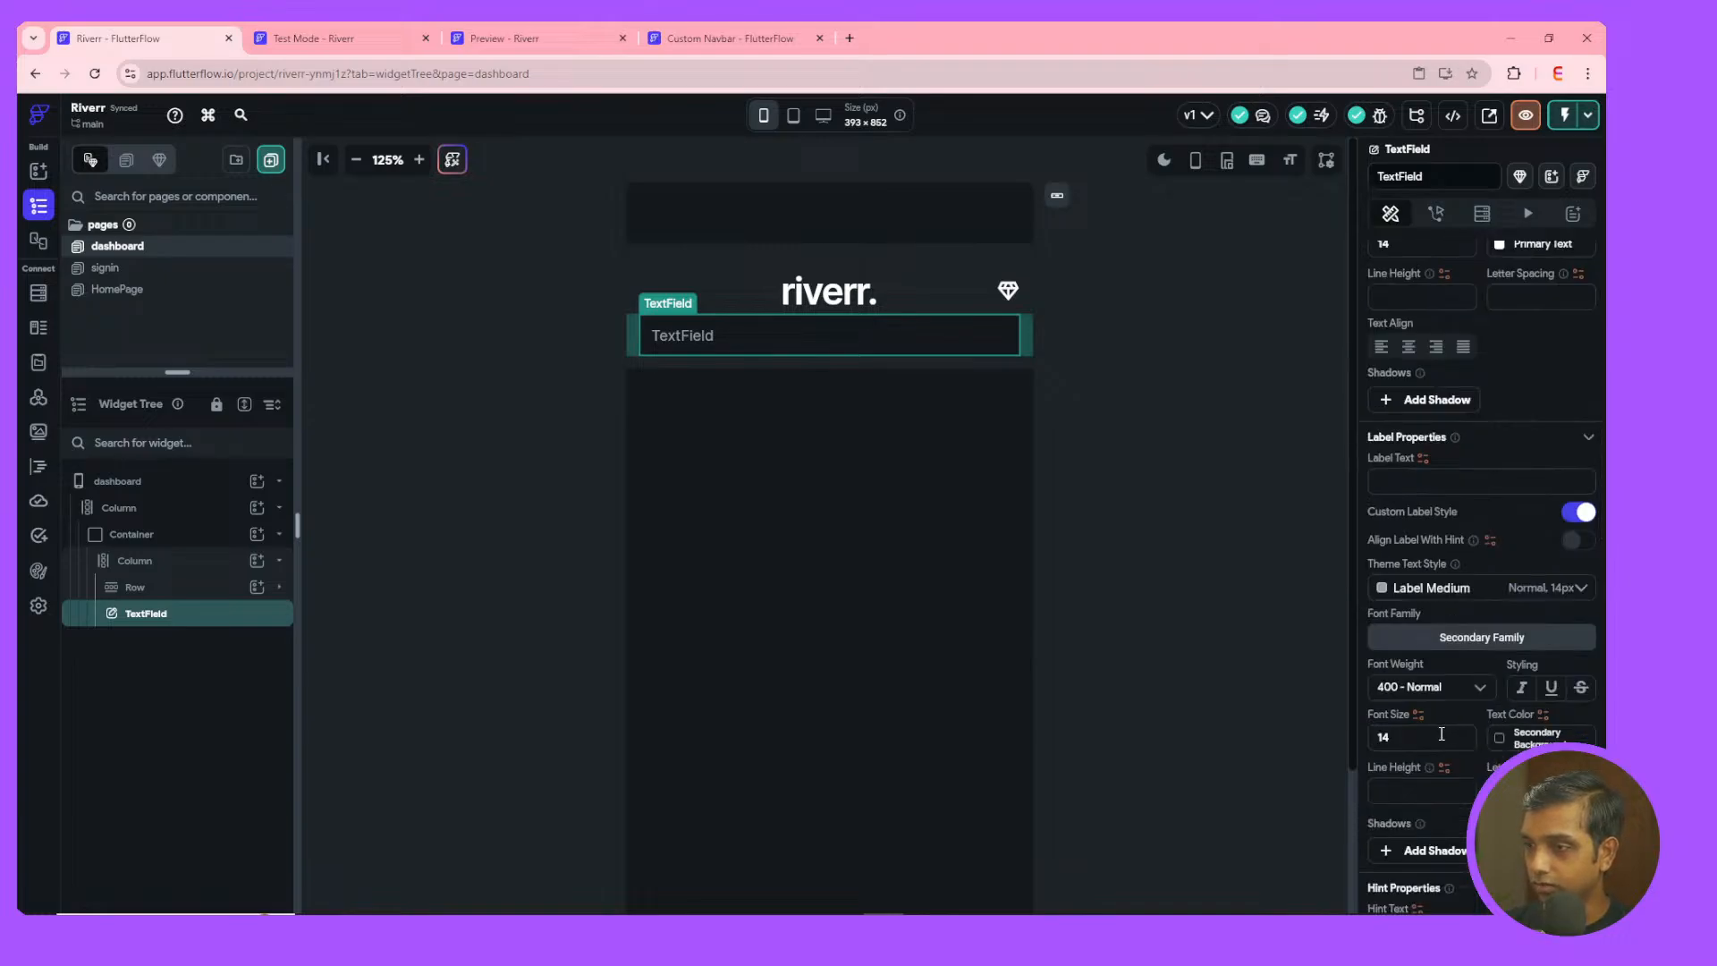
scroll(1441, 734, down, 6)
scroll(1440, 732, down, 2)
scroll(1440, 731, up, 1)
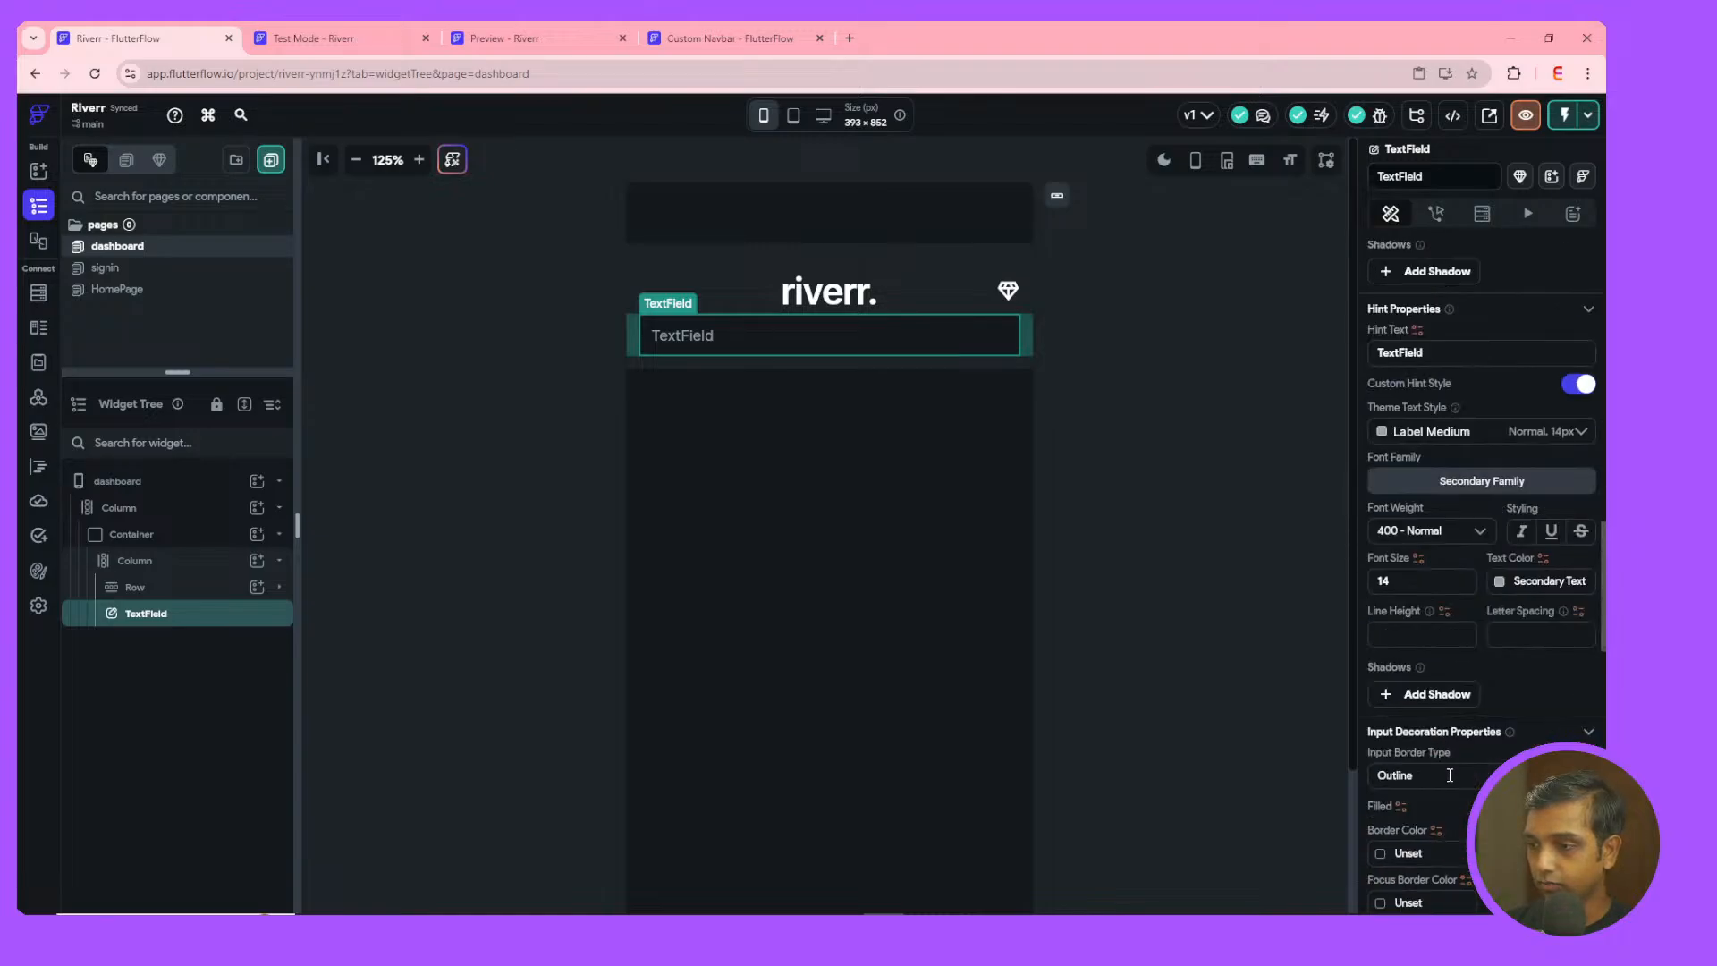
triple_click(1442, 353)
text(Search)
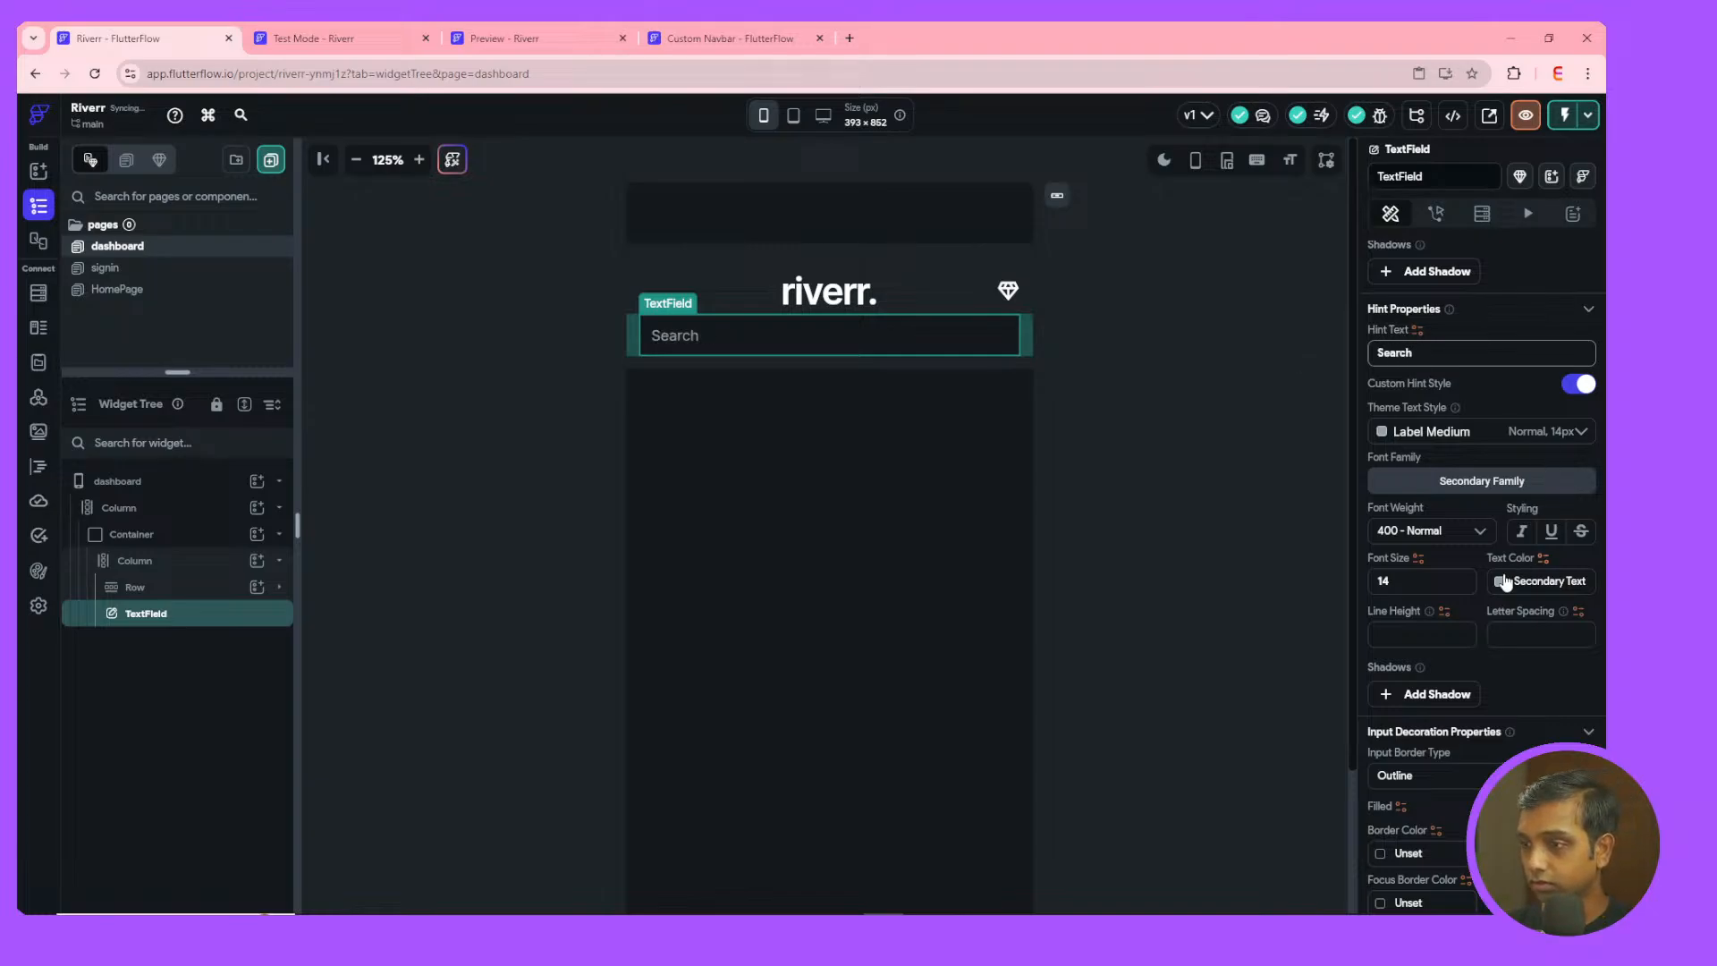
- Examine the TextField's label, hint, input decoration and additional properties for further styling options
scroll(1508, 580, down, 10)
scroll(1481, 676, down, 3)
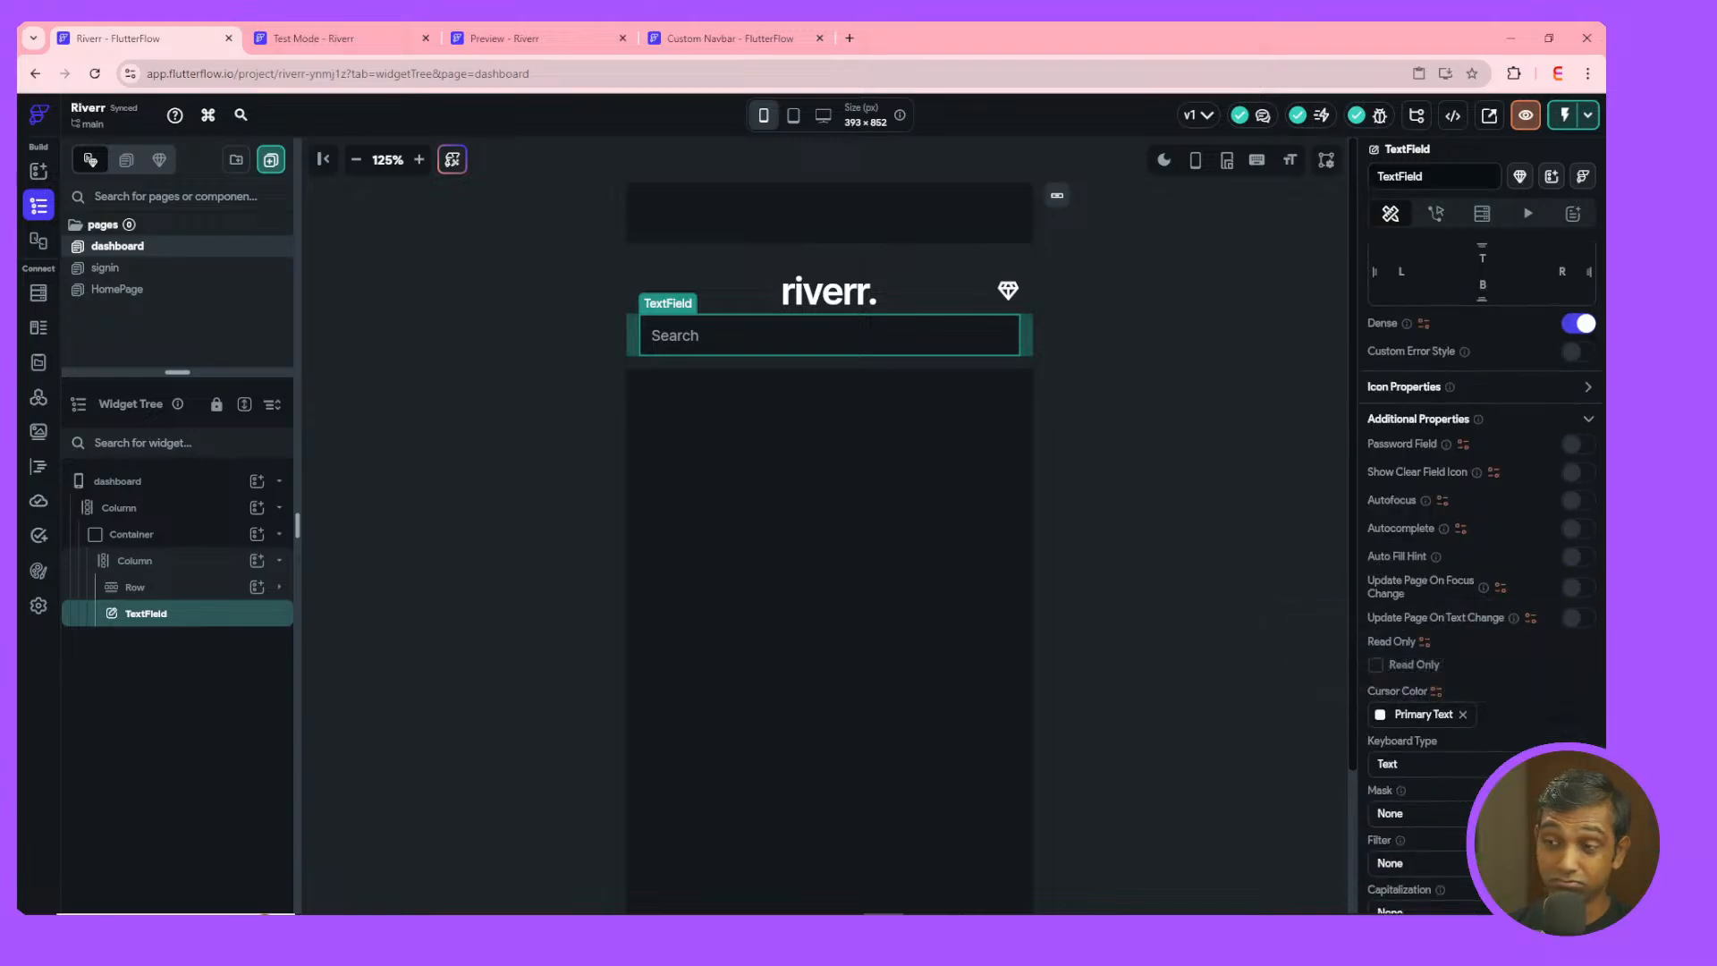
scroll(1481, 572, down, 5)
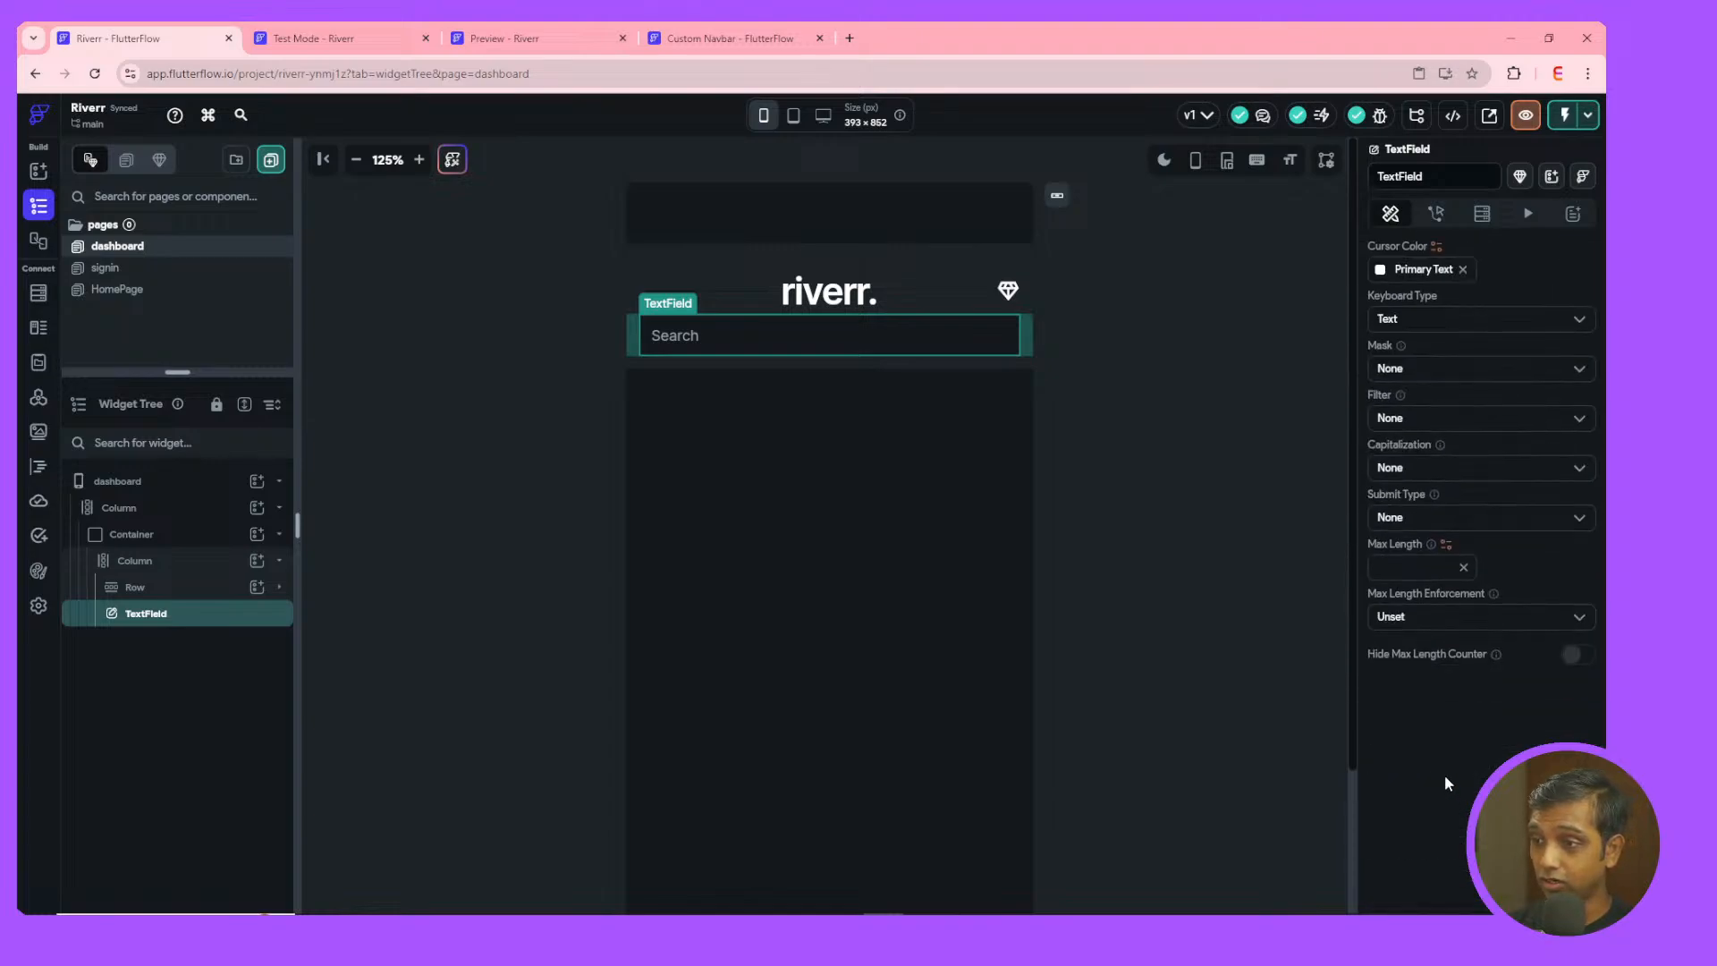
scroll(1444, 775, up, 1)
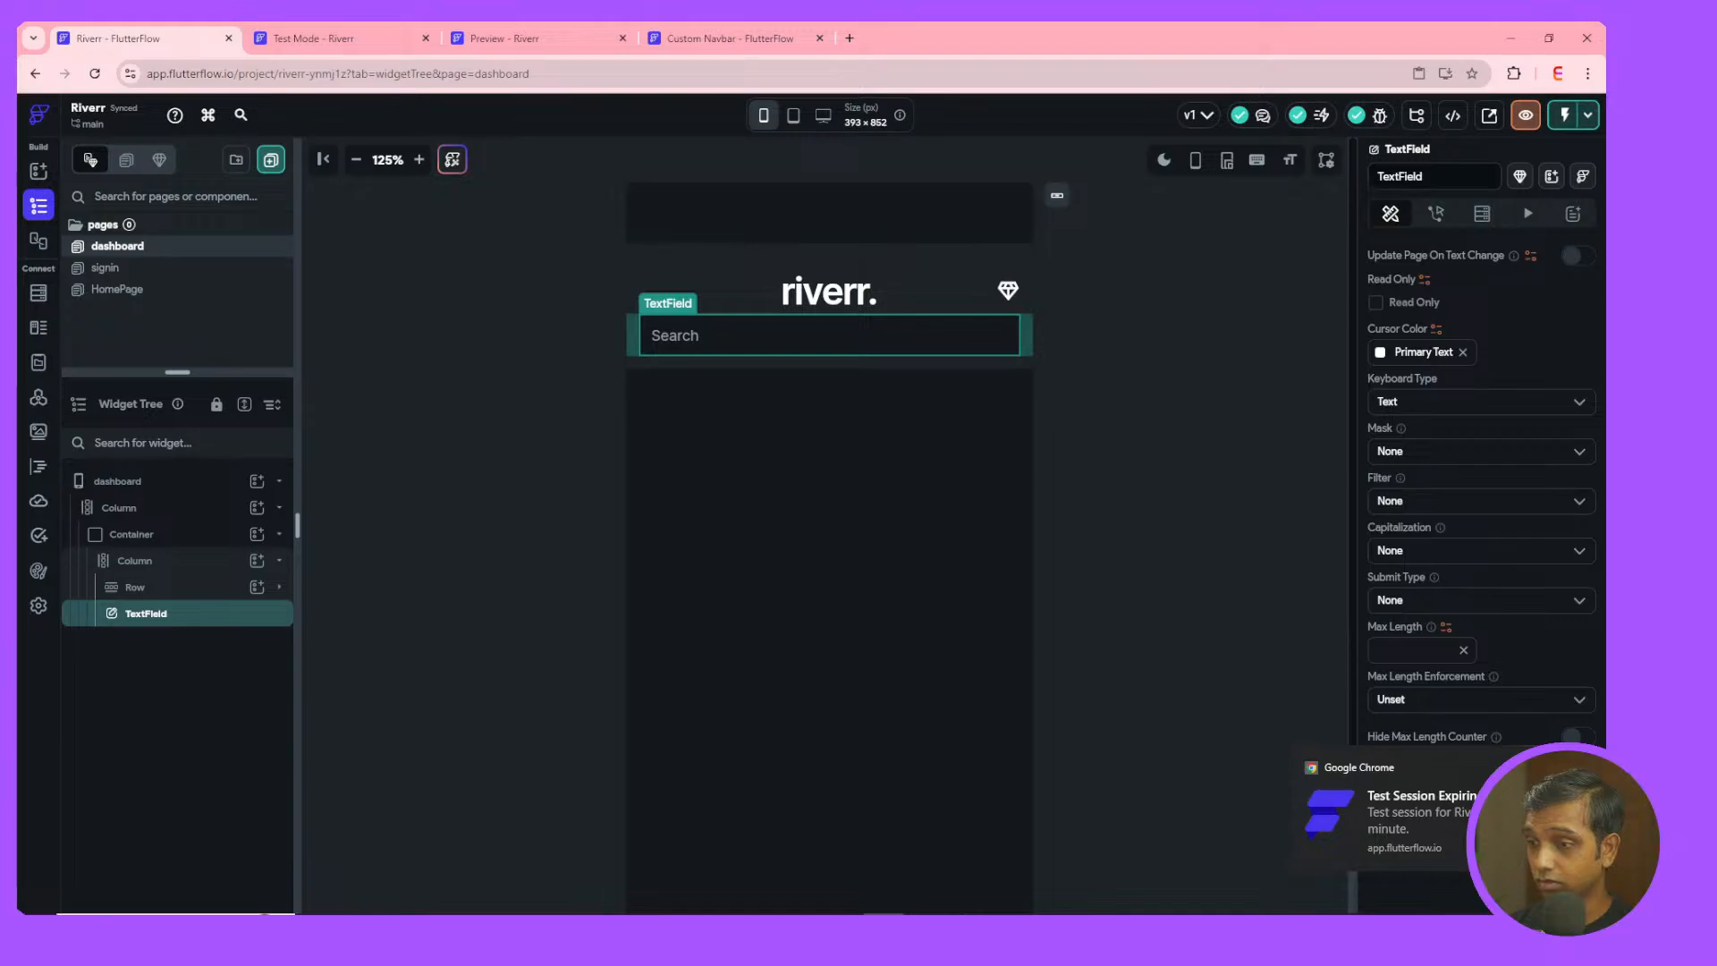
scroll(1473, 764, up, 10)
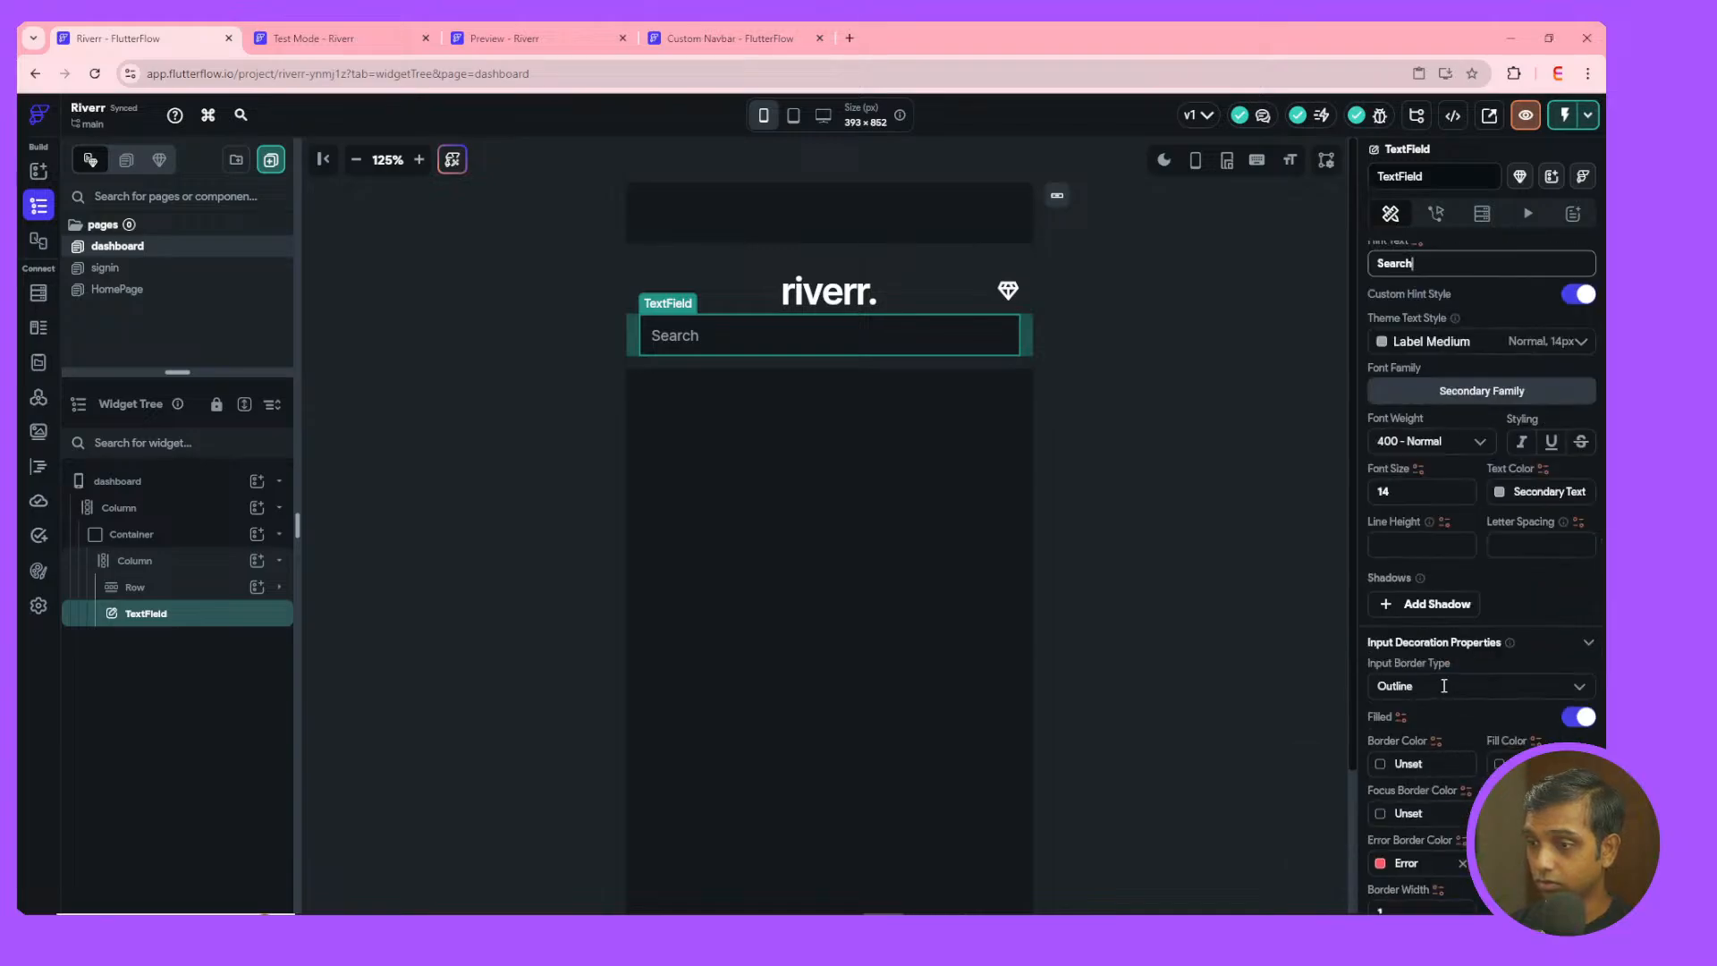
scroll(1444, 682, up, 5)
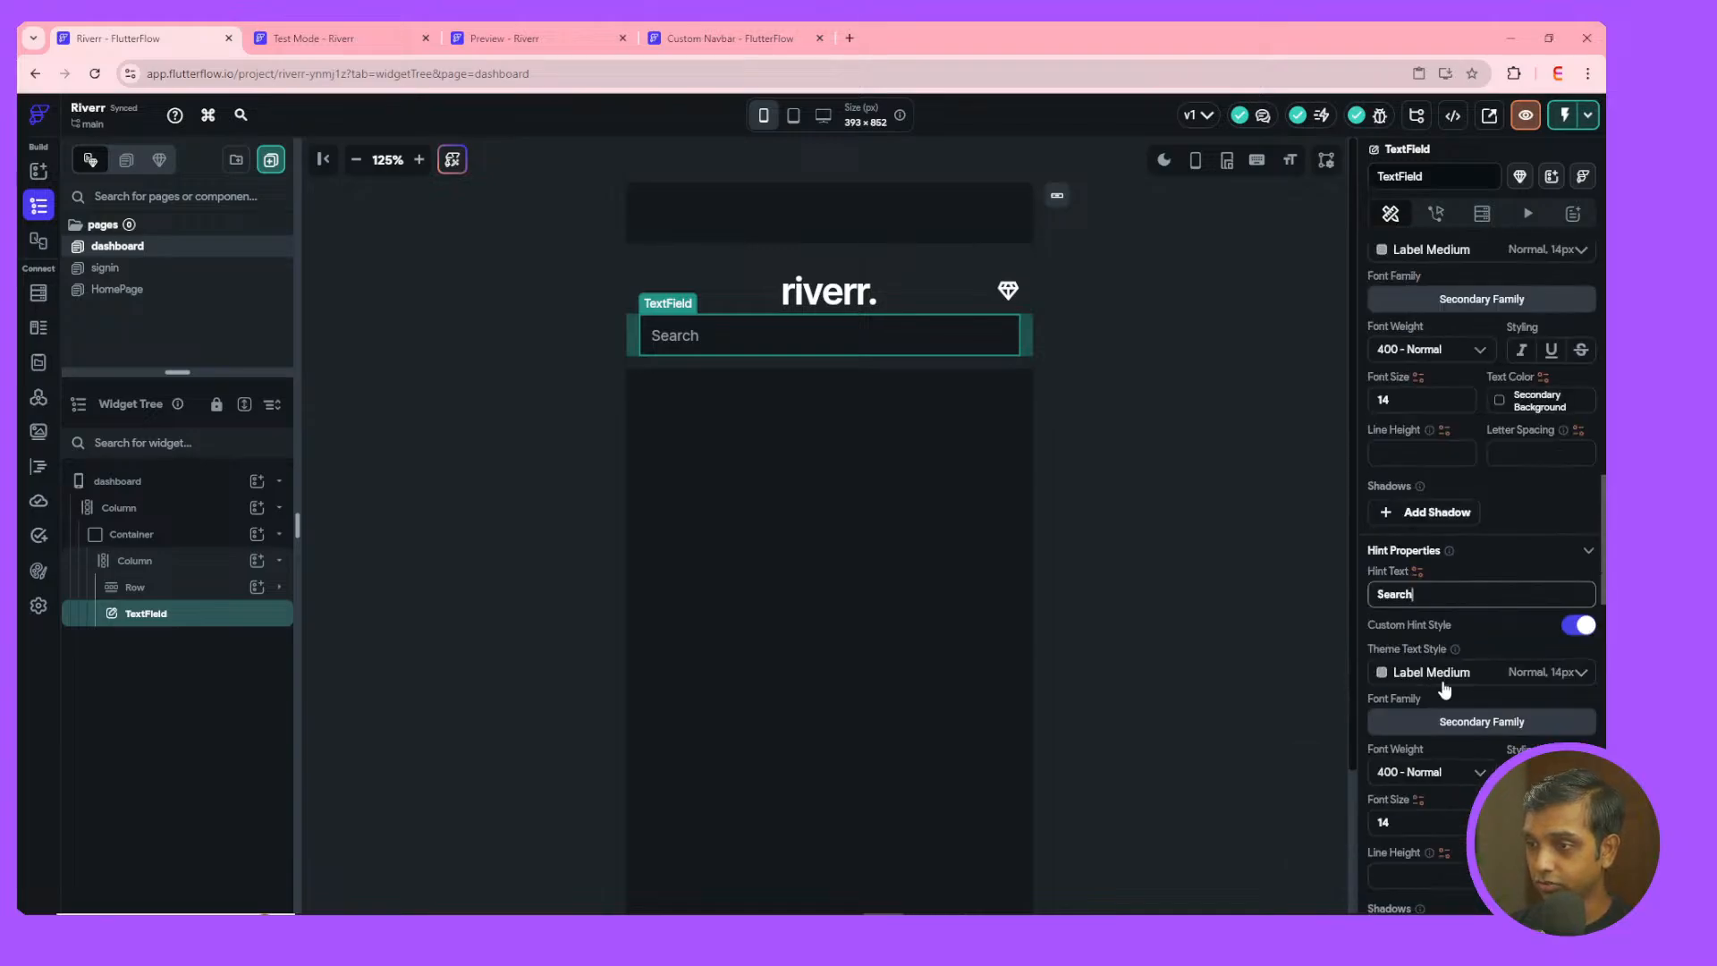
scroll(1445, 646, up, 3)
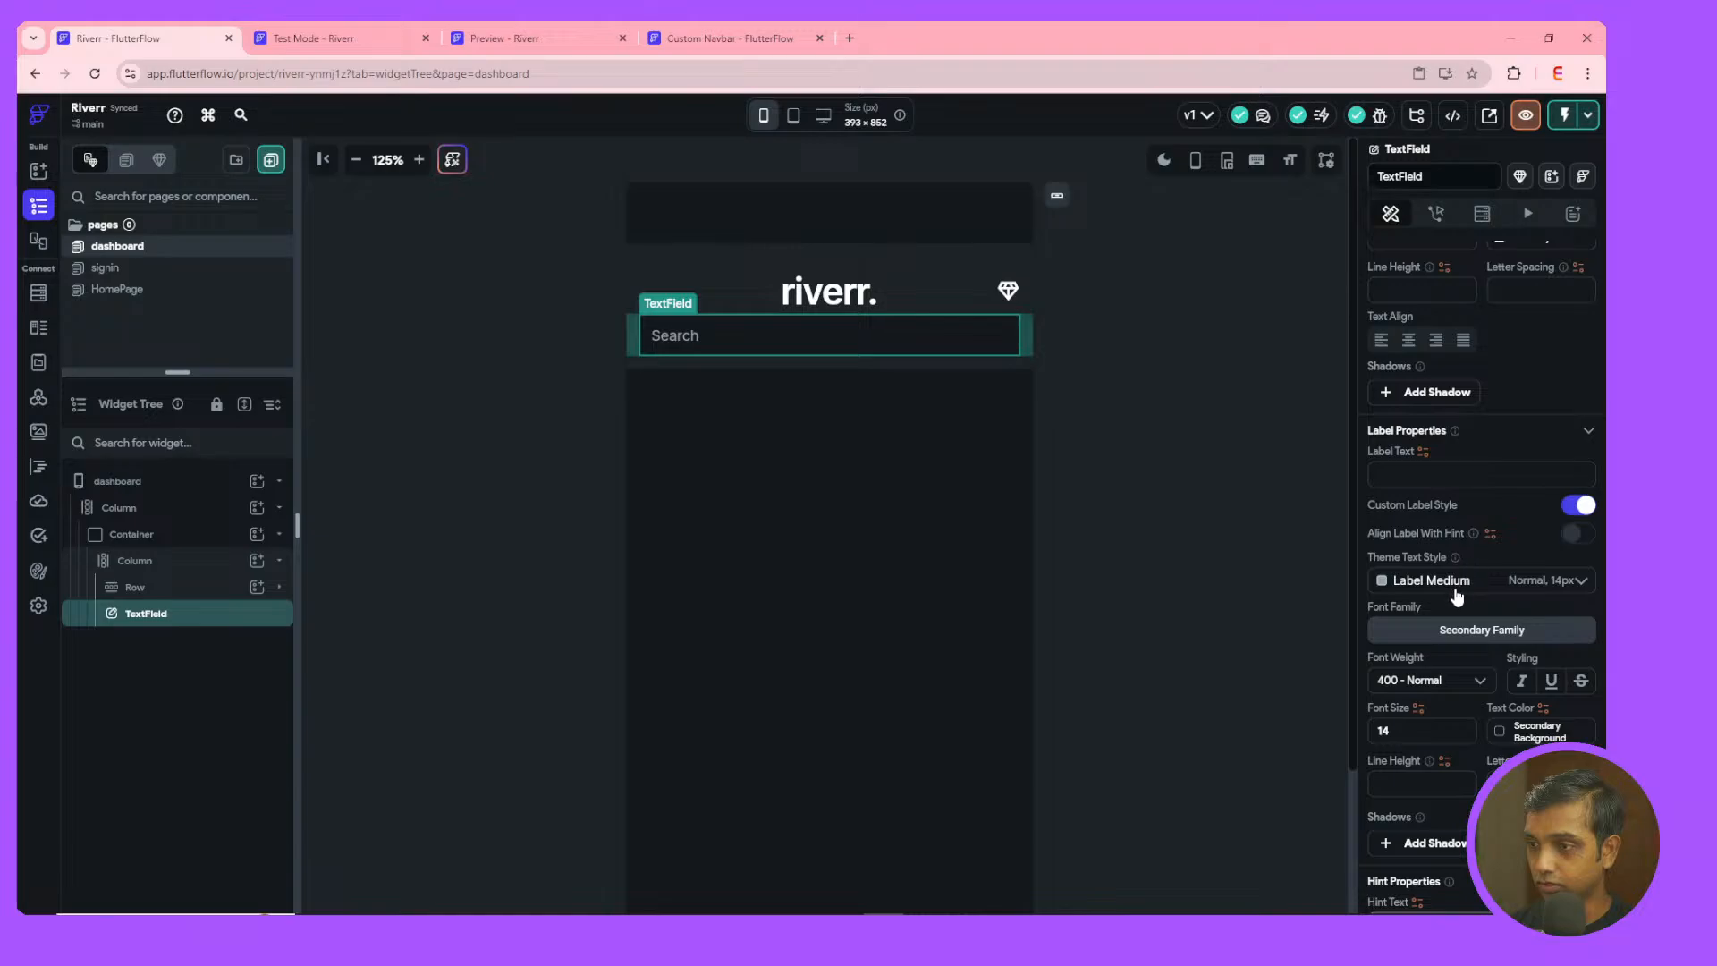
scroll(1465, 681, down, 3)
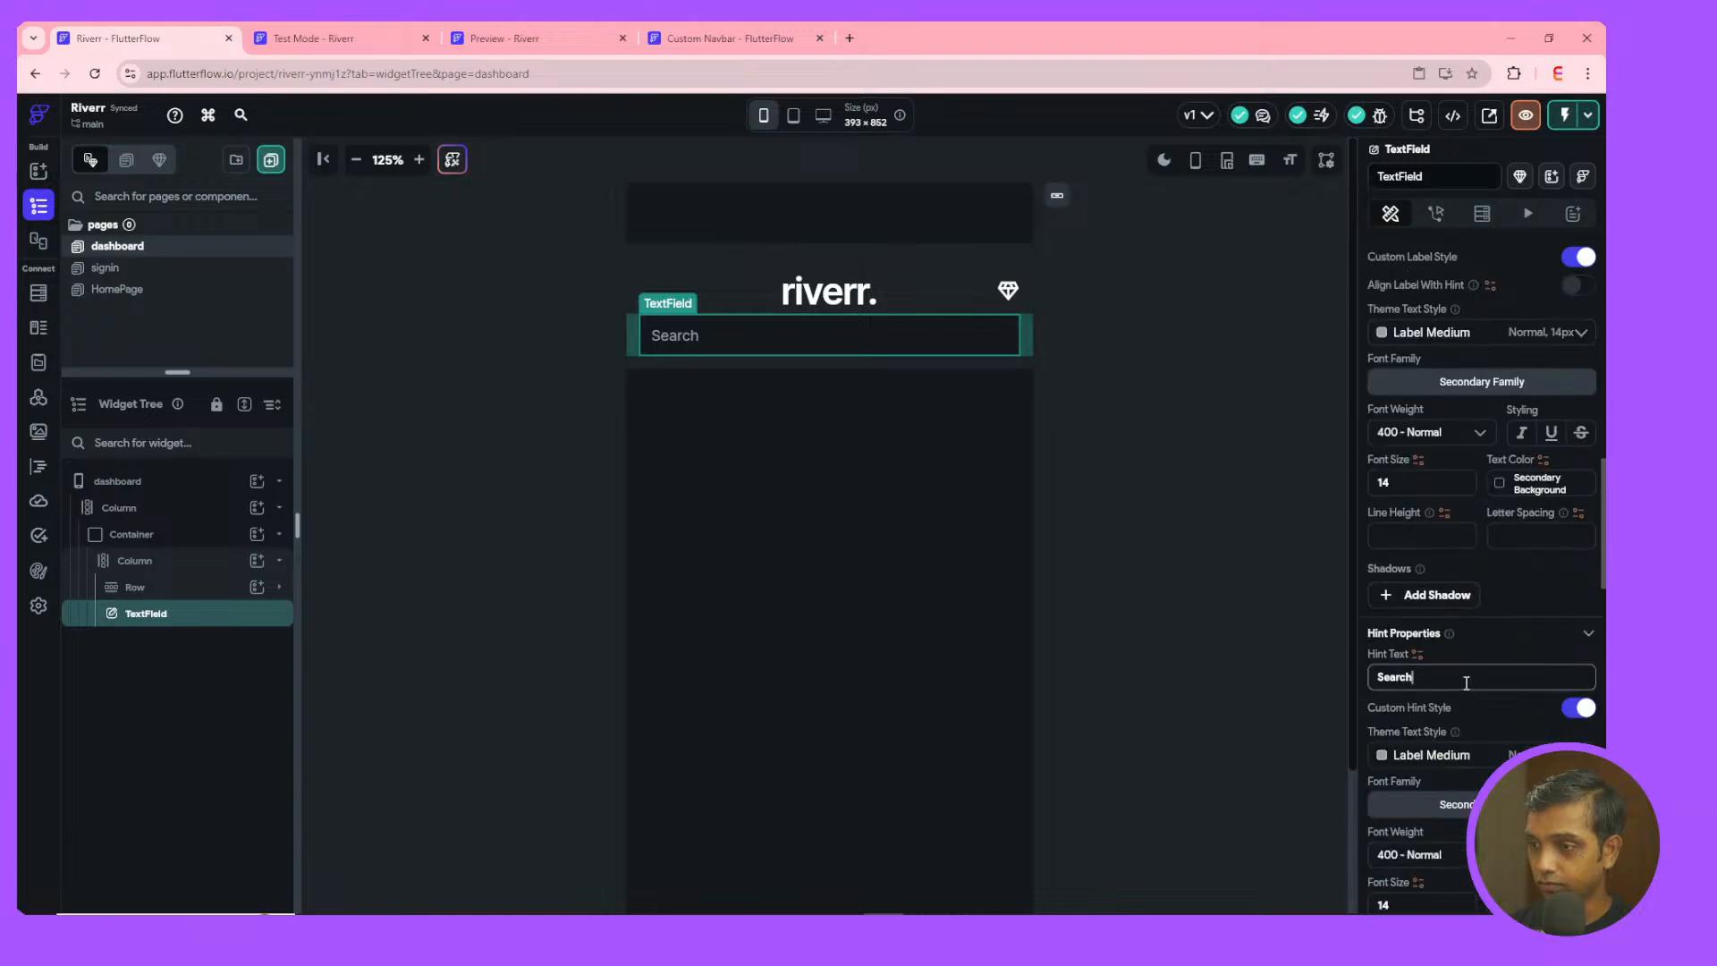
scroll(1466, 684, down, 3)
scroll(1466, 686, down, 3)
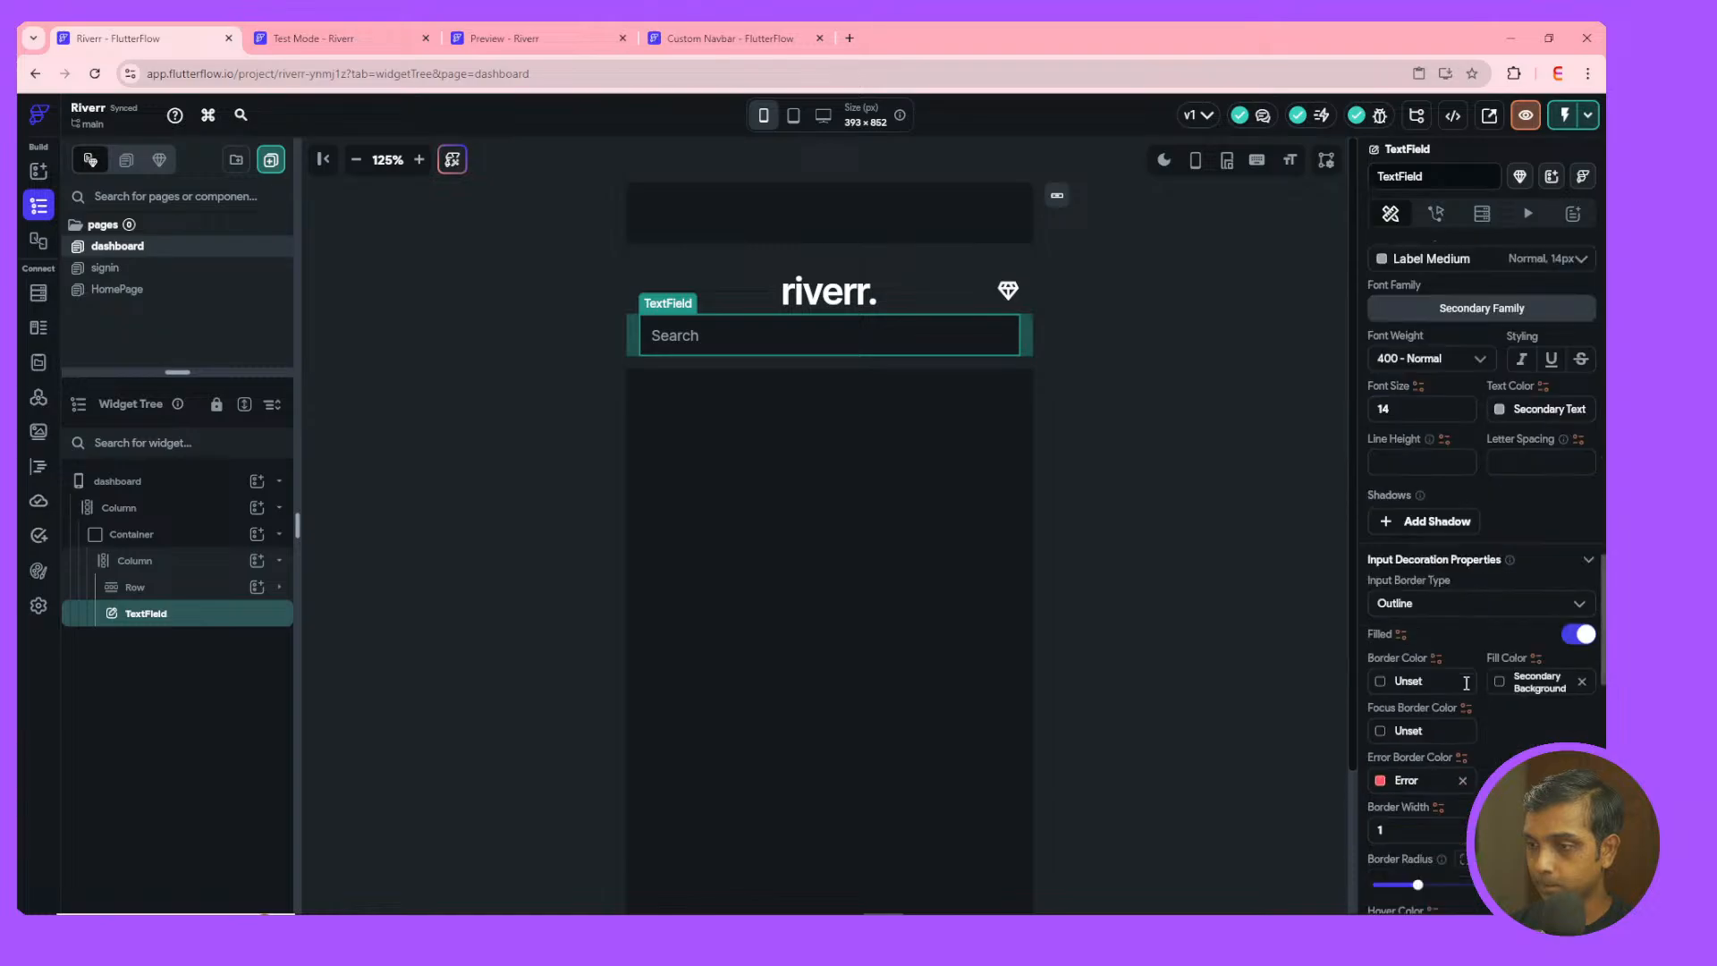
scroll(1466, 682, down, 3)
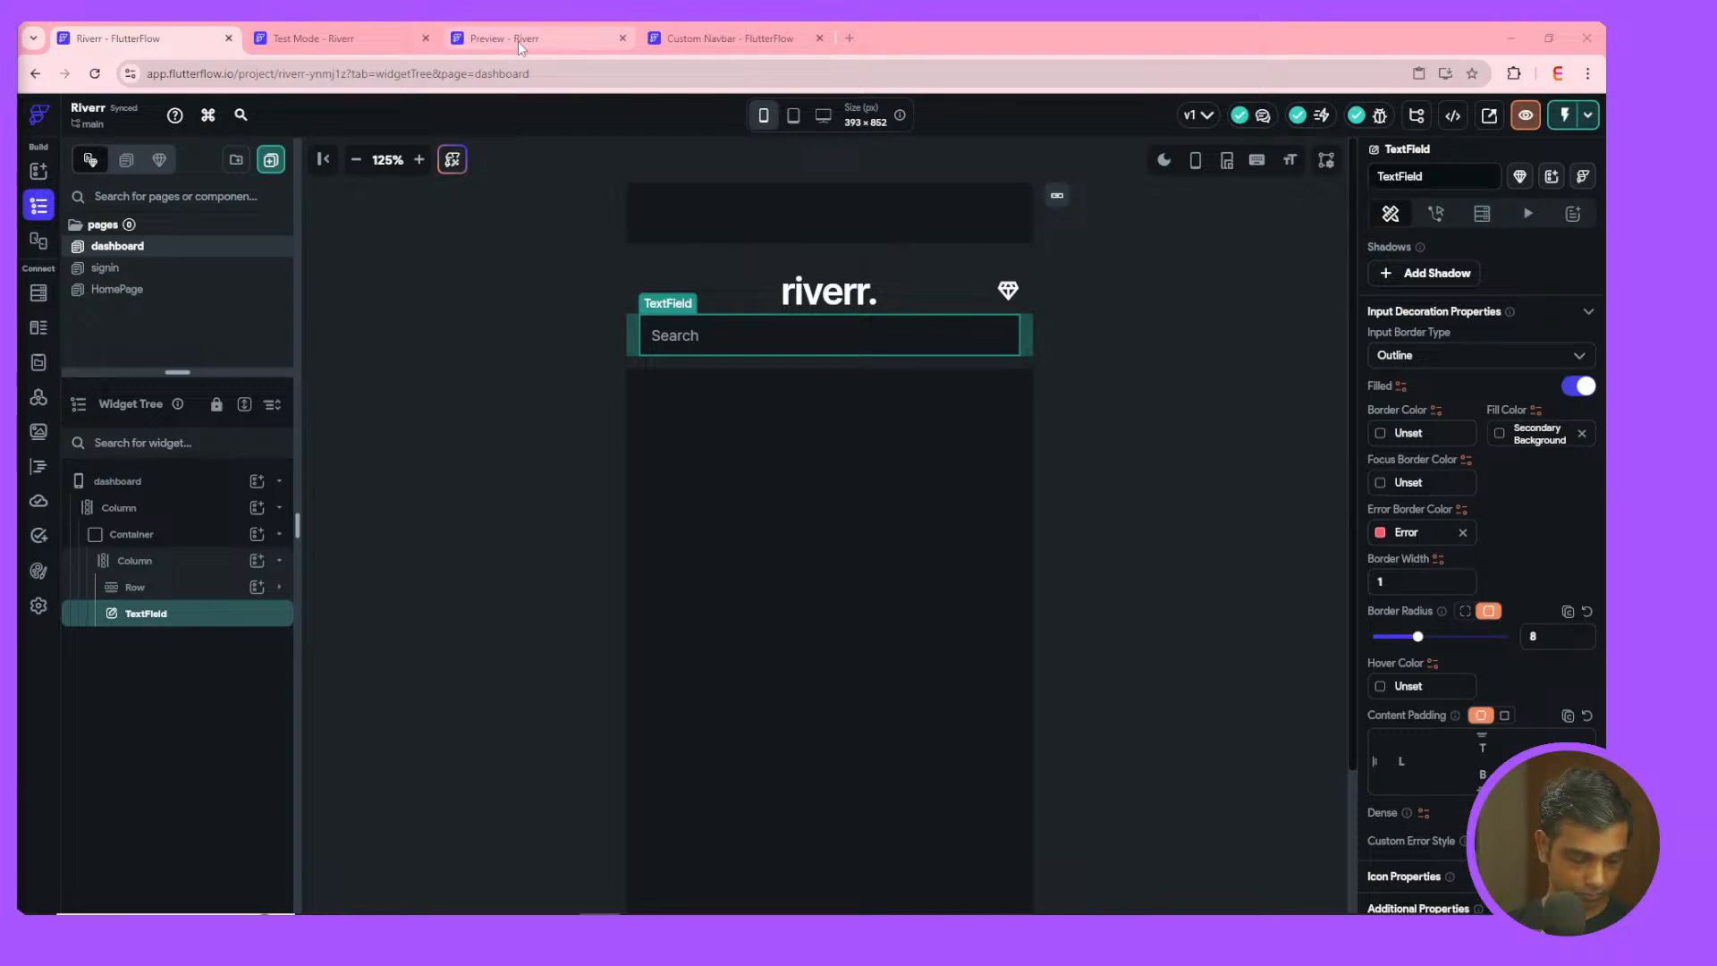
mouse_move(518, 42)
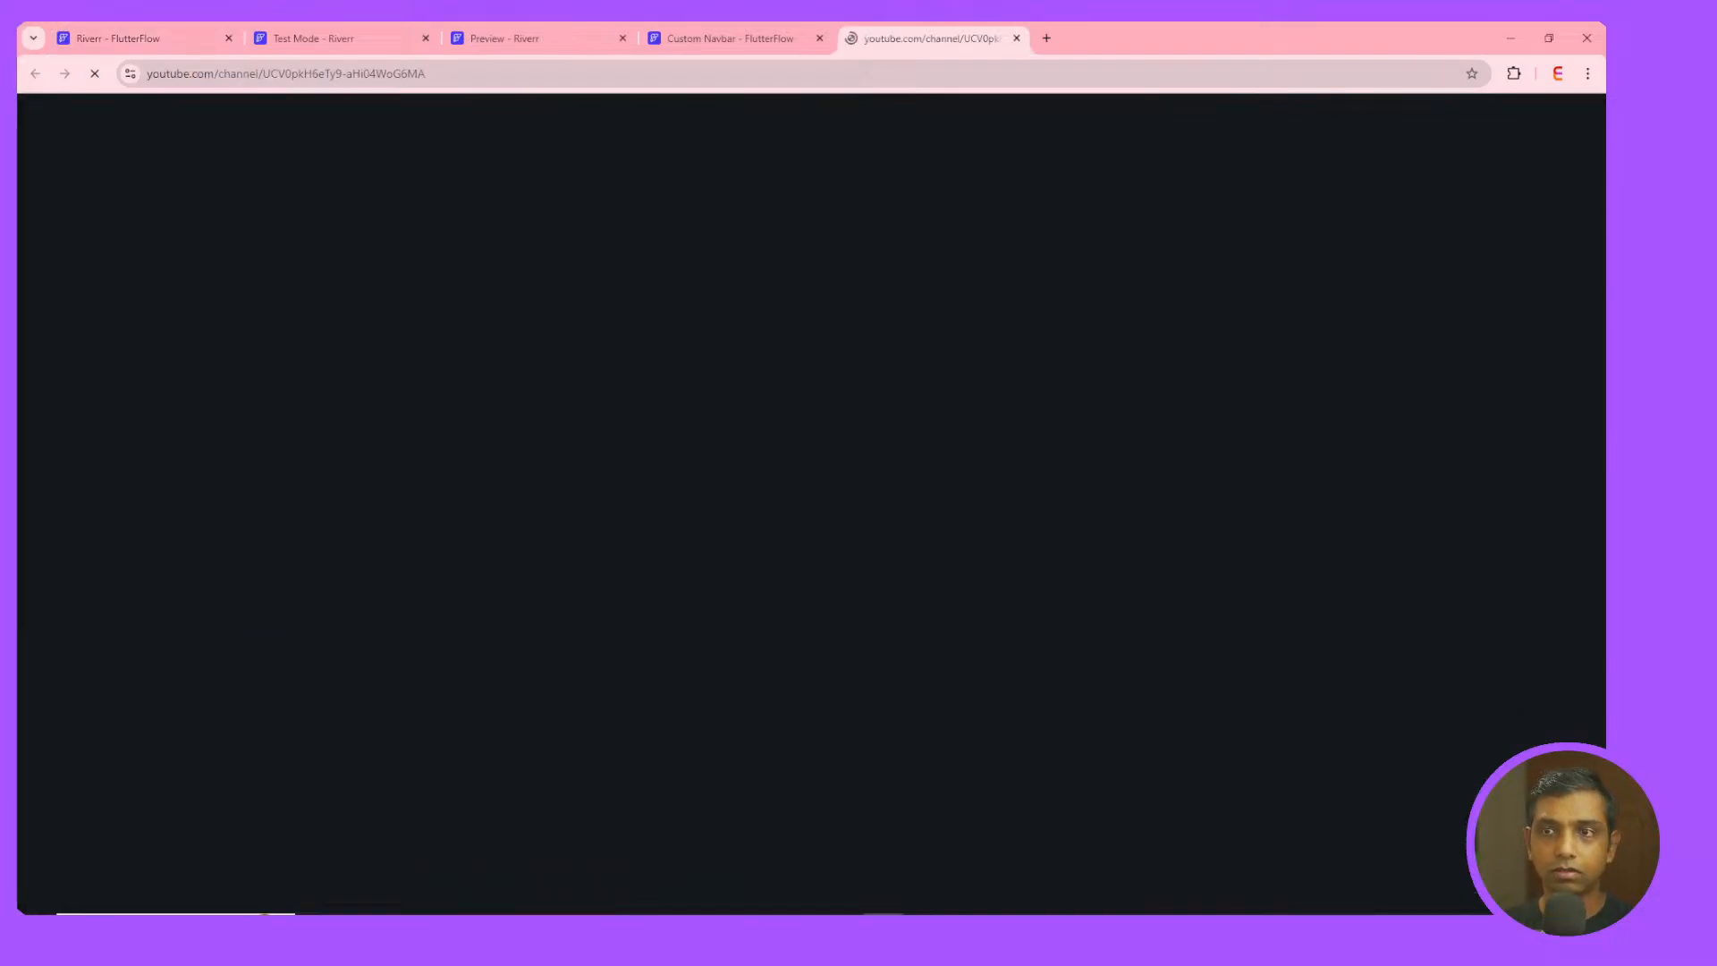
drag(922, 36, 572, 134)
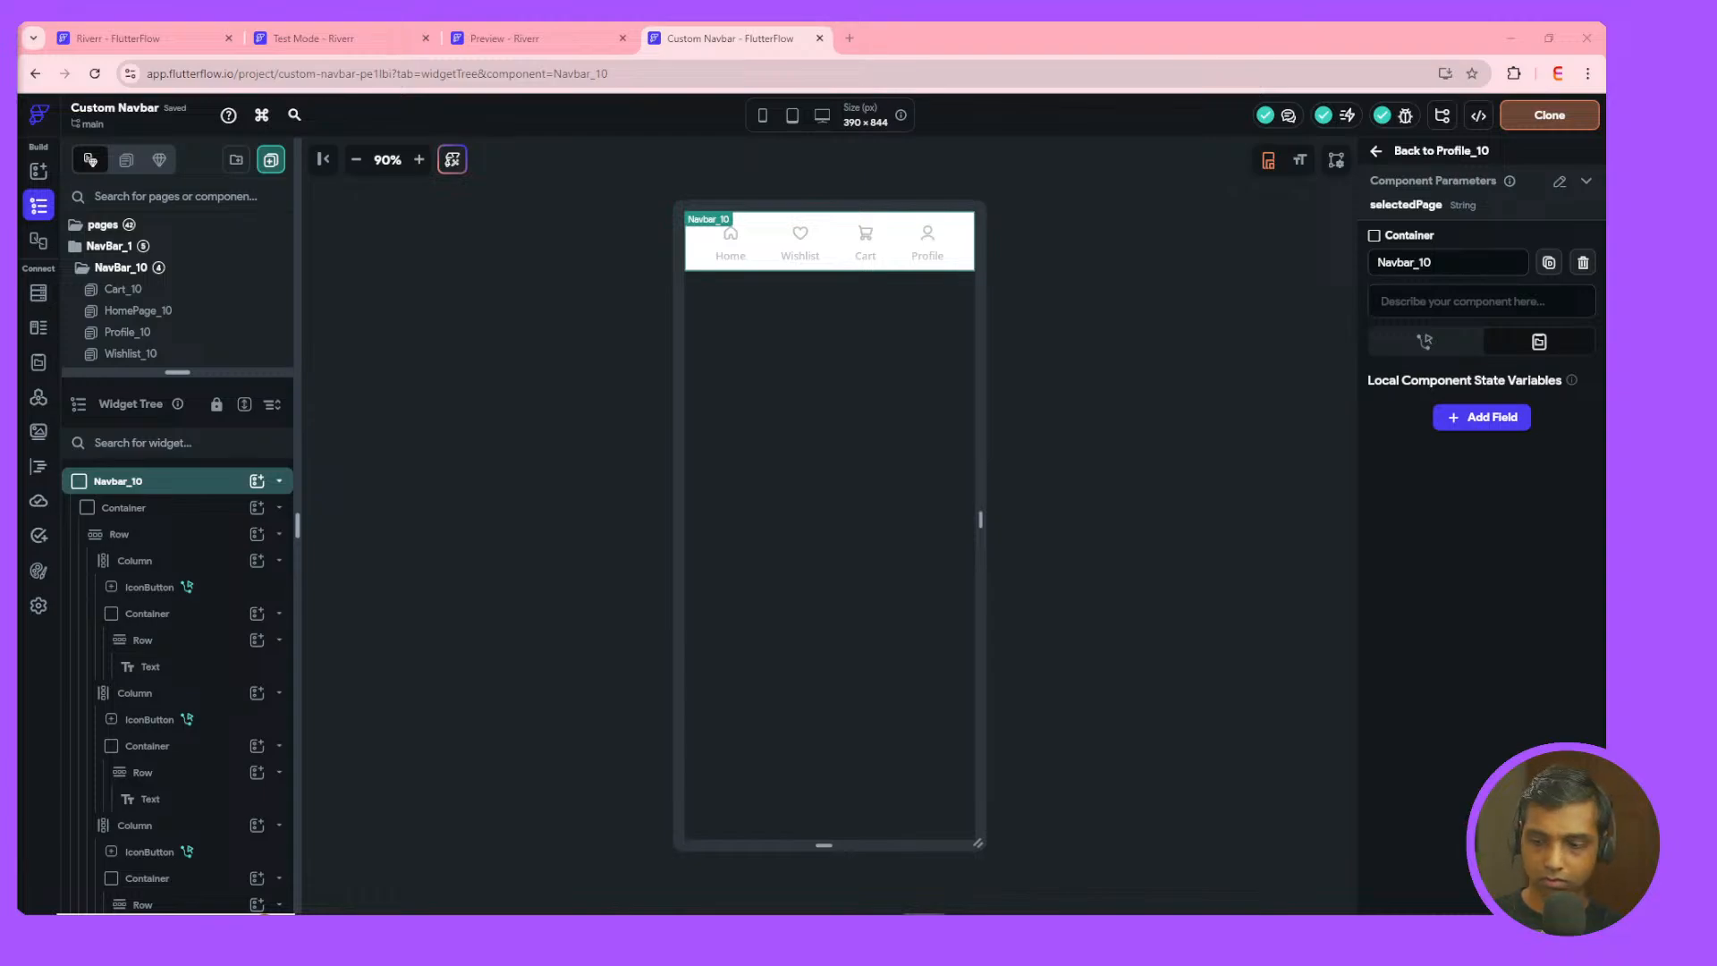
key(XF86AudioRaiseVolume)
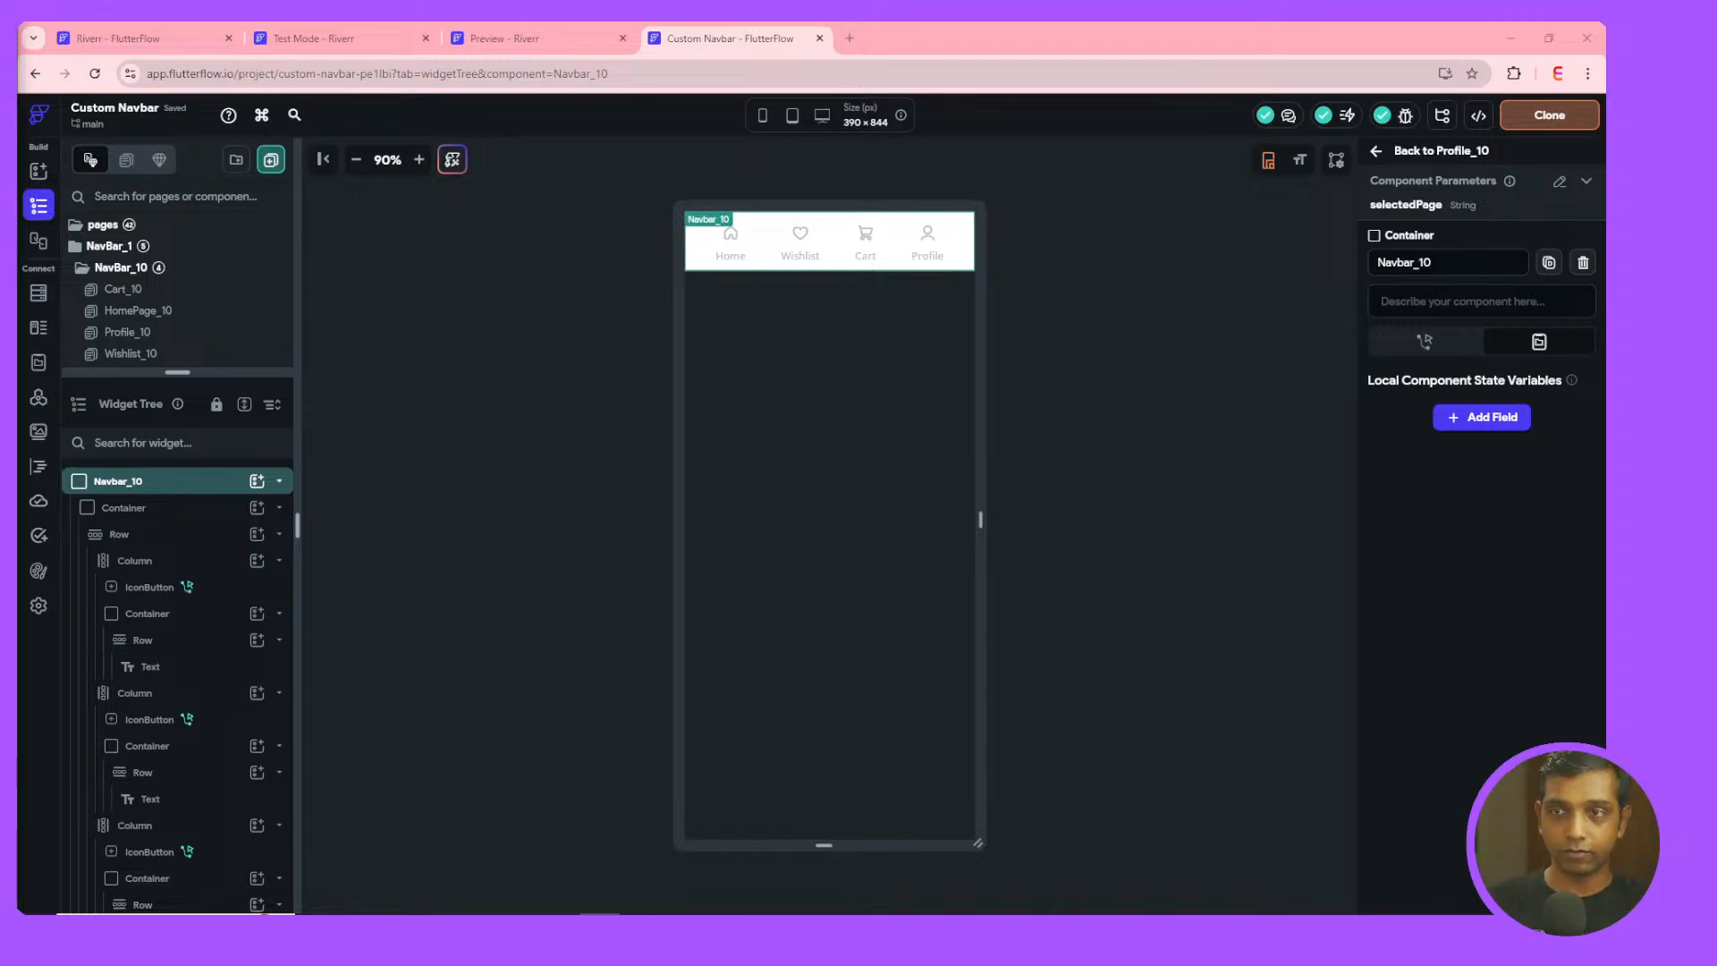
- Return to the Riverr project and give the header's search TextField a leading Material search icon
click(204, 28)
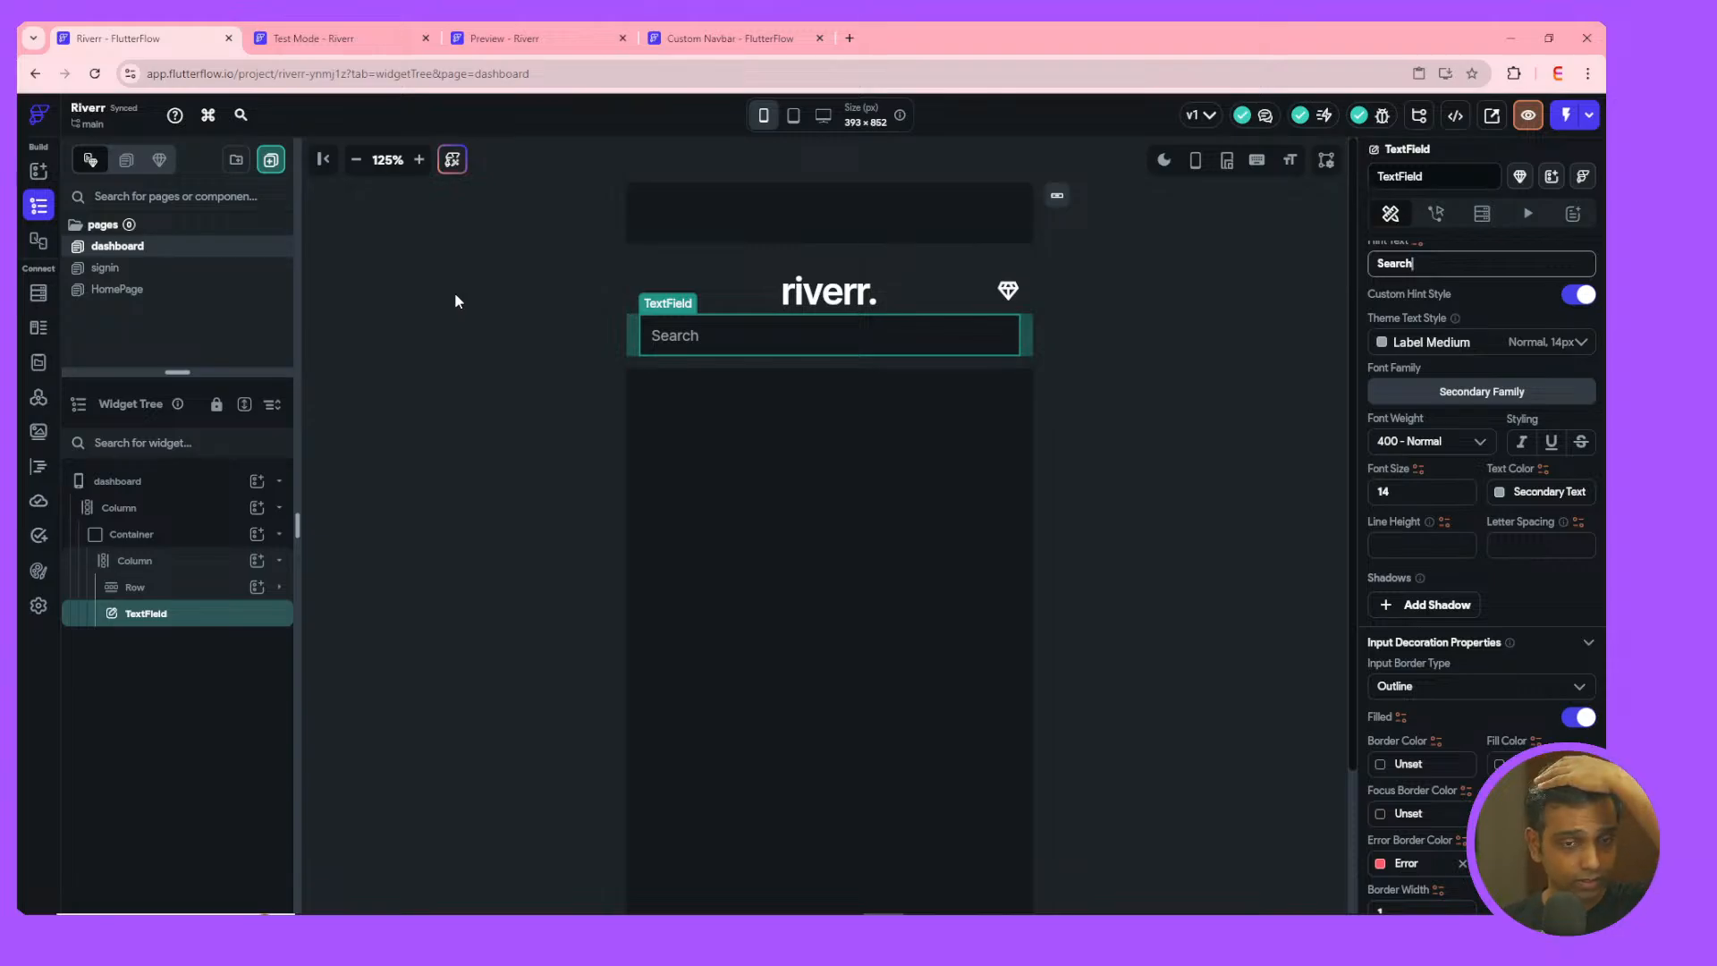
click(1023, 376)
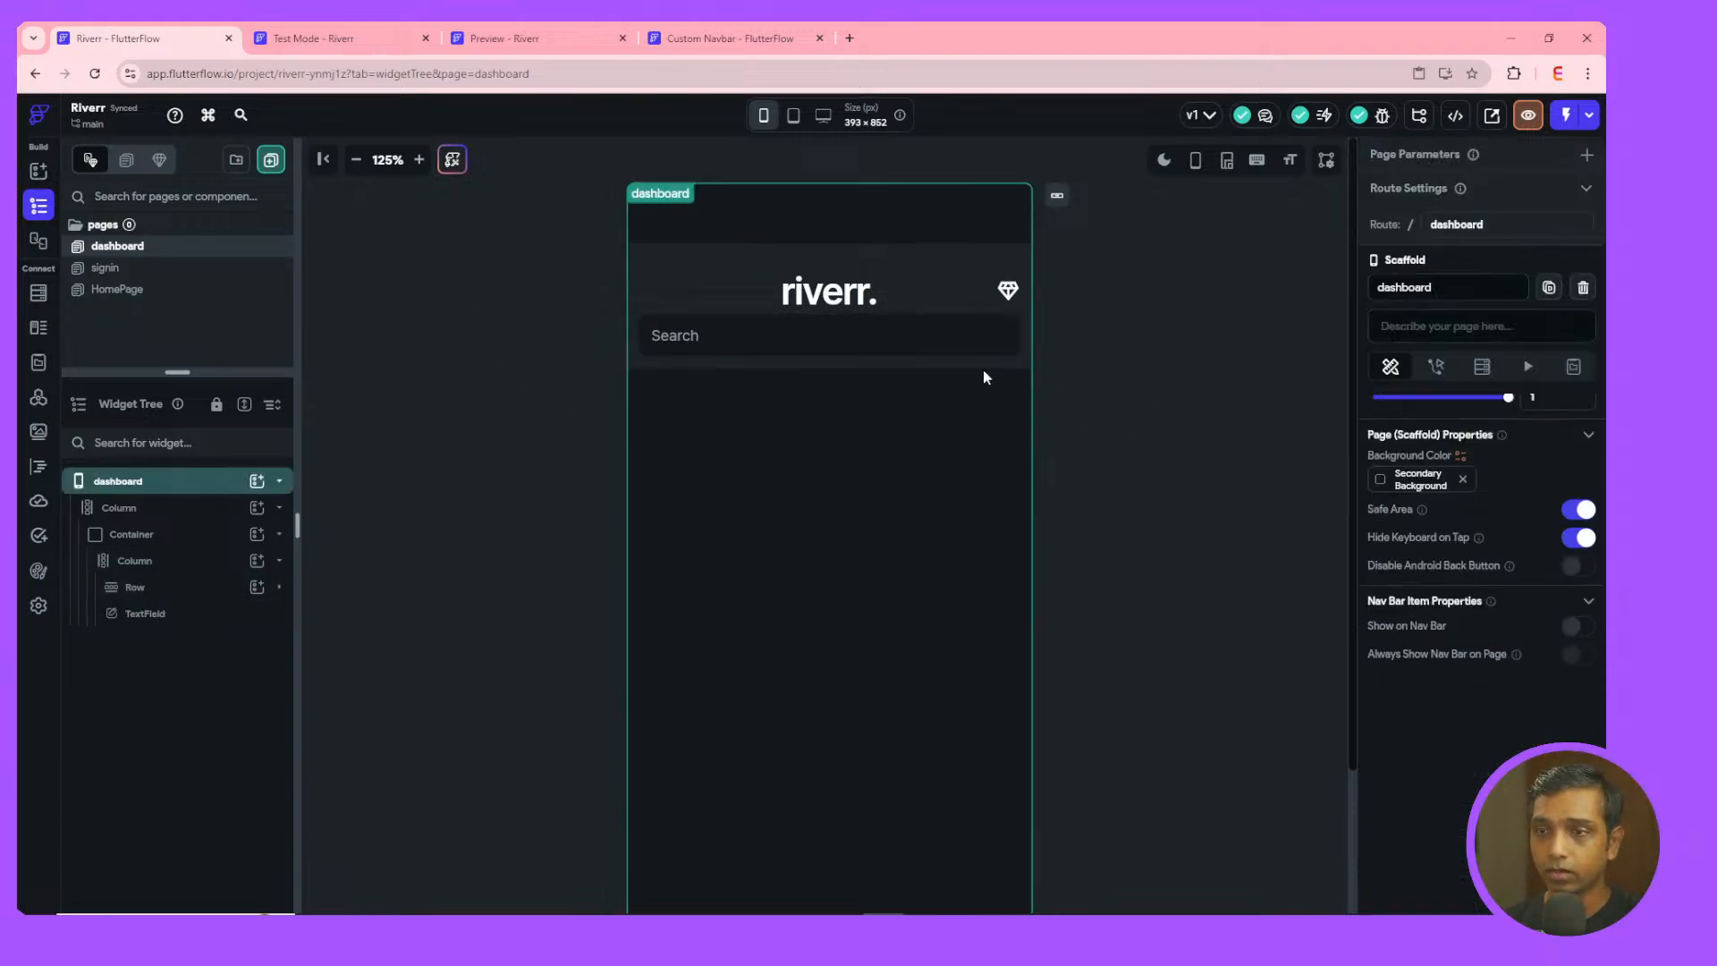
click(822, 336)
scroll(1427, 580, down, 5)
scroll(1430, 580, down, 8)
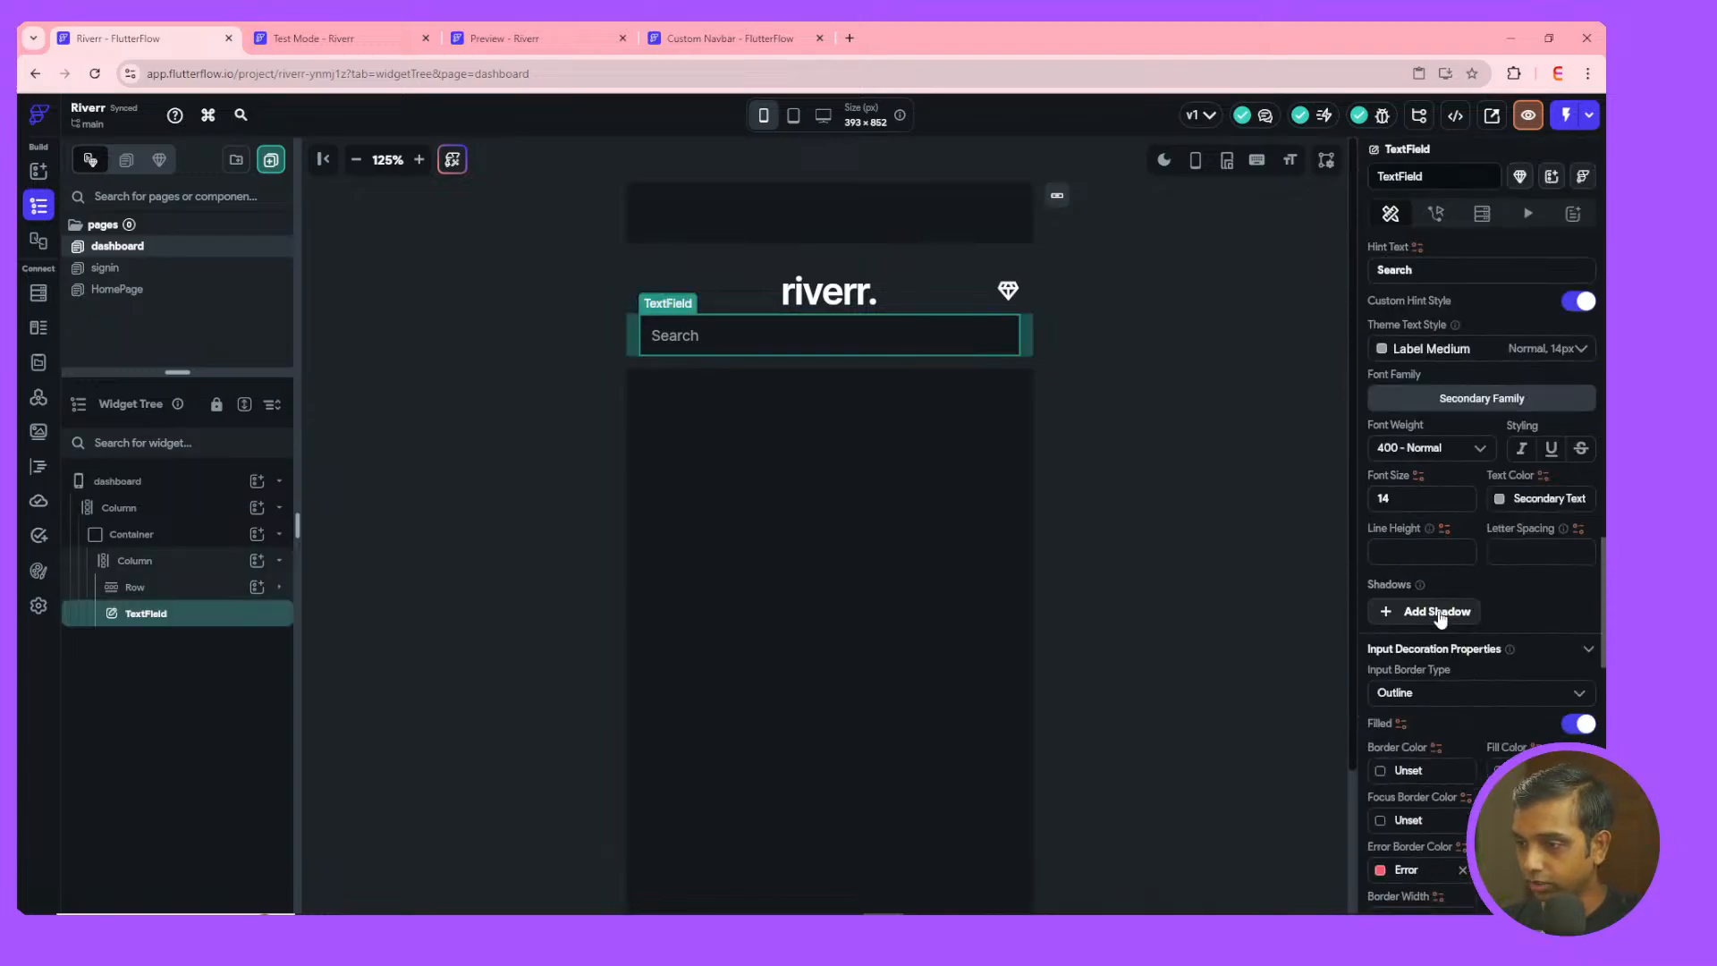
scroll(1440, 616, down, 2)
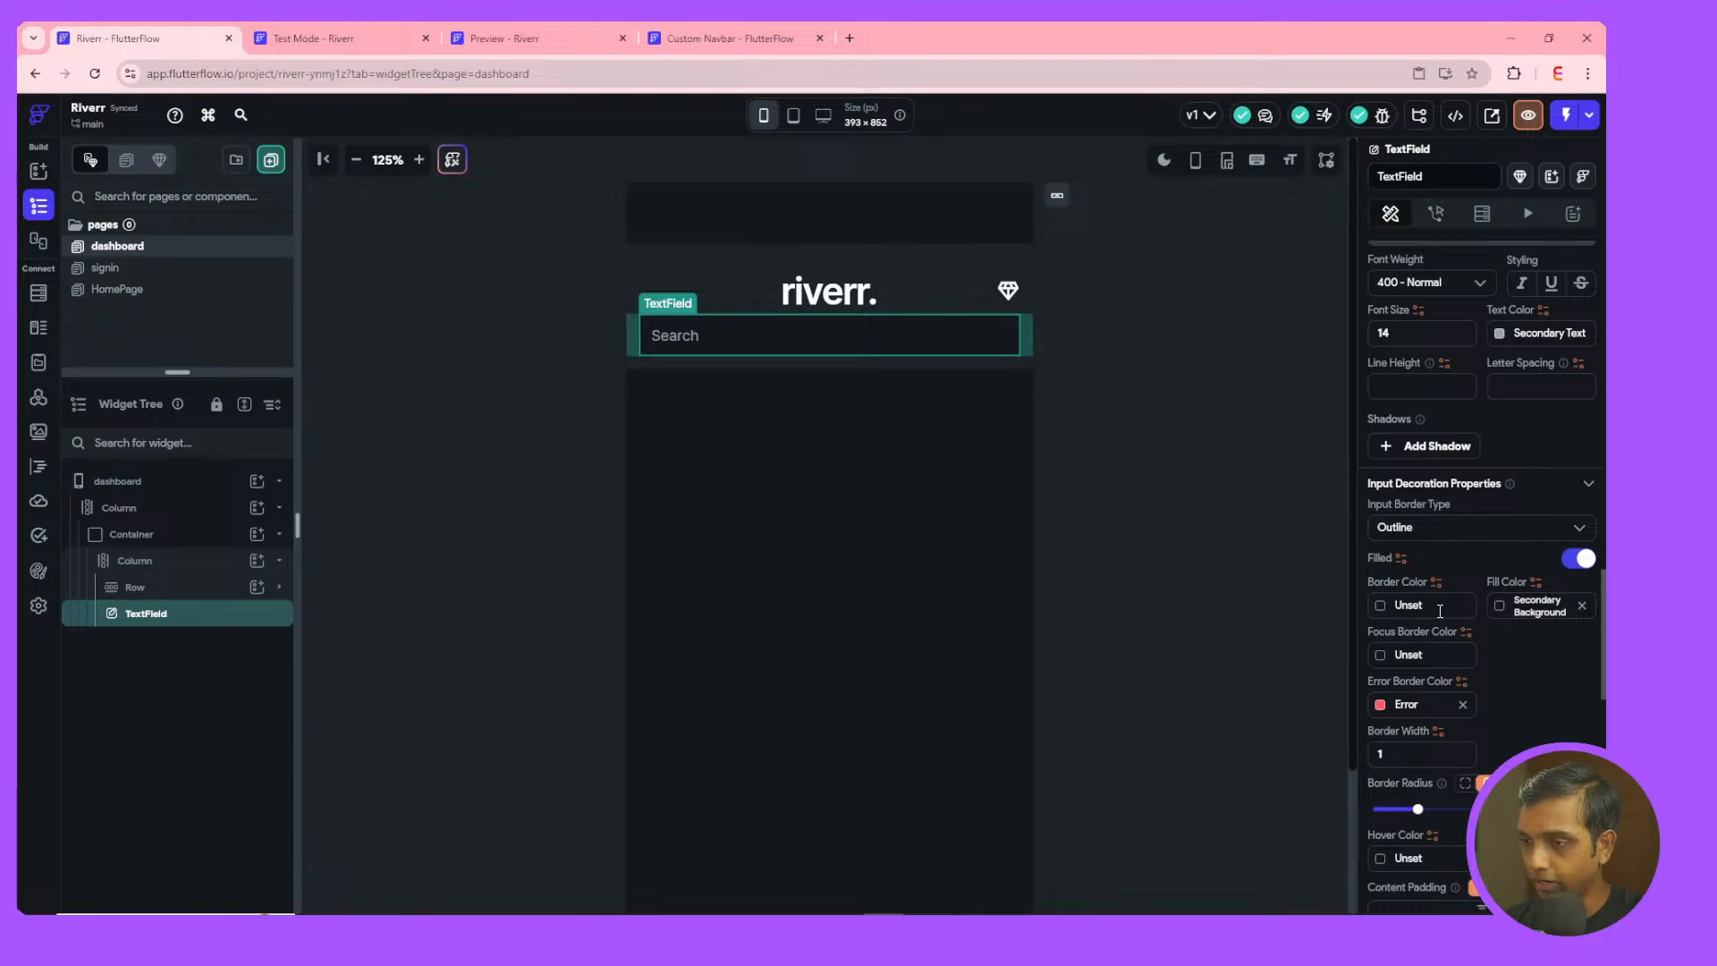
scroll(1440, 611, down, 2)
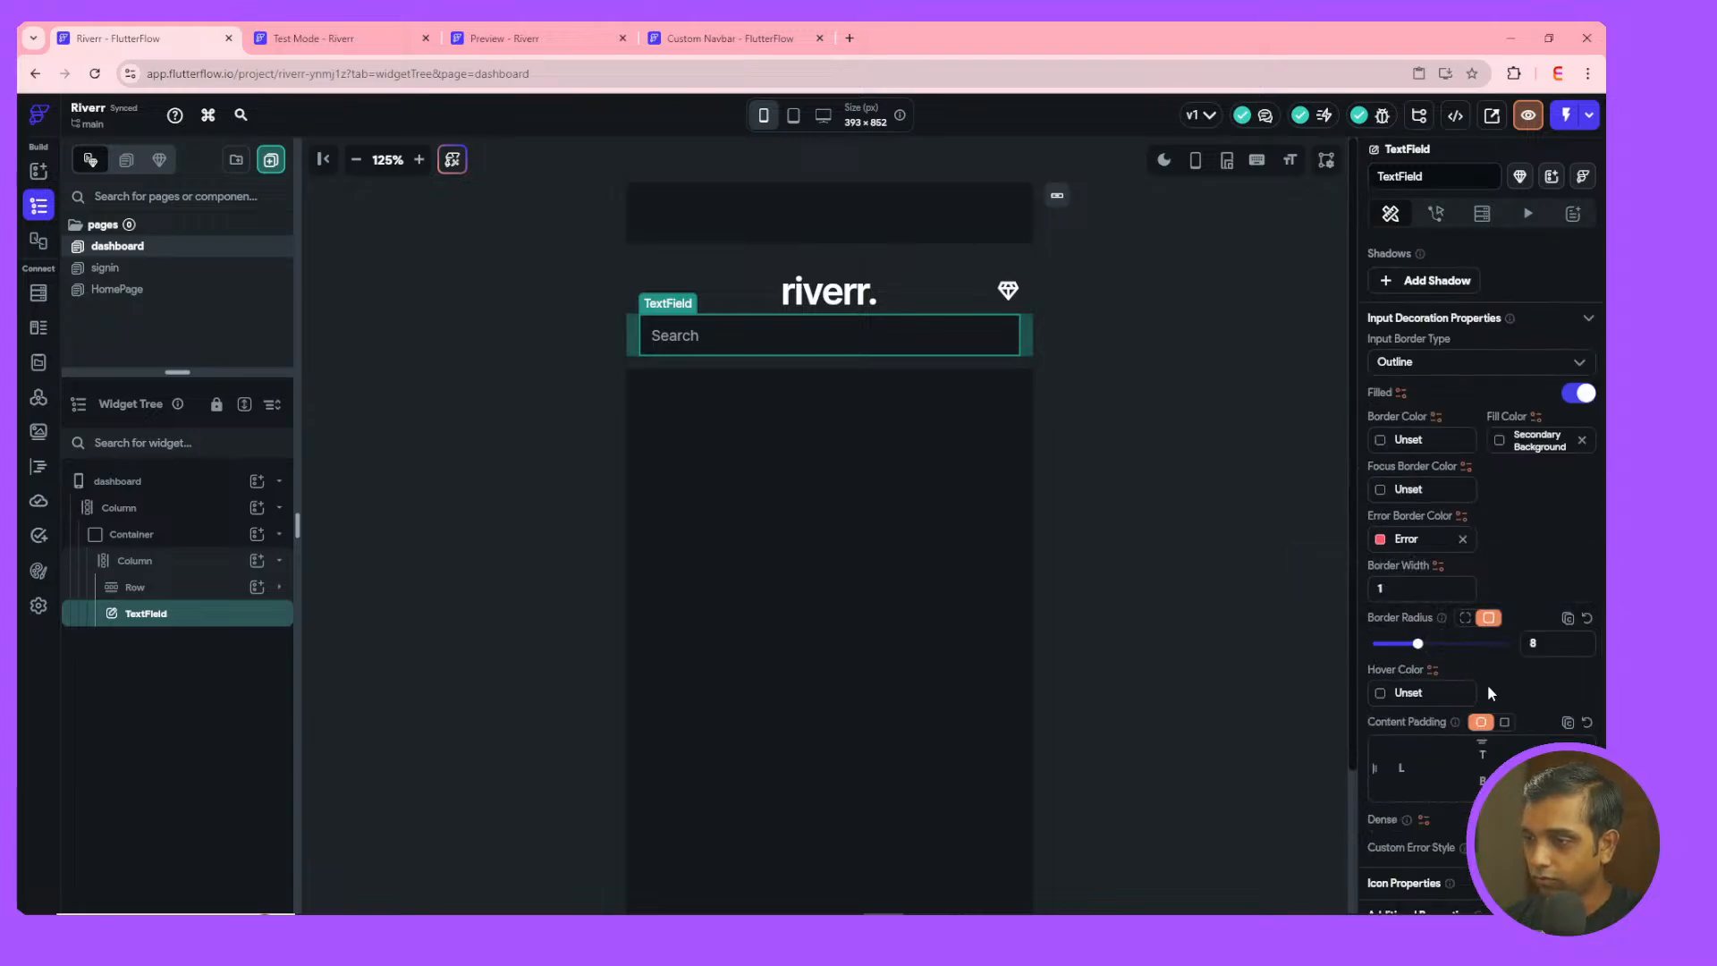
scroll(1491, 686, down, 2)
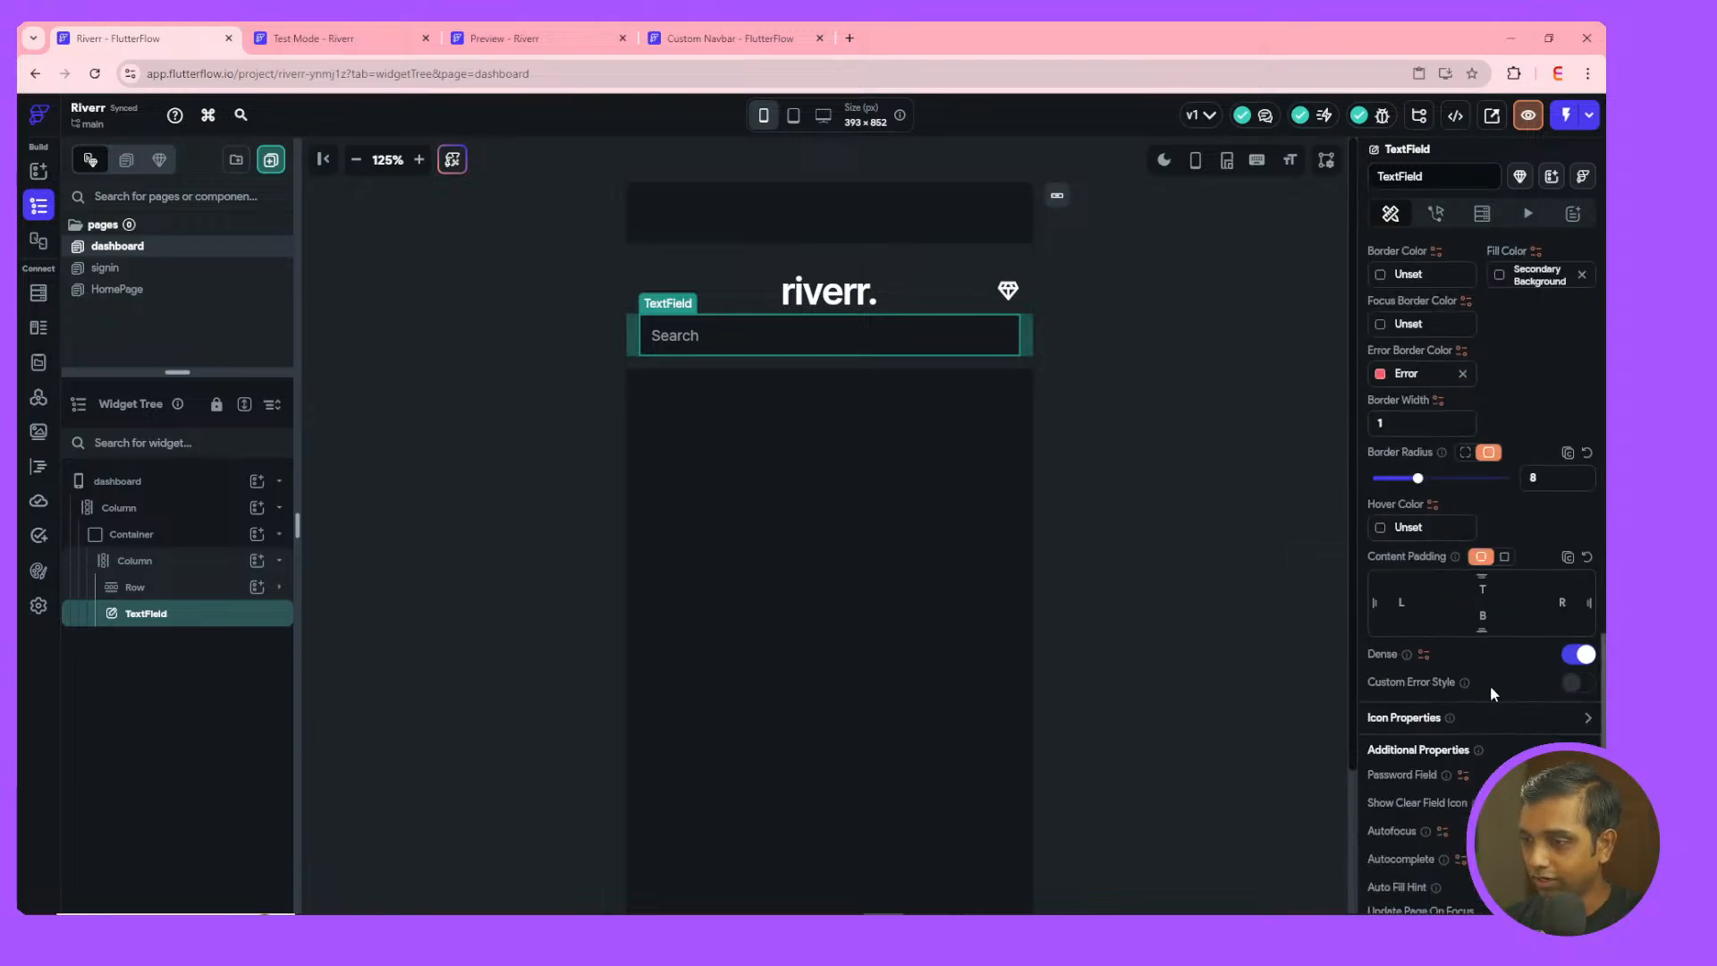
click(1589, 721)
click(1451, 796)
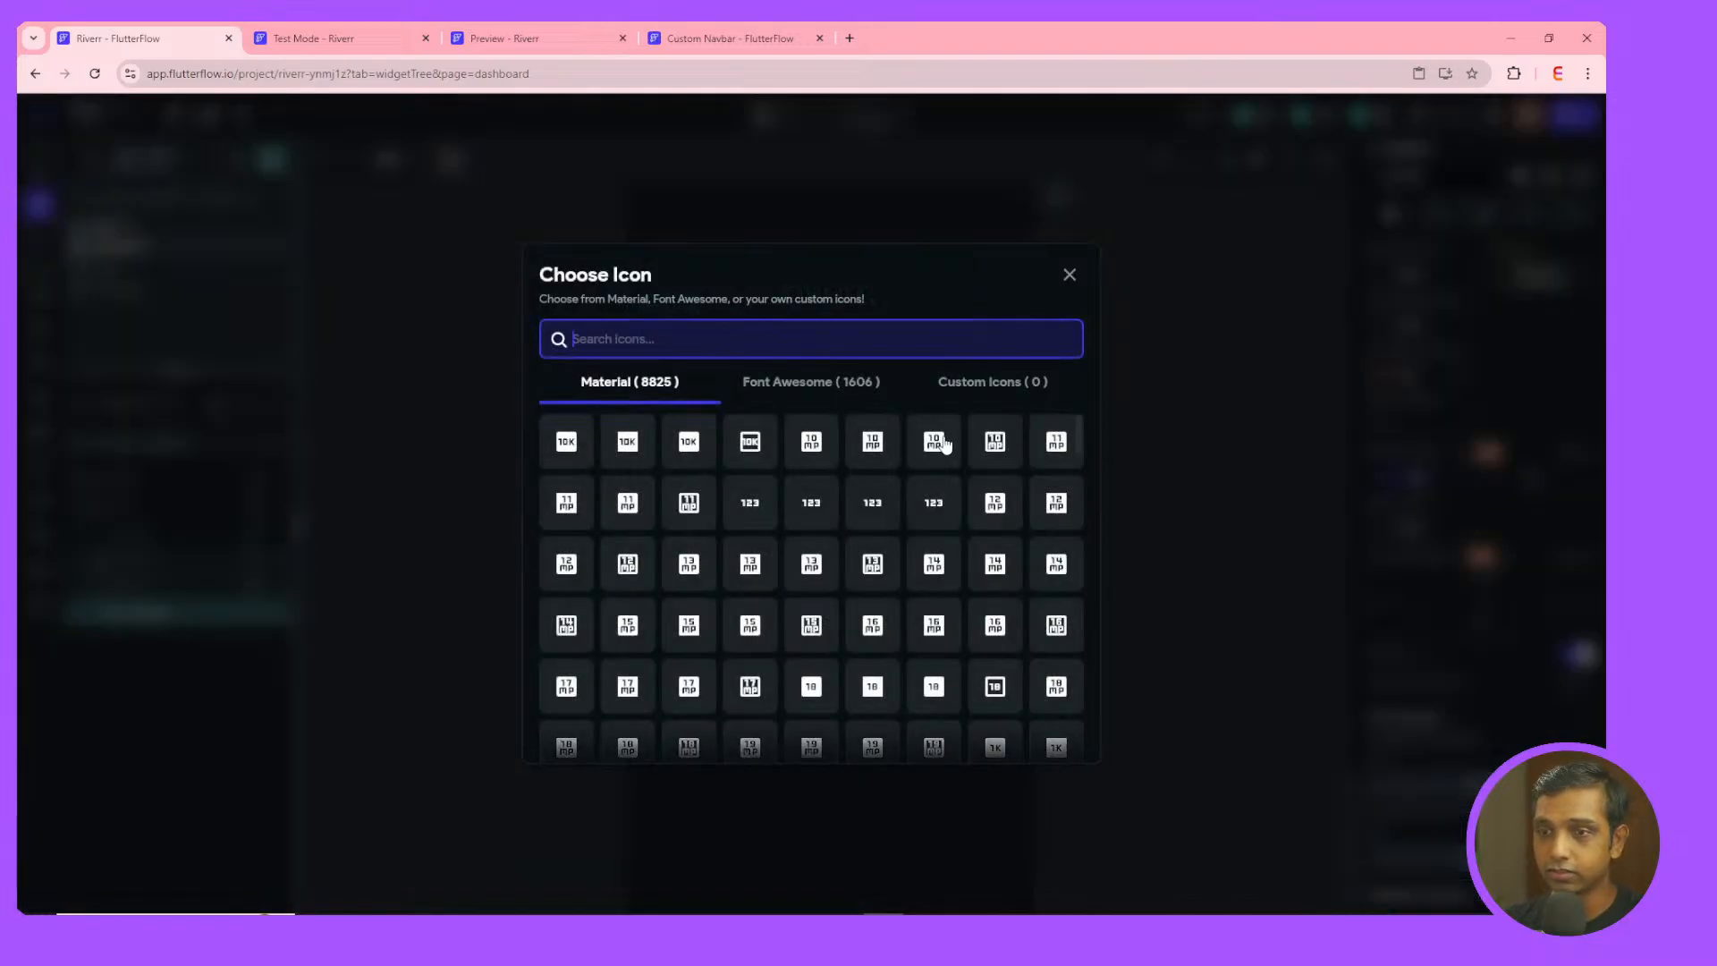
text(search)
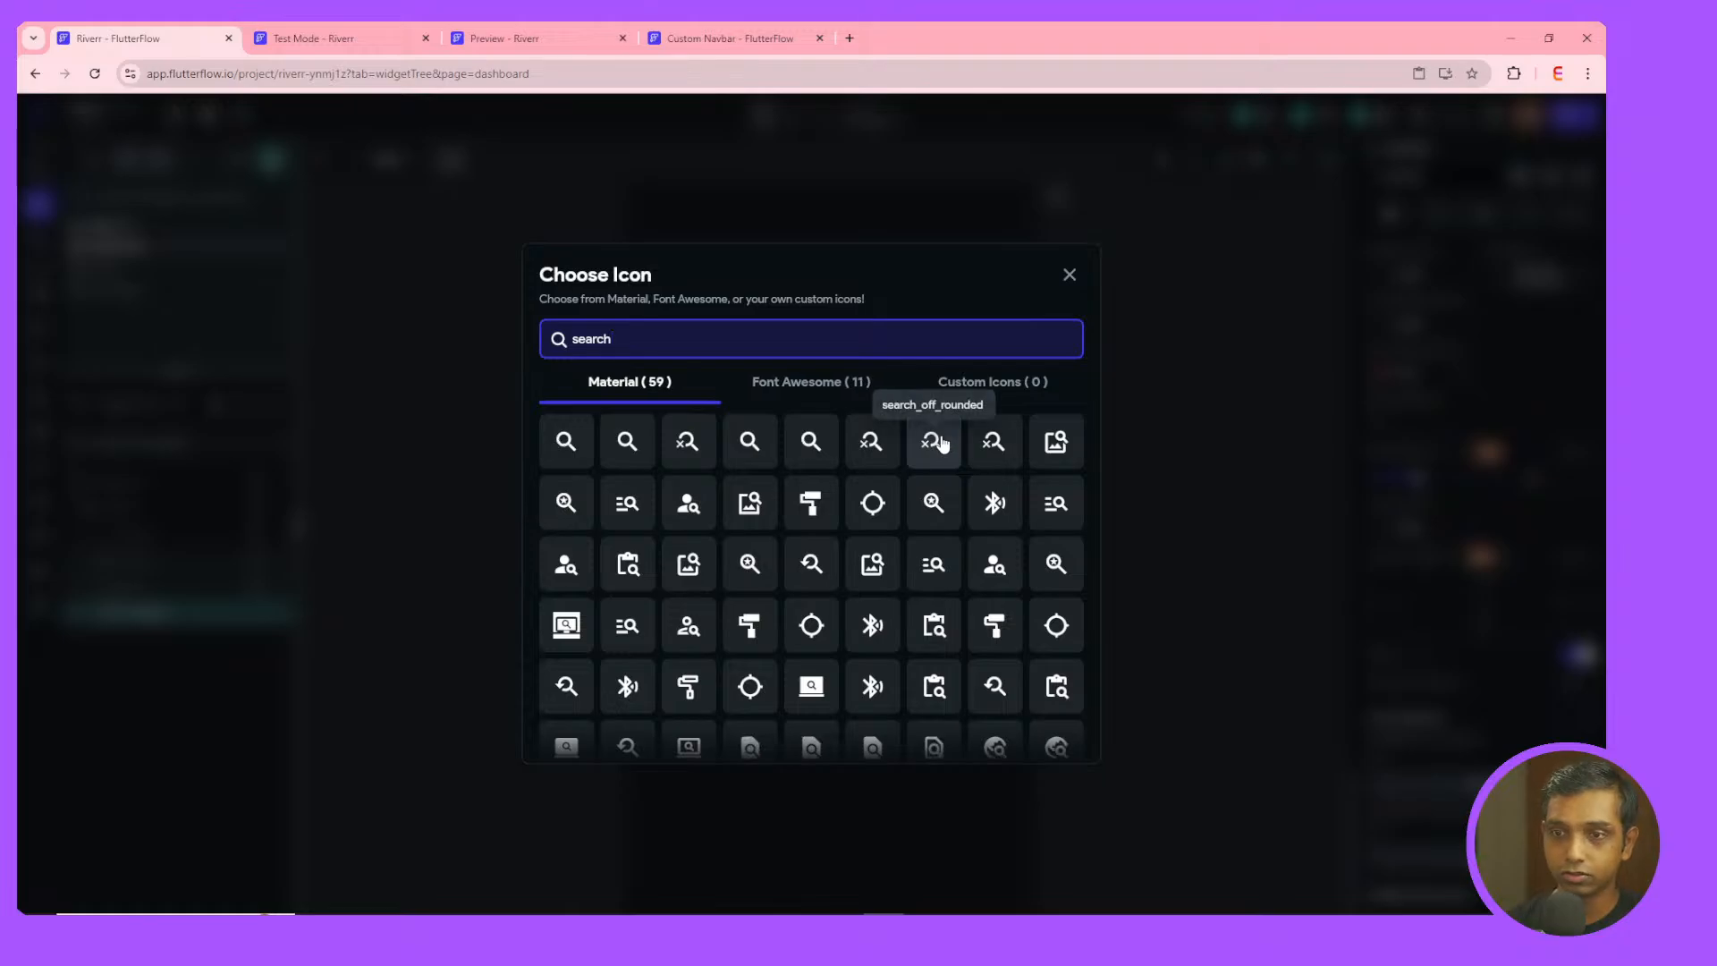
click(569, 444)
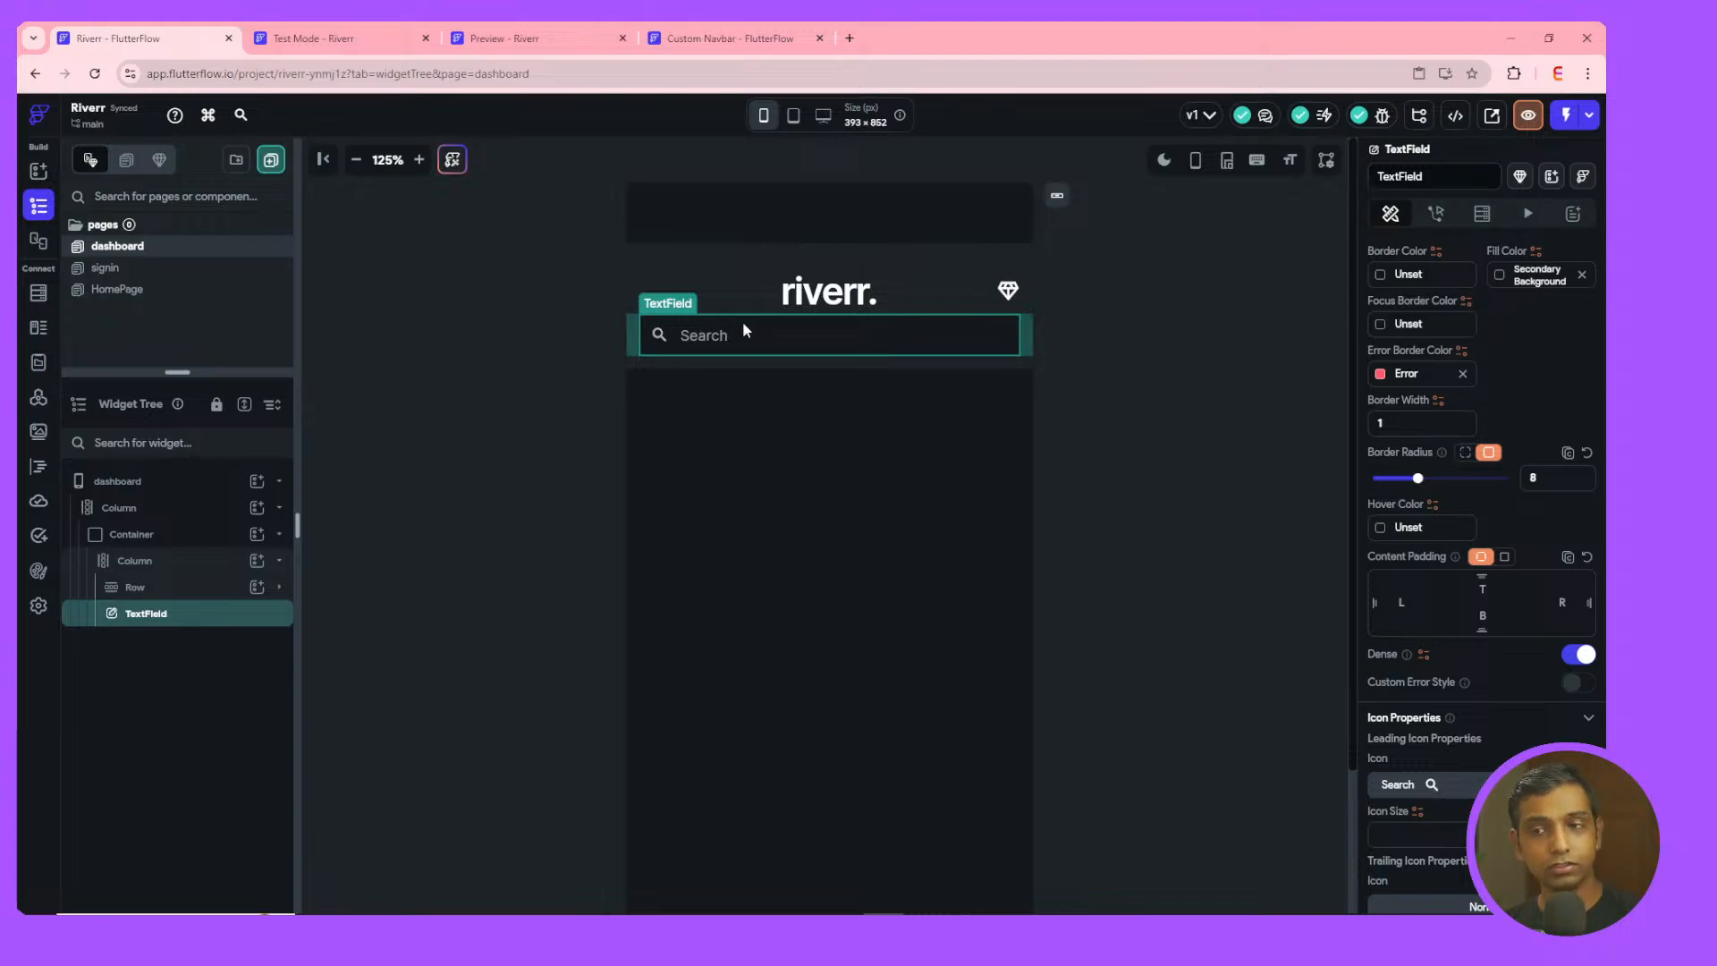
- Extend the TextField's hint text to "Search Services"
scroll(1503, 402, up, 5)
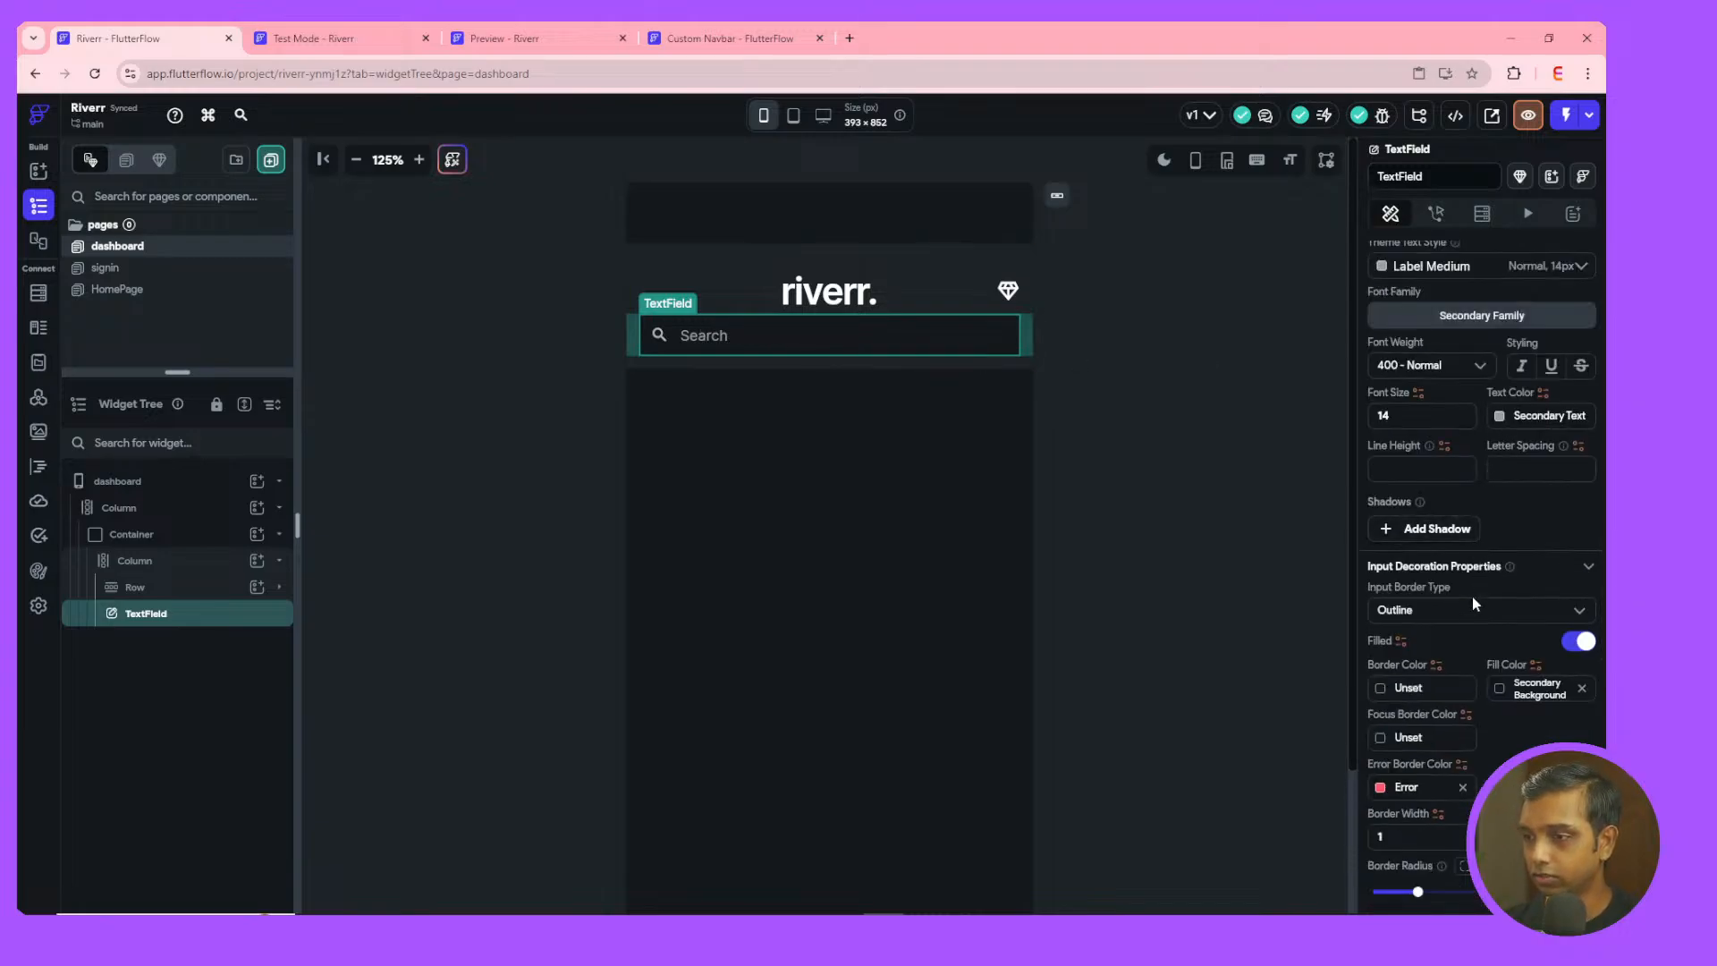
scroll(1442, 624, up, 2)
click(1443, 353)
text(Services)
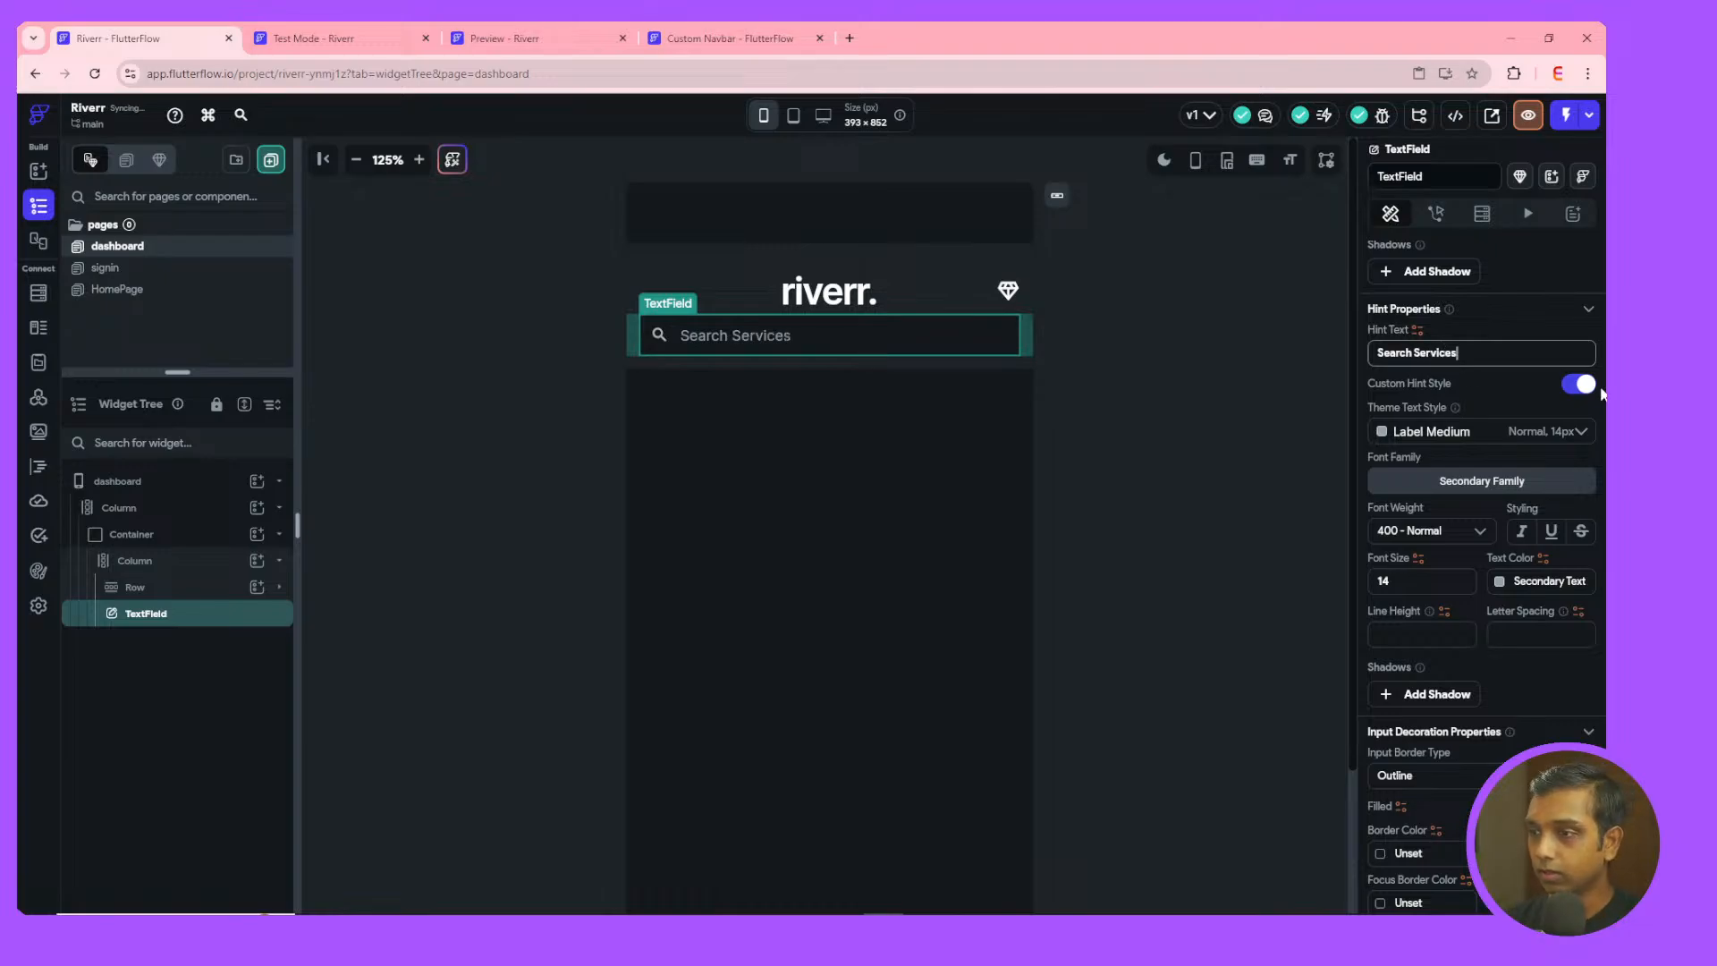
- Review the header TextField's padding, text, label, hint and input decoration properties for further styling options
scroll(1564, 438, up, 5)
scroll(1564, 496, up, 7)
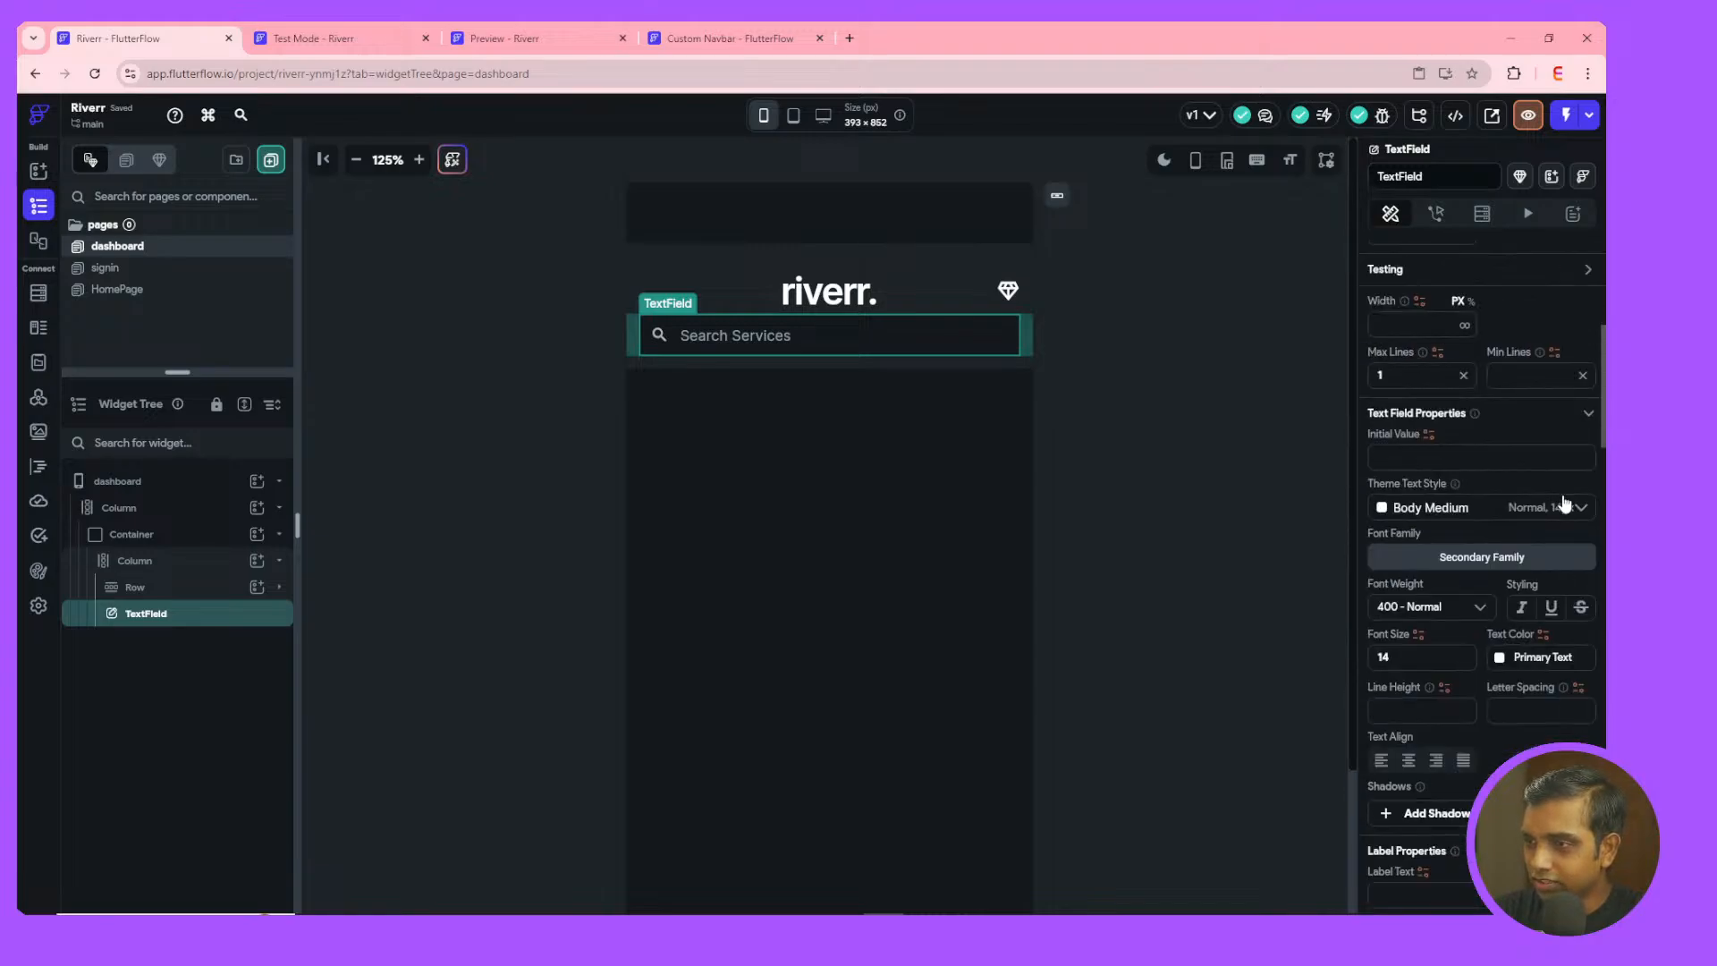
scroll(1485, 482, up, 3)
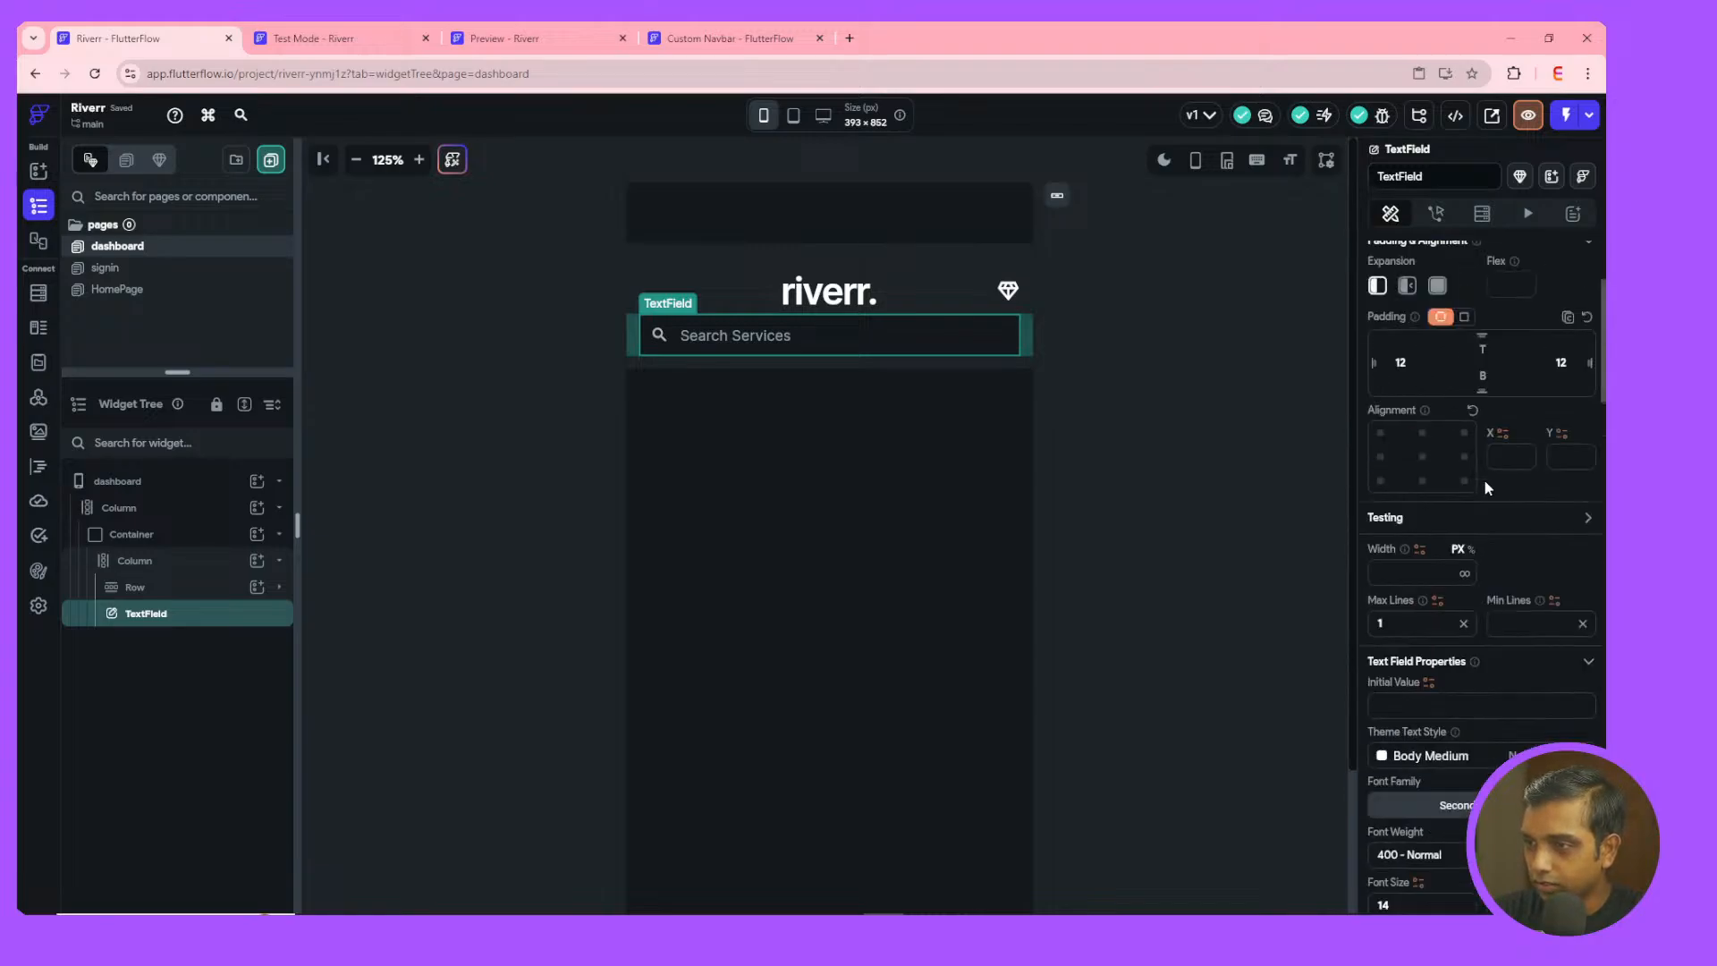
scroll(1531, 540, up, 2)
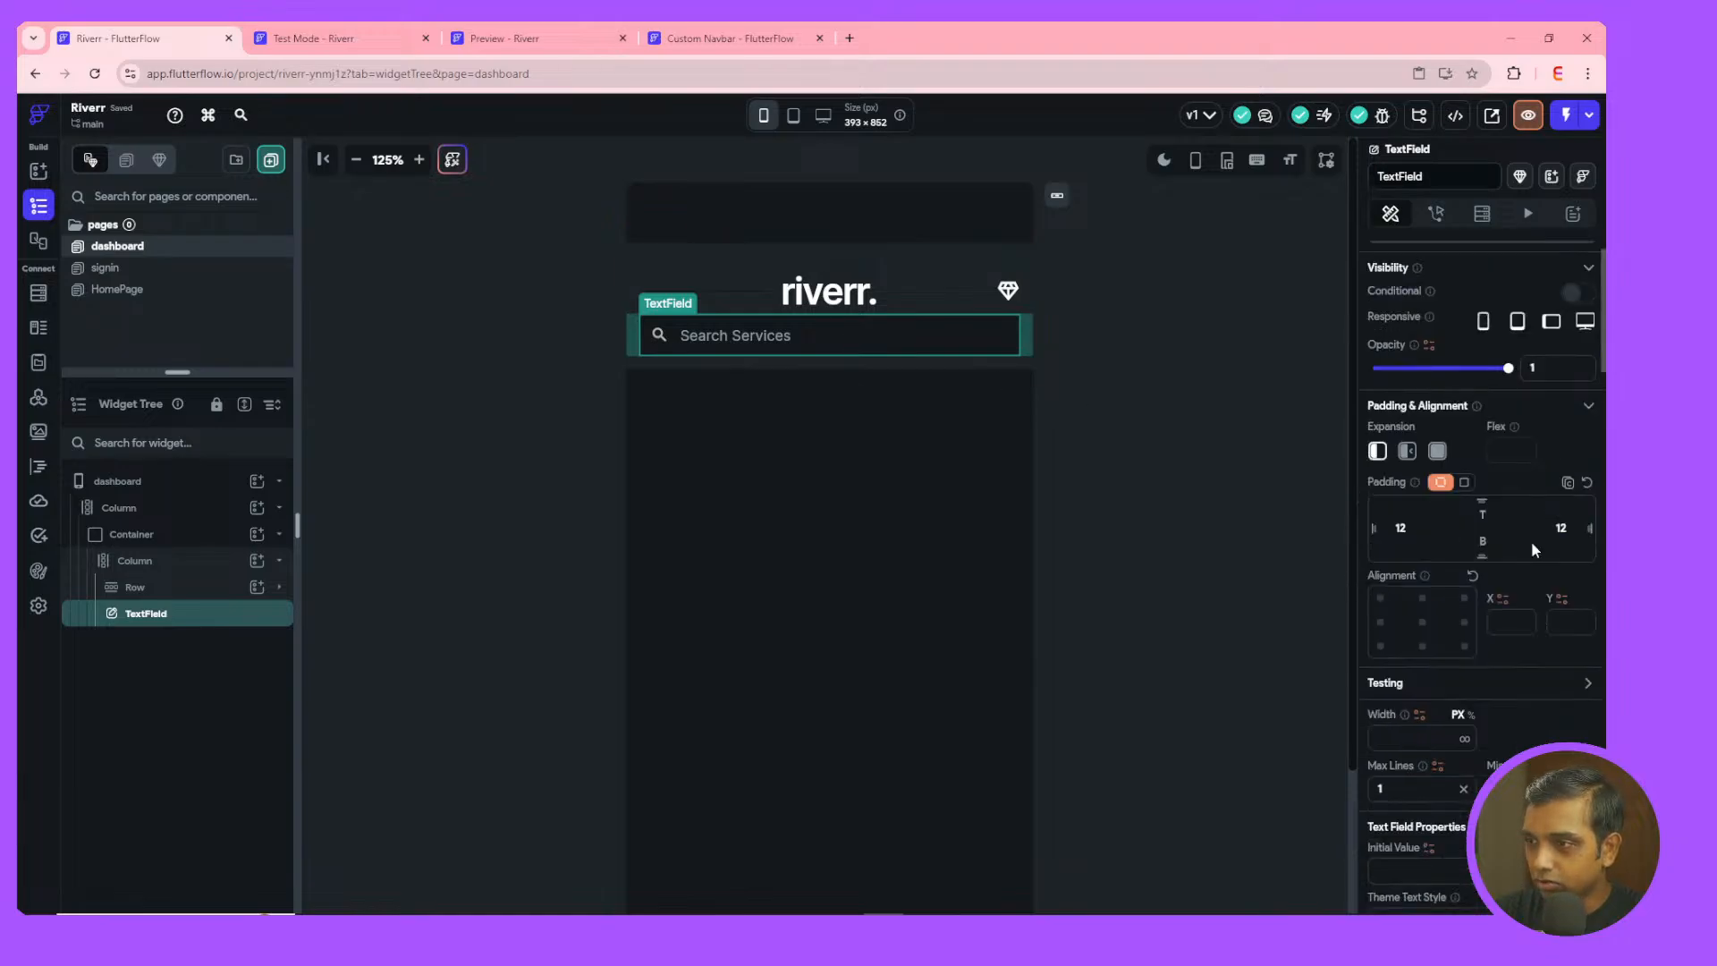
scroll(1531, 540, up, 1)
scroll(1531, 540, down, 1)
scroll(1531, 540, down, 3)
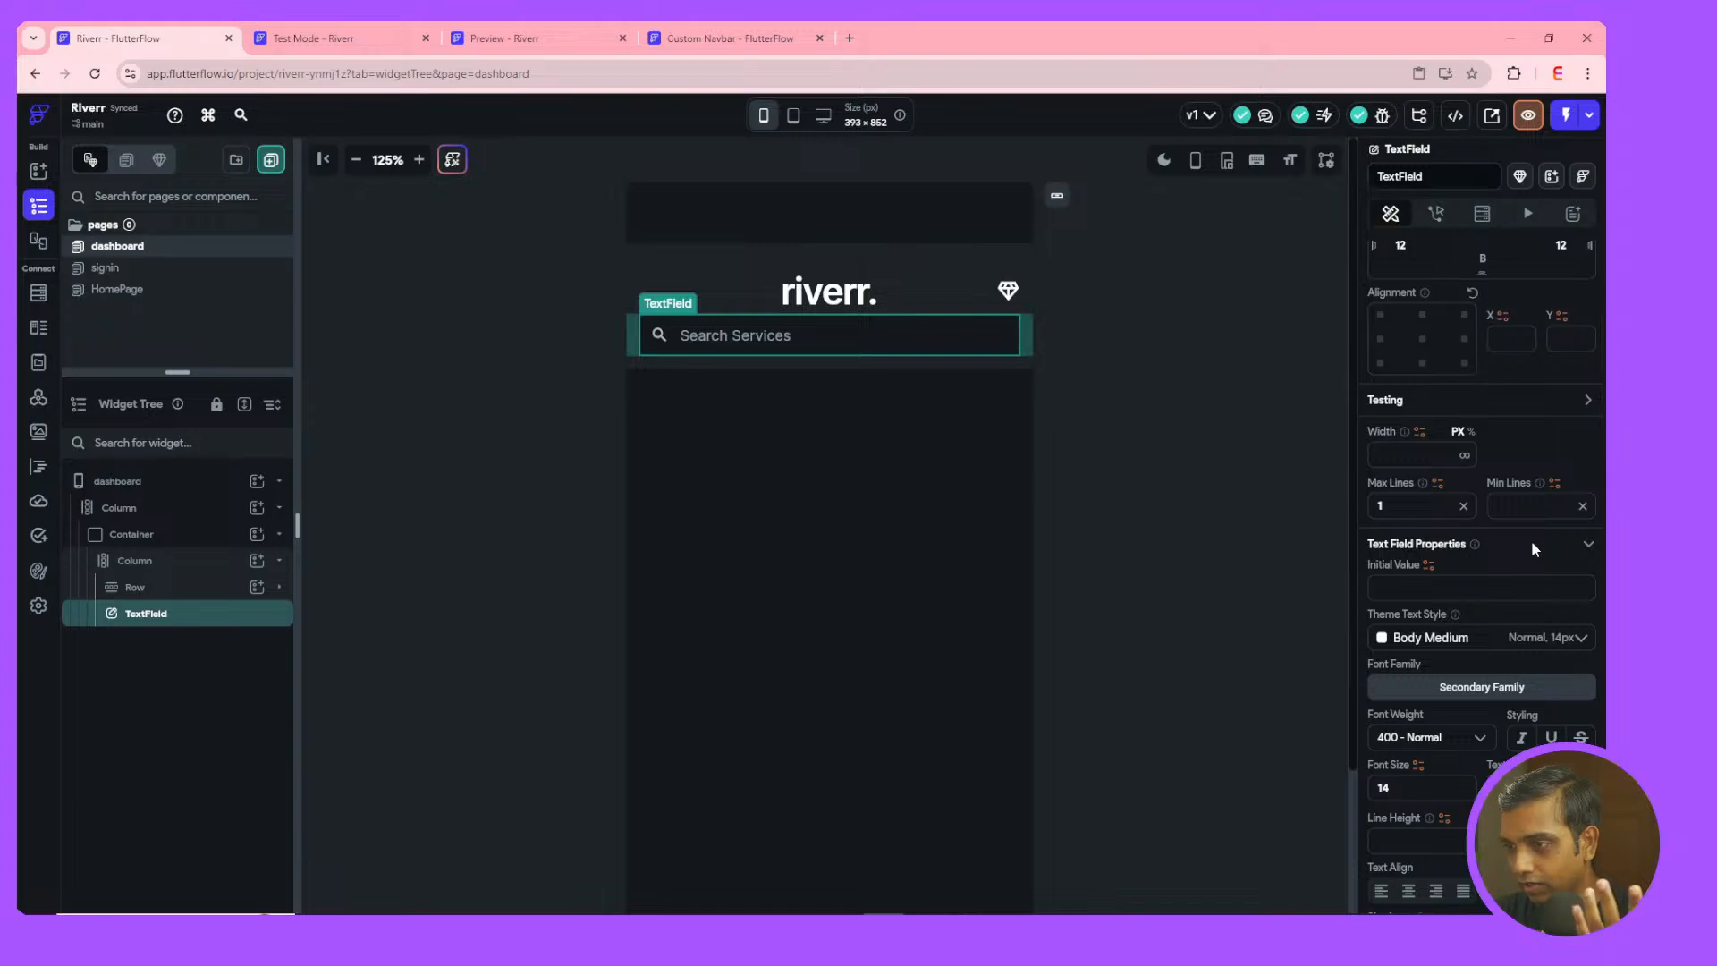
scroll(1532, 541, down, 3)
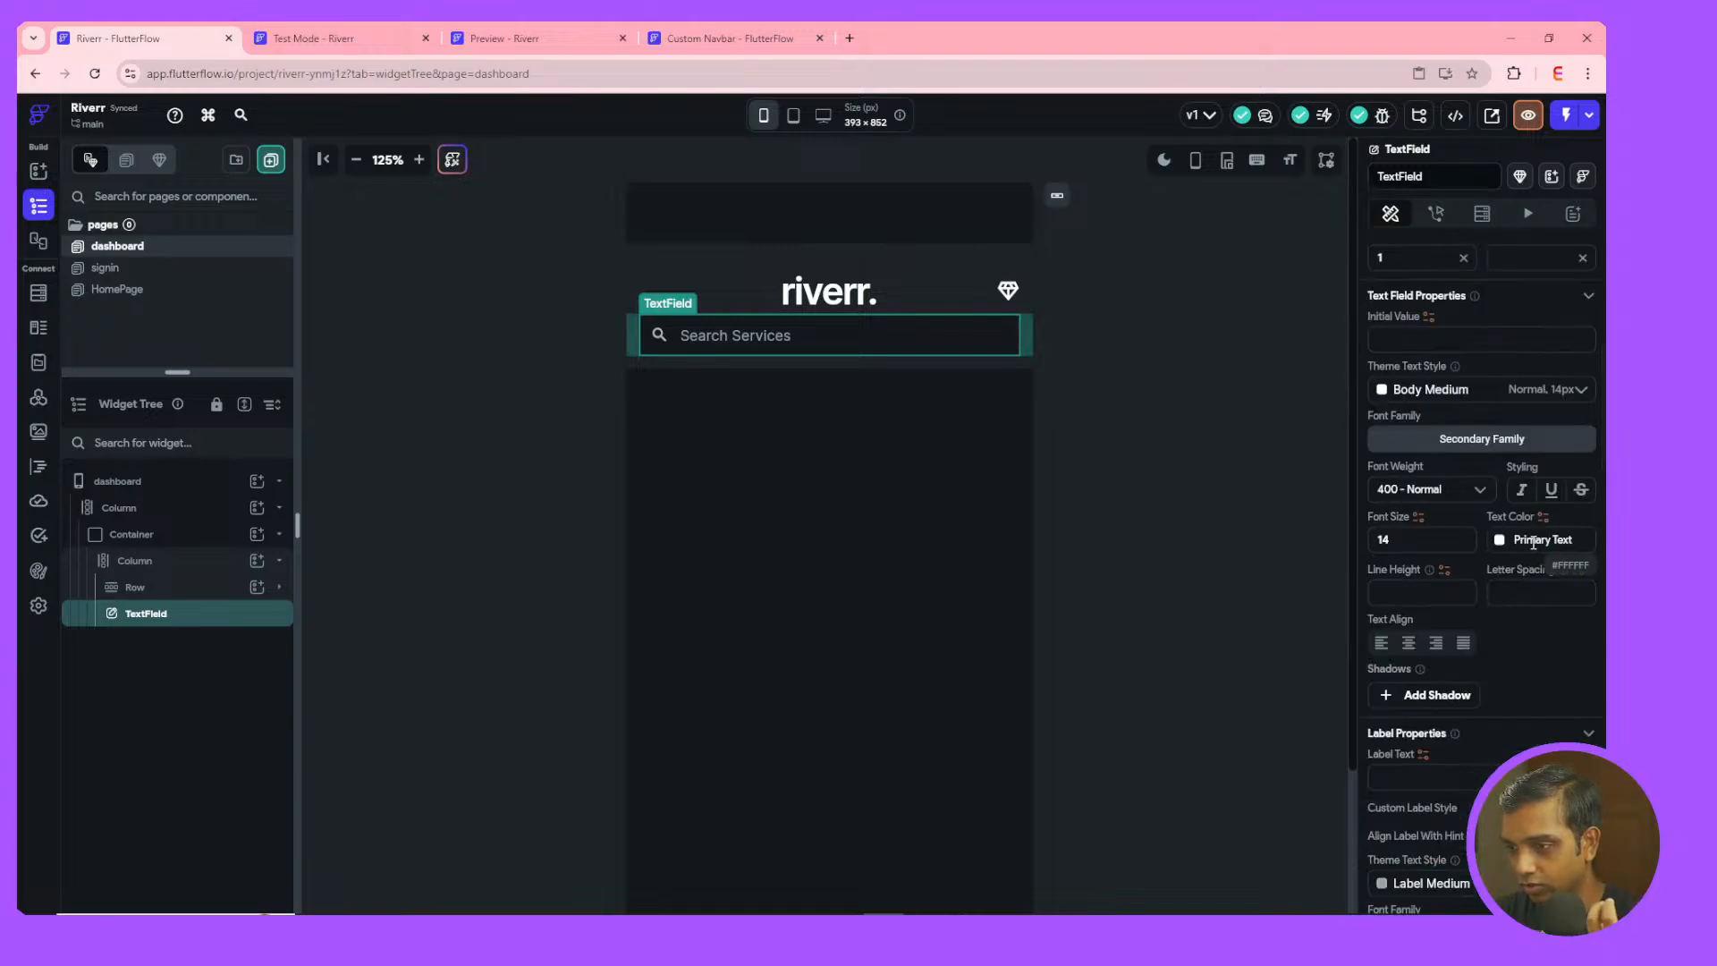
scroll(1534, 542, down, 4)
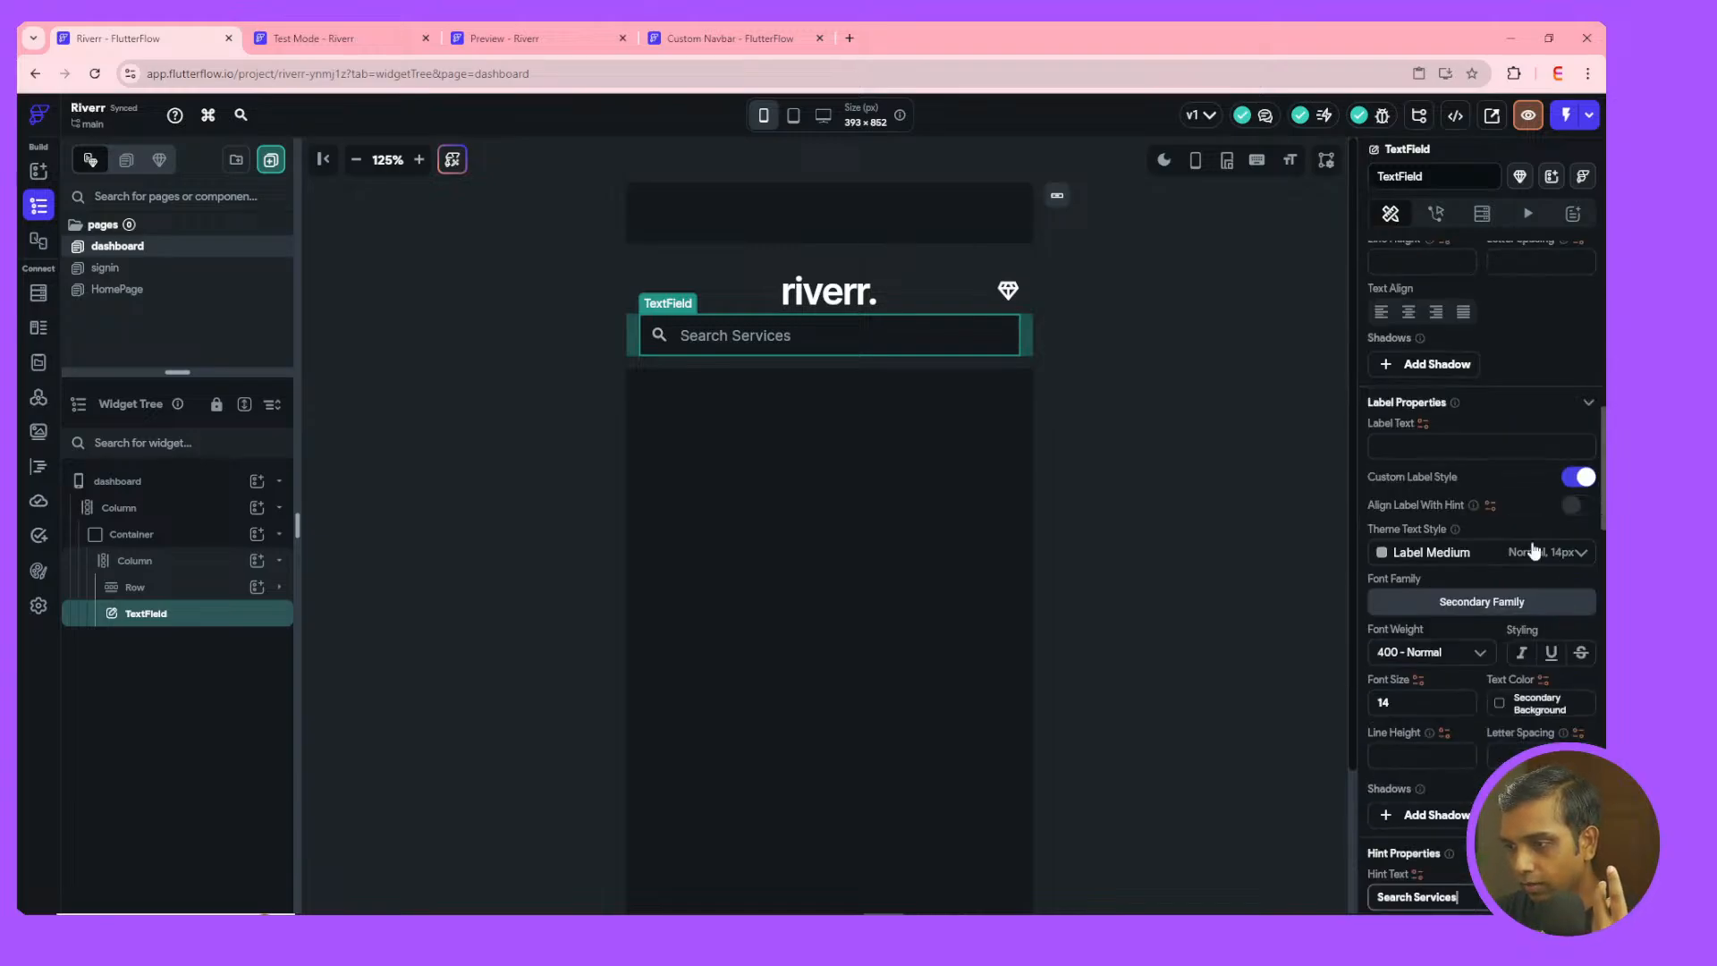
scroll(1534, 551, down, 3)
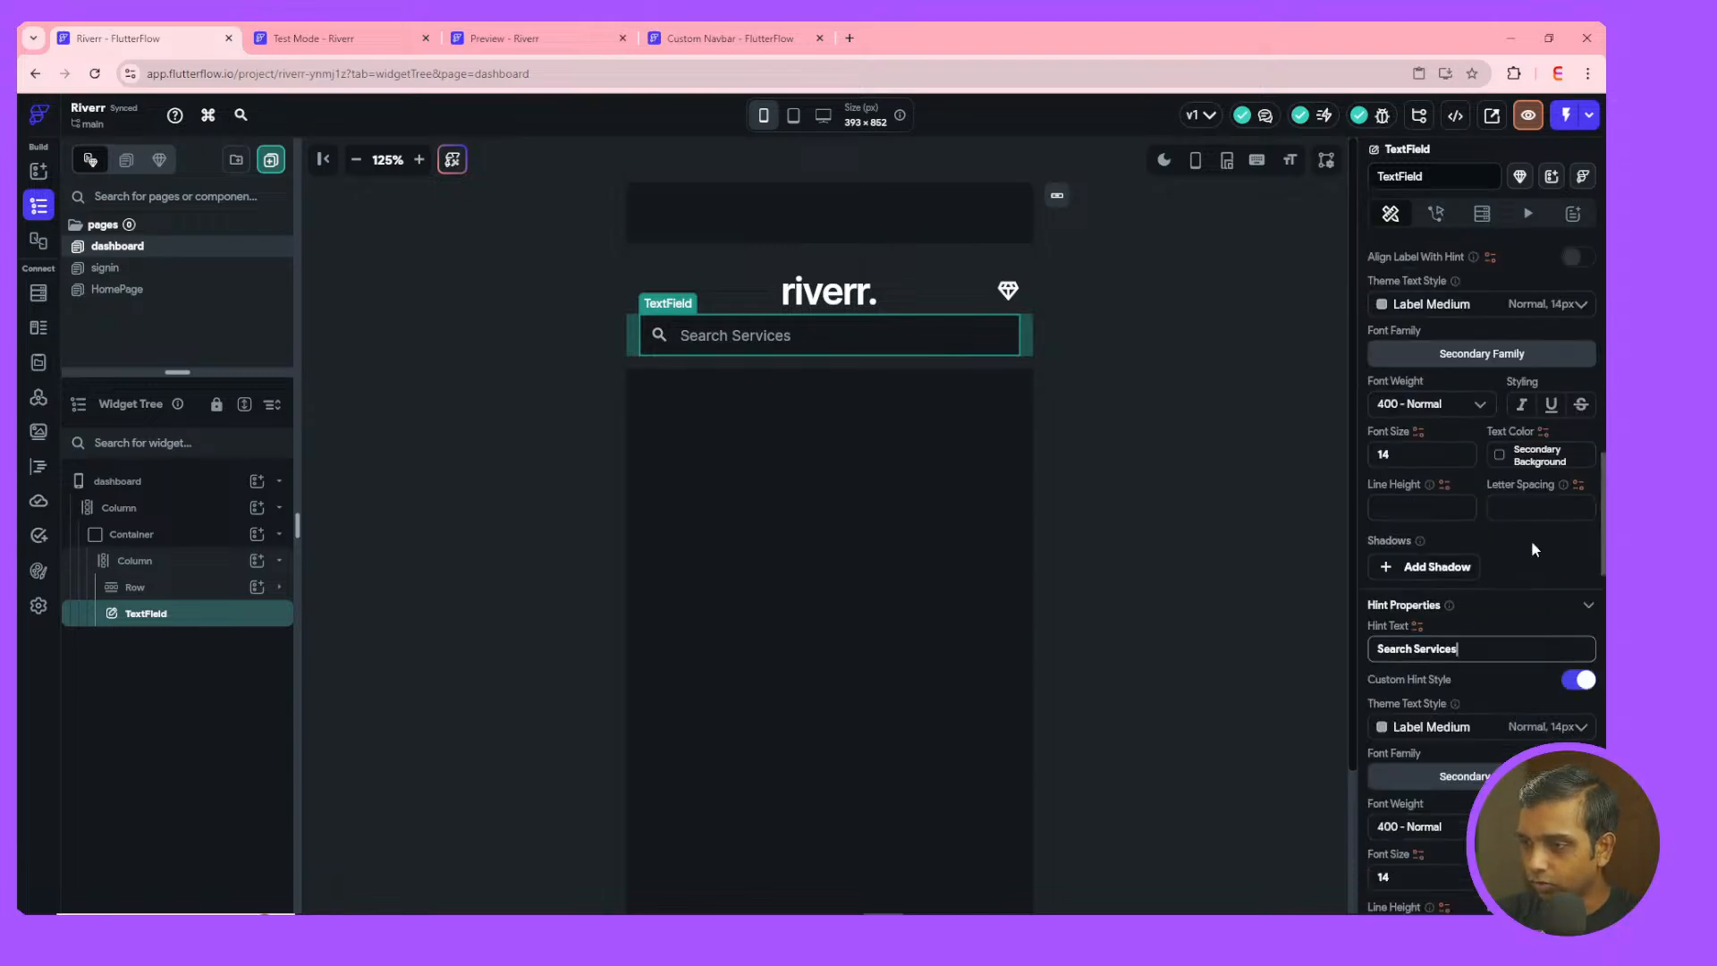
scroll(1531, 546, down, 4)
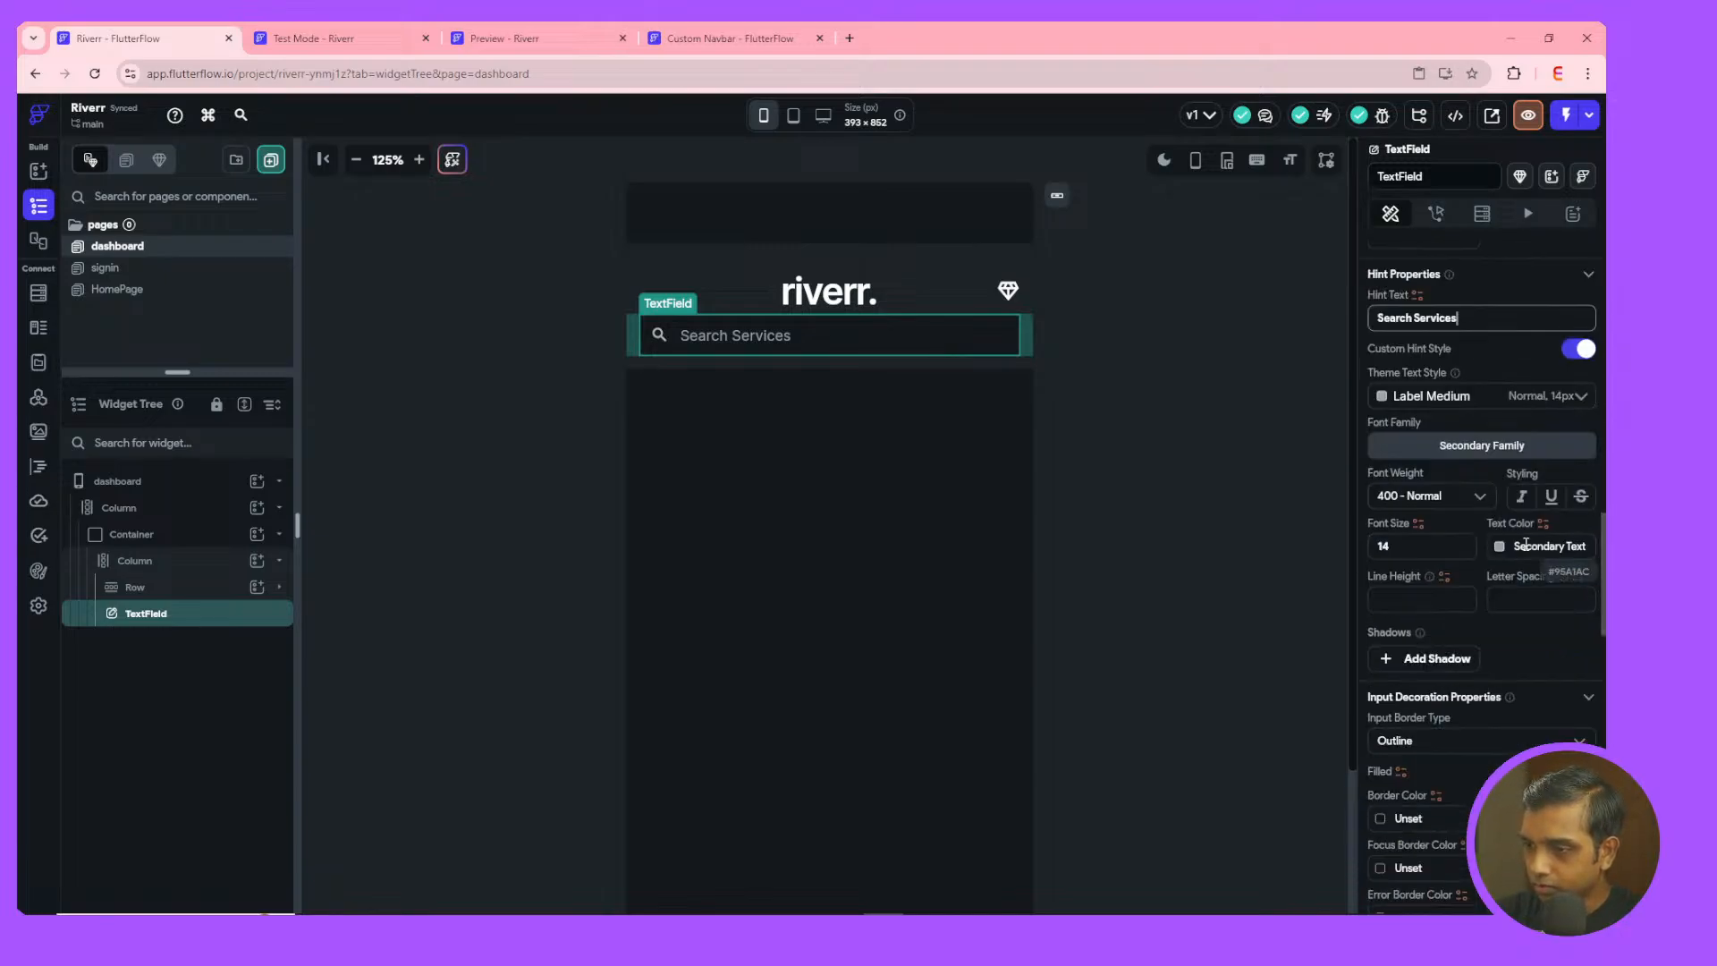
scroll(1492, 624, down, 3)
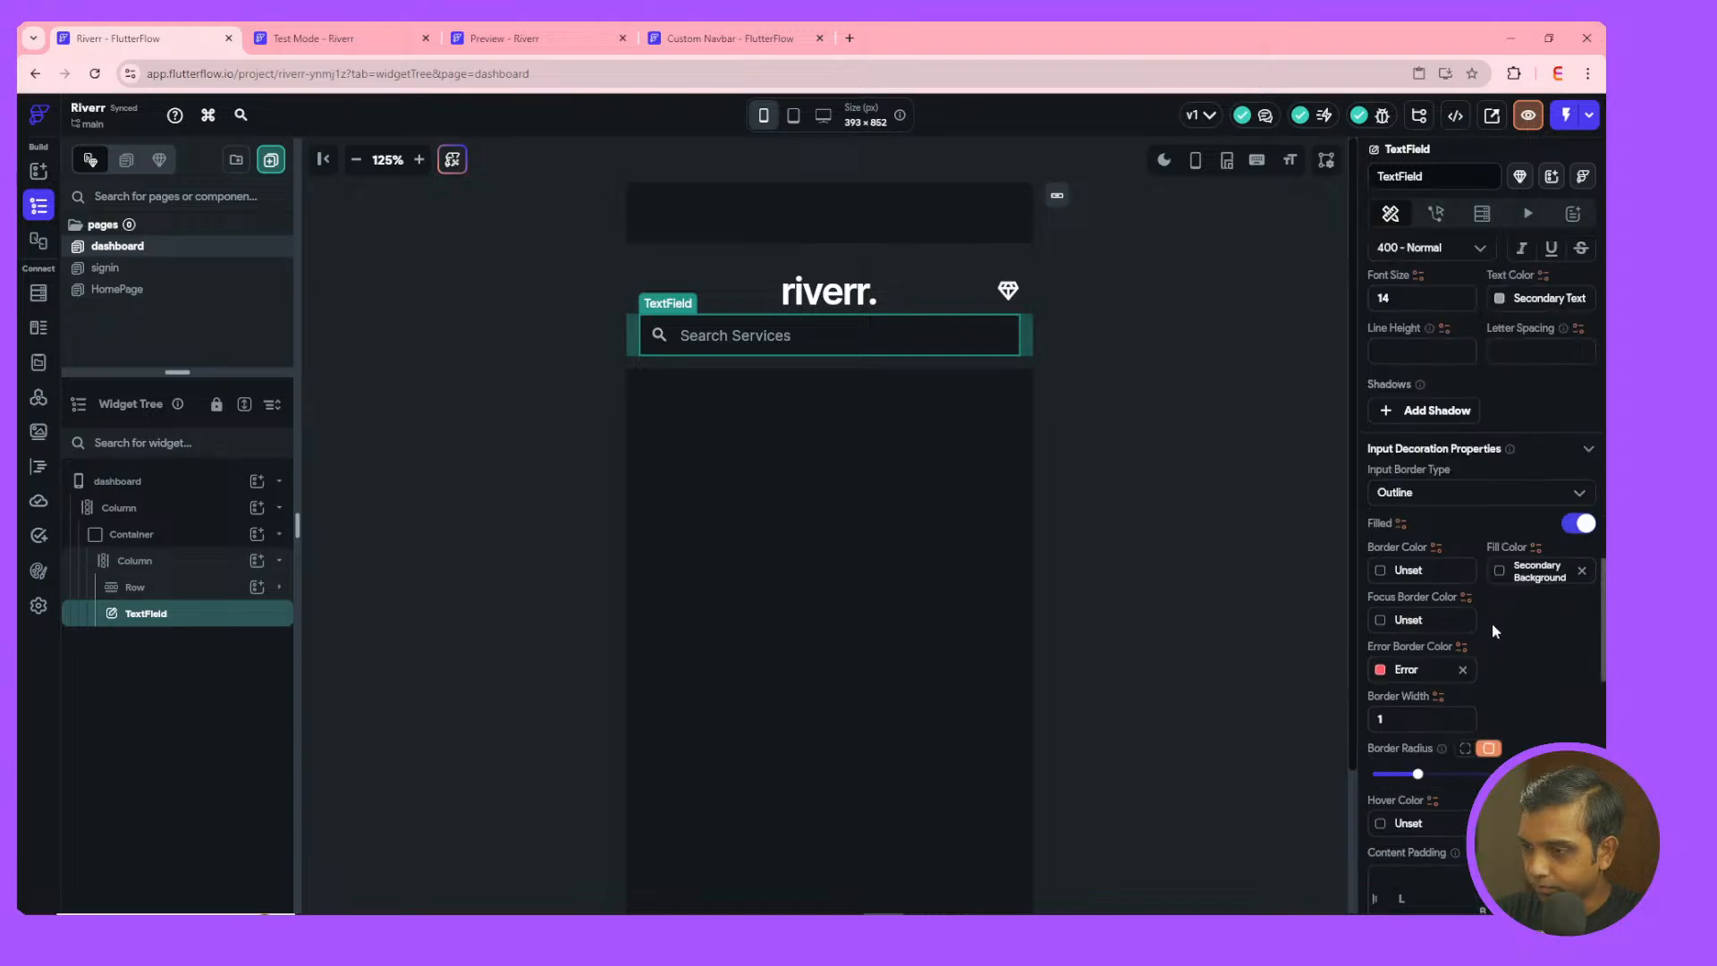
scroll(1492, 622, down, 3)
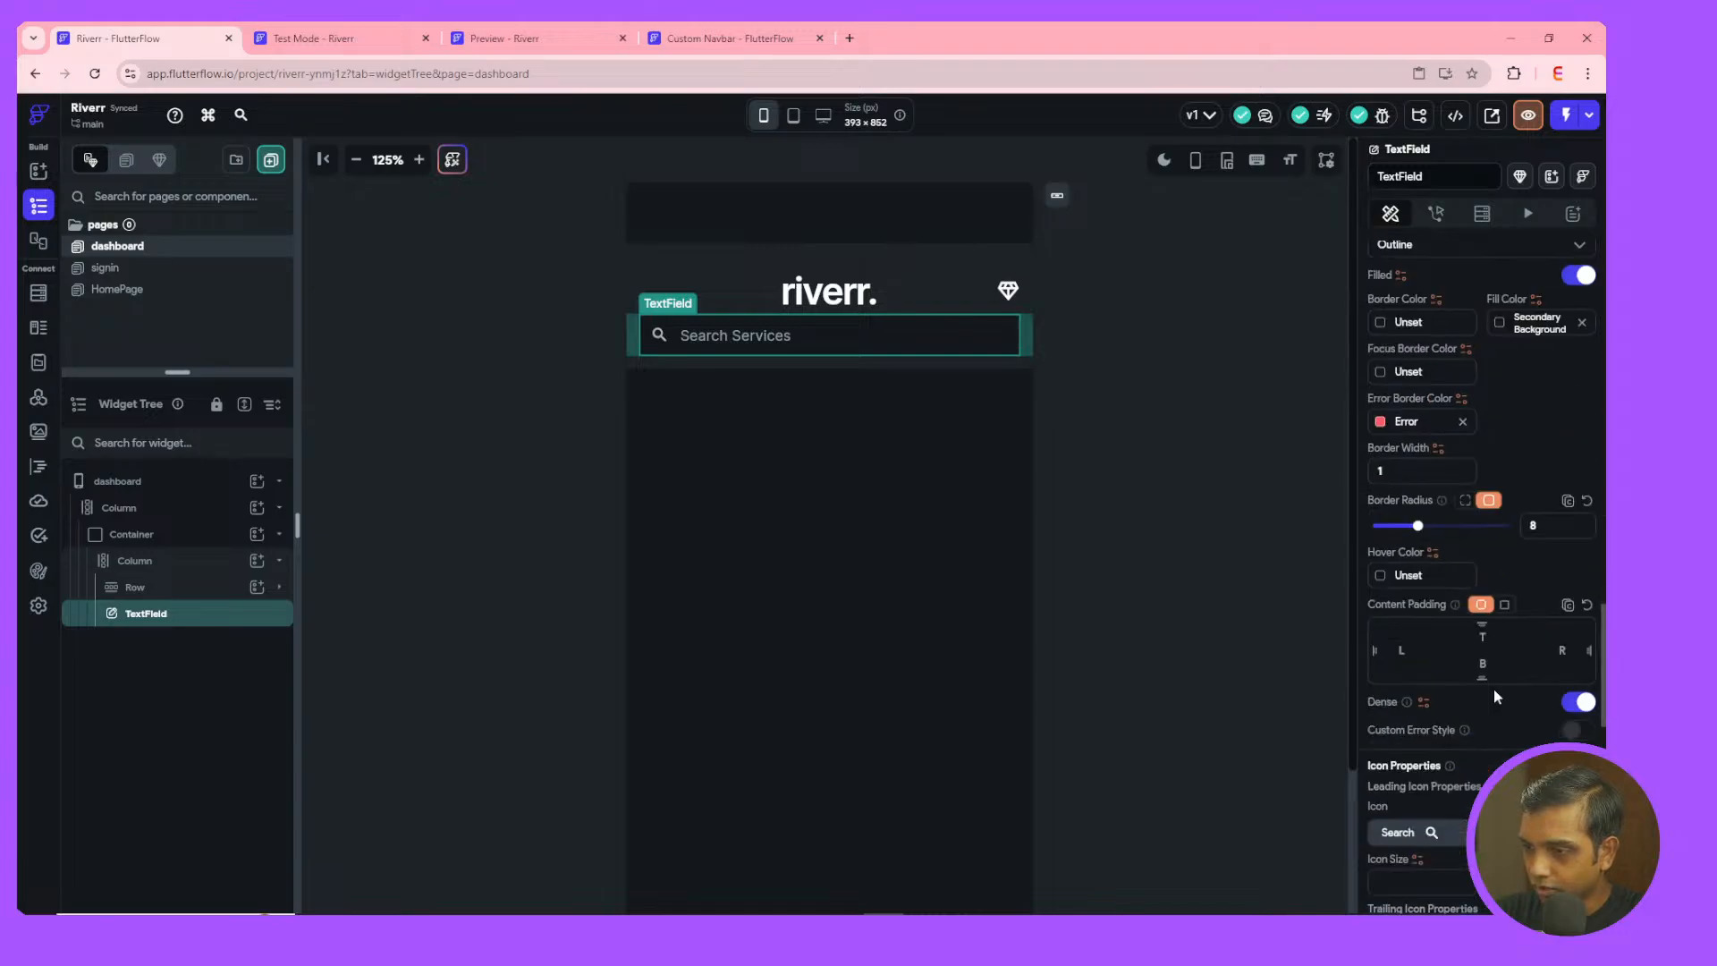
- Toggle the search TextField's Dense option off and back on to compare its effect on the field
click(1586, 704)
click(1587, 705)
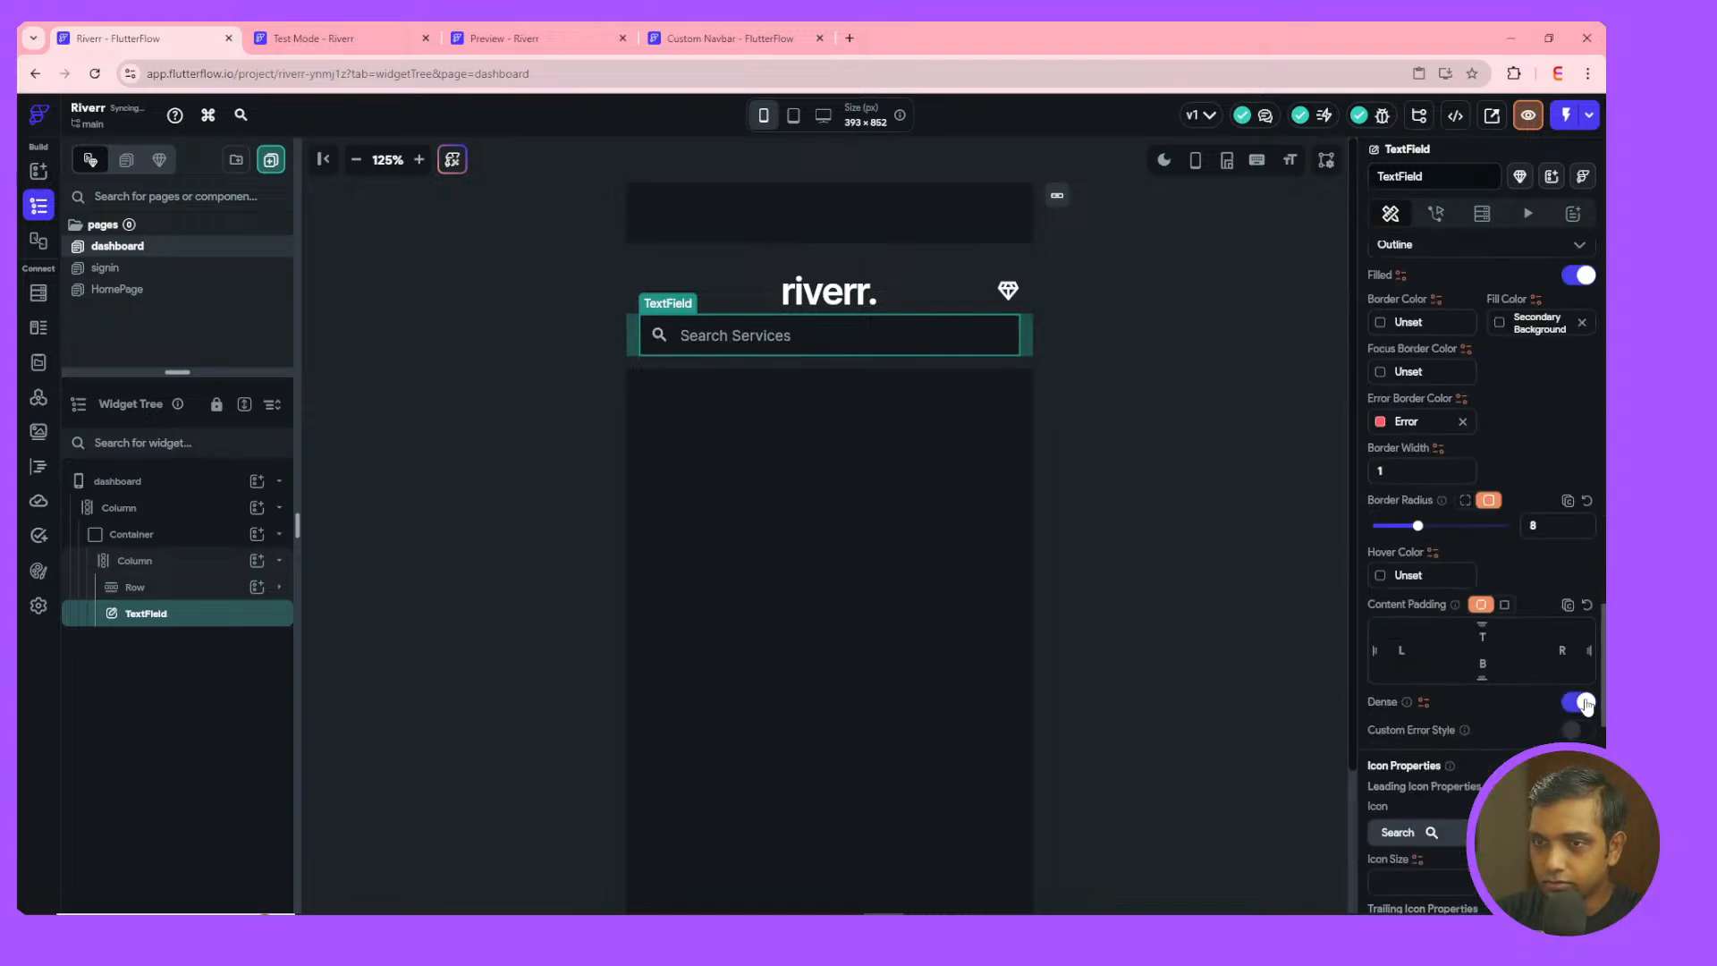
click(1587, 706)
click(1587, 706)
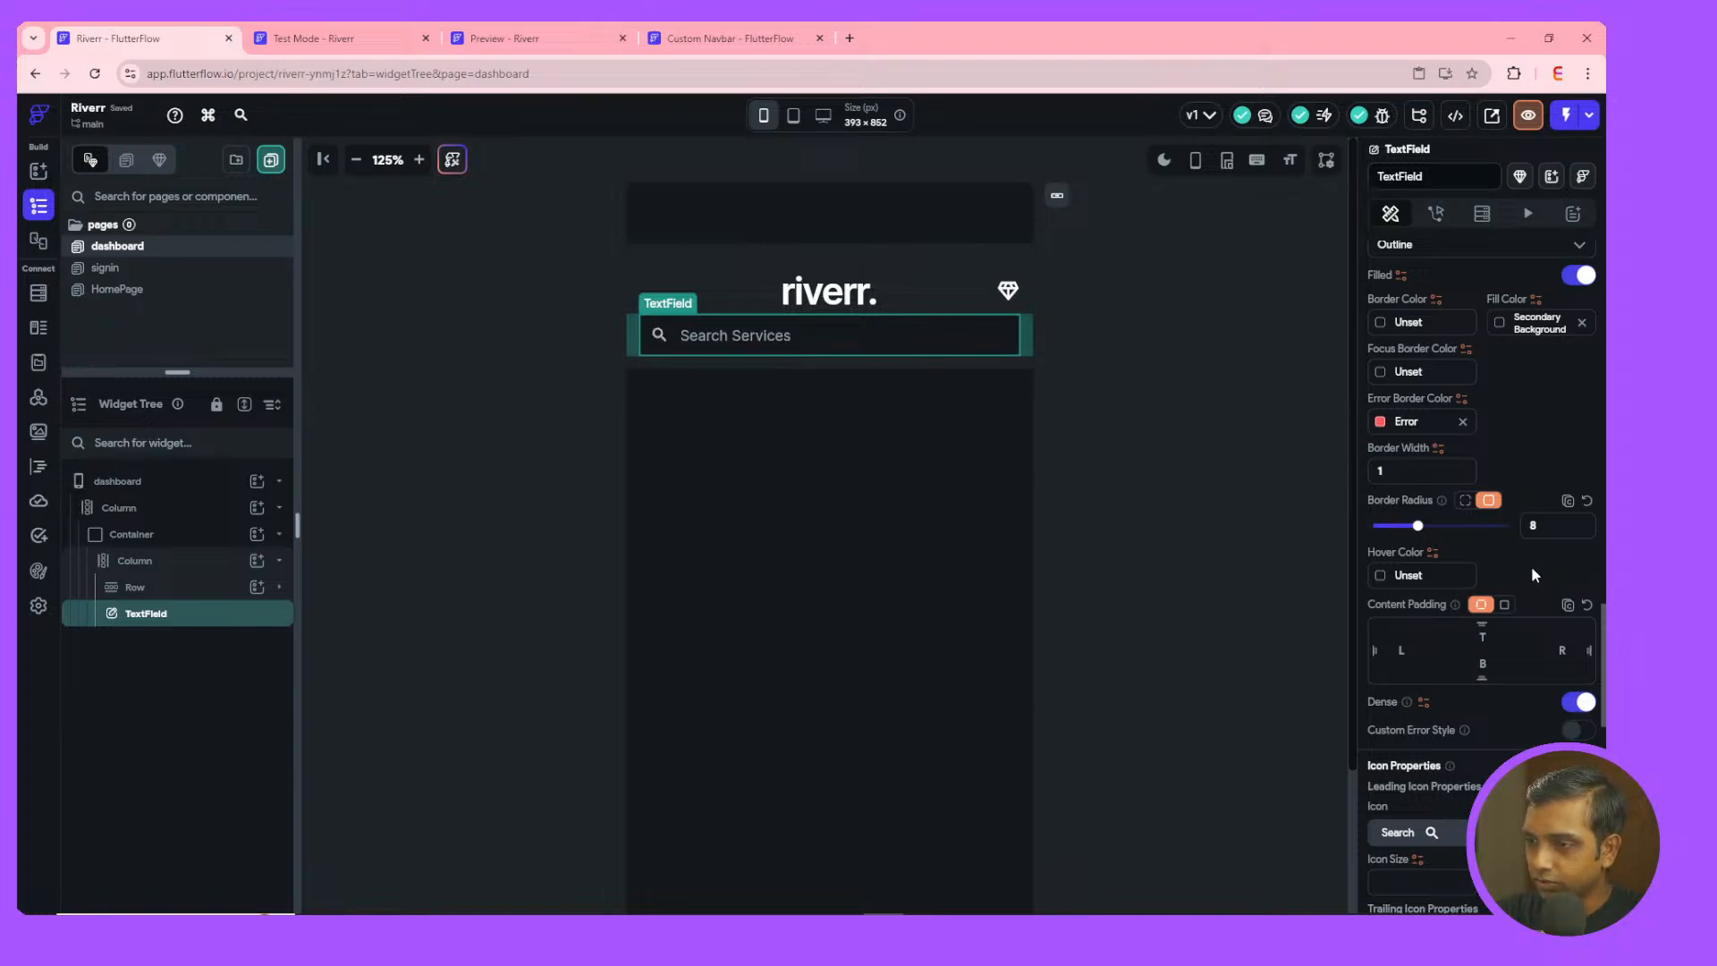
scroll(1521, 550, up, 5)
scroll(1520, 547, up, 3)
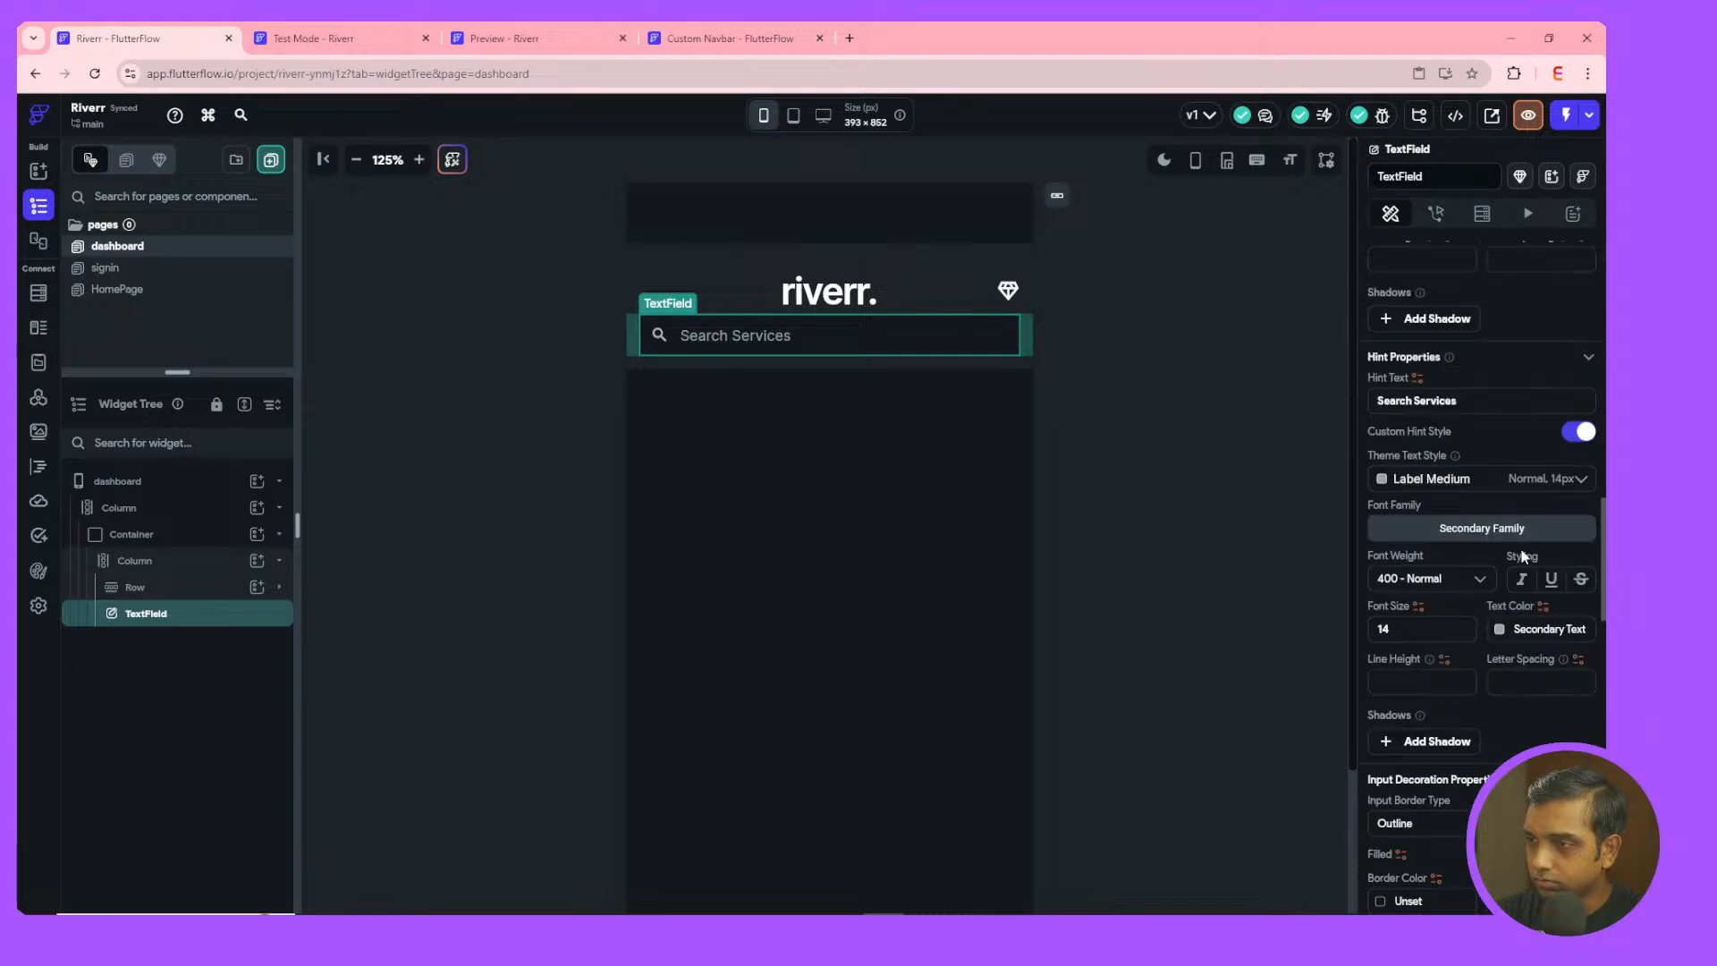
click(1461, 546)
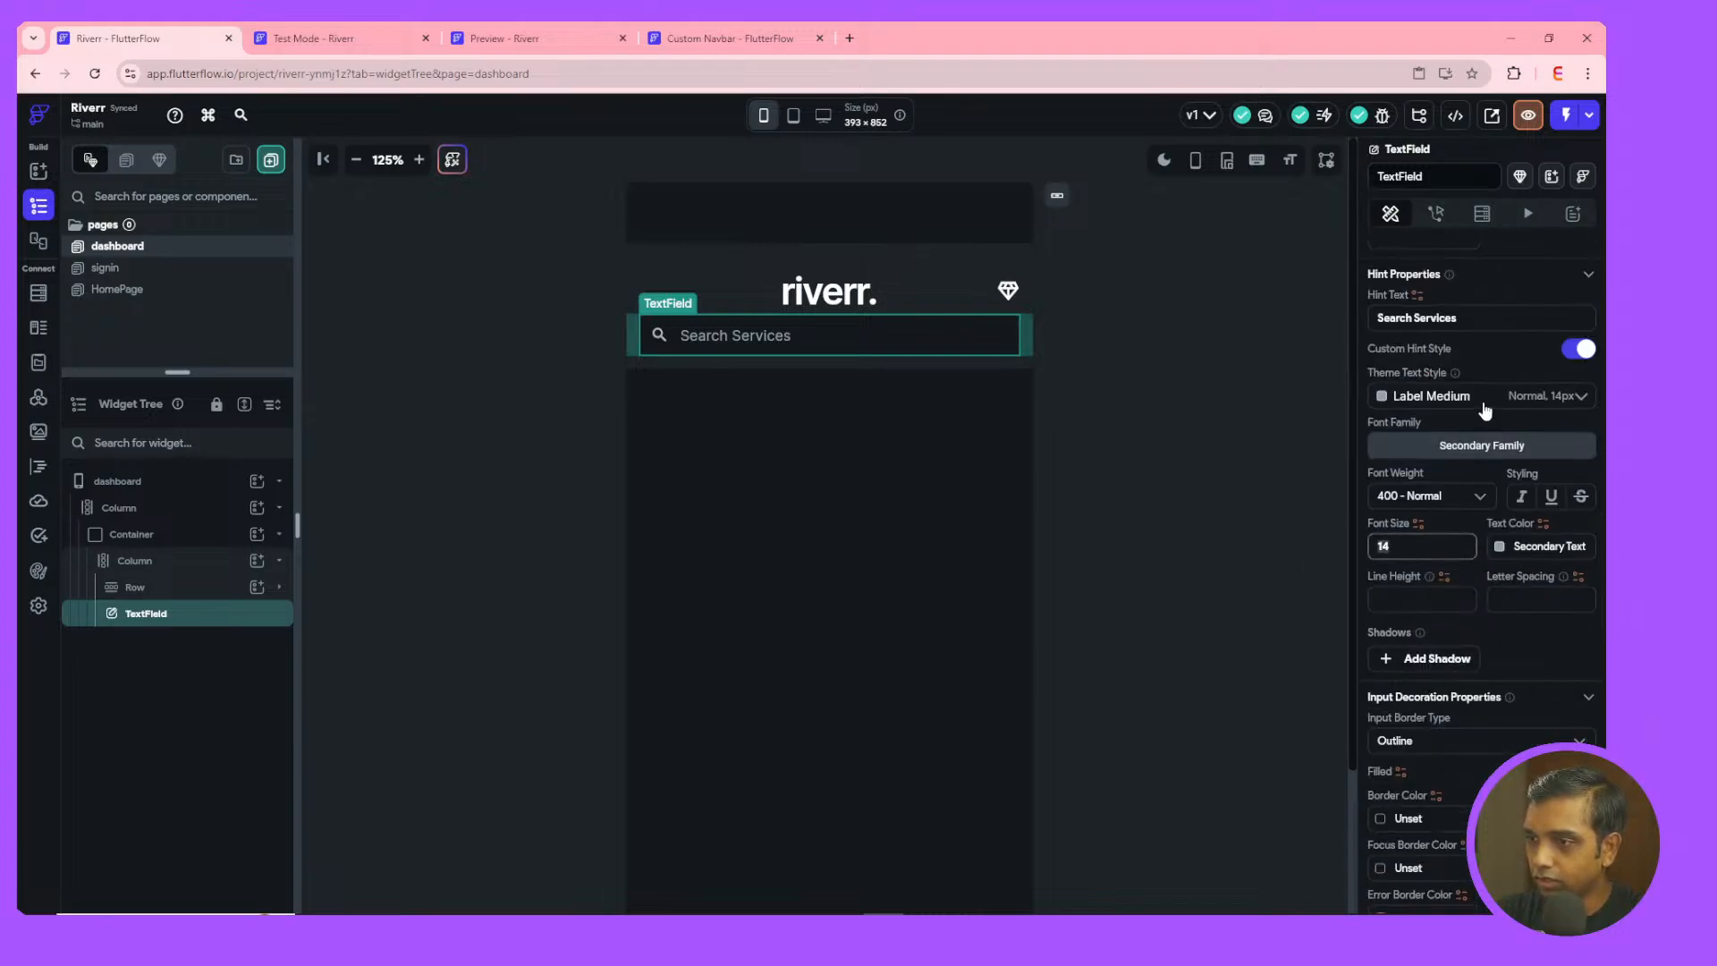
click(1181, 342)
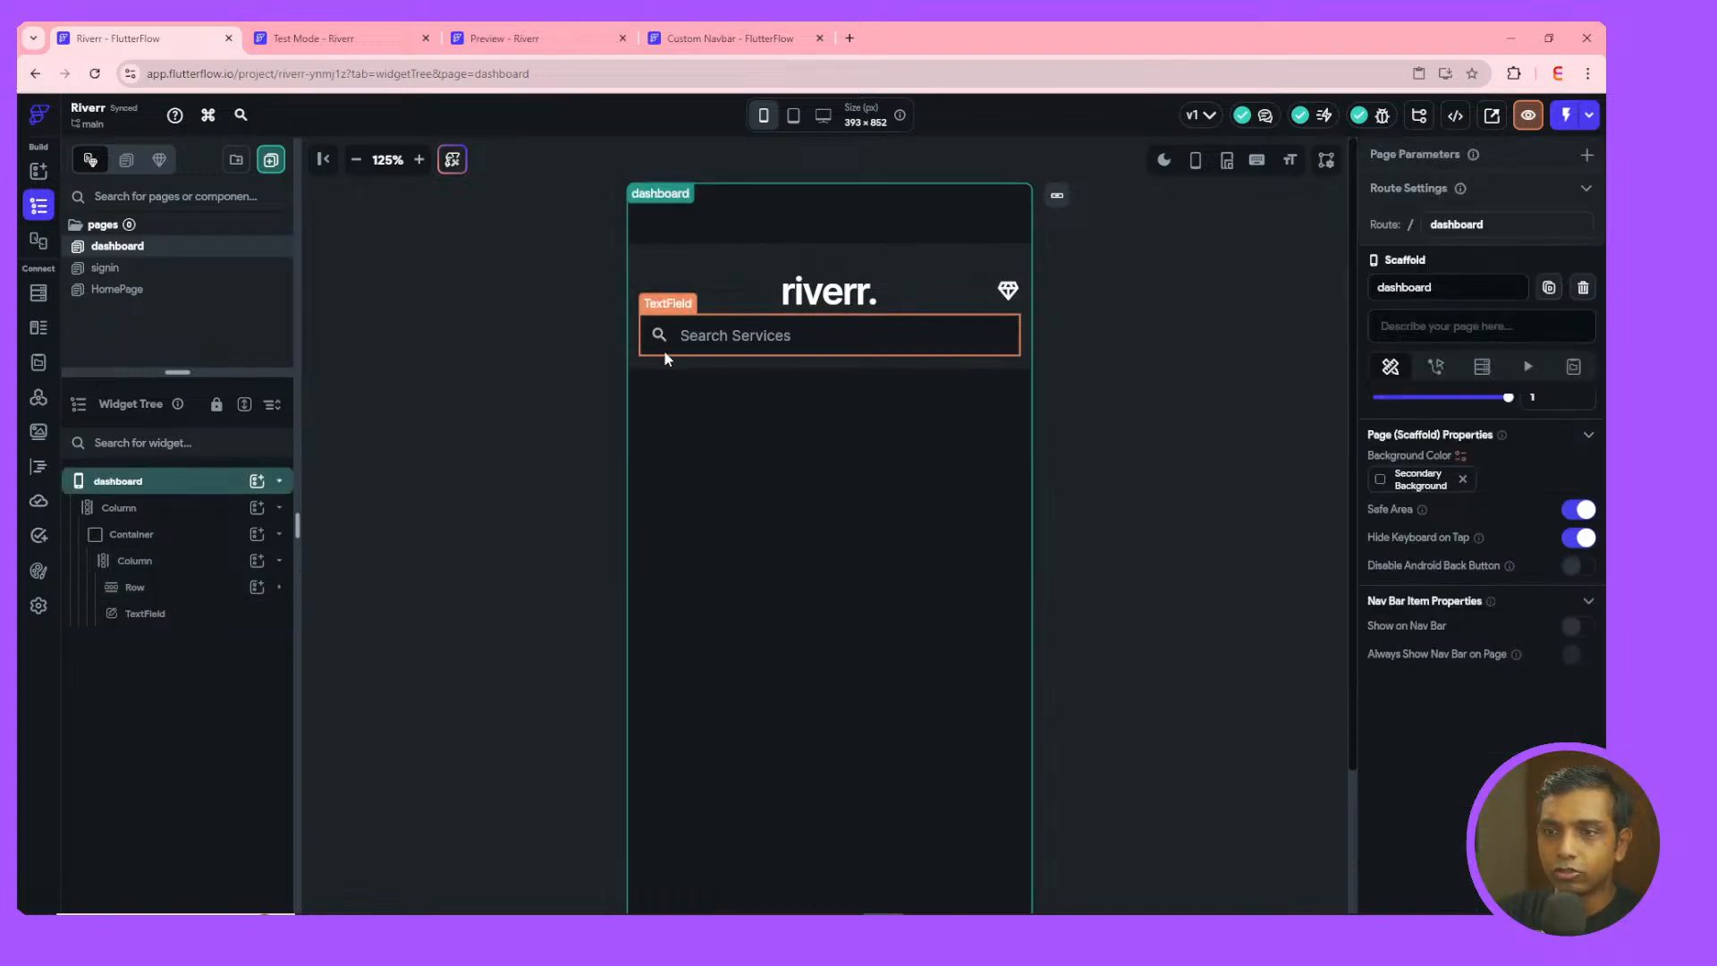
- Set the items spacing of the header Container's inner Column to 12
click(1032, 335)
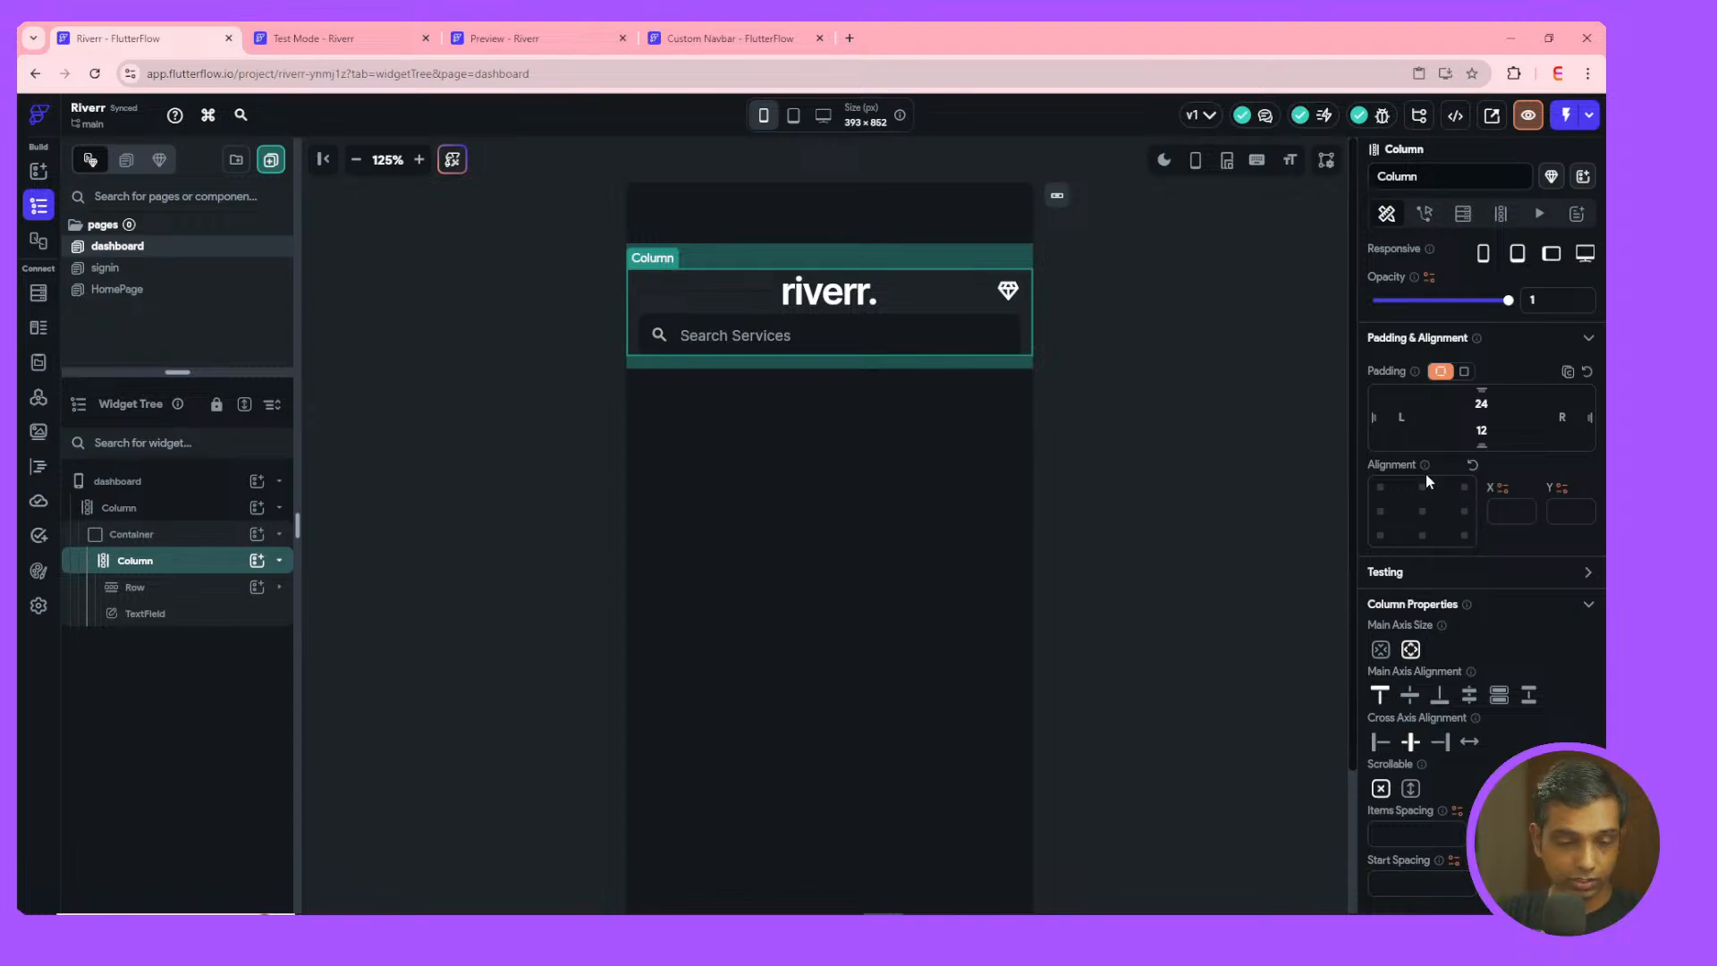
click(1442, 832)
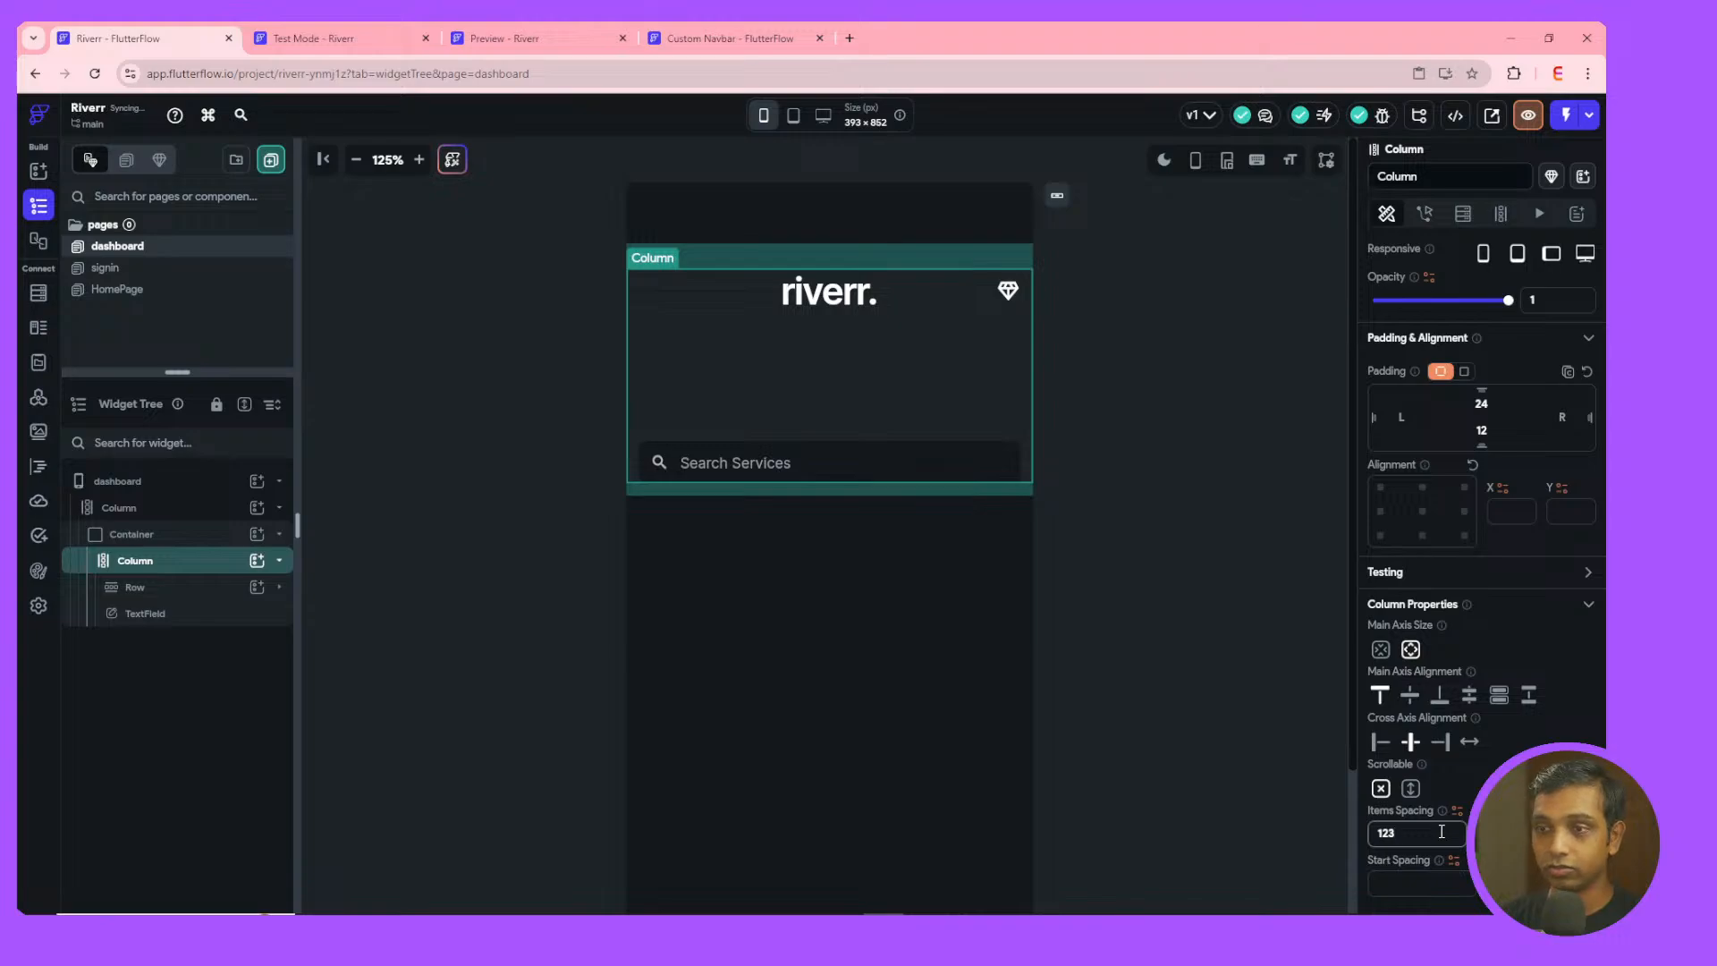
key(BackSpace)
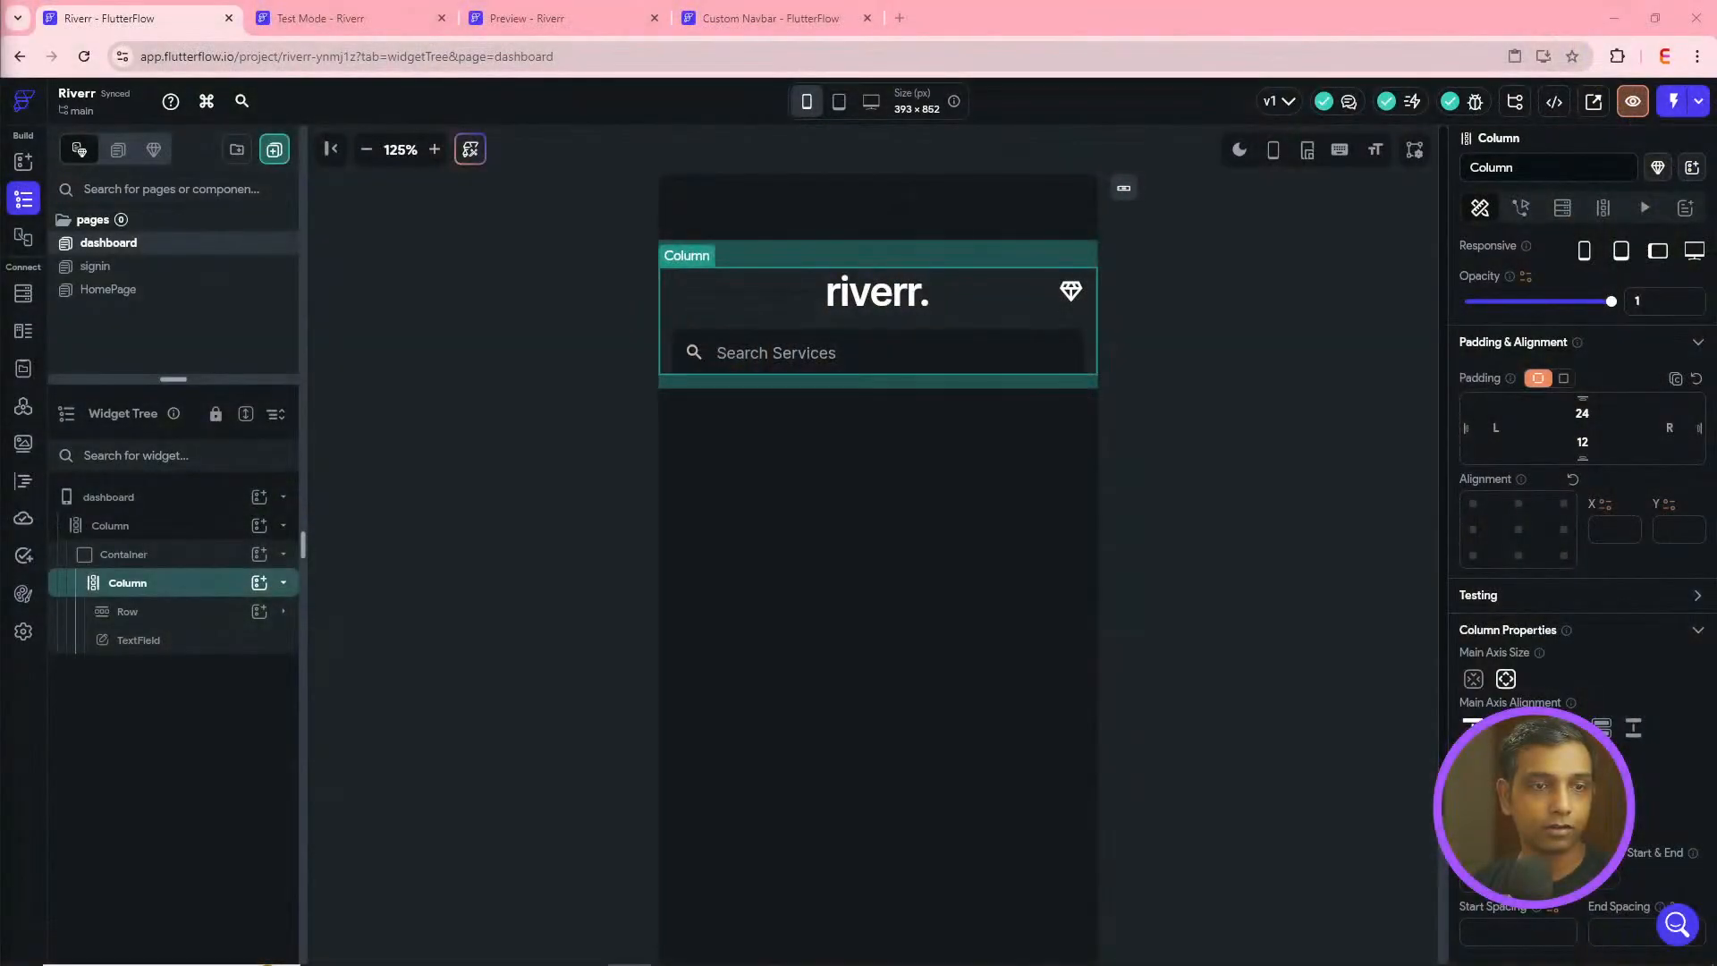
- Collapse the header Container's contents in the widget tree
click(1158, 420)
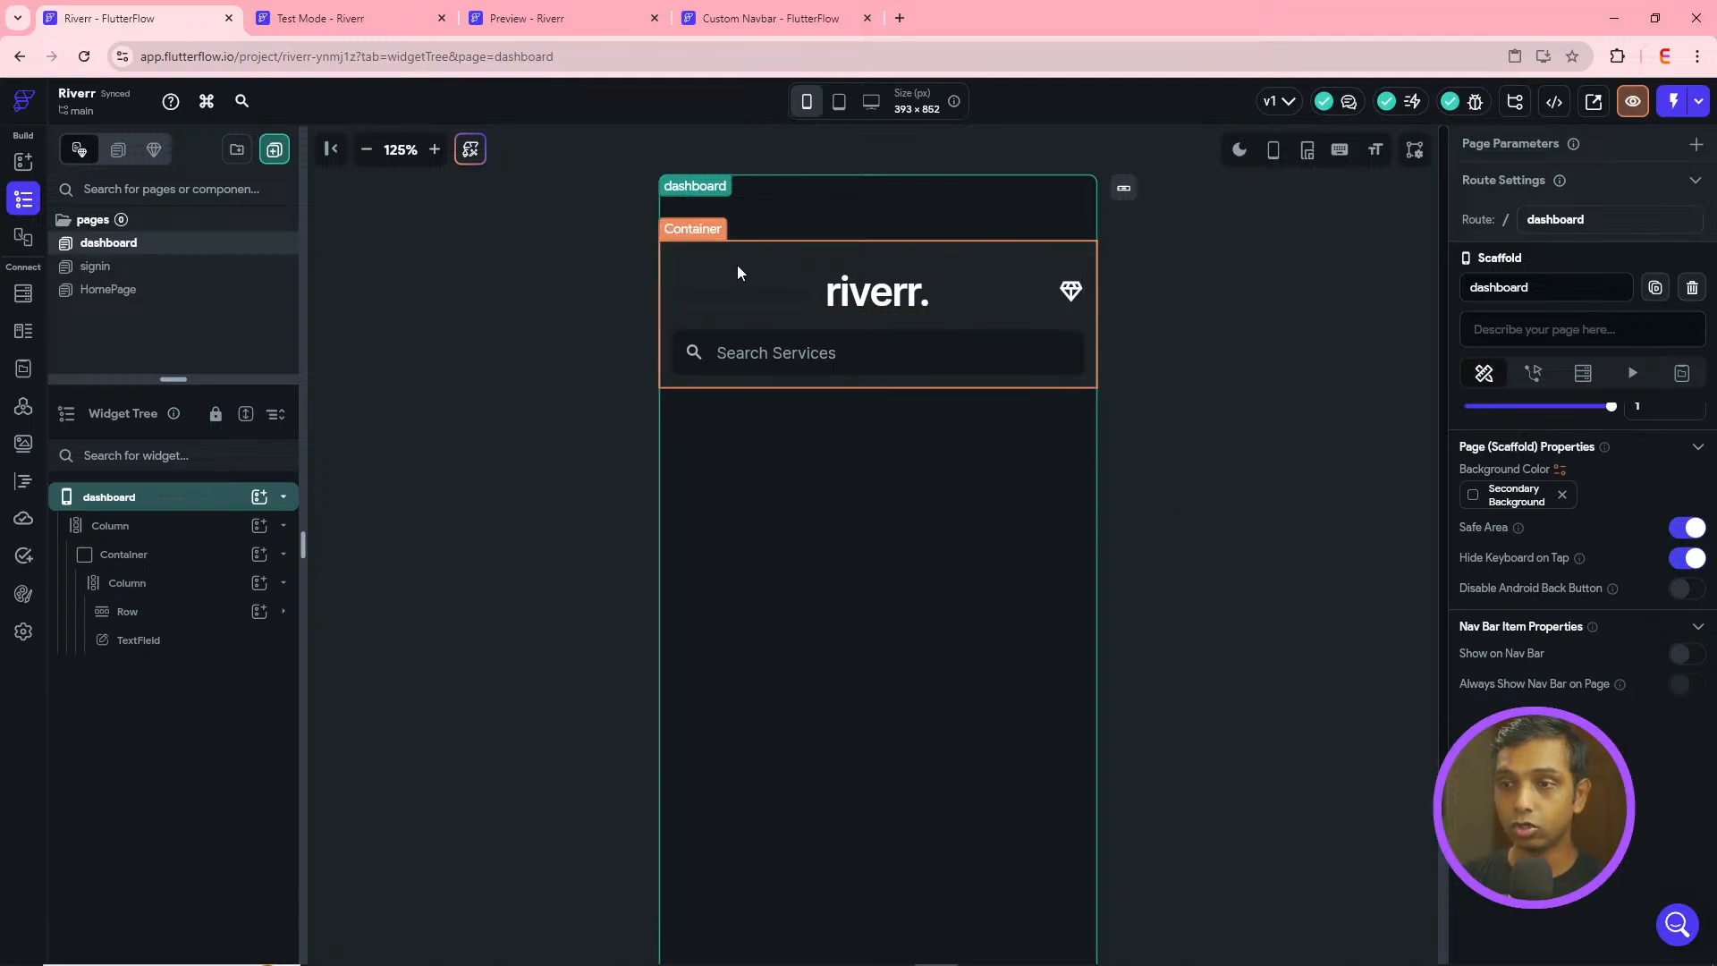
click(703, 267)
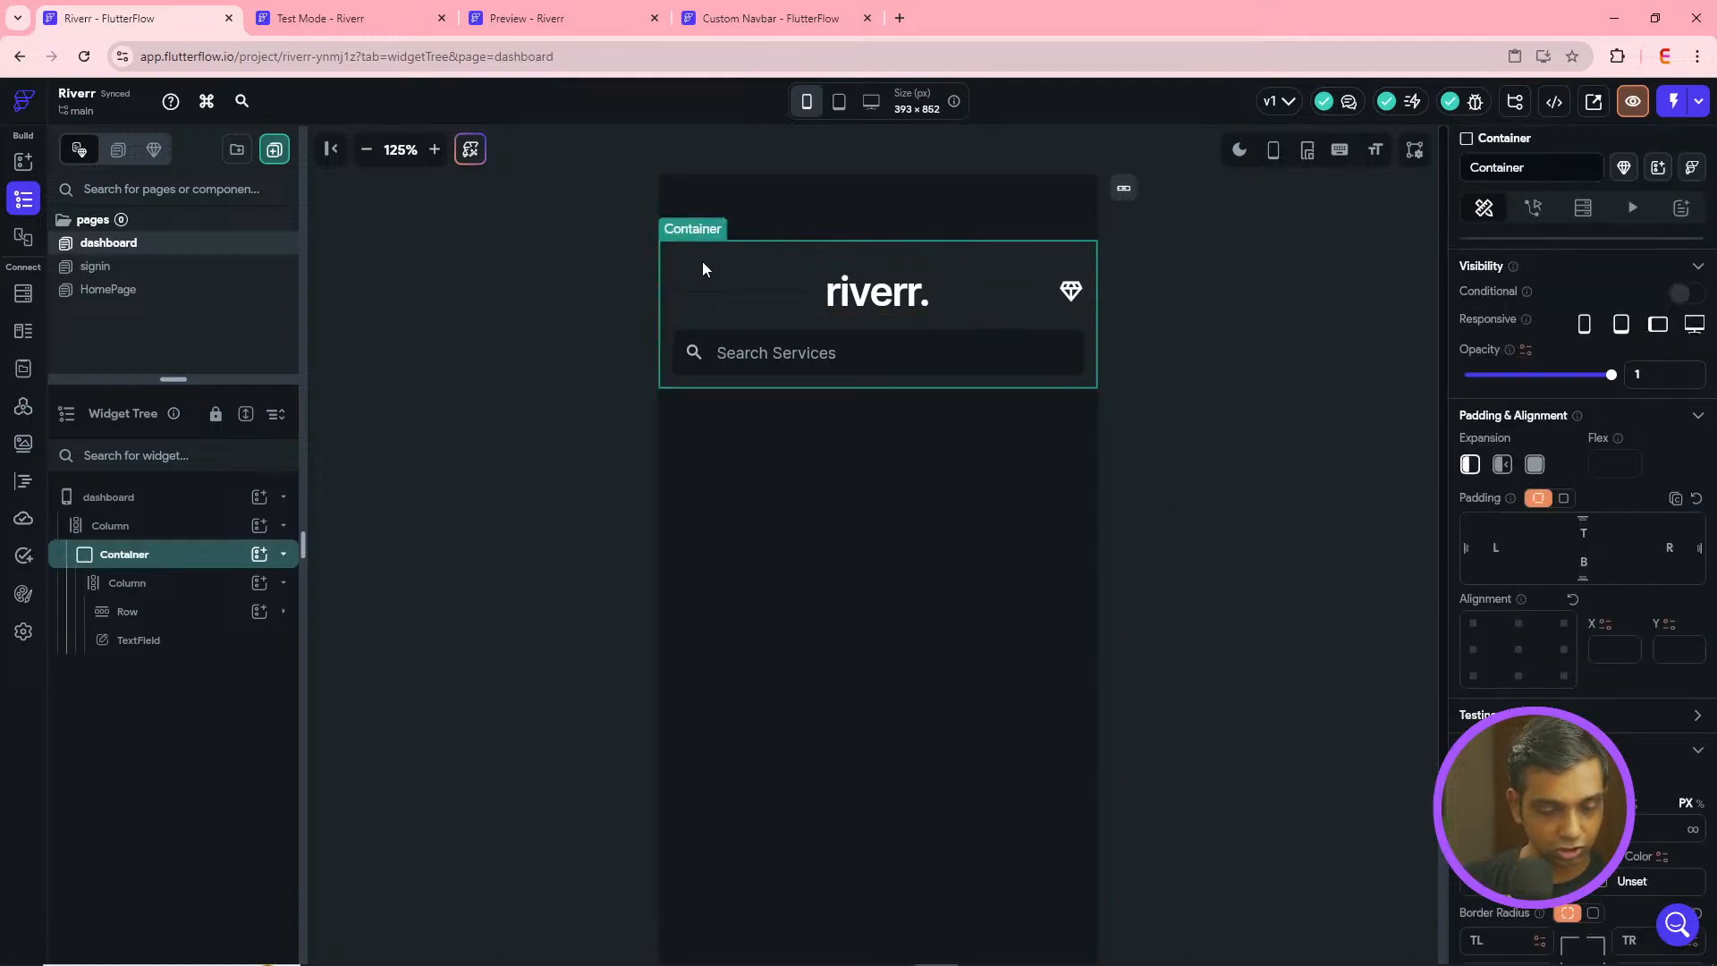
click(284, 554)
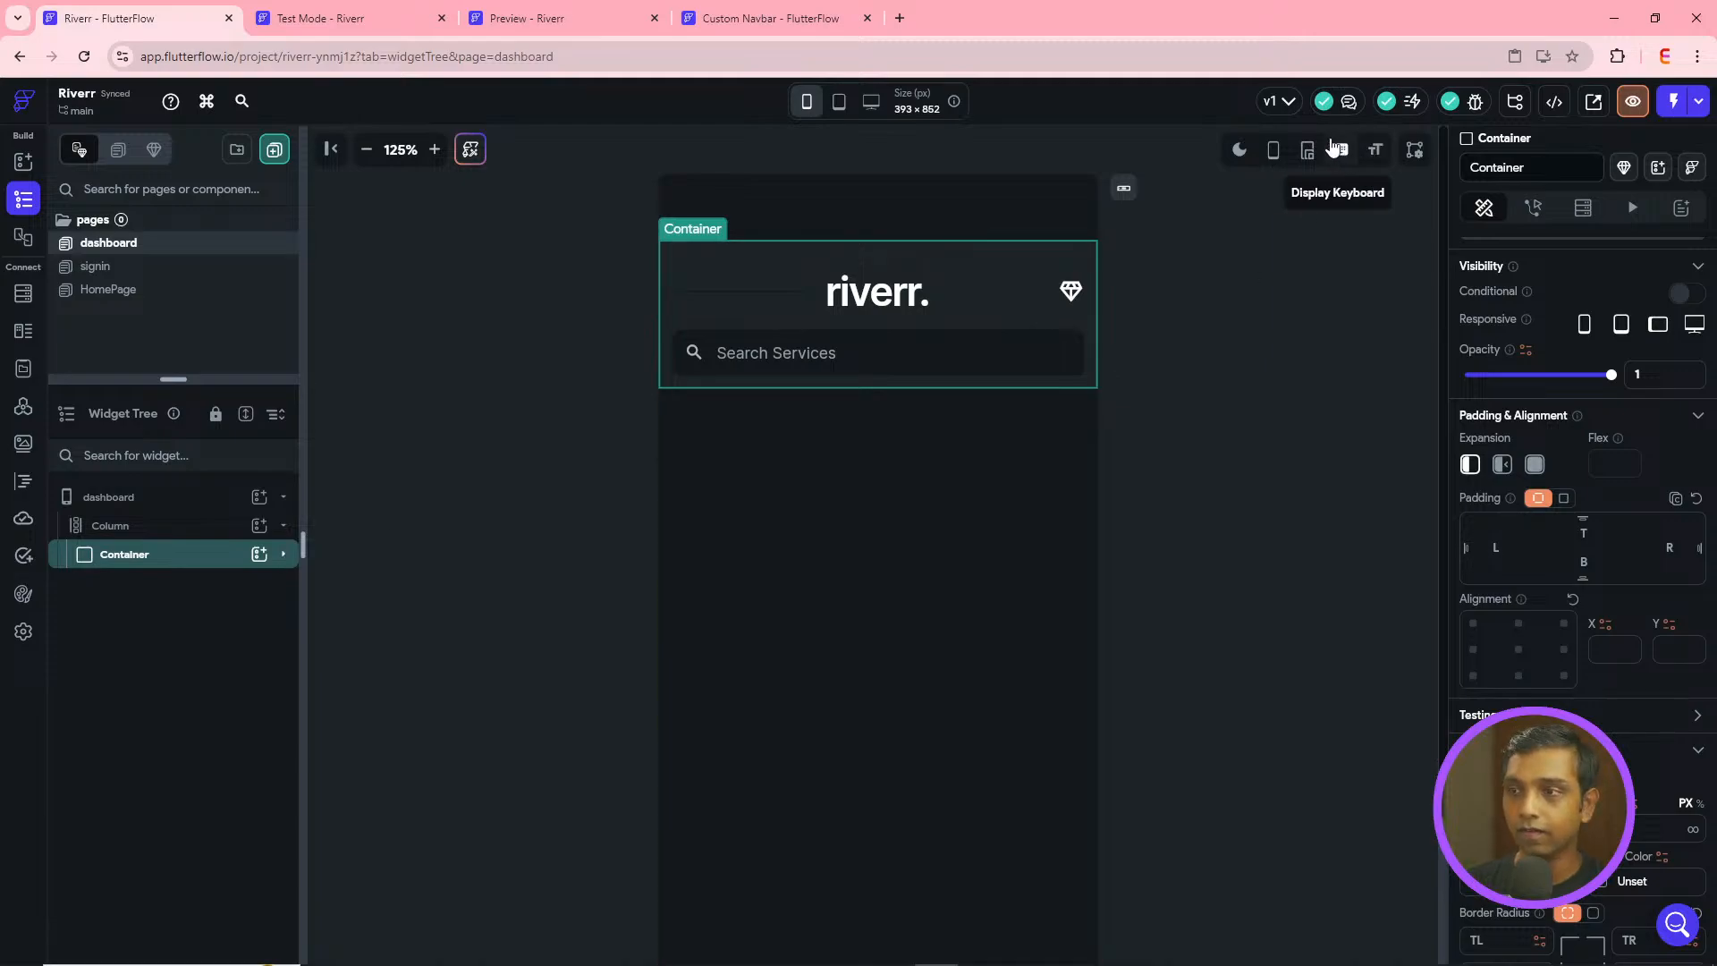
click(361, 156)
click(363, 156)
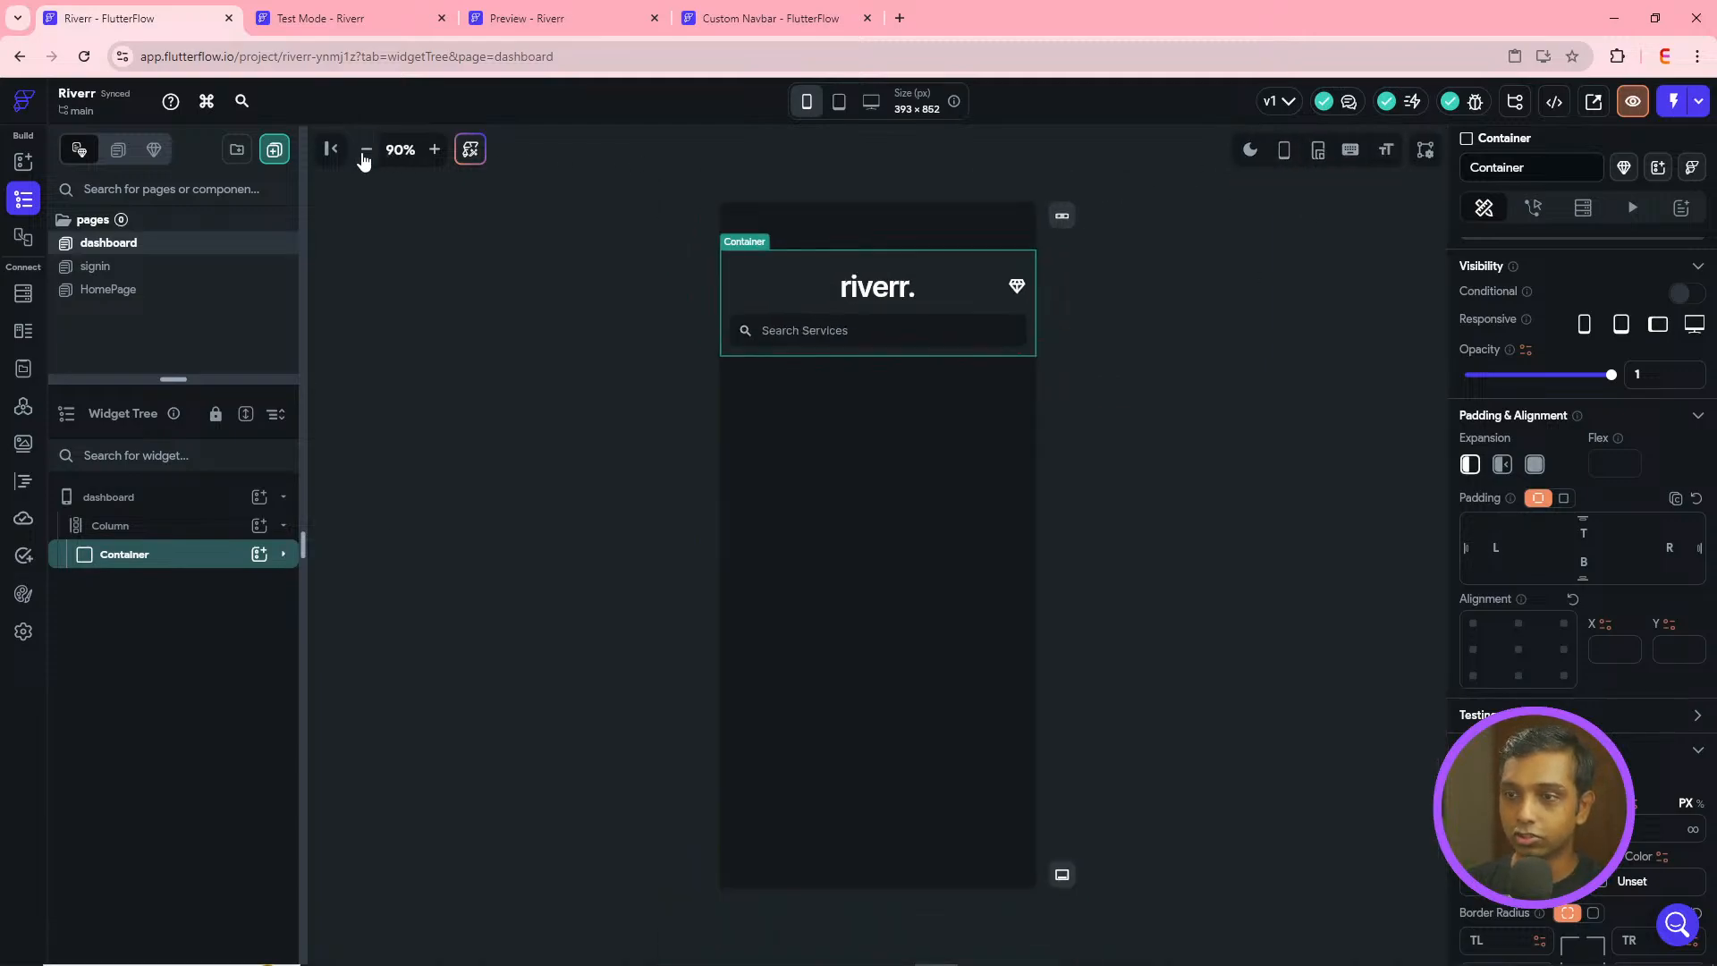
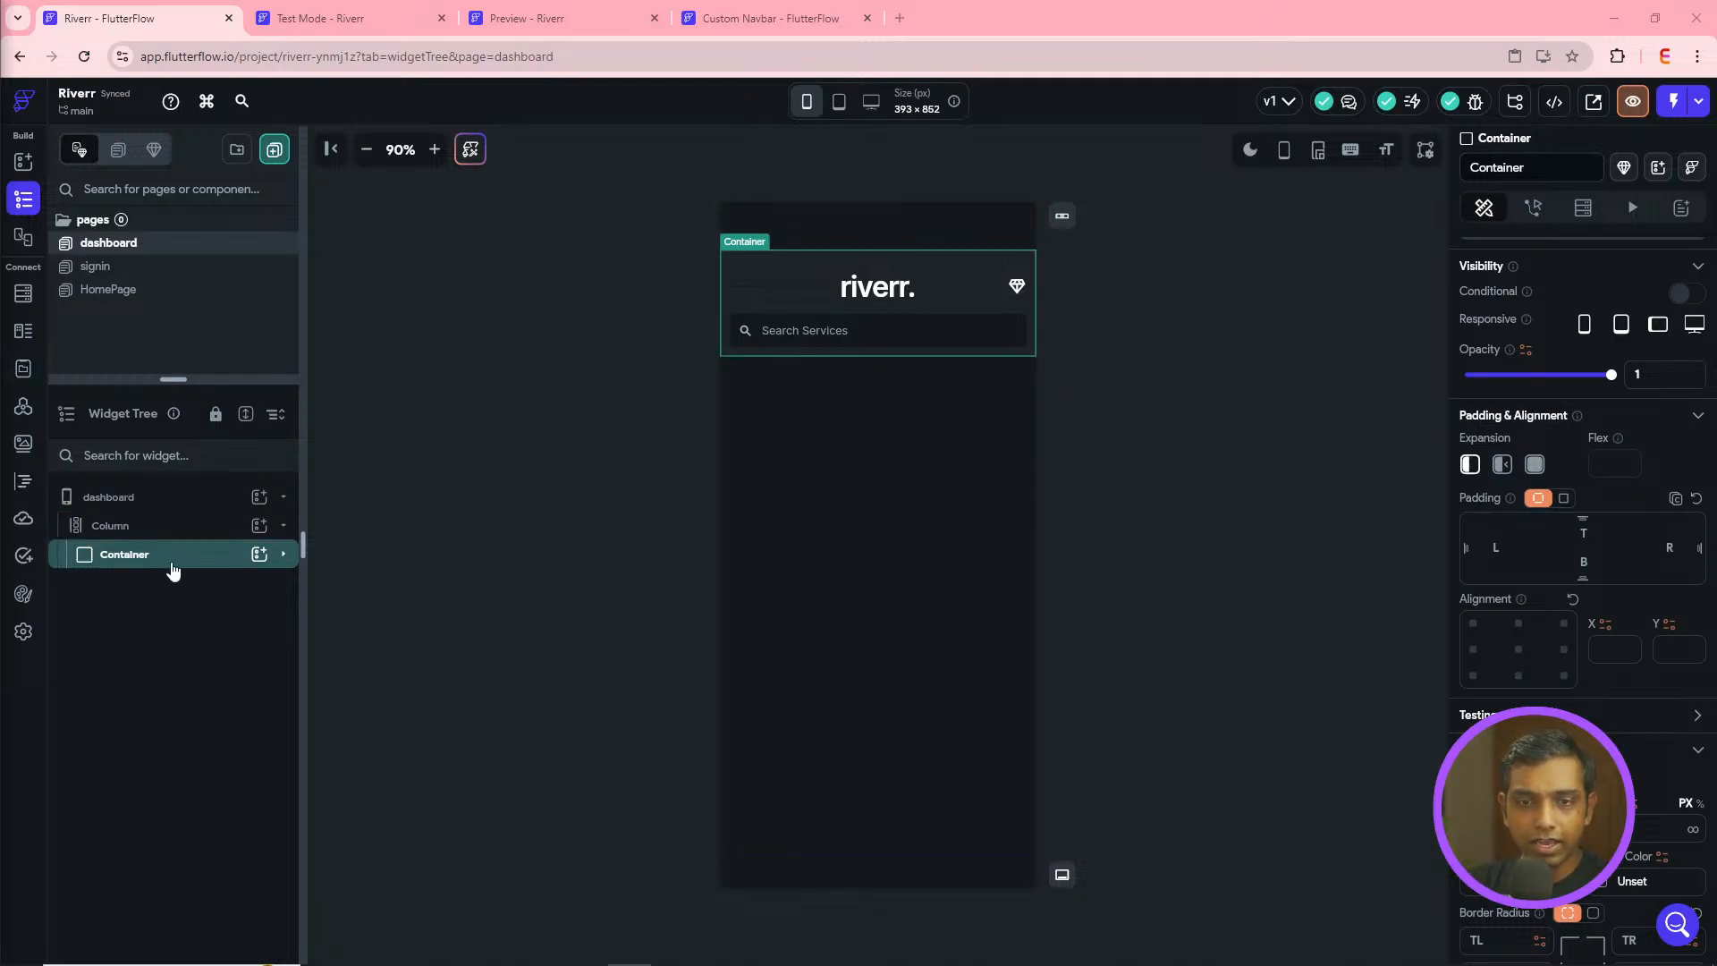
- Add a Row to the page's main Column below the header Container, with 12 px left and right padding
click(259, 525)
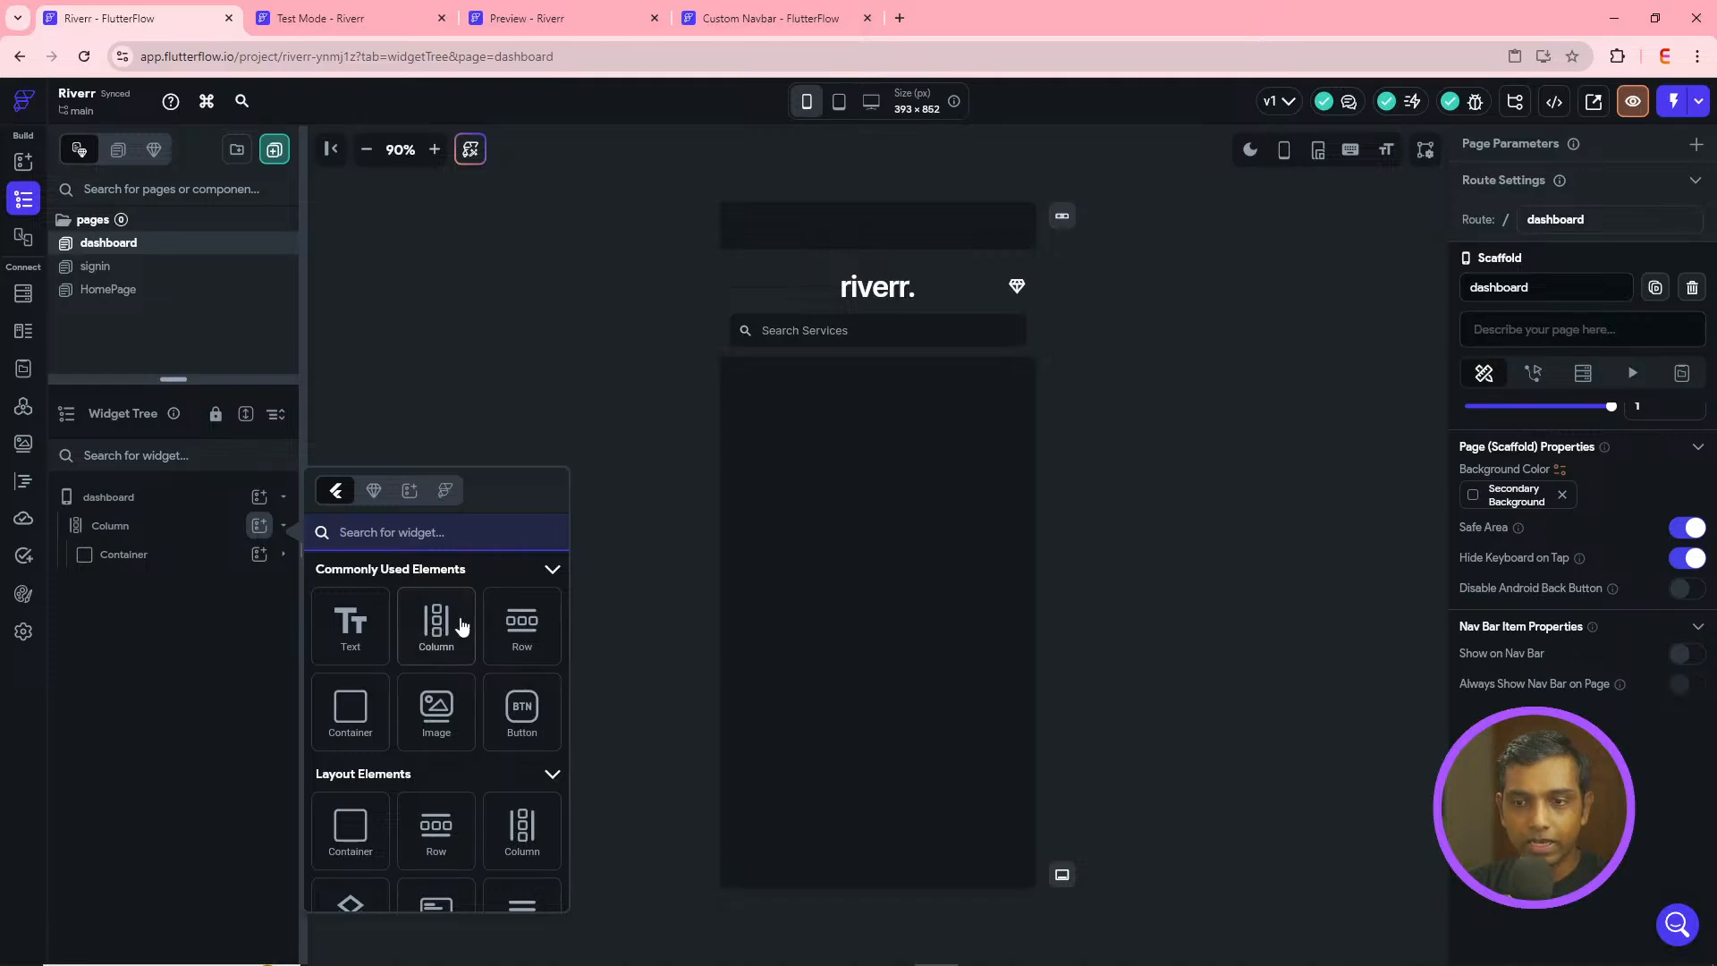
click(522, 623)
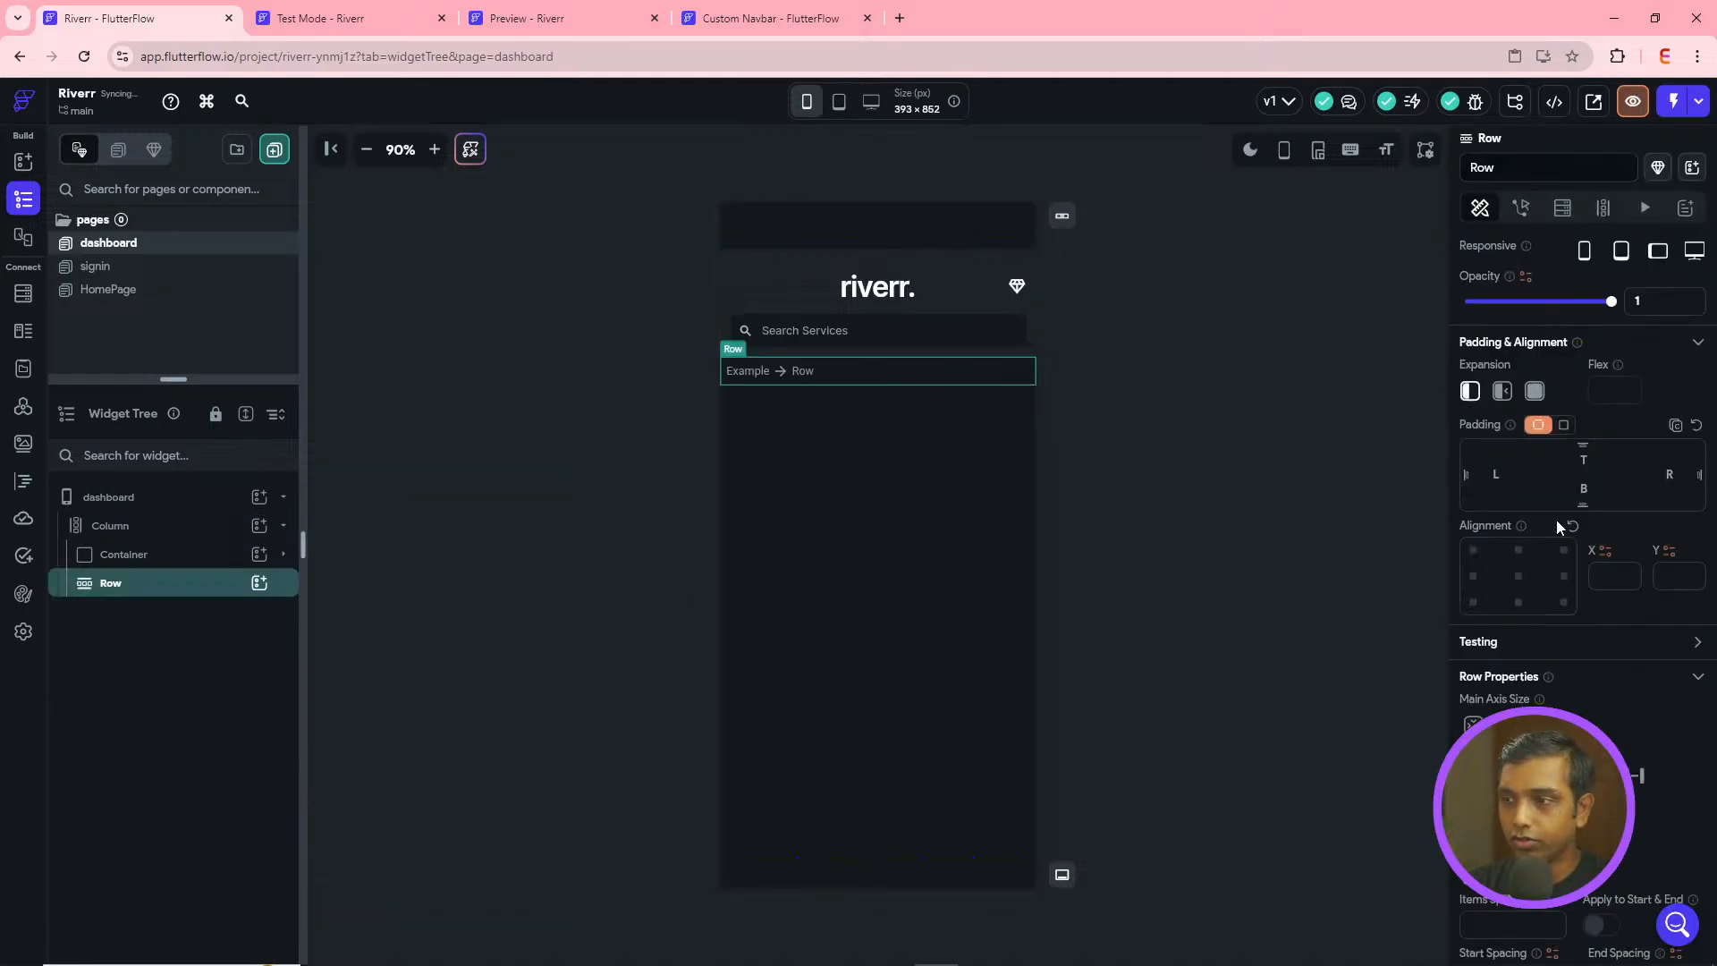
click(1500, 472)
text(12)
click(1667, 475)
text(12)
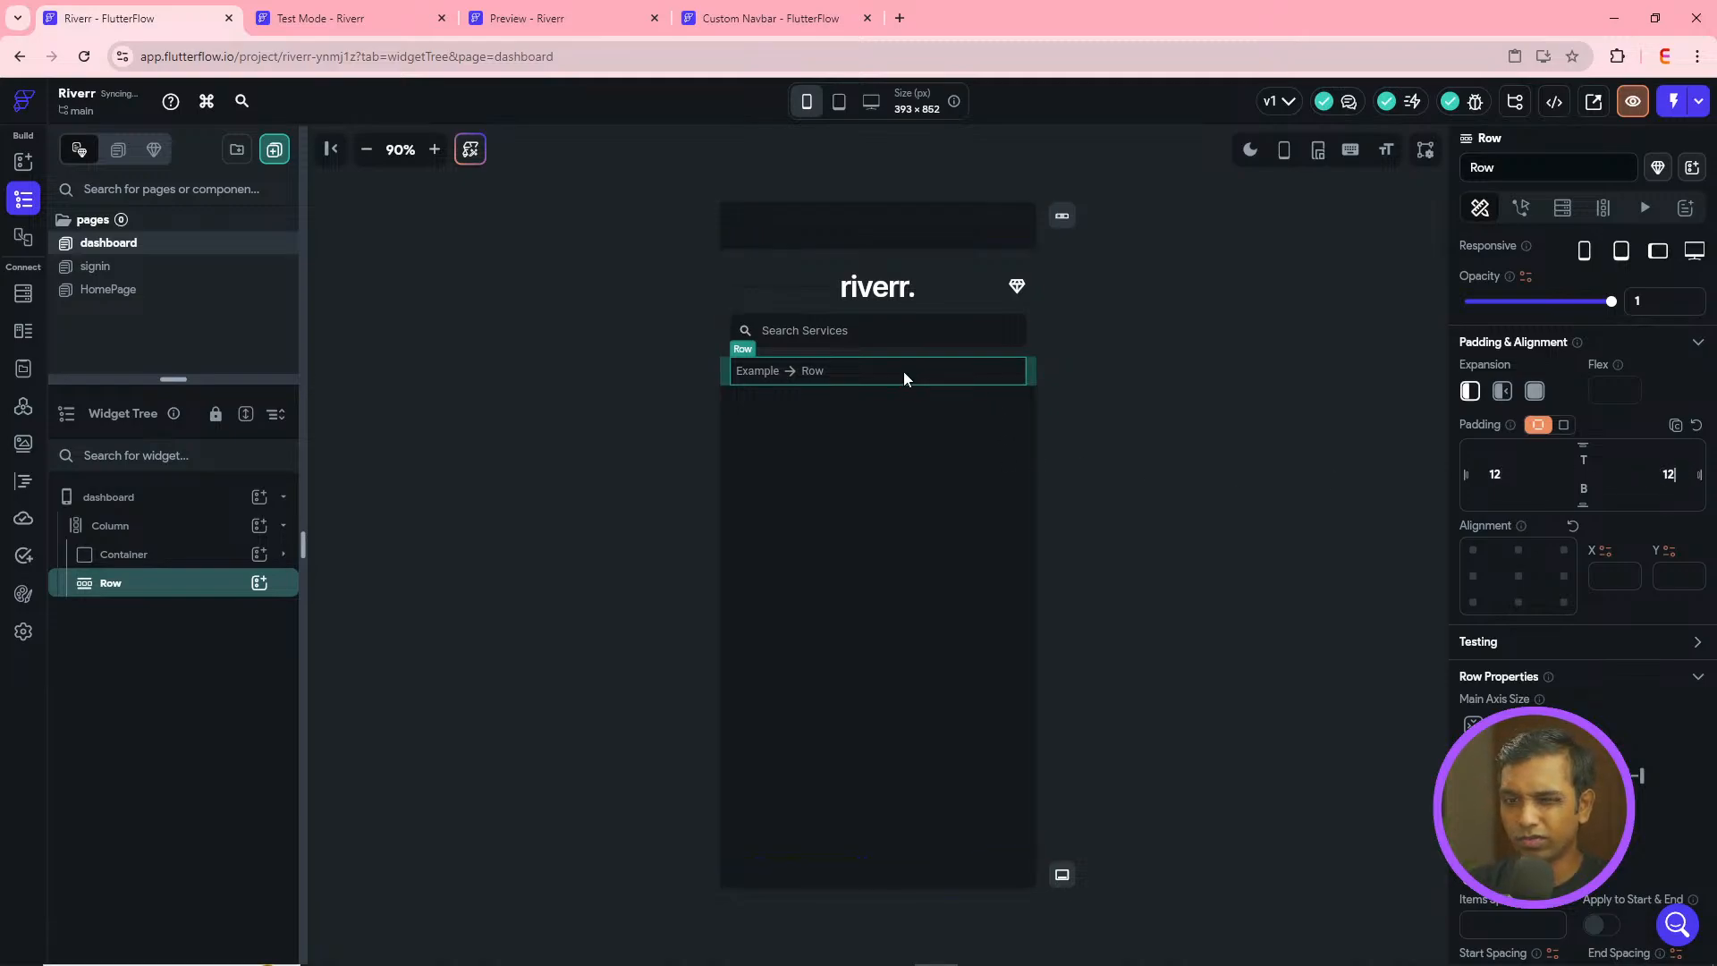
- Set the items spacing of the page's main Column to 12
click(126, 527)
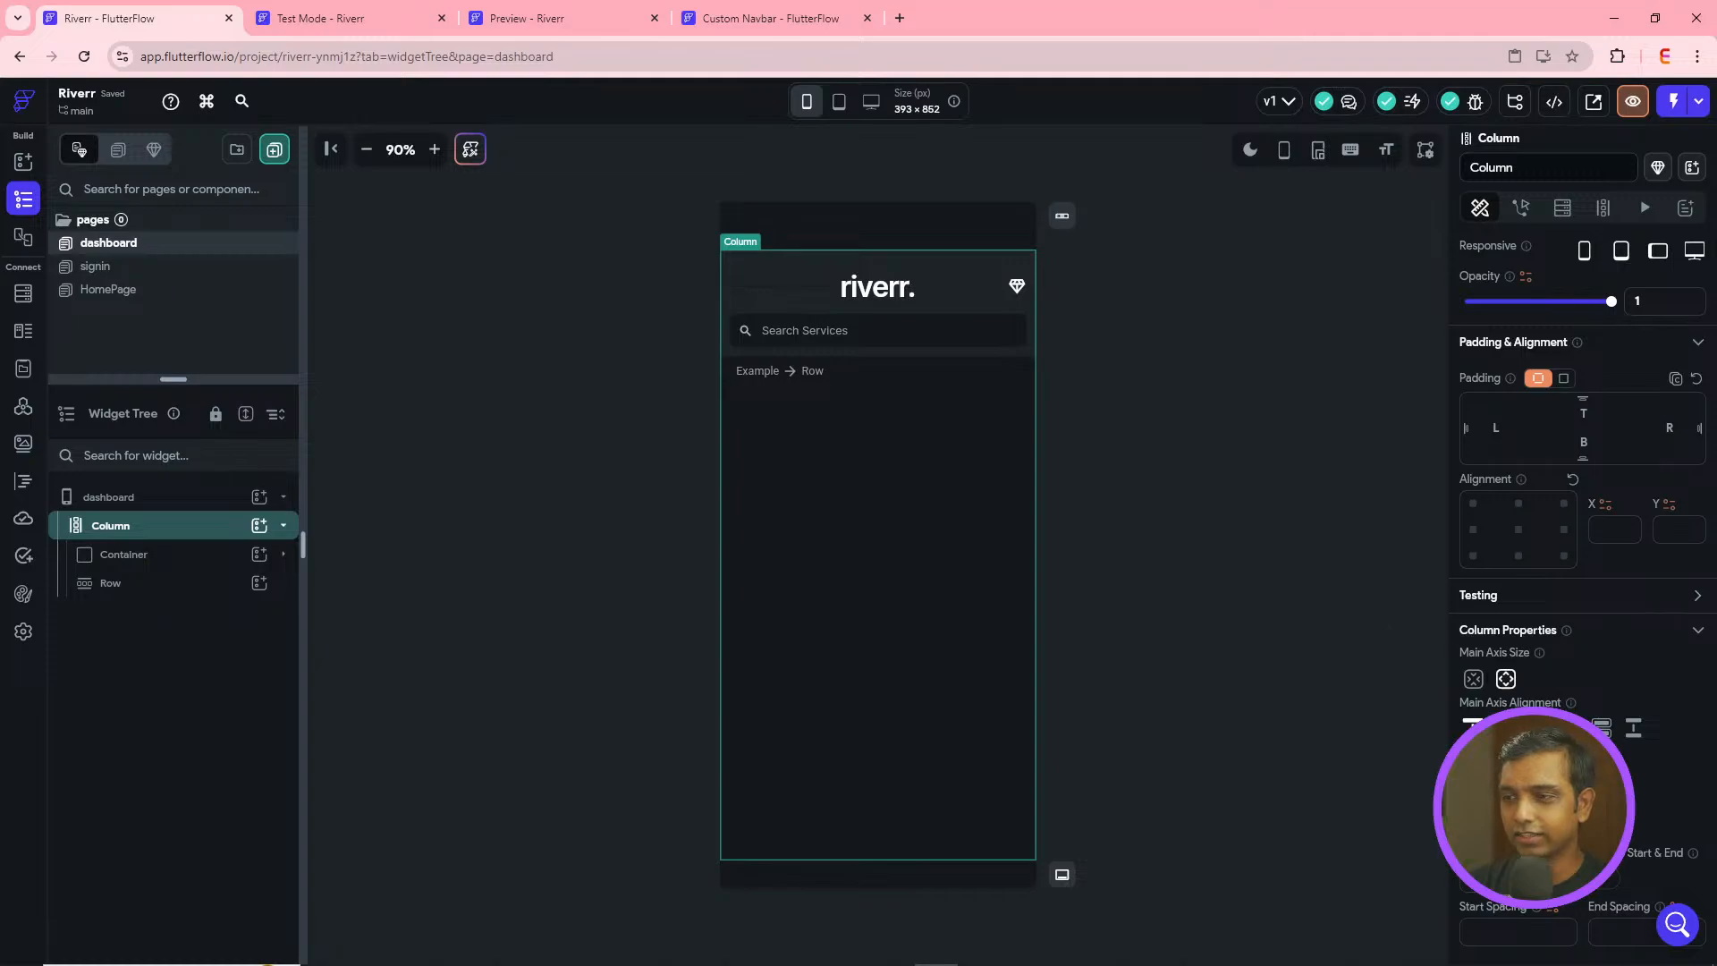
click(1518, 879)
text(12)
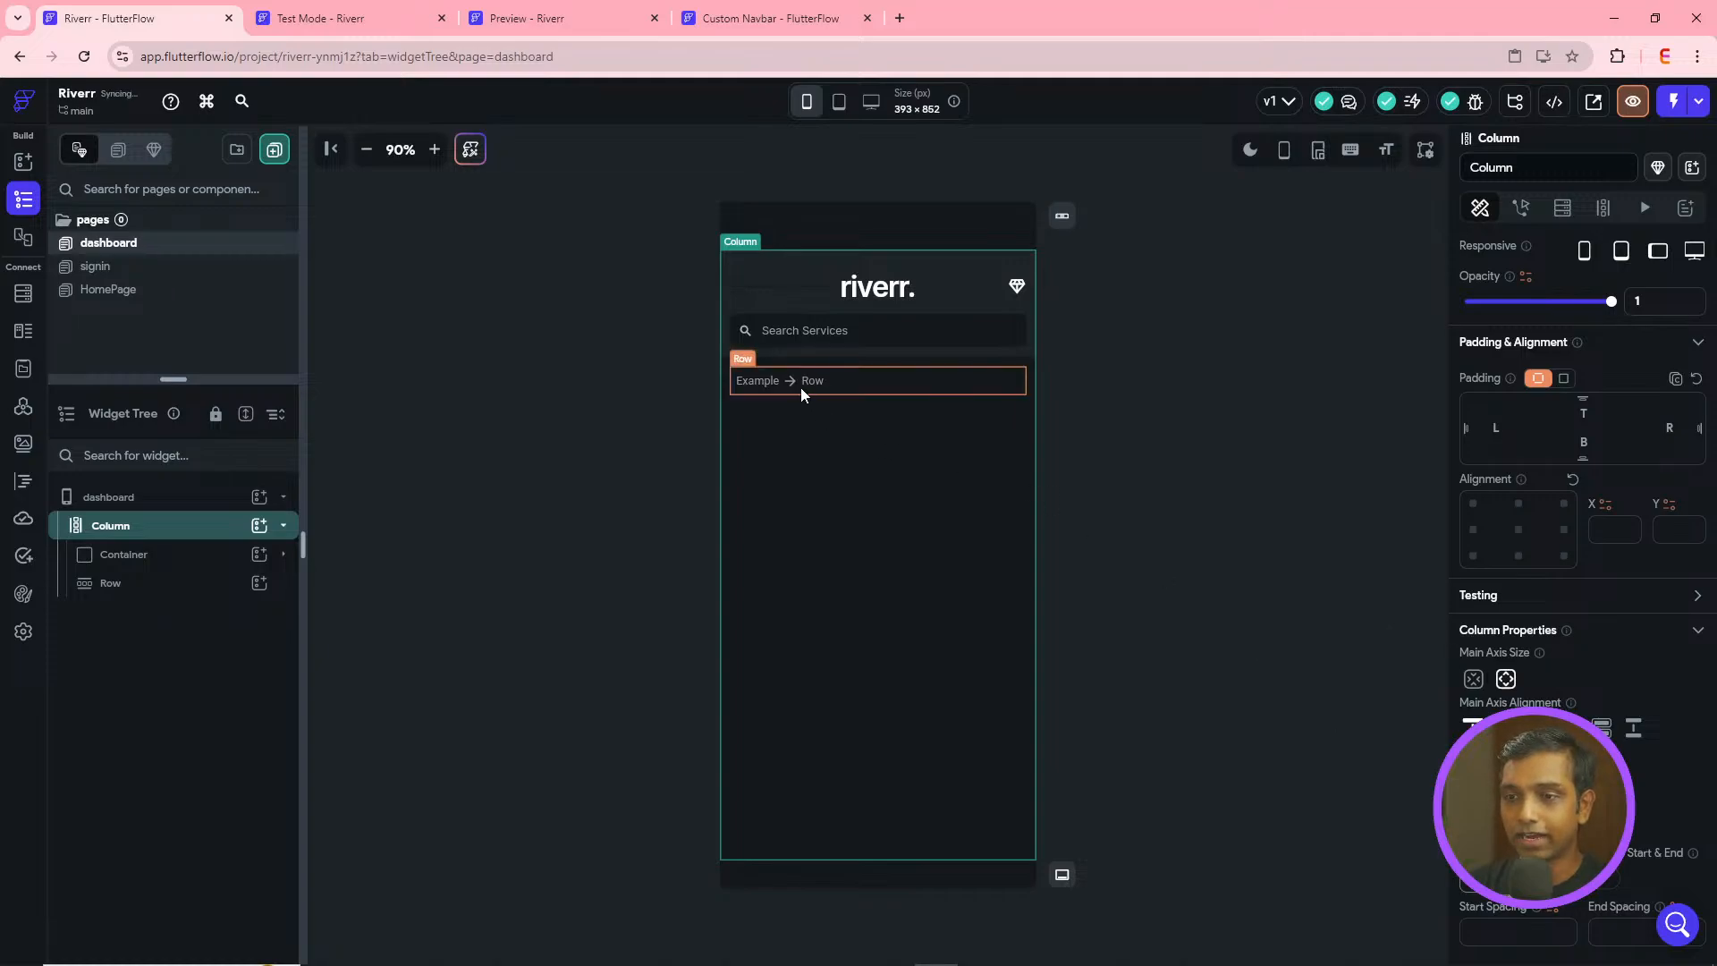
- Add two Text widgets inside the new Row below the header
click(802, 387)
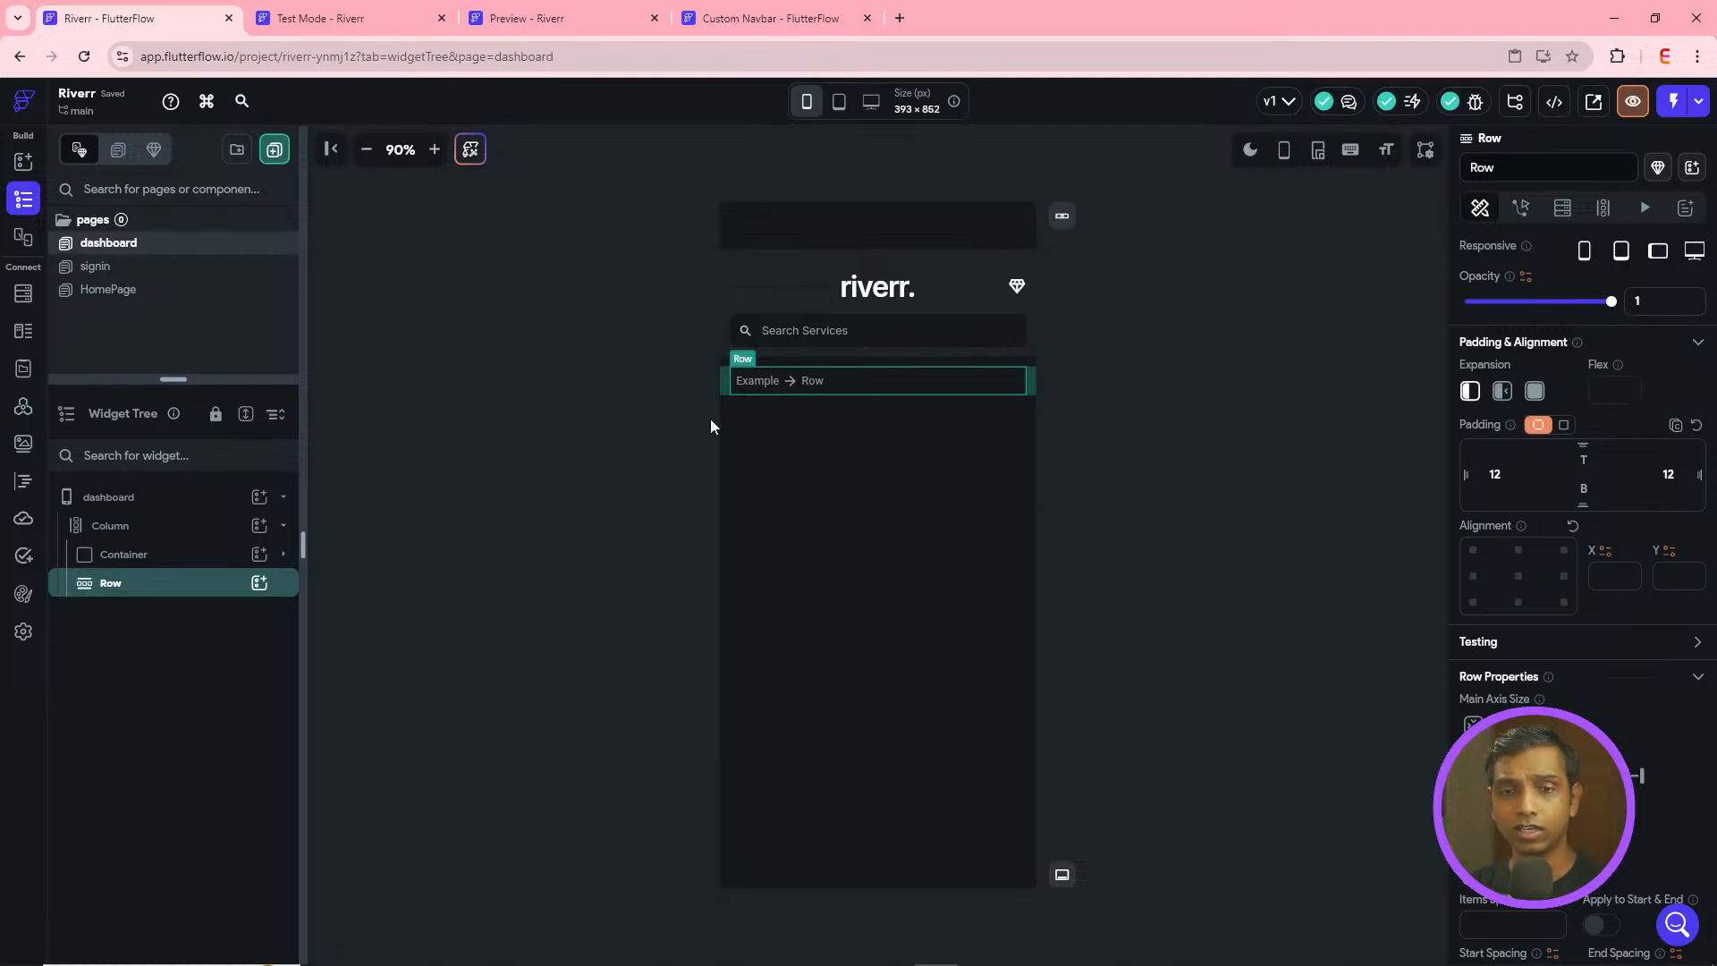
click(259, 582)
click(349, 671)
click(259, 582)
click(346, 671)
- Change the first Text in the Row to "Popular Services"
click(184, 613)
drag(1550, 289, 1177, 275)
text(Popul)
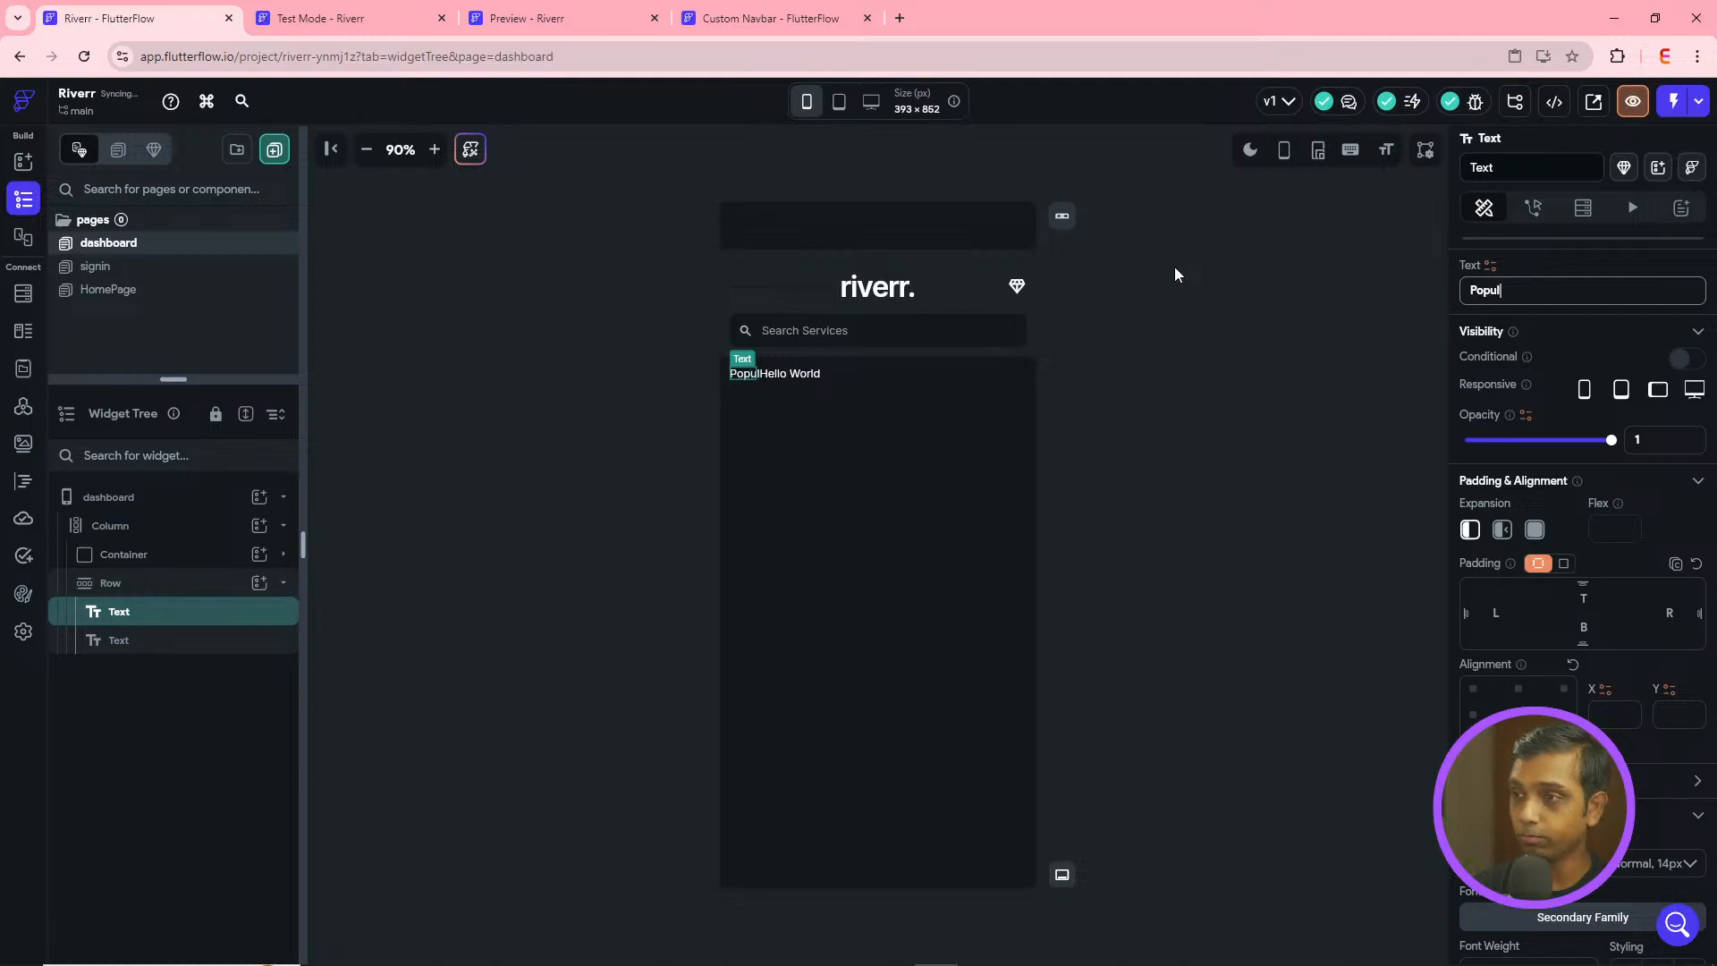
text(ar Servi)
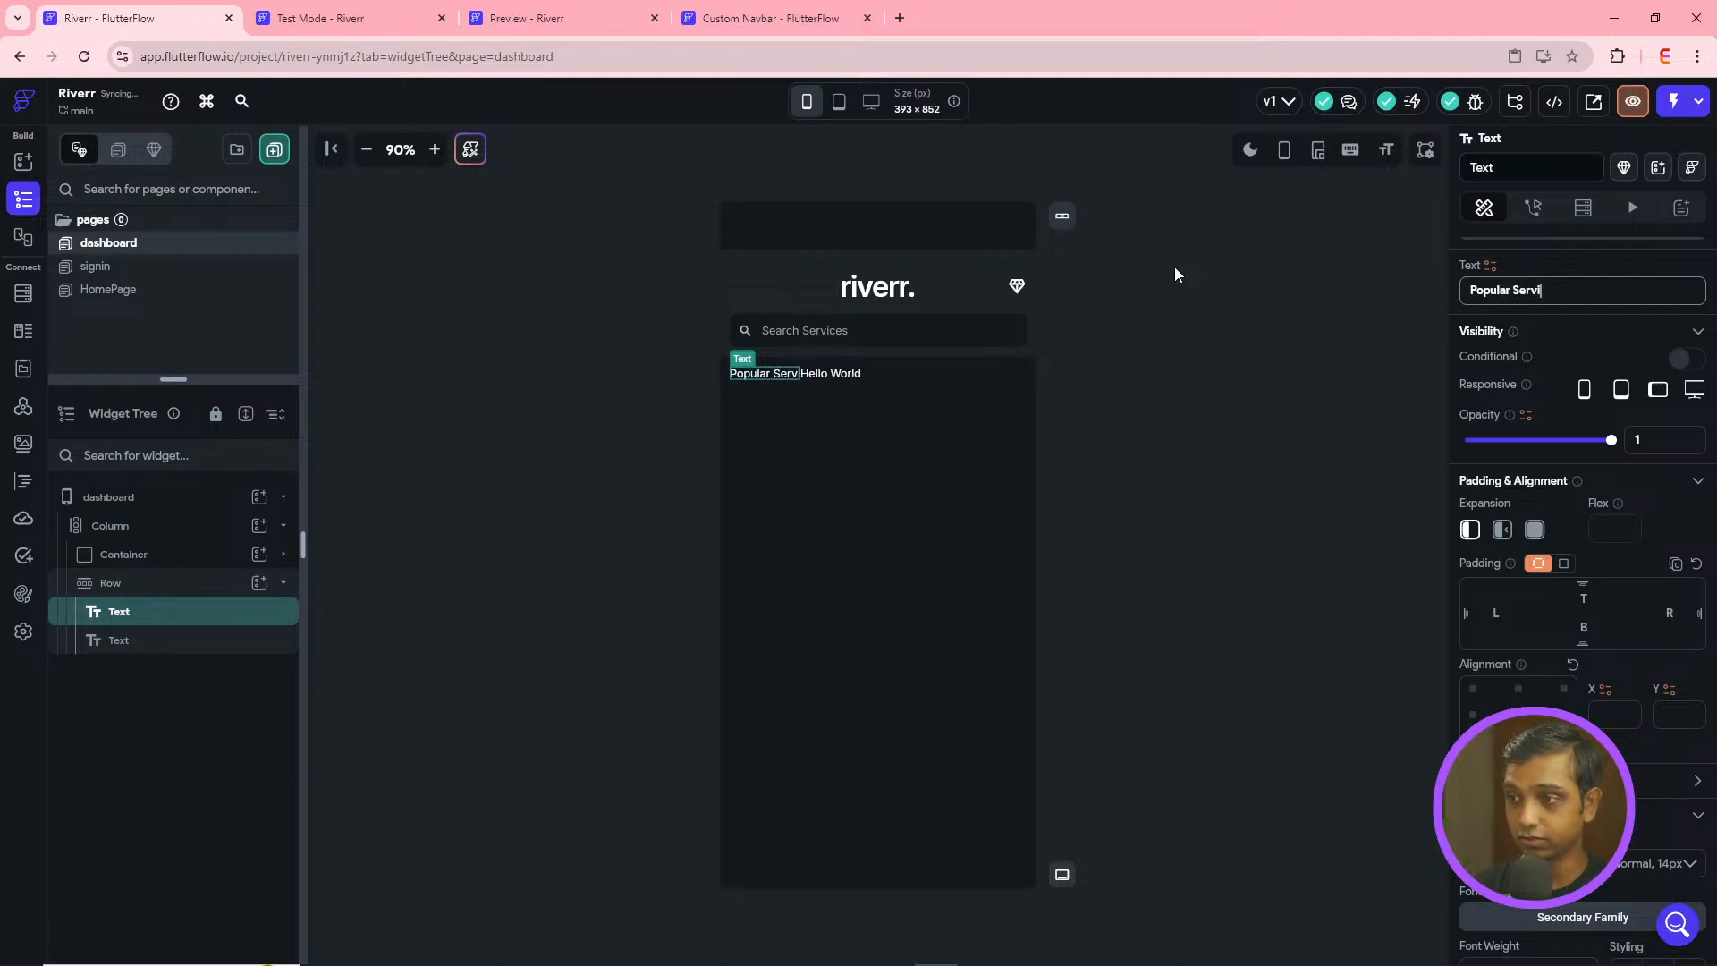
text(ces)
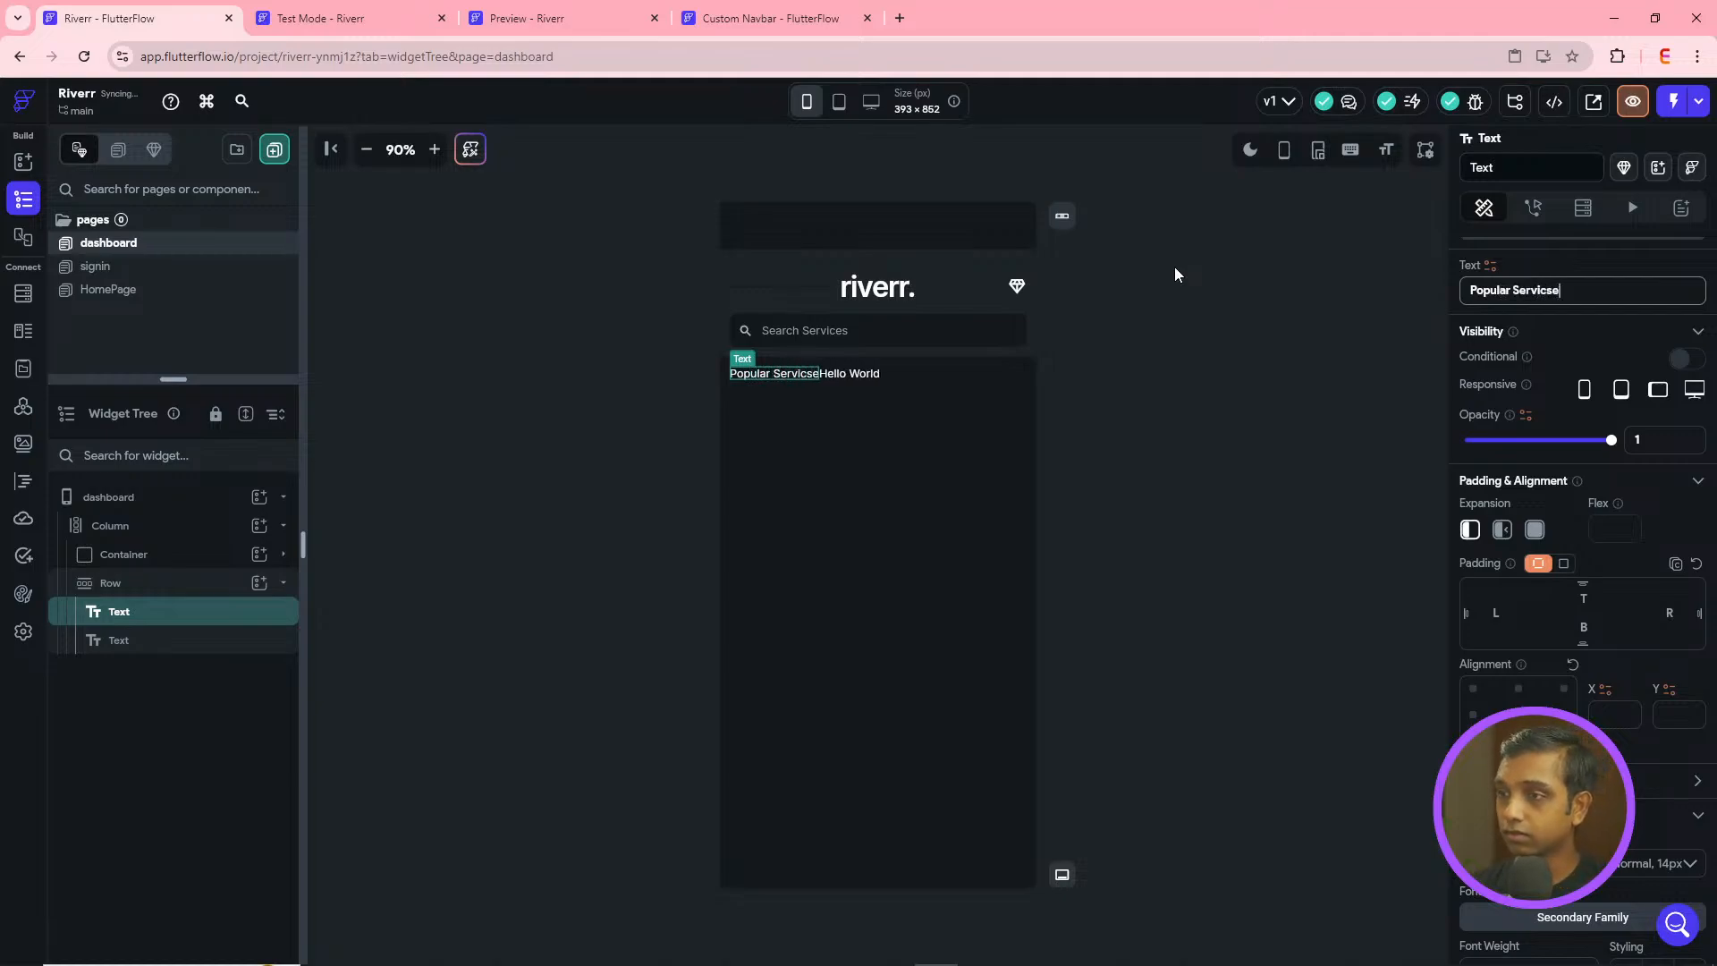
- Set the main axis alignment of the Row holding the two Texts to Space Between
click(148, 643)
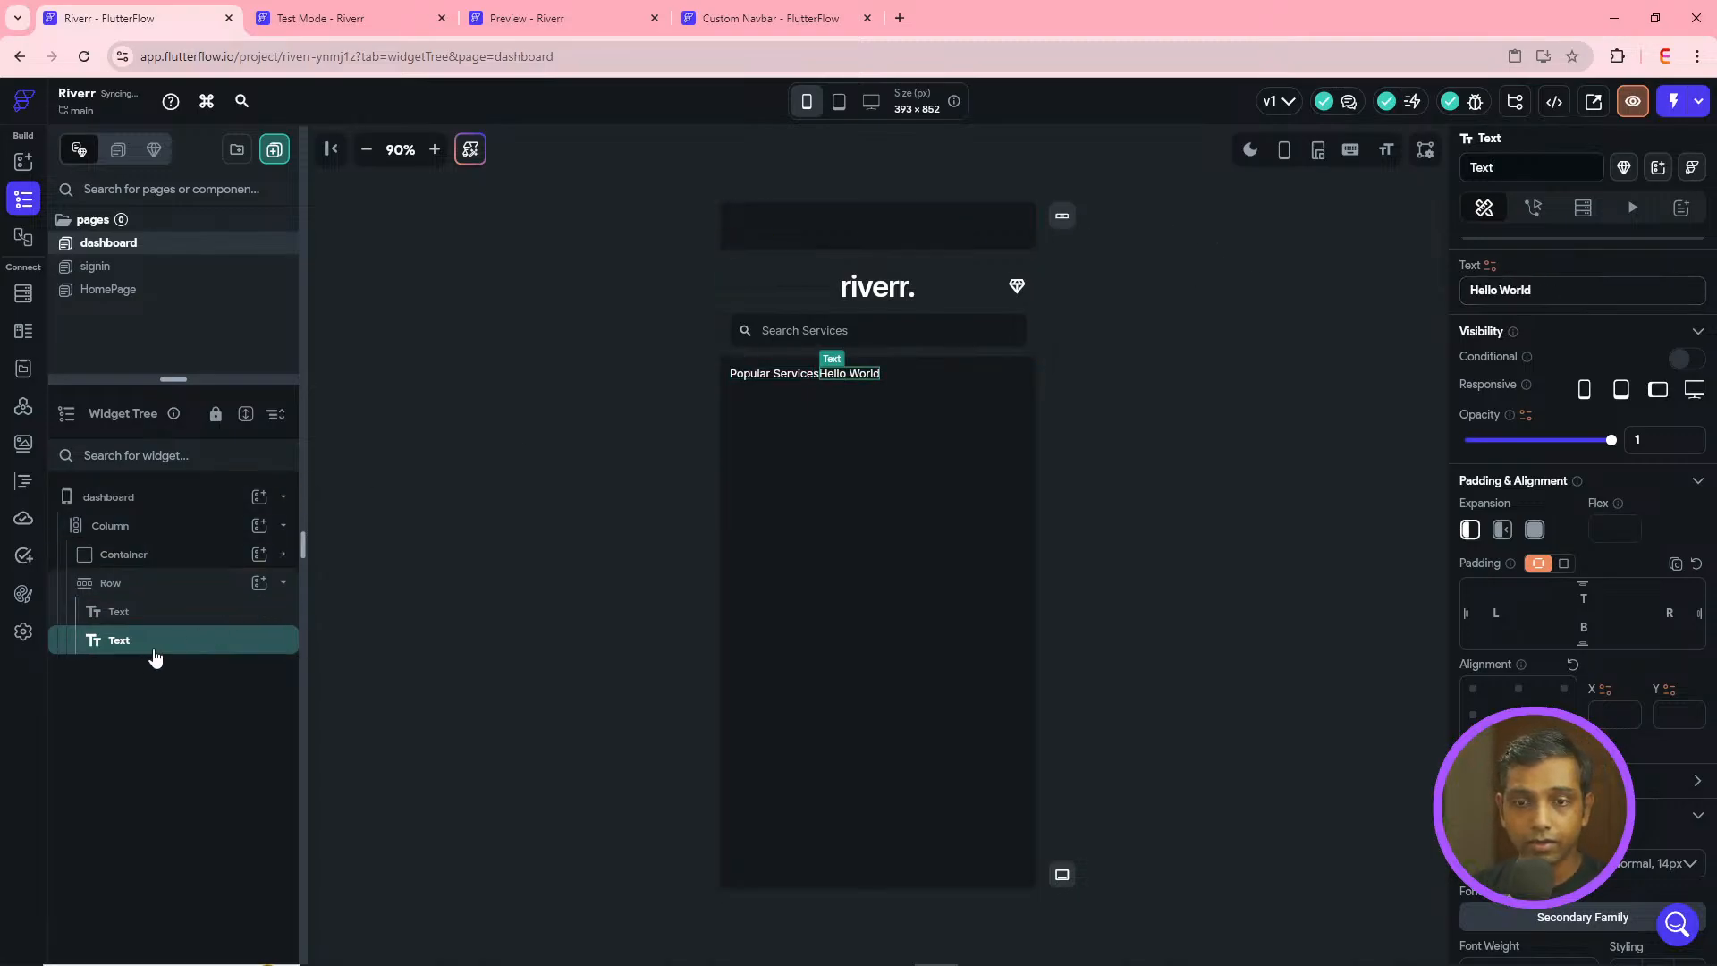
click(891, 372)
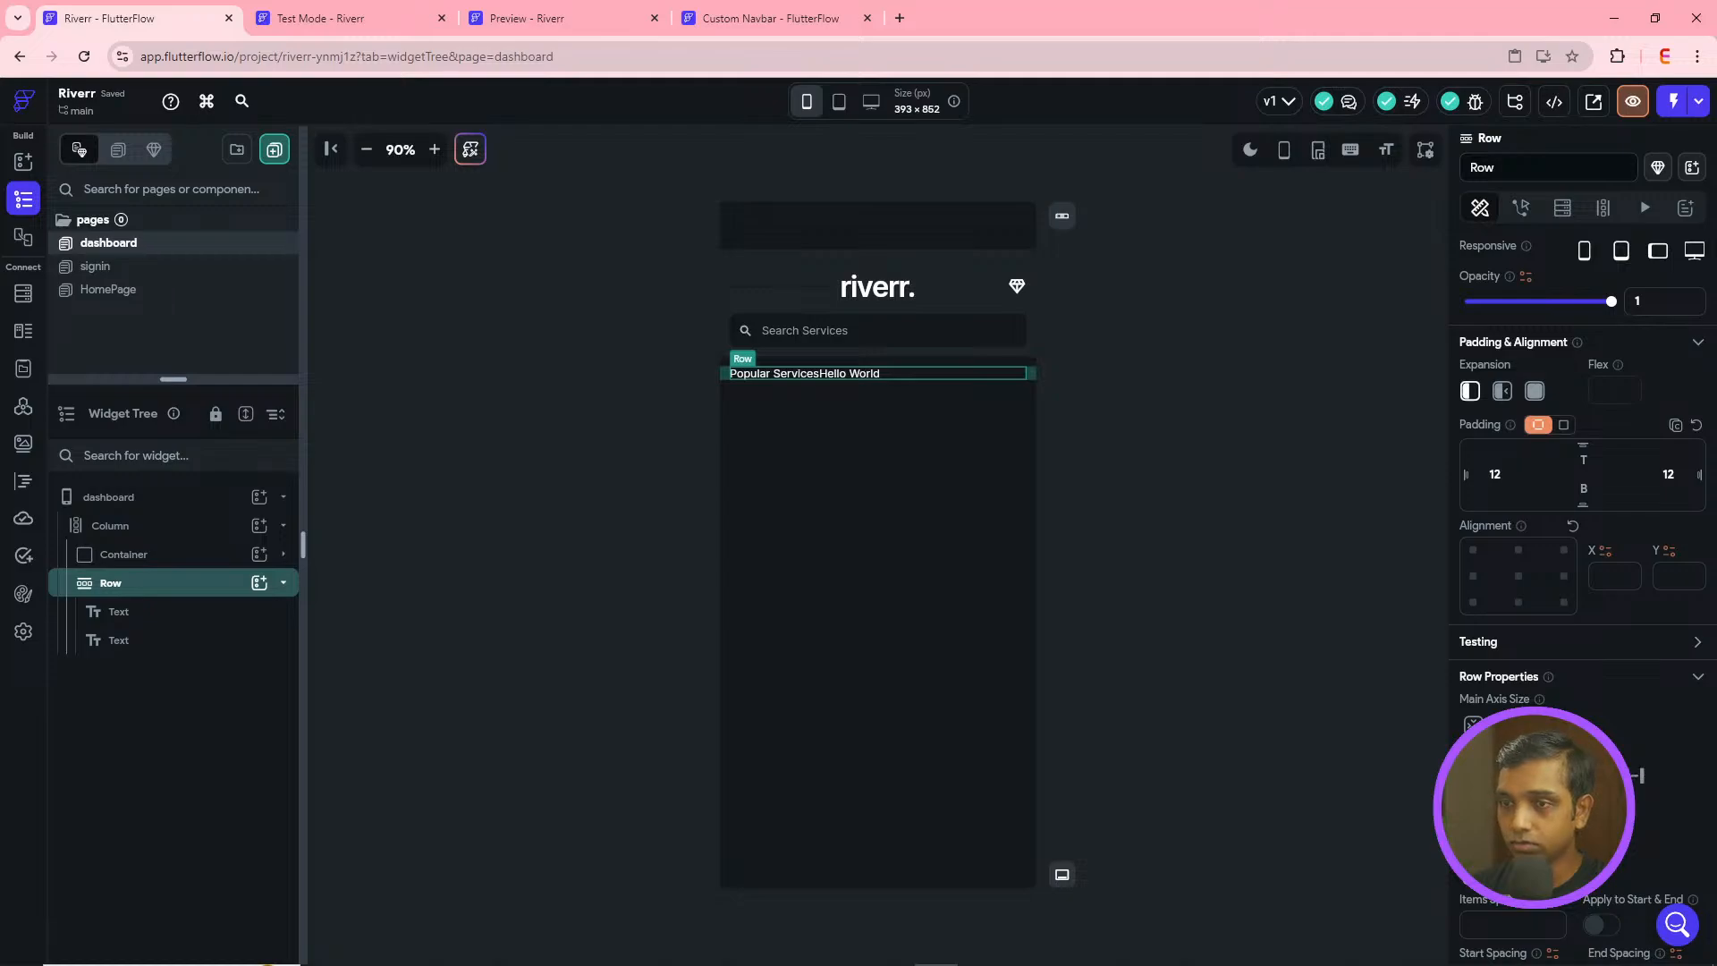
click(1644, 787)
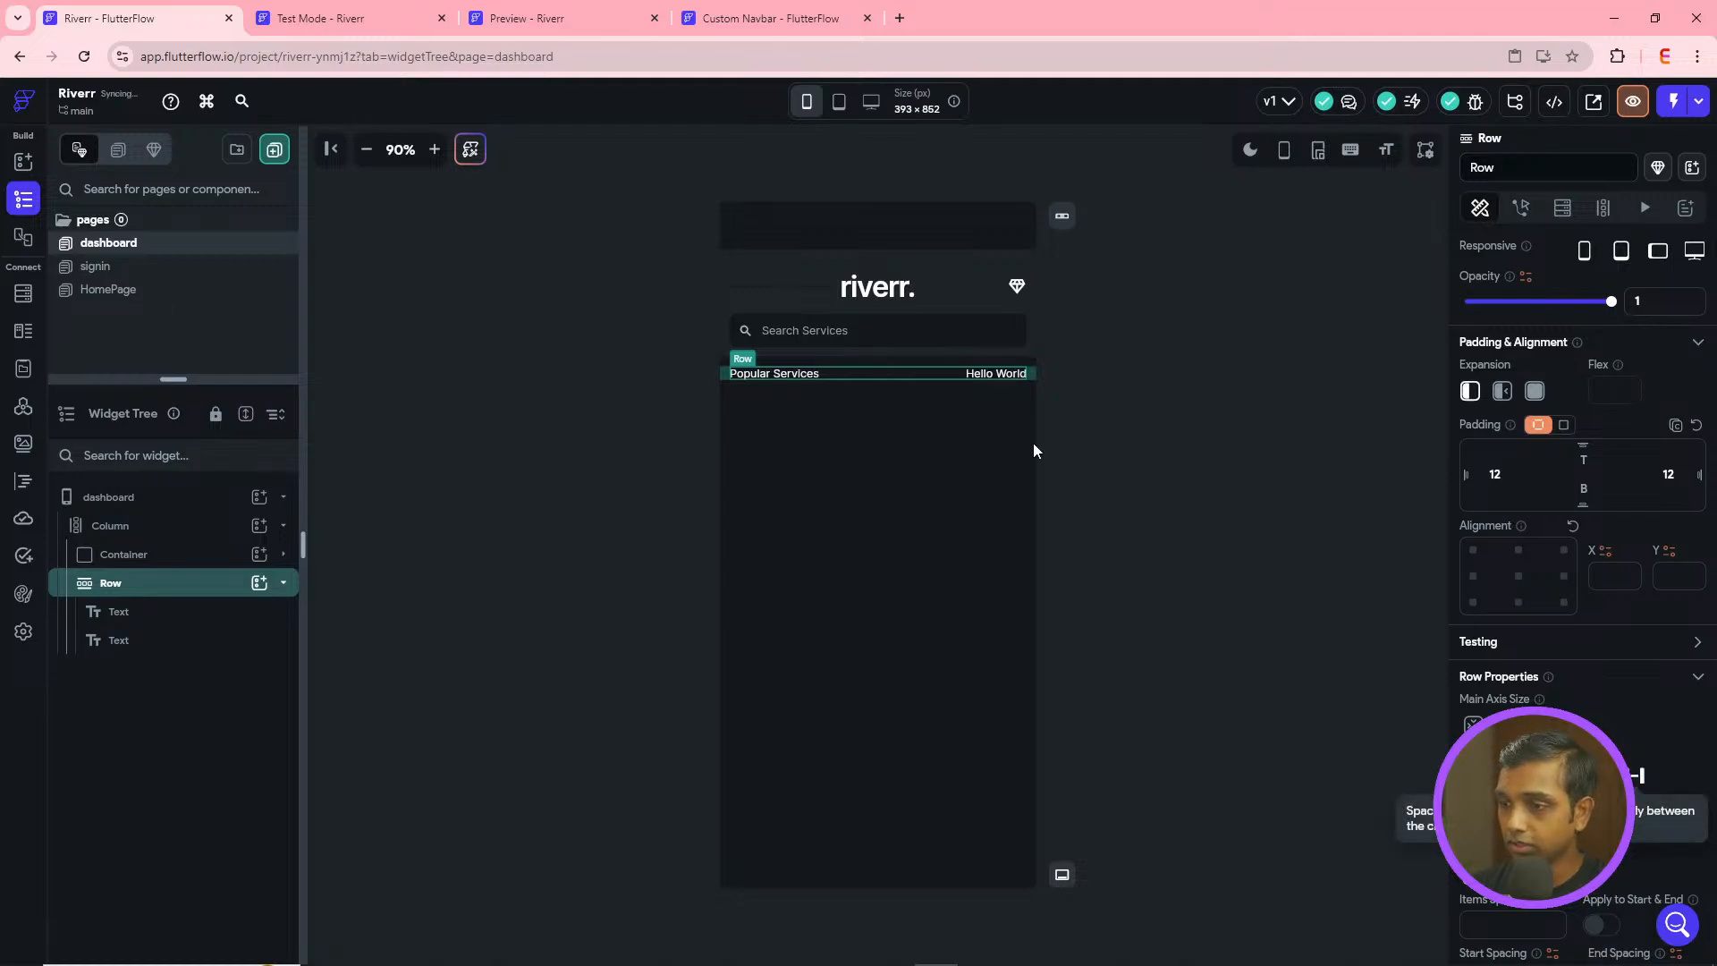
- Change the second Text in the Row to "See All"
click(985, 376)
triple_click(1554, 296)
text(See a)
key(BackSpace)
text(All)
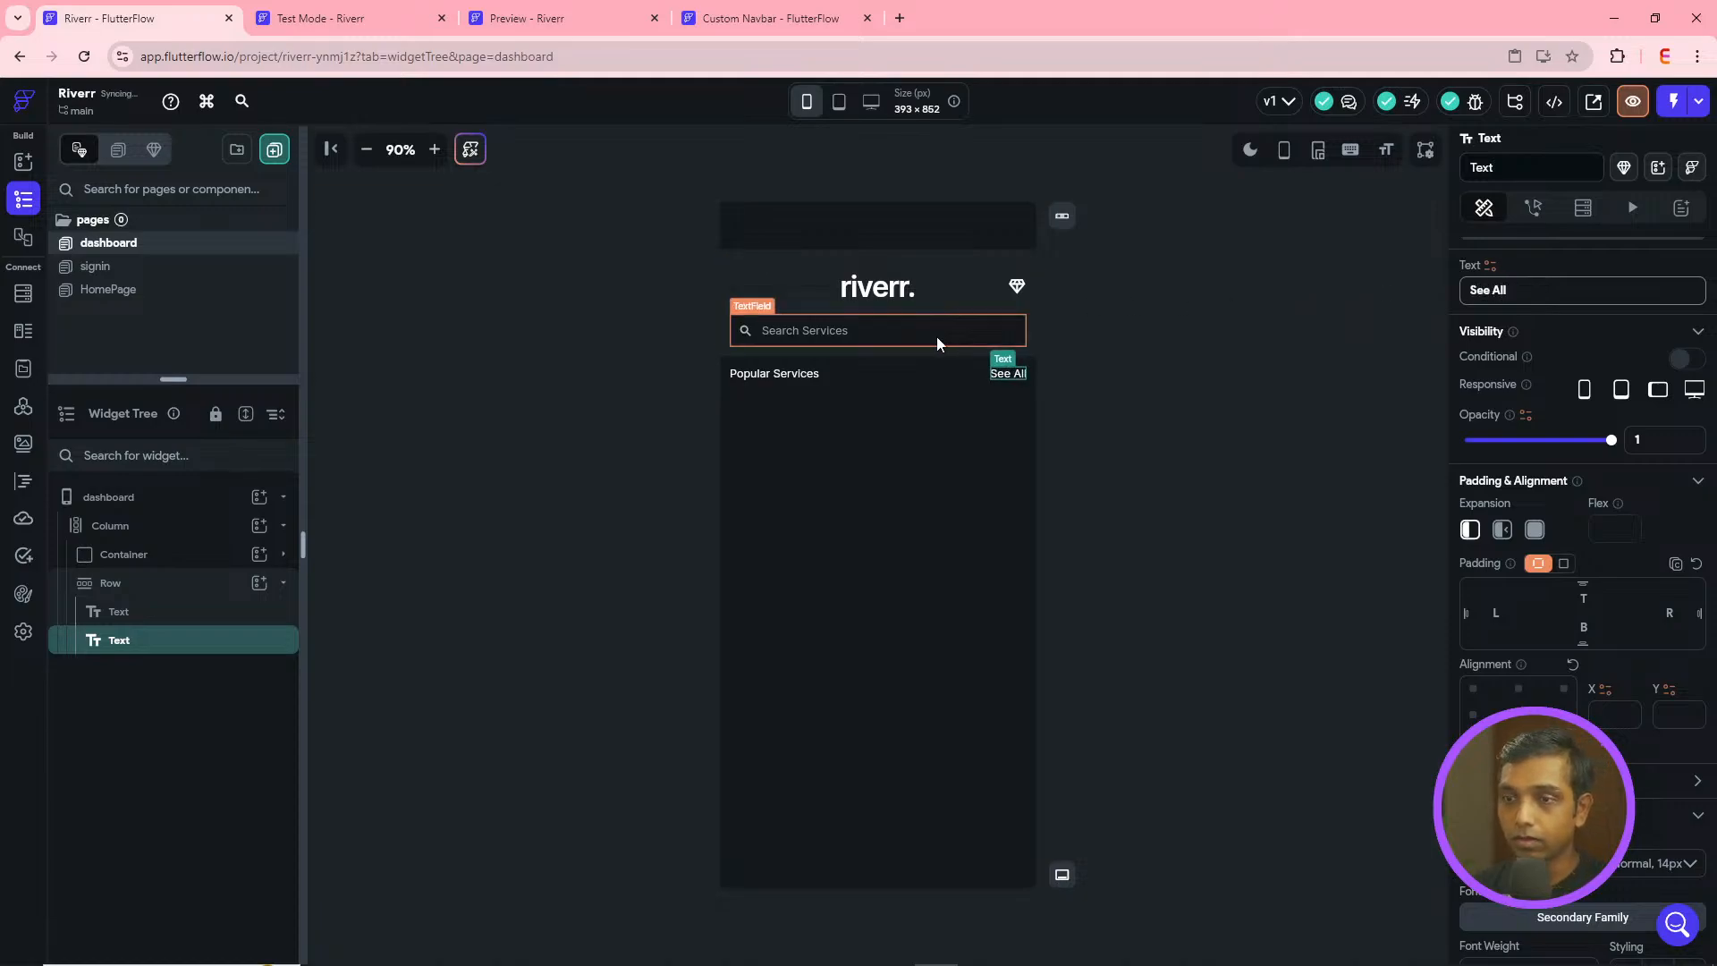
- Set the theme text style of the "Popular Services" Text to Title Small
click(778, 373)
scroll(1548, 659, down, 3)
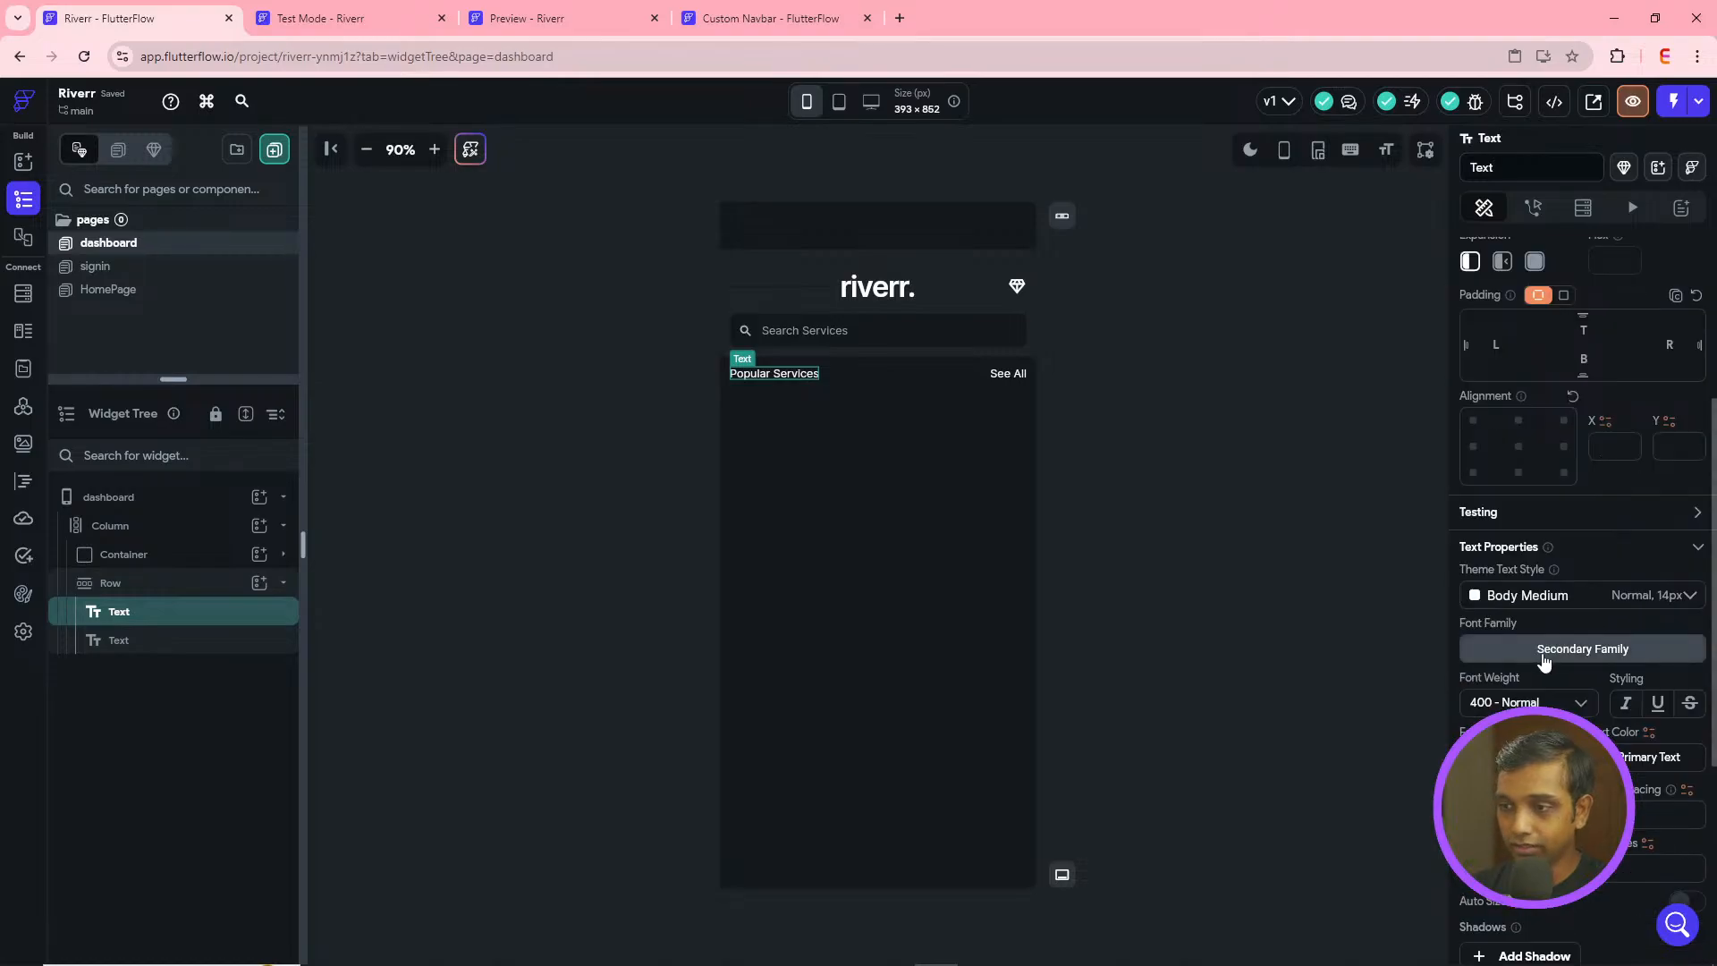
click(1483, 596)
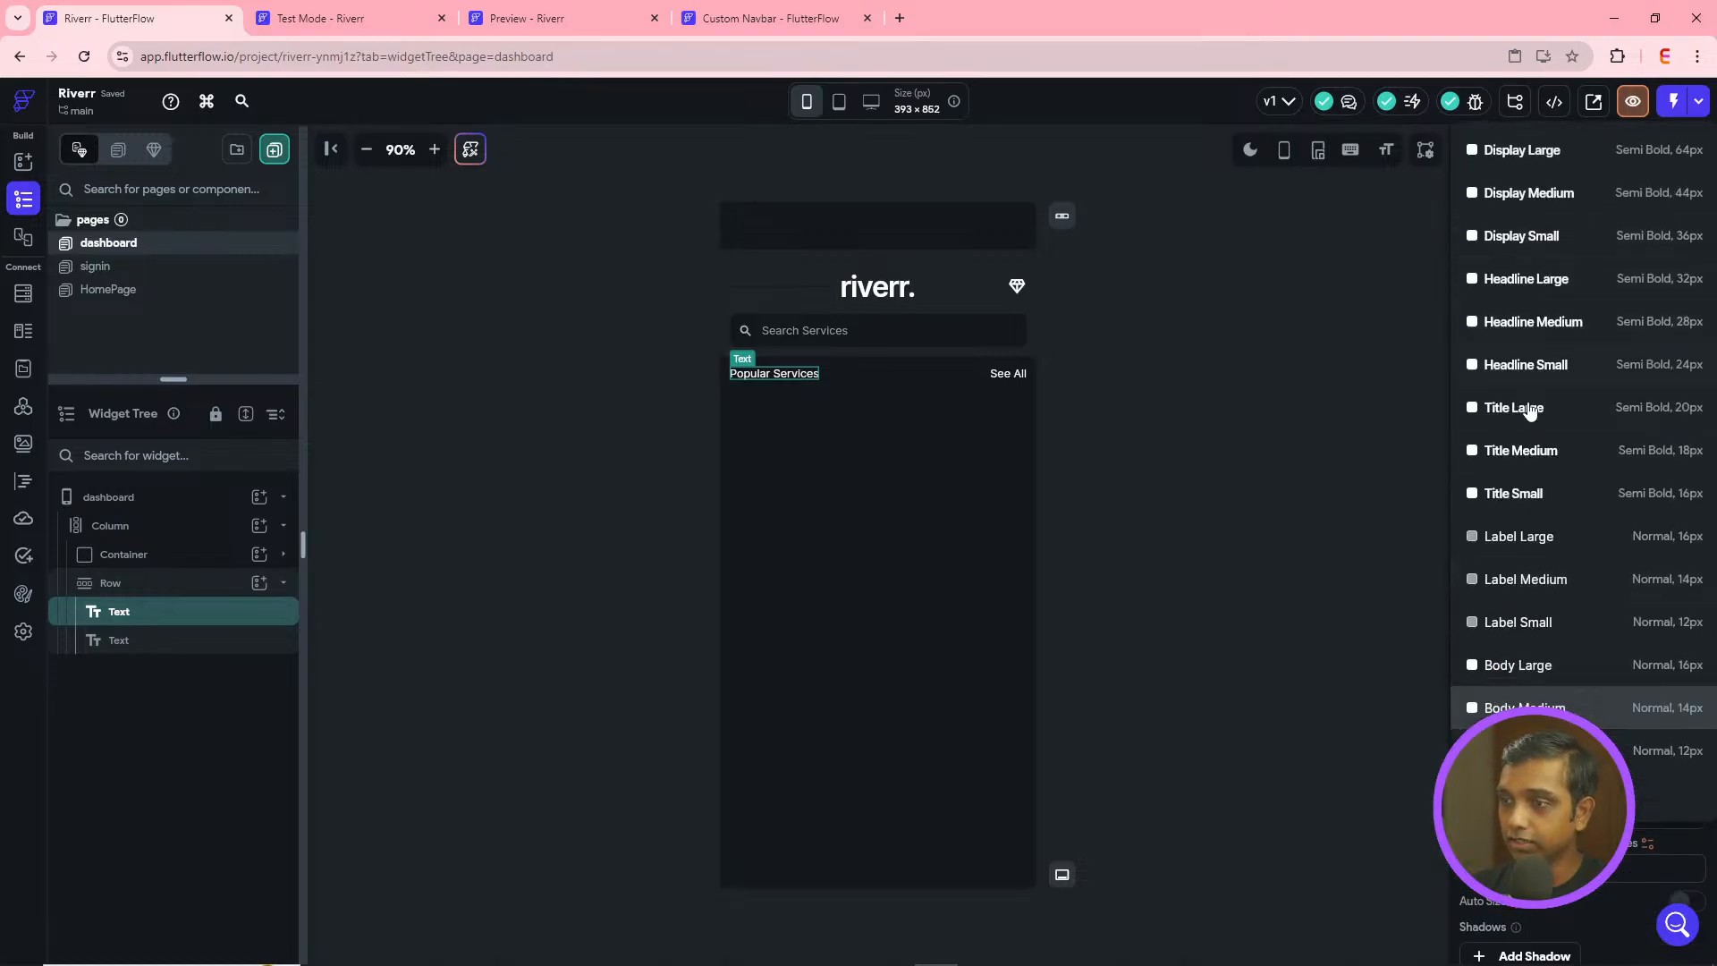
click(1511, 495)
- Give the "See All" Text the Body Small theme style and the green Custom Color 1 text color
click(1002, 376)
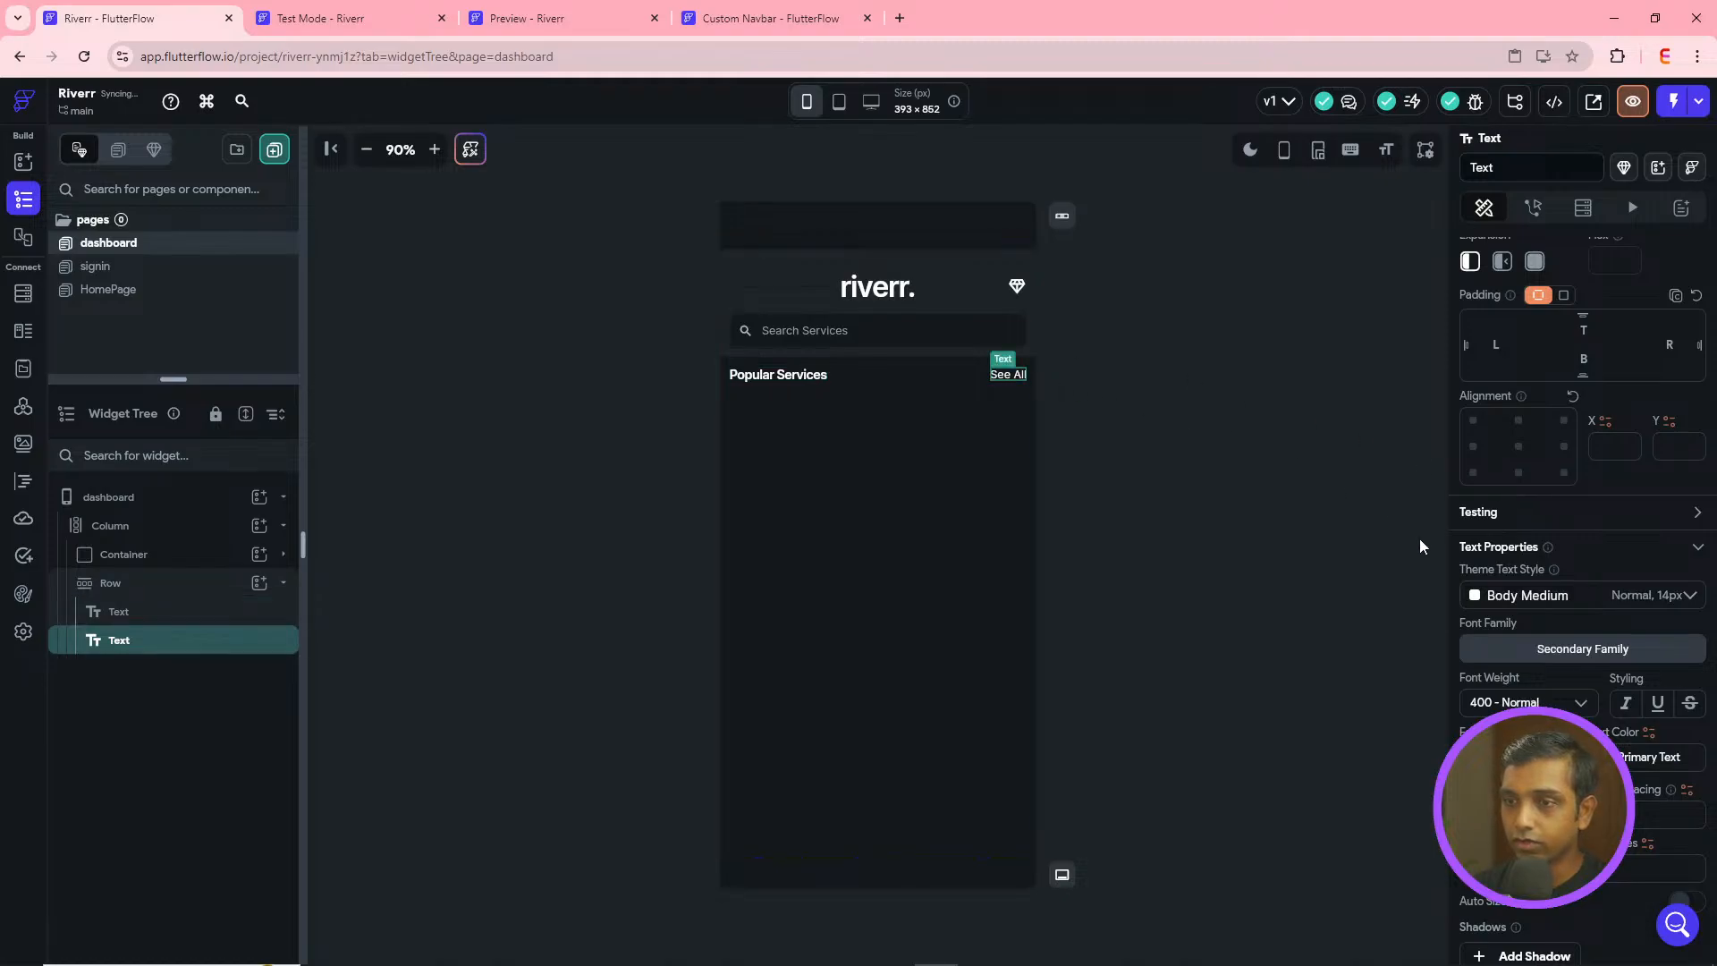
click(1533, 596)
click(1521, 750)
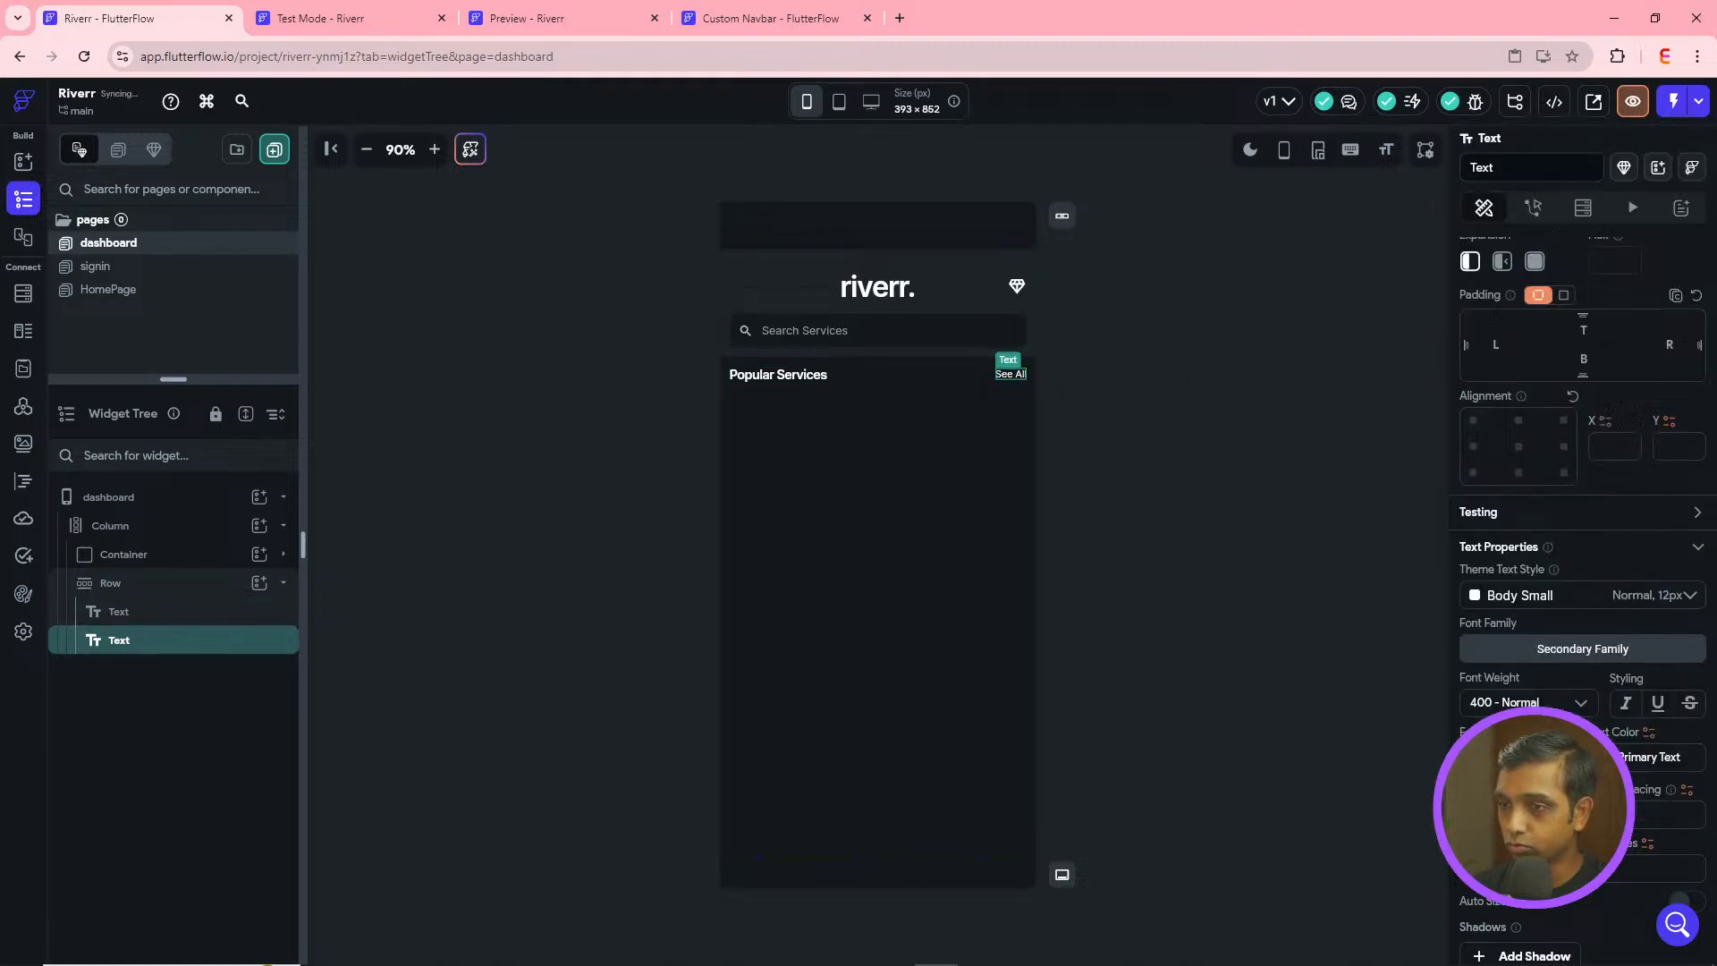
scroll(1583, 536, down, 2)
click(1602, 578)
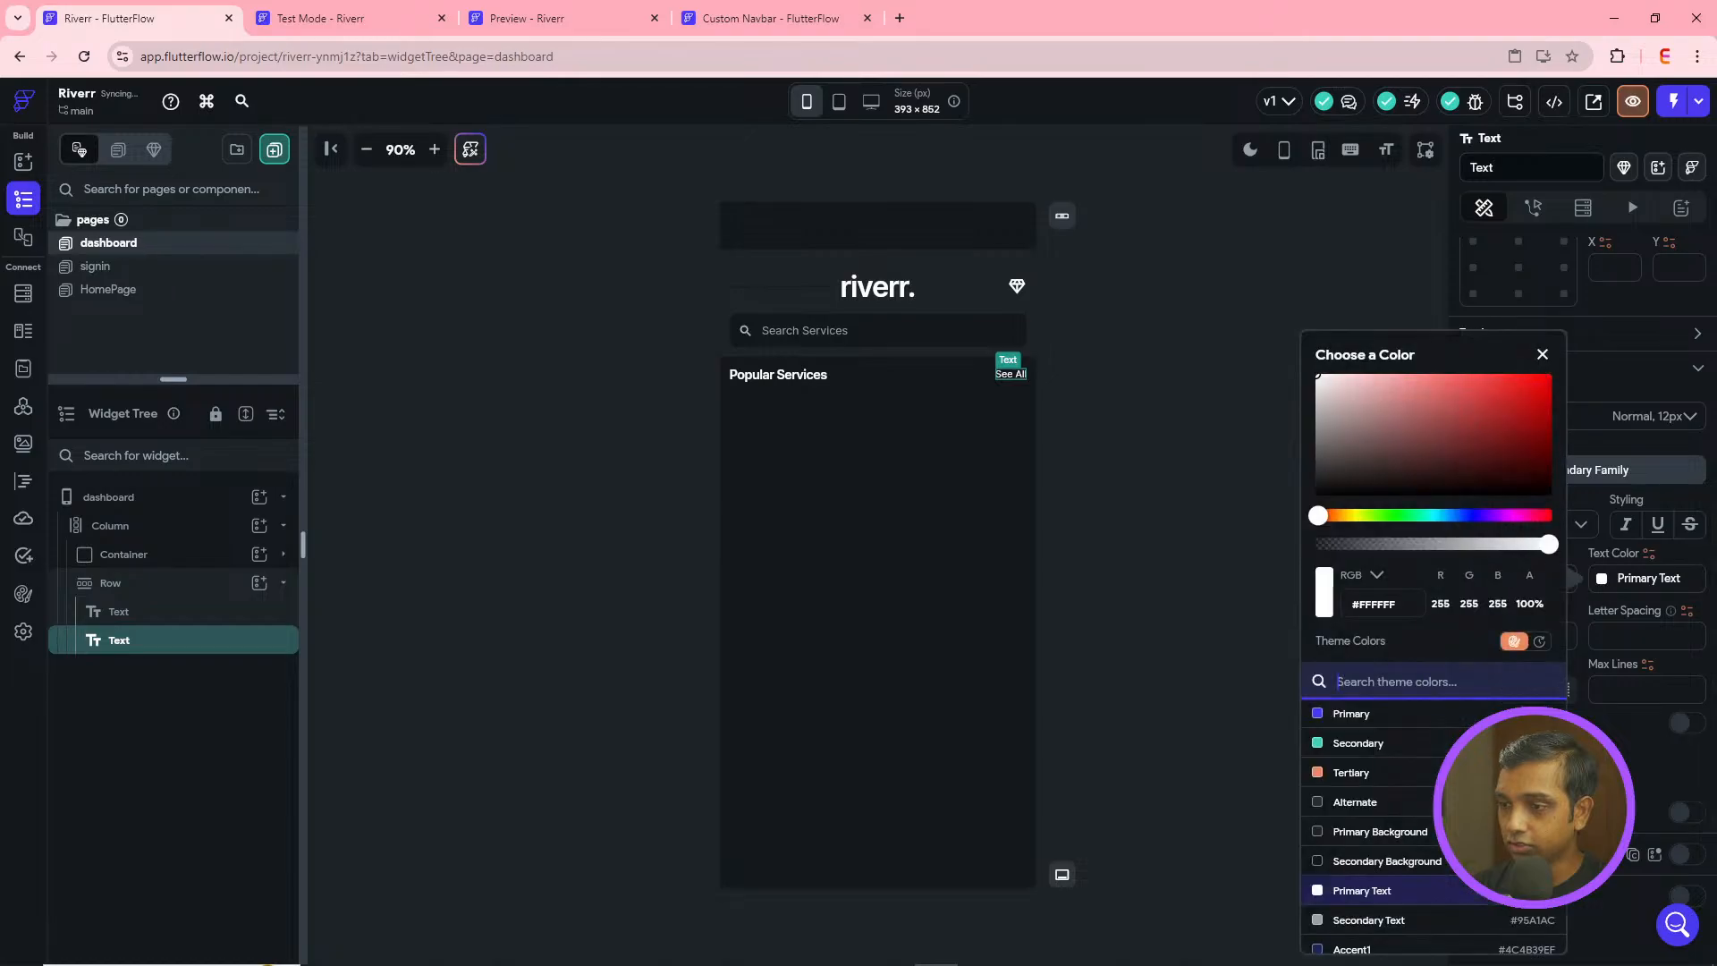
scroll(1432, 849, down, 5)
click(1368, 941)
click(1194, 578)
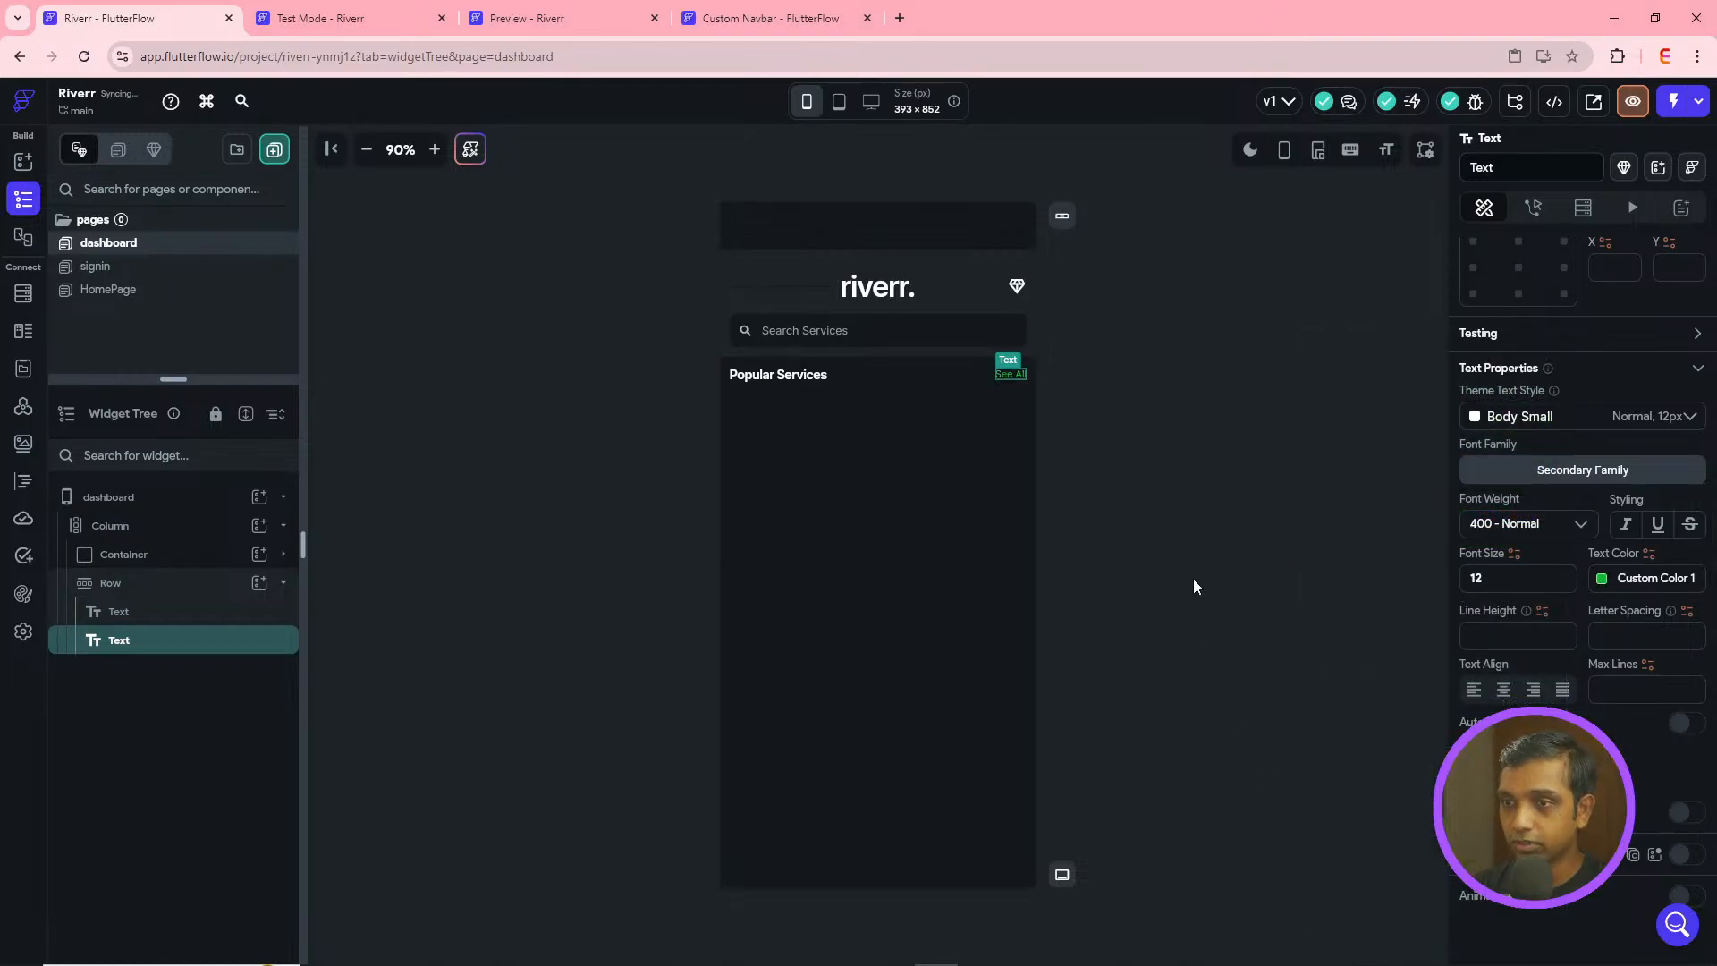
click(1122, 560)
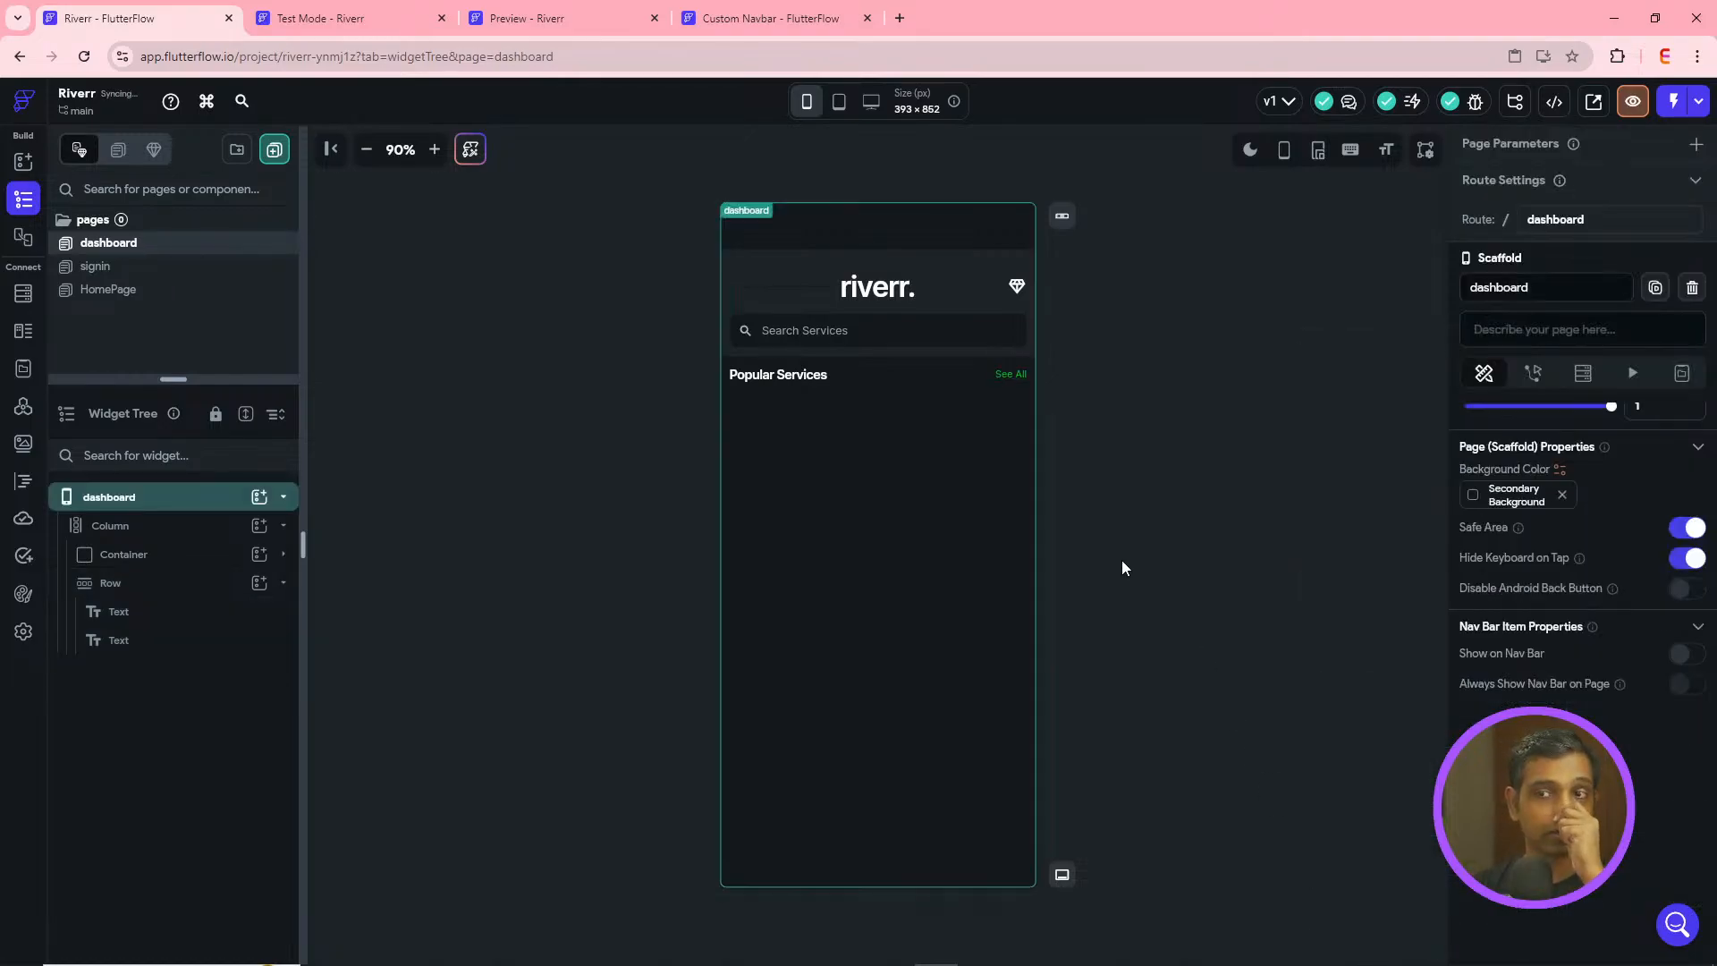
- Review the custom color in the light and dark theme colors, and return to the dashboard's widget tree
click(24, 594)
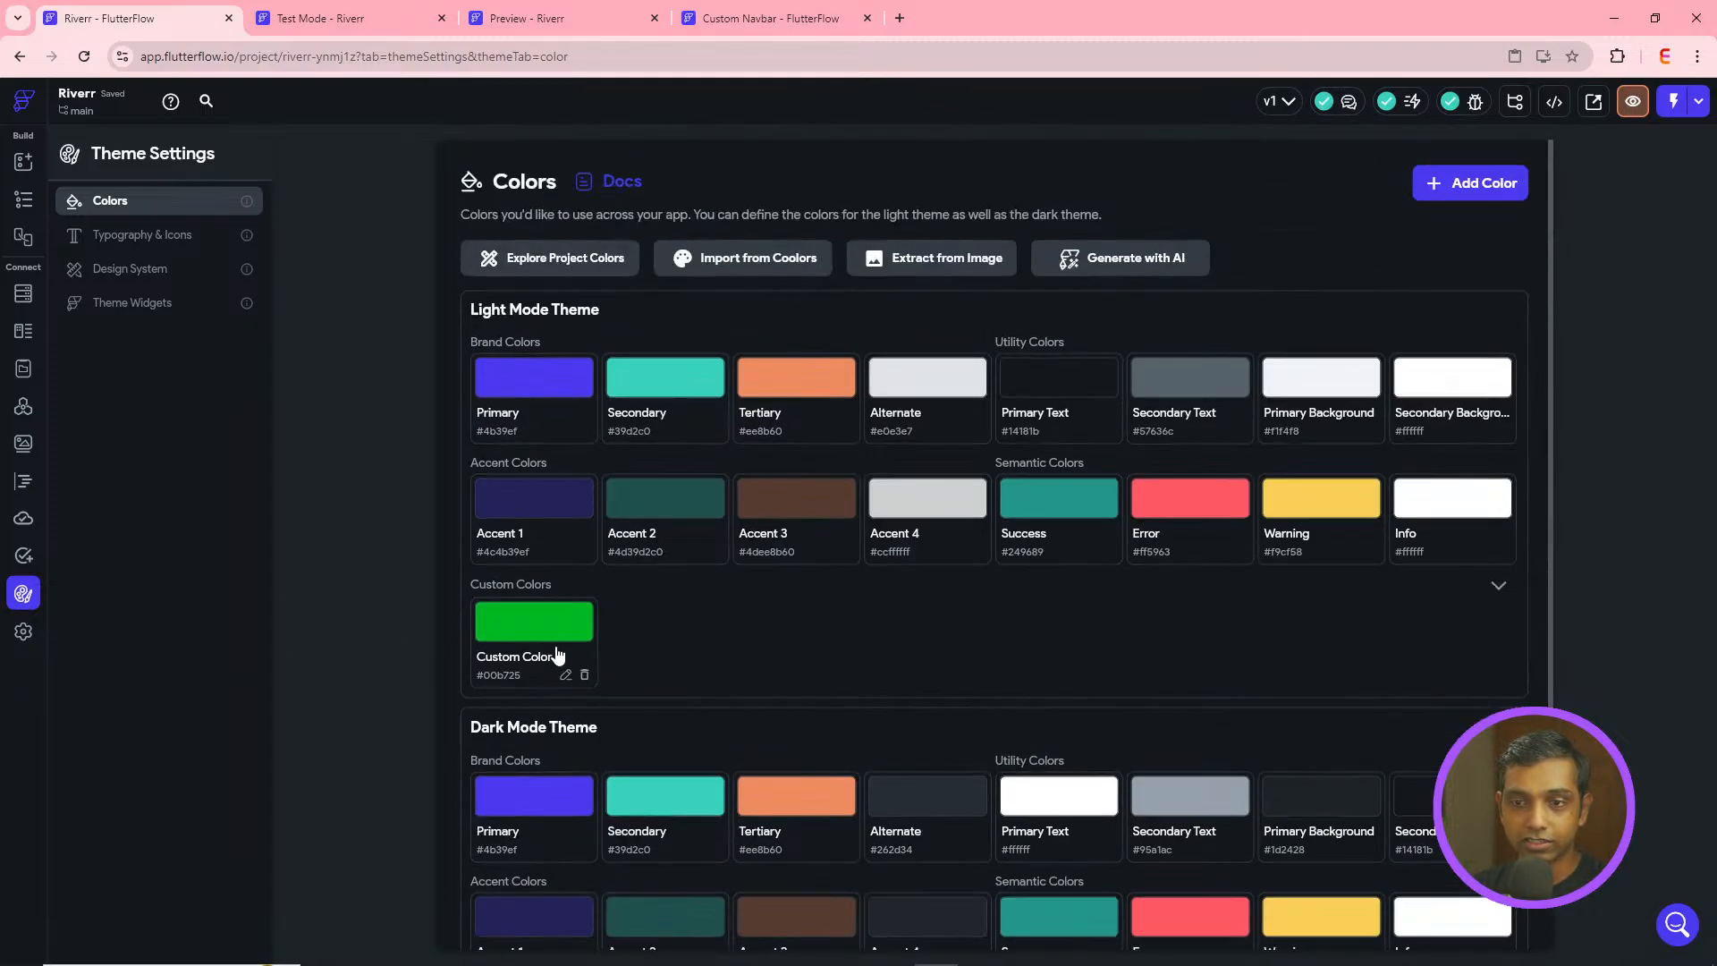
scroll(601, 658, down, 2)
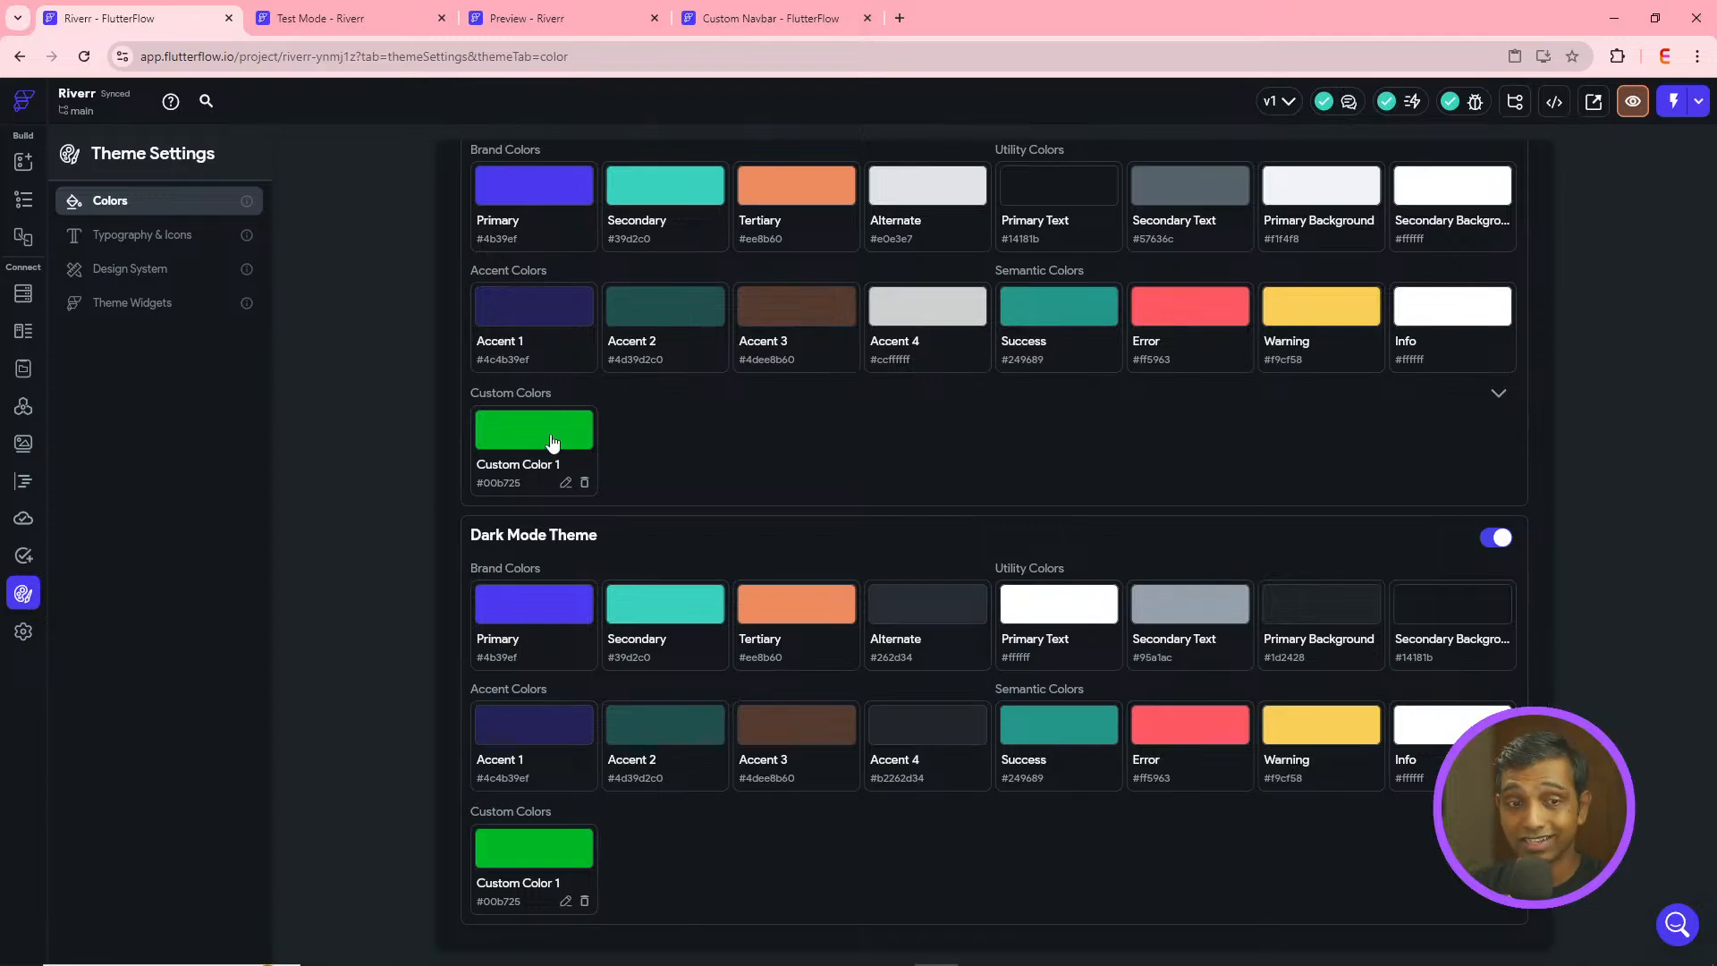
click(23, 200)
- Duplicate the "Popular Services" Row and delete both Text widgets from the copy
click(899, 384)
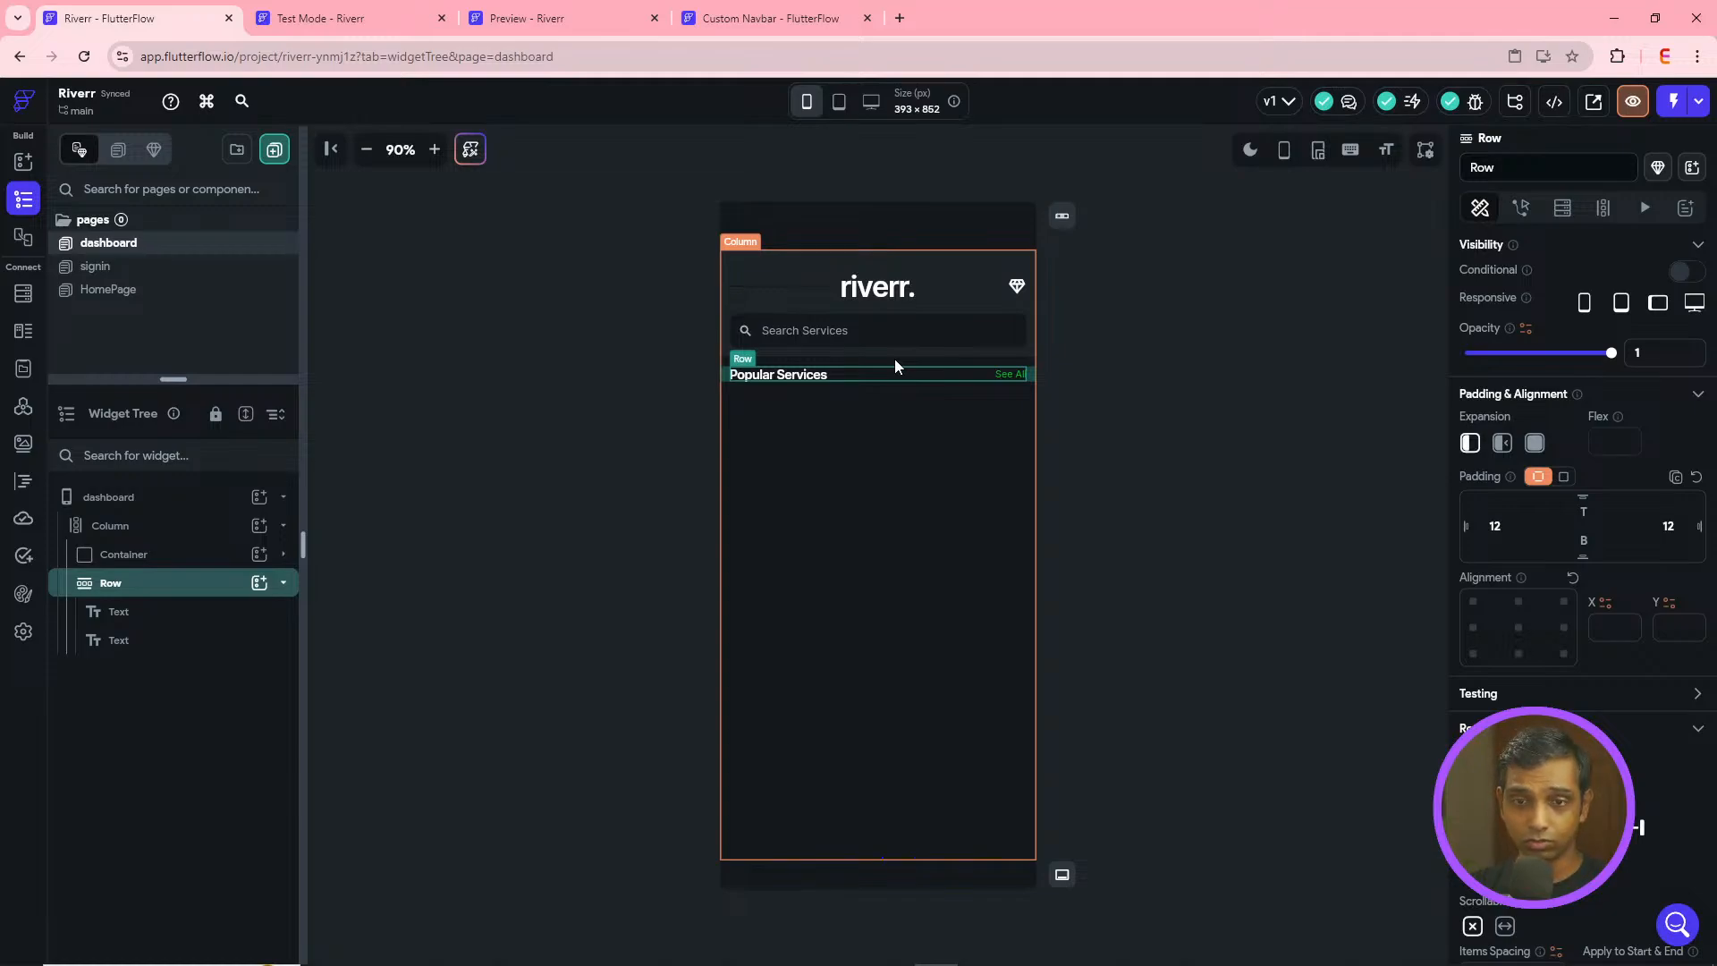
click(282, 584)
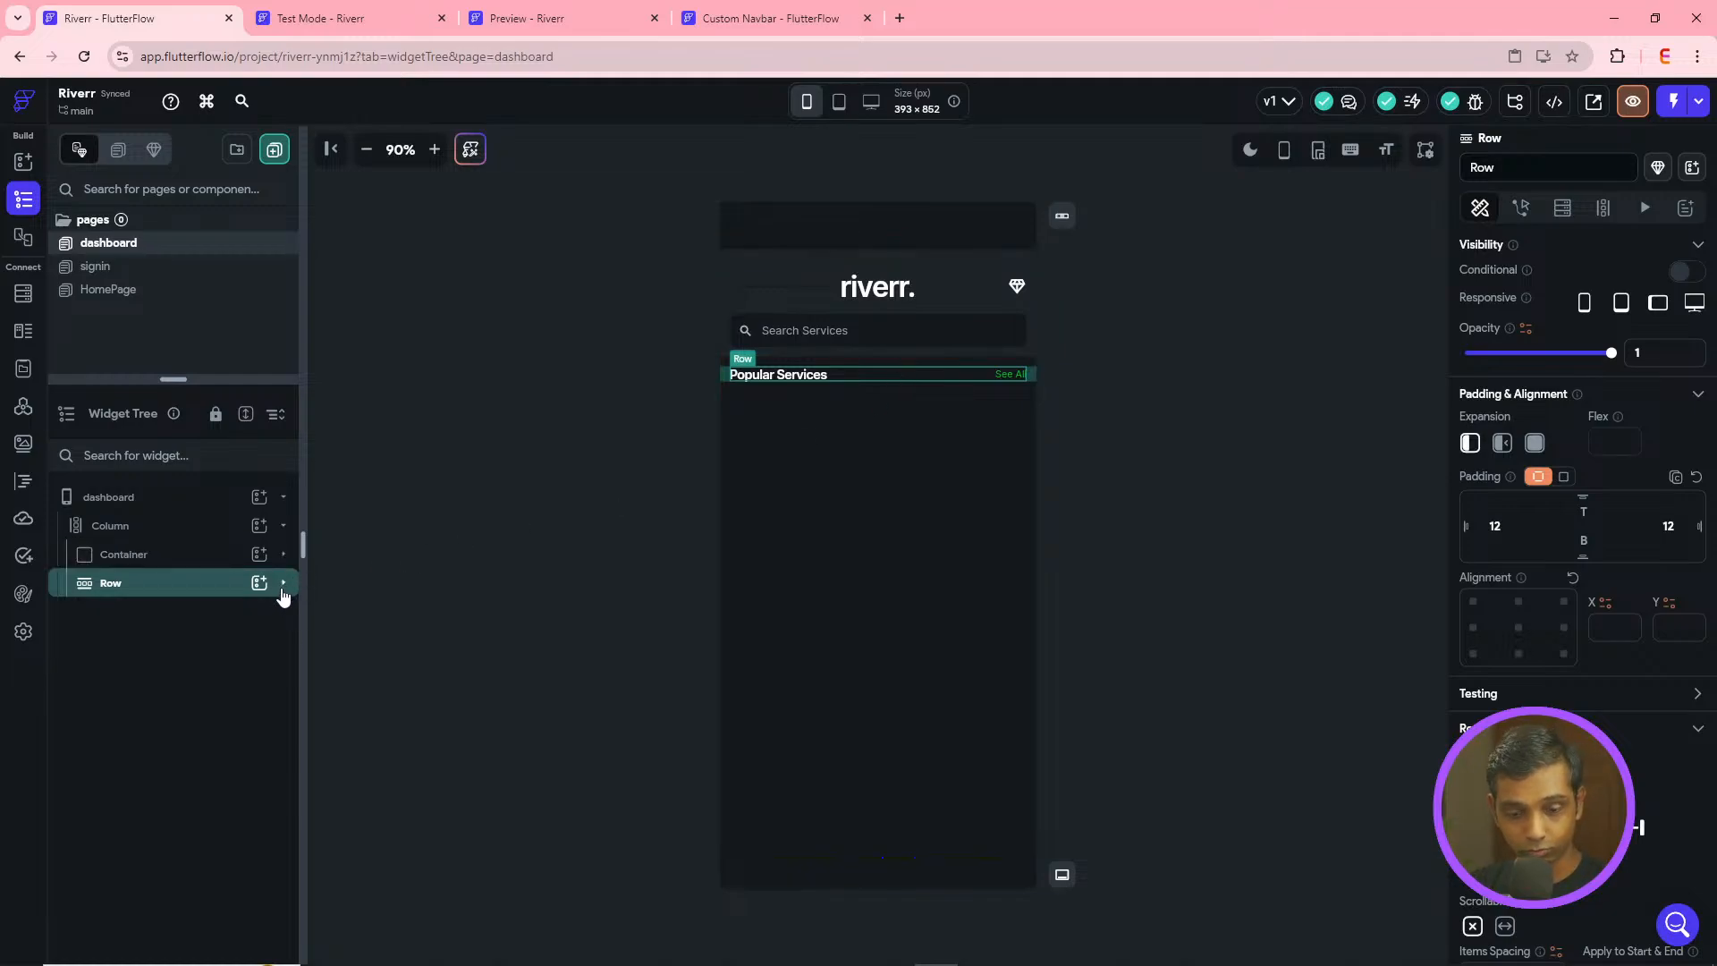
key(ctrl+d)
click(206, 615)
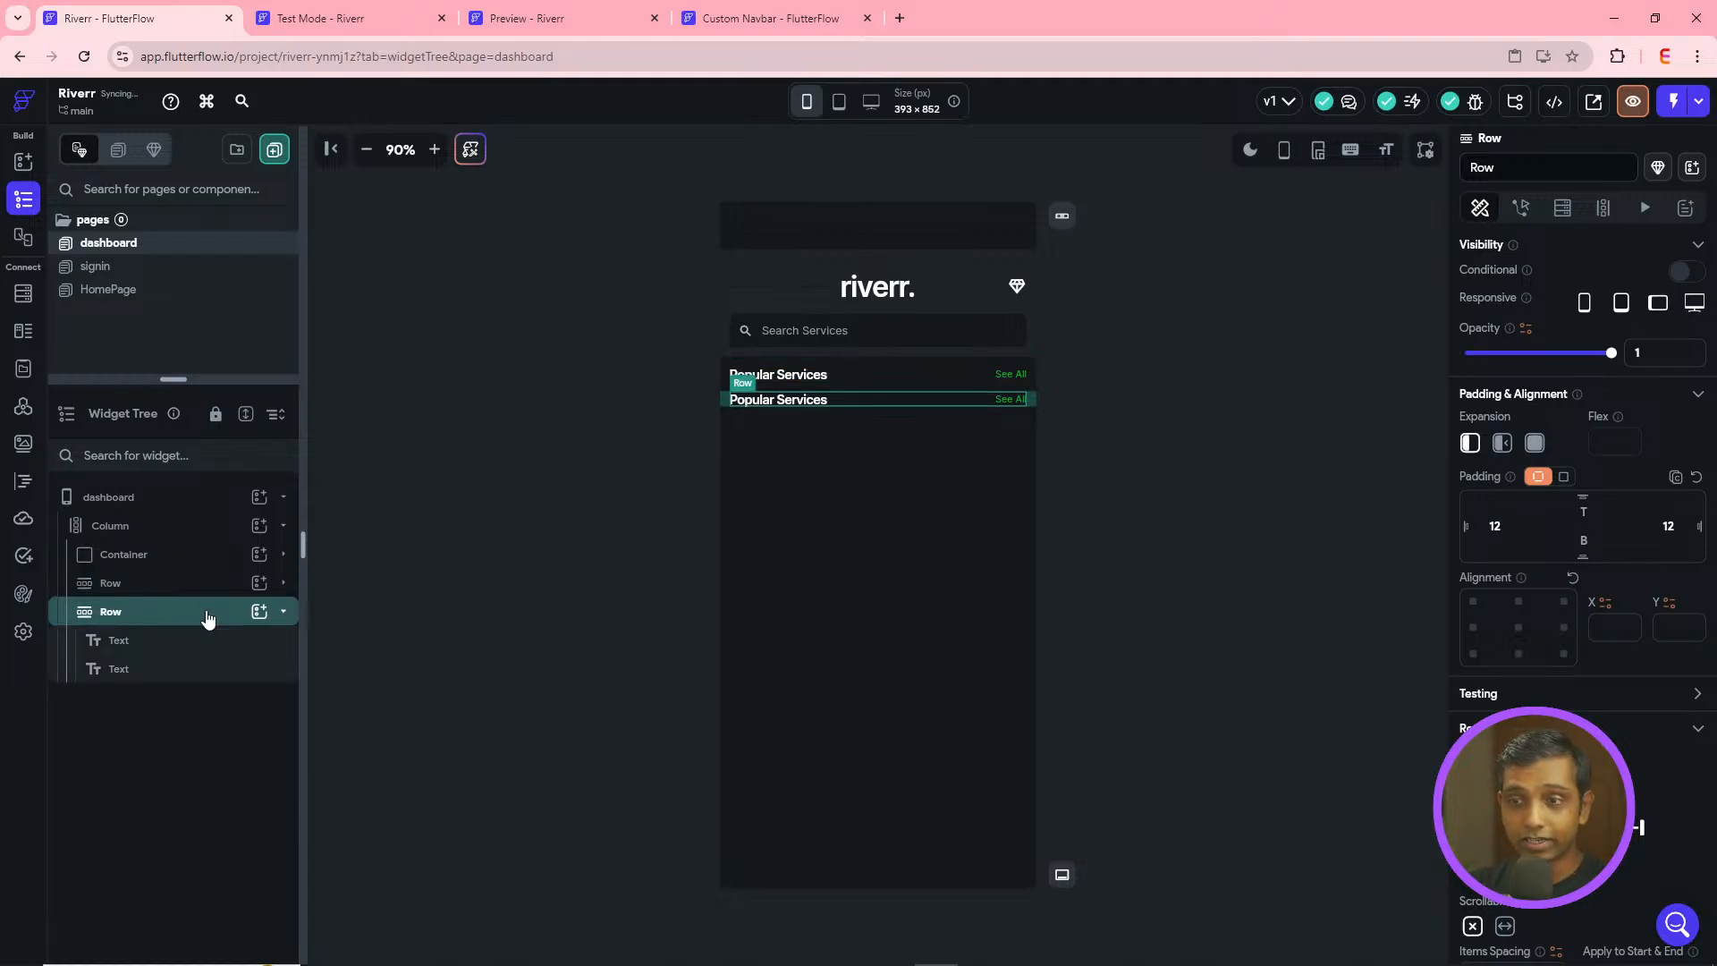
click(196, 641)
key(Delete)
key(Delete)
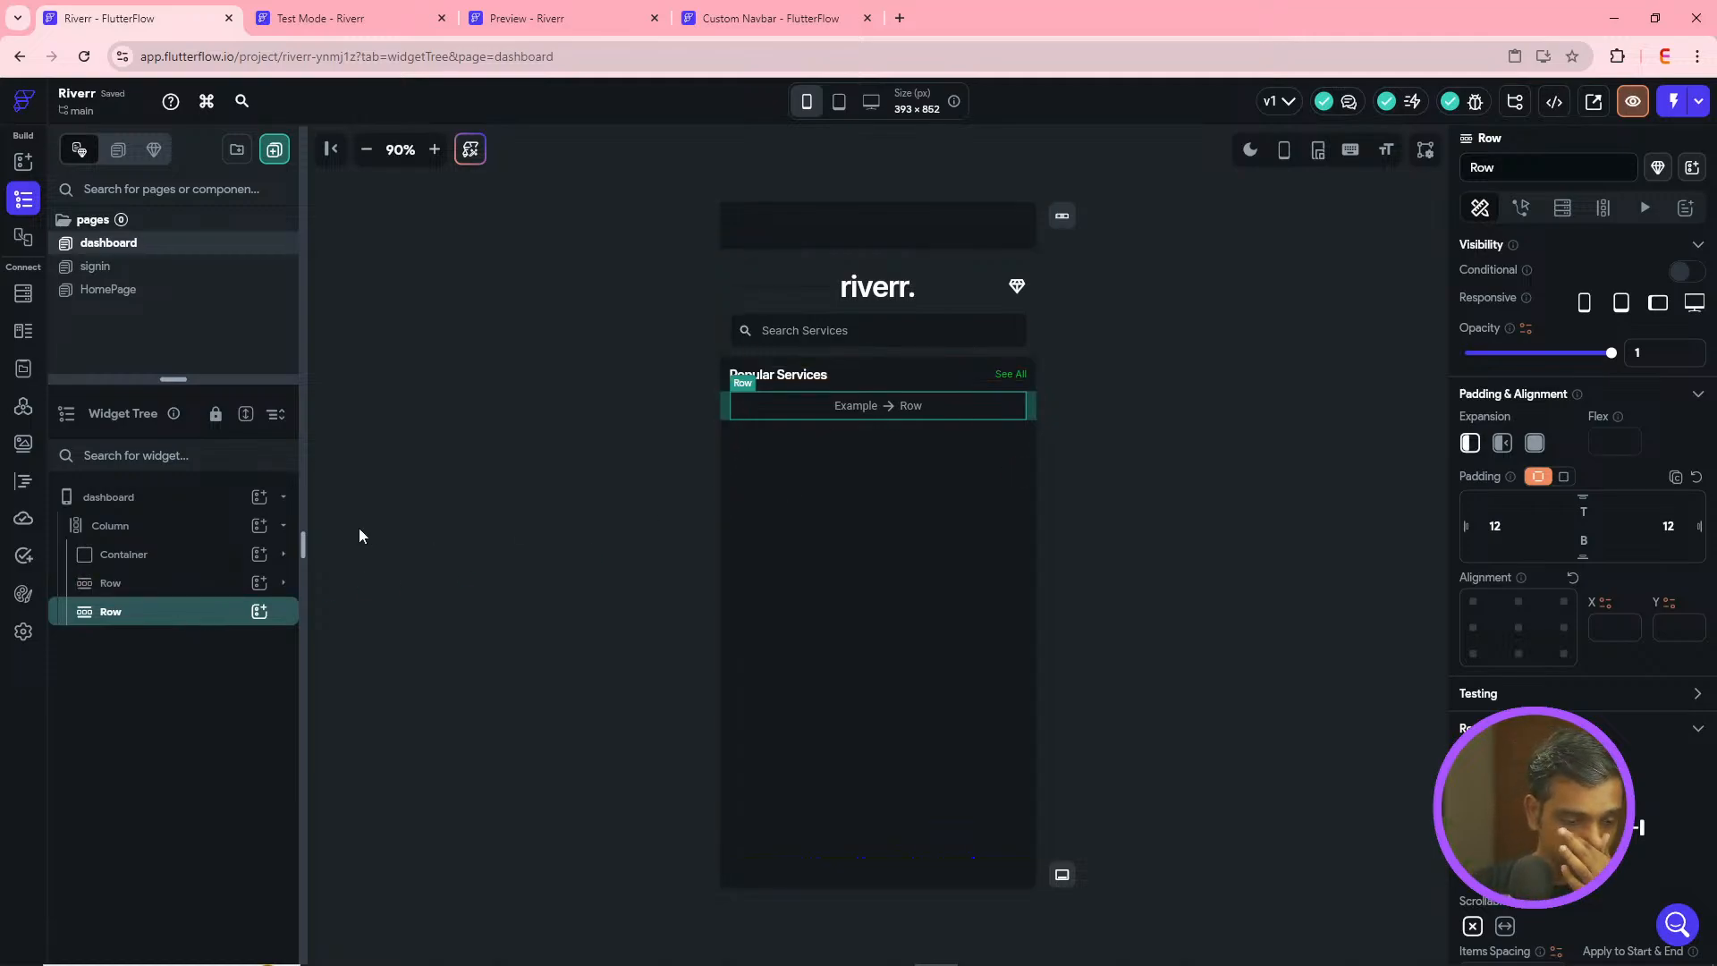
- Add a ListView inside the empty Row below the "Popular Services" heading
click(259, 611)
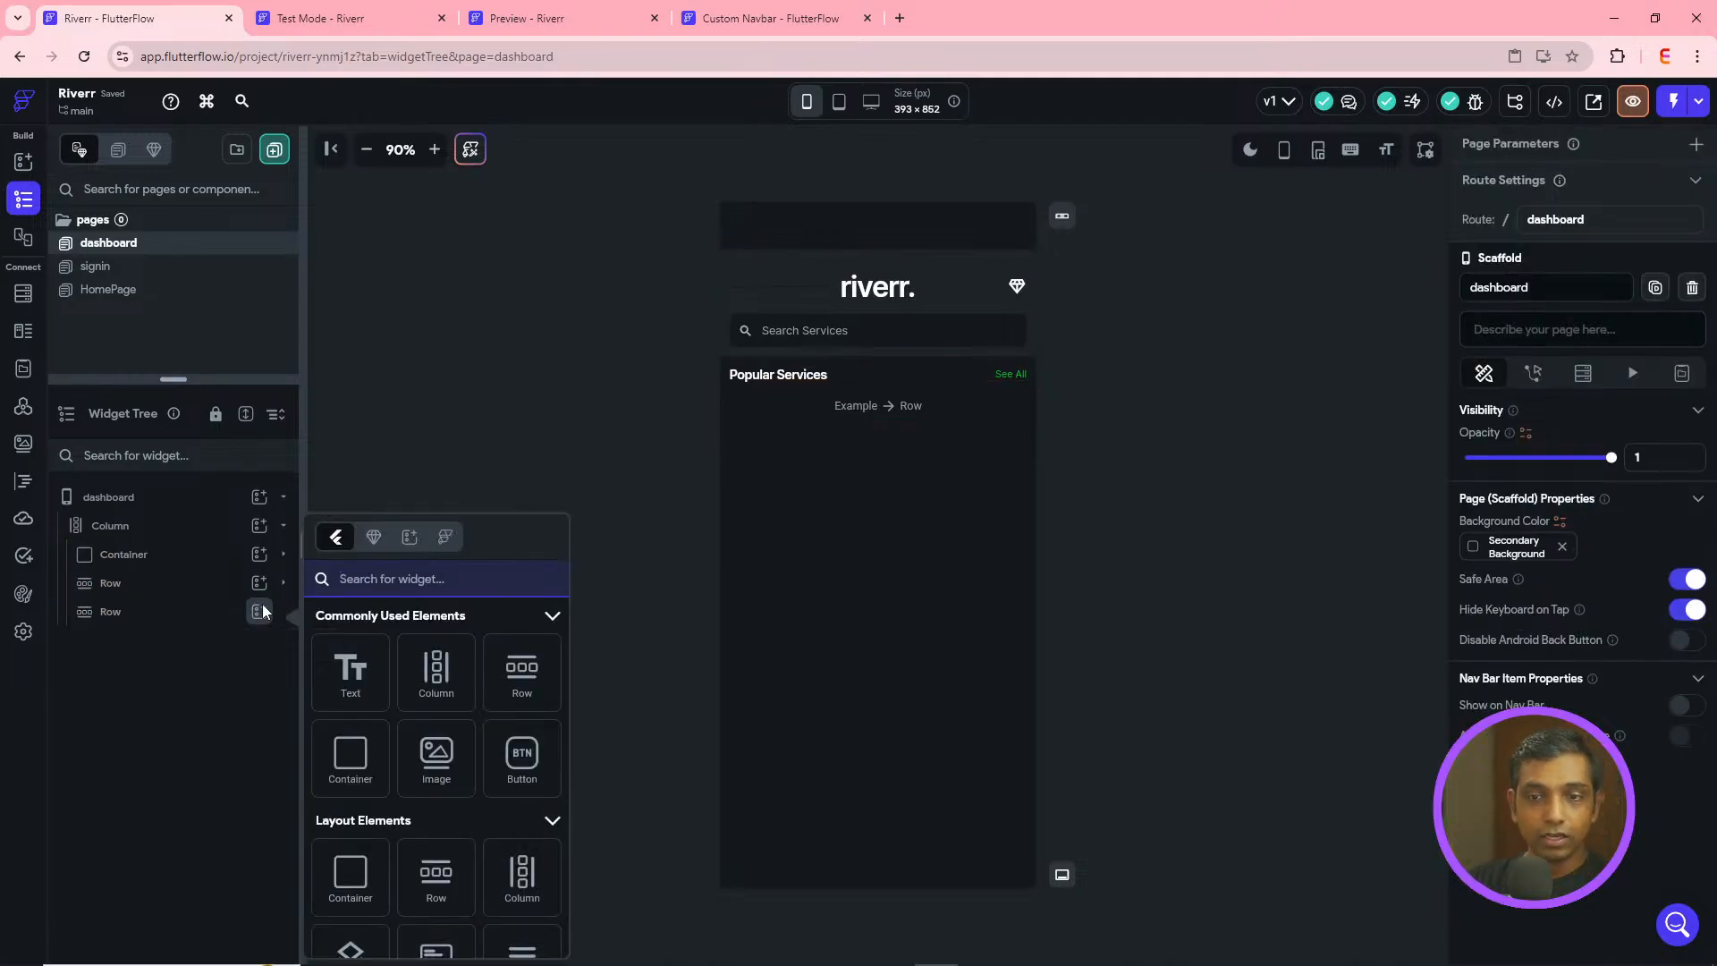
text(list)
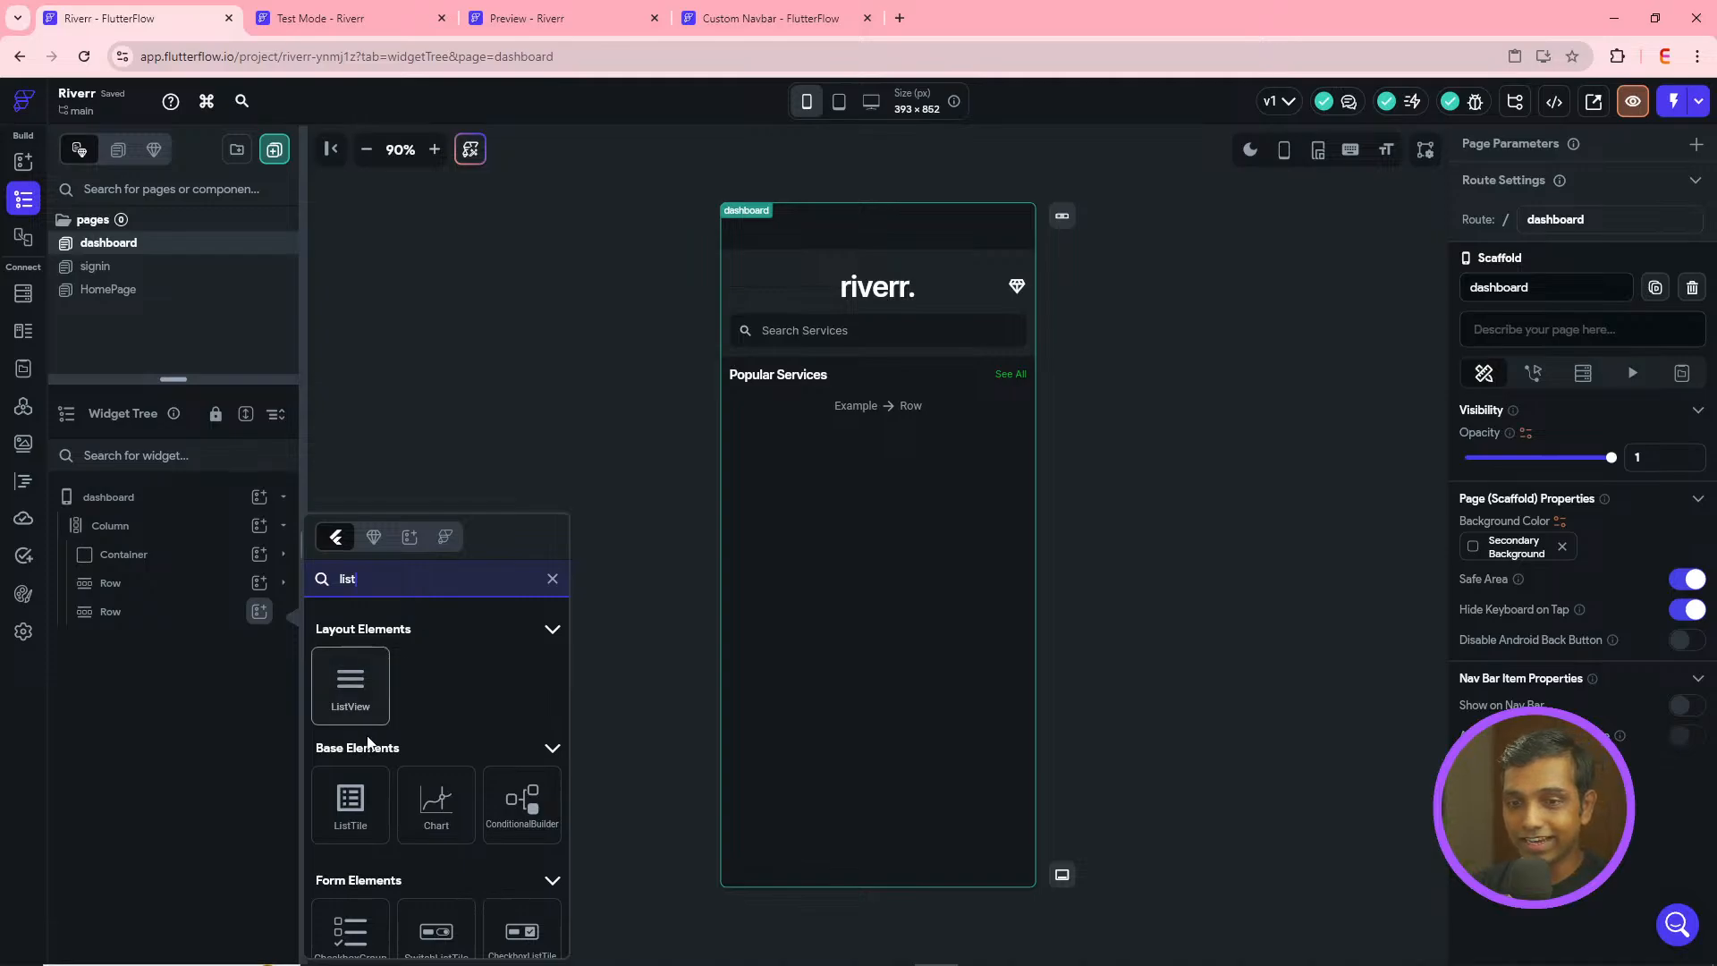
click(340, 711)
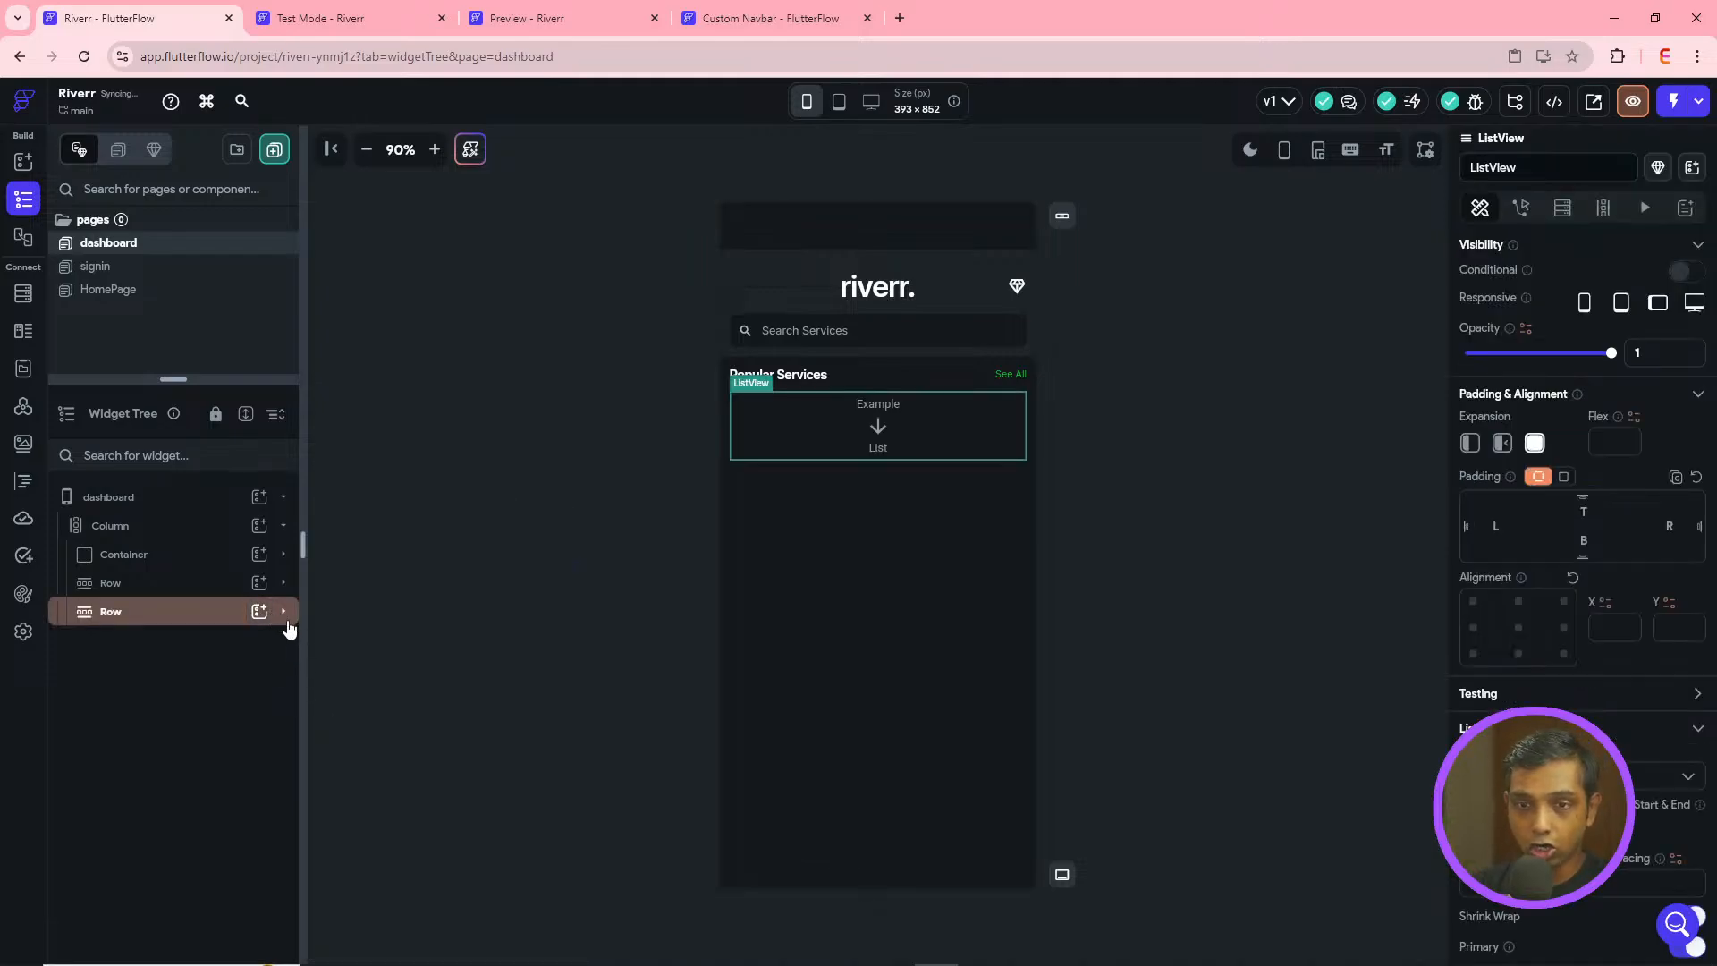
click(283, 612)
- Try to set the axis of the ListView in the second Row to Horizontal
click(122, 613)
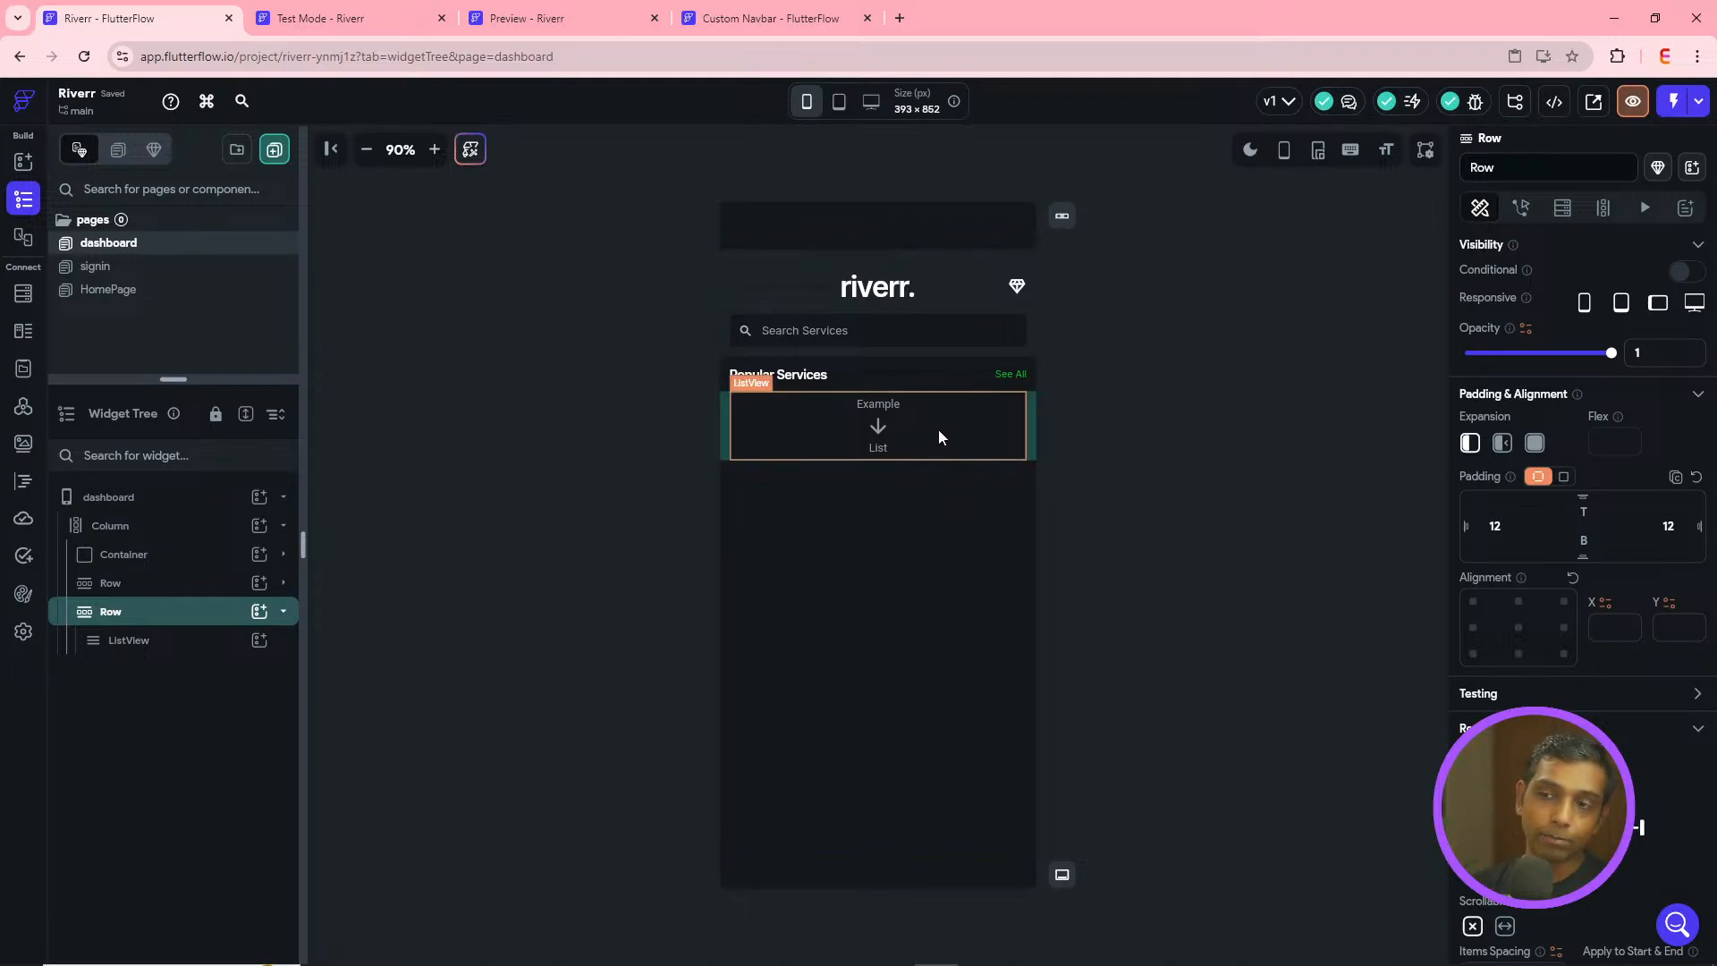
click(179, 640)
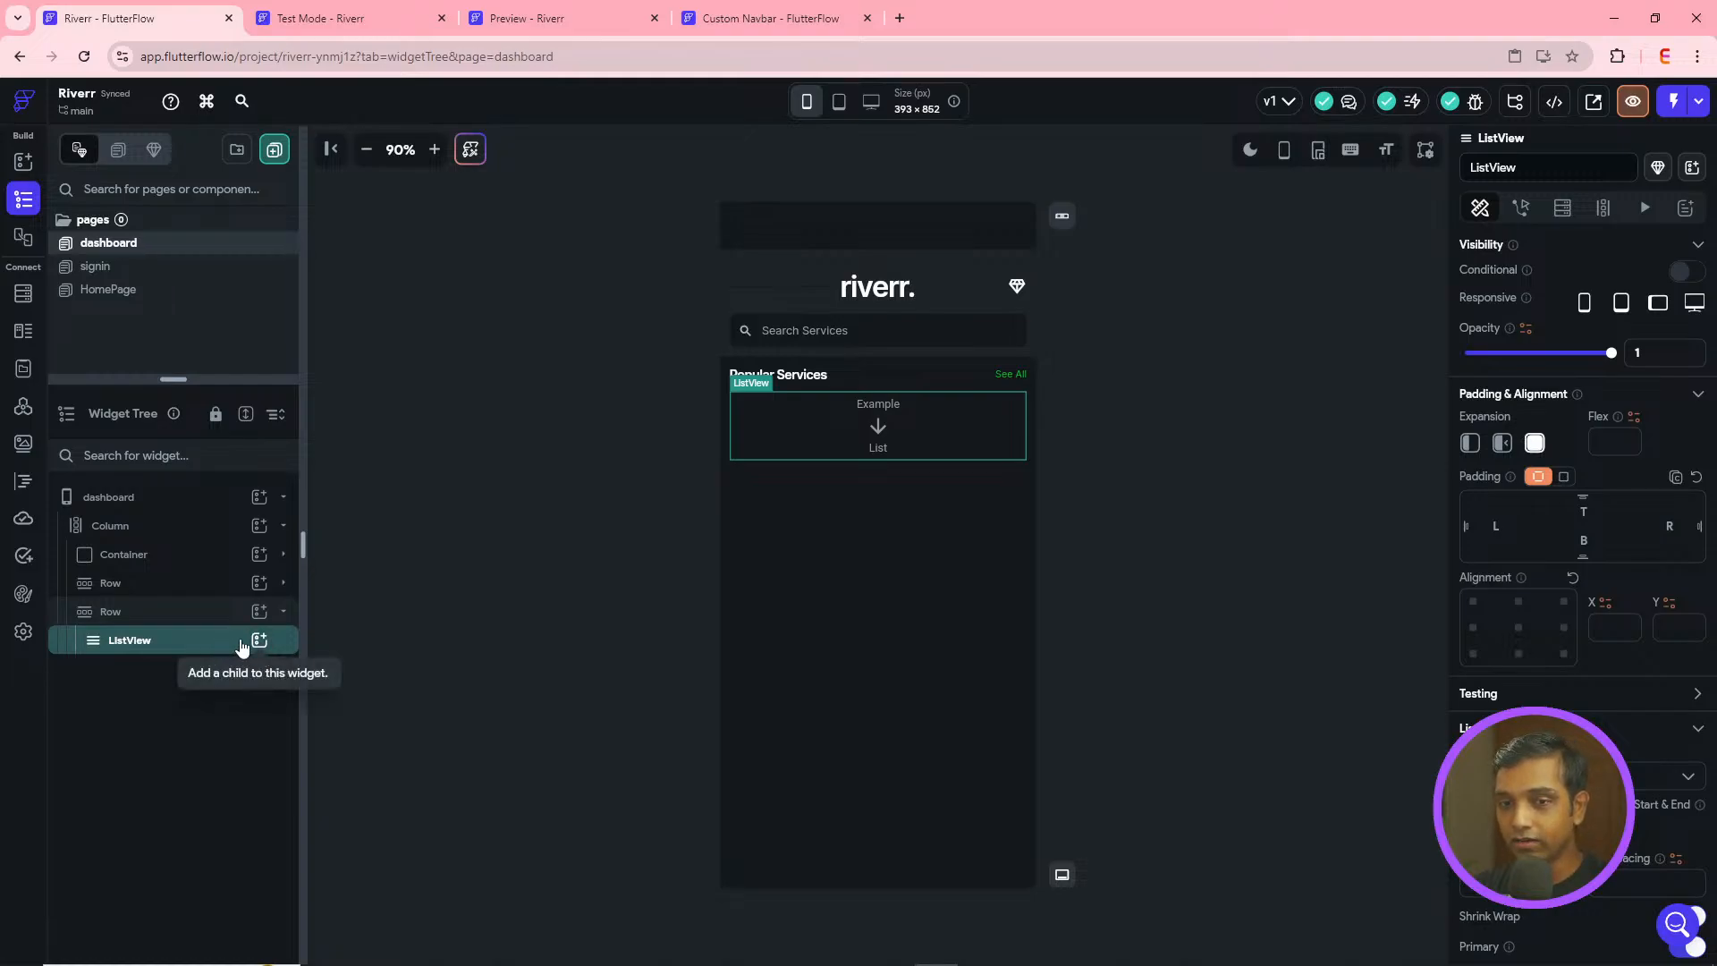
scroll(1622, 745, down, 2)
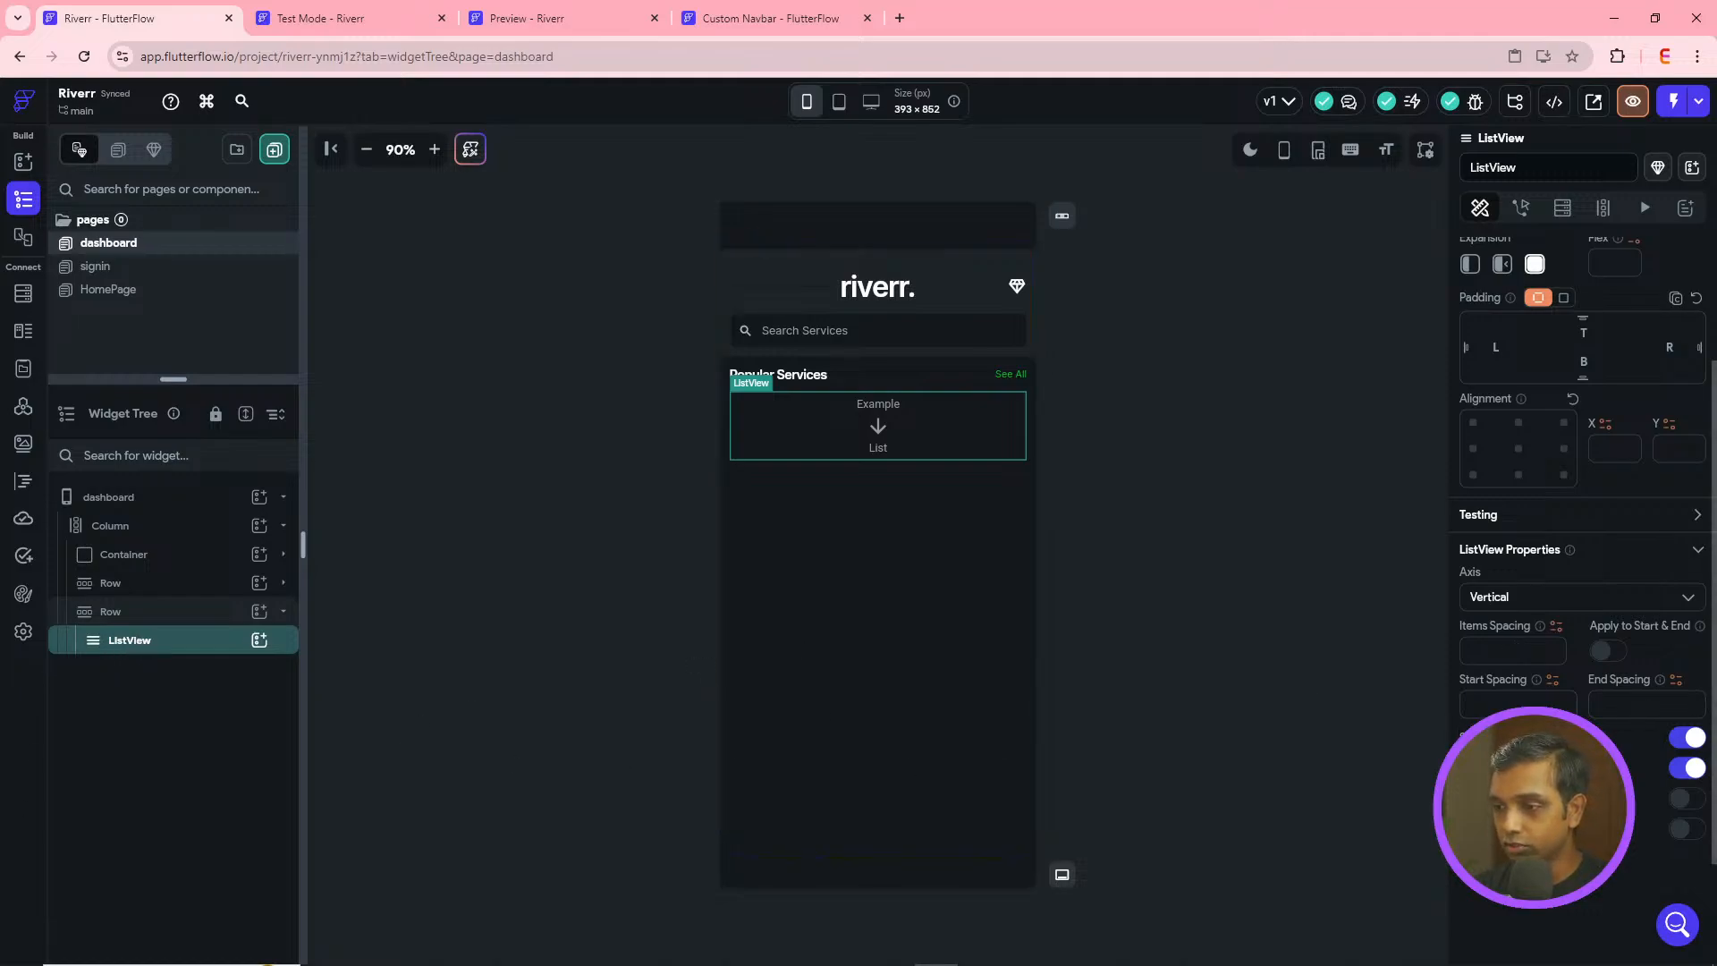
click(1545, 596)
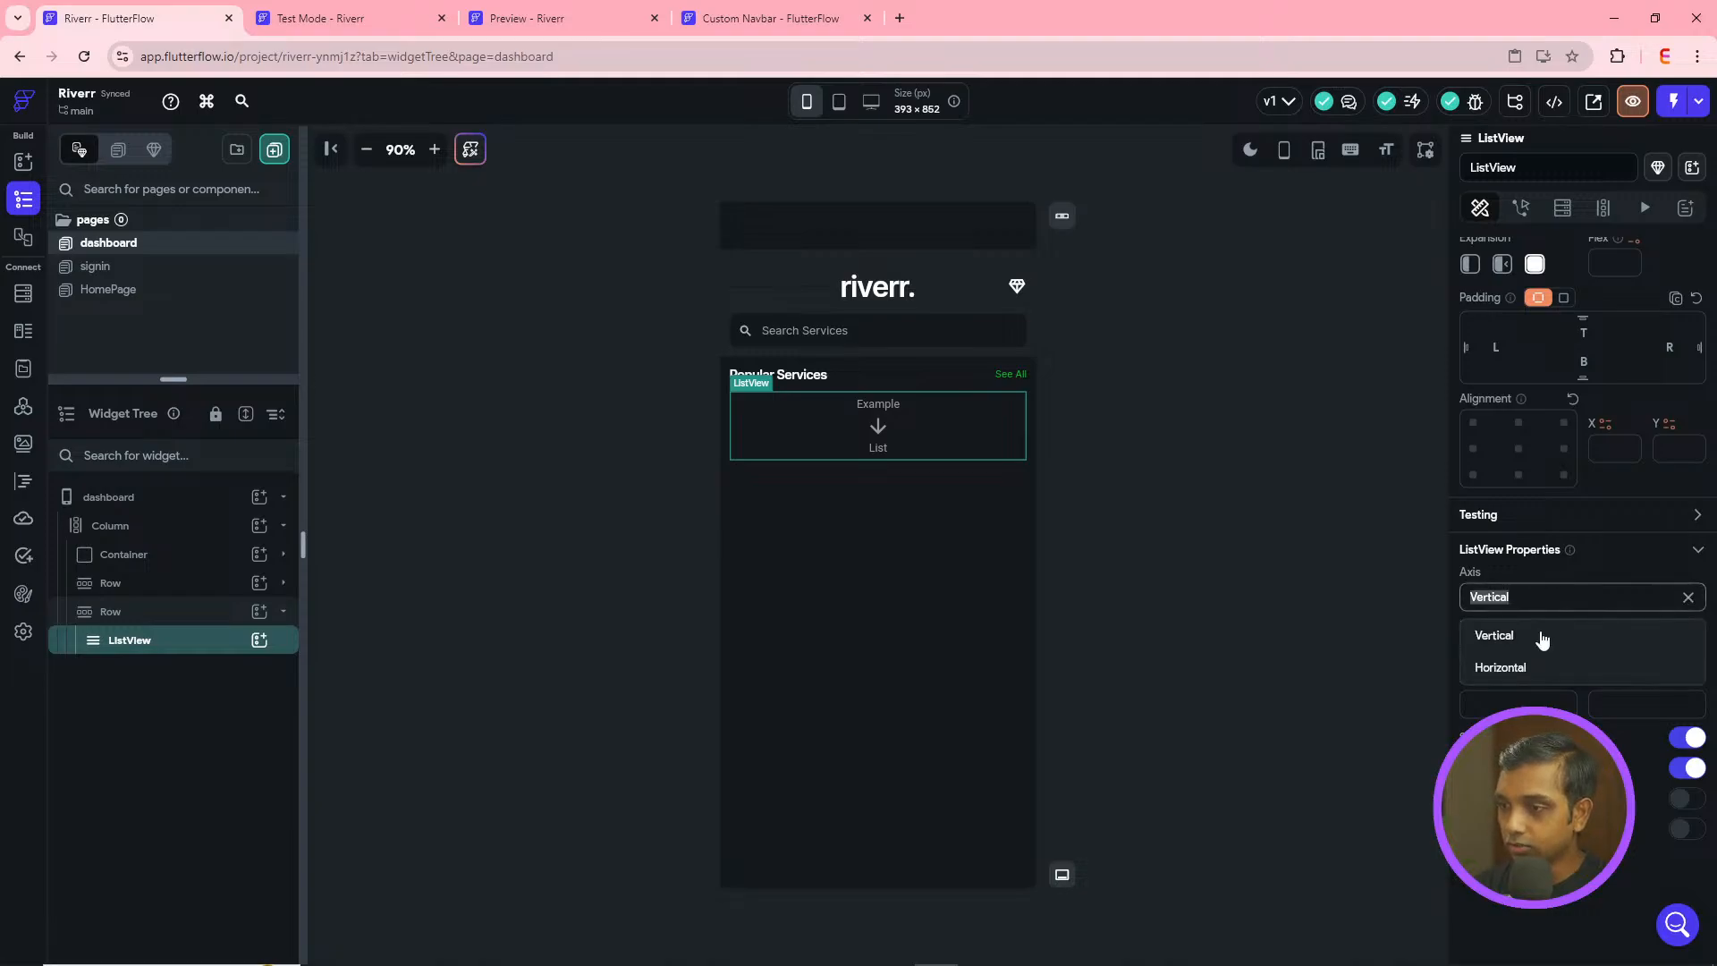
click(1526, 667)
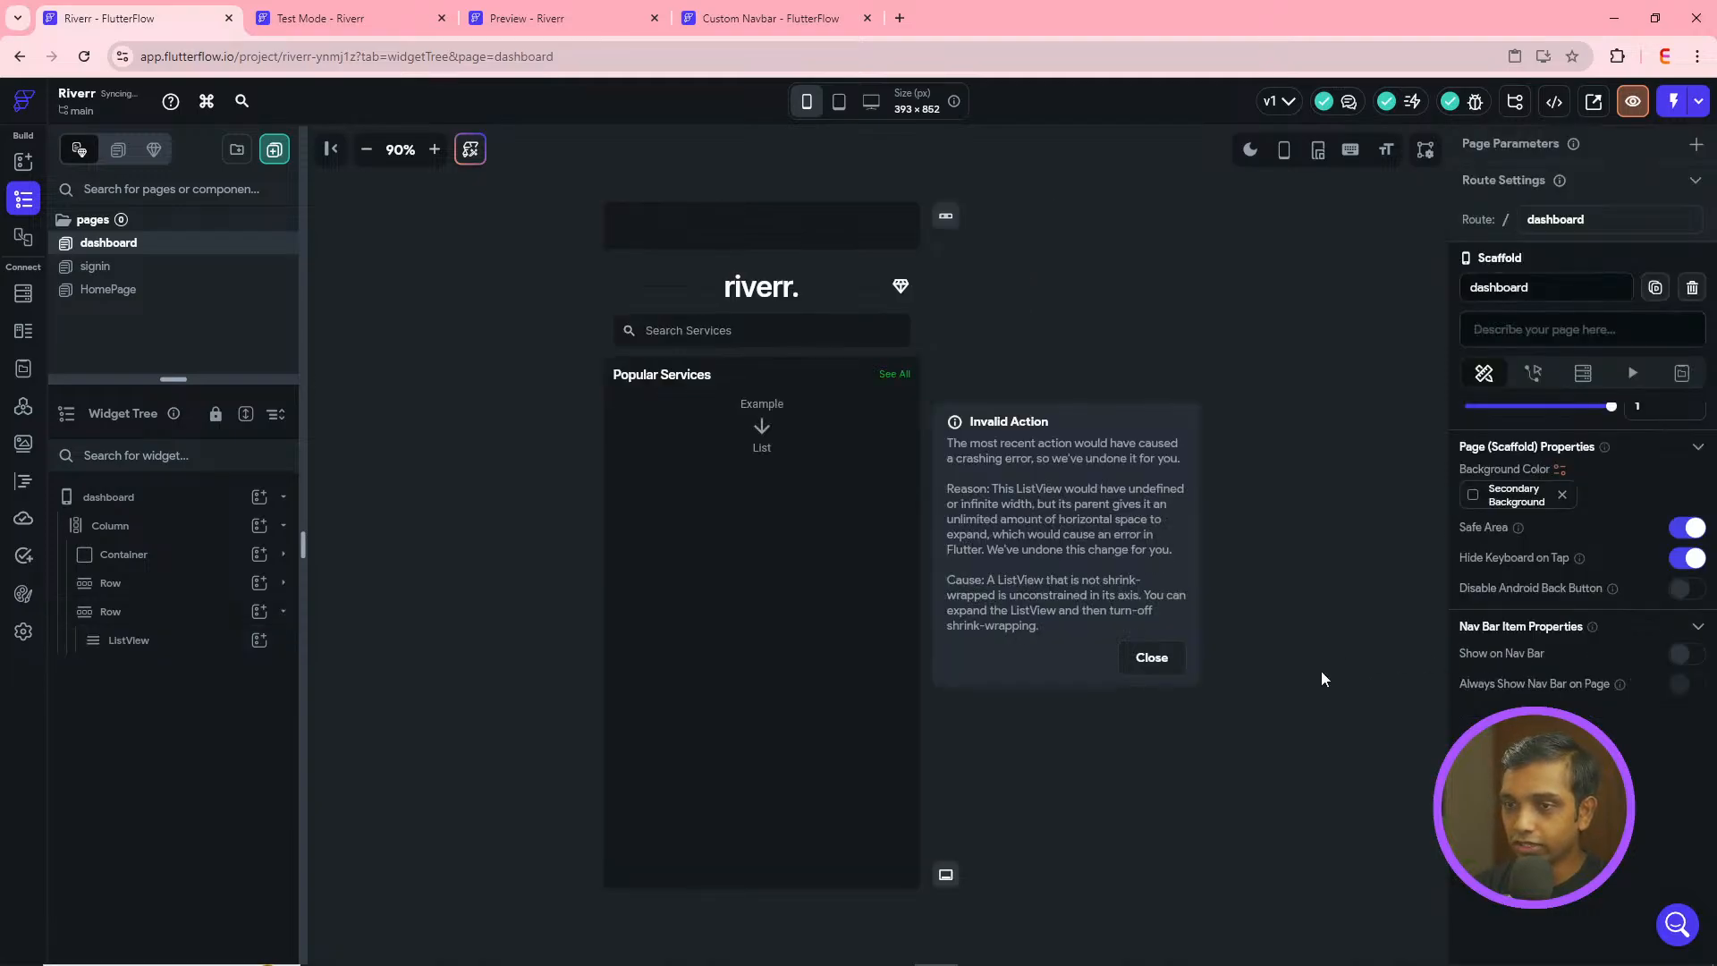
click(1153, 659)
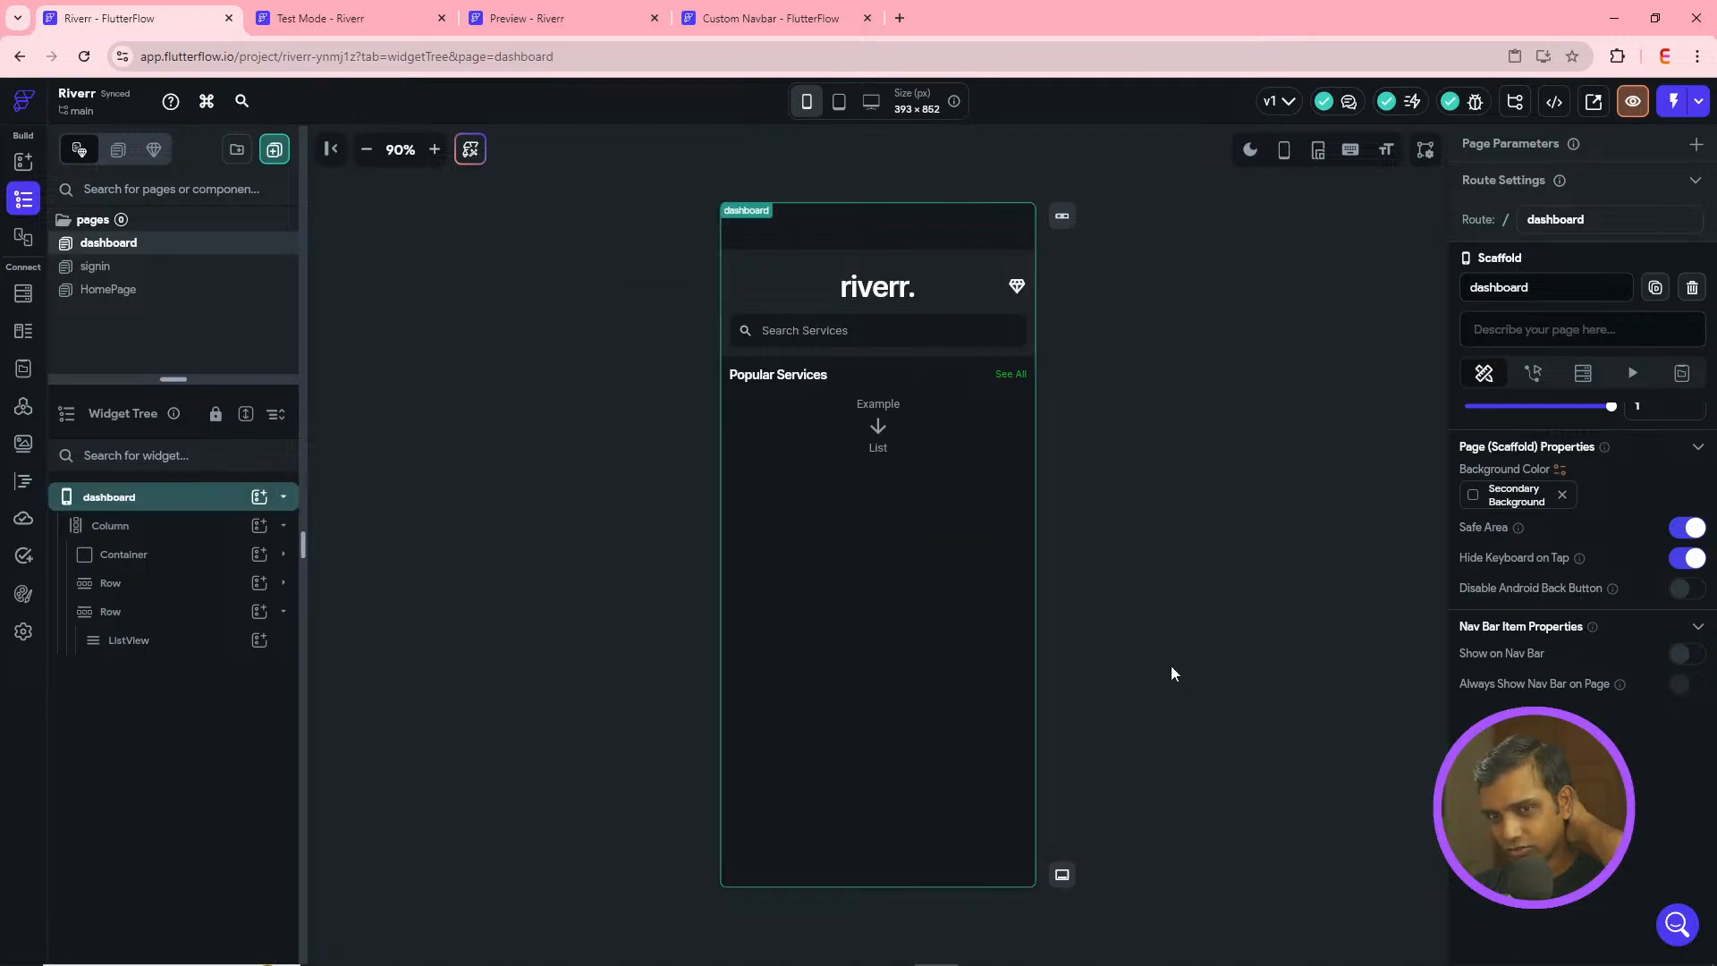
- Wrap the ListView in the second Row with a Container
click(161, 644)
right_click(162, 659)
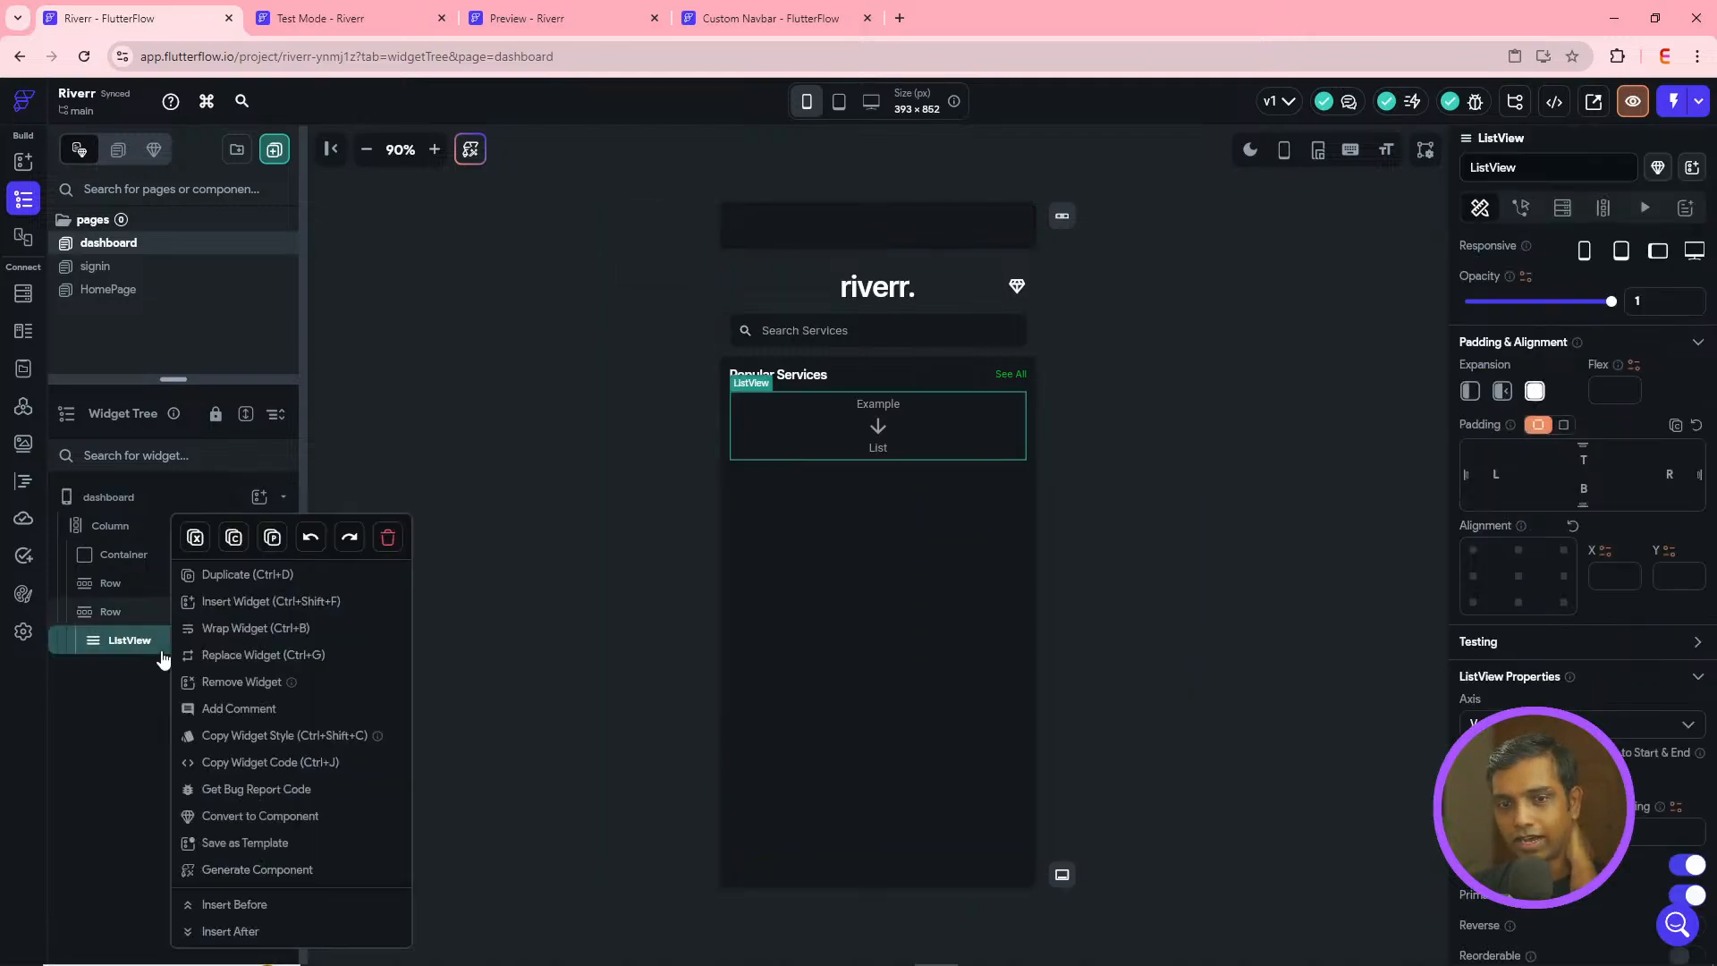
click(237, 657)
click(718, 383)
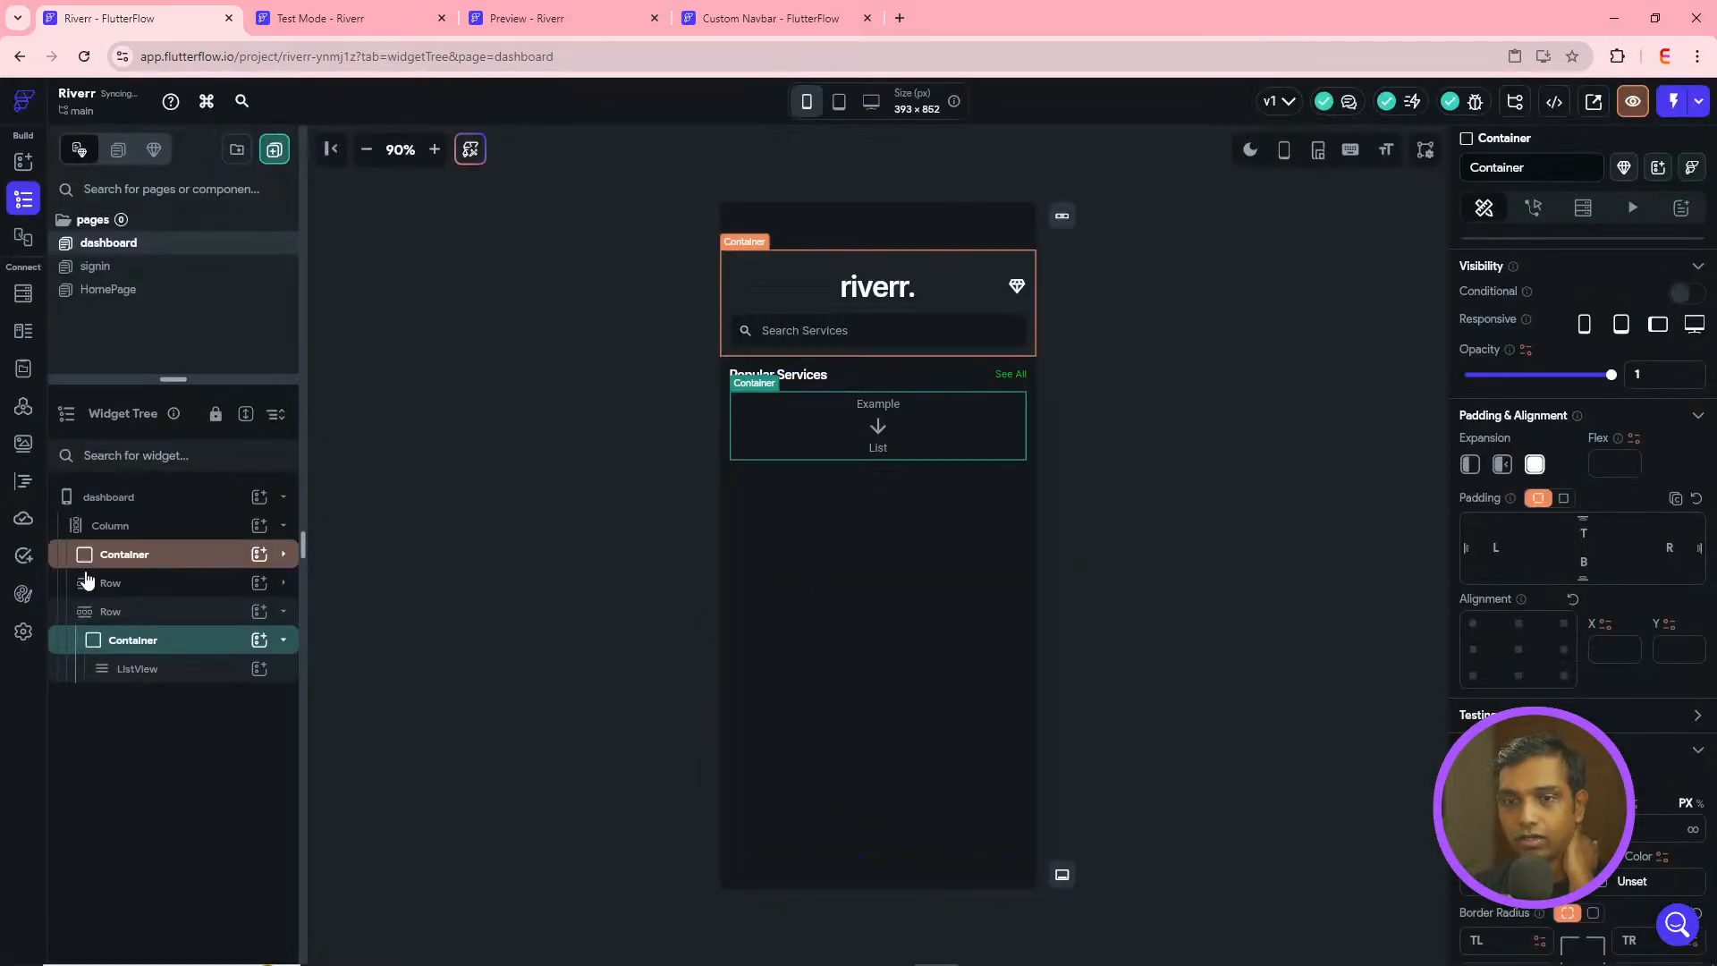
- Try to switch the axis of the ListView inside its new Container to Horizontal
click(134, 669)
click(1526, 677)
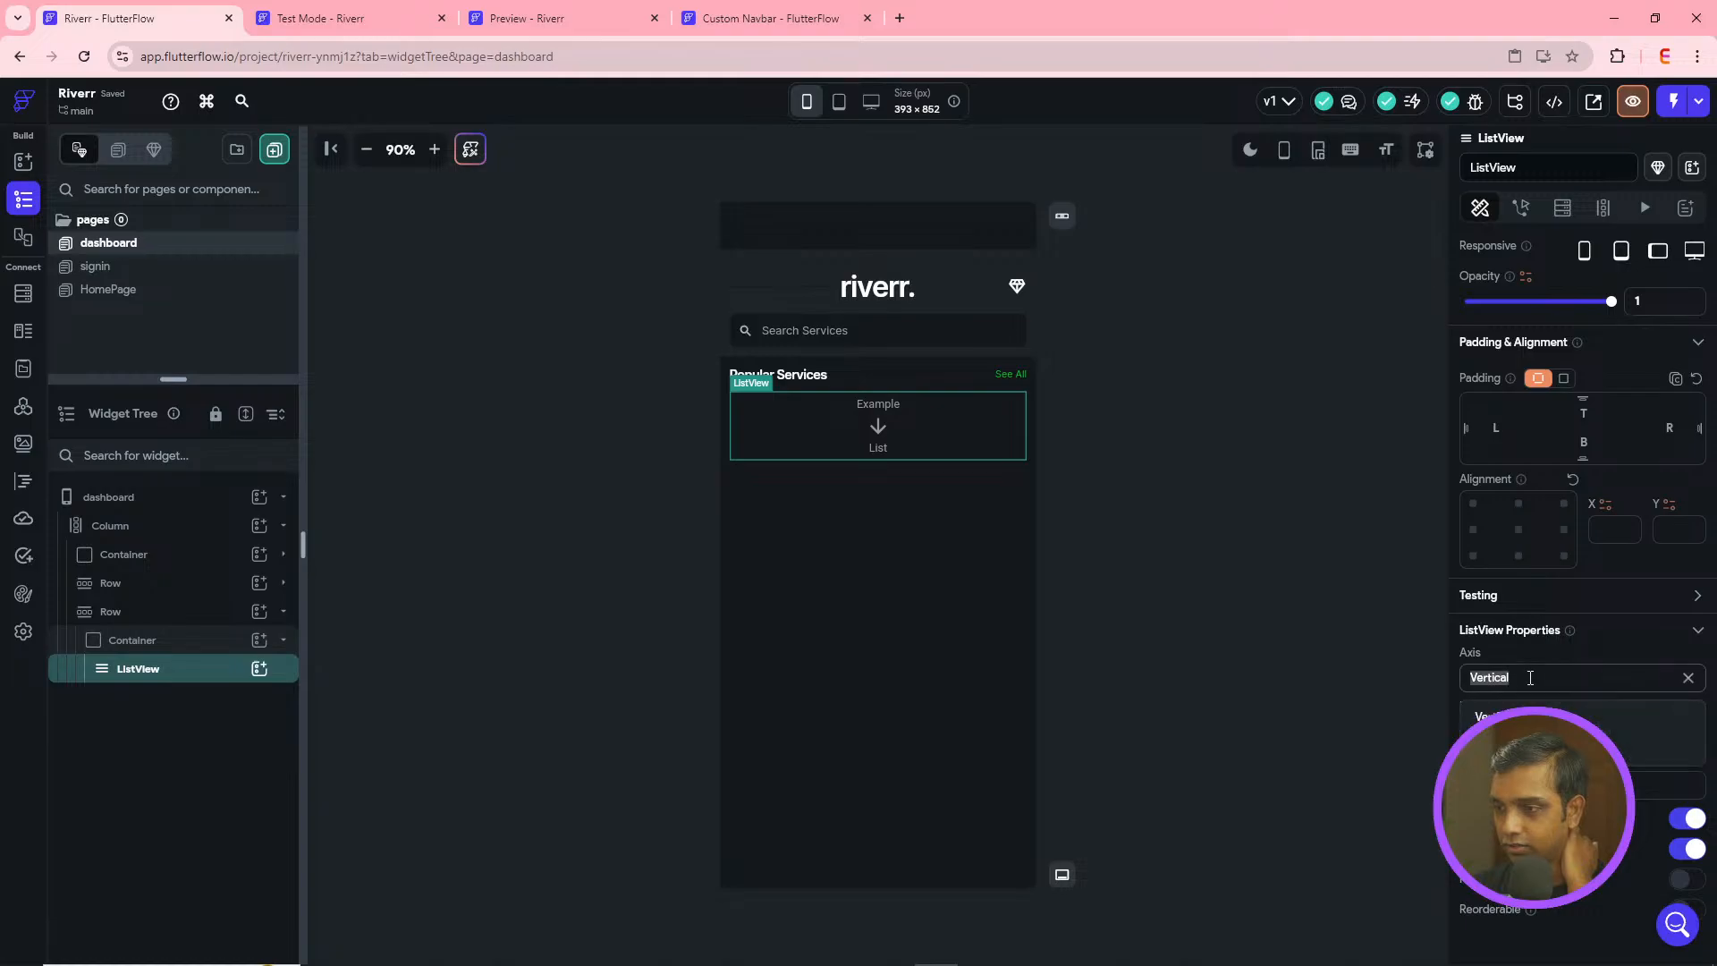
click(1526, 750)
click(1163, 588)
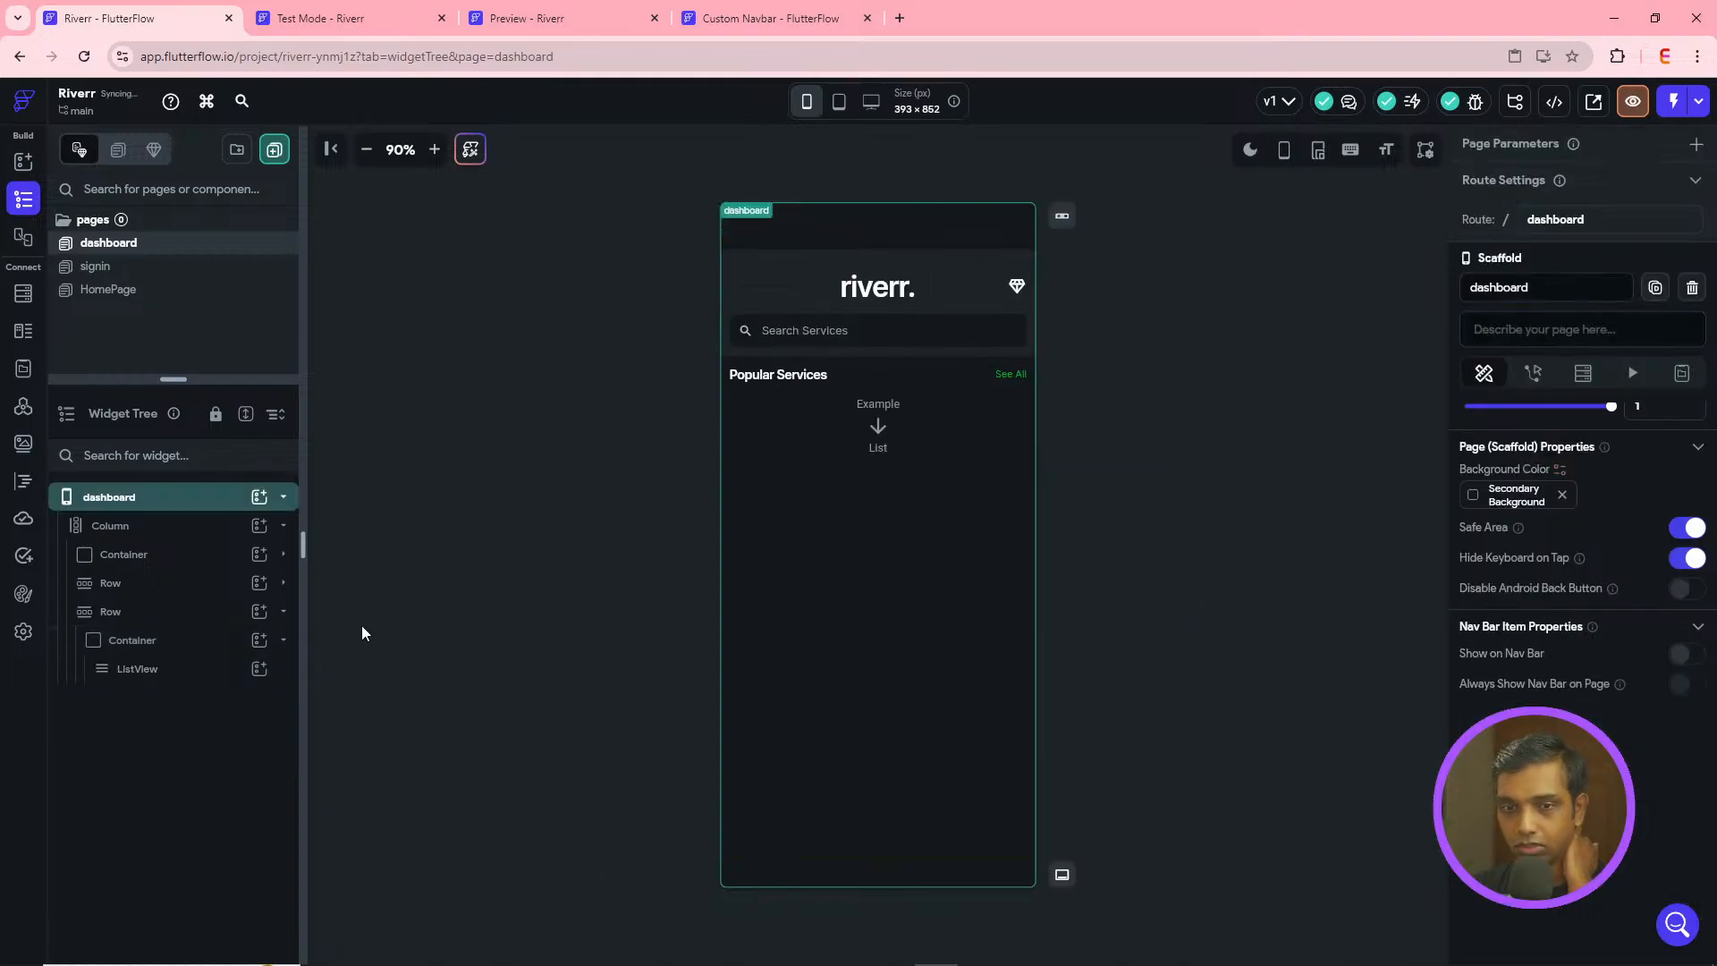
click(189, 642)
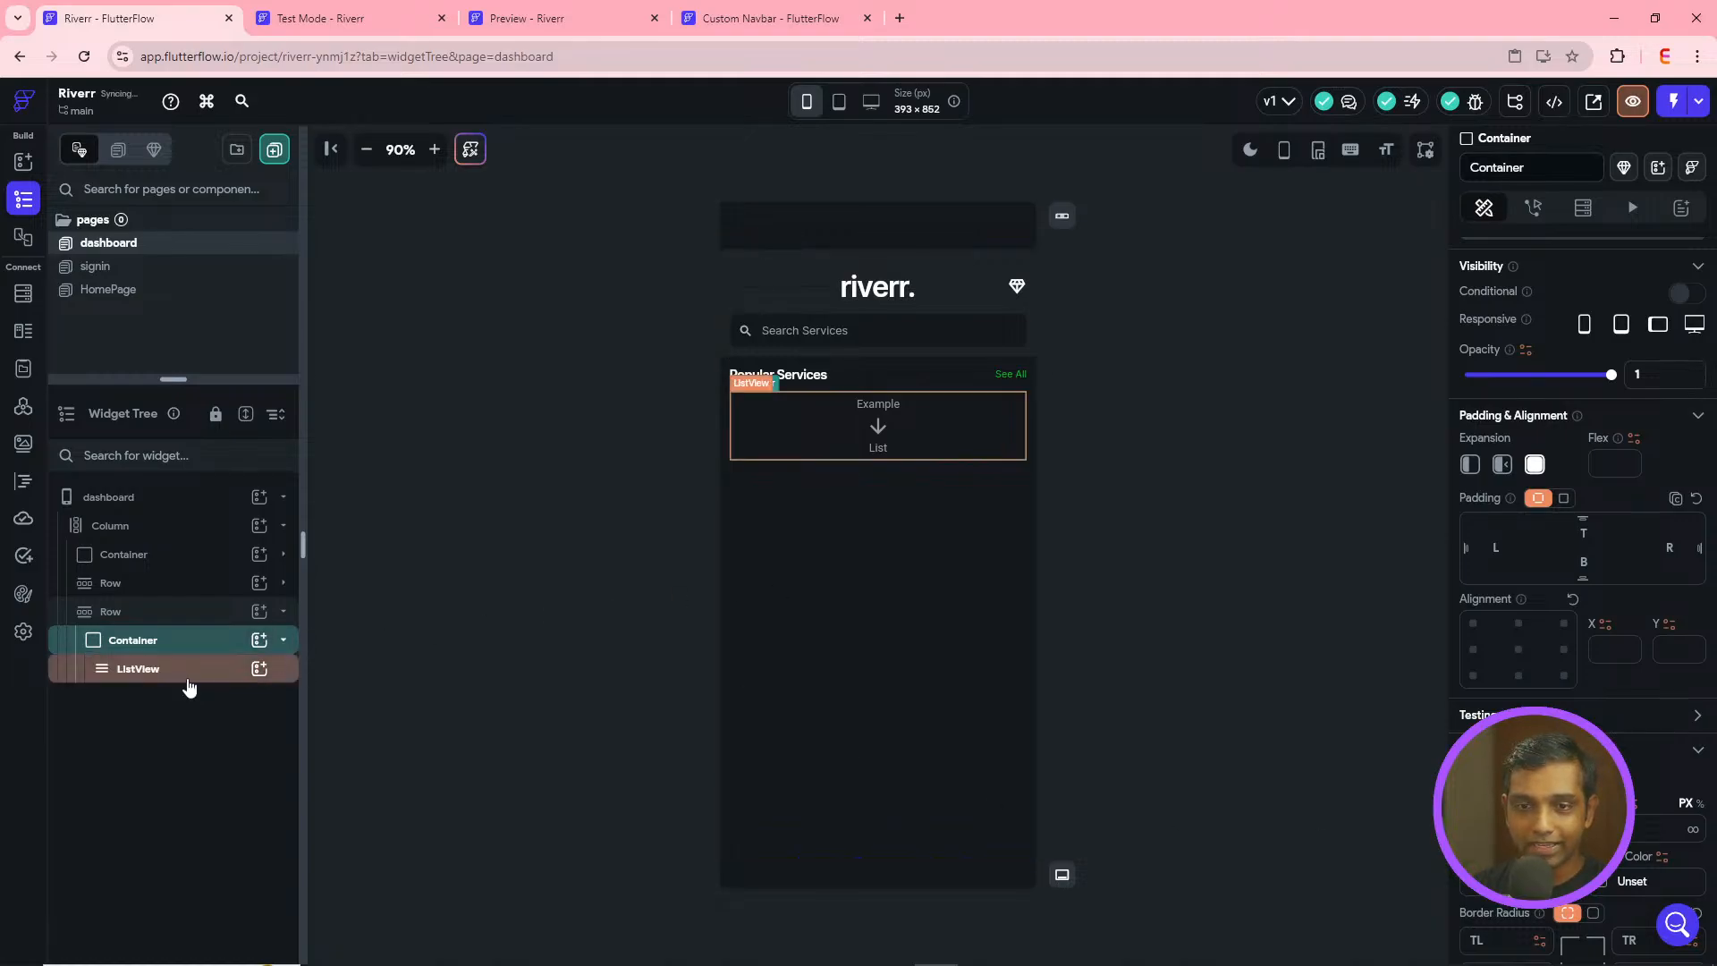
click(278, 679)
click(1530, 676)
click(1531, 750)
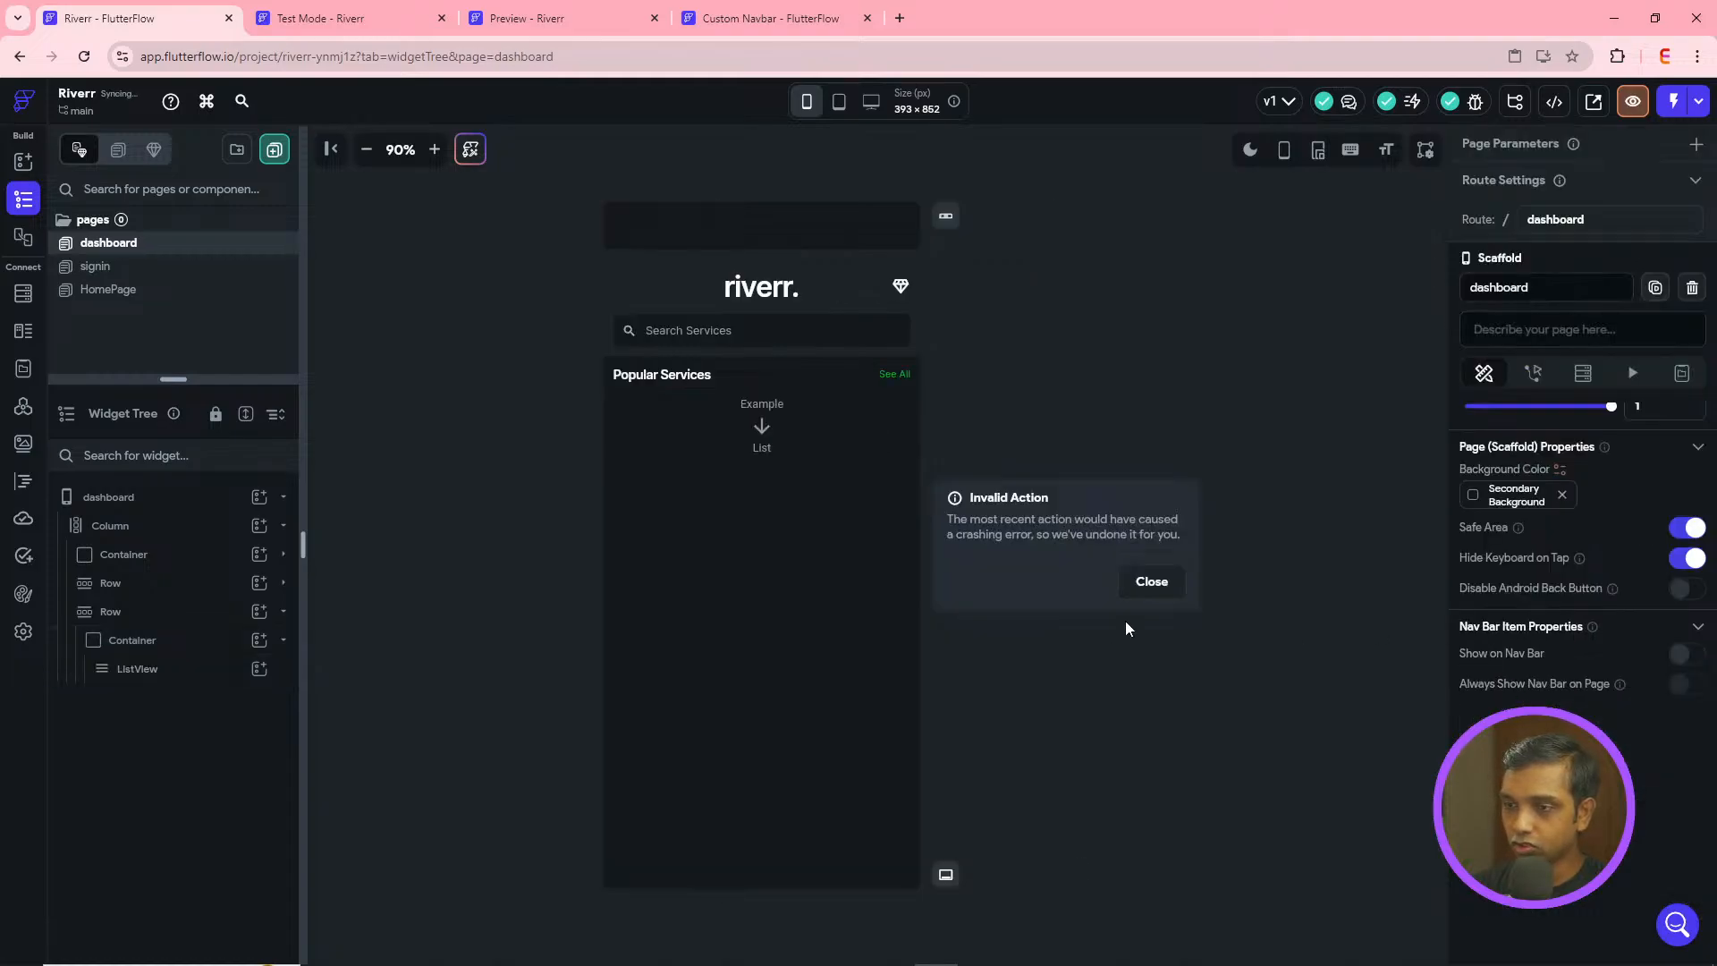
click(1150, 583)
- Clear the width of the Container that wraps the ListView
click(108, 641)
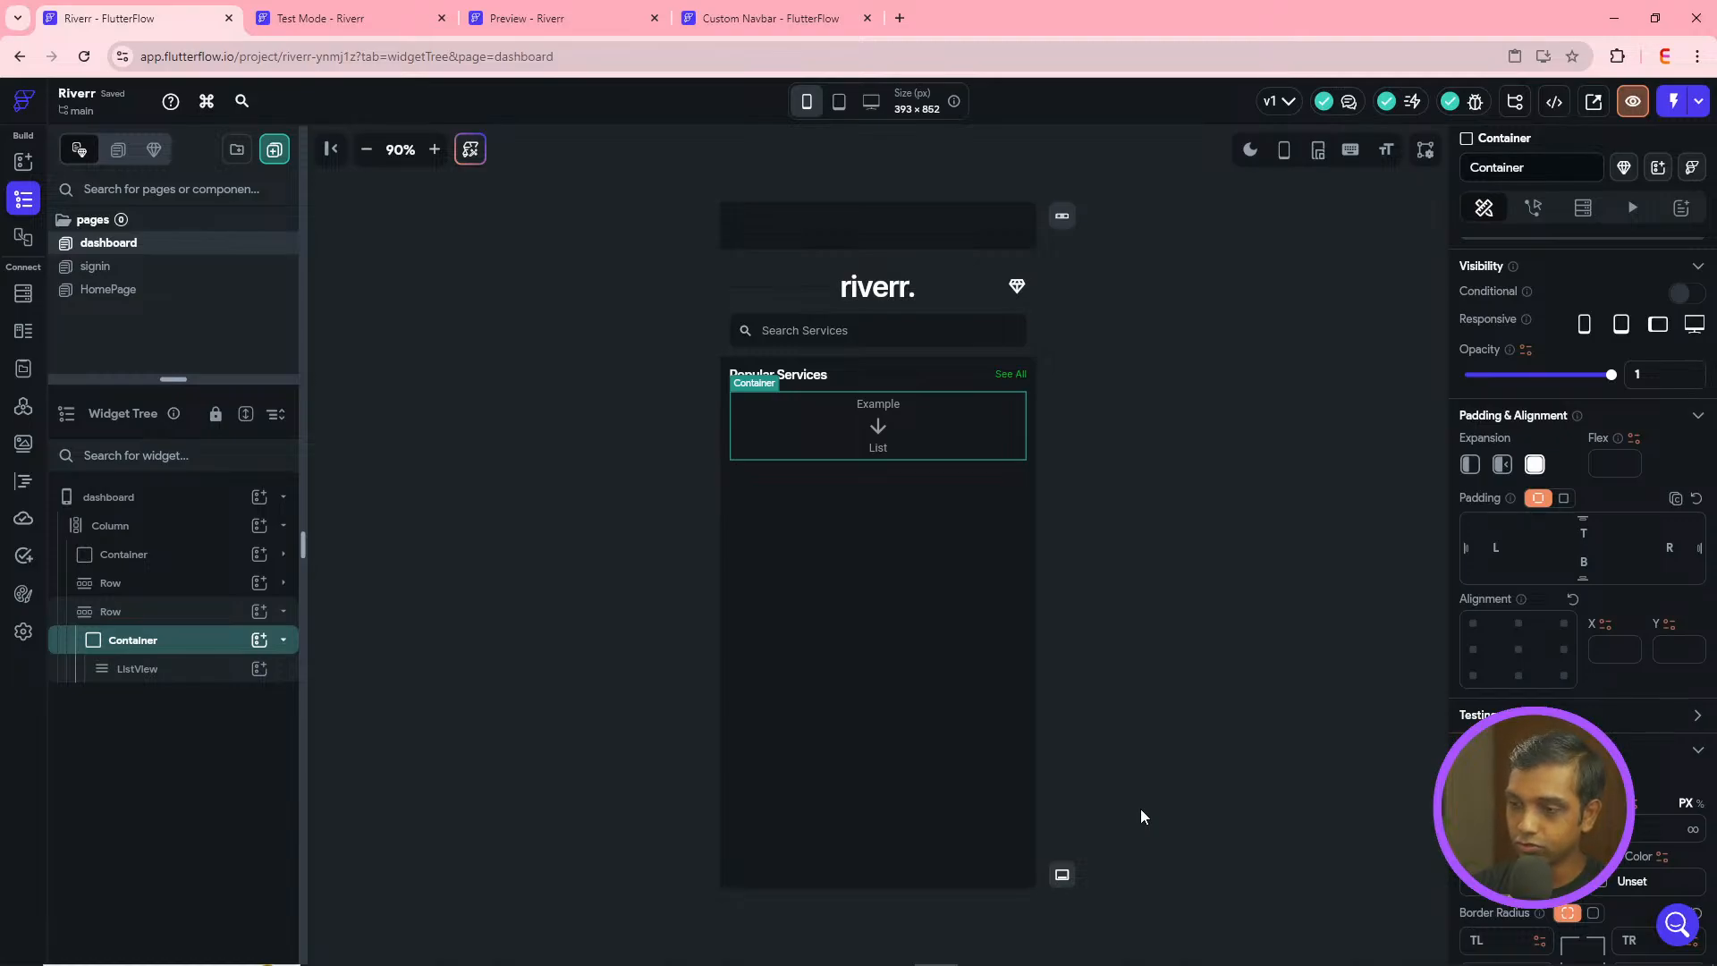
scroll(1678, 828, down, 4)
key(BackSpace)
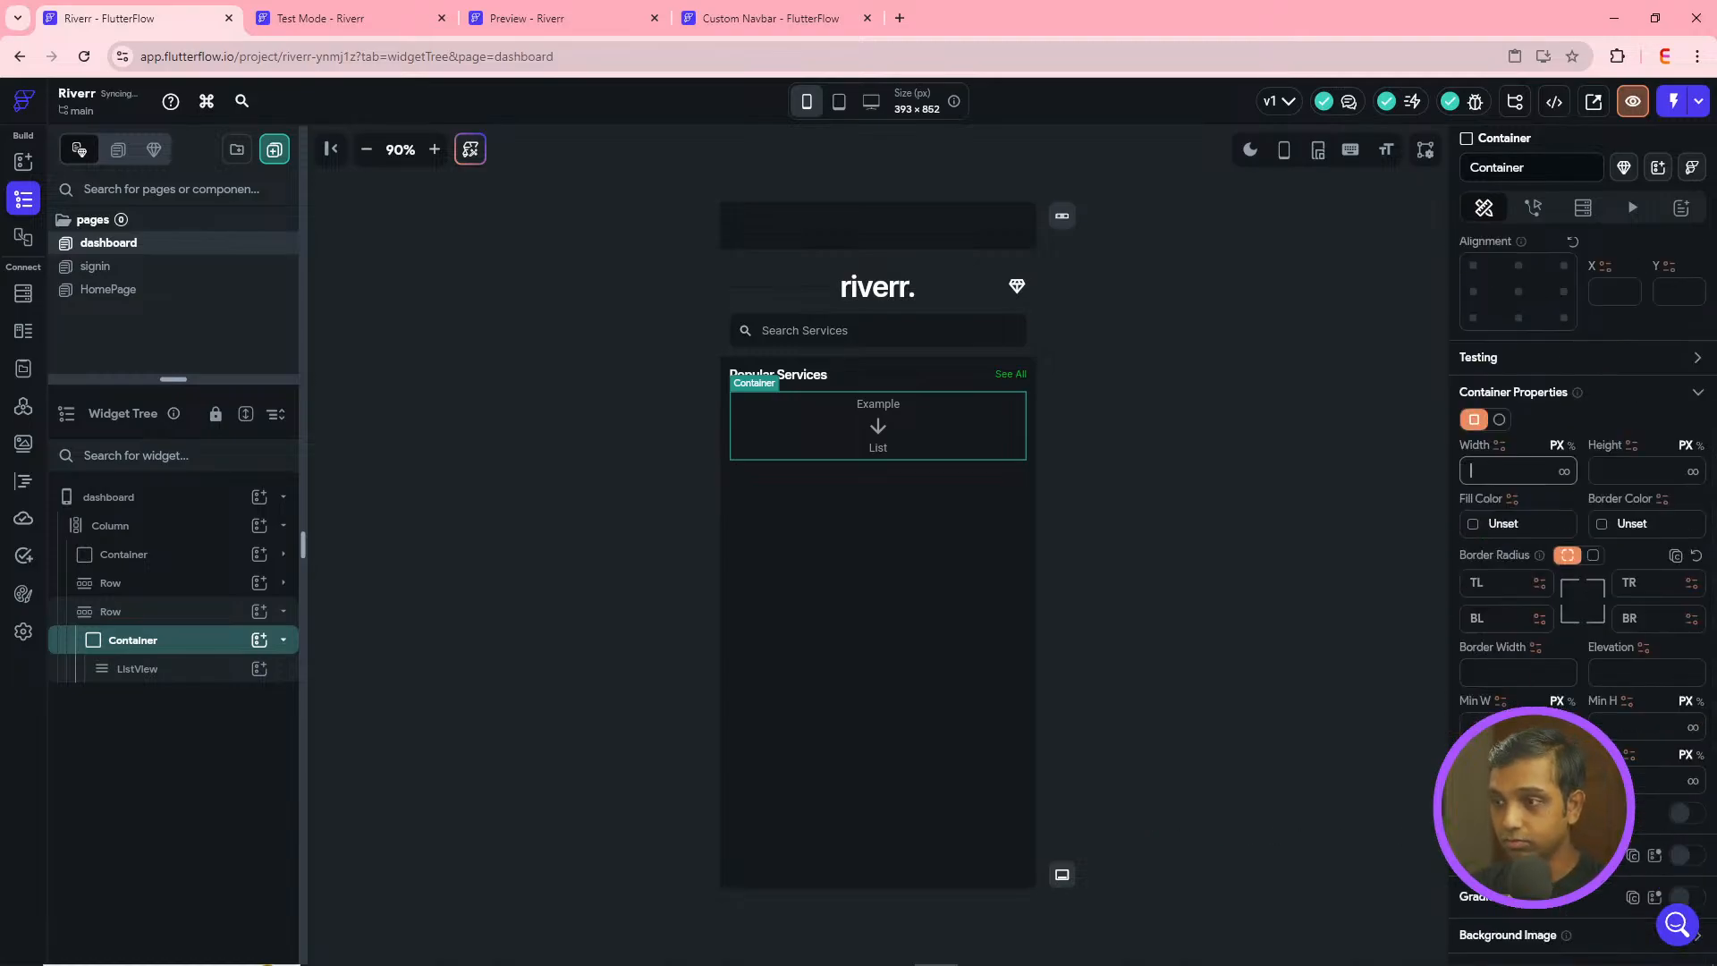
key(Return)
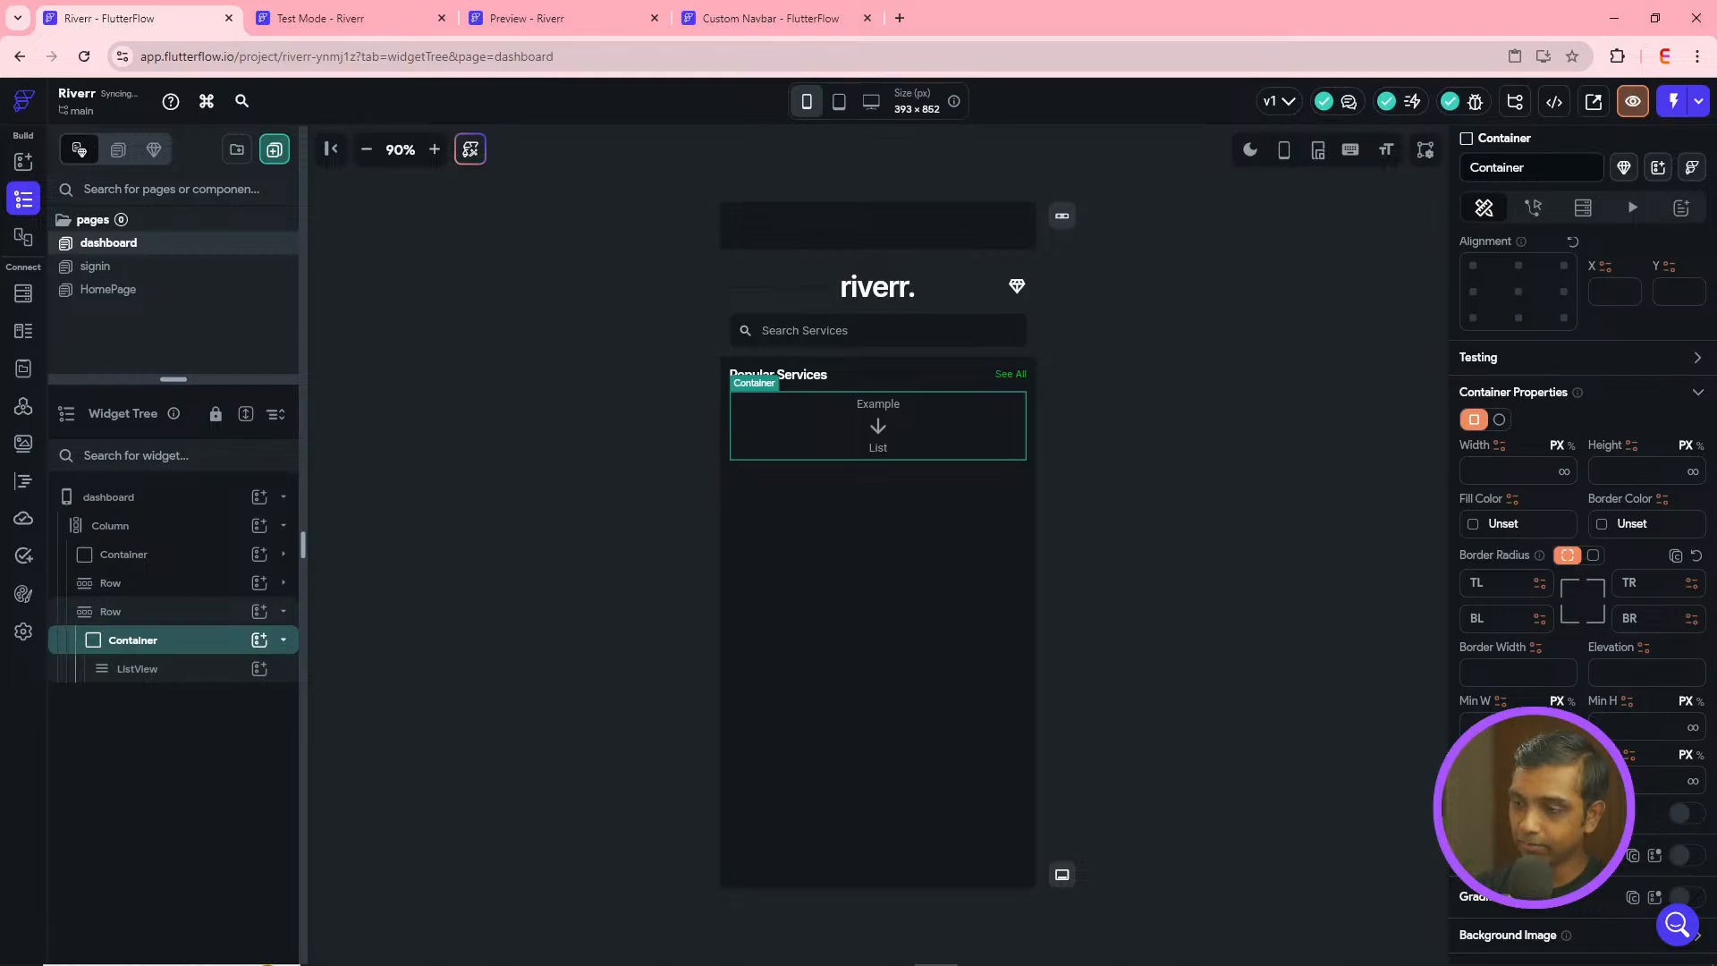
- Retry the Horizontal axis on the Container's ListView
click(170, 669)
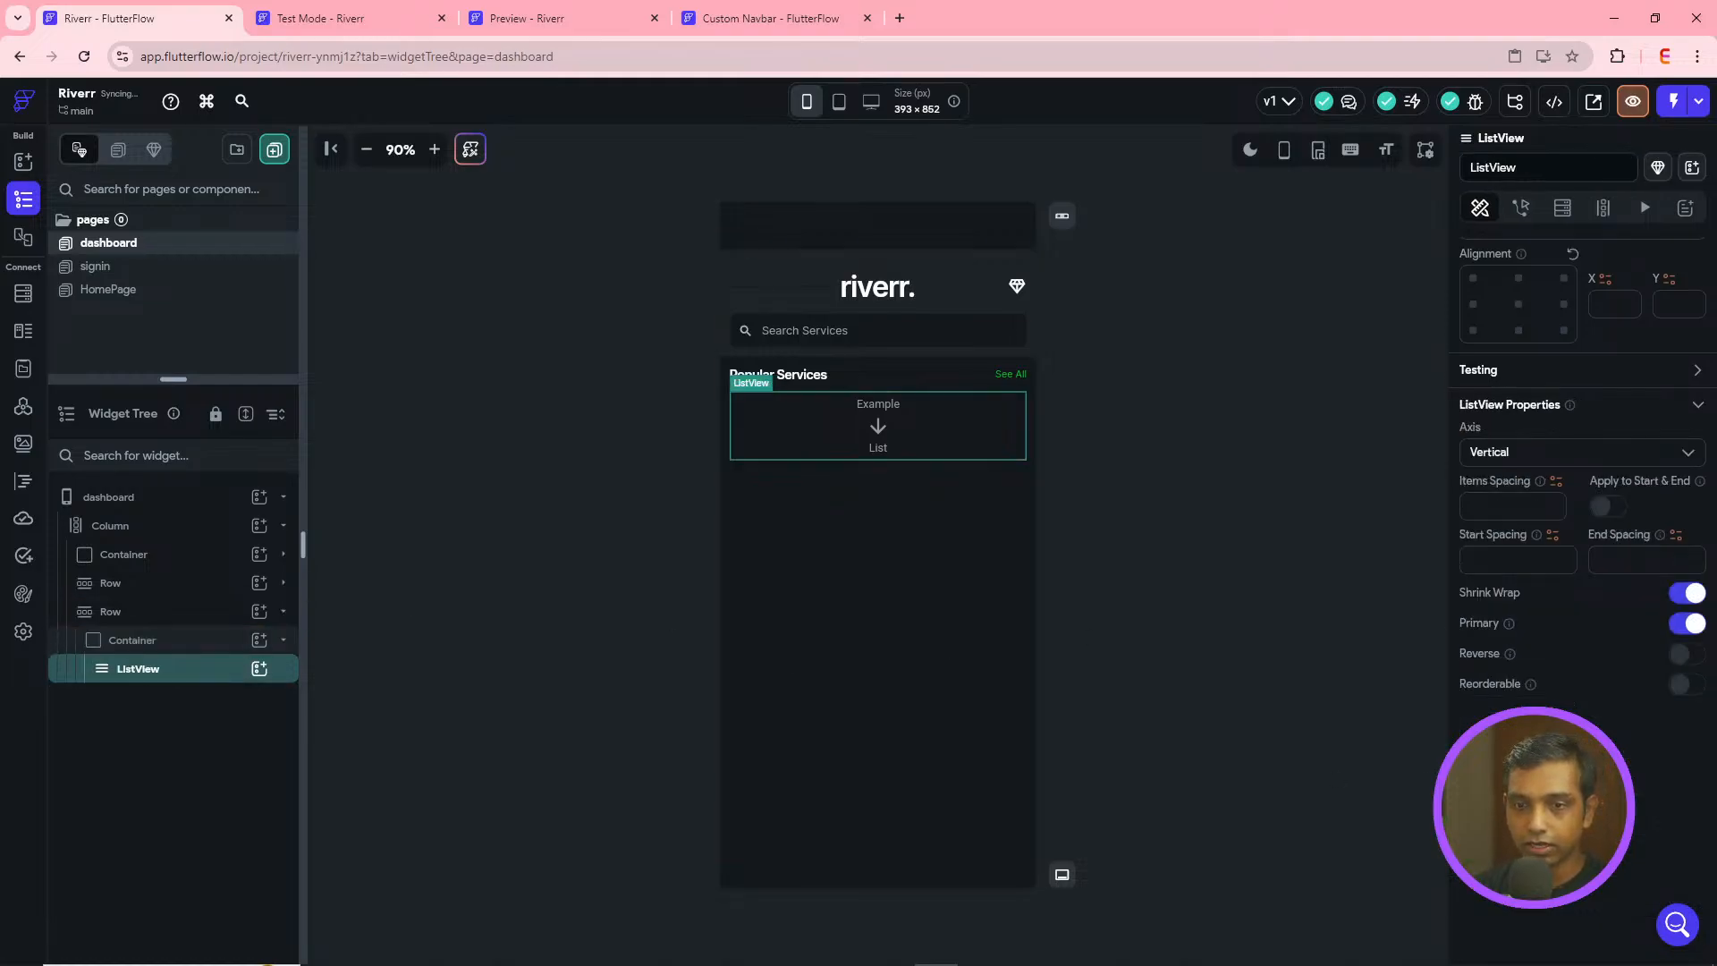
click(1531, 453)
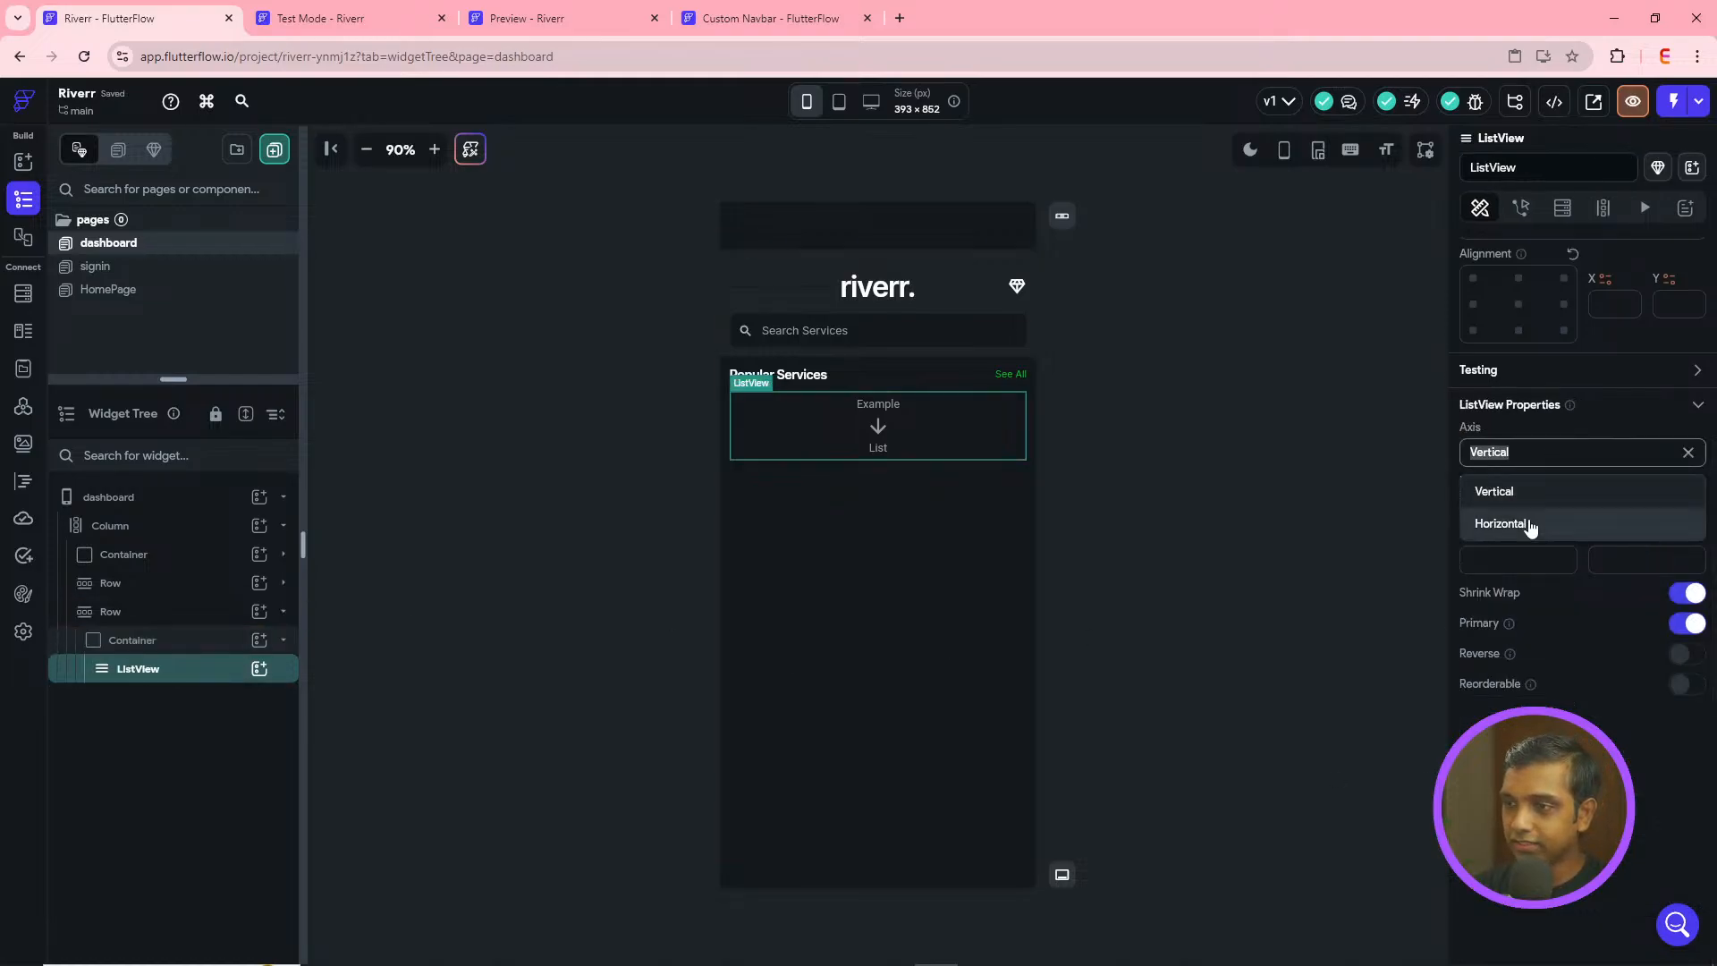
click(1529, 522)
click(1145, 577)
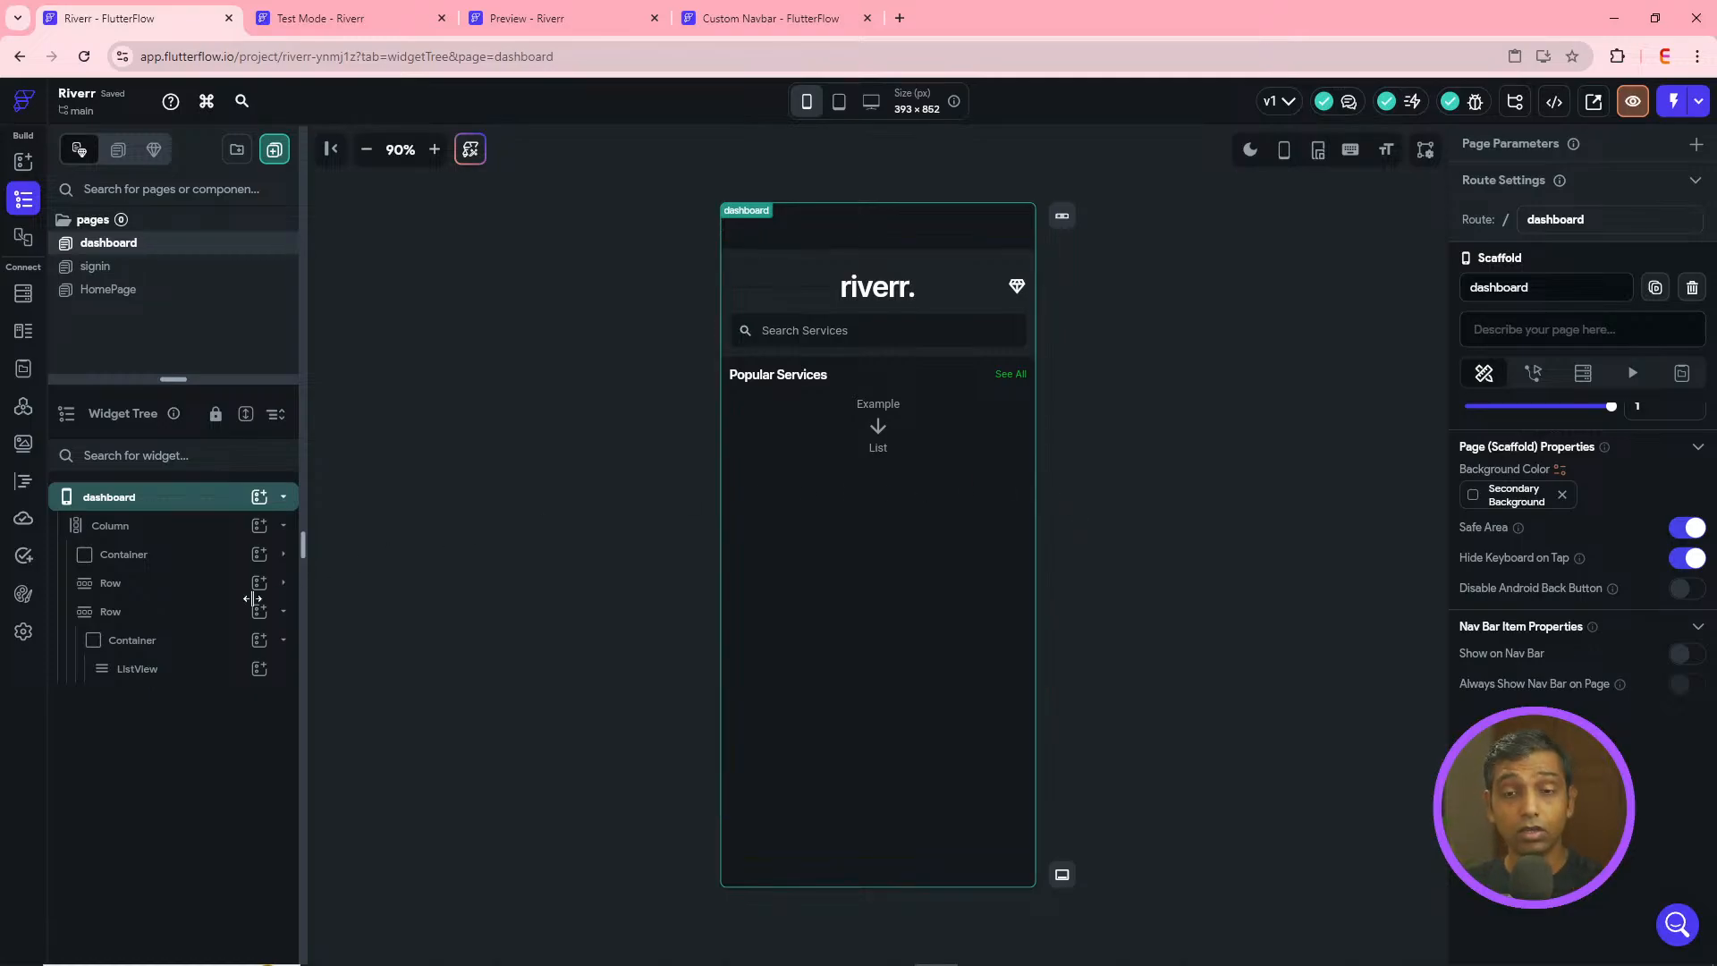
- Delete the Container holding the ListView from the Row below the "Popular Services" heading
click(191, 669)
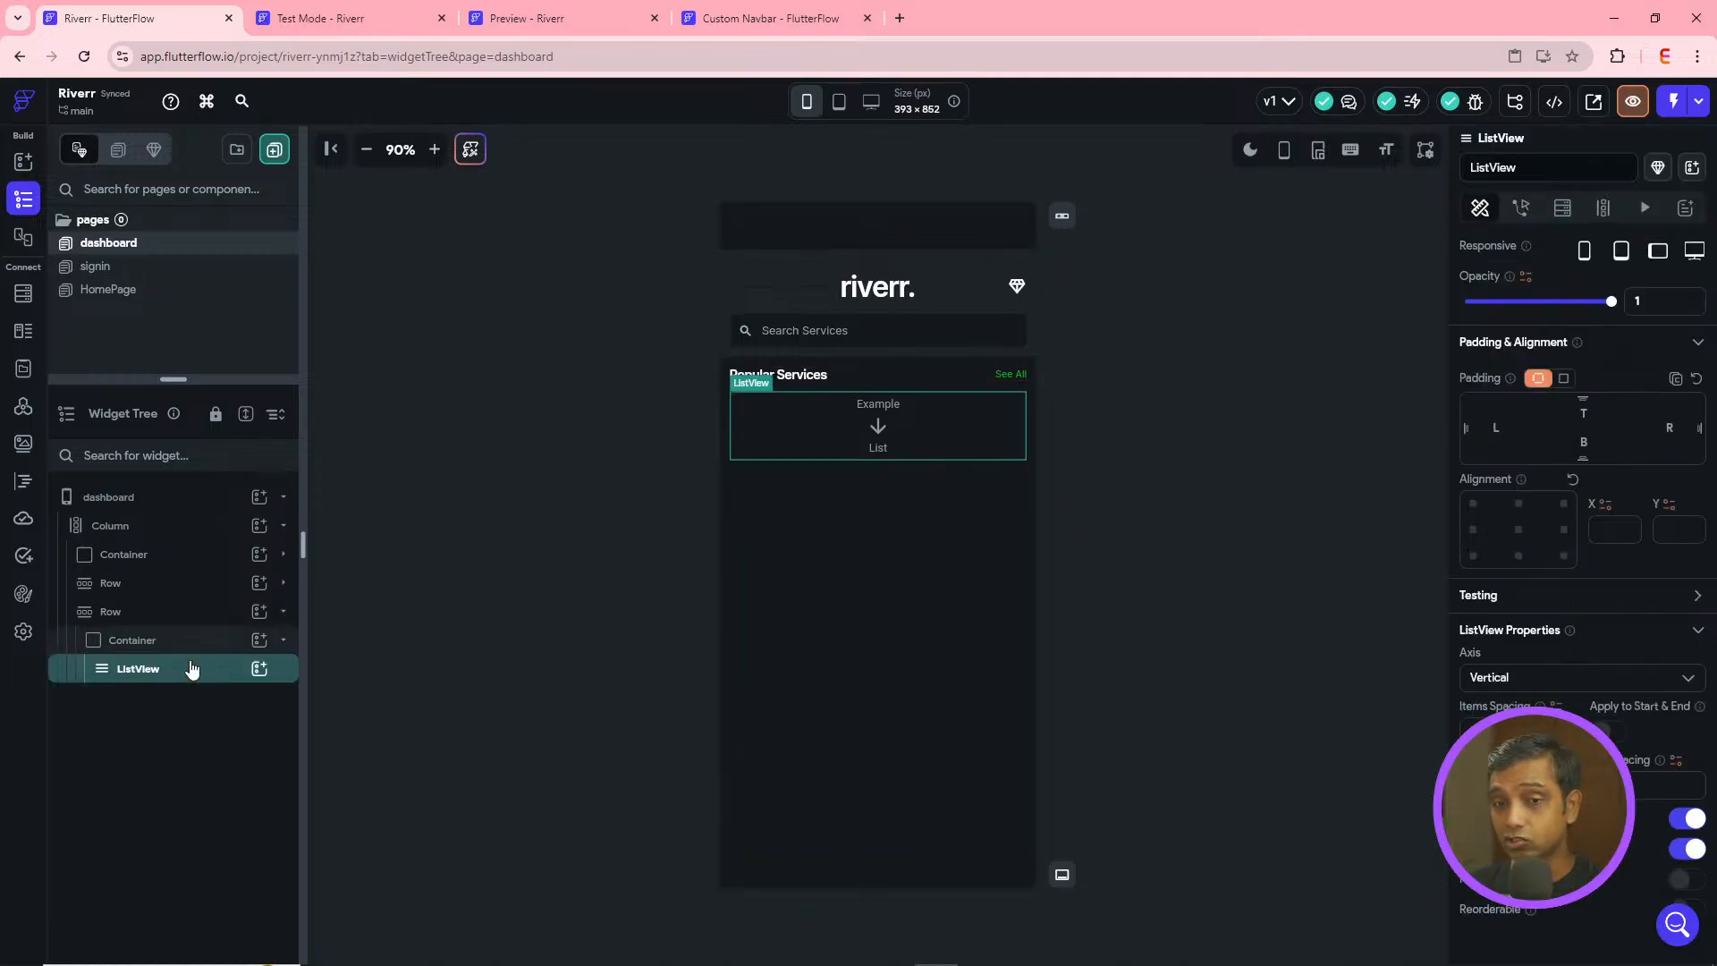
right_click(168, 643)
click(399, 529)
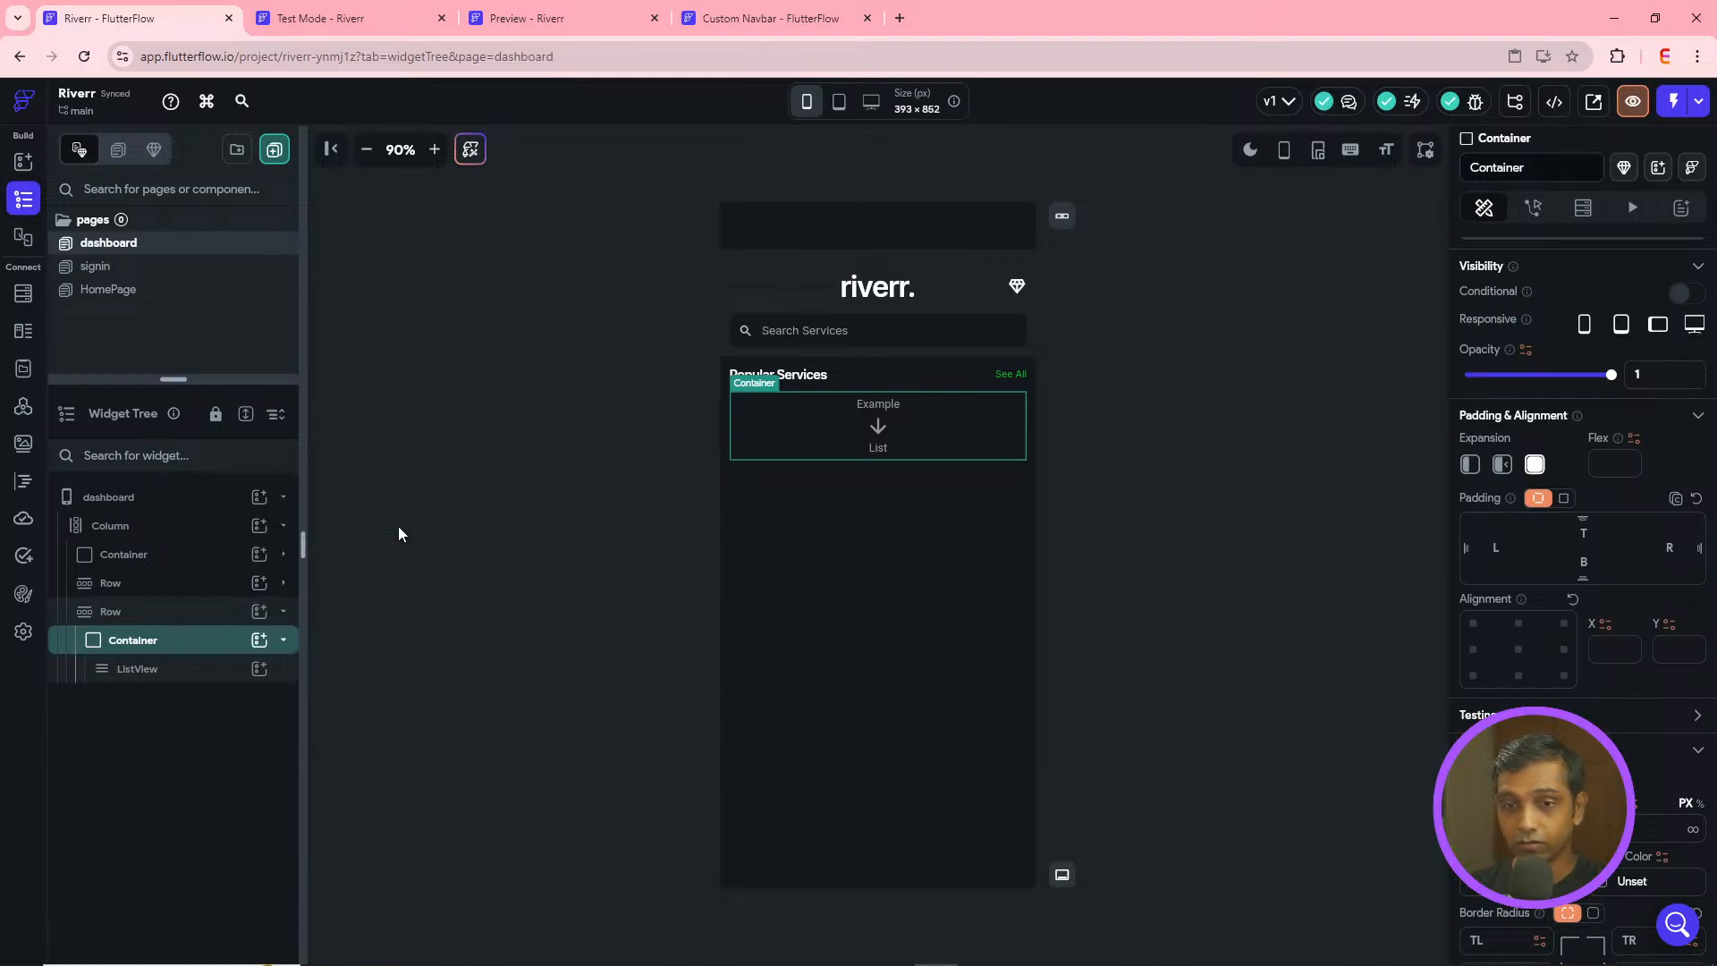
right_click(118, 645)
click(118, 646)
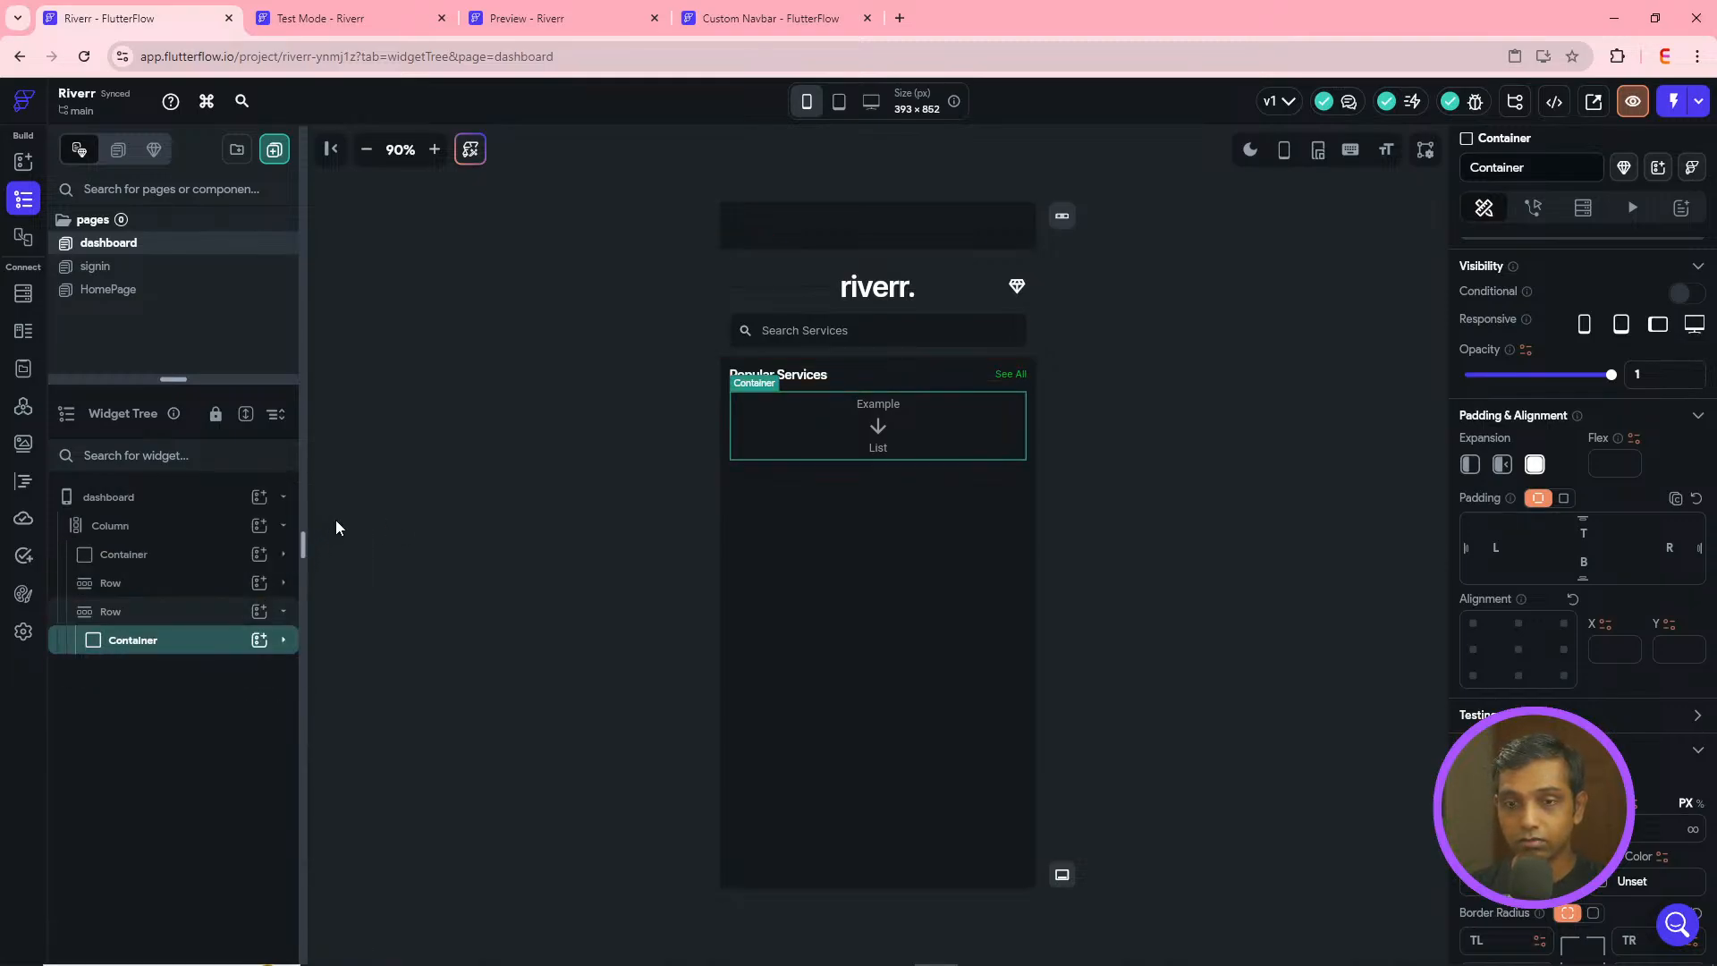
click(194, 640)
right_click(223, 649)
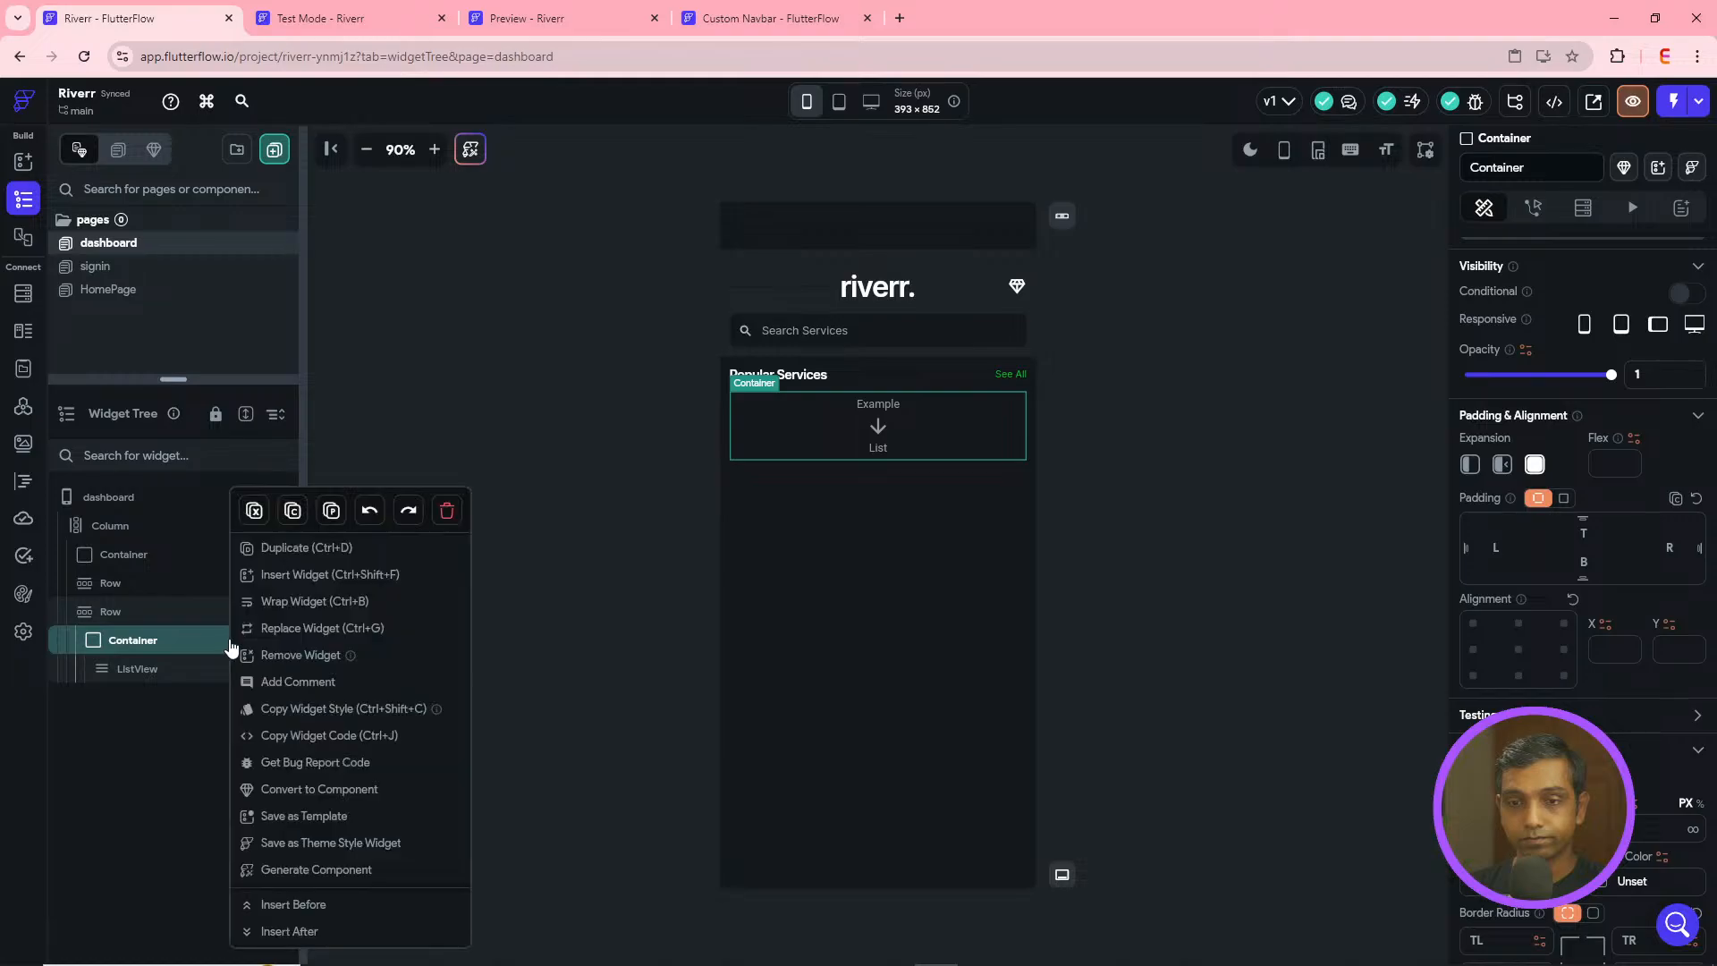
click(447, 511)
- Try nesting a new Row inside the emptied Row below "Popular Services", and undo the insertion
click(144, 612)
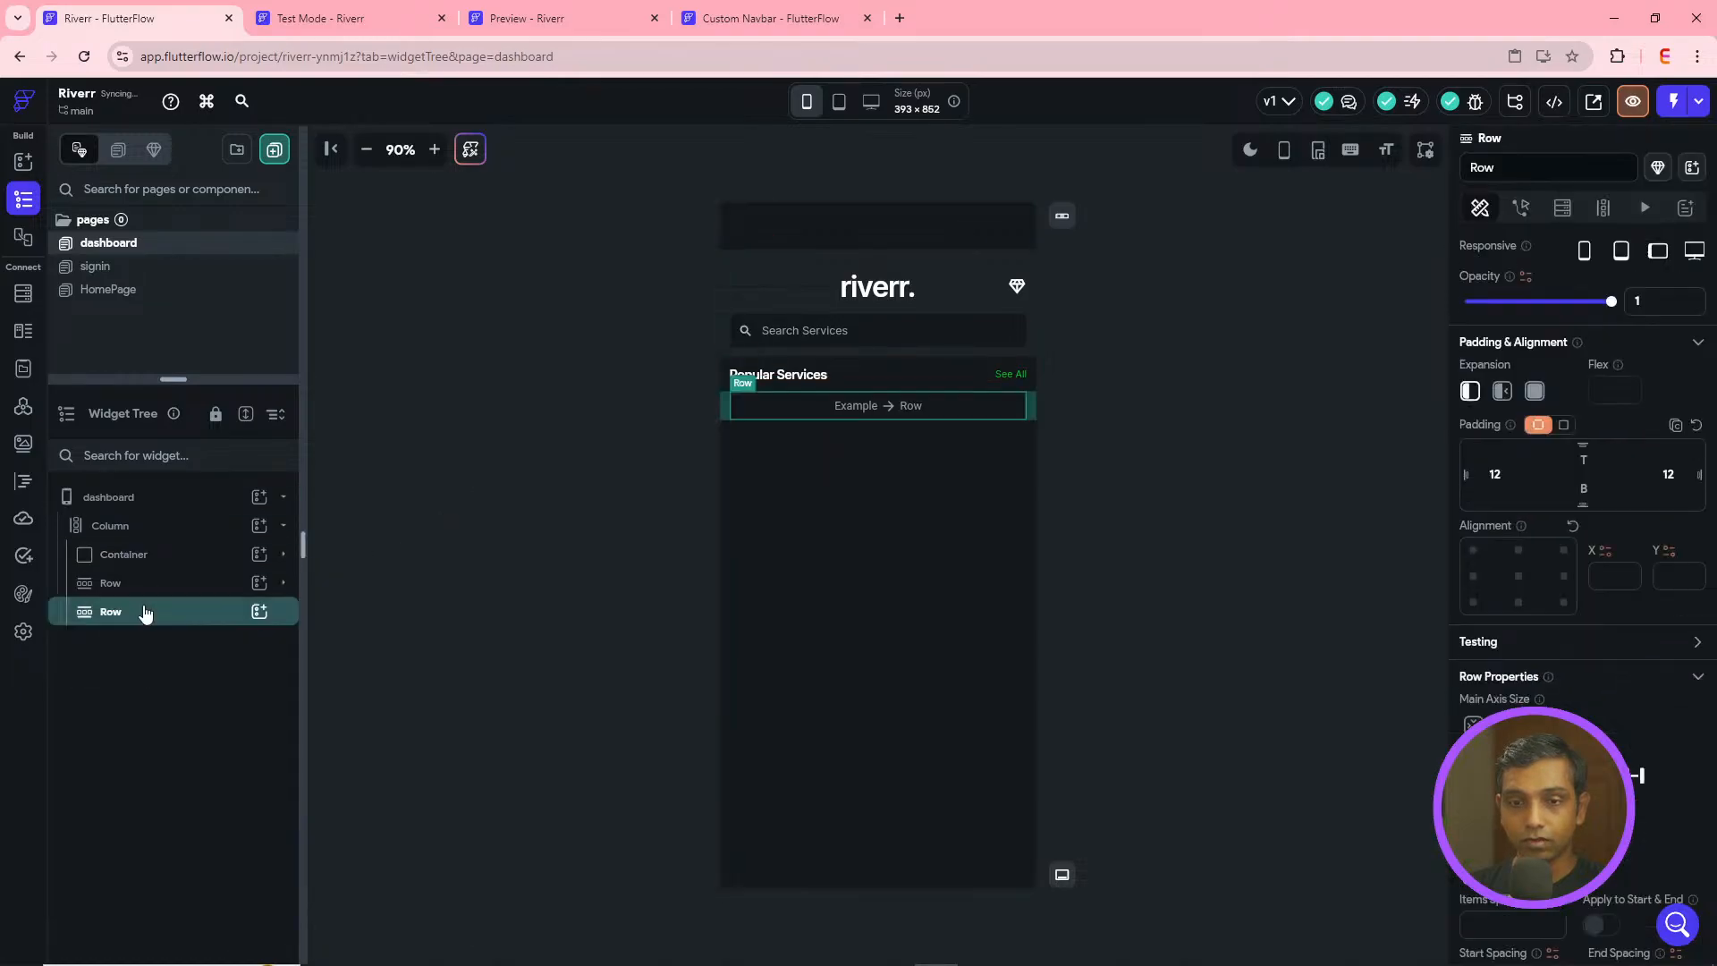
click(259, 612)
click(521, 673)
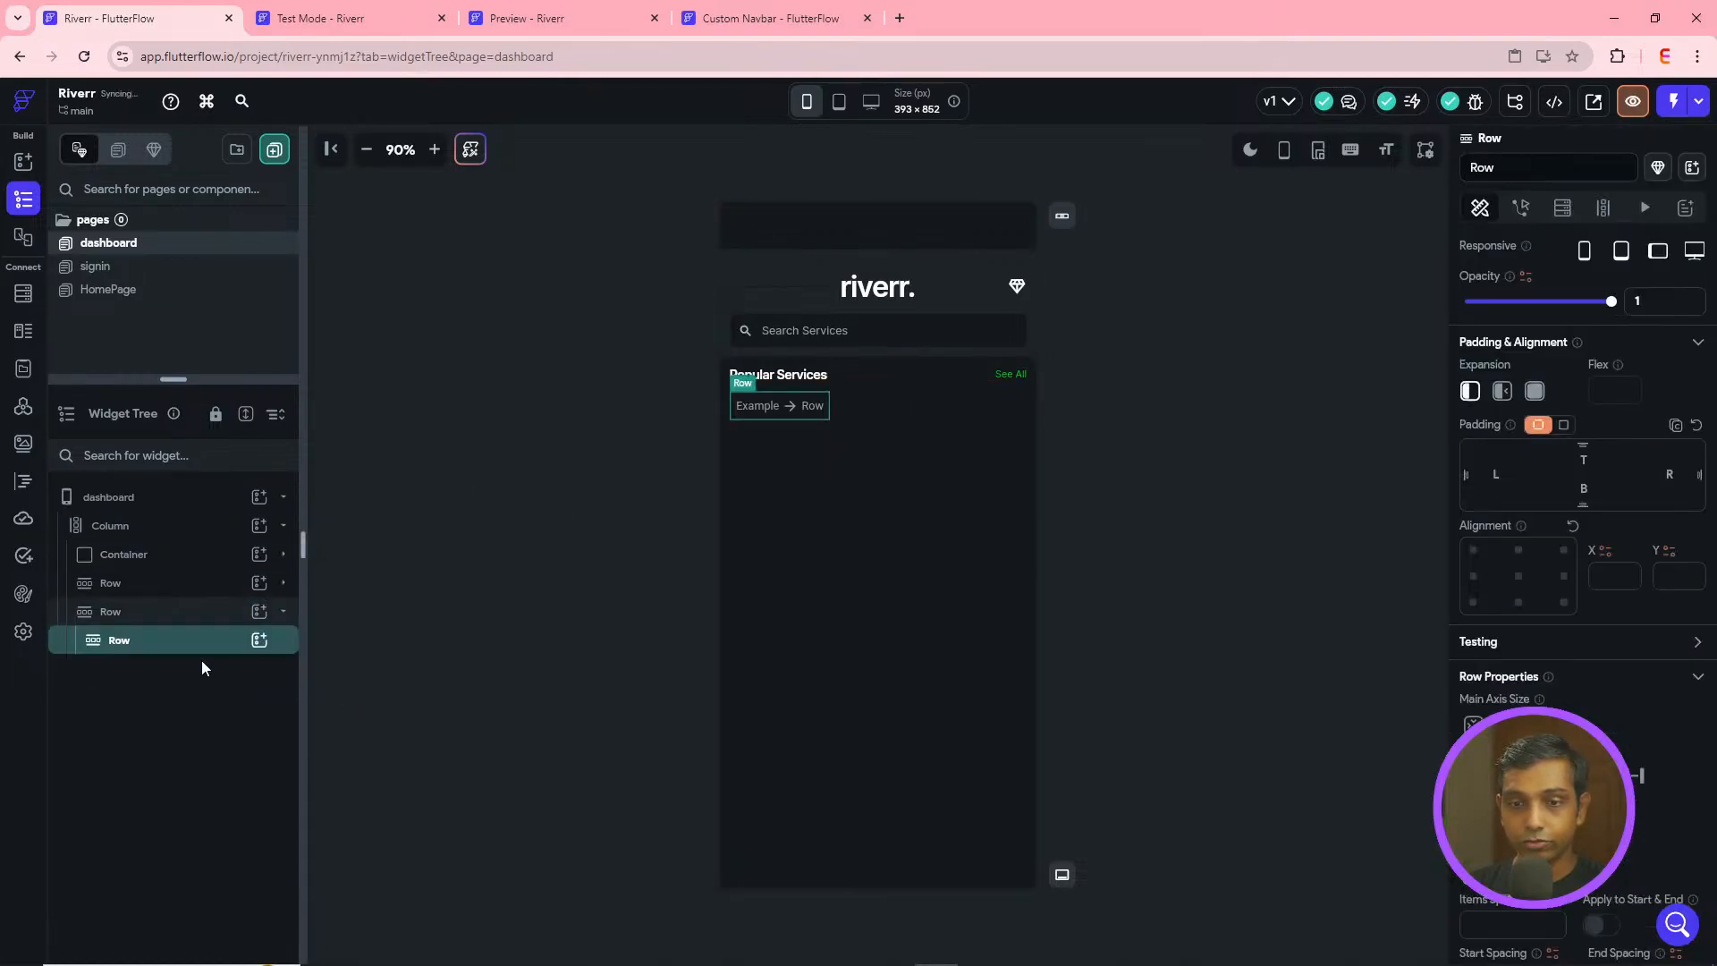
click(122, 621)
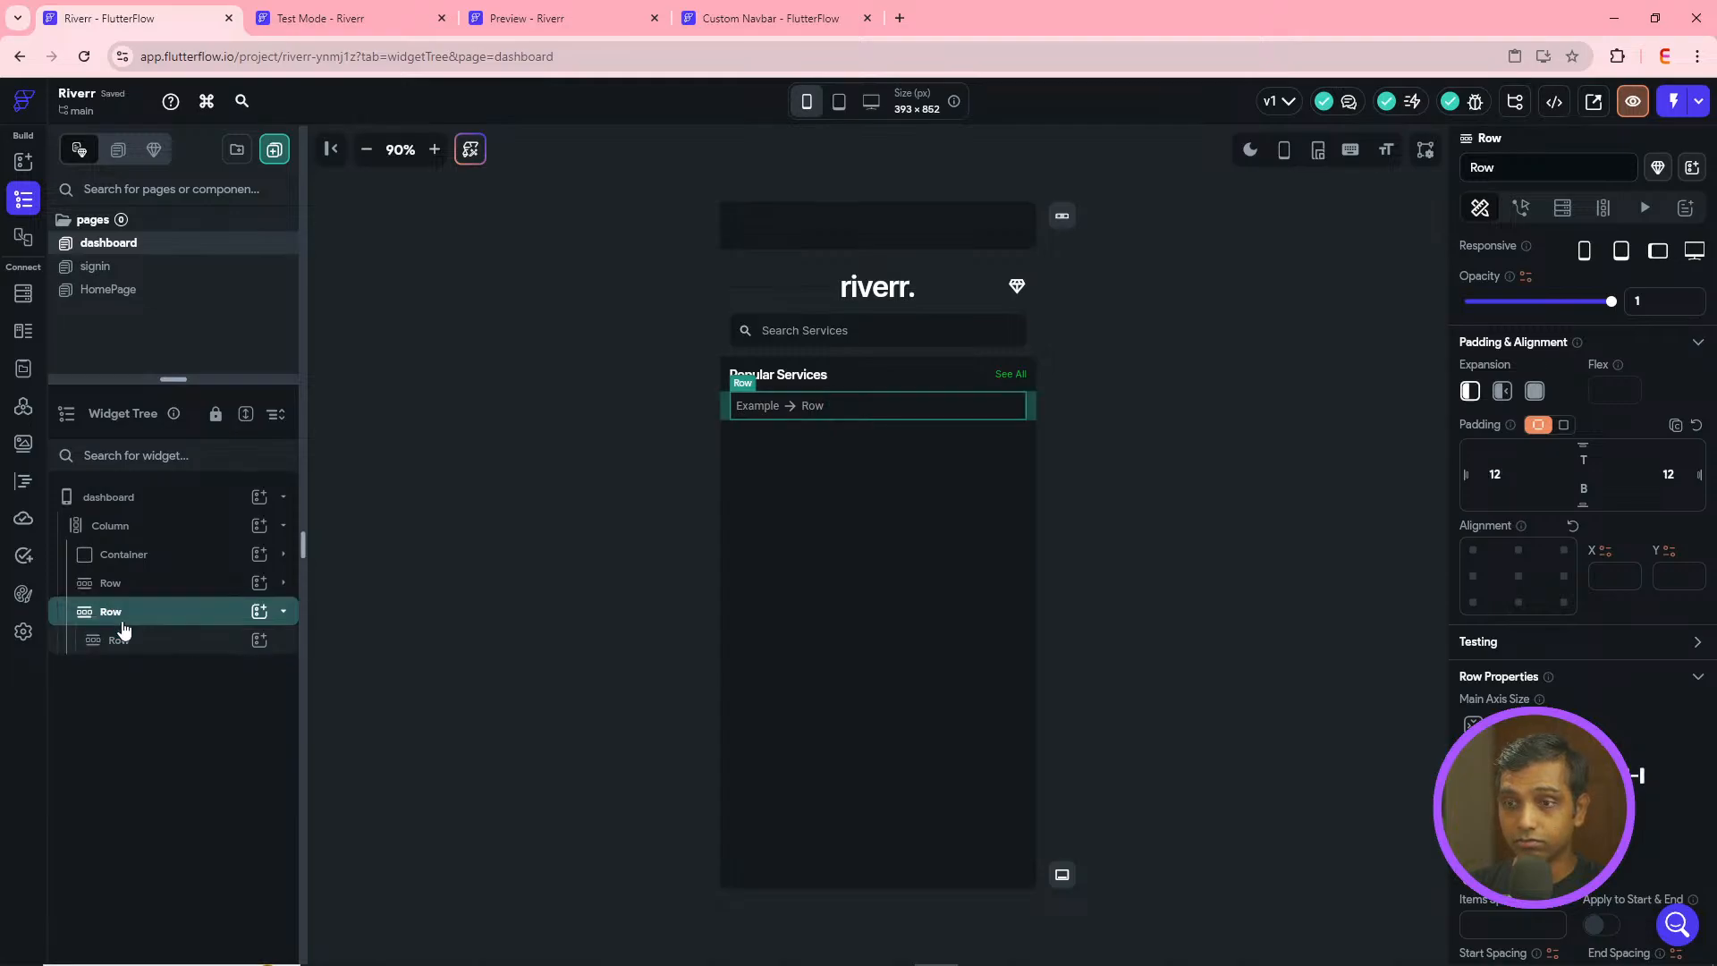
key(ctrl+z)
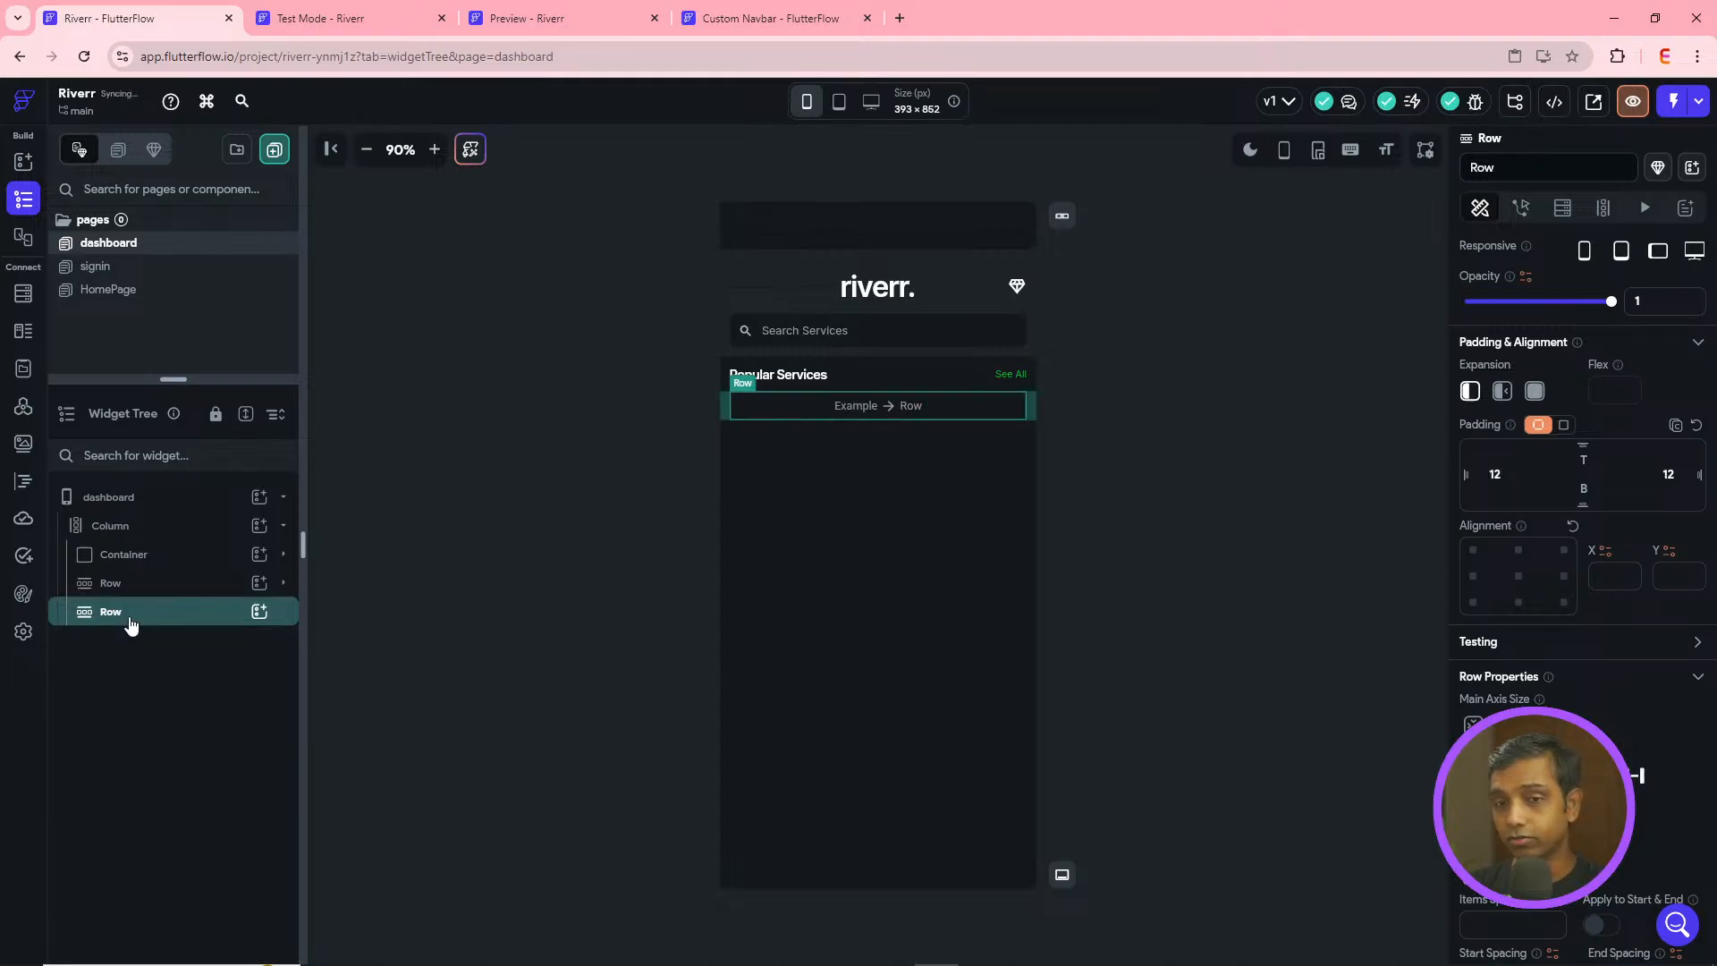
- Insert a Container into the empty Row below the "Popular Services" heading
click(259, 612)
click(350, 759)
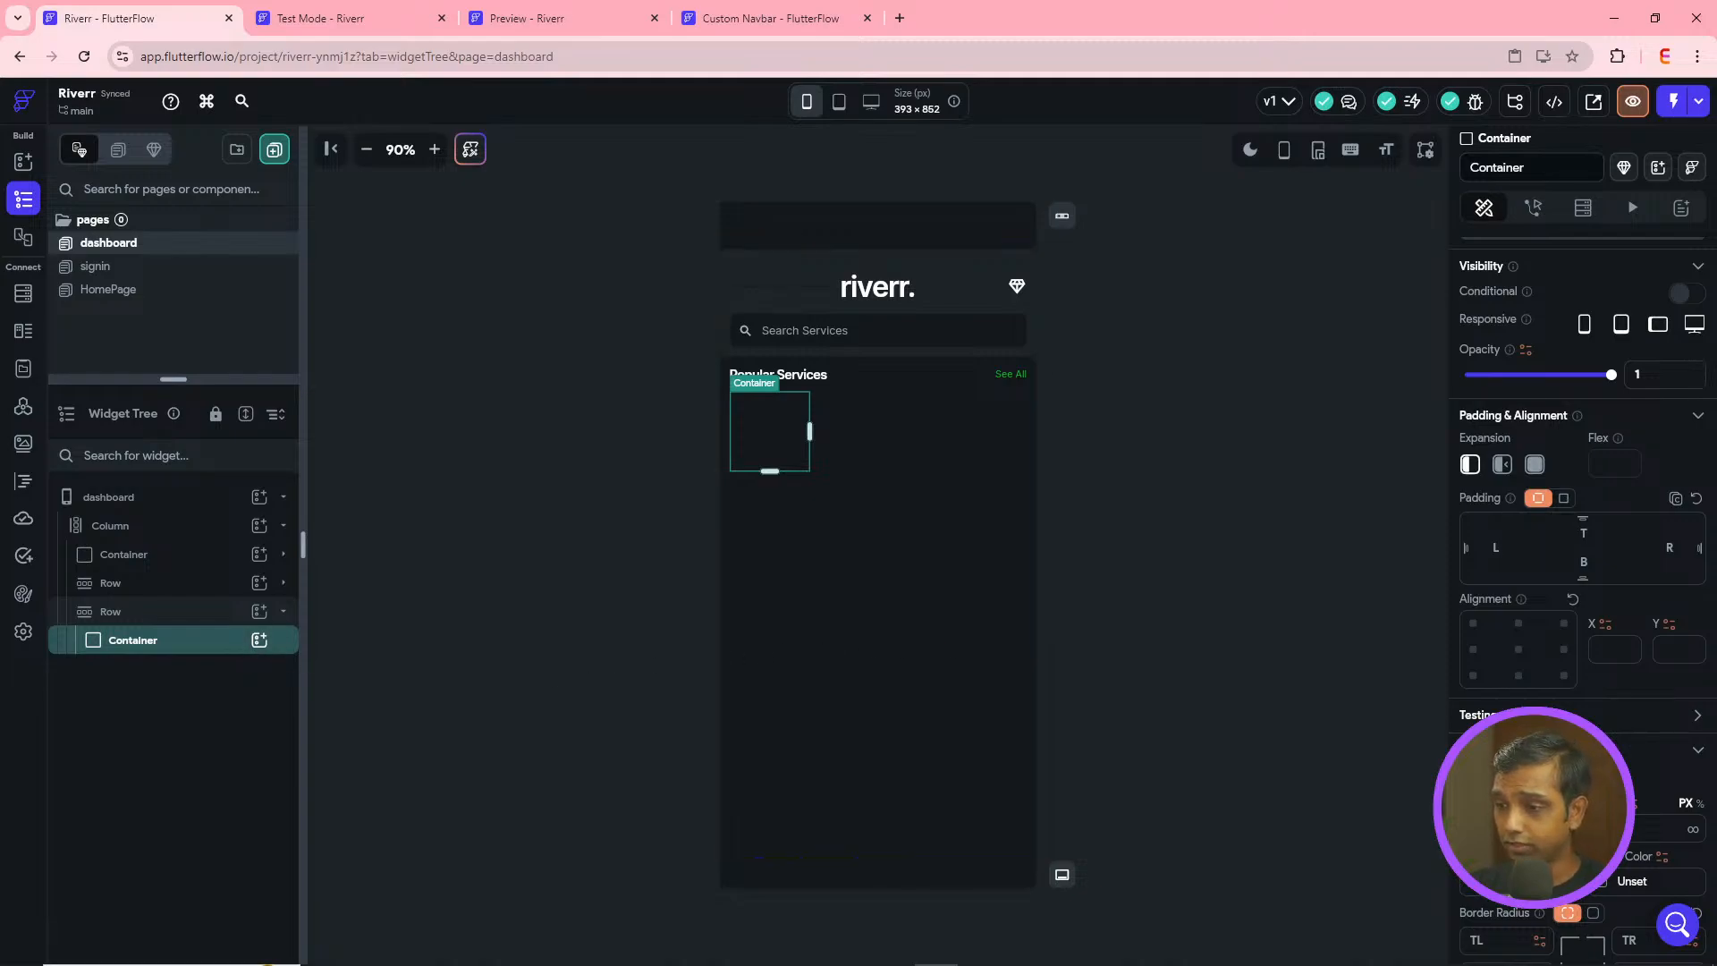
- Widen the empty container under Popular Services to 150 px and fill it with the Primary Background theme color
drag(810, 431, 850, 431)
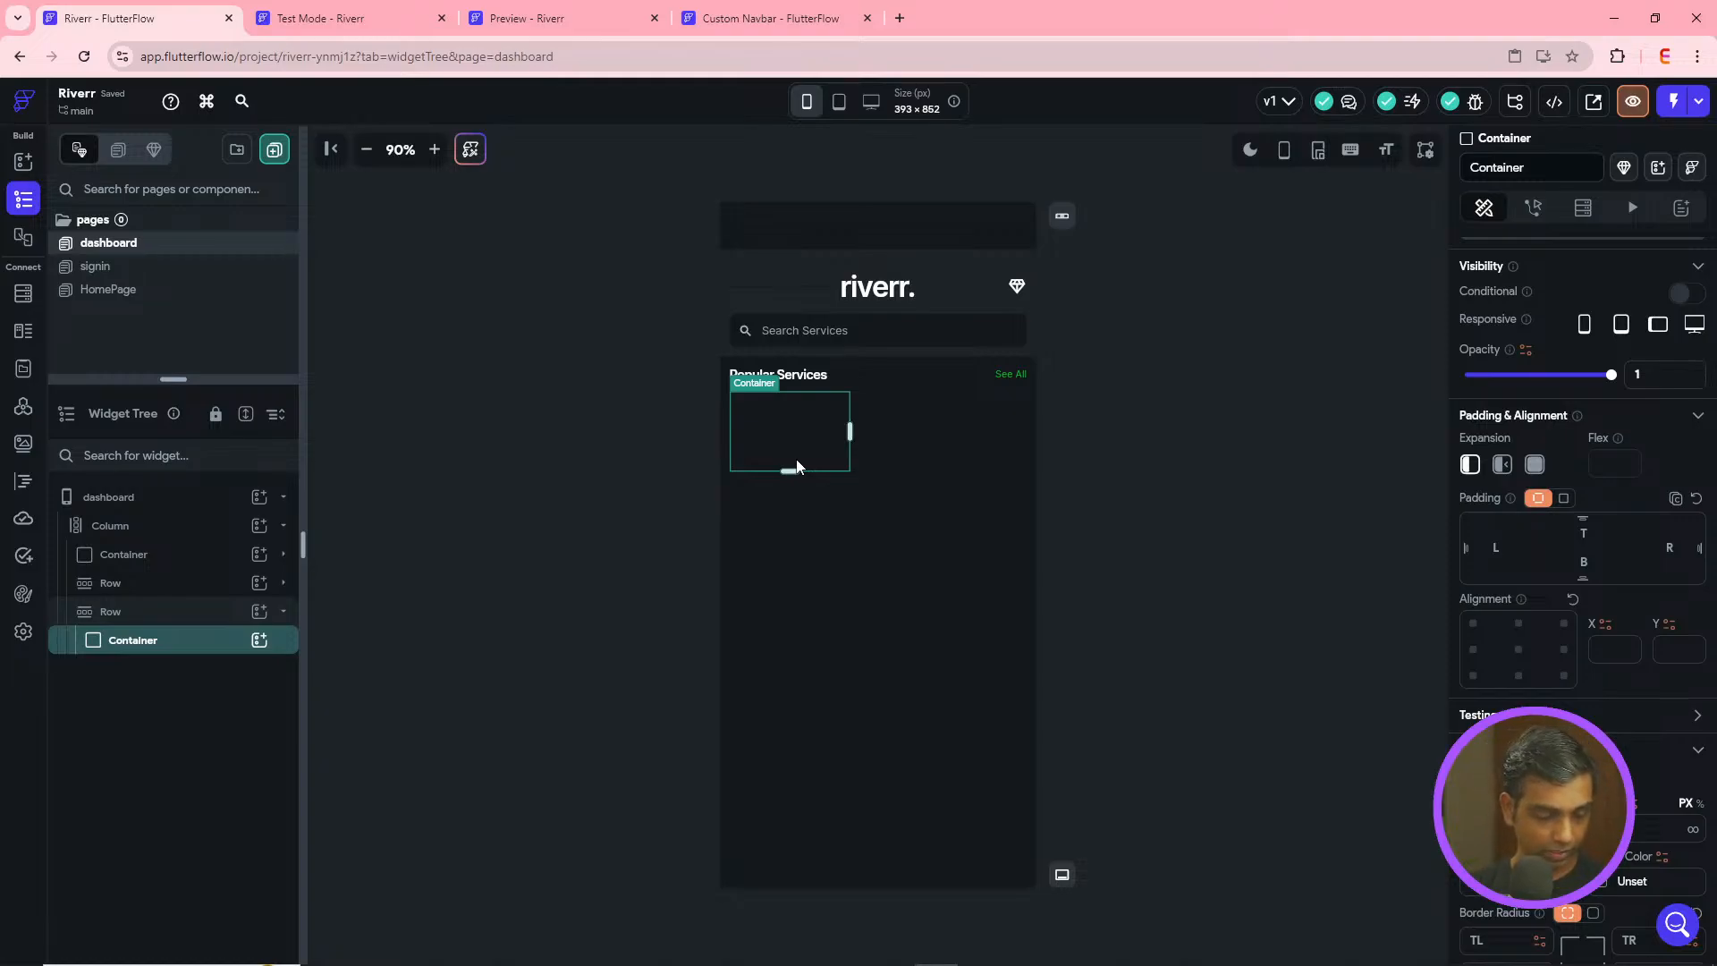
scroll(1583, 537, down, 2)
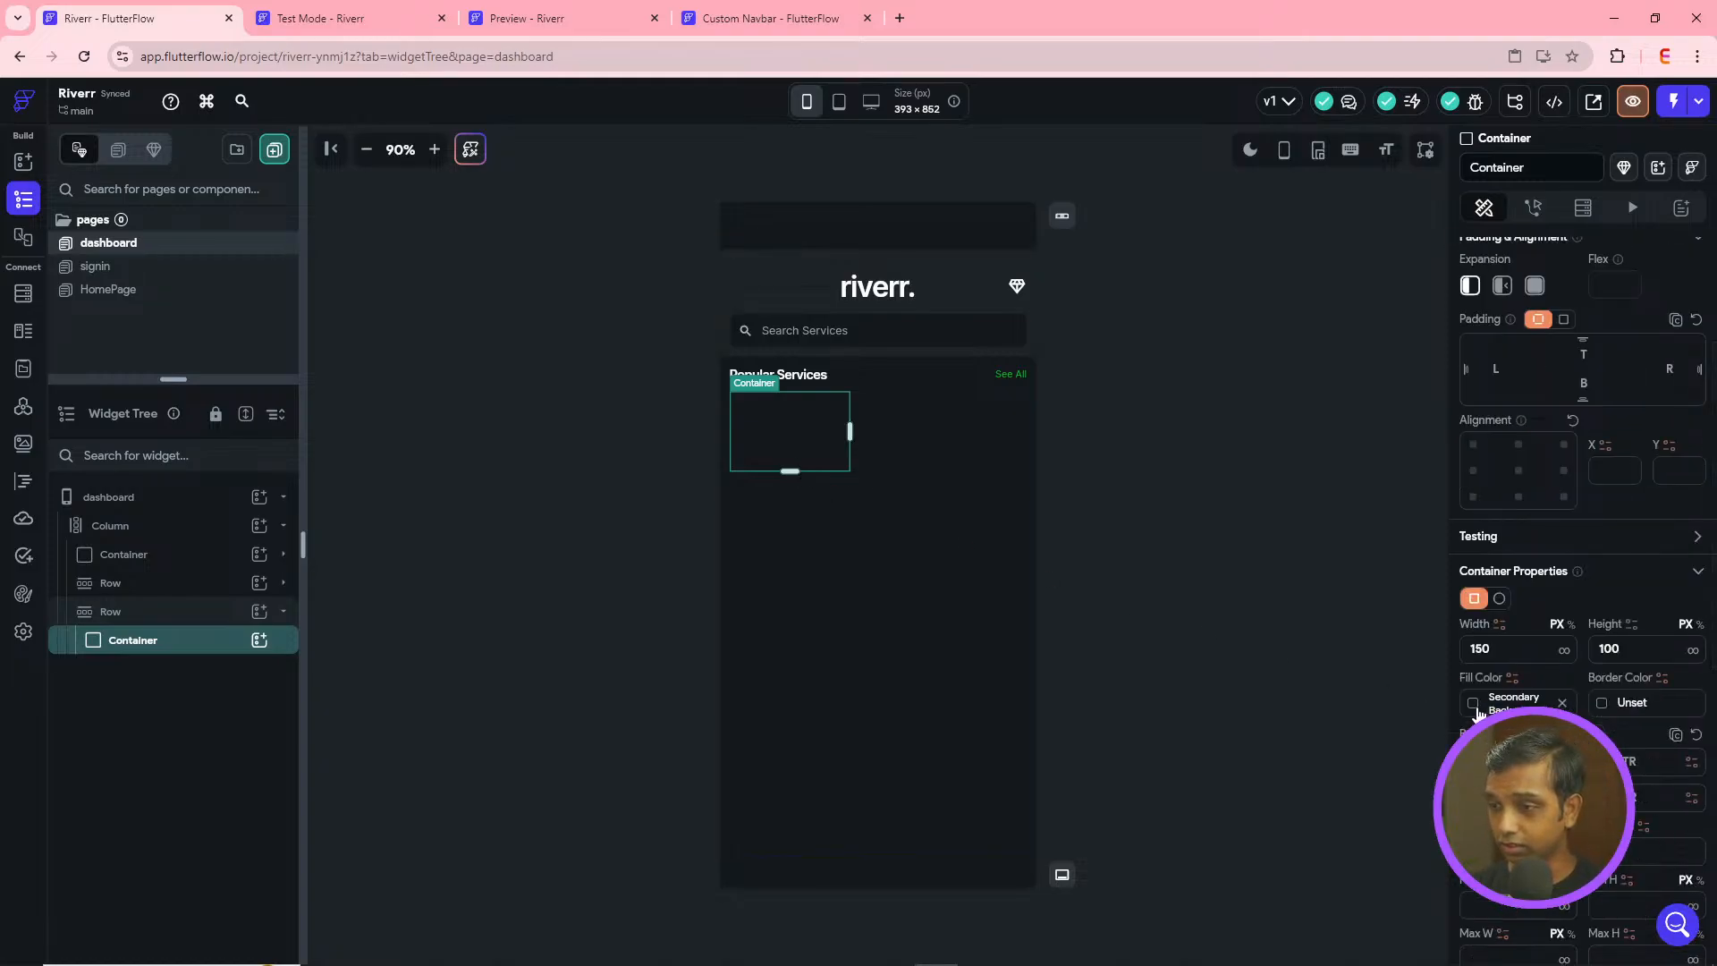
click(1475, 704)
click(1236, 803)
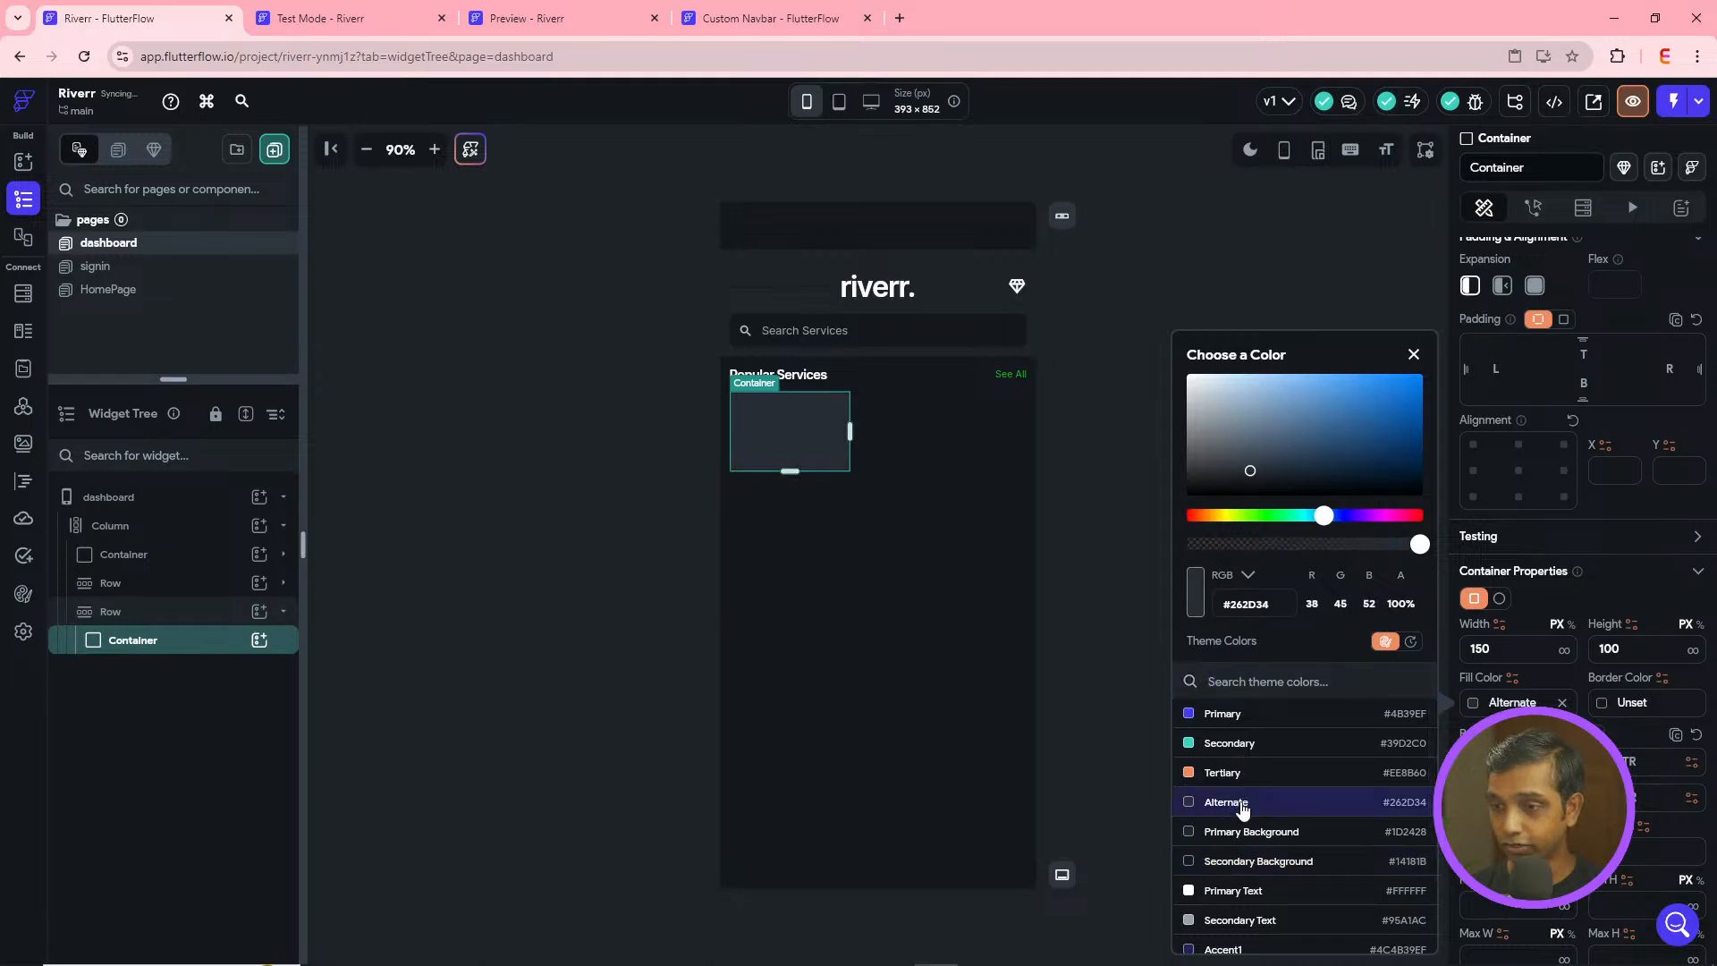
click(1198, 841)
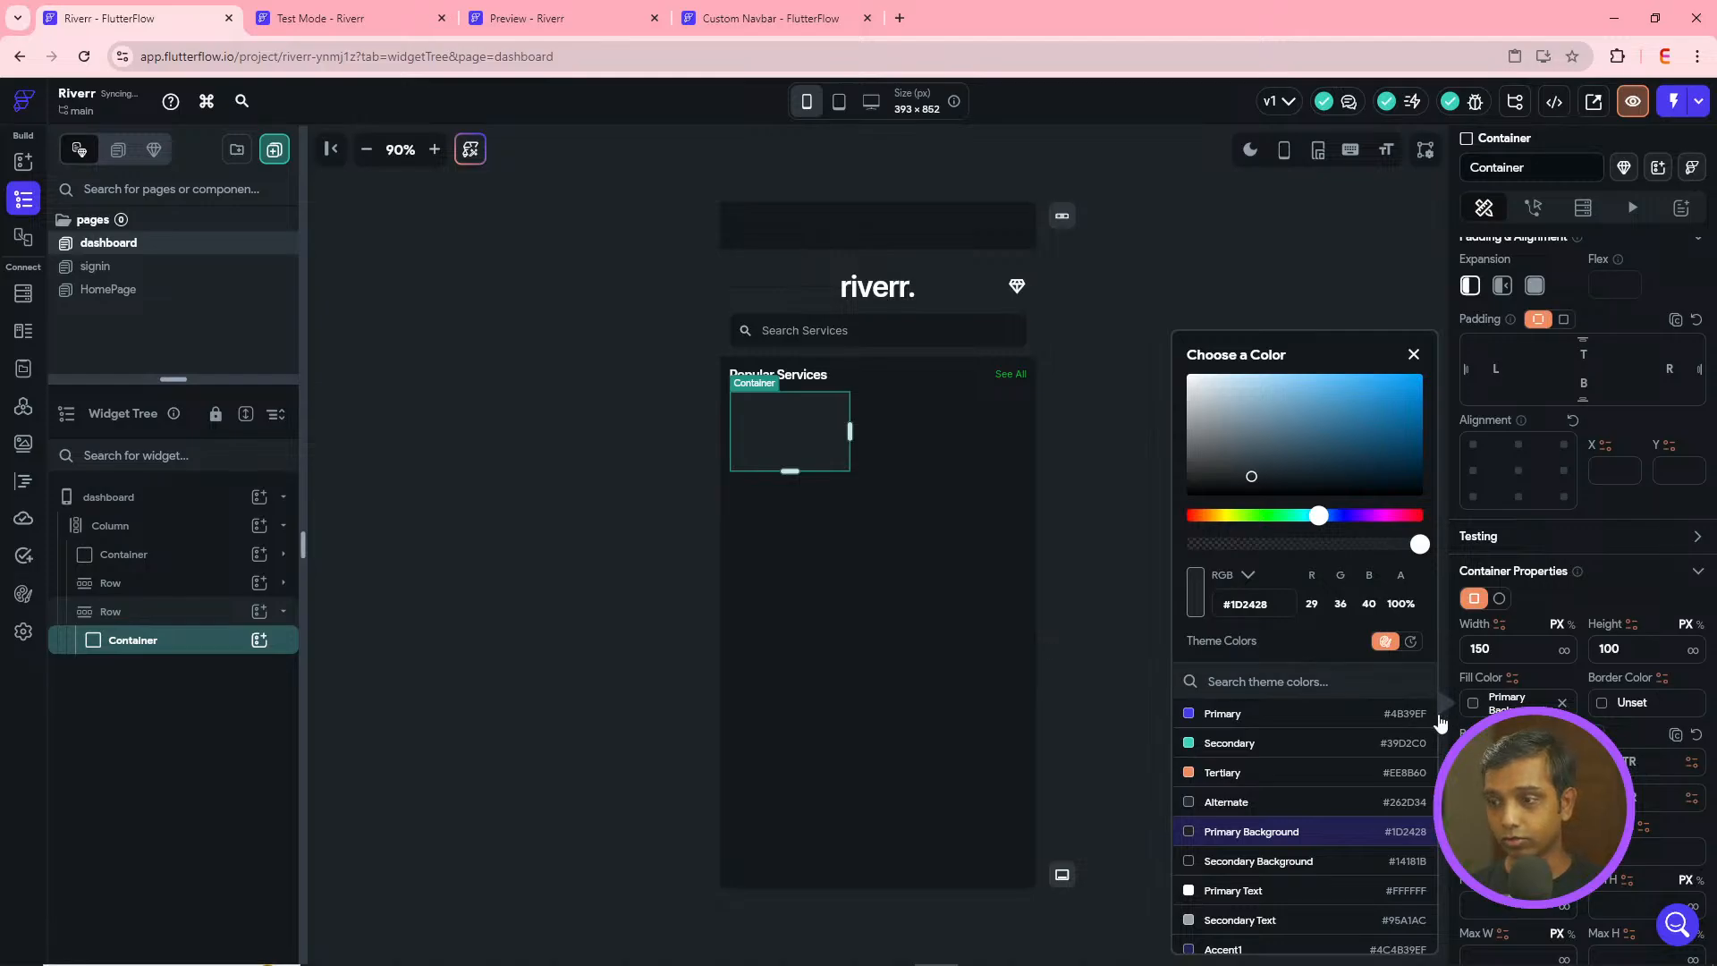
- Give the container a uniform border radius of 8 on all corners
click(1591, 735)
click(1591, 735)
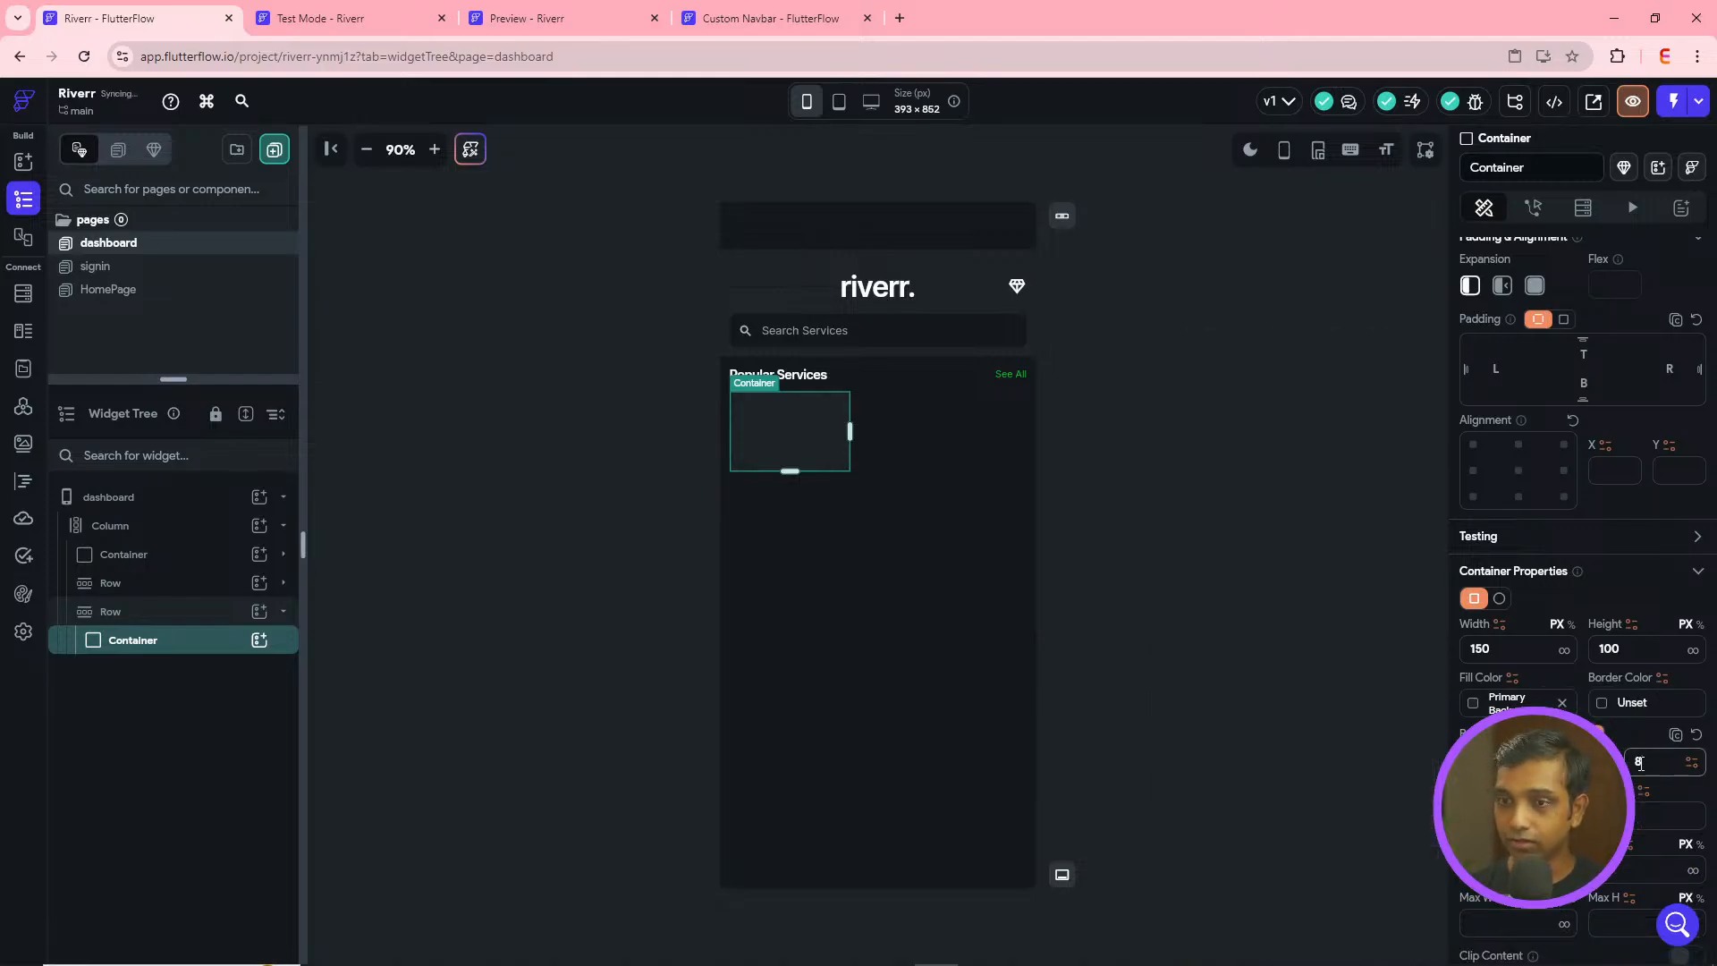
click(936, 599)
click(827, 454)
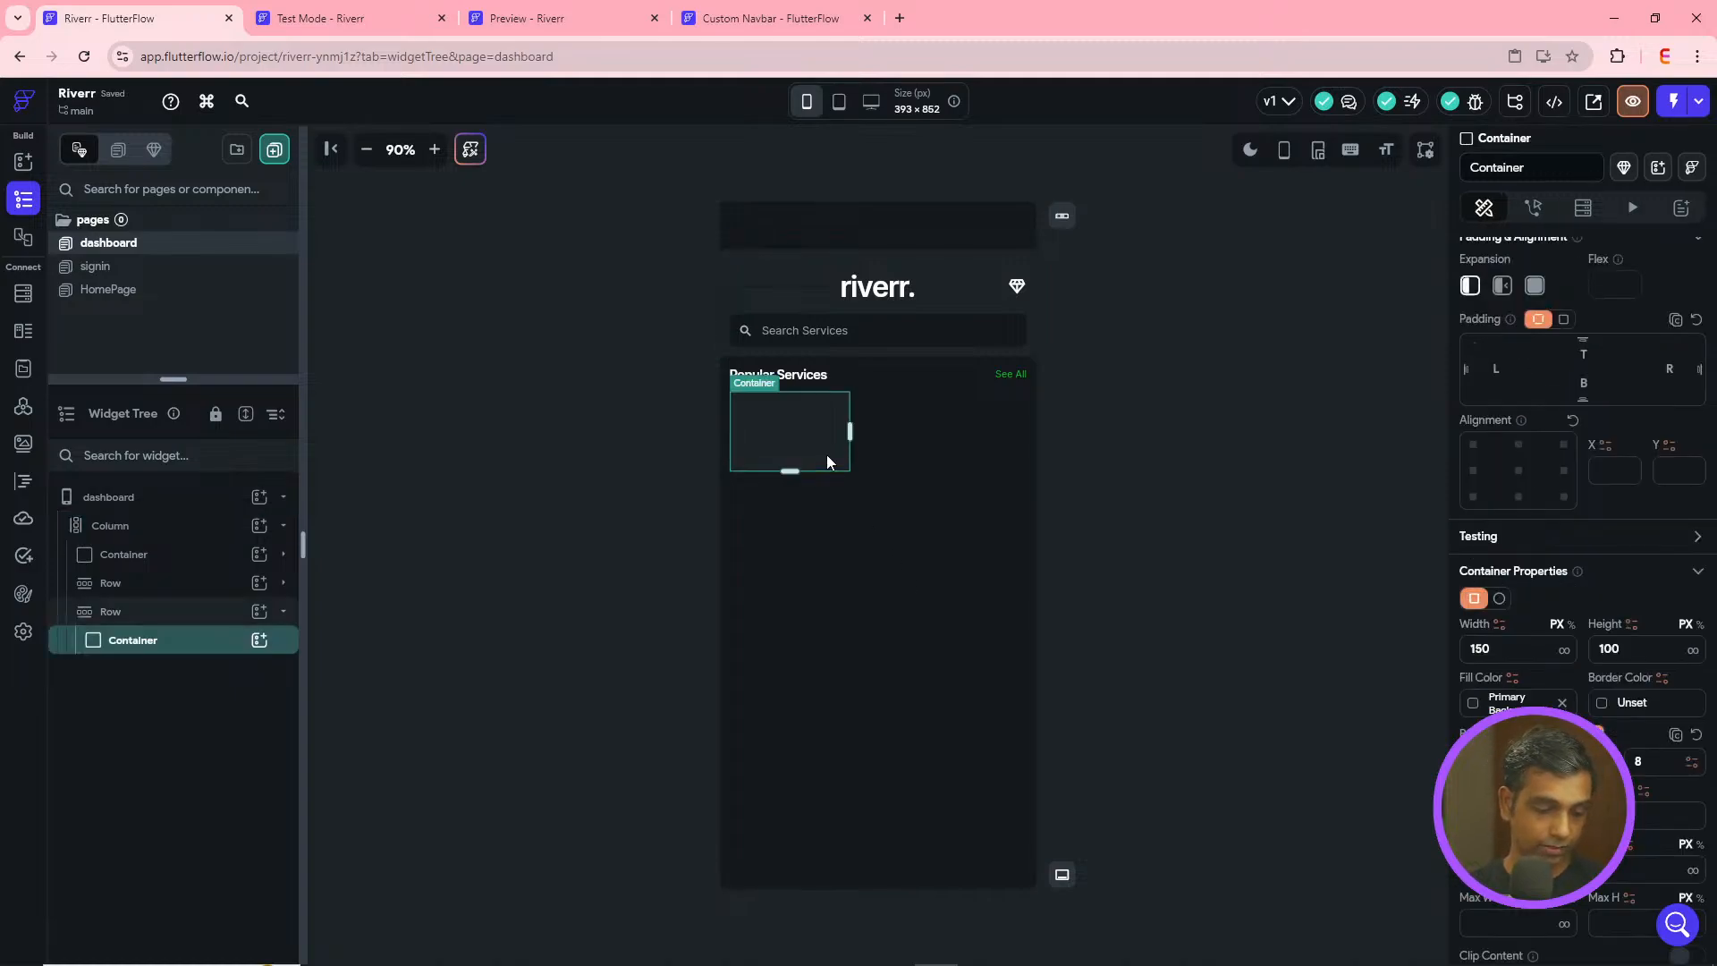
- Nest a Column inside the container and add an Image and a Text widget to it
click(259, 641)
click(447, 685)
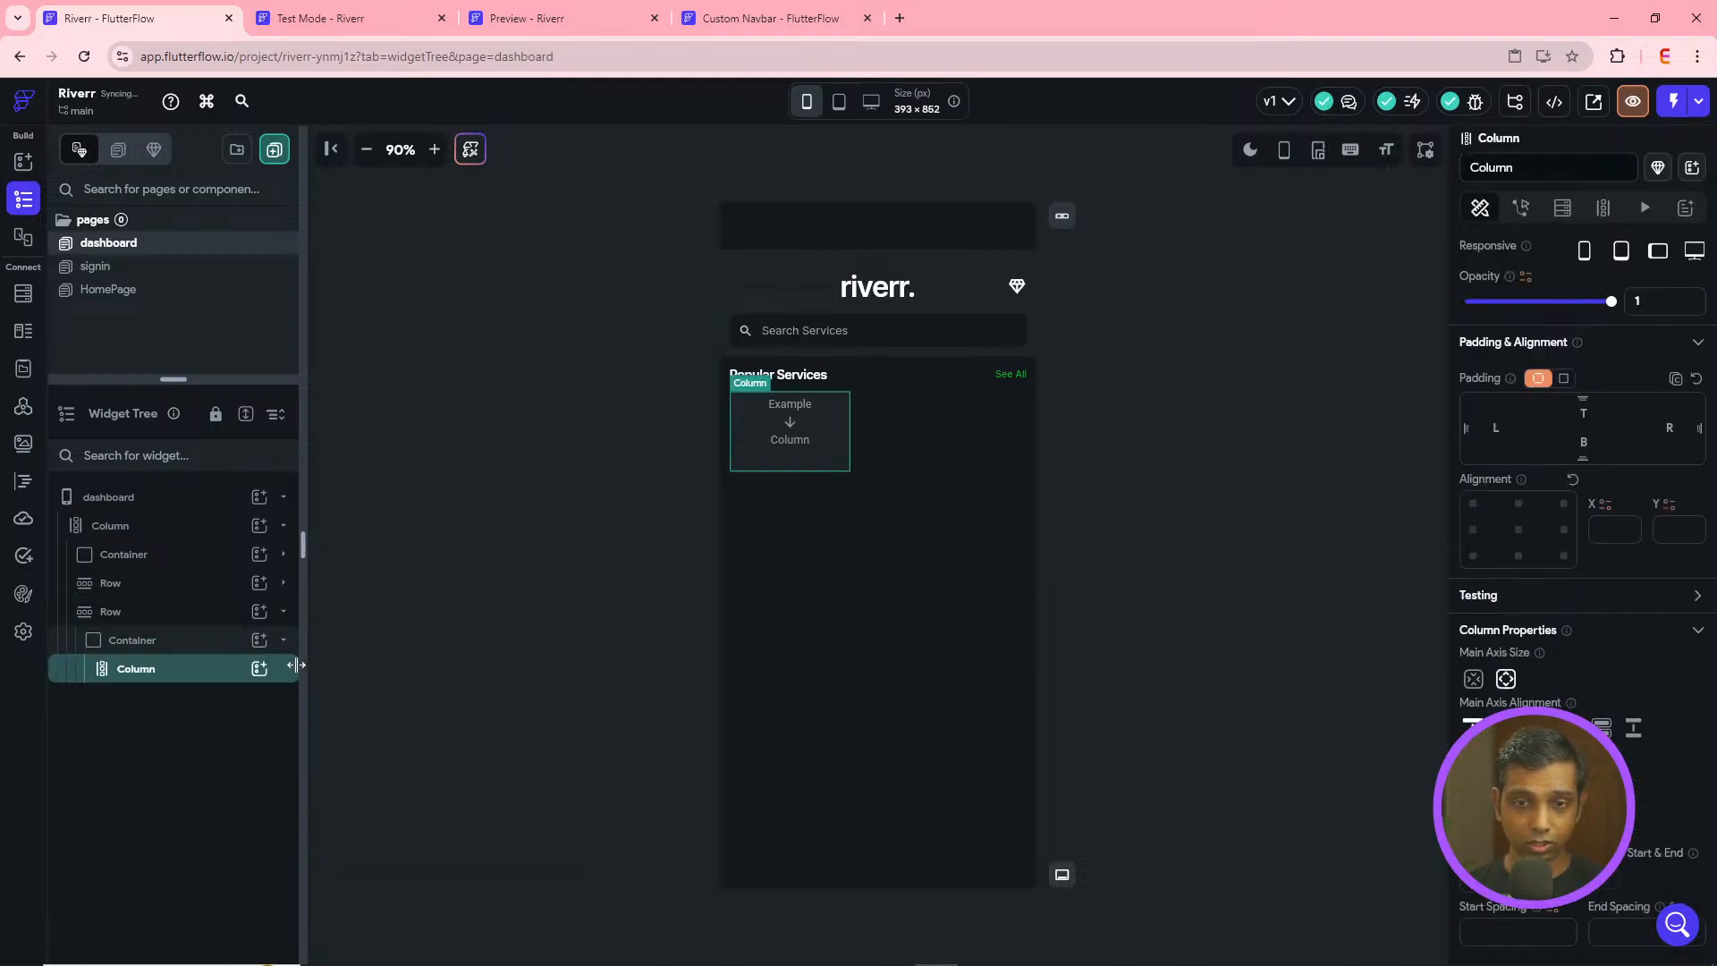
click(259, 669)
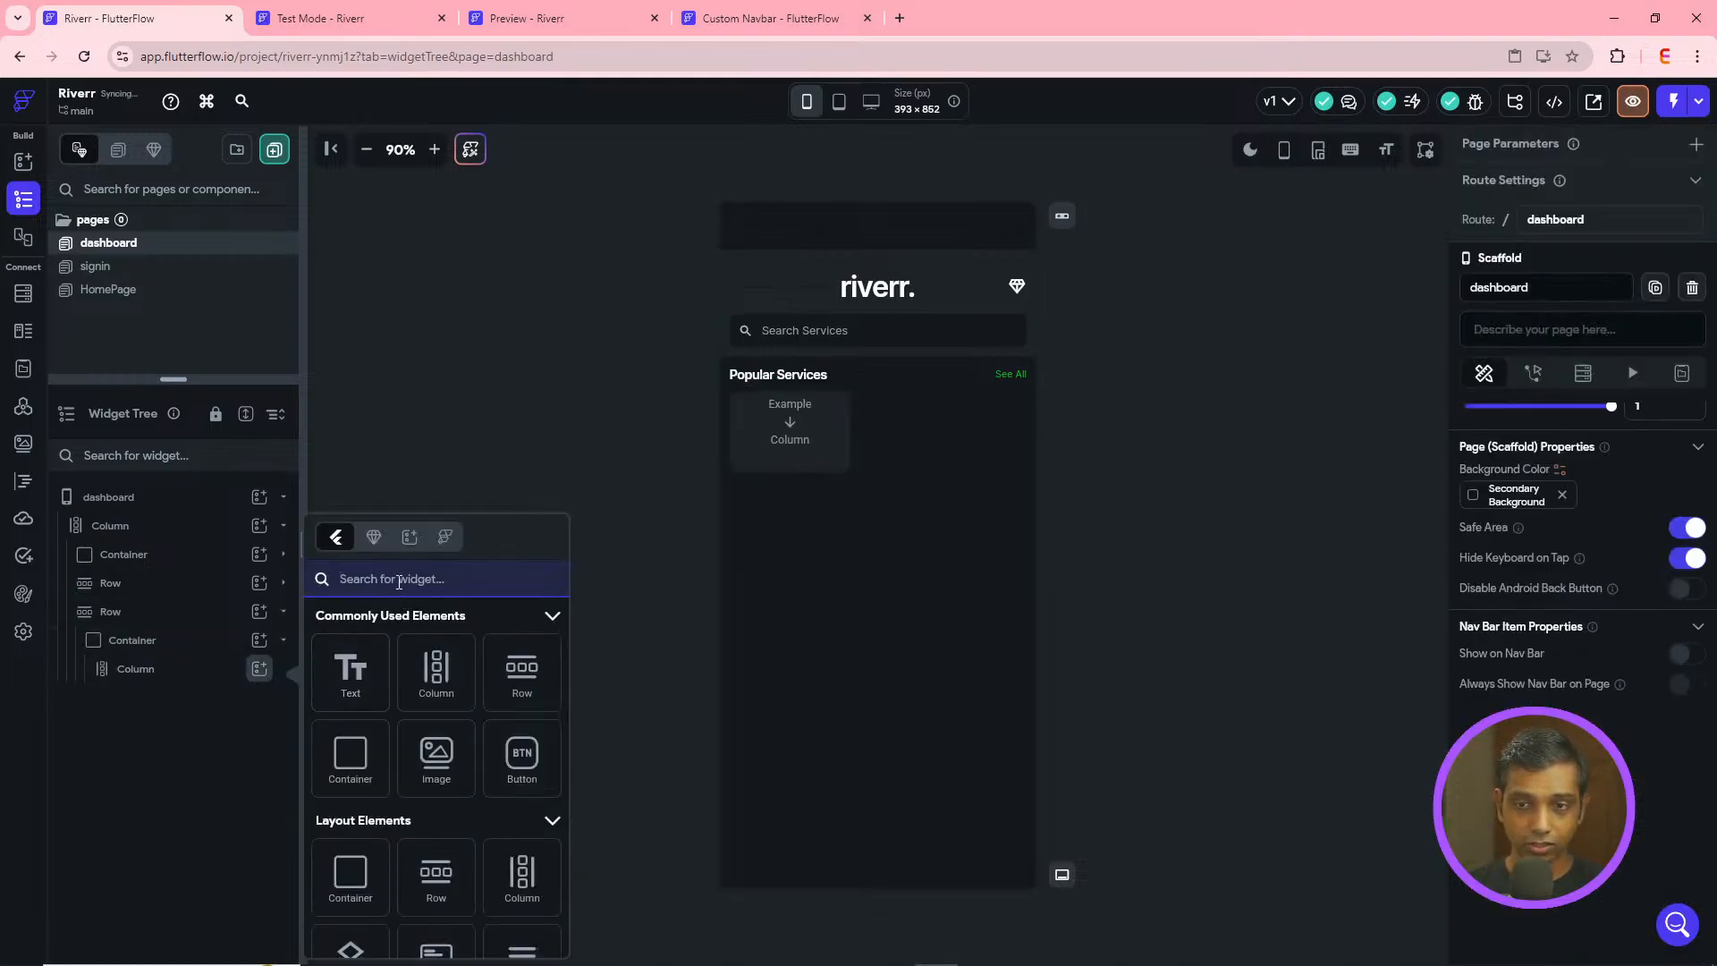
text(image)
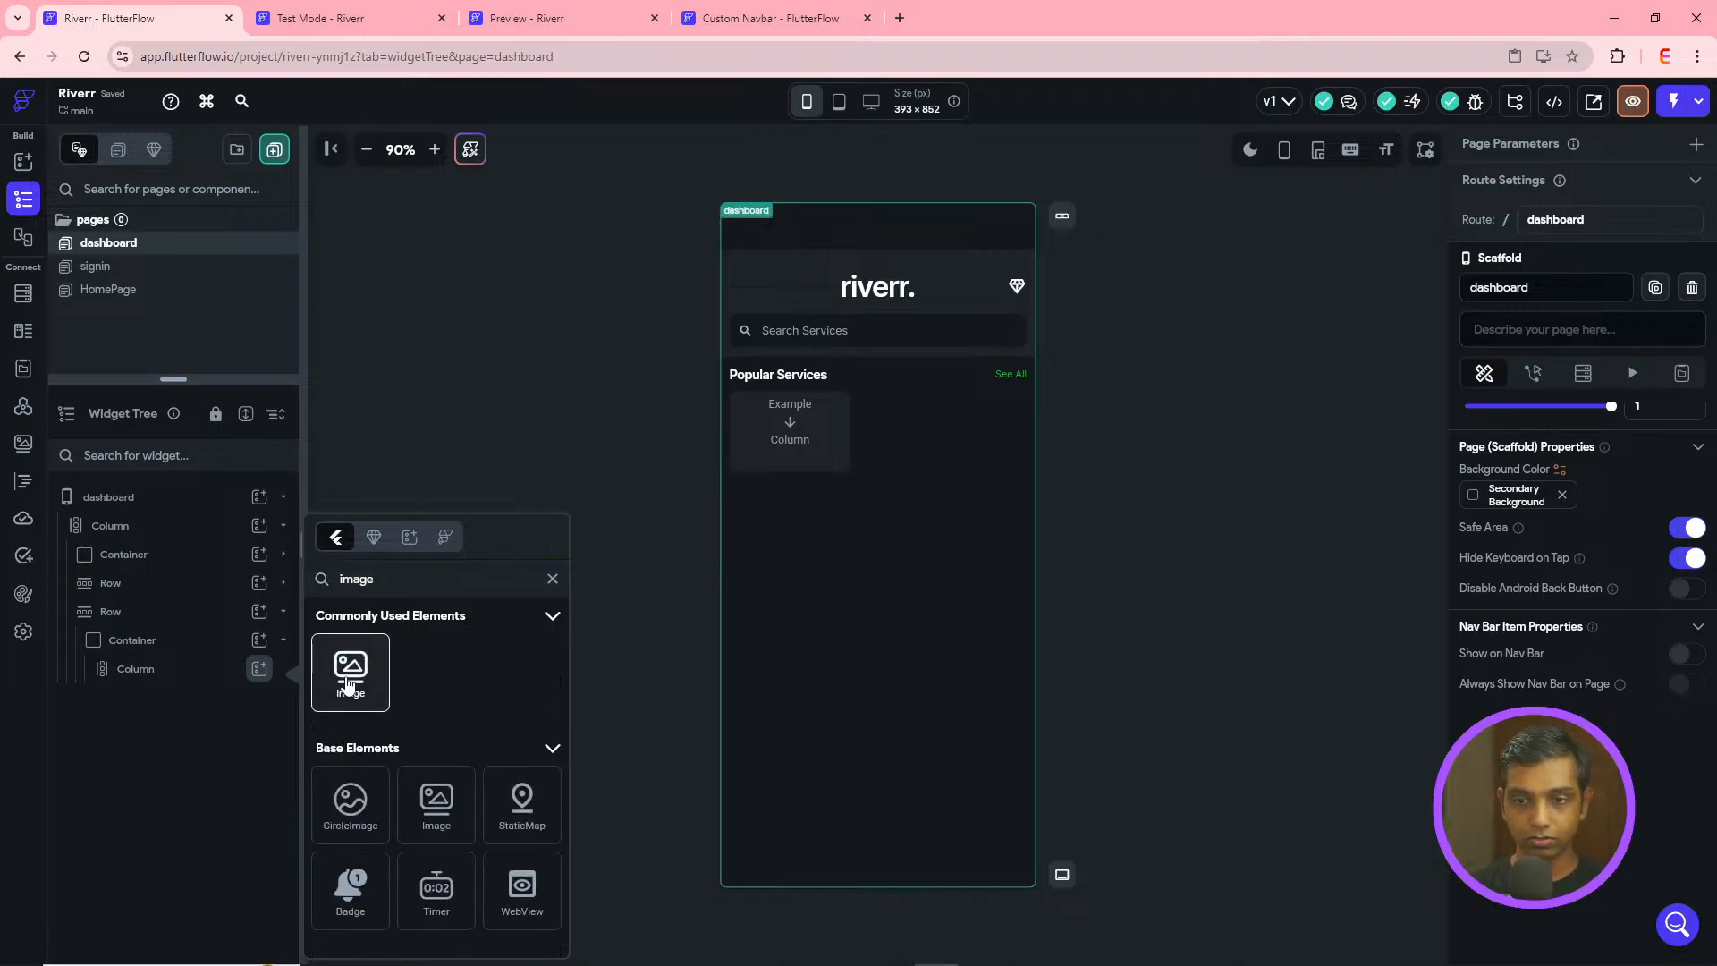
click(351, 671)
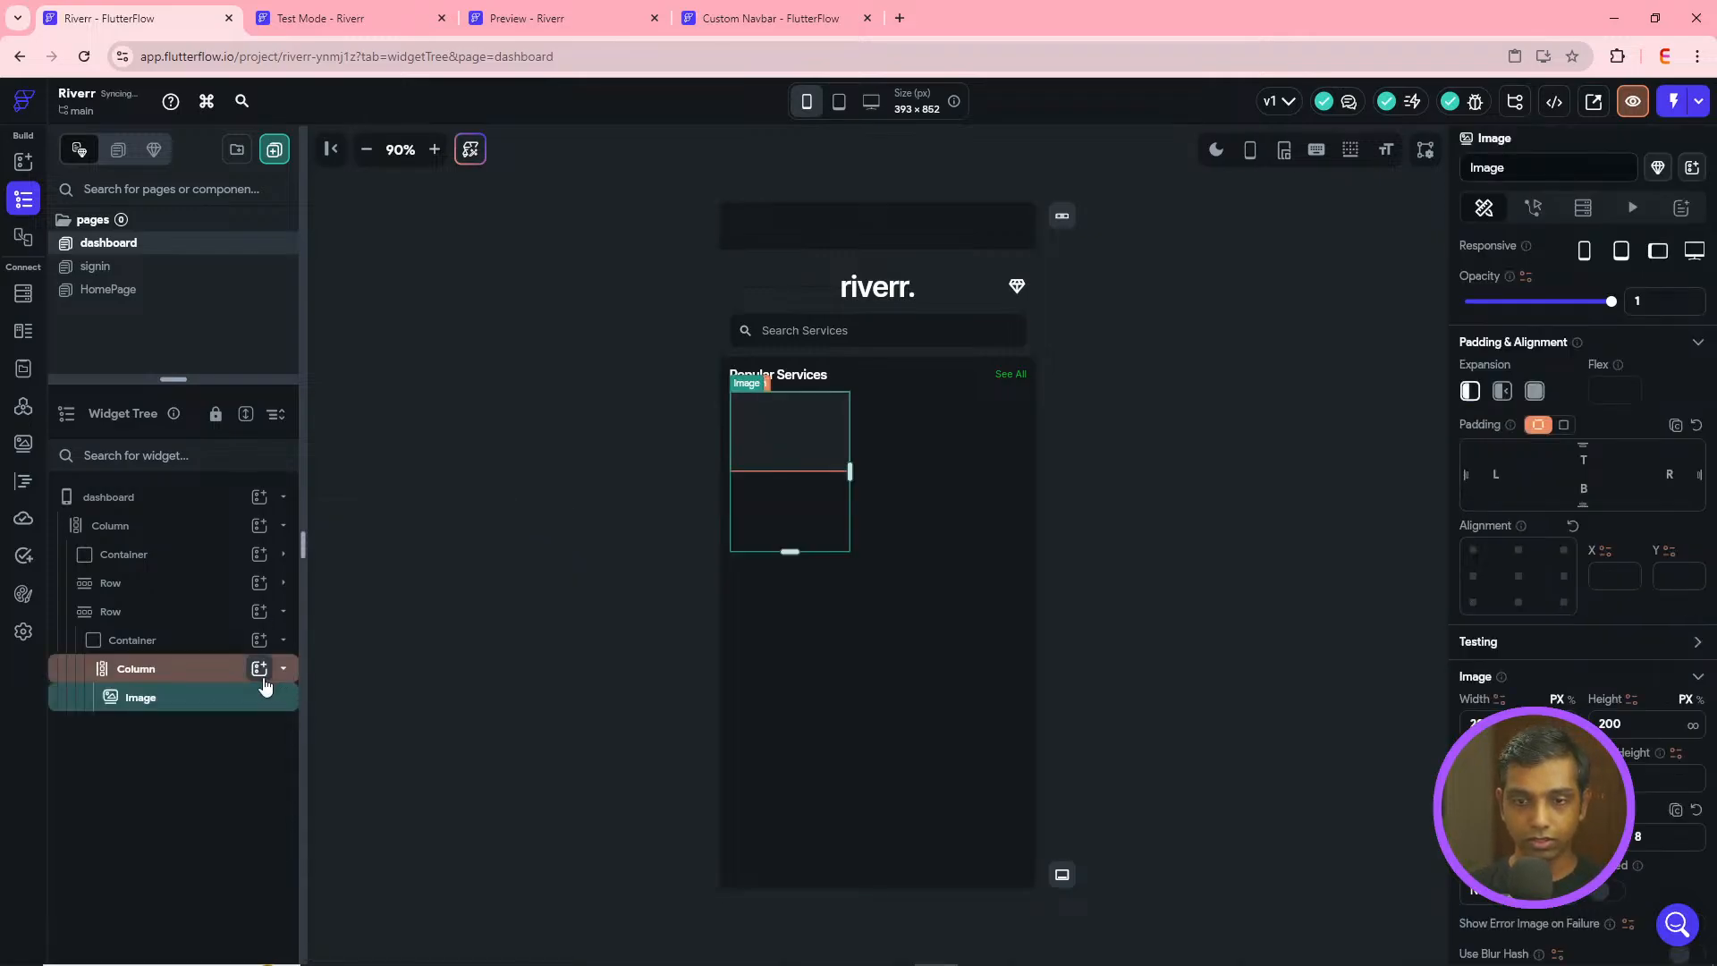
click(260, 669)
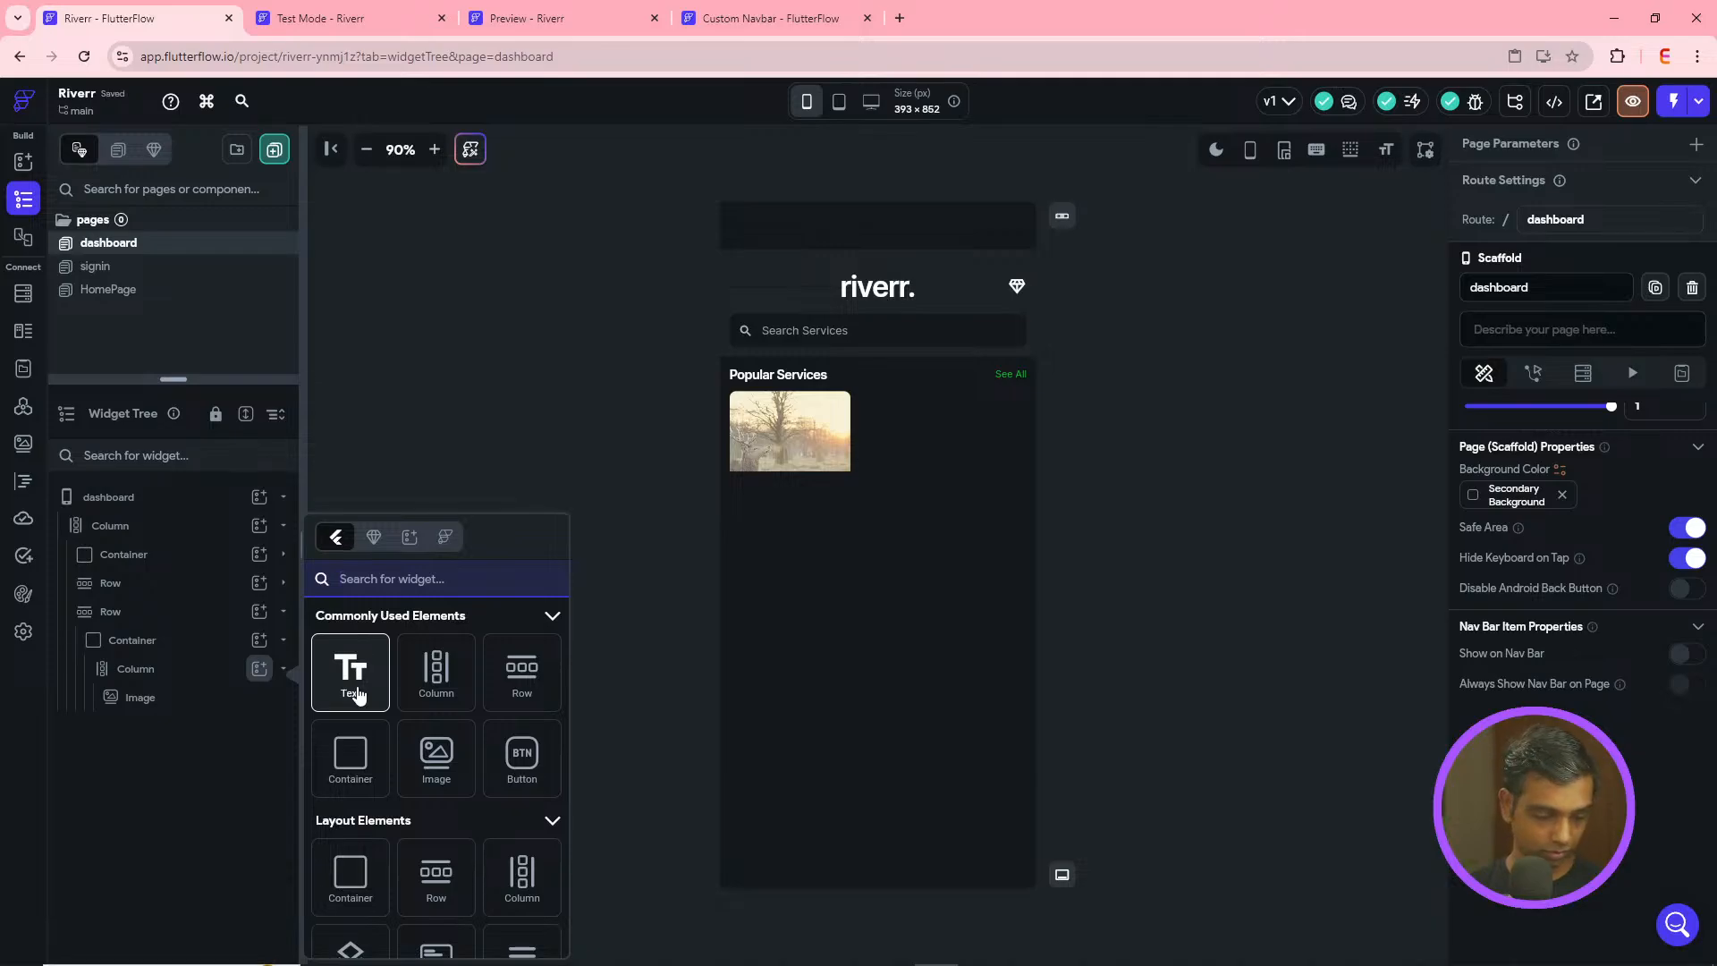
click(353, 680)
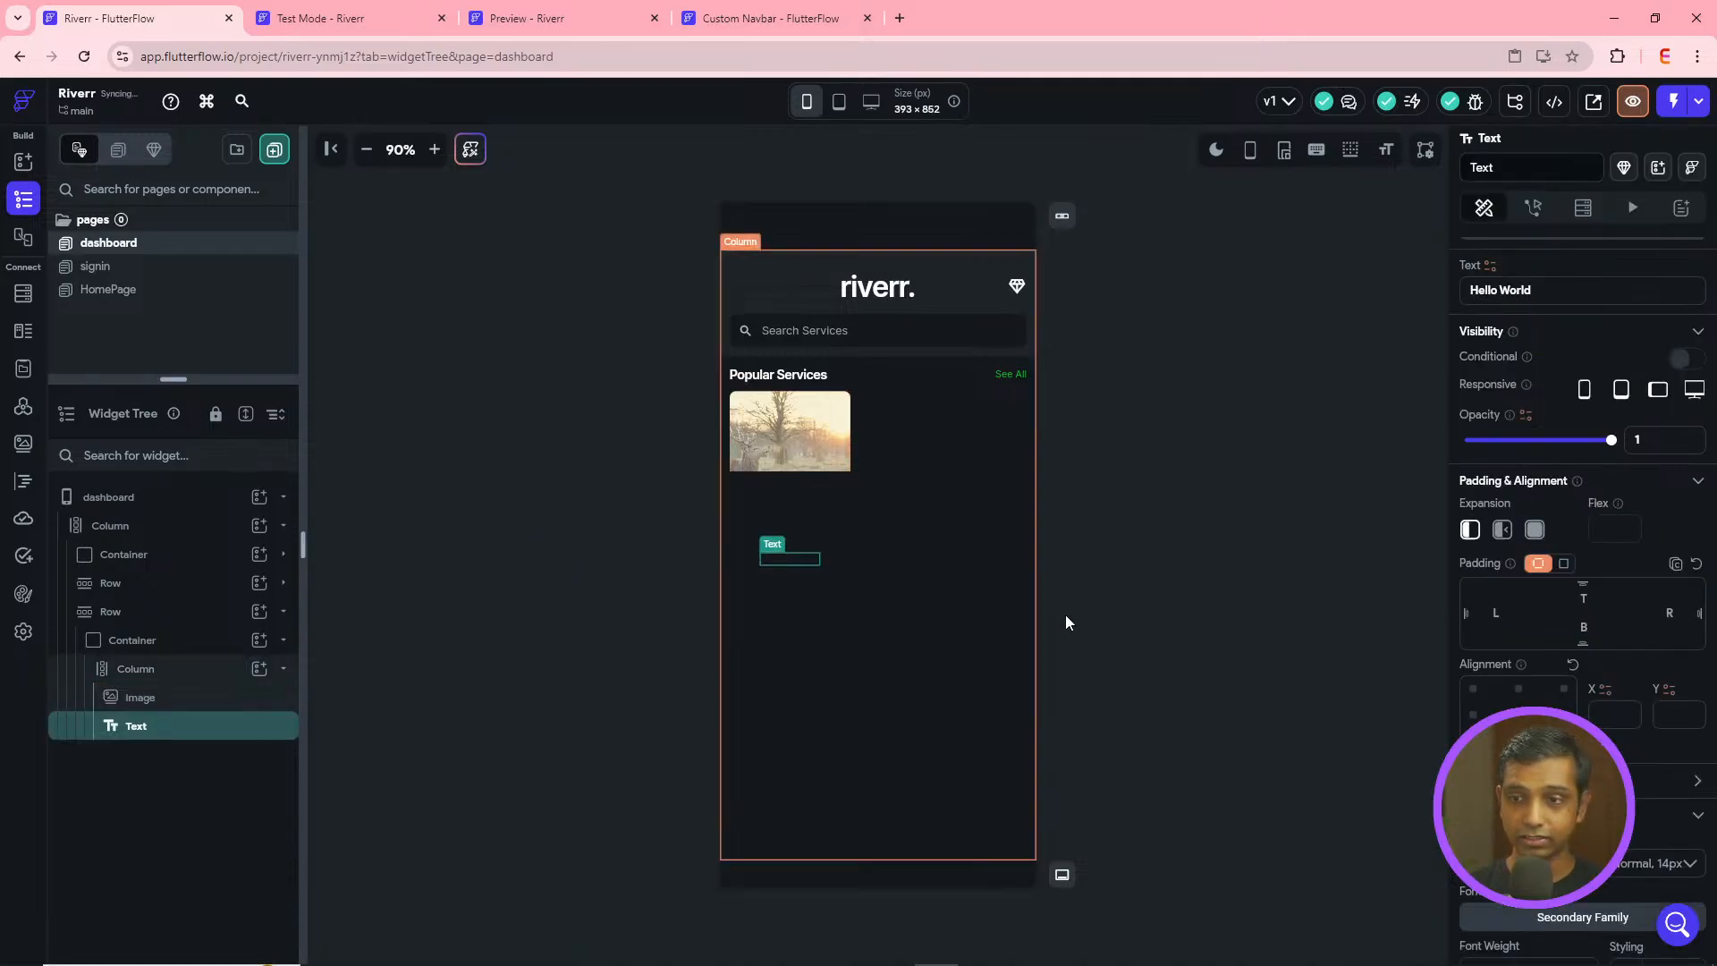
- Set the image in the card to infinite width and a height of 75 px
click(774, 452)
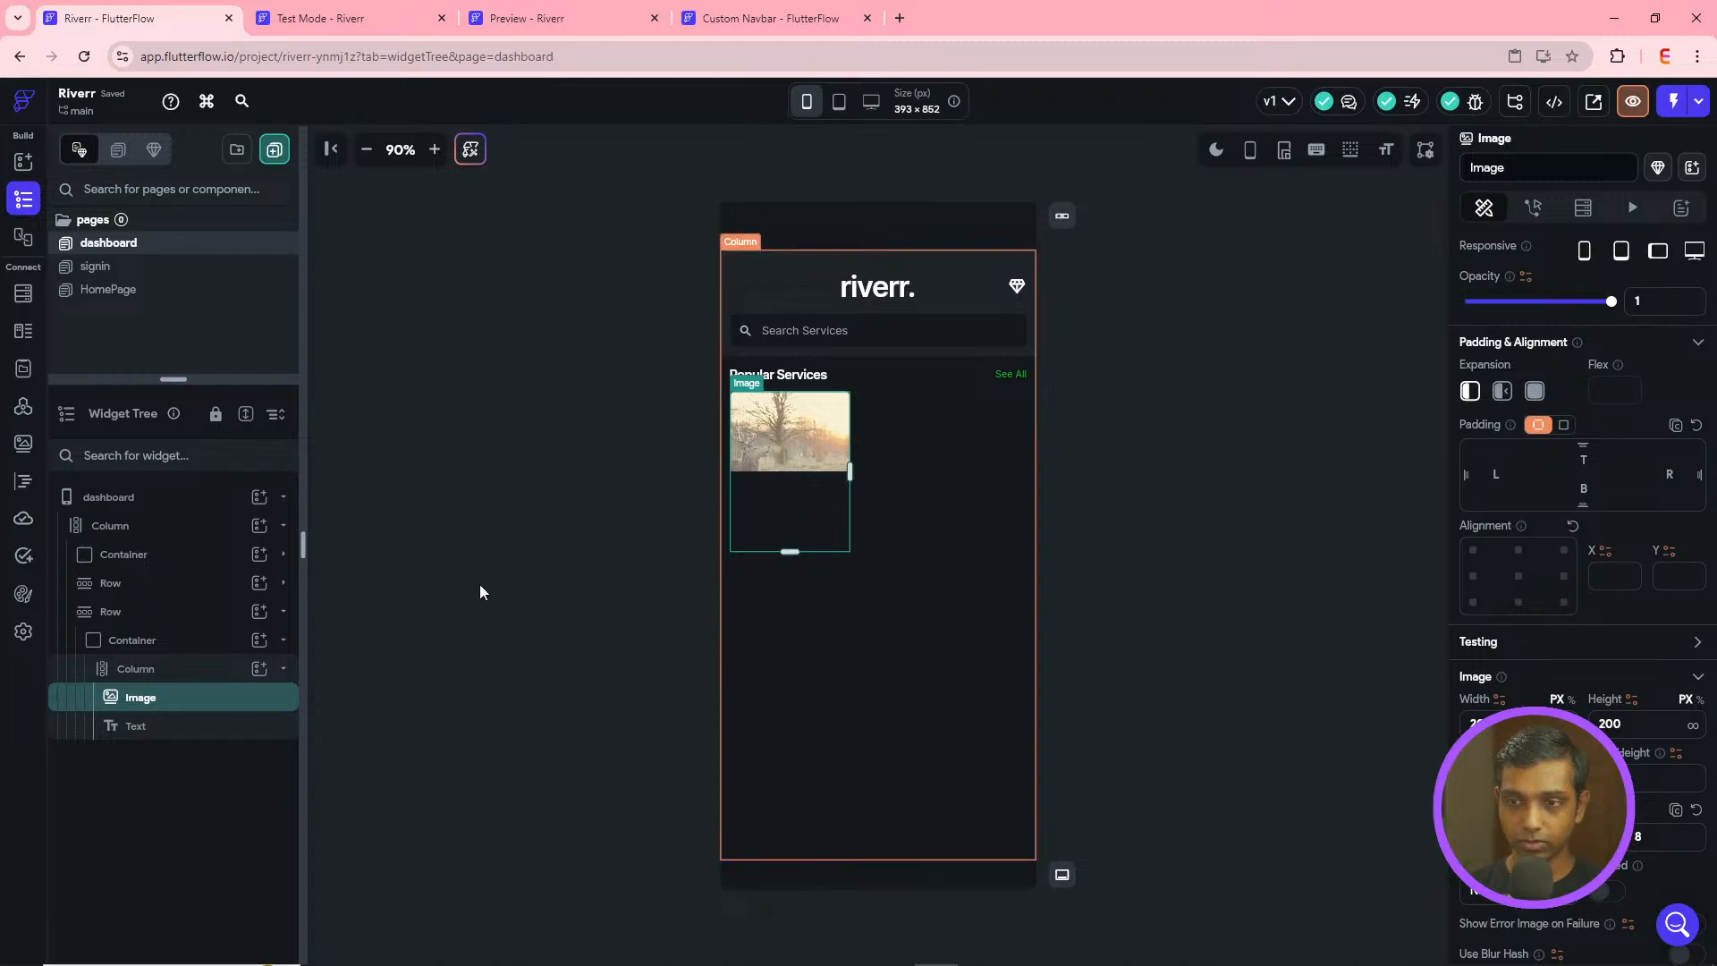
click(148, 727)
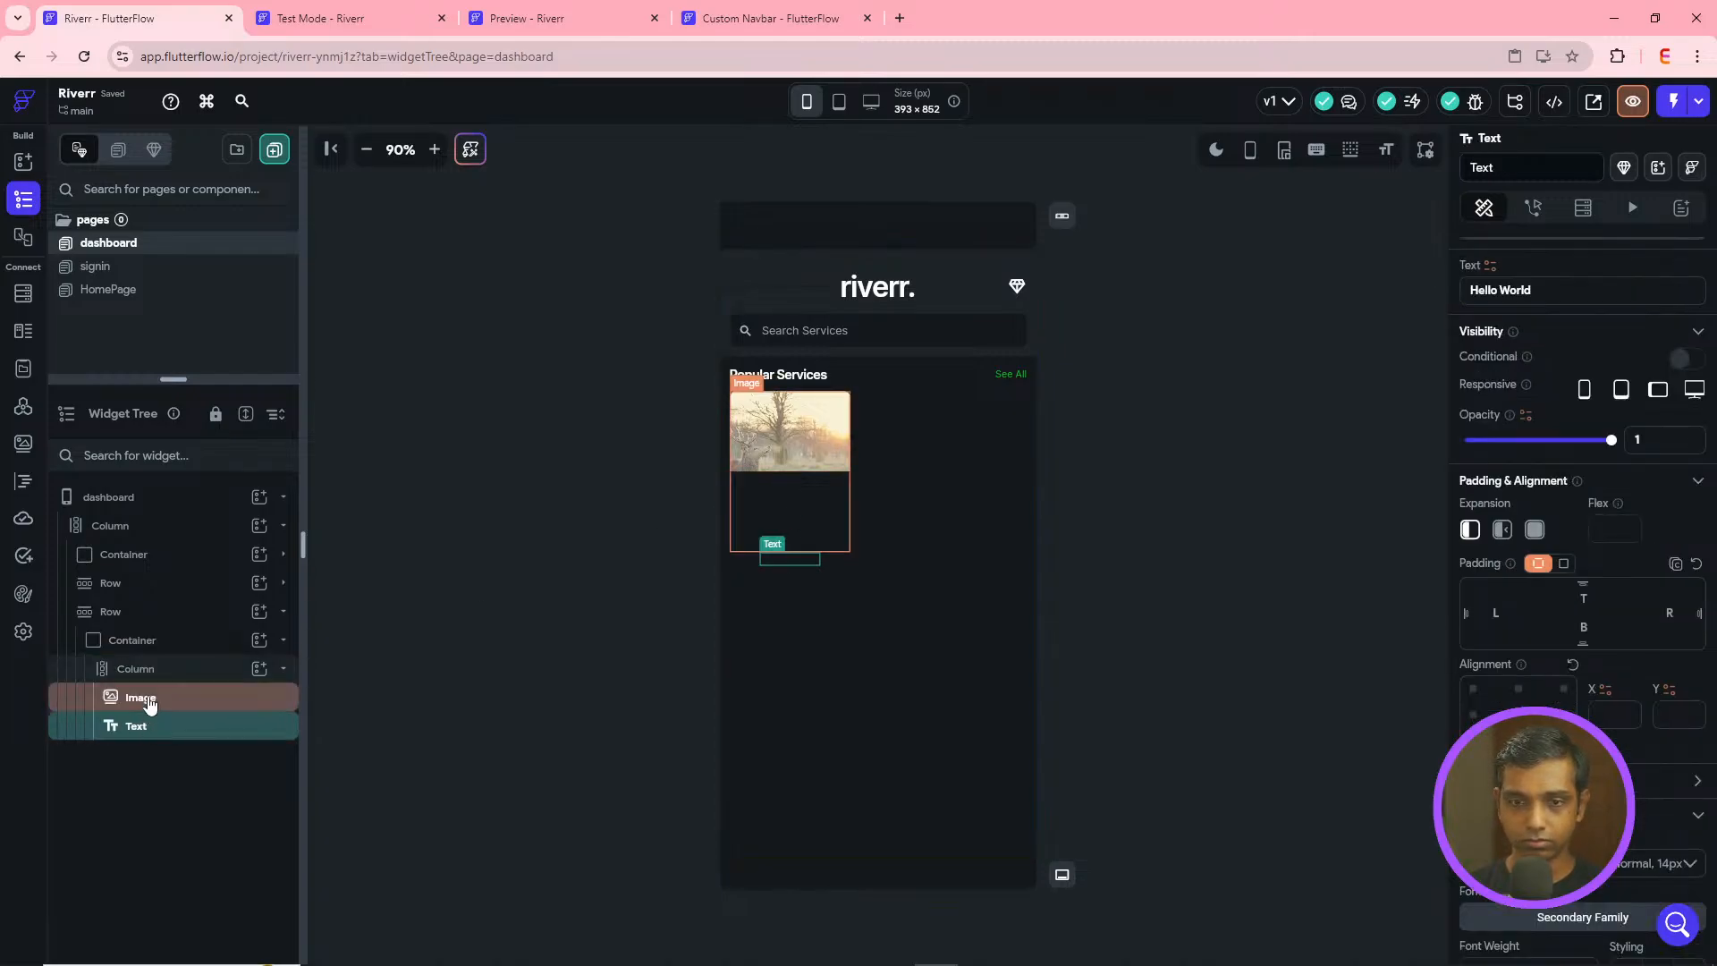
click(143, 700)
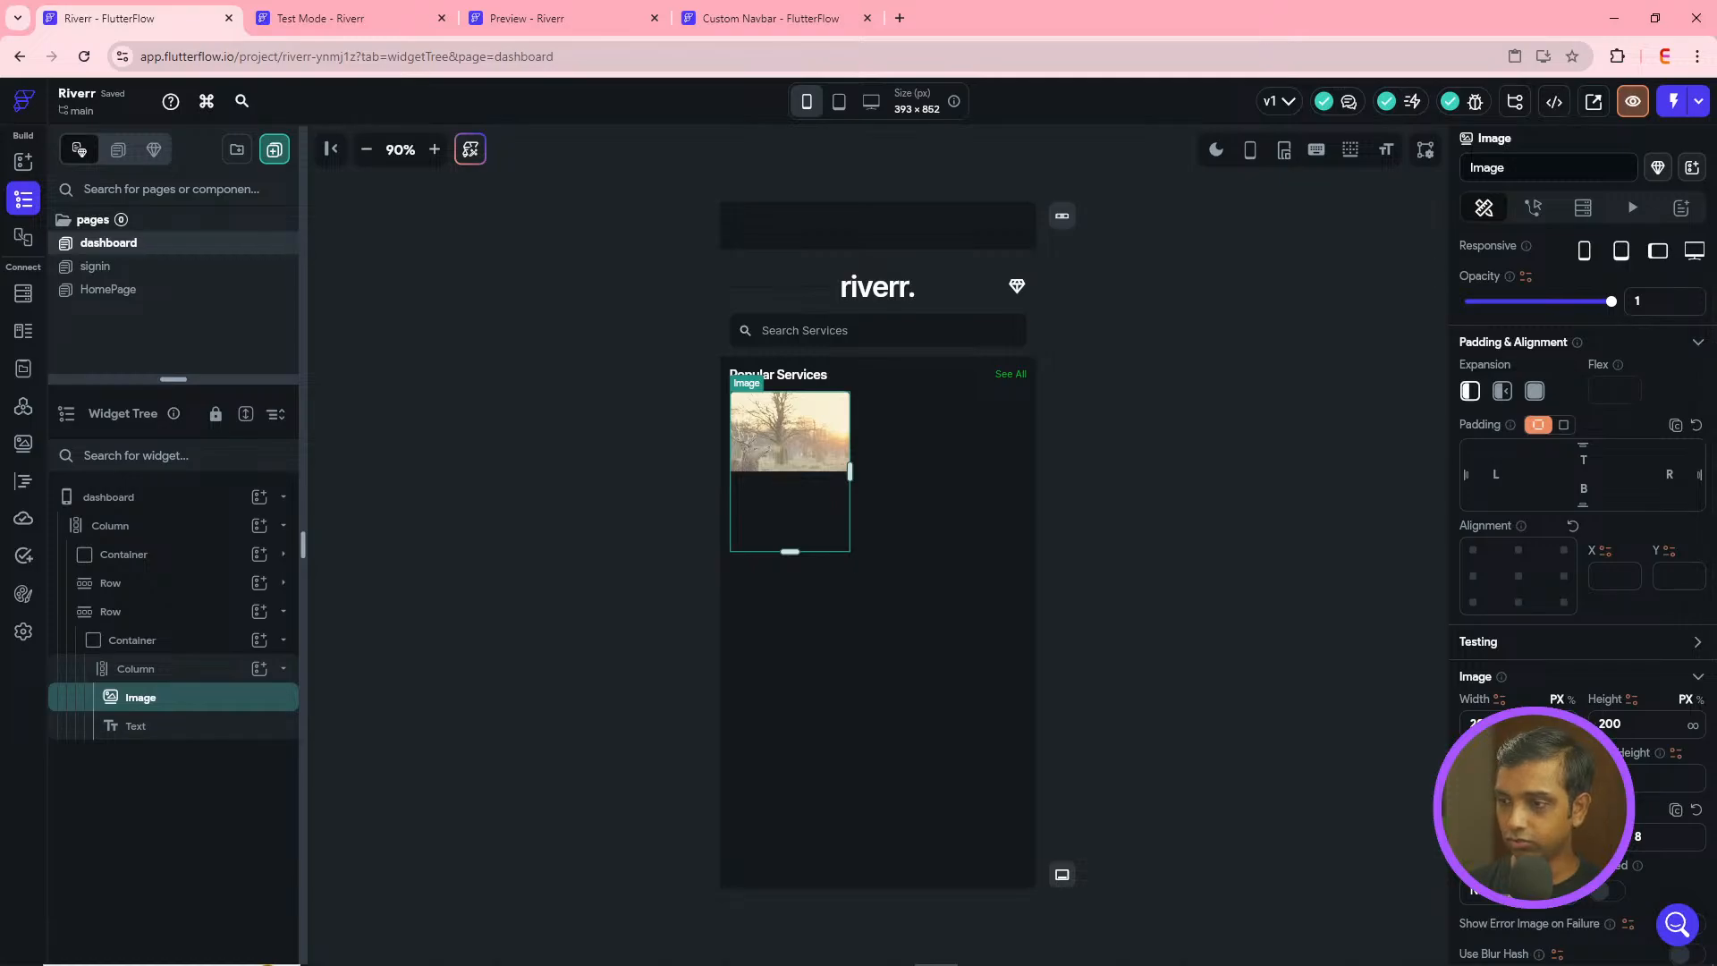
drag(1507, 723, 1404, 723)
key(BackSpace)
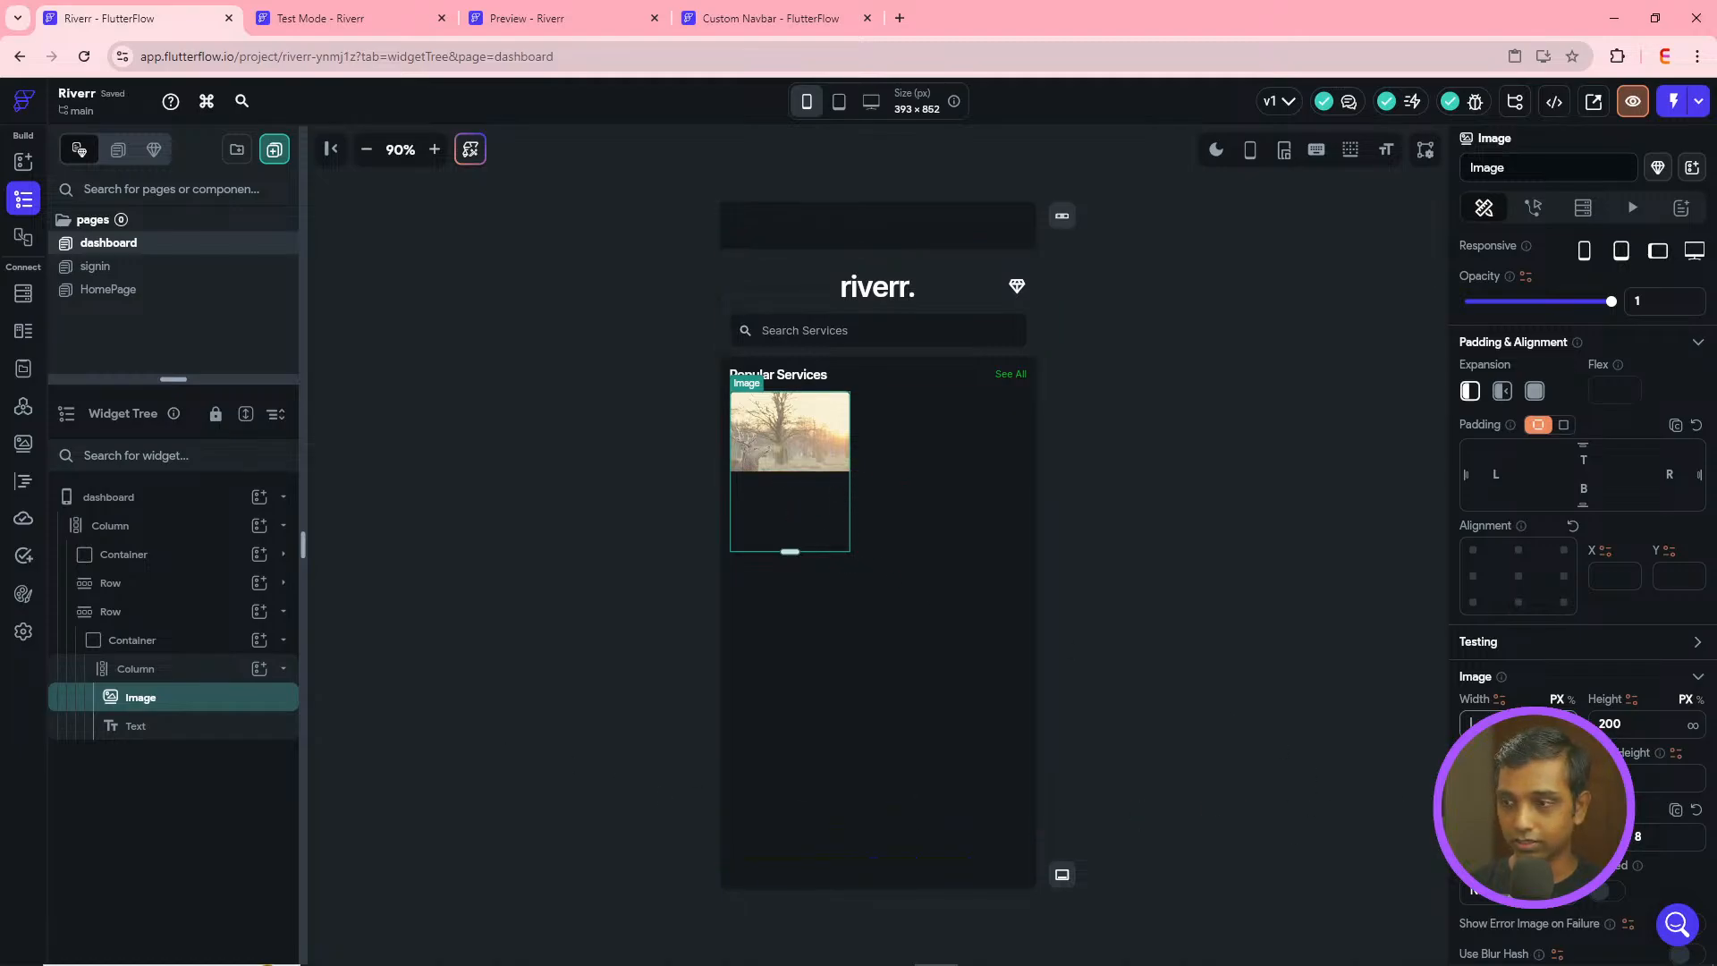
key(Tab)
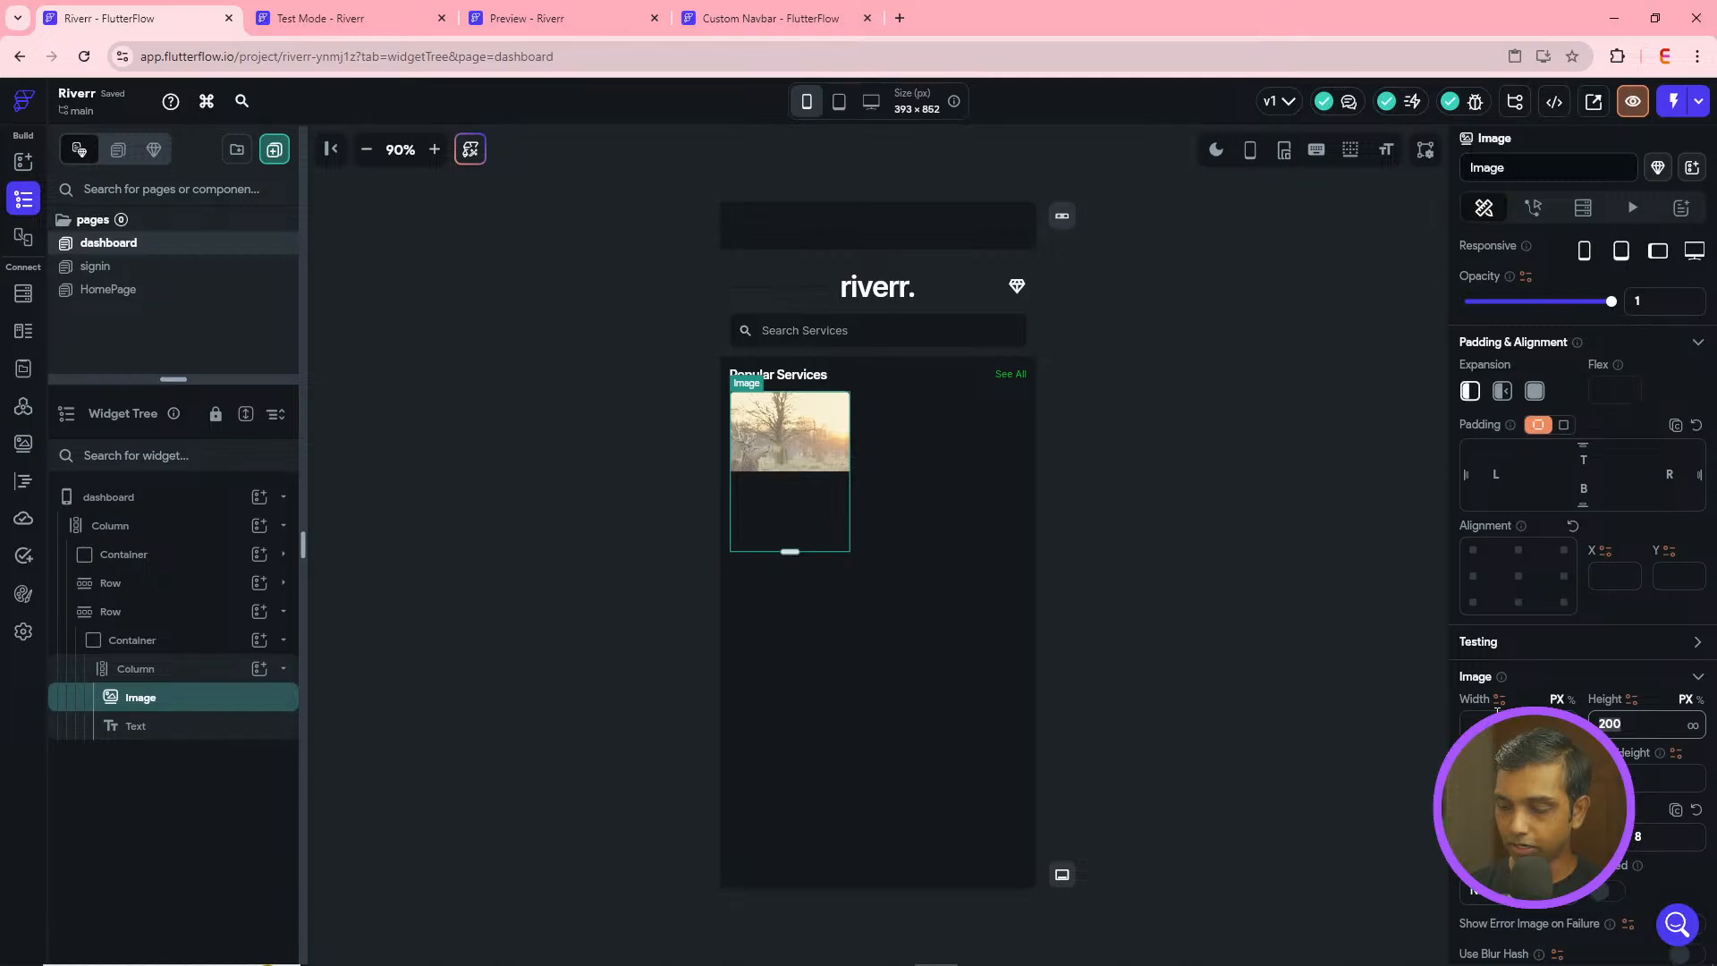
text(75)
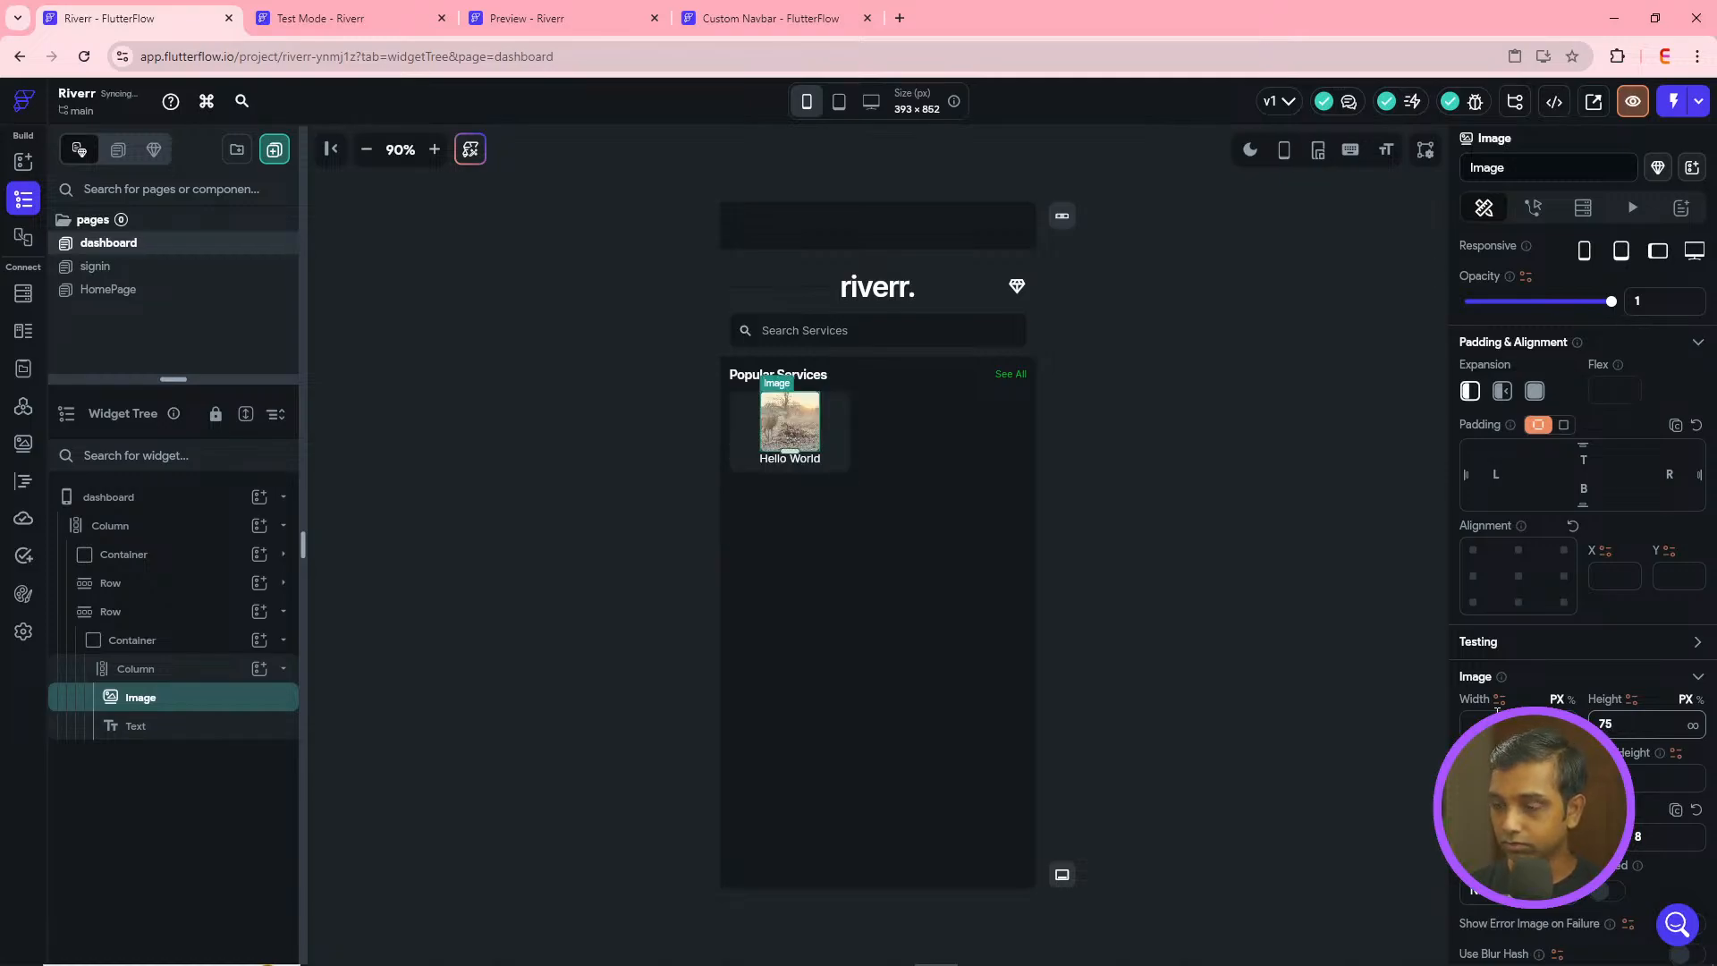
click(1564, 725)
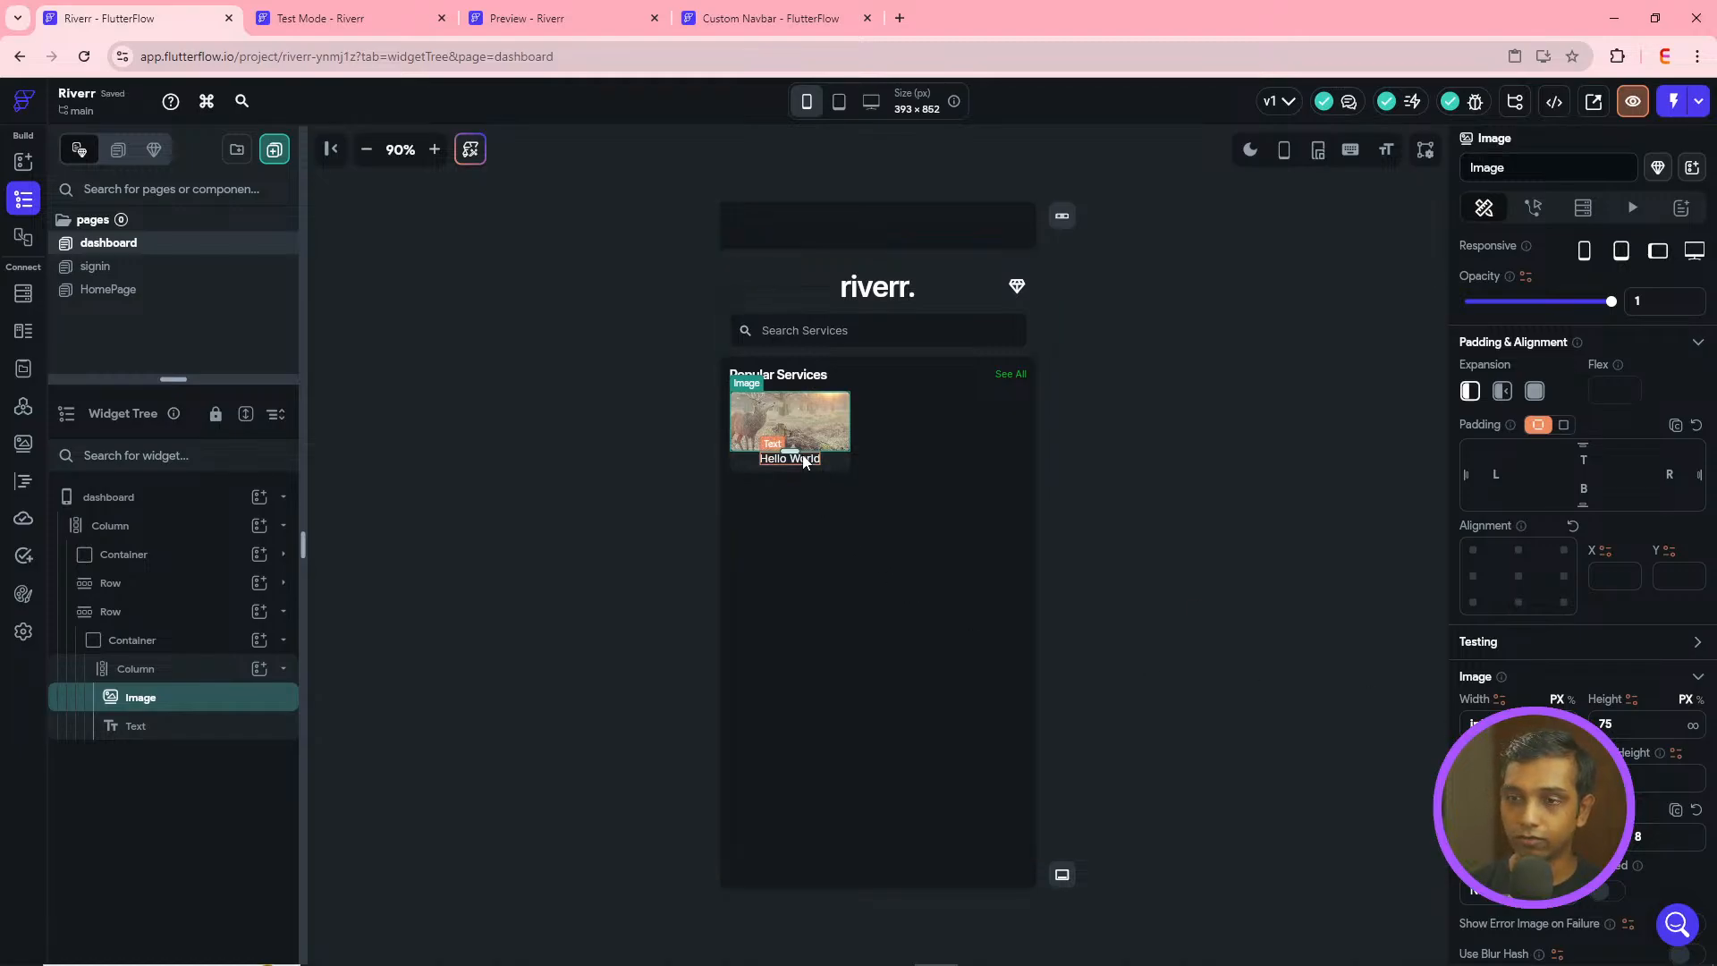
- Set the card column's item spacing to 12 and its end spacing to 12
click(833, 464)
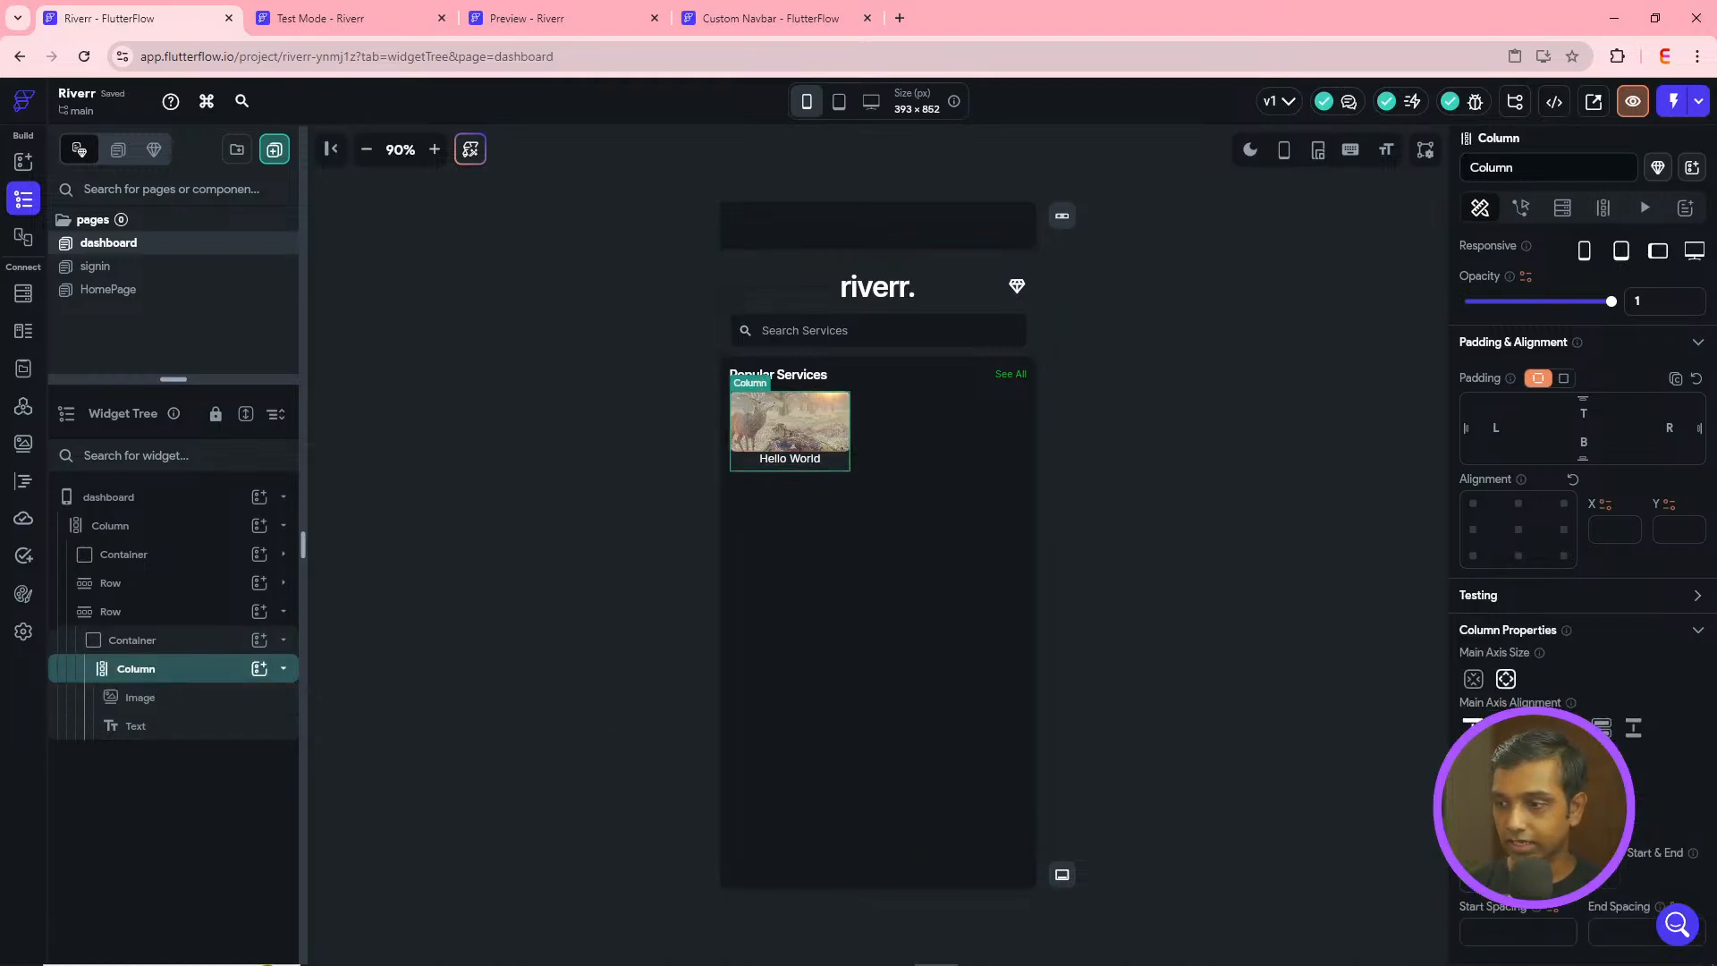
text(12)
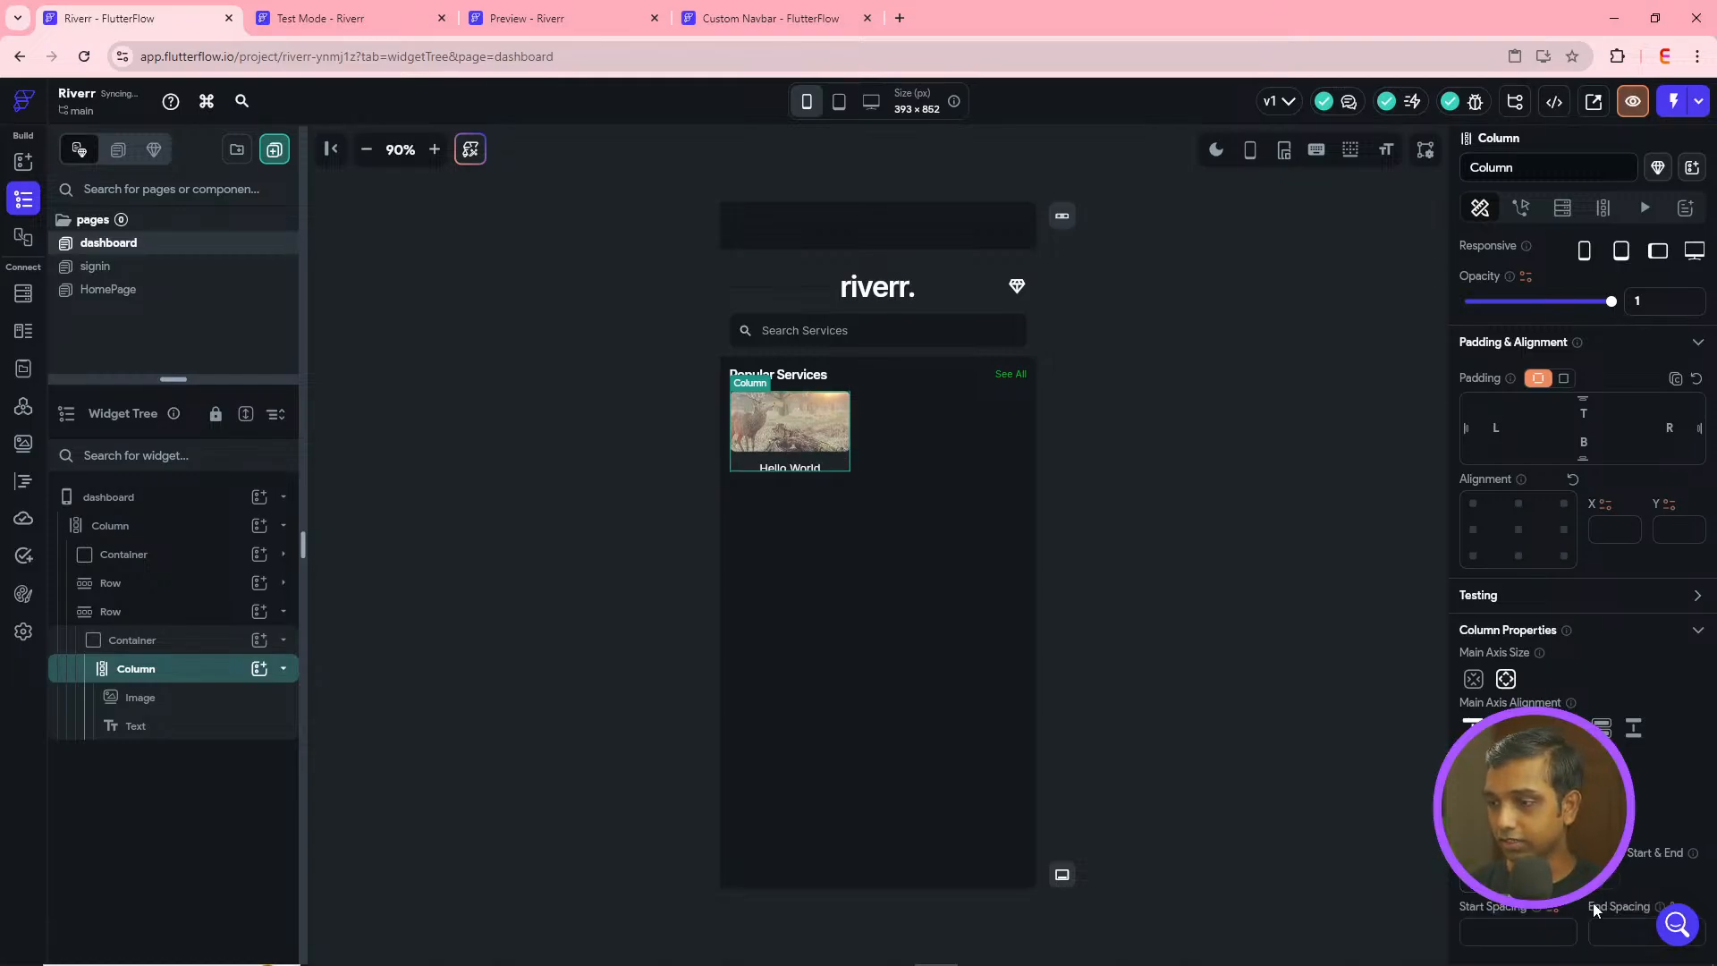
click(1615, 924)
text(12)
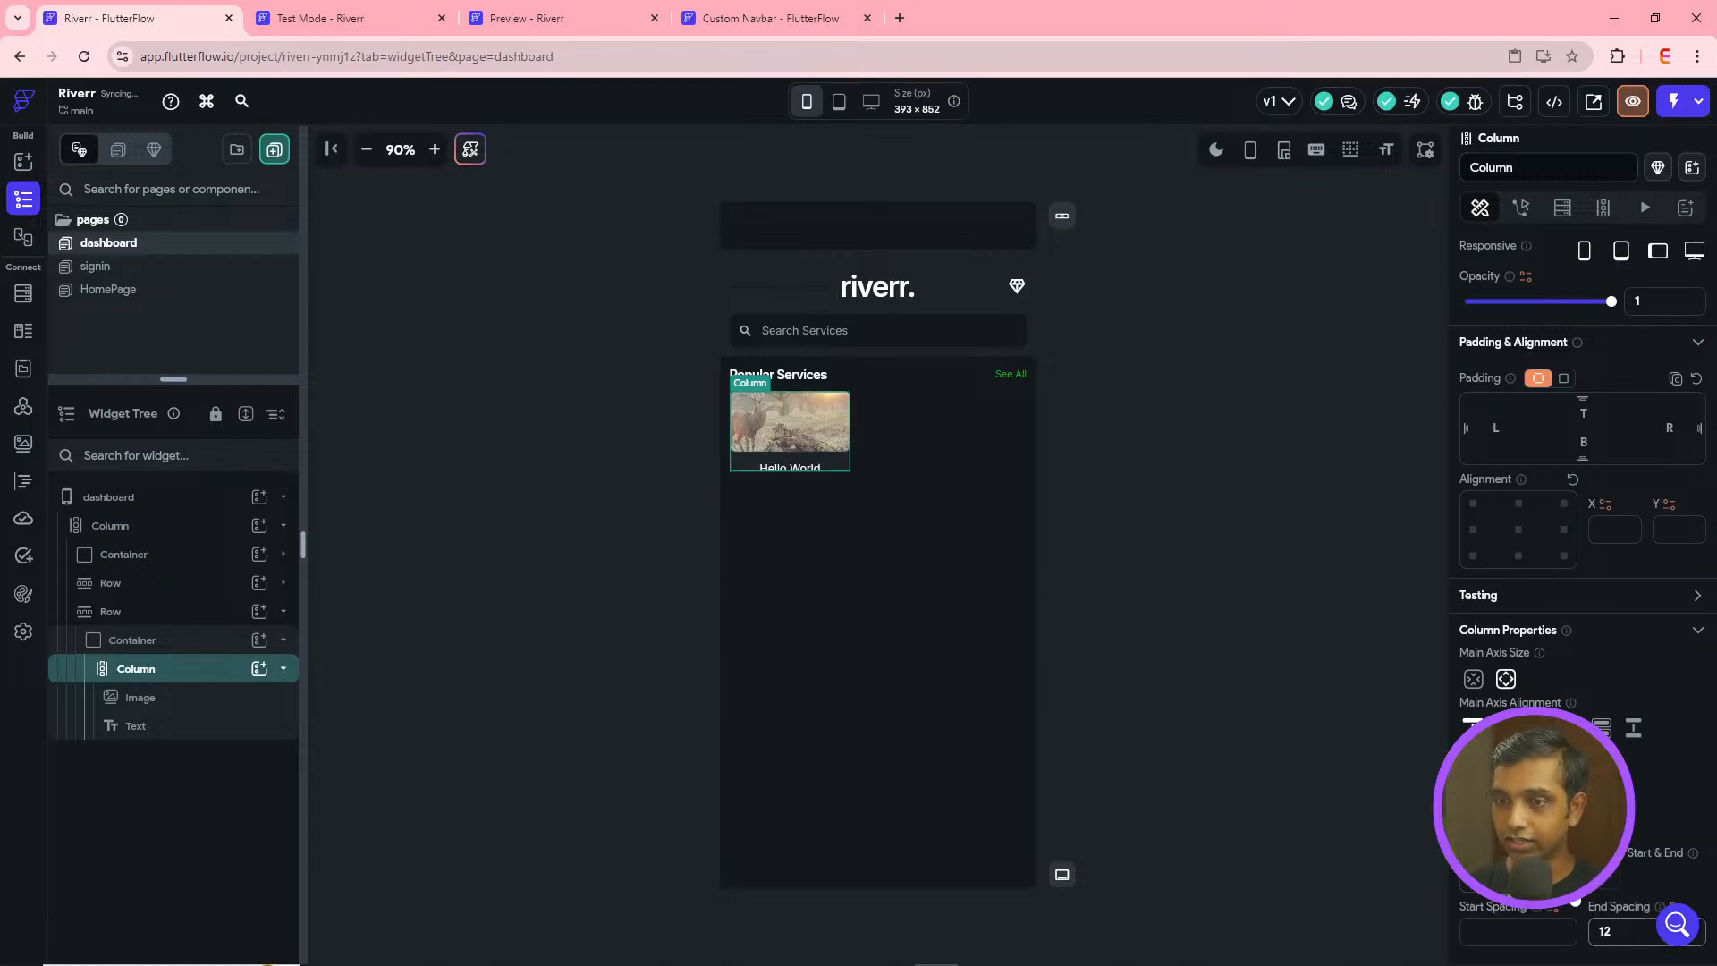
click(1005, 596)
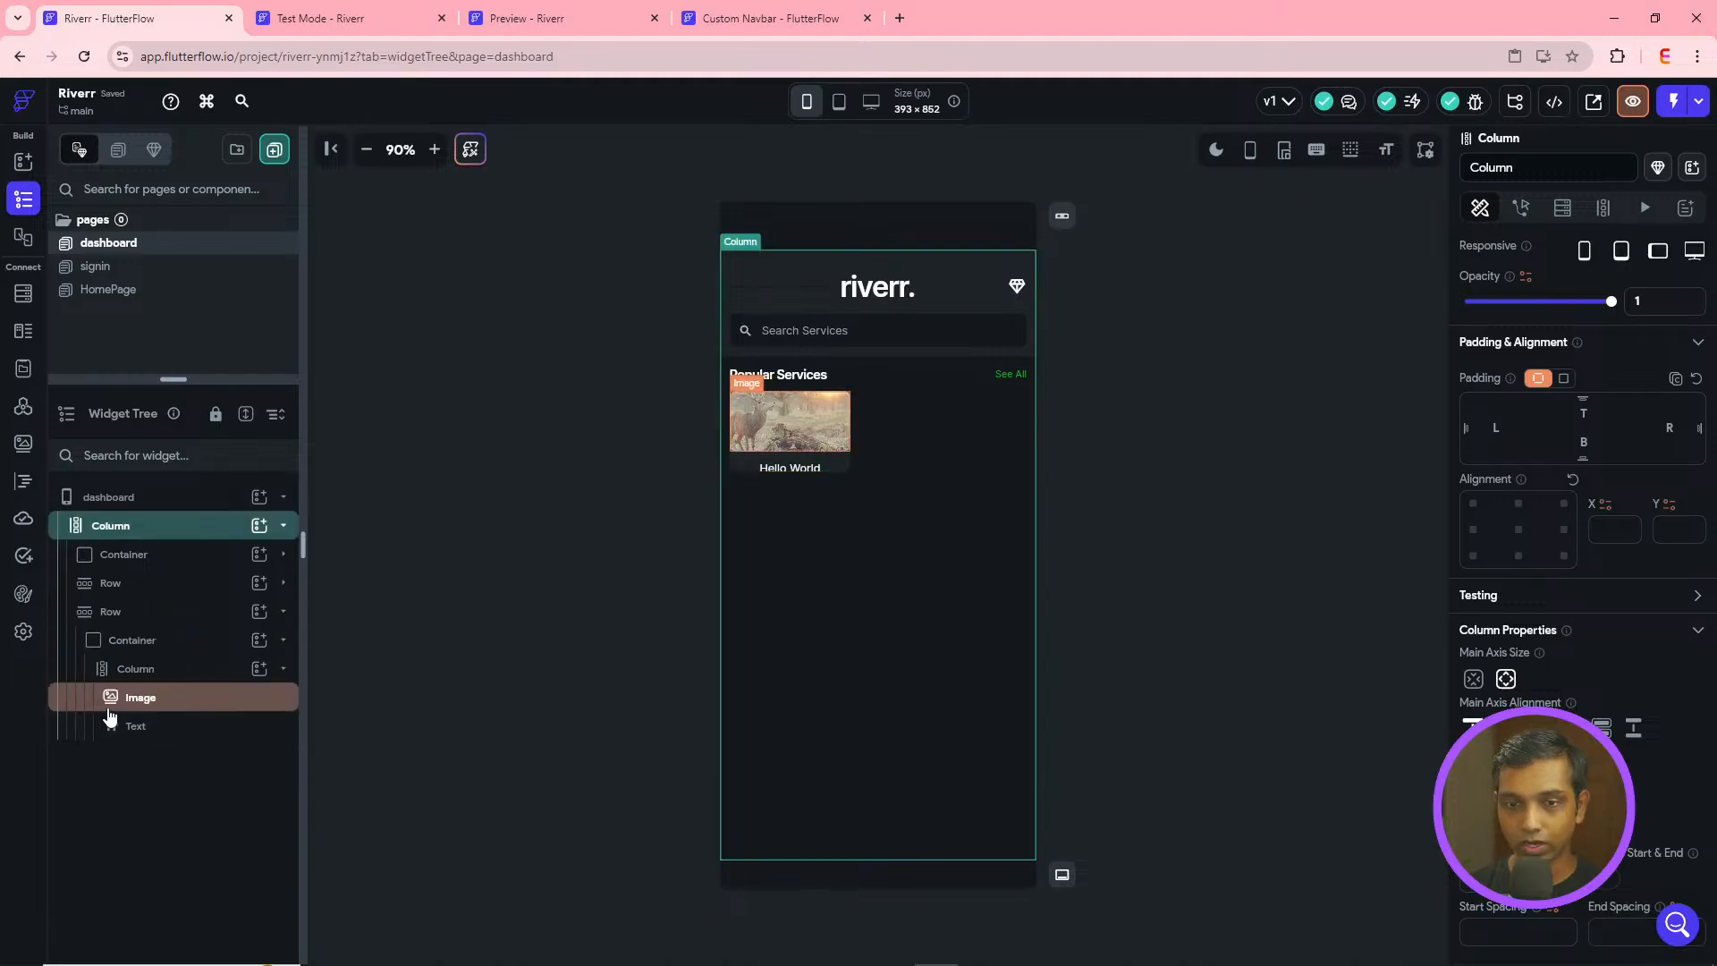
- Clear the card container's fixed height so that it fits its content
click(134, 644)
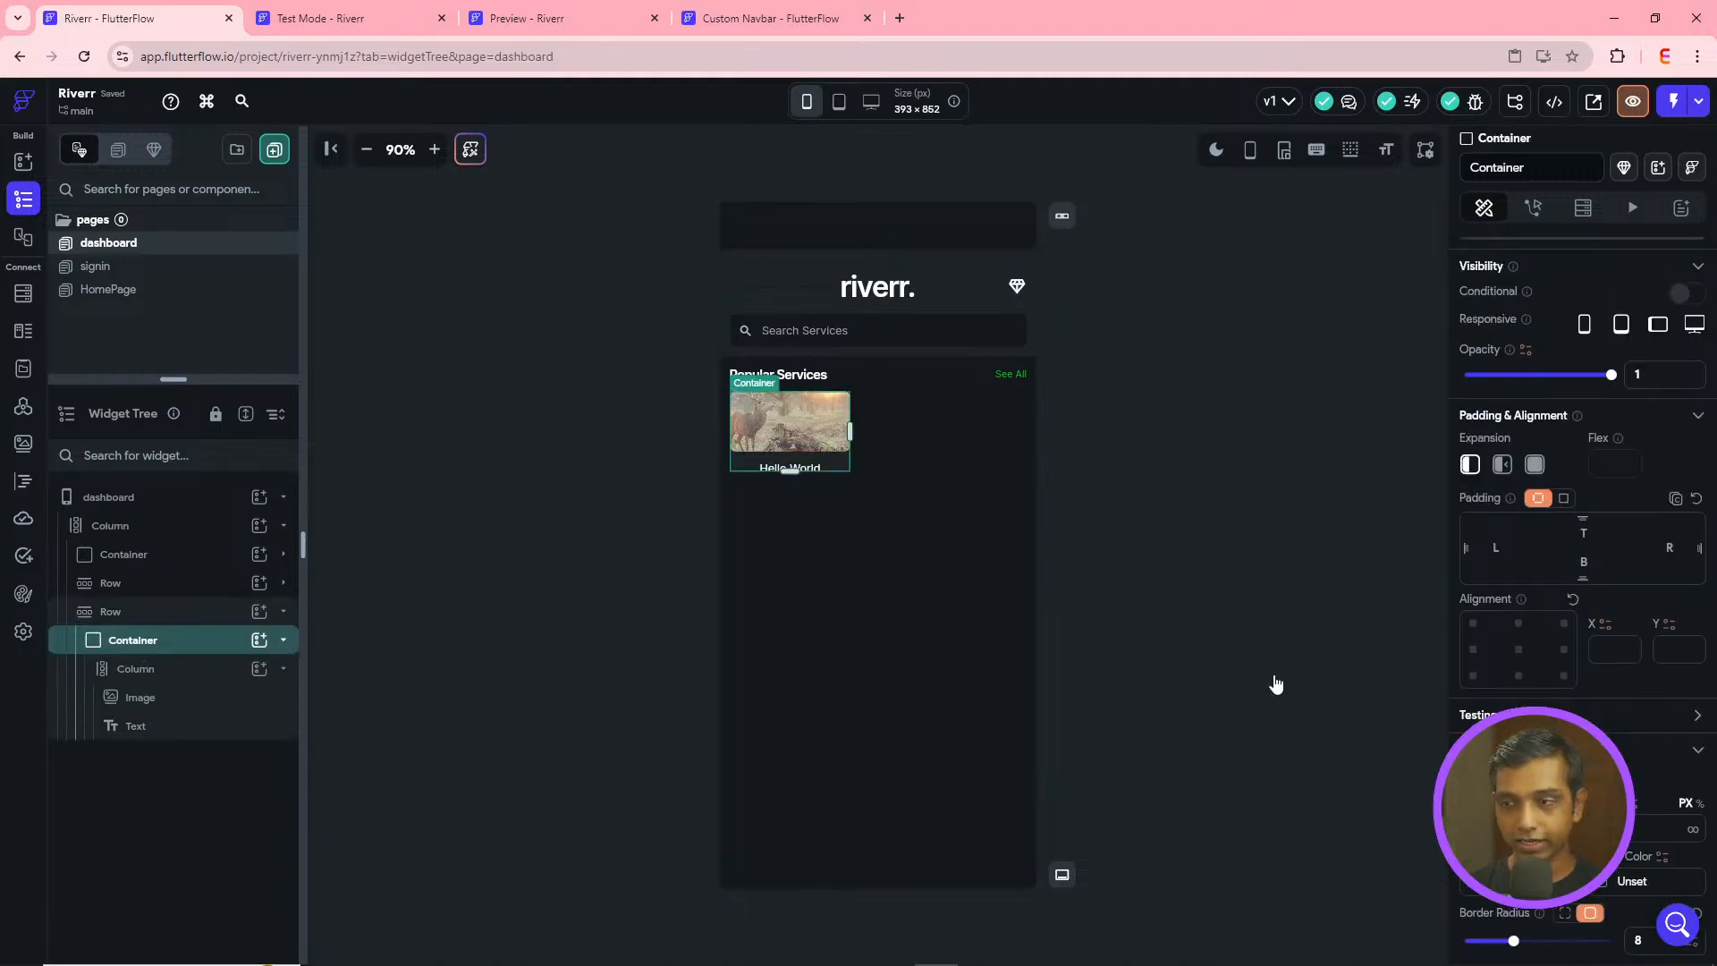
key(BackSpace)
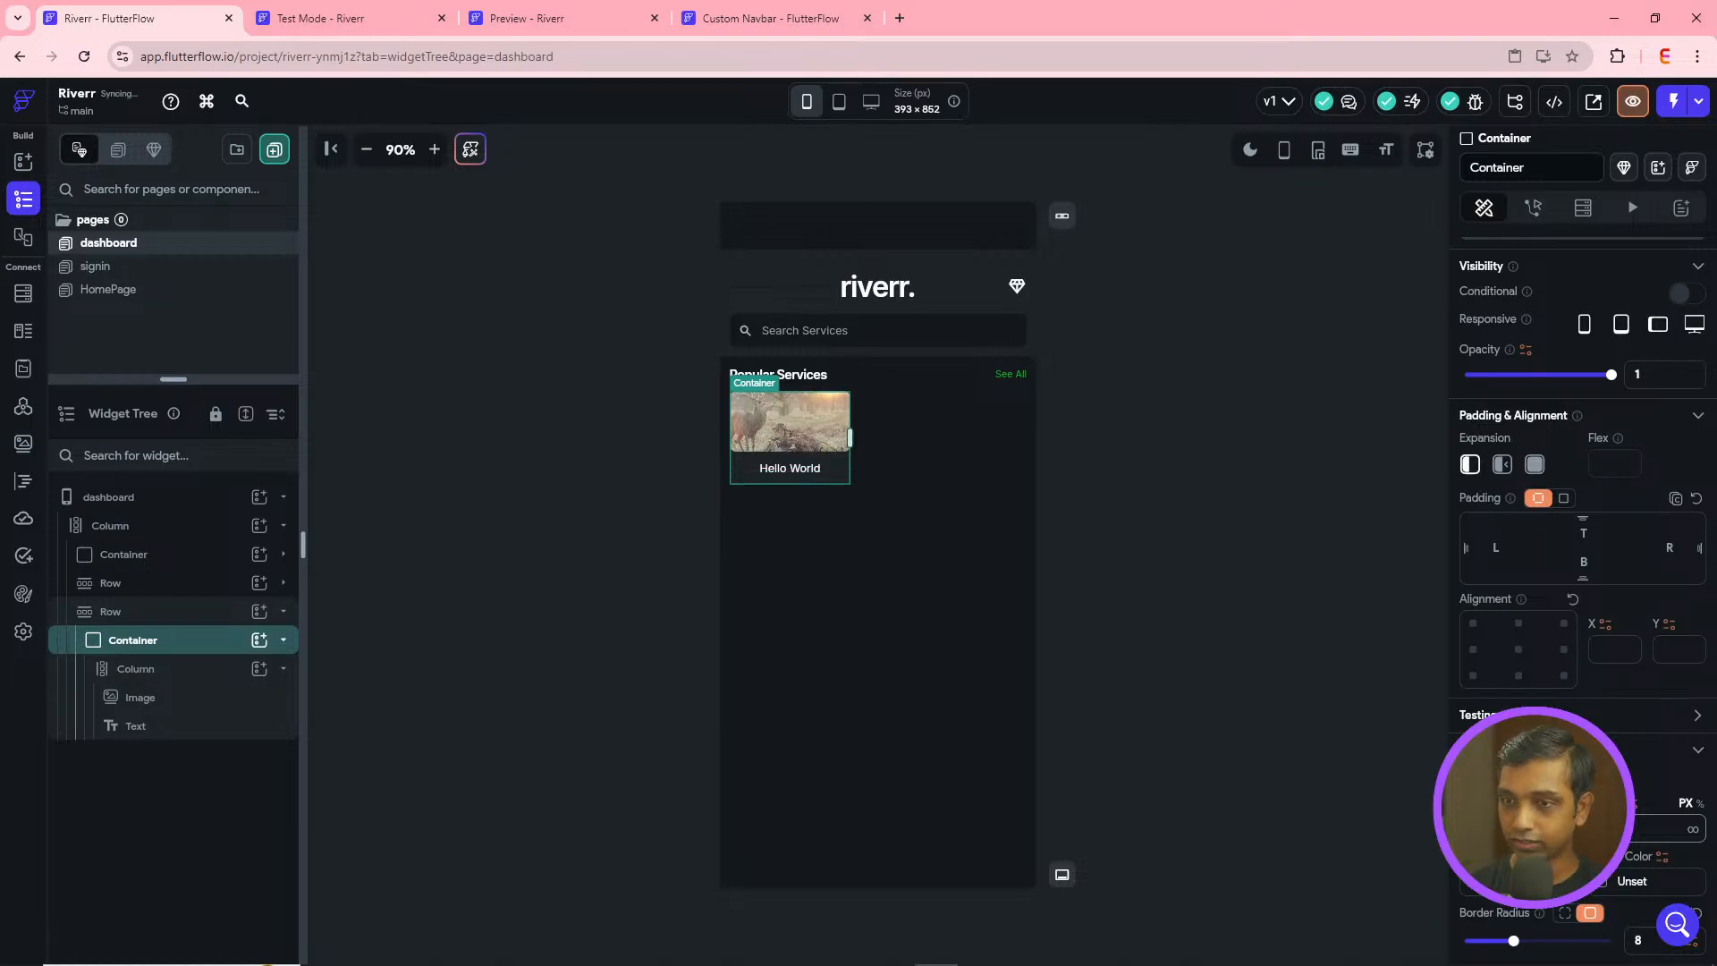
click(825, 472)
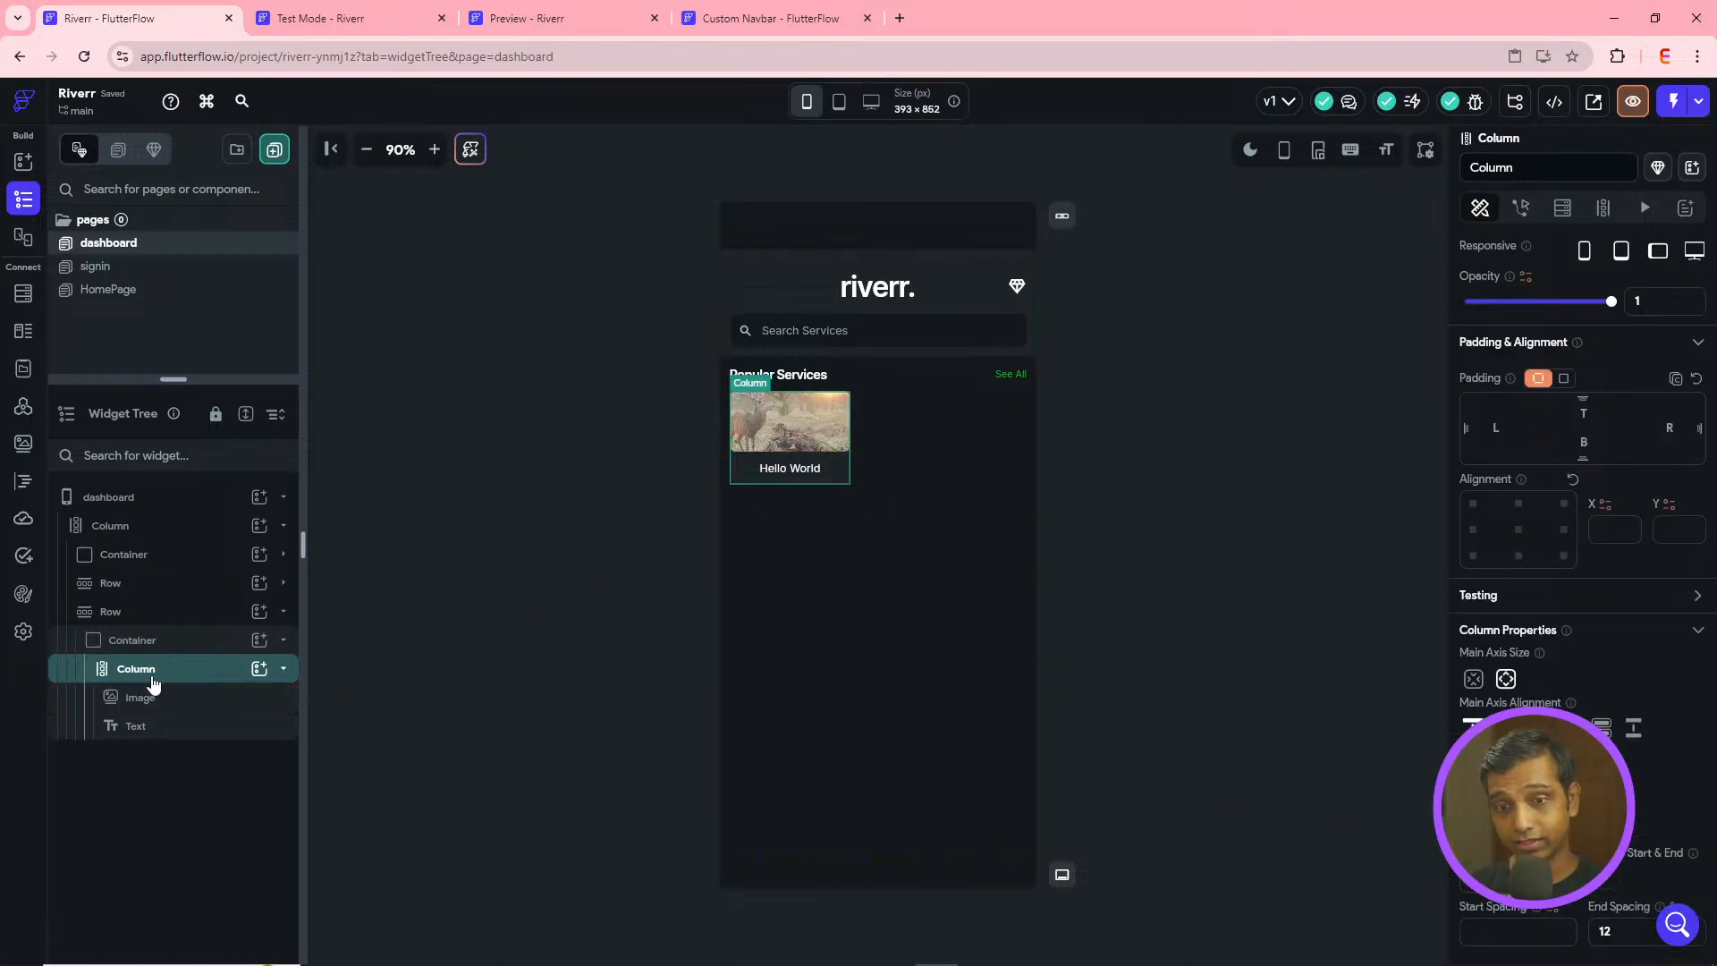
click(143, 642)
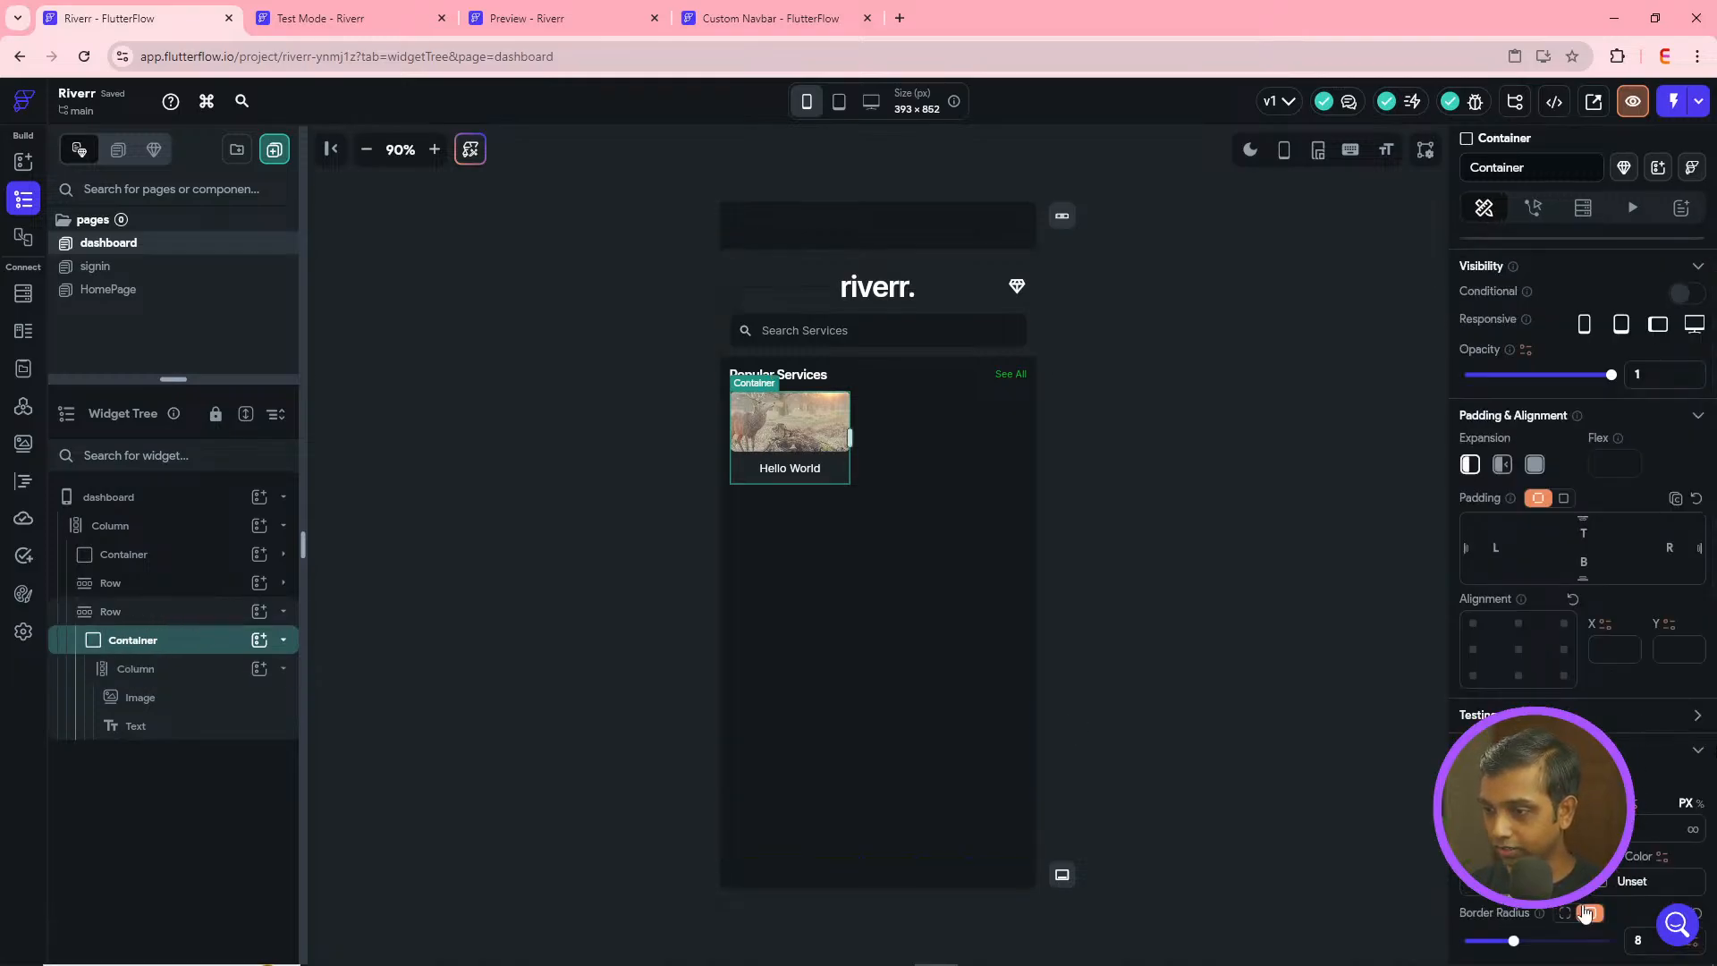
scroll(1607, 885, down, 1)
scroll(1615, 871, down, 3)
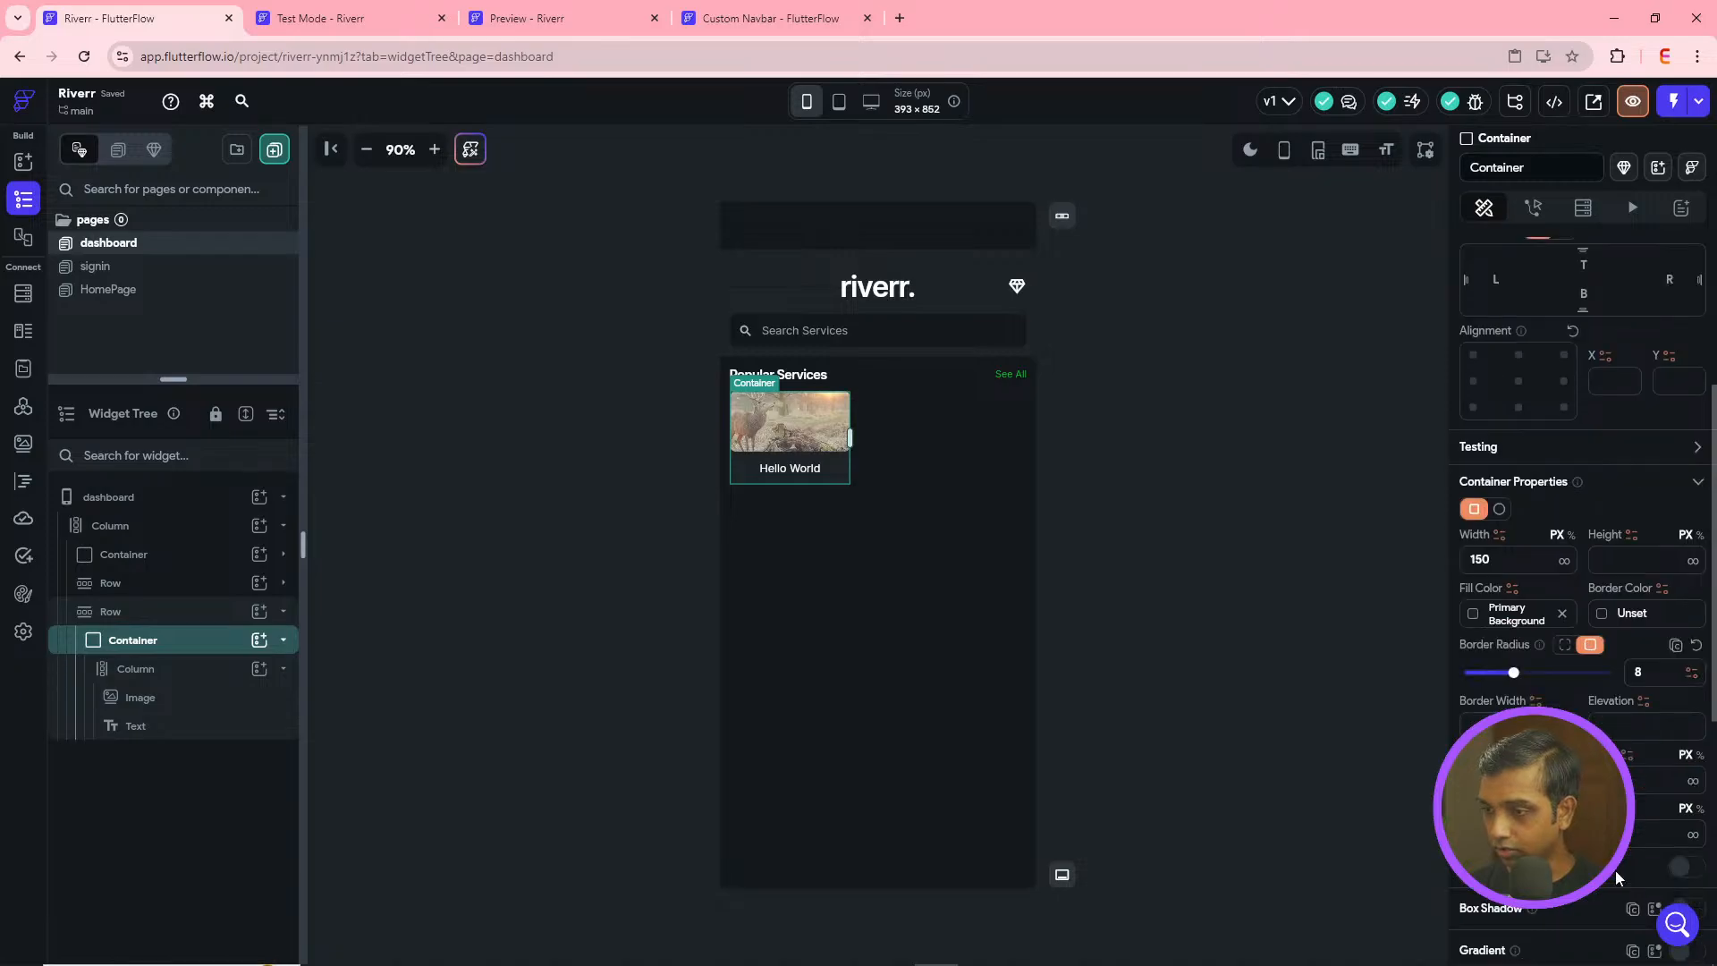
click(911, 515)
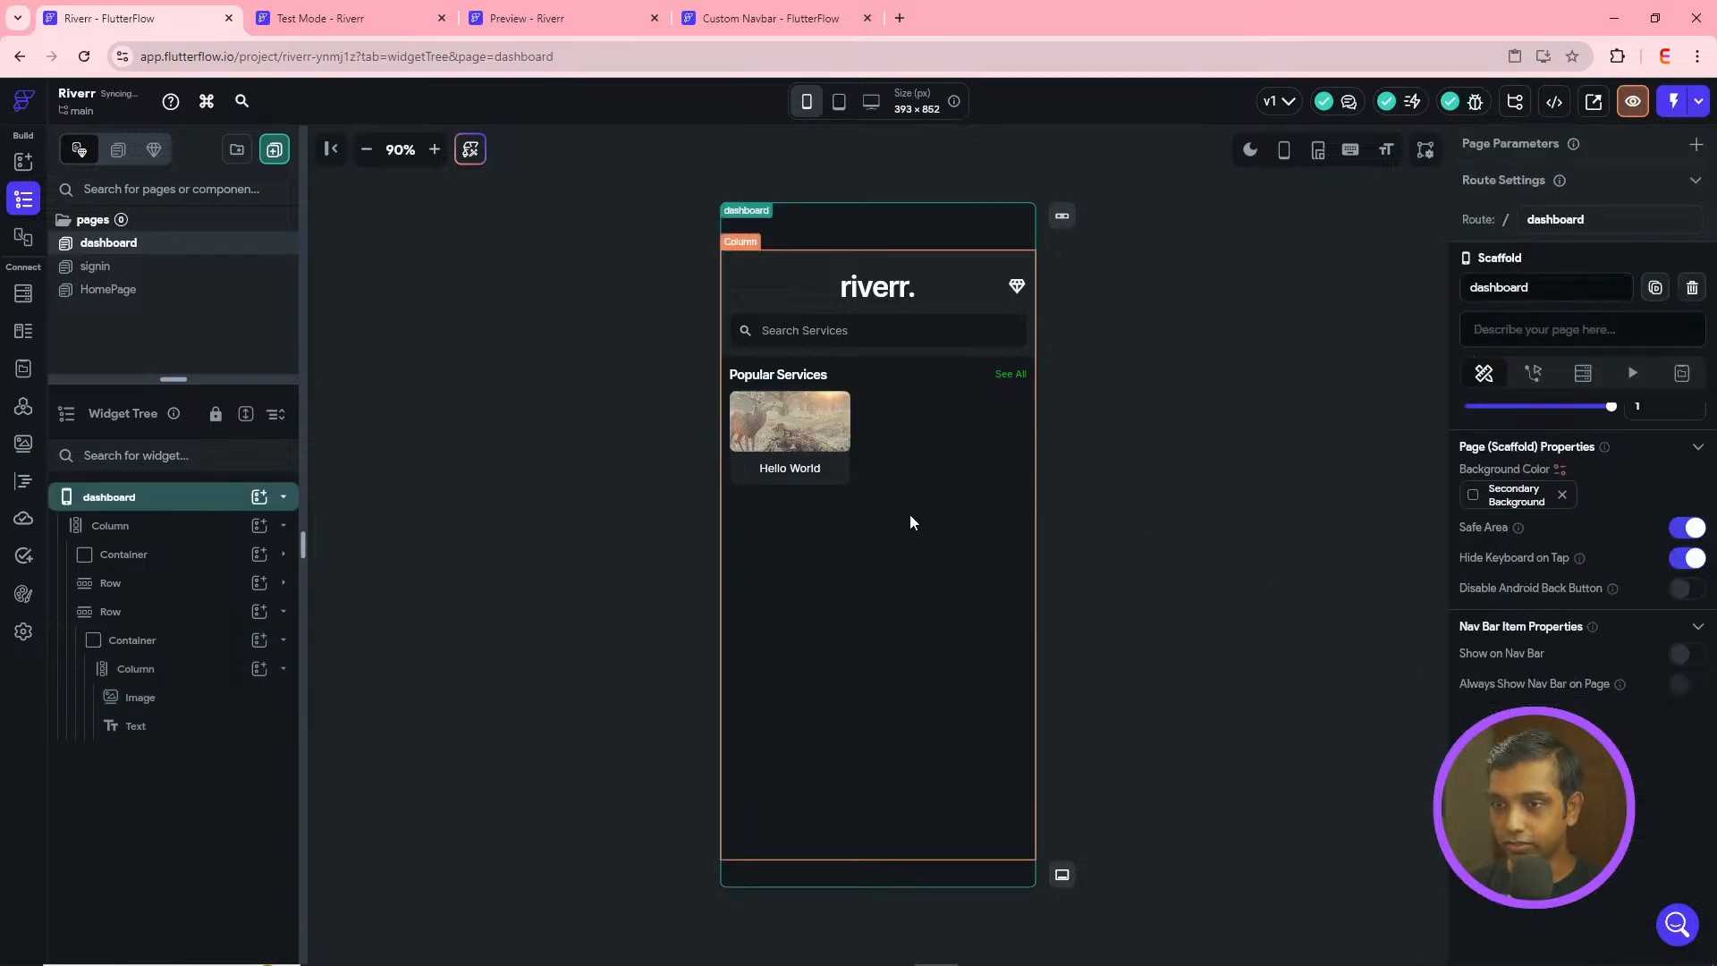
- Align the card column's children to the start of the cross axis
click(839, 472)
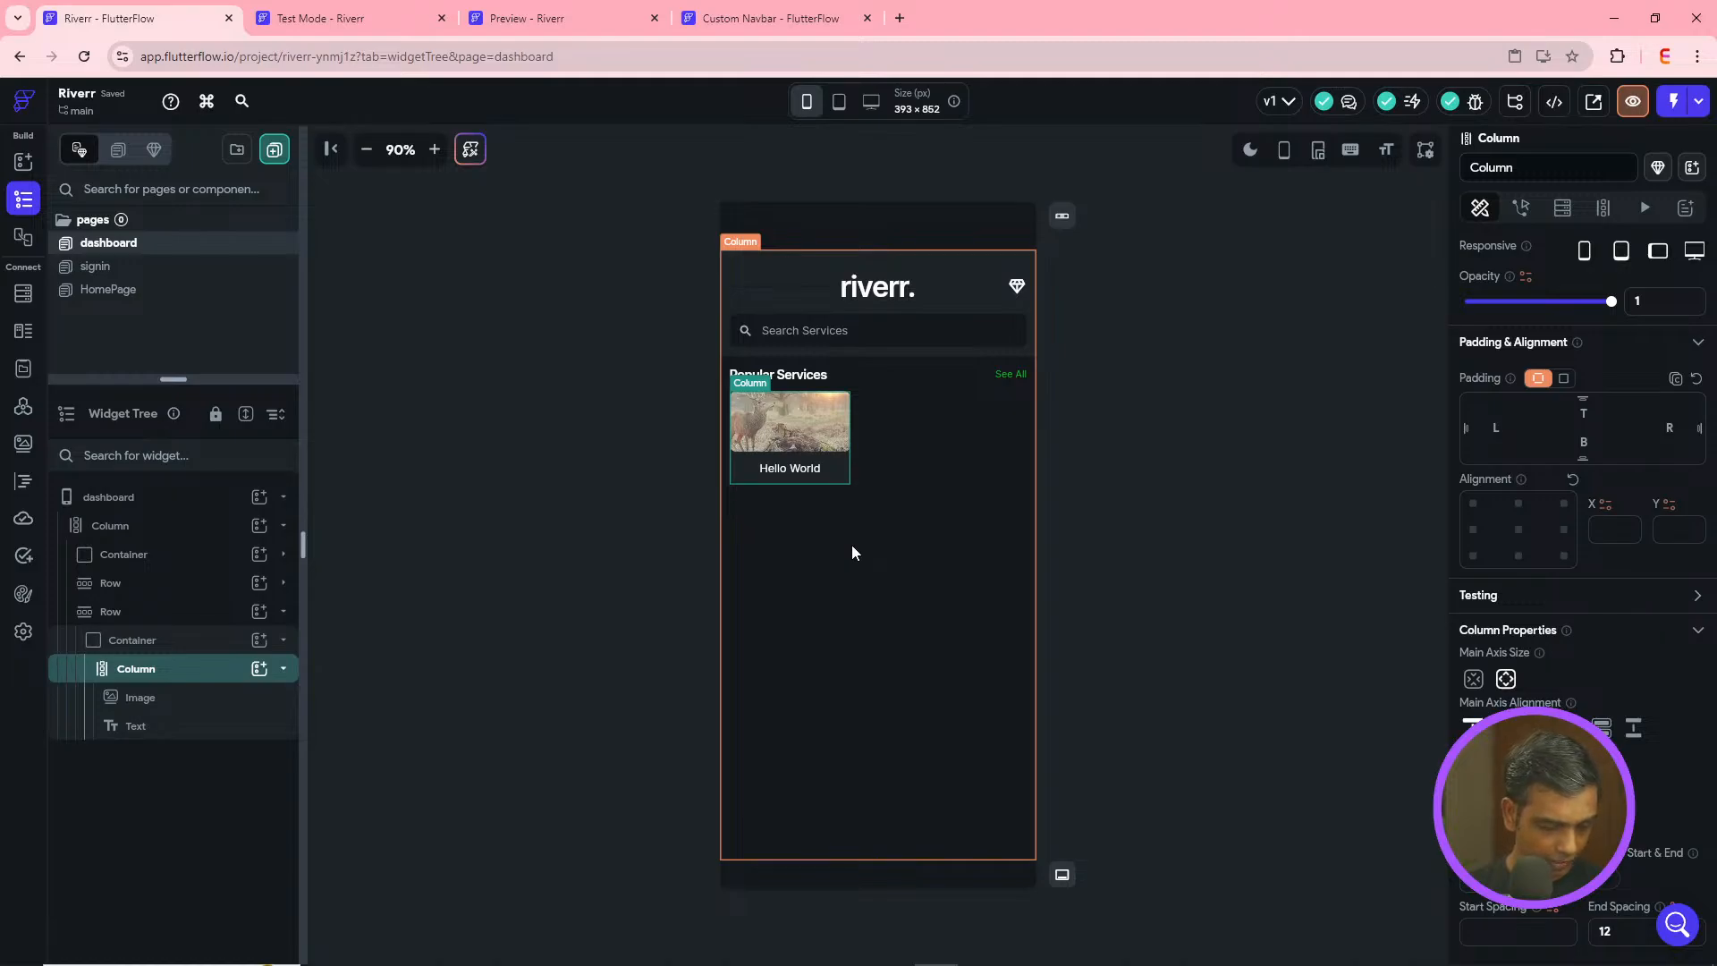
click(792, 467)
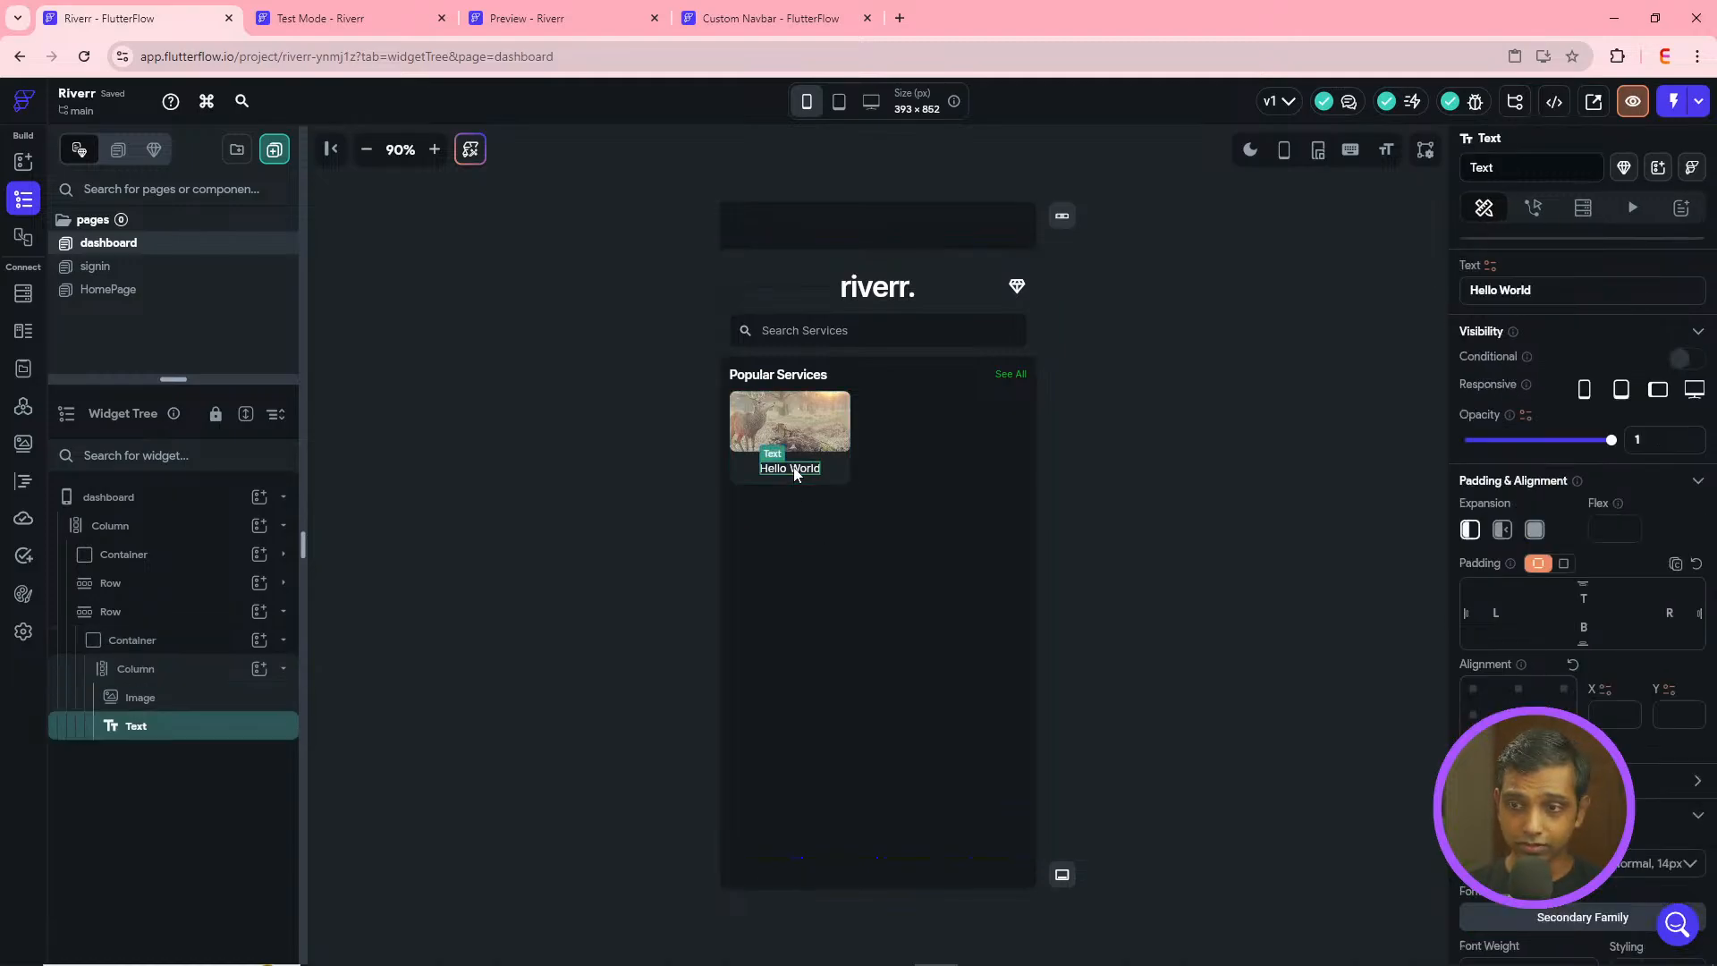
click(134, 669)
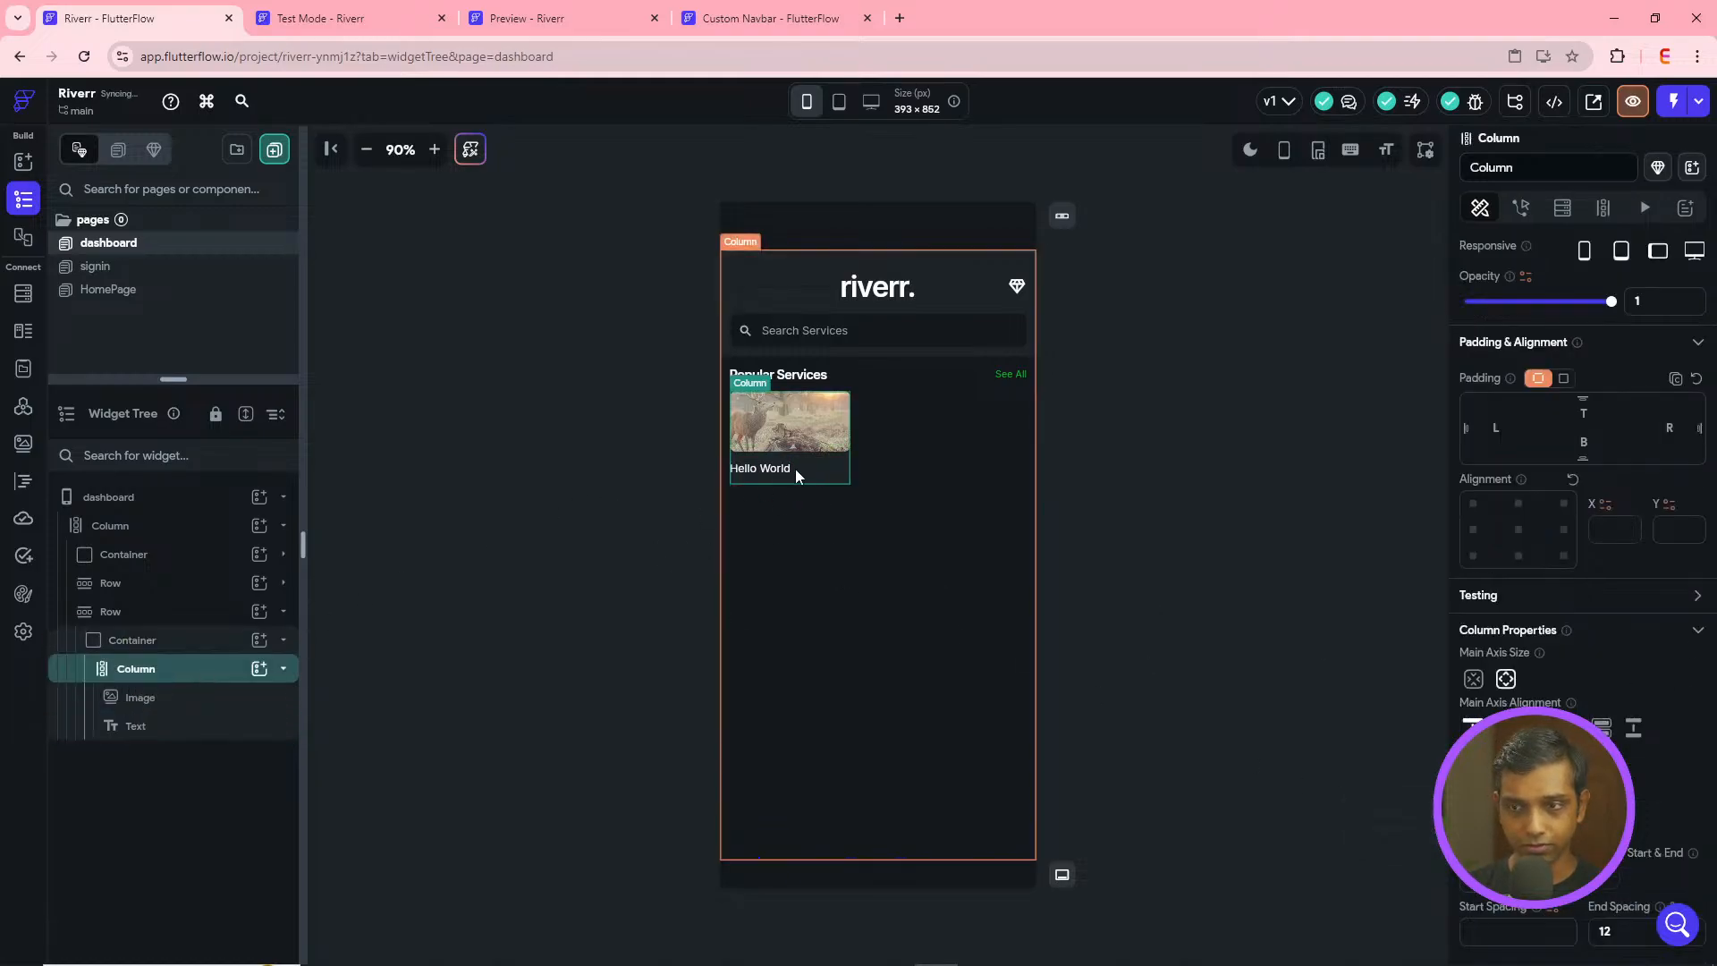
- Give the Hello World text in the card a uniform padding of 12 on all sides
click(765, 474)
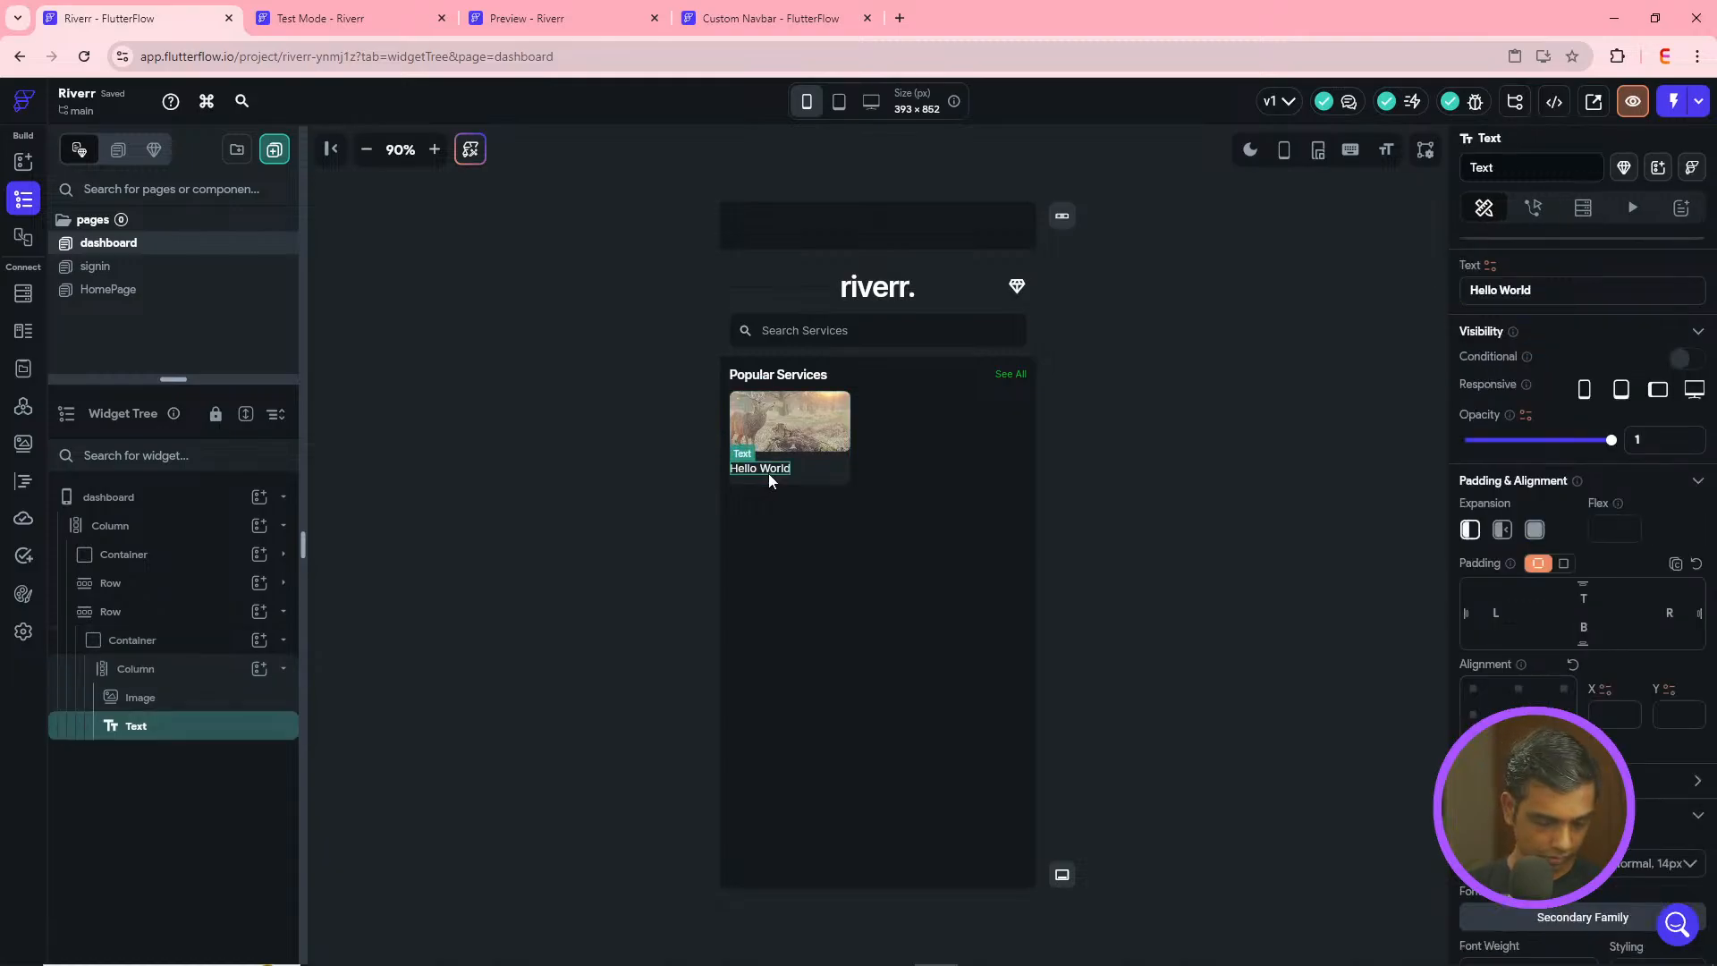
click(1495, 612)
text(12)
click(1583, 598)
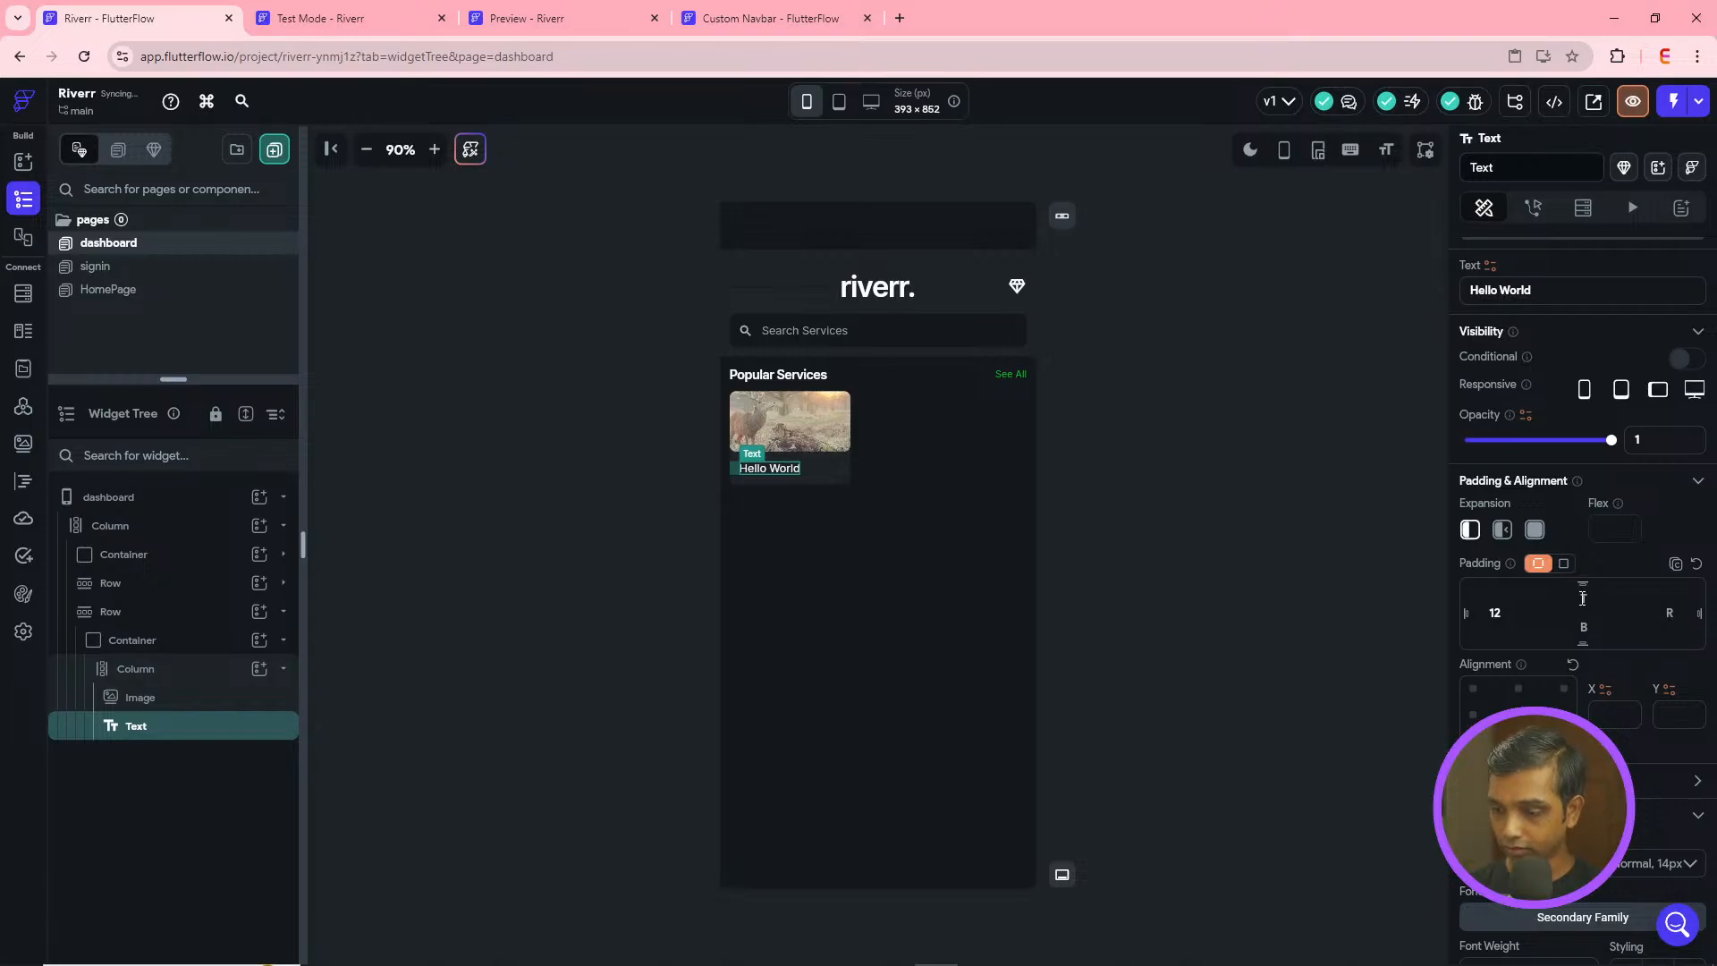
text(12)
click(1583, 628)
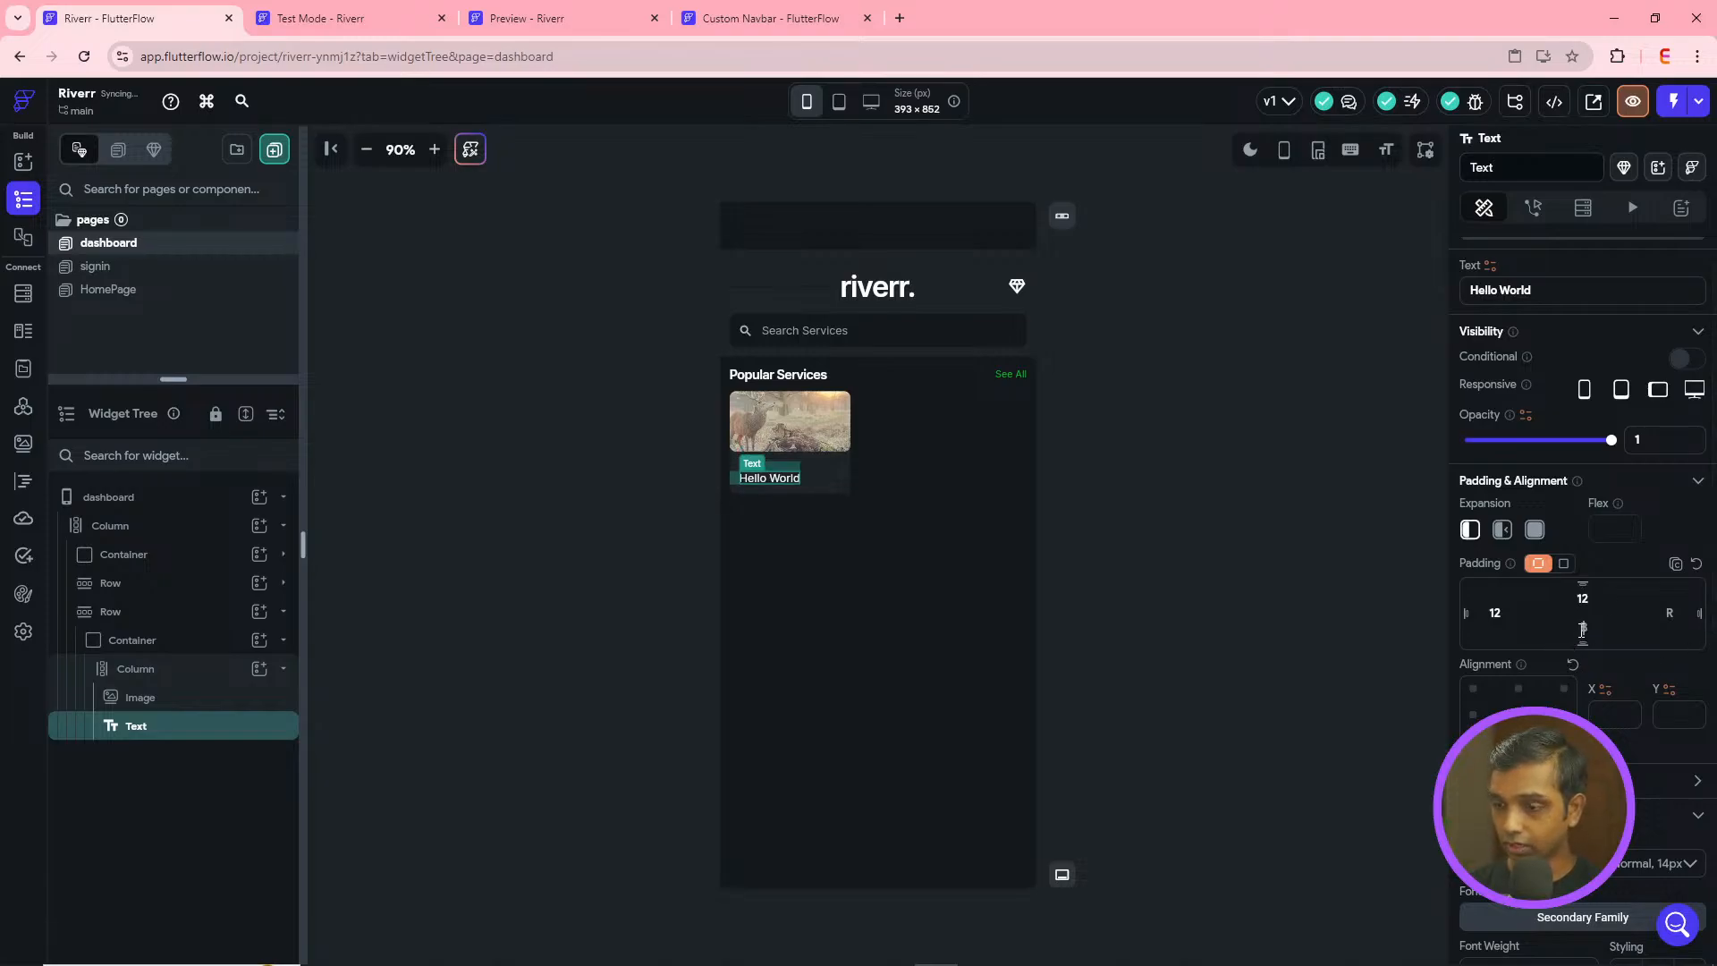
text(12)
click(1666, 614)
text(12)
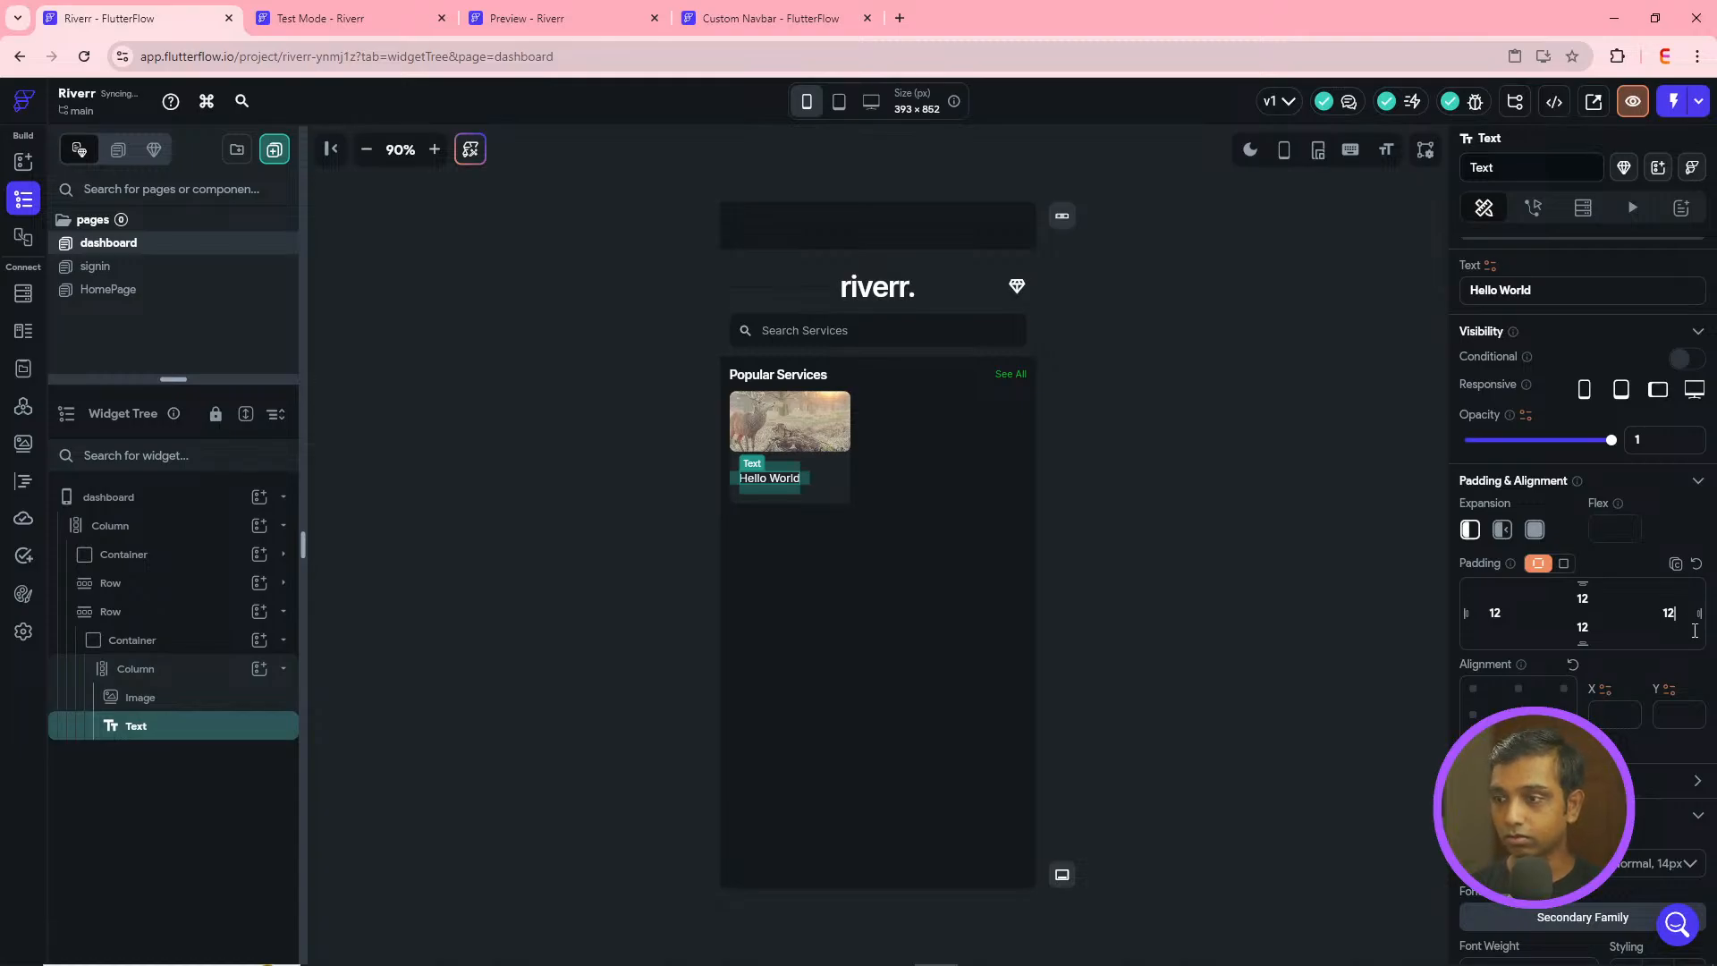
click(1565, 565)
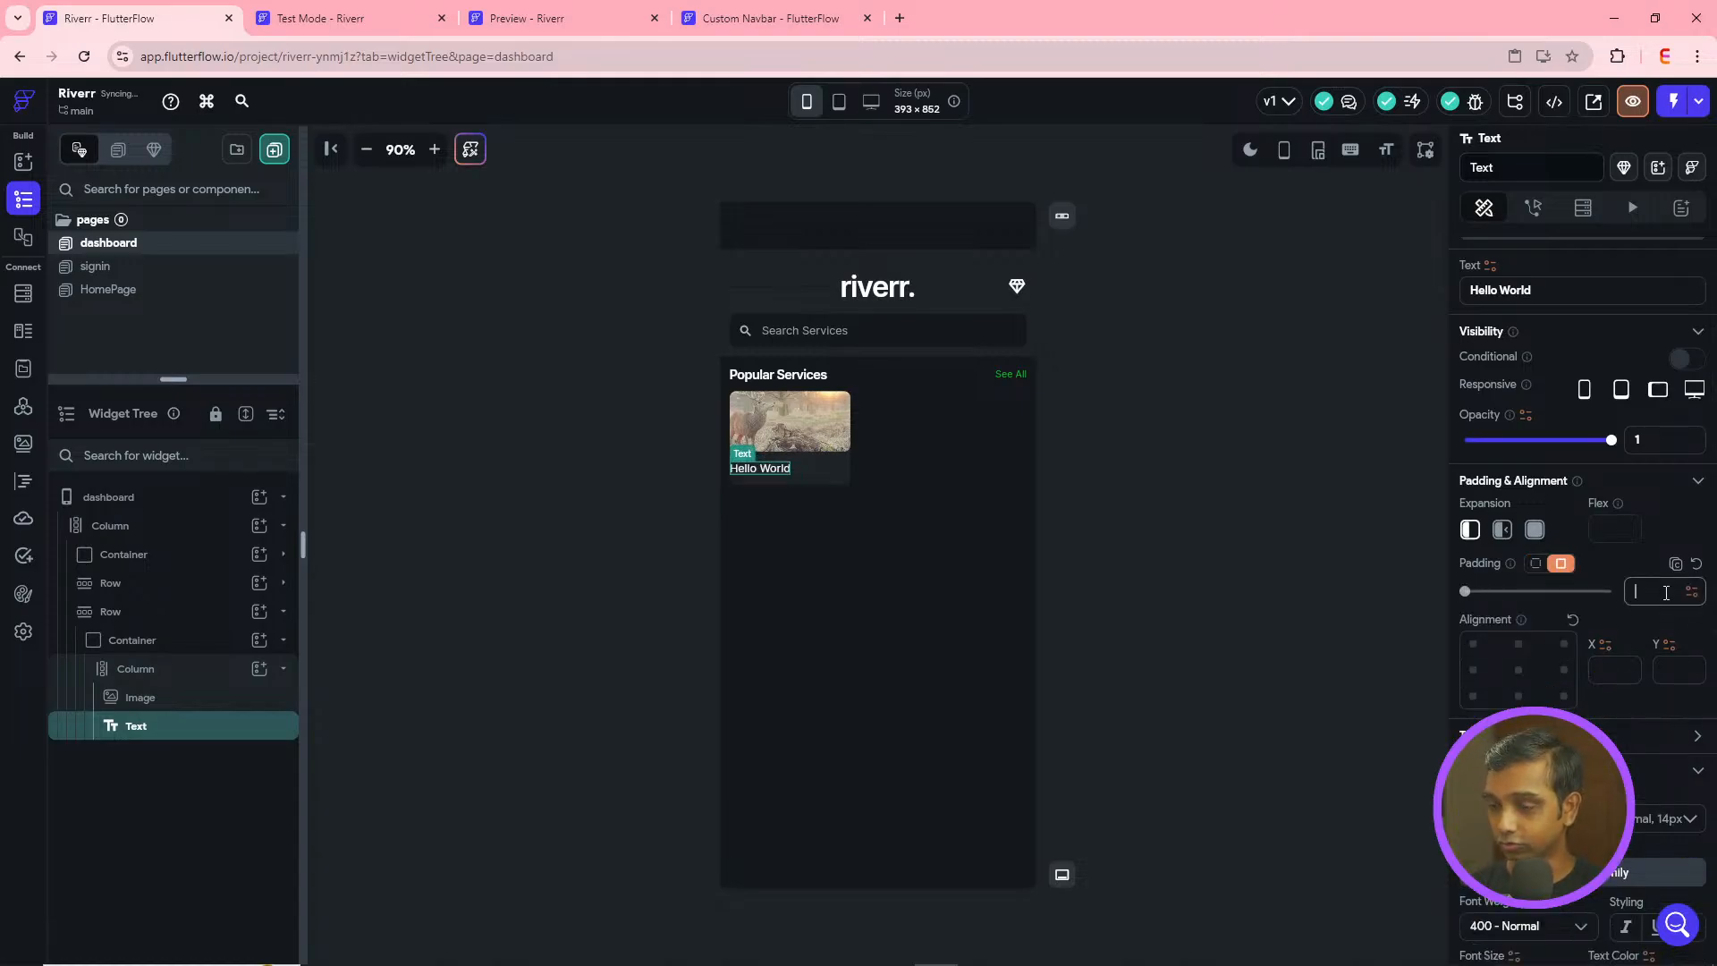
click(1361, 555)
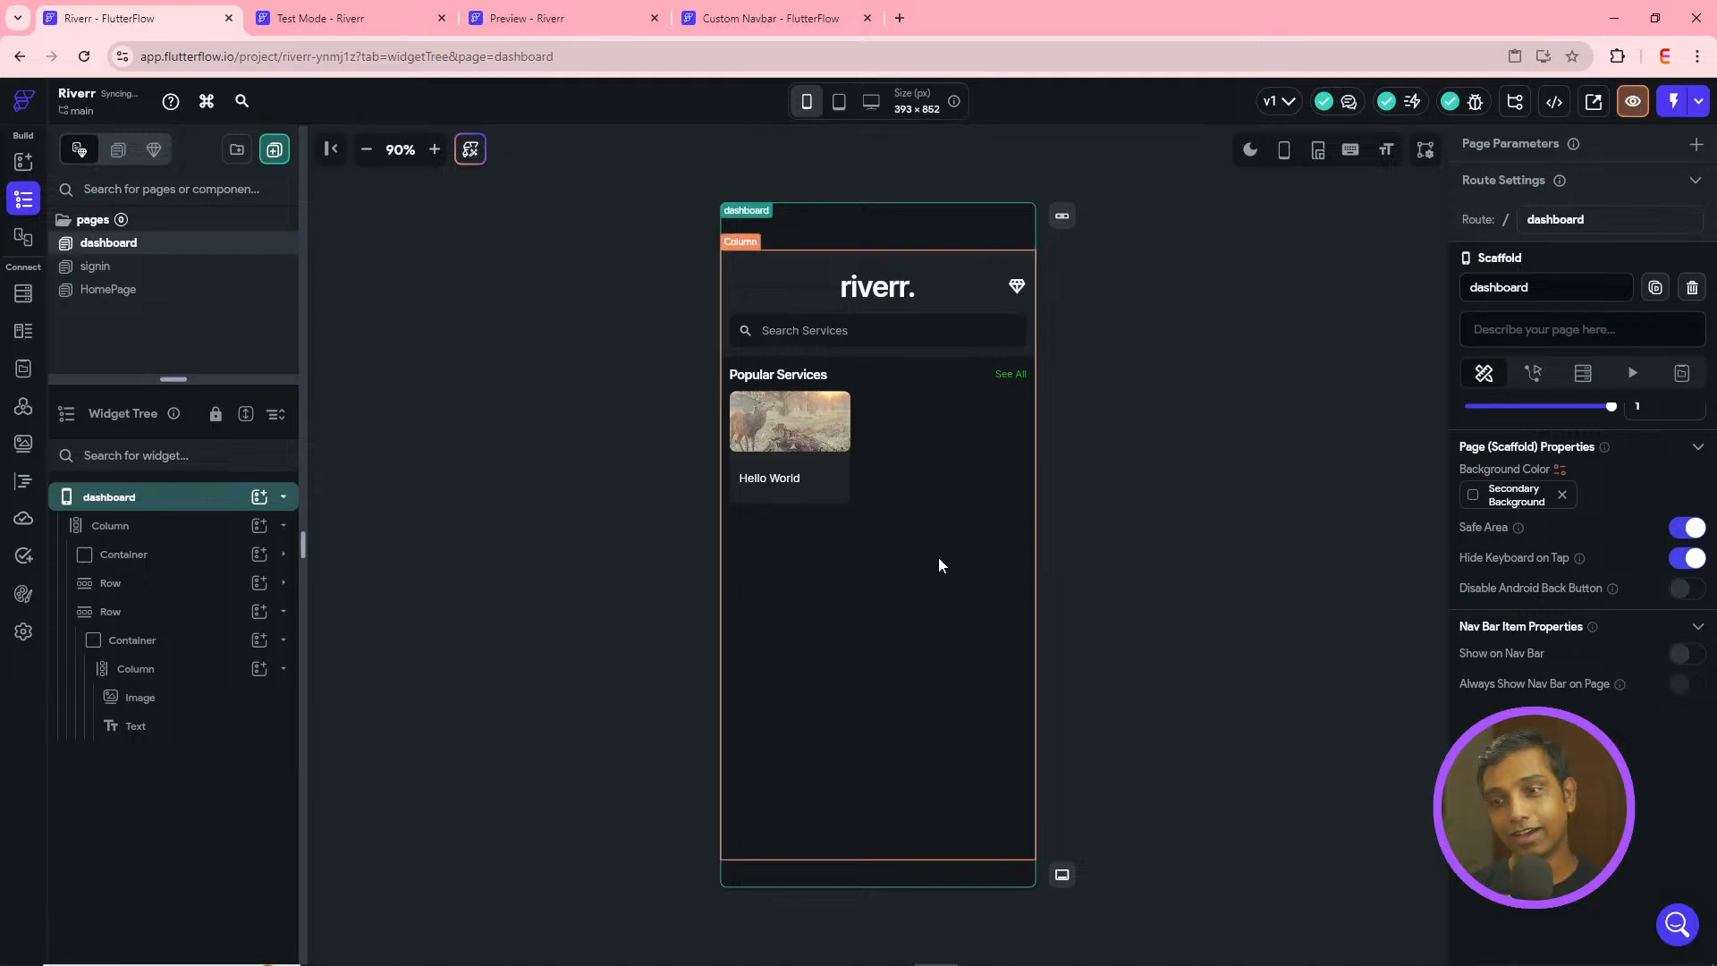
- Change the card's caption text to "Logo Design"
click(784, 479)
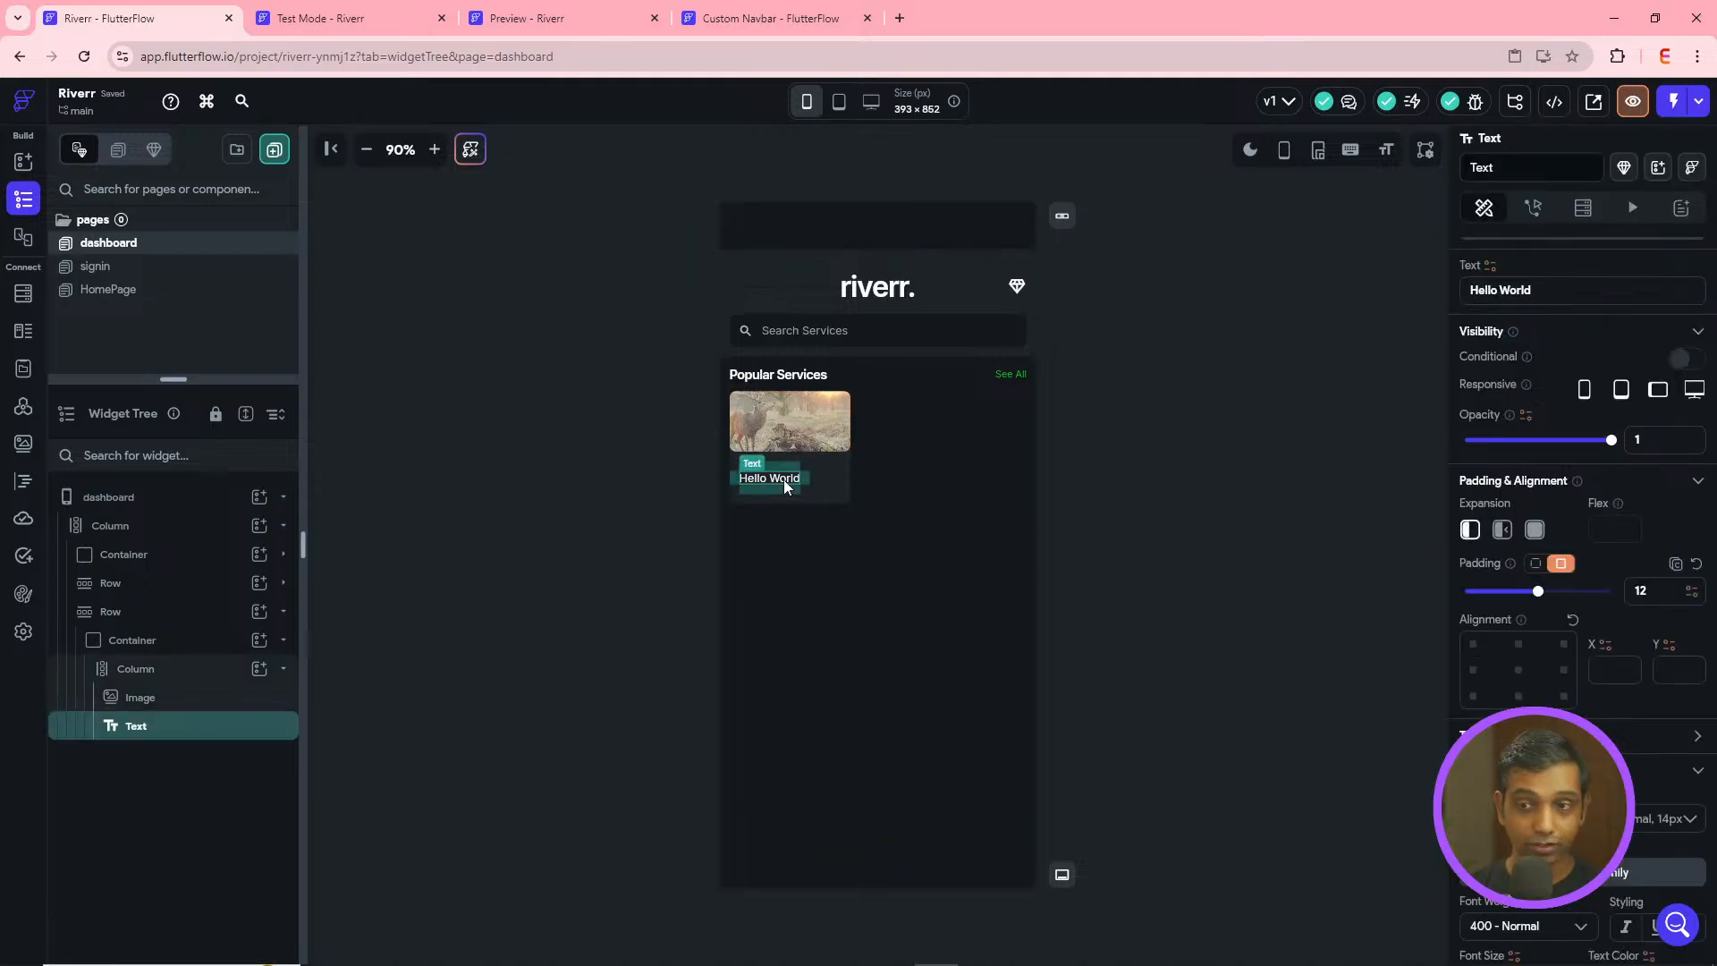
triple_click(1566, 290)
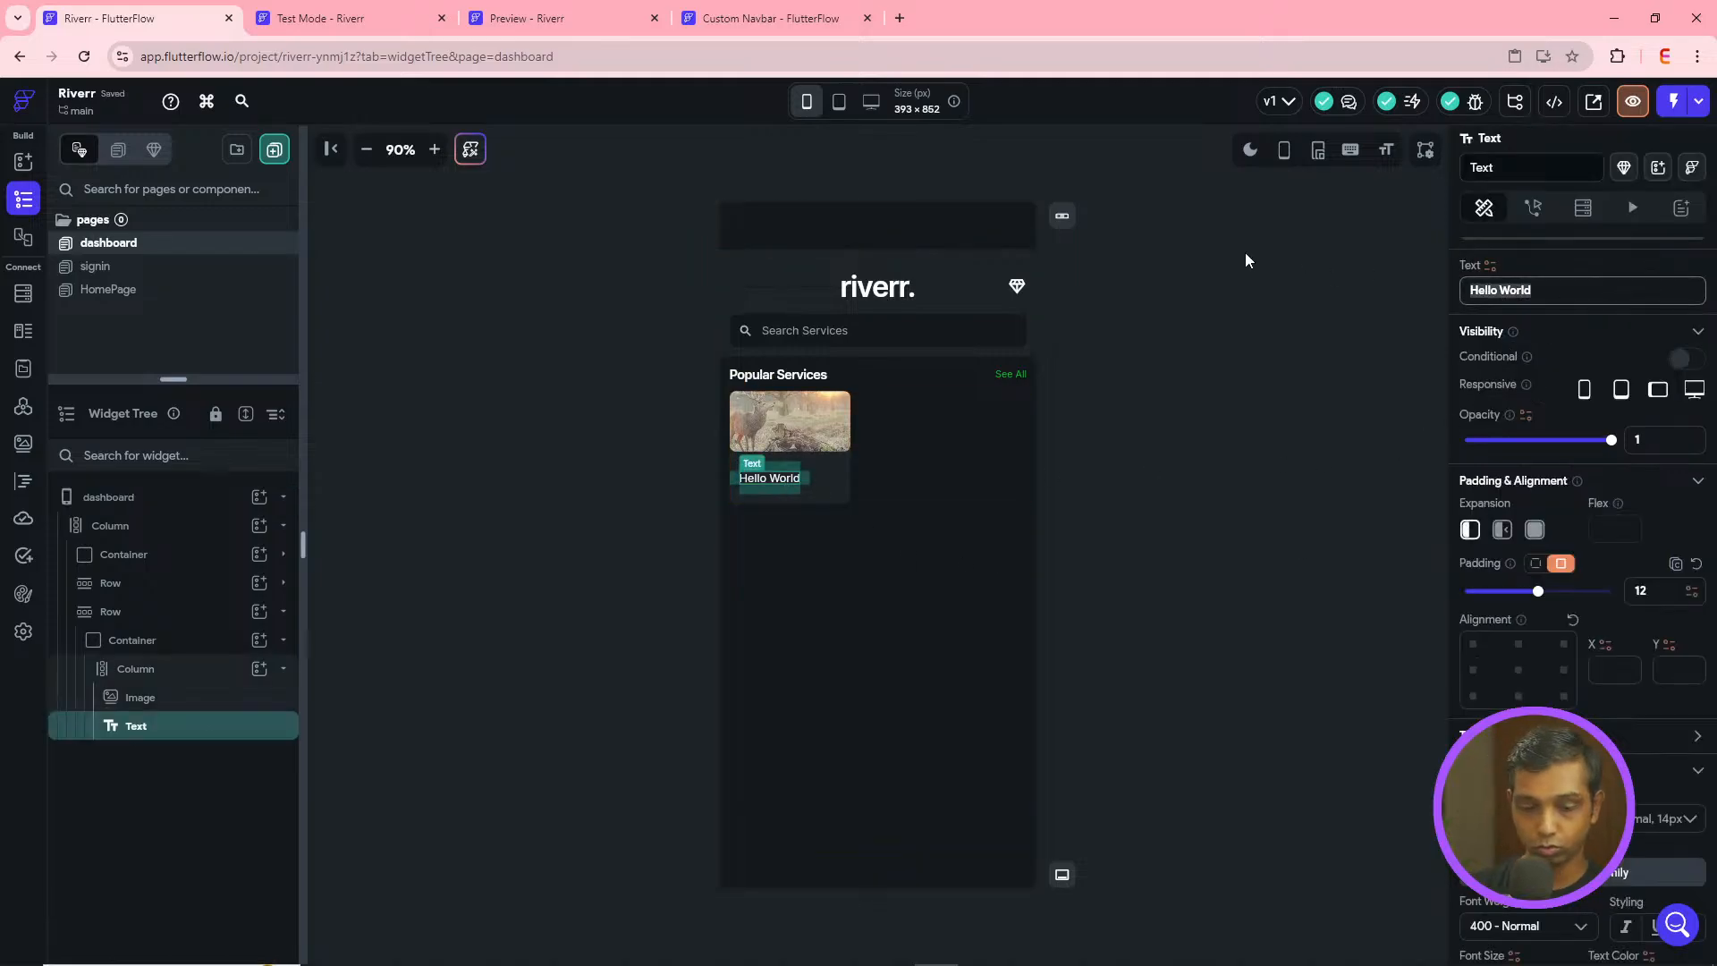
text(Logi)
key(BackSpace)
text(o De)
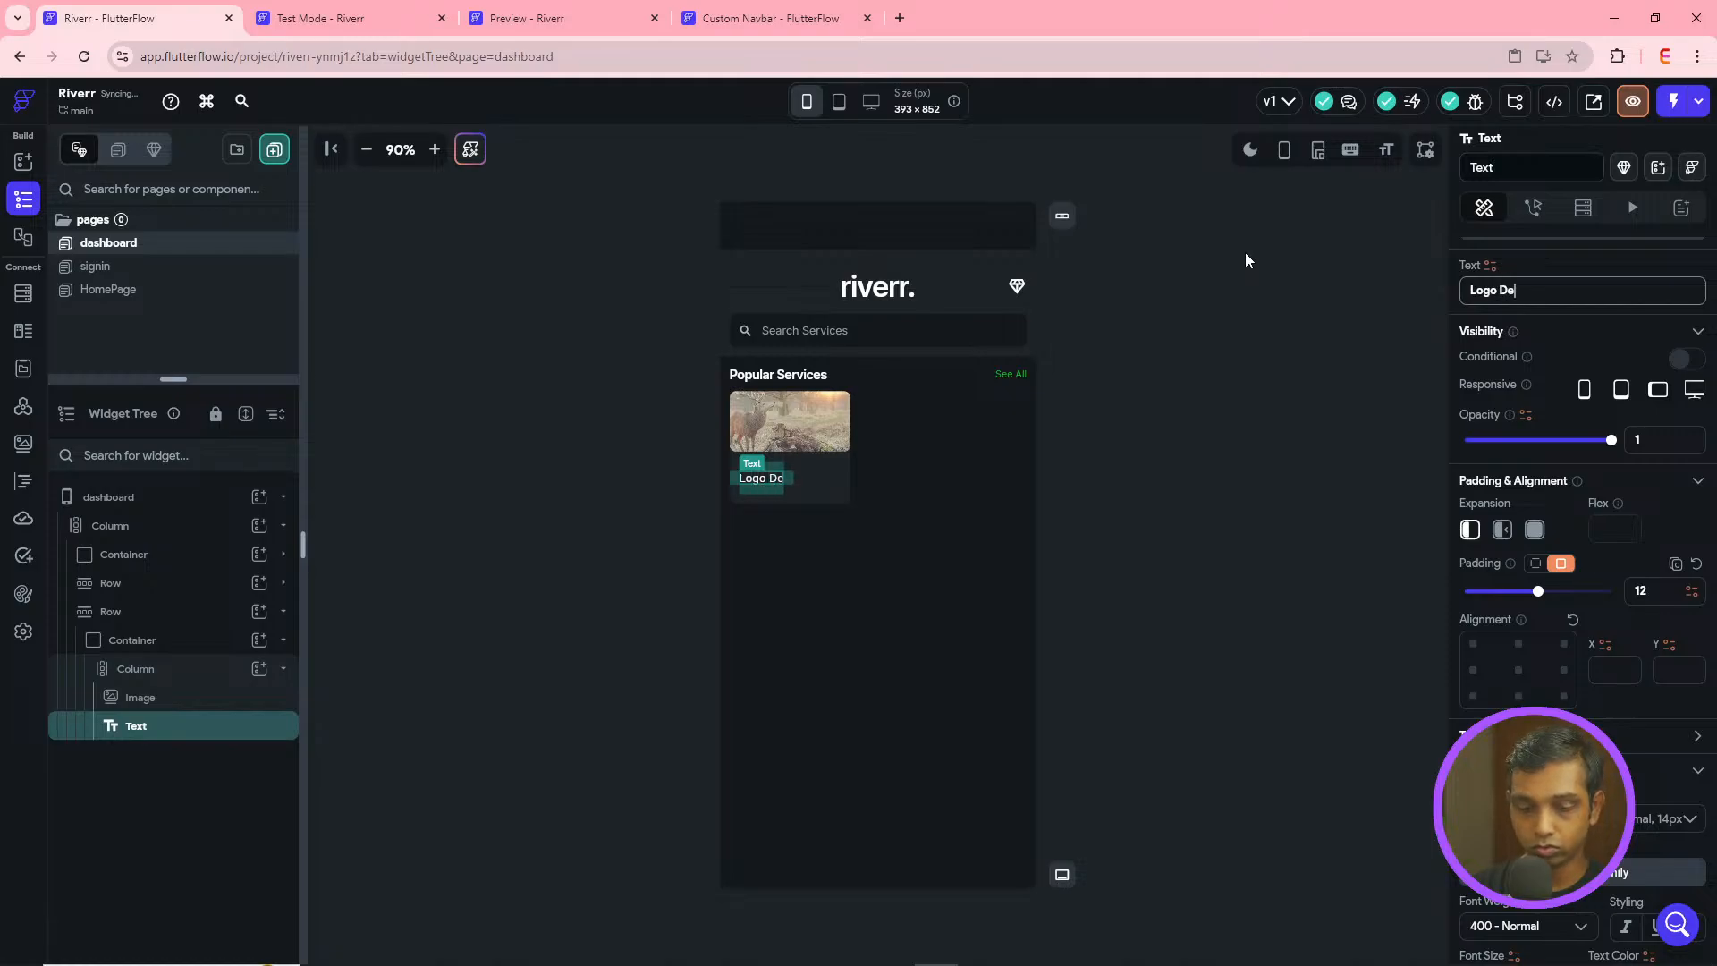
click(959, 481)
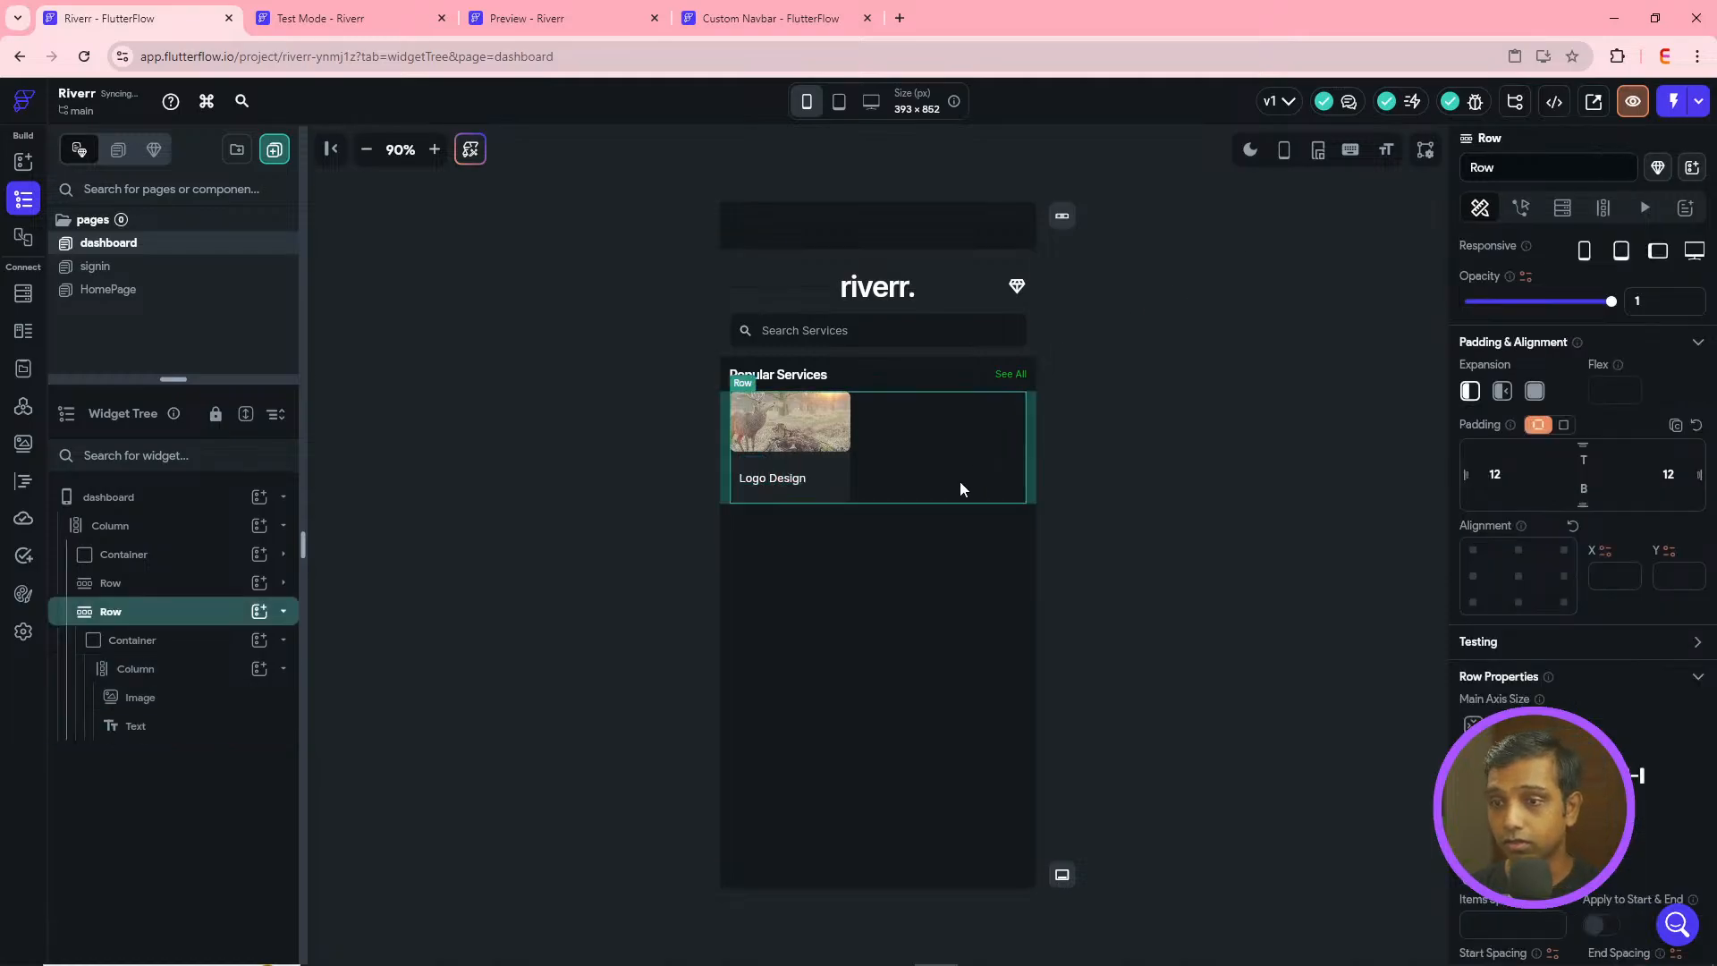
- Try to duplicate the card's column inside its container, wrapping both columns in a row
click(841, 491)
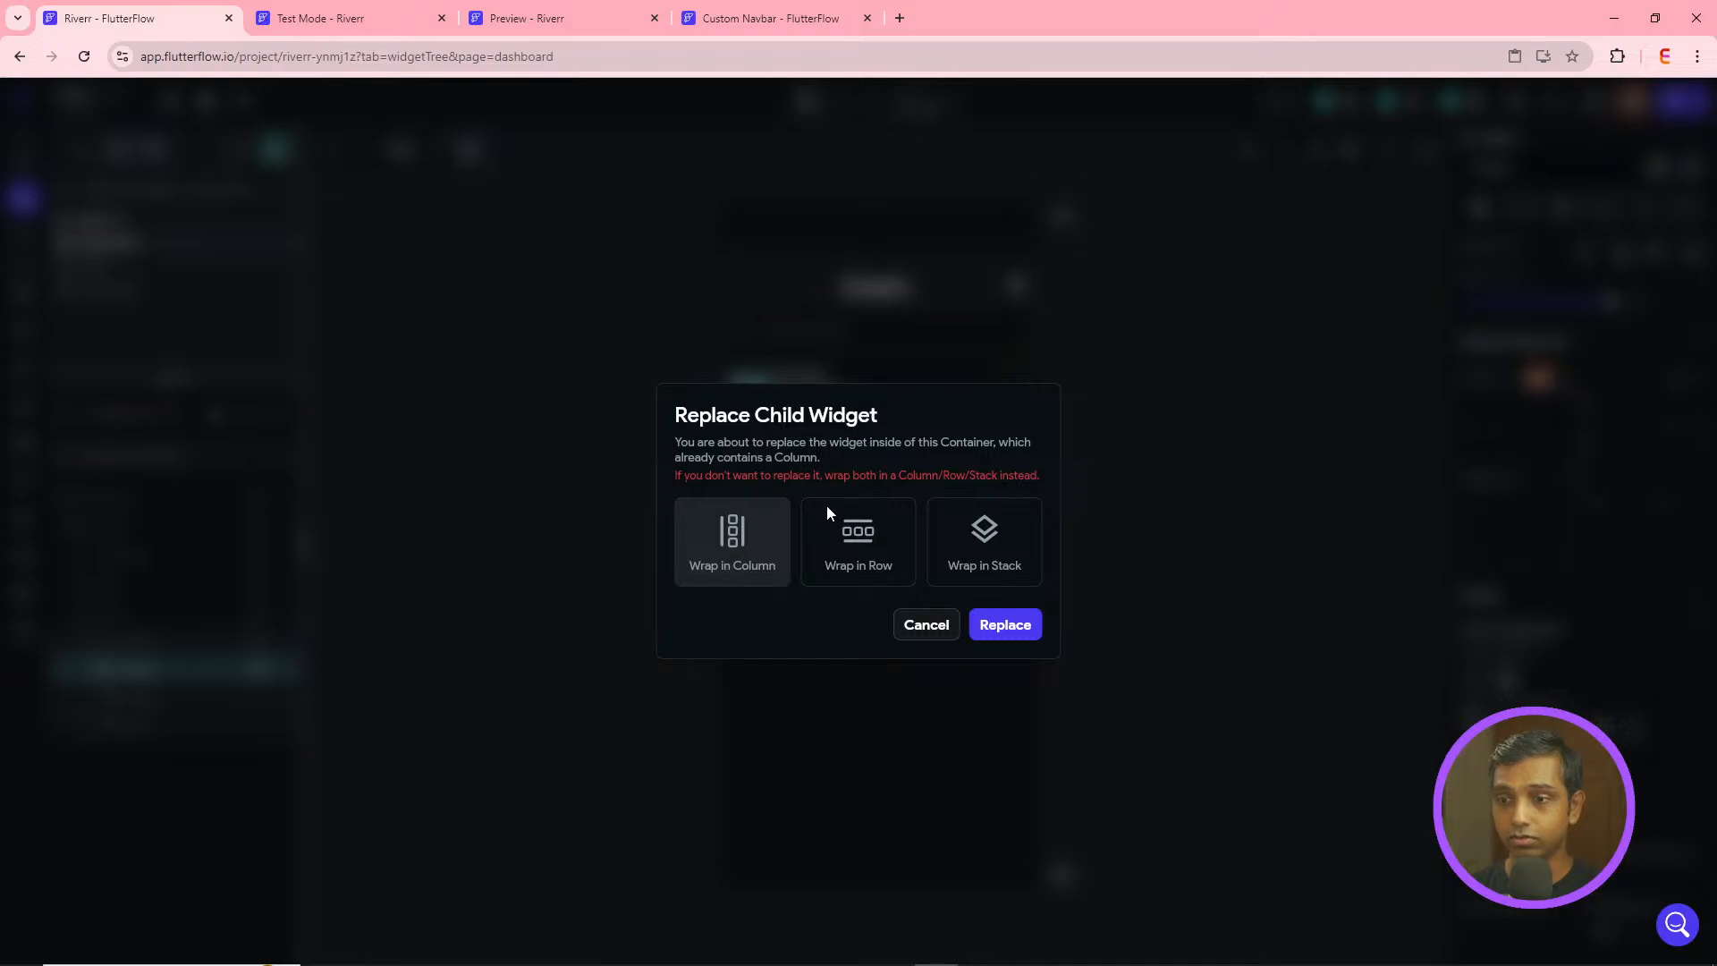
click(816, 545)
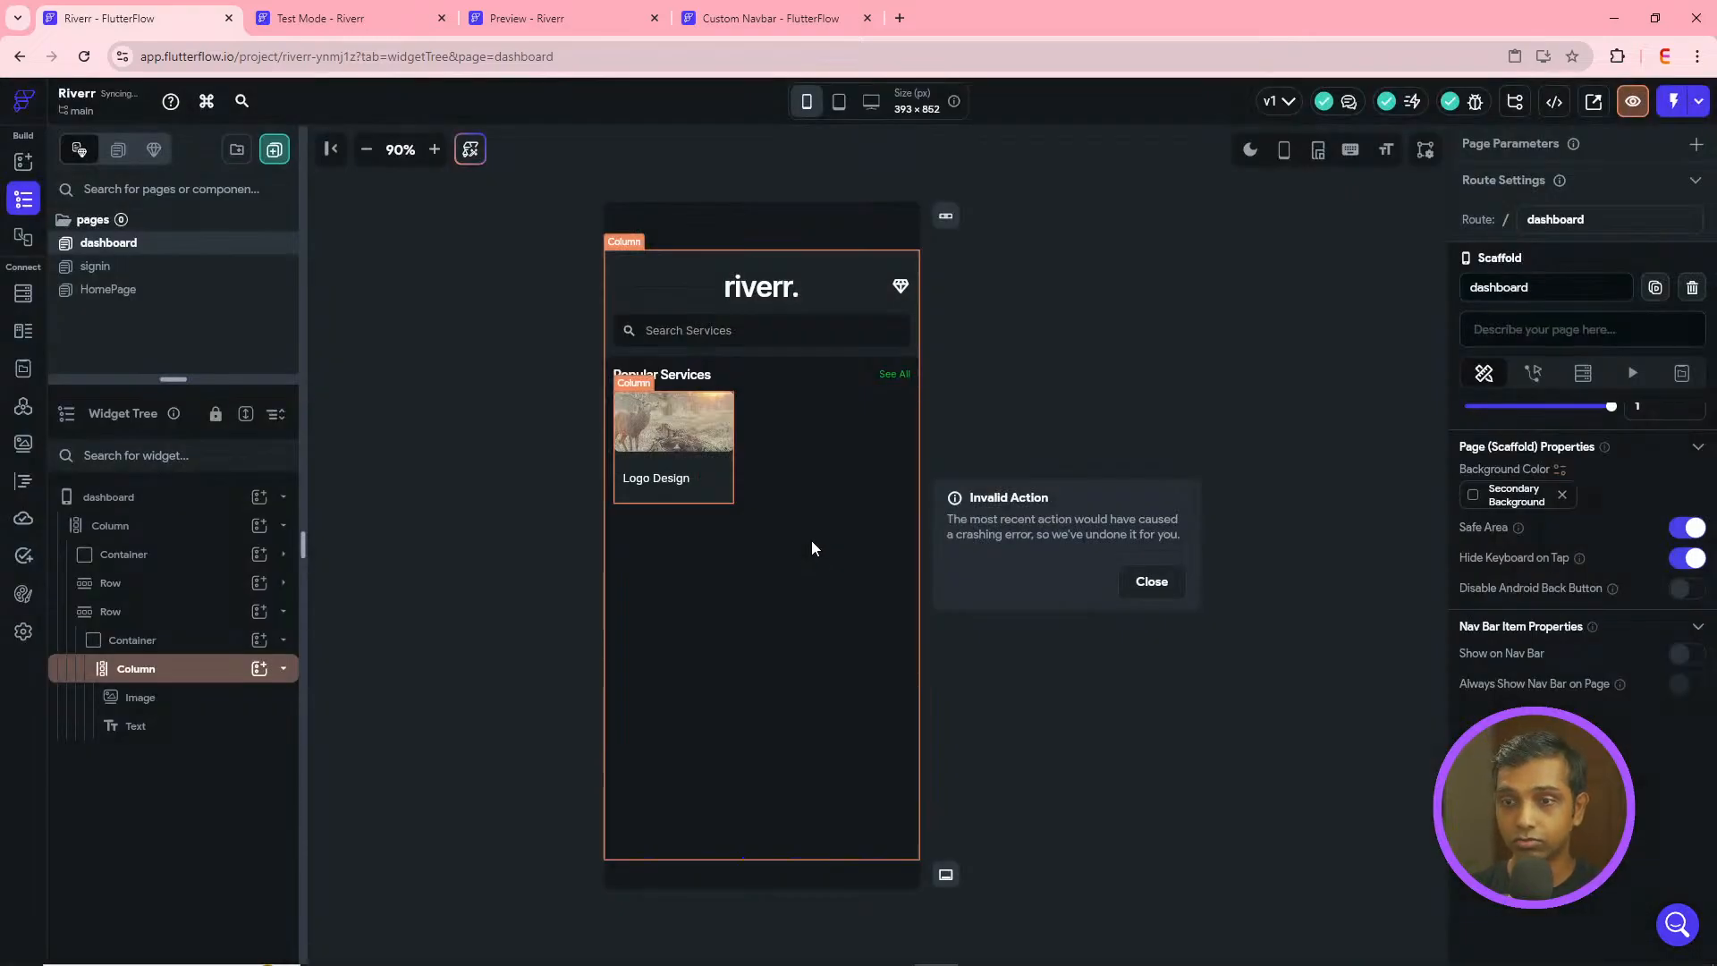
click(1153, 584)
- Duplicate the whole Logo Design card container within its row and collapse both cards in the widget tree
click(132, 701)
click(148, 736)
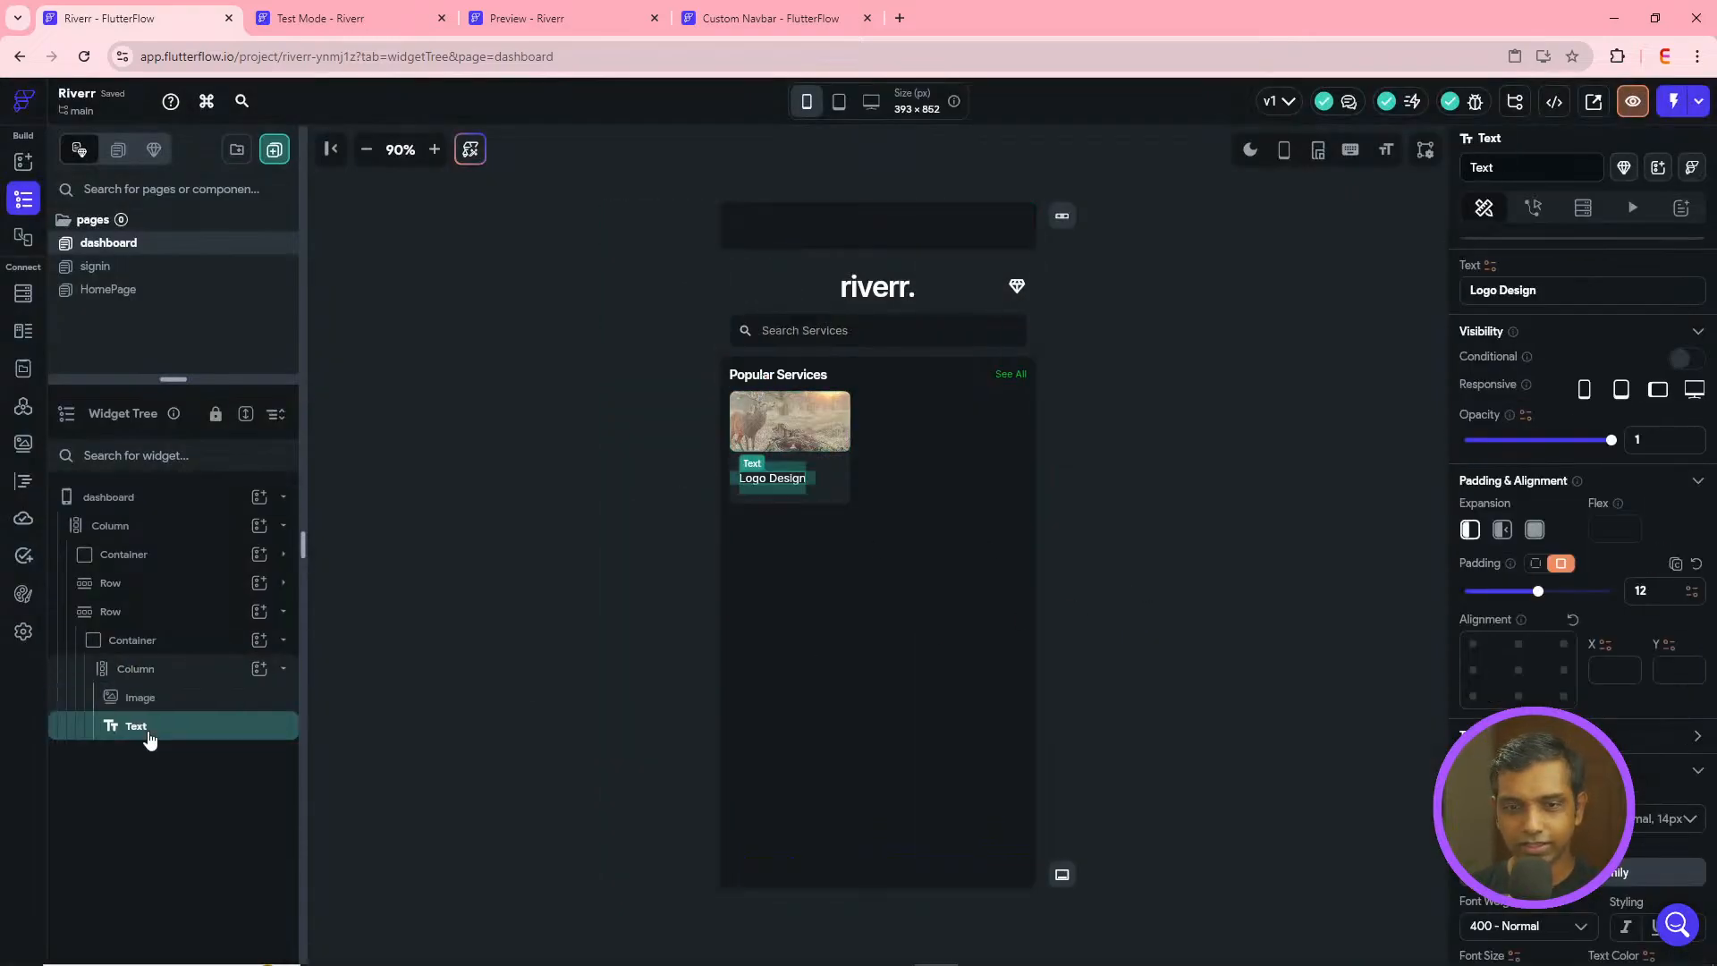
click(289, 678)
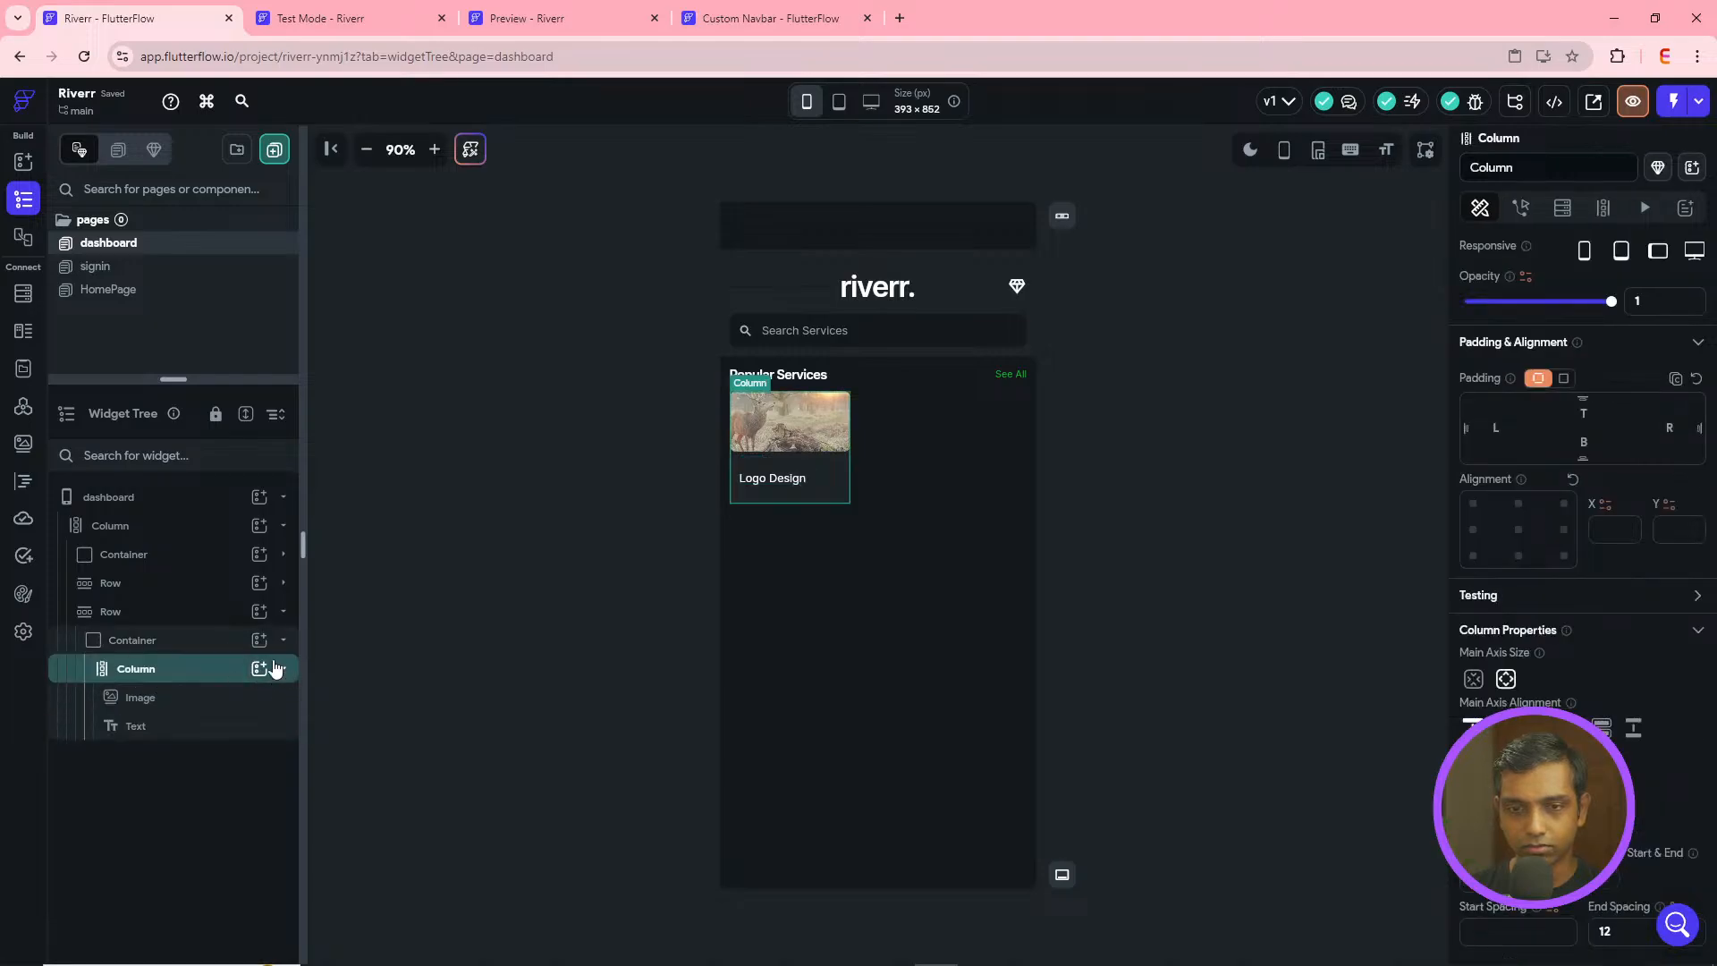
click(269, 649)
click(284, 642)
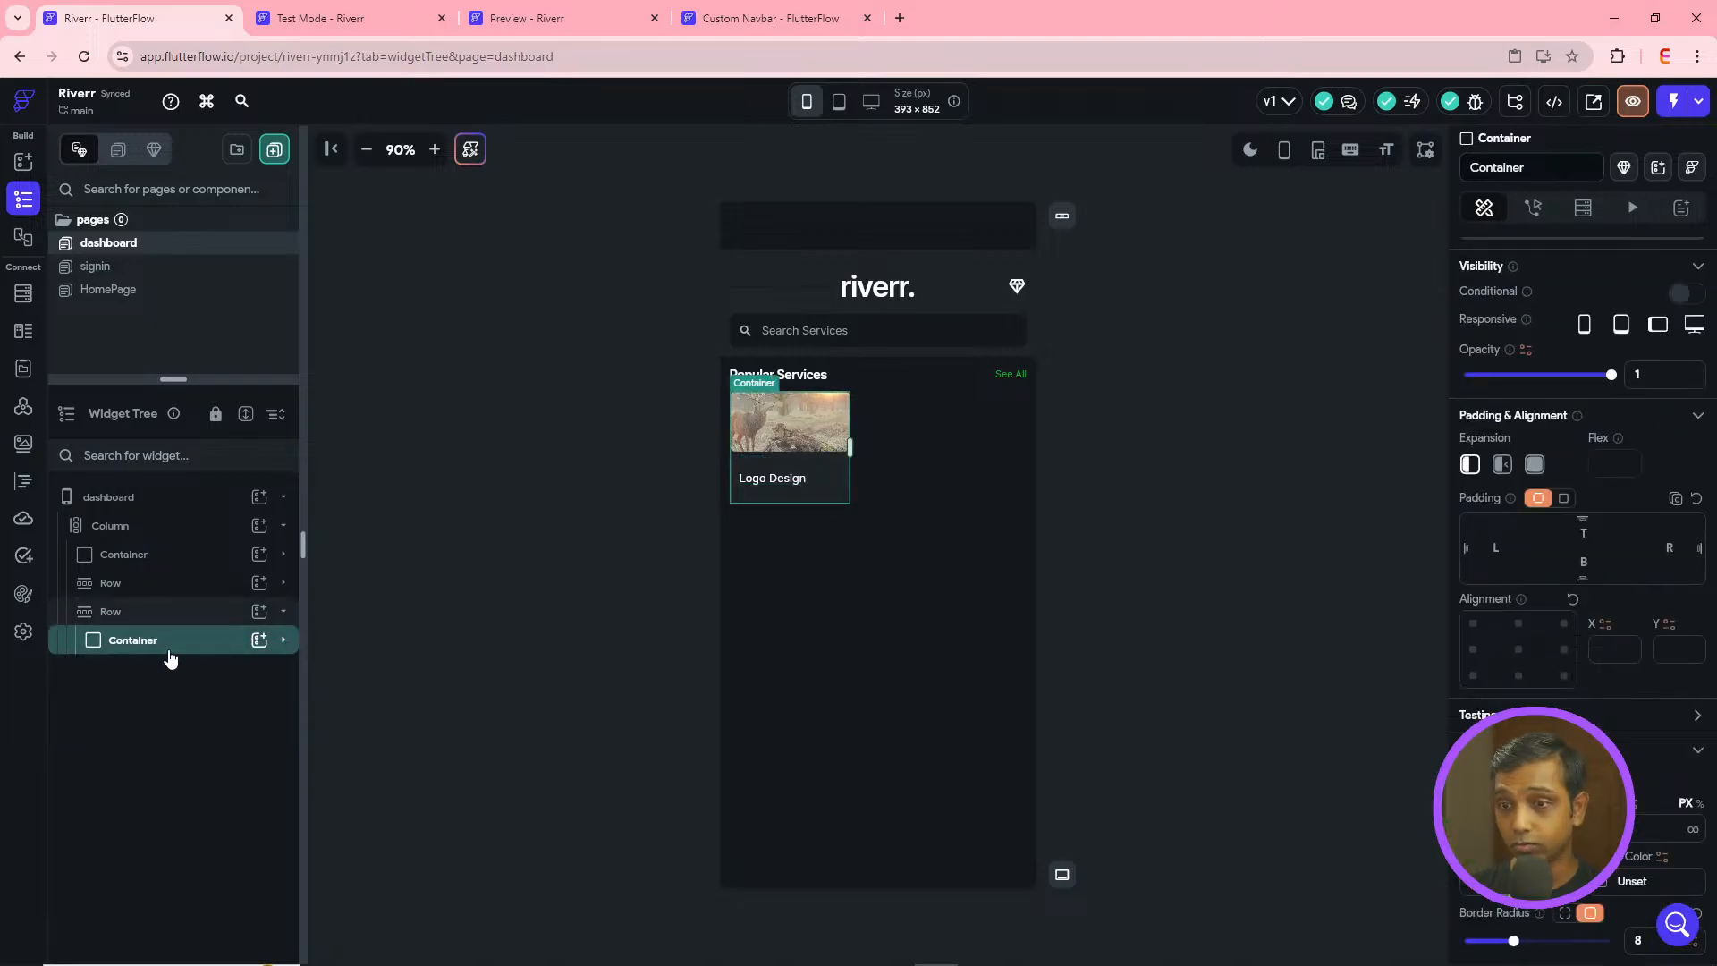
key(ctrl+d)
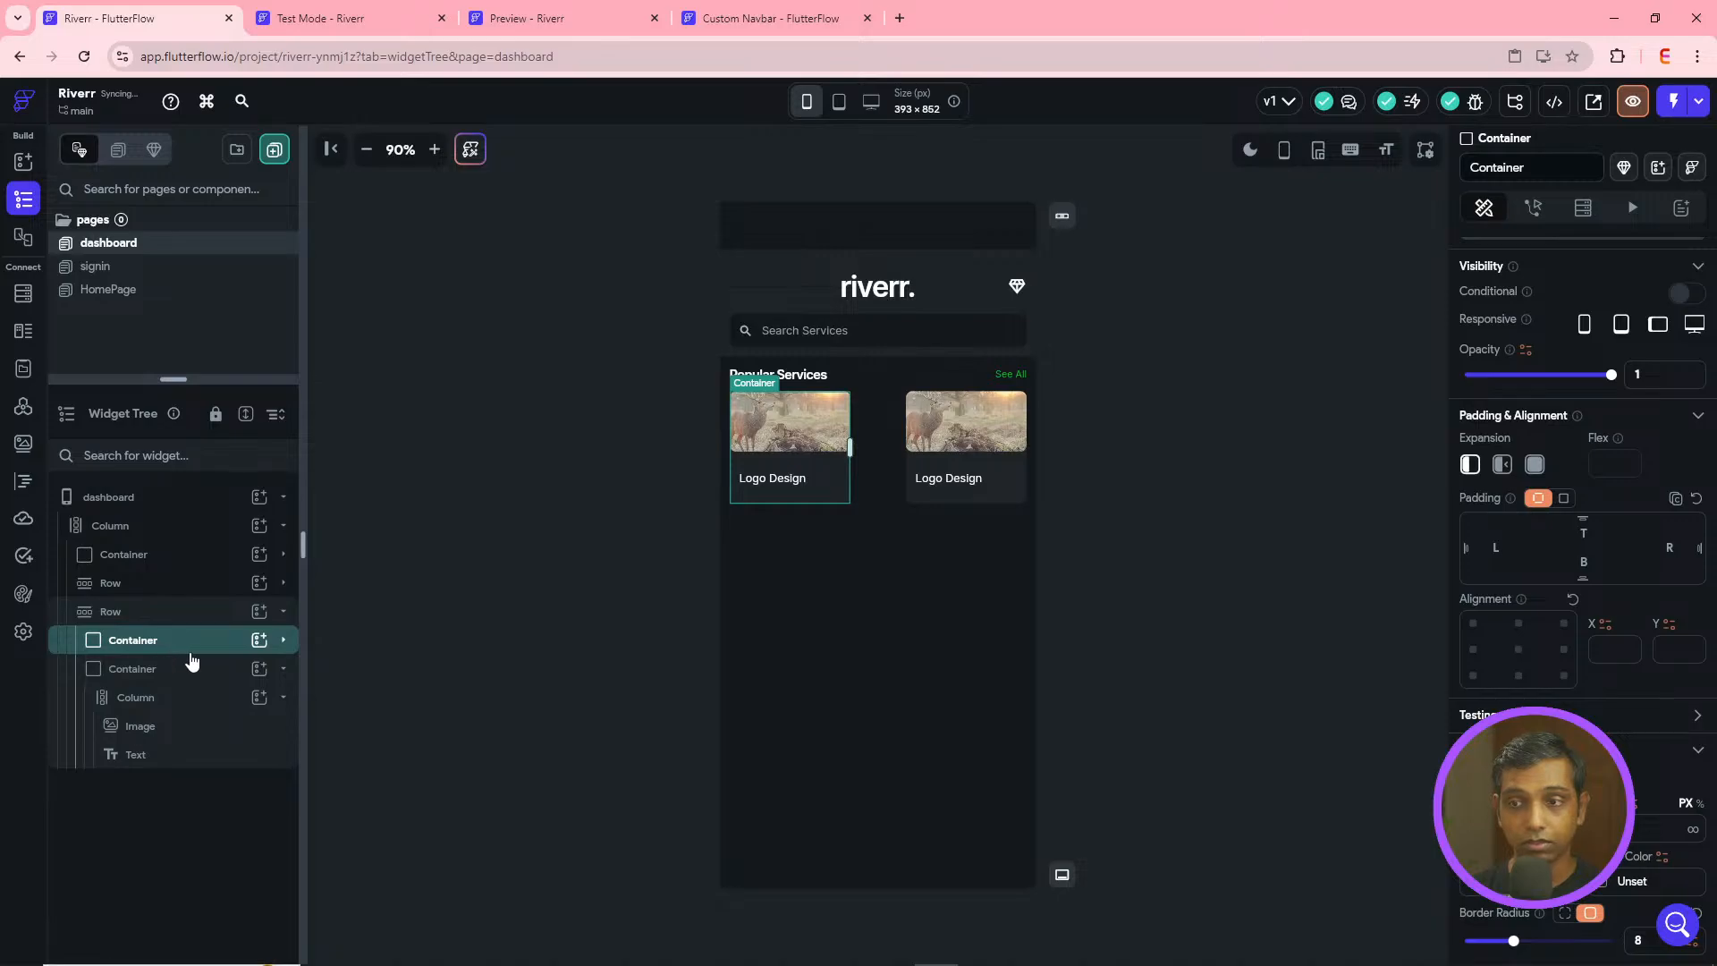
click(286, 671)
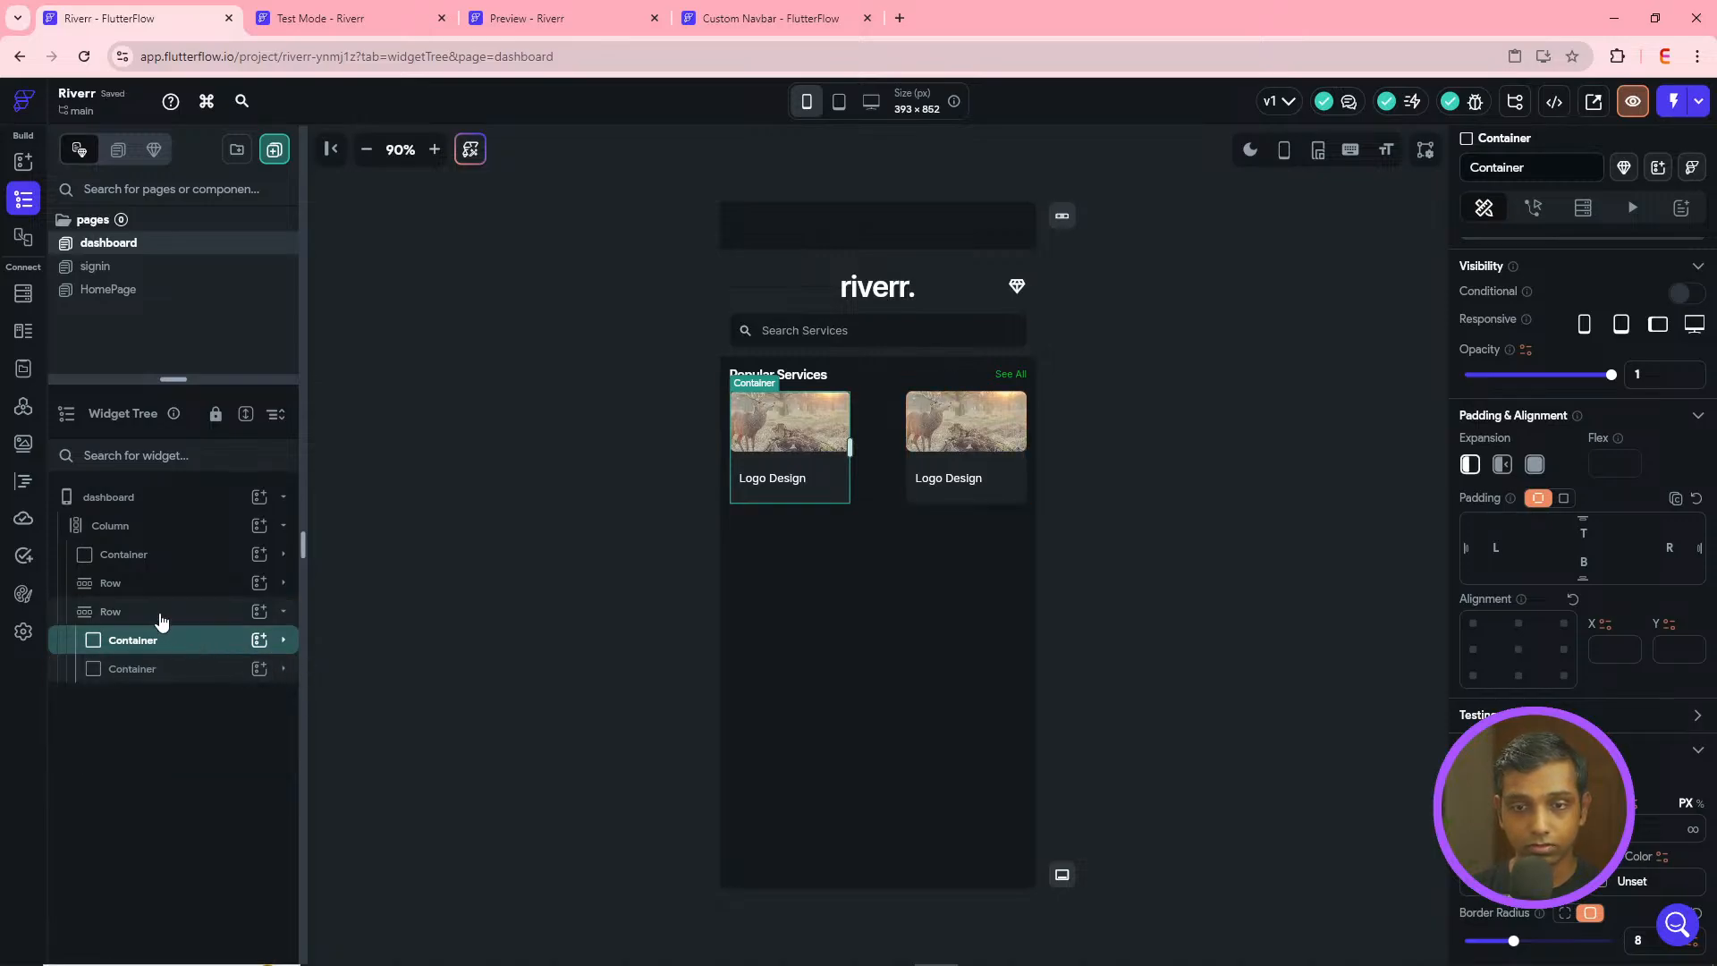
- Align the card row's children to the start of the main axis and set its item spacing to 12
click(161, 613)
click(1476, 775)
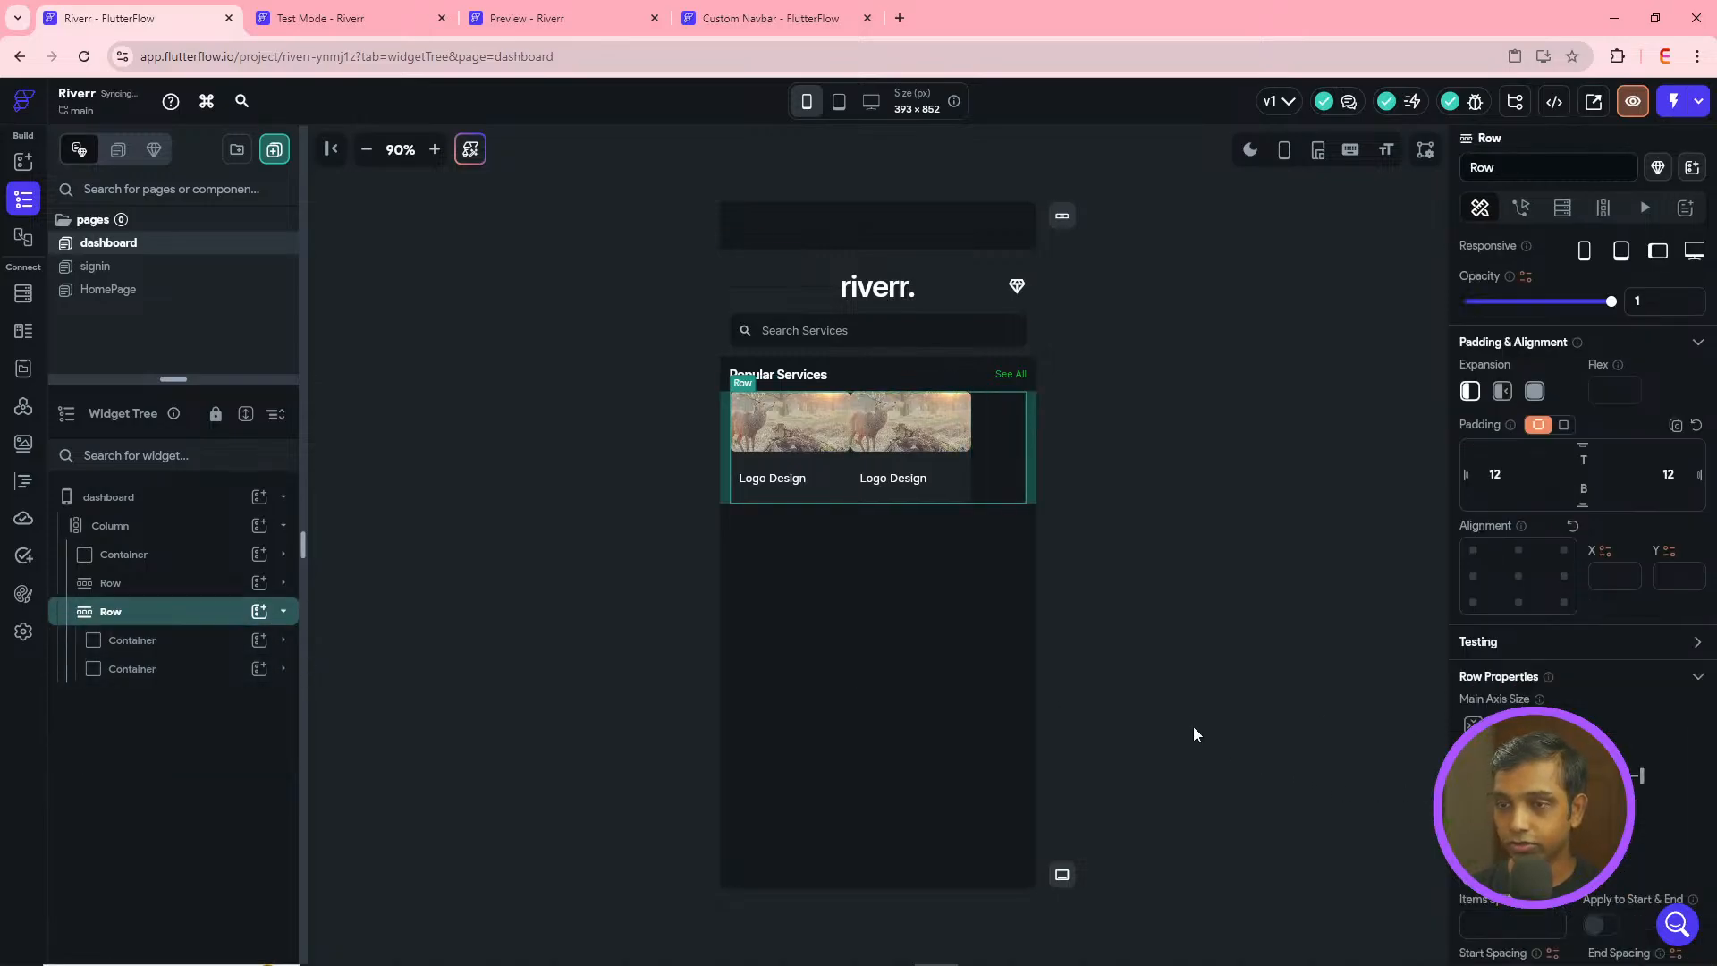
click(1511, 921)
text(12)
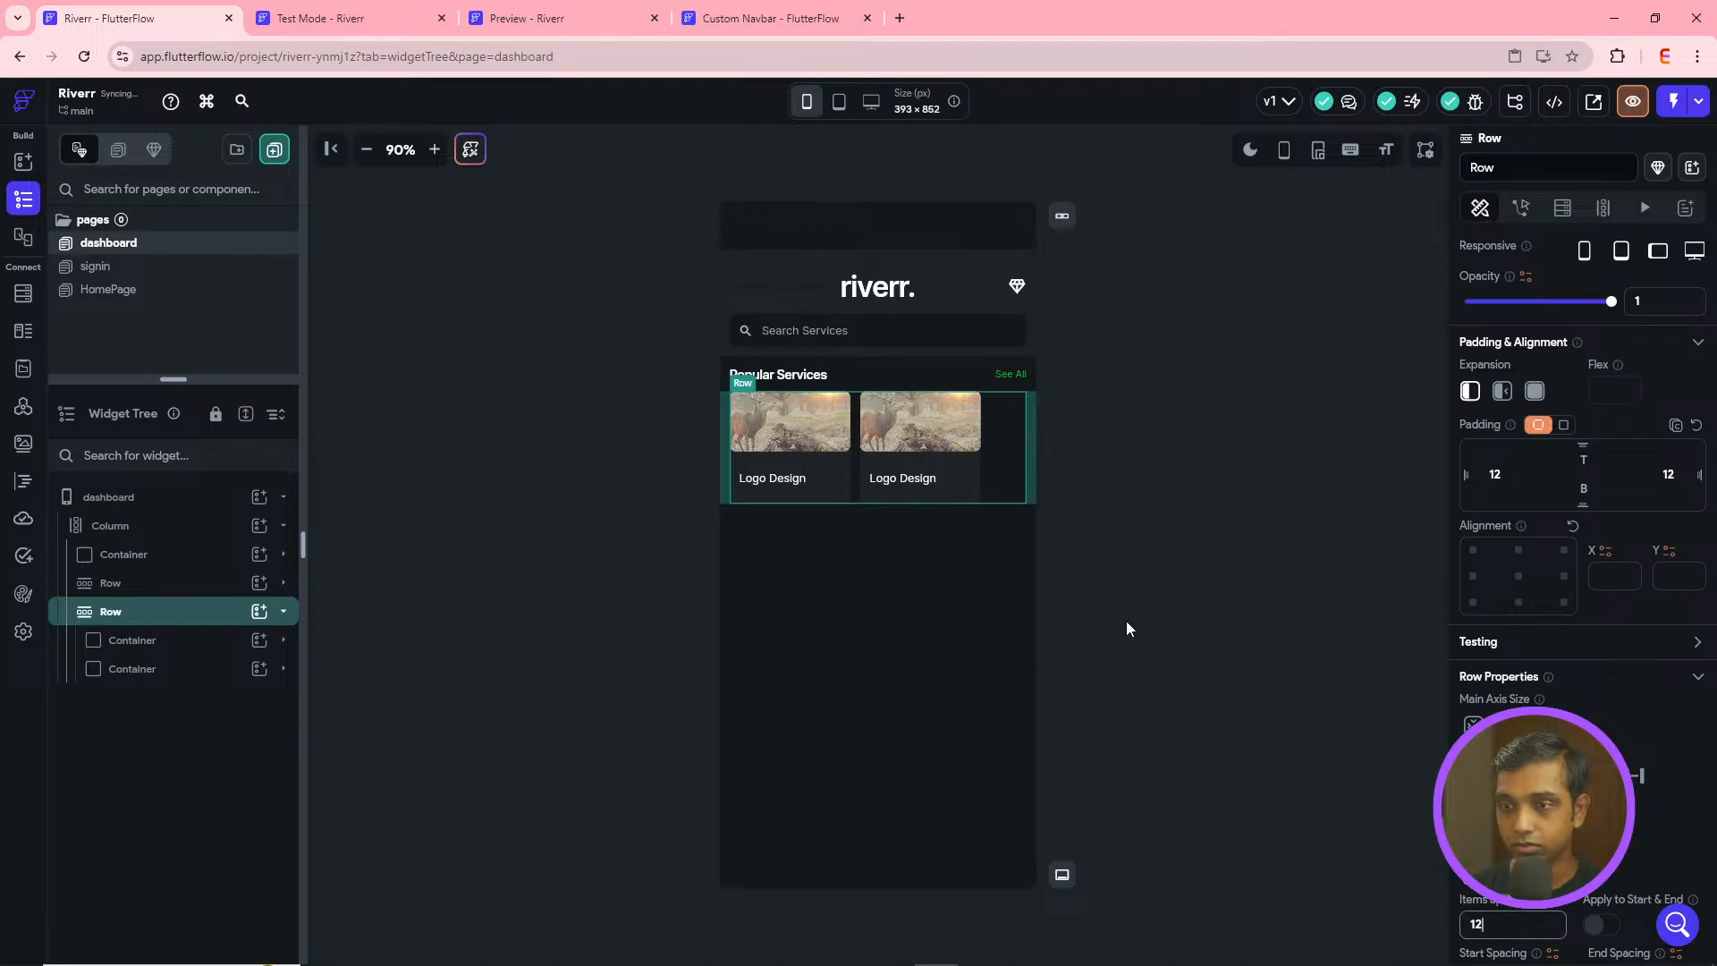
- Duplicate the second card container twice to fill the row with four cards, and collapse the copies in the widget tree
click(141, 669)
key(ctrl+d)
key(ctrl+d)
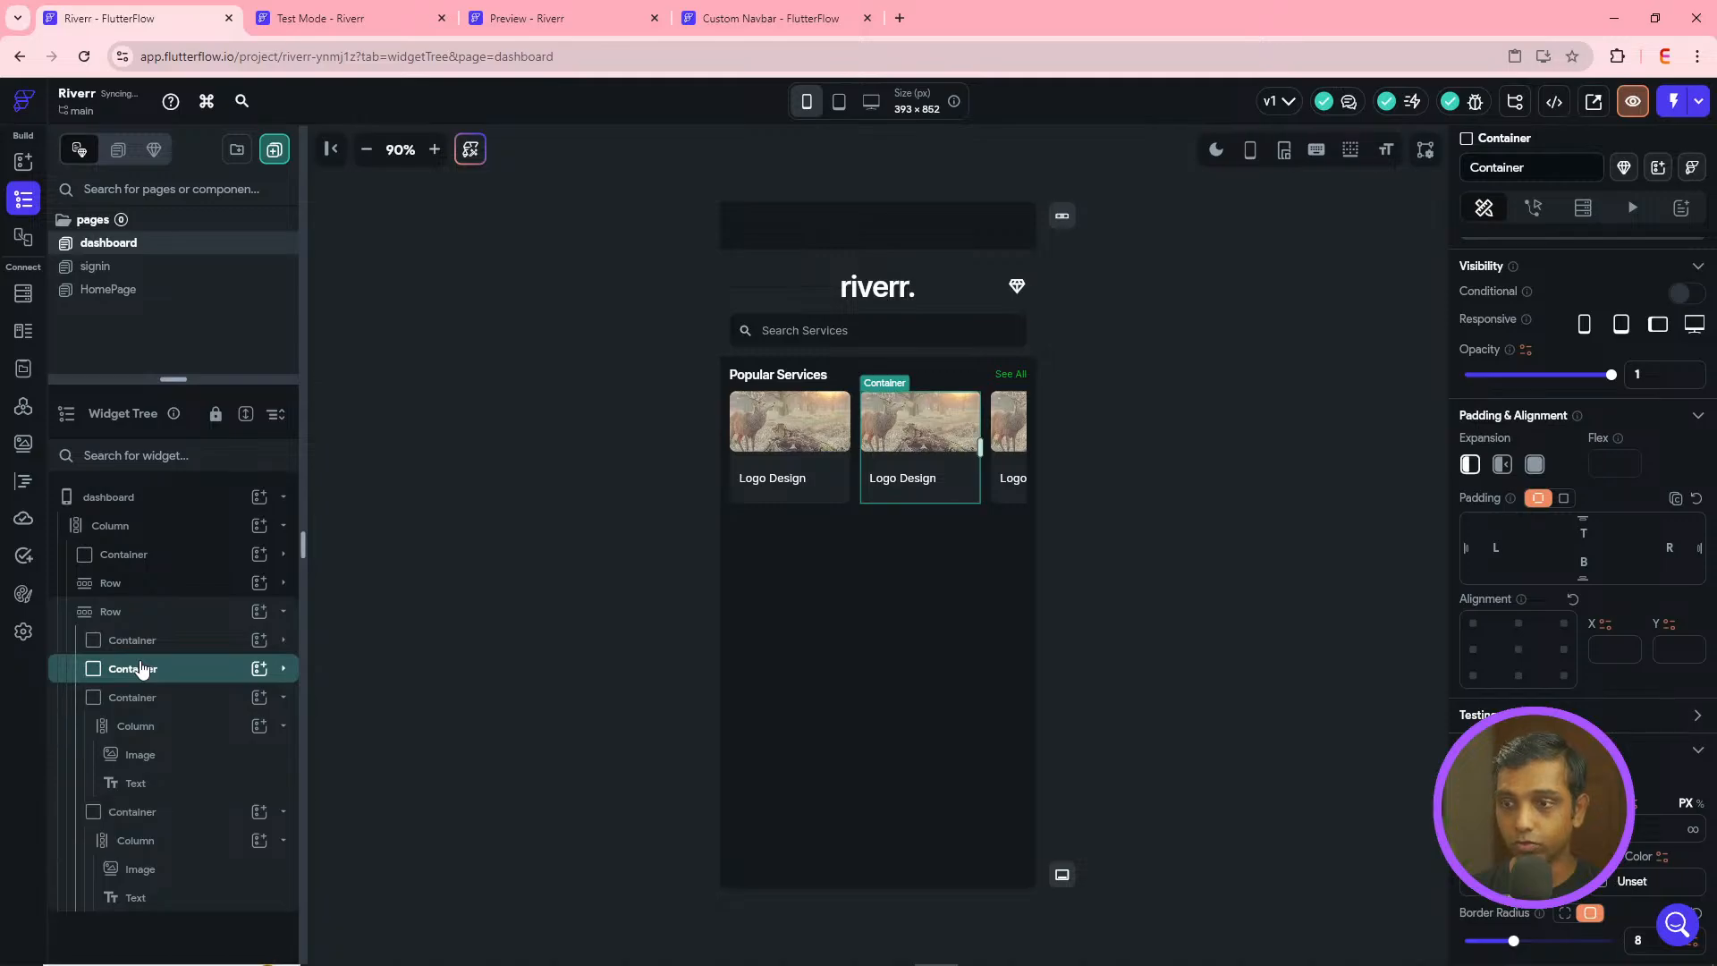
click(283, 698)
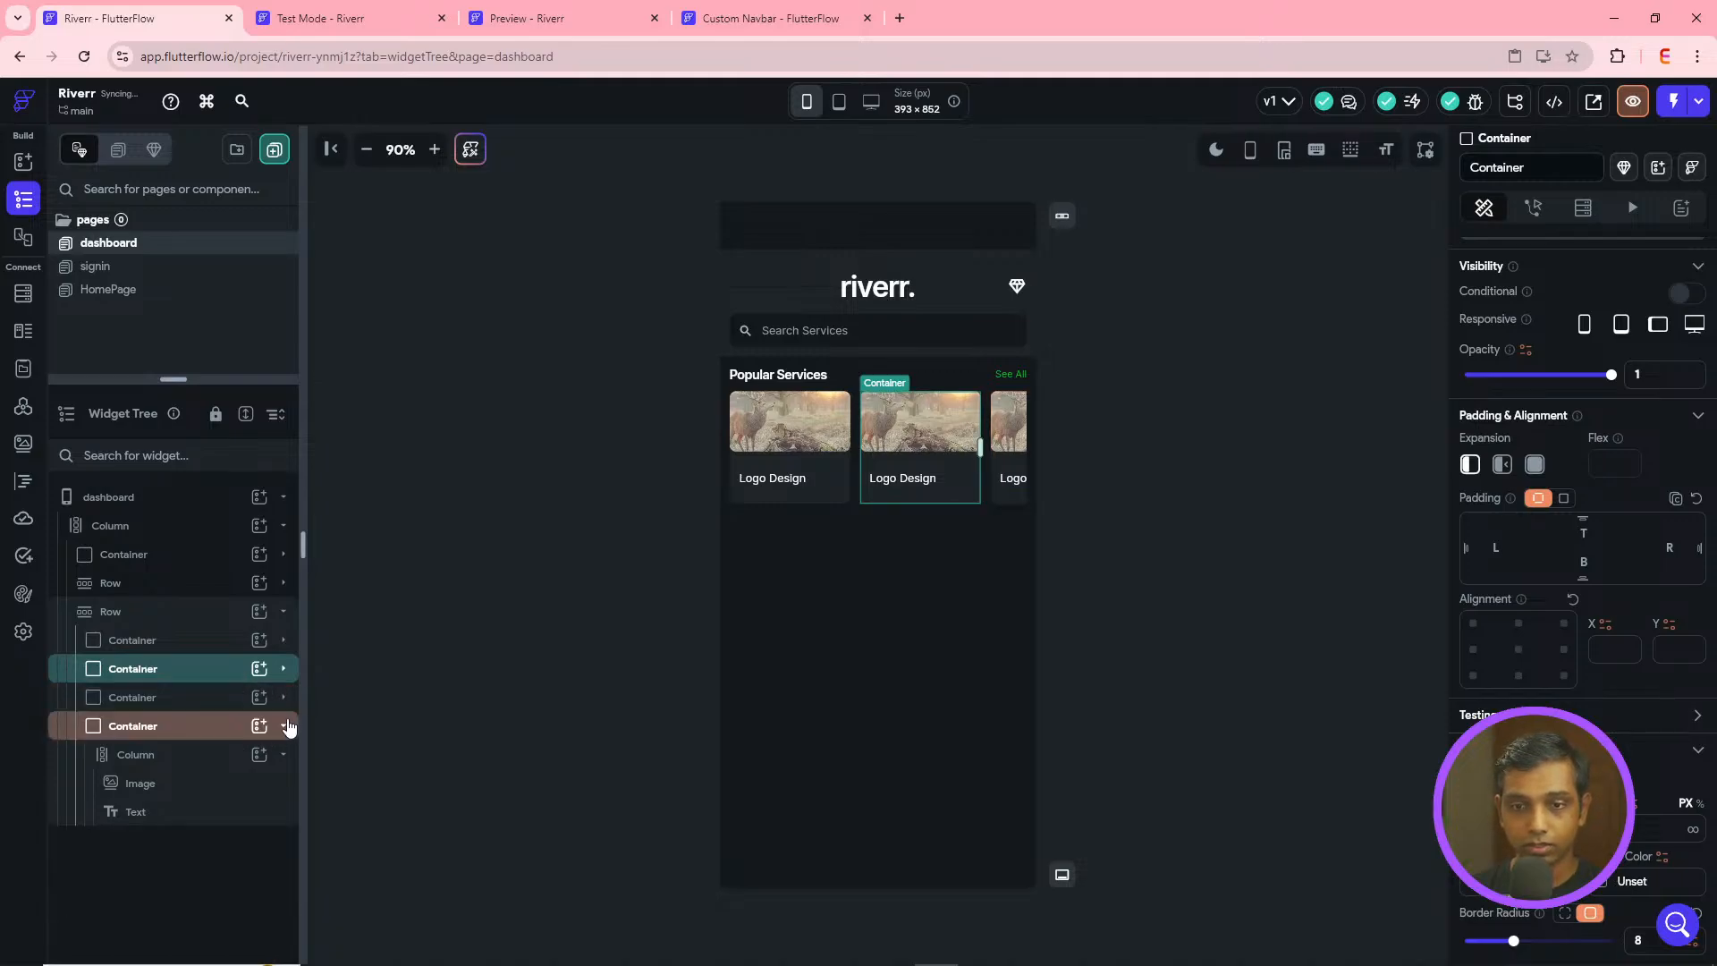
click(283, 727)
click(127, 623)
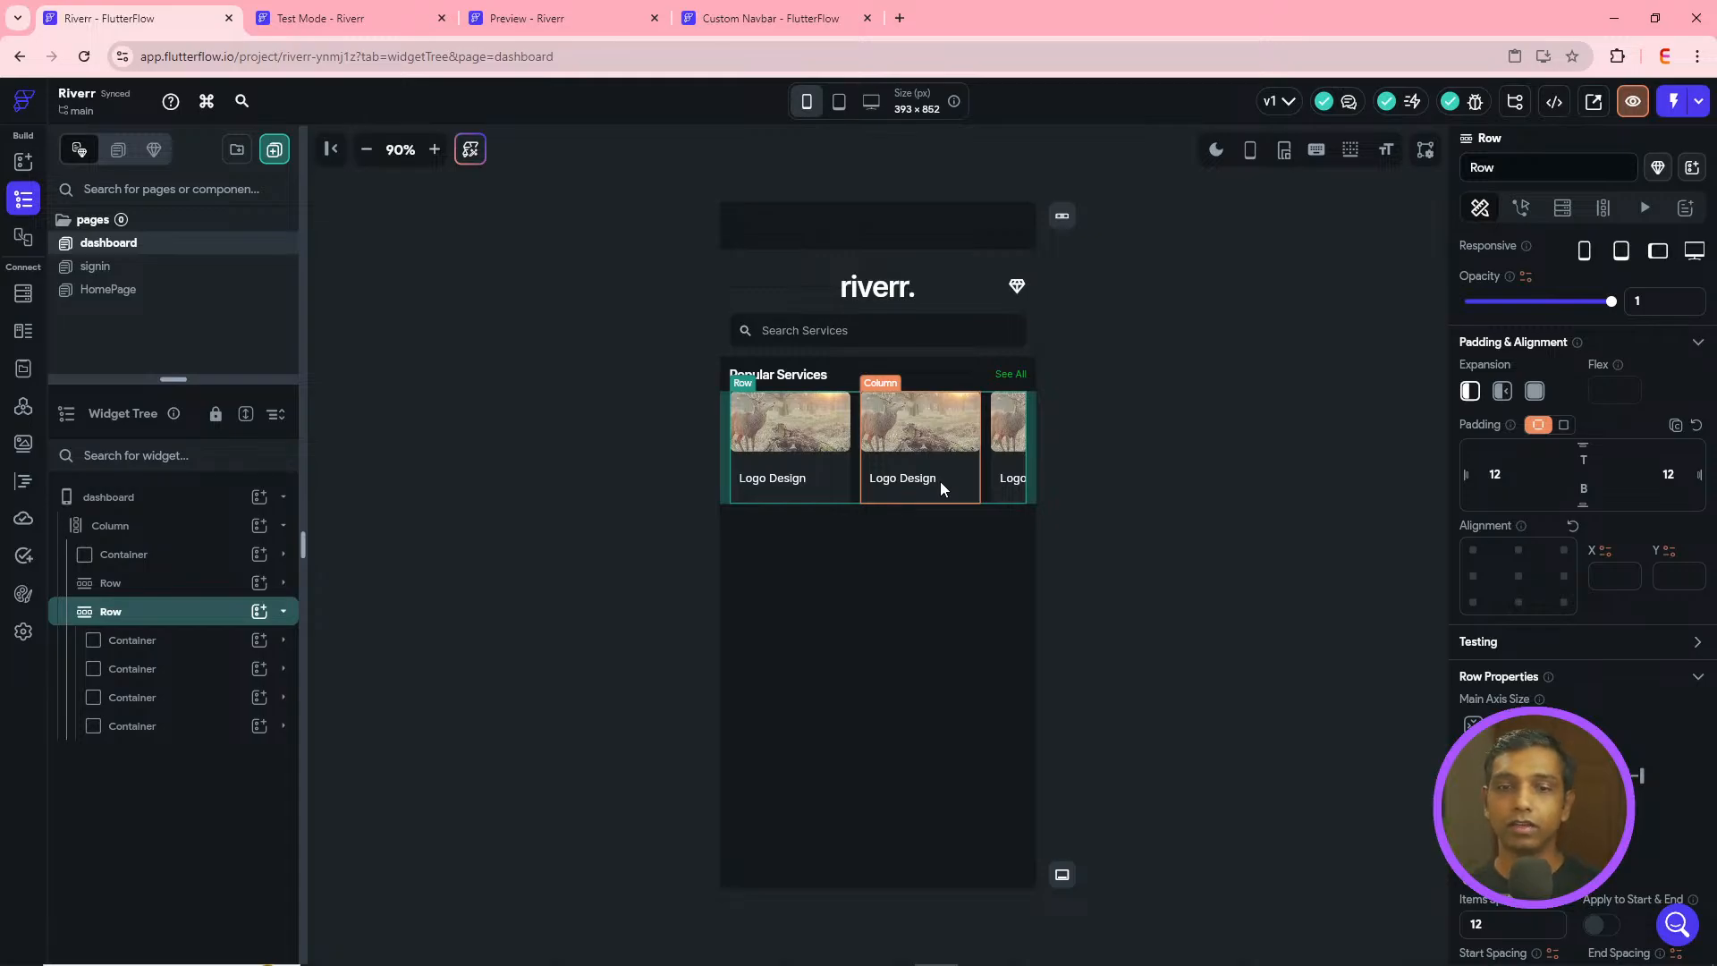
click(125, 555)
click(123, 529)
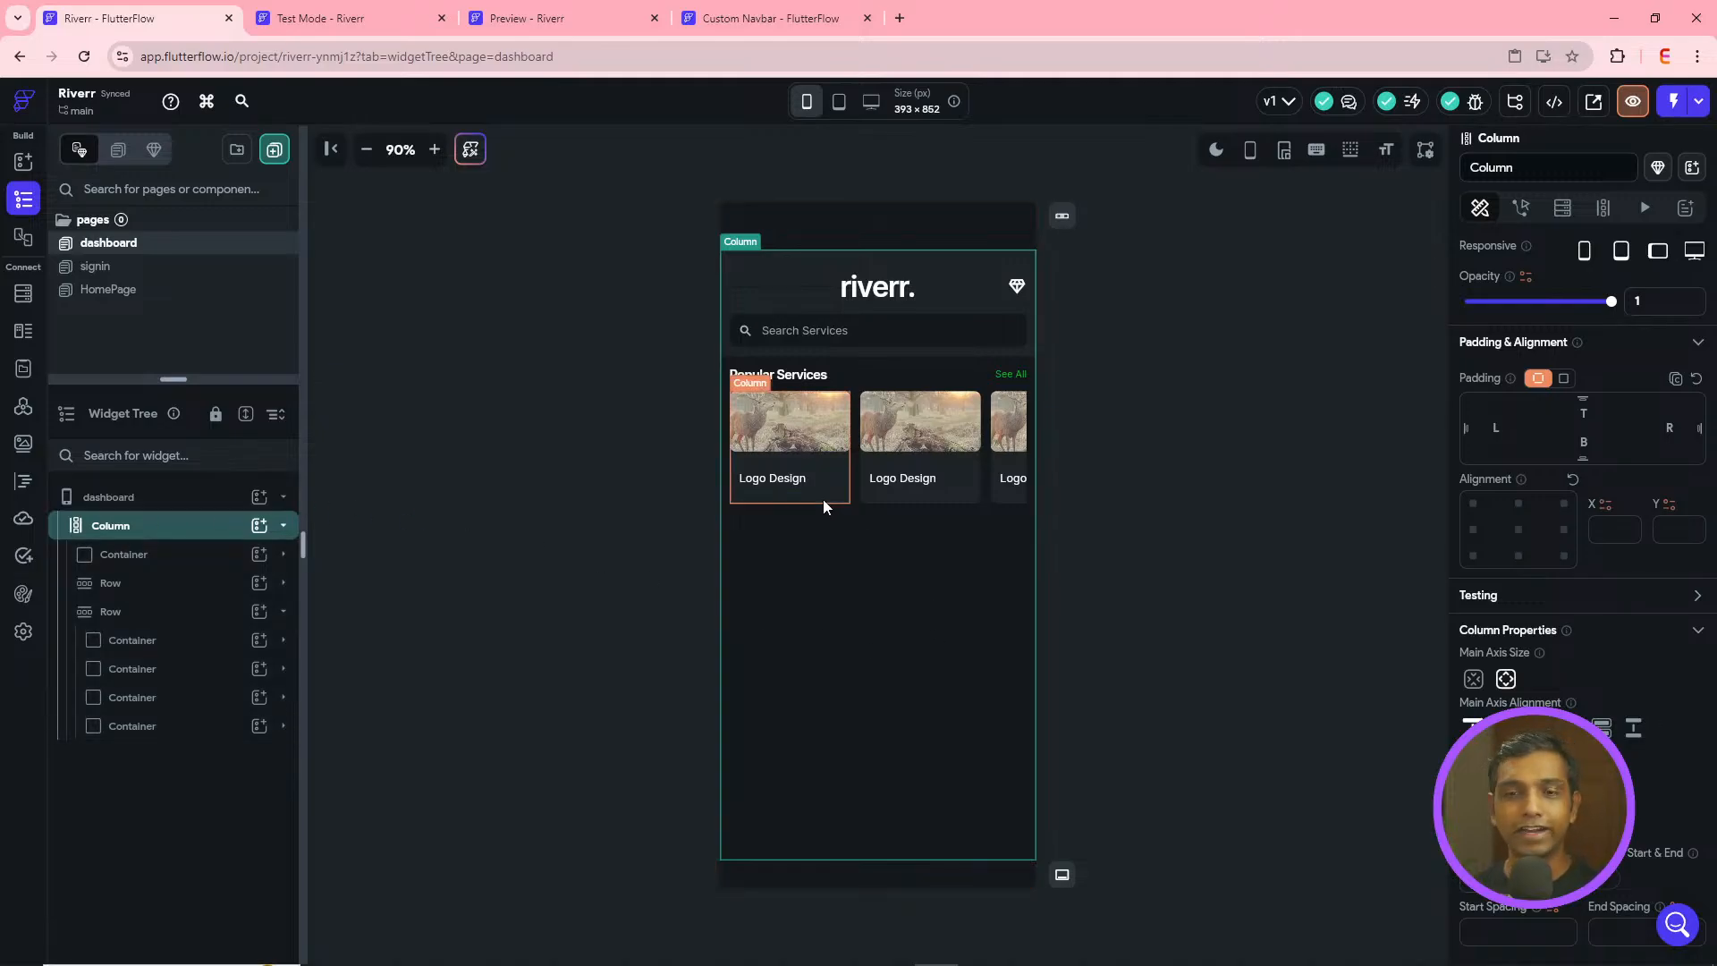
click(829, 427)
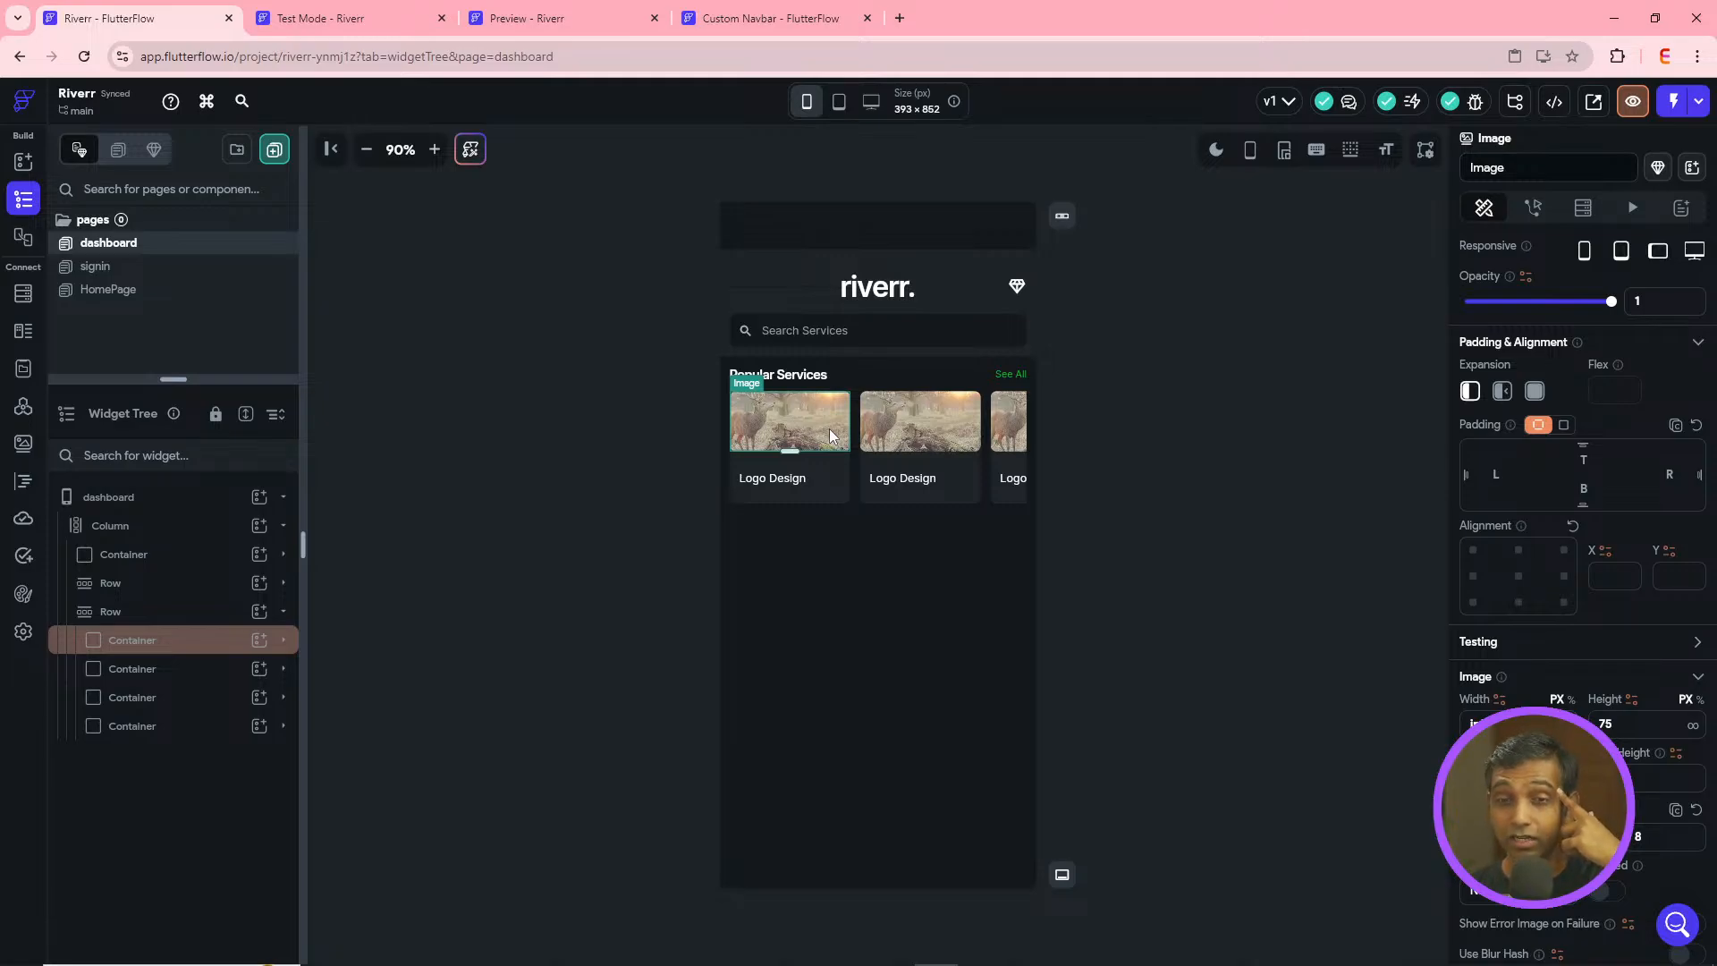
click(102, 528)
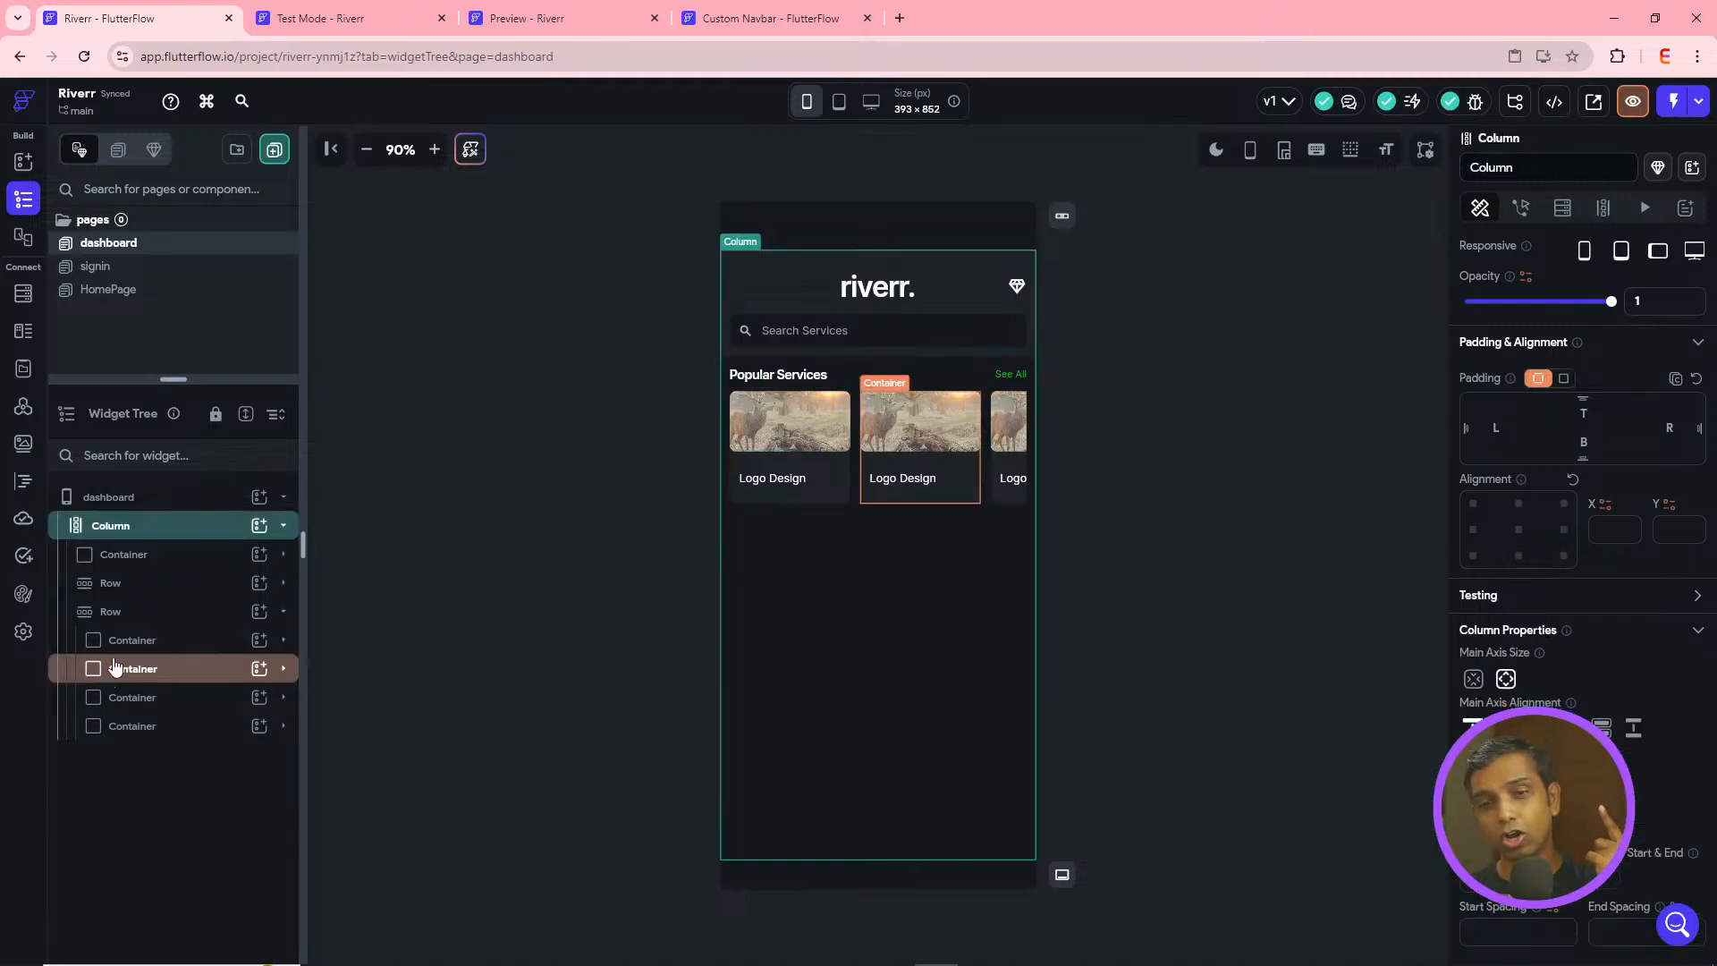
click(110, 614)
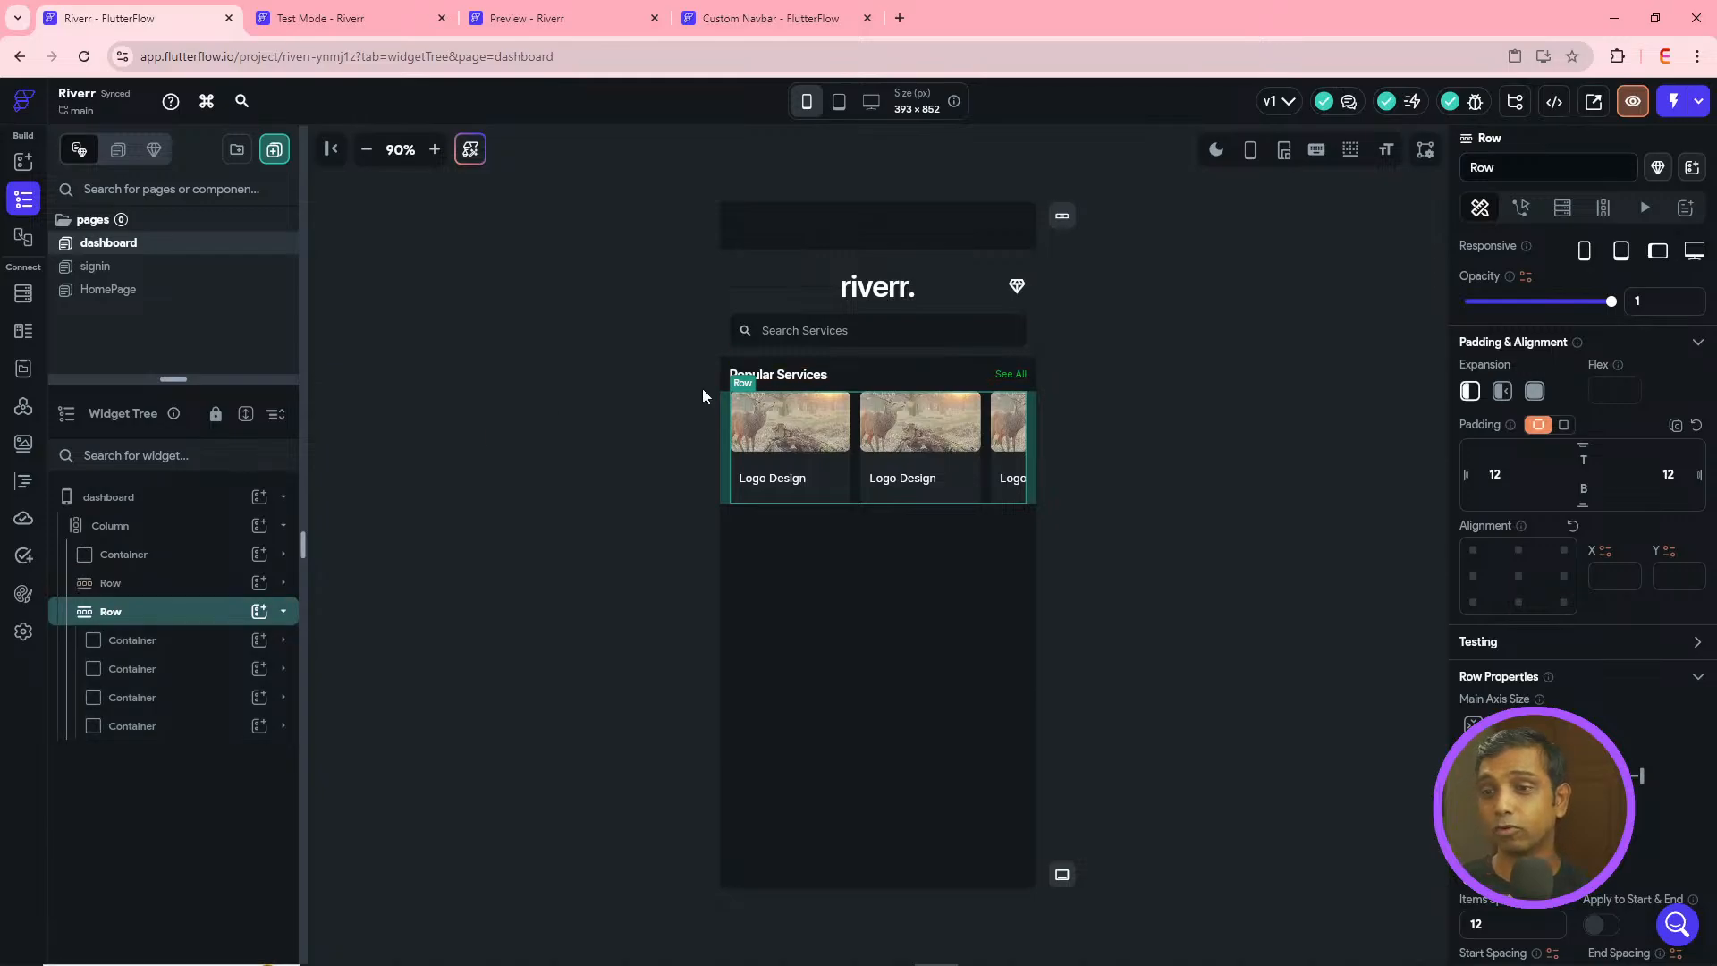
- Clear the border radius of the image in the first Logo Design card
click(801, 425)
scroll(1660, 875, down, 1)
click(1648, 746)
key(BackSpace)
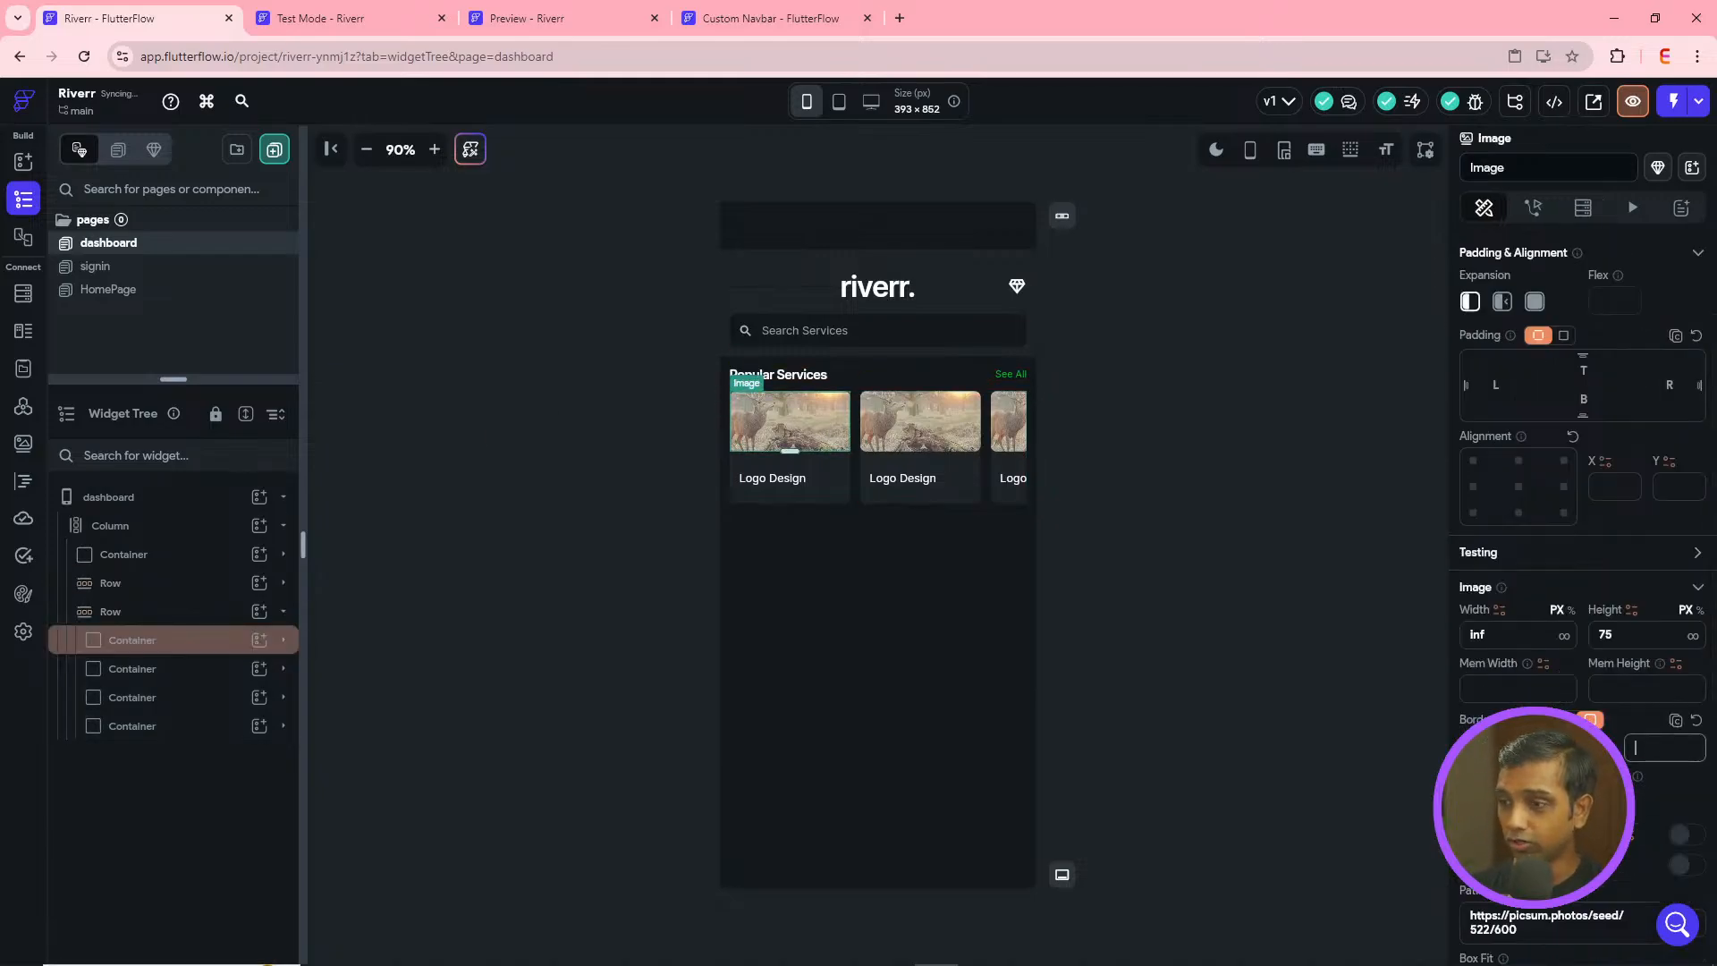
click(1203, 640)
- Delete the other three card containers from the row, keeping only the first card
click(930, 413)
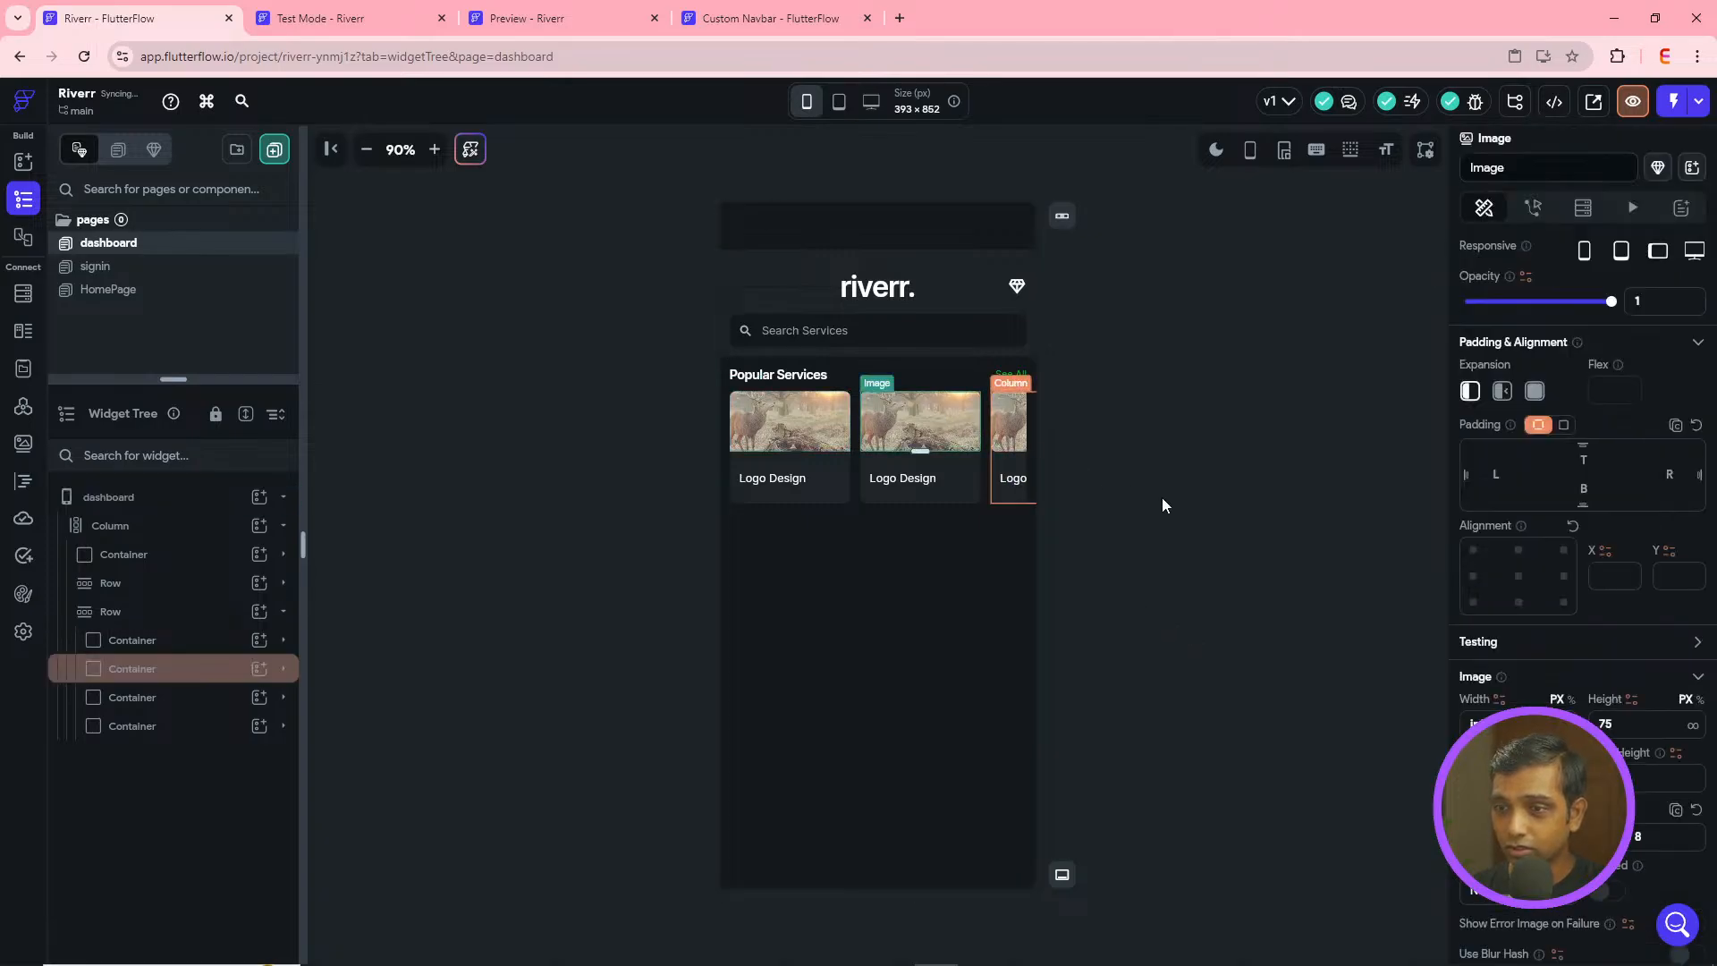
key(Delete)
click(134, 670)
key(ctrl+z)
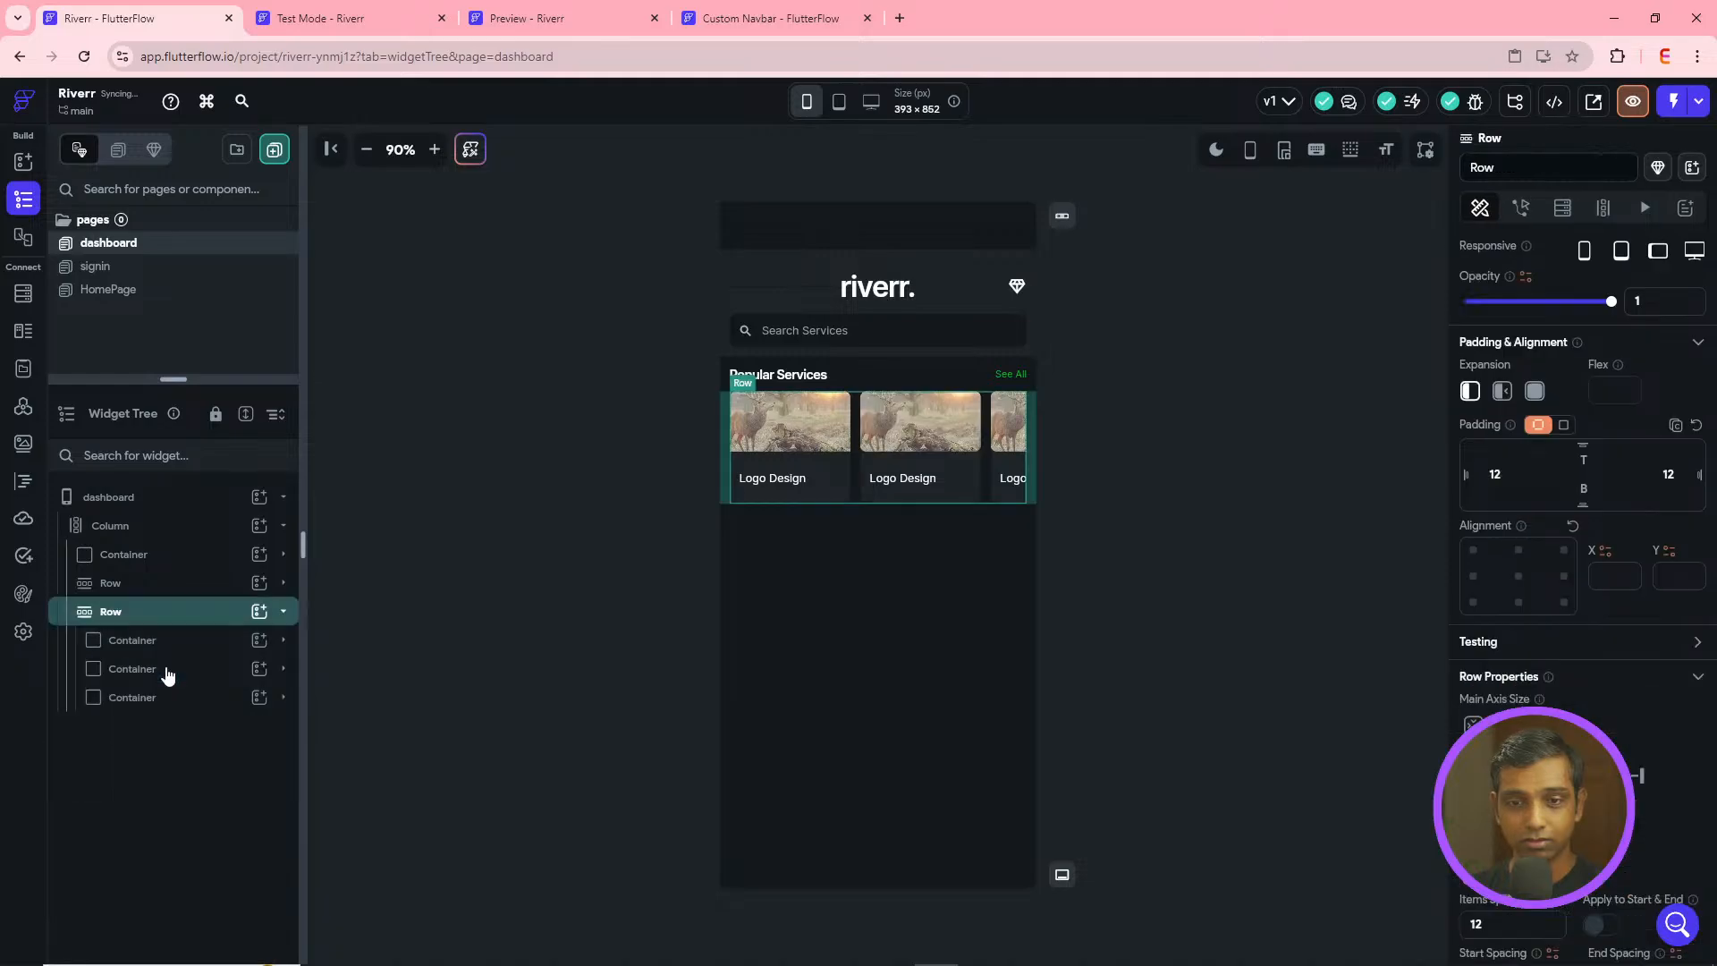
click(167, 671)
key(Delete)
click(165, 671)
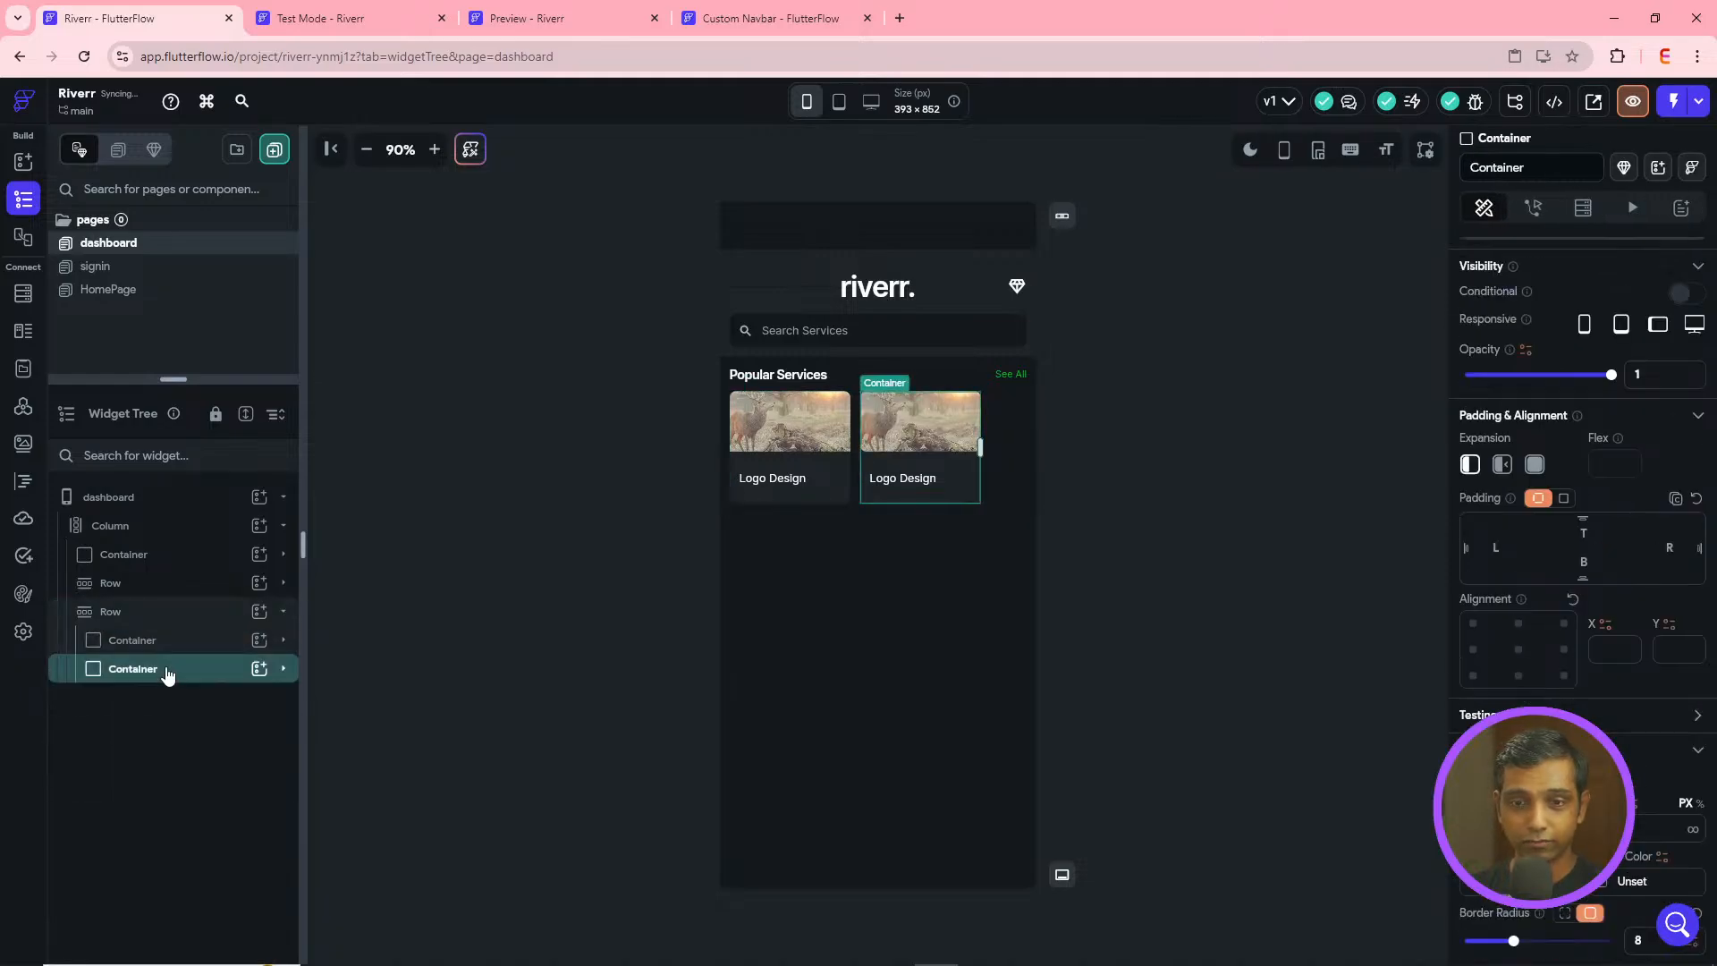
key(Delete)
- Duplicate the remaining card container in the row and collapse the copy in the widget tree
click(164, 655)
key(ctrl+z)
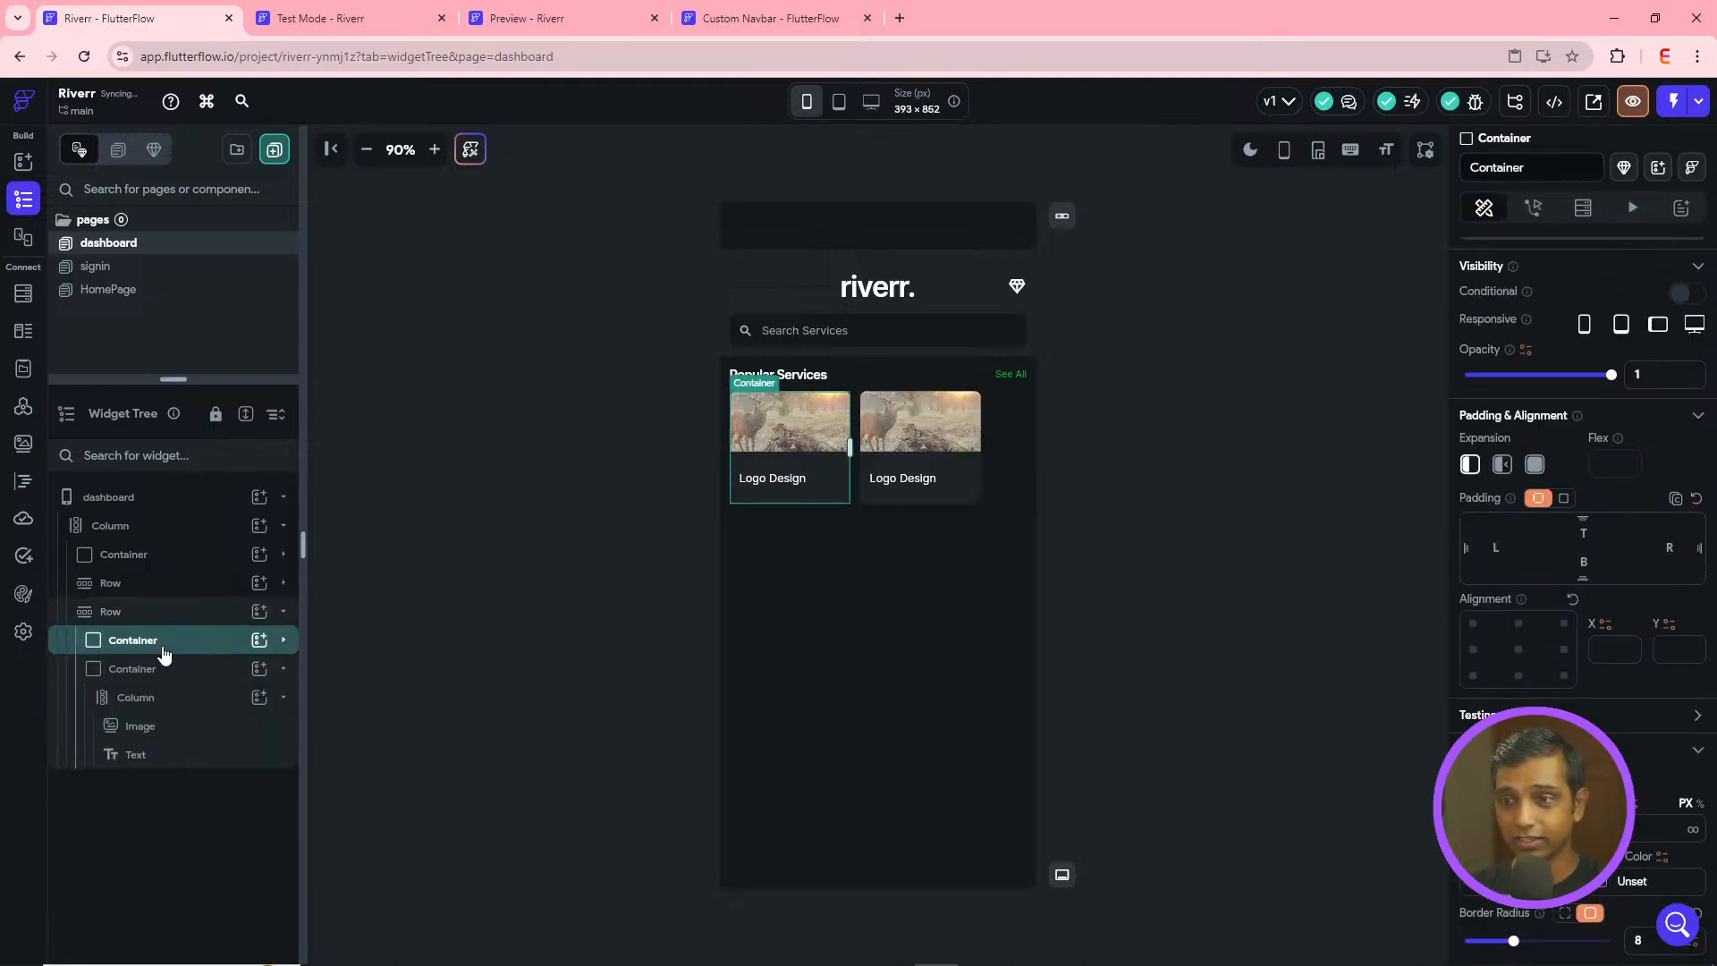
click(162, 679)
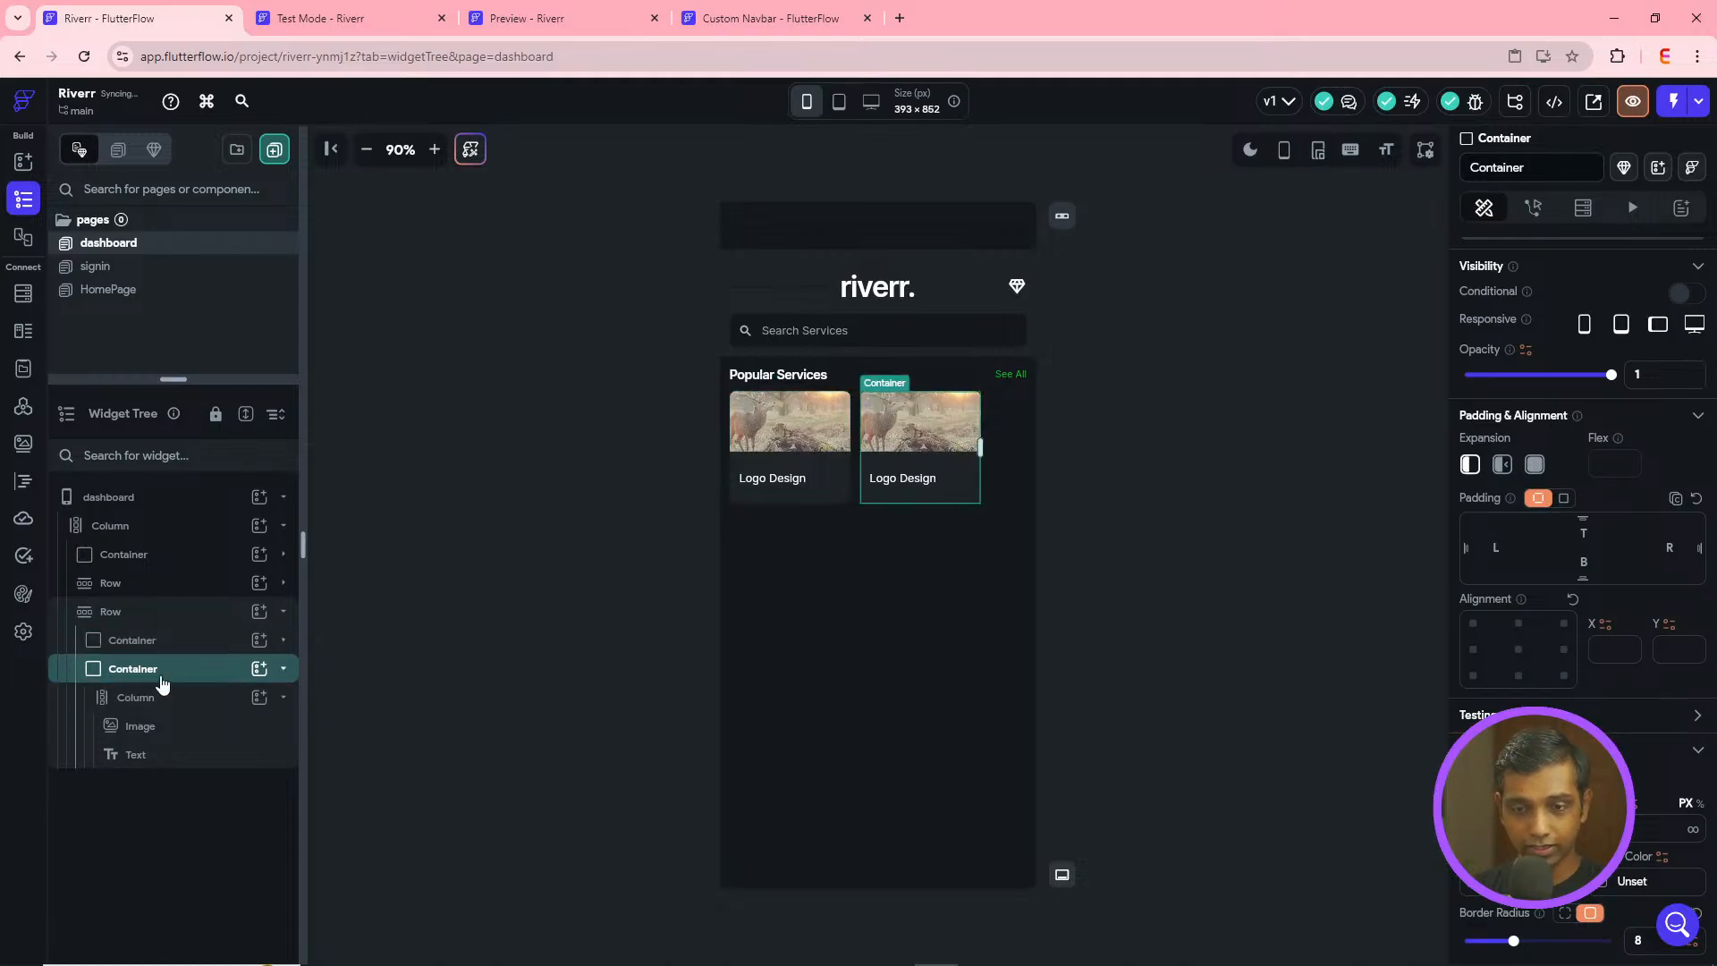
key(ctrl+f)
click(350, 668)
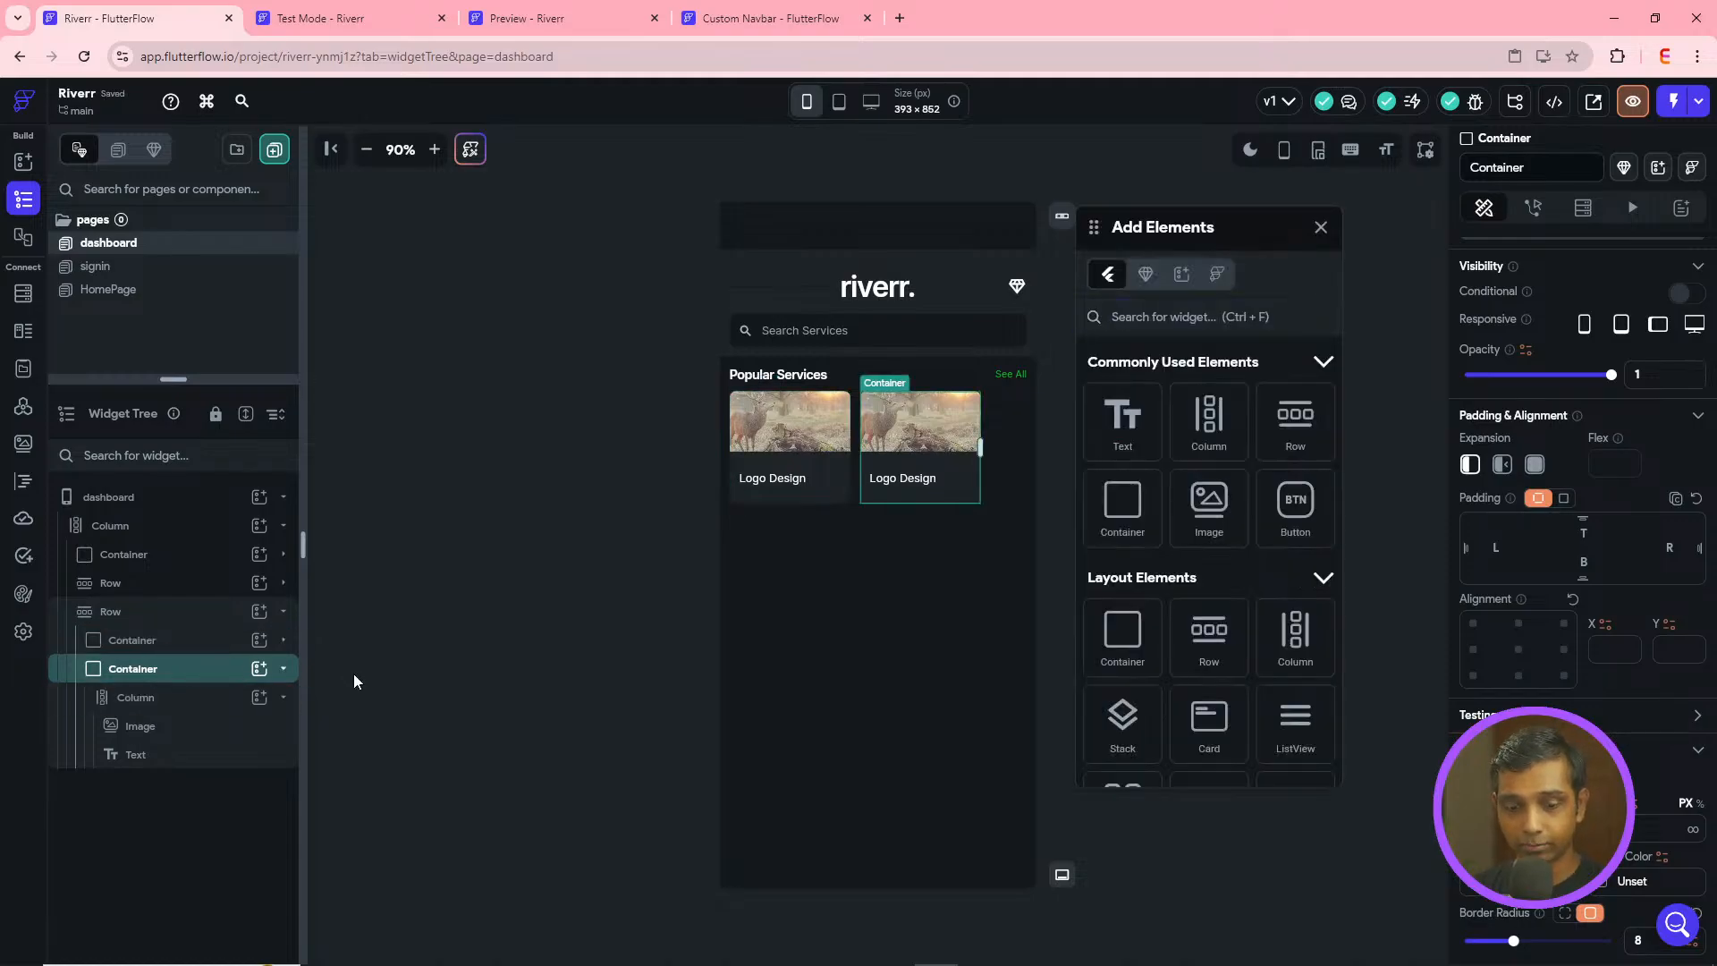
click(1321, 227)
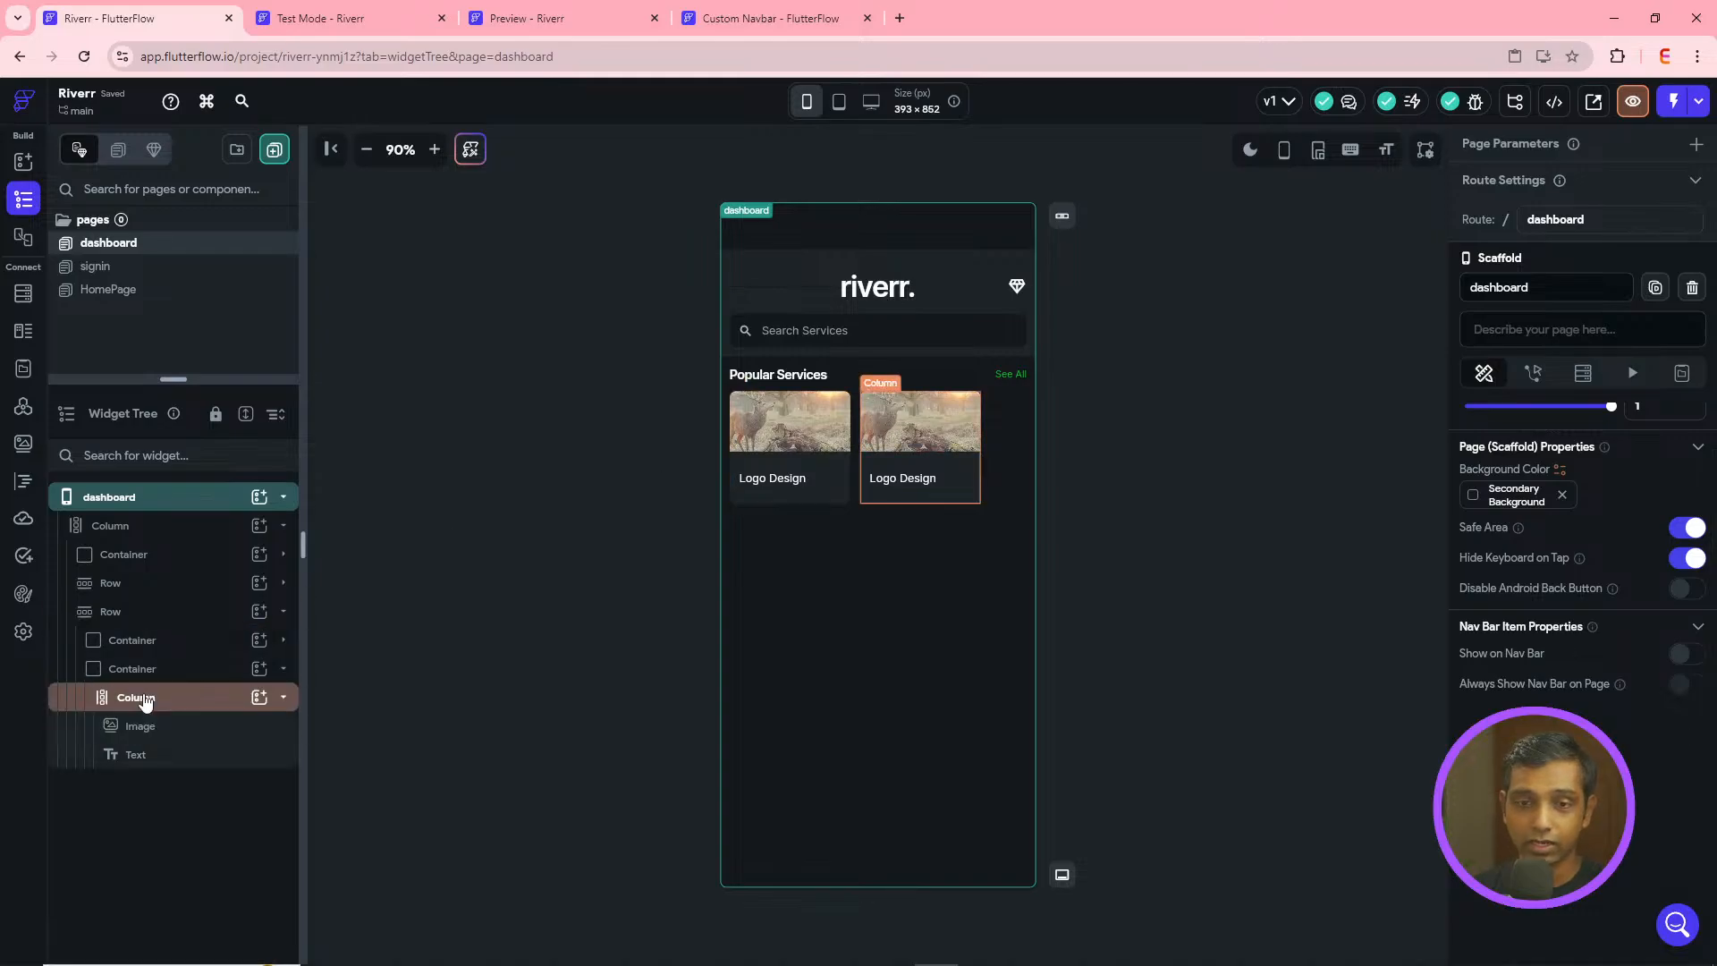
click(188, 670)
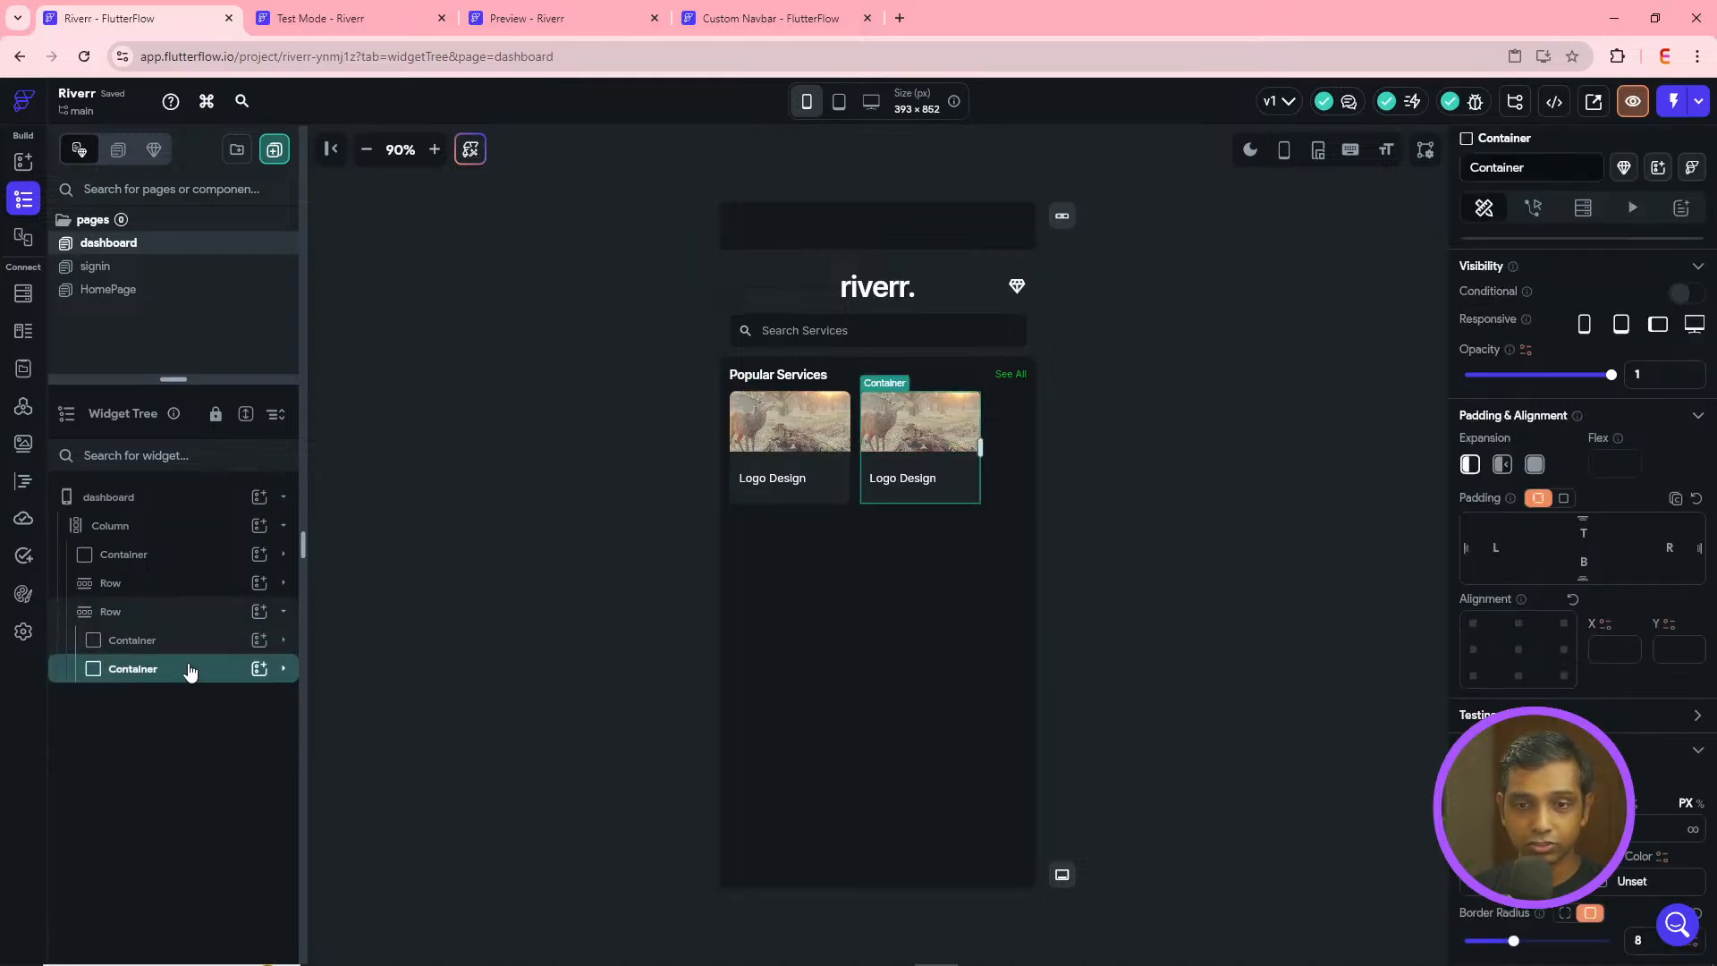
- Duplicate the second card container to add a third card, and allow scrolling on the row of cards
key(ctrl+d)
click(282, 698)
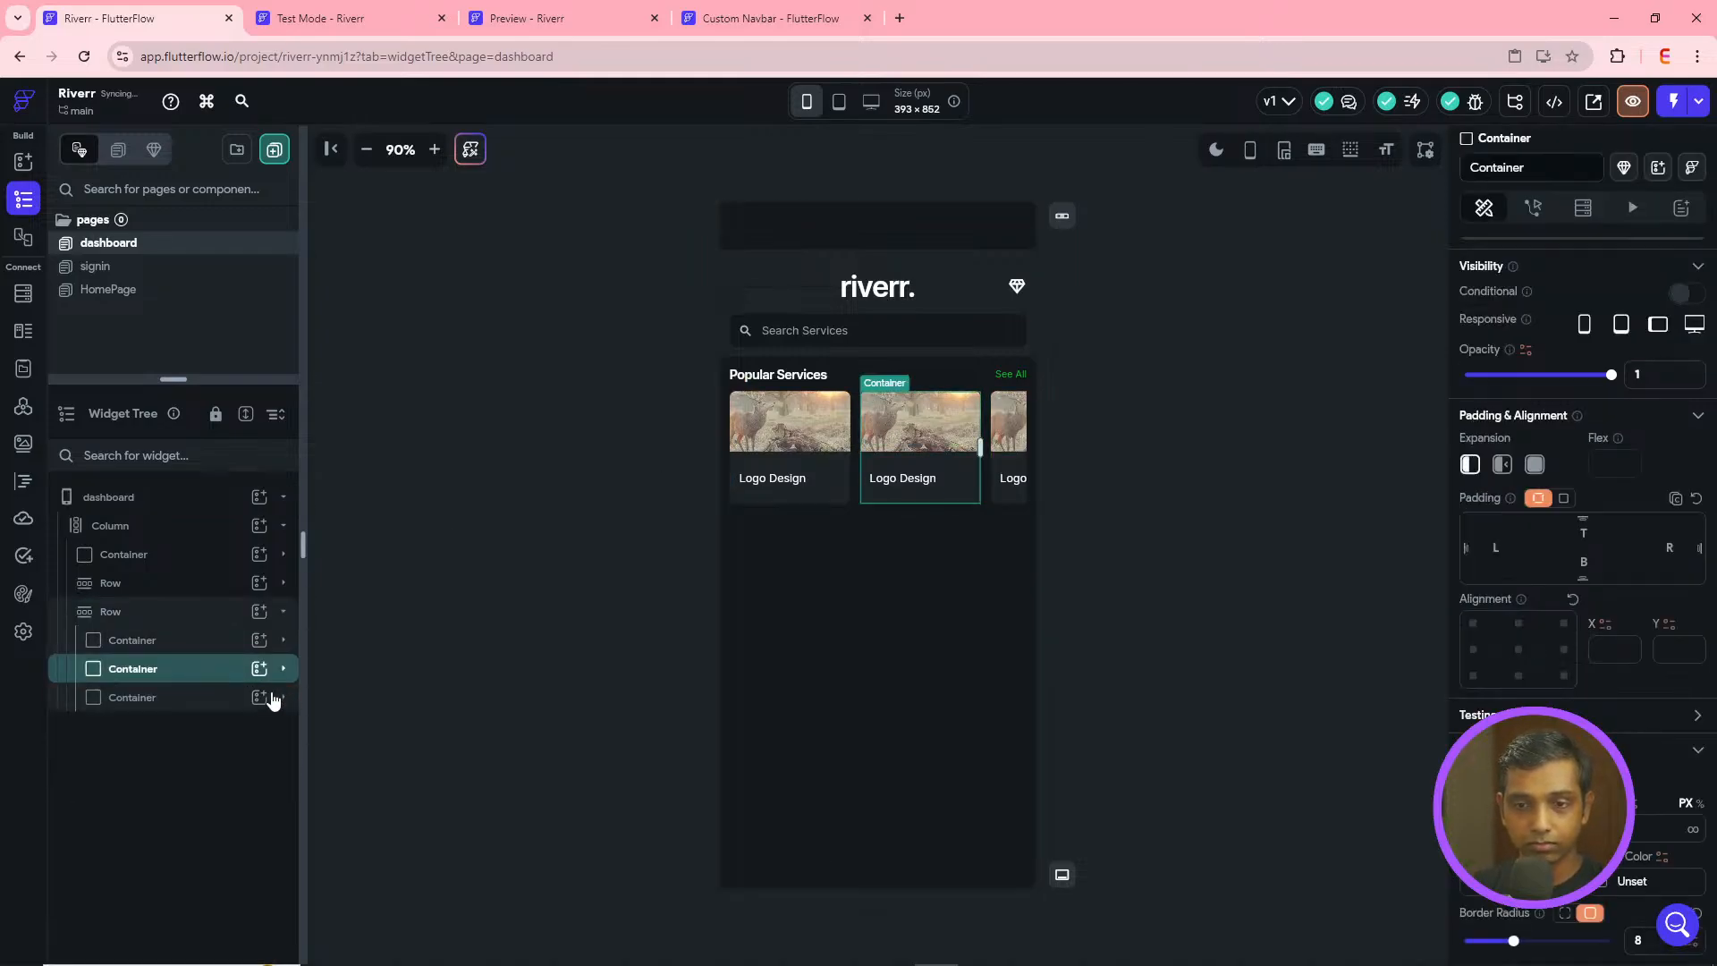
click(114, 610)
scroll(1547, 675, down, 3)
click(1506, 577)
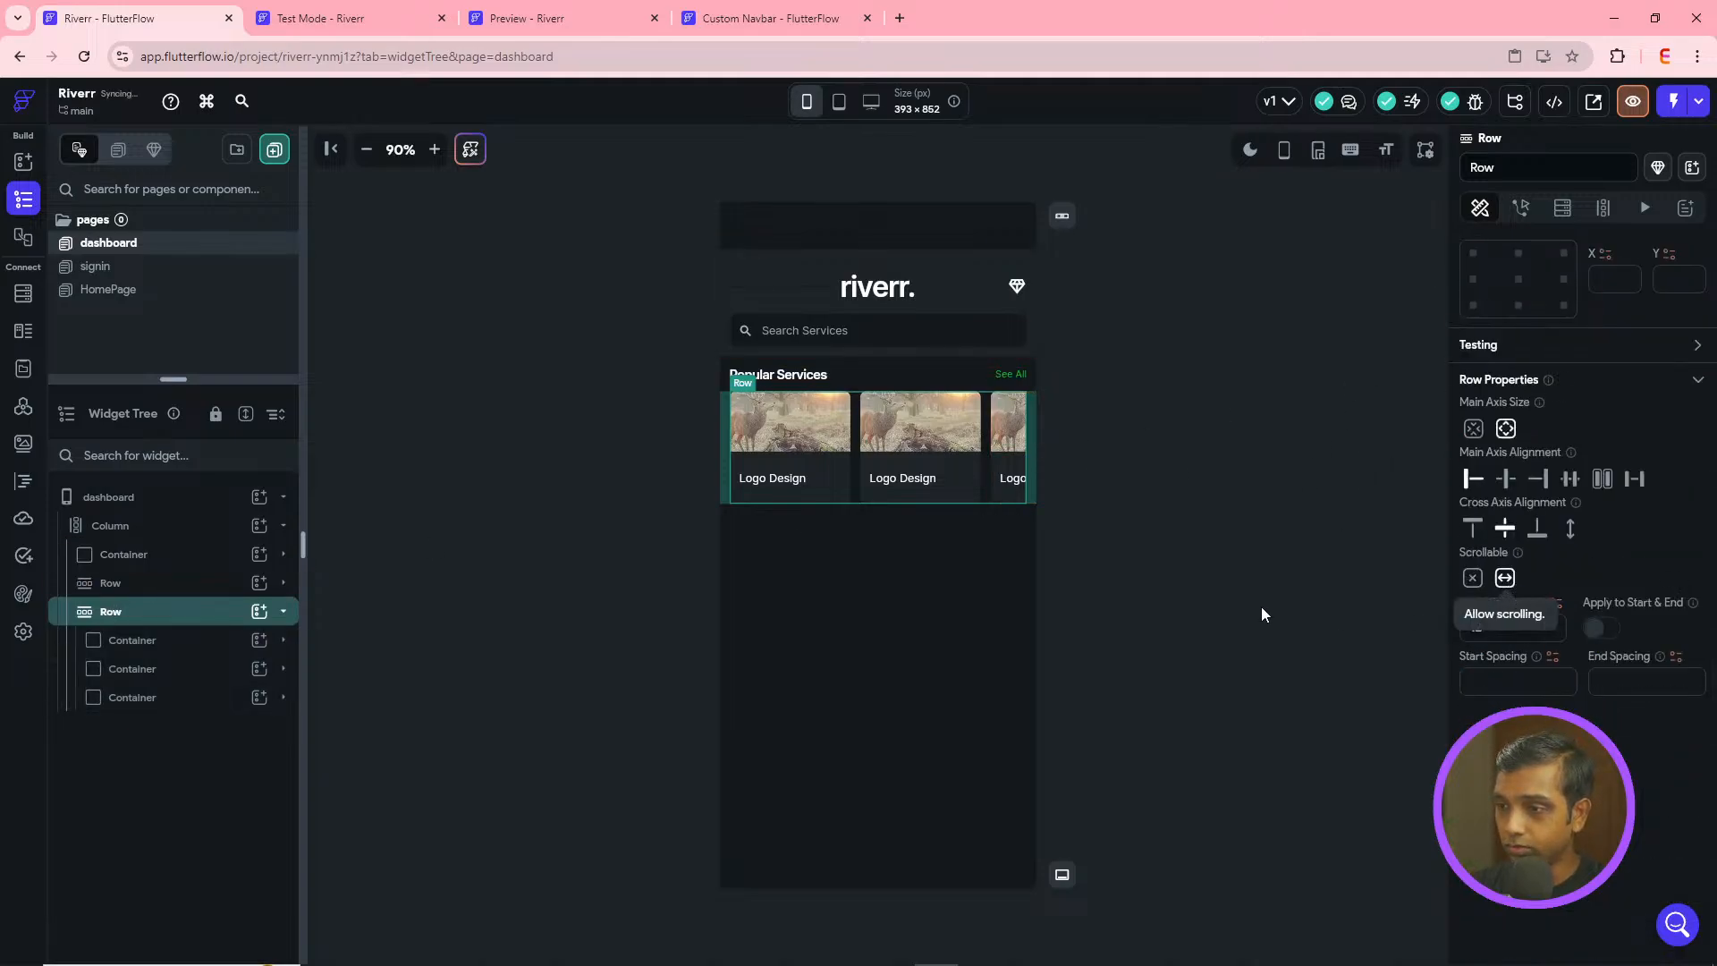
click(1174, 556)
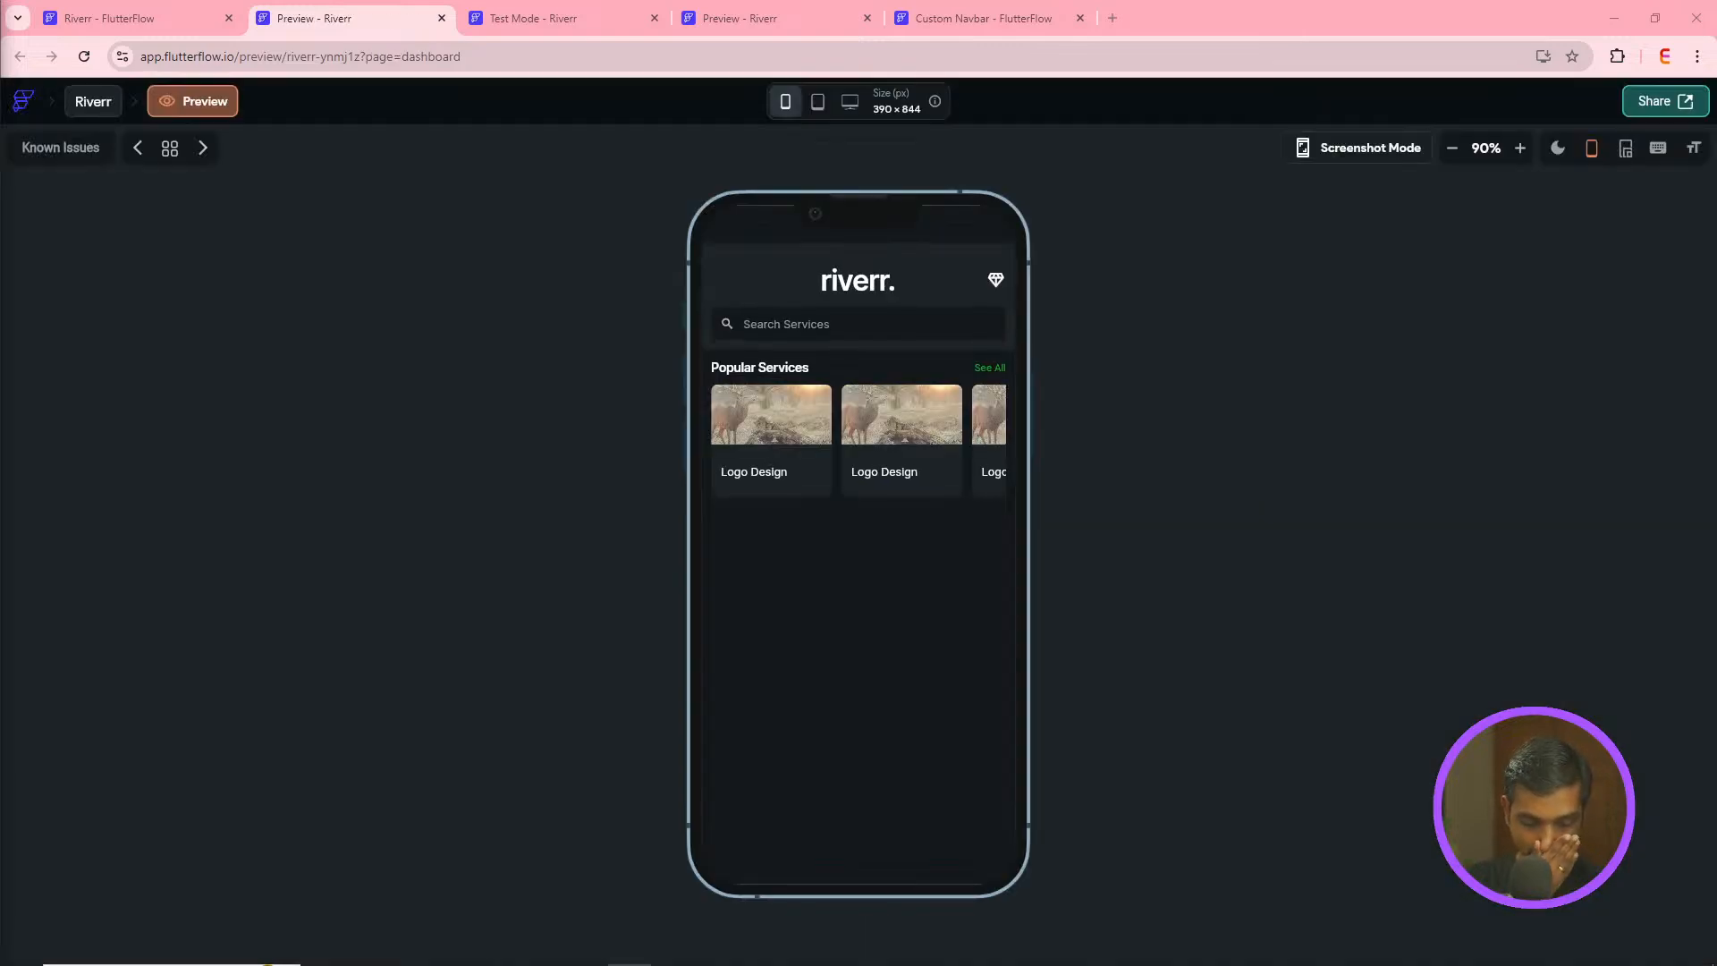
- Test the sideways scrolling of the Popular Services cards in the app preview
drag(904, 445, 730, 452)
drag(848, 456, 970, 468)
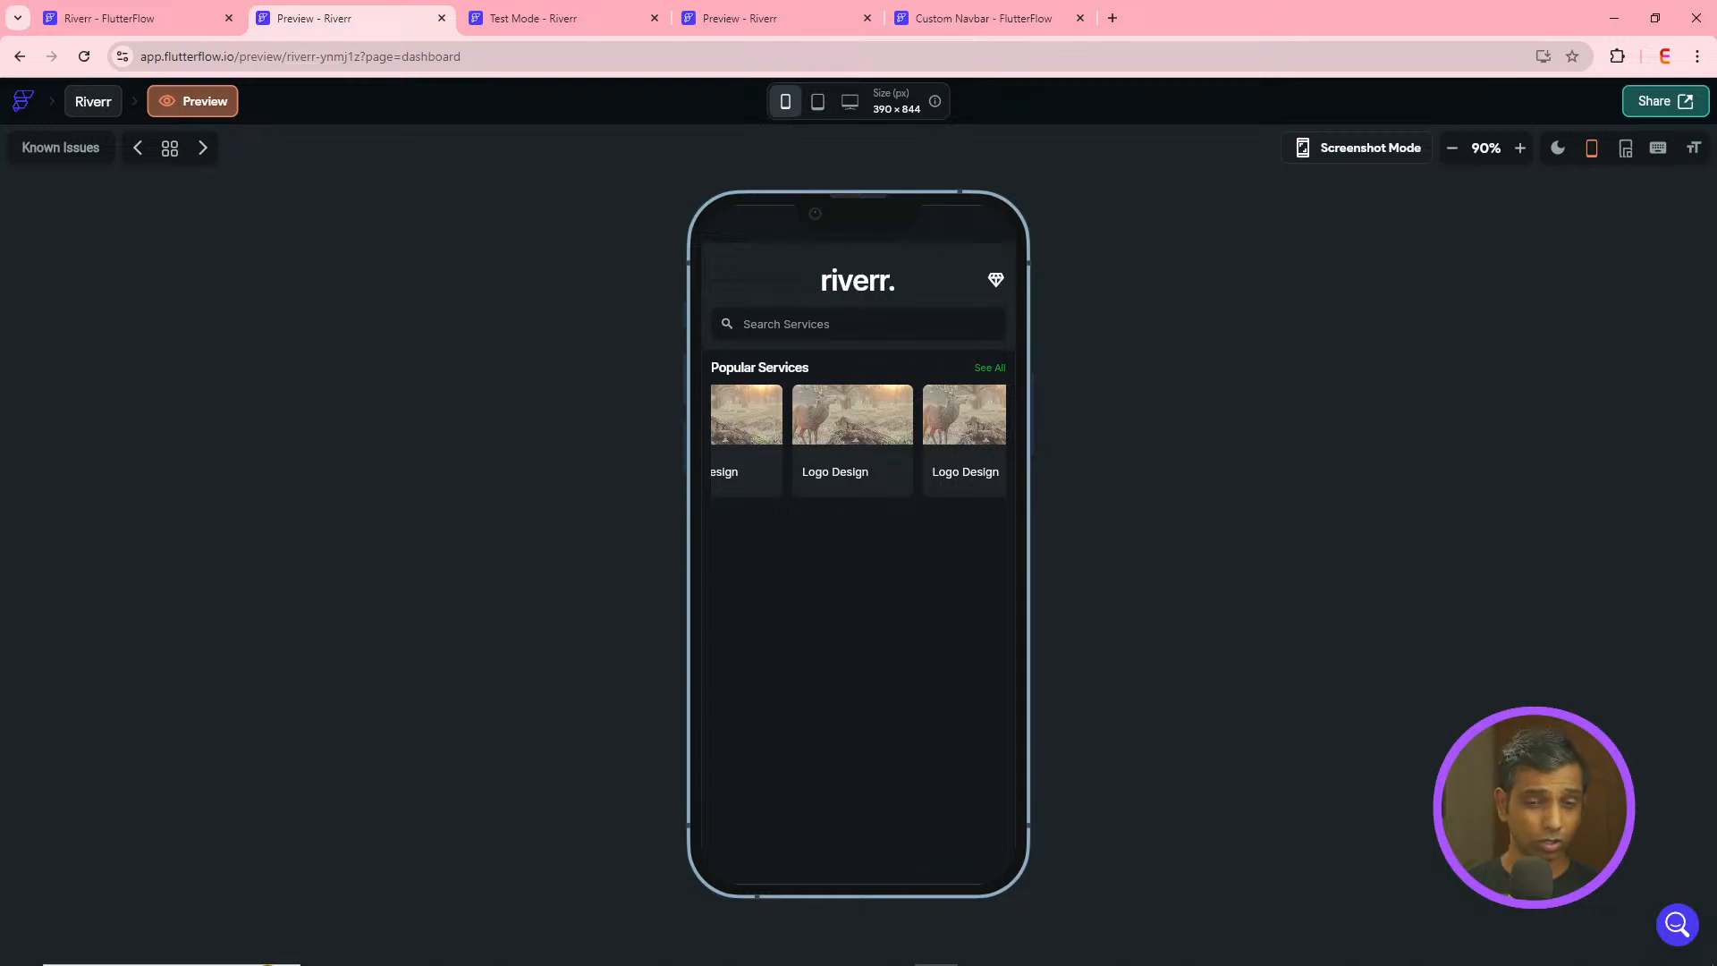
mouse_move(1687, 956)
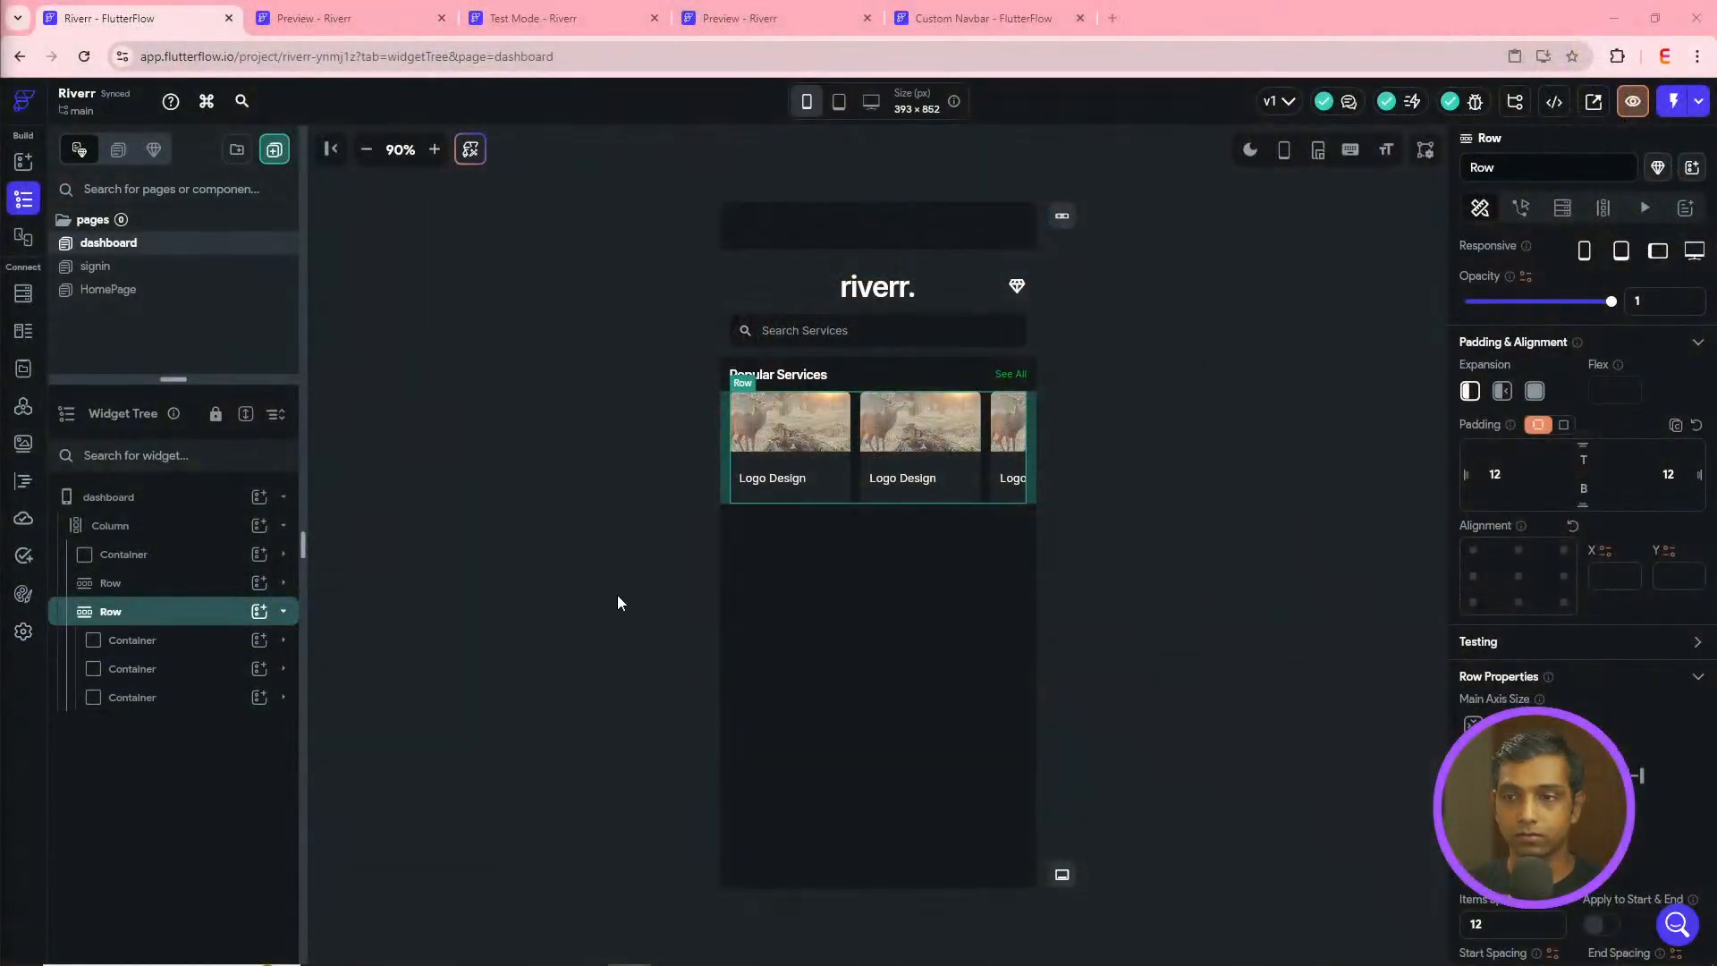
- Collapse both rows in the widget tree and wrap the Popular Services heading row in a container
click(941, 592)
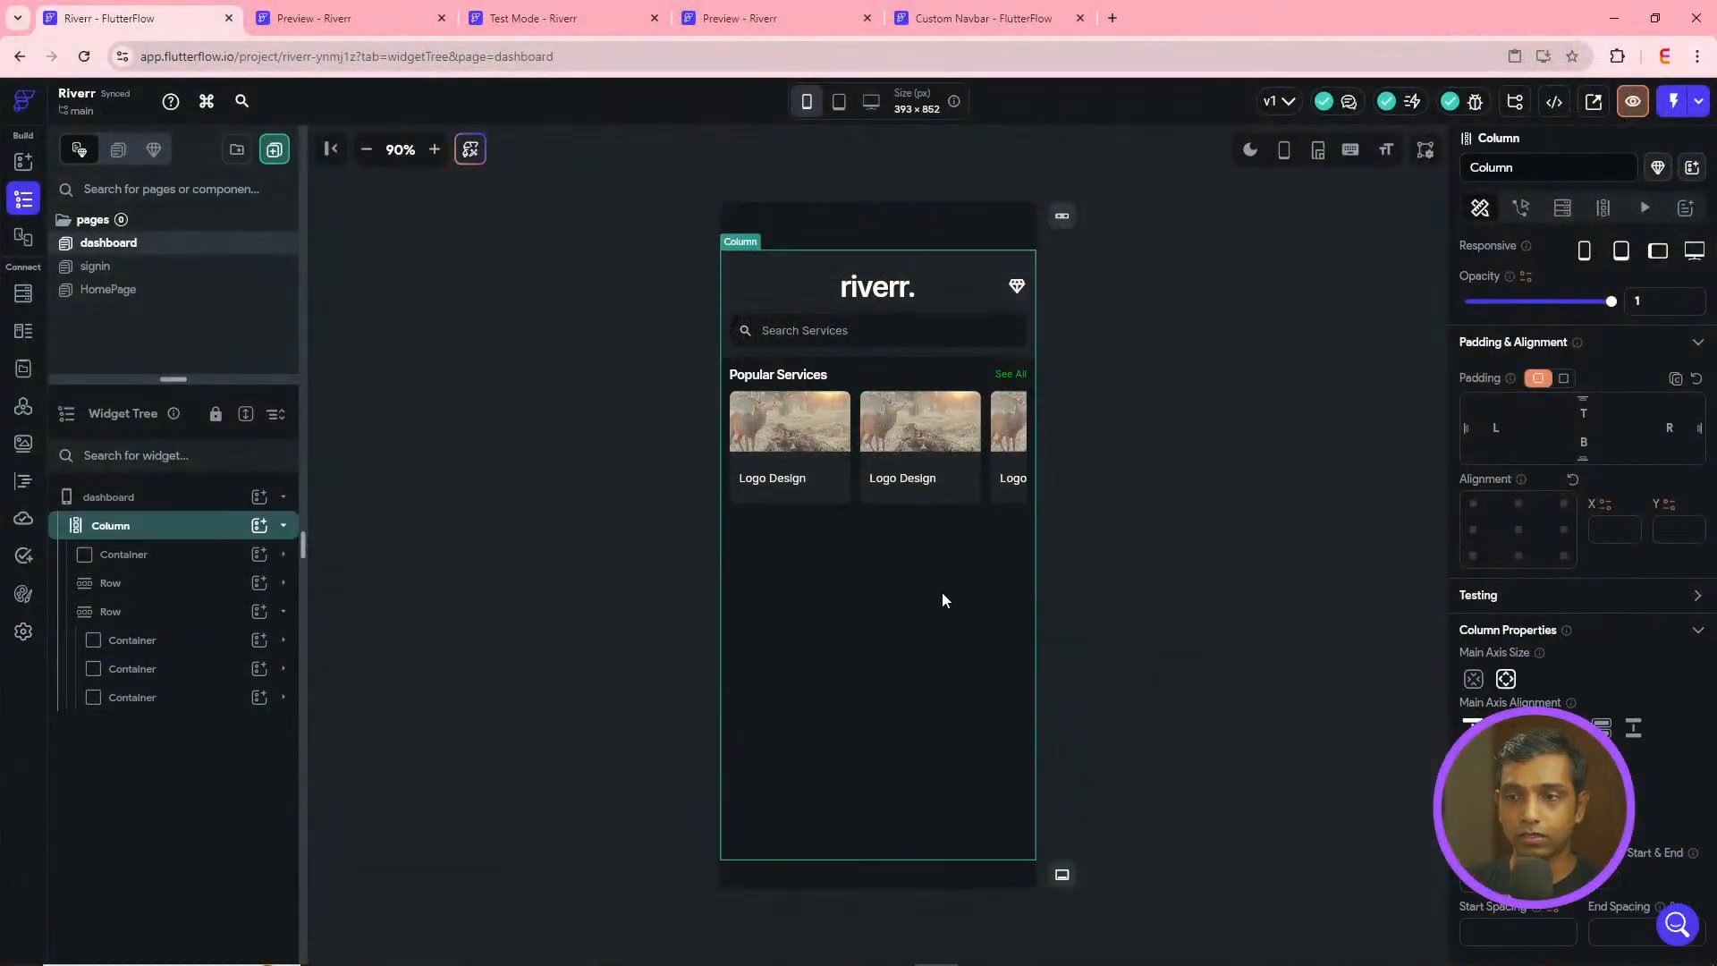
click(884, 376)
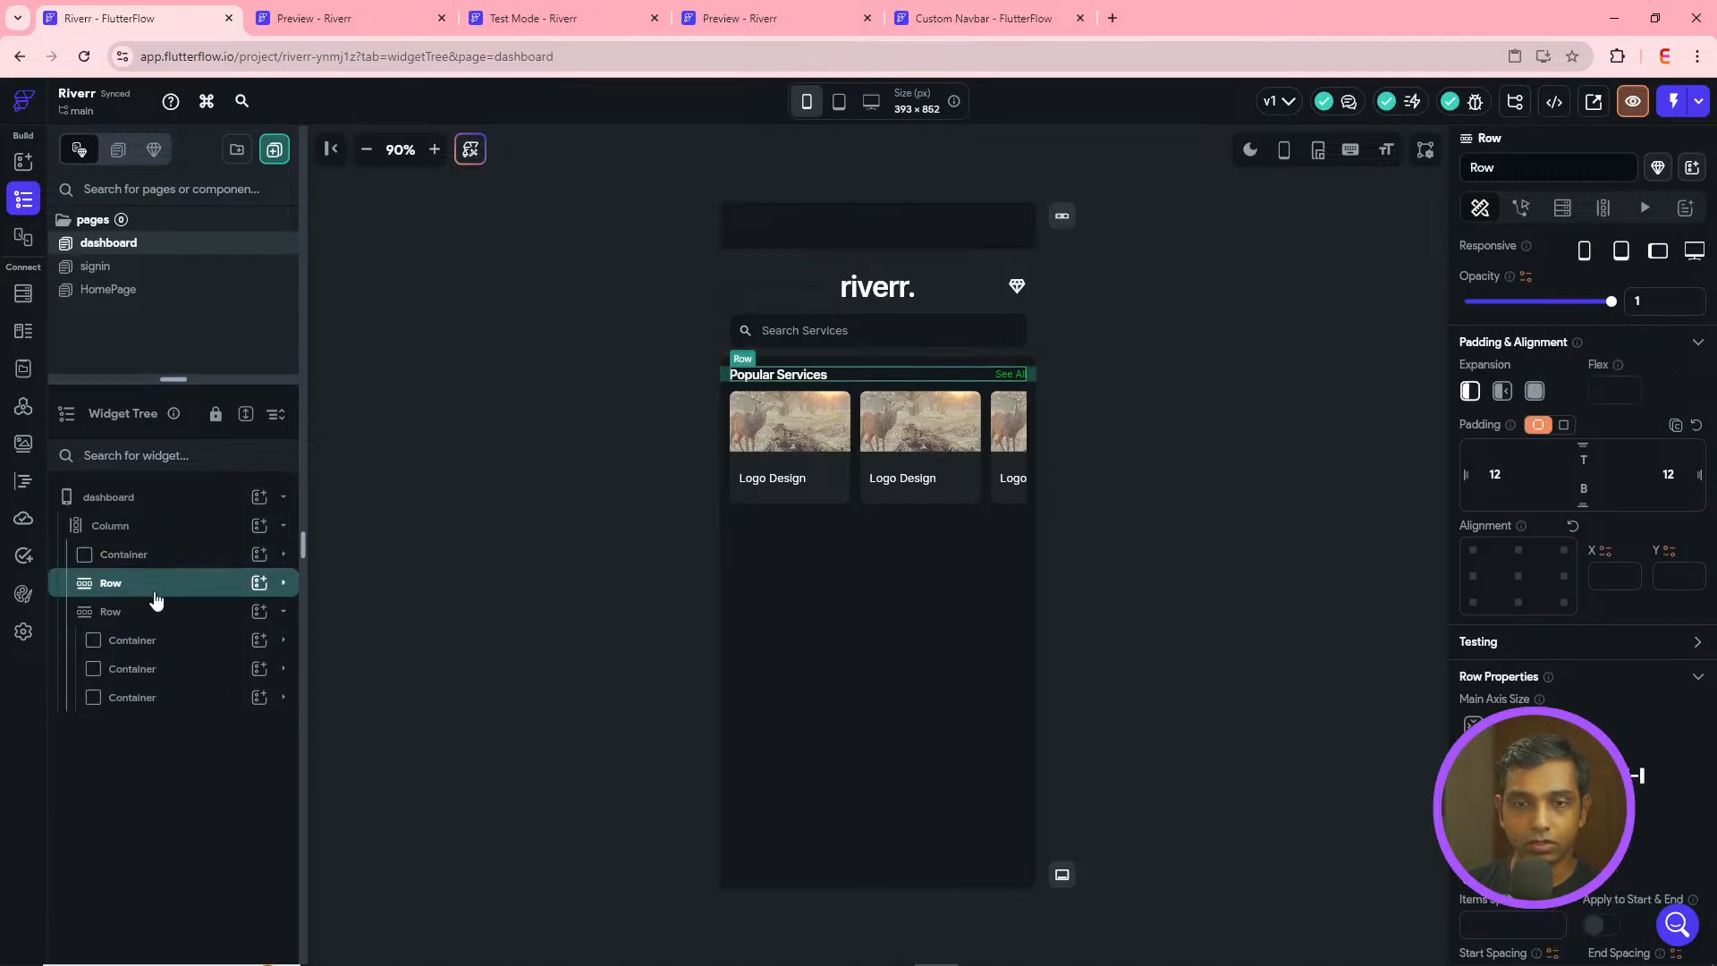
click(283, 584)
click(283, 584)
click(283, 612)
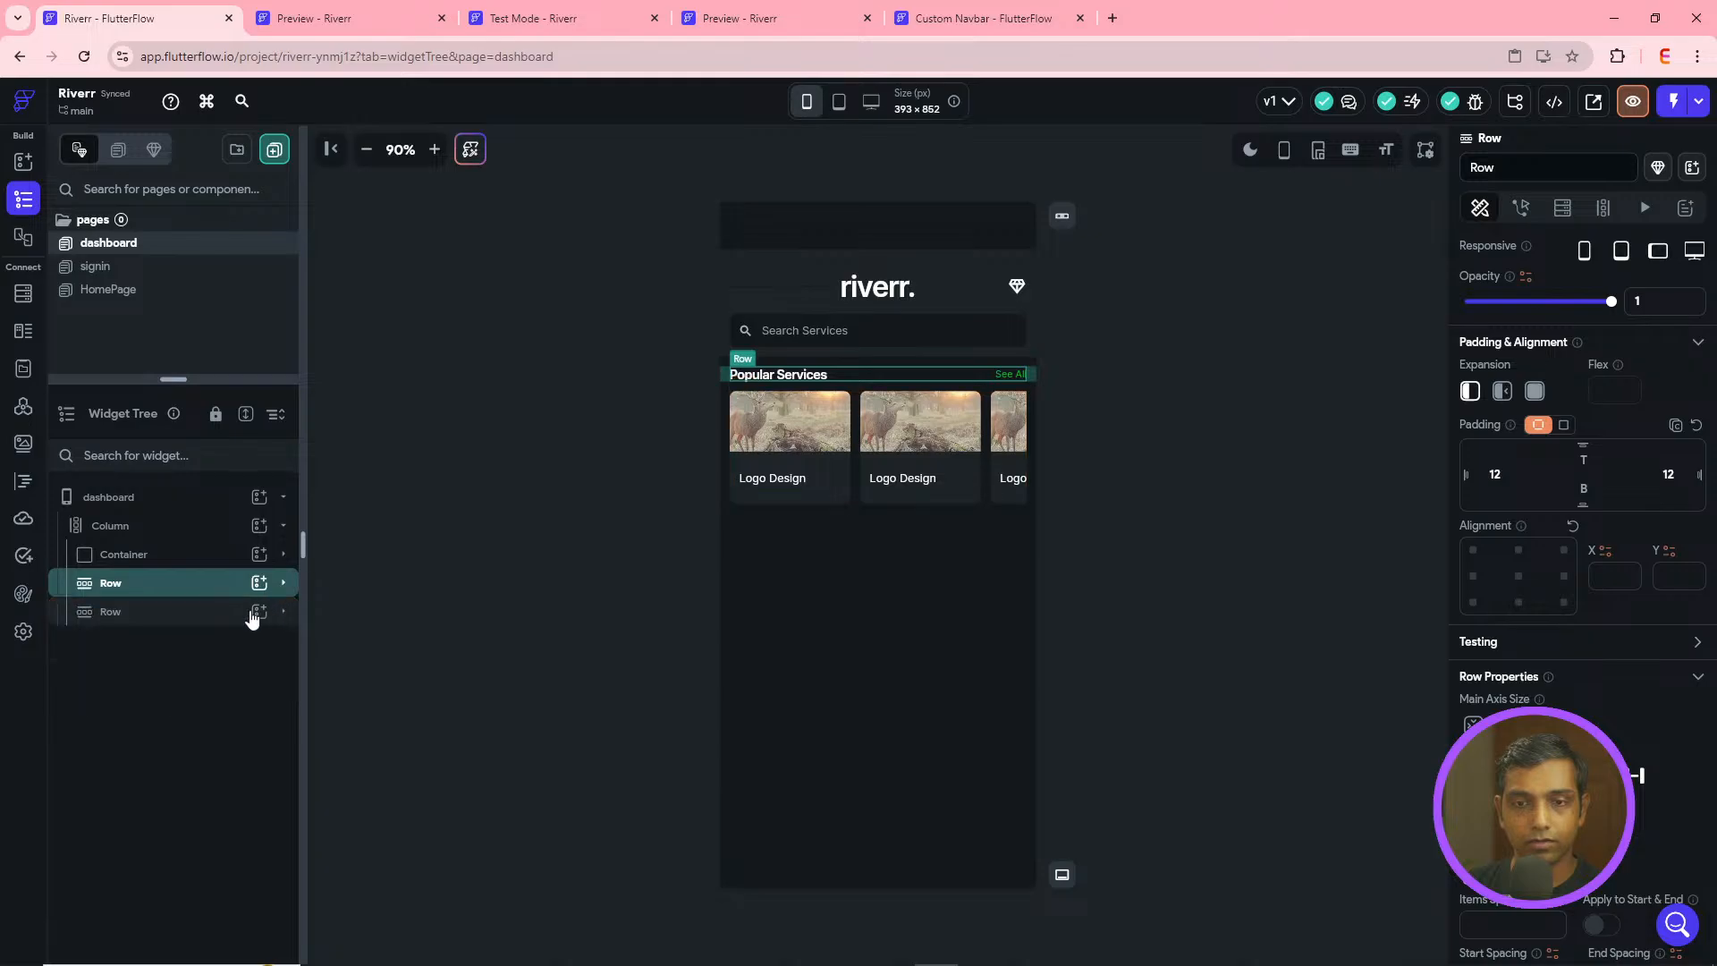
right_click(141, 598)
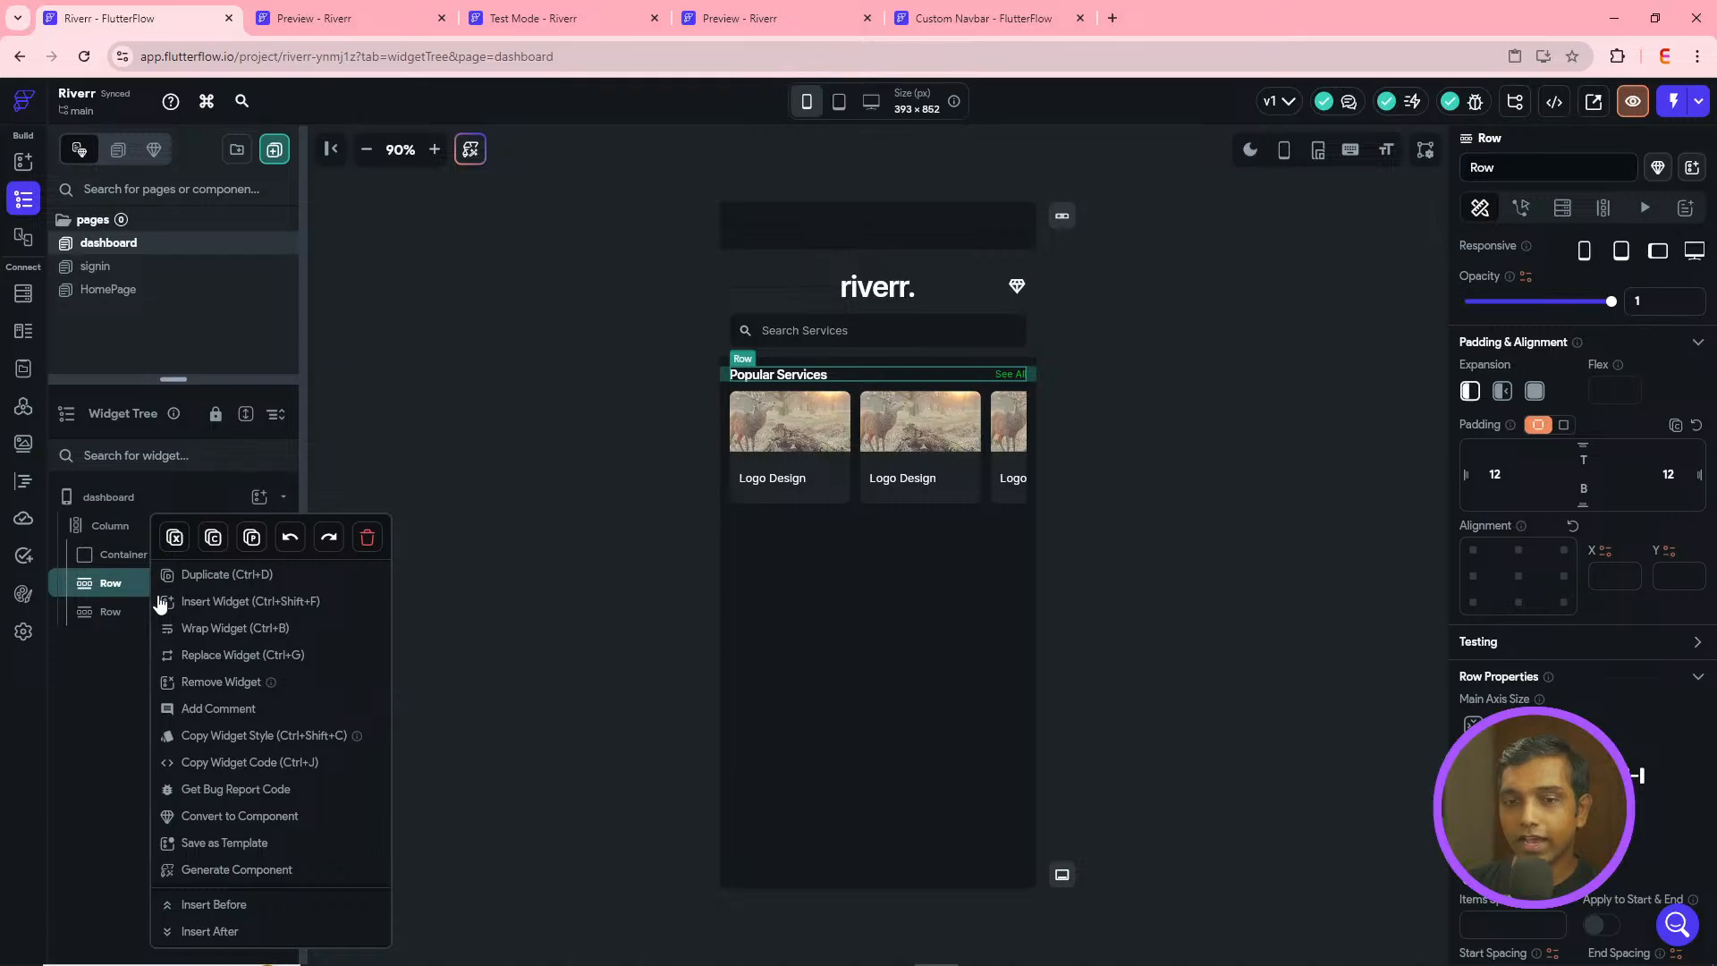
click(183, 637)
click(718, 398)
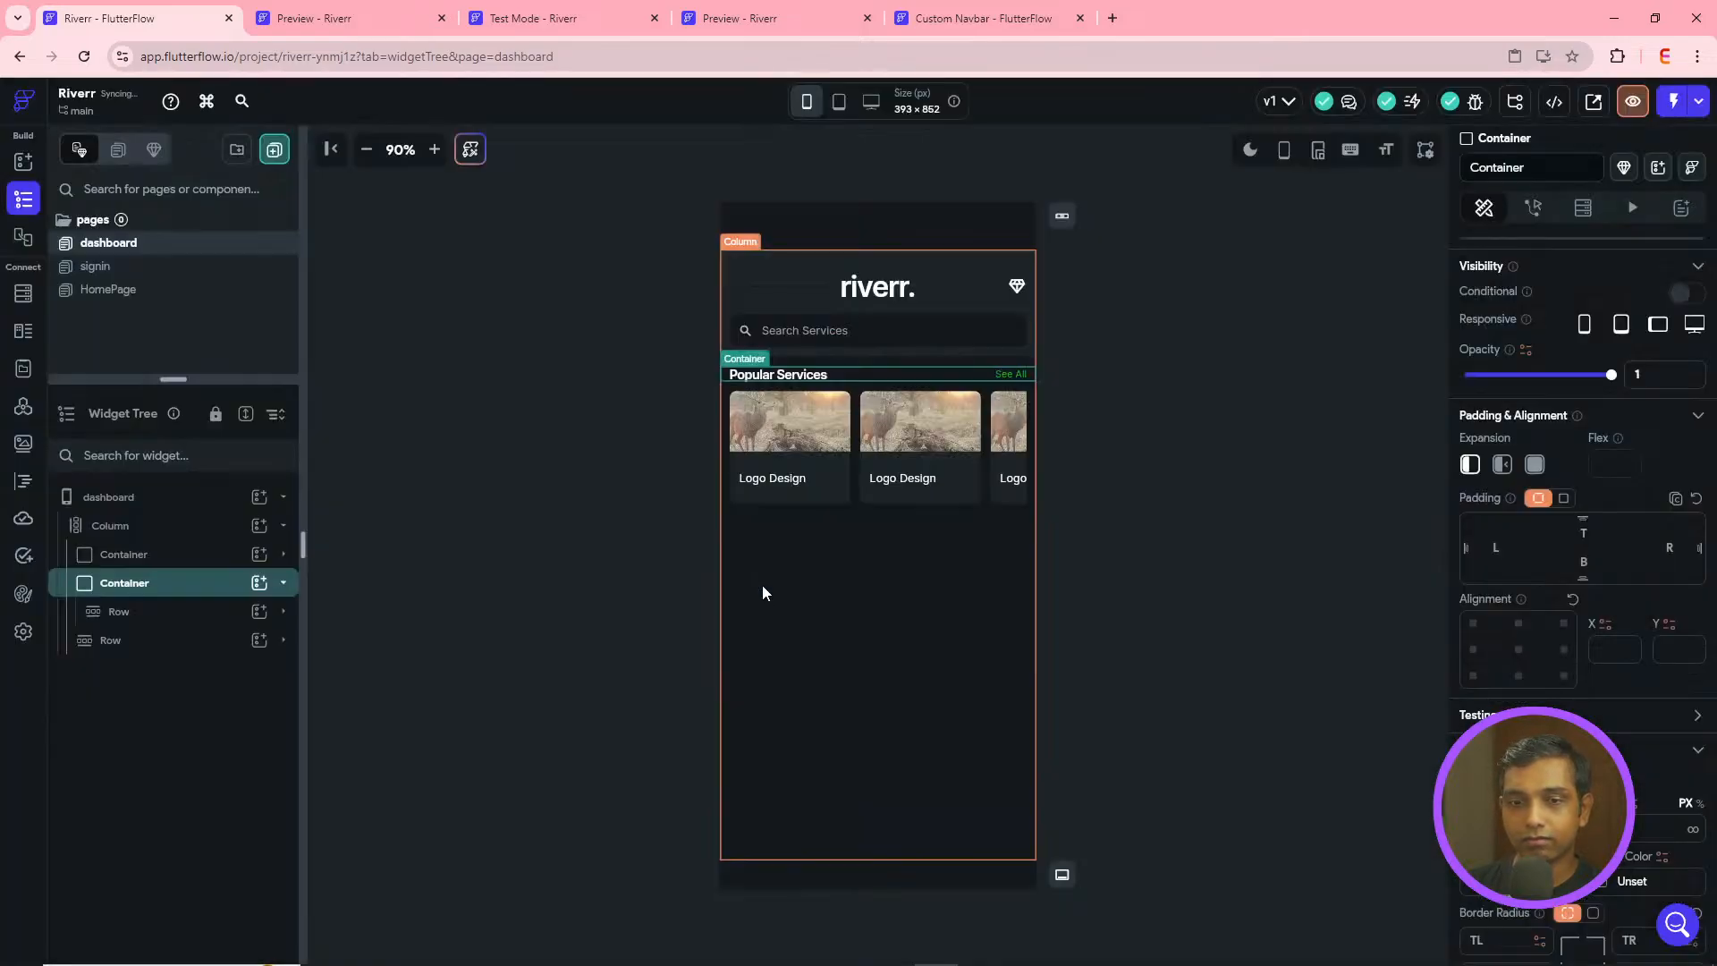
- Try to move the cards row into the container around the heading row, and undo the move
drag(119, 642, 142, 631)
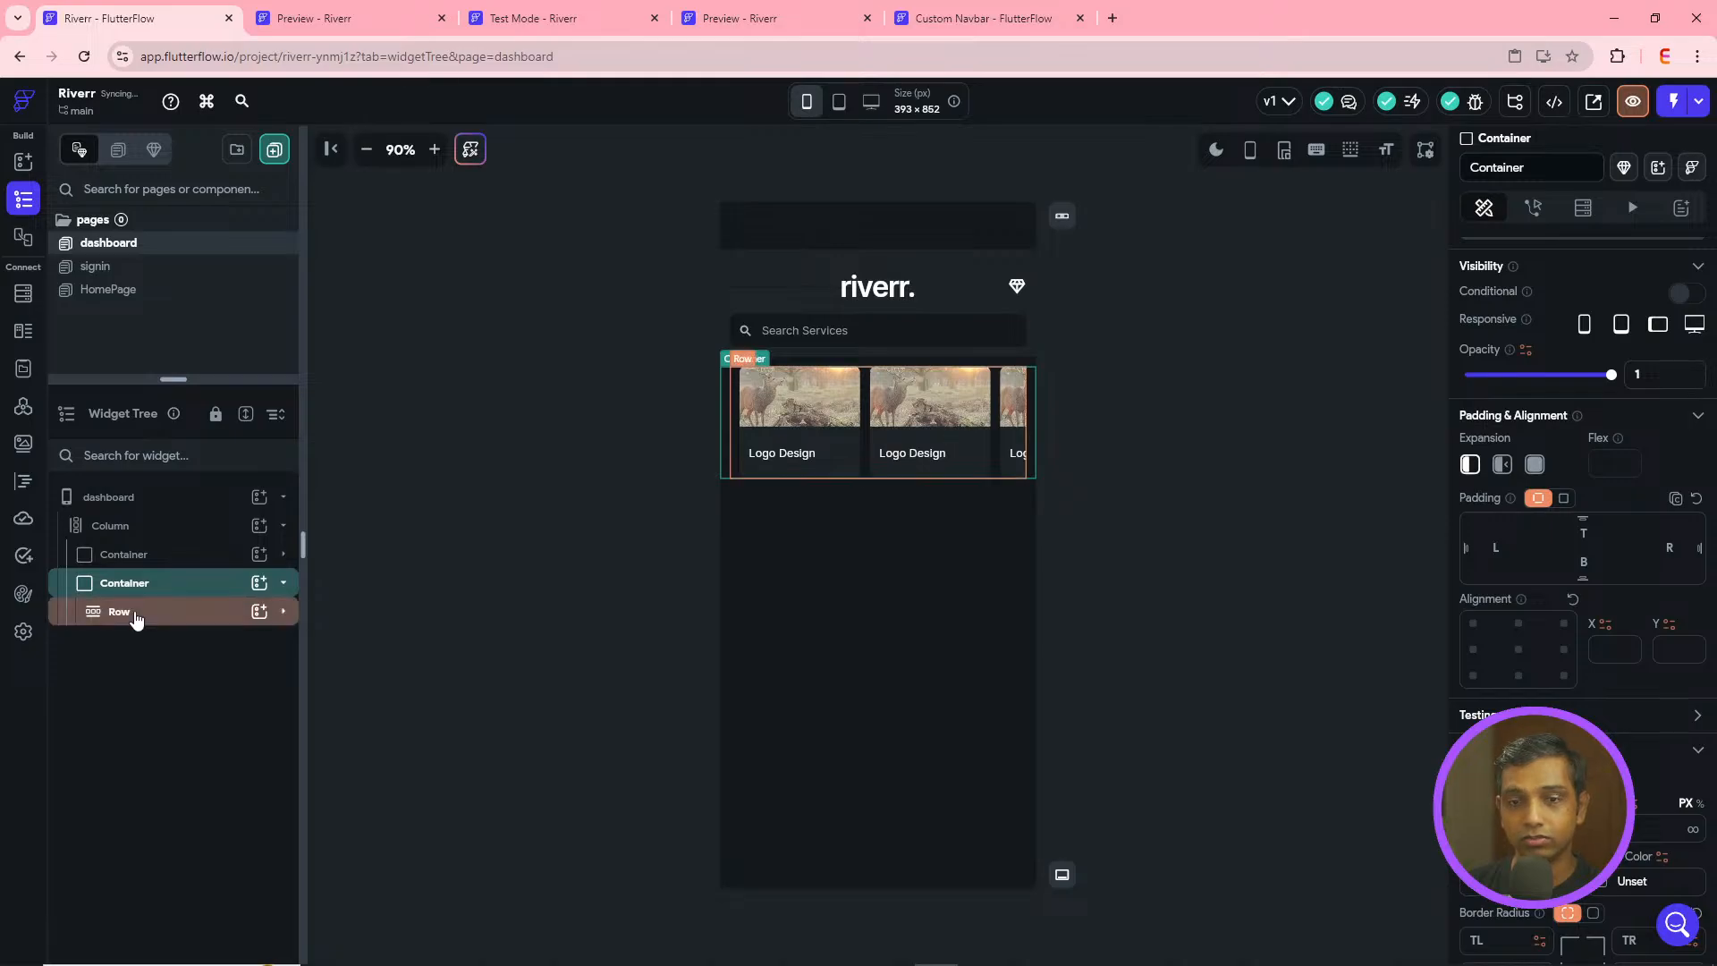
key(ctrl+z)
drag(124, 626, 143, 585)
click(900, 625)
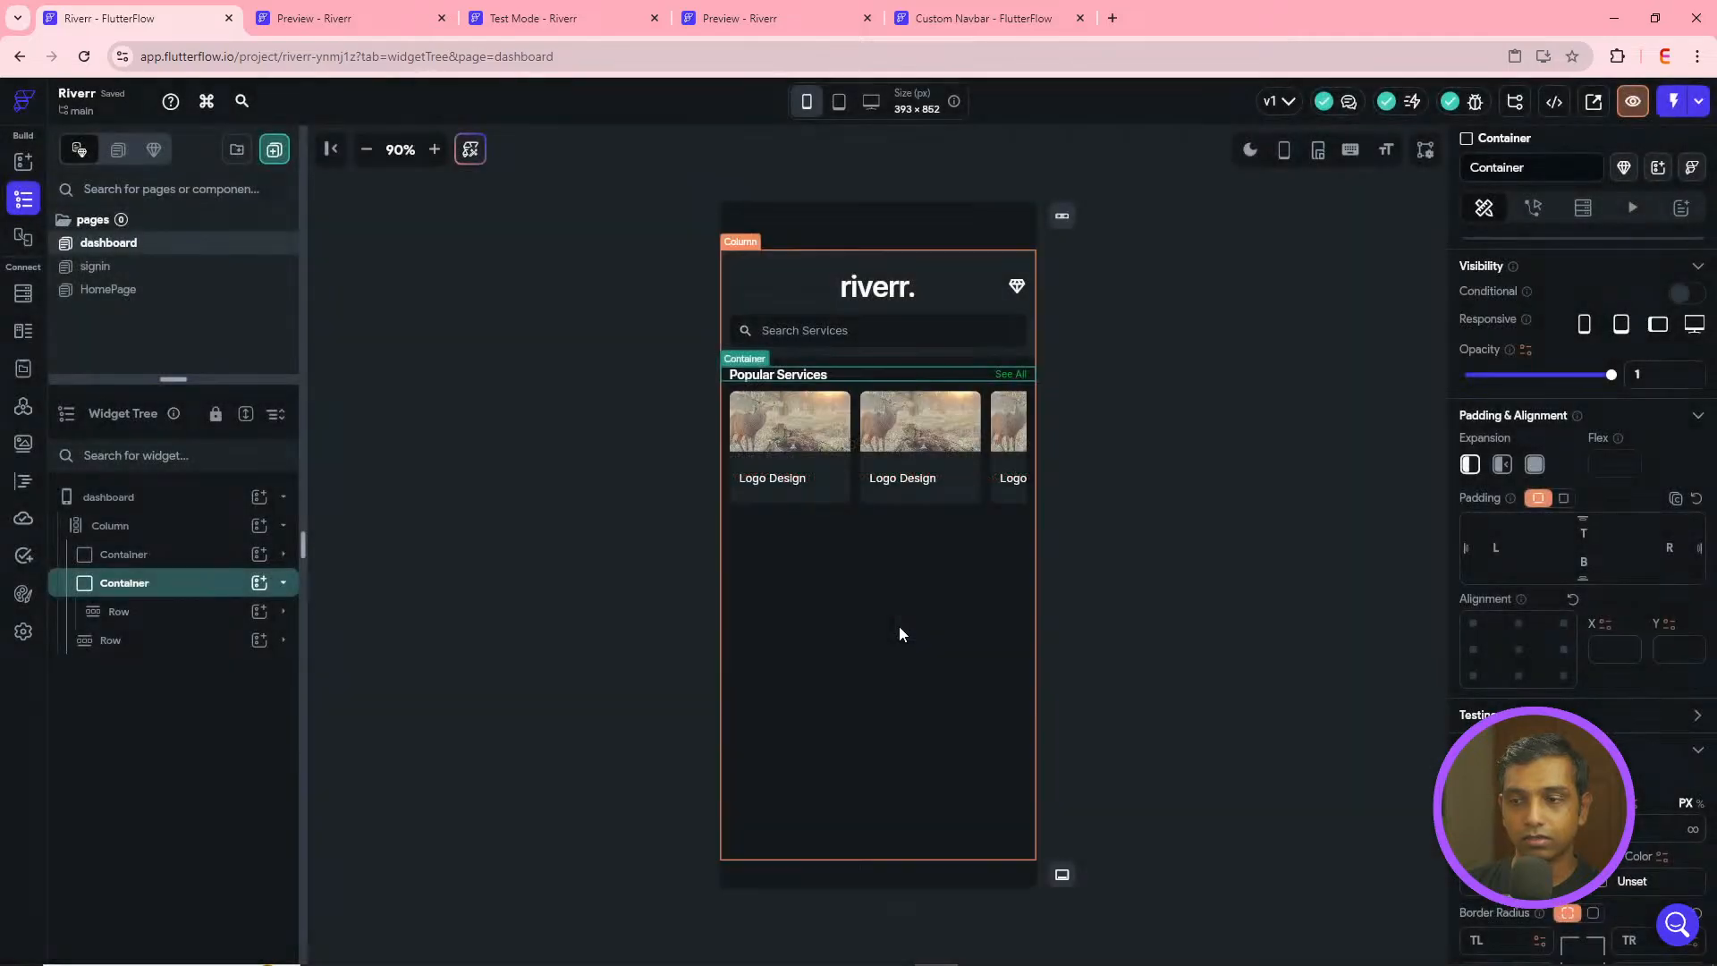
- Move the cards row into the container, stacked in a column under the heading row, and collapse the container
drag(123, 651, 143, 585)
click(732, 559)
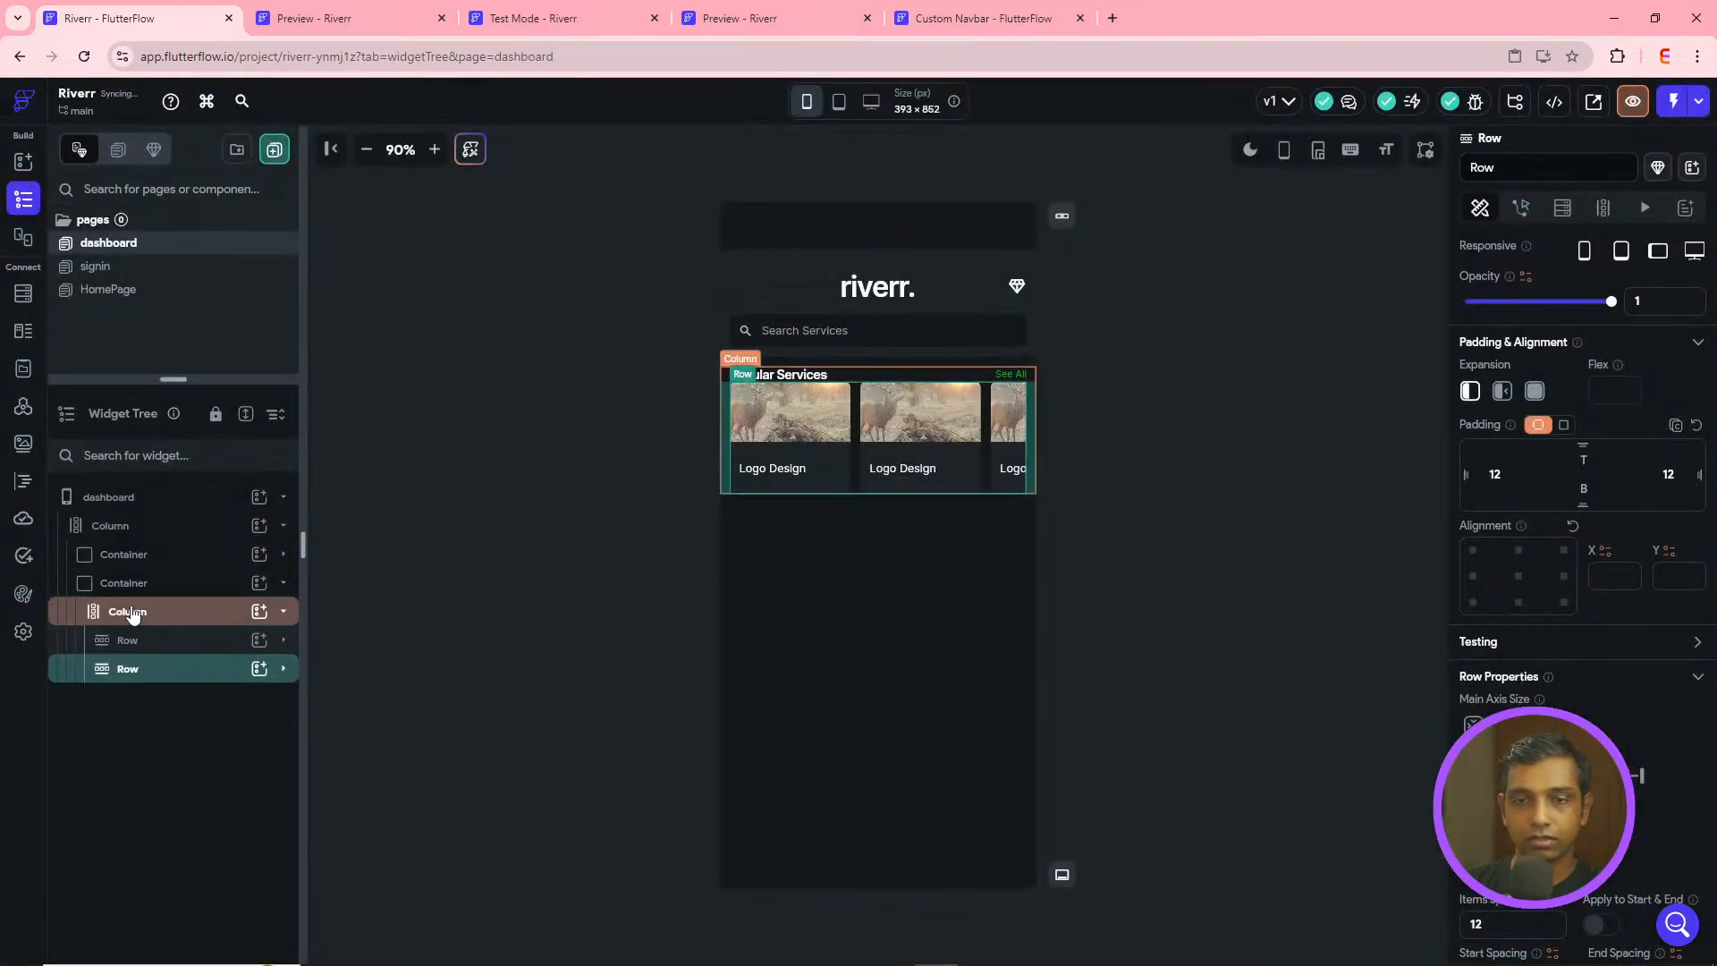
click(283, 582)
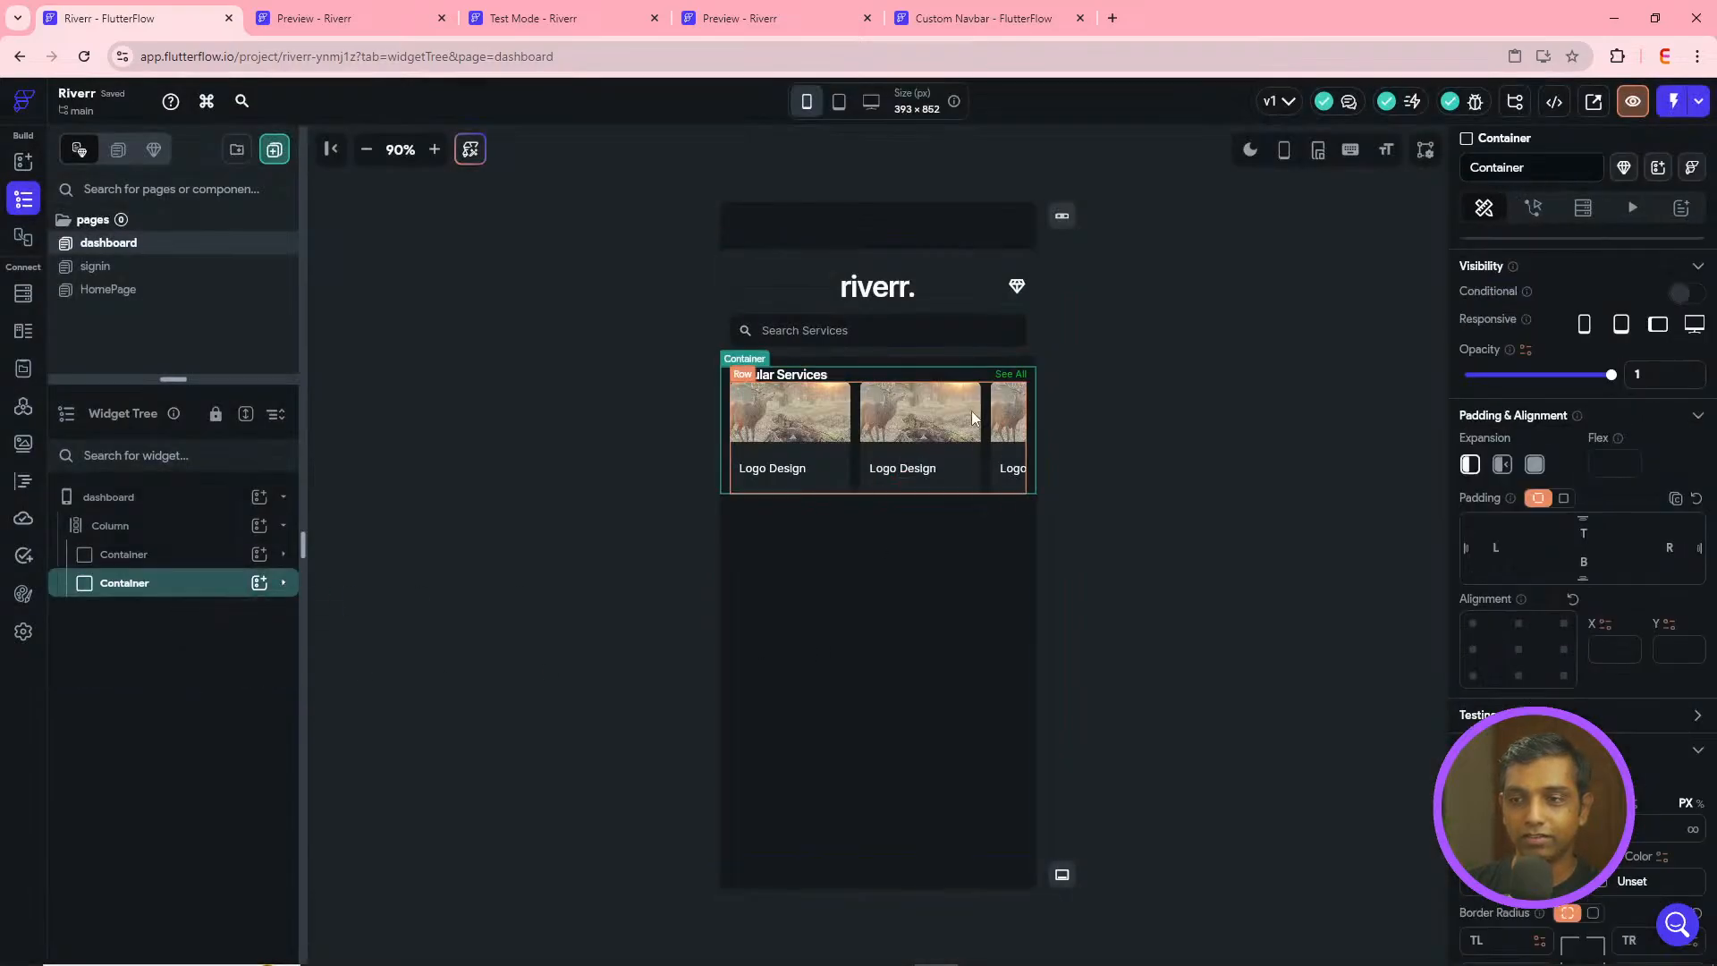
- Add items spacing to the column holding the heading and cards rows, and collapse its container in the widget tree
click(283, 584)
click(161, 612)
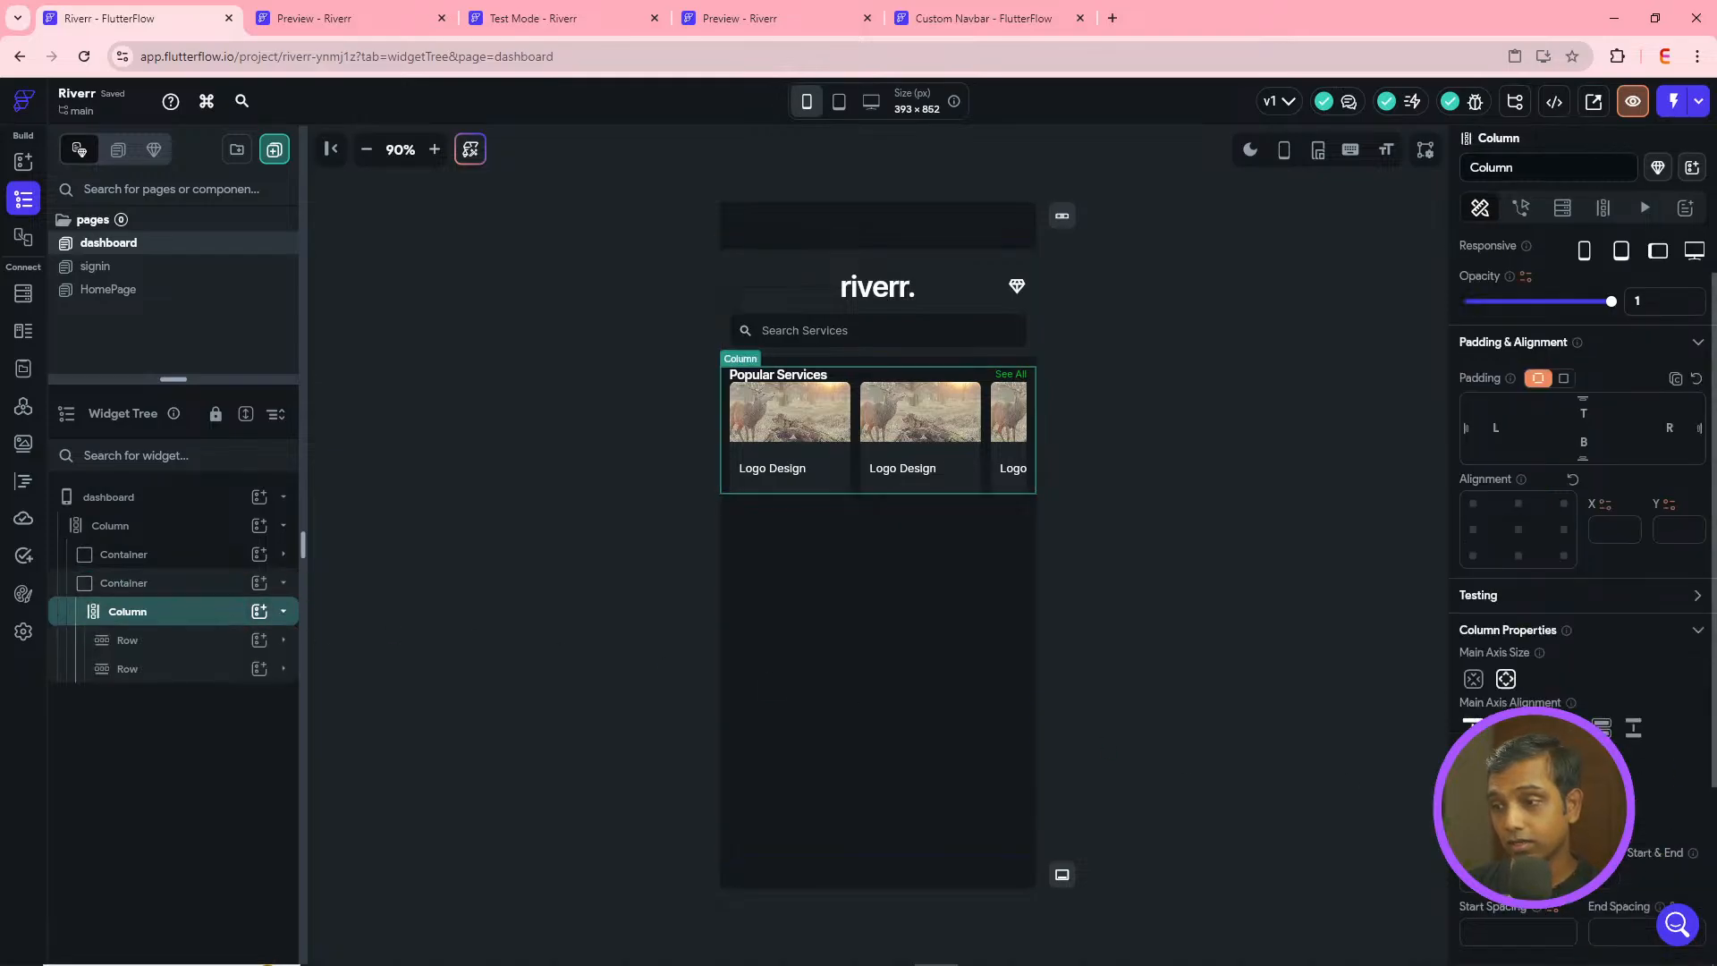
click(1139, 583)
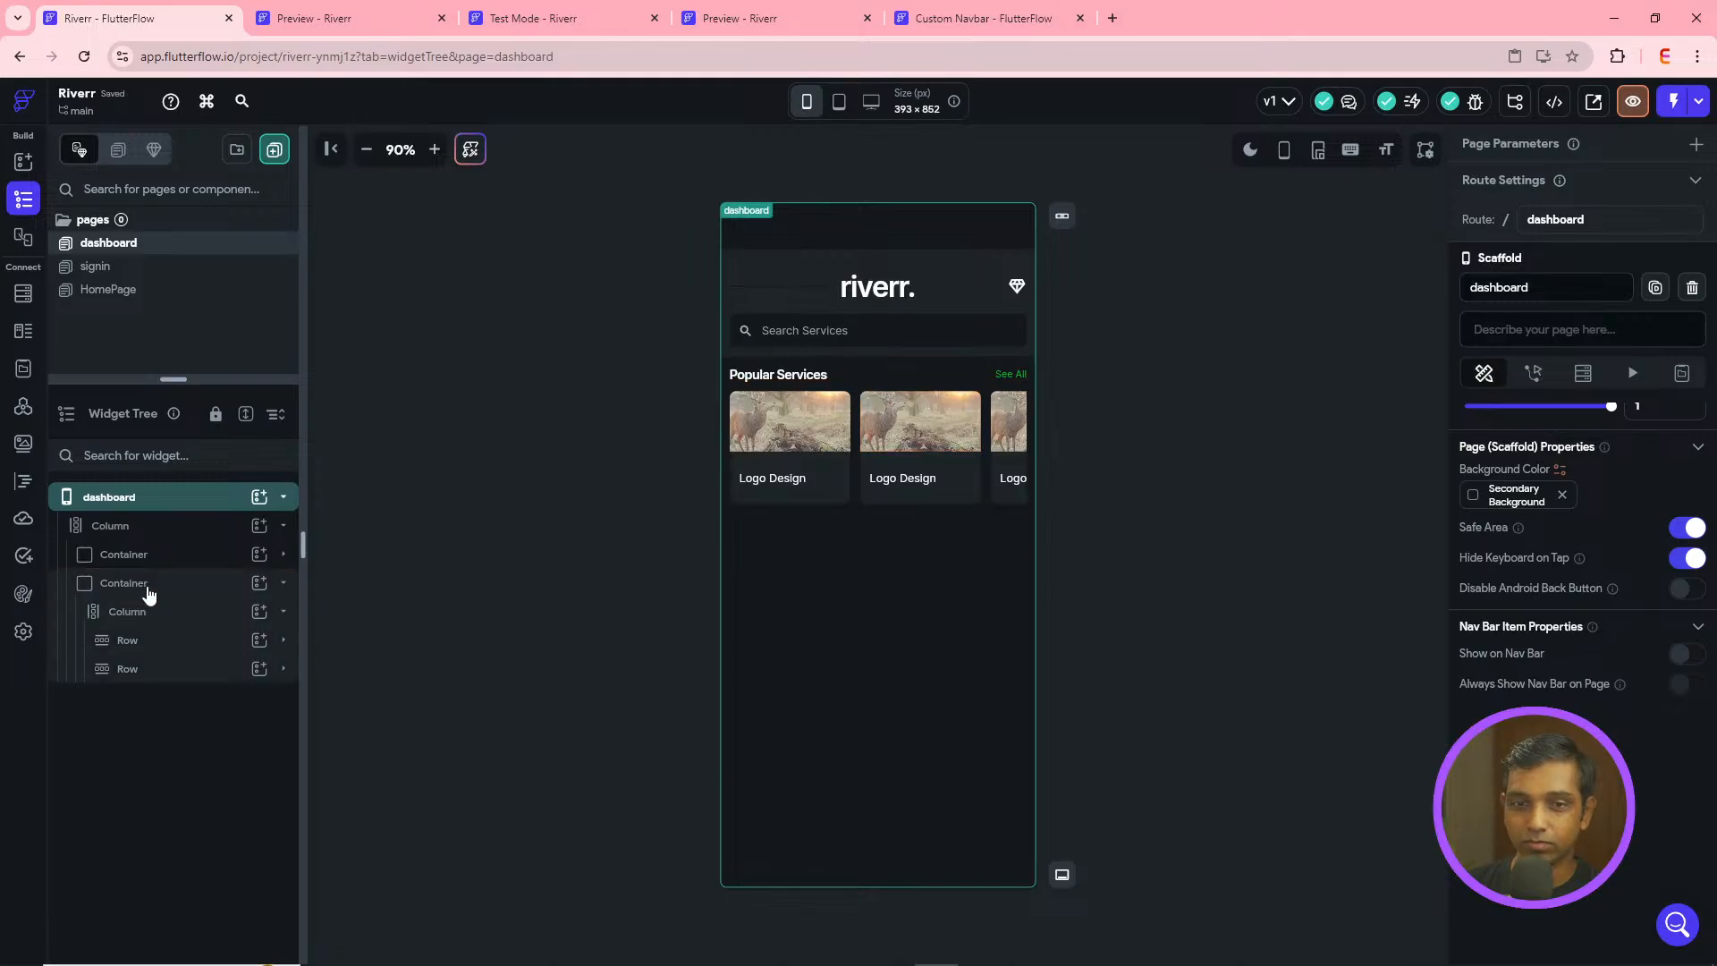
click(283, 595)
click(283, 585)
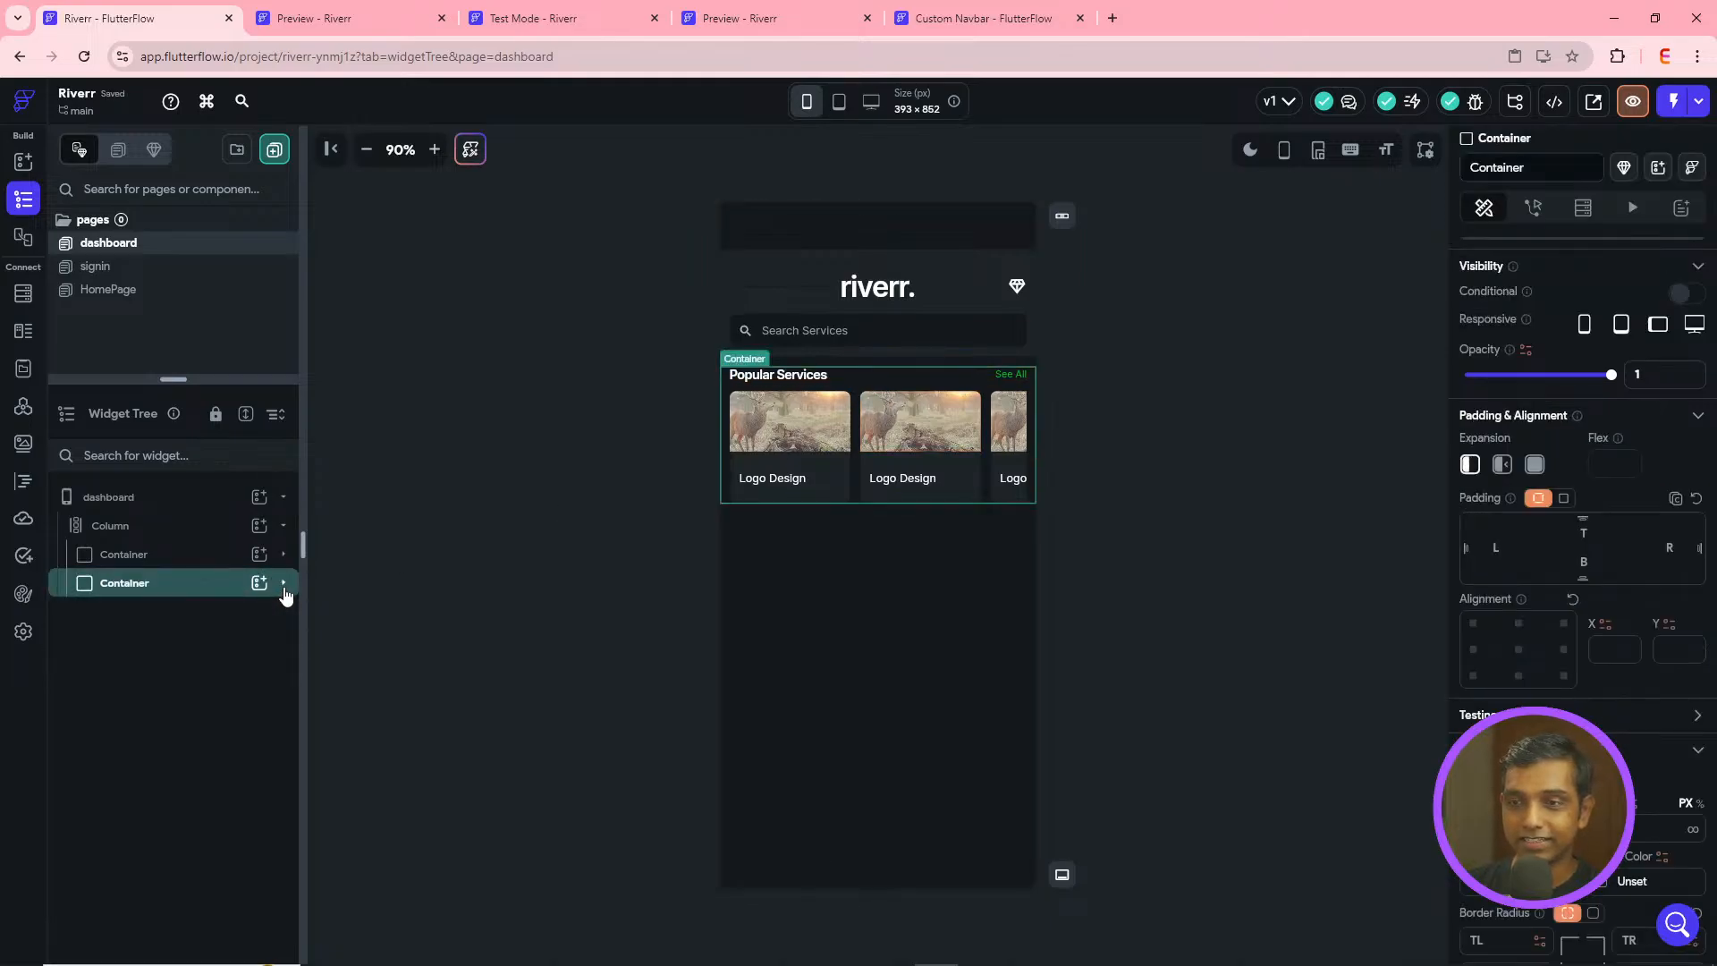
- Add a third container to the page's main column and set its width to infinite
click(150, 558)
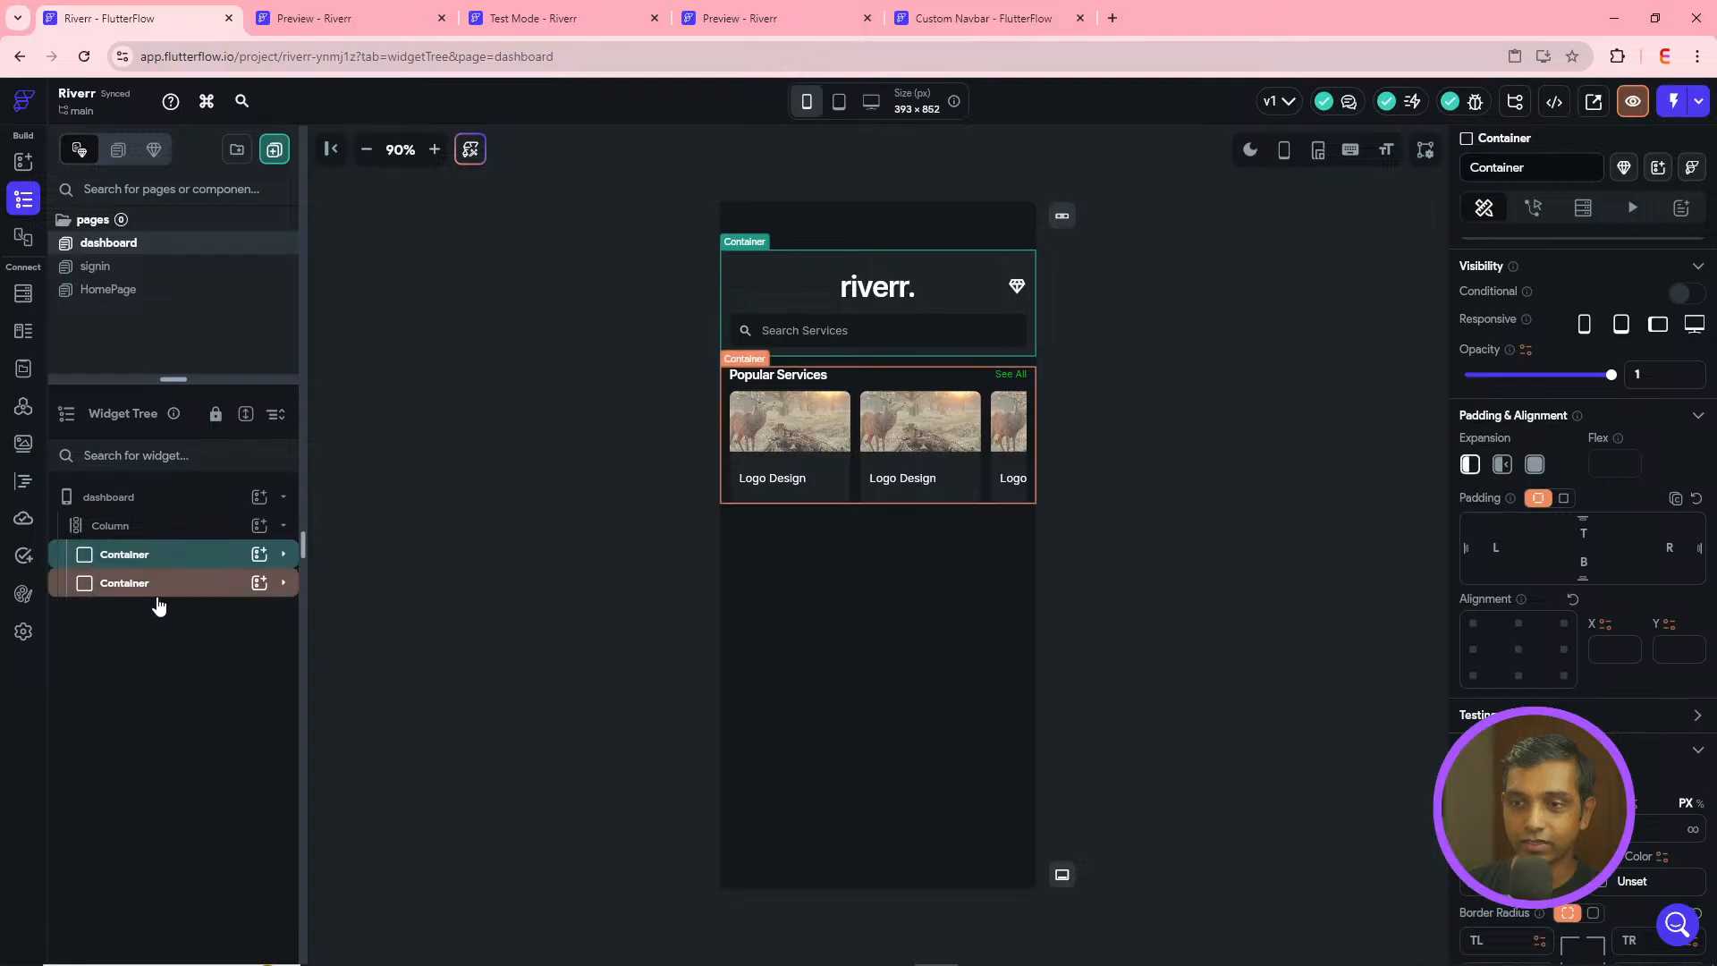
click(158, 597)
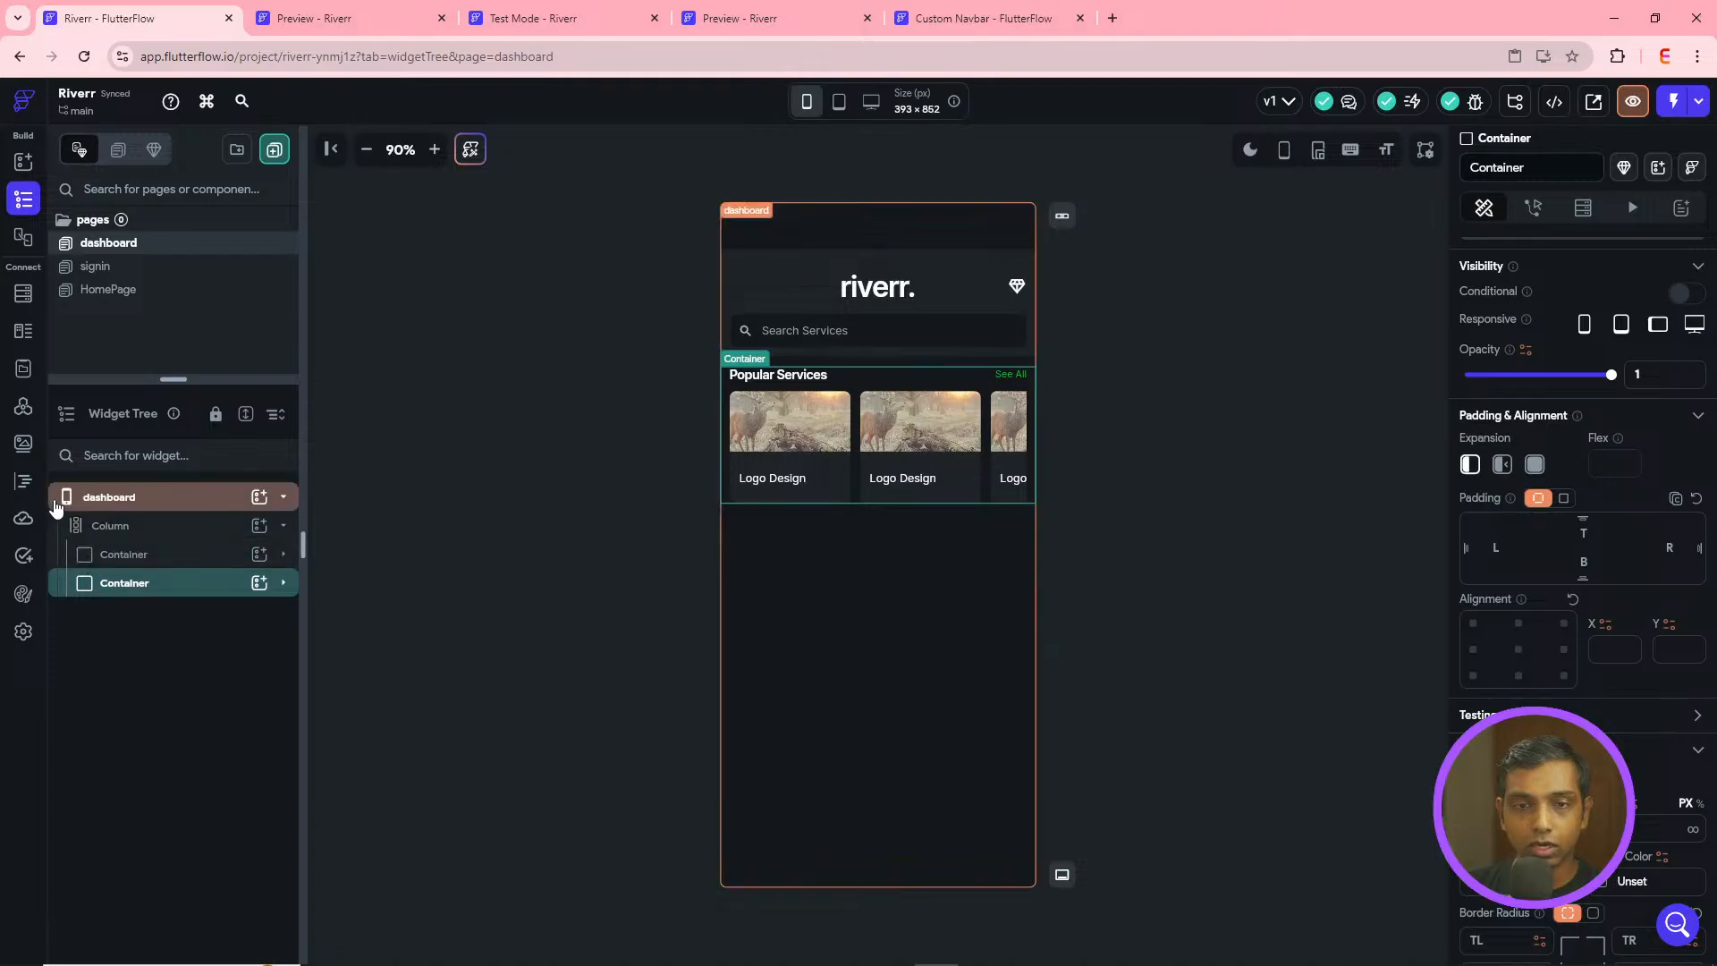
click(210, 531)
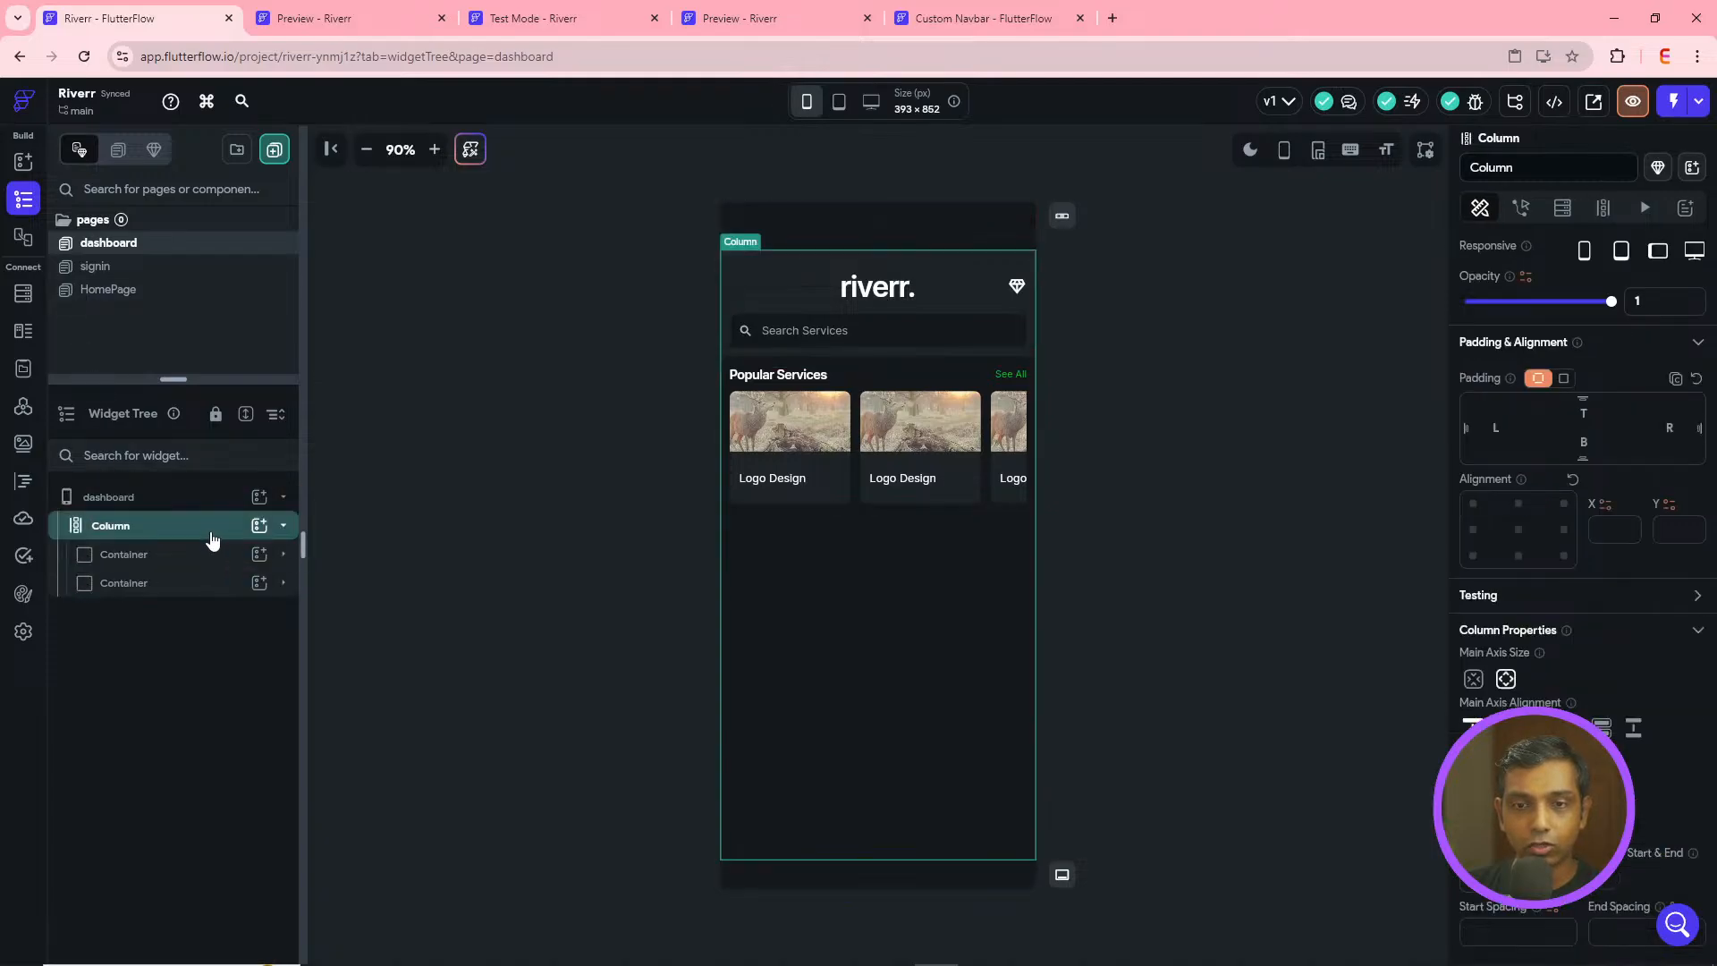
click(259, 525)
click(352, 709)
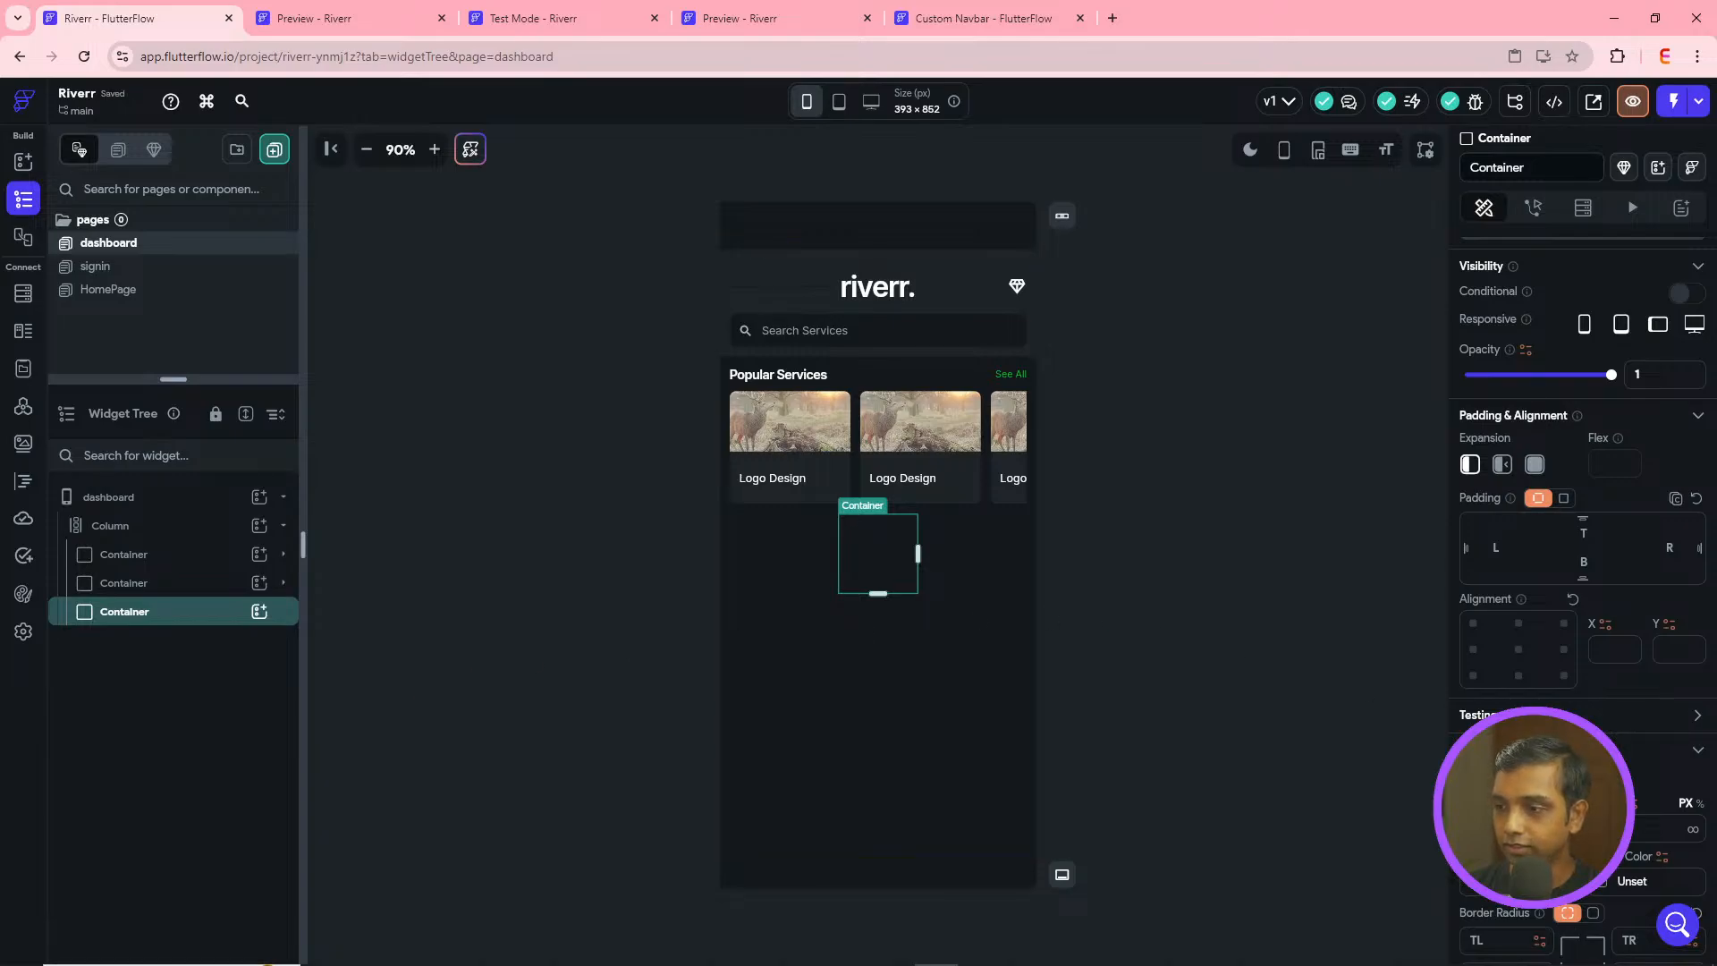
click(1565, 829)
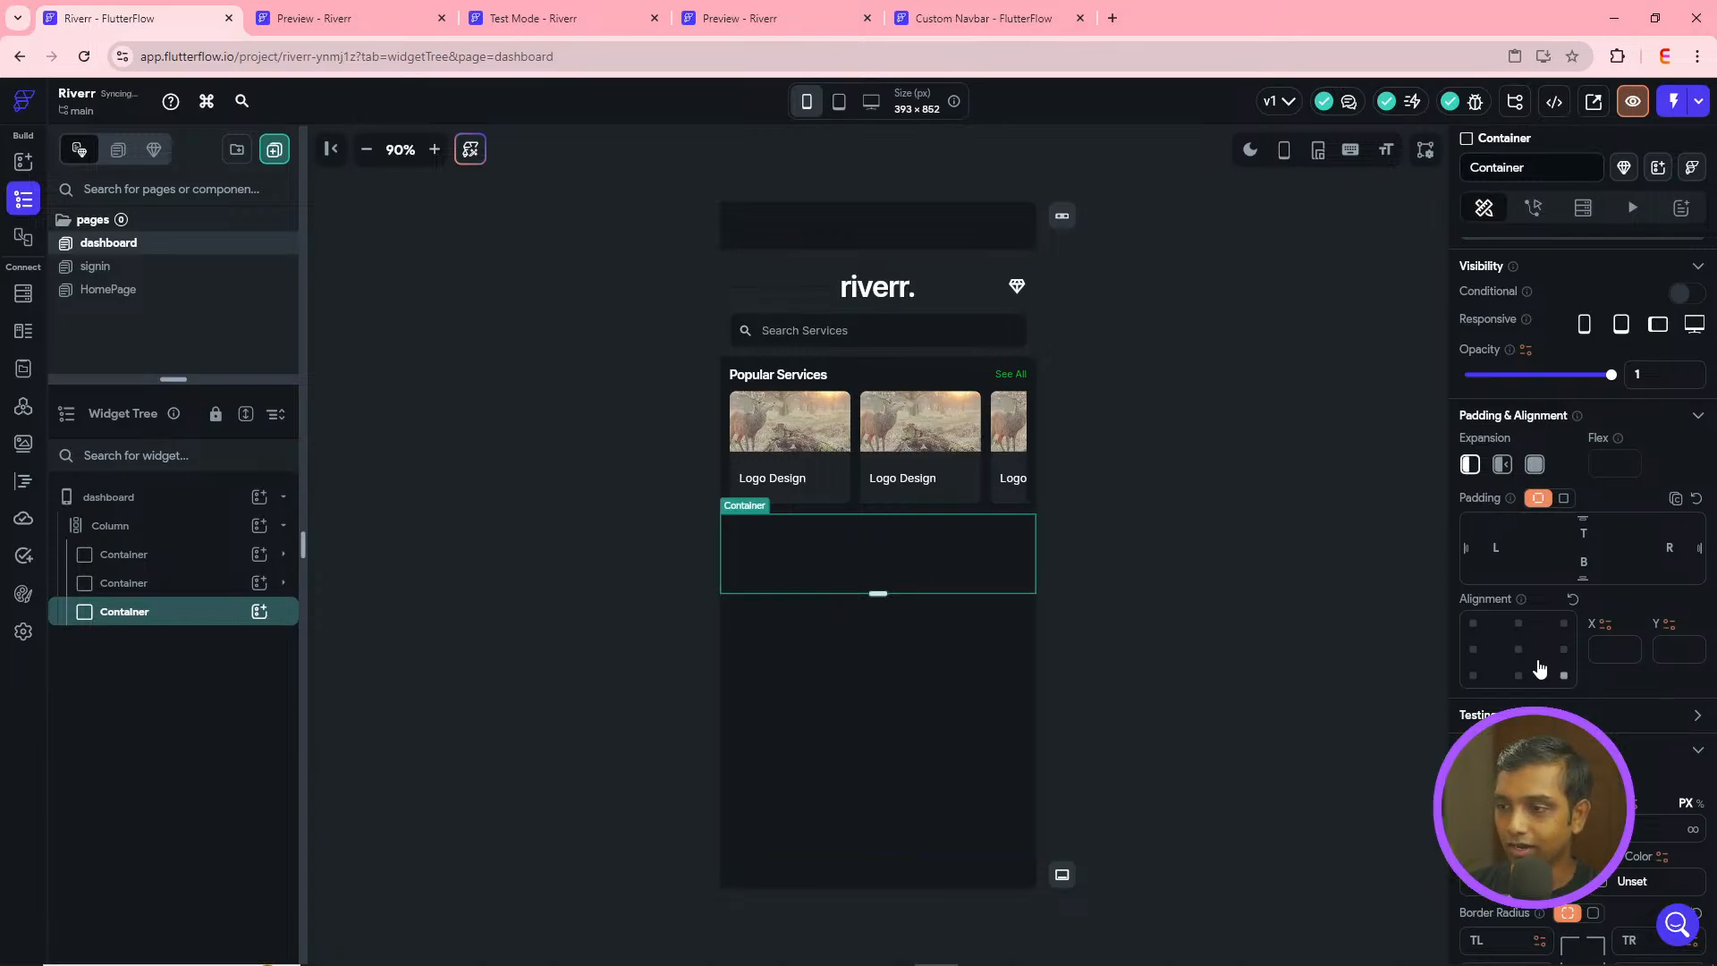
- Set the new container's left and right padding to 12
click(1500, 552)
text(12)
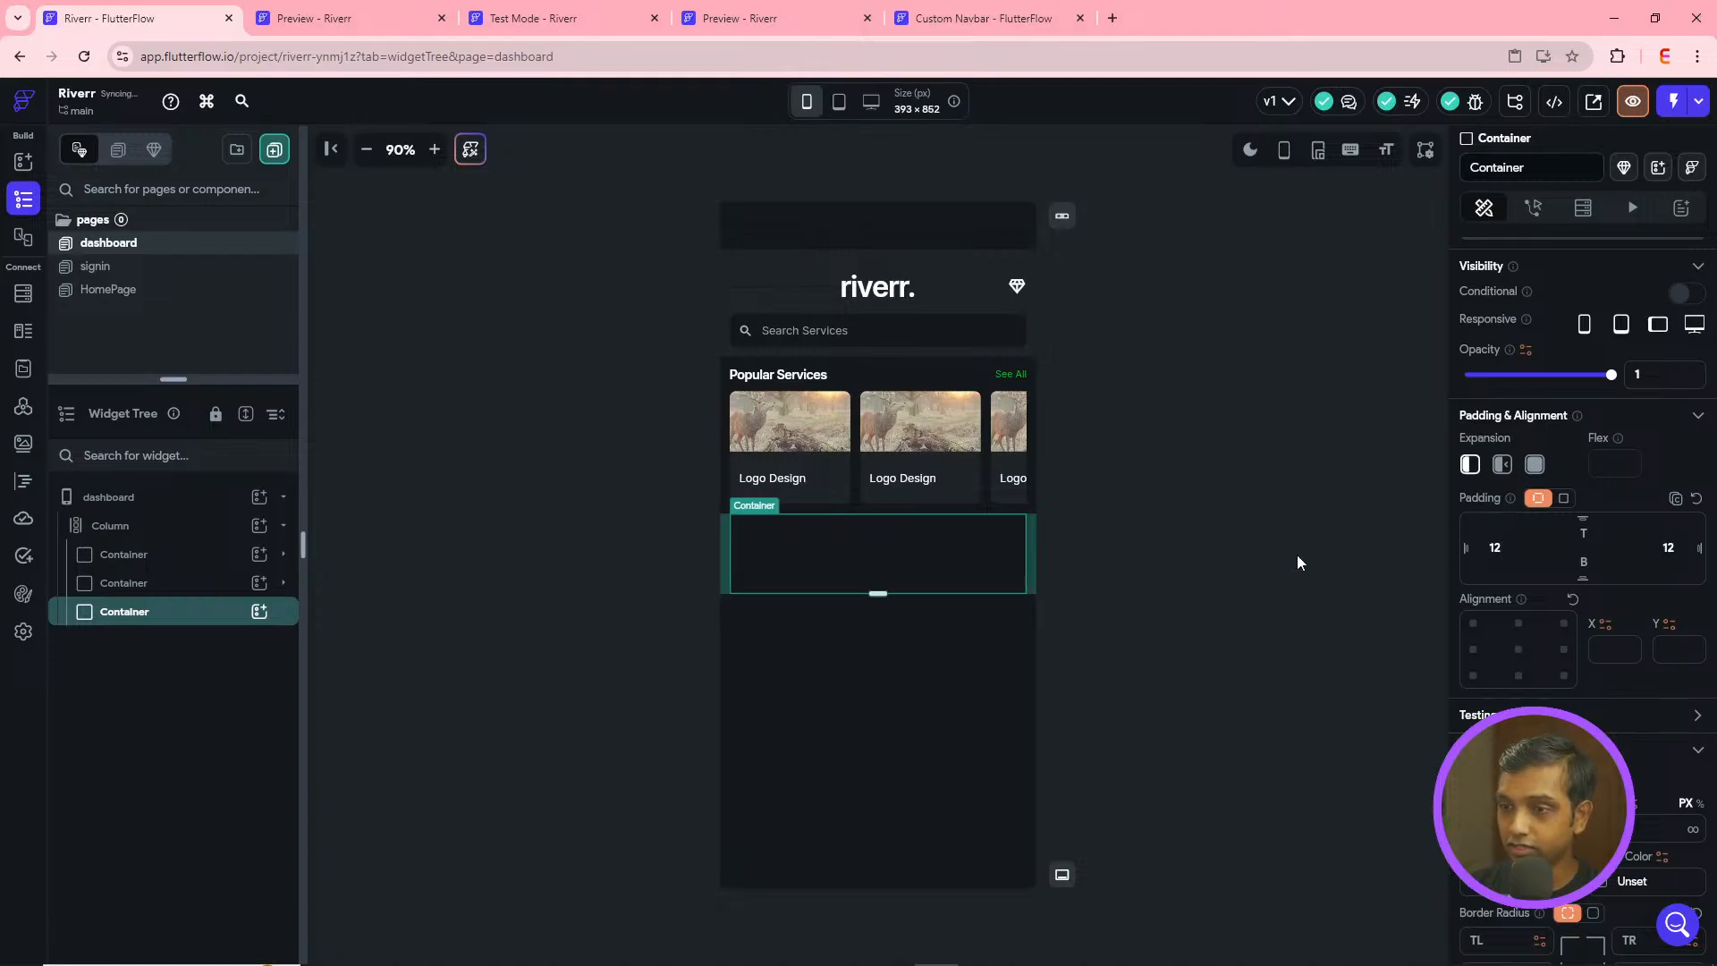
click(1235, 552)
click(891, 579)
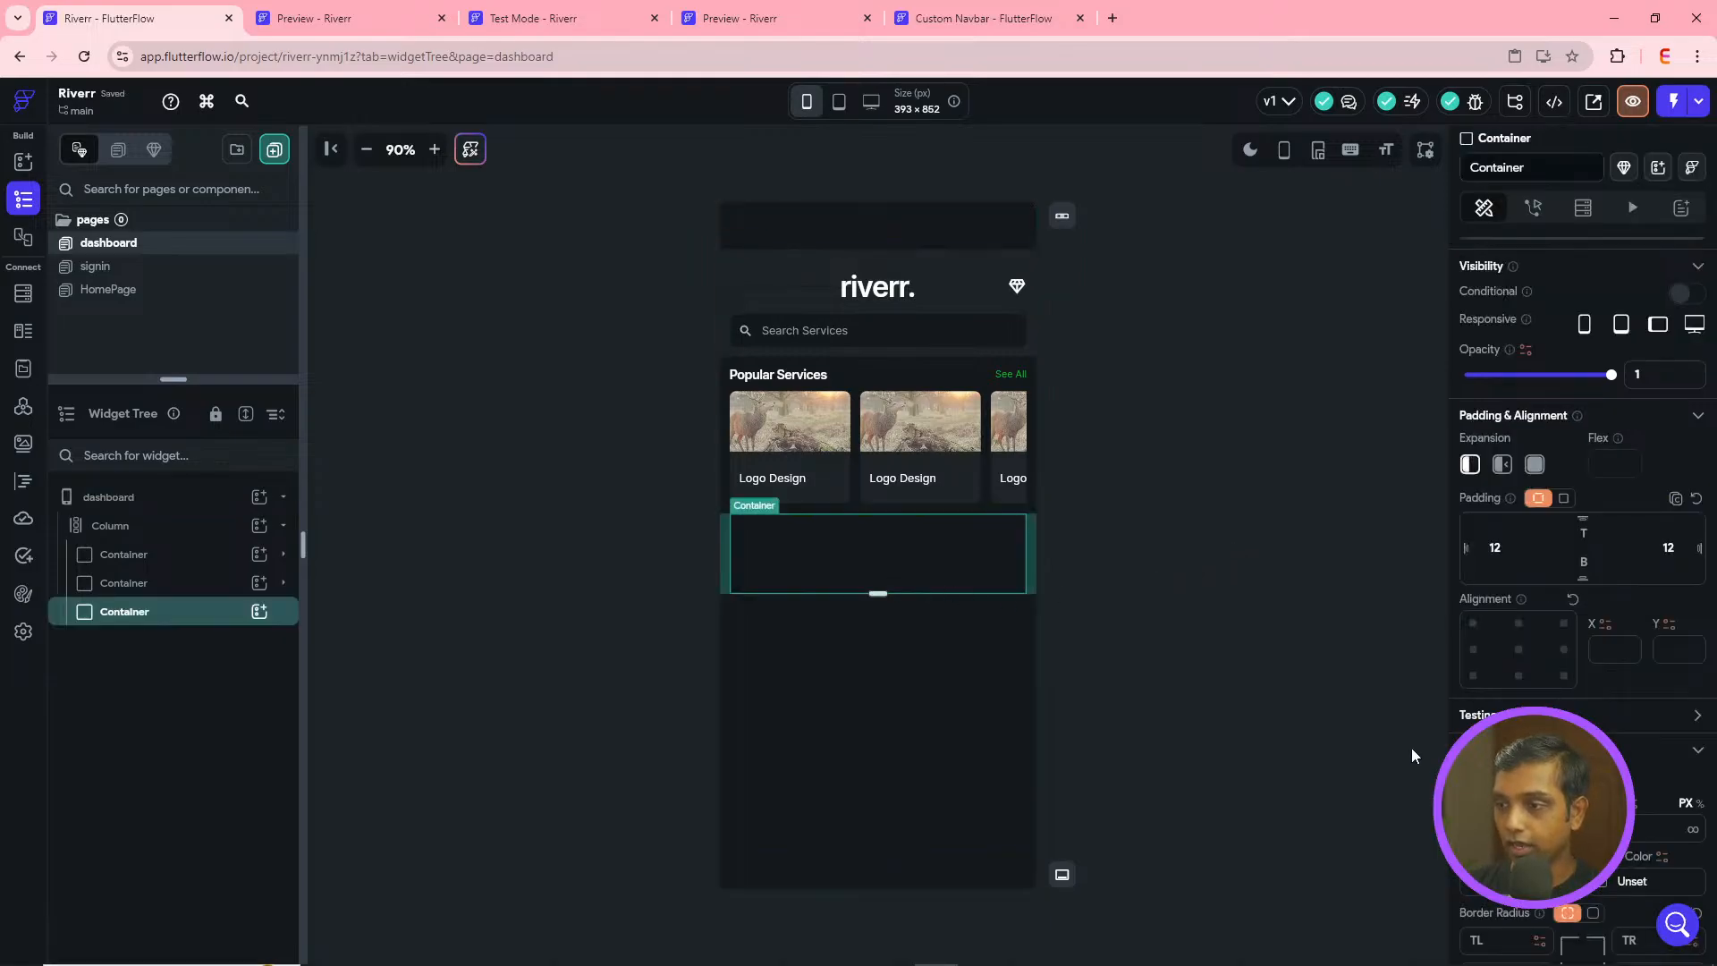
- Set a uniform border radius of 12 on the new container
scroll(1598, 921, down, 1)
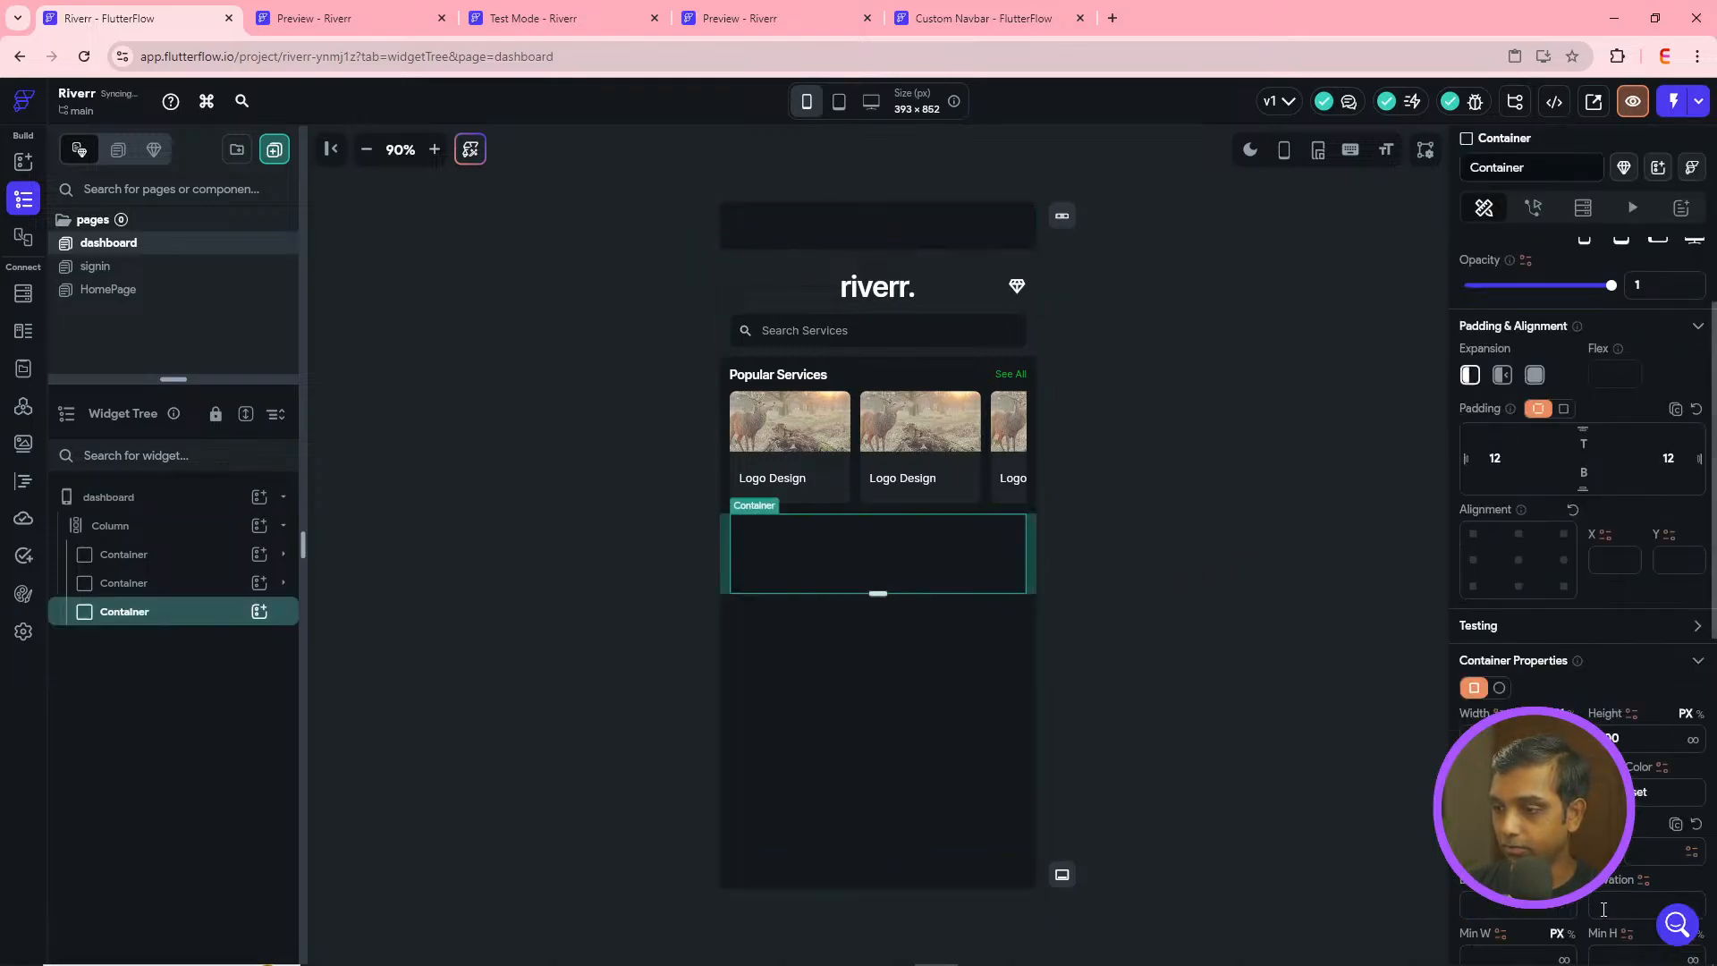
click(1668, 852)
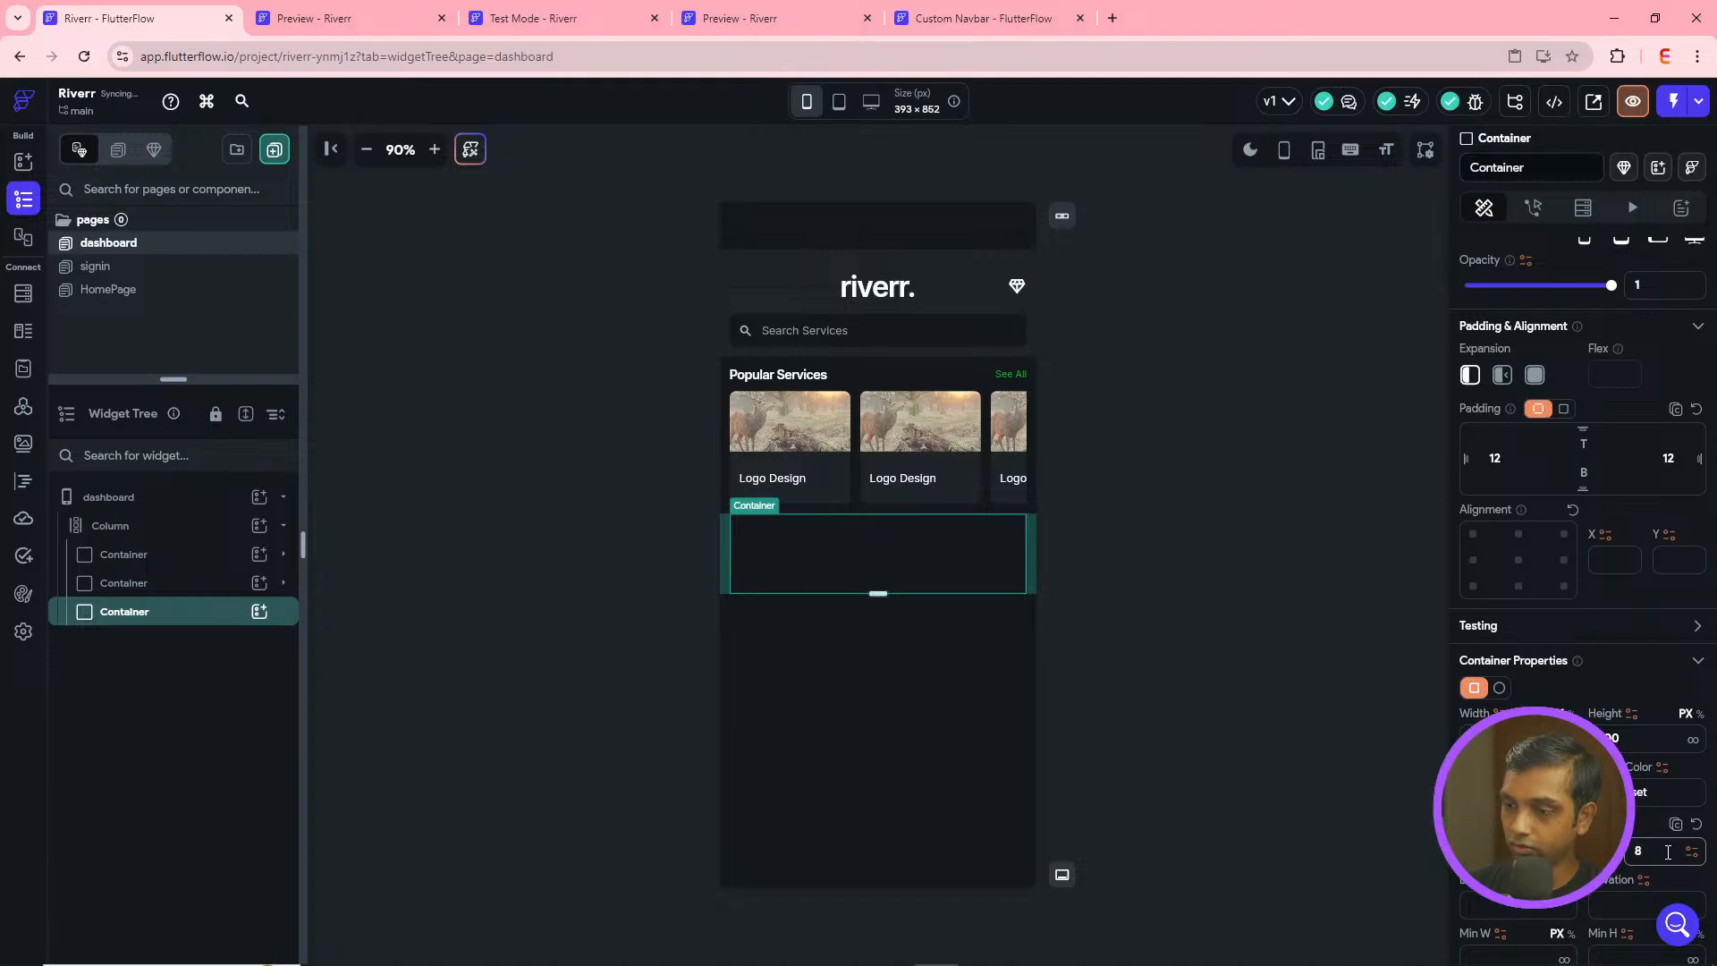
text(12)
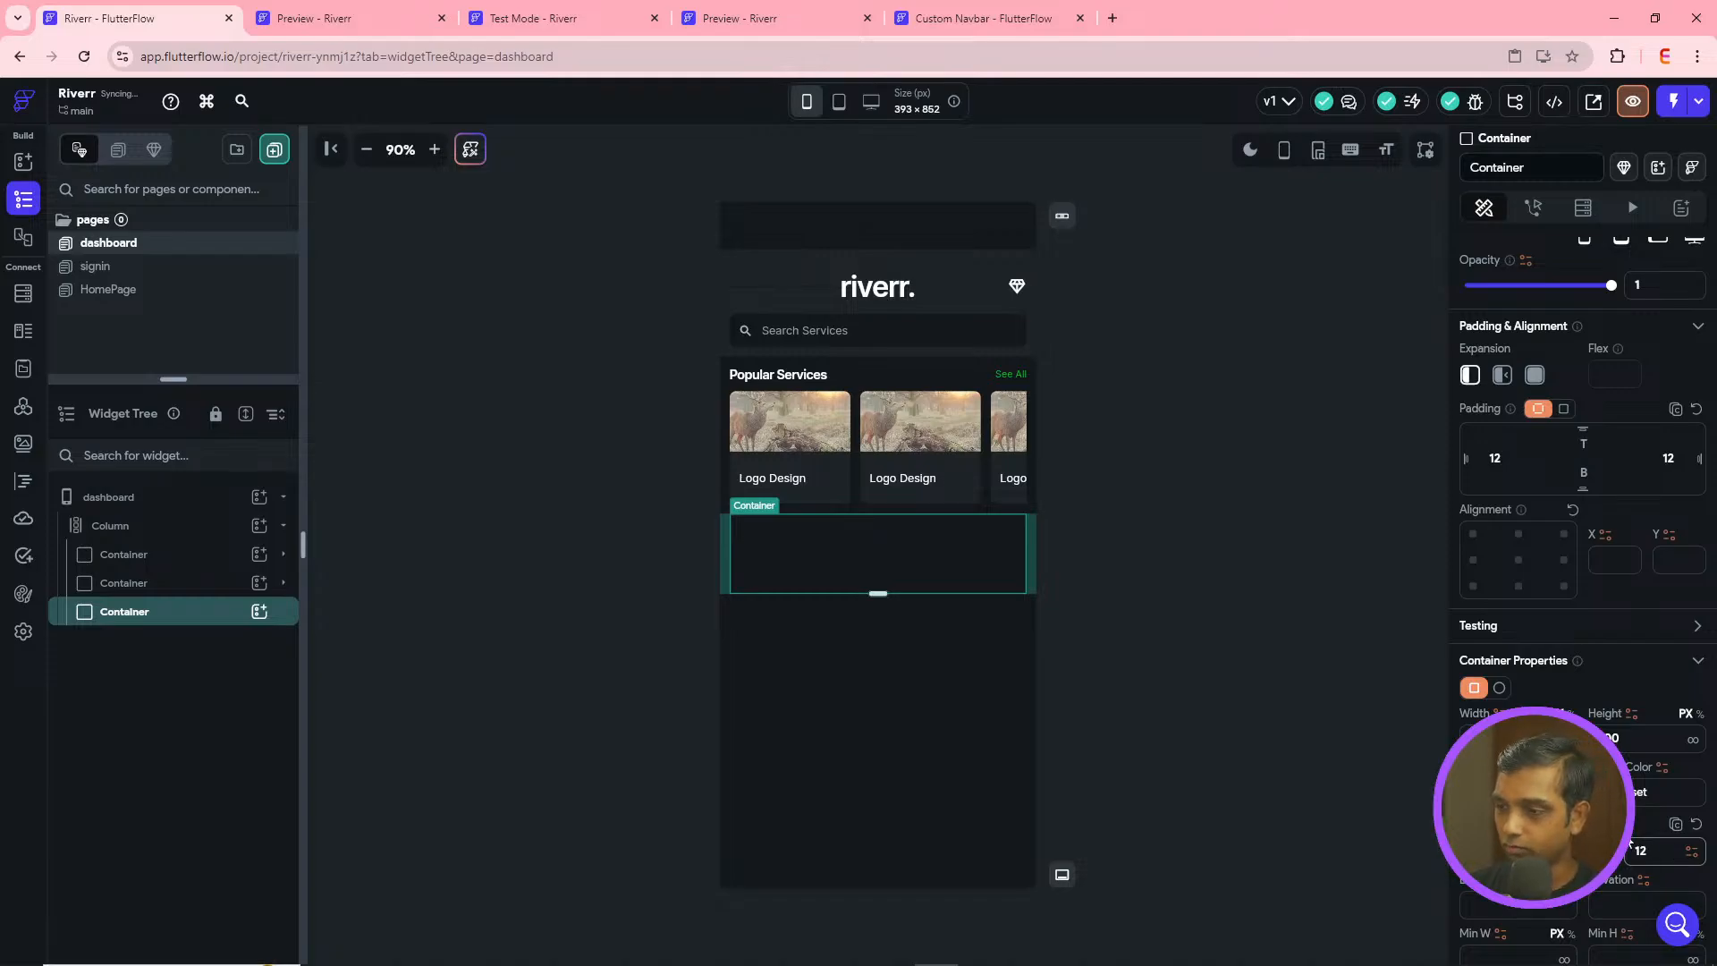
- Enable caching for the new container's background image and keep Network as its image type
scroll(1544, 700, down, 6)
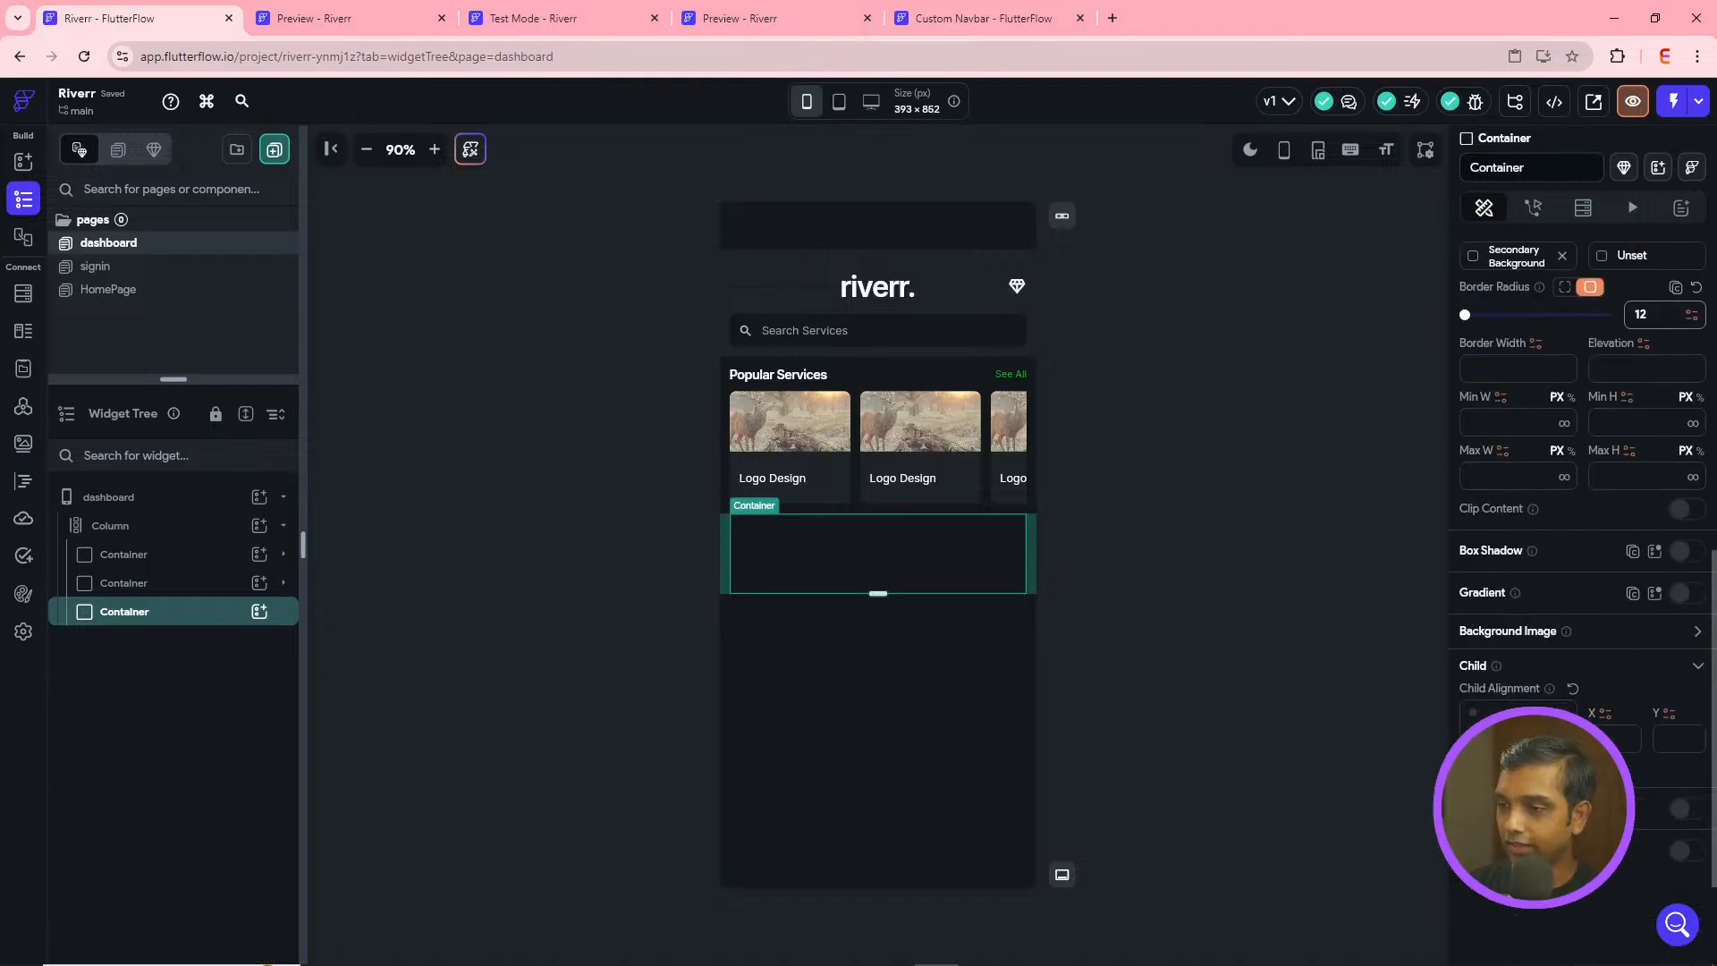
click(1676, 631)
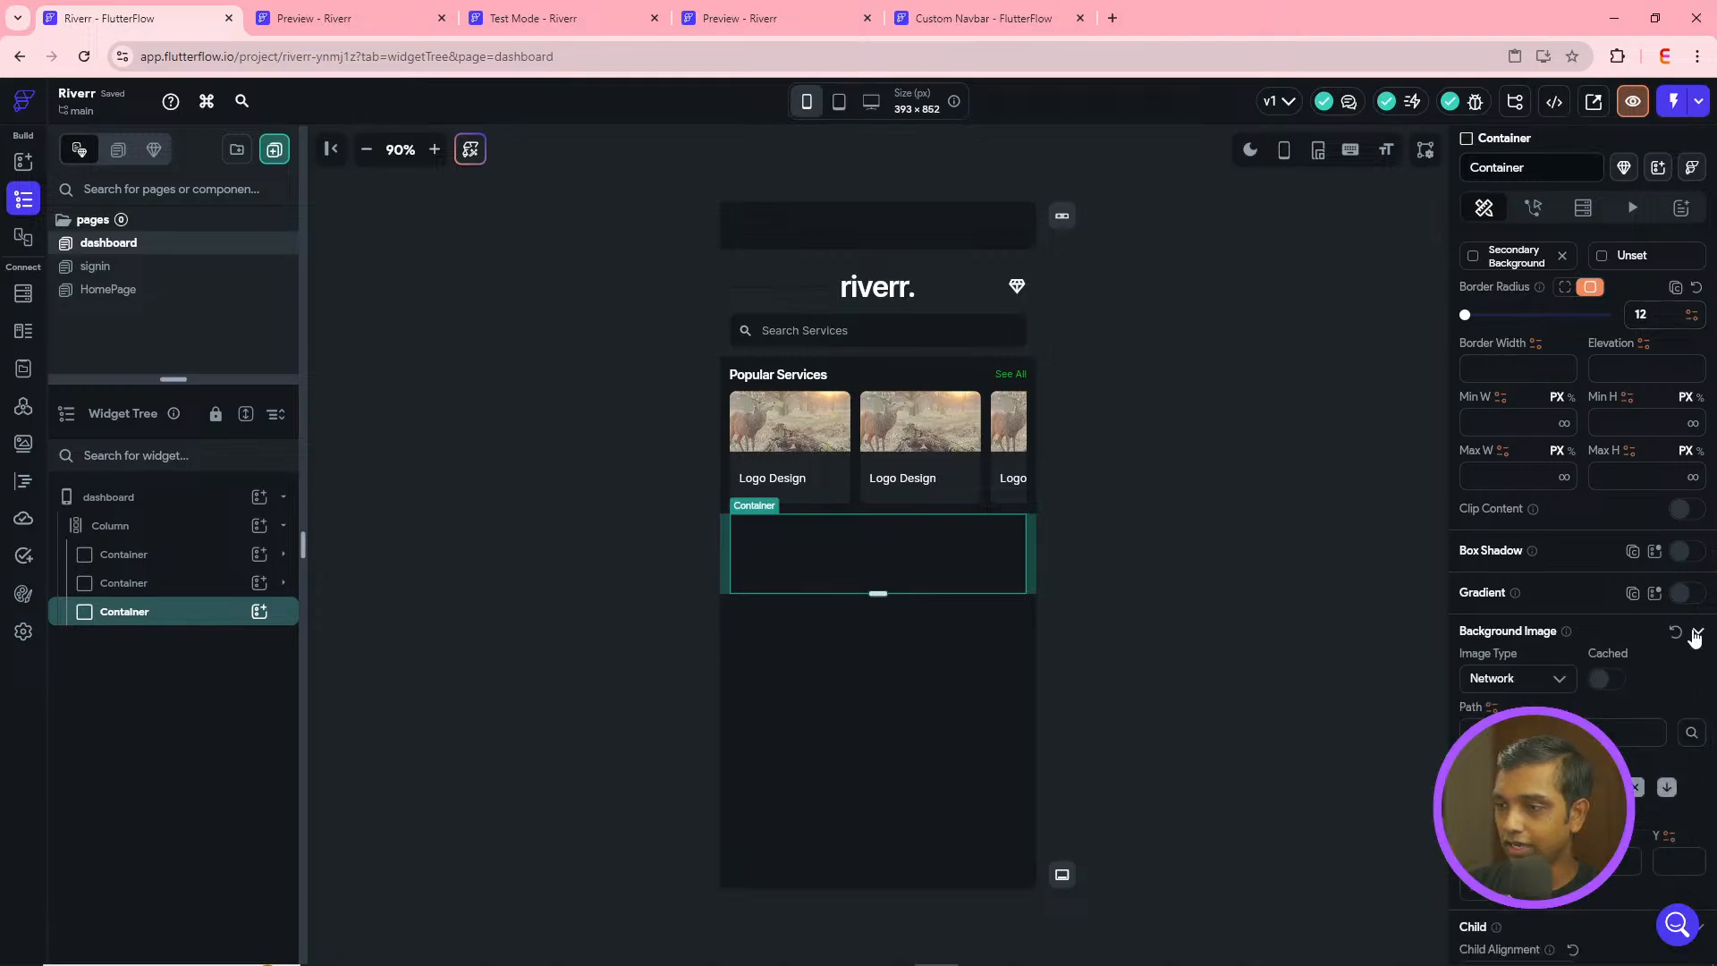
click(1608, 681)
click(1511, 678)
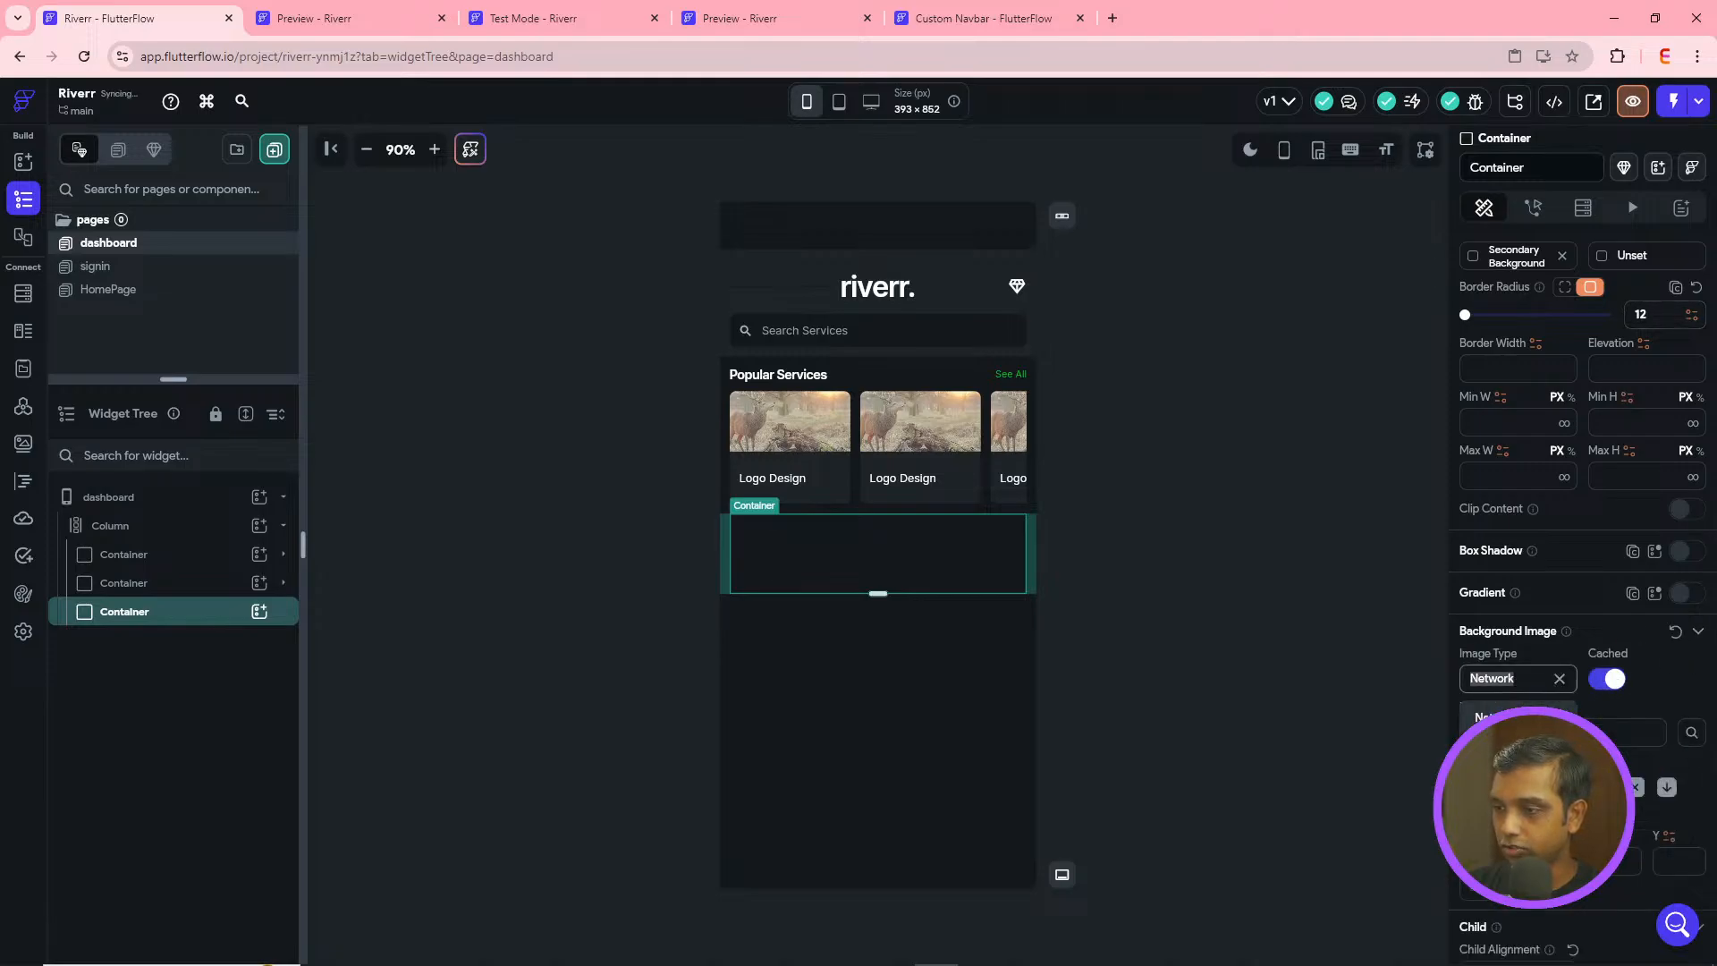
click(1531, 715)
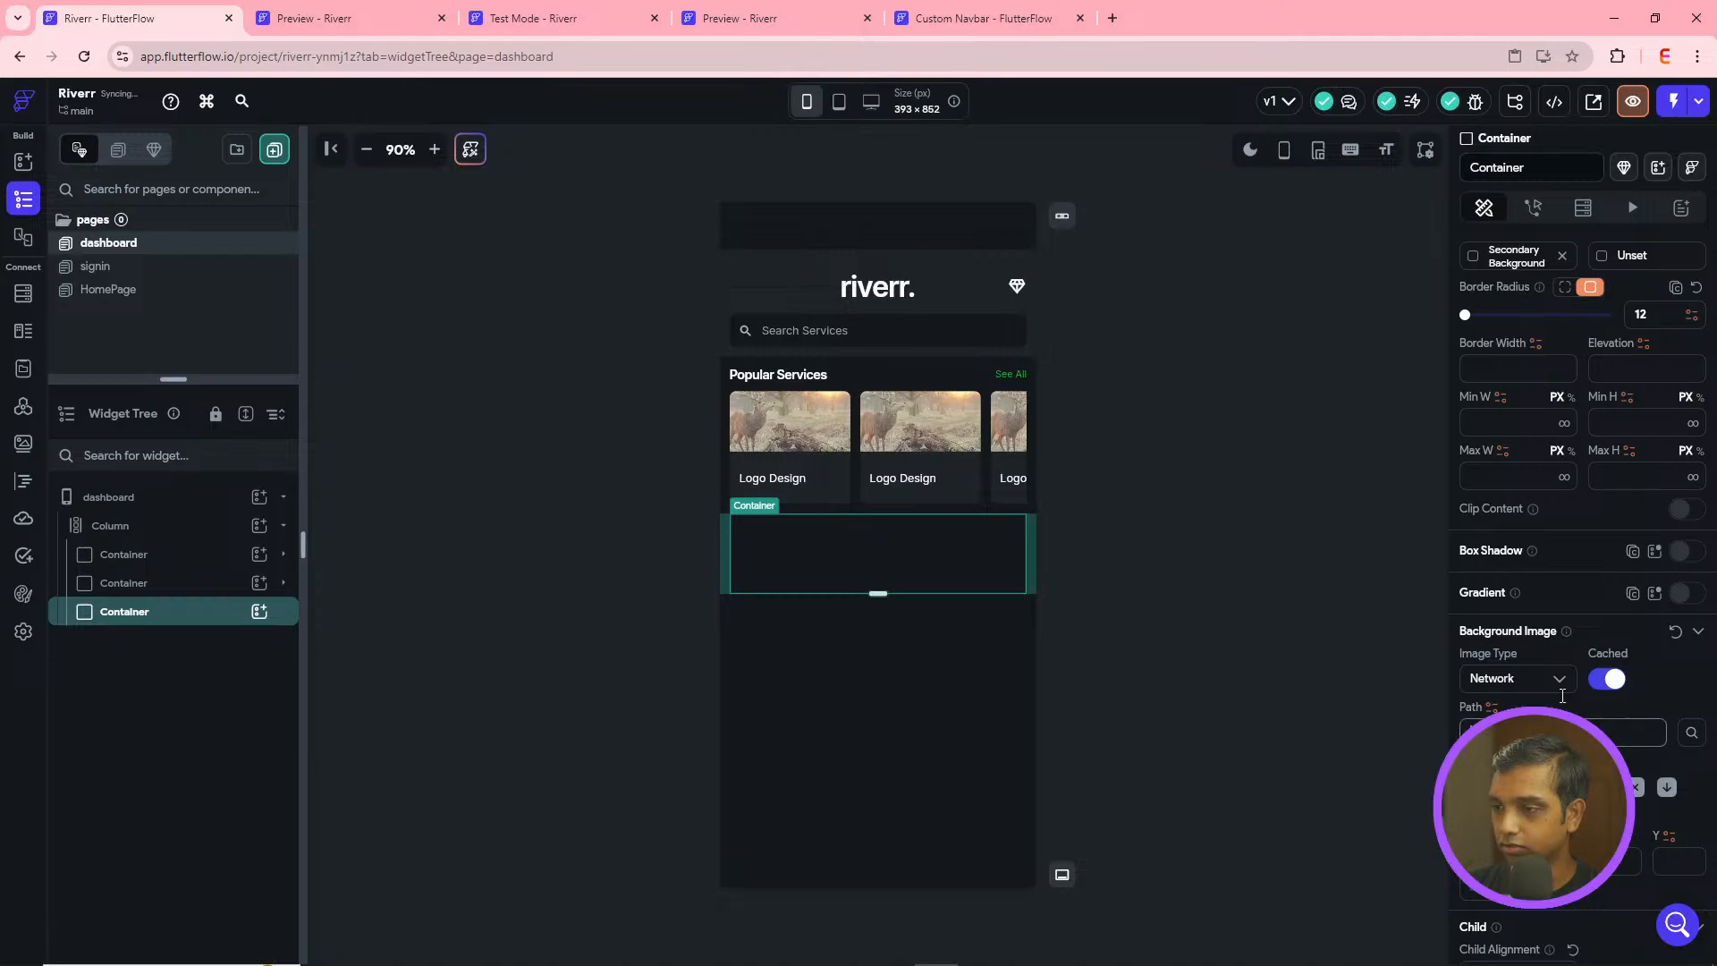
- Open unsplash.com in the browser tab that holds the expired test session
click(535, 18)
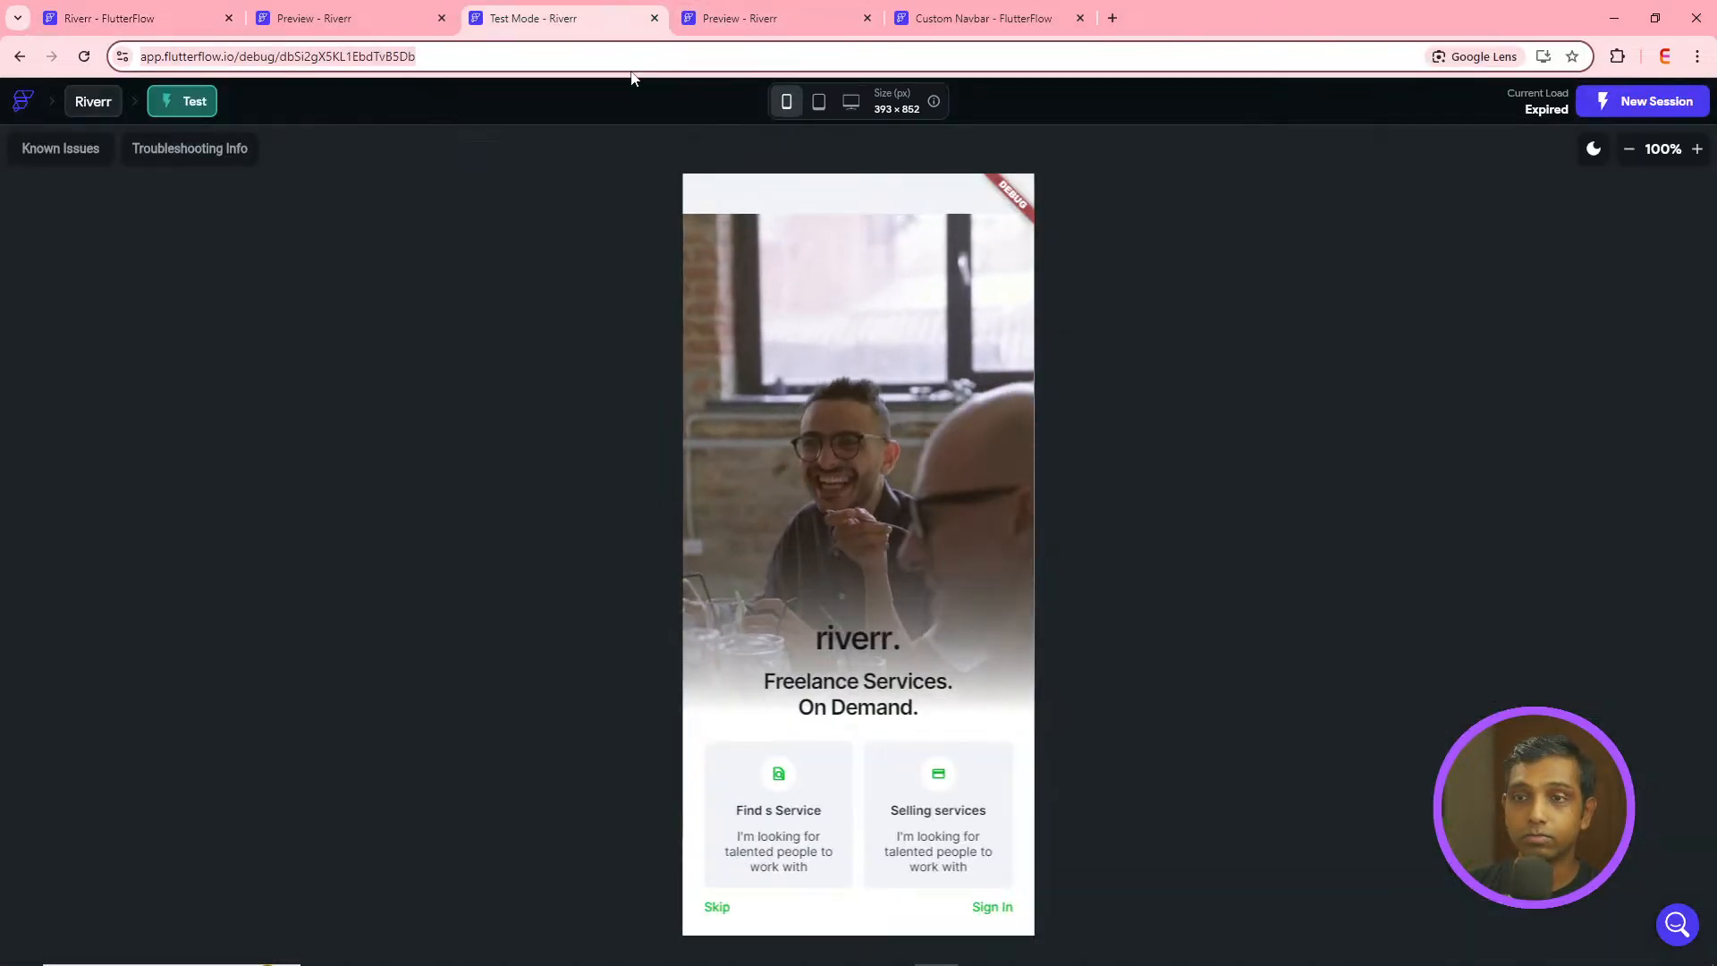
click(633, 62)
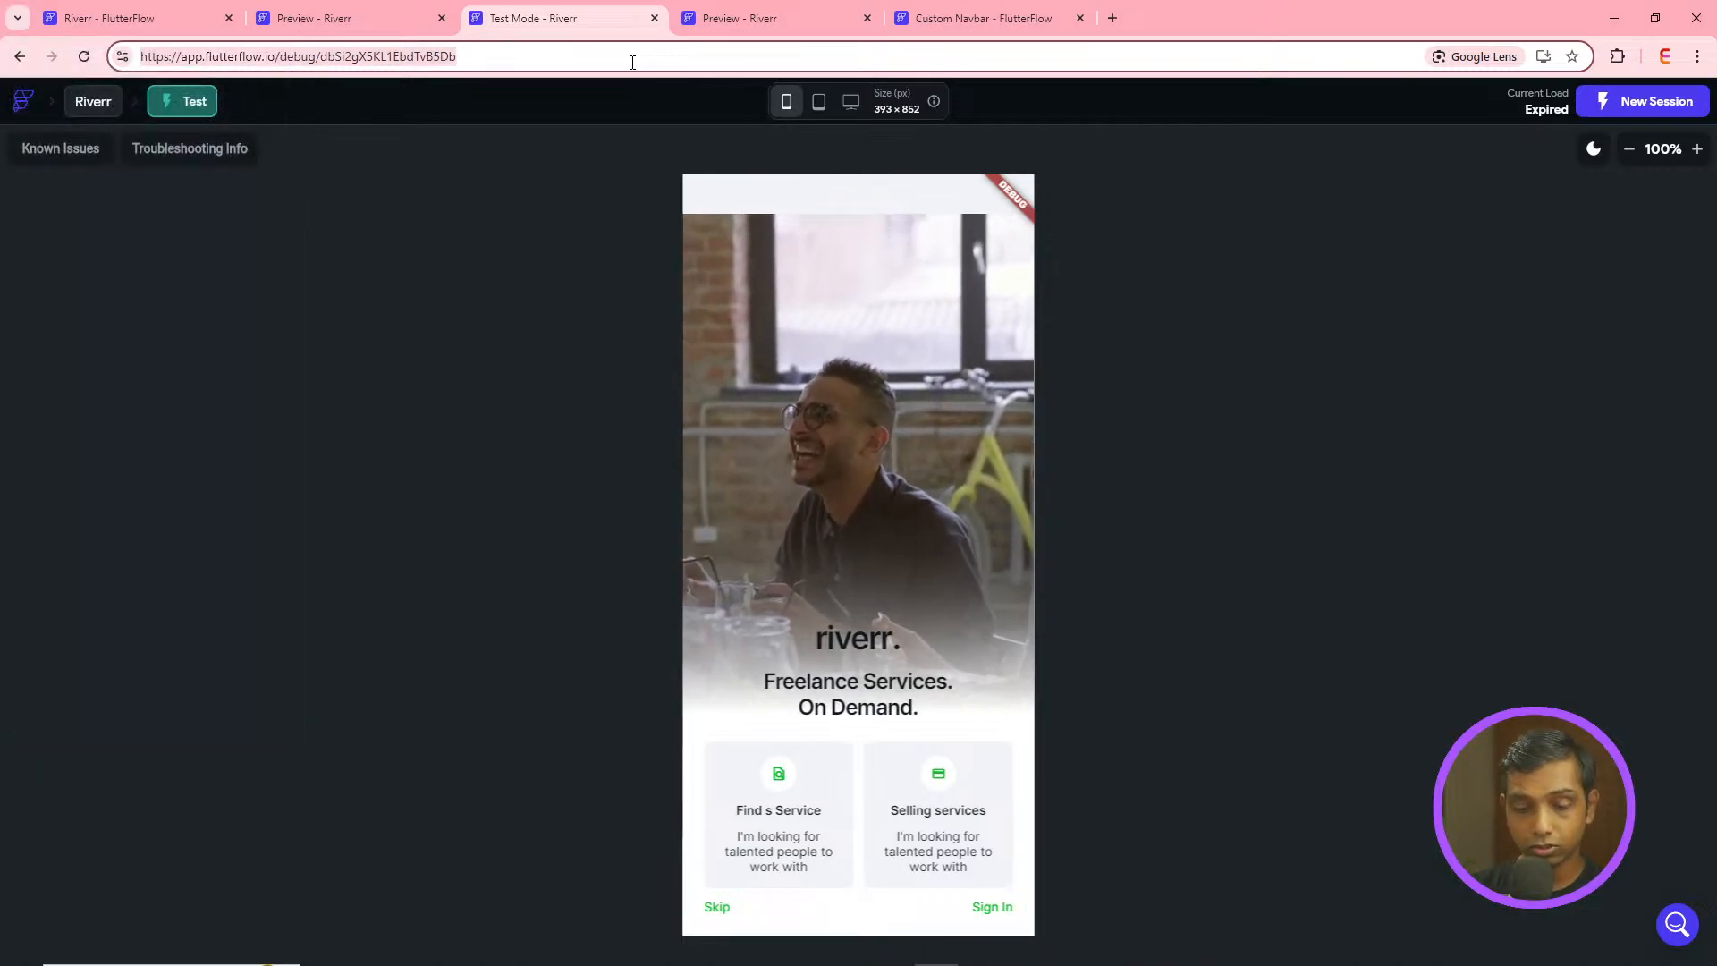
text(unspa)
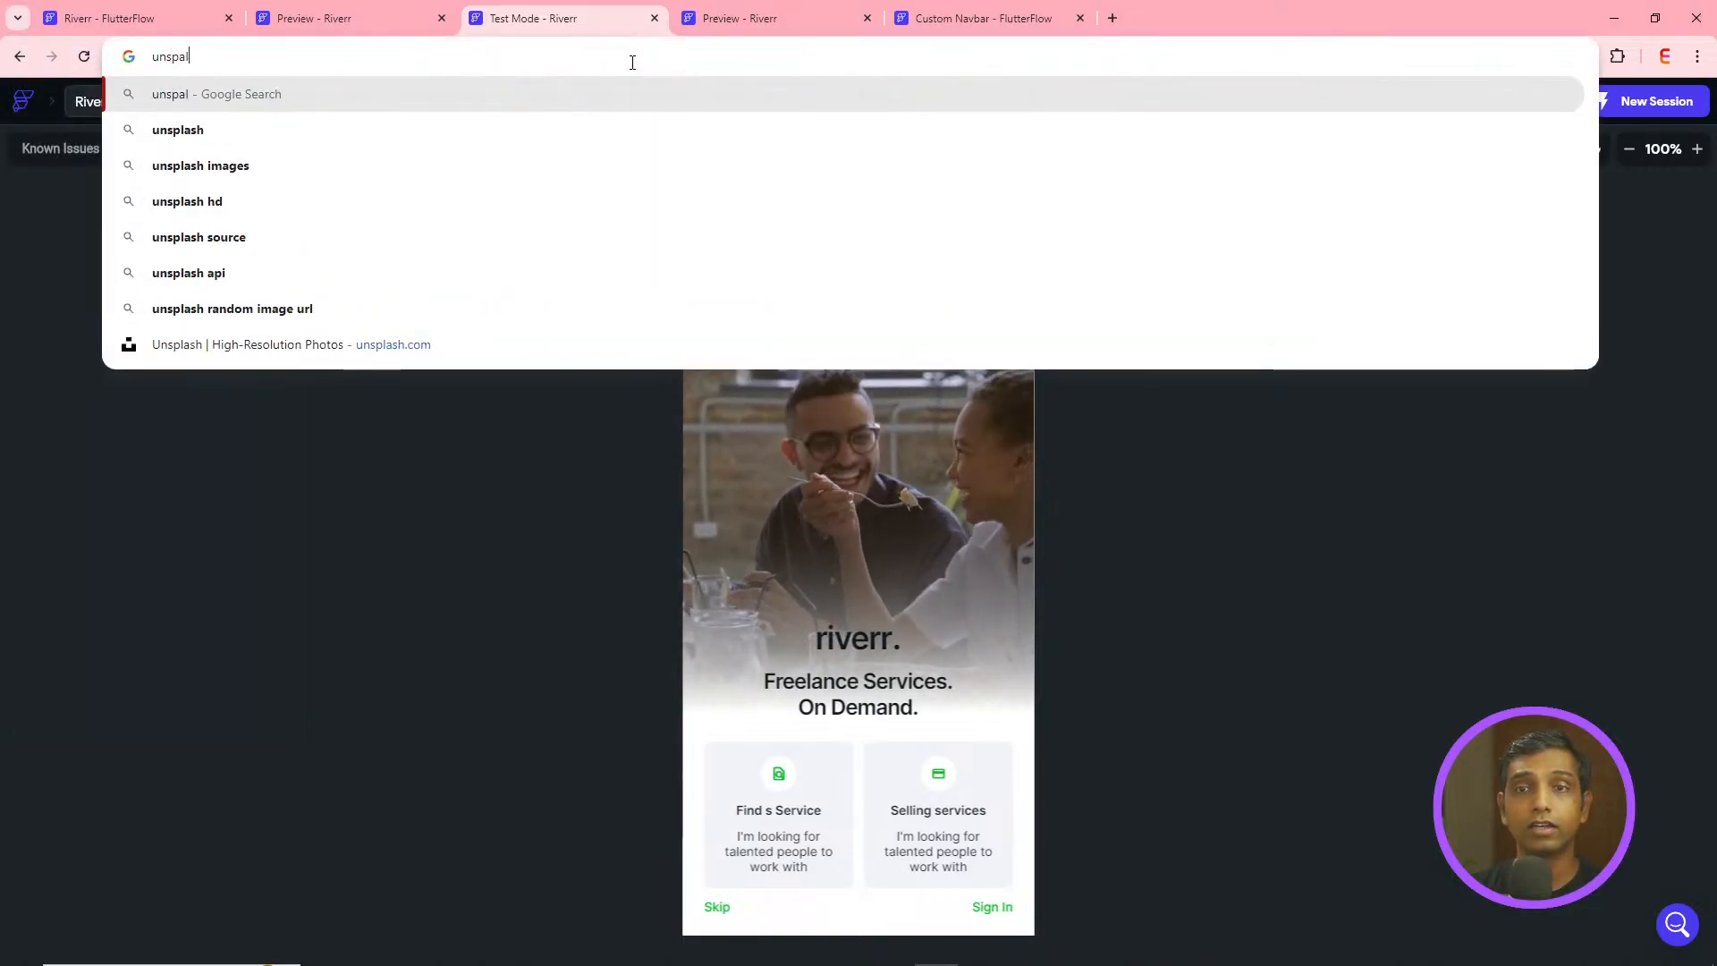
key(BackSpace)
text(las)
key(Return)
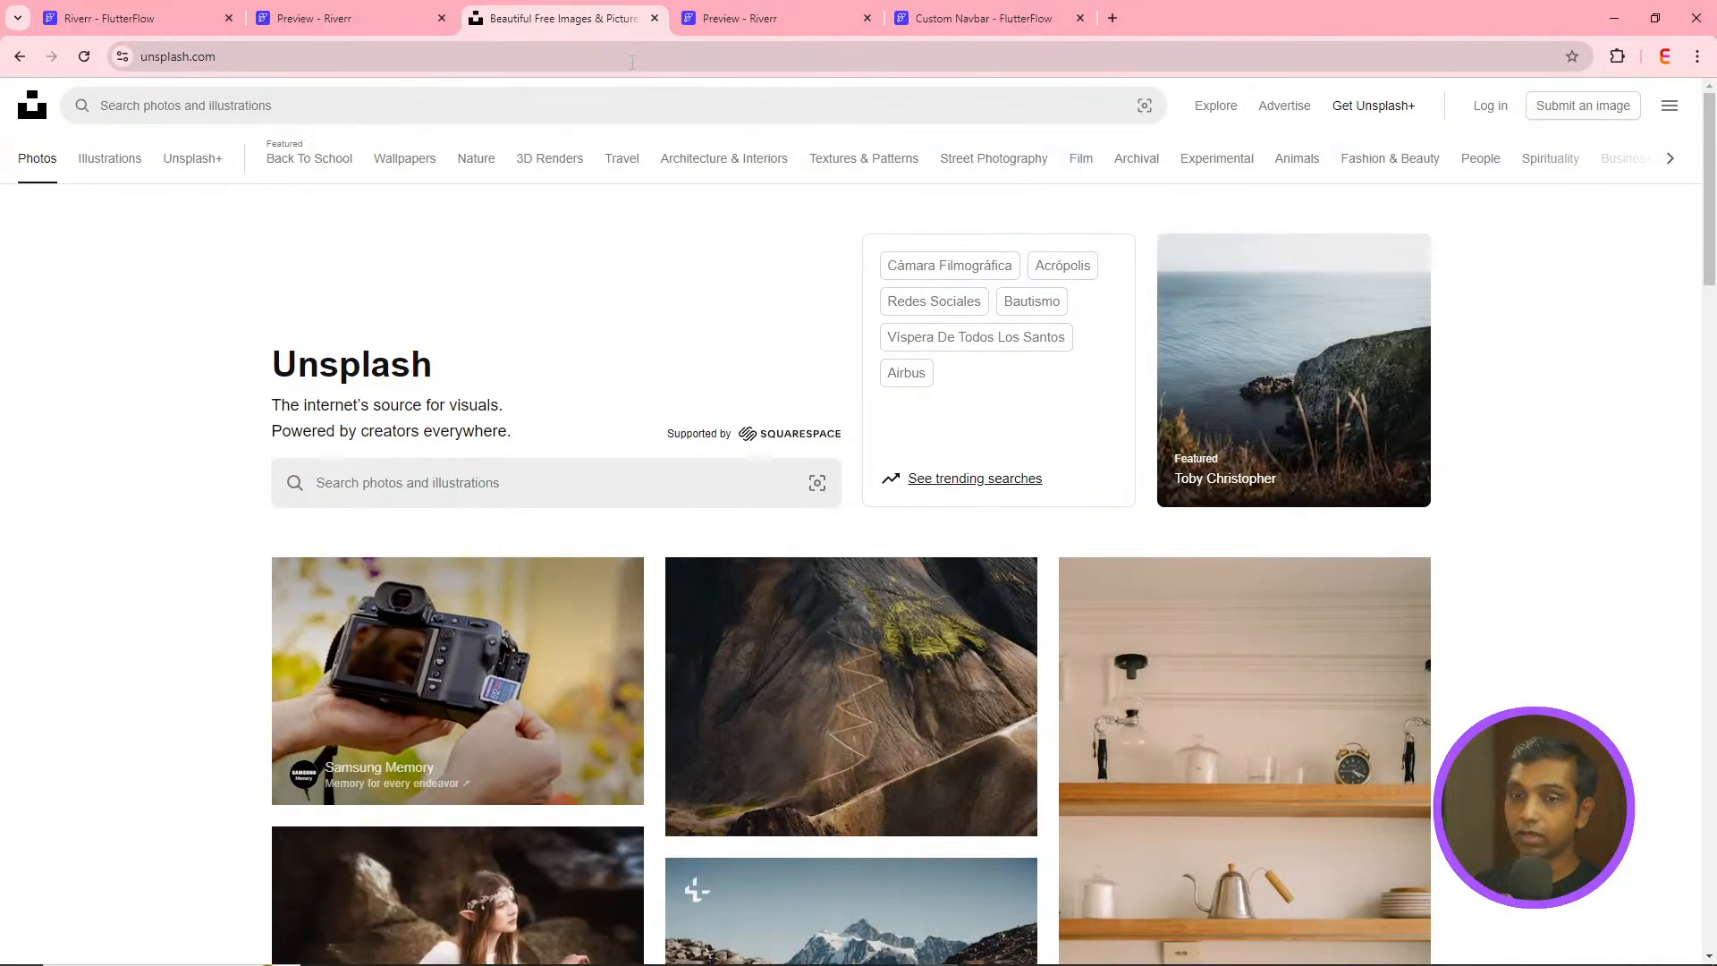
- Find the mountain lake reflection photo on Unsplash, open its image in a separate tab and copy the image address
scroll(1000, 340, down, 5)
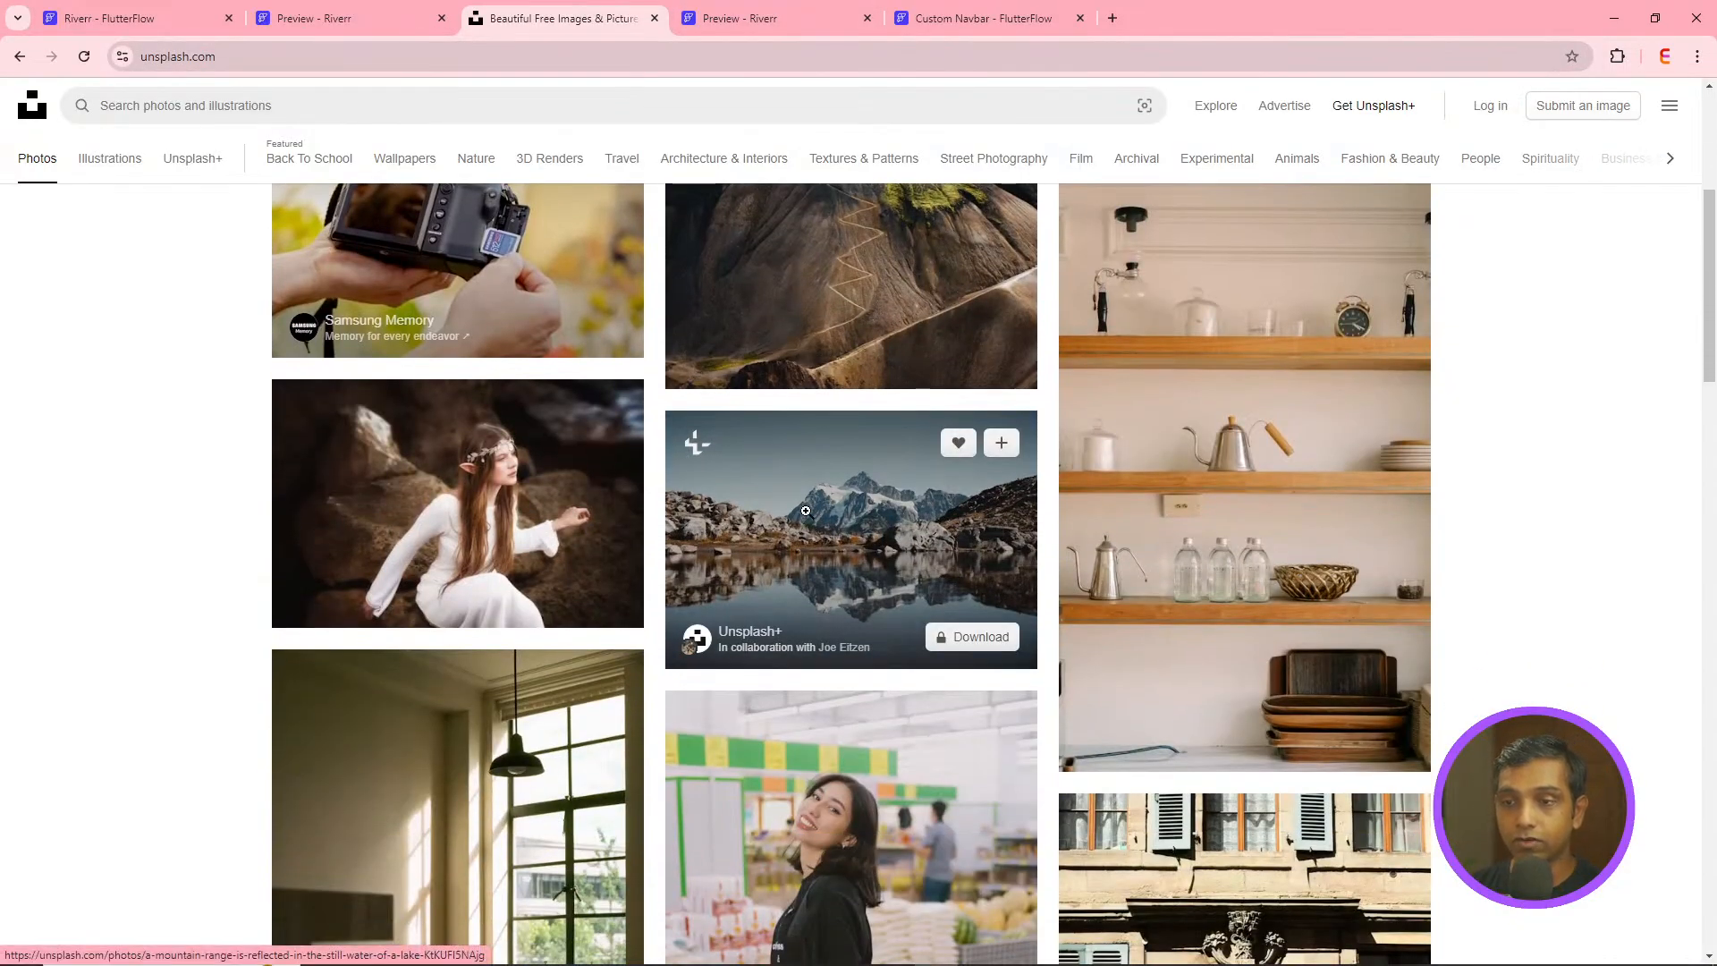
scroll(832, 536, down, 2)
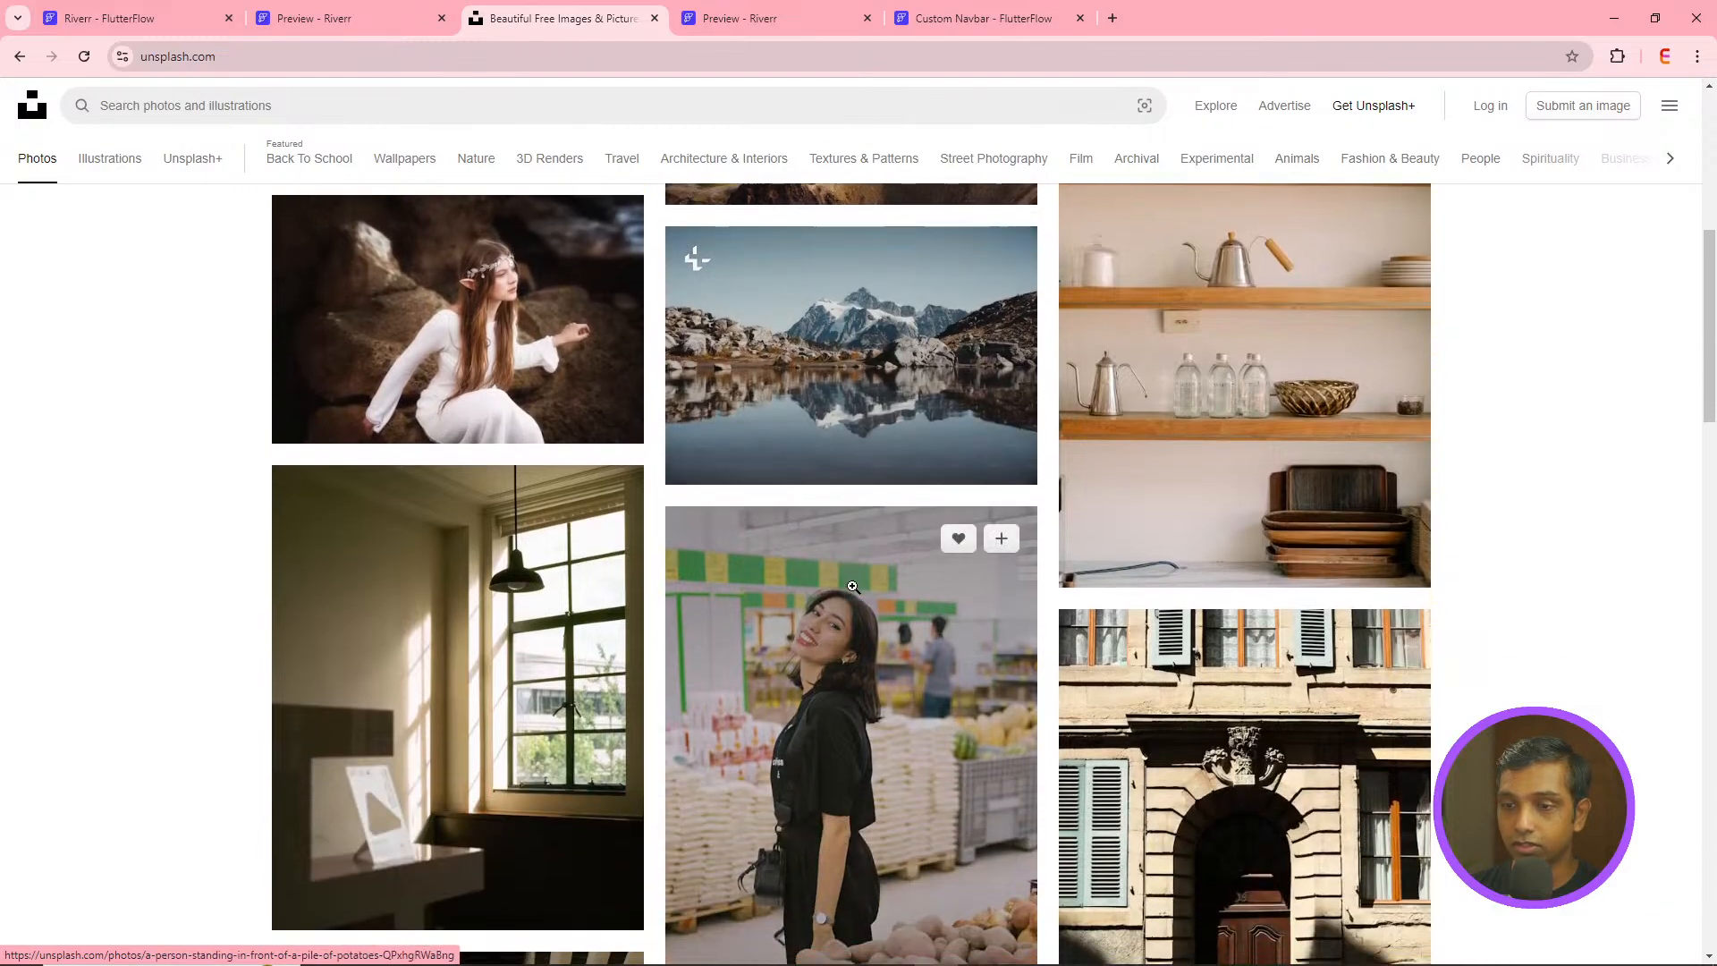
scroll(852, 586, up, 1)
click(863, 444)
right_click(958, 456)
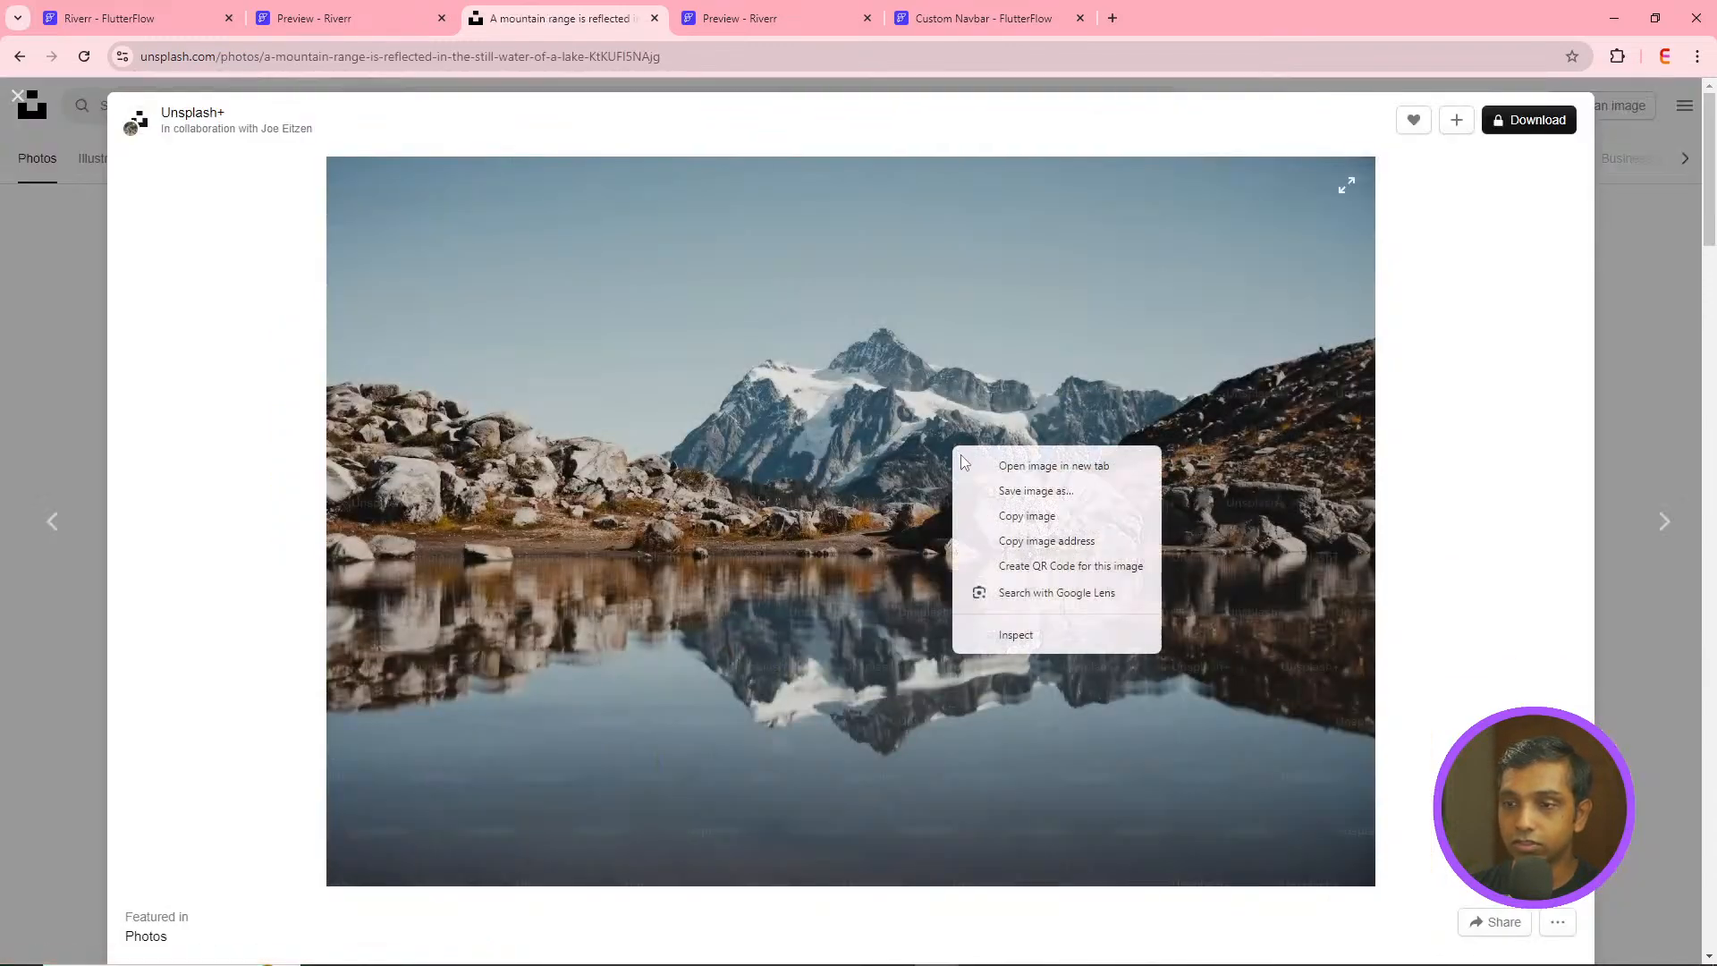
click(1021, 466)
click(742, 18)
click(735, 57)
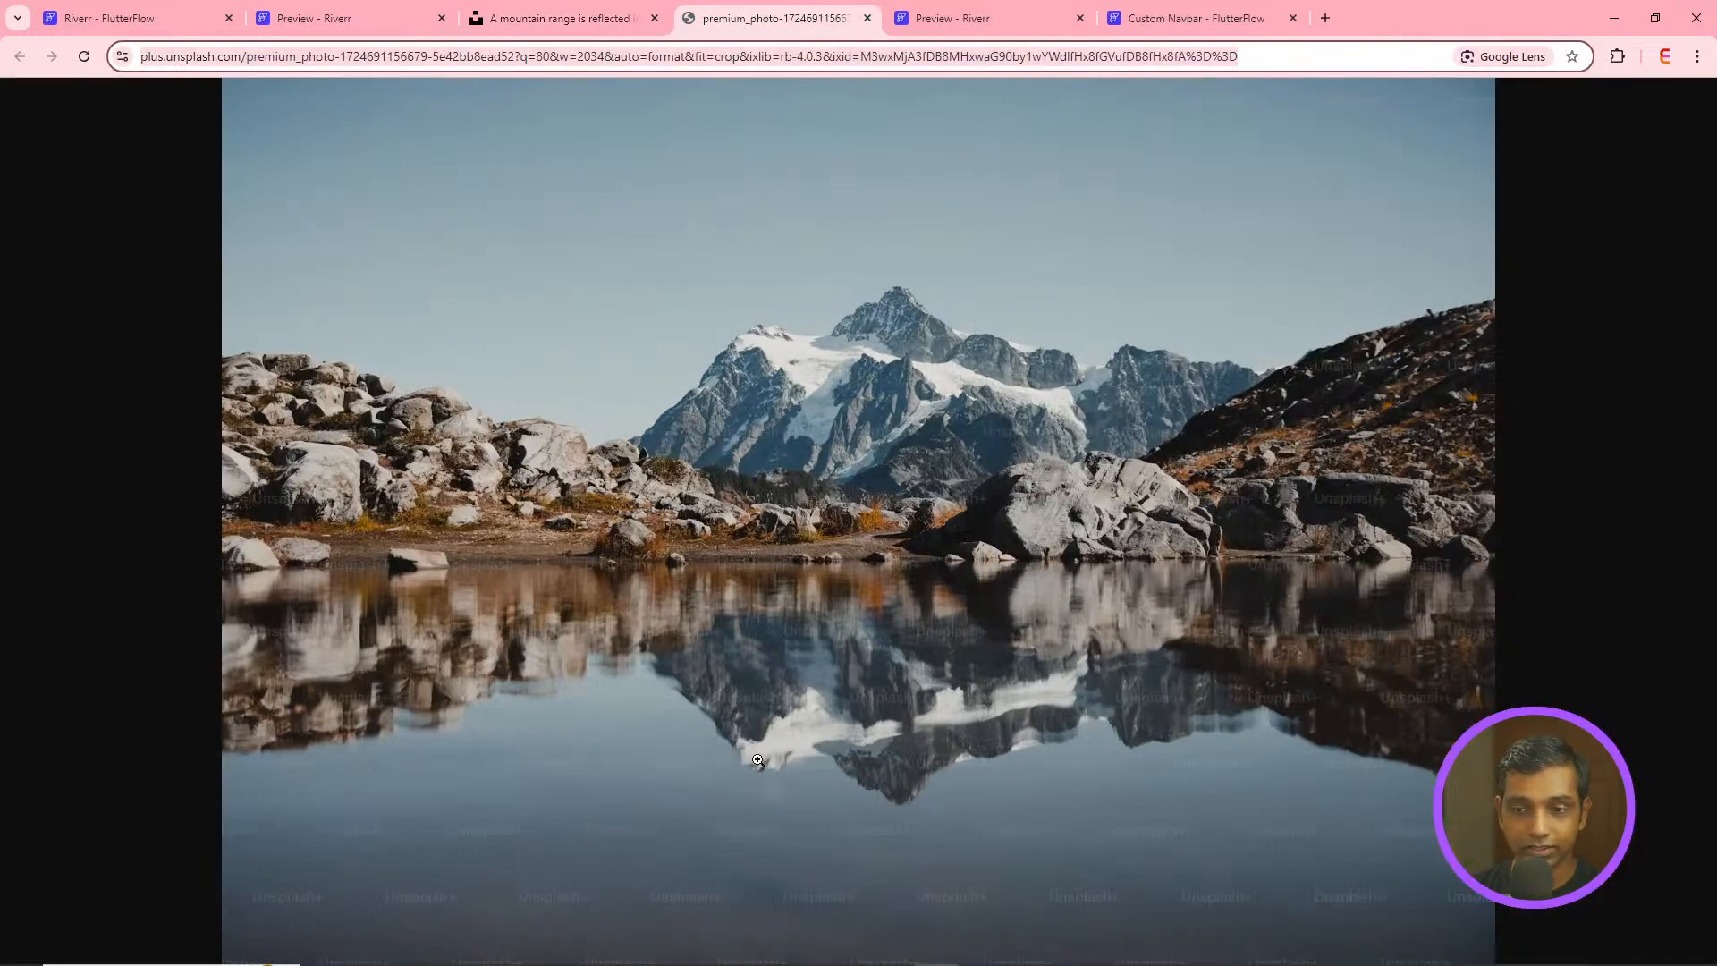
- Switch back to FlutterFlow and paste the mountain photo's address as the new container's background image path
click(165, 12)
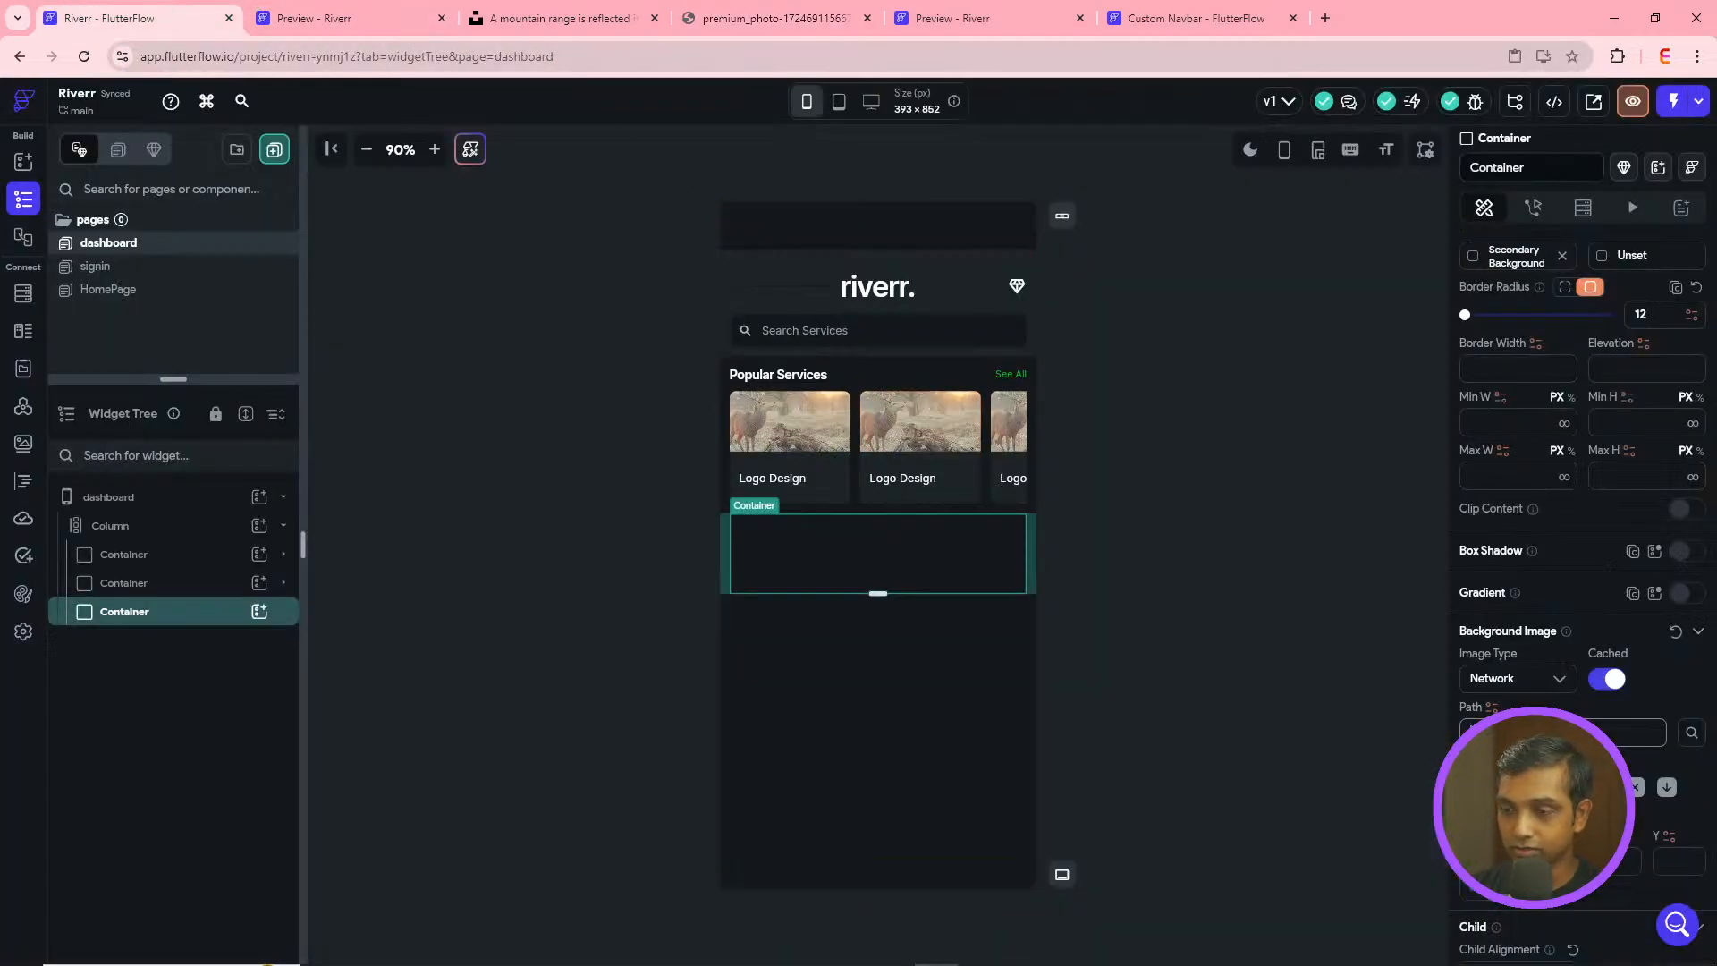
key(ctrl+v)
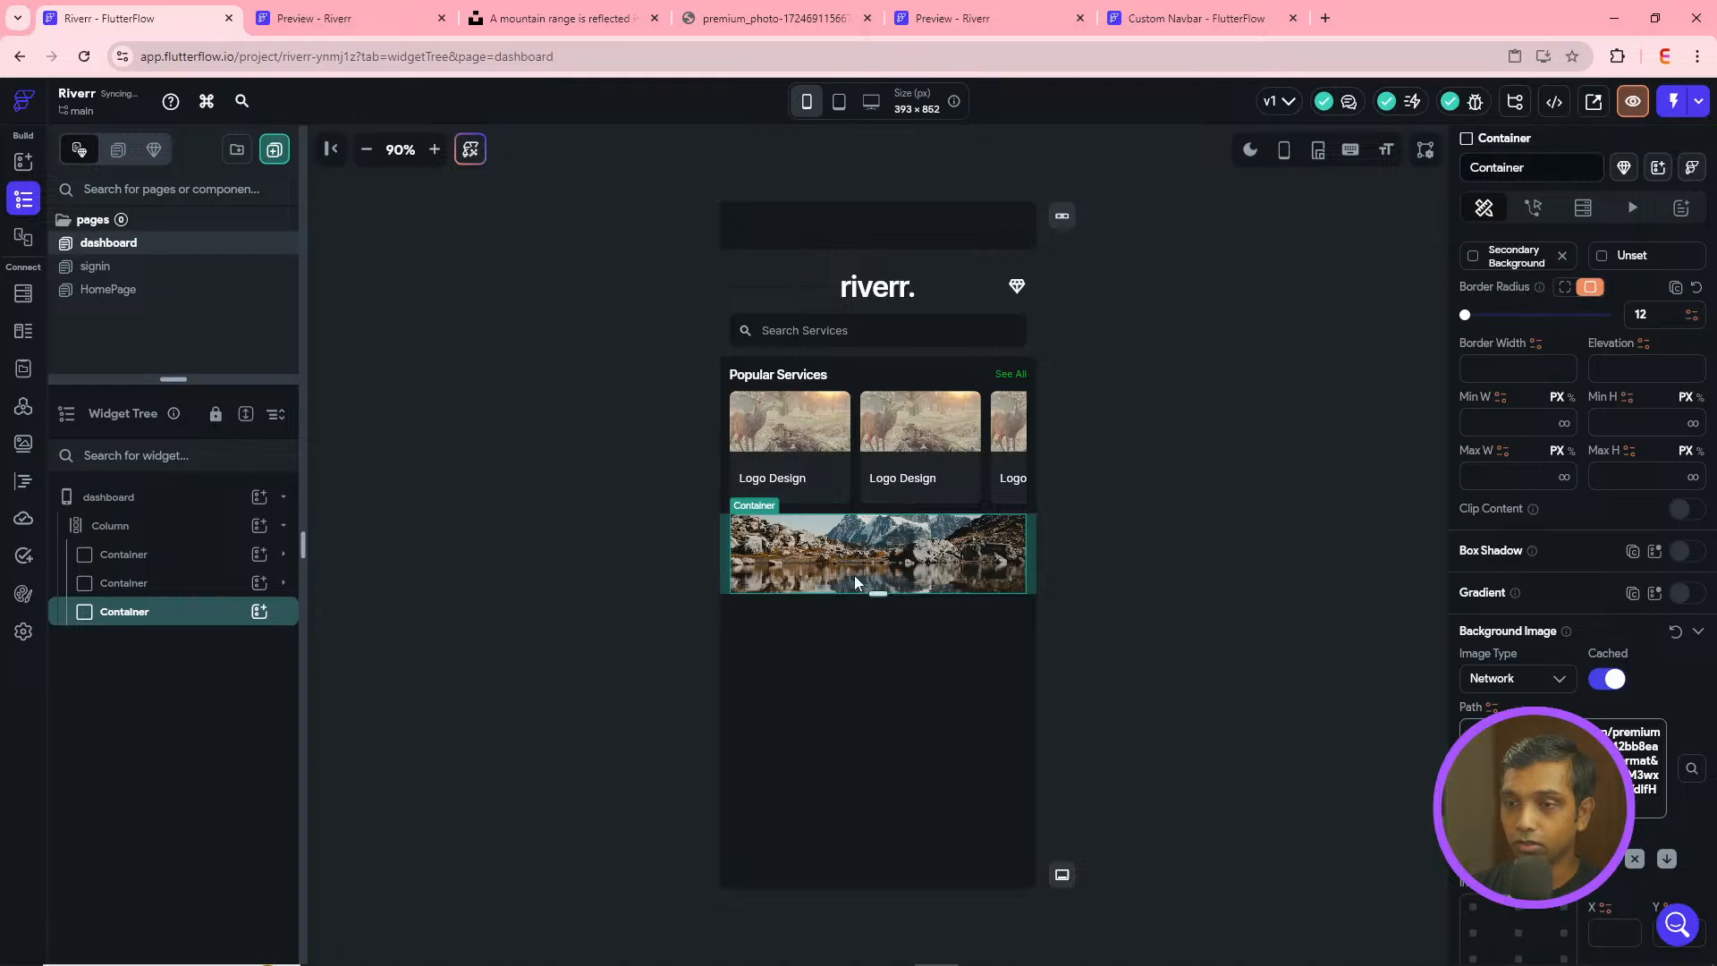
- Try heights of 350, 250 and 300 for the container with the mountain background image
scroll(1602, 510, up, 1)
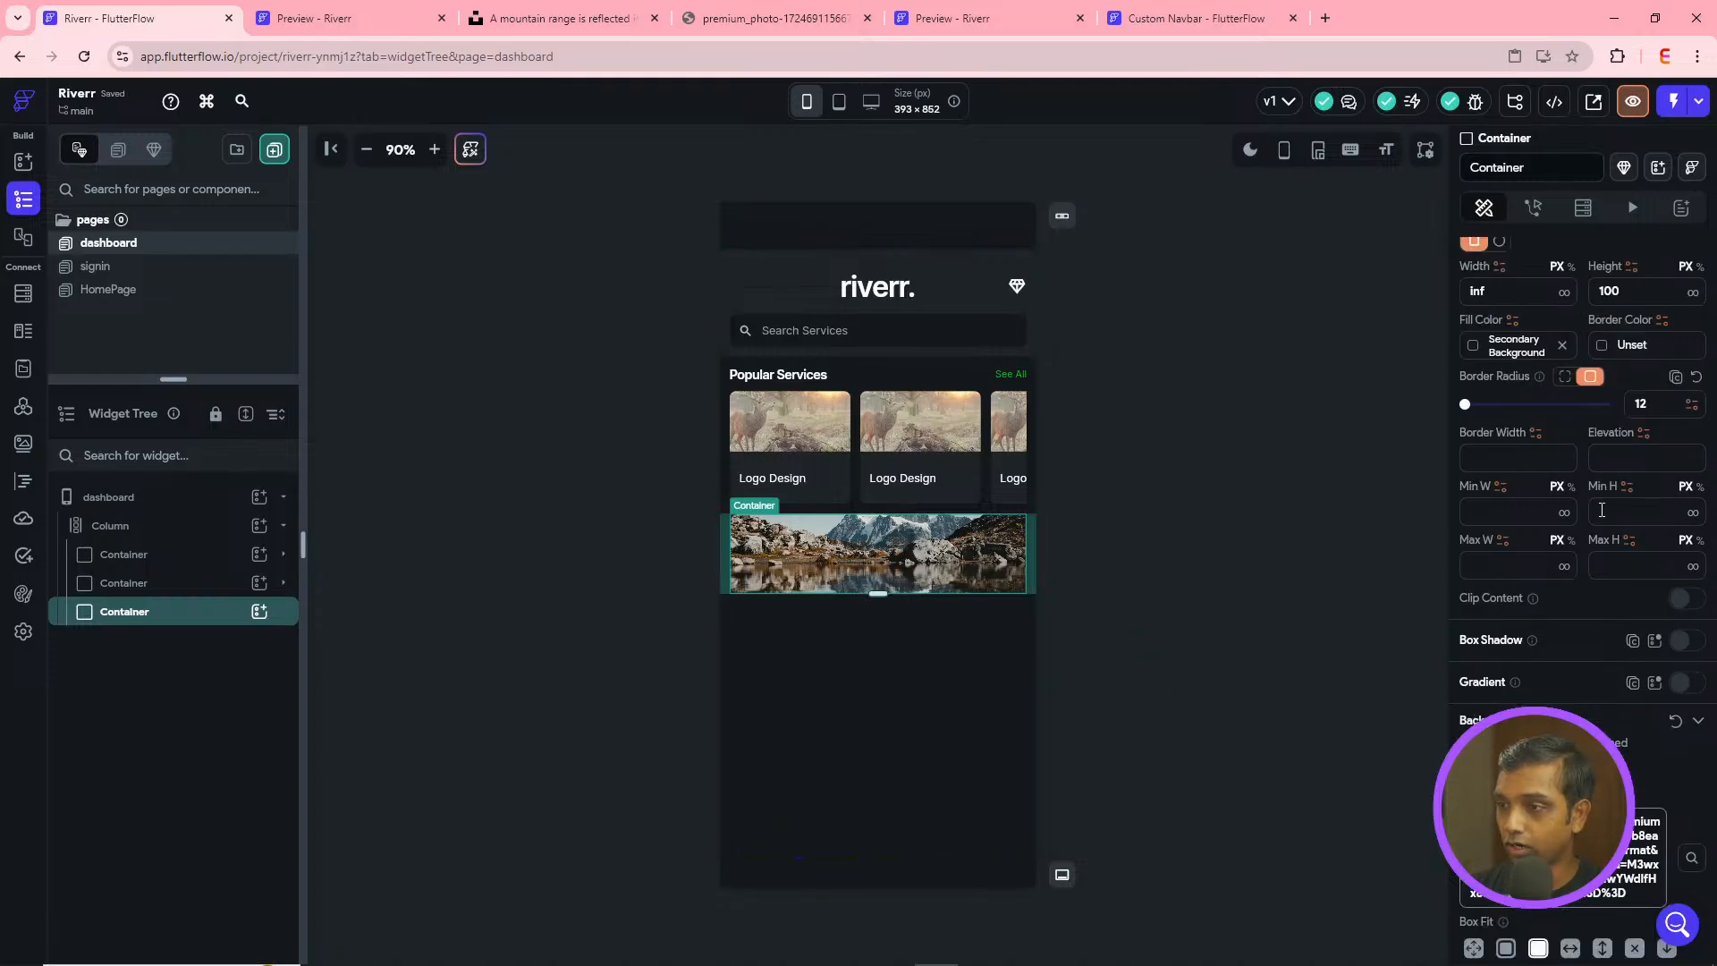
scroll(1602, 510, up, 1)
click(1641, 381)
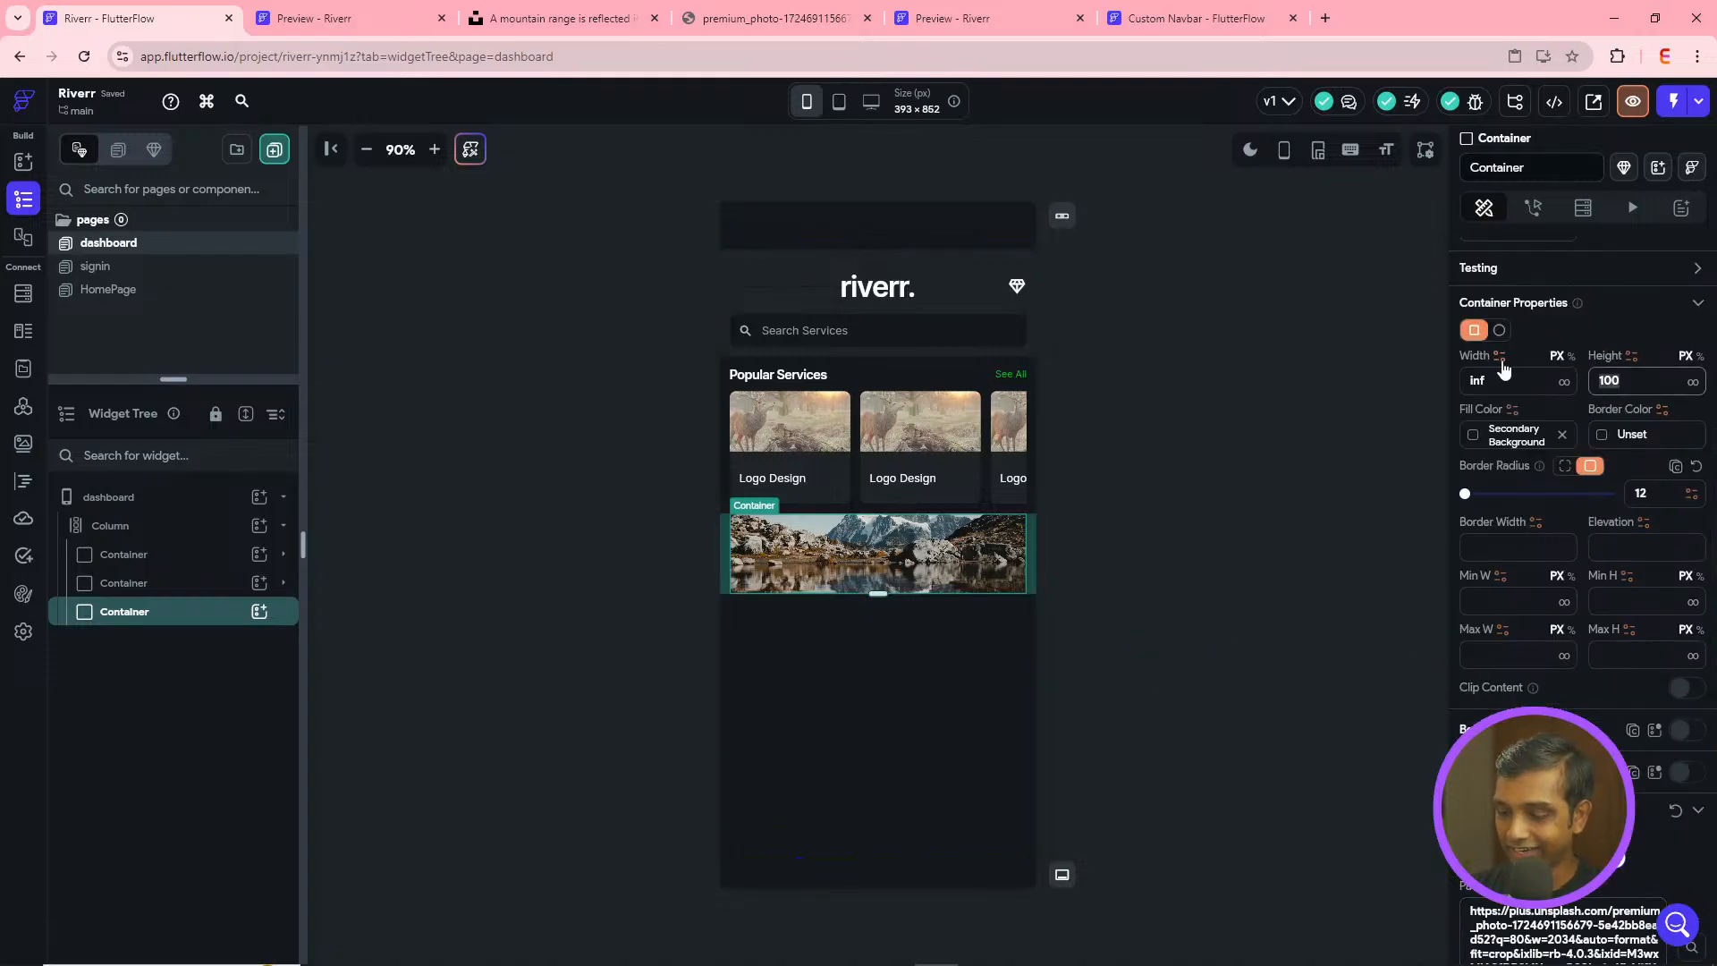
text(350)
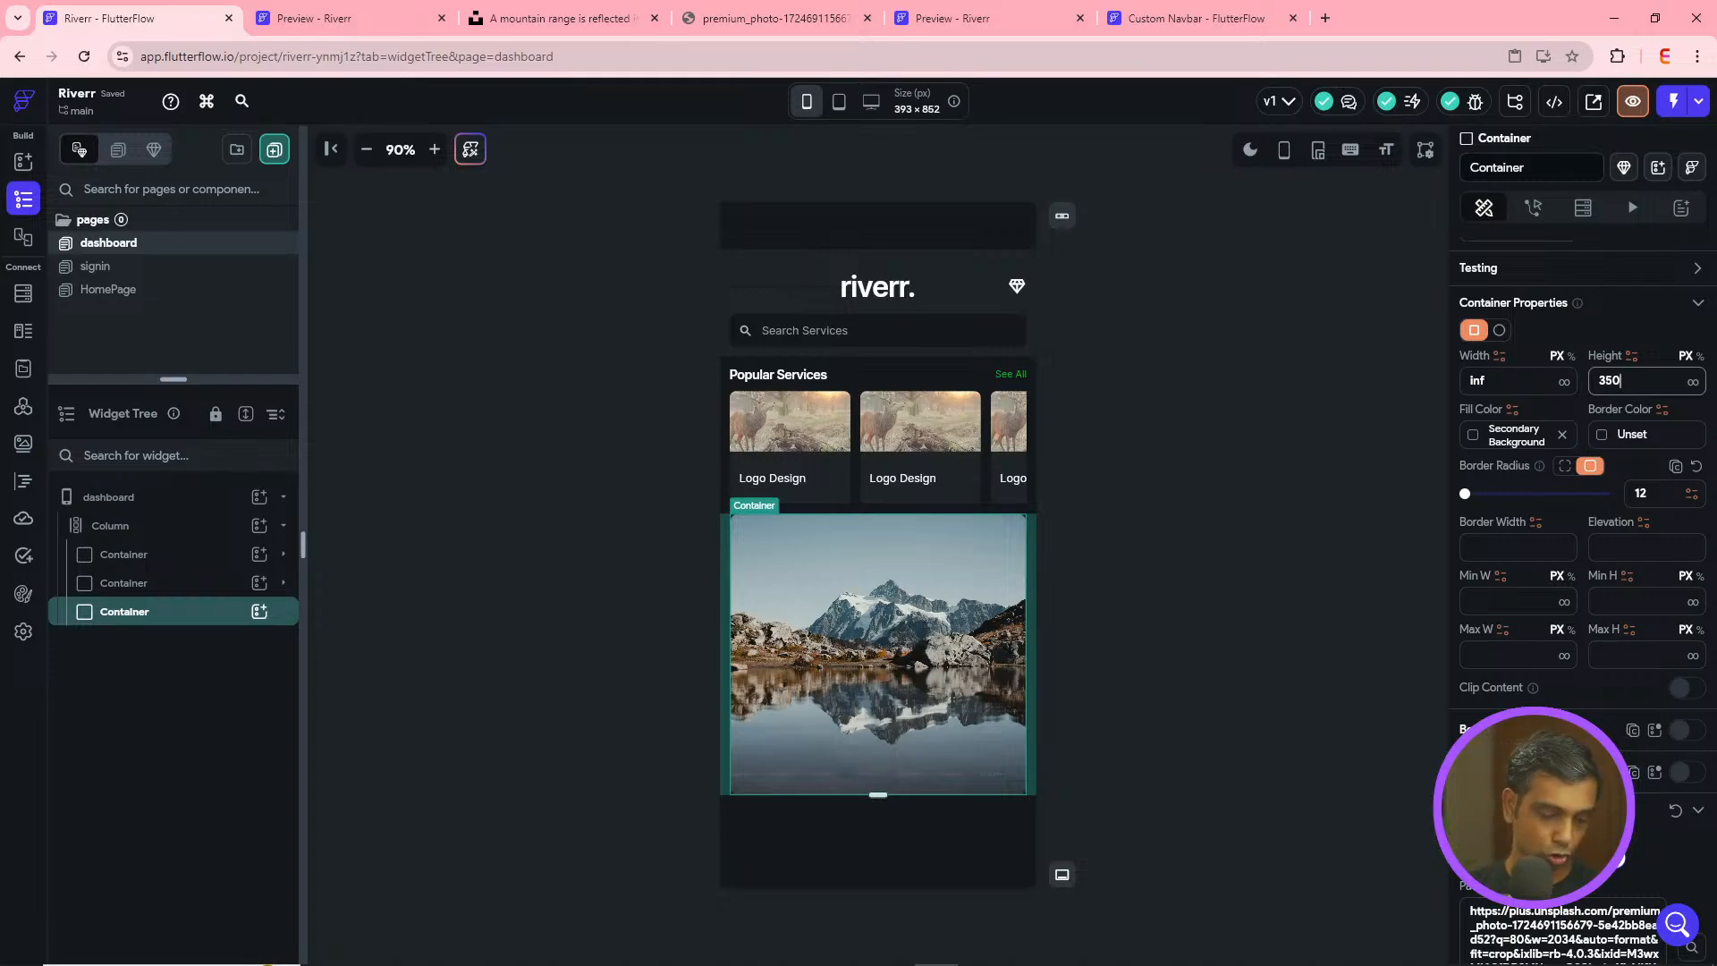
scroll(1617, 559, up, 2)
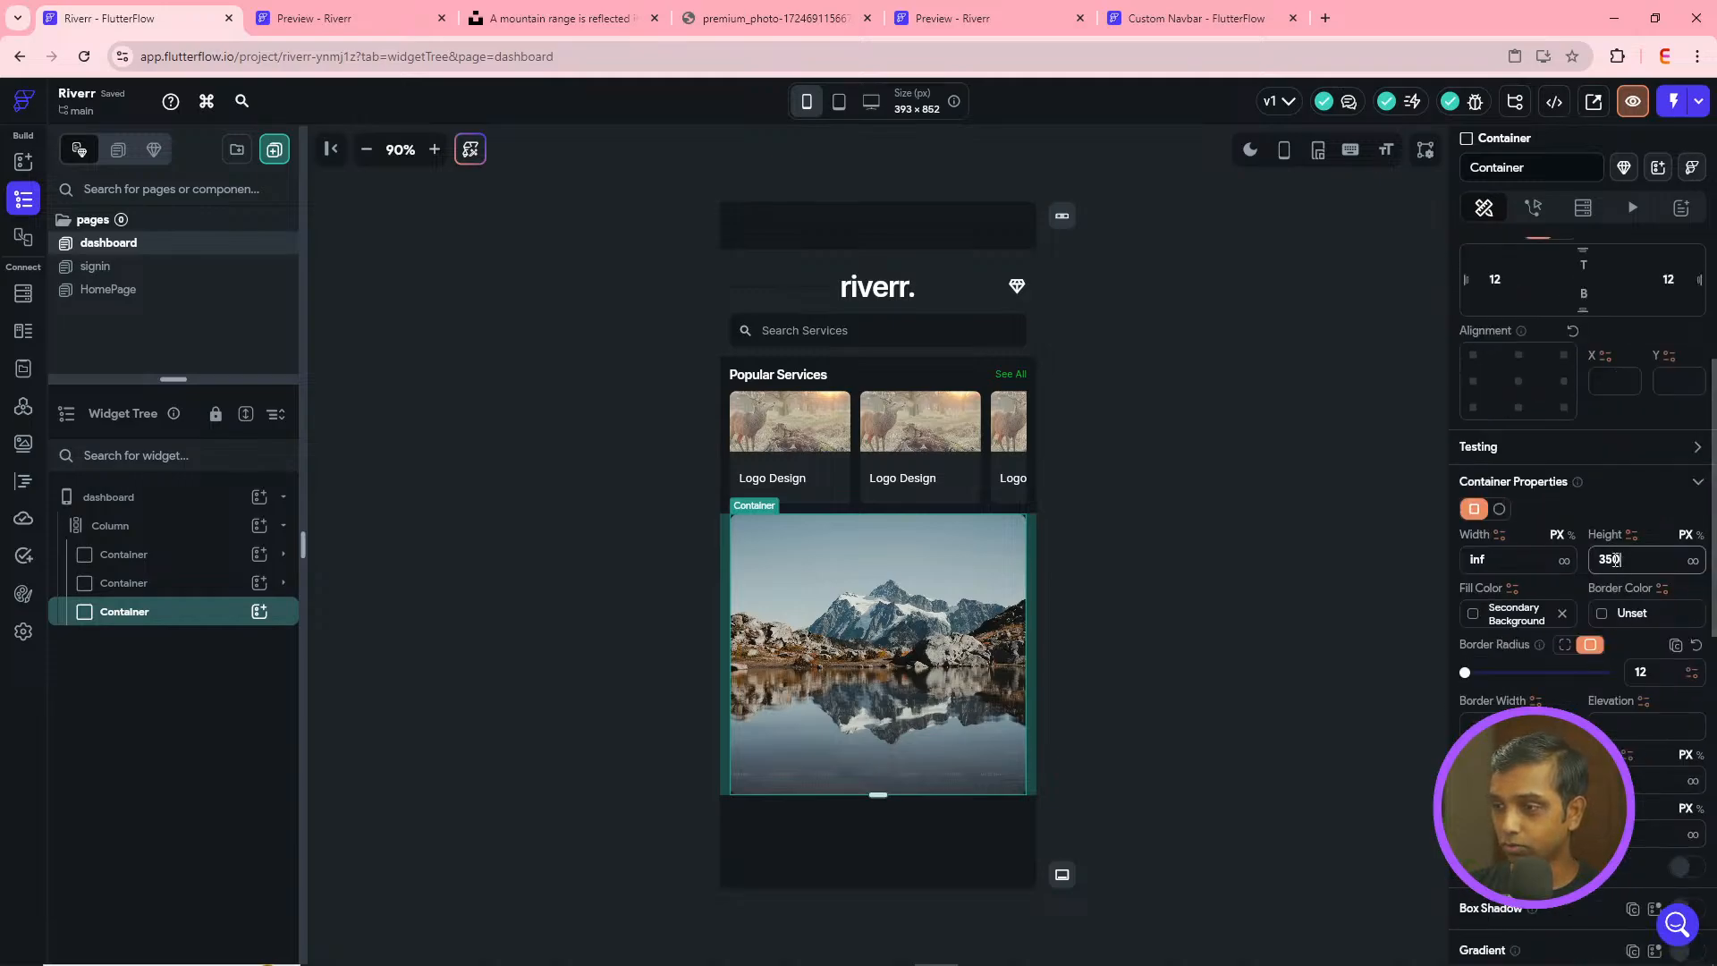
key(Delete)
text(2)
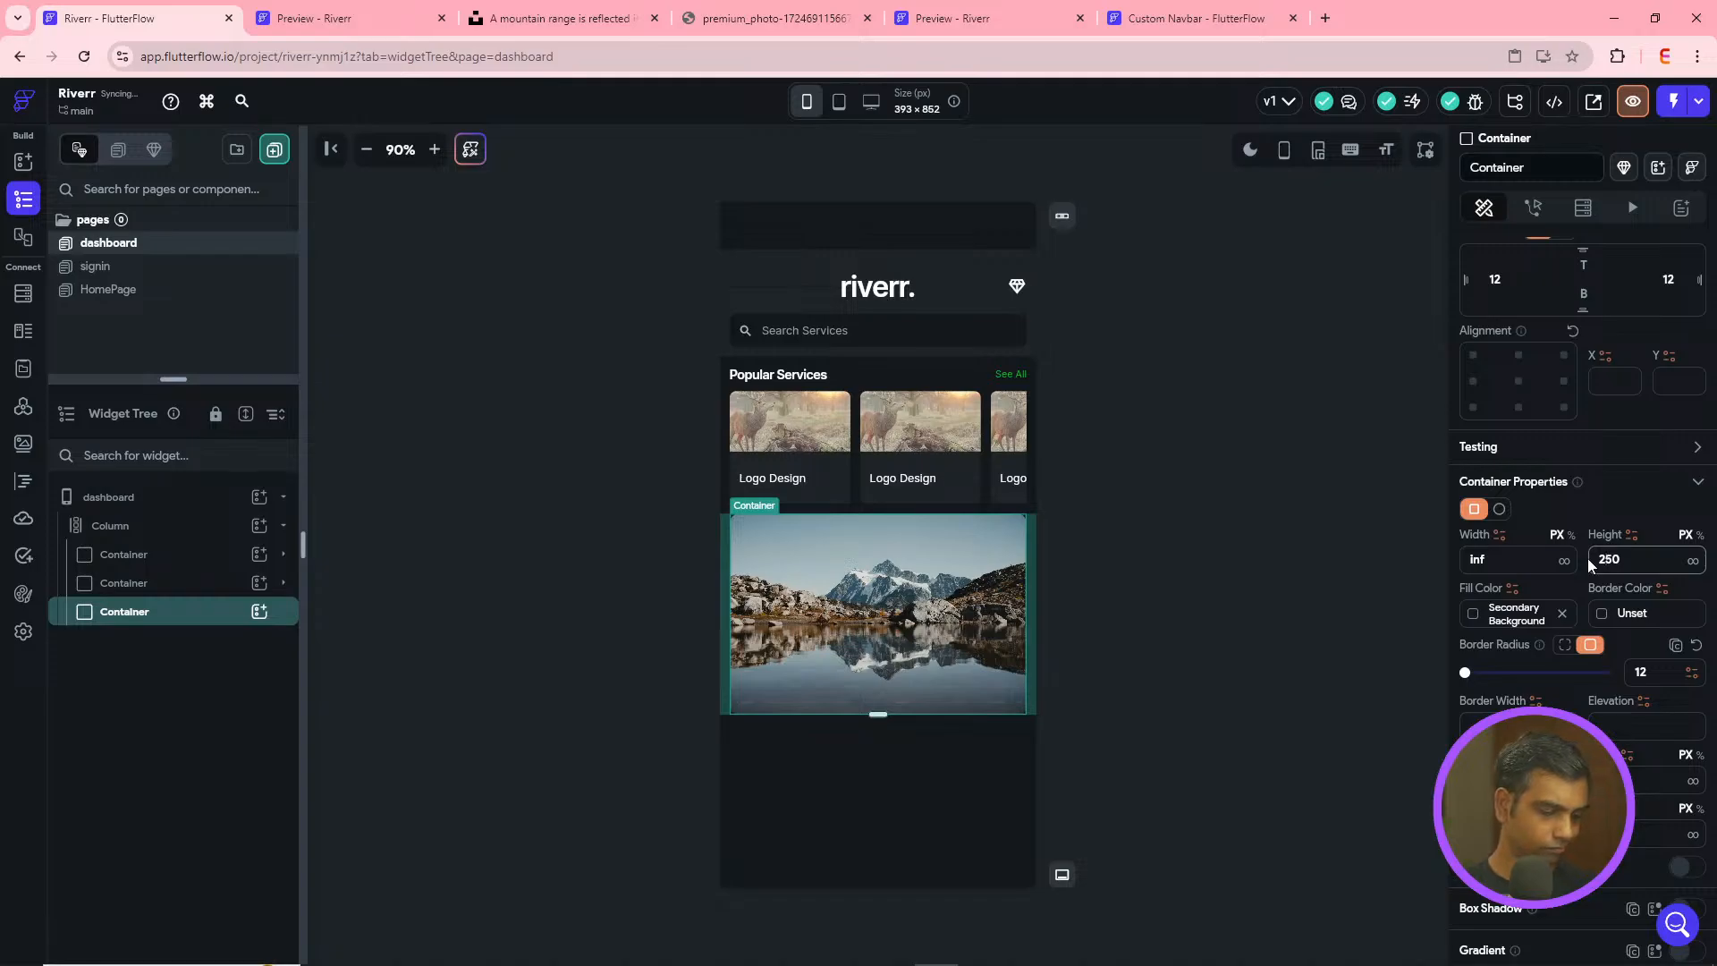
key(BackSpace)
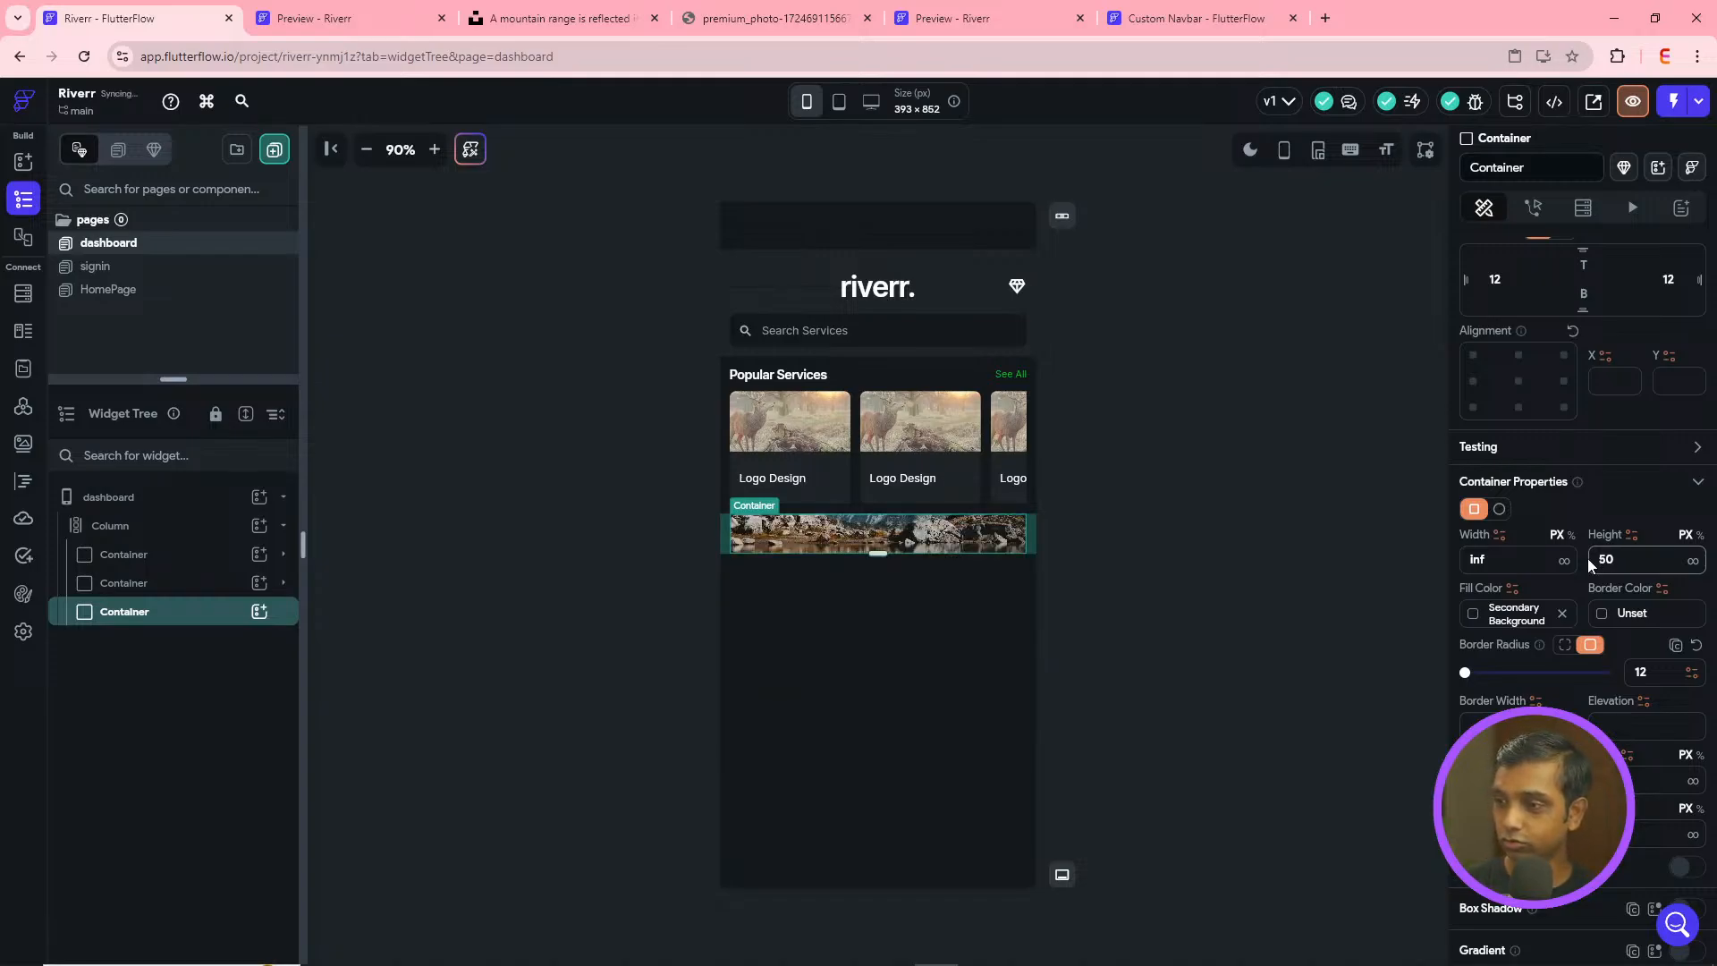
text(300)
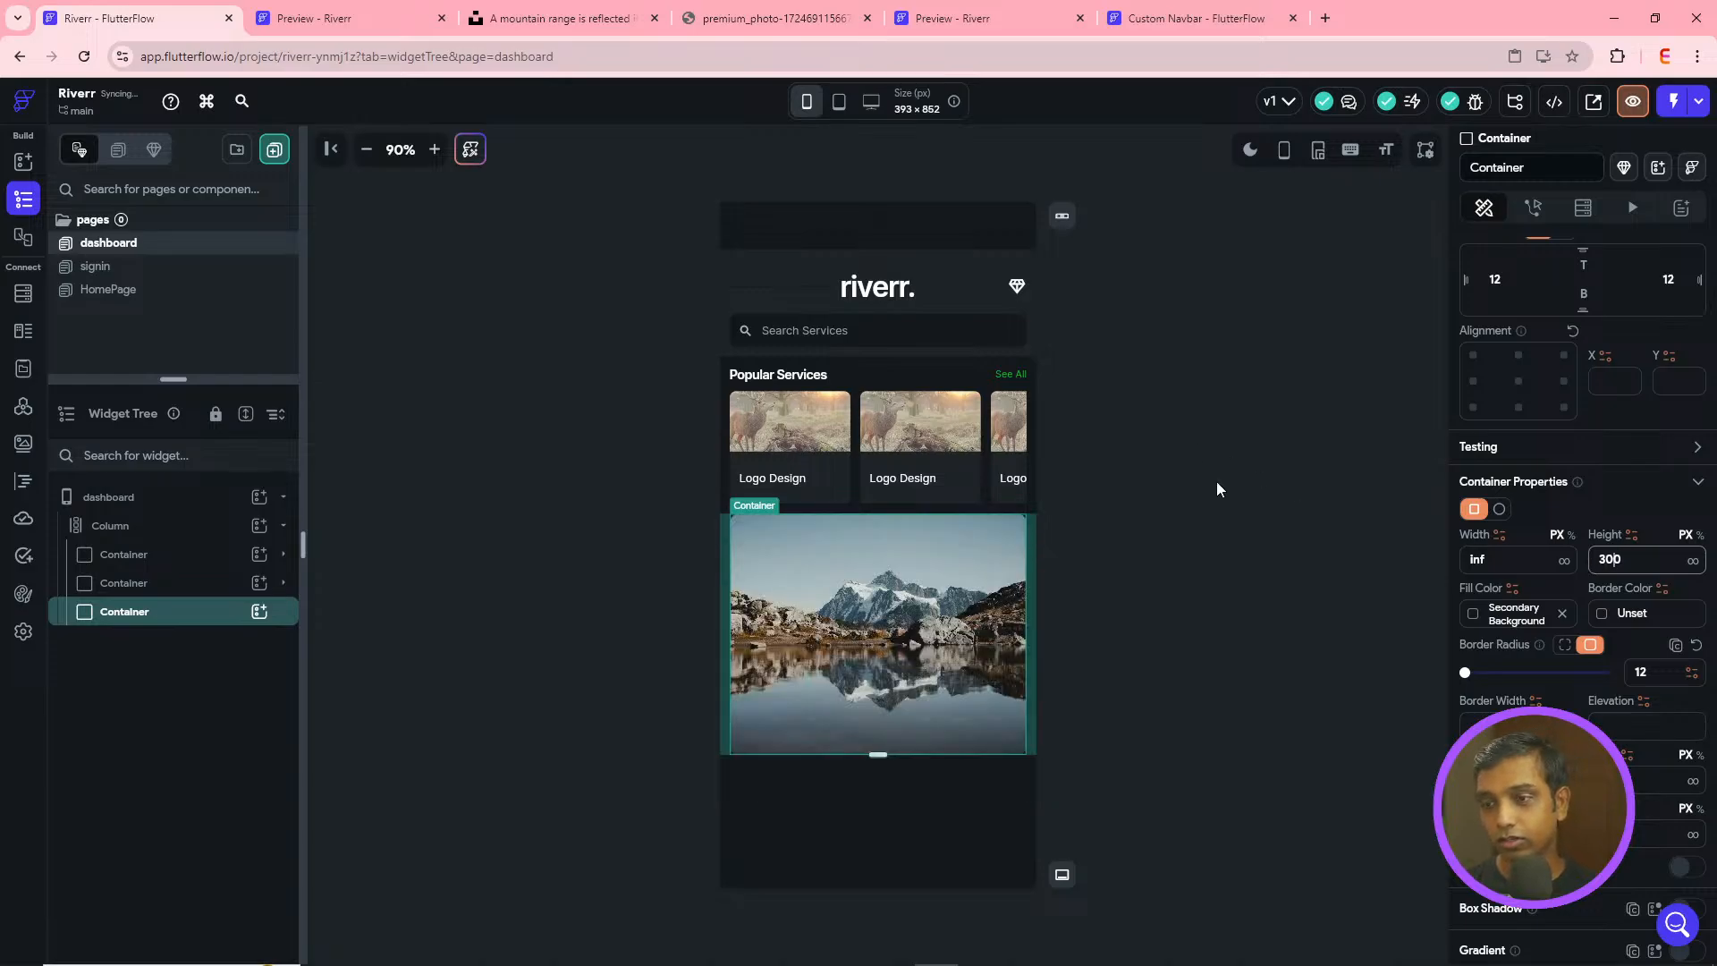
- Set the height of the mountain image container to 250
click(1237, 555)
click(963, 633)
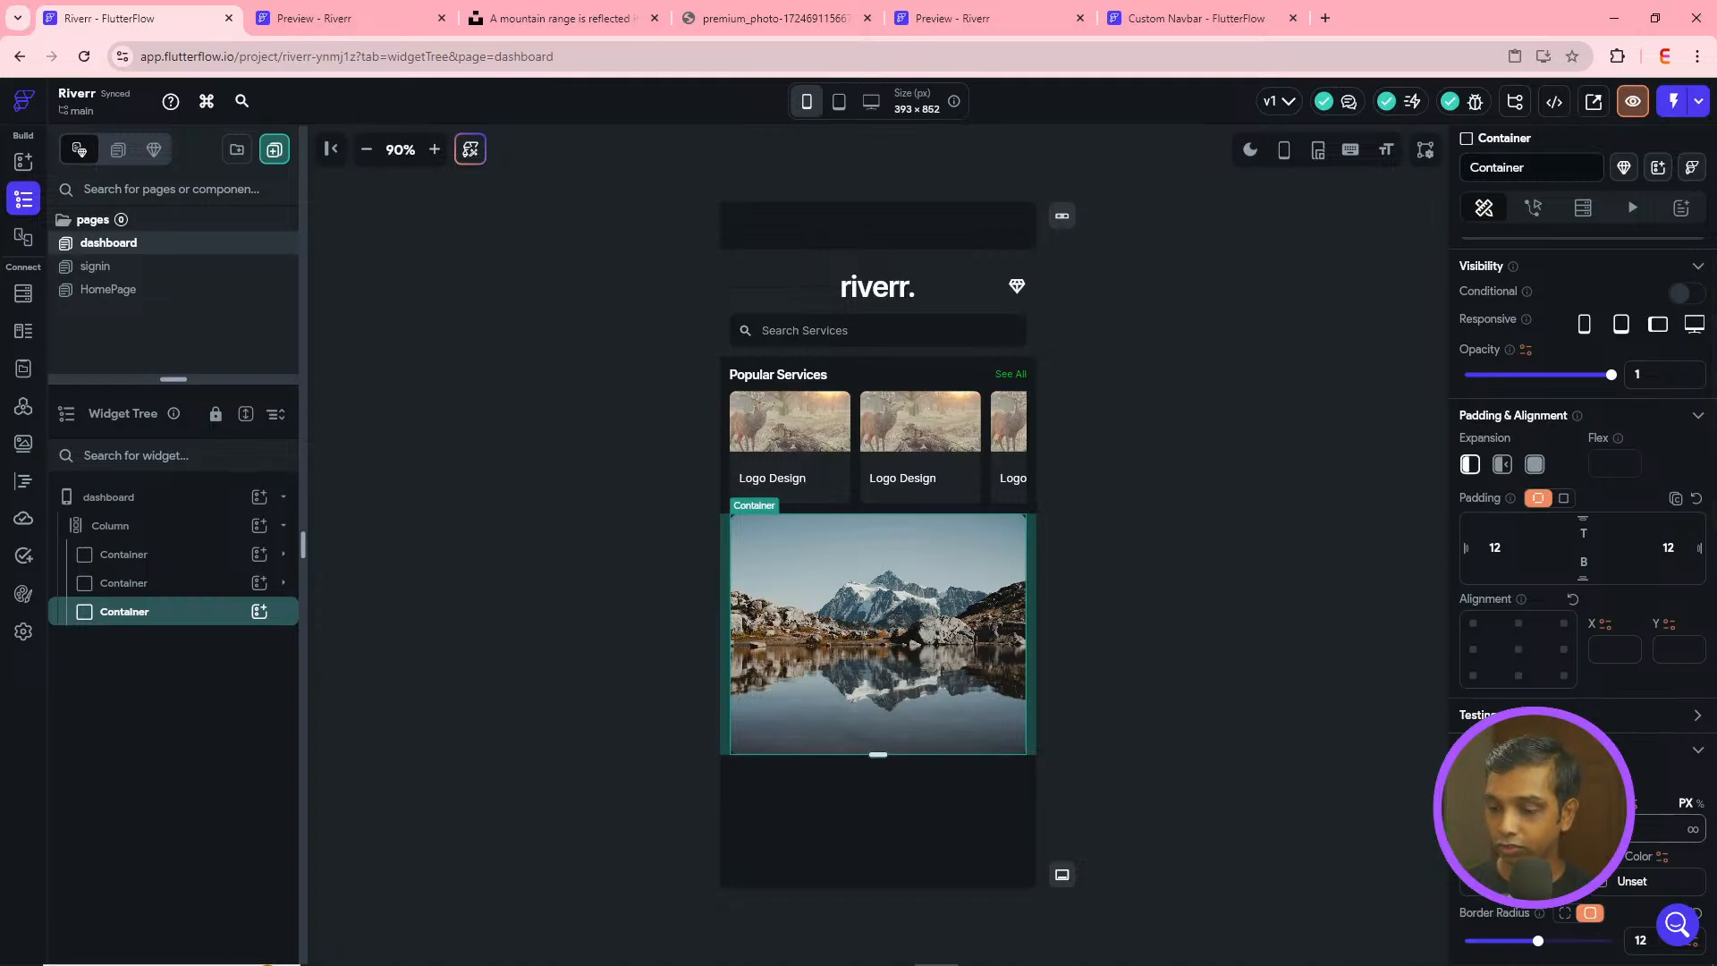
text(250)
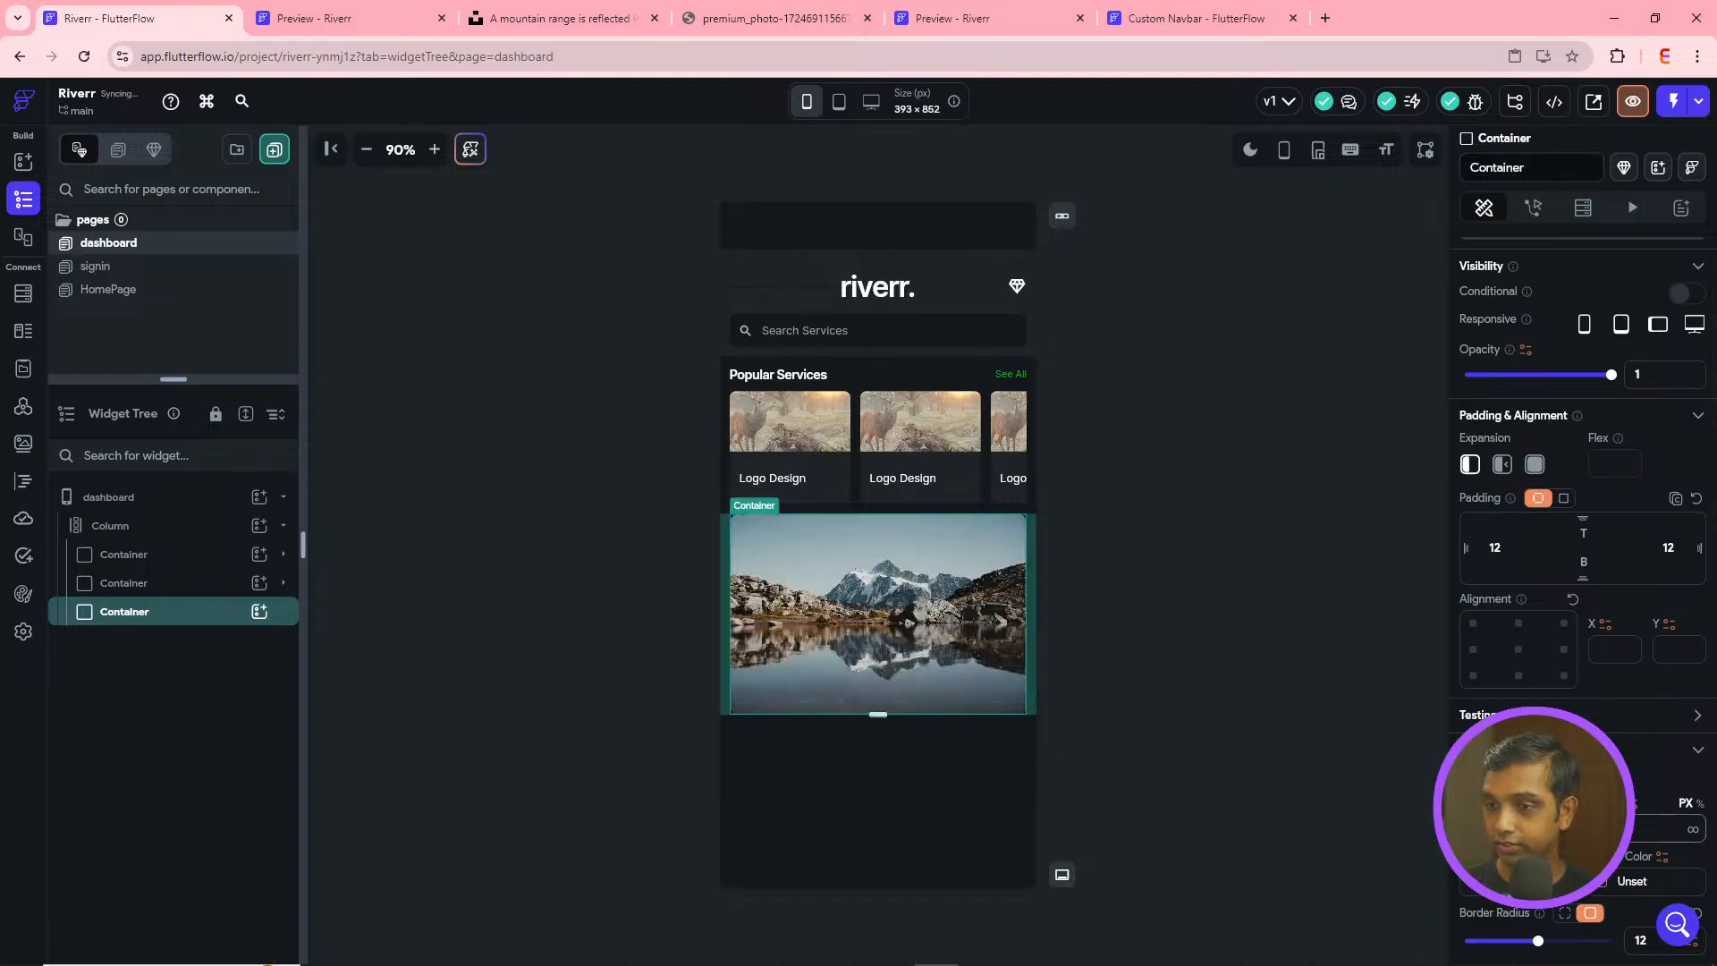
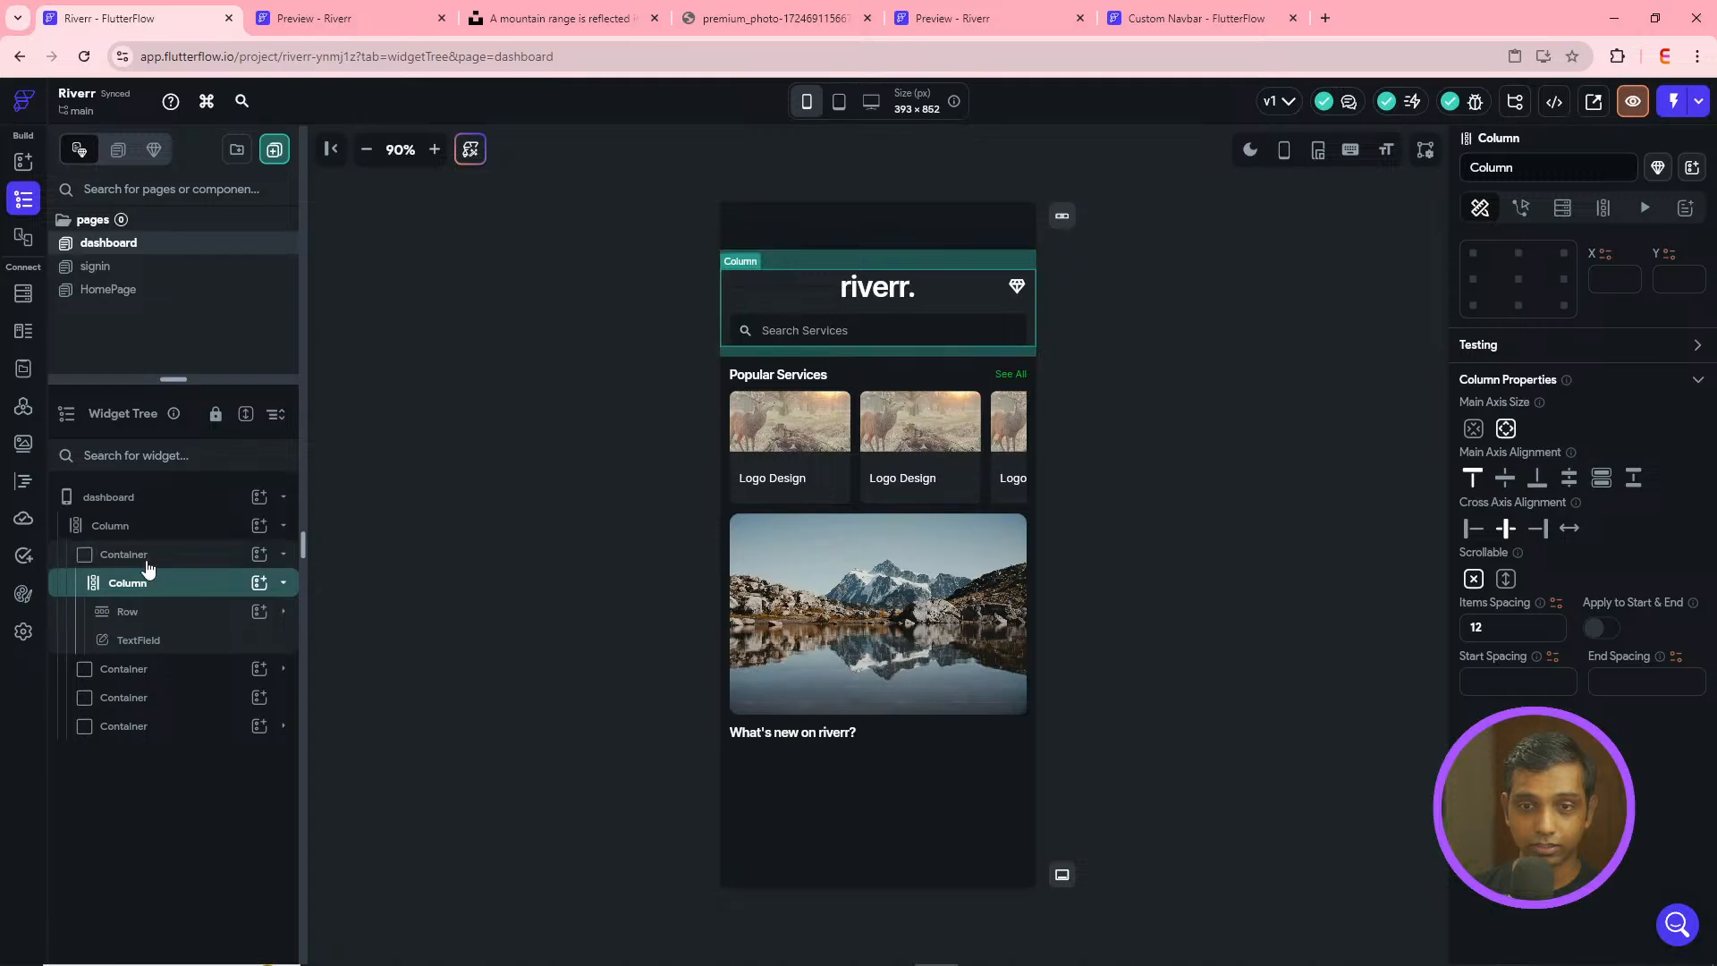
- Collapse the header container in the widget tree and select the Popular Services container
click(134, 555)
click(283, 555)
click(282, 555)
click(282, 555)
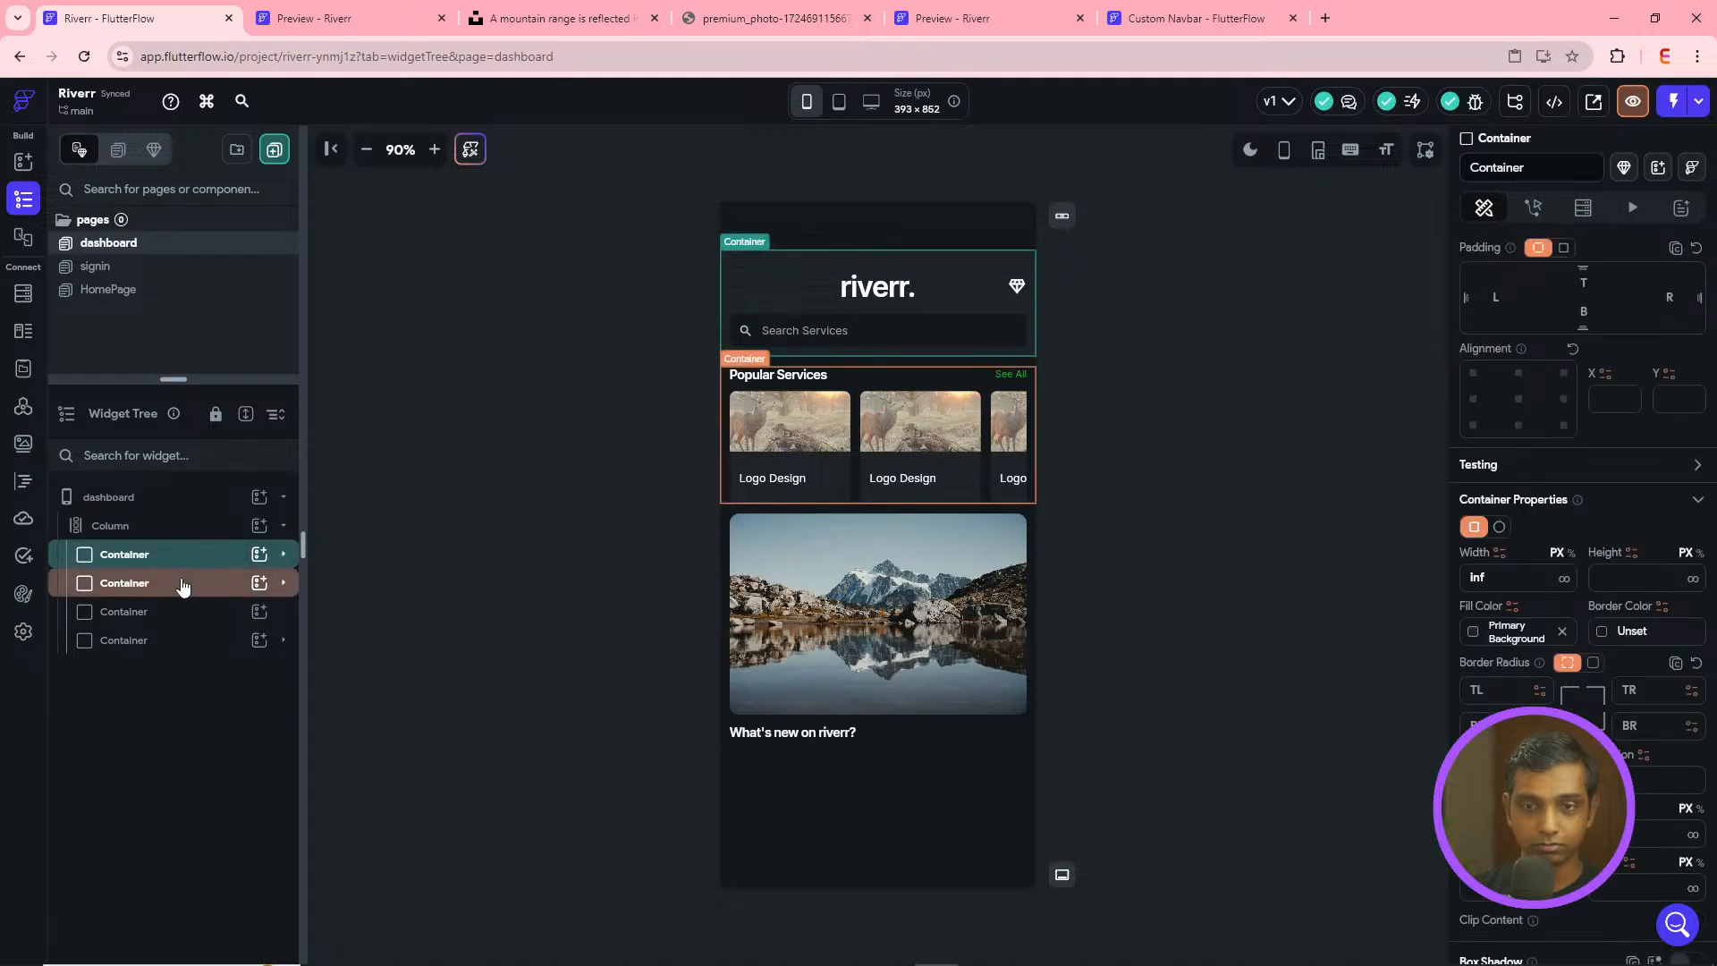
click(182, 584)
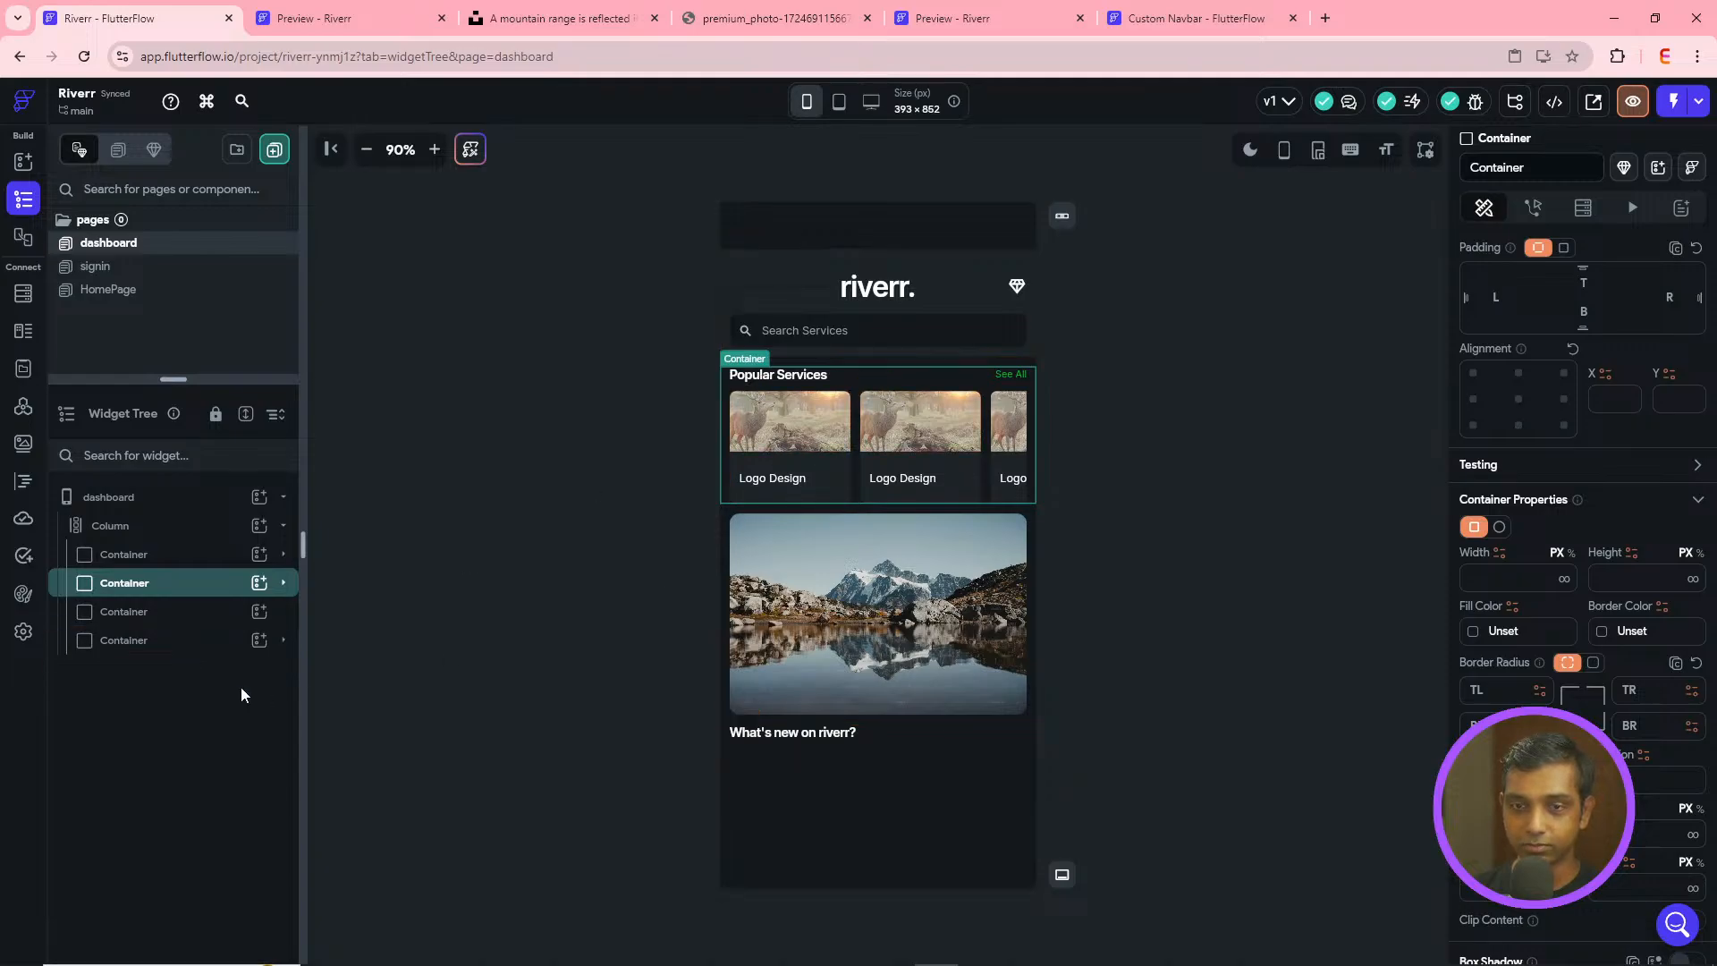
- Set the height of the container nested in the "What's new on riverr?" section's second row to 250
click(282, 639)
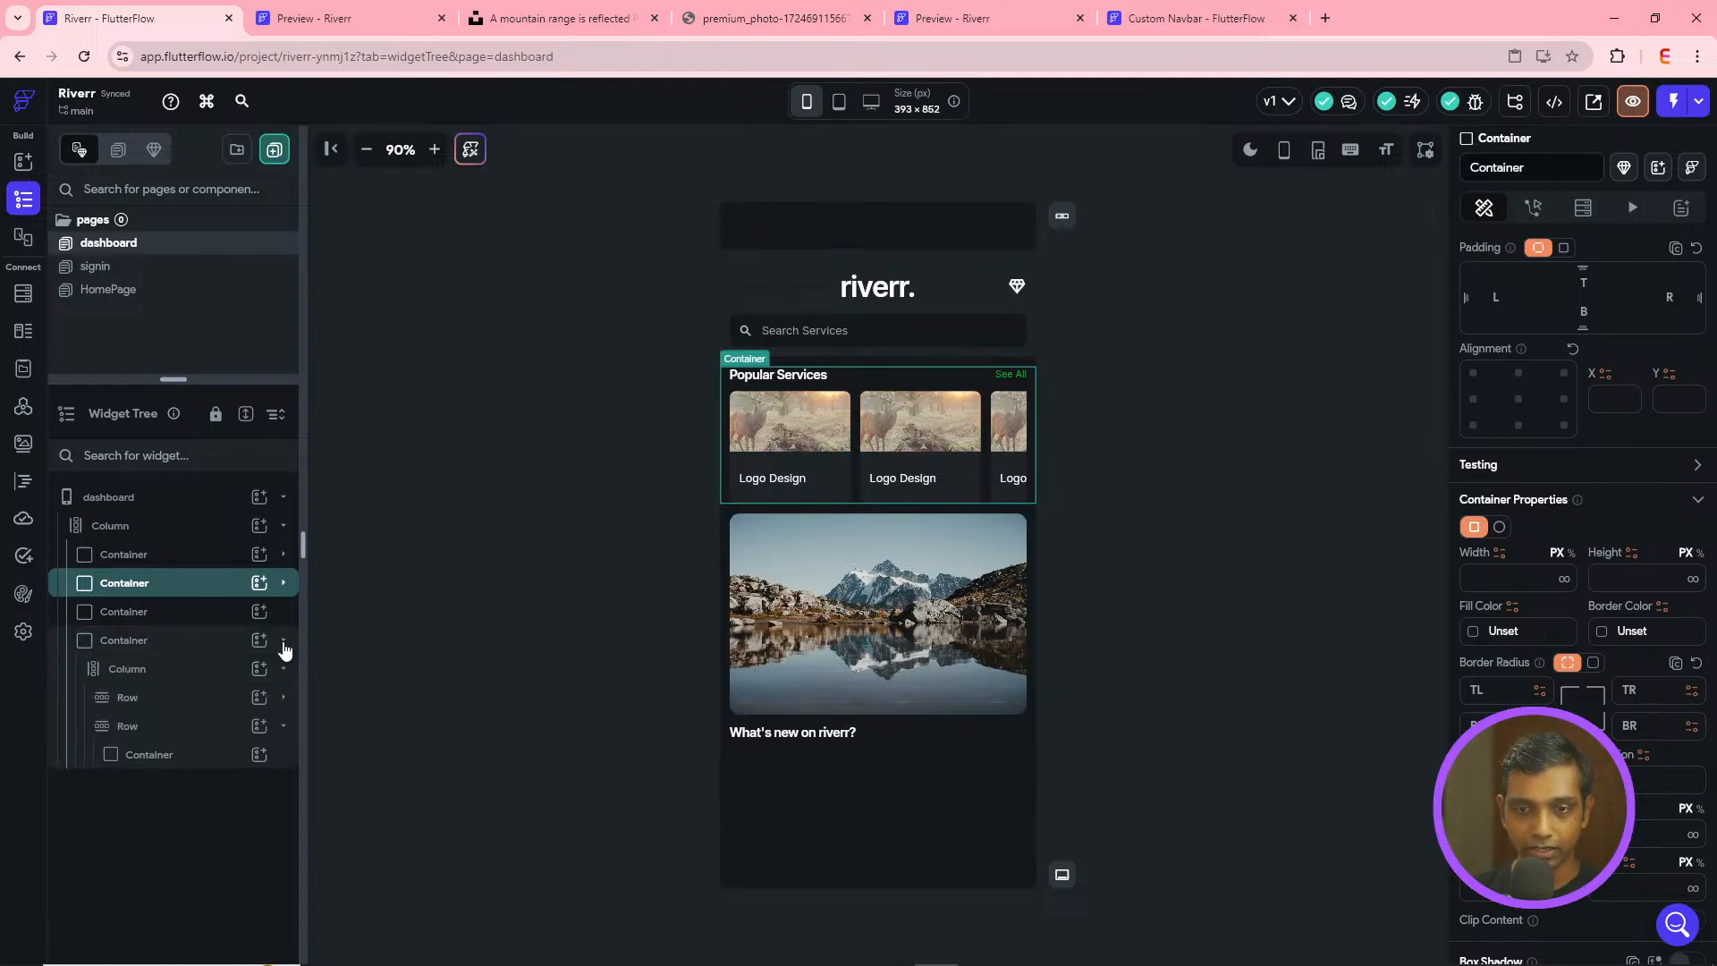
click(199, 756)
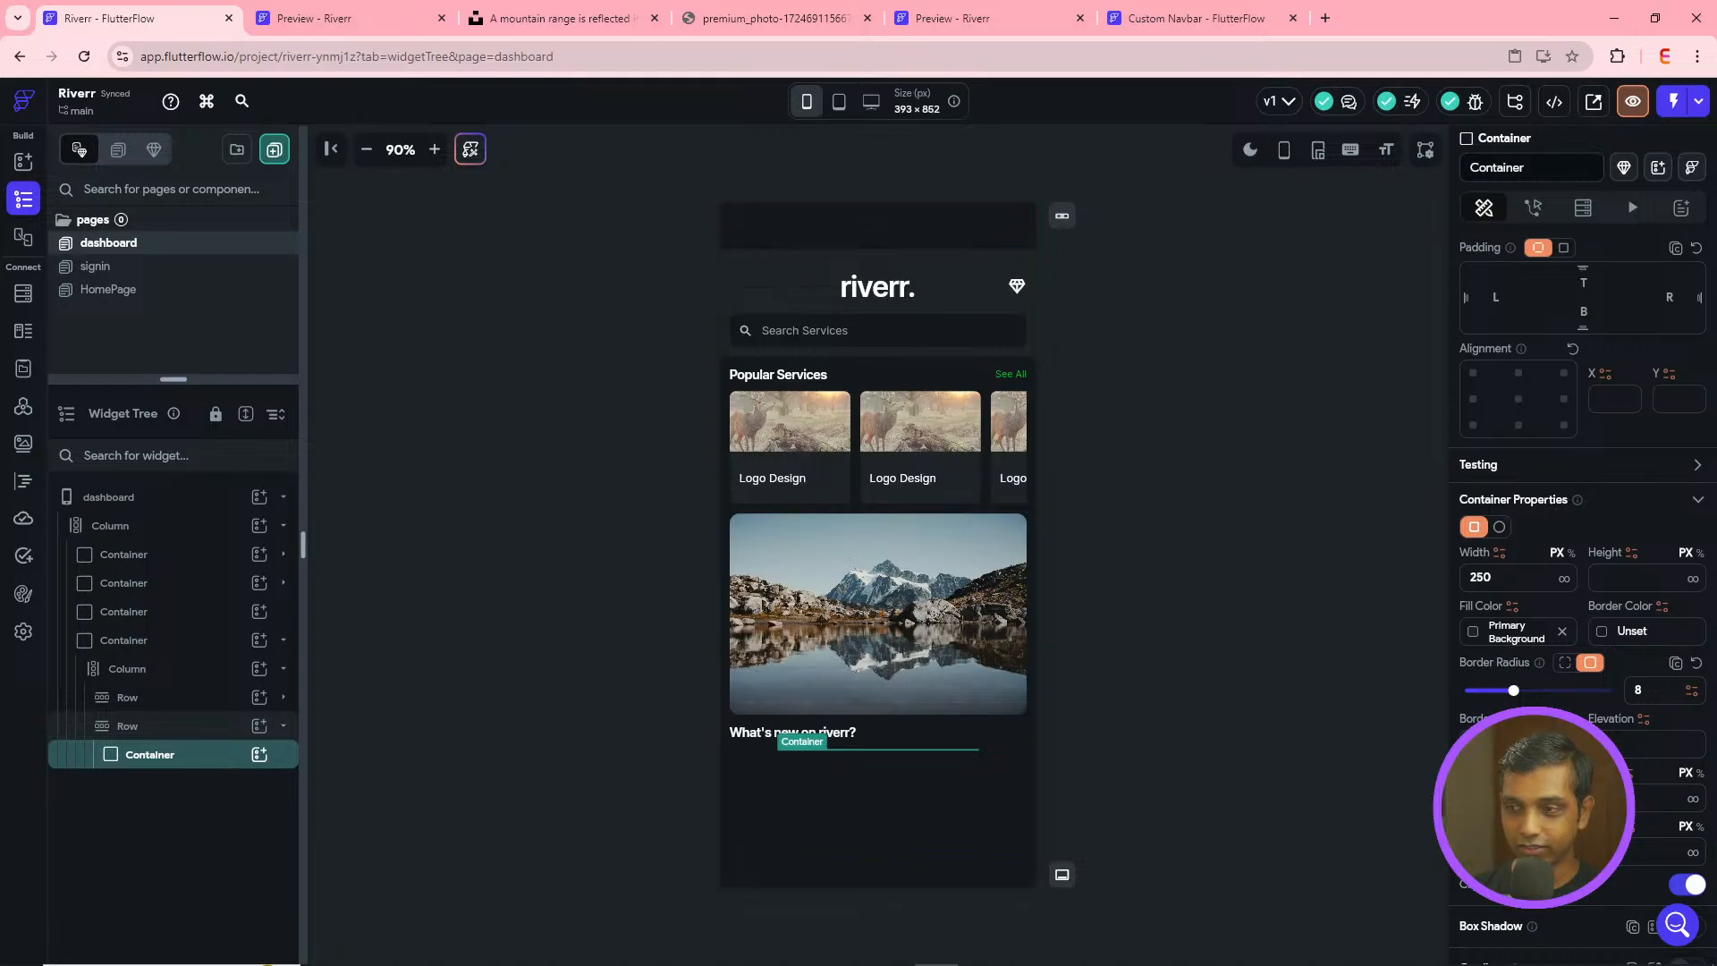
click(1627, 581)
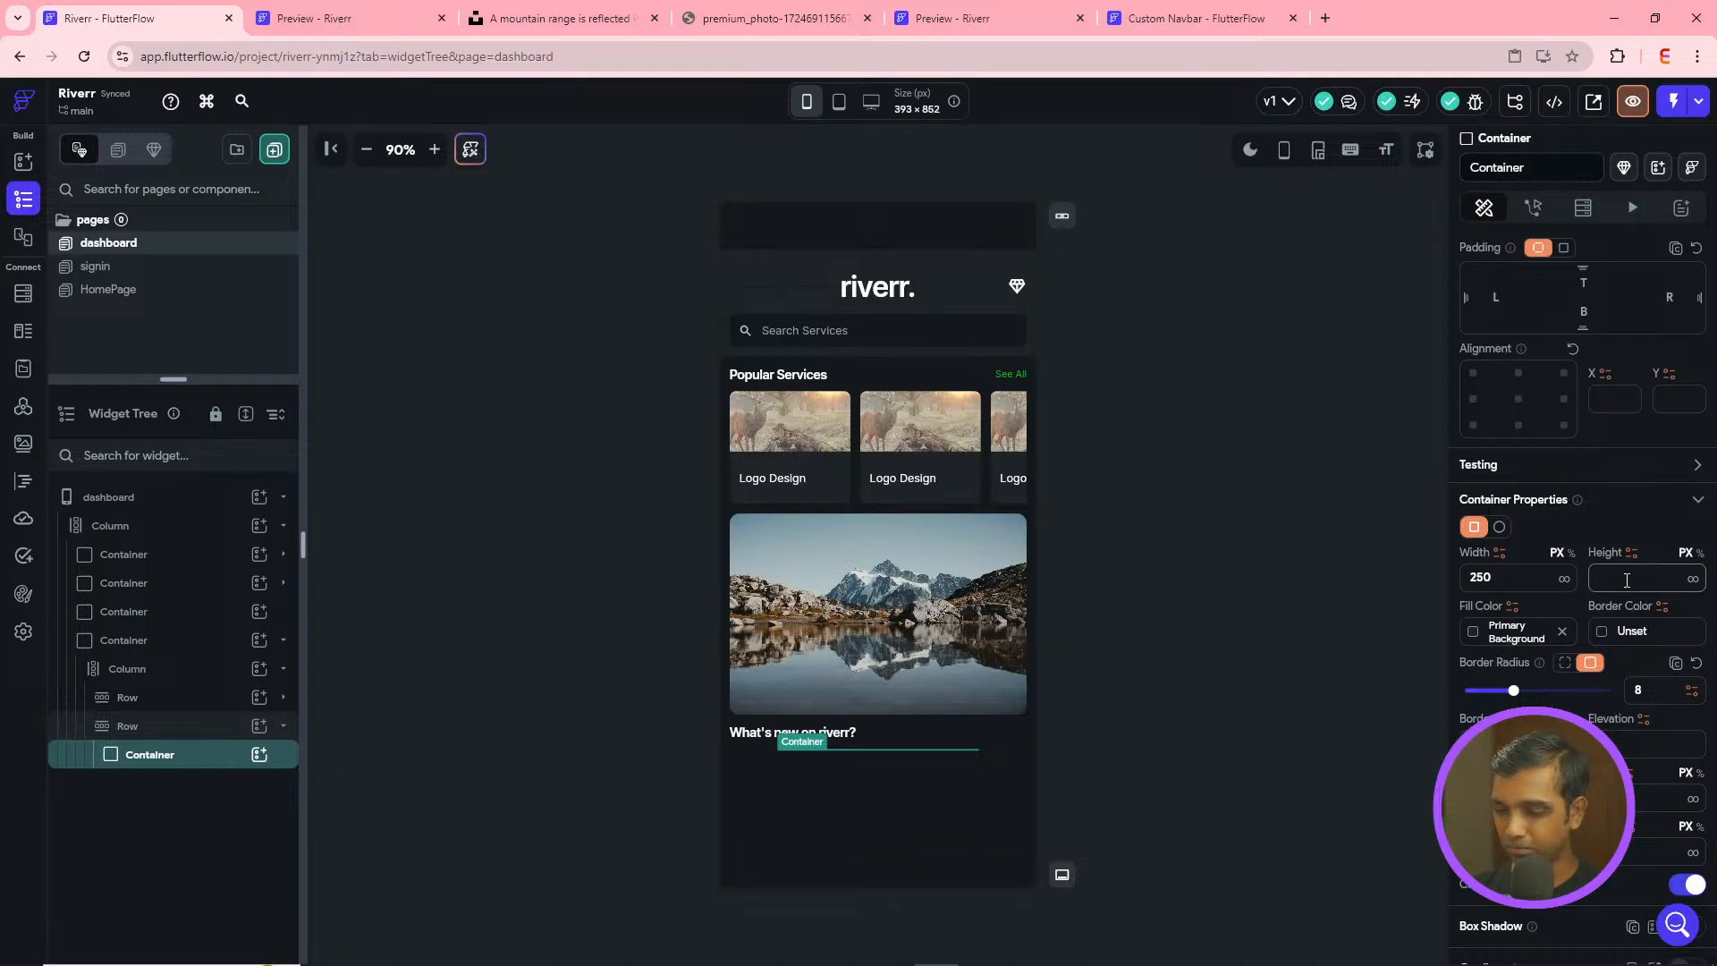
text(250)
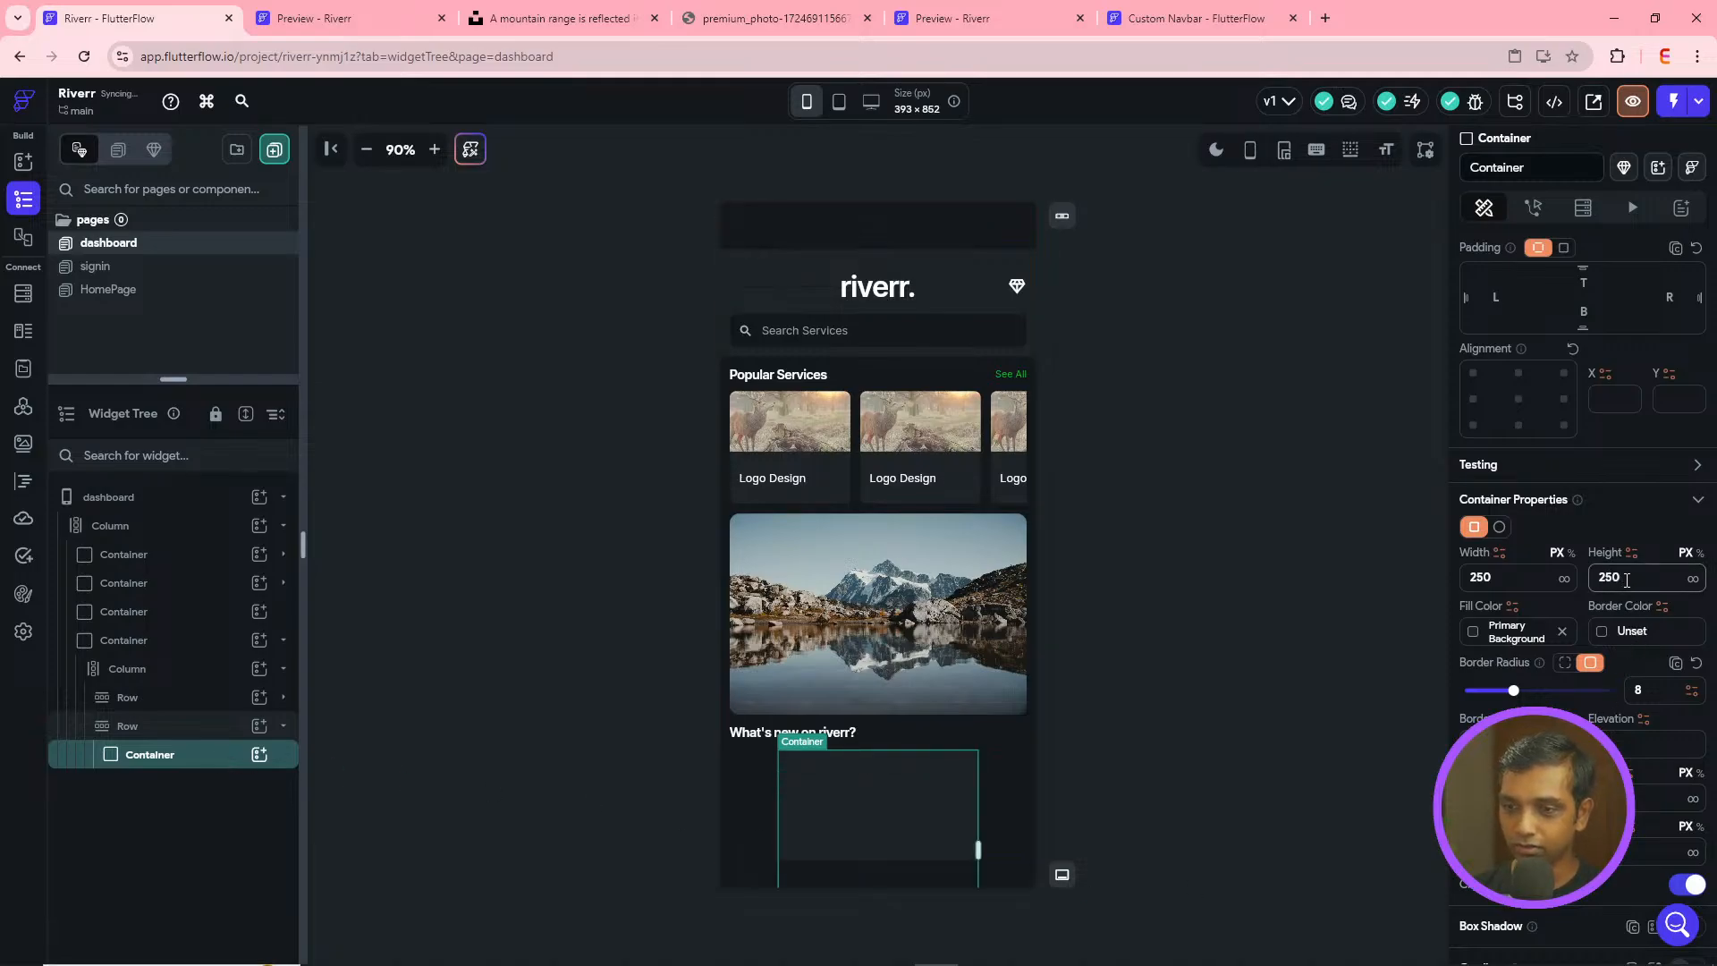
click(726, 814)
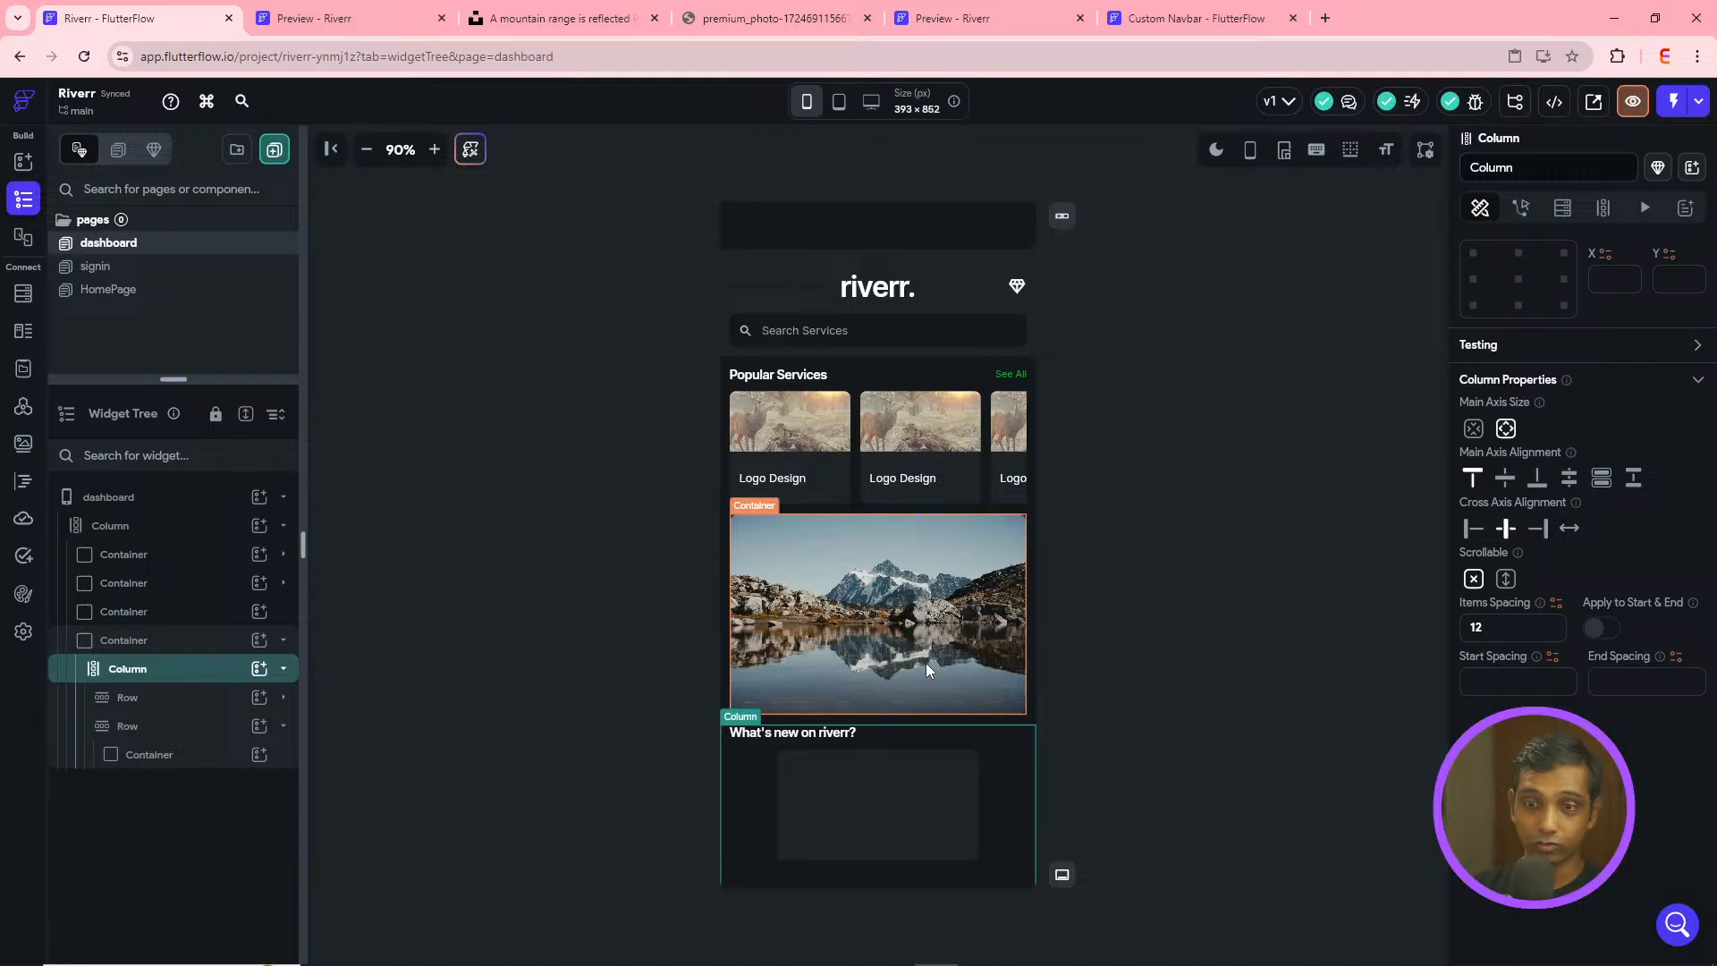
- Expand the background image settings of the container under "What's new on riverr?" and choose Network as its image type
mouse_move(1714, 963)
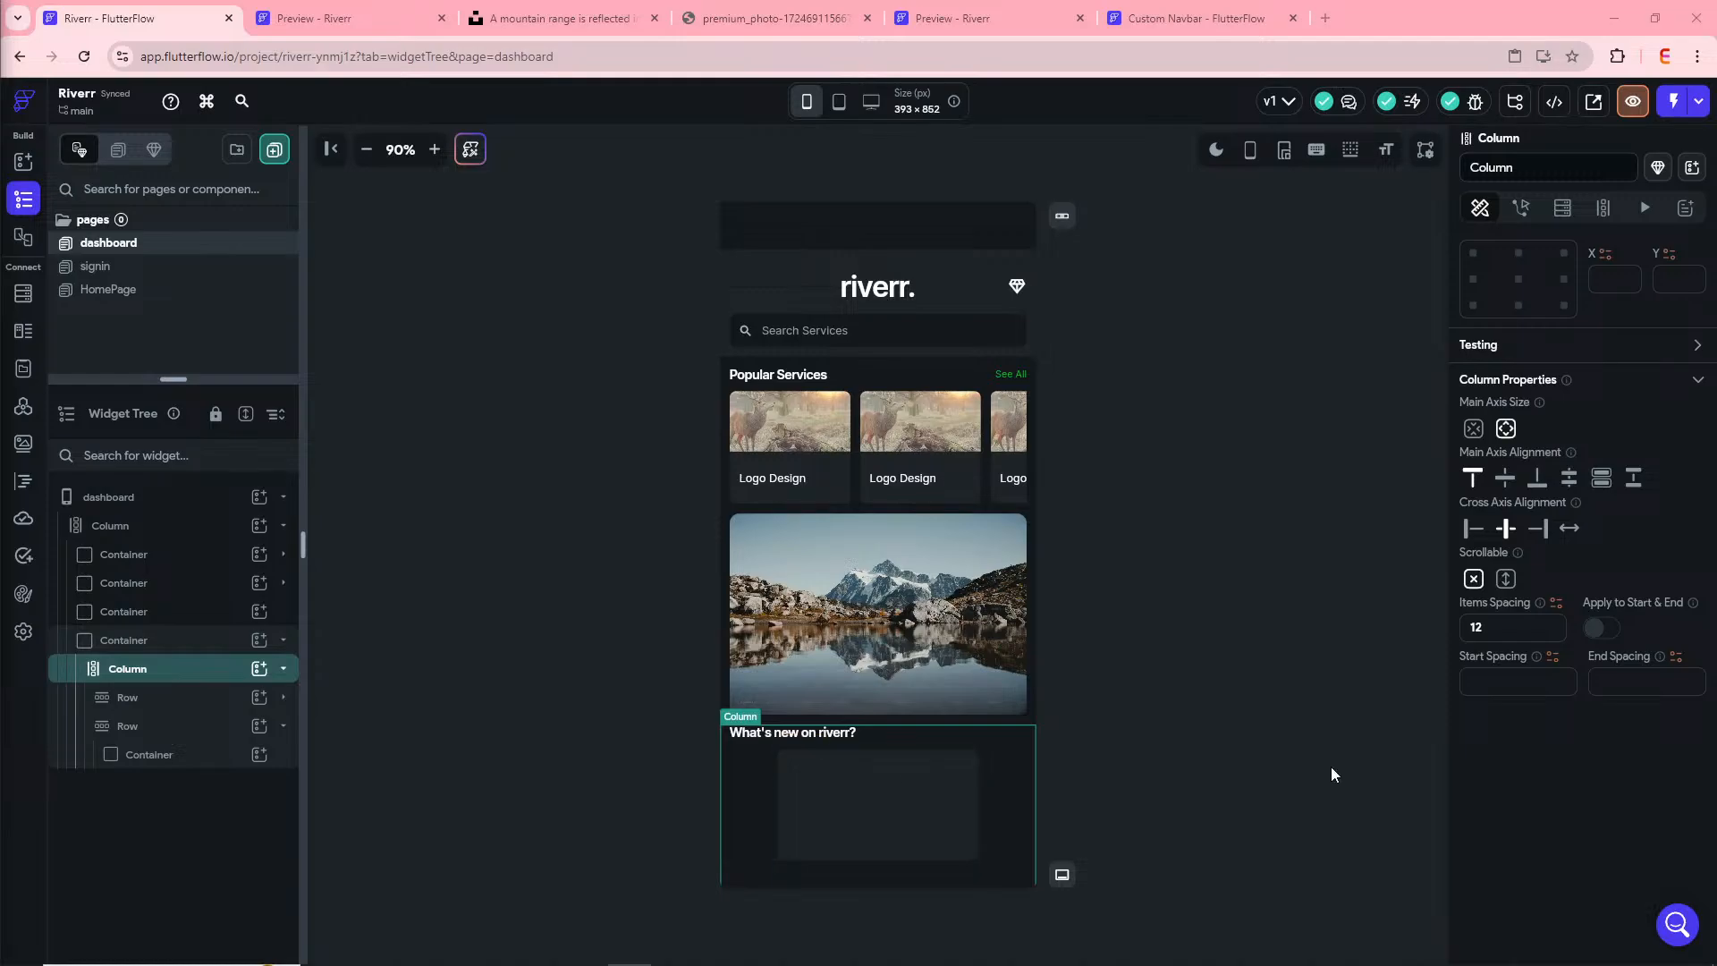
click(937, 796)
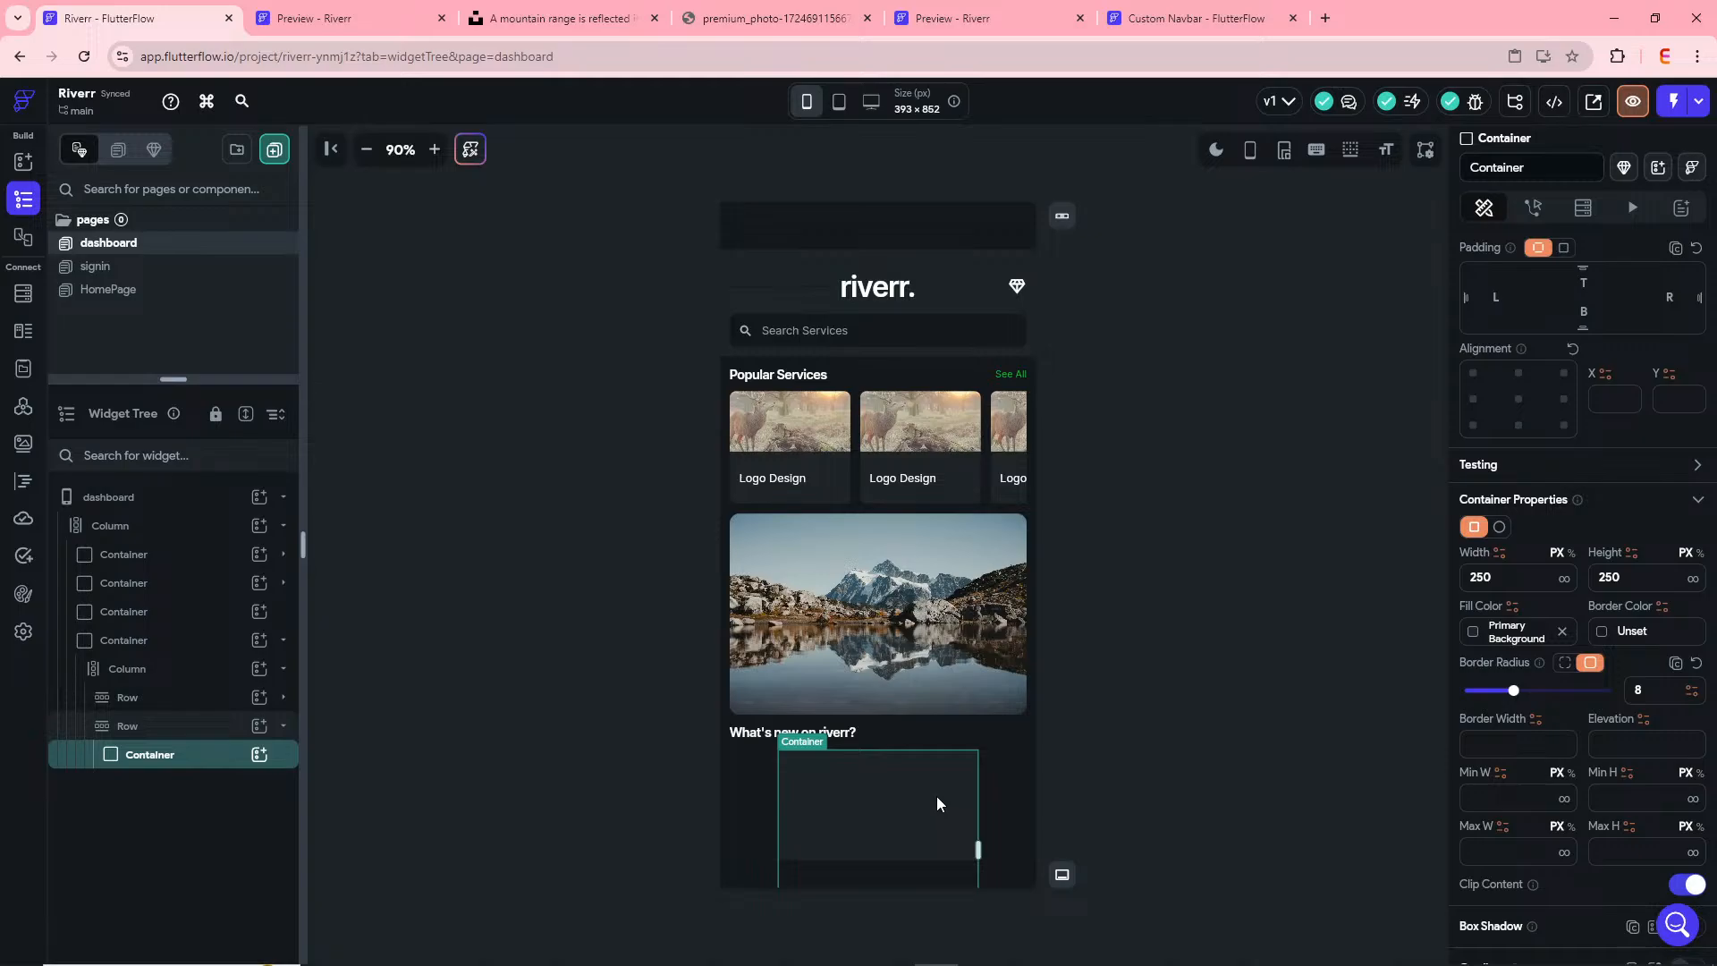
scroll(1697, 733, down, 5)
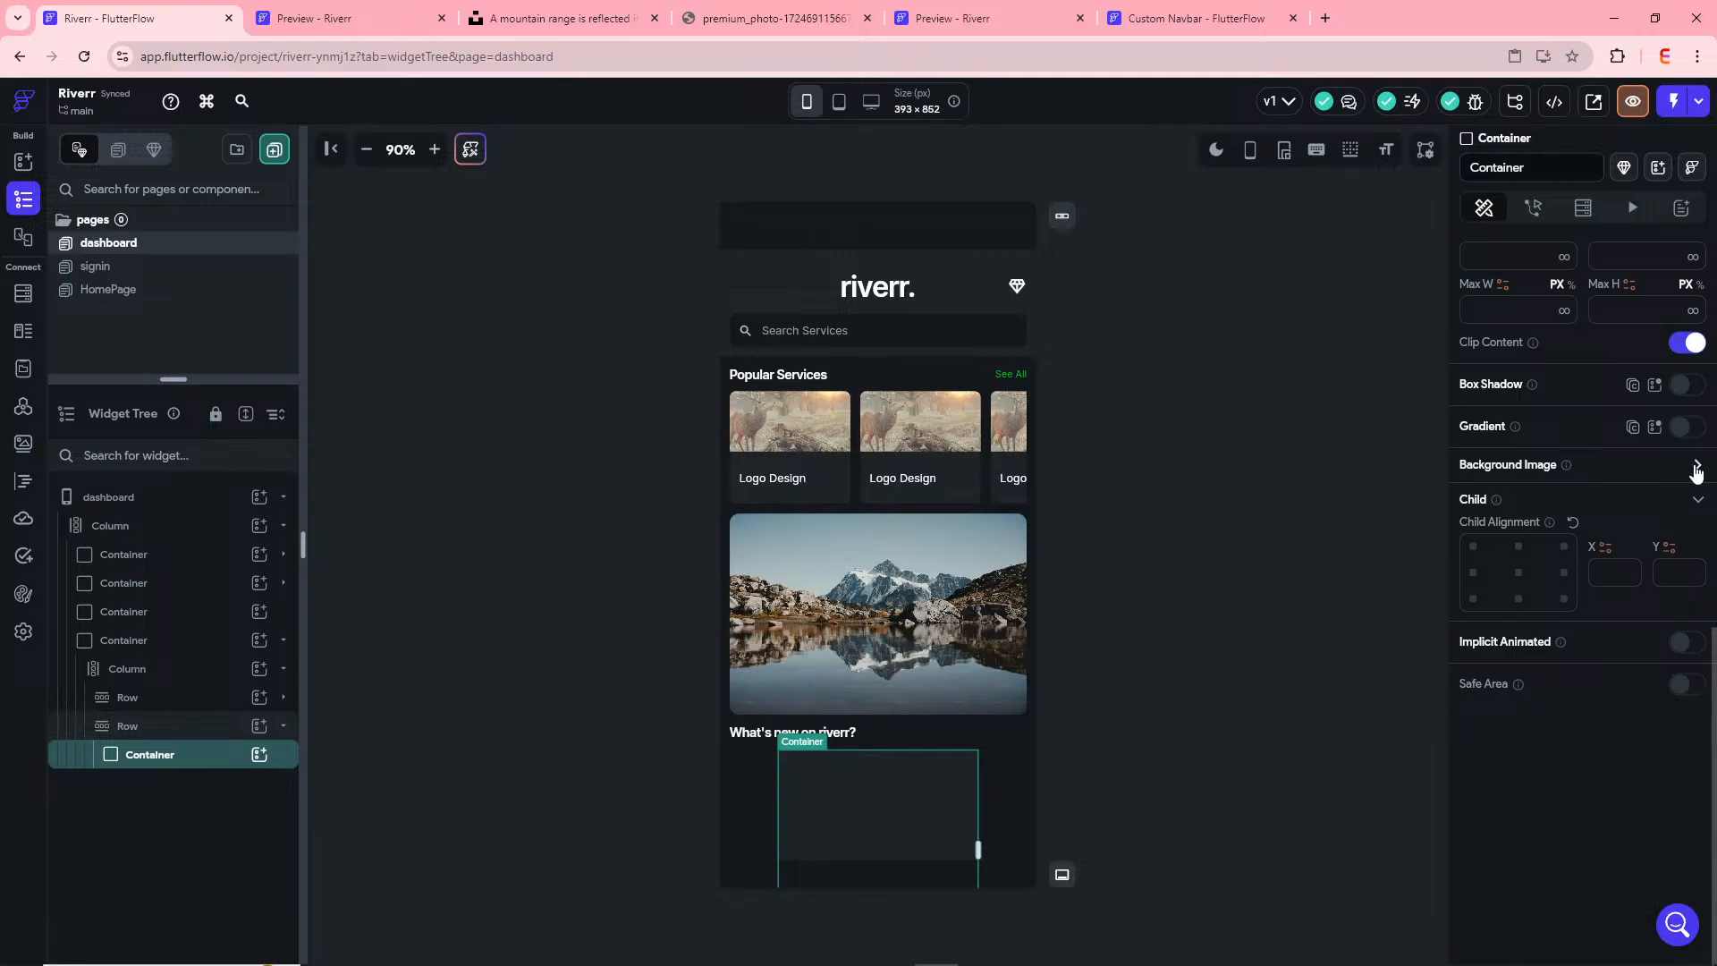
click(1696, 466)
click(1560, 517)
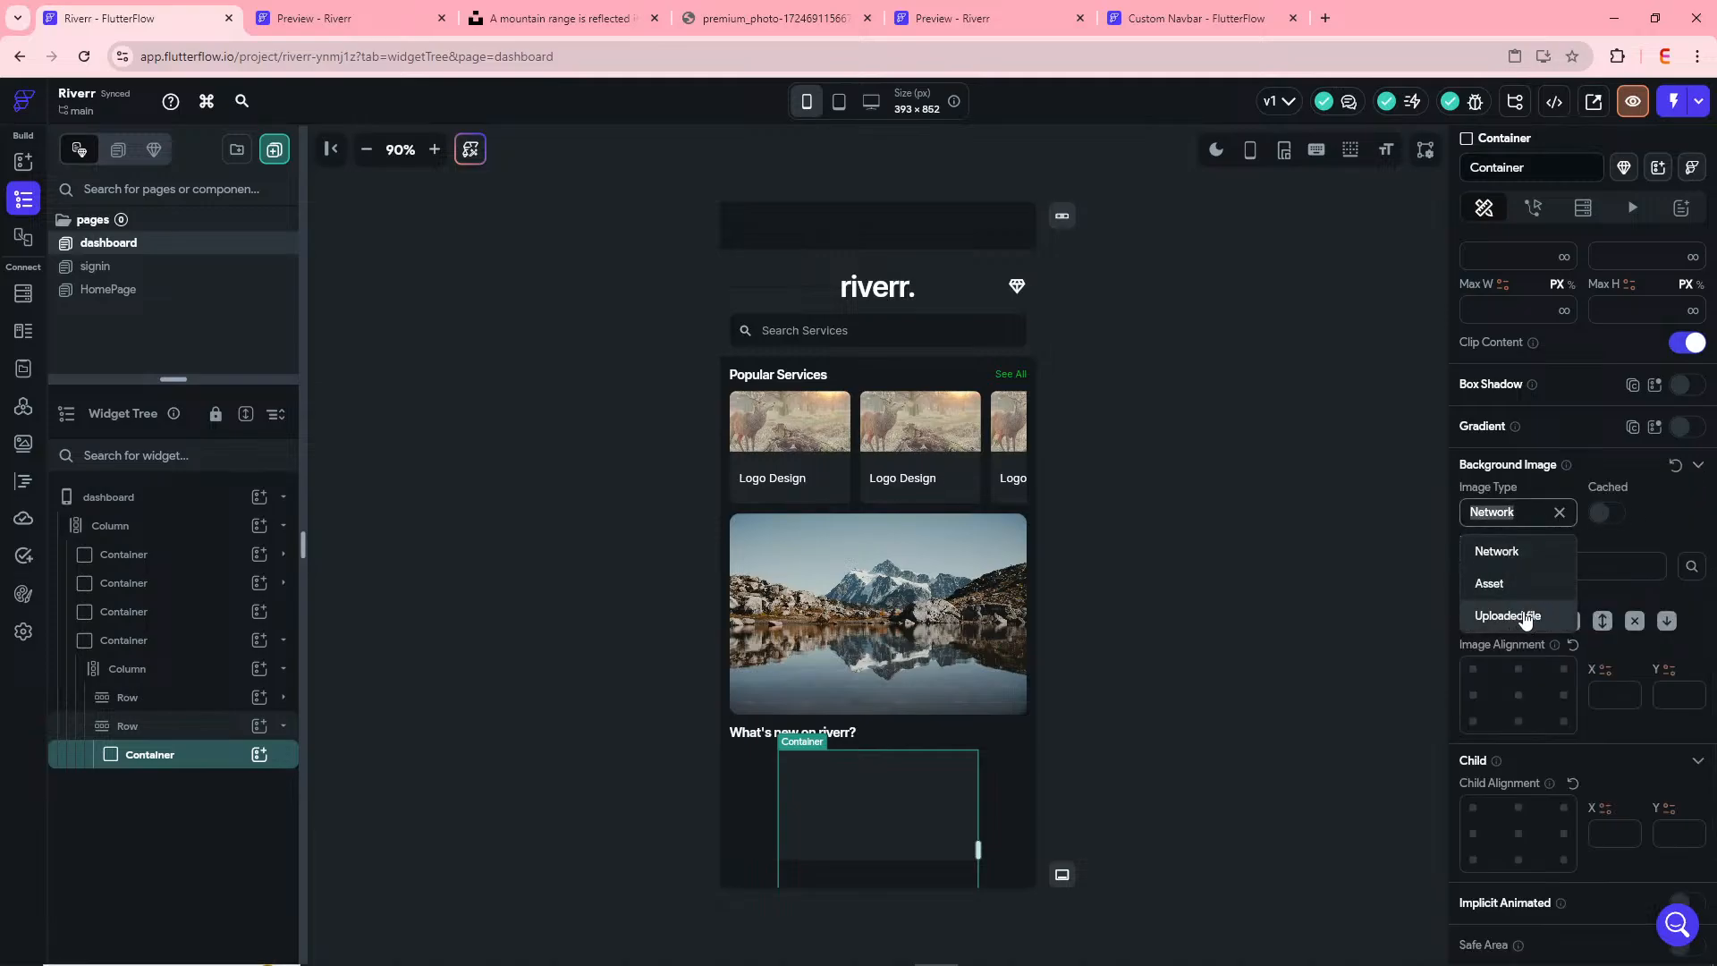
click(1525, 552)
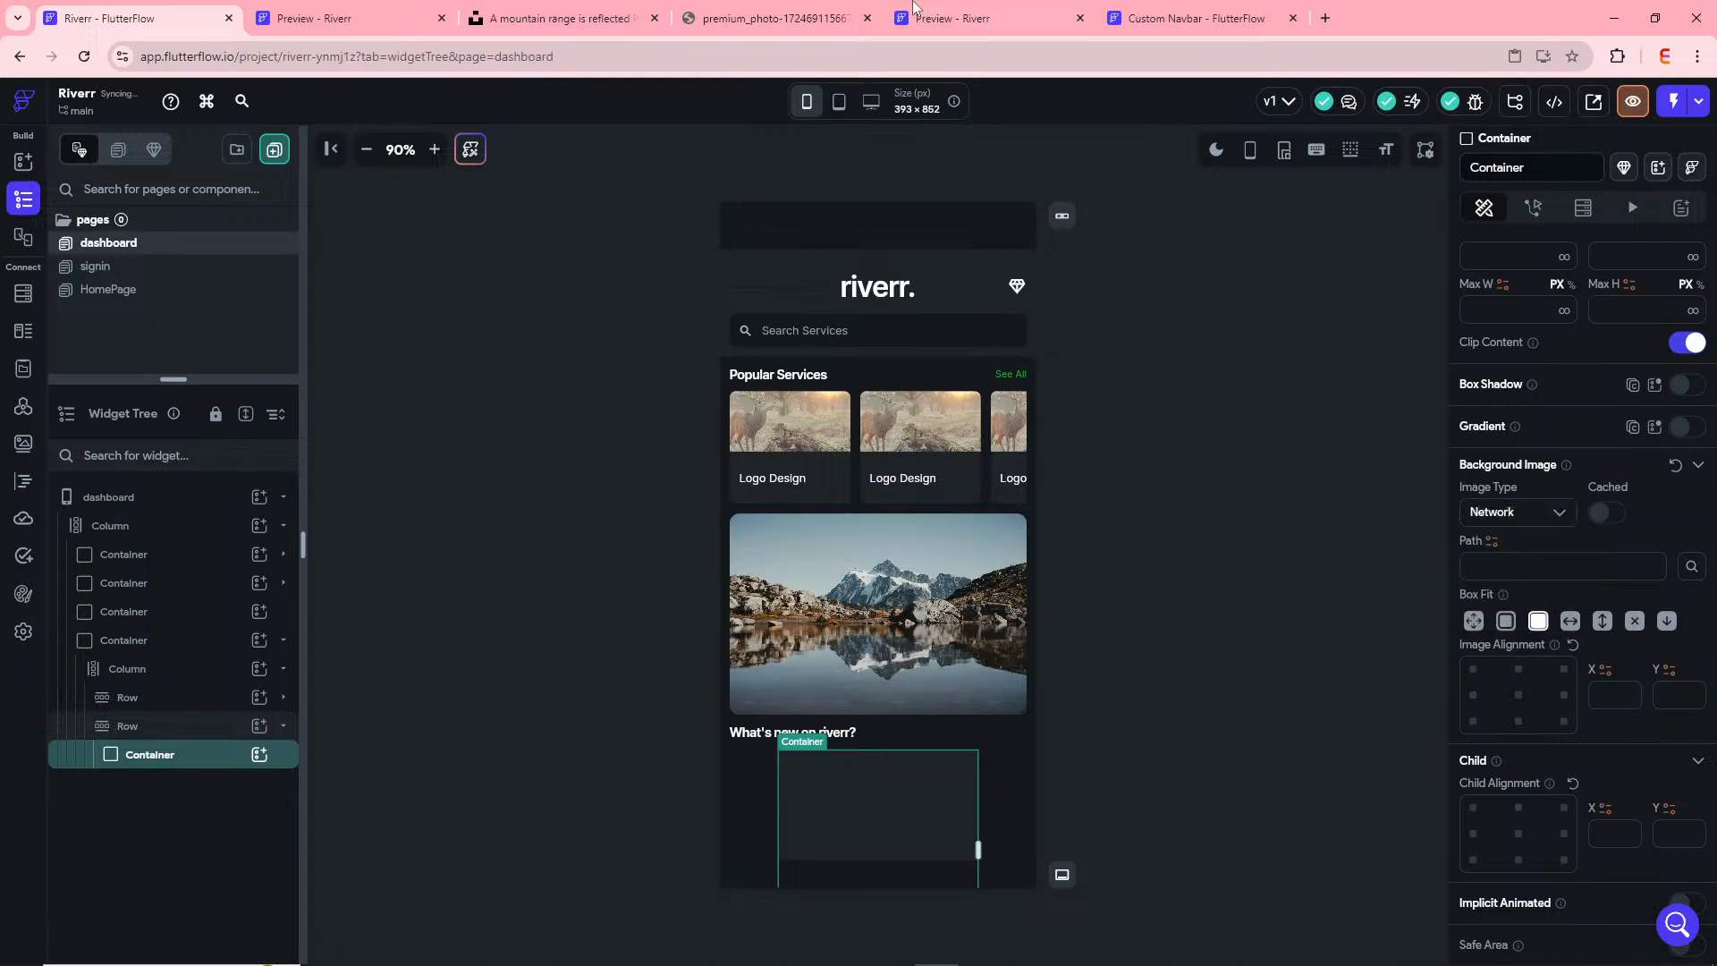
- On Unsplash, find the kitchen photo with a table and chairs and open its full image in a separate tab
click(563, 18)
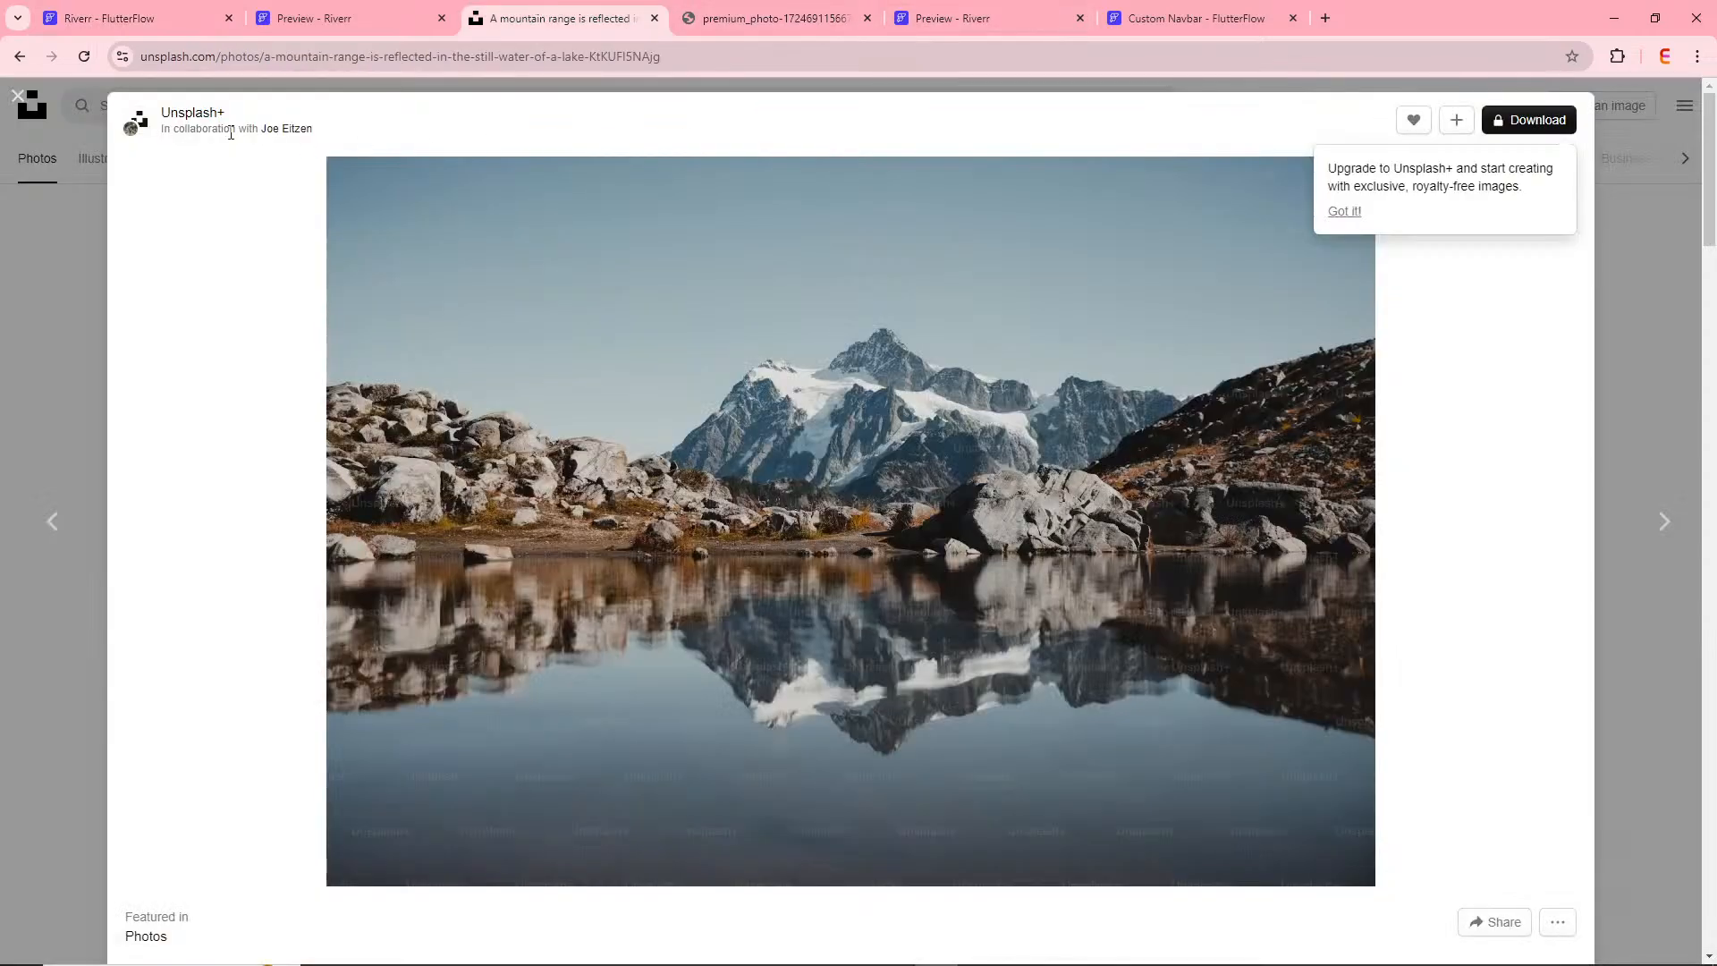
click(18, 96)
scroll(637, 677, down, 5)
scroll(637, 677, down, 9)
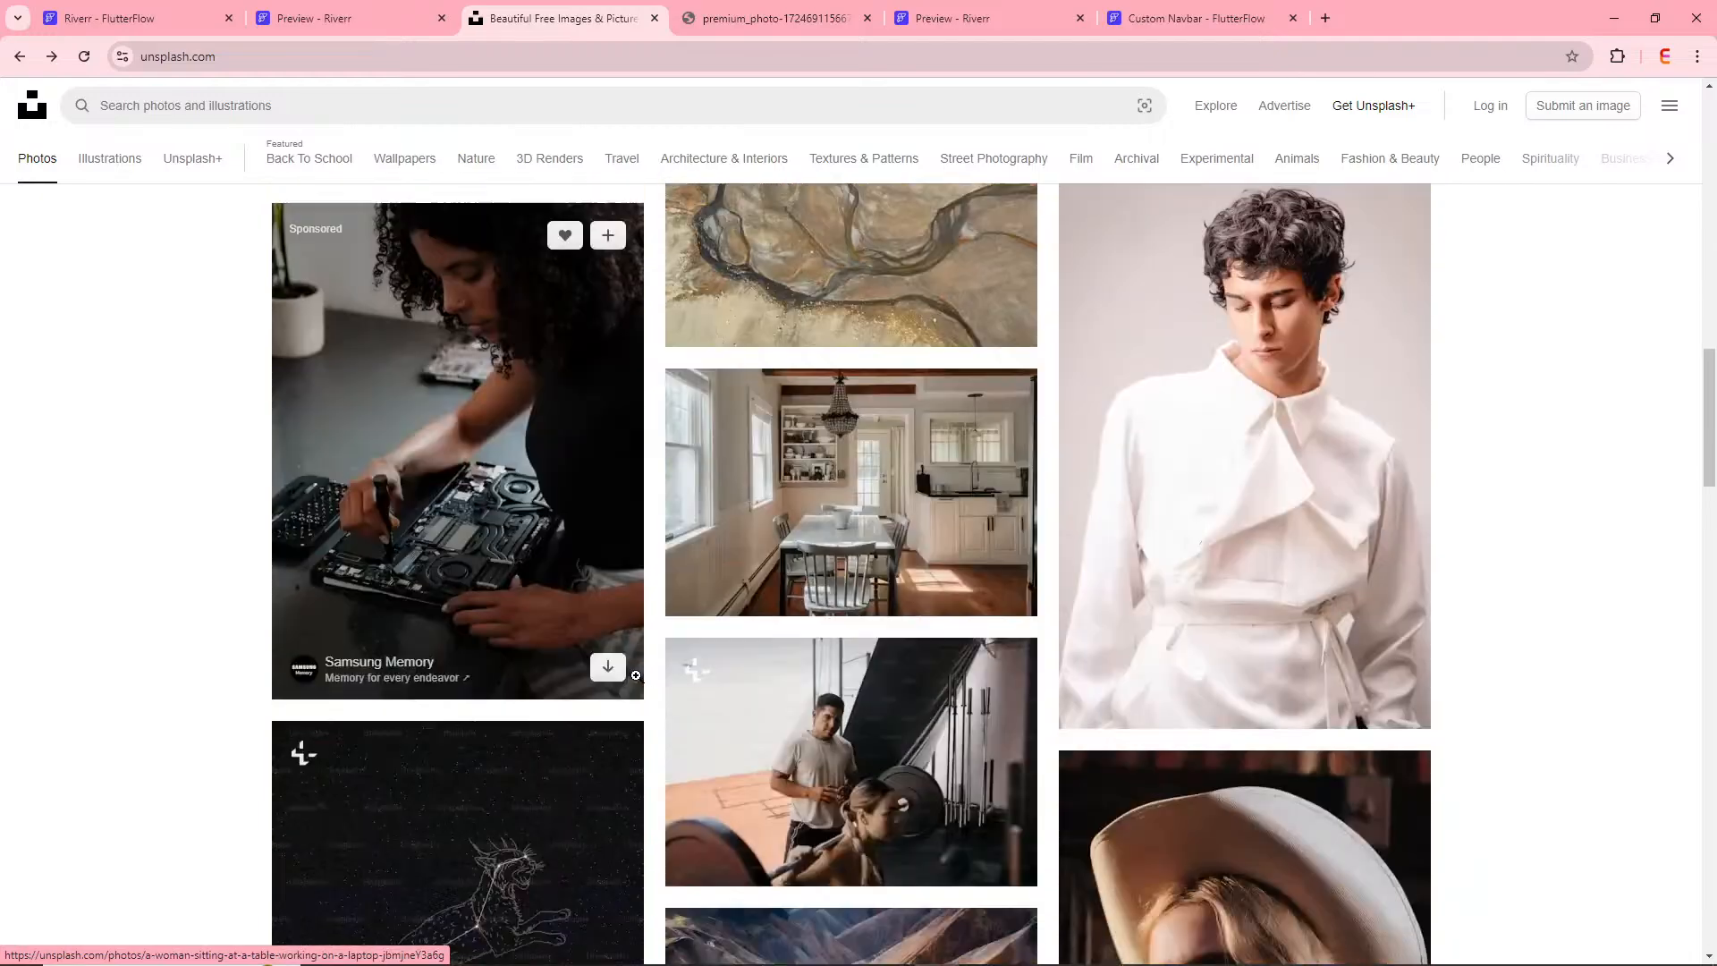
right_click(802, 362)
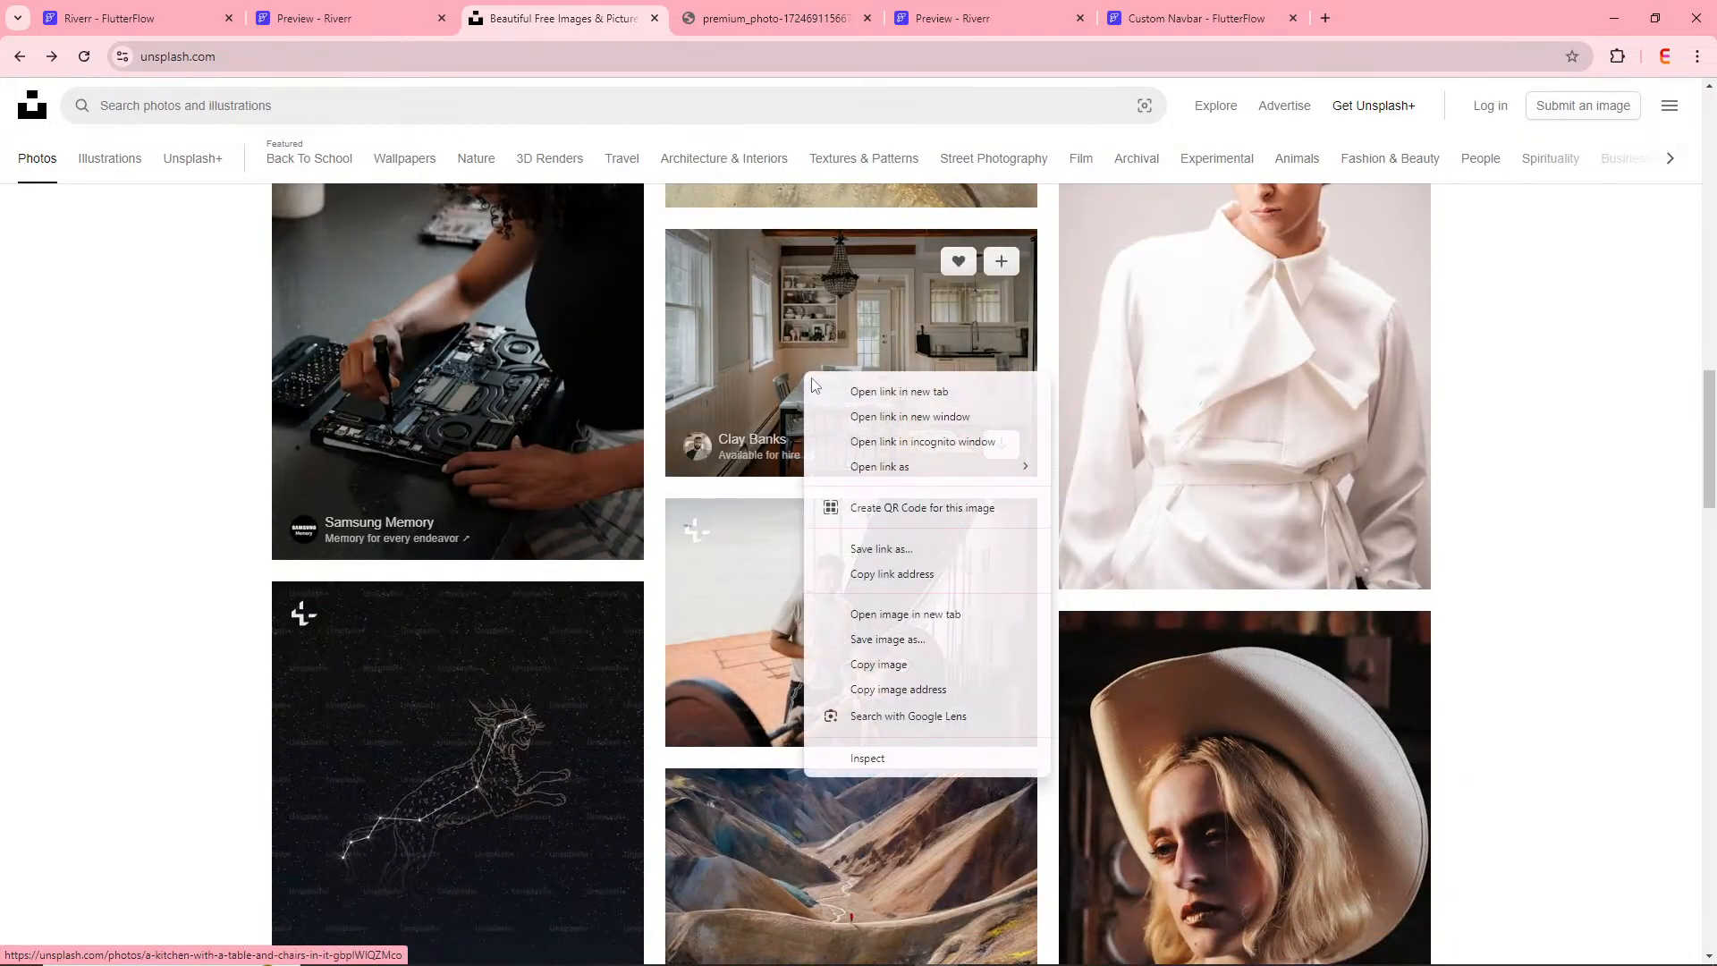
click(850, 383)
key(ctrl+Tab)
right_click(740, 459)
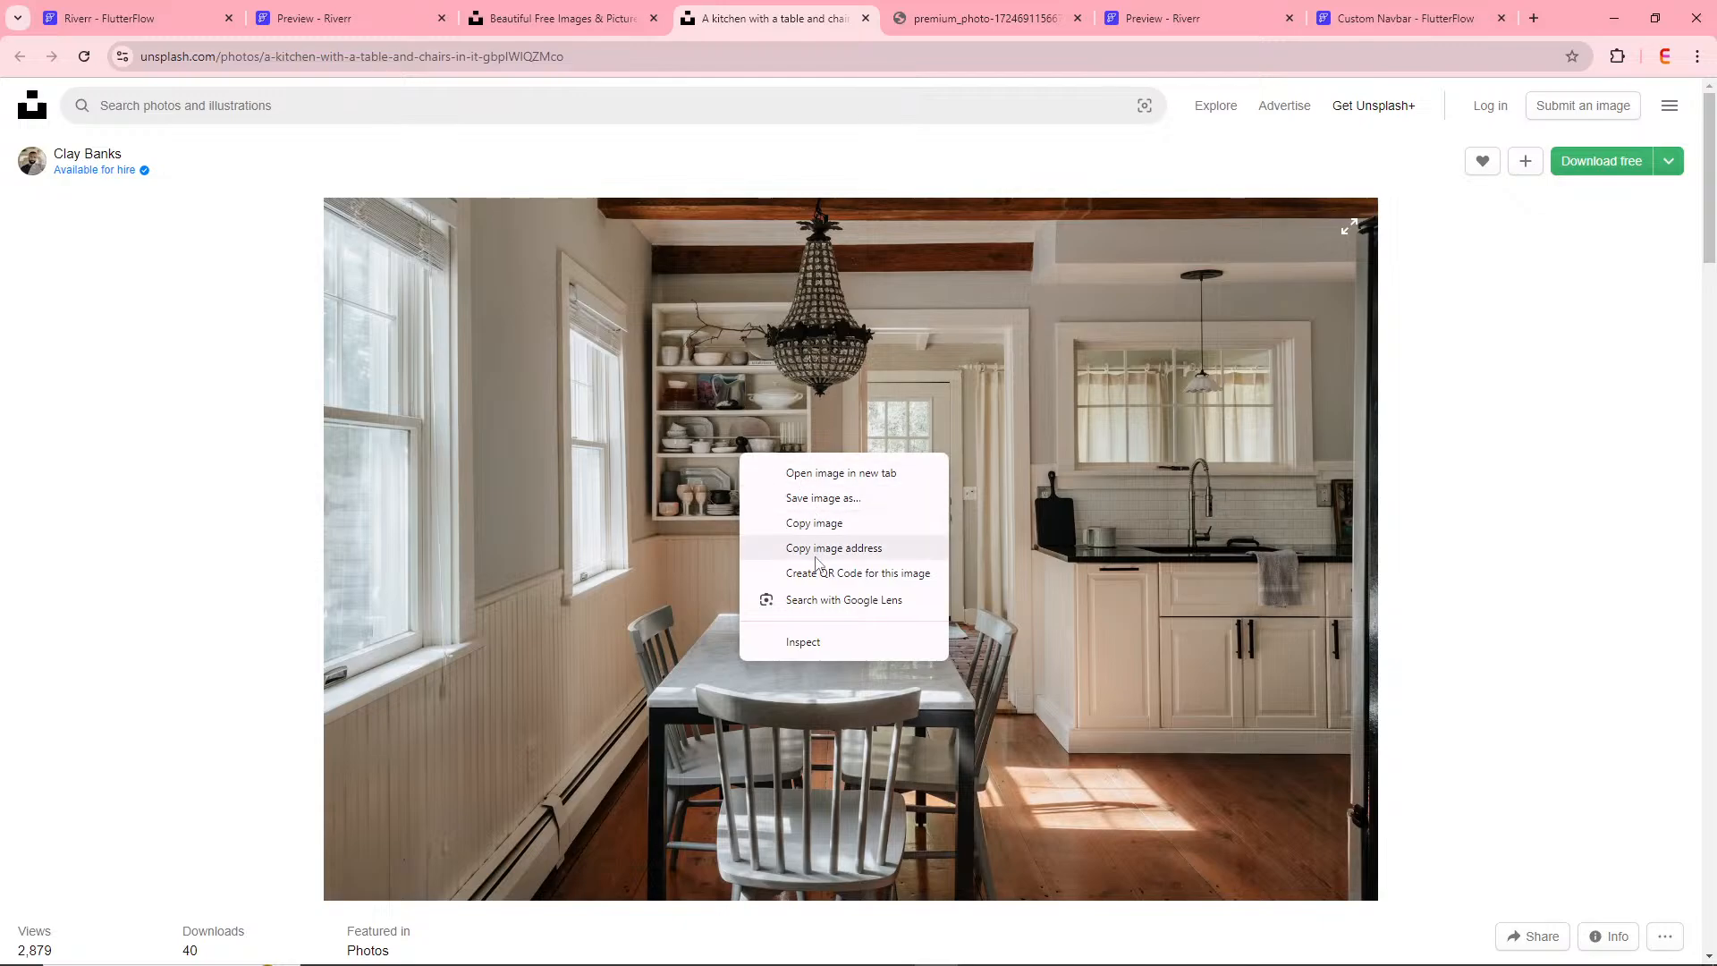
click(824, 473)
key(ctrl+Tab)
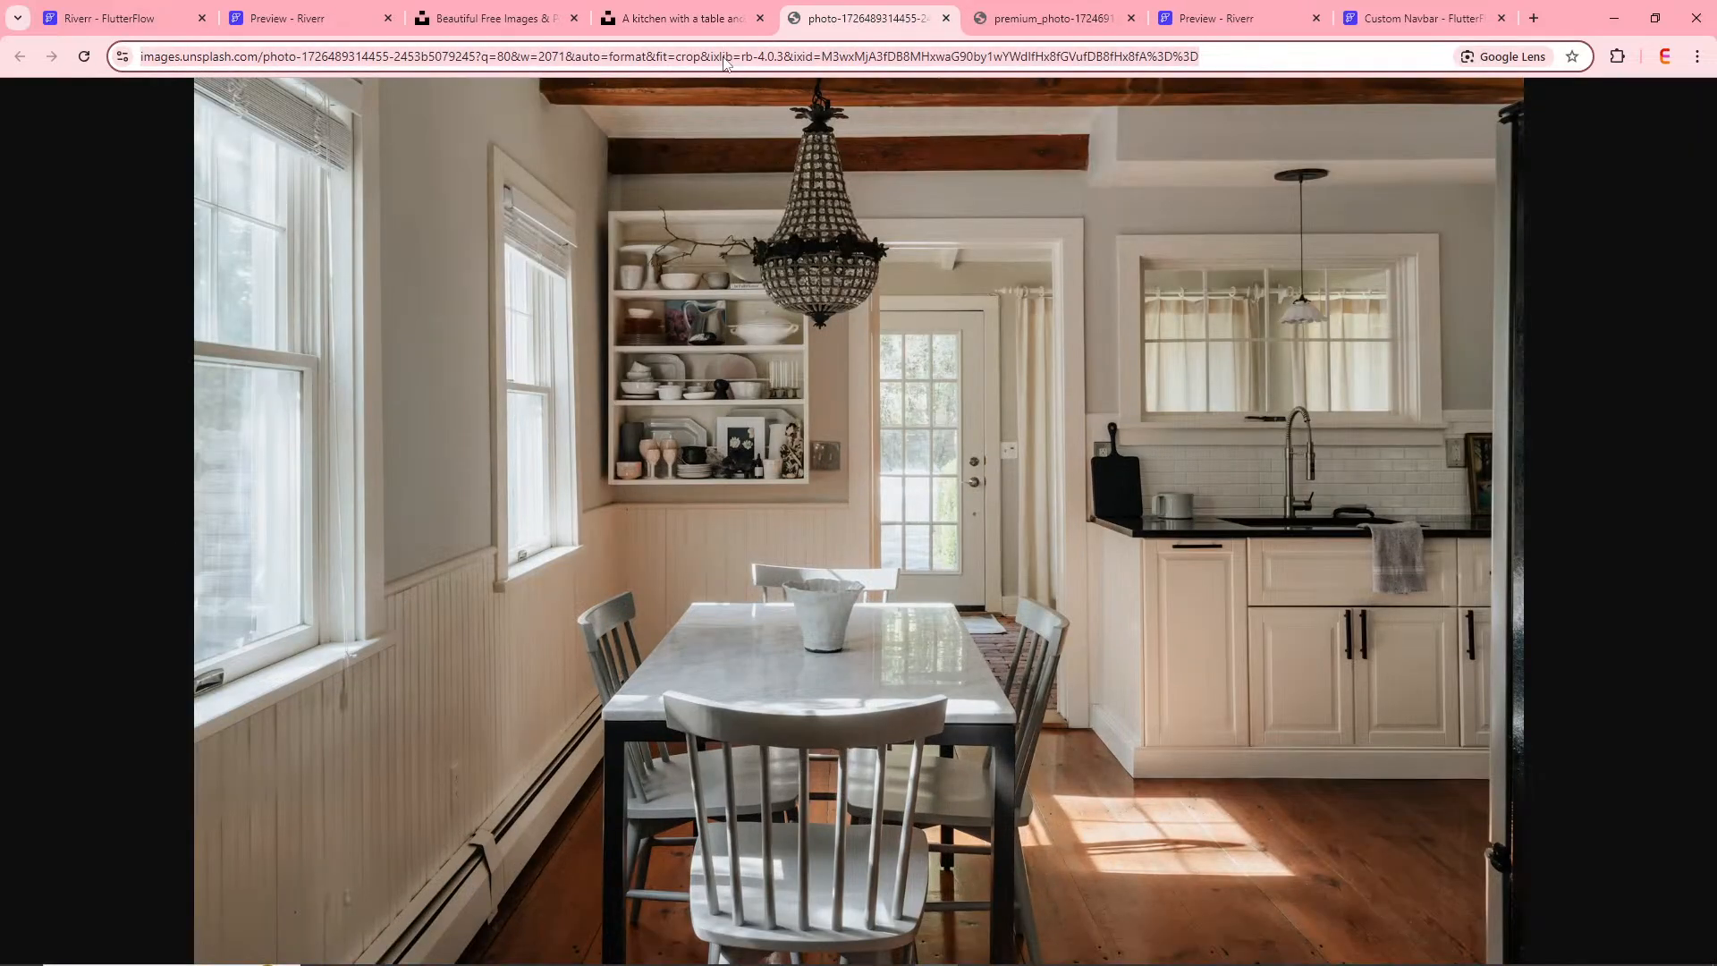
- In FlutterFlow, paste the copied kitchen photo URL as the background image path of the container under "What's new on riverr?"
click(131, 9)
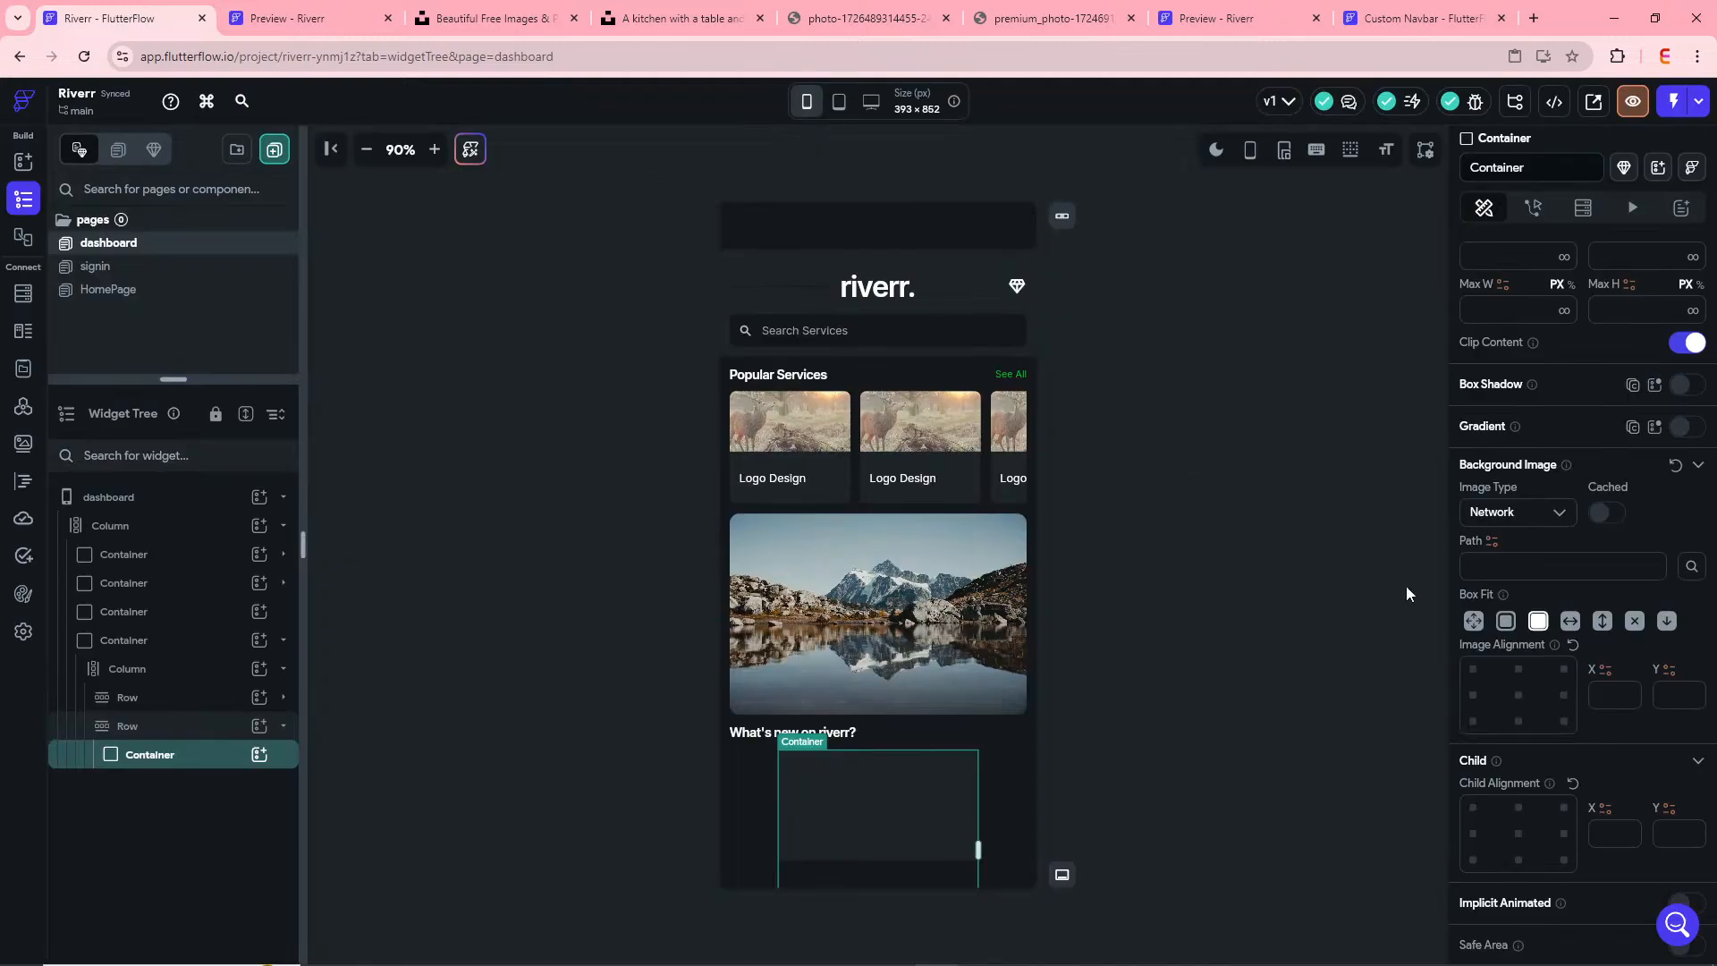
click(1511, 569)
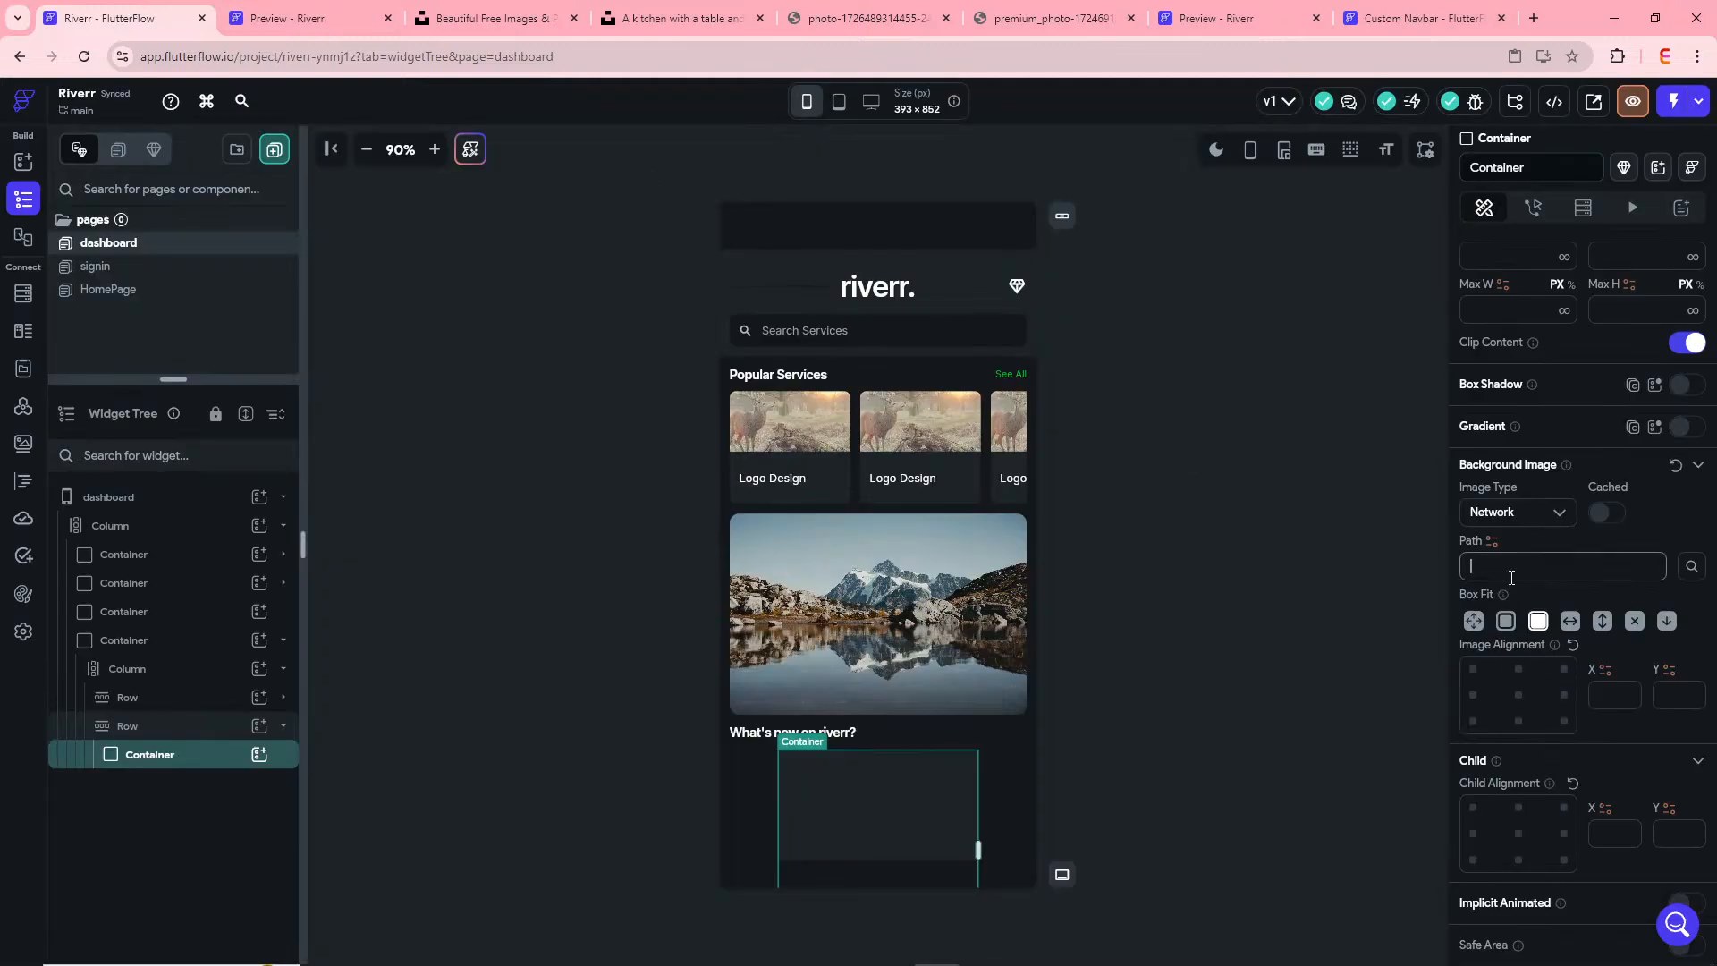
key(ctrl+v)
click(1093, 760)
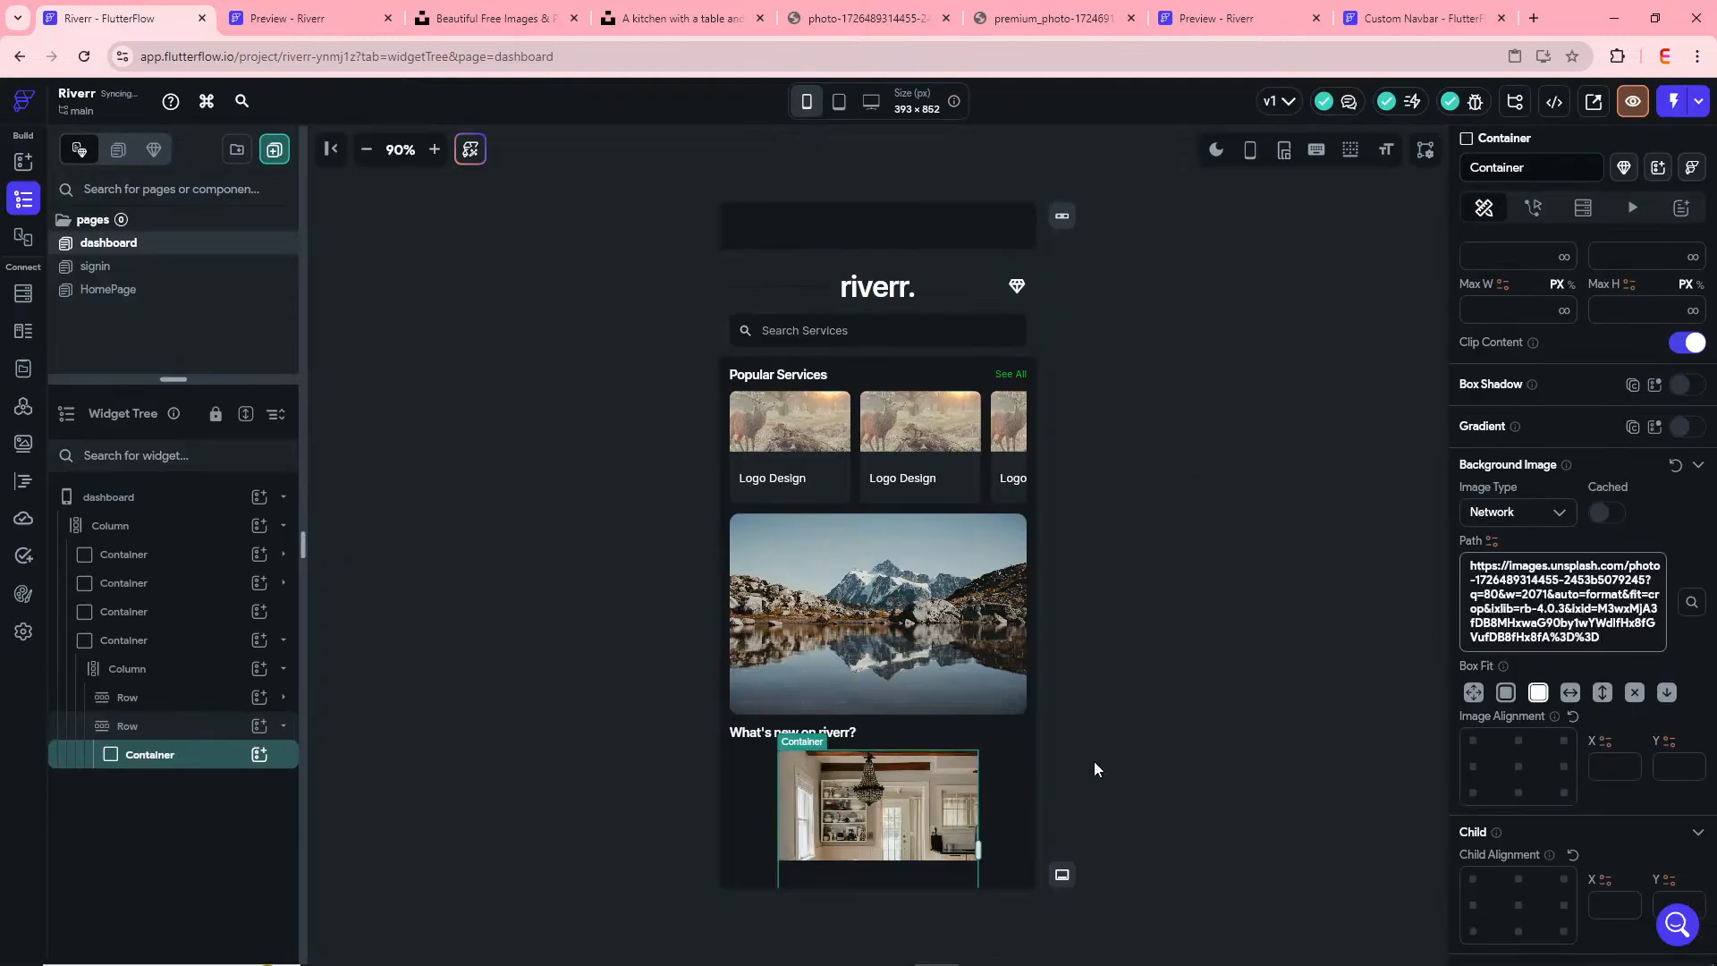
- Make the dashboard page's main column scrollable and bring the kitchen image container fully into view
click(134, 526)
scroll(1574, 691, down, 3)
click(1510, 579)
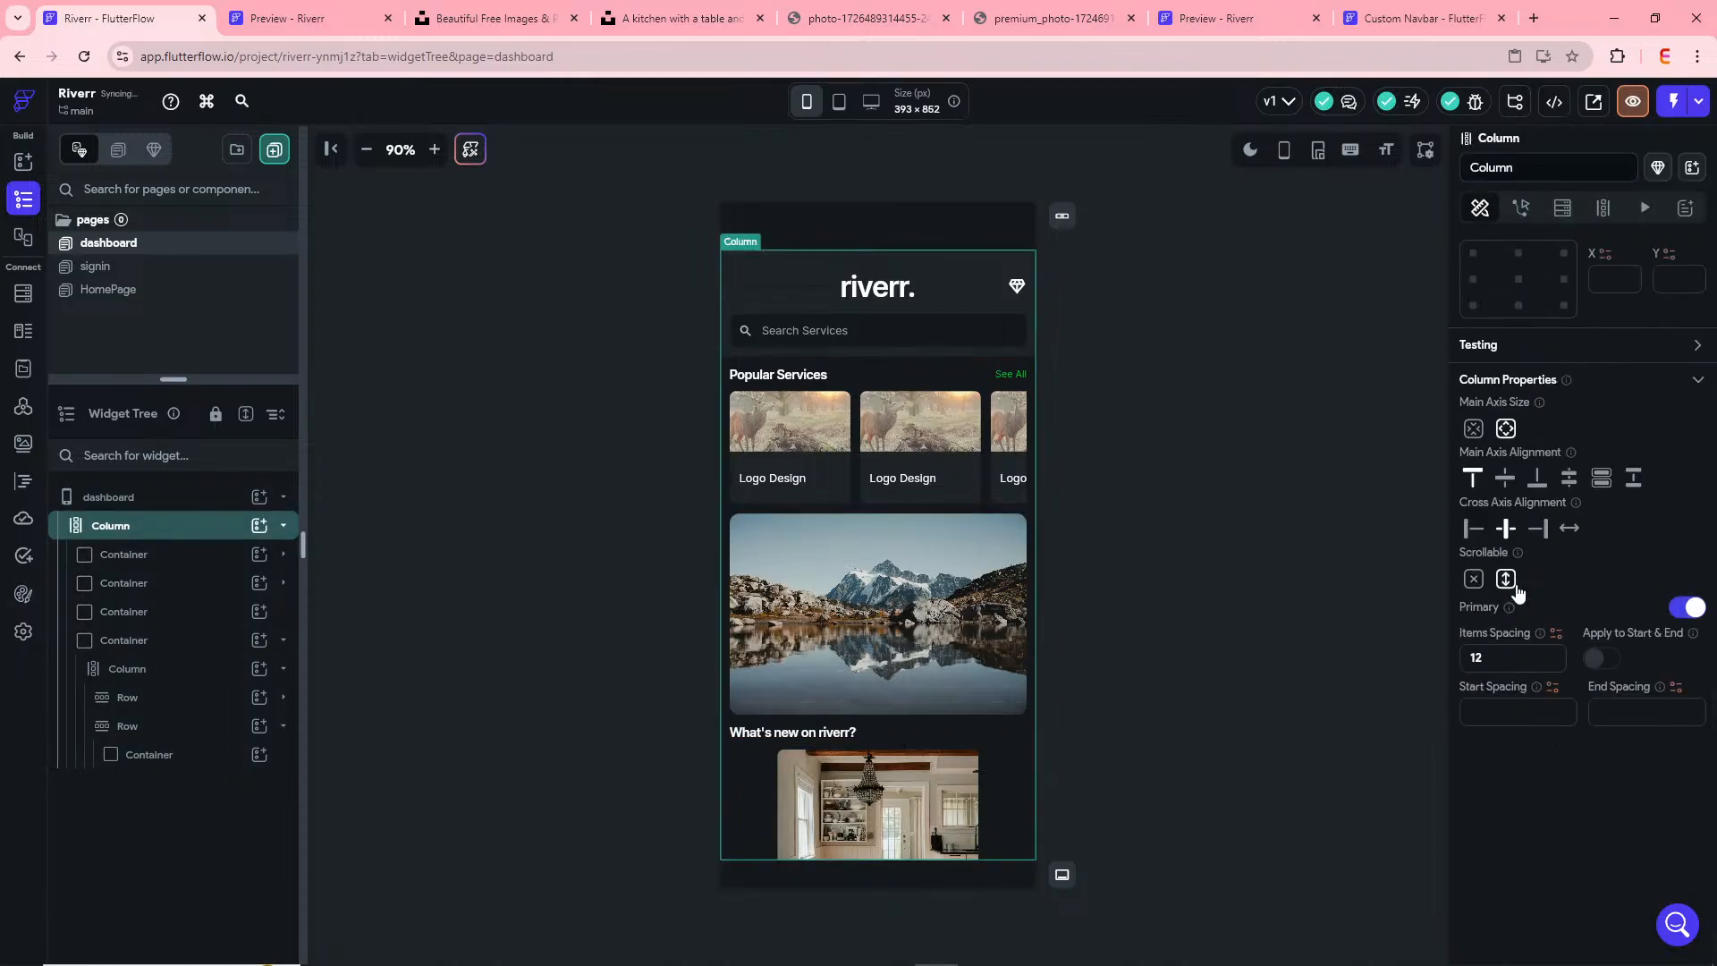
scroll(867, 807, down, 1)
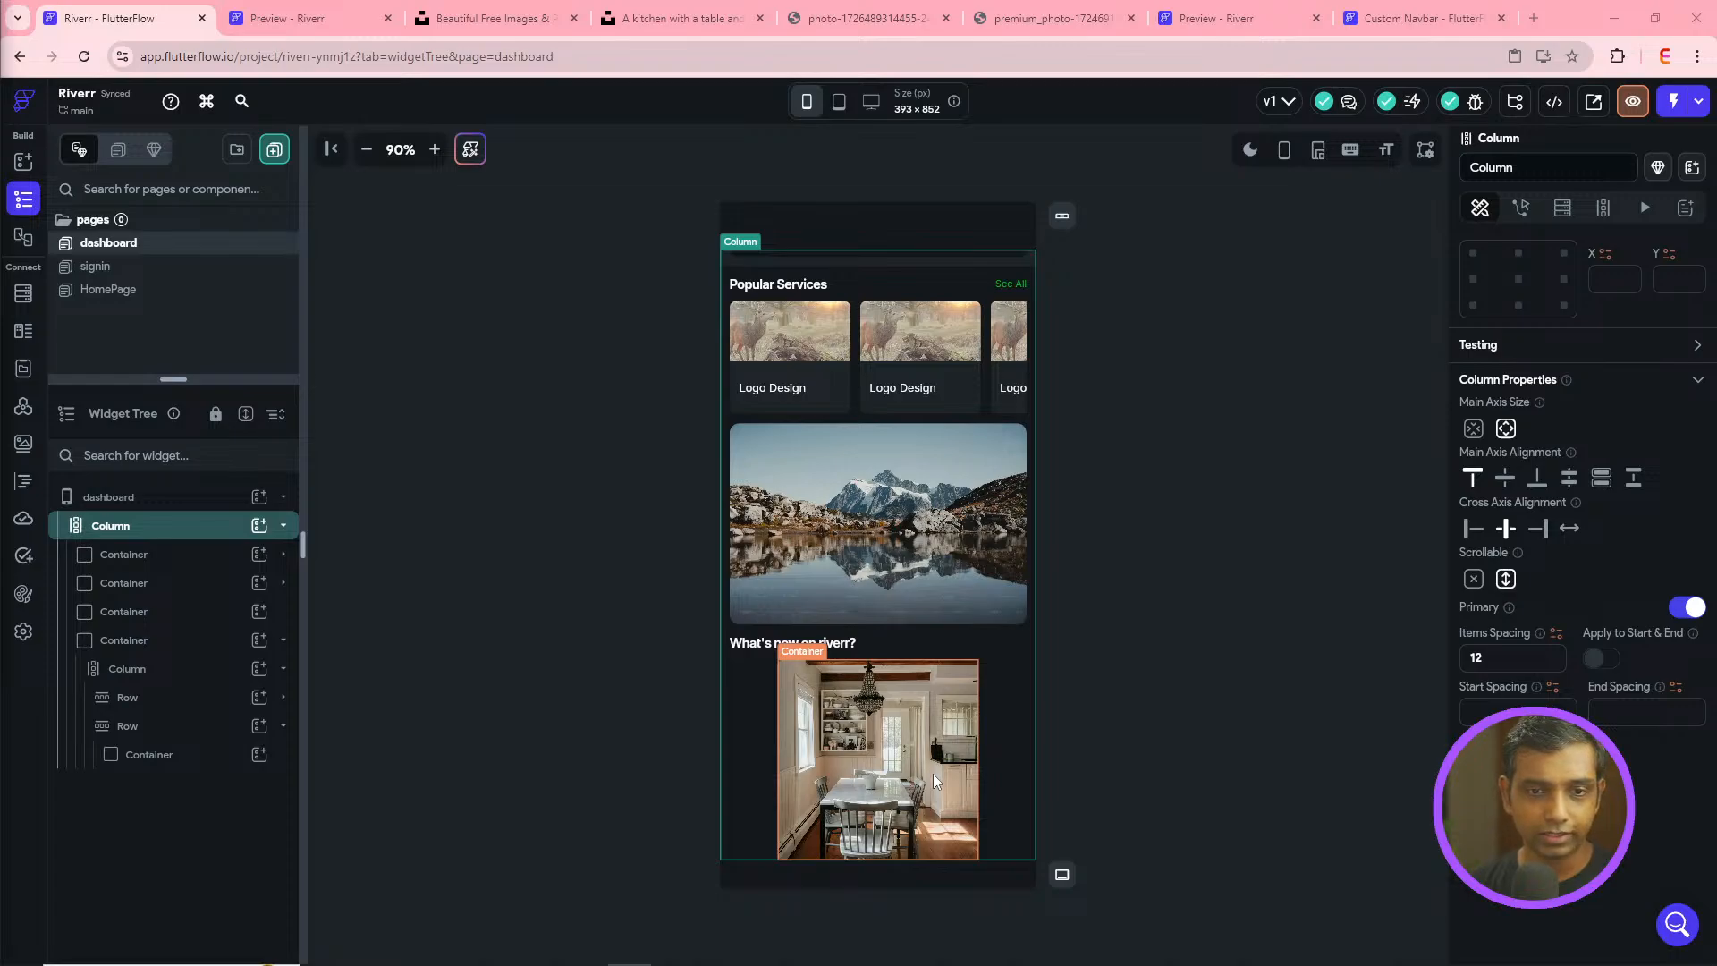
- Duplicate the kitchen image container within its row and select the second copy
click(916, 759)
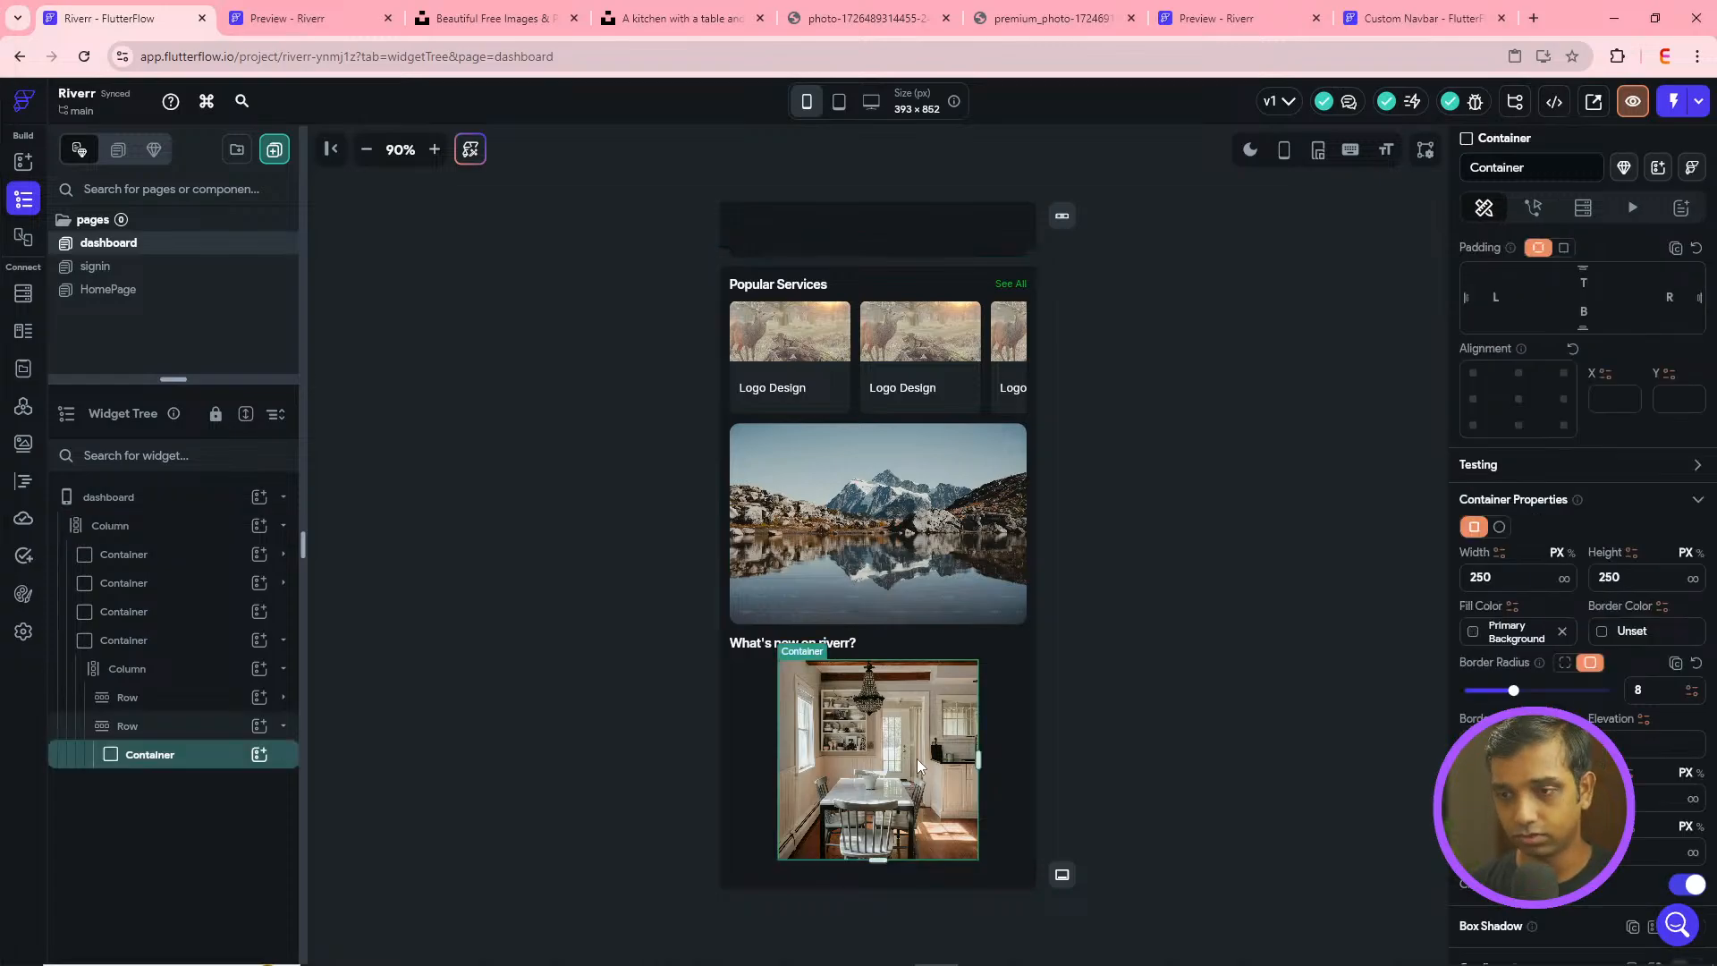
key(ctrl+d)
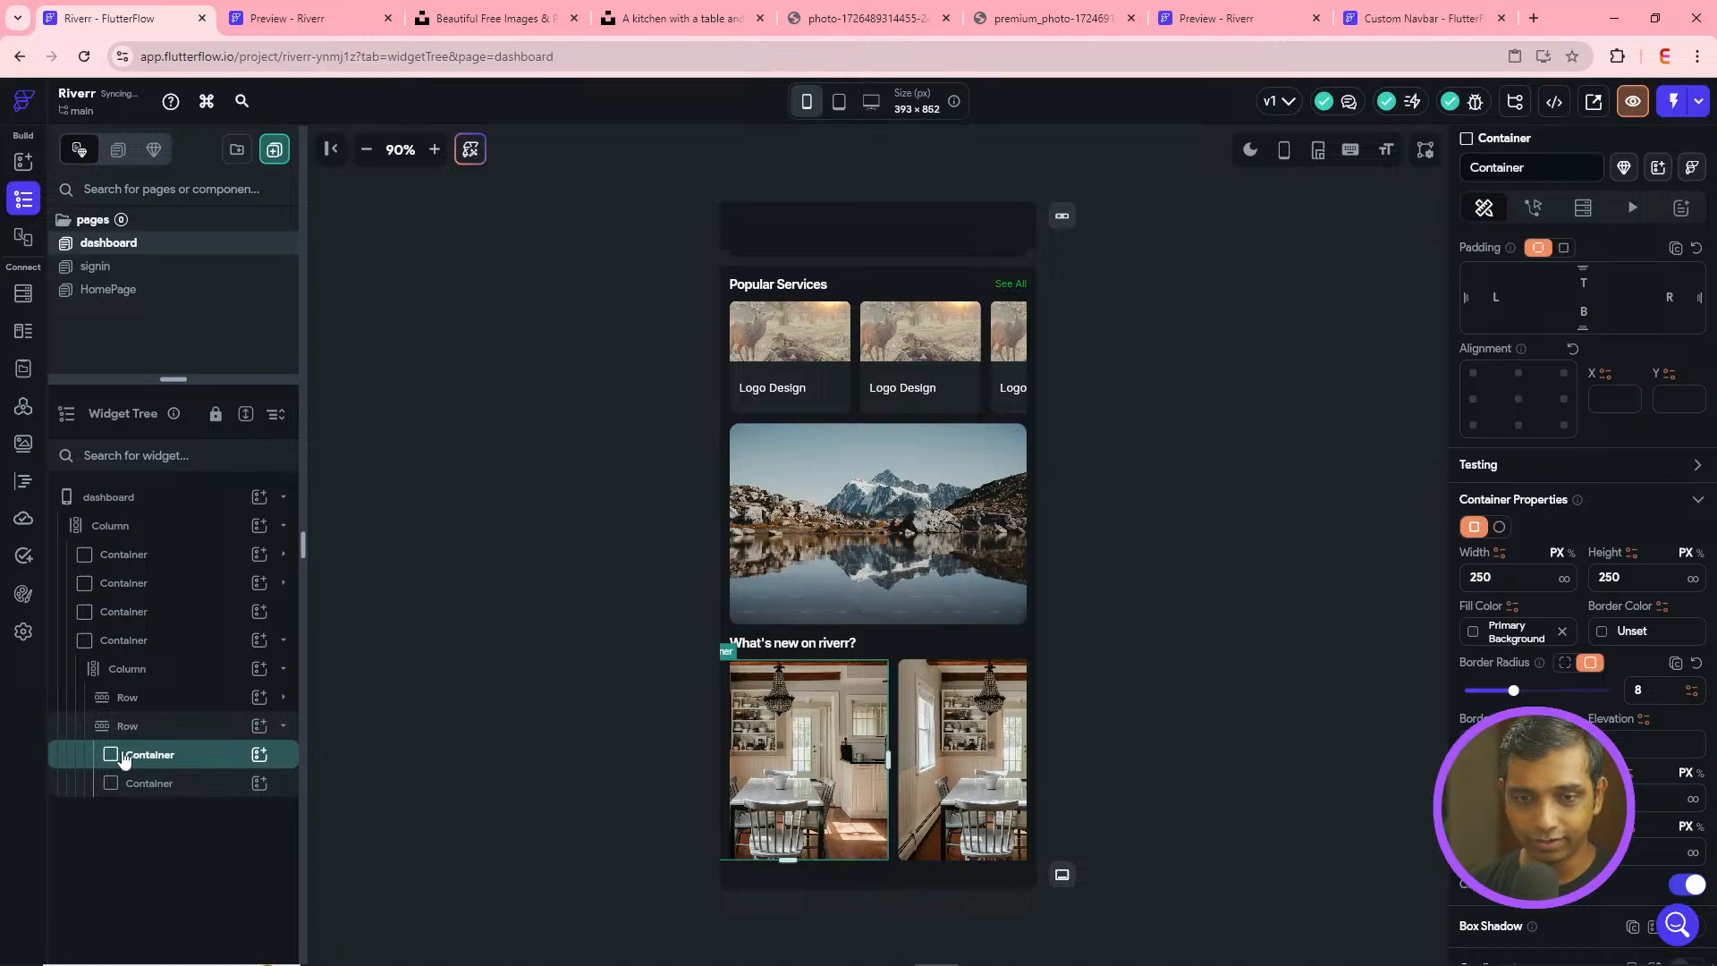
click(958, 723)
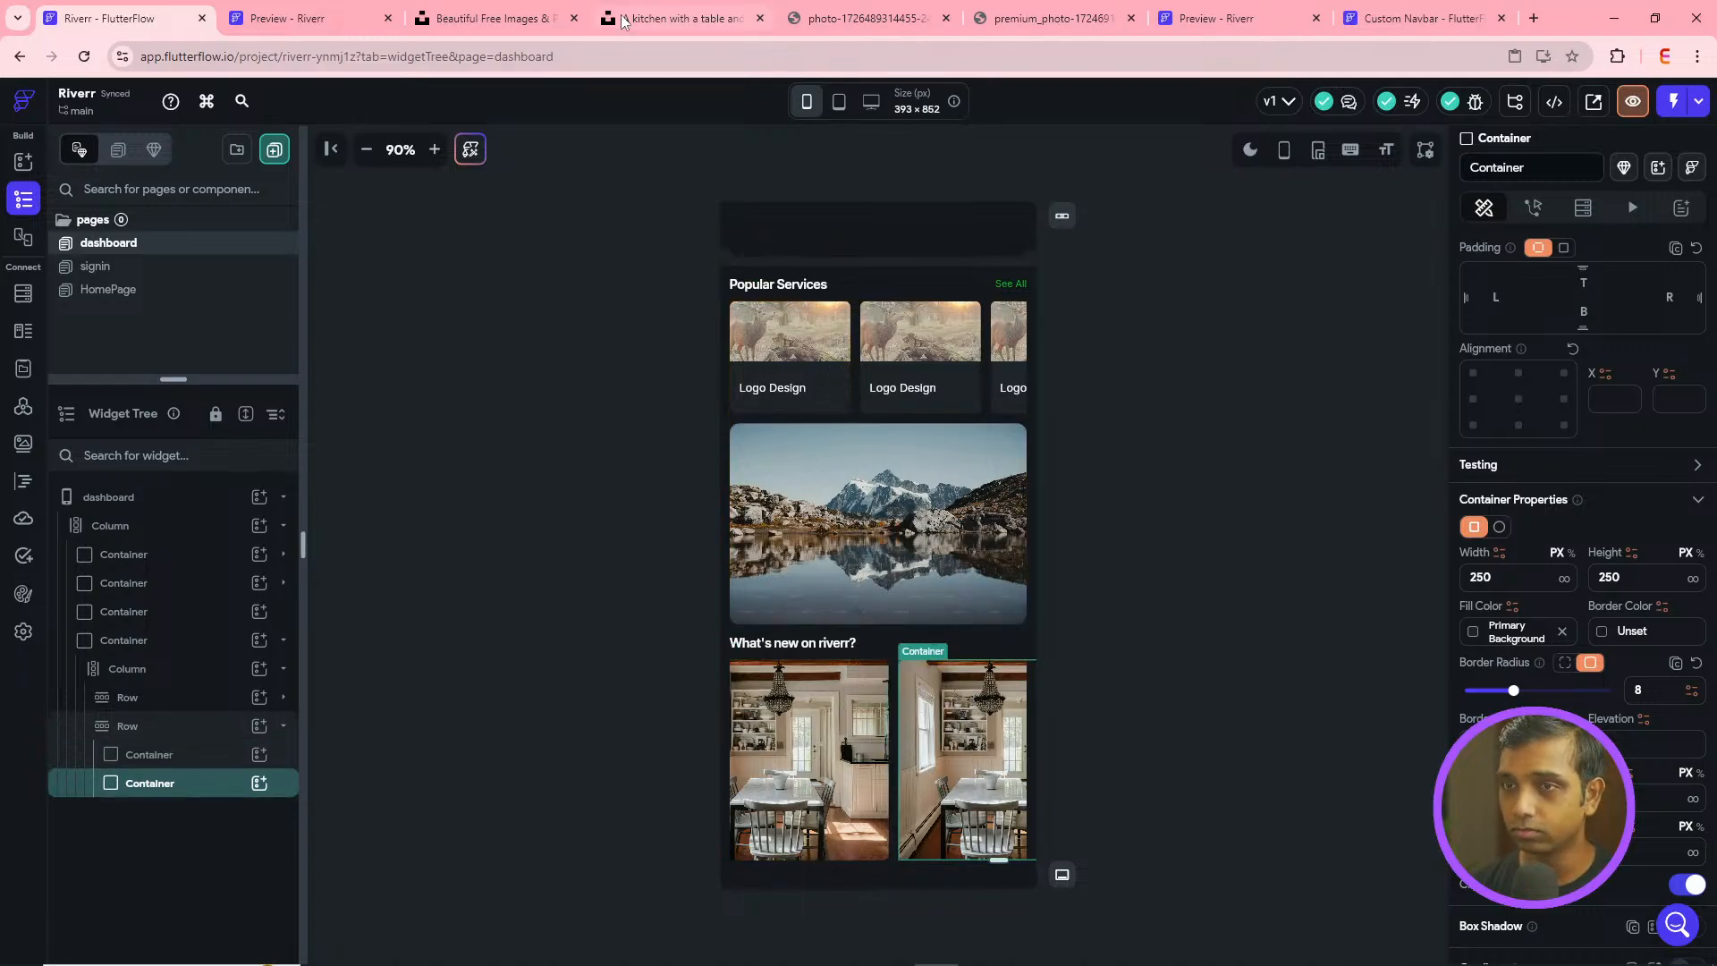
- Start the app in Test Mode and replace the outdated preview with a fresh preview of the dashboard page
click(295, 18)
click(167, 16)
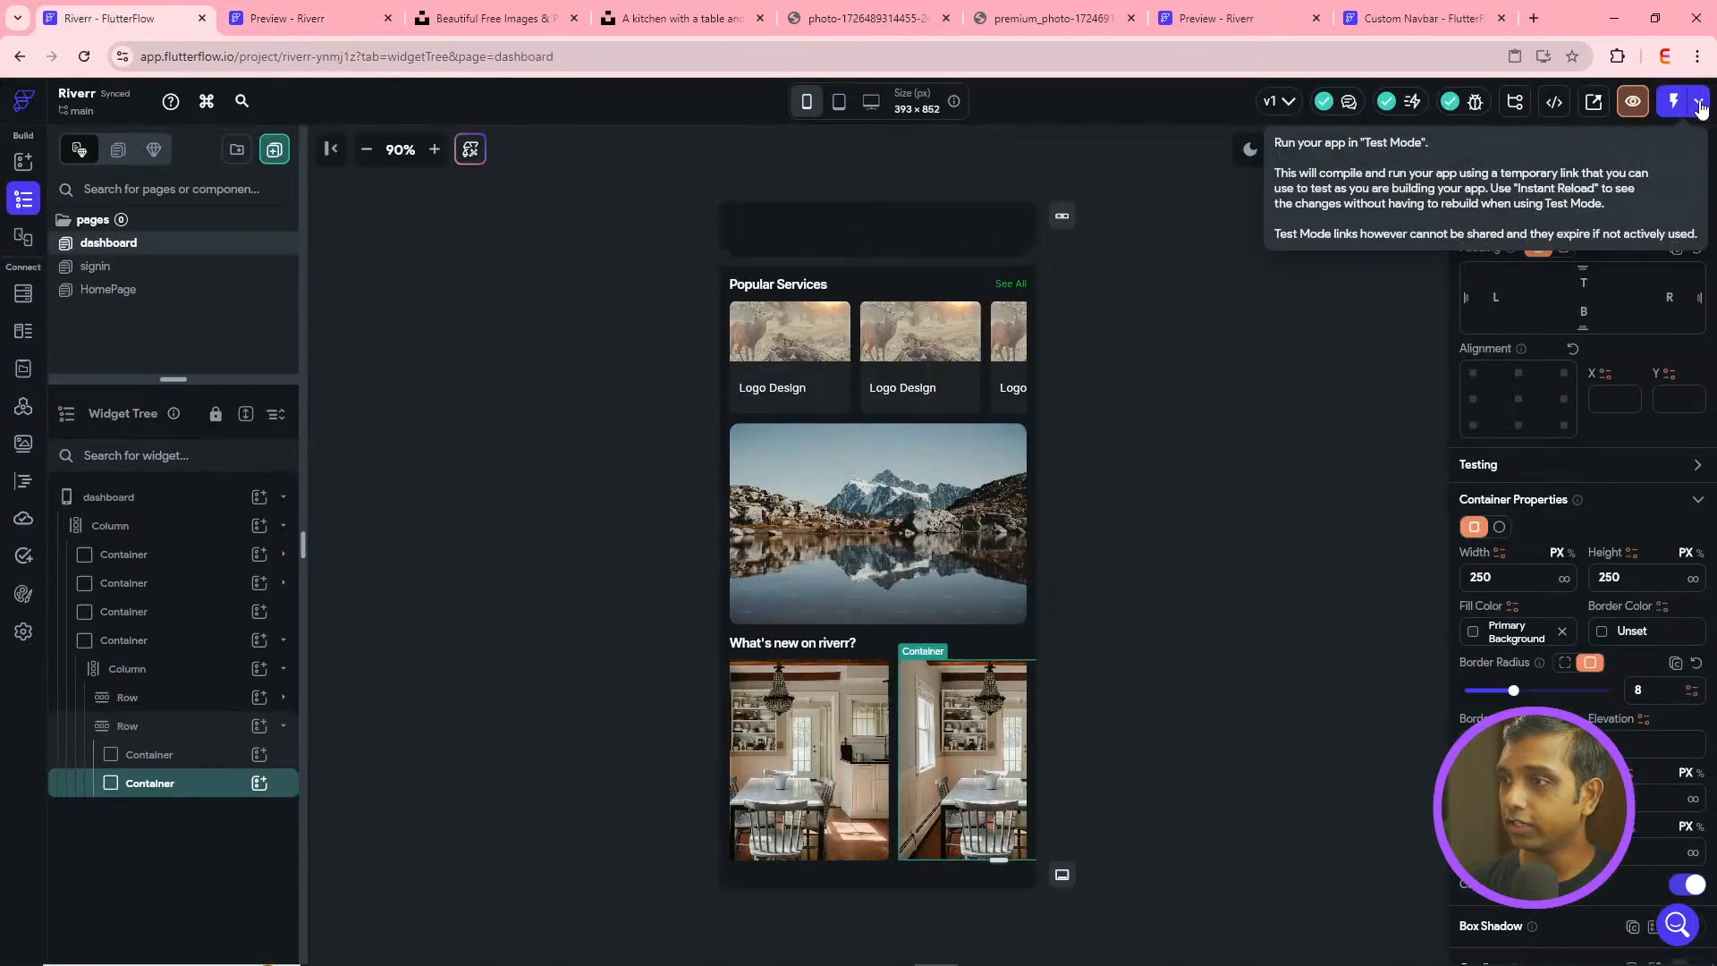
click(1676, 103)
click(307, 19)
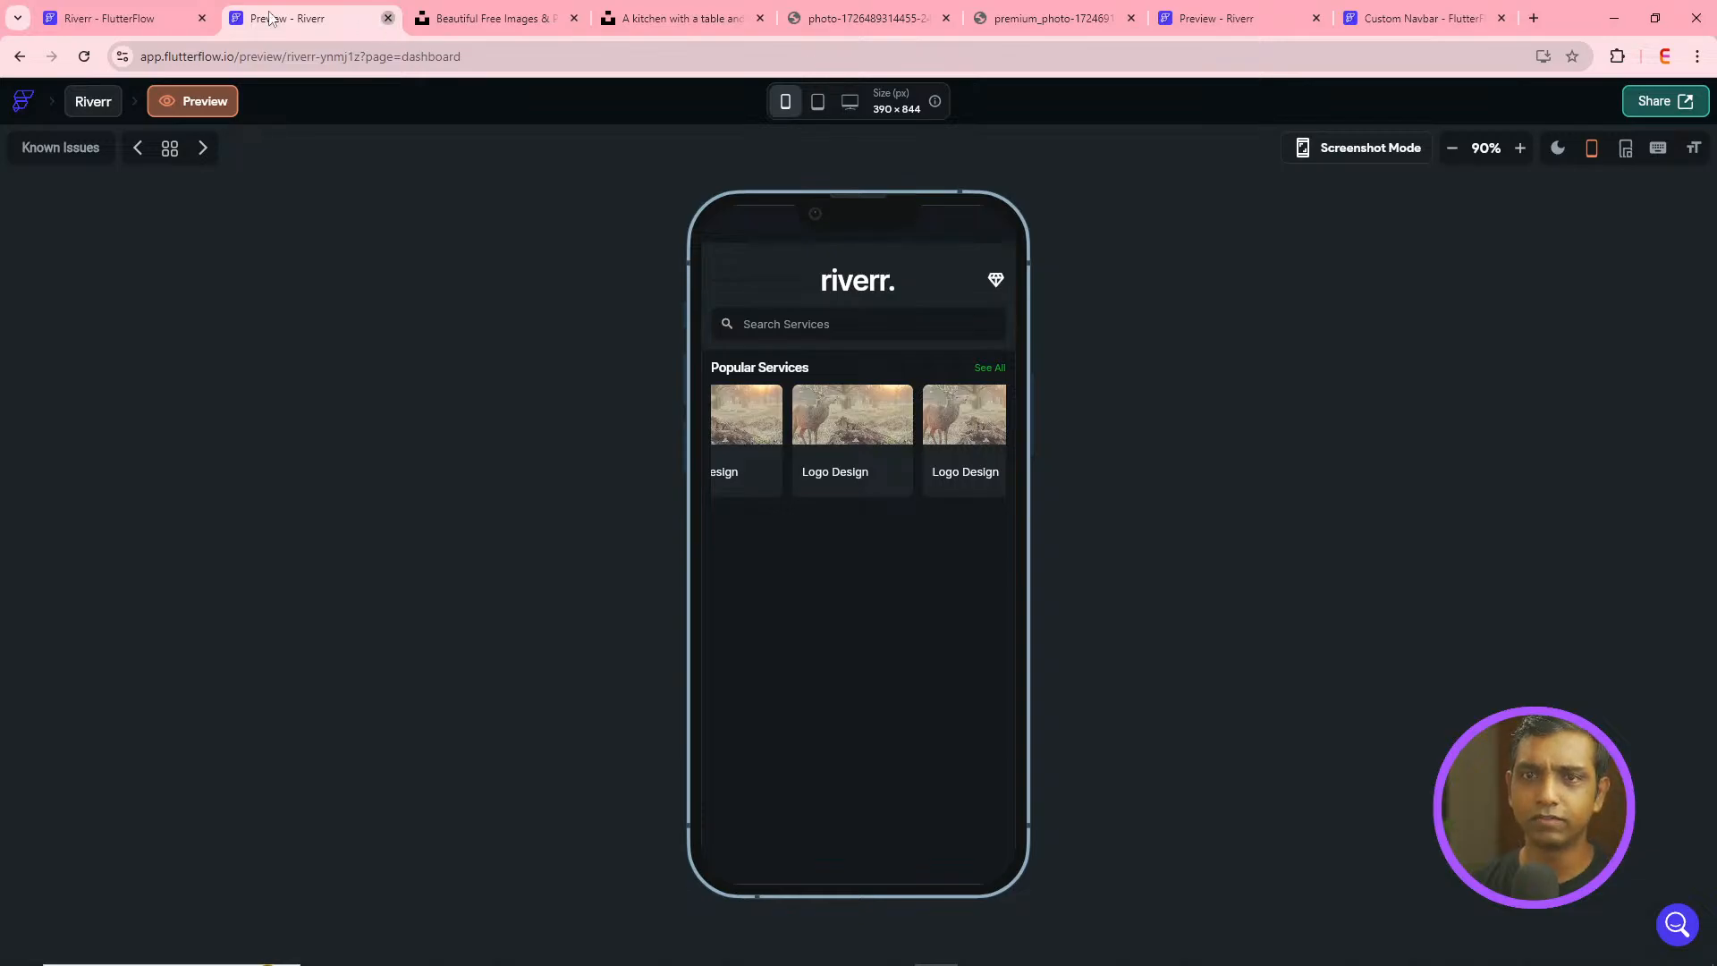
click(387, 18)
click(1633, 106)
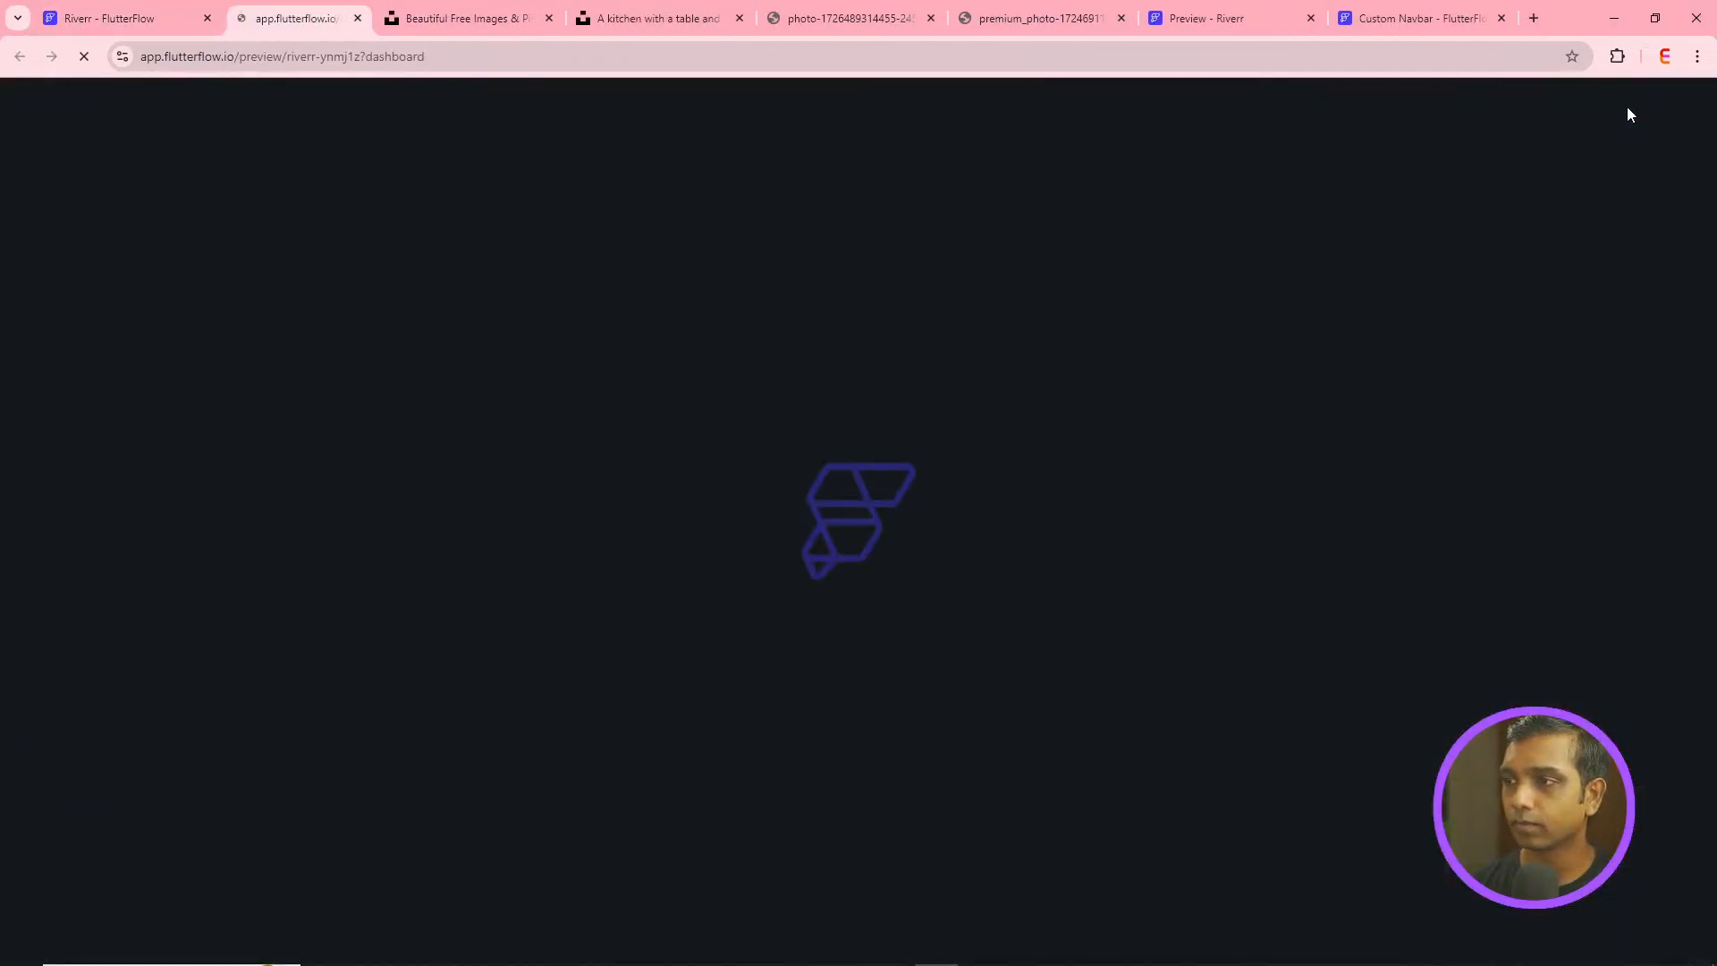
- Close the browser tab holding the Unsplash photo feed
click(449, 16)
click(247, 18)
click(466, 16)
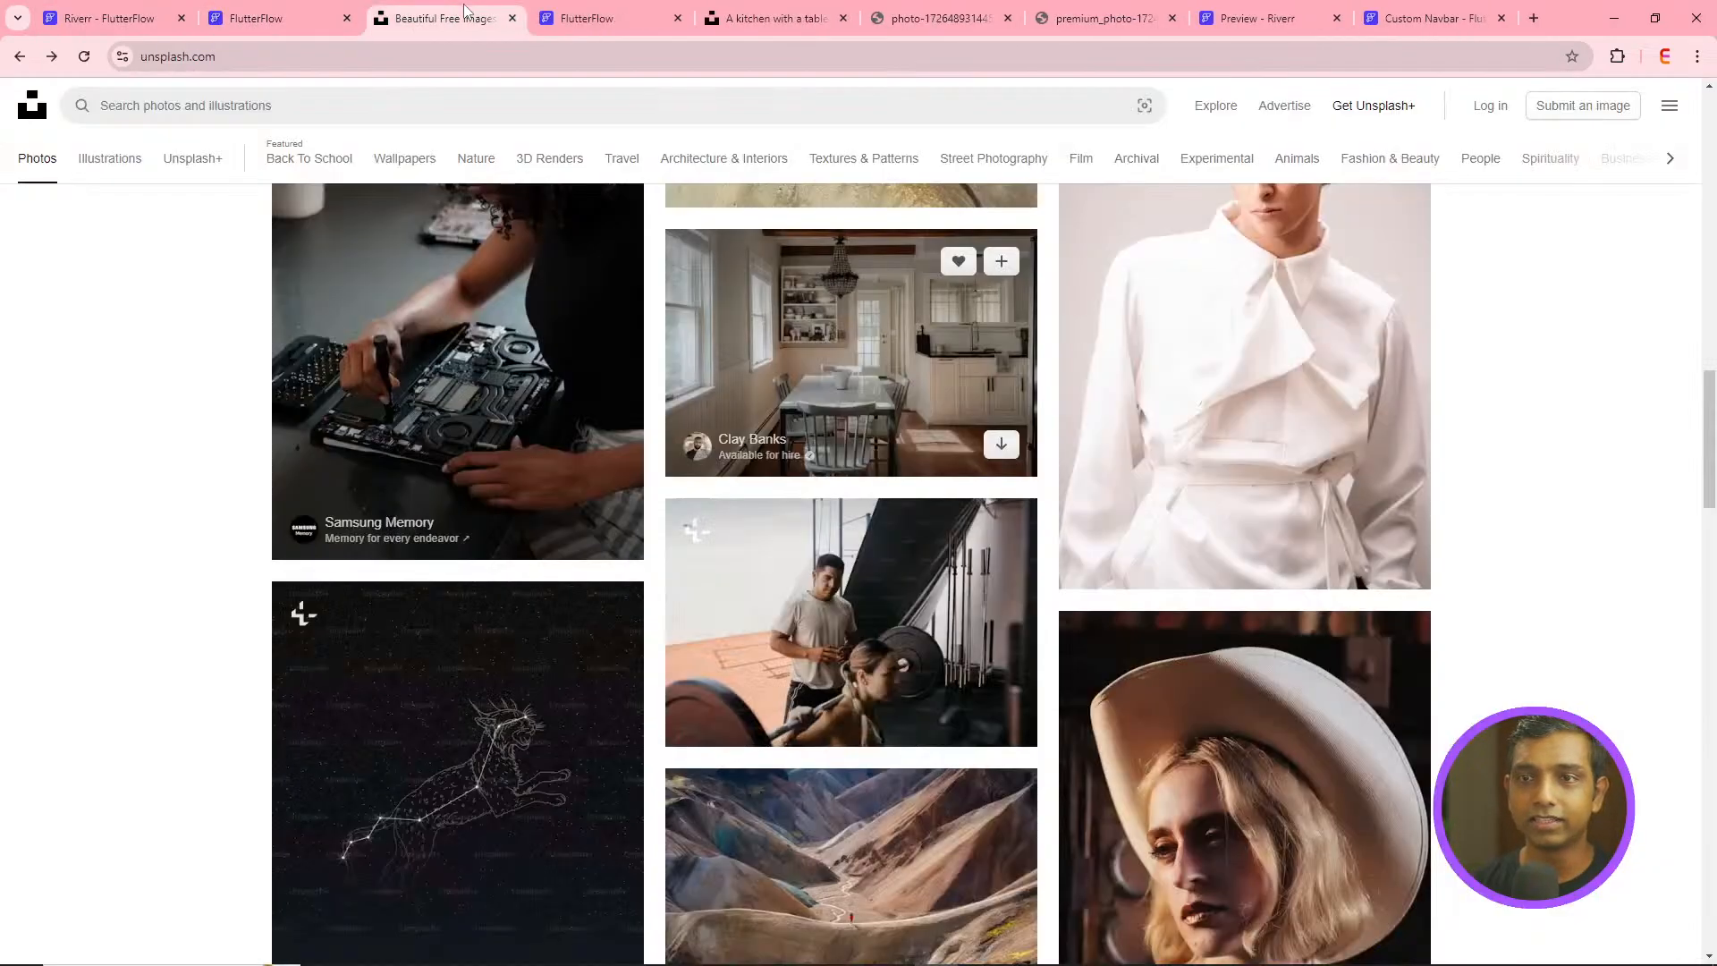
click(513, 18)
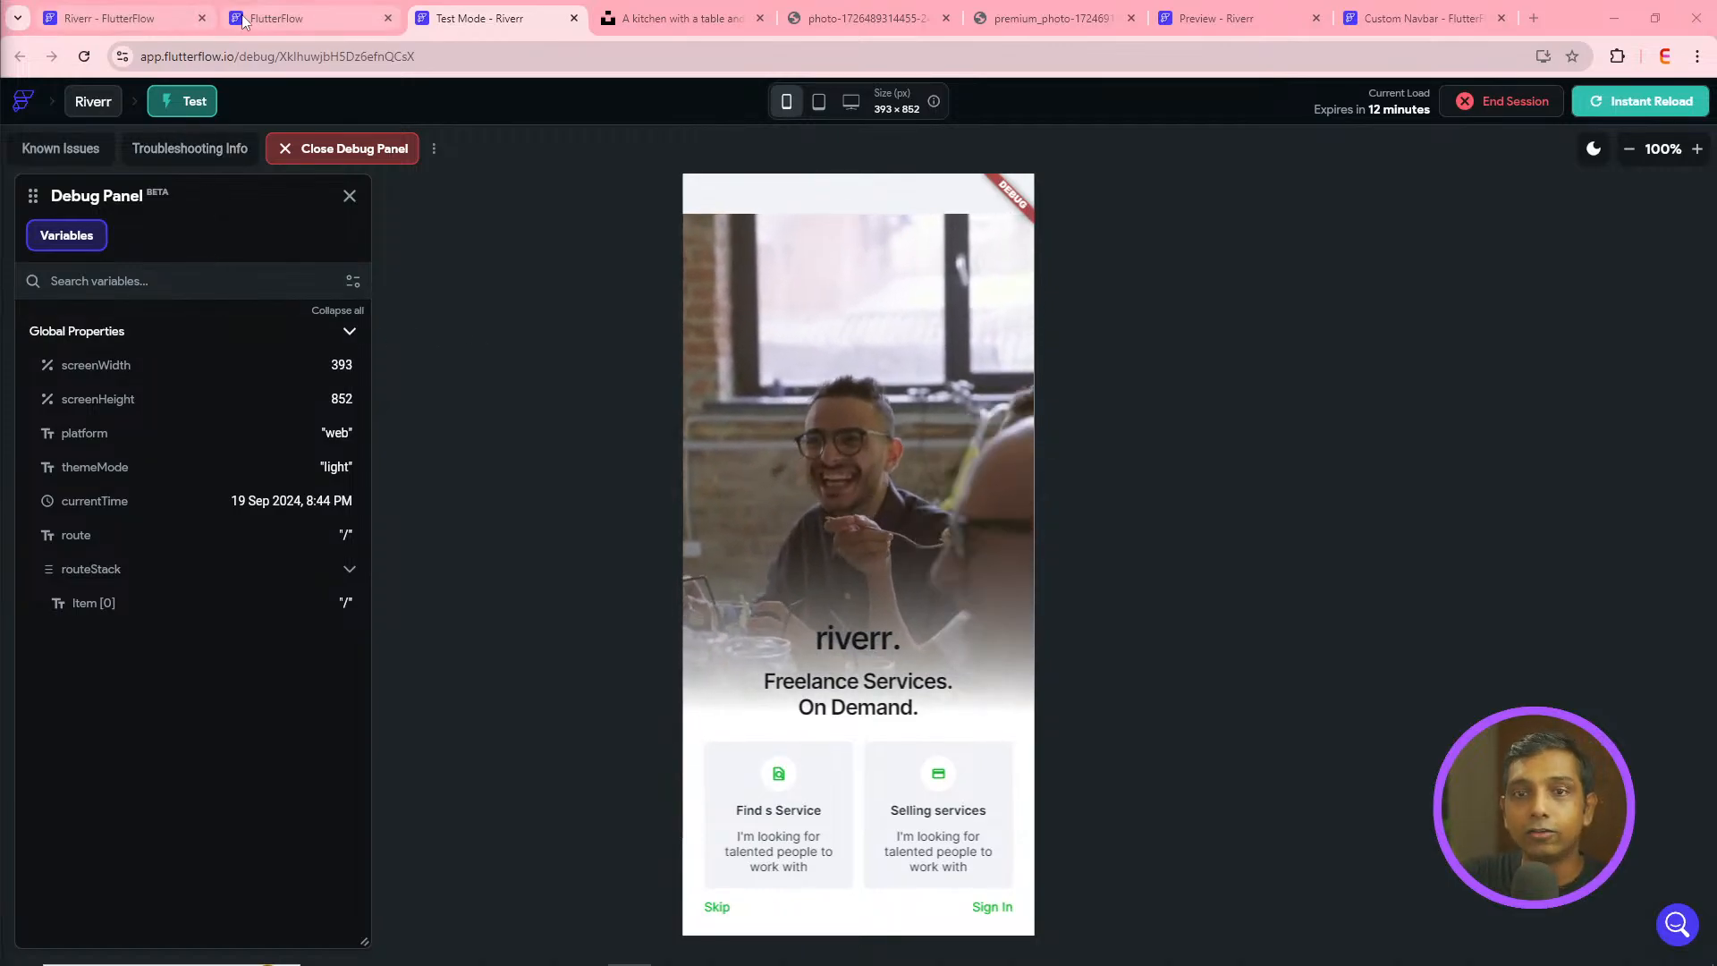
- On the signin page, open the Action Flow Editor of the "Sign up with Email" button for the On Tap trigger
click(112, 15)
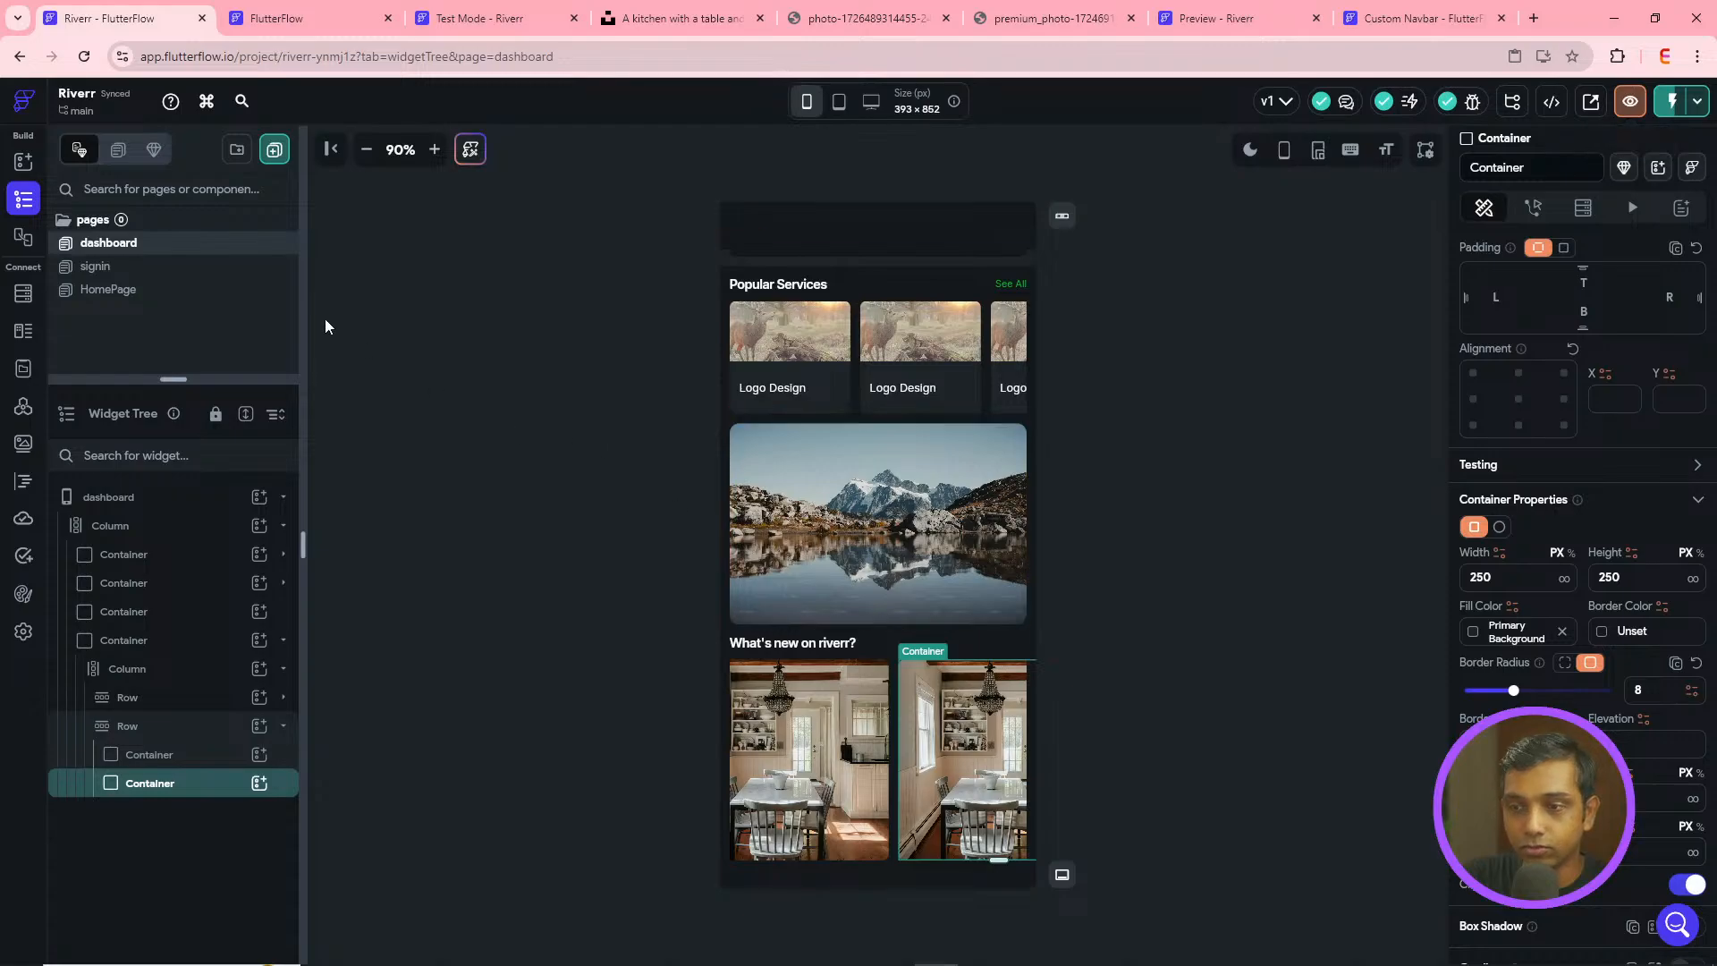
click(127, 293)
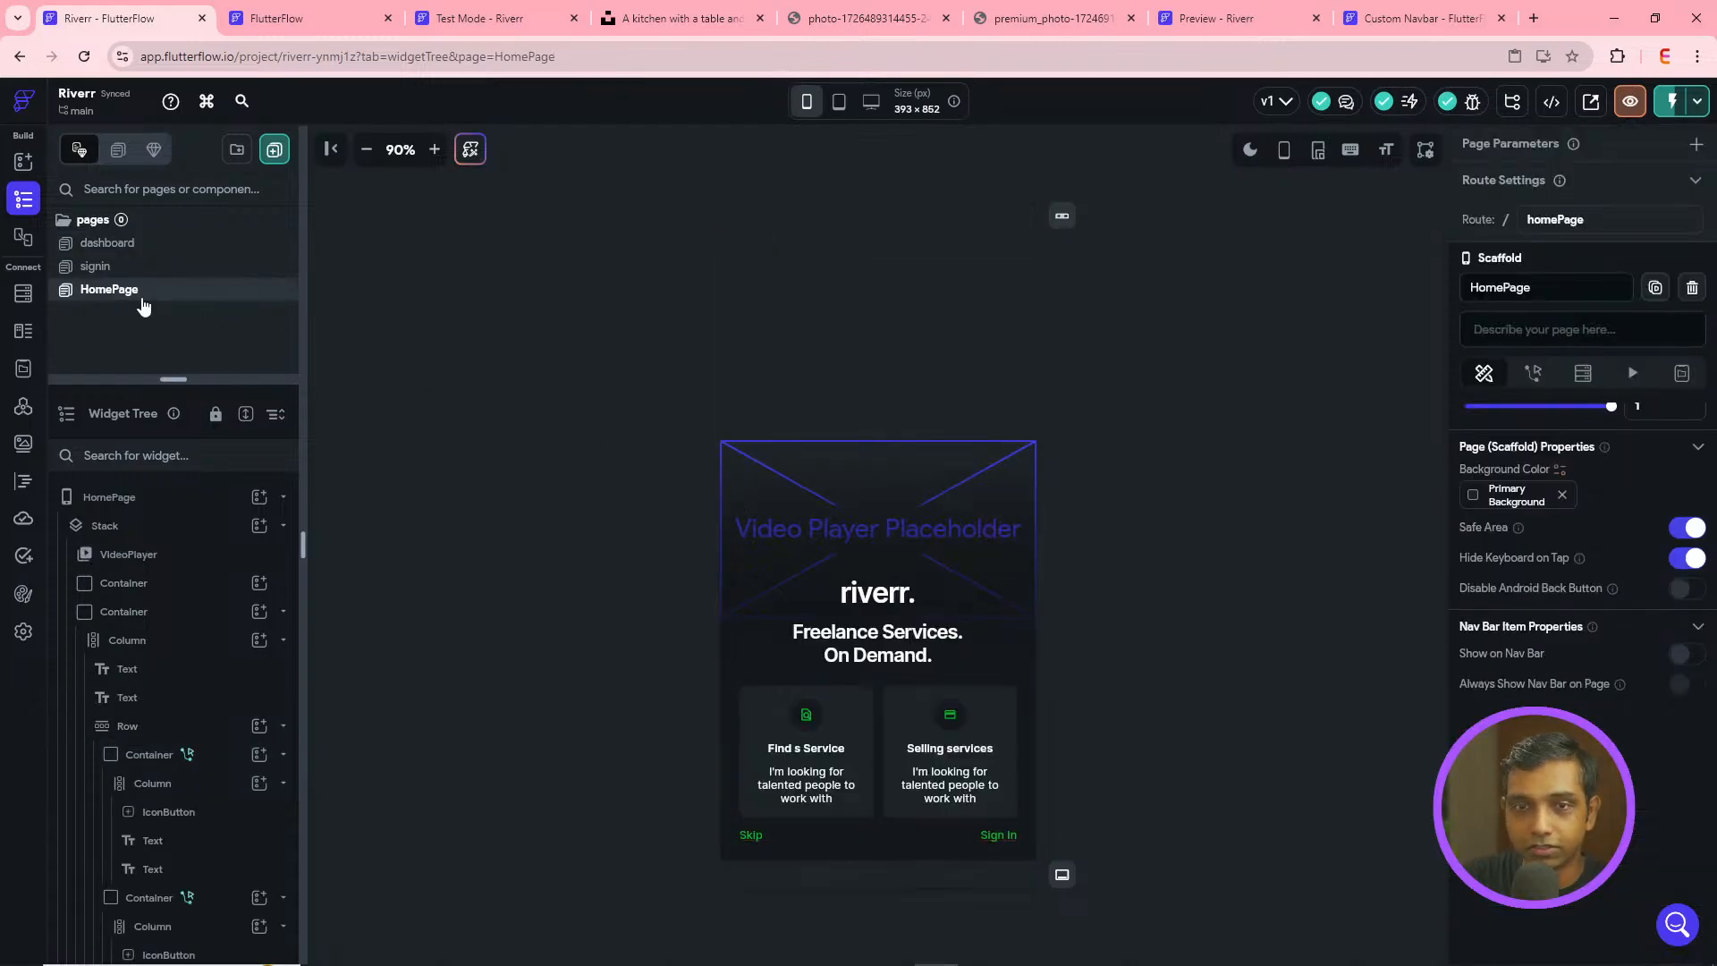
click(118, 272)
click(800, 690)
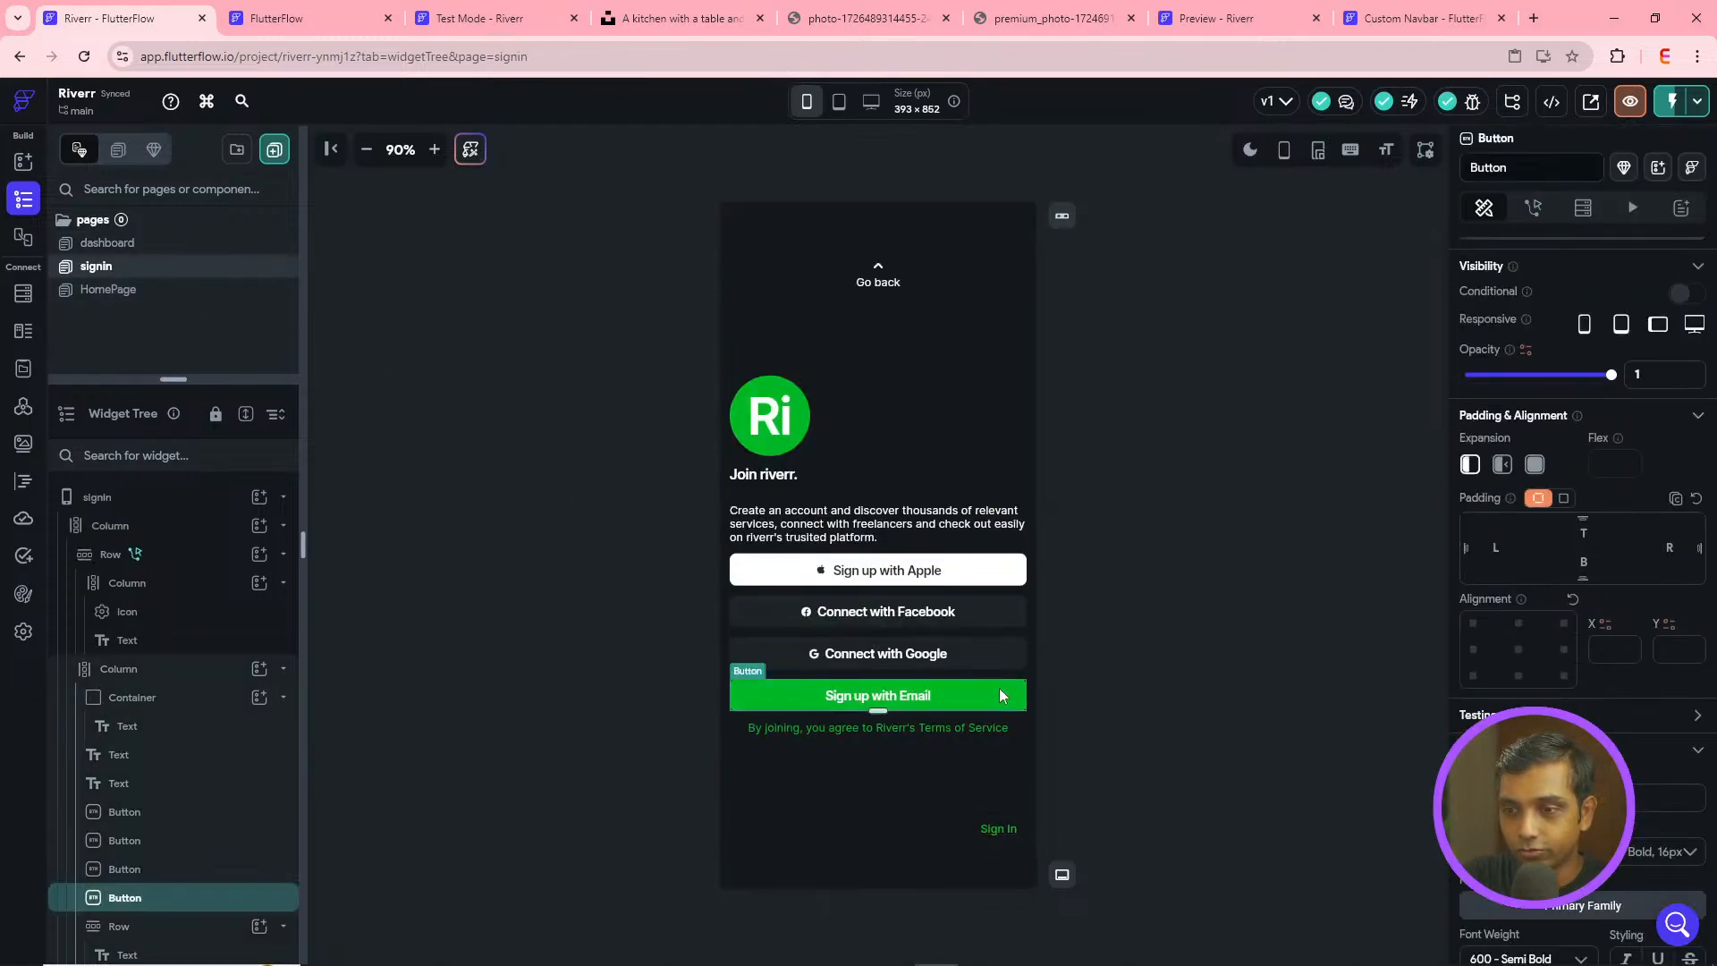
click(1533, 208)
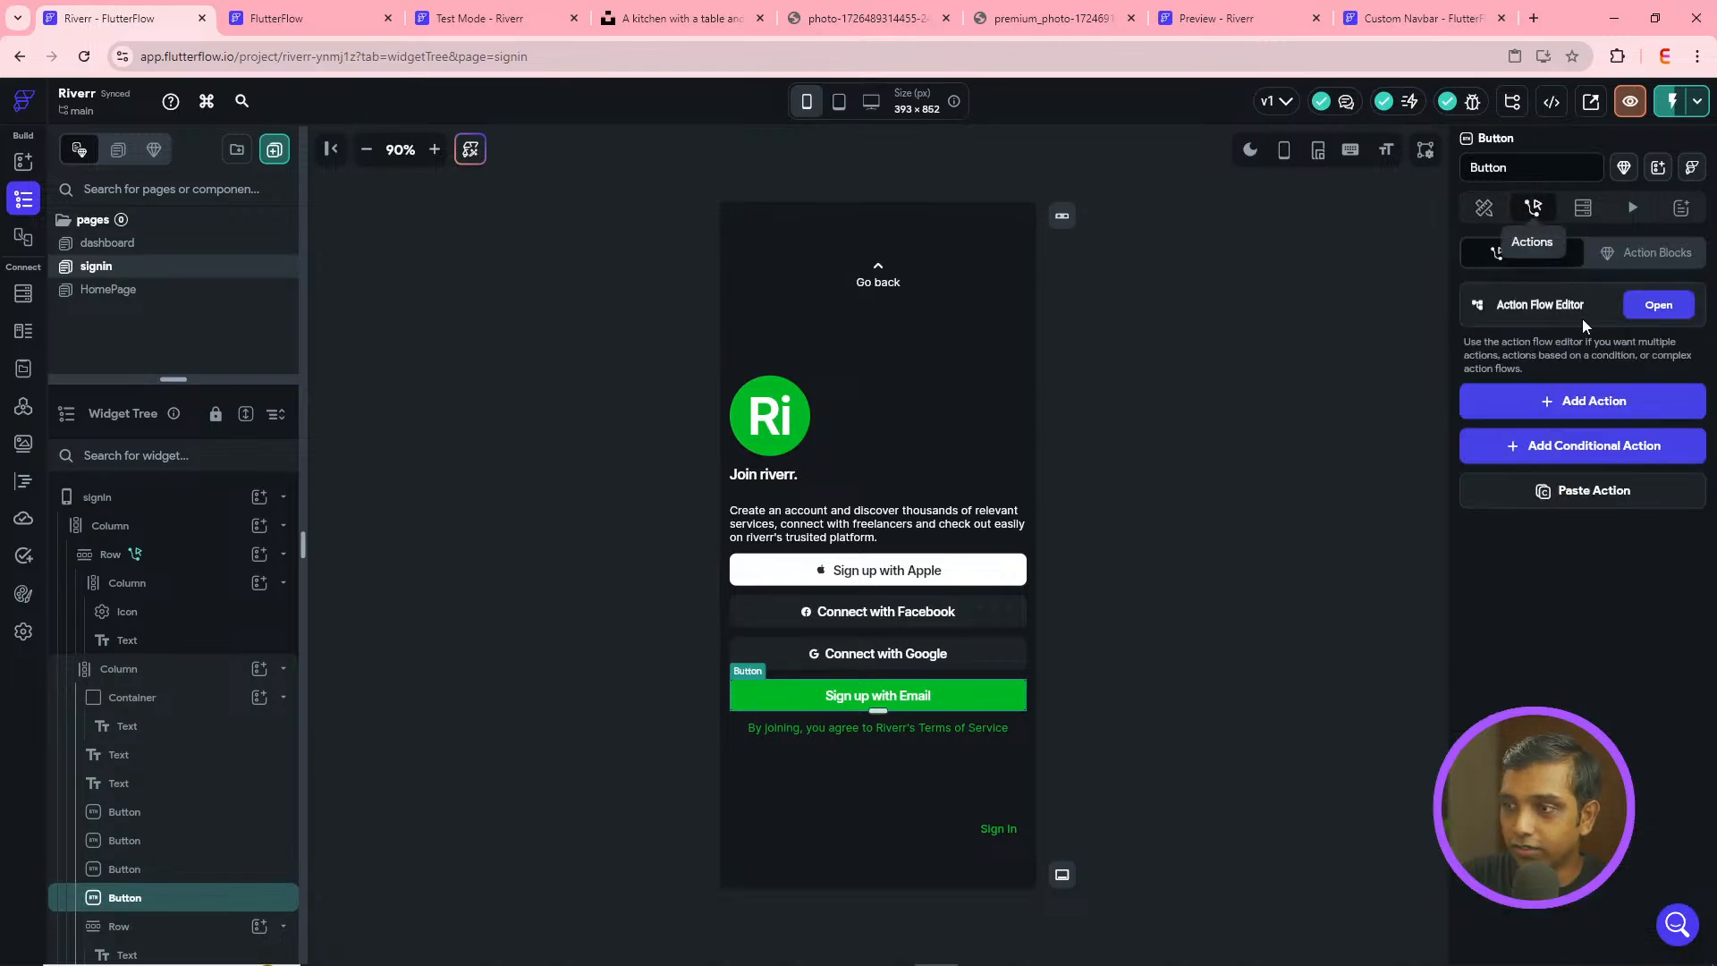
click(1650, 302)
click(750, 399)
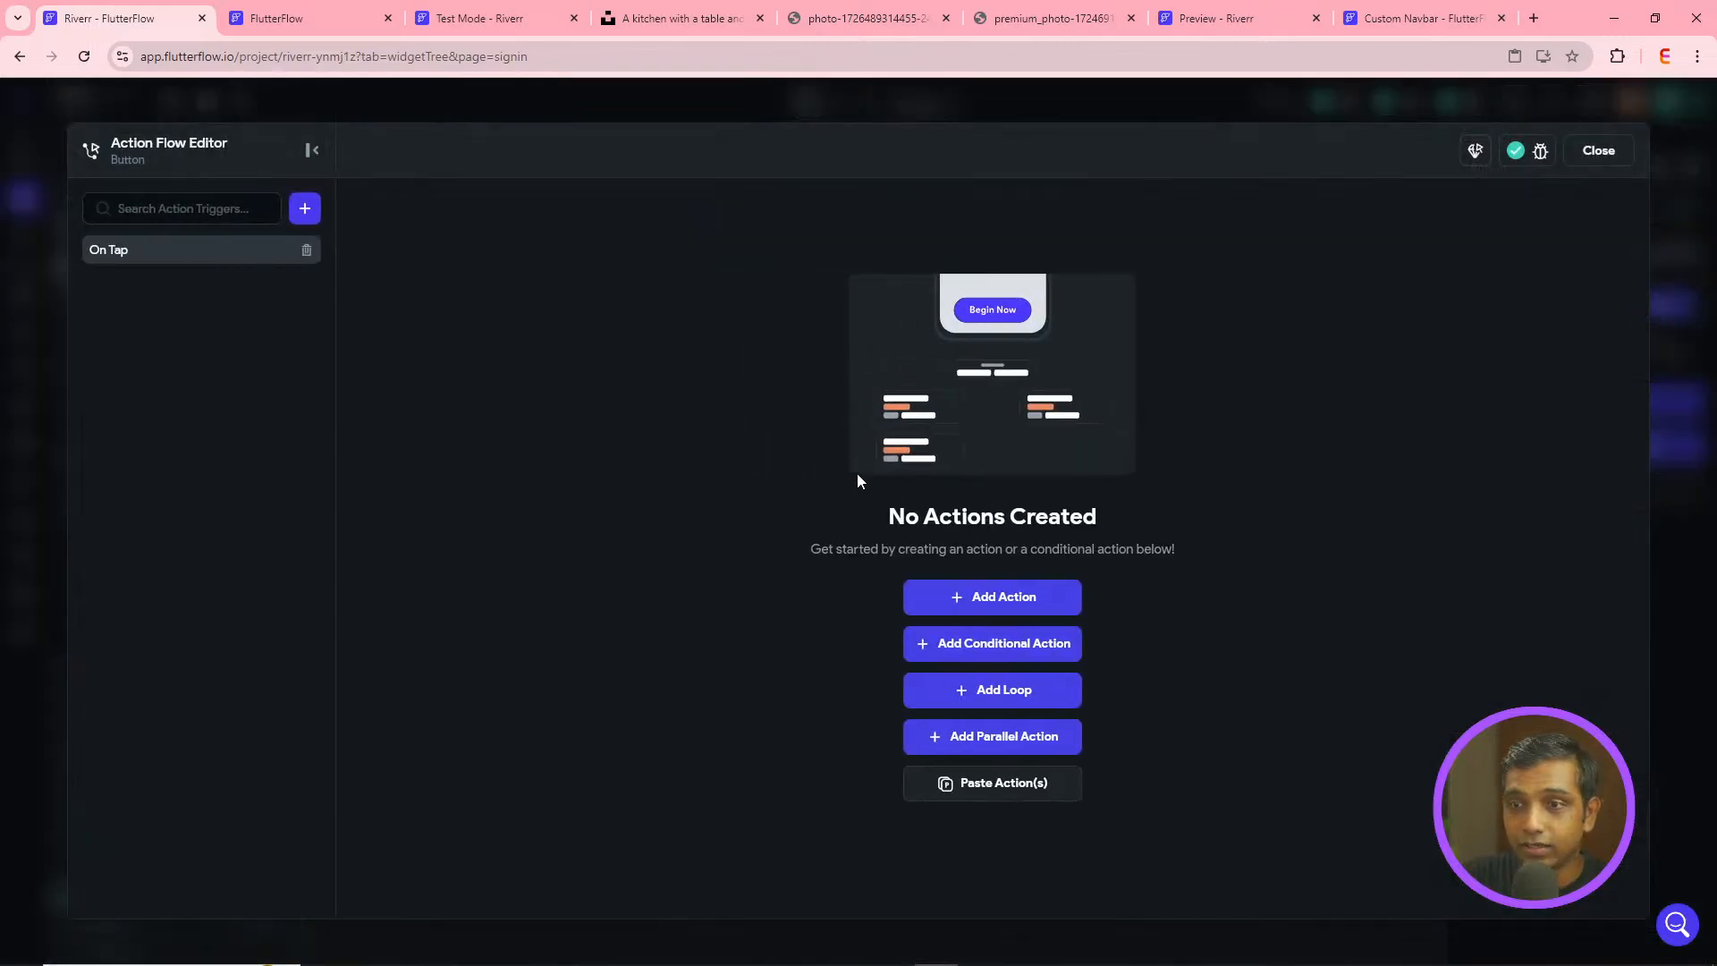
- Add a Navigate To action leading to the dashboard page and close the Action Flow Editor
click(1105, 596)
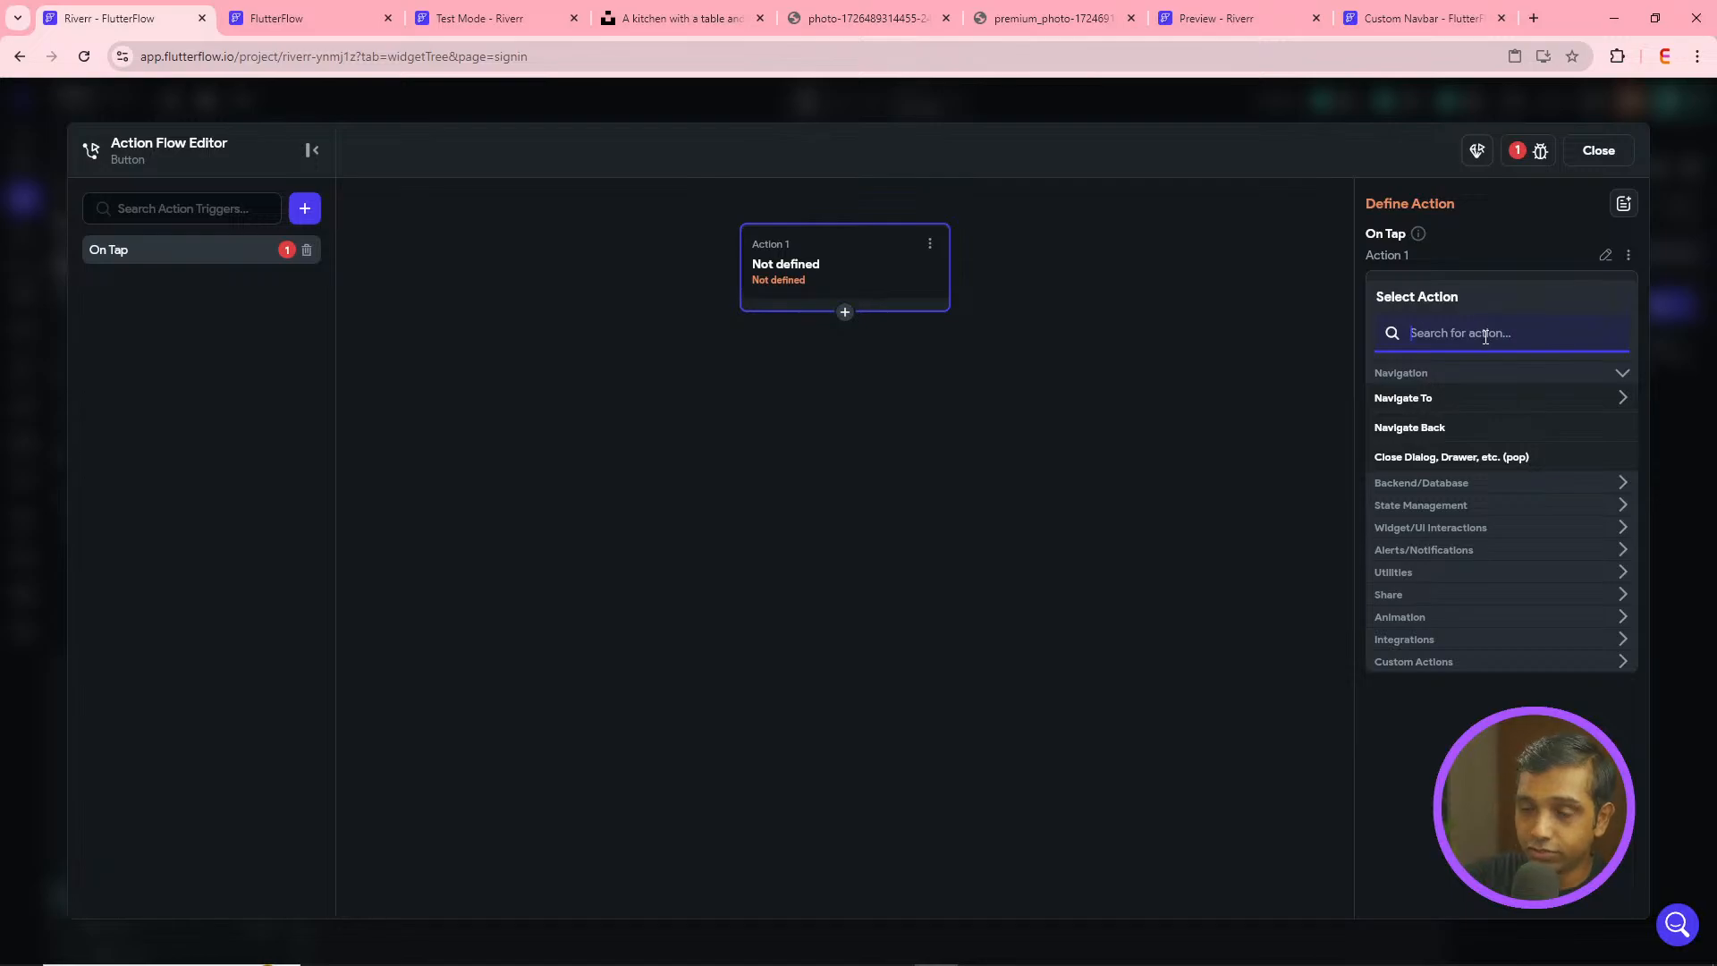
text(navigate)
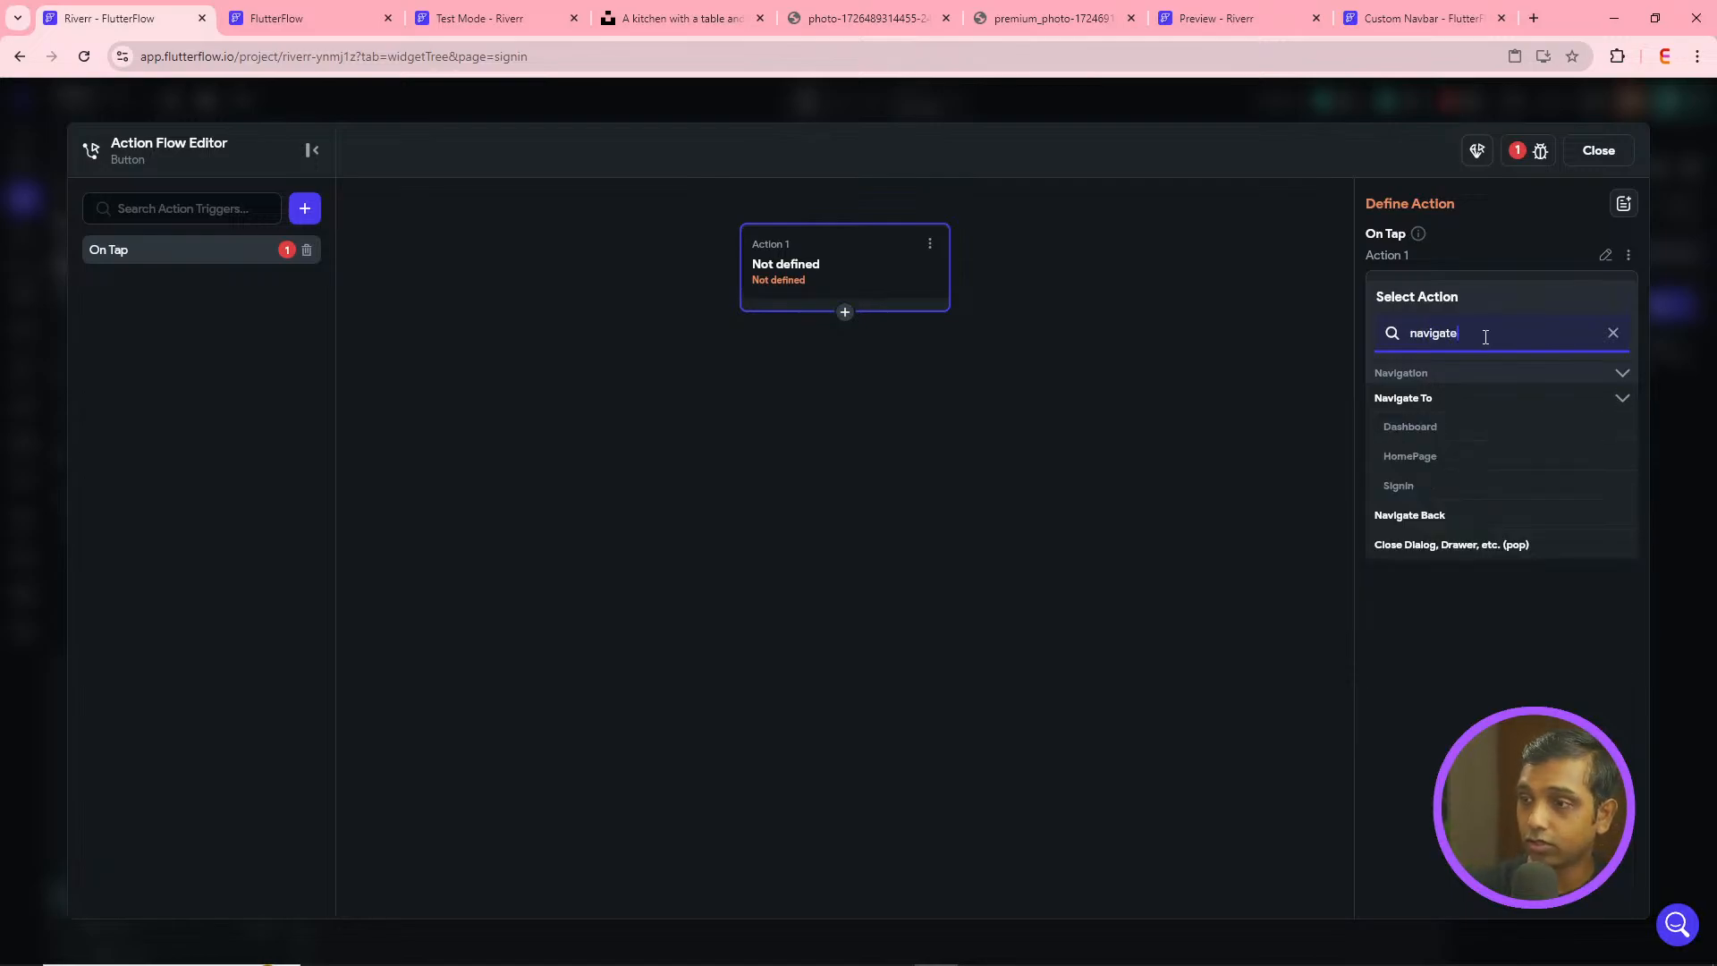
click(1400, 404)
click(1407, 409)
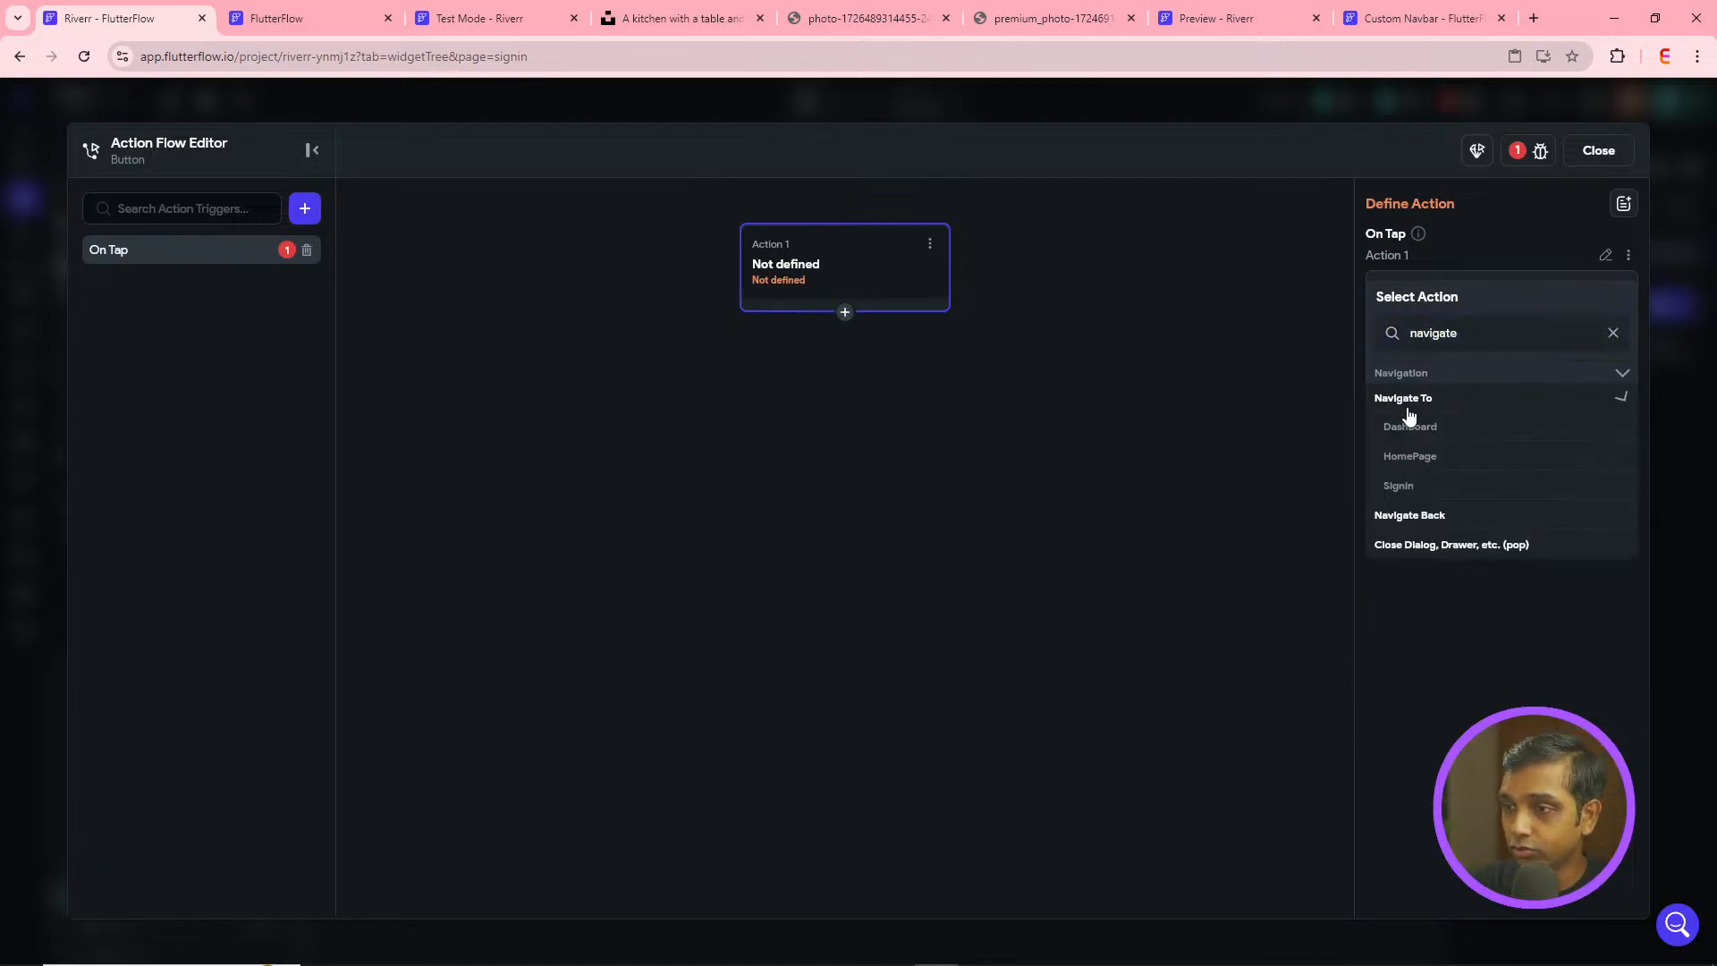
click(1409, 427)
click(1596, 151)
- In the dashboard preview, test the page's vertical scrolling and the horizontal scrolling of the Popular Services cards
click(1505, 104)
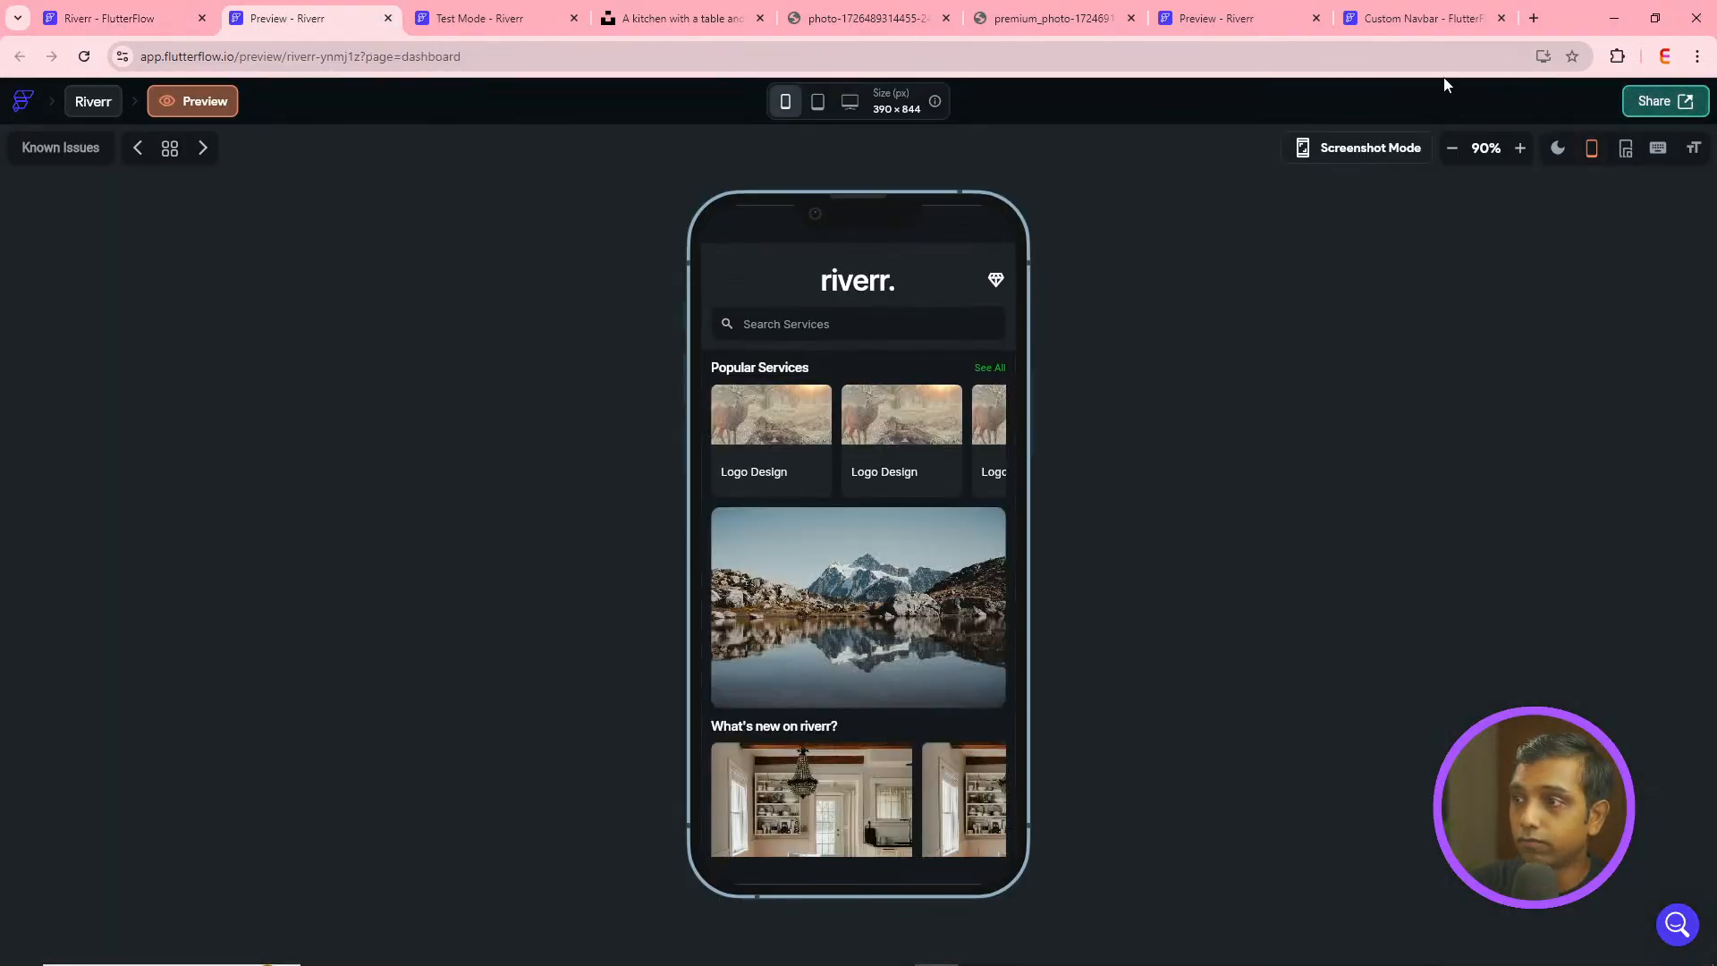
key(ctrl+Tab)
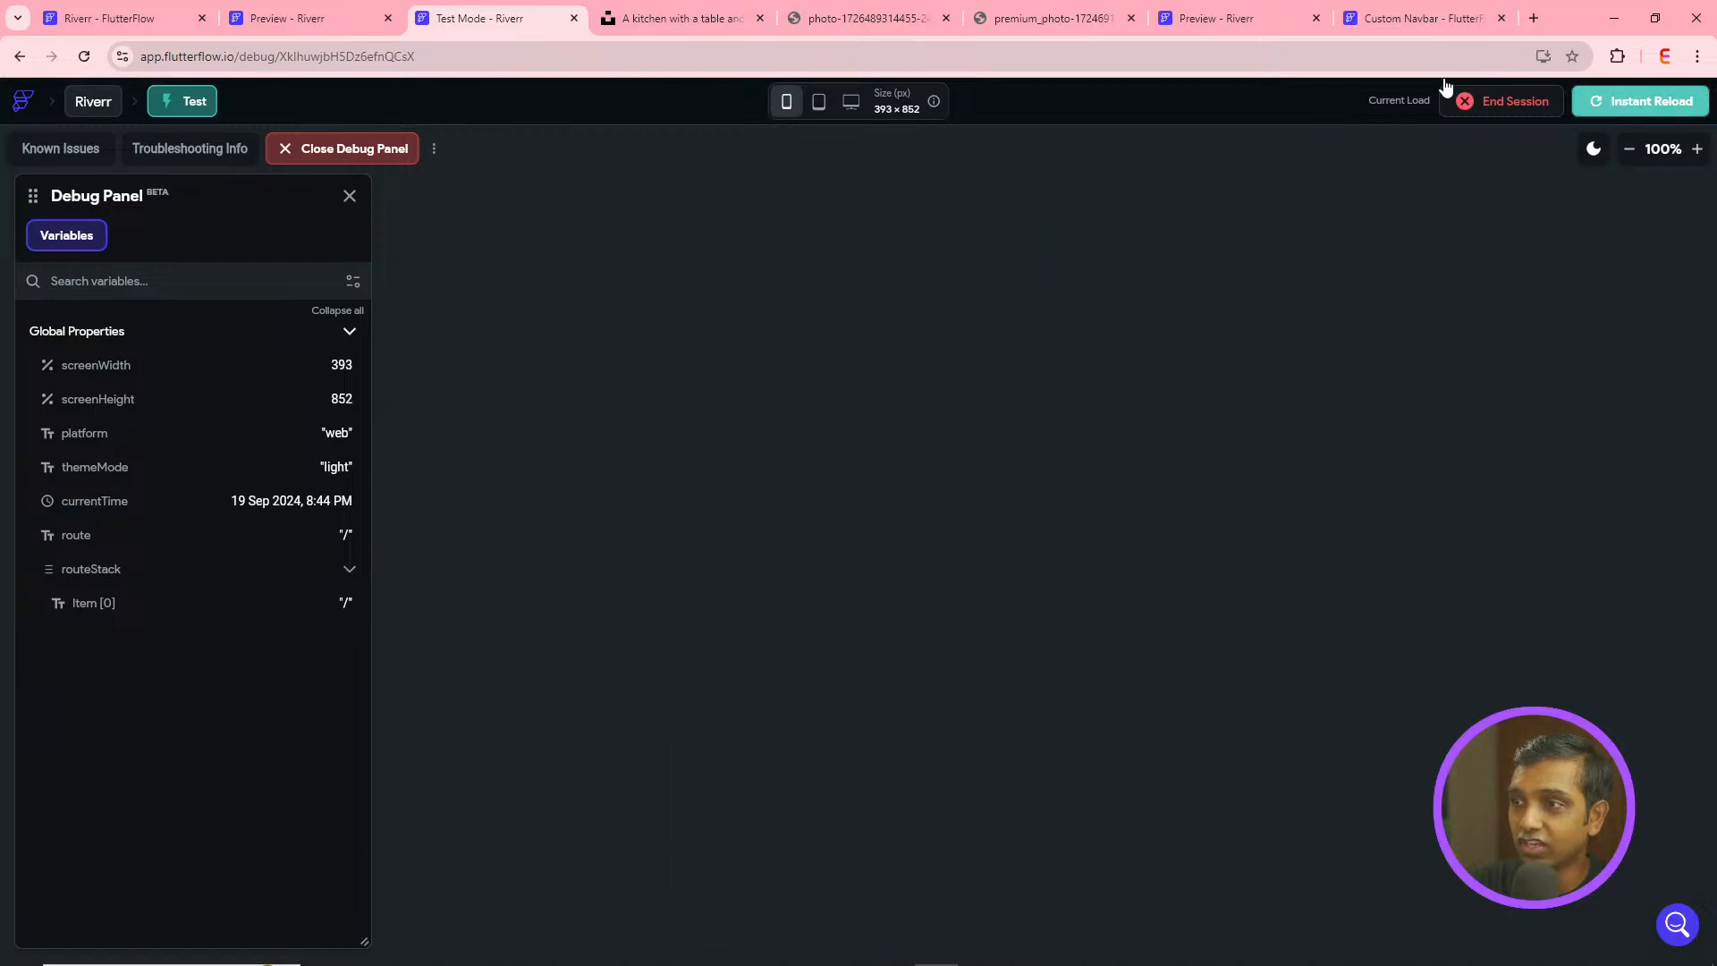
click(345, 8)
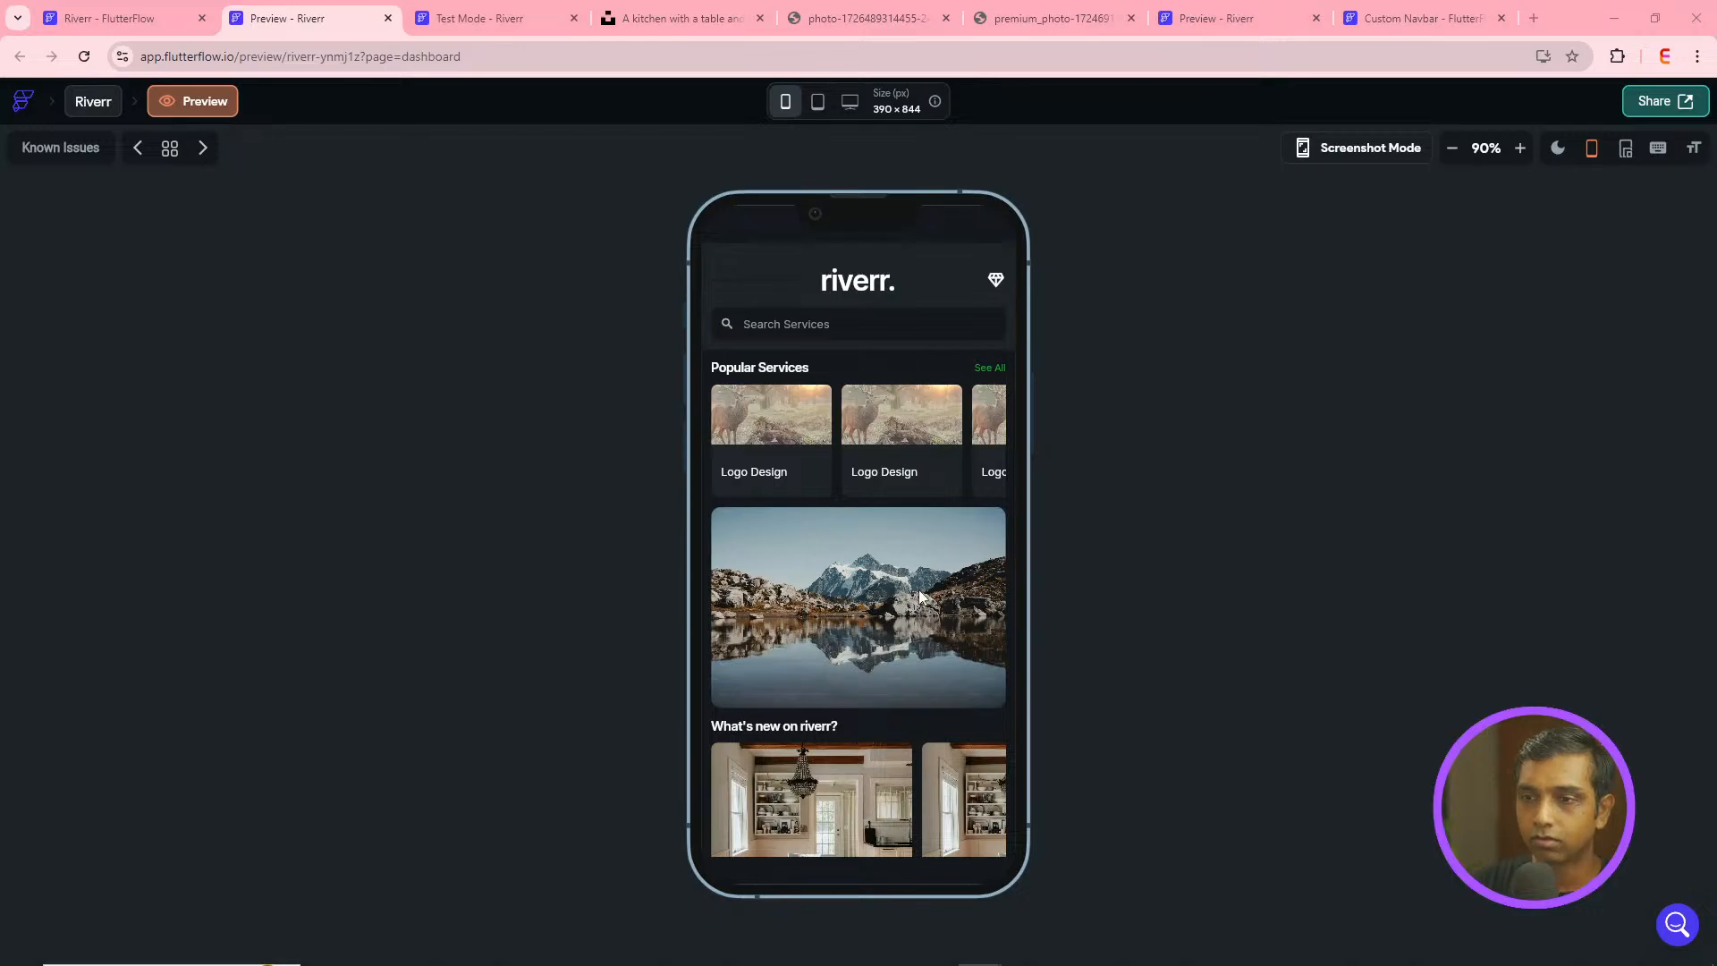
scroll(913, 680, down, 1)
scroll(1002, 577, up, 1)
scroll(865, 603, down, 1)
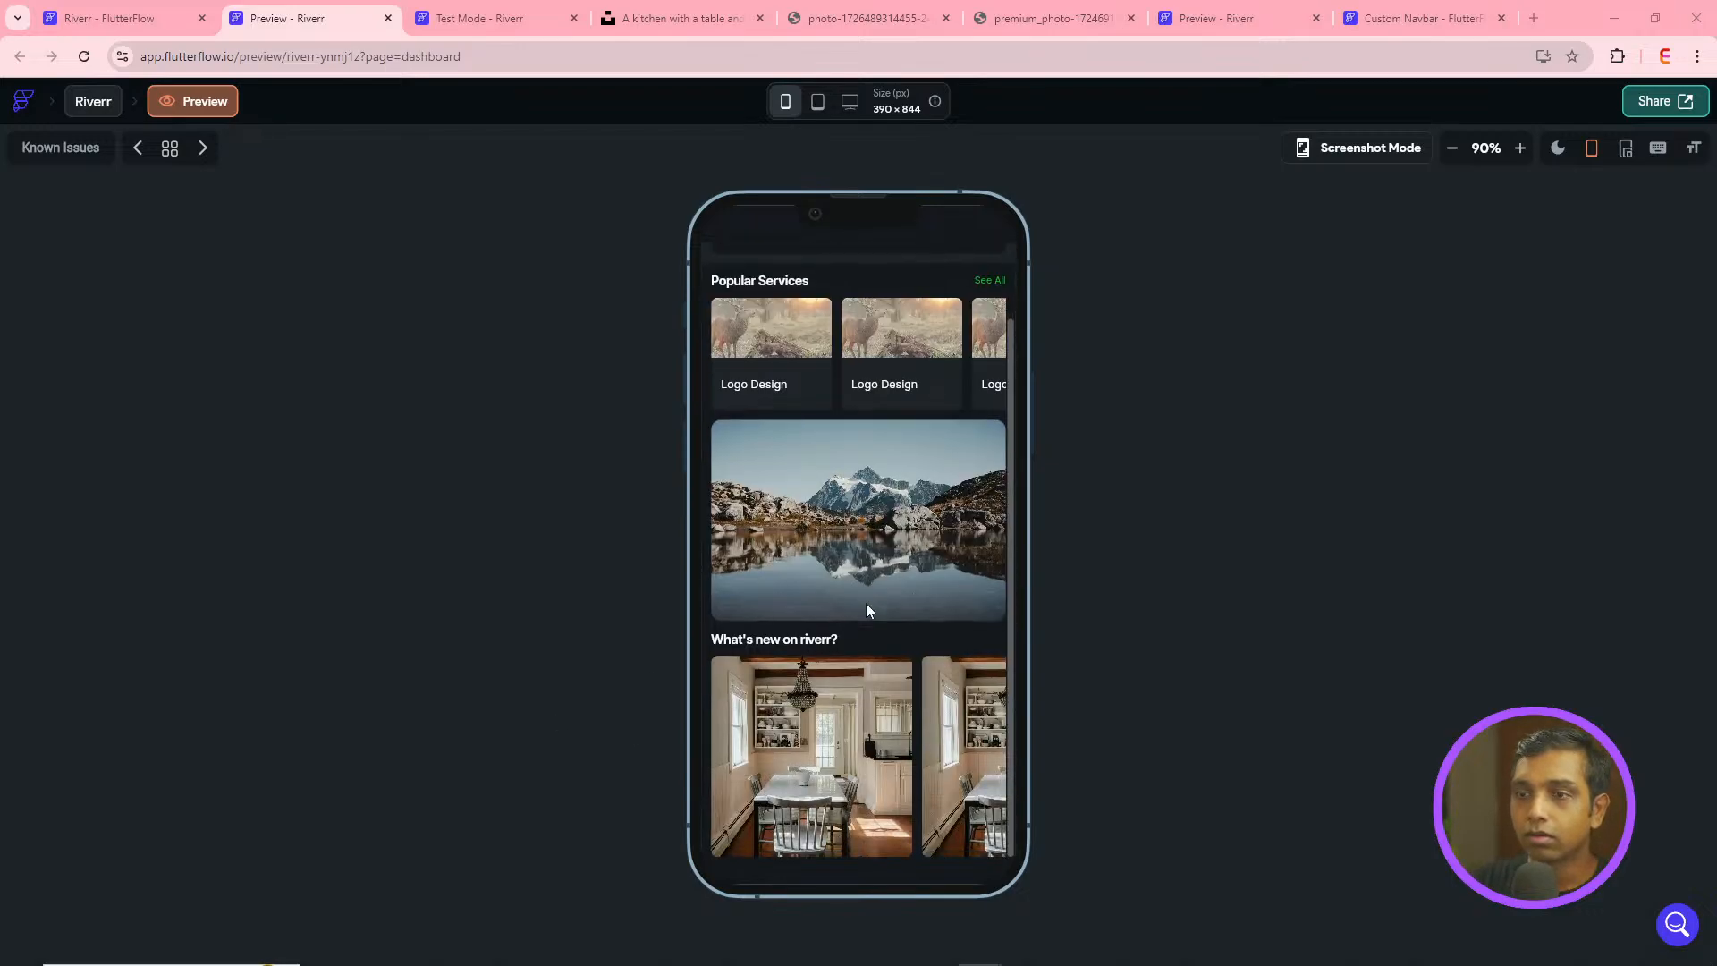
scroll(865, 603, up, 1)
scroll(866, 603, down, 1)
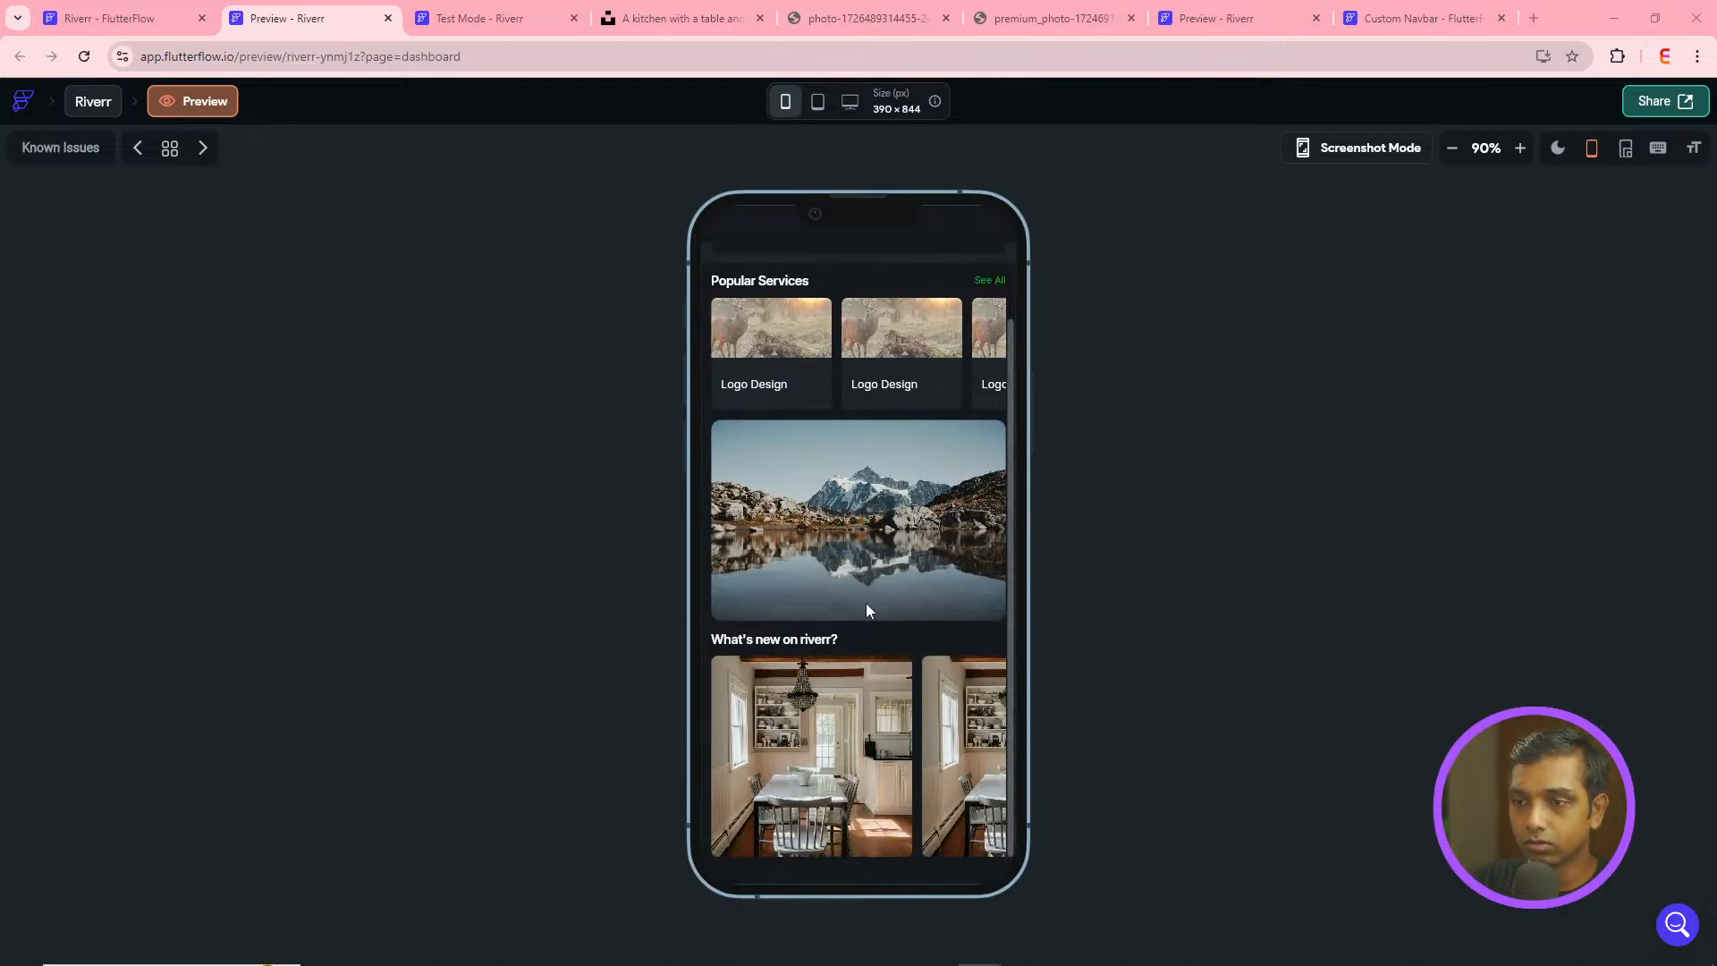
scroll(866, 603, up, 1)
scroll(926, 443, right, 1)
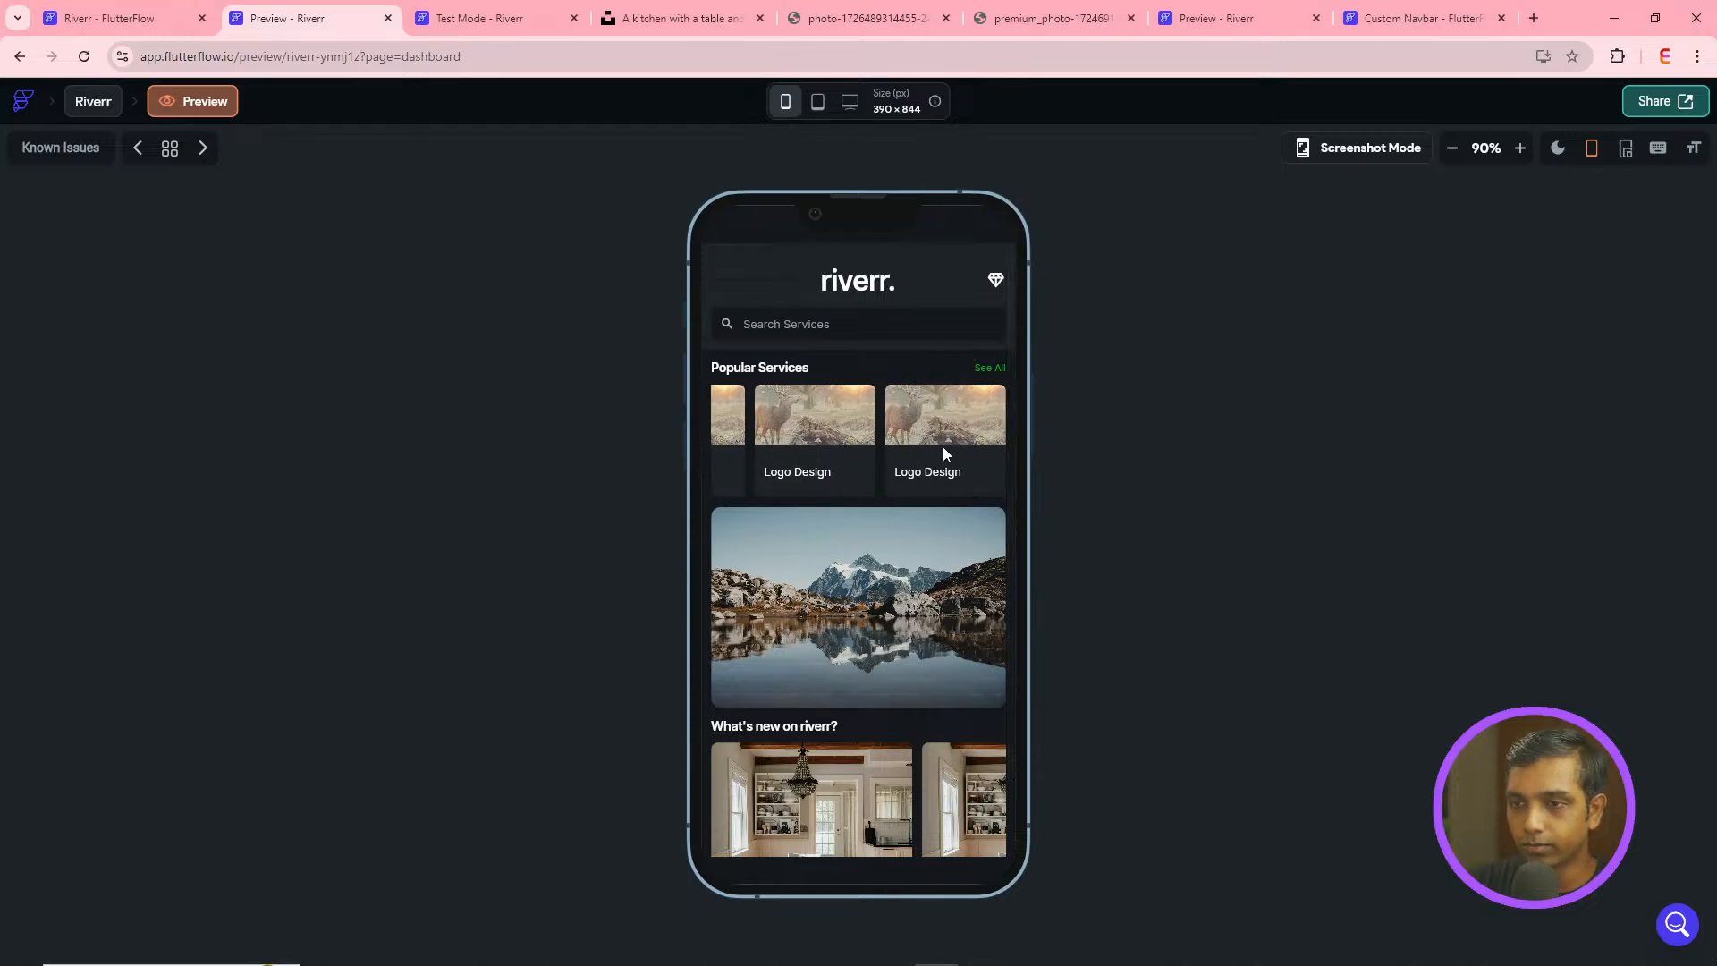
- Switch the dashboard preview to light mode and examine the section headings down the page
click(1558, 149)
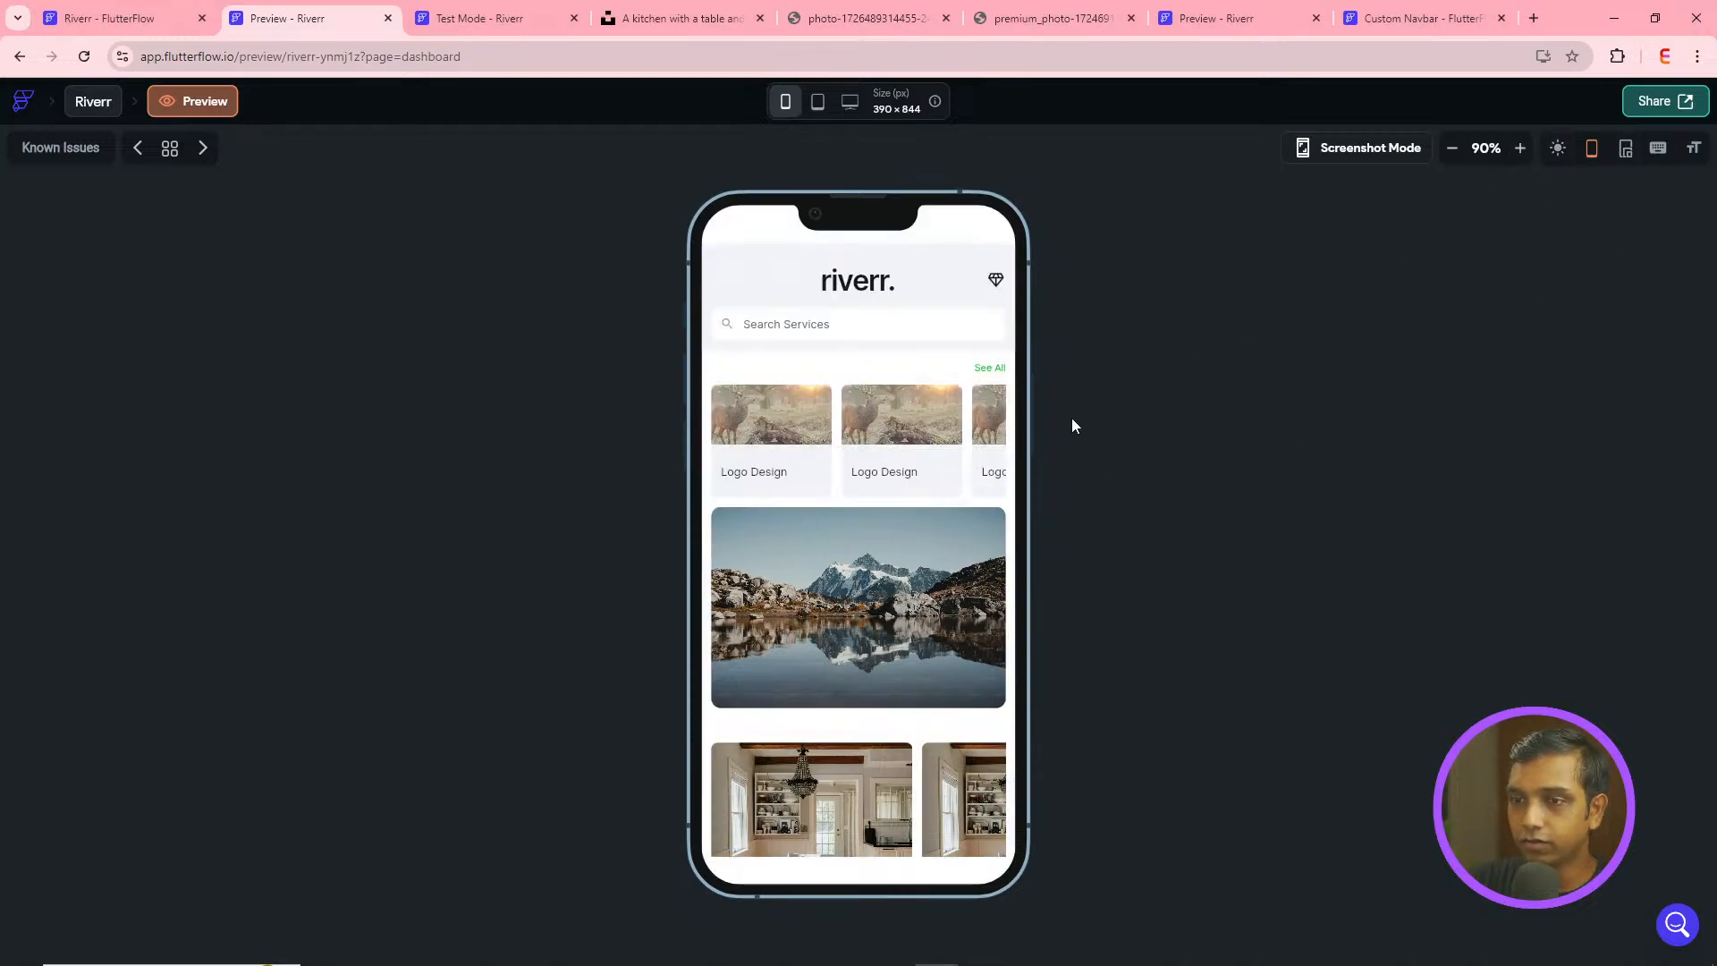
scroll(833, 467, down, 1)
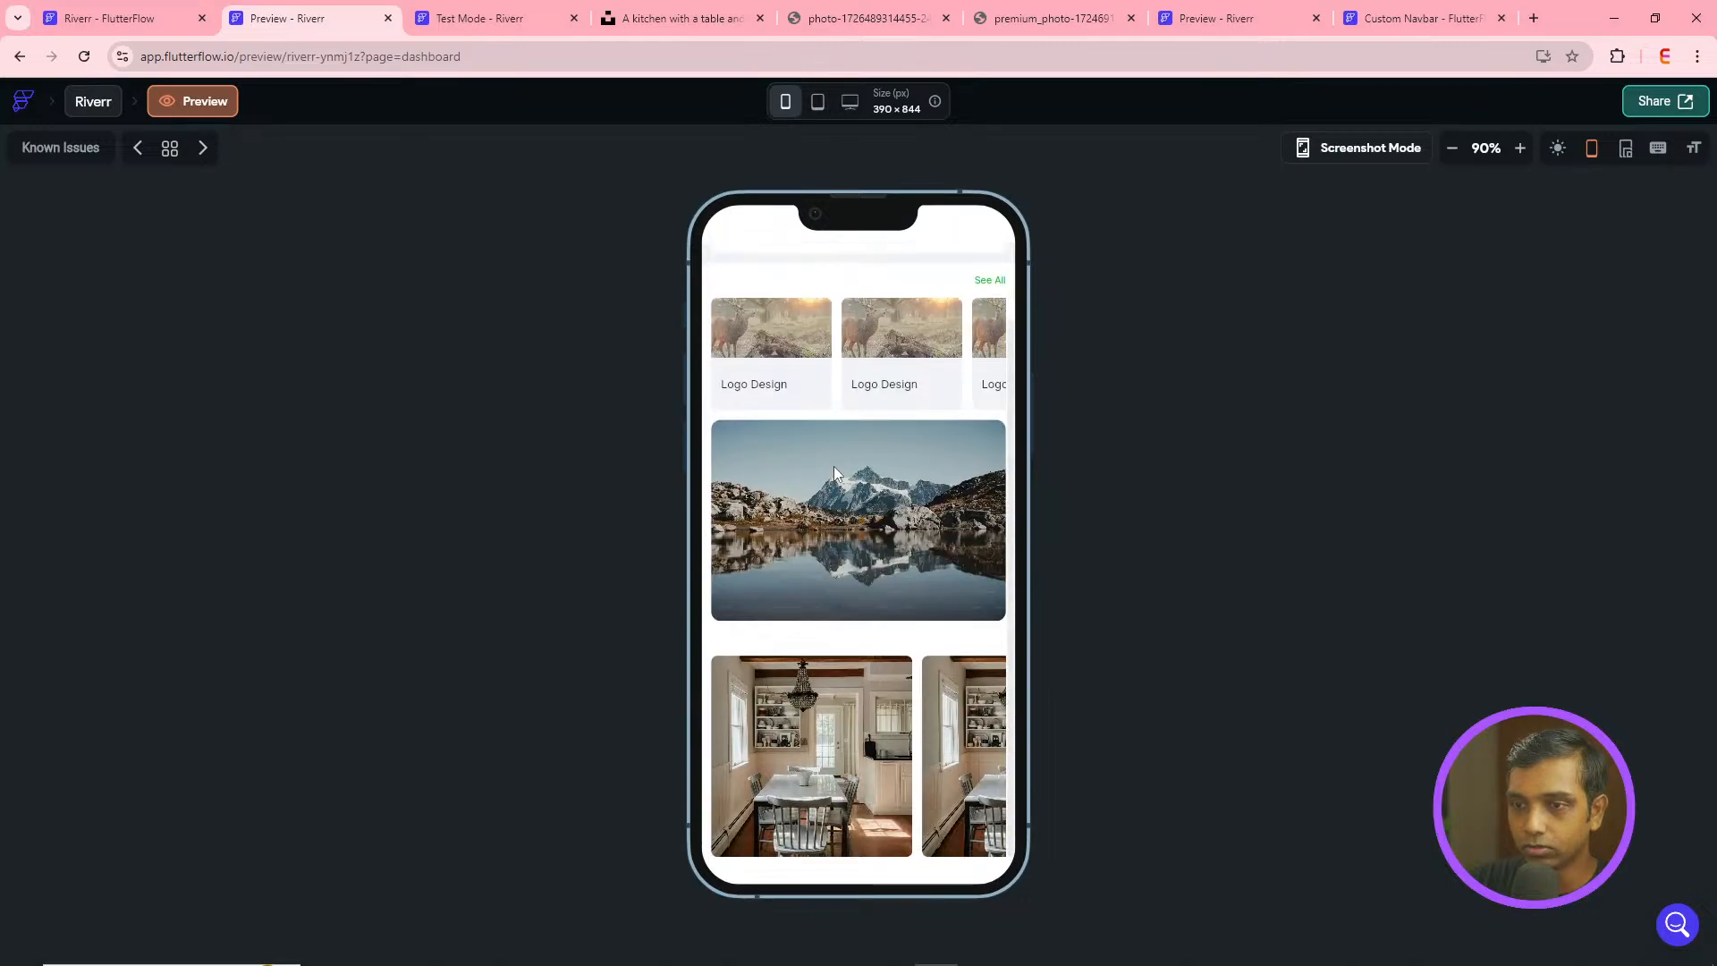
mouse_move(864, 743)
mouse_down()
mouse_move(771, 743)
mouse_move(864, 739)
mouse_up()
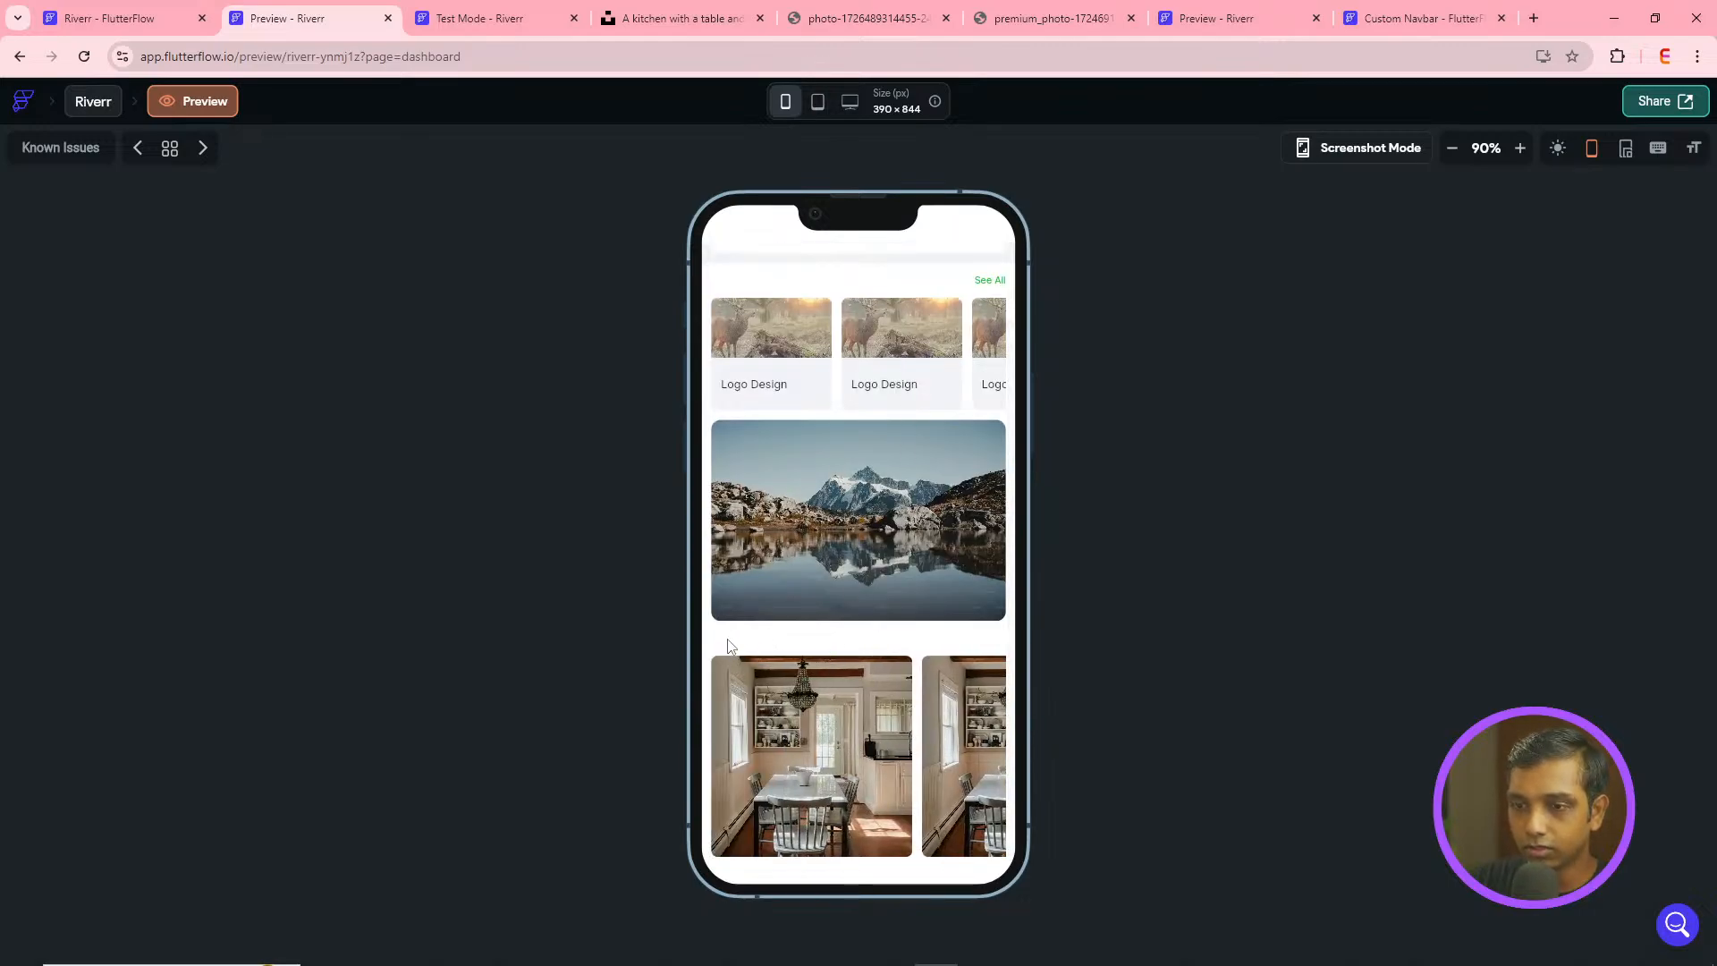
scroll(760, 653, up, 1)
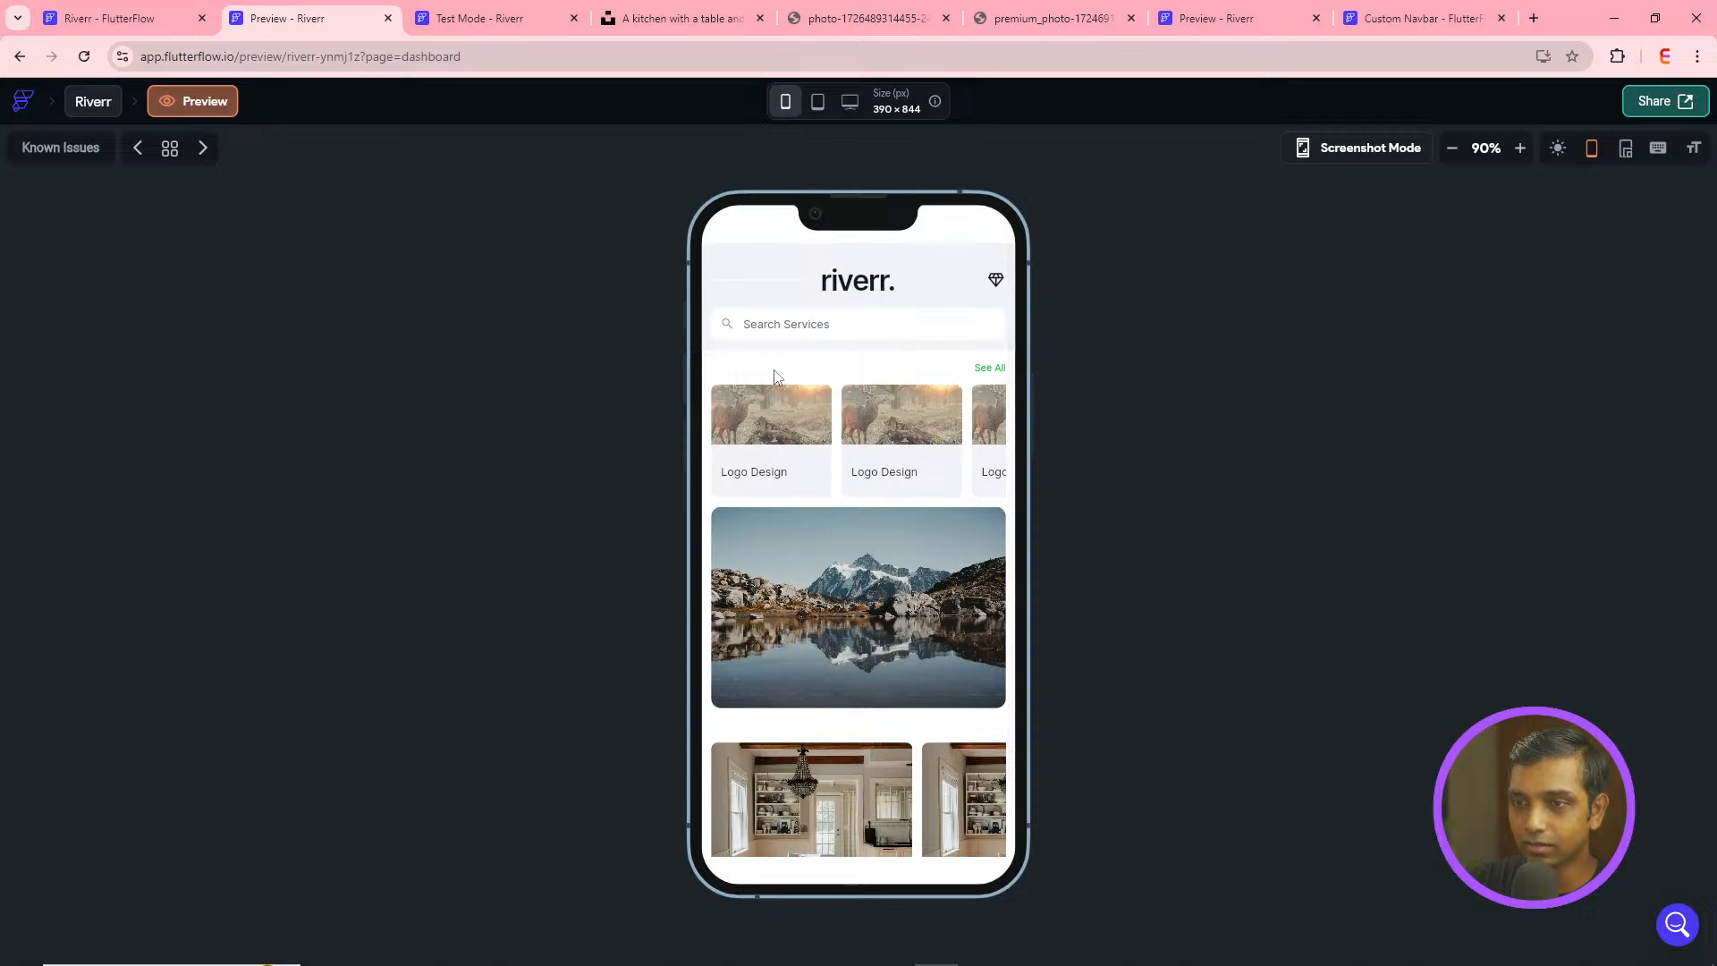
- On the dashboard page in the project editor, set the "What's new on riverr?" heading's text color to Primary Text
click(134, 18)
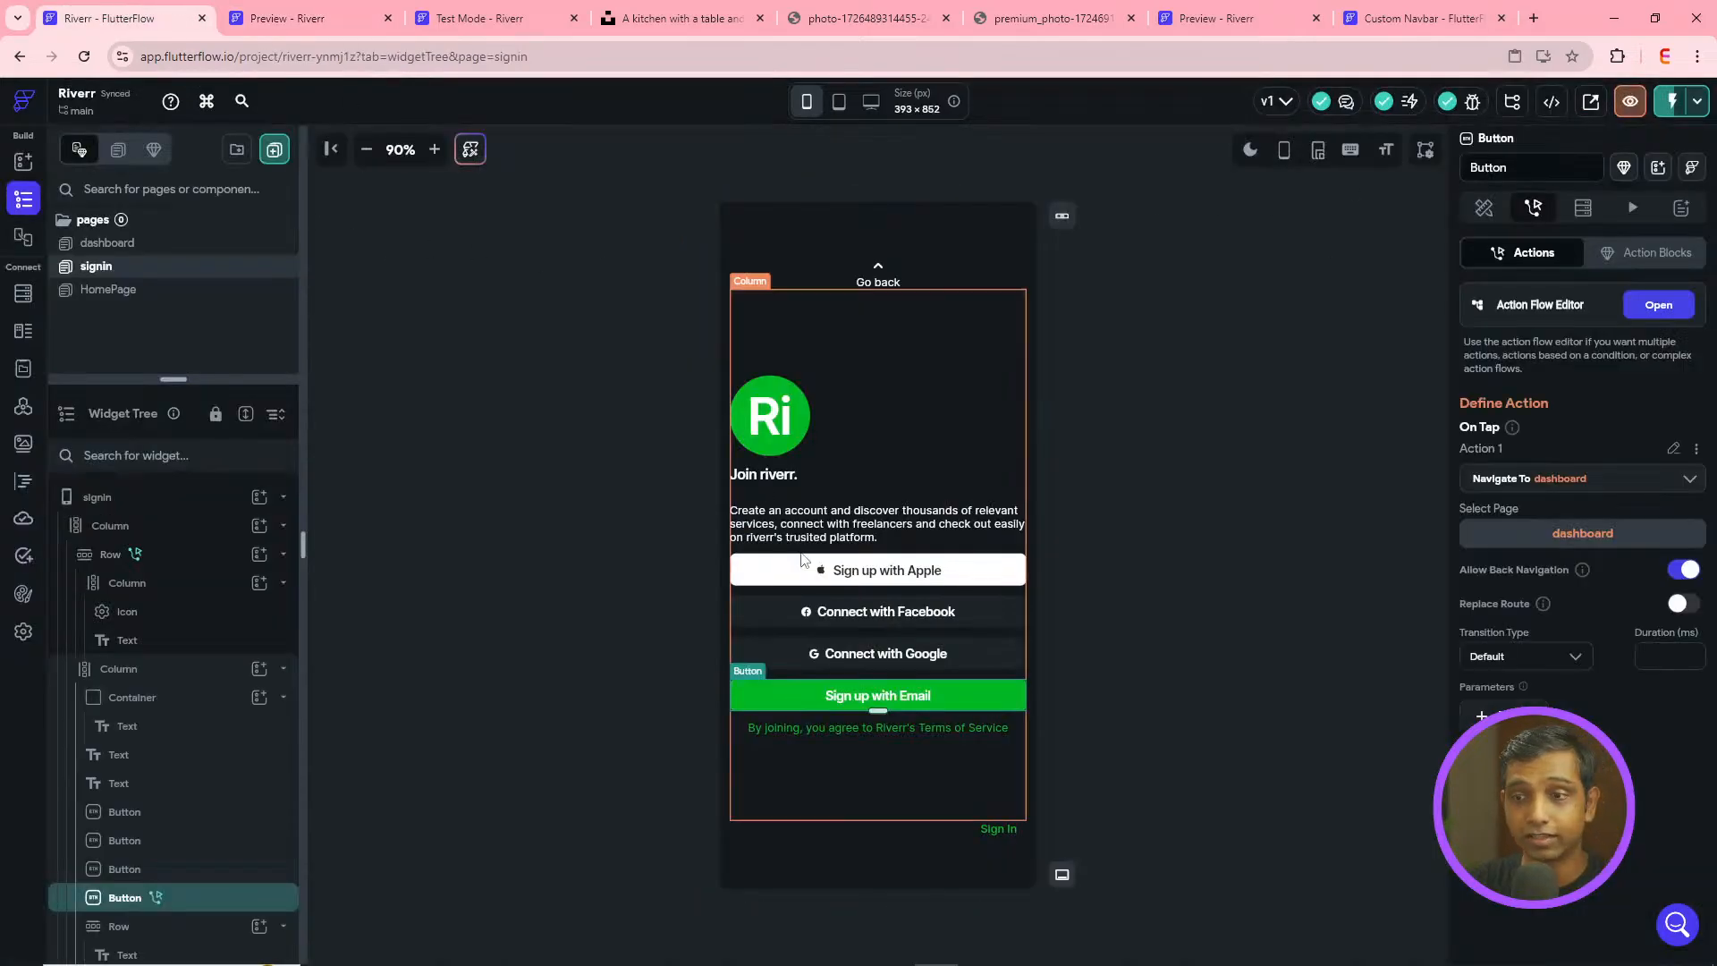
click(106, 290)
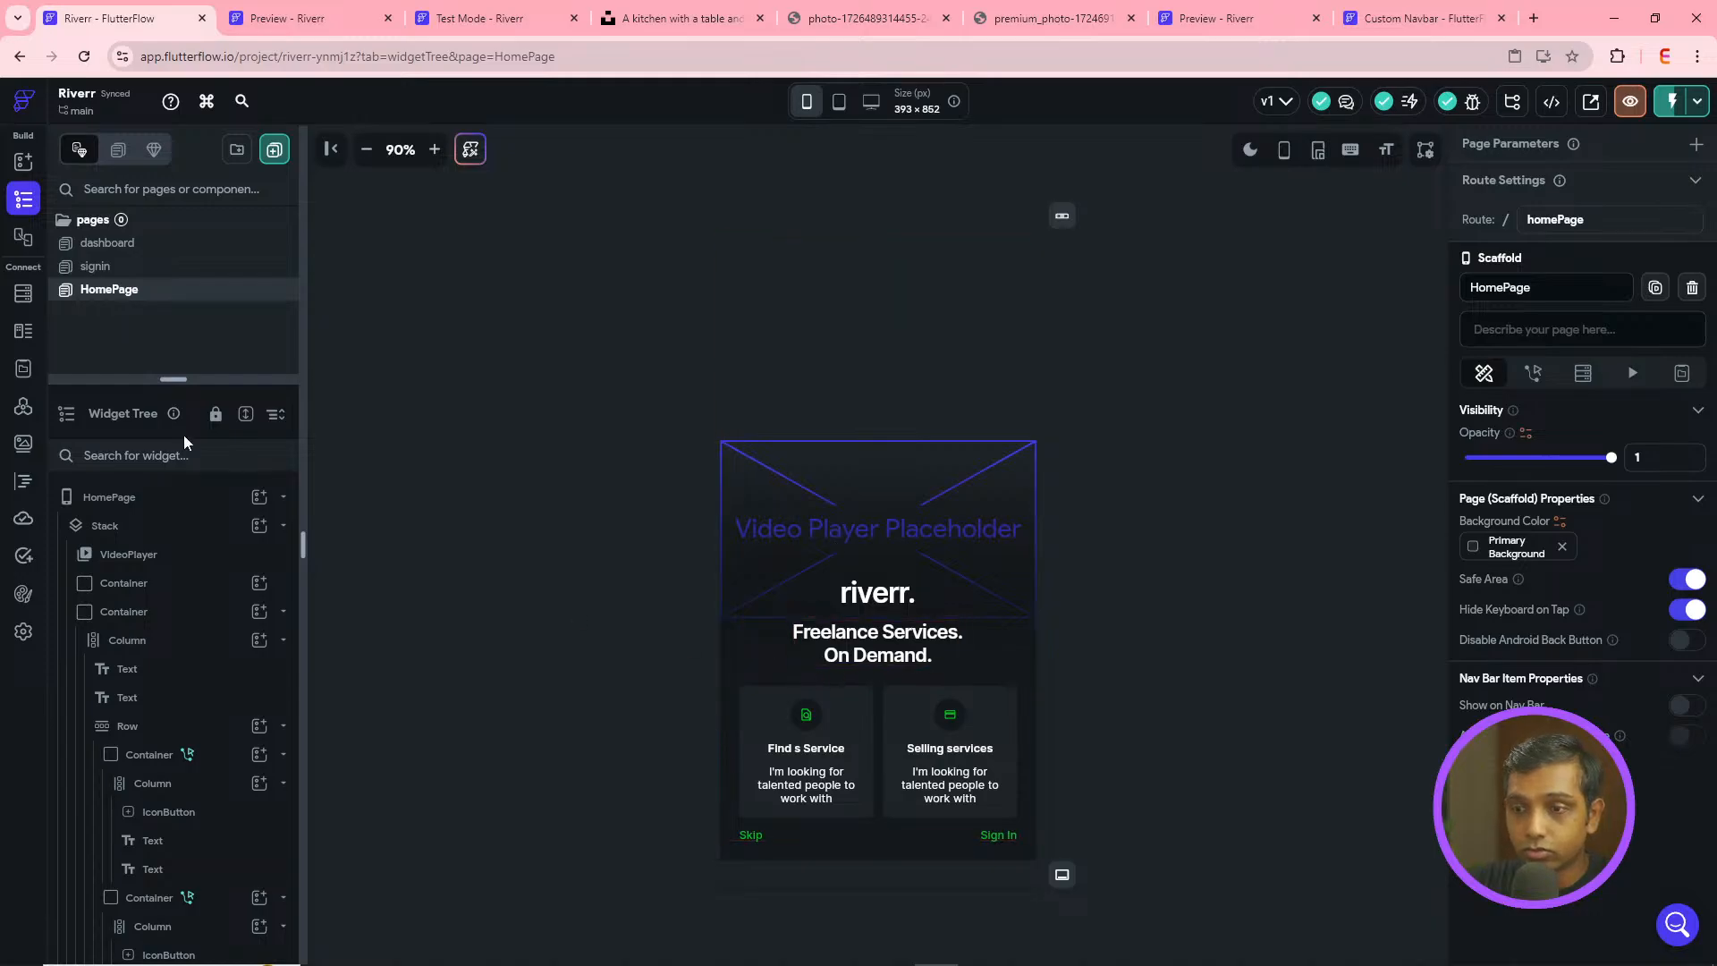
click(100, 244)
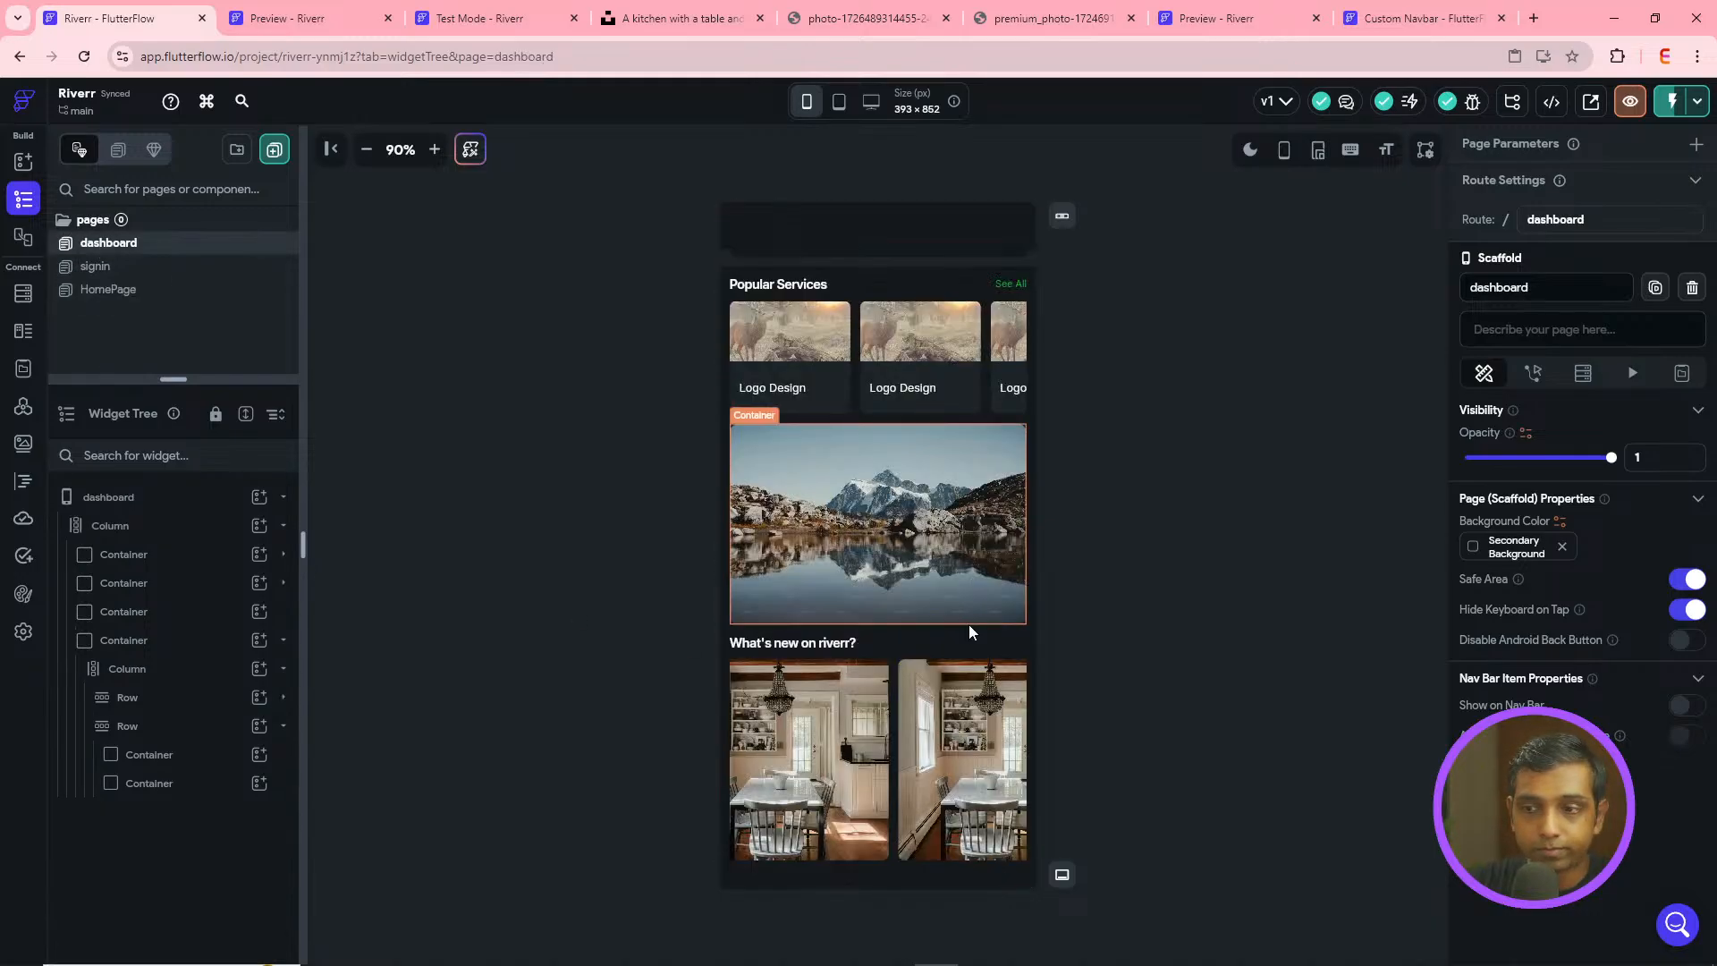
click(805, 643)
scroll(1674, 556, down, 3)
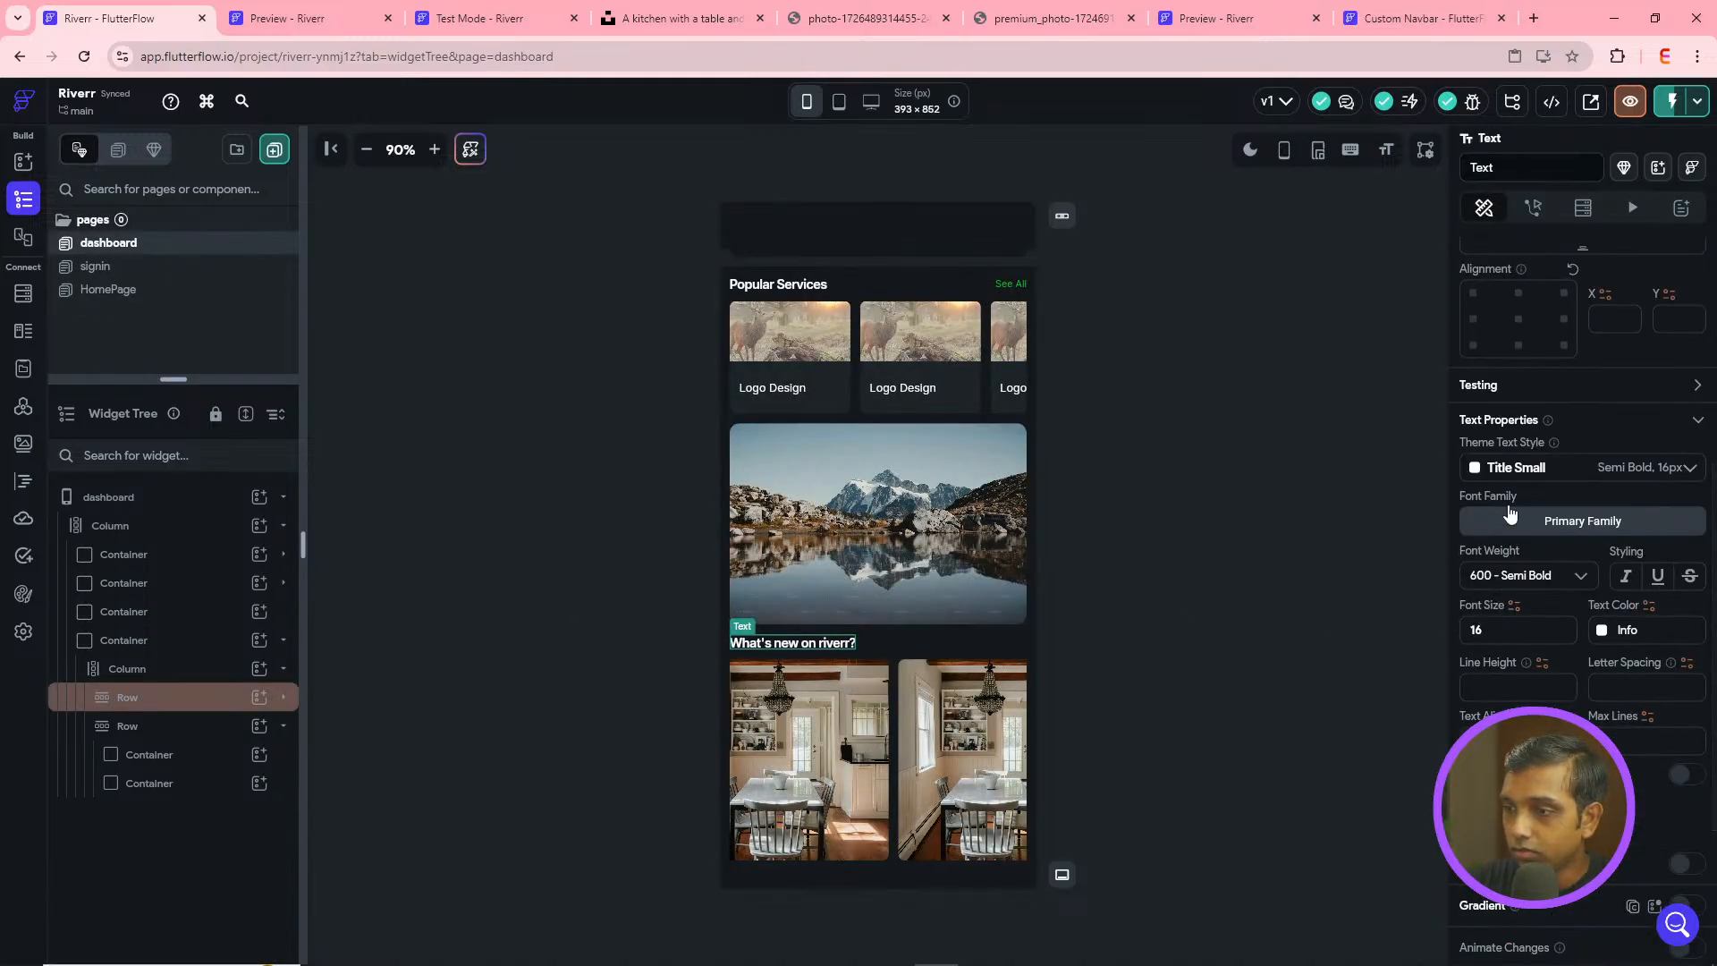
click(1603, 631)
click(1351, 891)
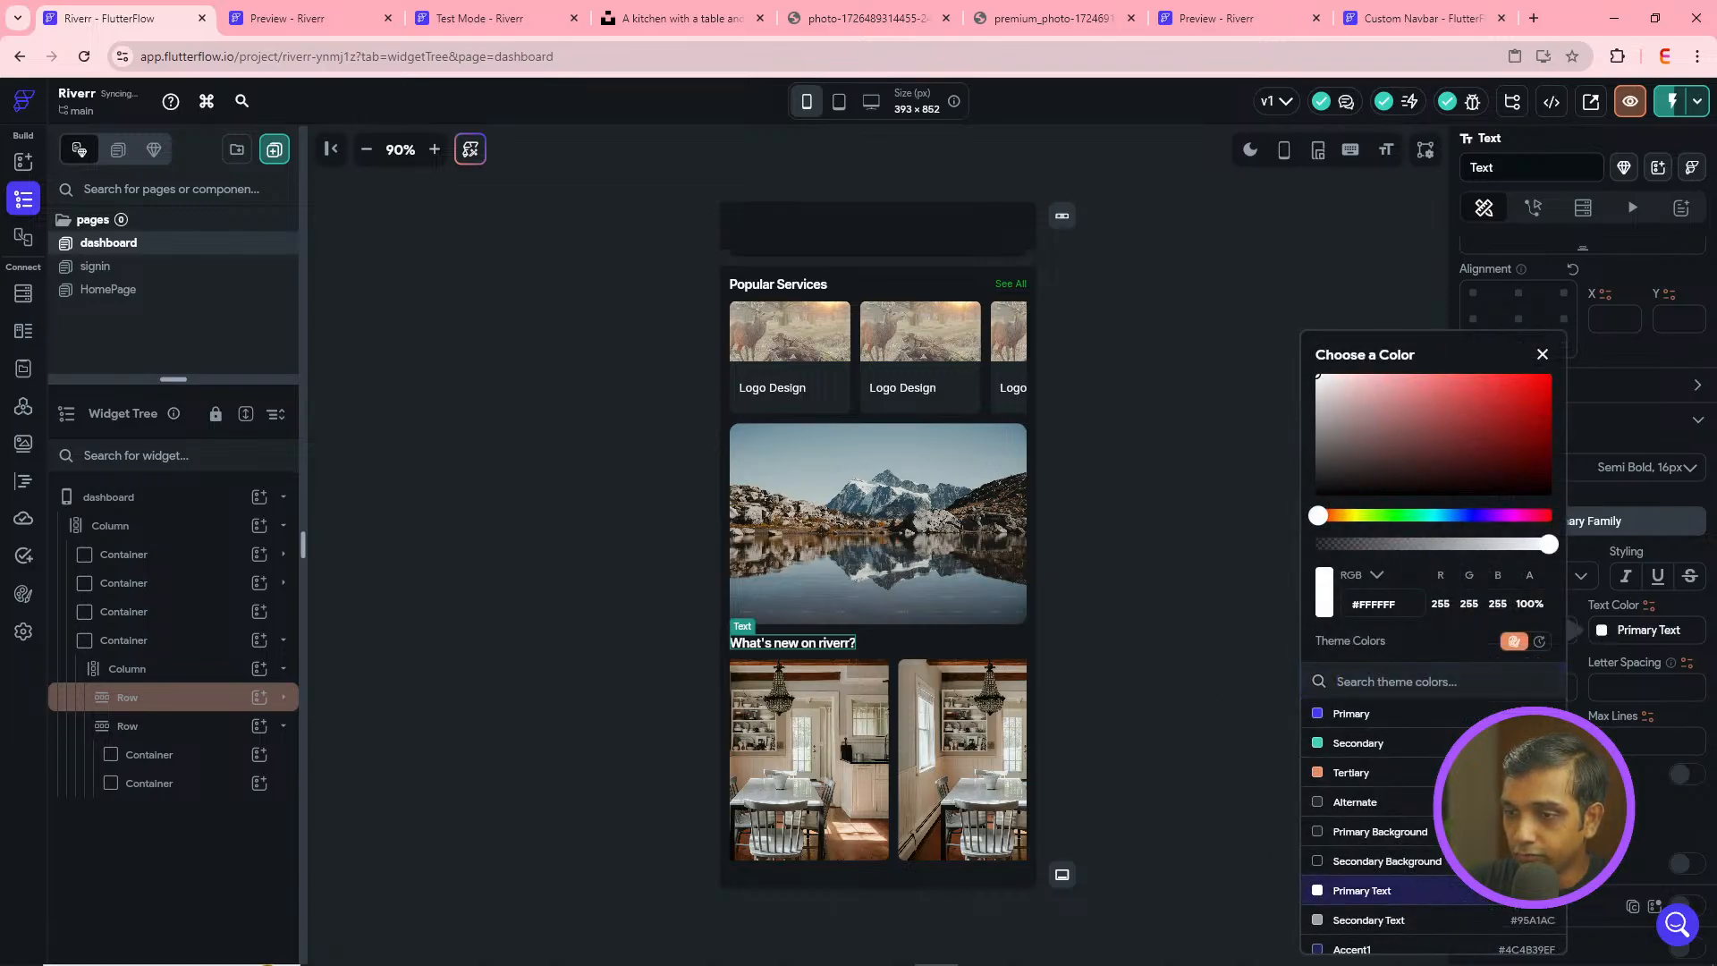
click(784, 297)
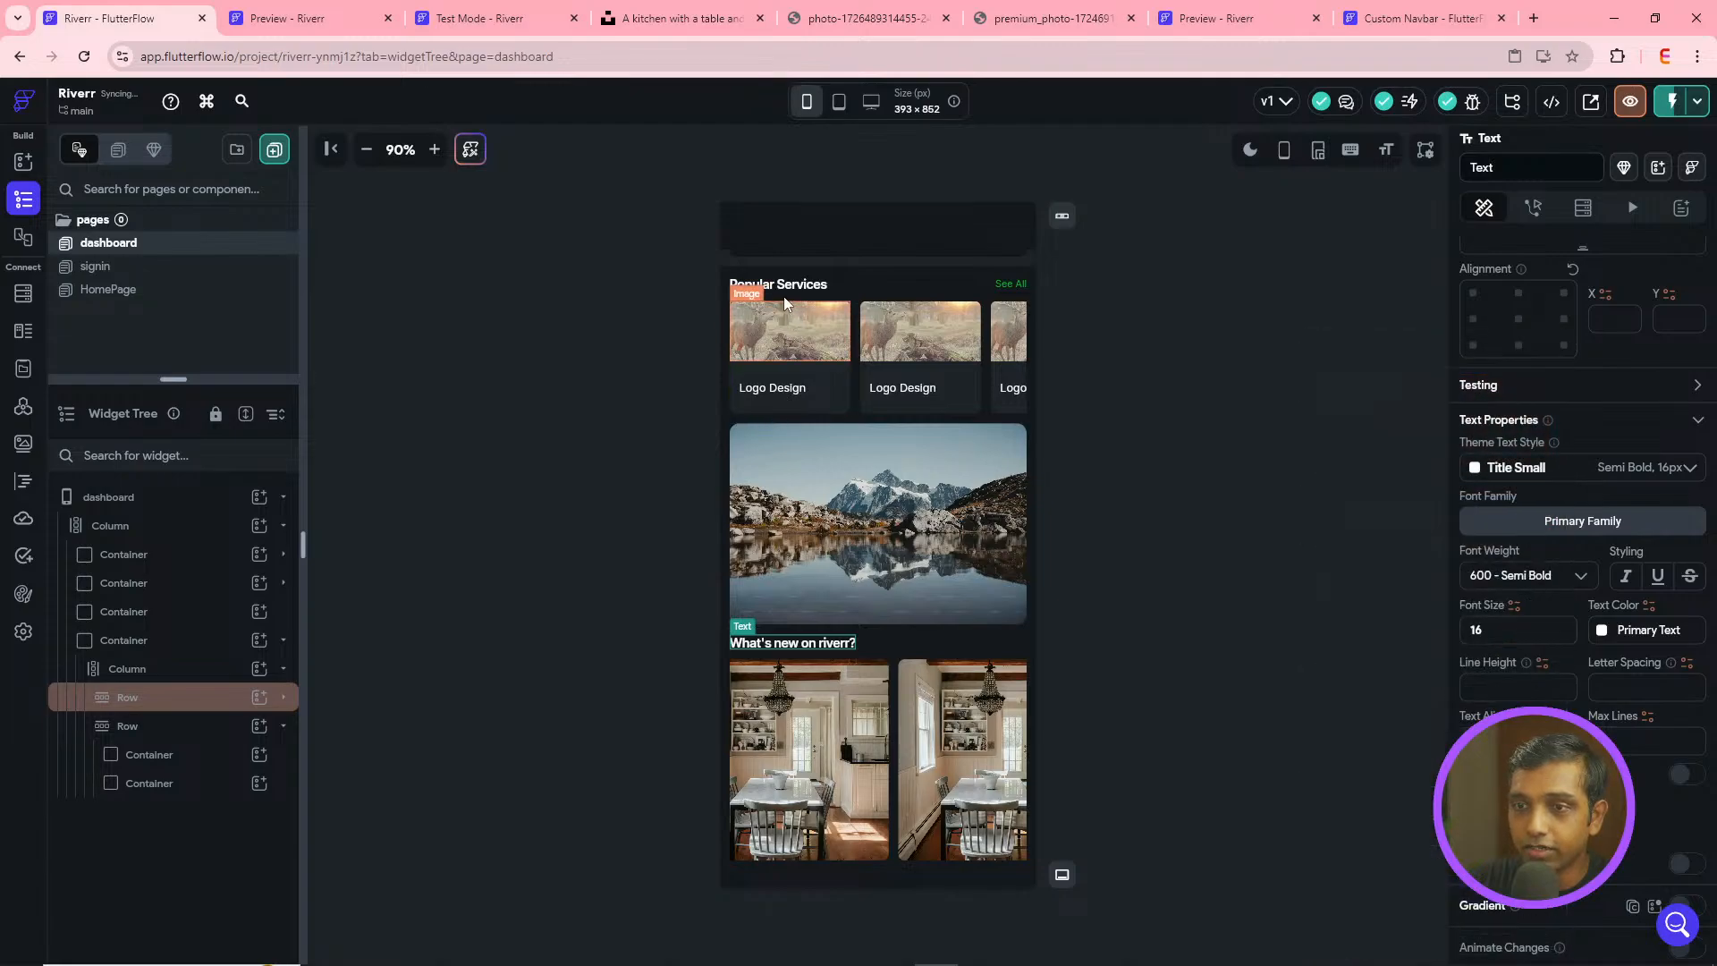
- Set the "Popular Services" heading's text color to the Primary Text theme color
click(780, 284)
click(1602, 630)
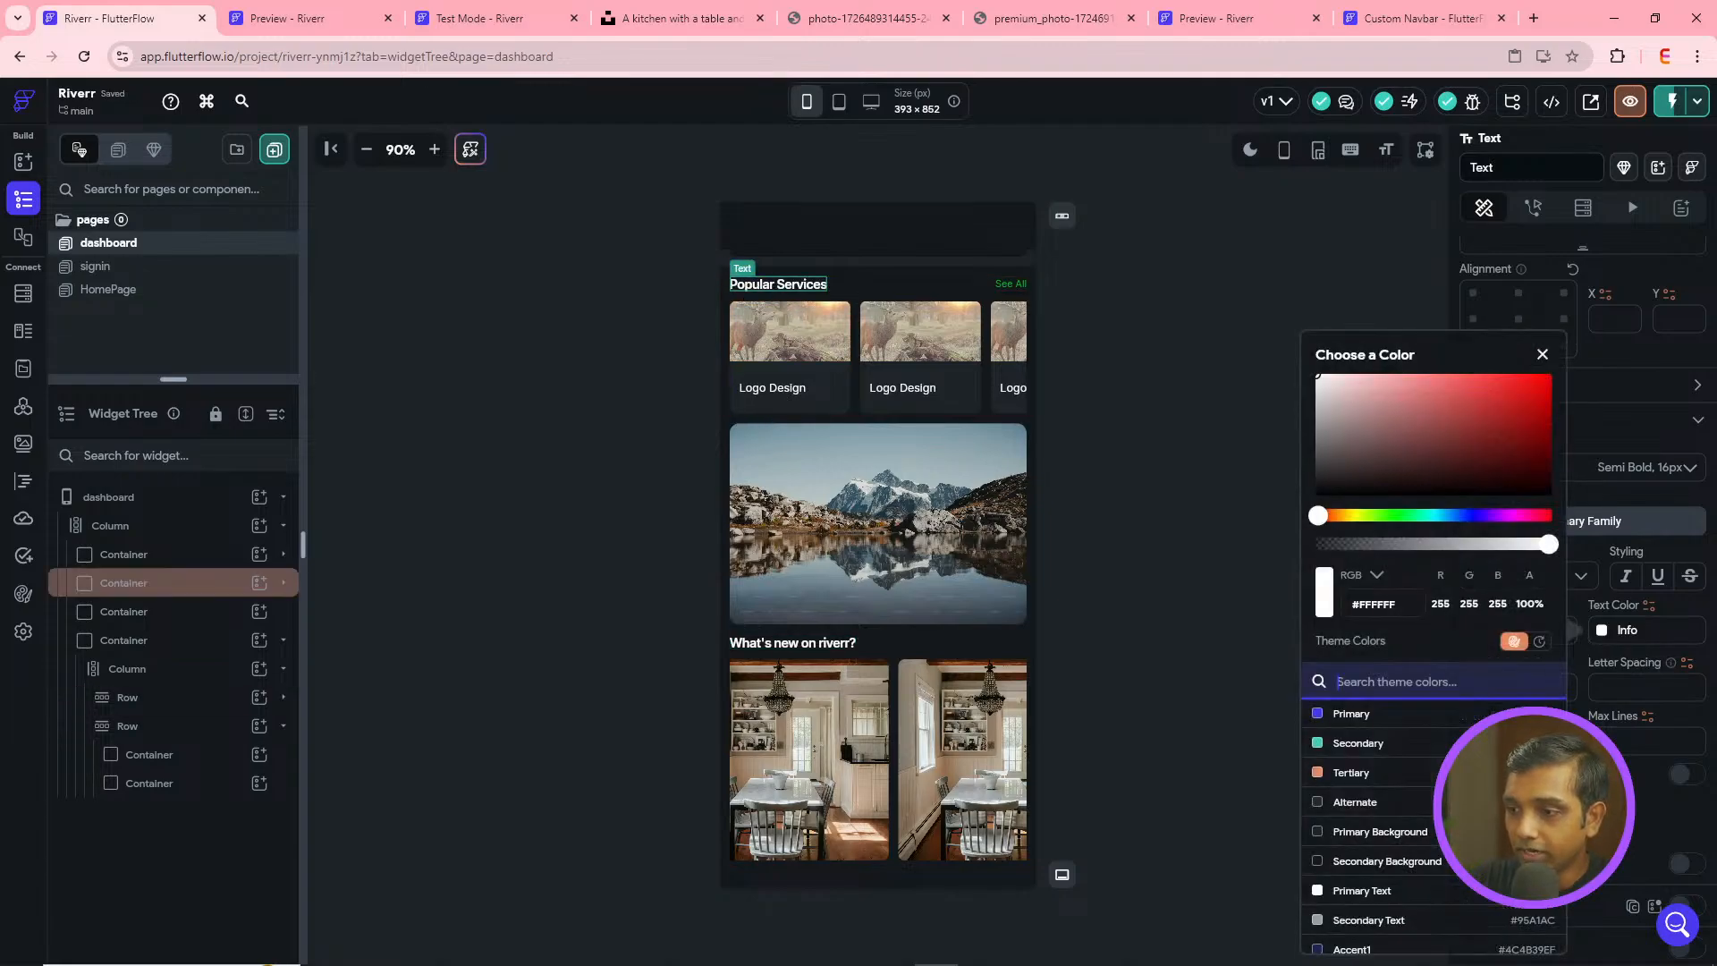
click(1387, 893)
click(1215, 686)
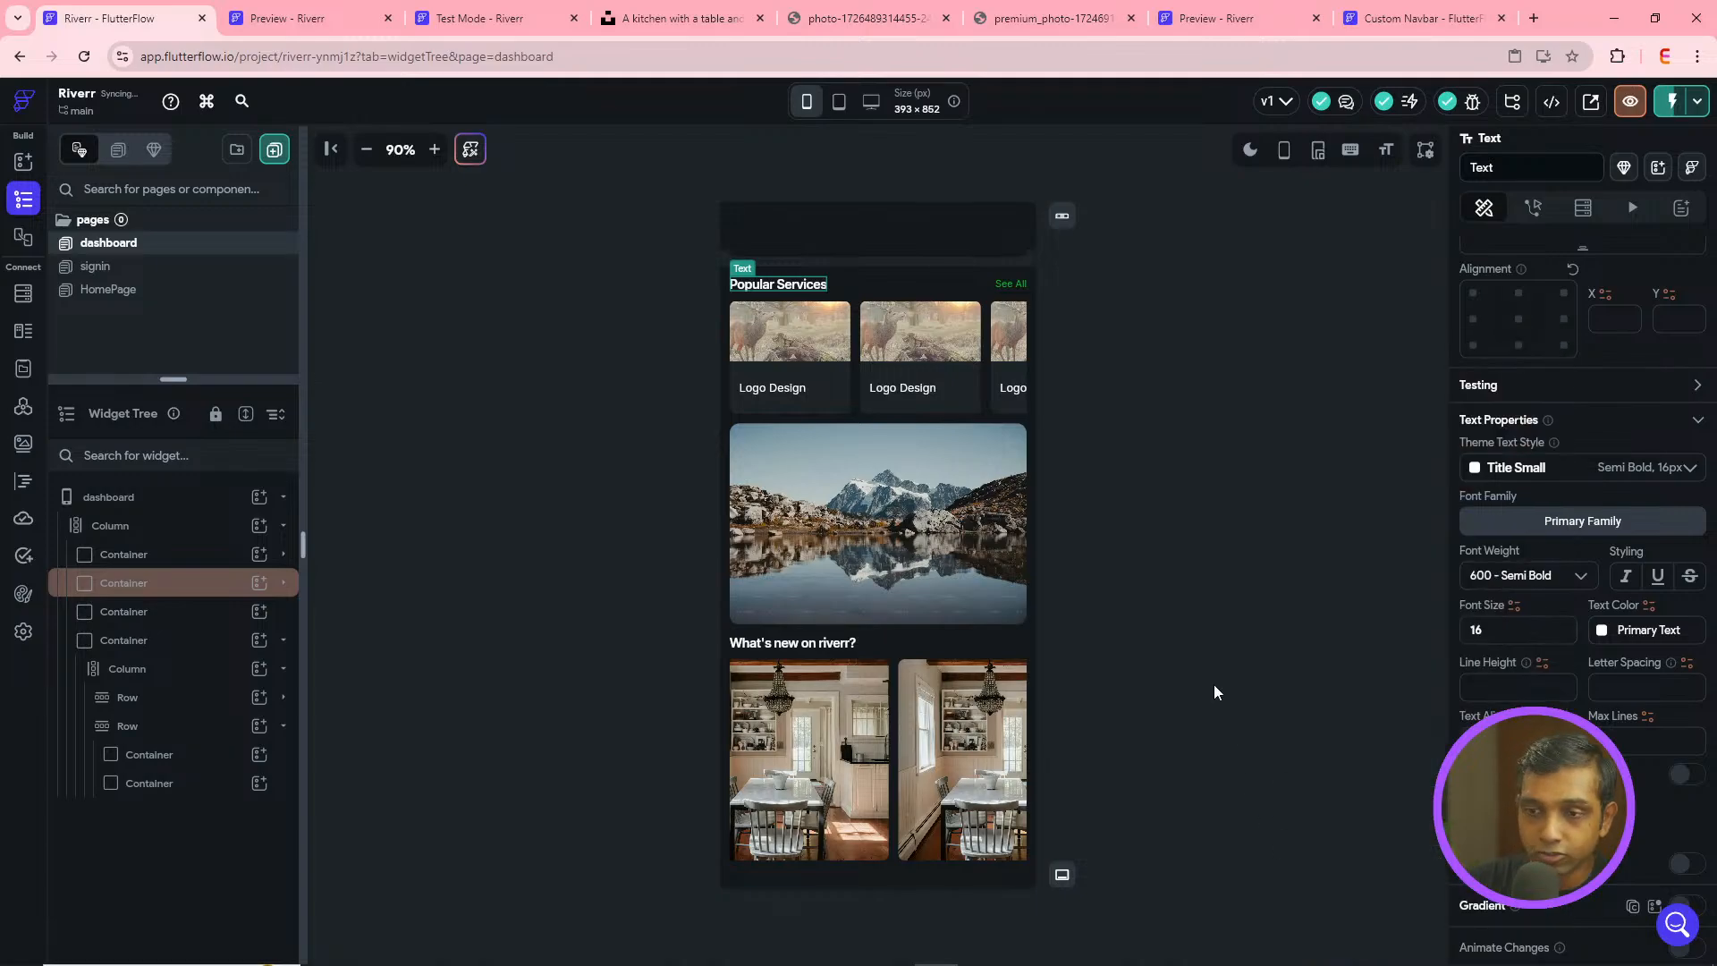
- Close the dashboard preview and go to the running test session
click(479, 18)
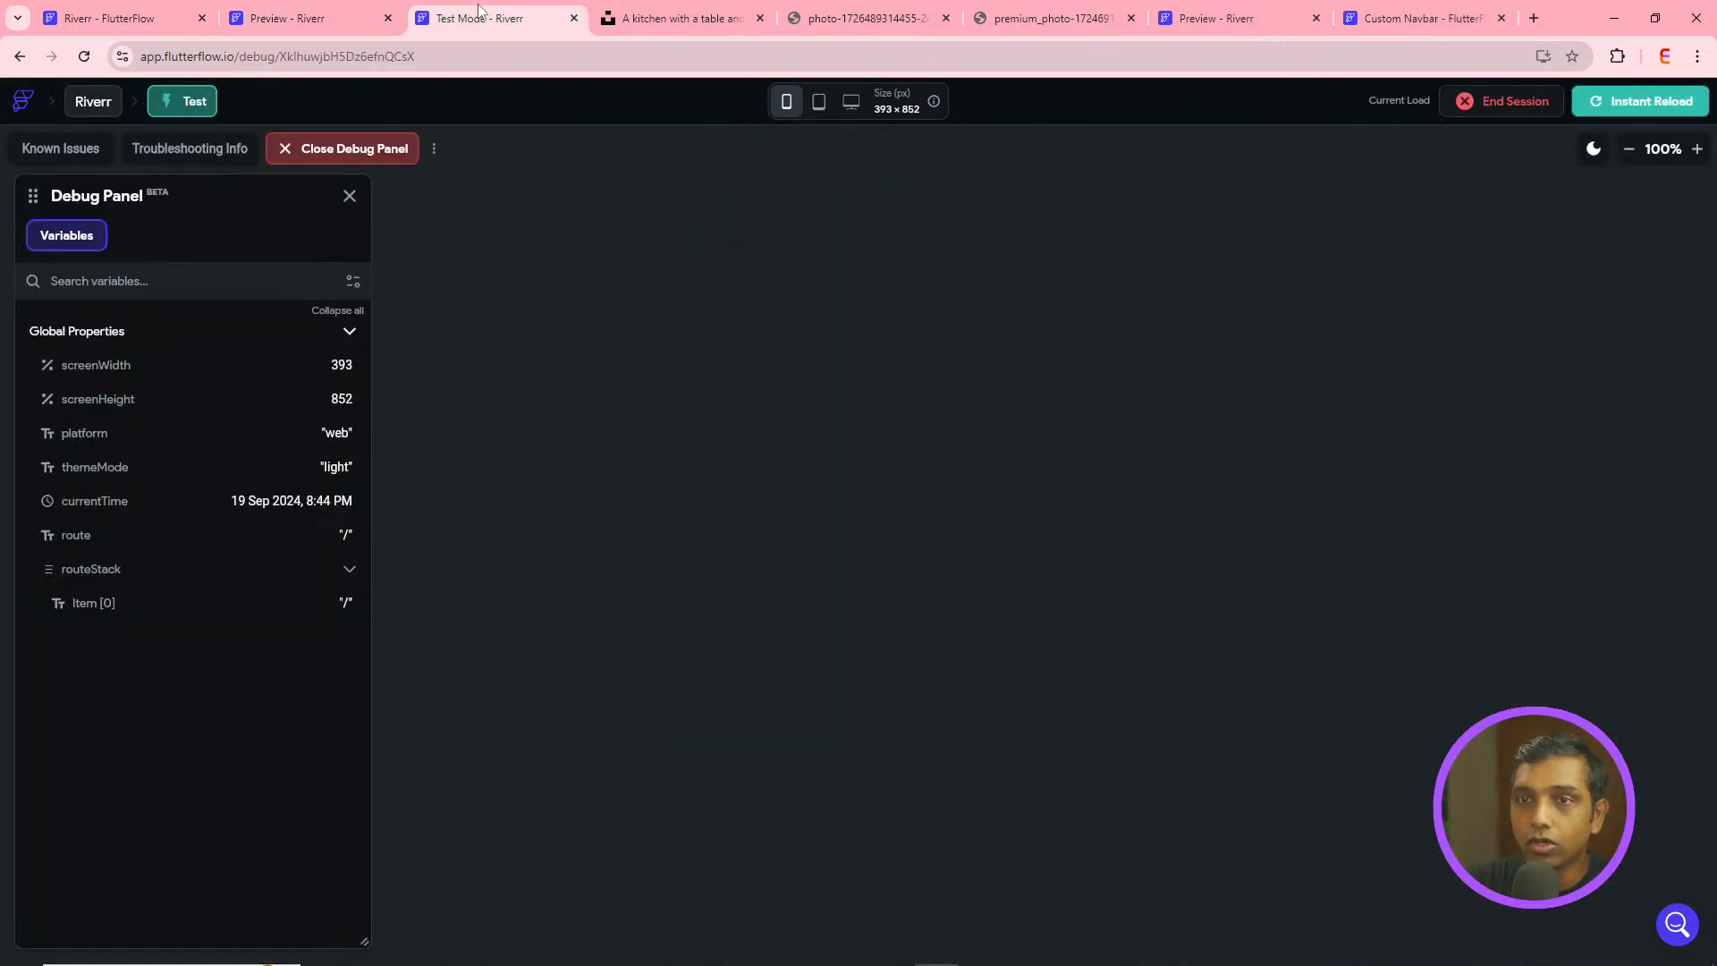
click(305, 11)
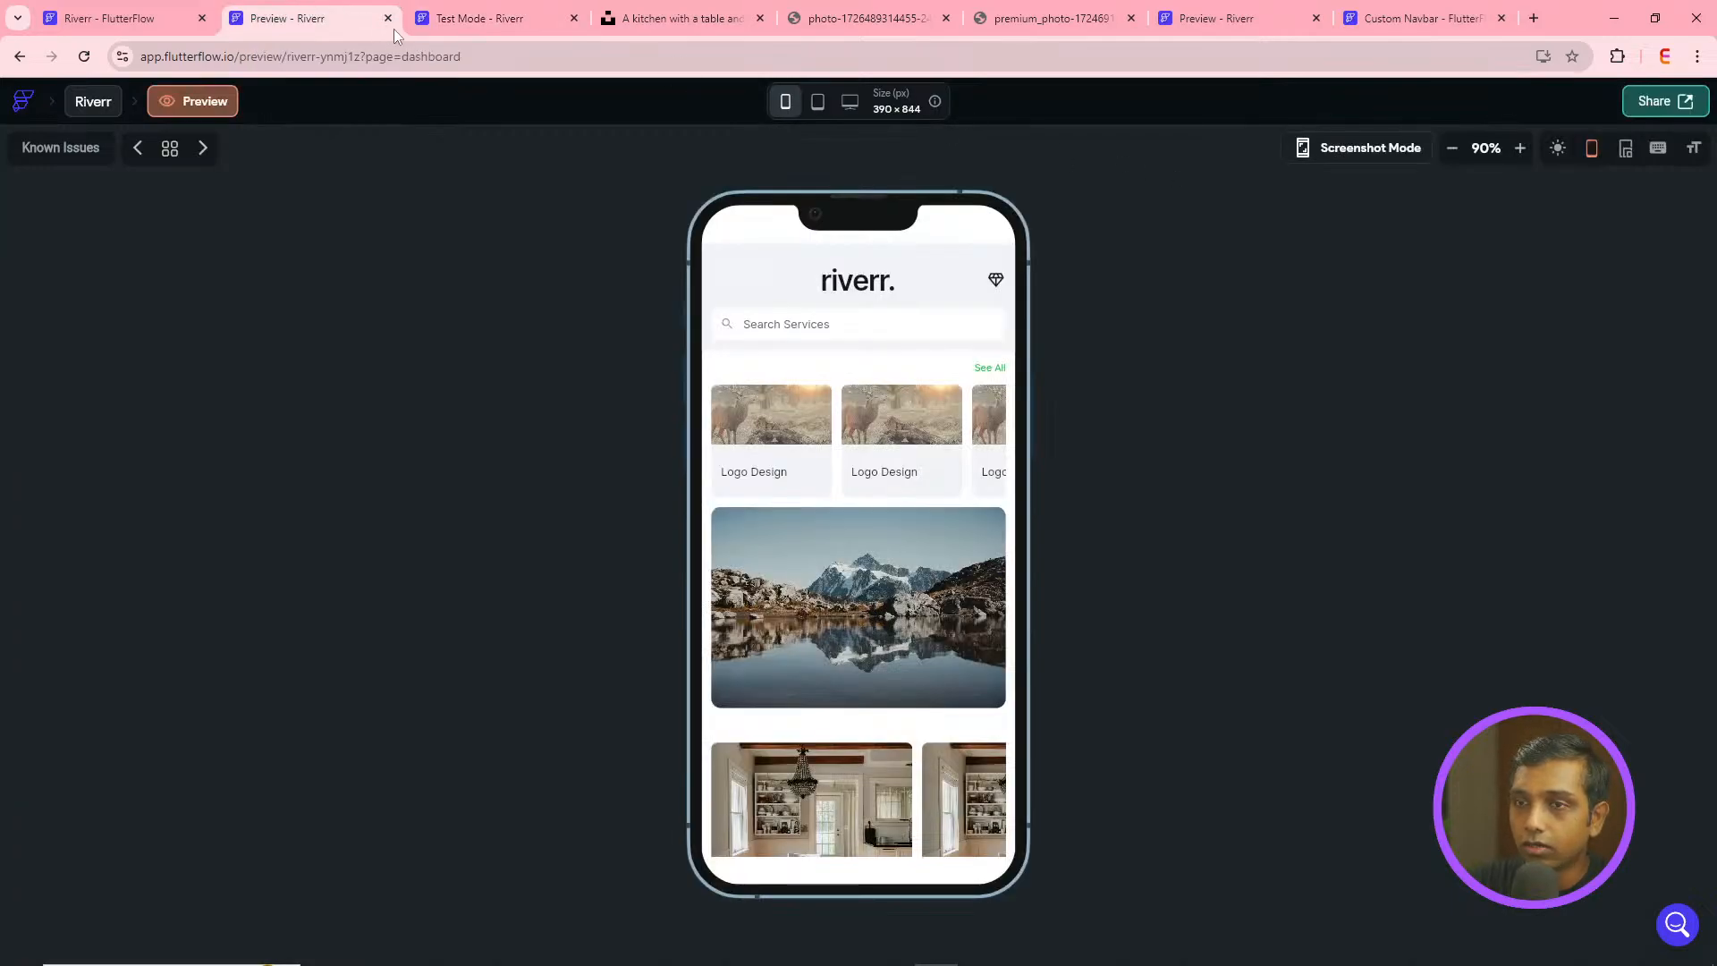
click(387, 18)
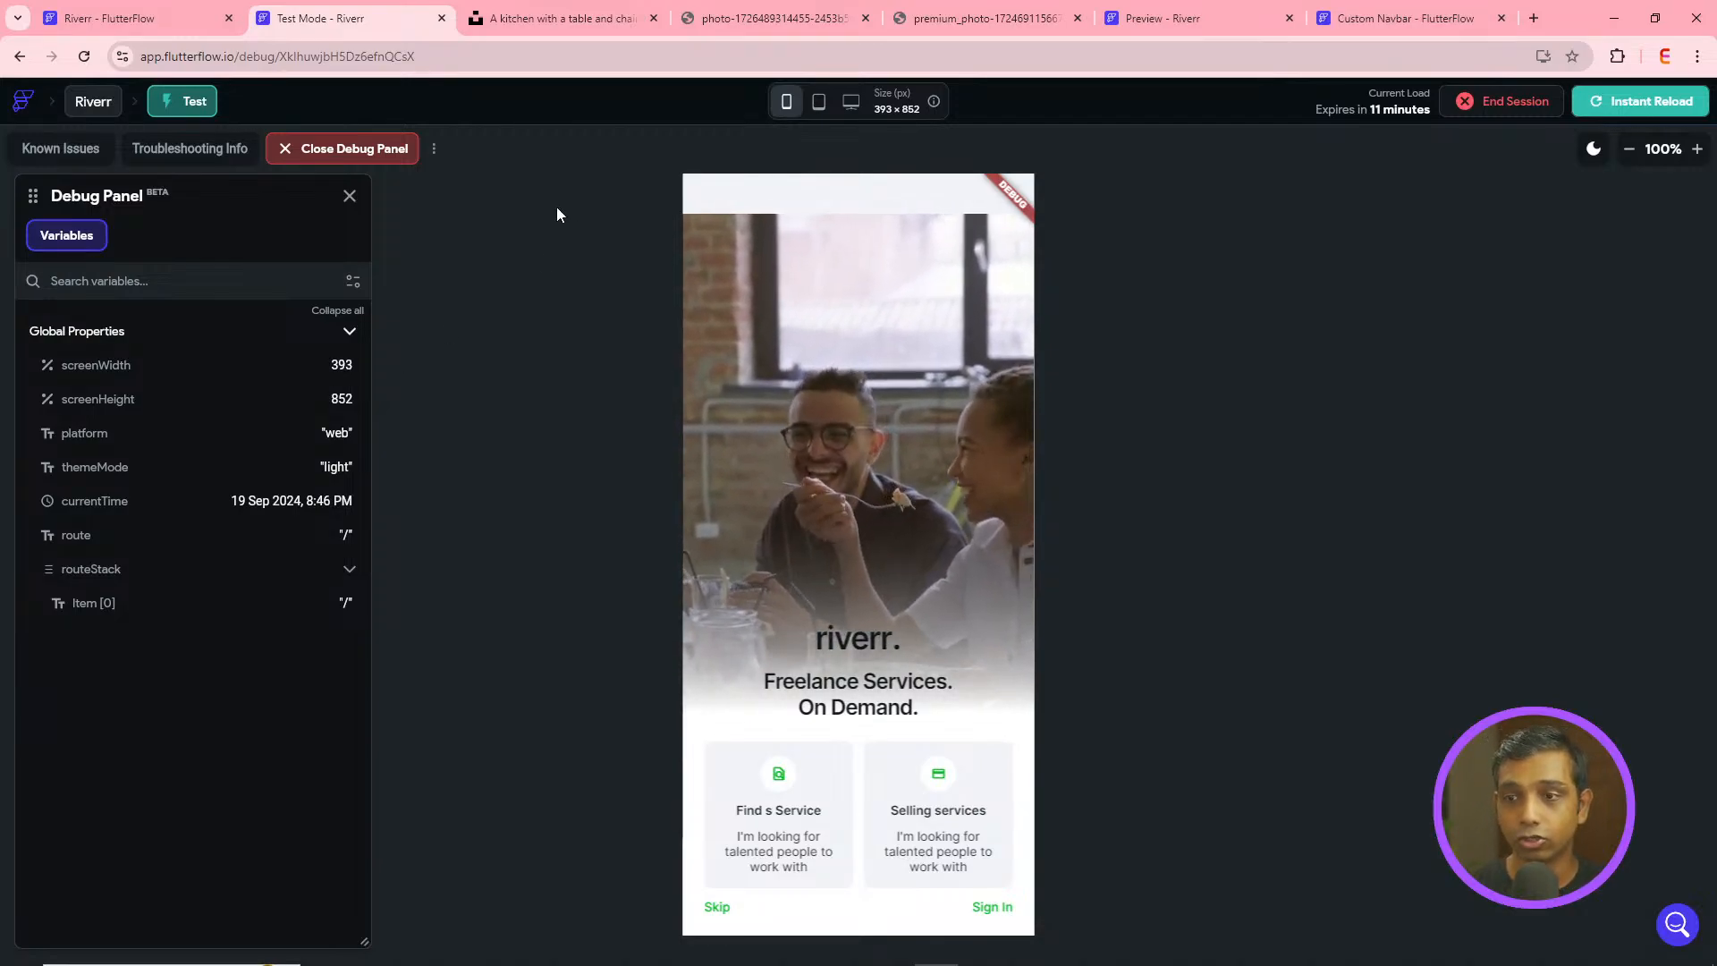
- In the test session, follow Sign In and Sign up with Email, and try toggling between the dark and light themes
click(989, 908)
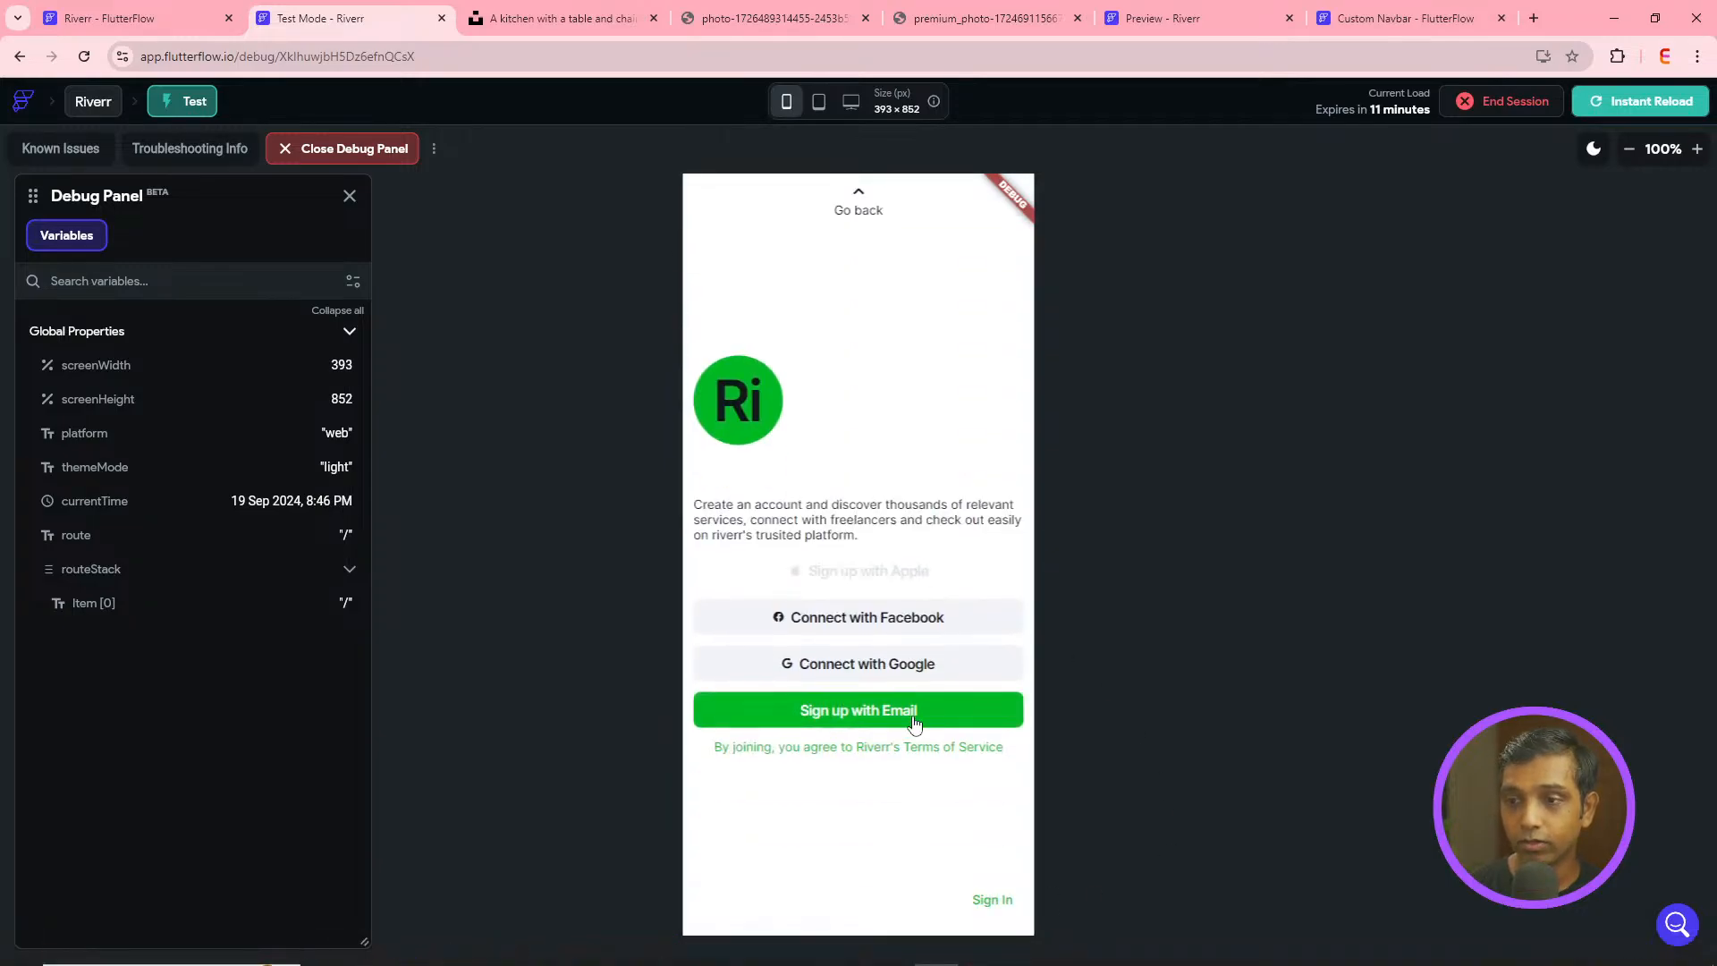
click(898, 726)
click(1594, 148)
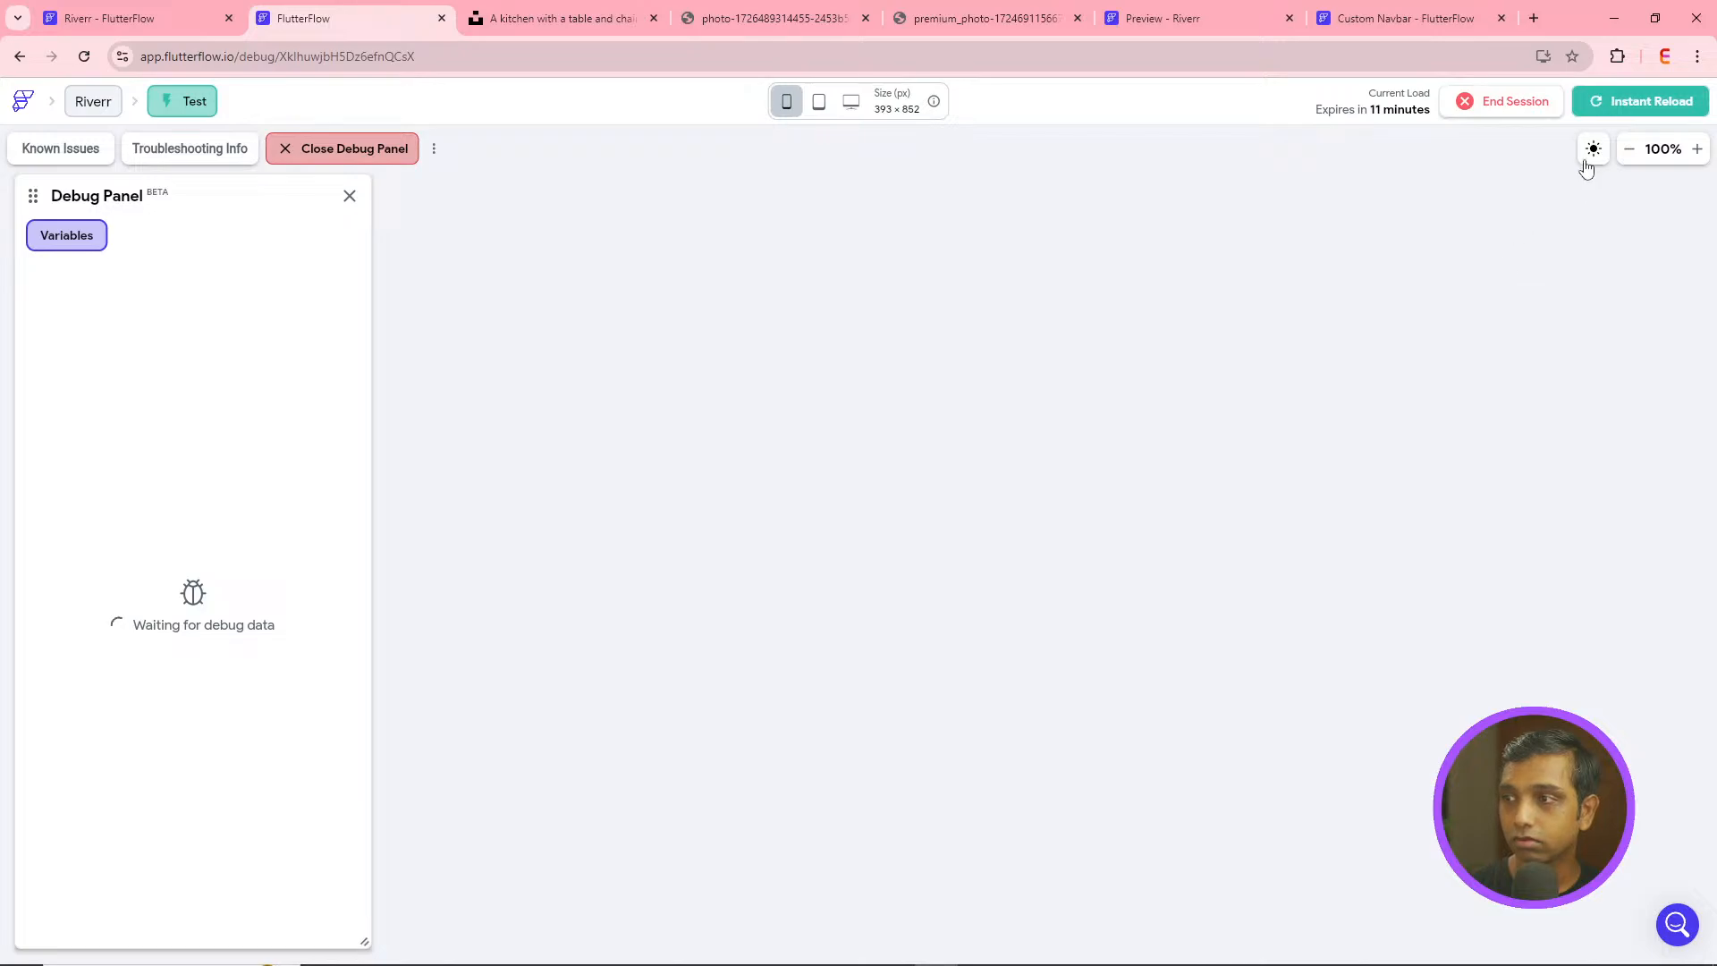
click(1591, 152)
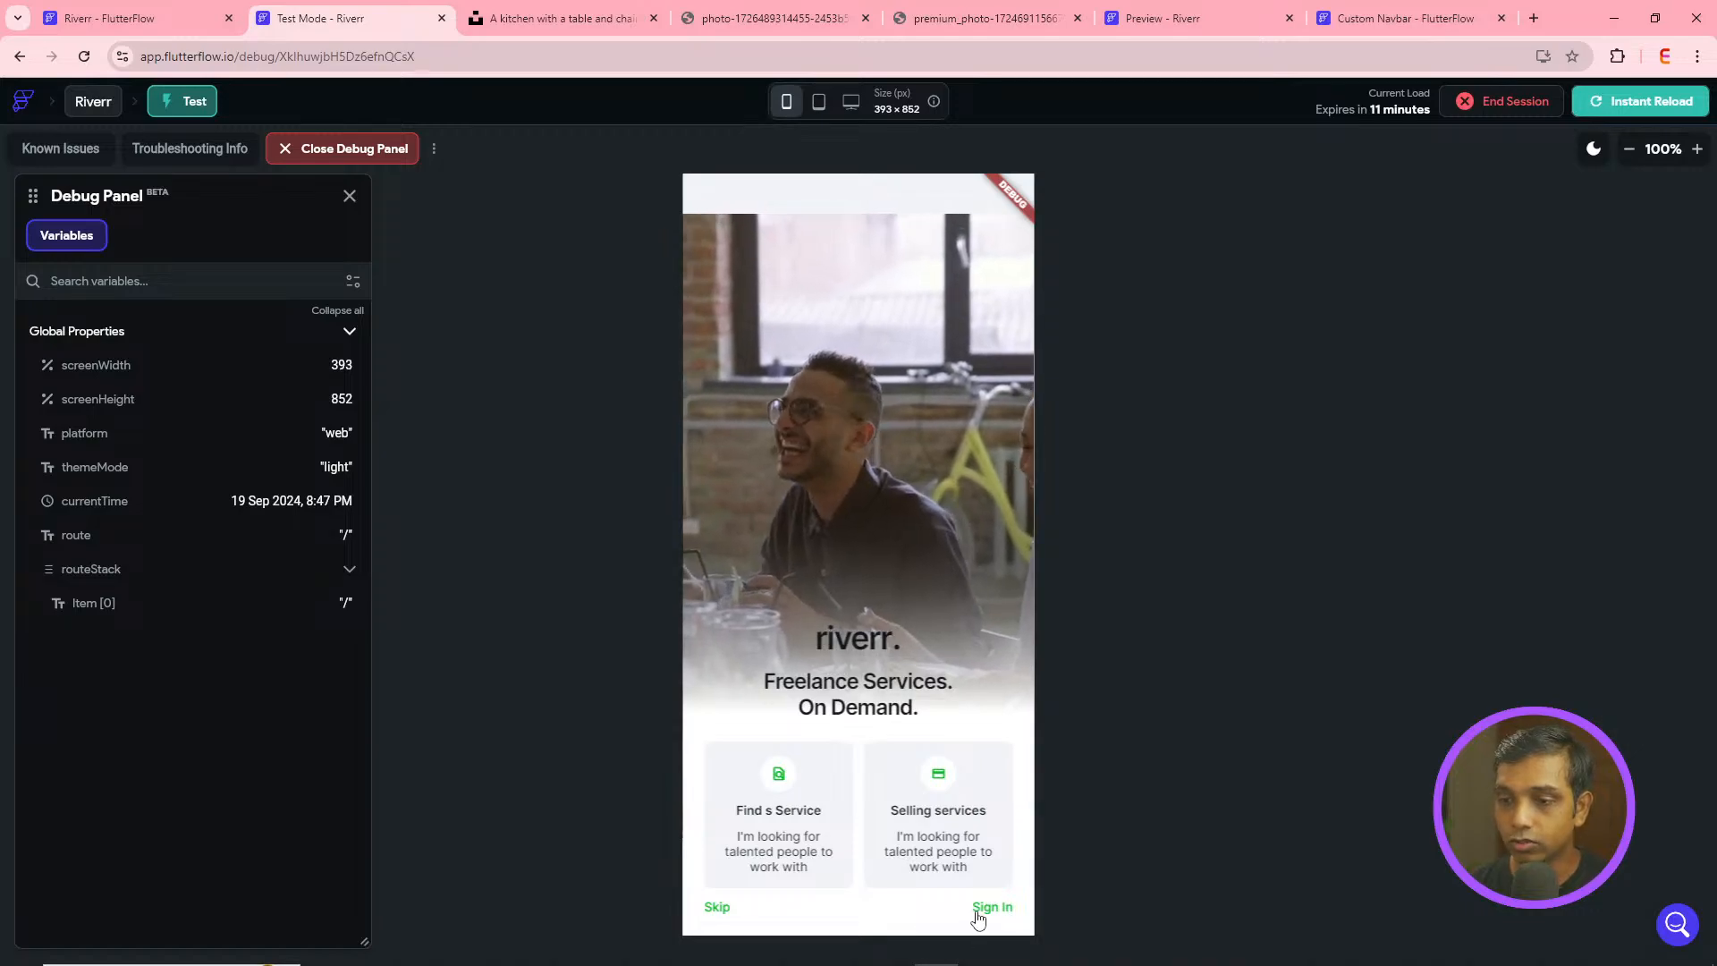
- Go through Sign In and Sign up with Email to the dashboard and test its vertical and horizontal scrolling
click(984, 908)
click(894, 719)
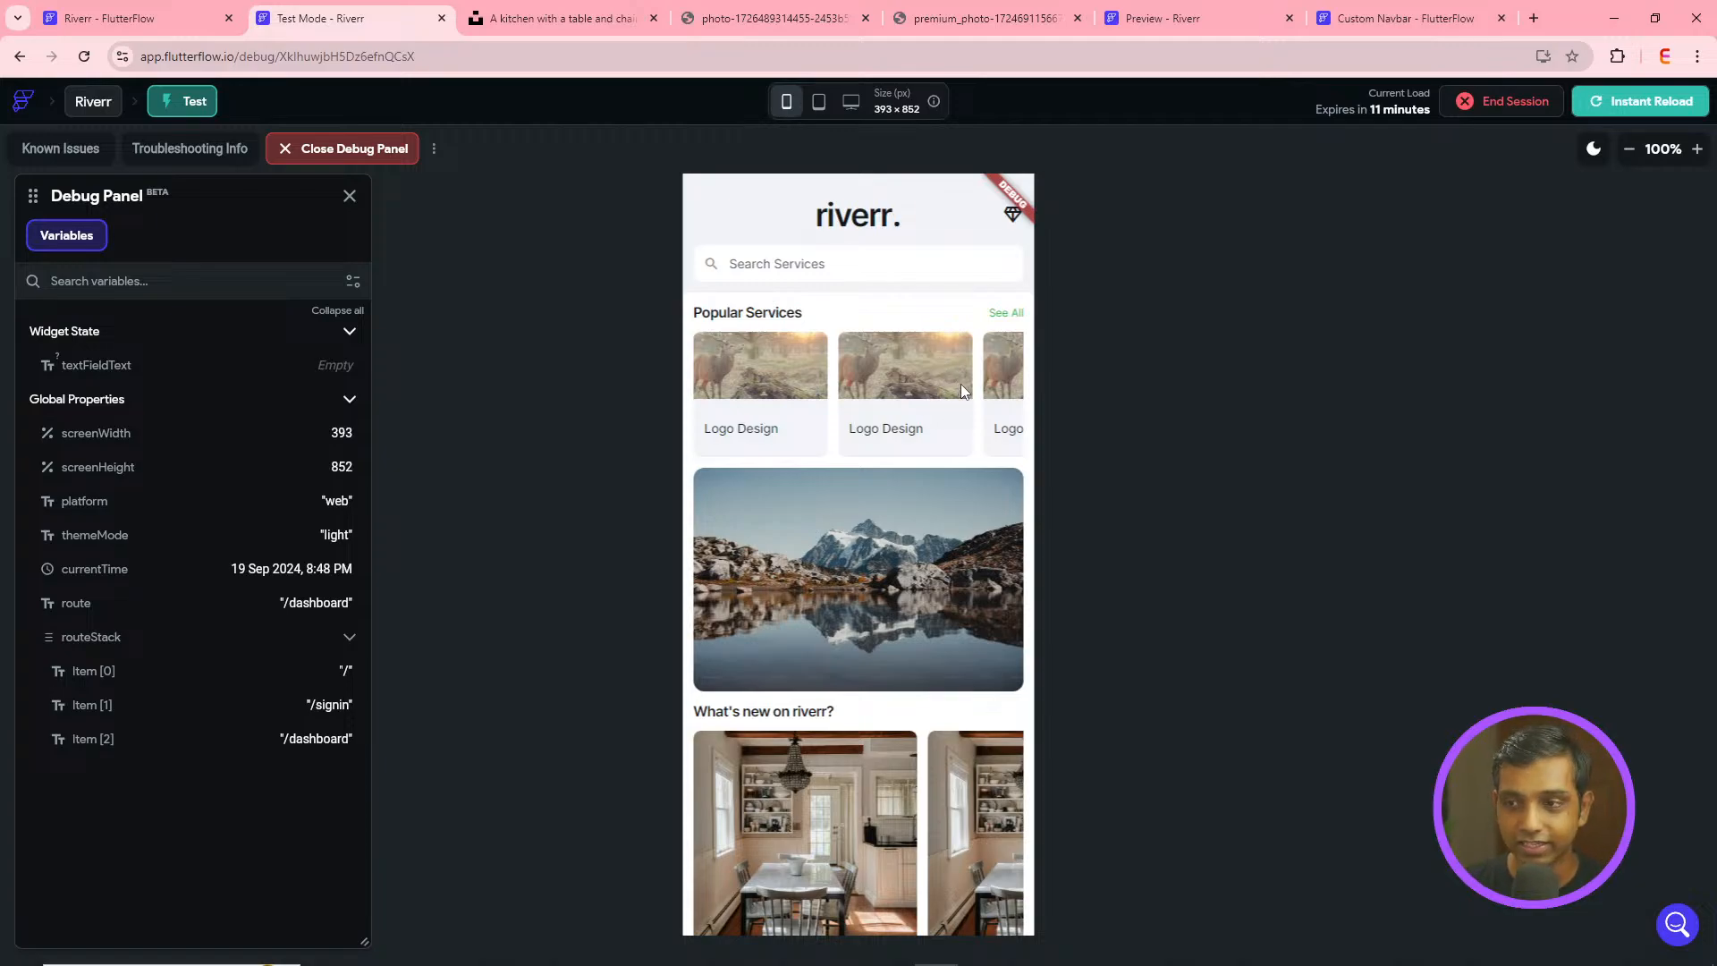
scroll(984, 551, down, 1)
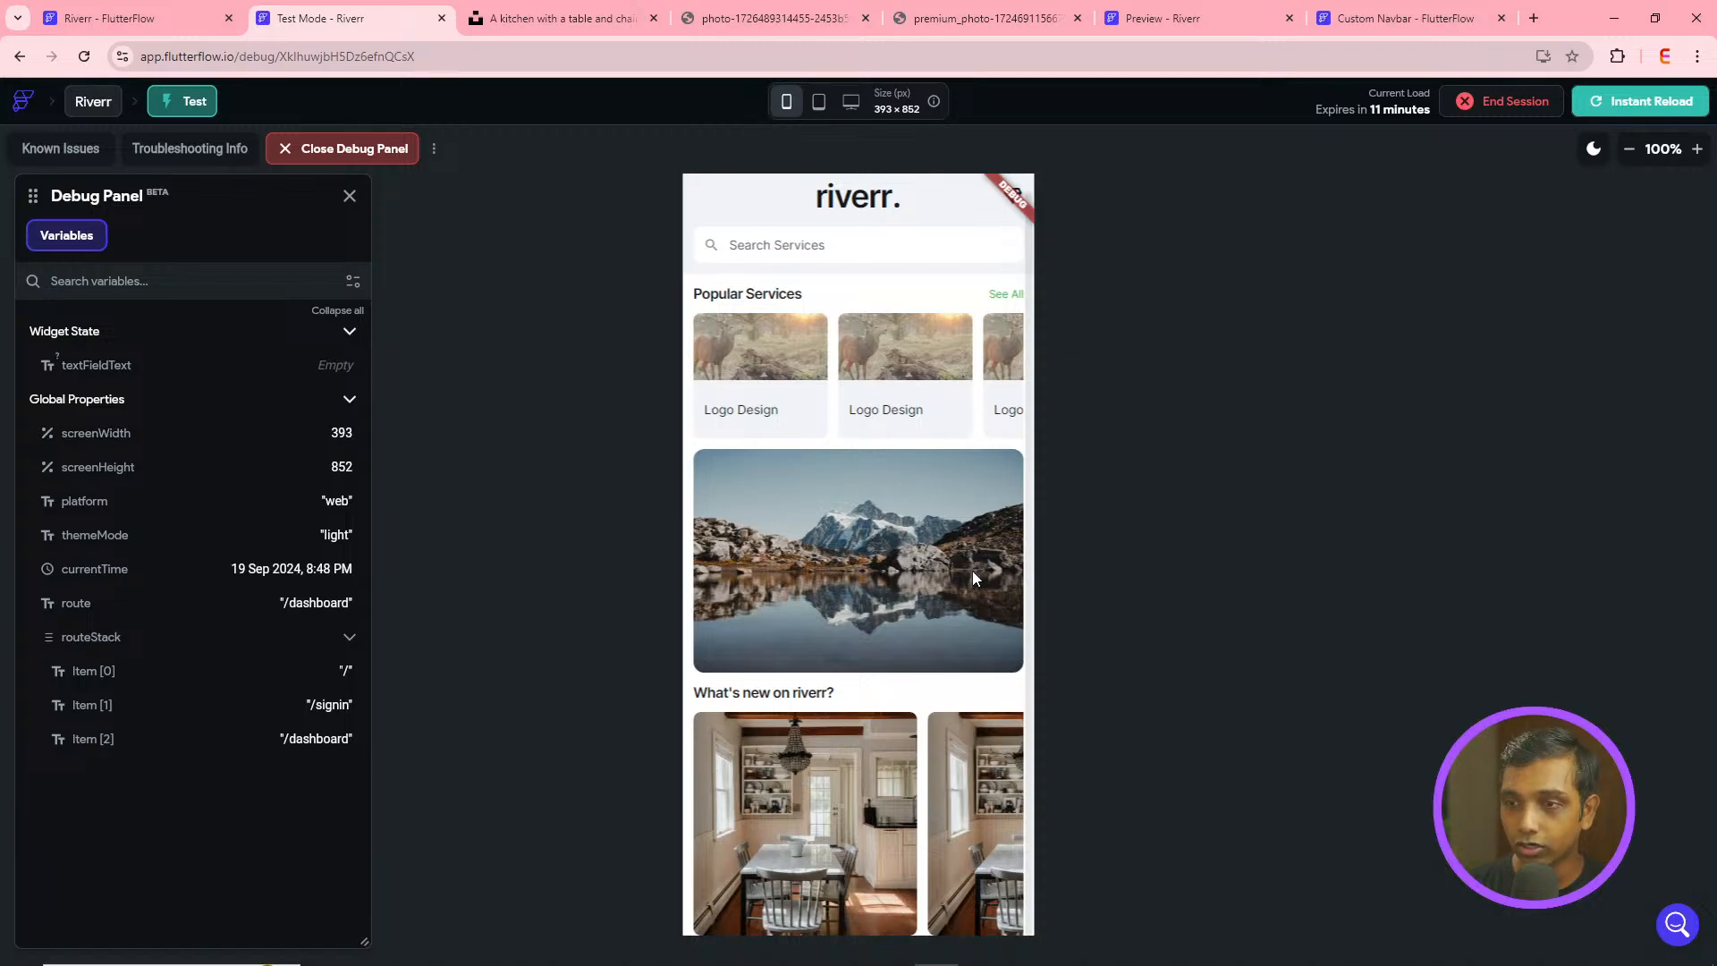
scroll(973, 570, up, 1)
scroll(963, 584, down, 1)
mouse_move(941, 786)
mouse_down()
mouse_move(787, 820)
mouse_move(939, 805)
mouse_up()
mouse_move(950, 409)
mouse_down()
mouse_move(683, 422)
mouse_move(810, 394)
mouse_move(923, 401)
mouse_up()
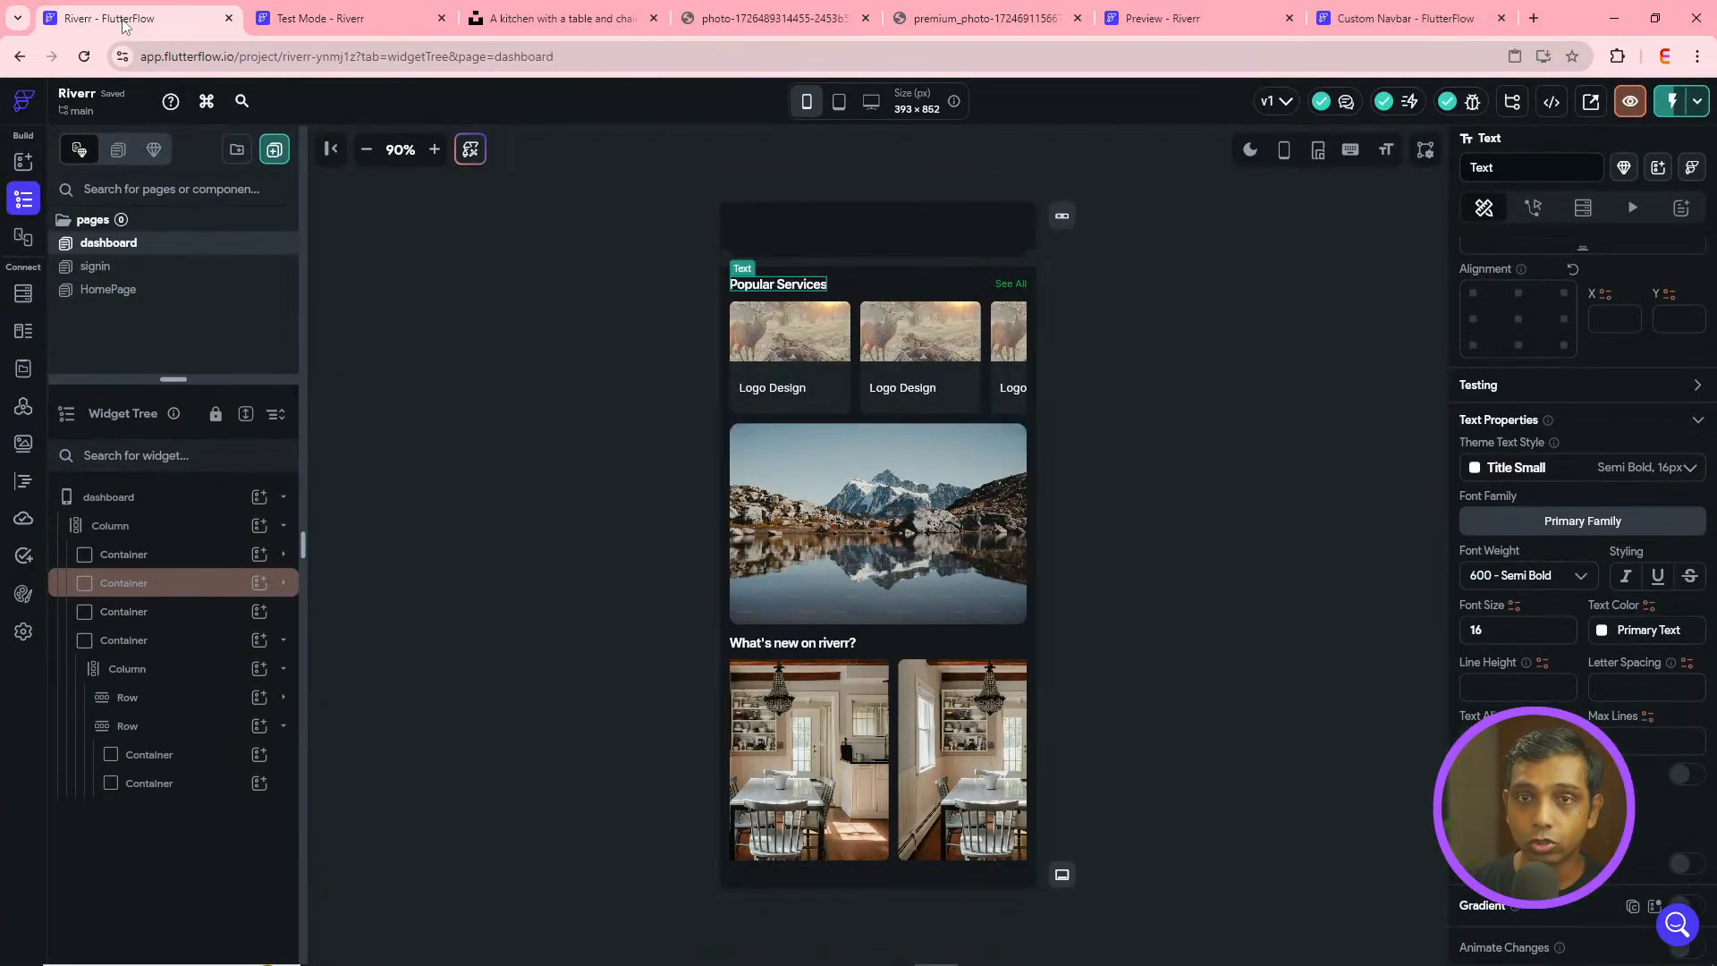
- Return to the project editor and open the Developer Menu
click(123, 19)
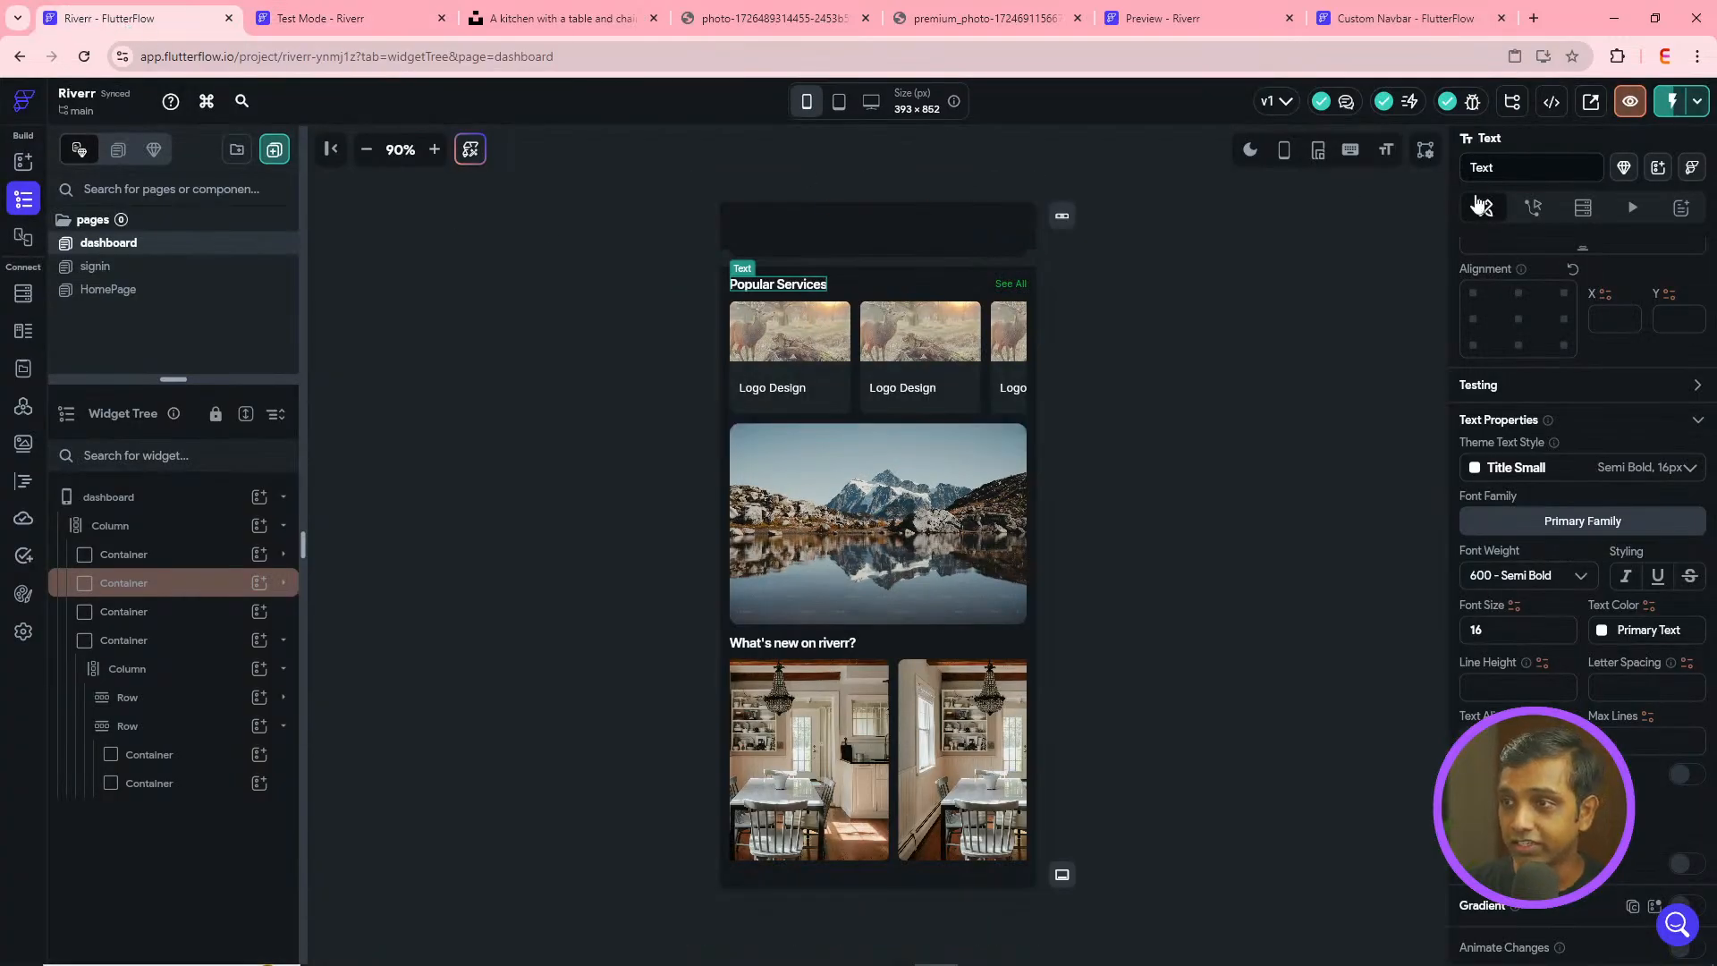
click(1551, 103)
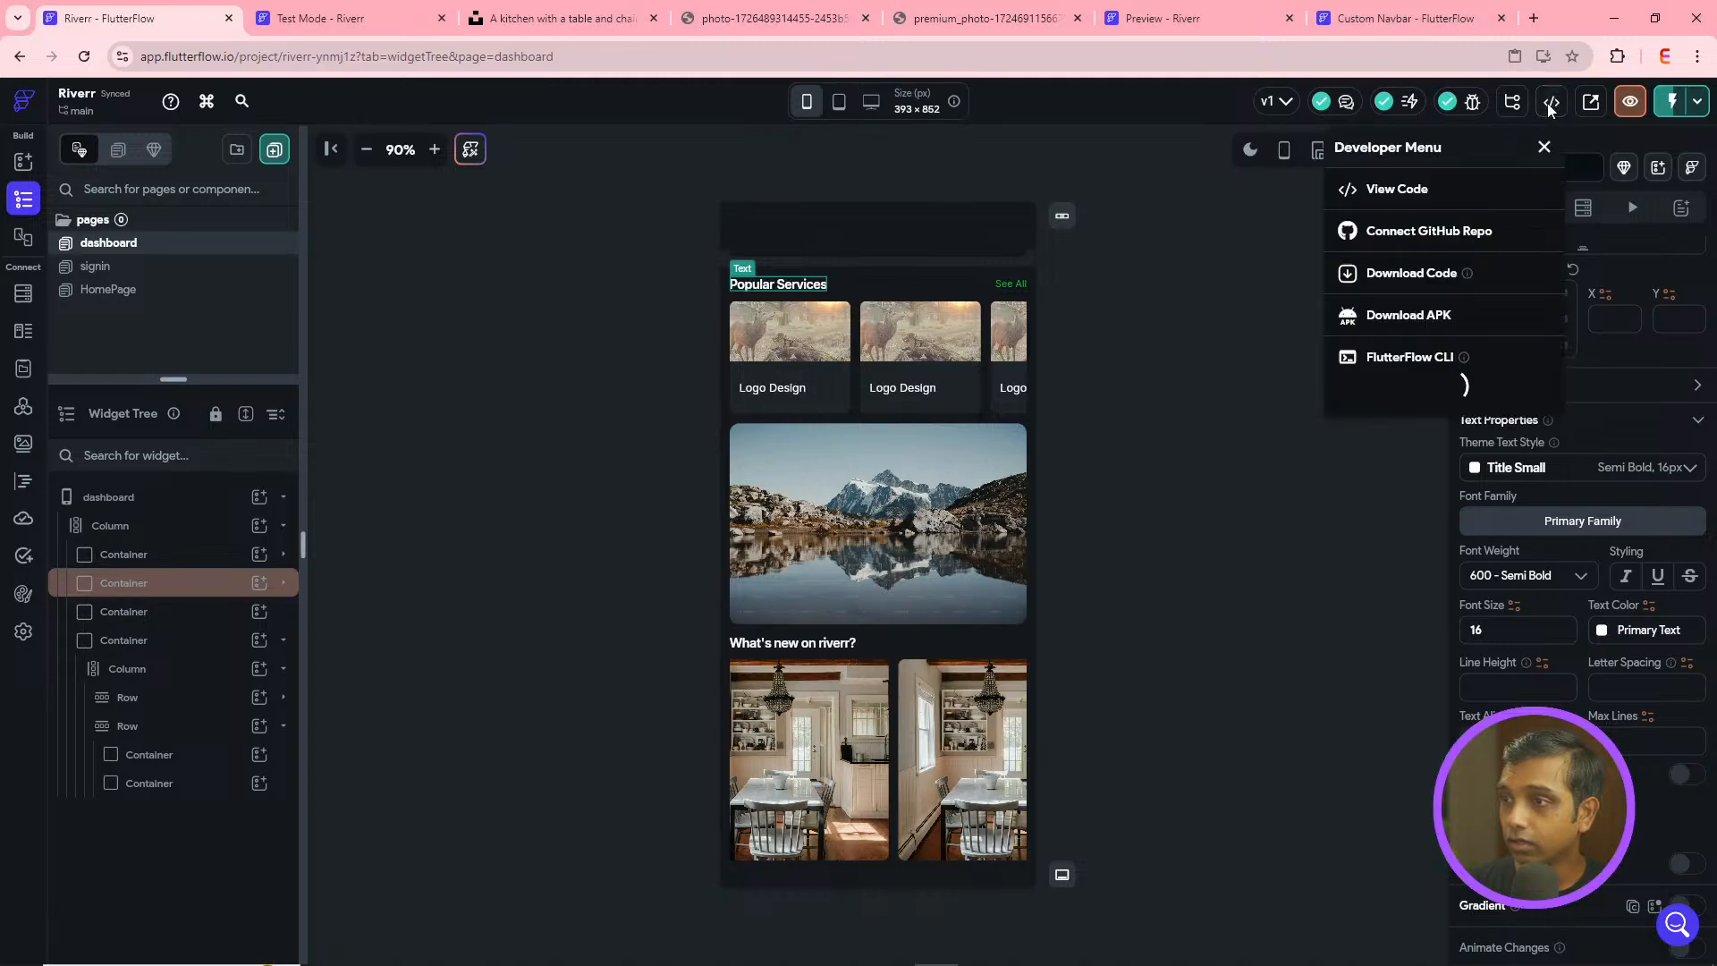
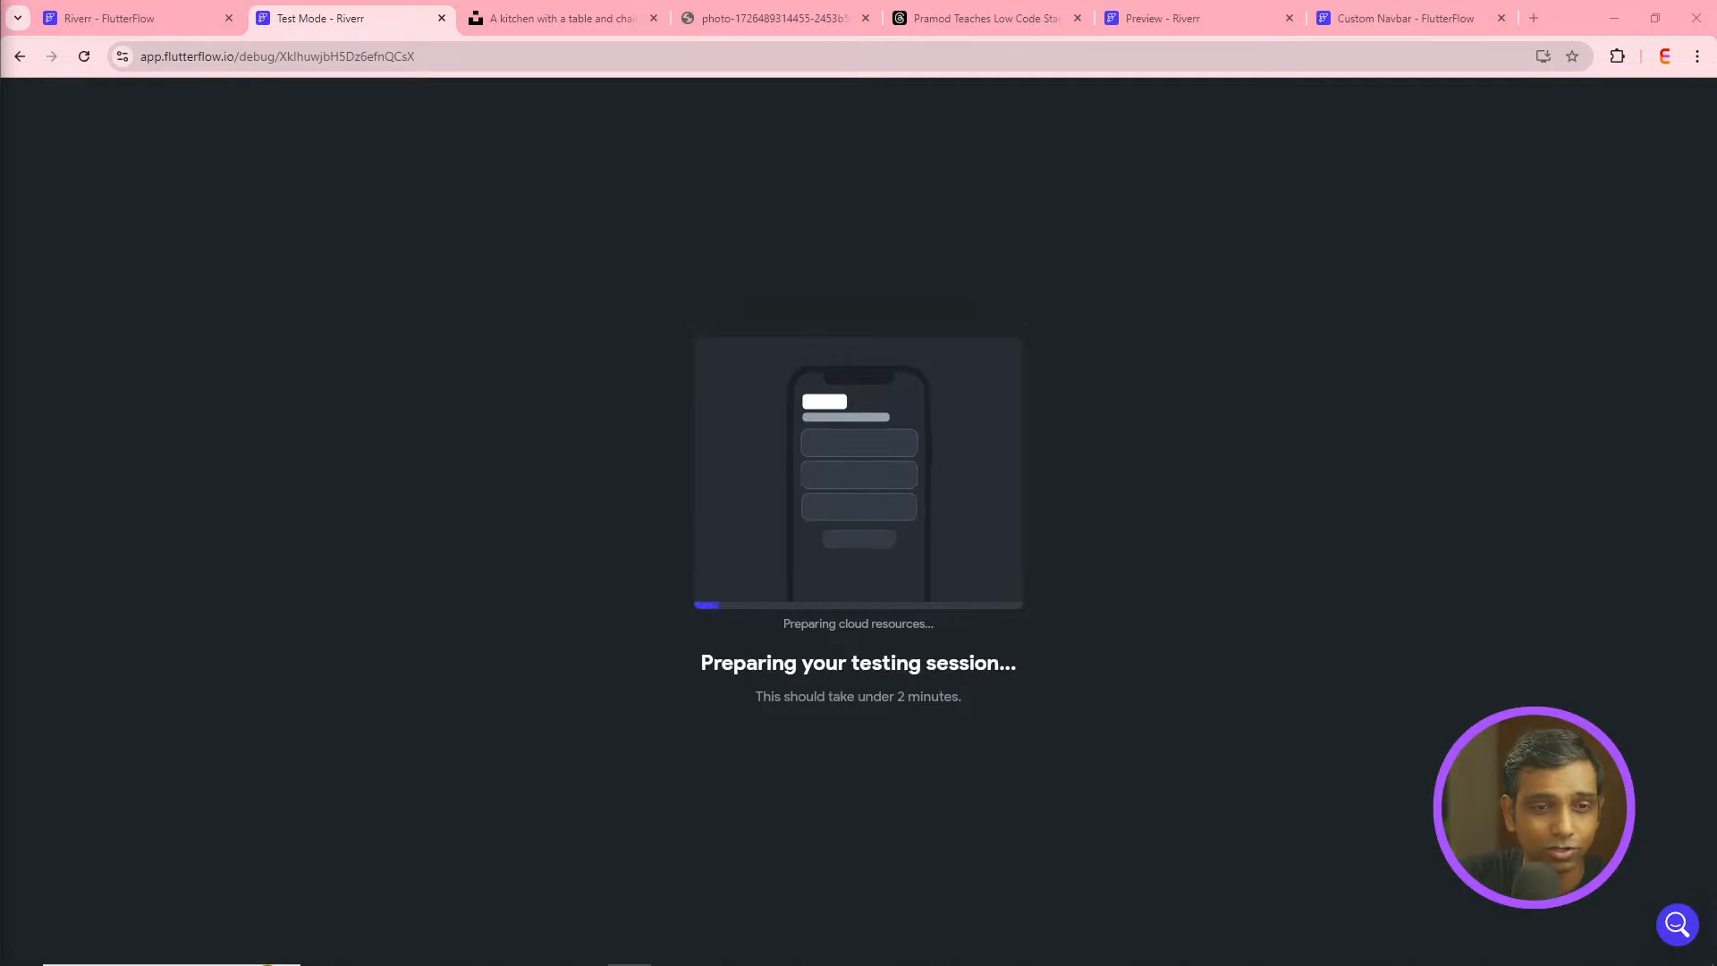
- In the project editor, undo the grouping of the dashboard's lower sections into a nested Column and the related scrolling changes
click(134, 18)
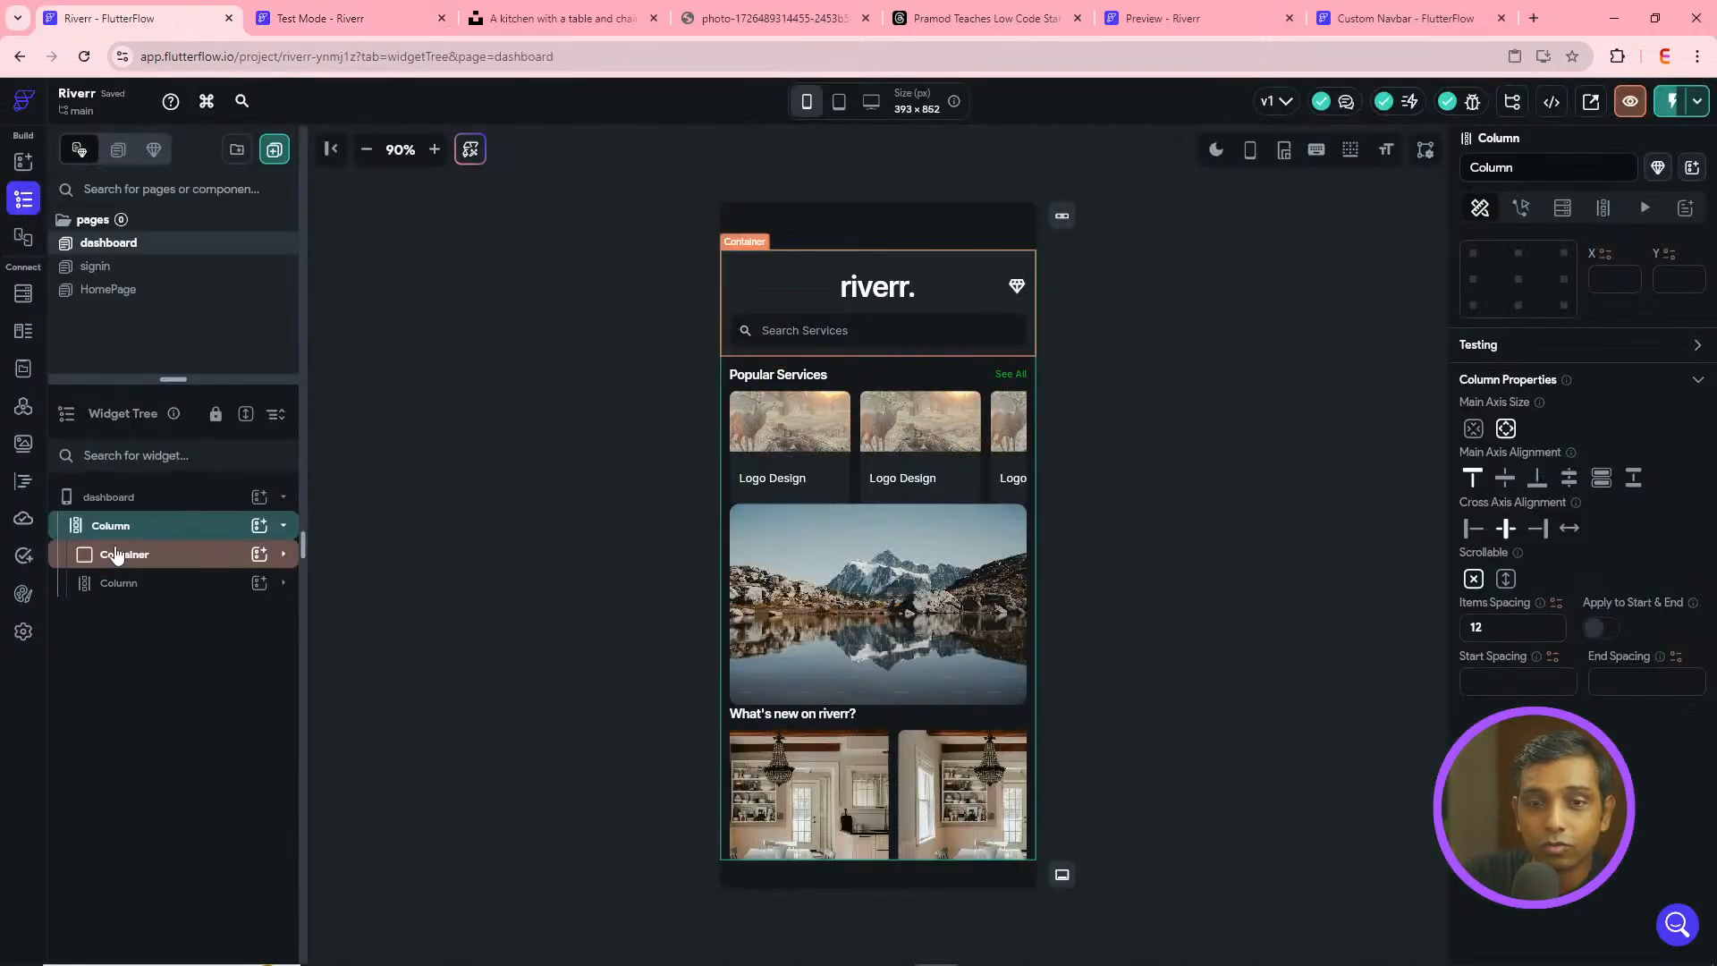
click(138, 592)
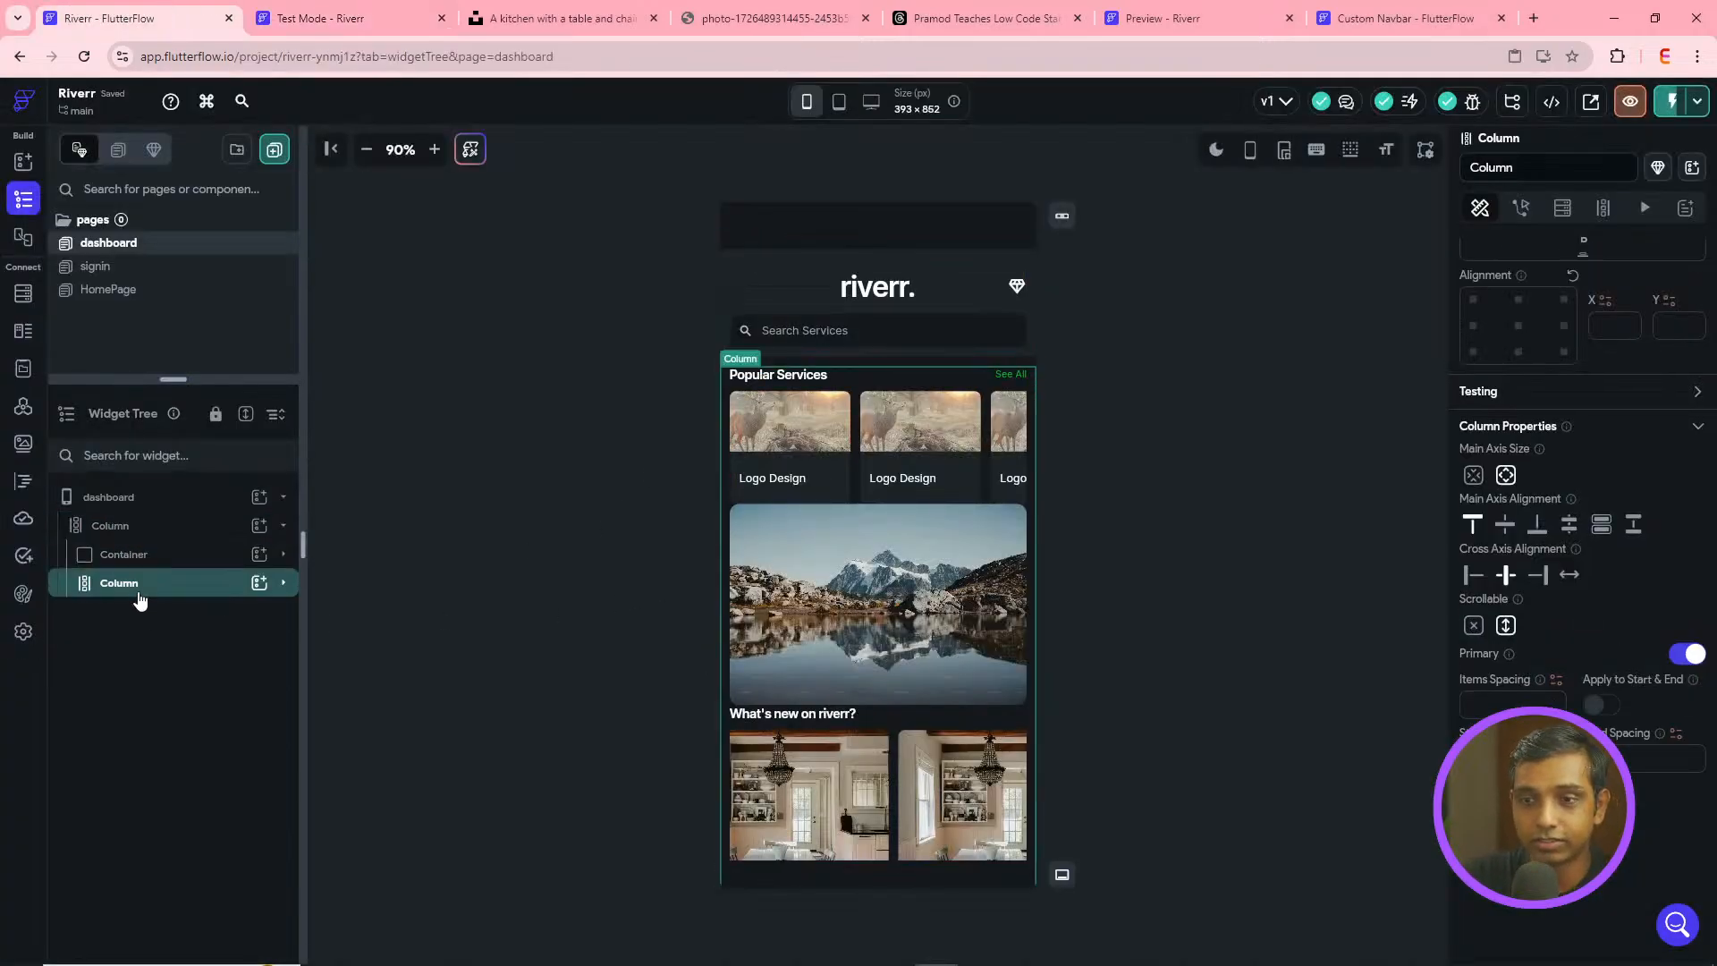
key(ctrl+z)
key(ctrl+z)
key(ctrl+z)
key(ctrl+z)
key(ctrl+z)
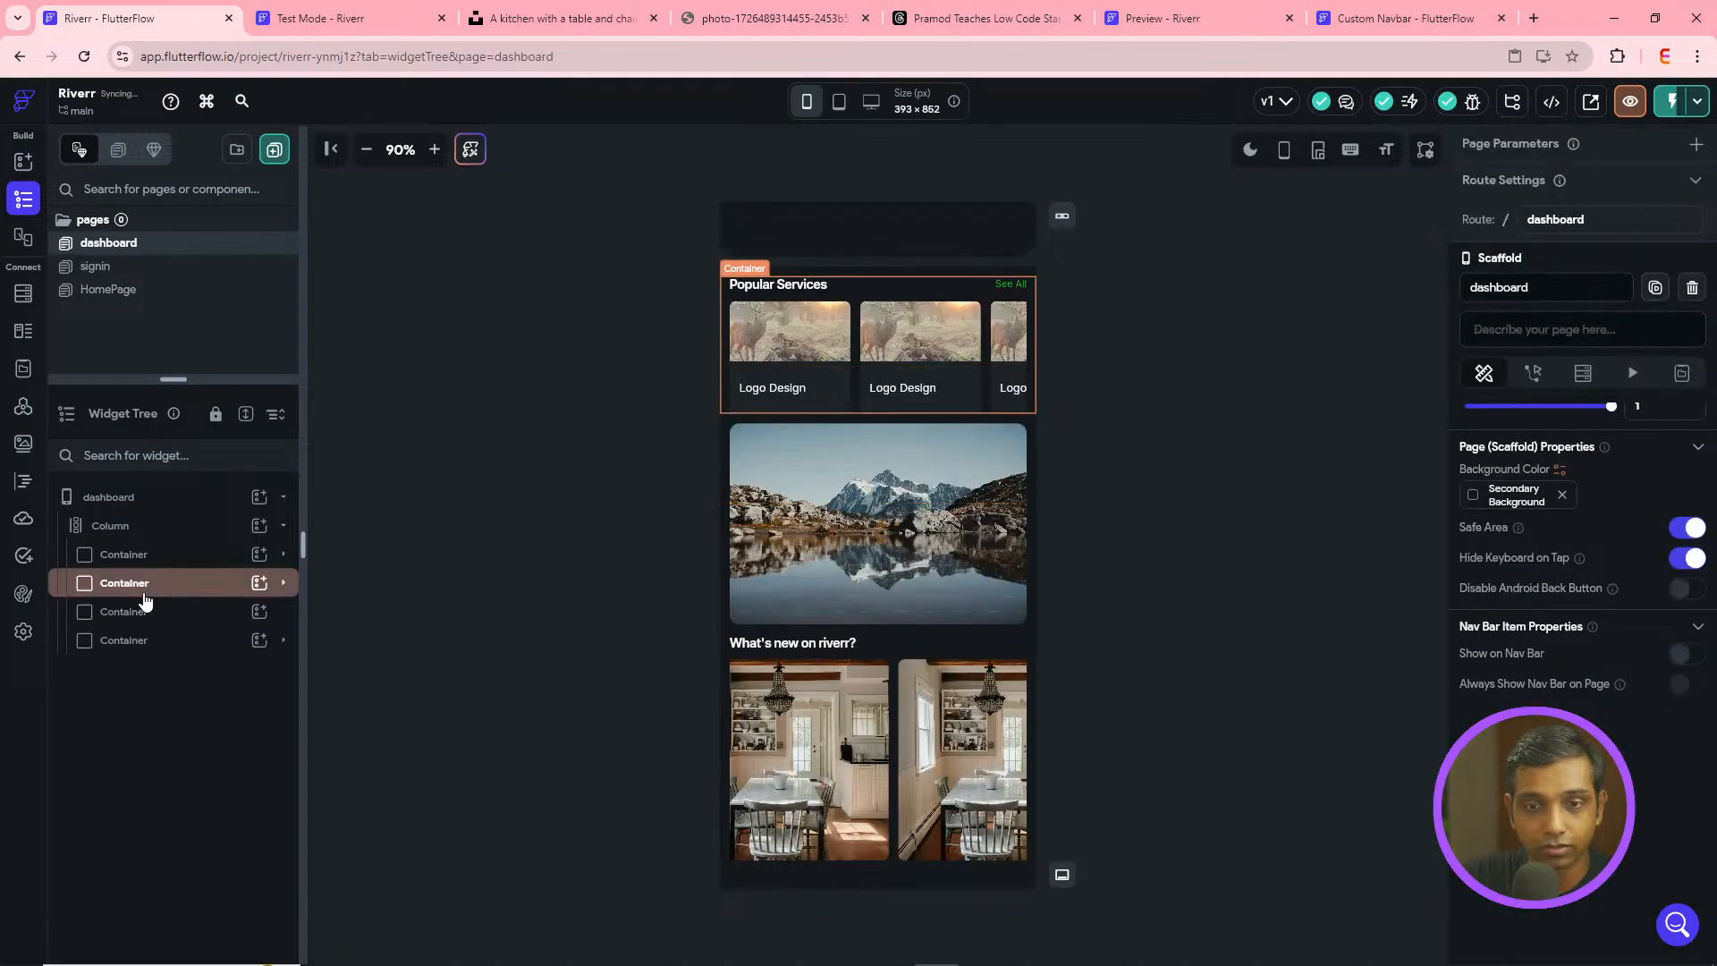
- Select the dashboard page's outer Column and turn off its scrolling
click(153, 596)
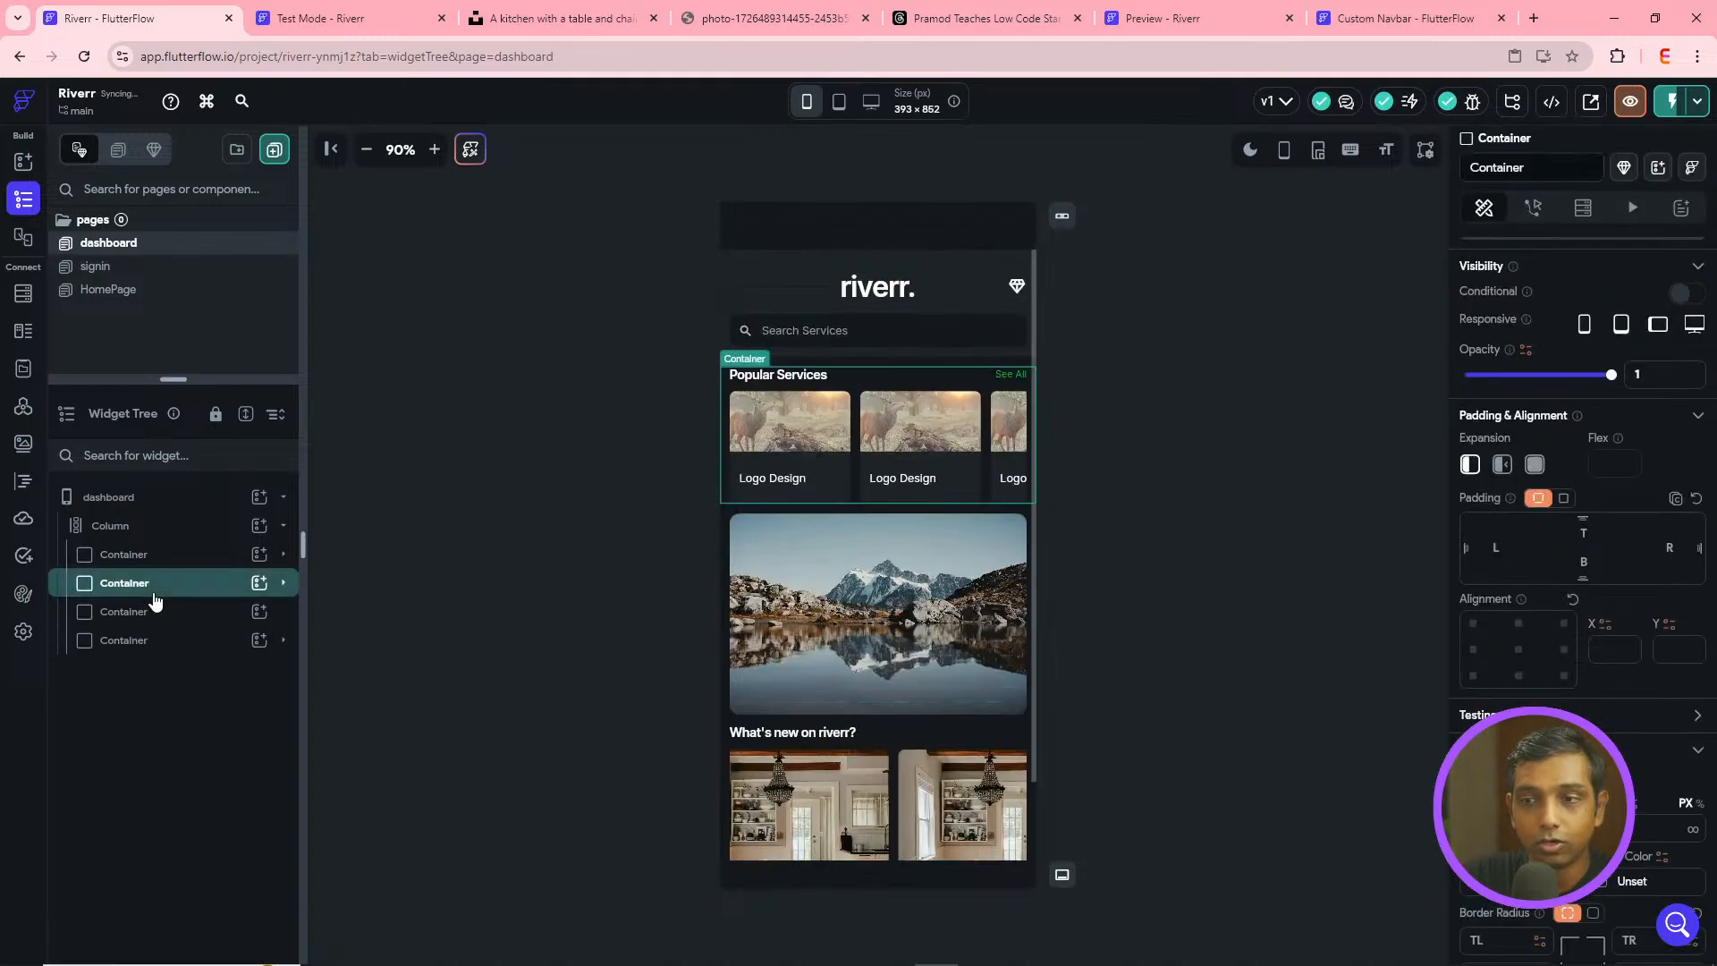
click(116, 535)
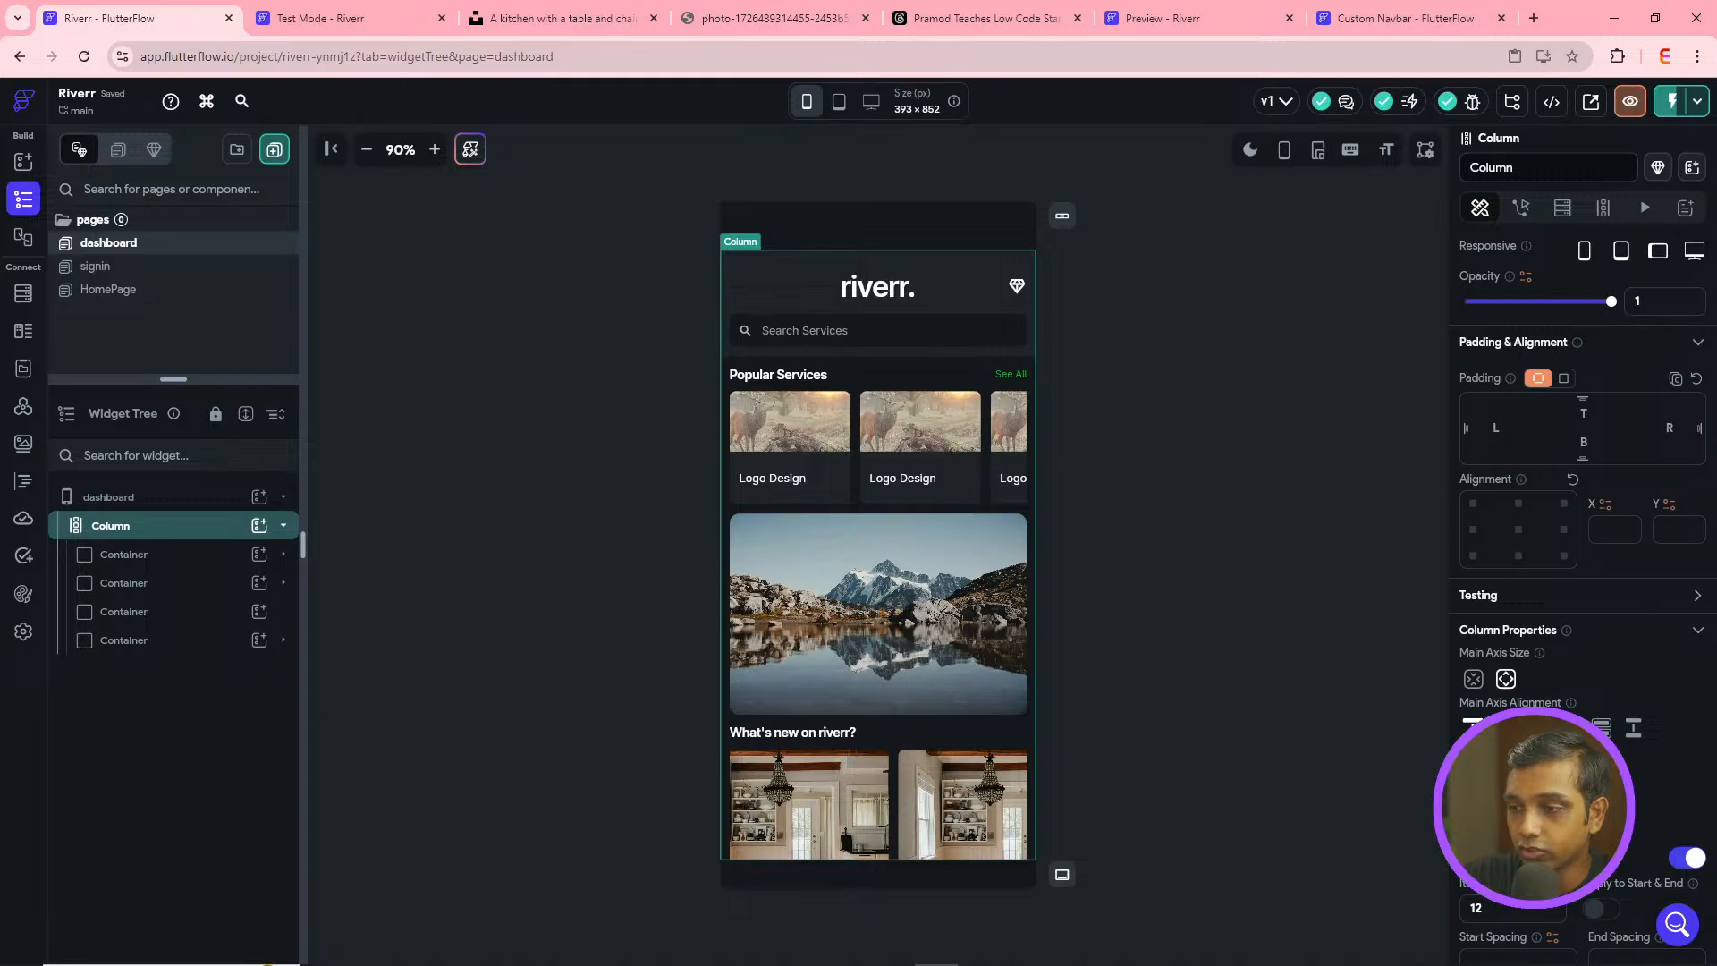
- Wrap the Popular Services container below the header in a new Column
click(126, 594)
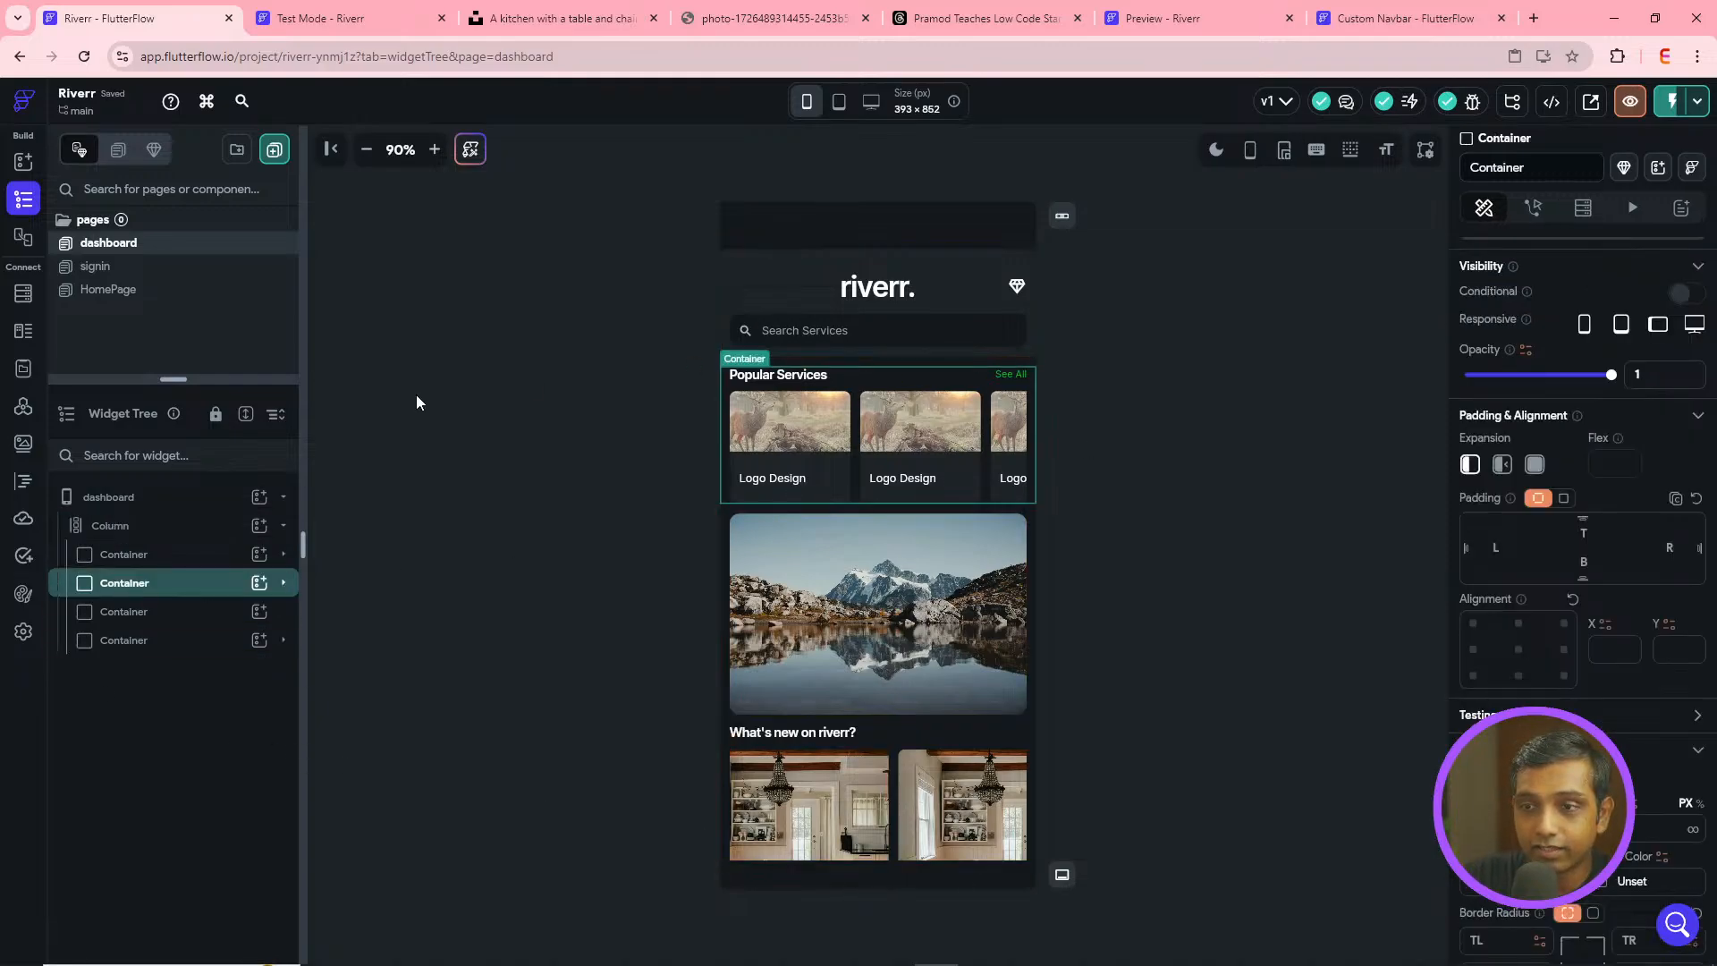
click(147, 560)
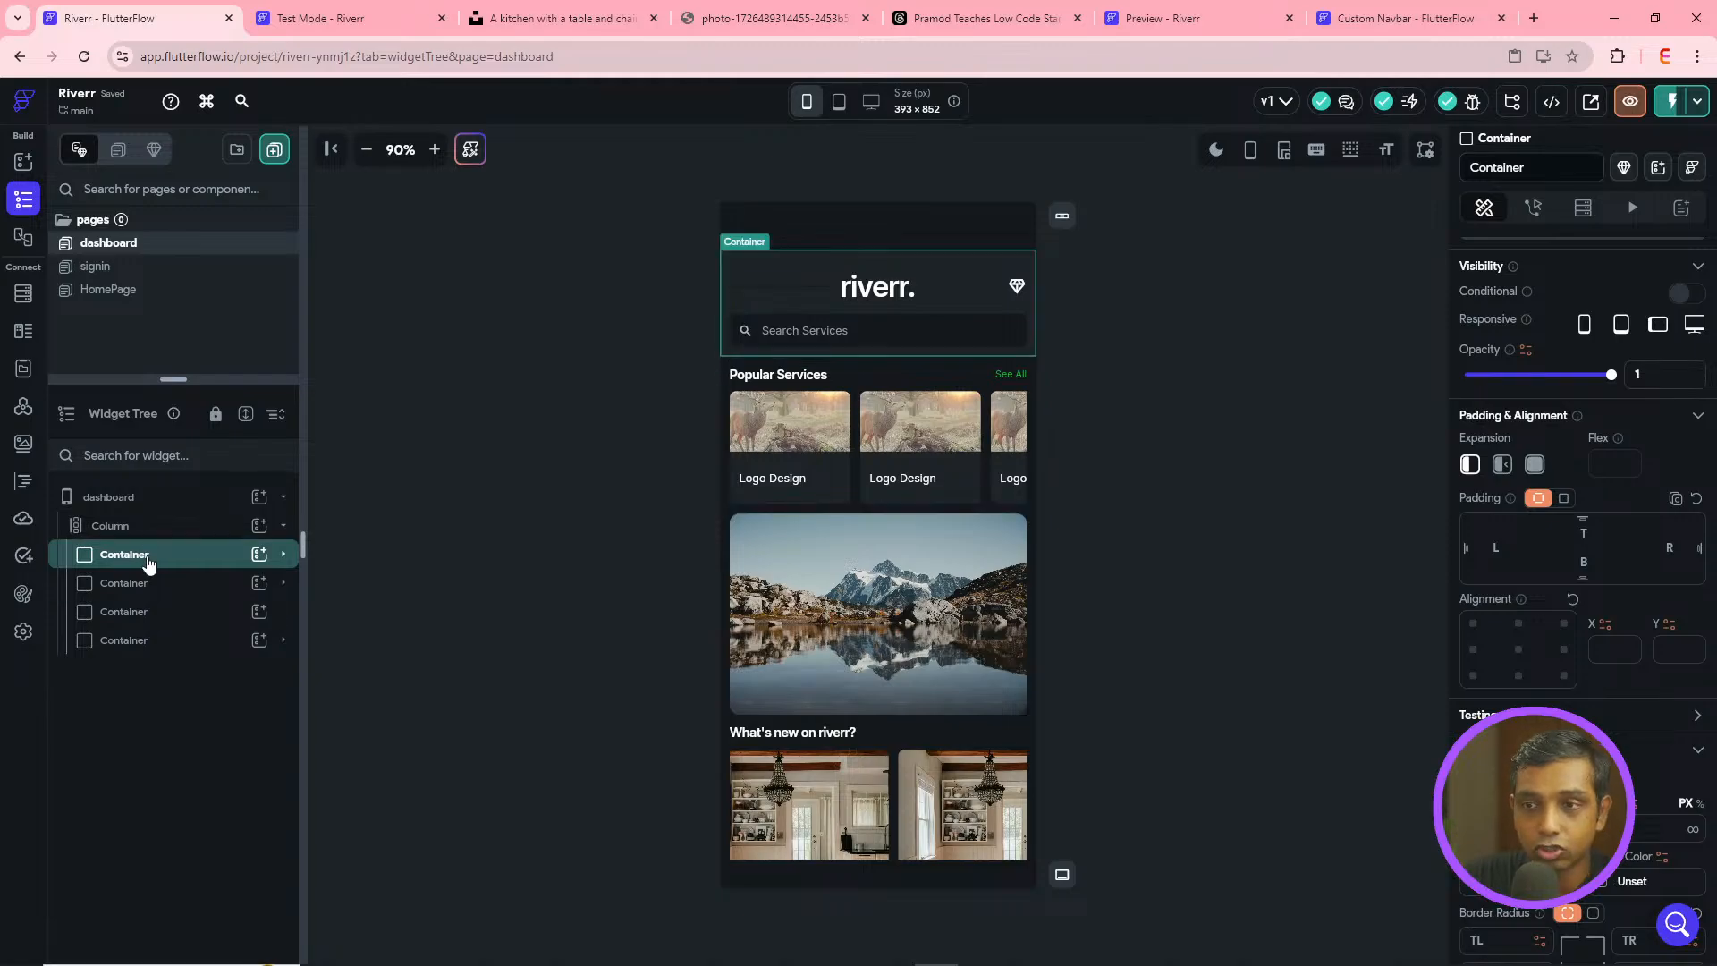
click(130, 586)
right_click(139, 592)
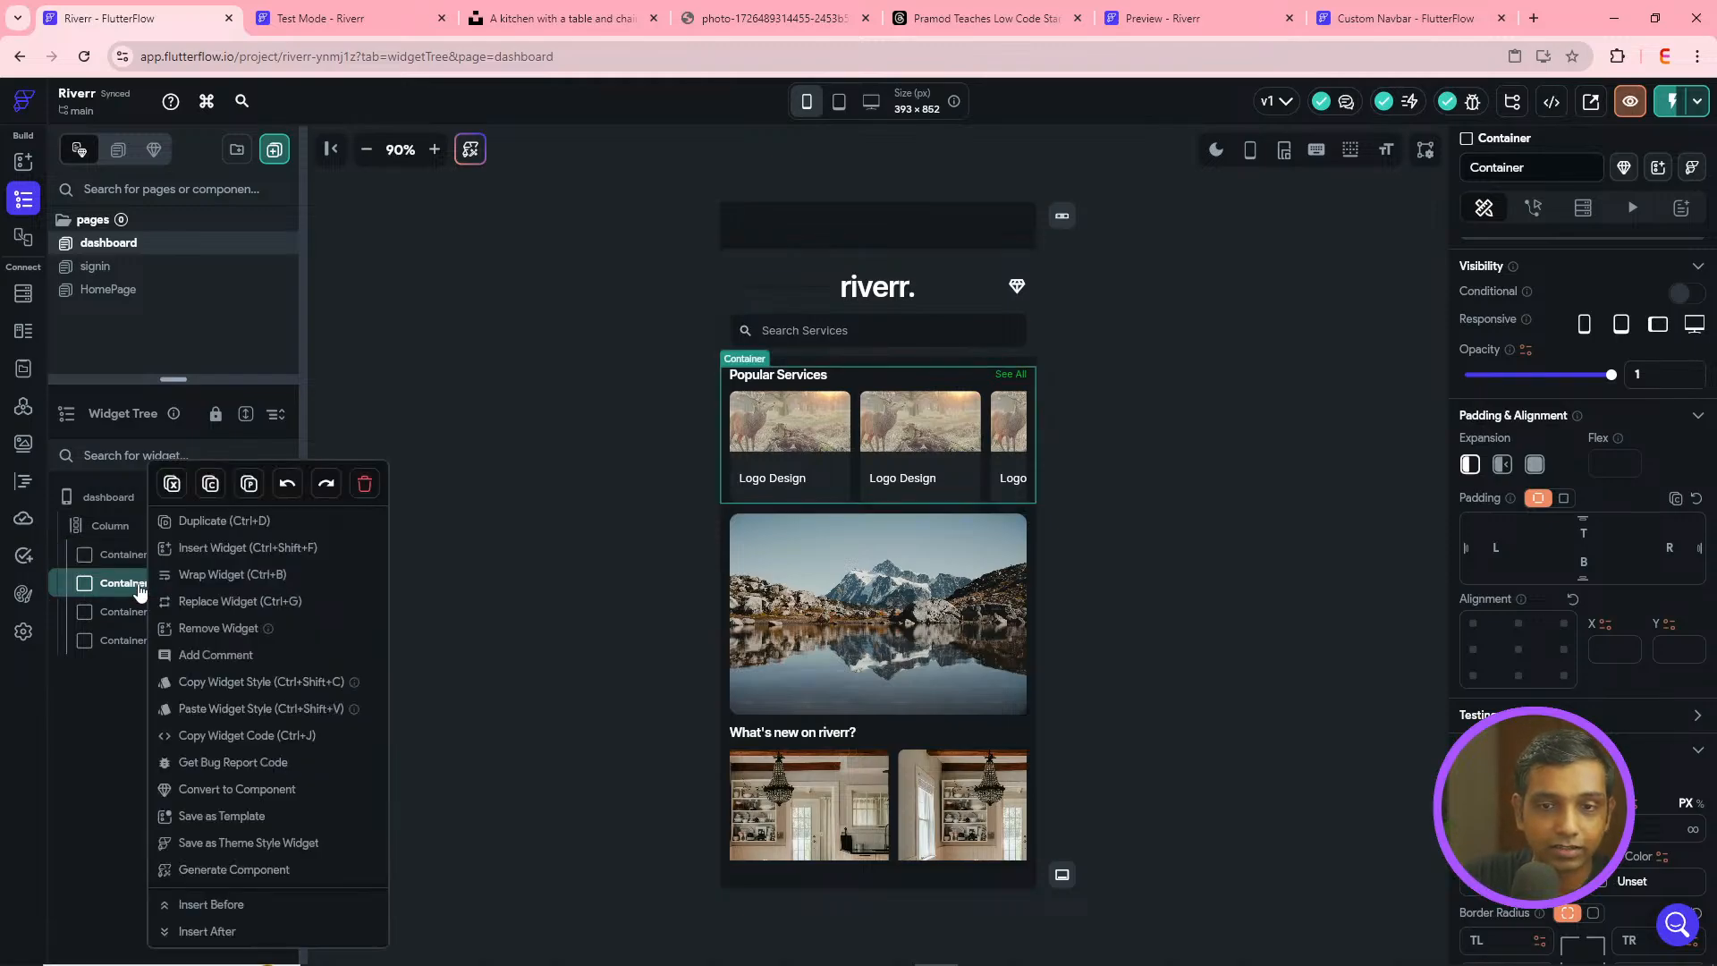
click(189, 577)
click(918, 401)
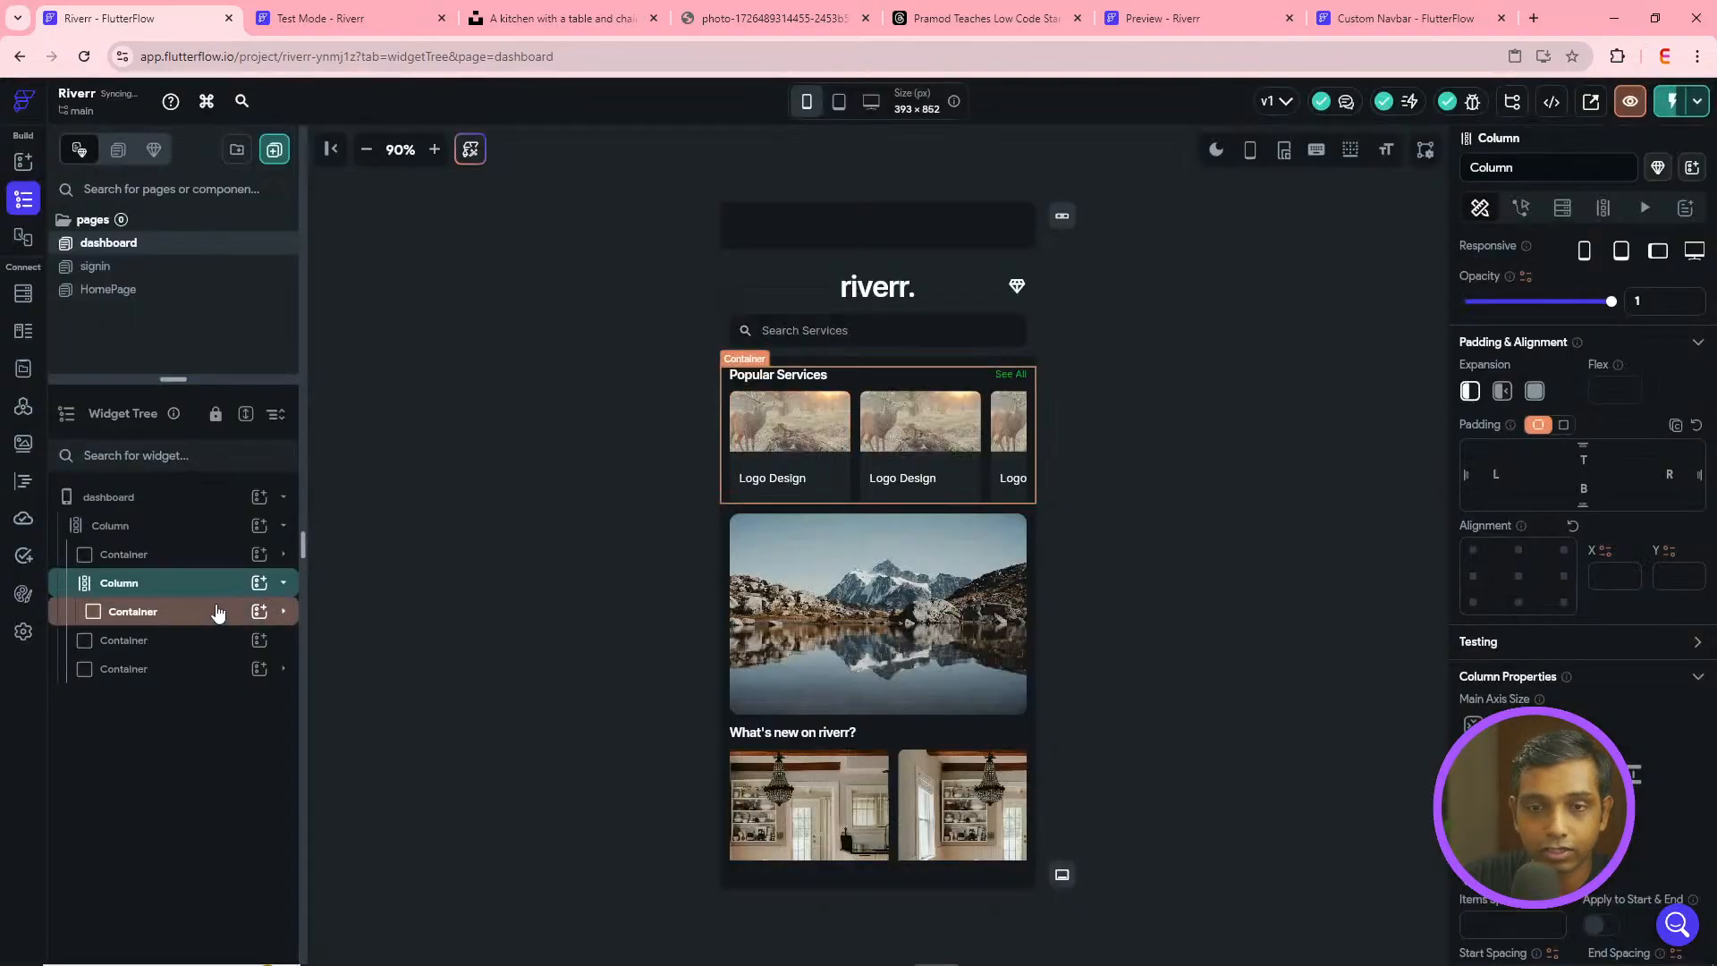
- Move the mountain image and "What's new on riverr?" containers into the new Column and make that Column scrollable
mouse_move(138, 641)
mouse_down()
mouse_move(157, 612)
mouse_move(177, 624)
mouse_move(145, 642)
mouse_up()
click(795, 657)
click(283, 583)
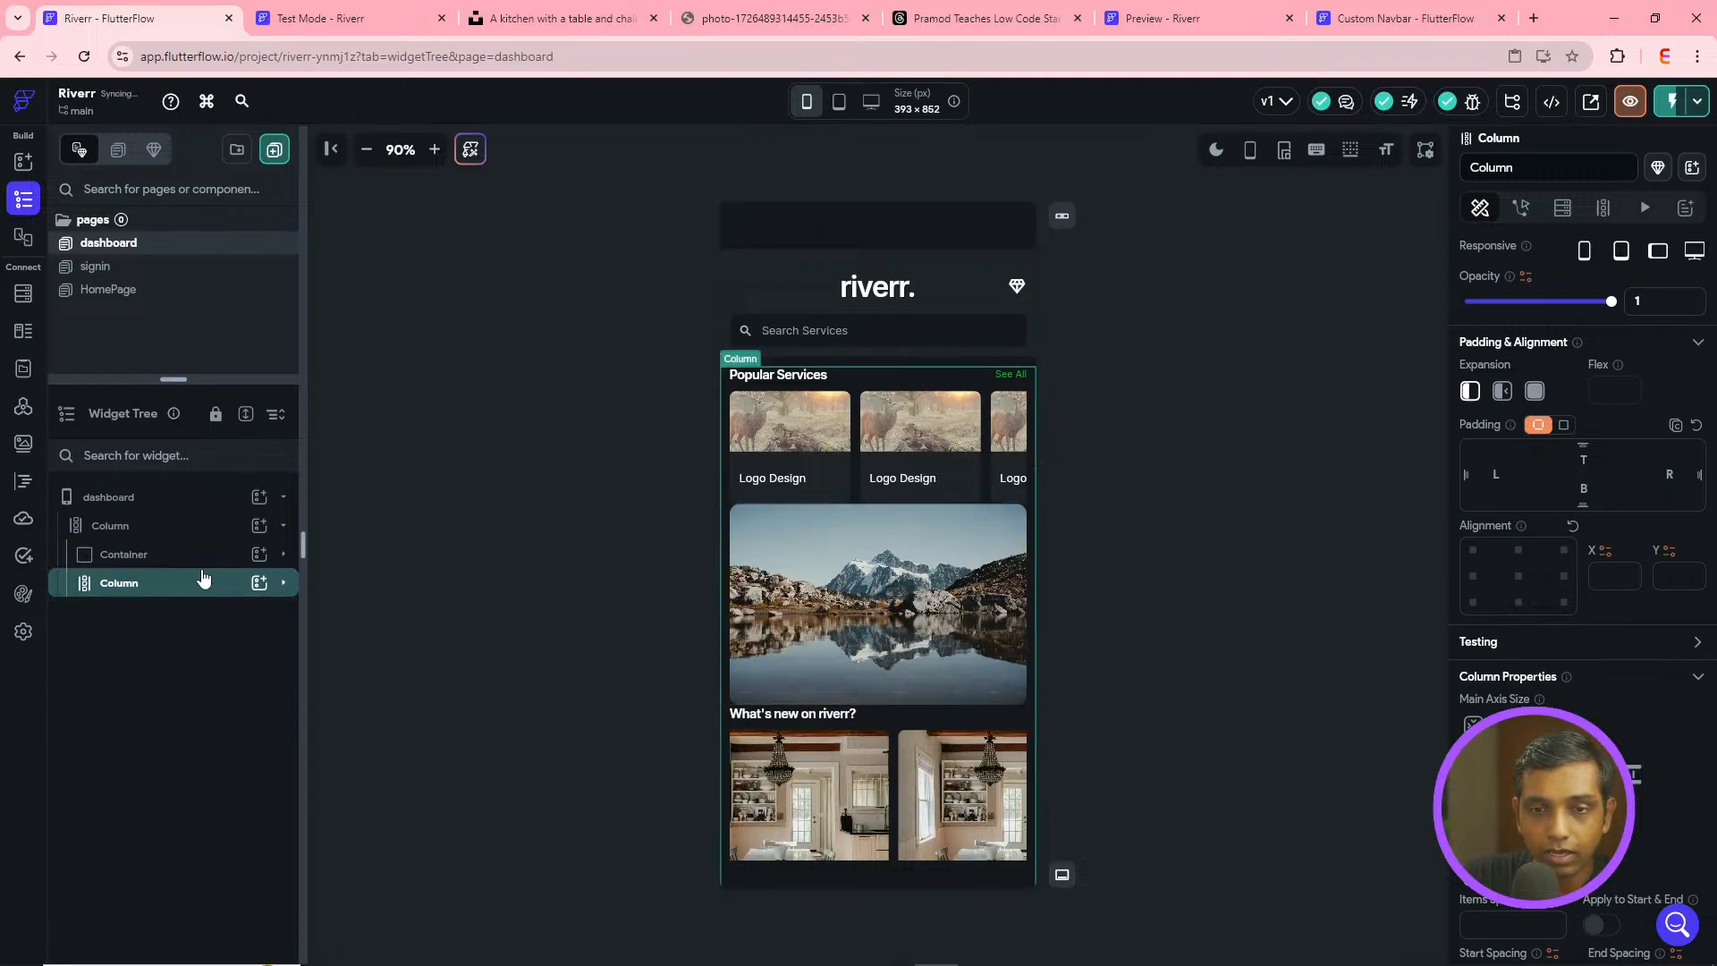
scroll(1580, 657, down, 3)
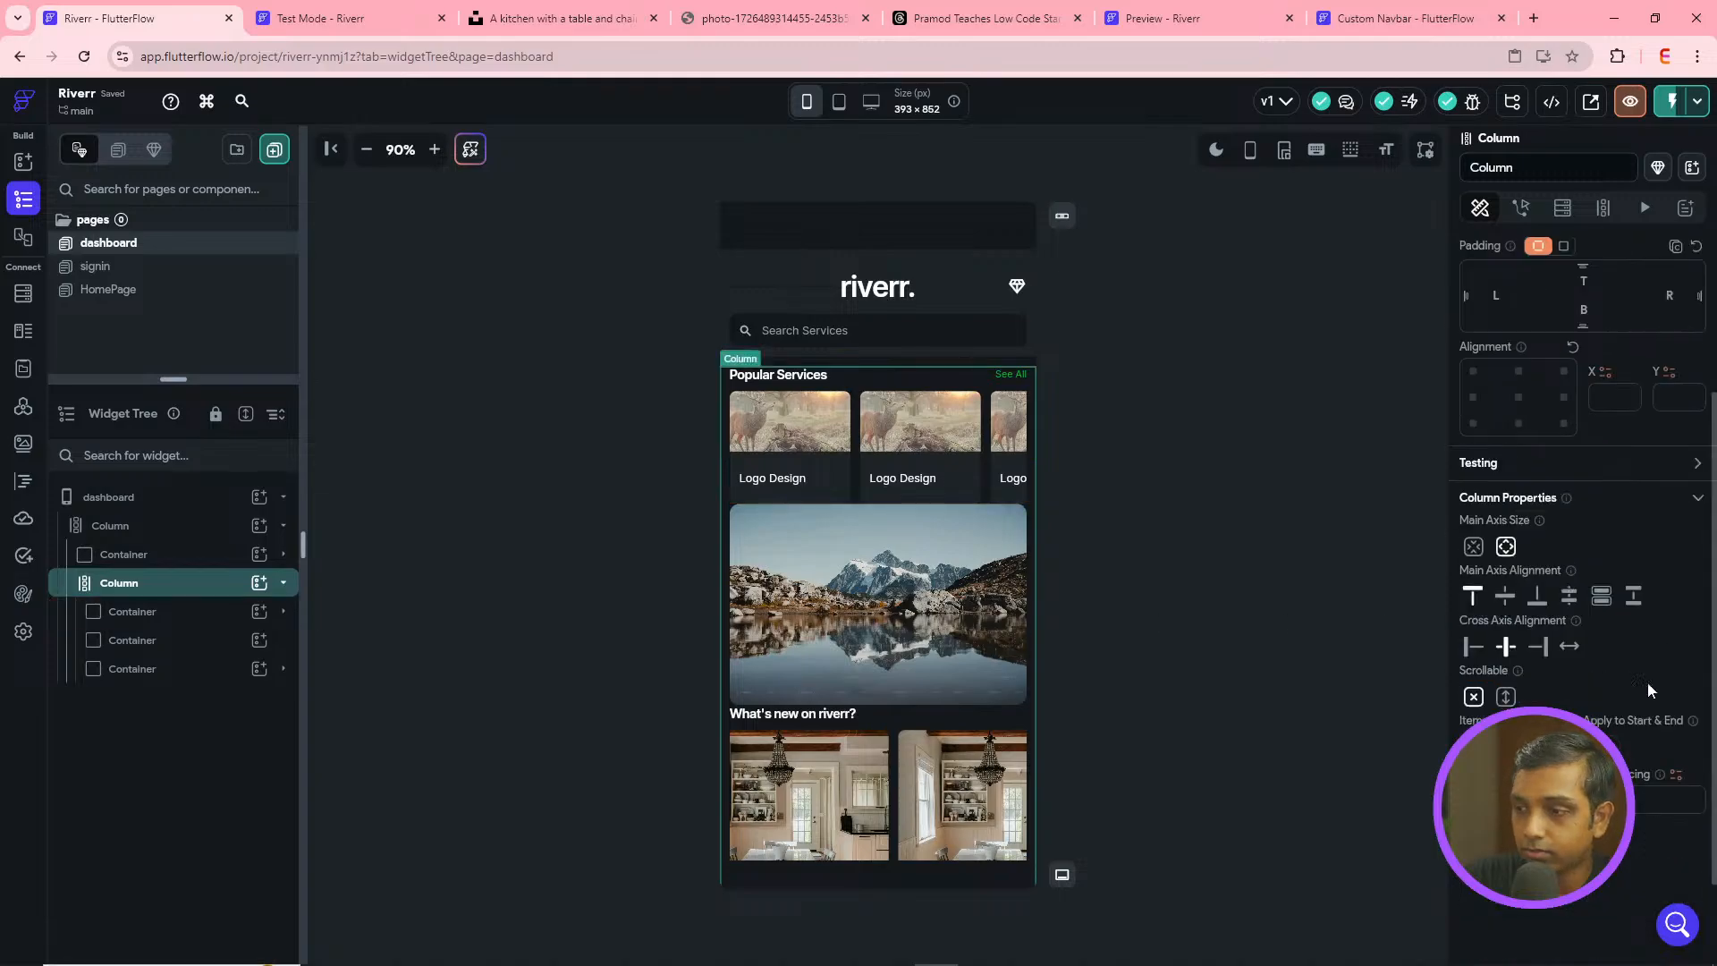
click(1506, 579)
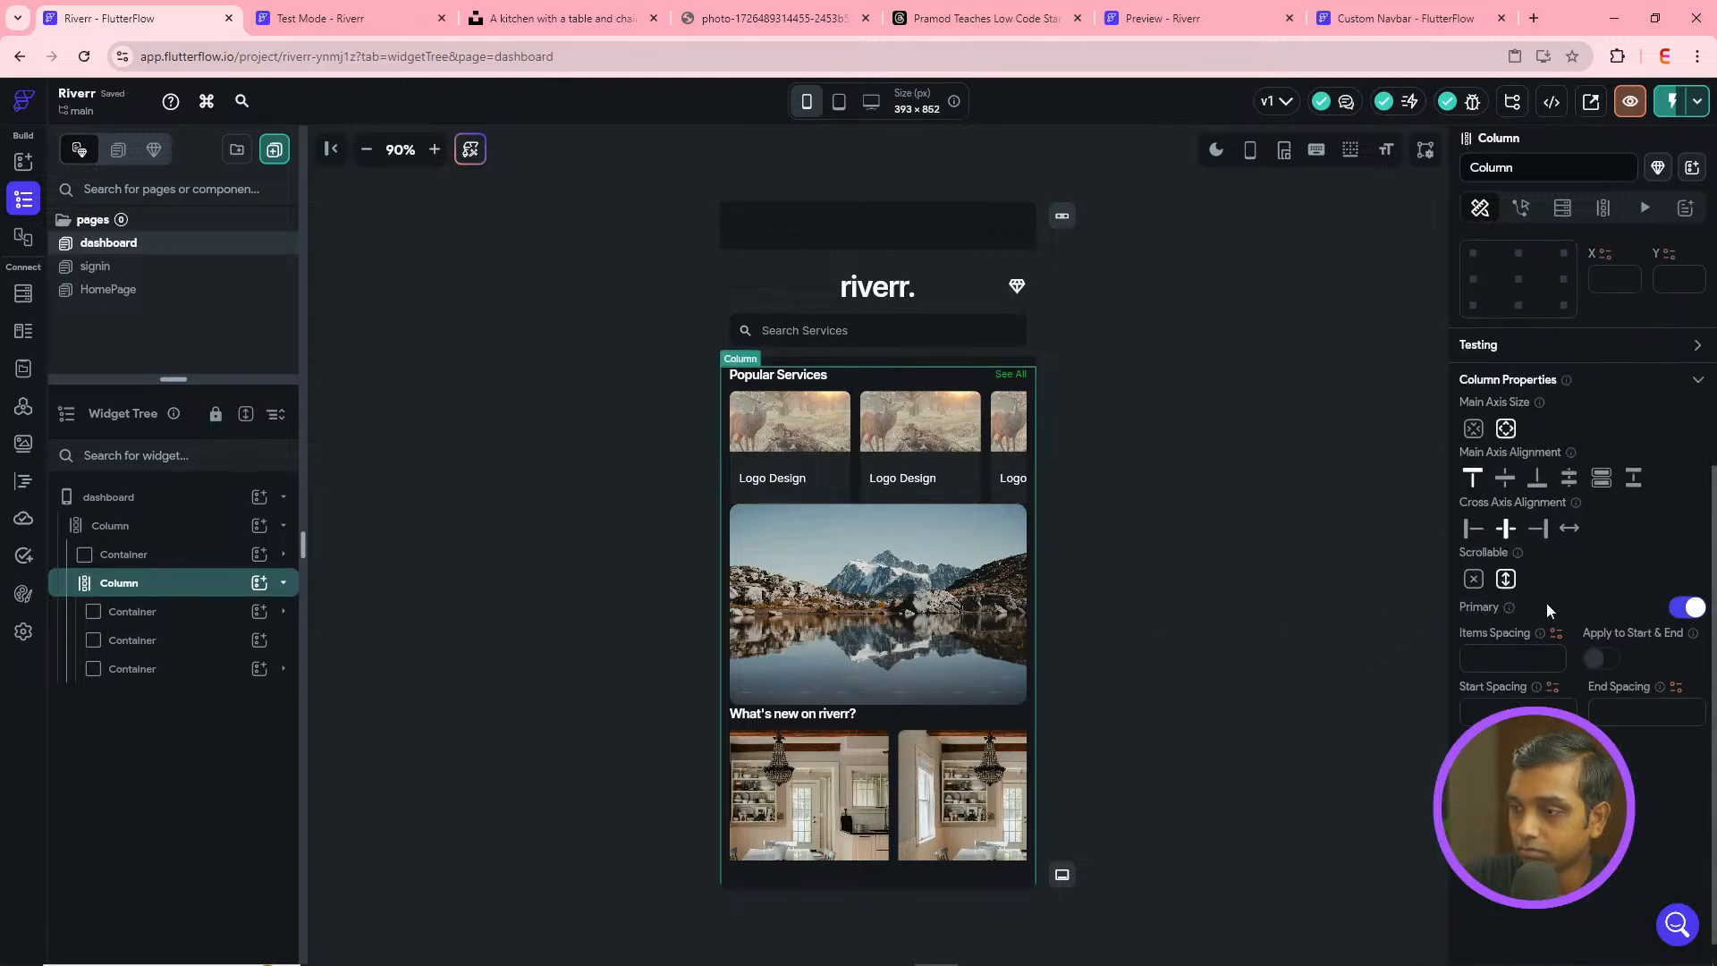
- Set the items spacing of the nested scrollable Column below the dashboard header to 12
click(259, 17)
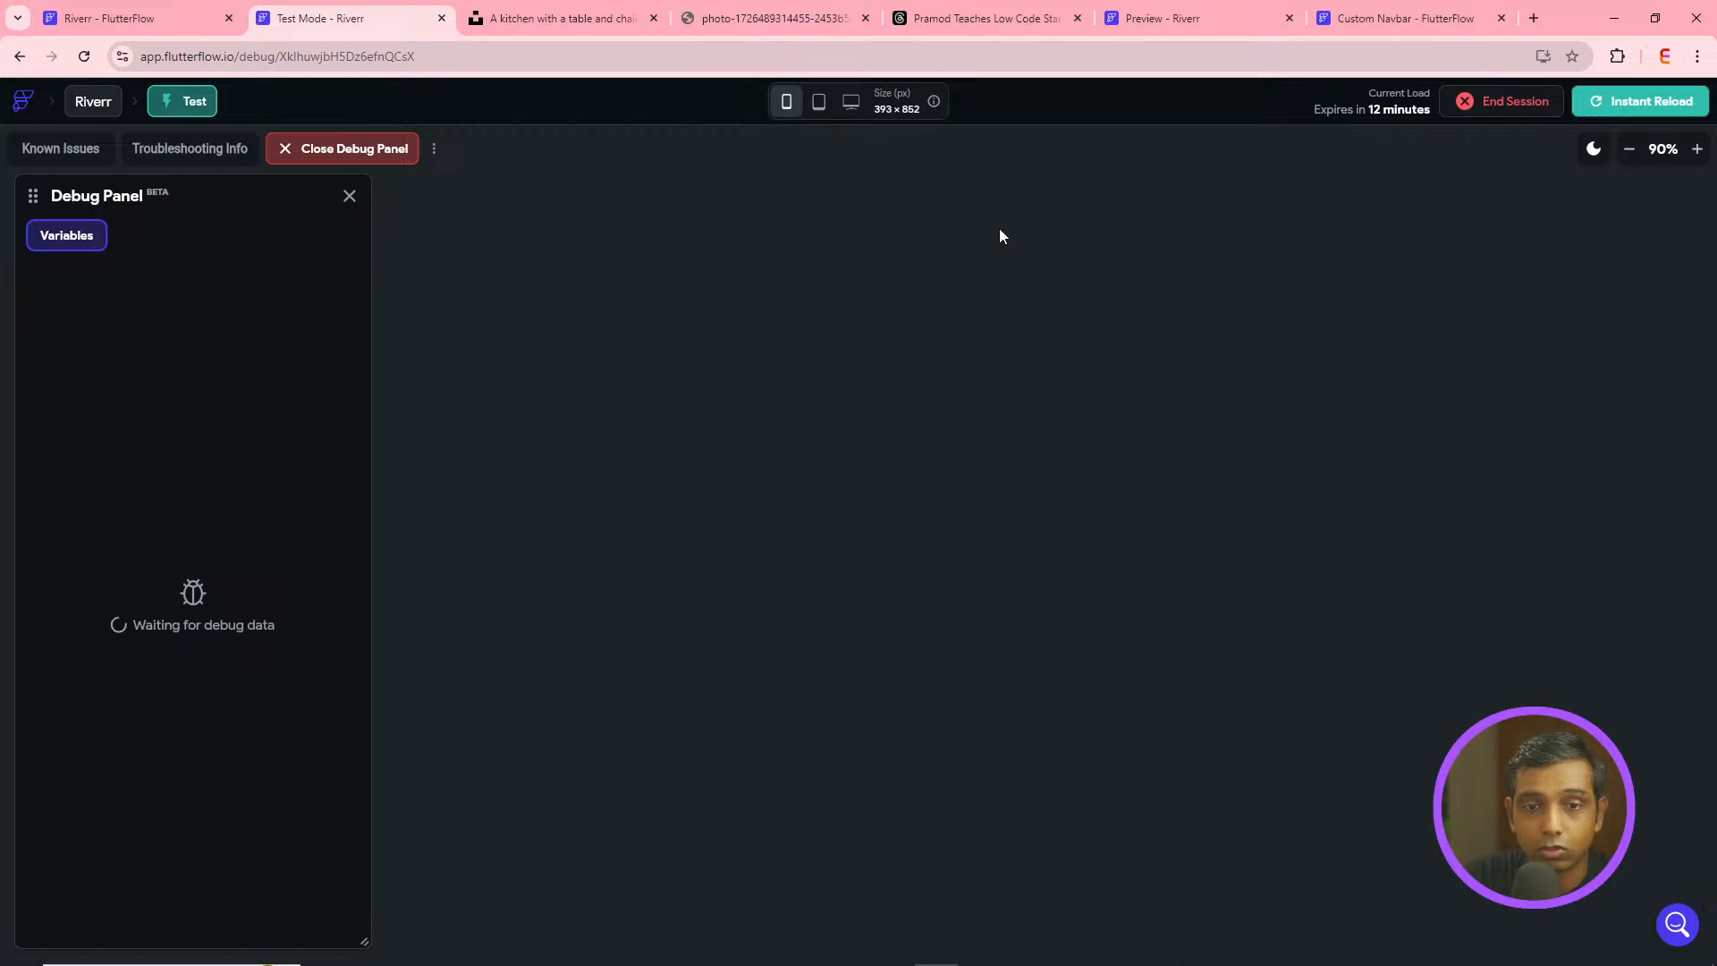
click(139, 16)
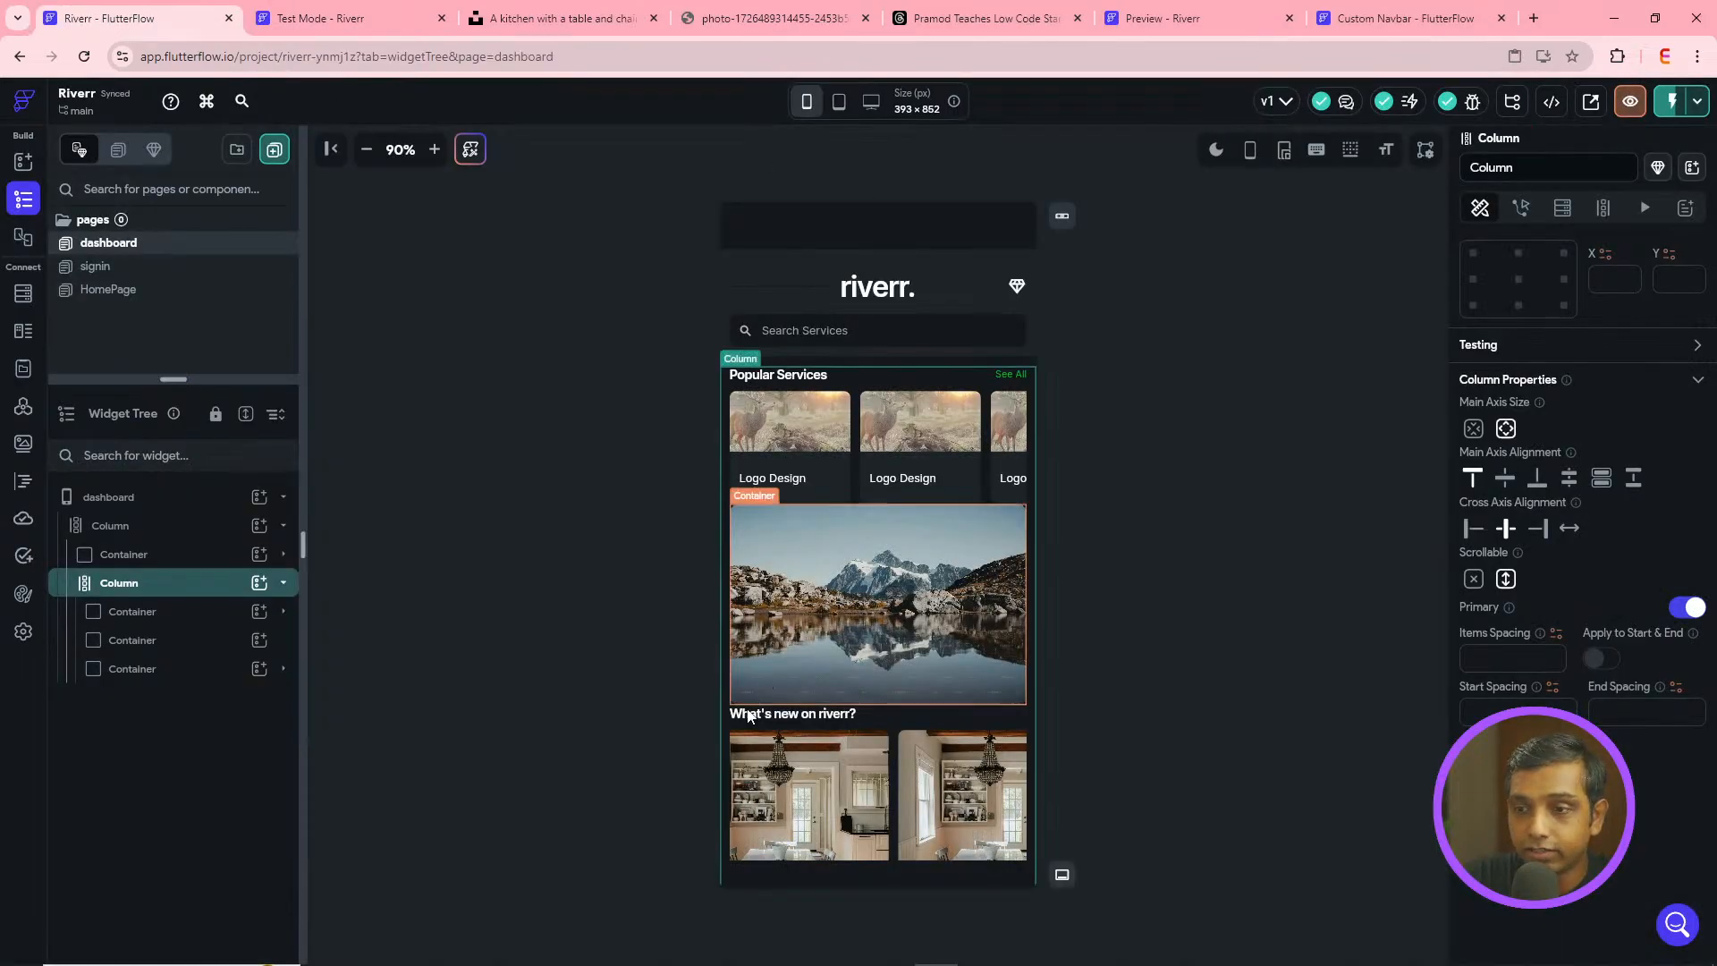
click(867, 722)
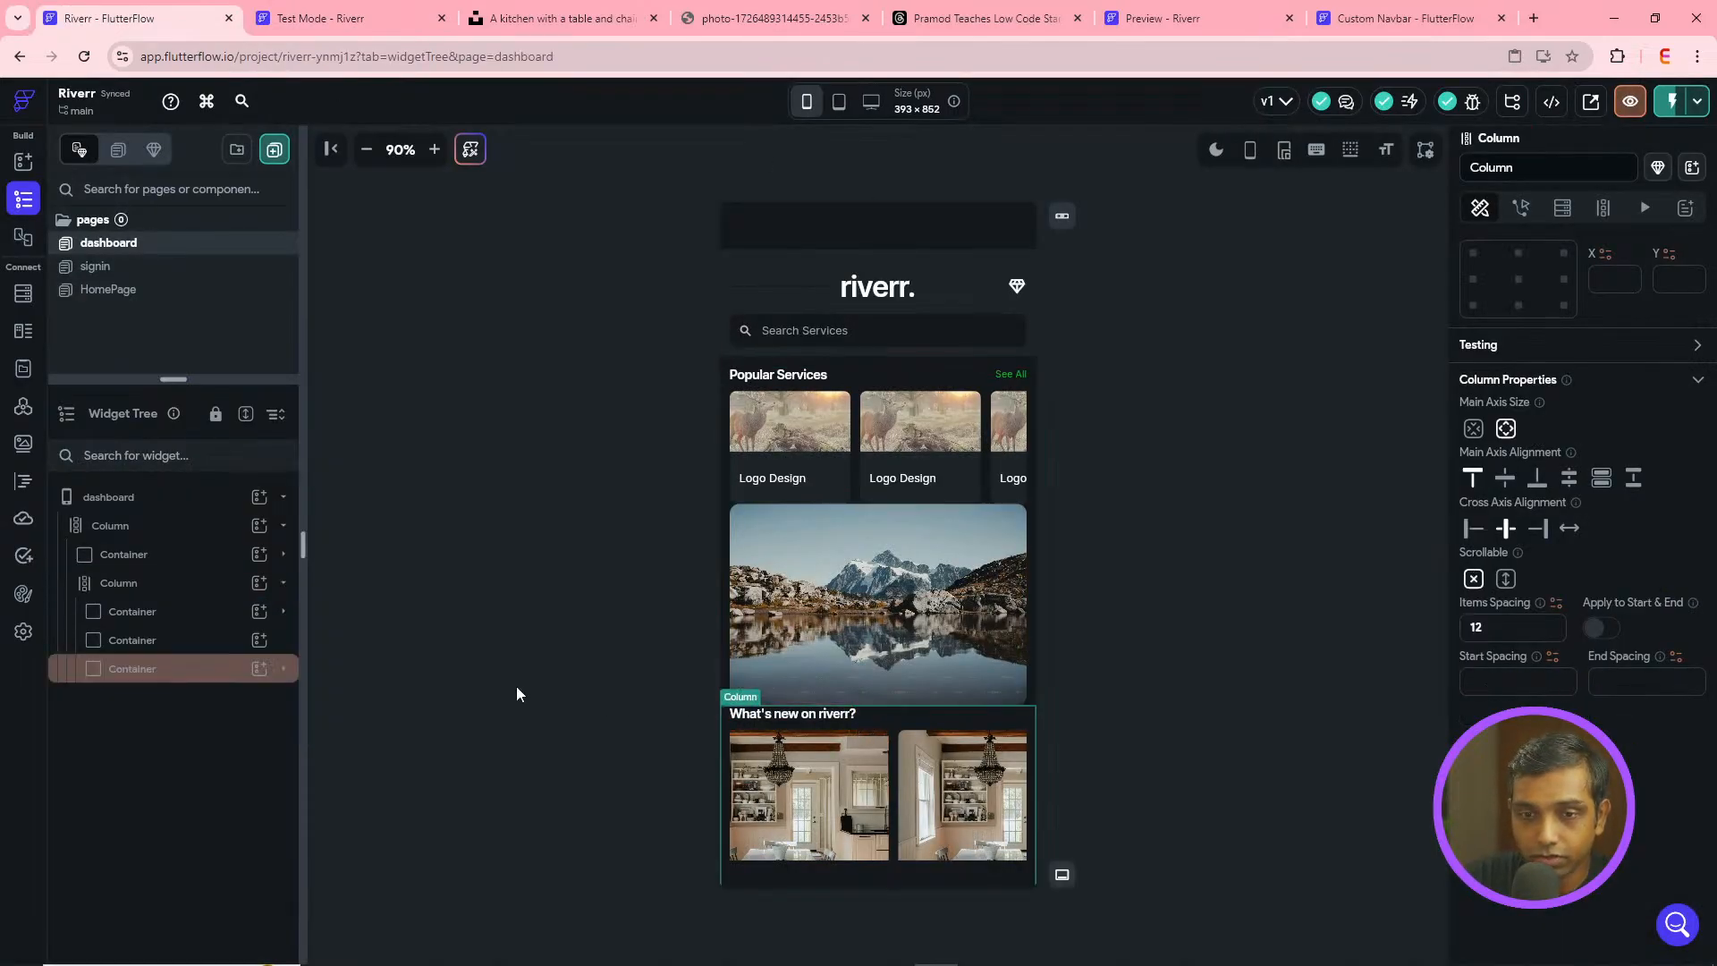
click(886, 575)
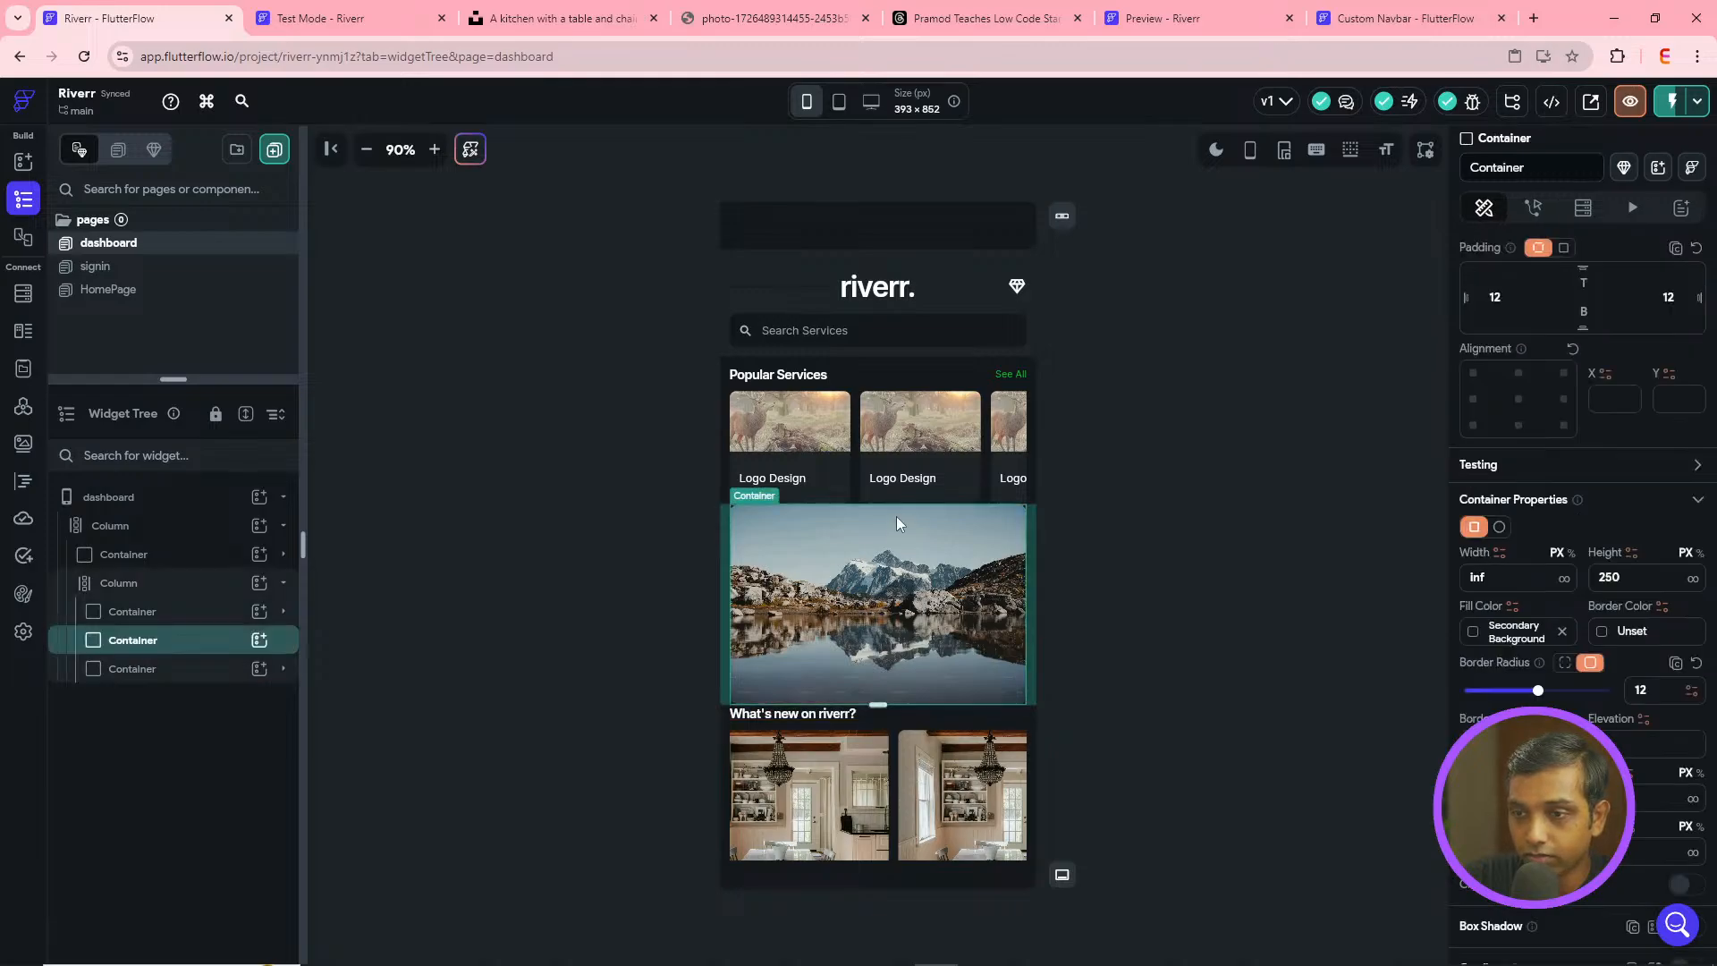
click(125, 584)
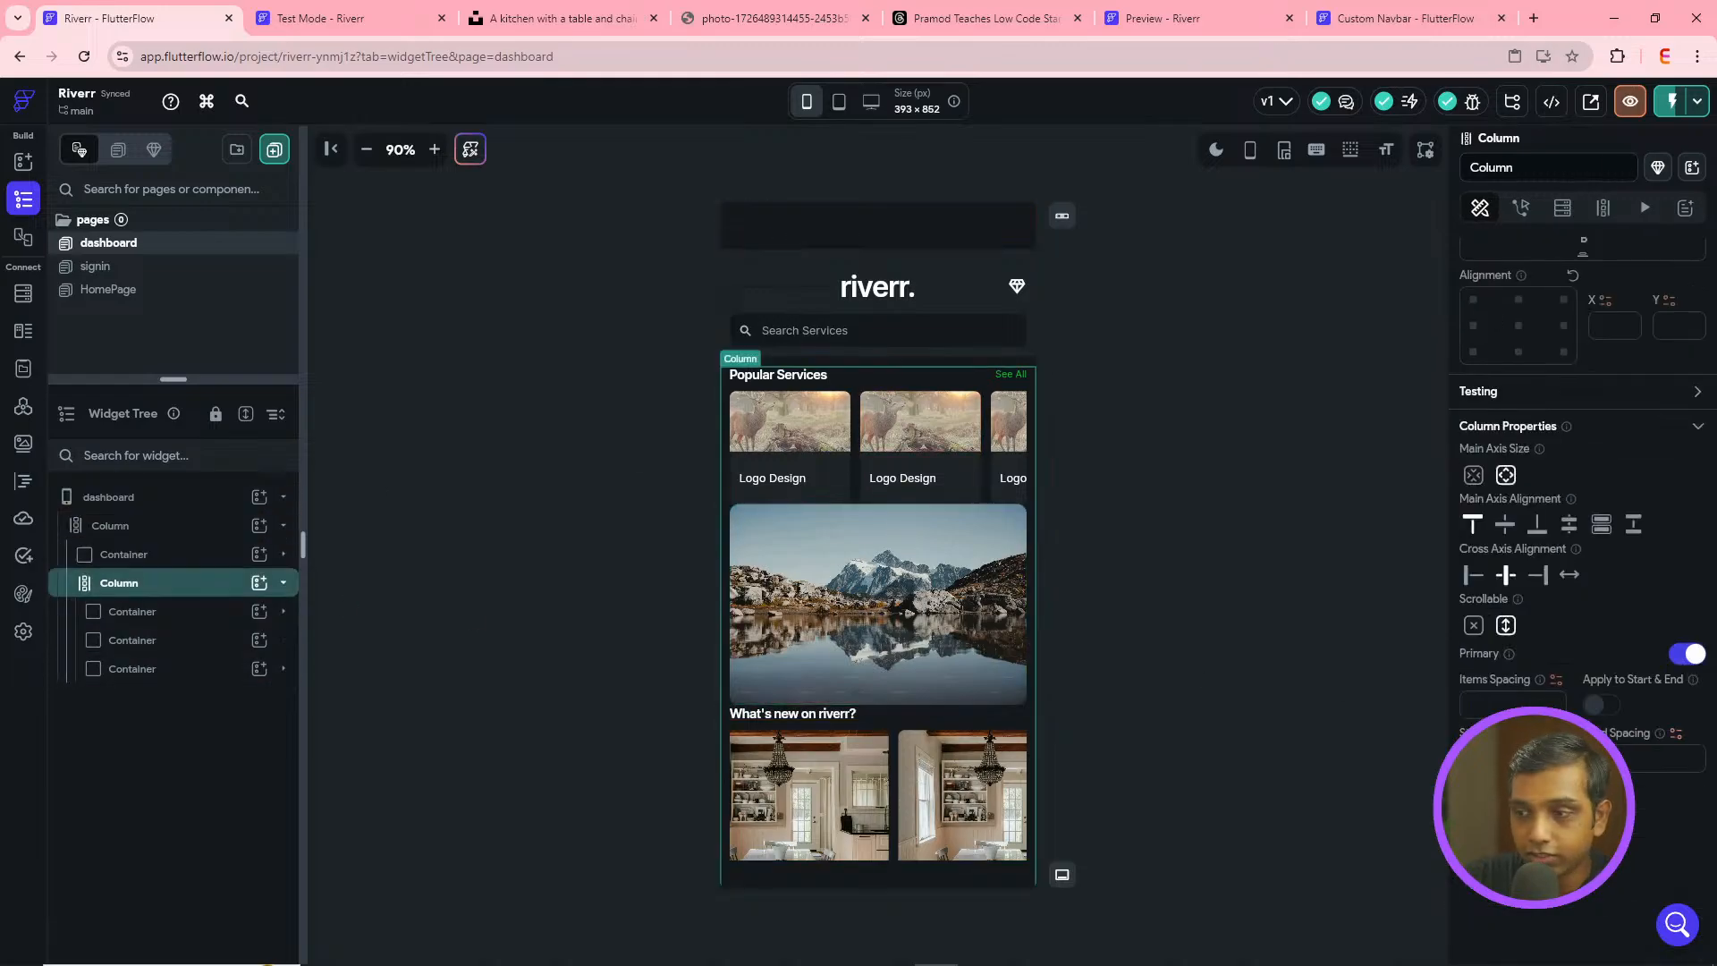
click(1504, 703)
text(12)
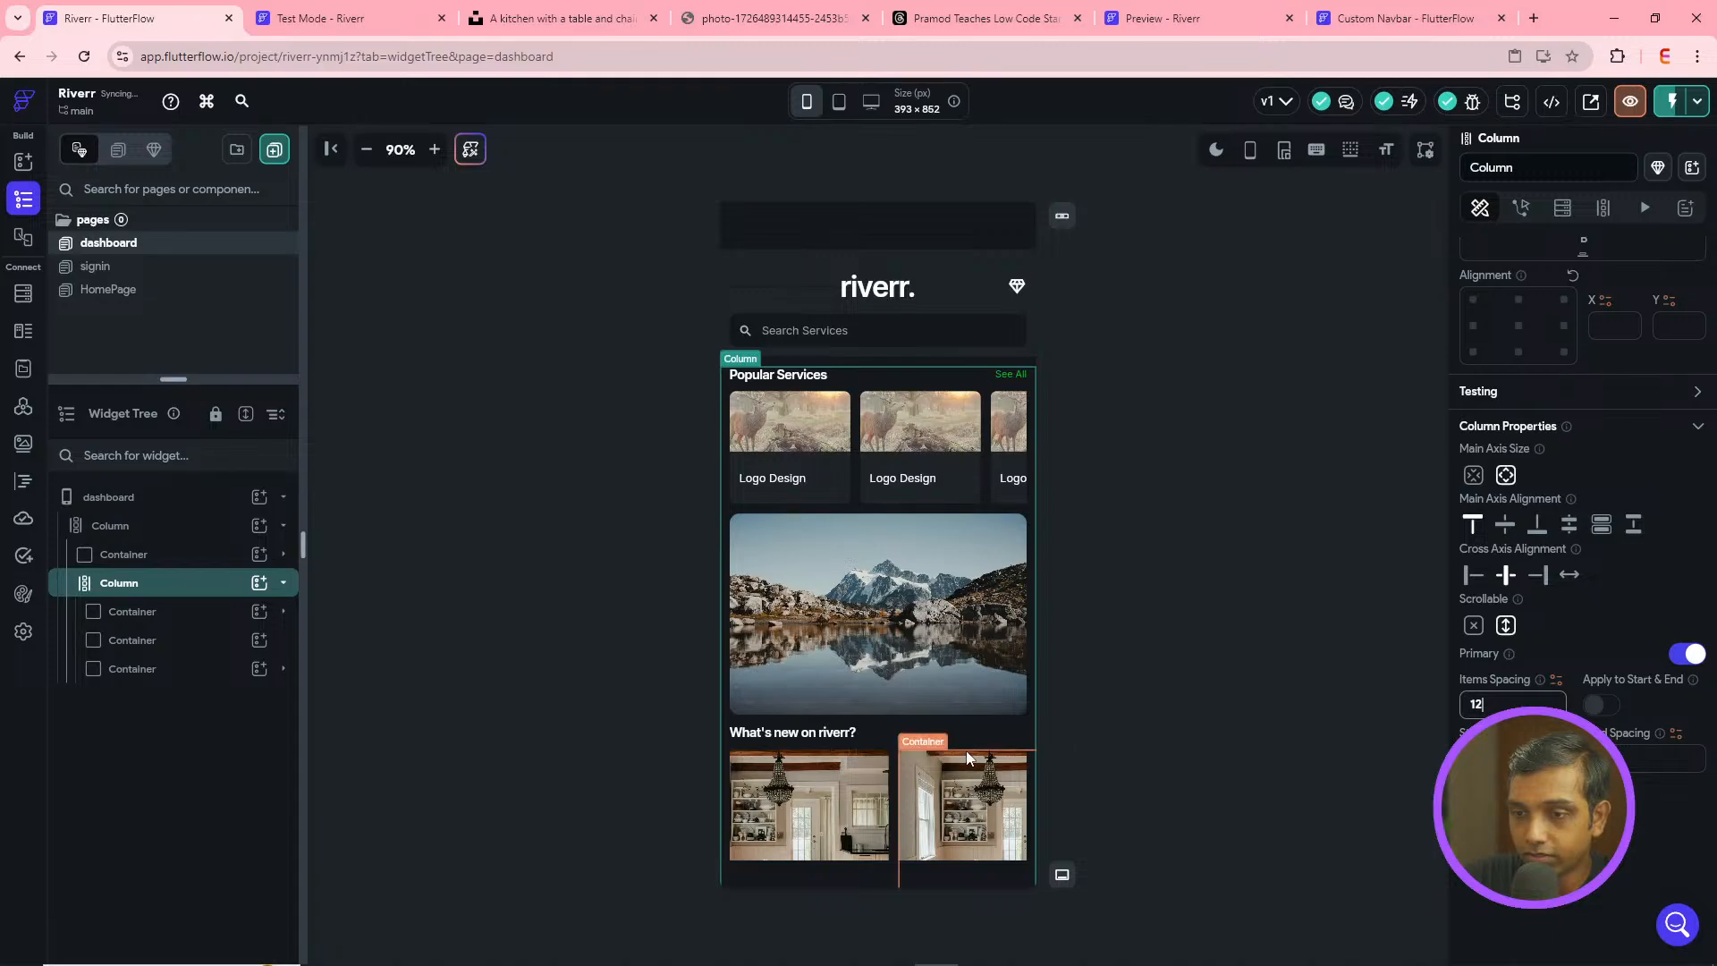
- Duplicate the "What's new on riverr?" Container inside the nested Column and collapse the copy in the widget tree
click(906, 748)
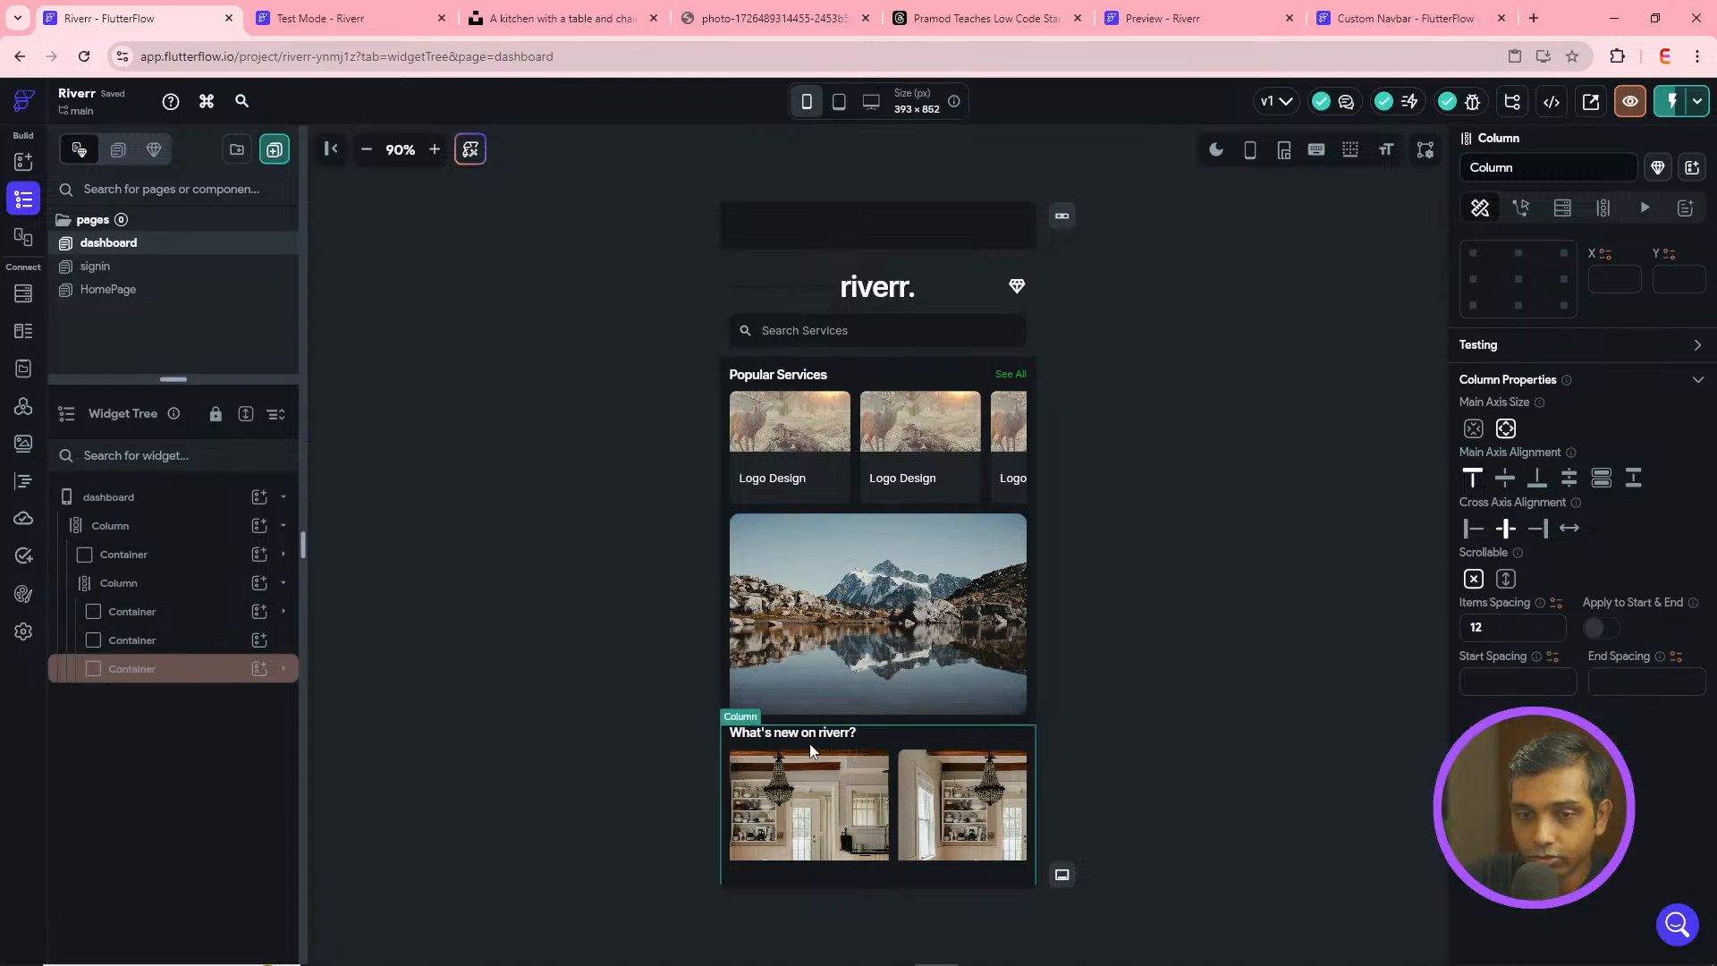
click(159, 669)
key(ctrl+d)
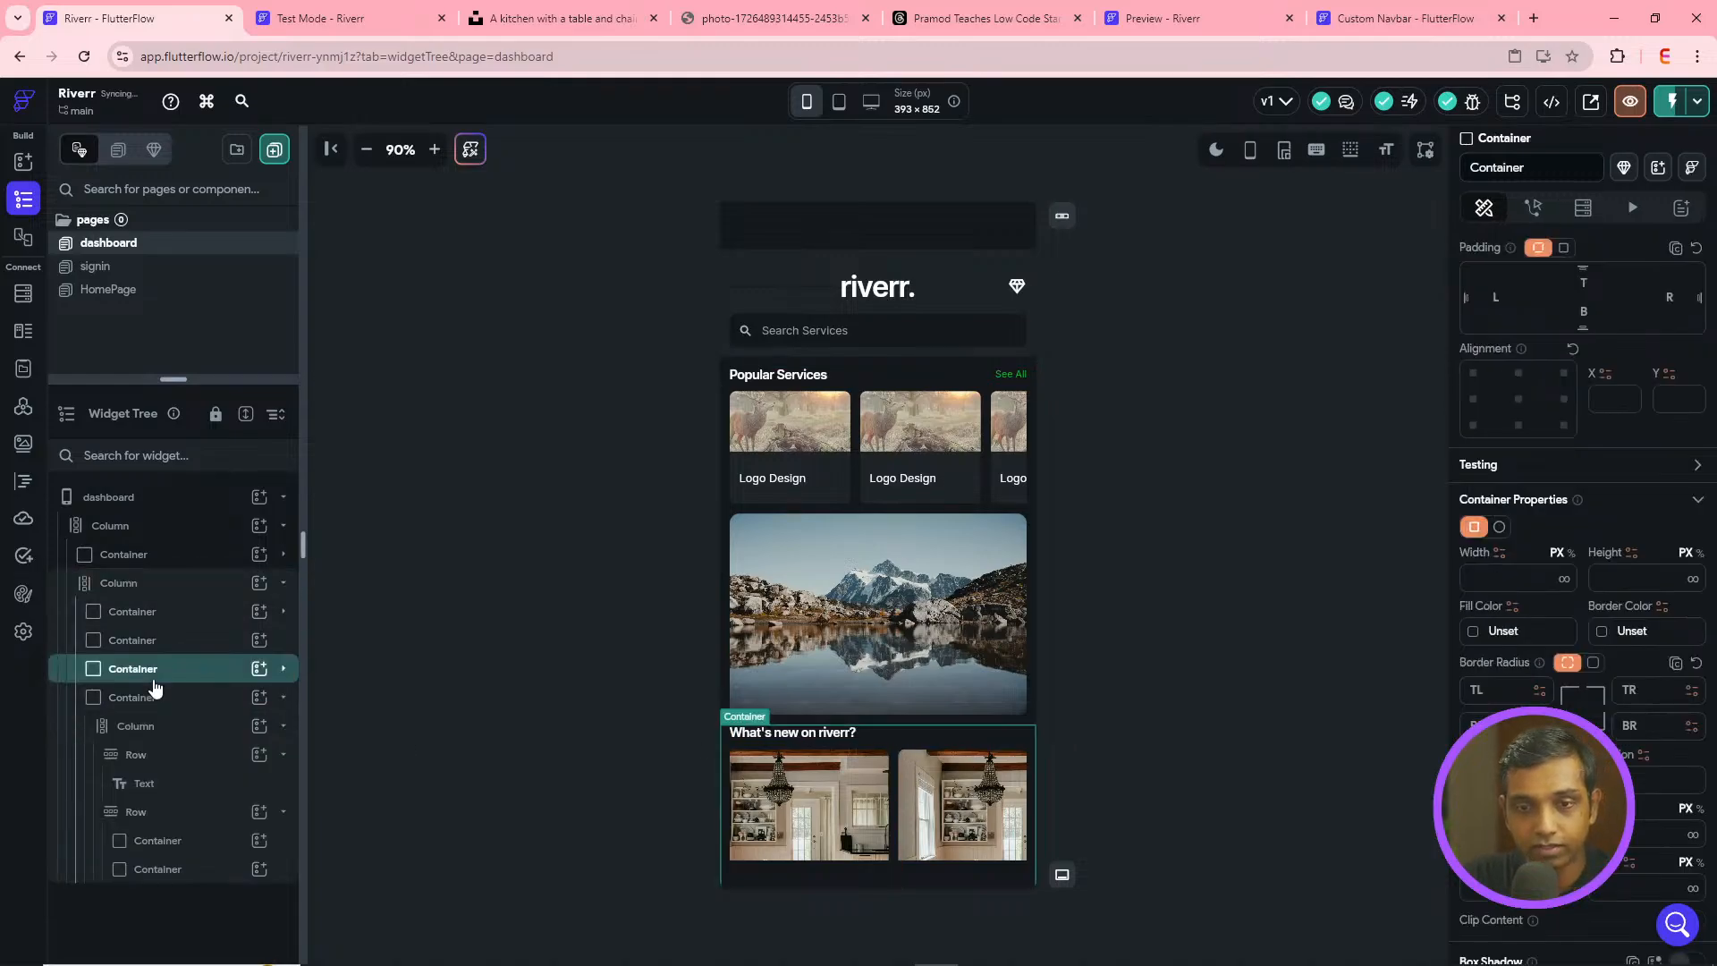
click(285, 702)
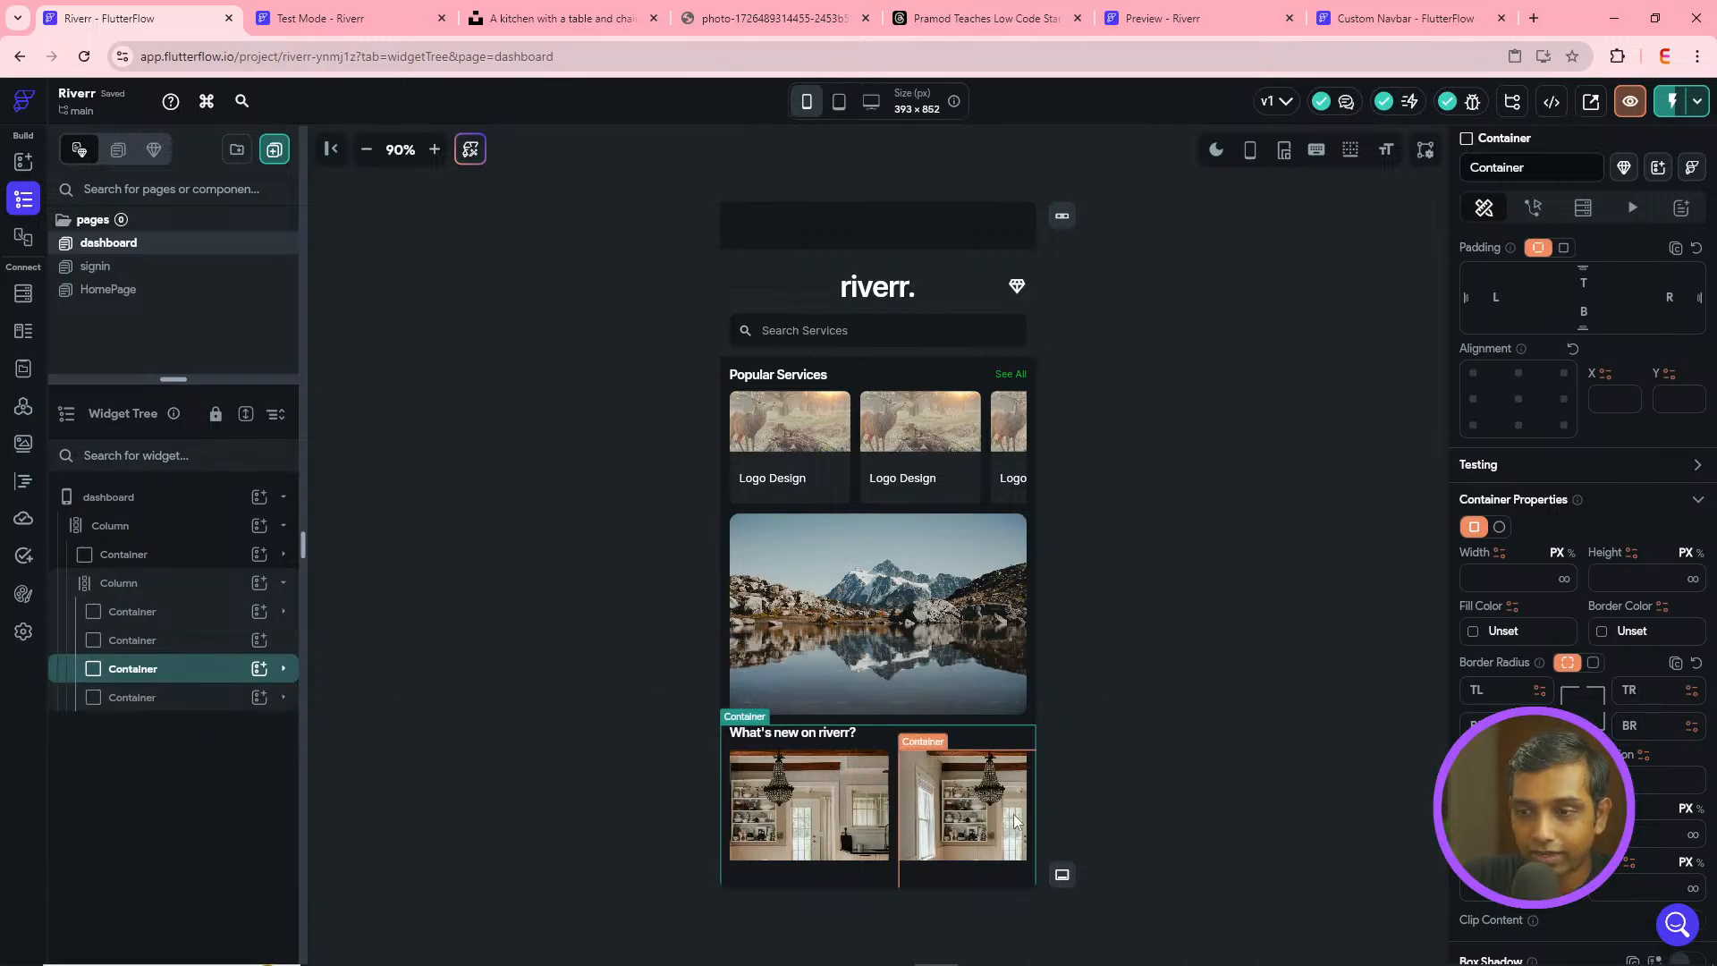
- Reload the app in the Test Mode session and go through Sign In and Sign up with Email to check the dashboard
click(309, 12)
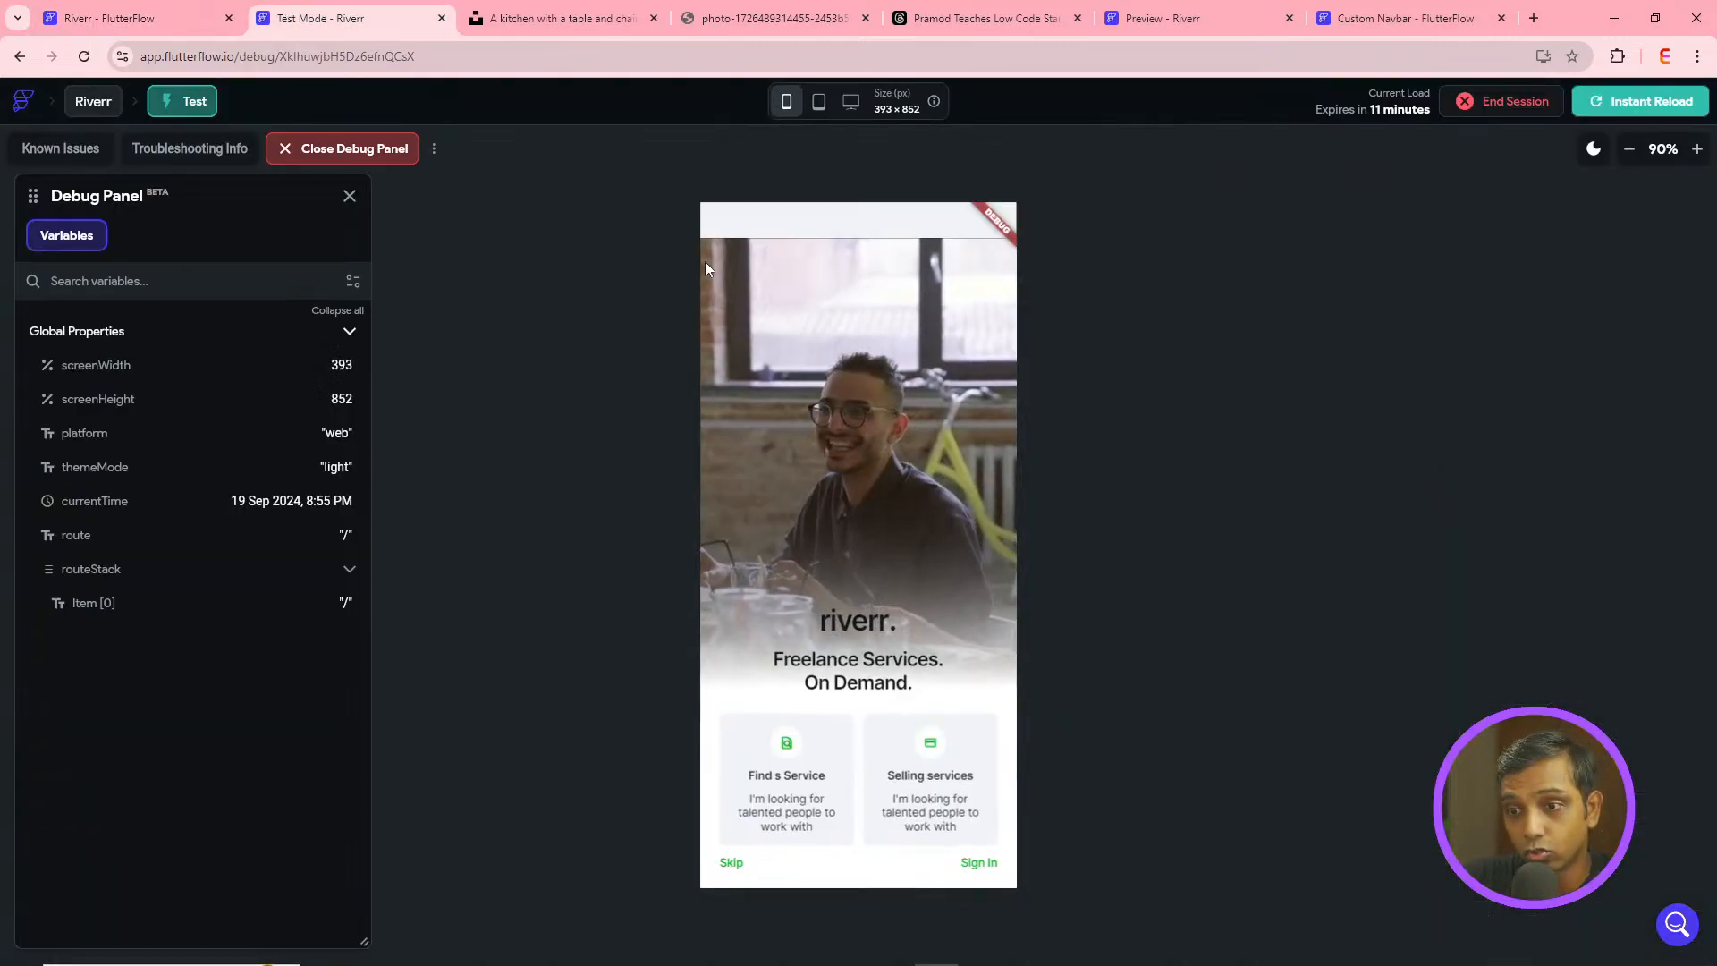
click(980, 862)
click(881, 693)
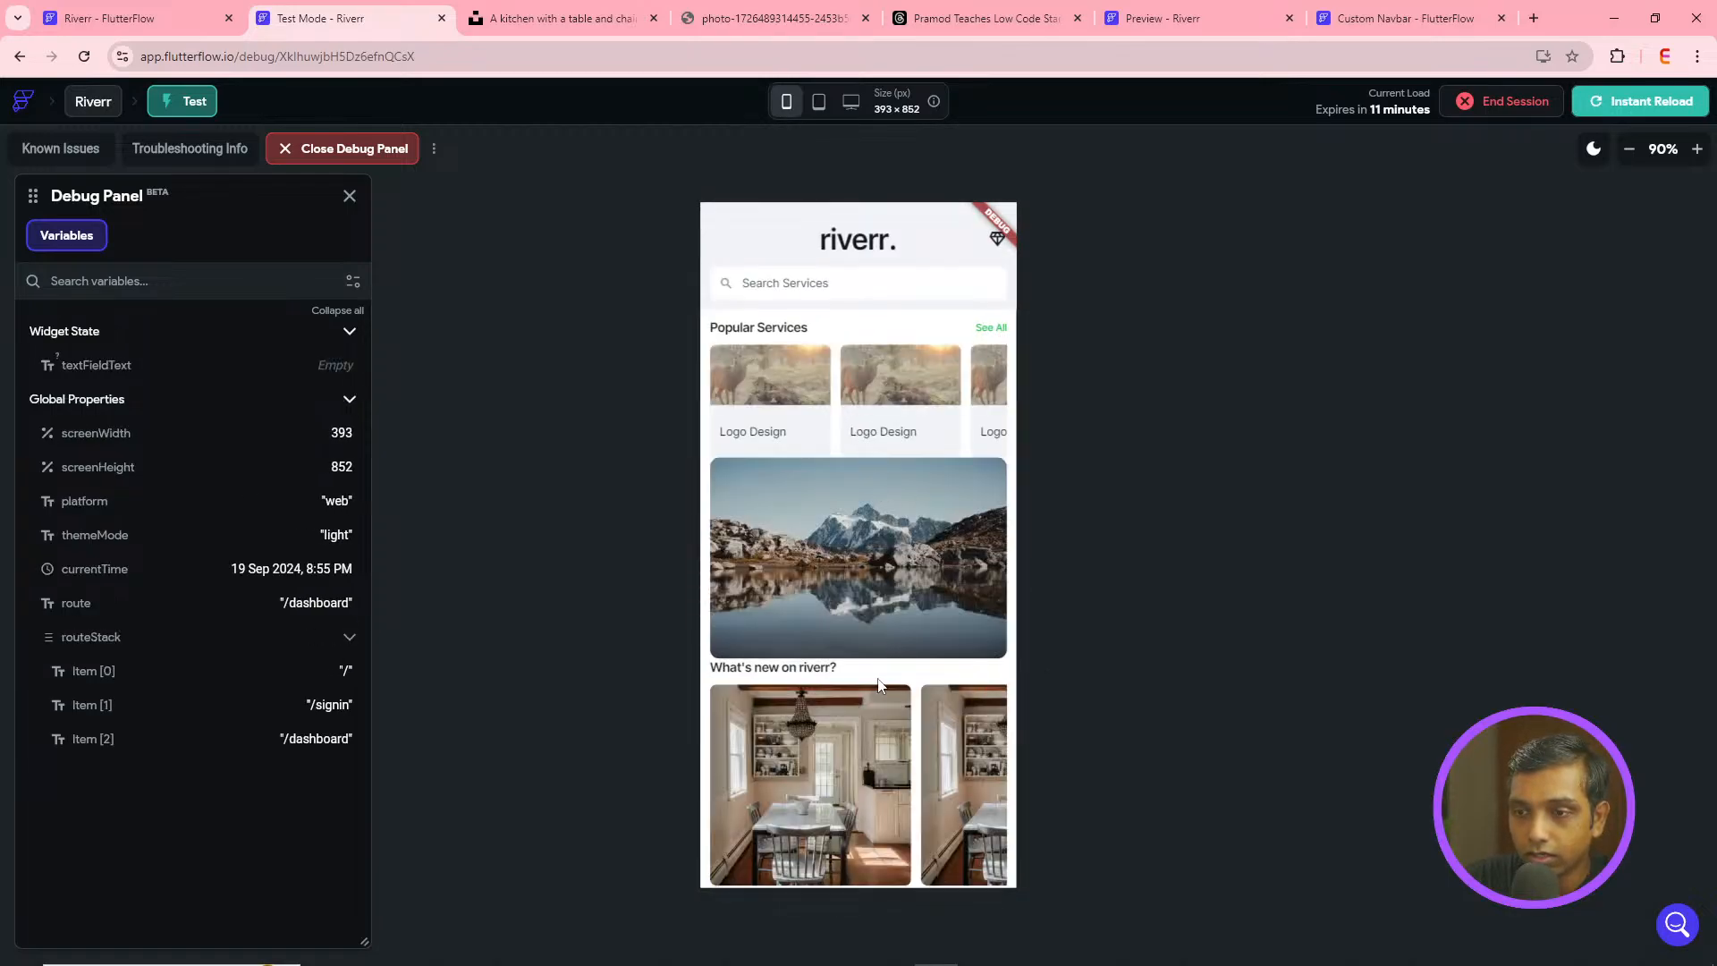
click(1619, 95)
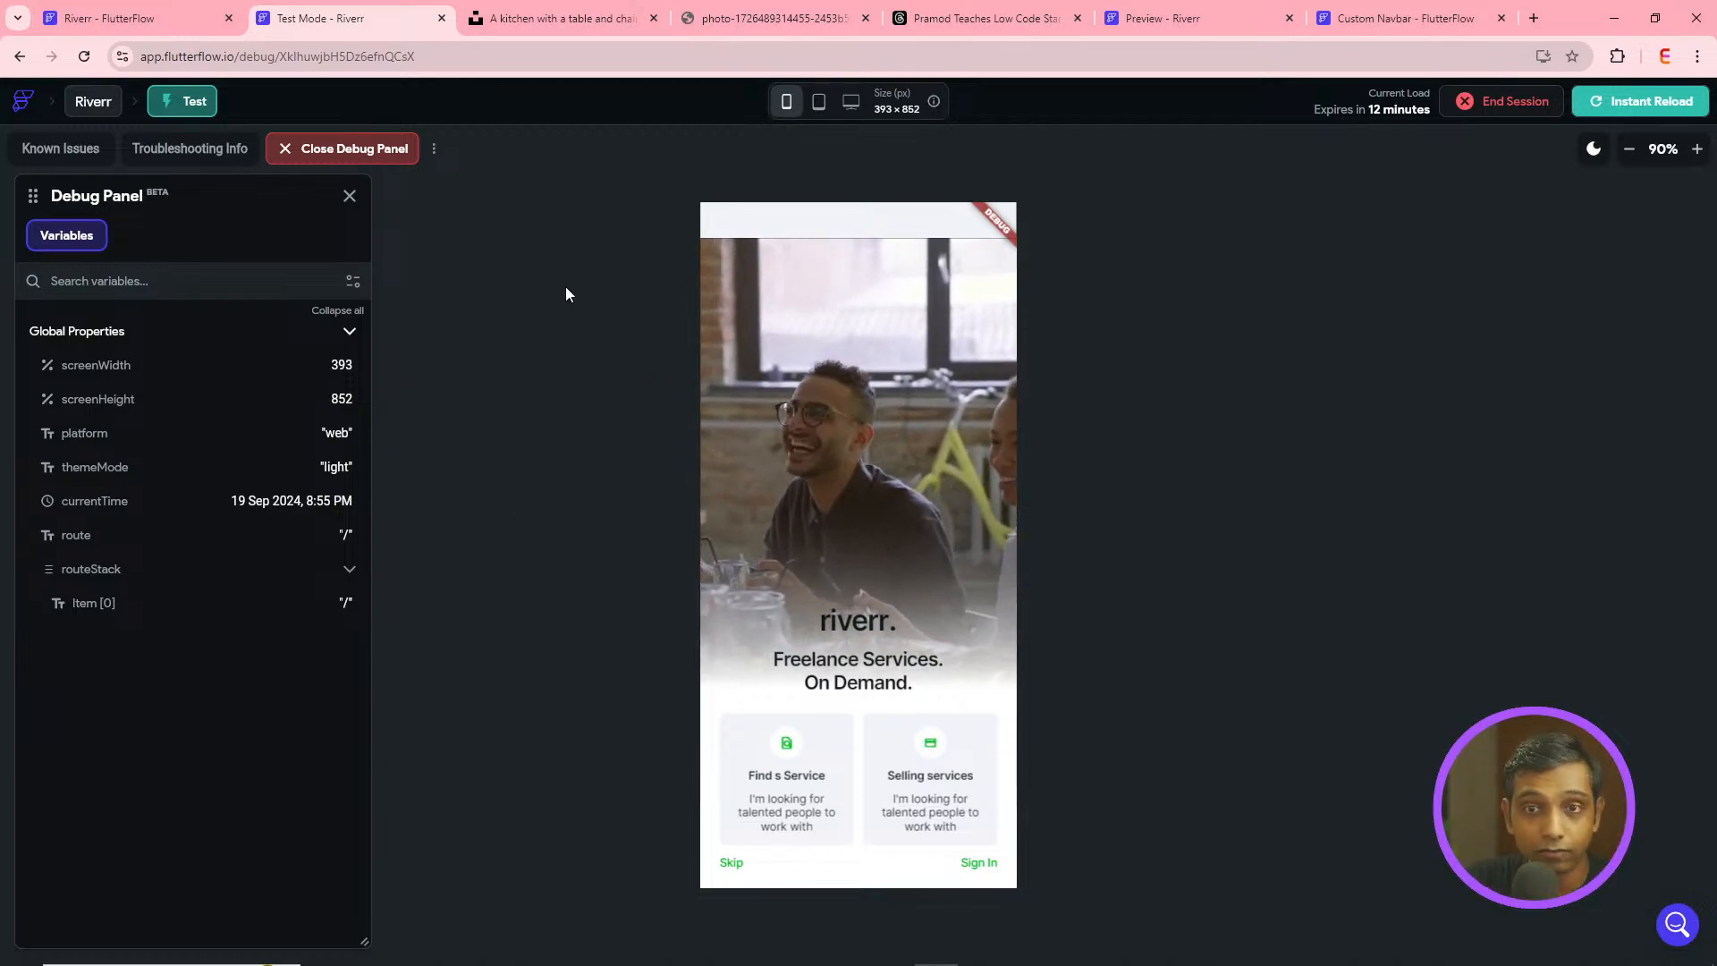
click(985, 866)
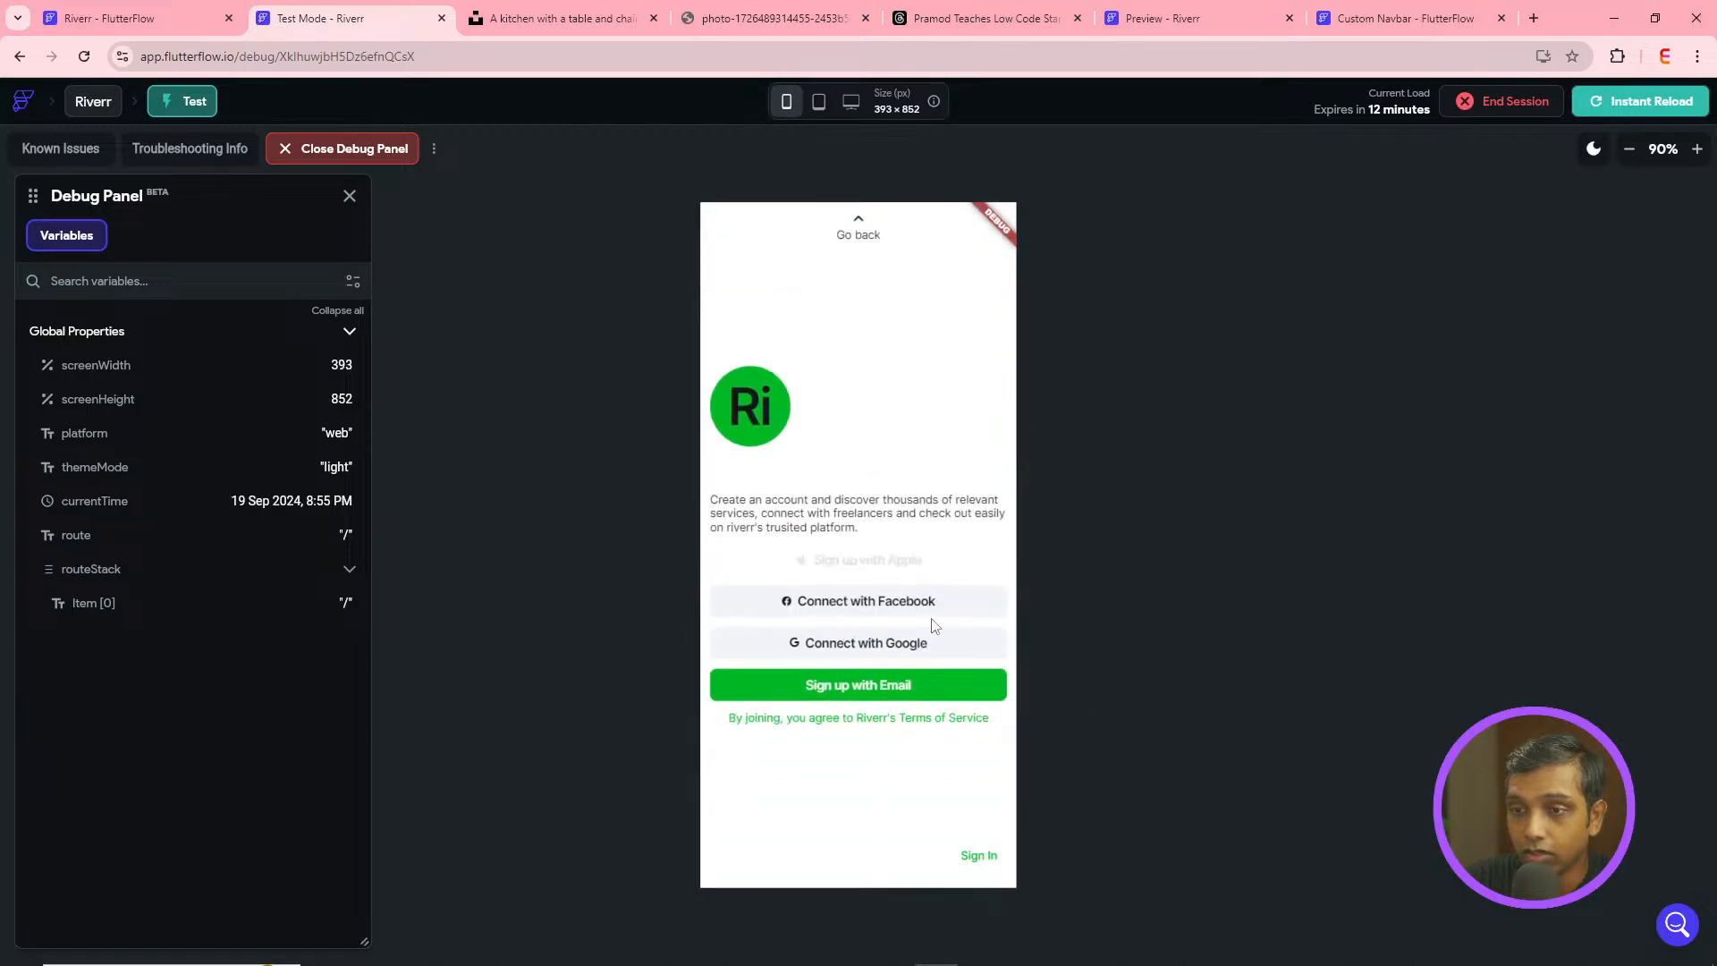
click(851, 689)
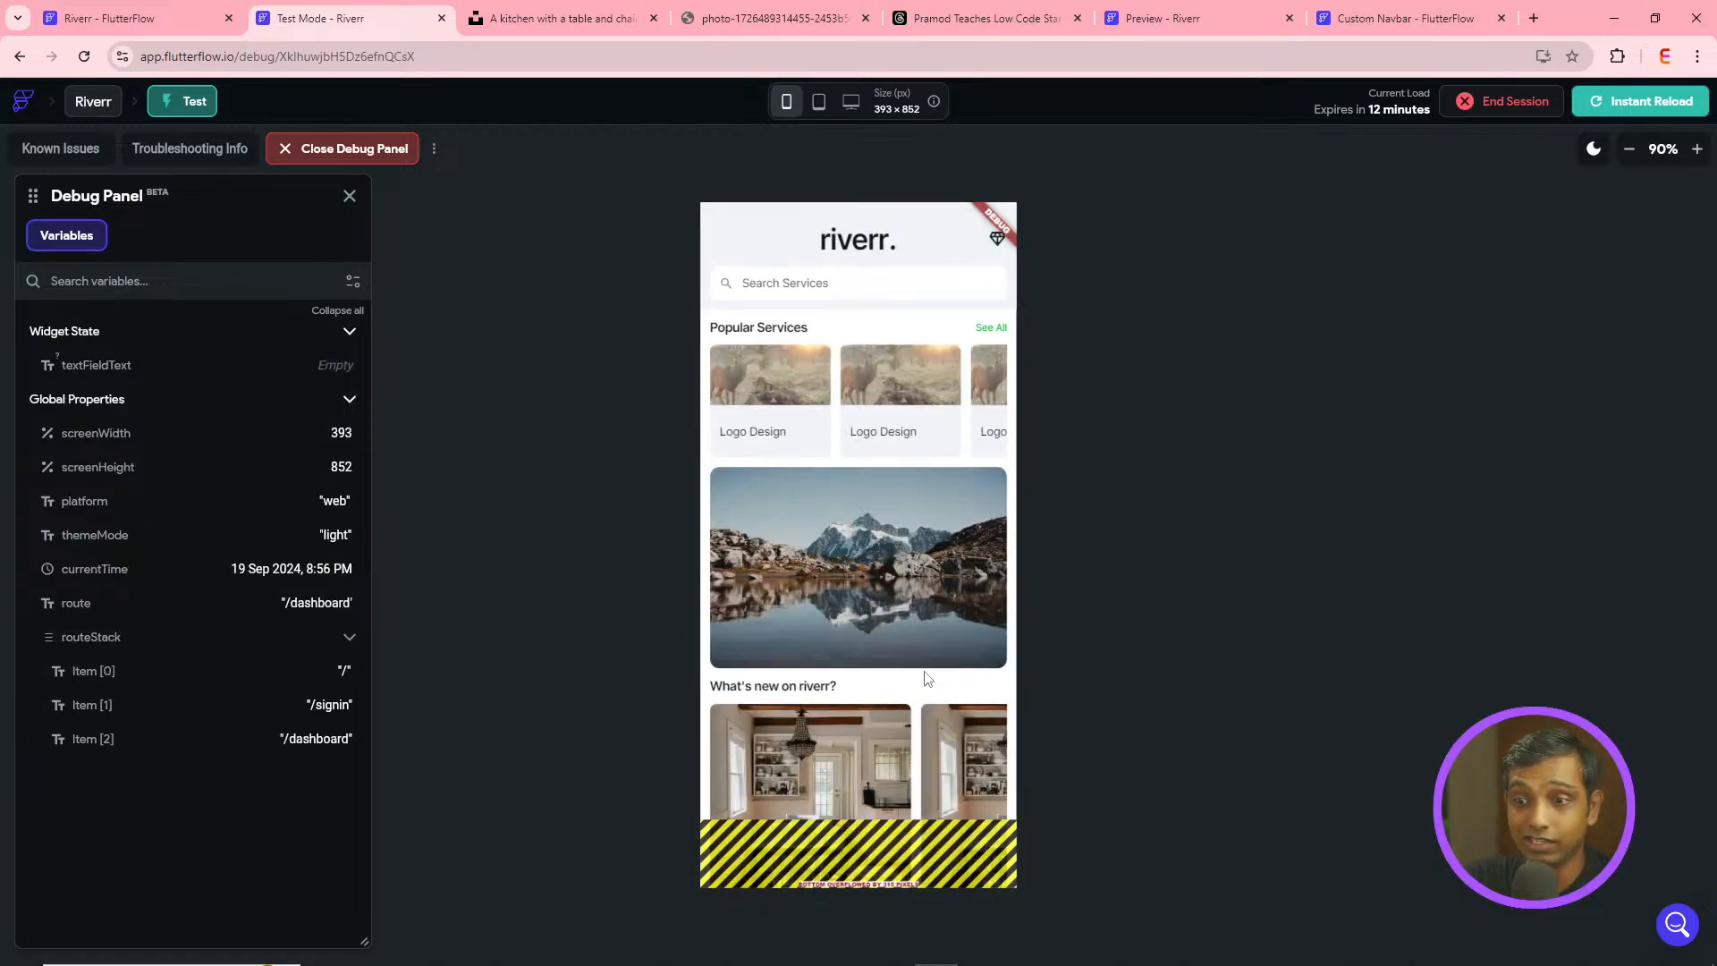
- Turn off Primary for the dashboard's nested scrollable Column and reload the Test Mode session
click(135, 18)
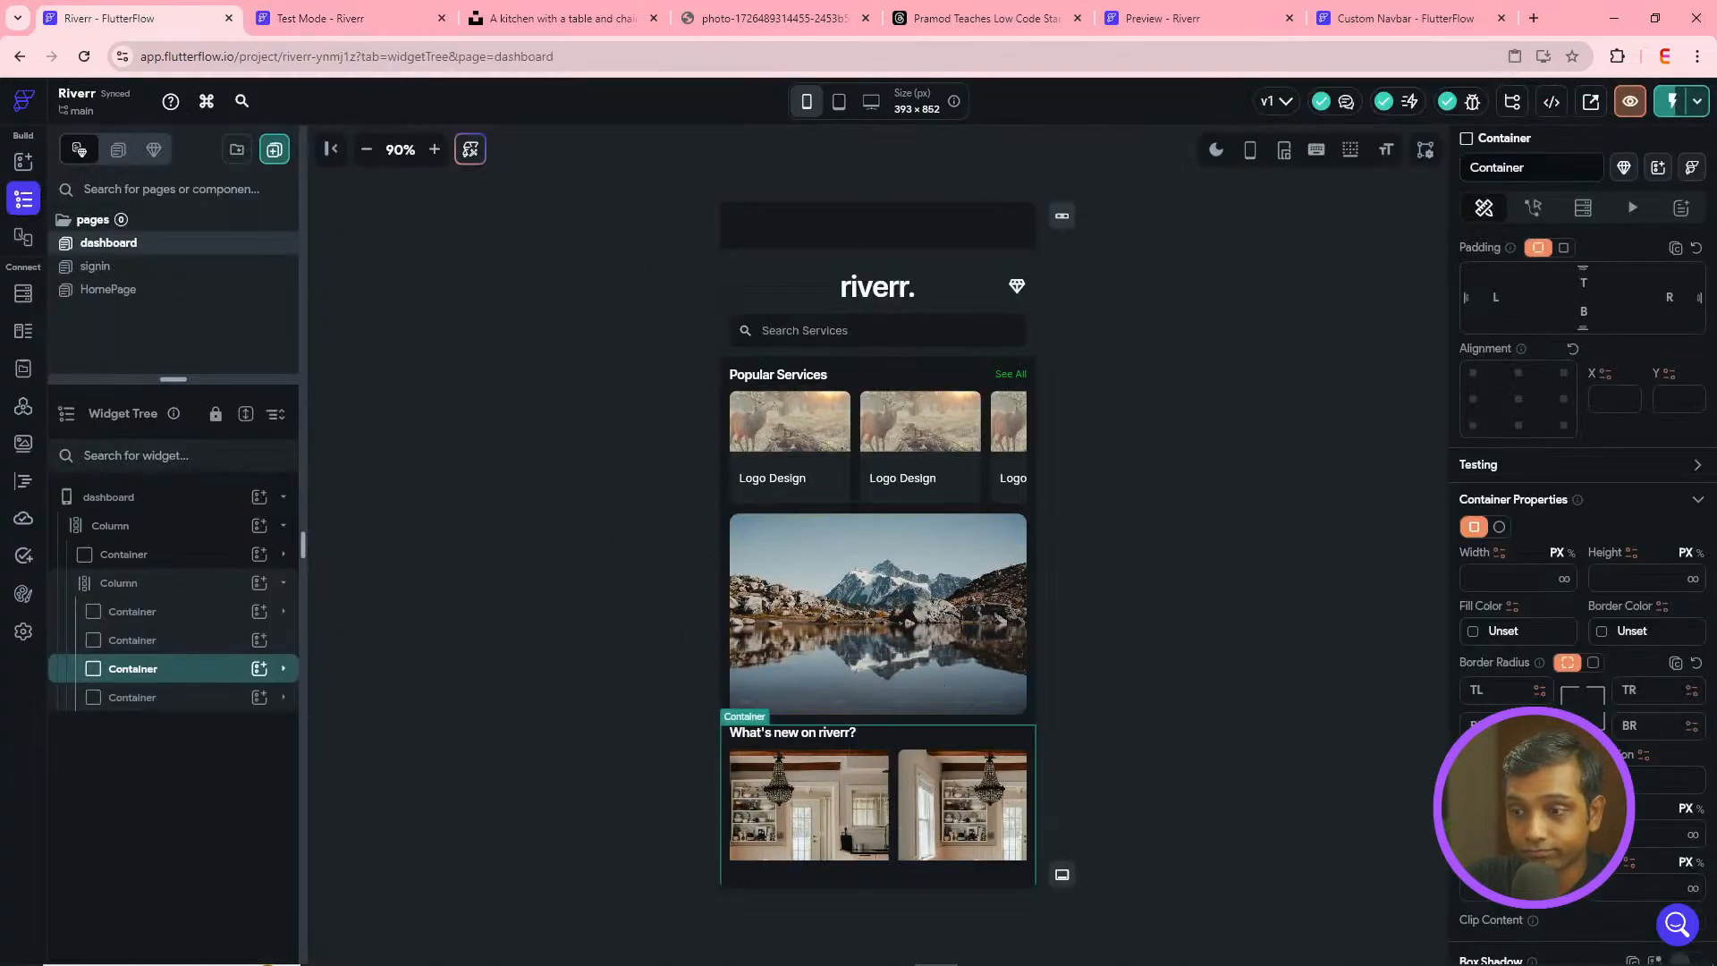
click(119, 582)
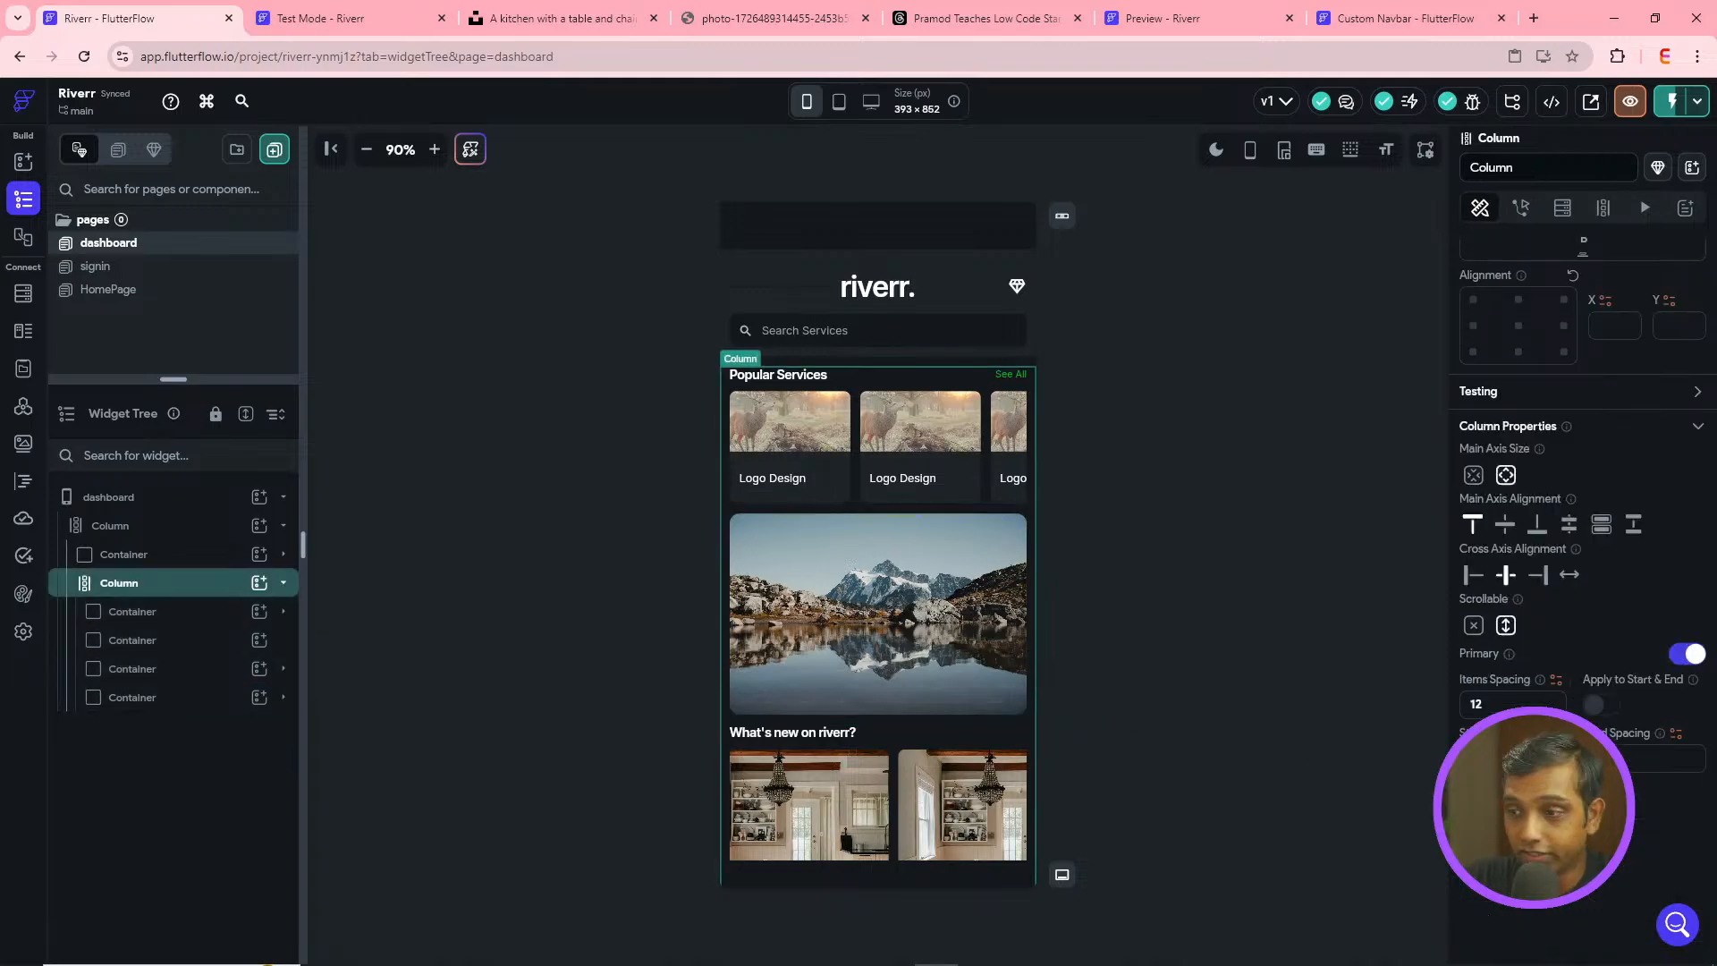
click(1693, 657)
click(311, 17)
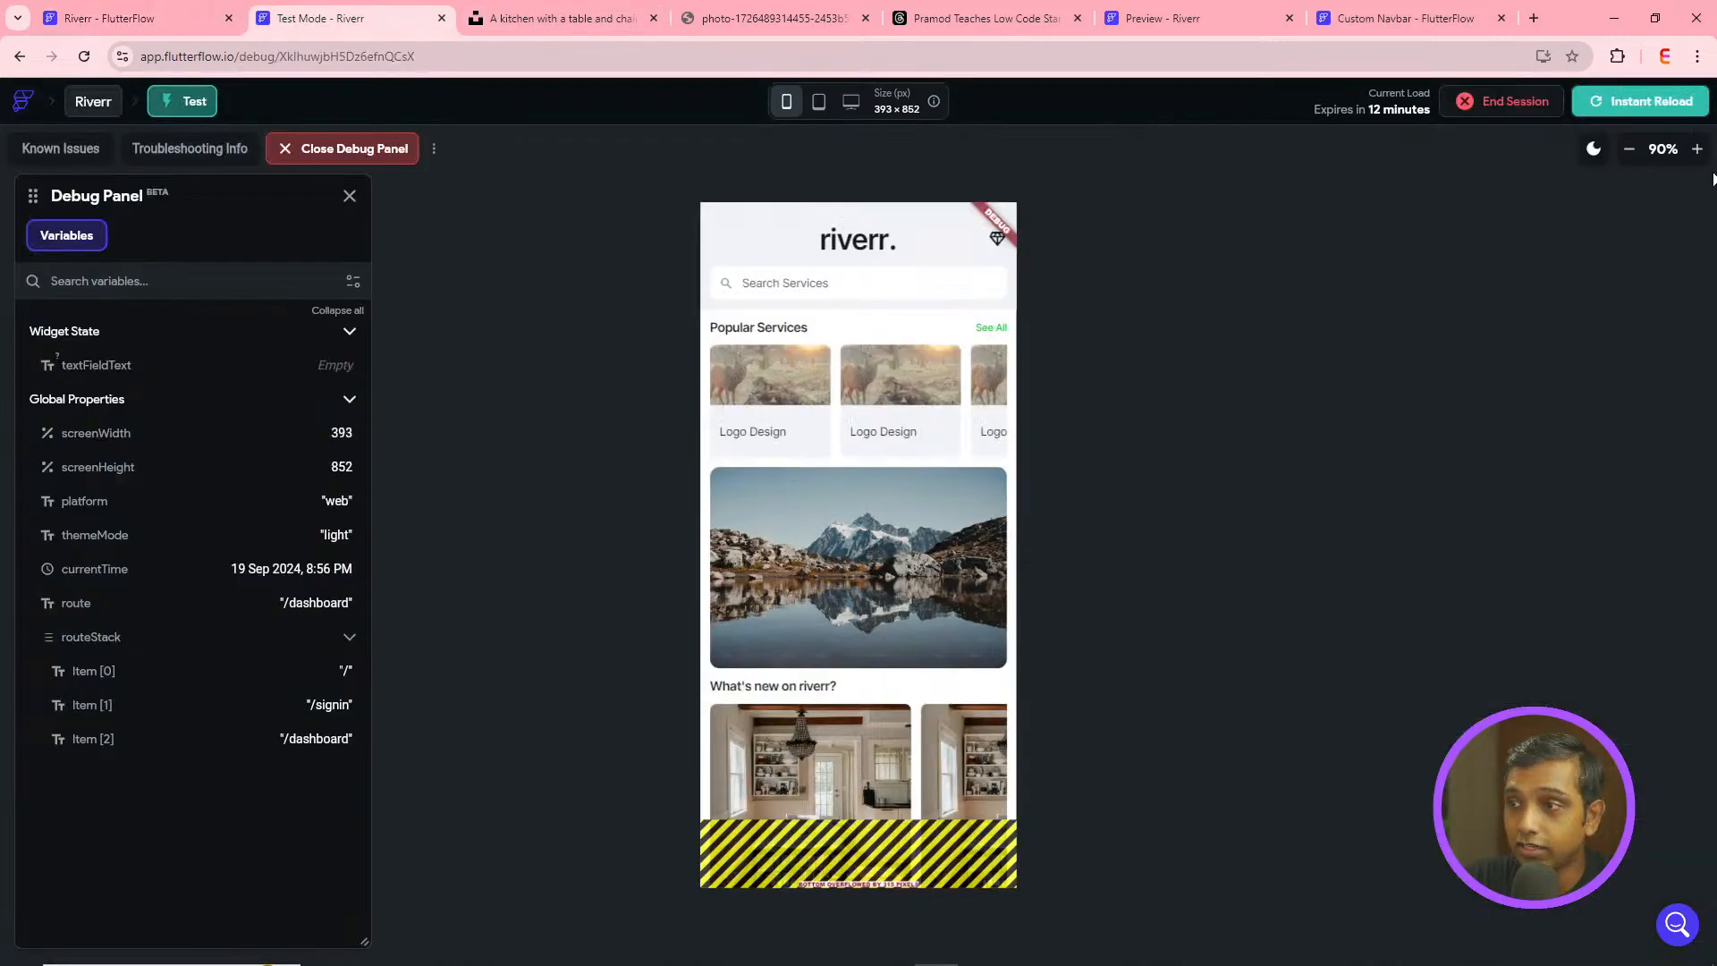
click(1619, 60)
click(1656, 102)
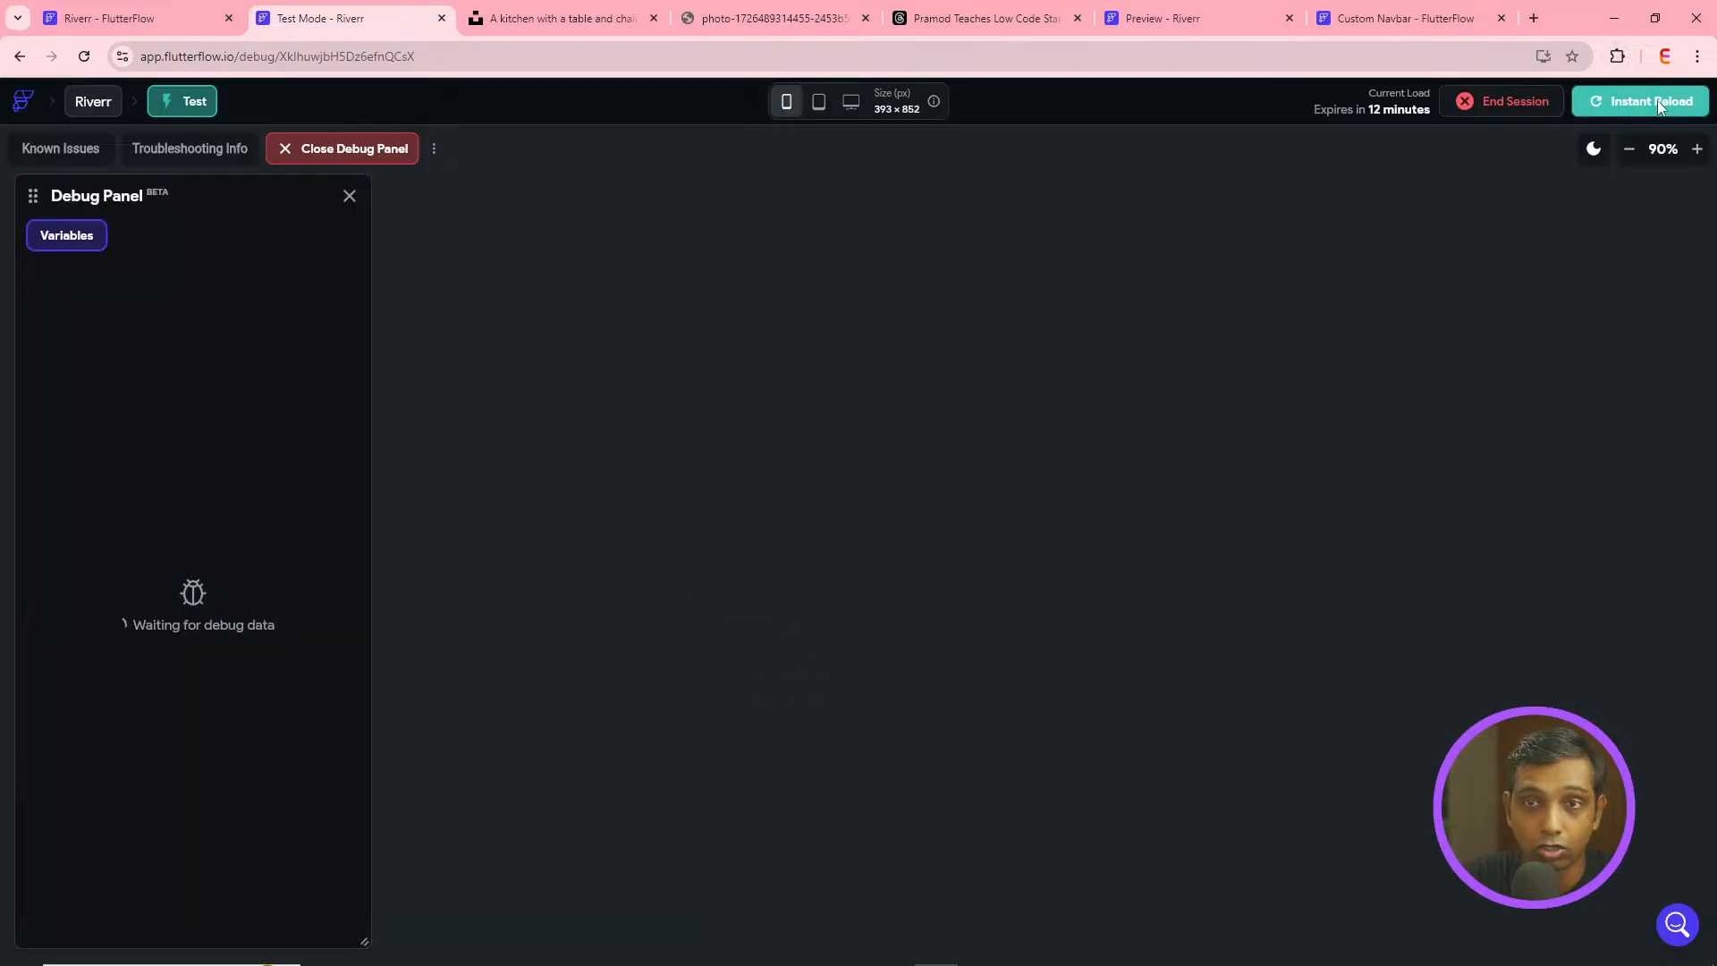
- Set the main axis size of the dashboard's outer Column to minimum
click(134, 18)
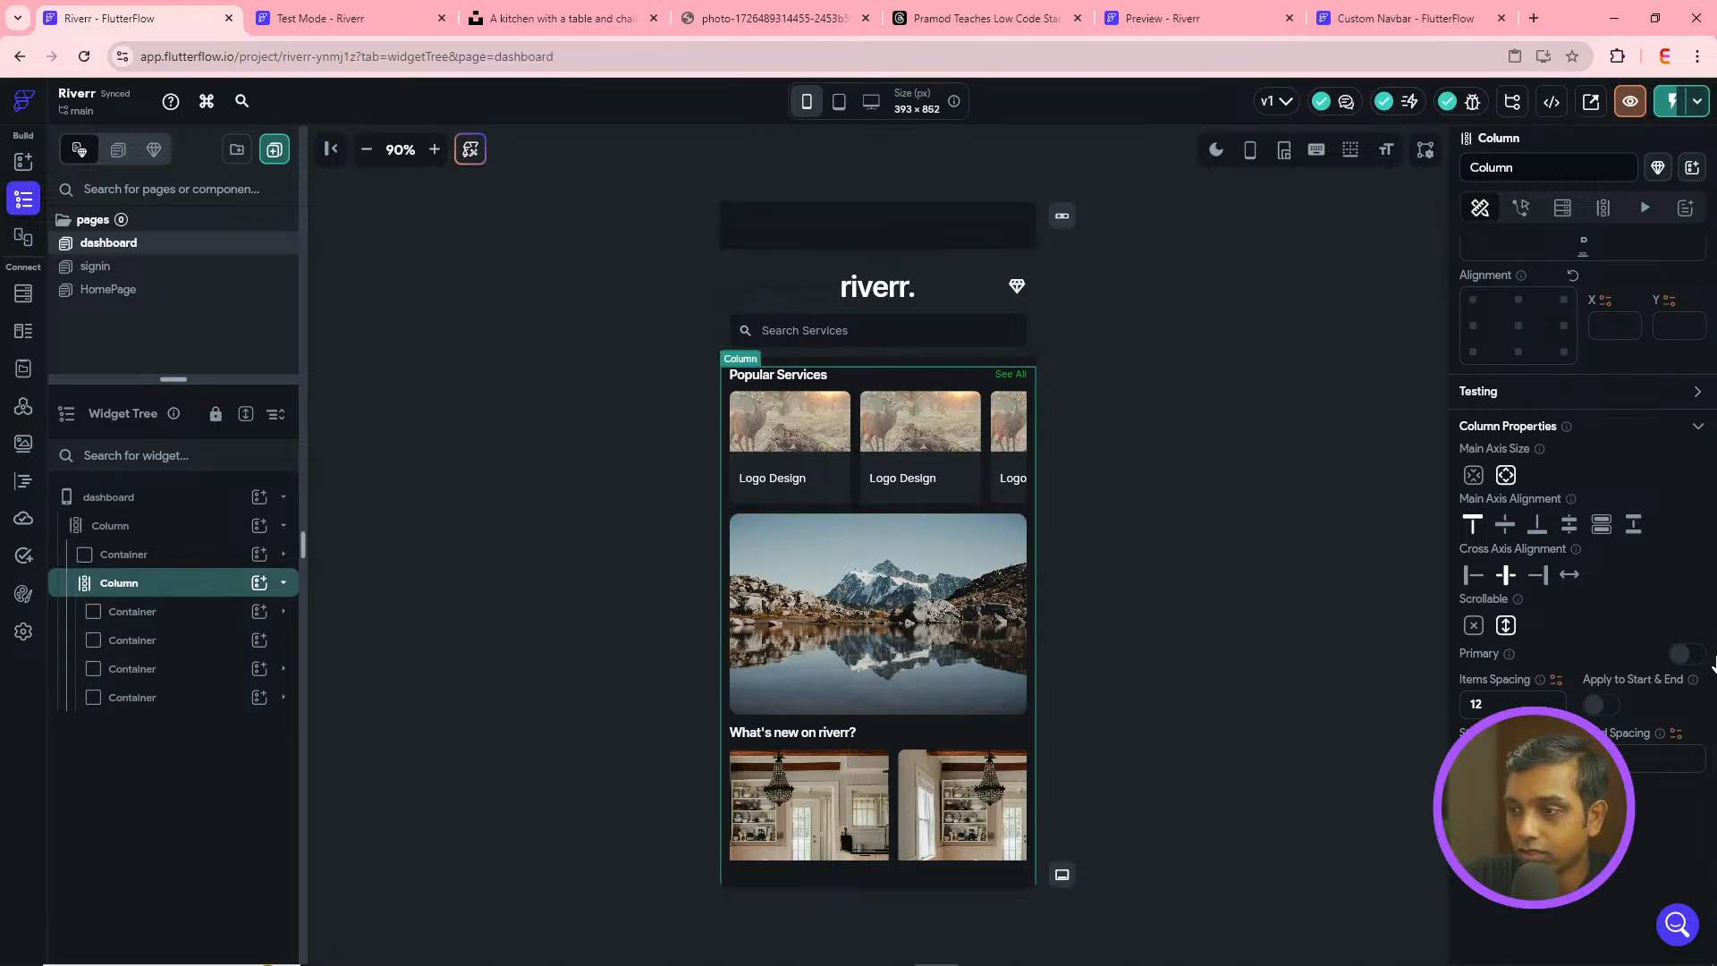
click(167, 529)
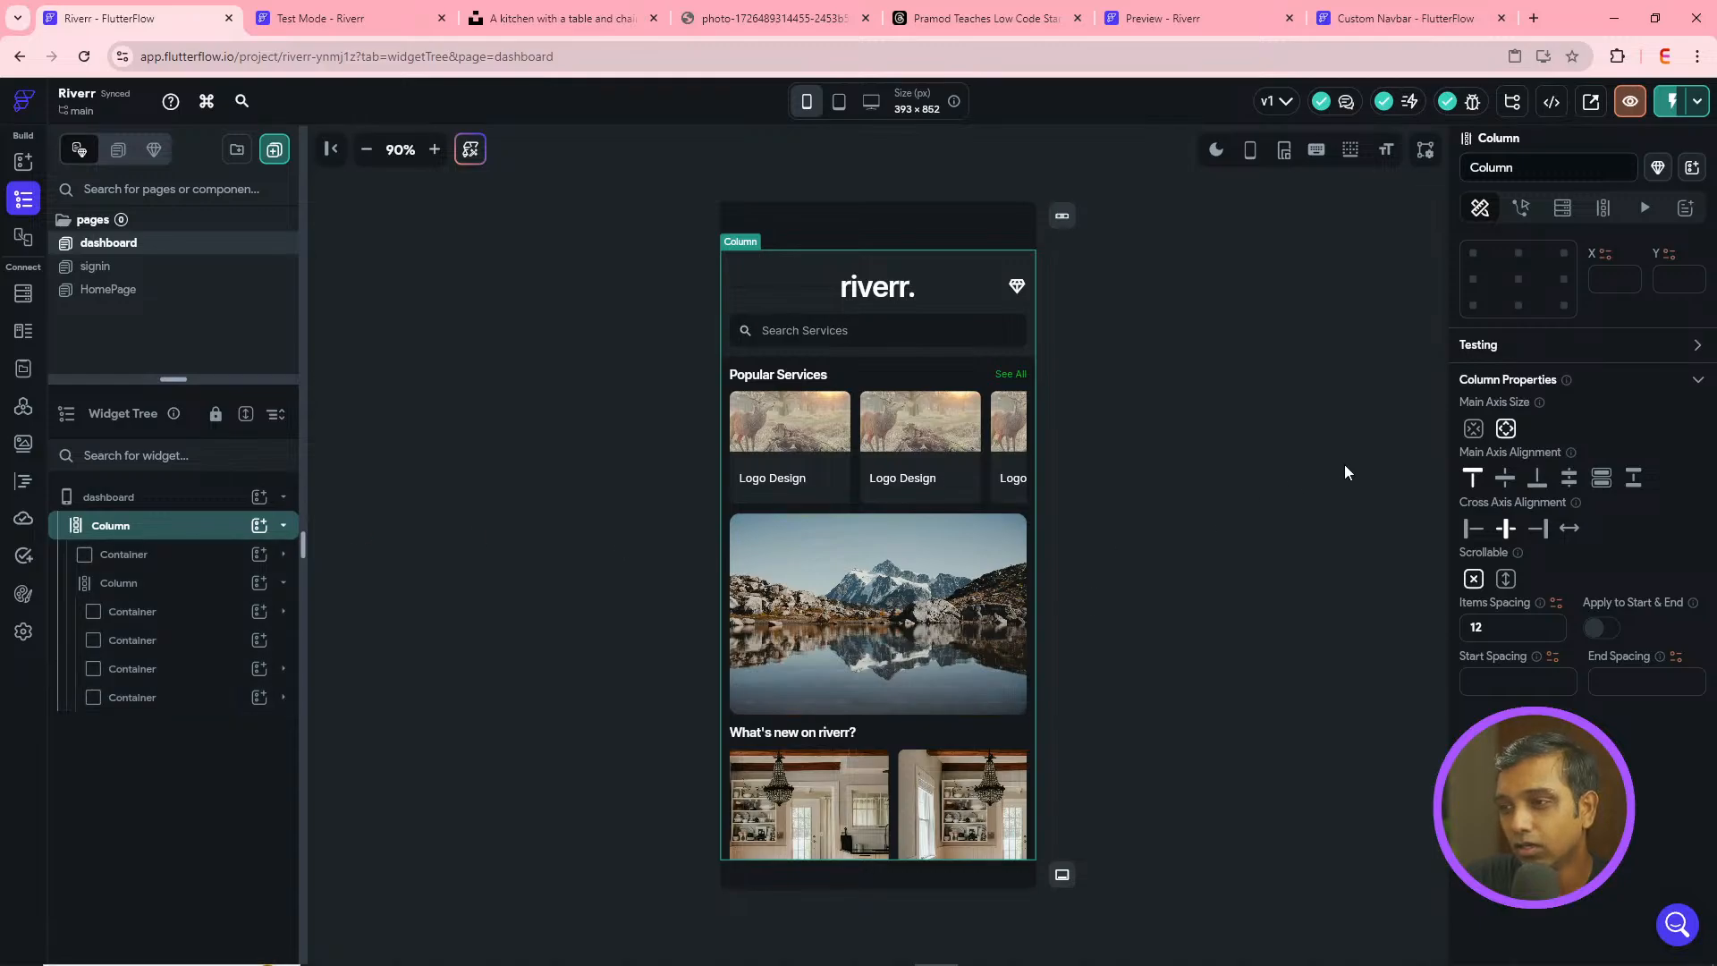
click(1474, 430)
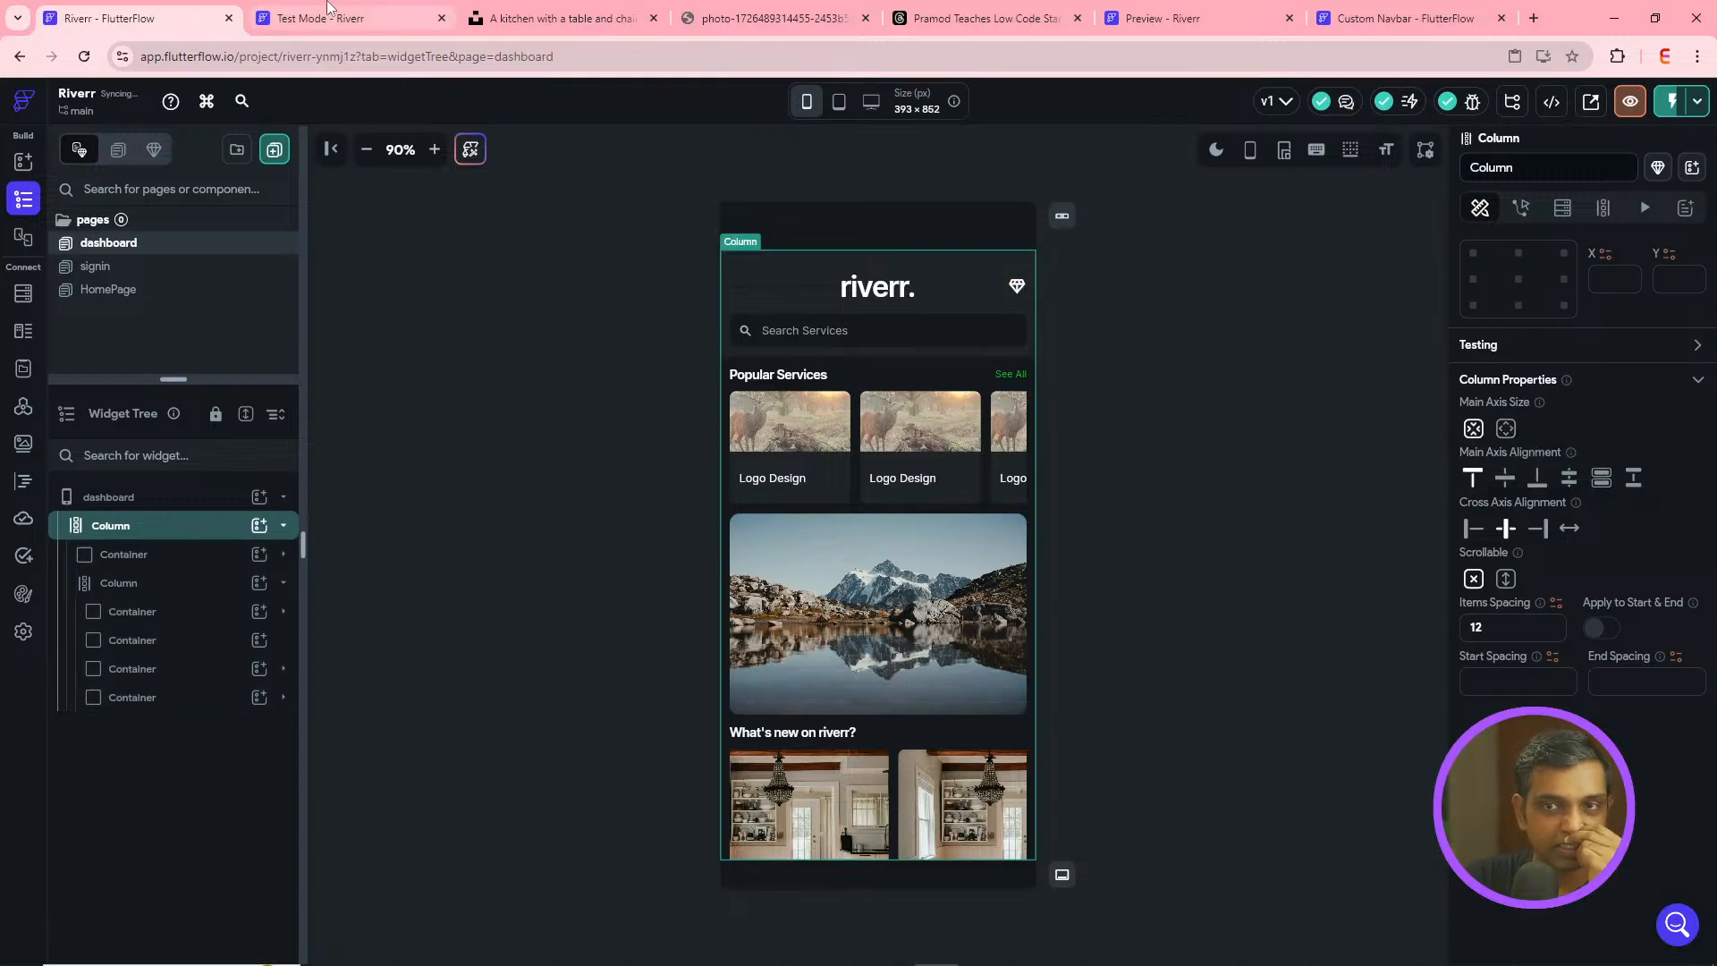
- Retest the dashboard layout in Test Mode with an instant reload, entering through the email sign-up
click(349, 18)
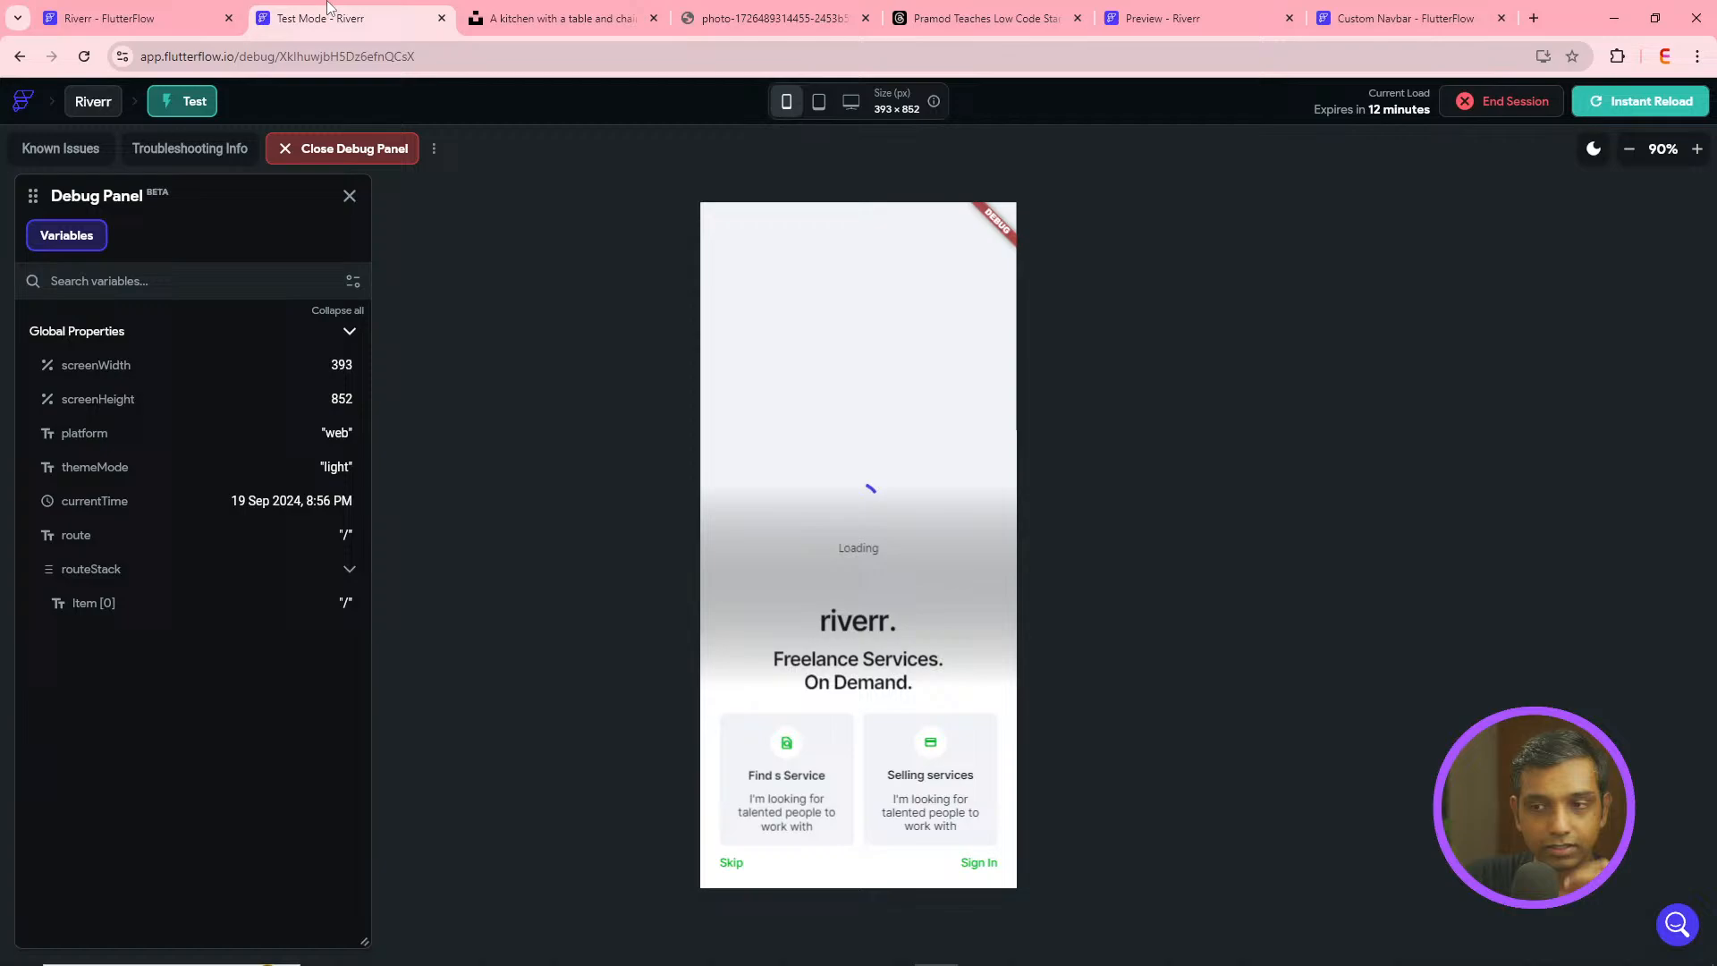
click(982, 866)
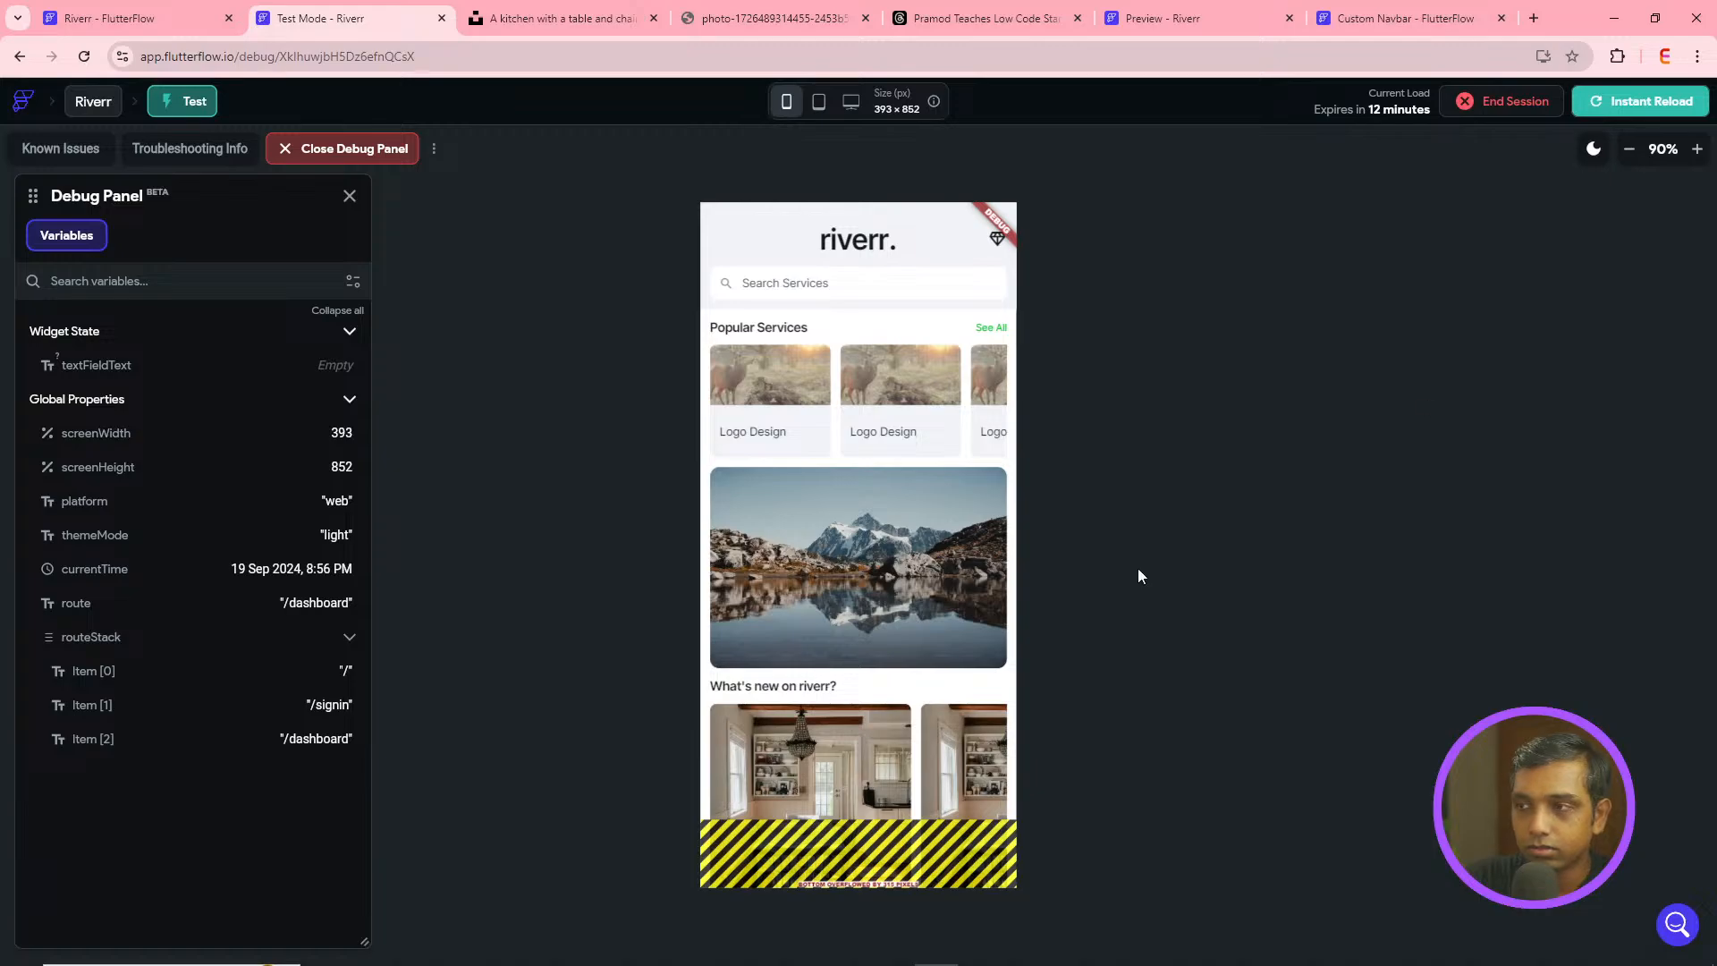
click(1633, 103)
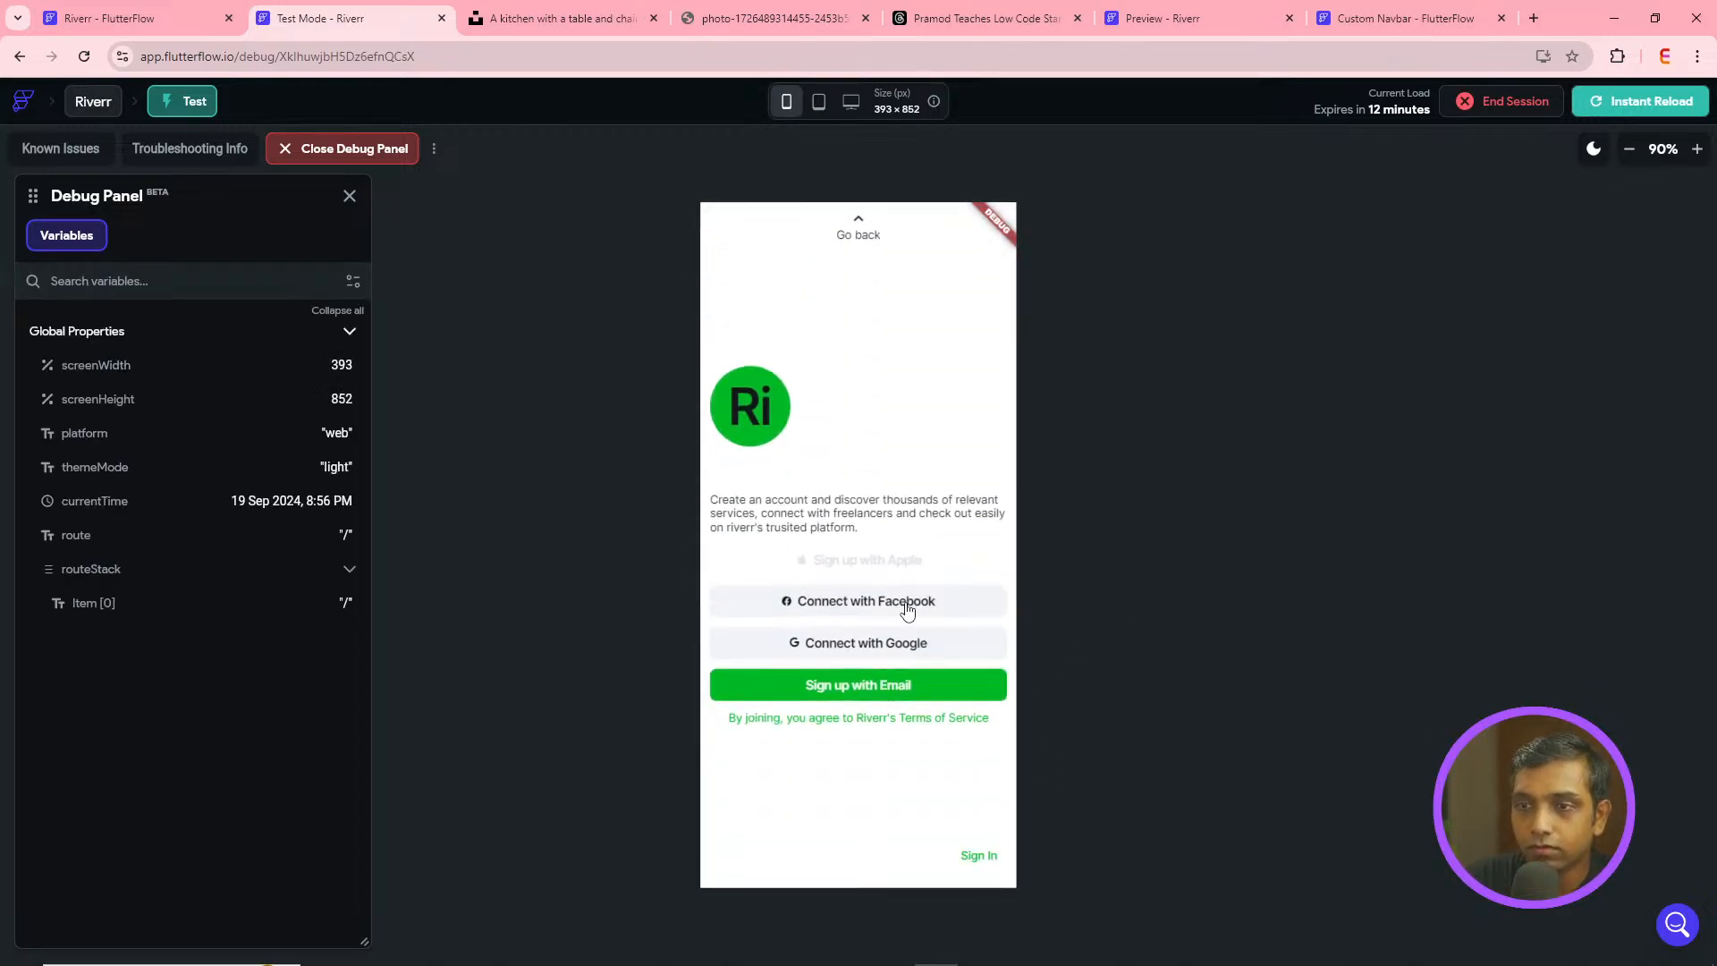
click(917, 686)
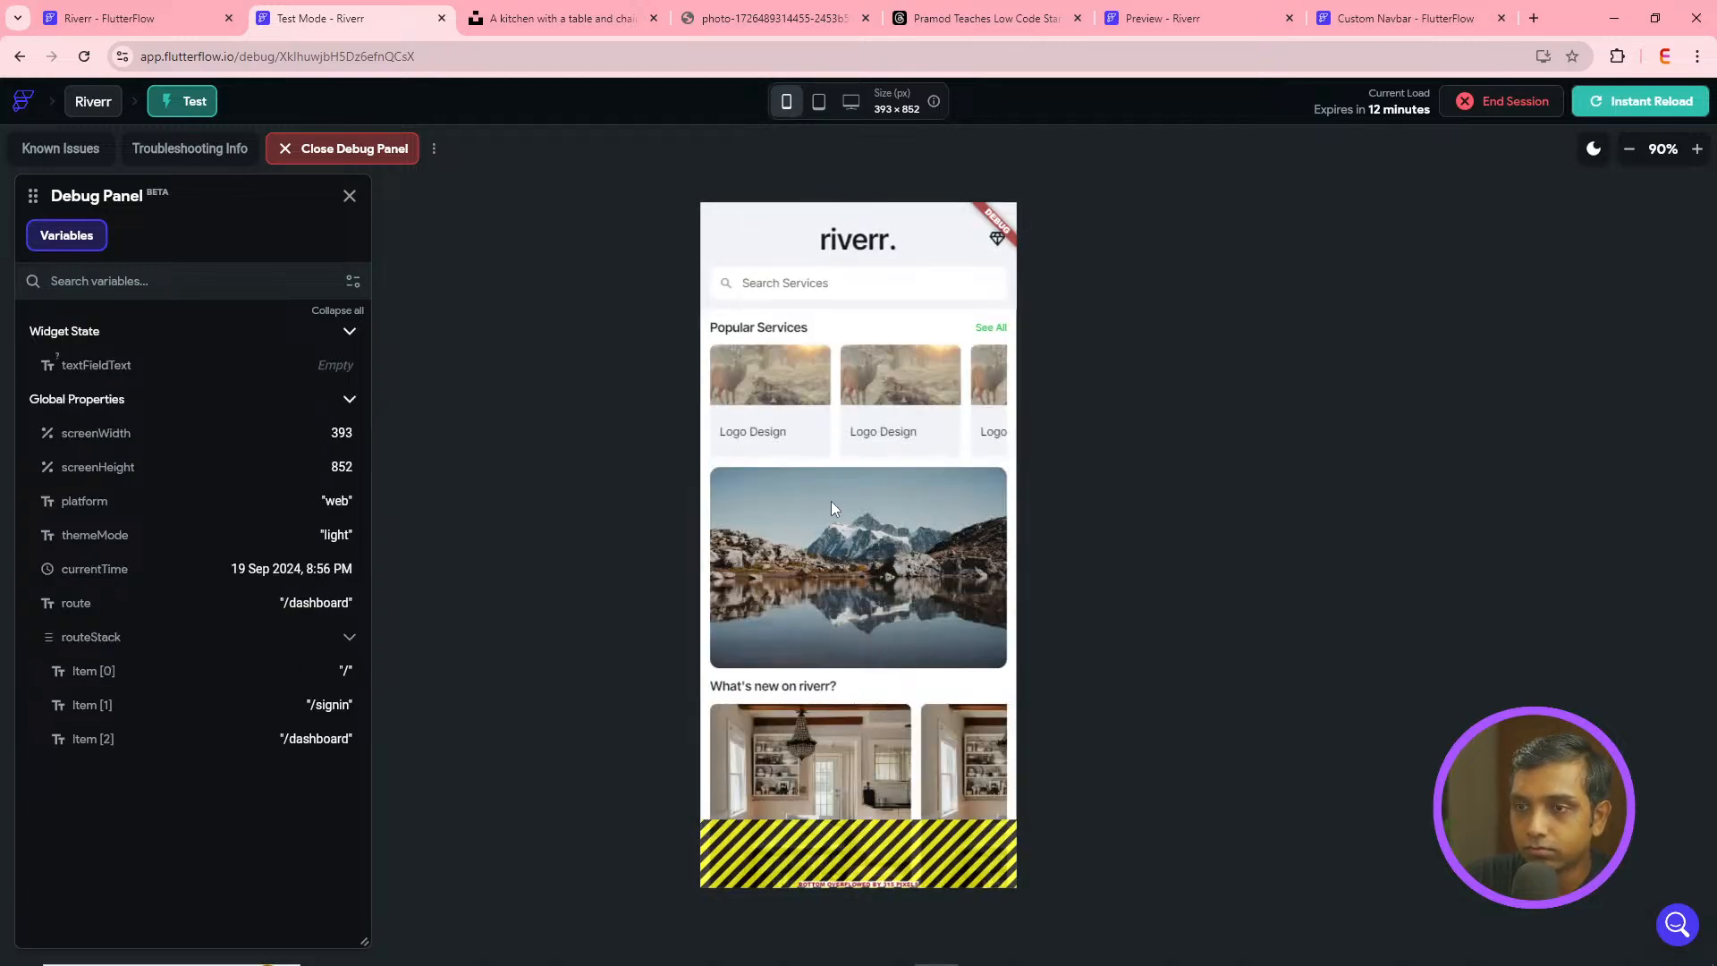
- Try a minimum main axis size on the nested scrollable Column, and set it back to maximum
click(147, 27)
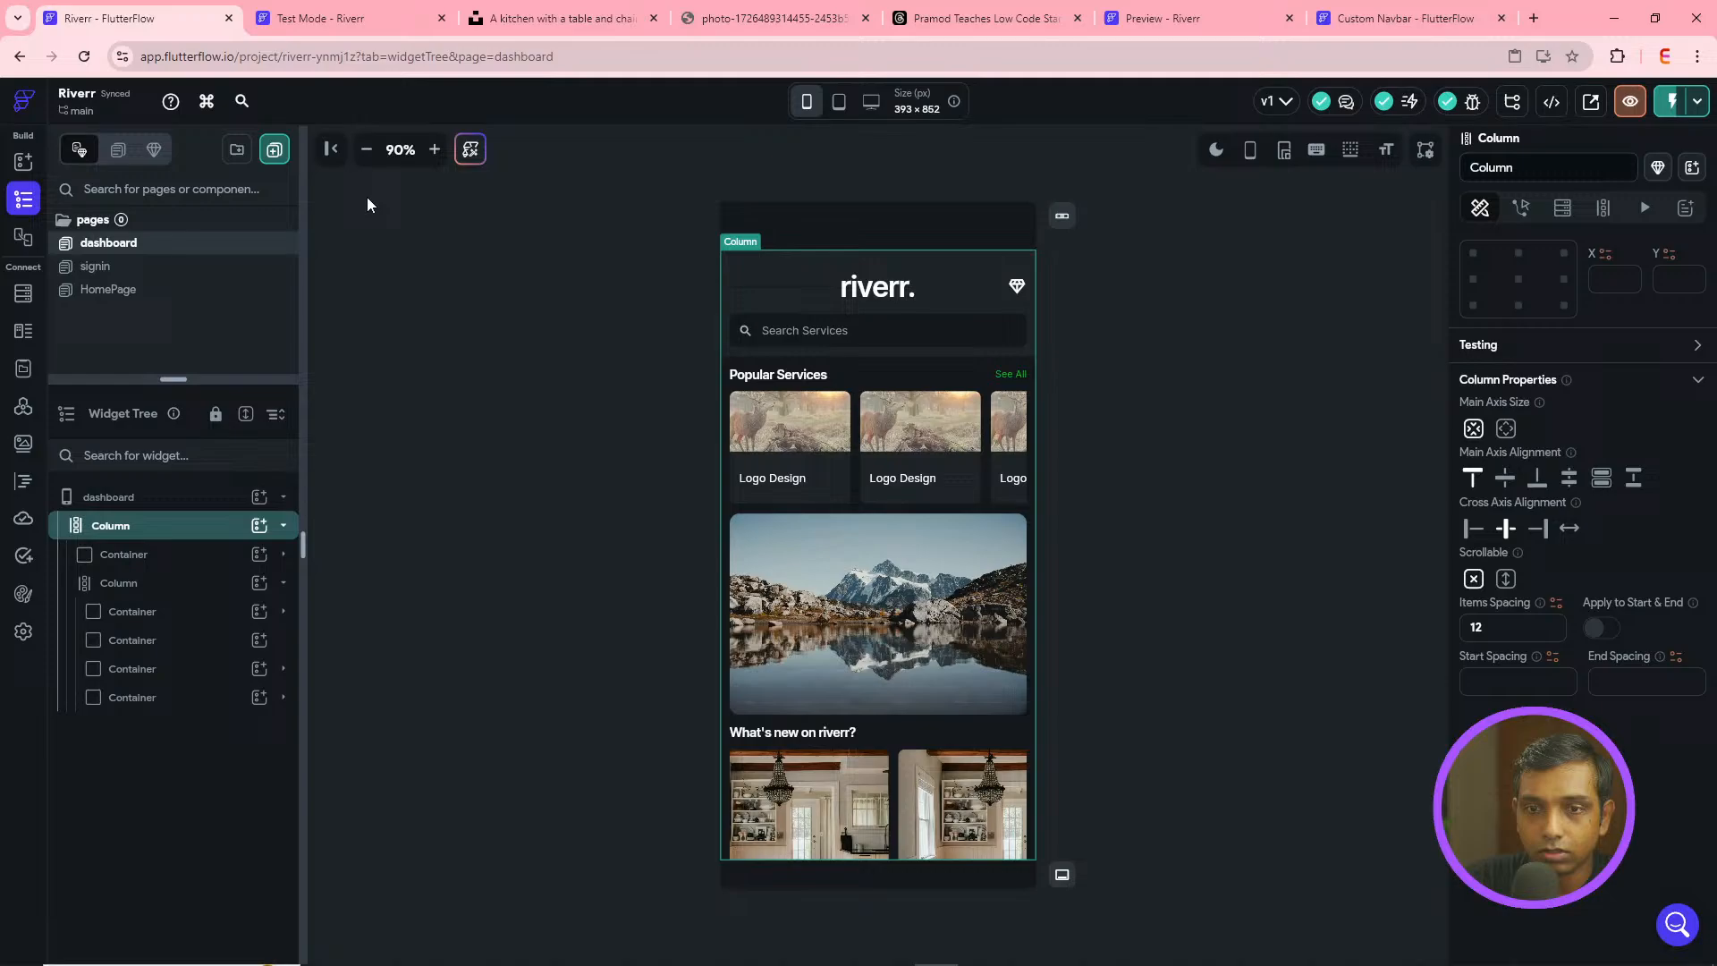
click(173, 556)
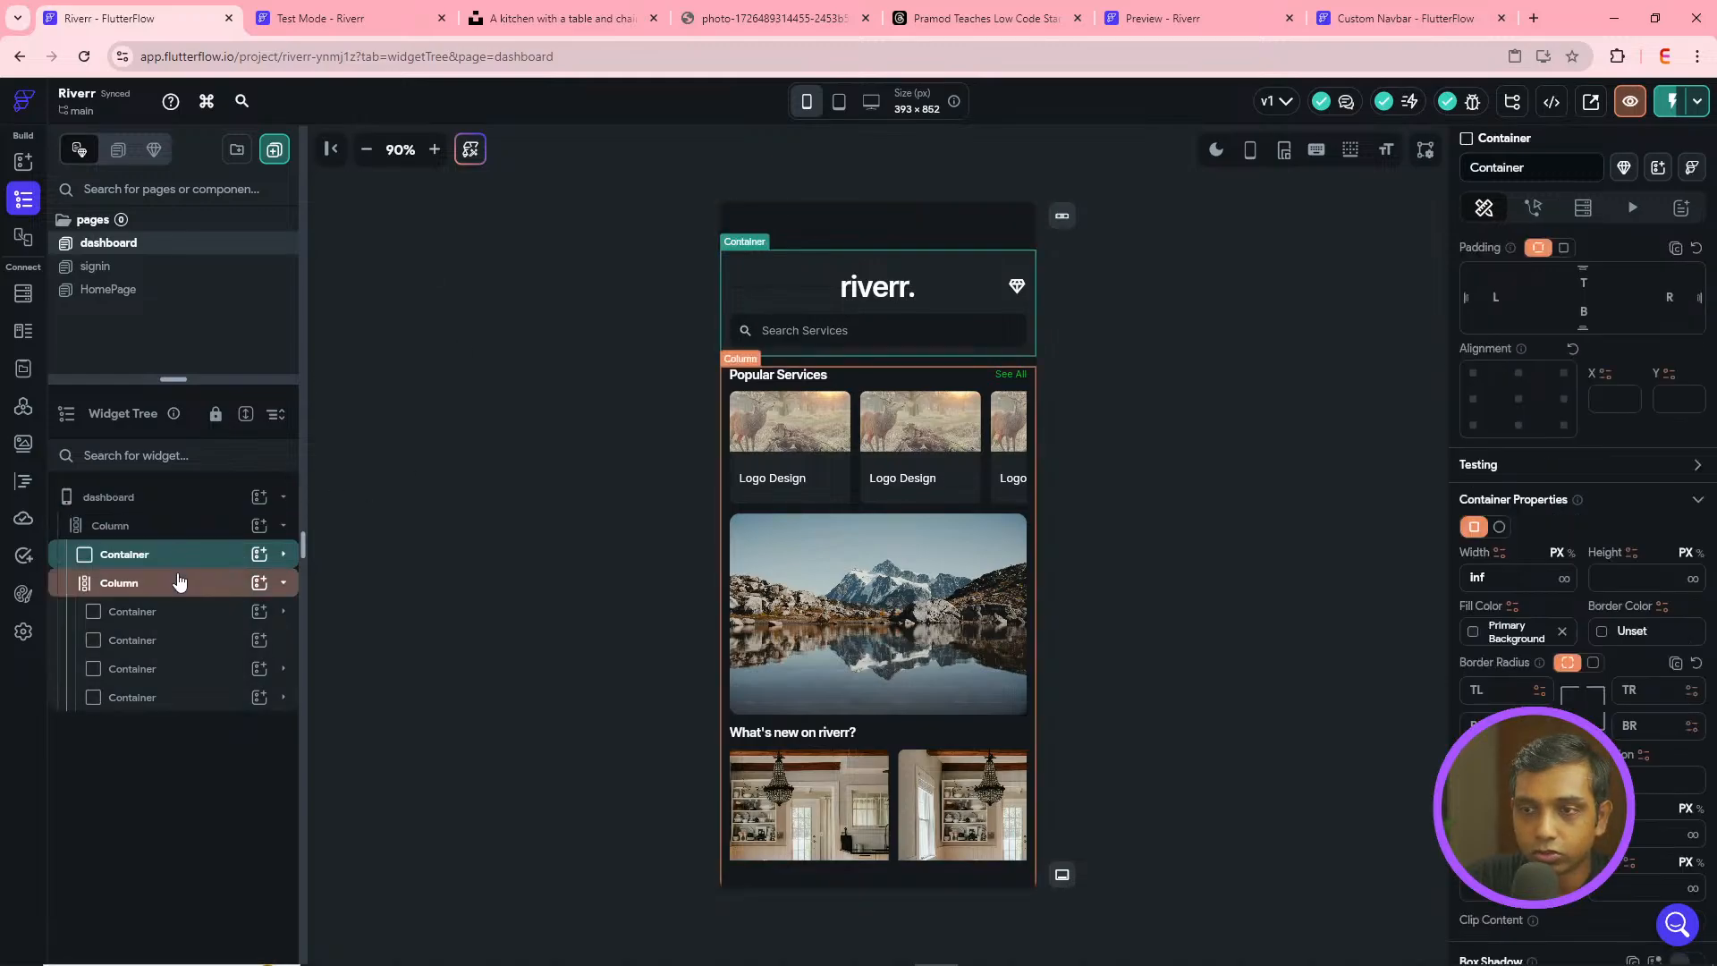
click(284, 583)
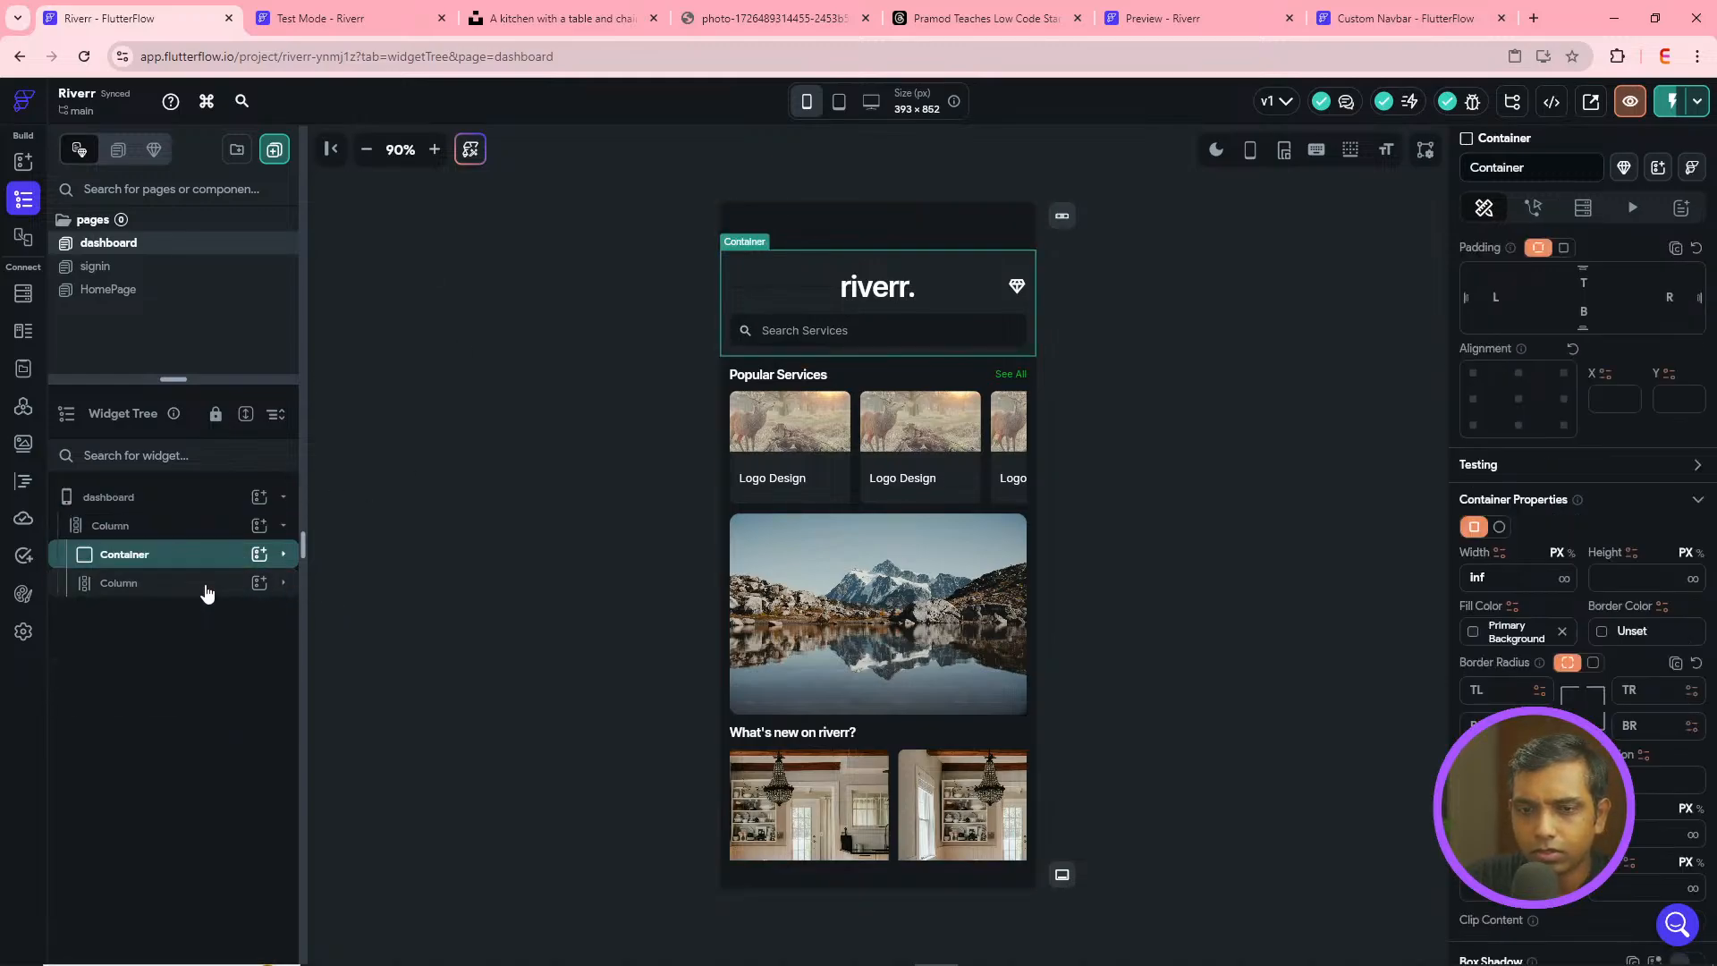
click(206, 592)
click(284, 583)
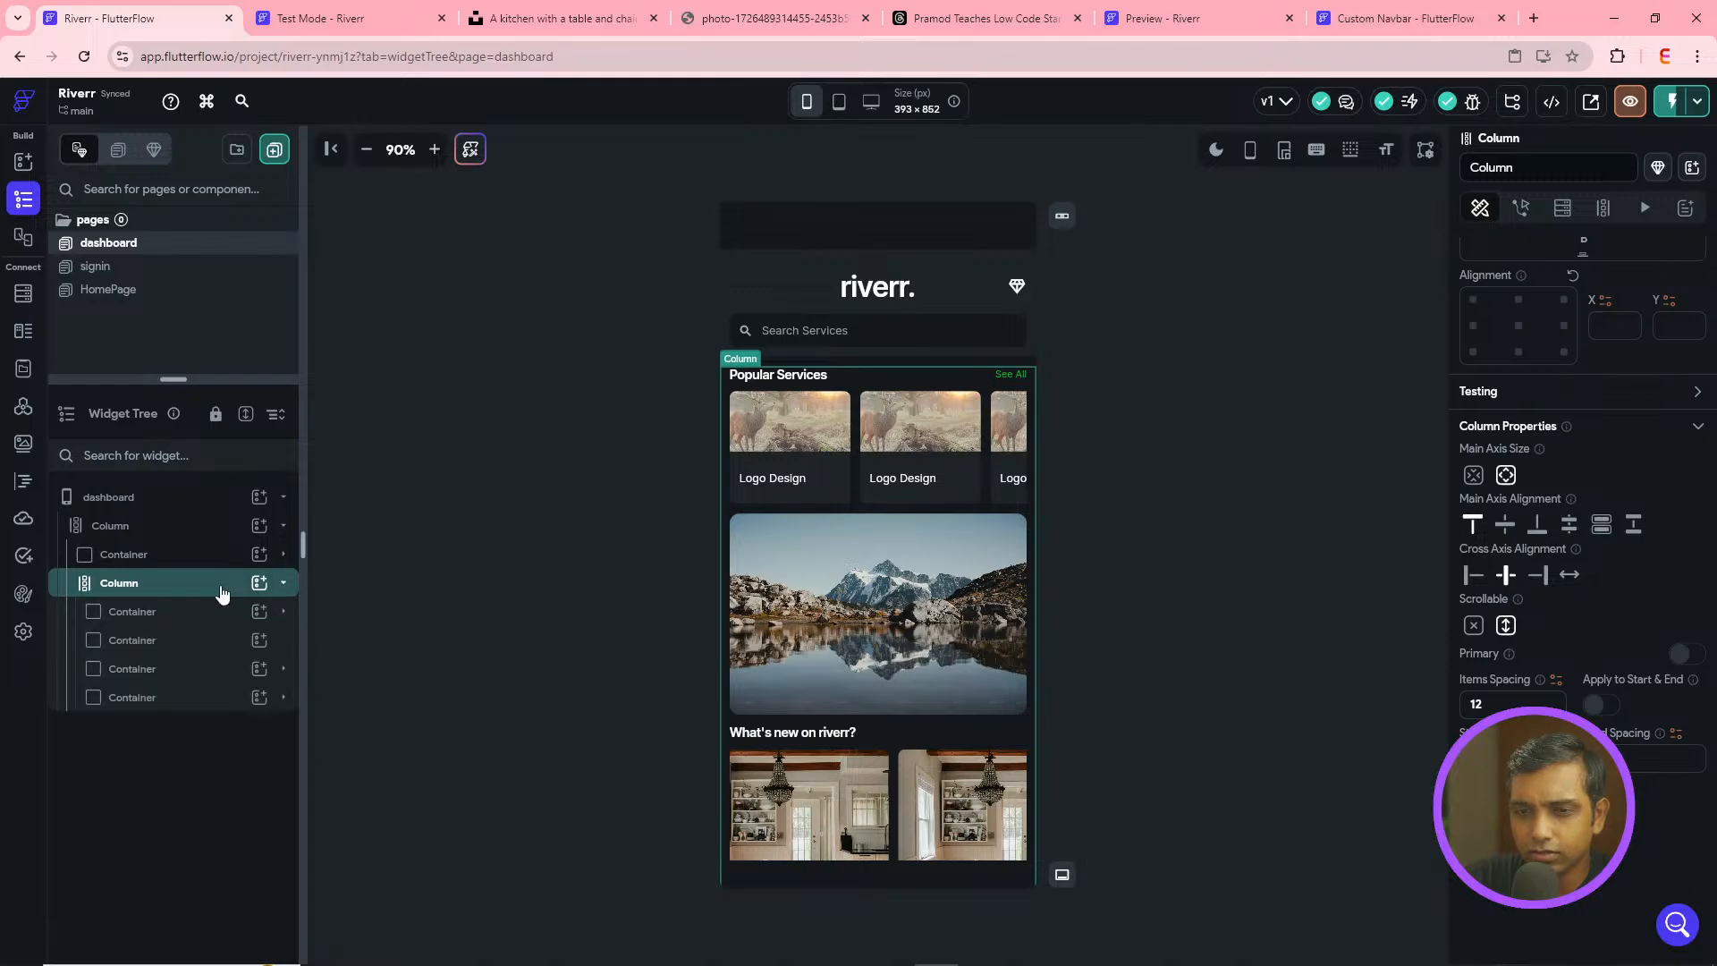
click(1474, 477)
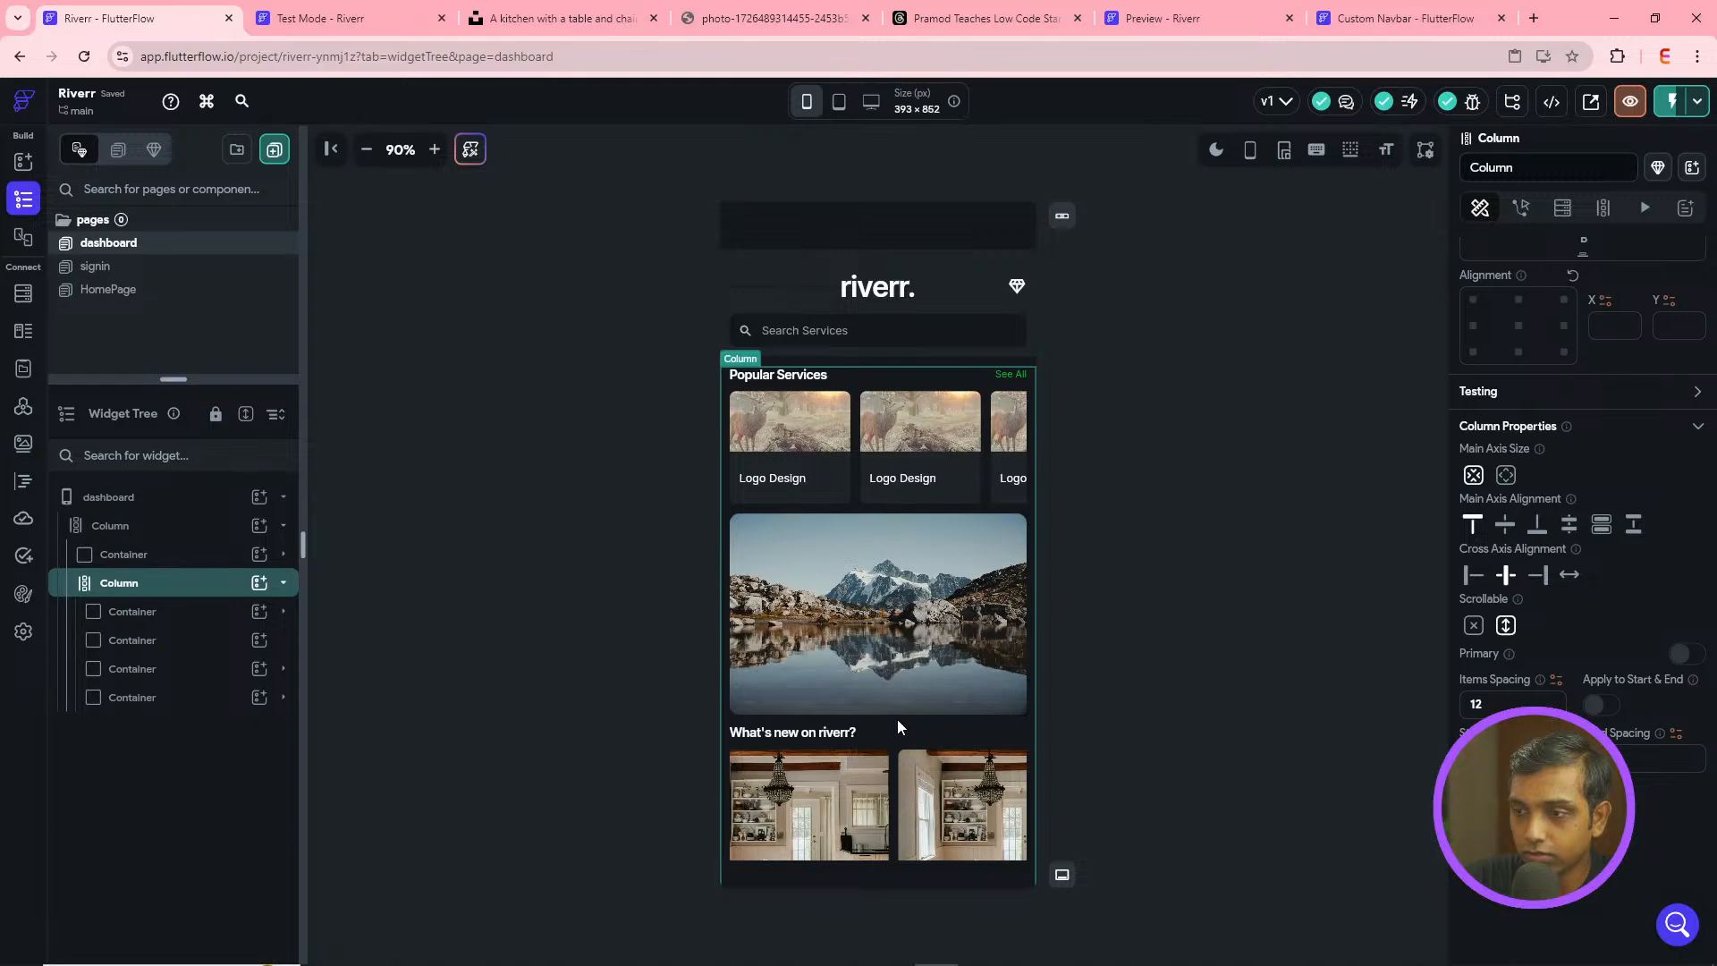
drag(898, 720, 889, 686)
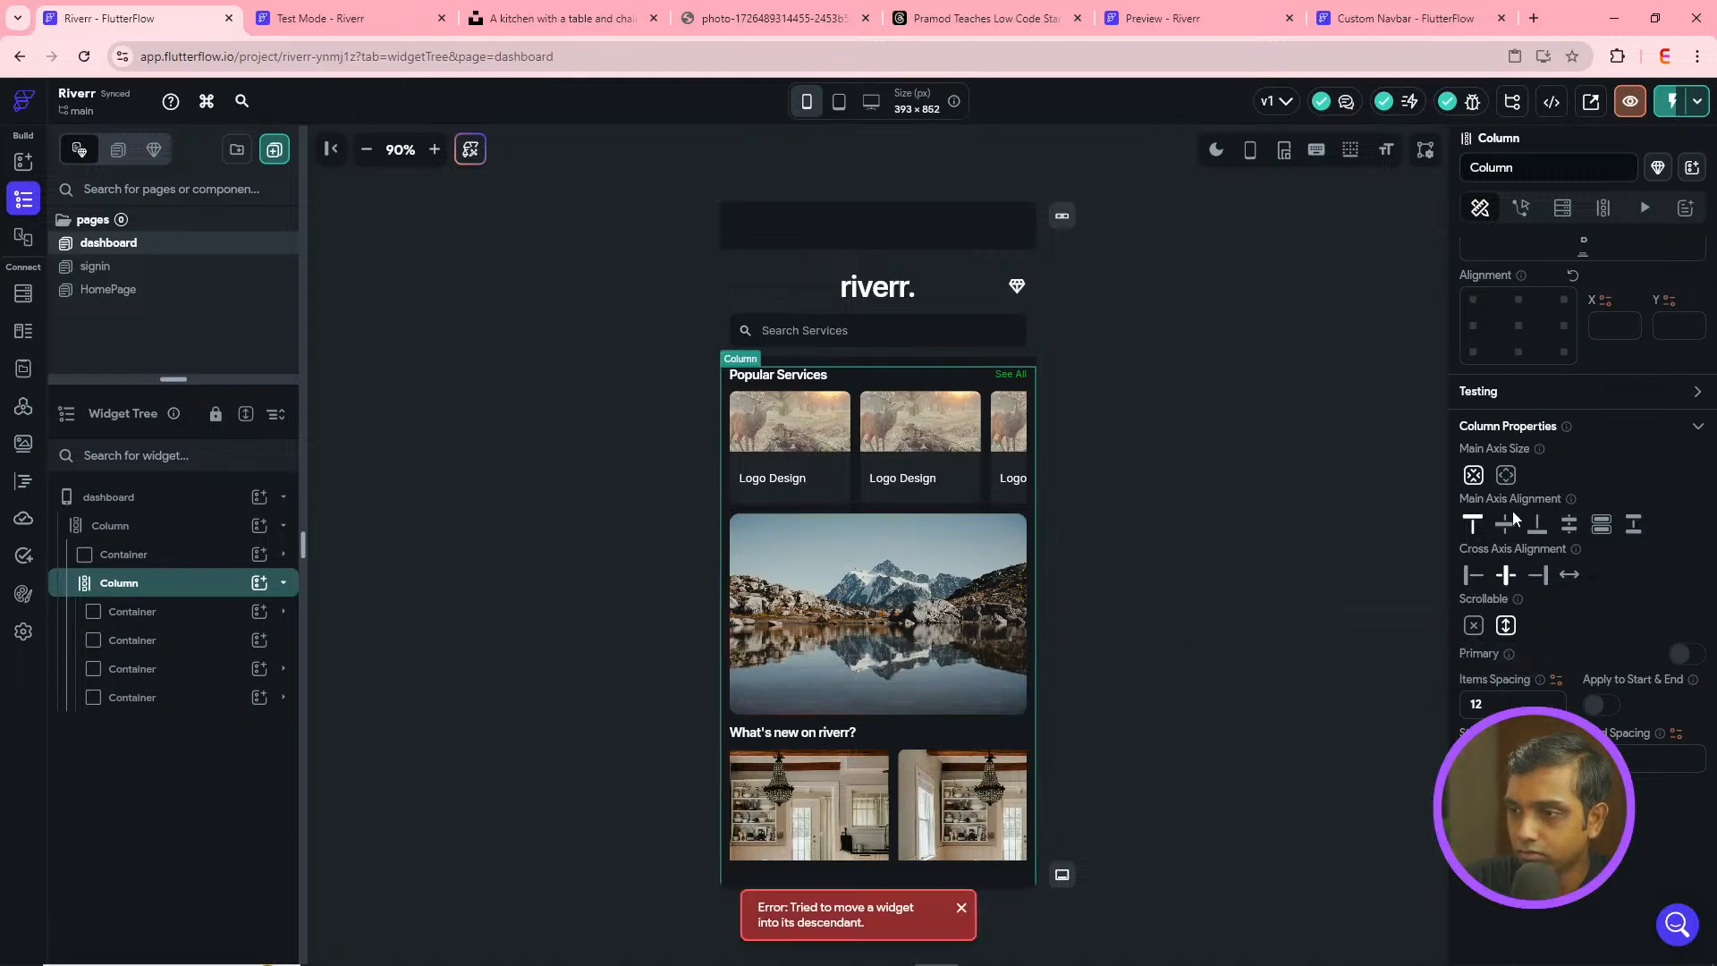
click(1506, 475)
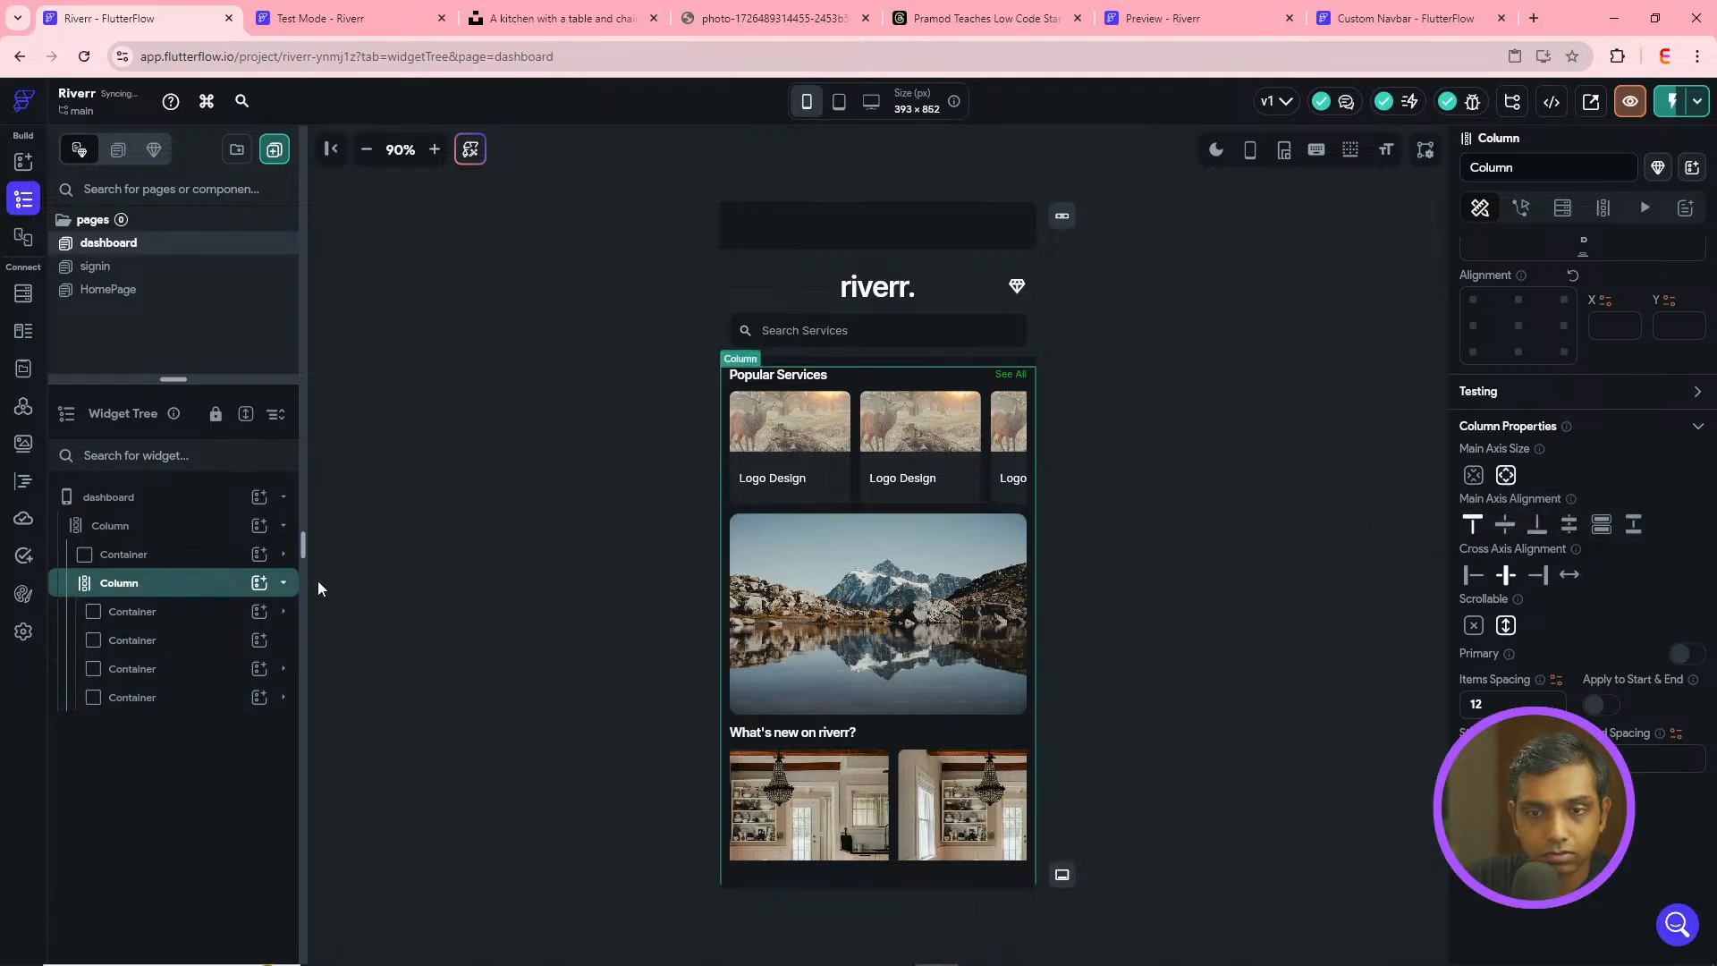
- Wrap the nested scrollable Column in a Container and try to give that Container an infinite height
click(283, 582)
right_click(181, 586)
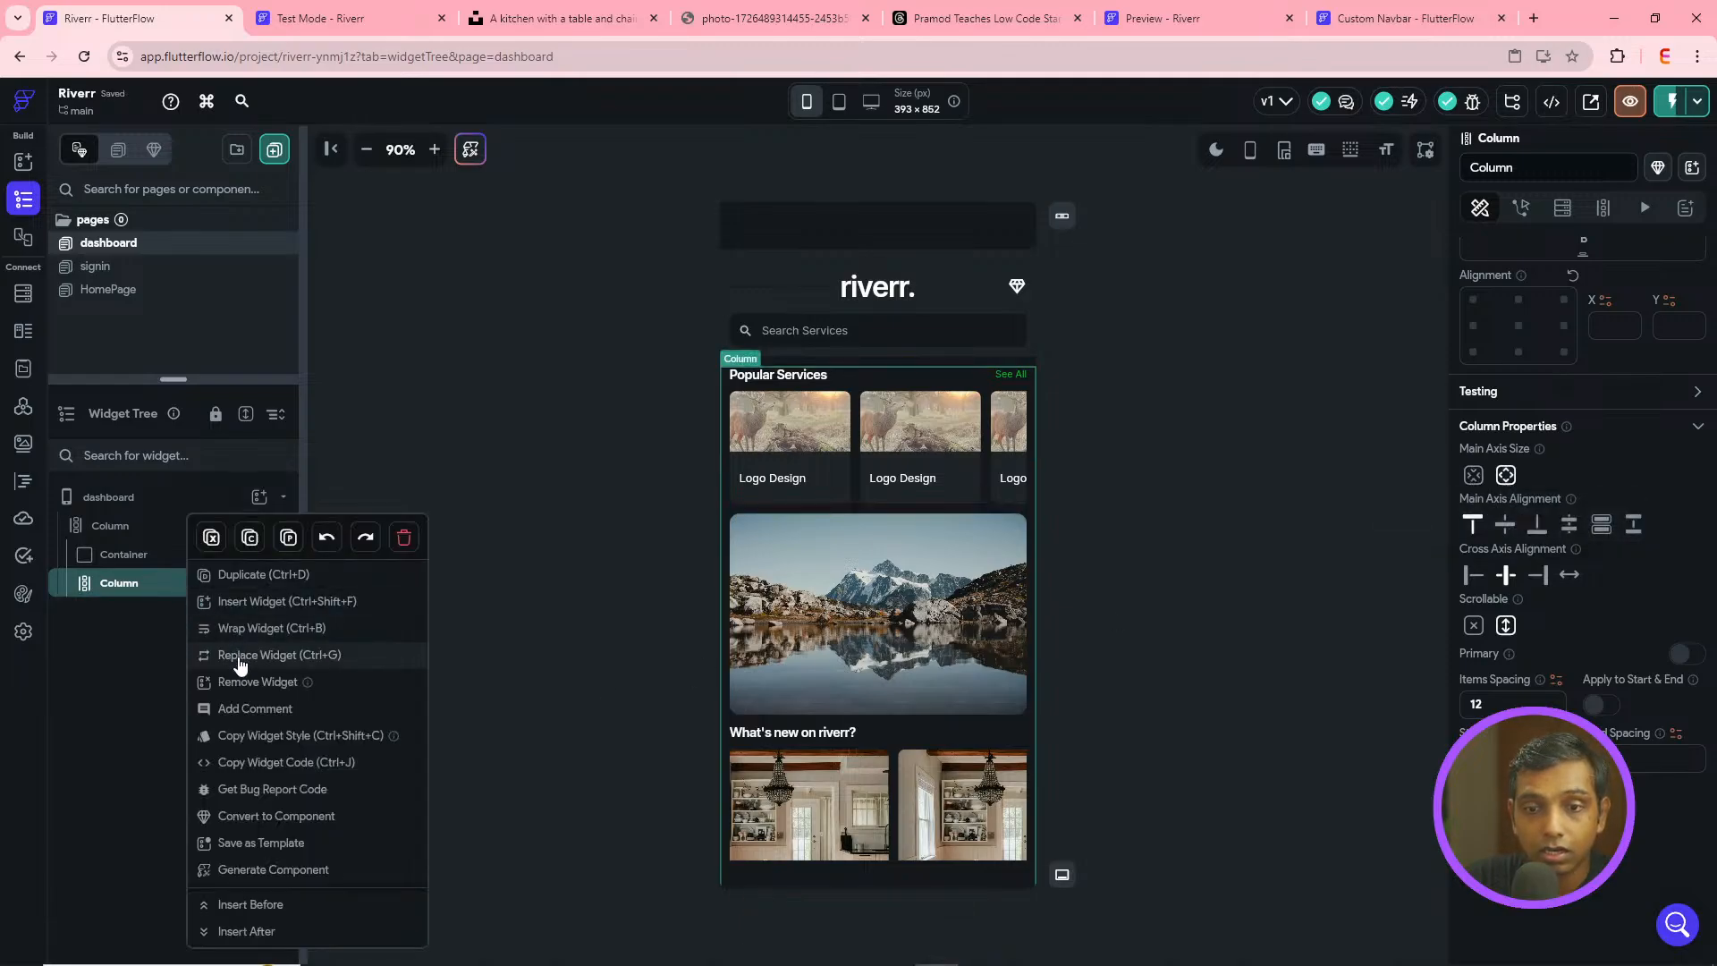
click(259, 628)
key(Return)
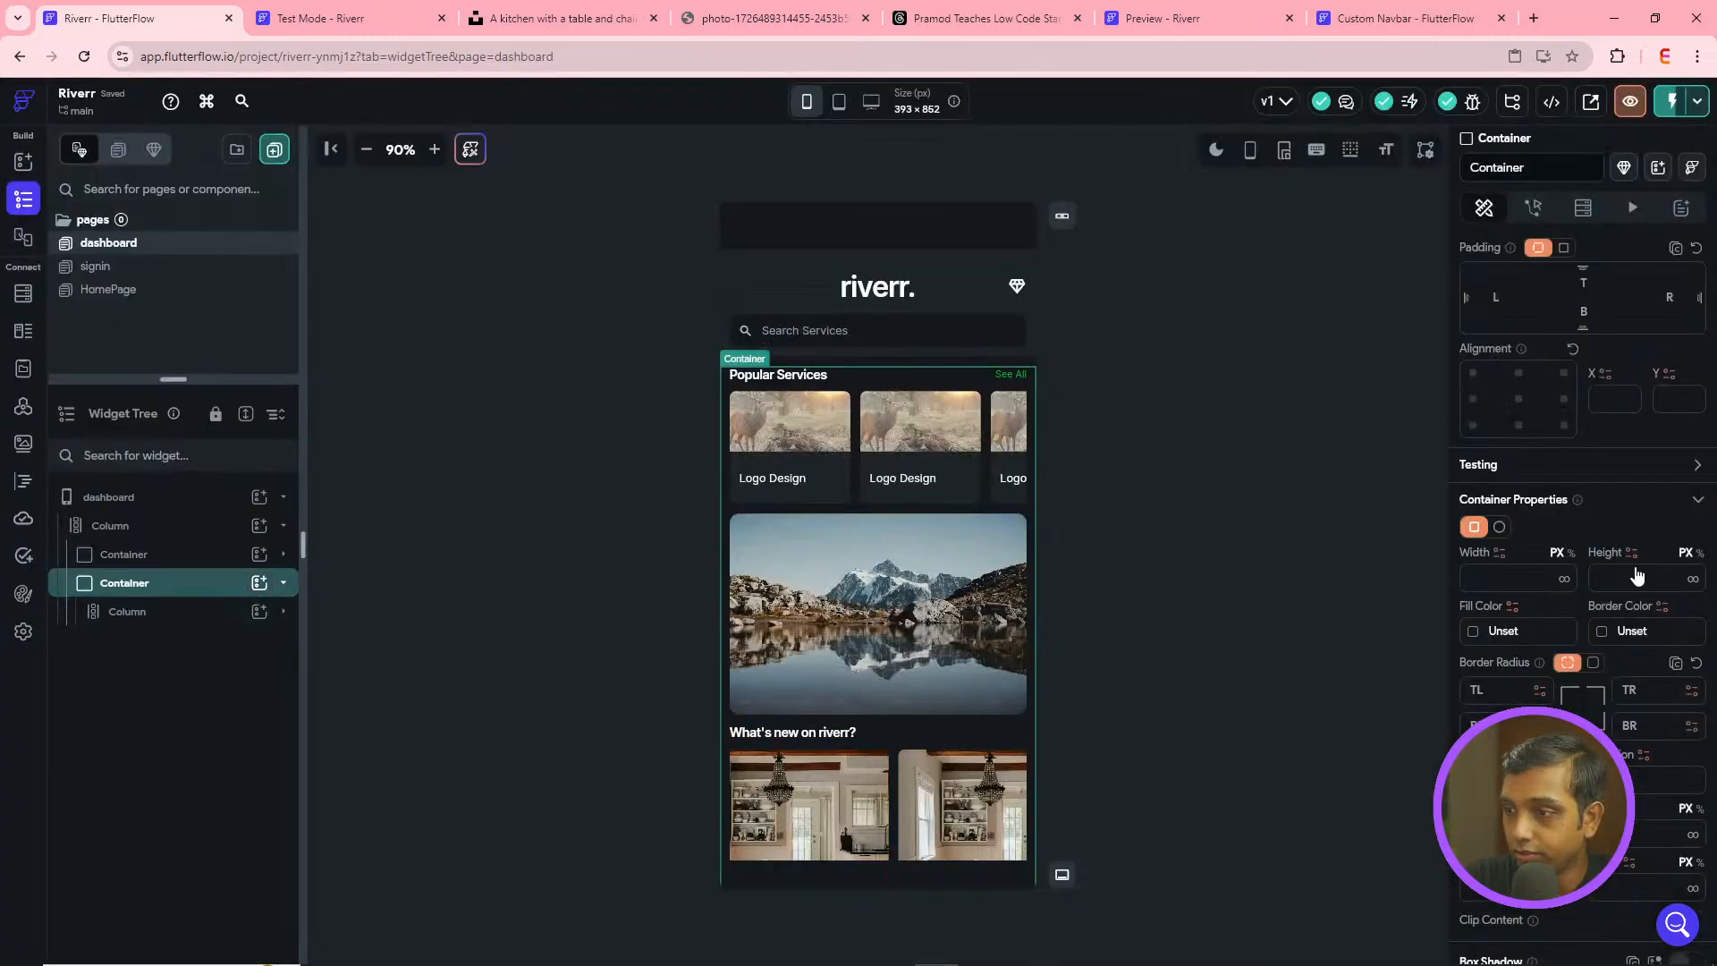
click(1693, 579)
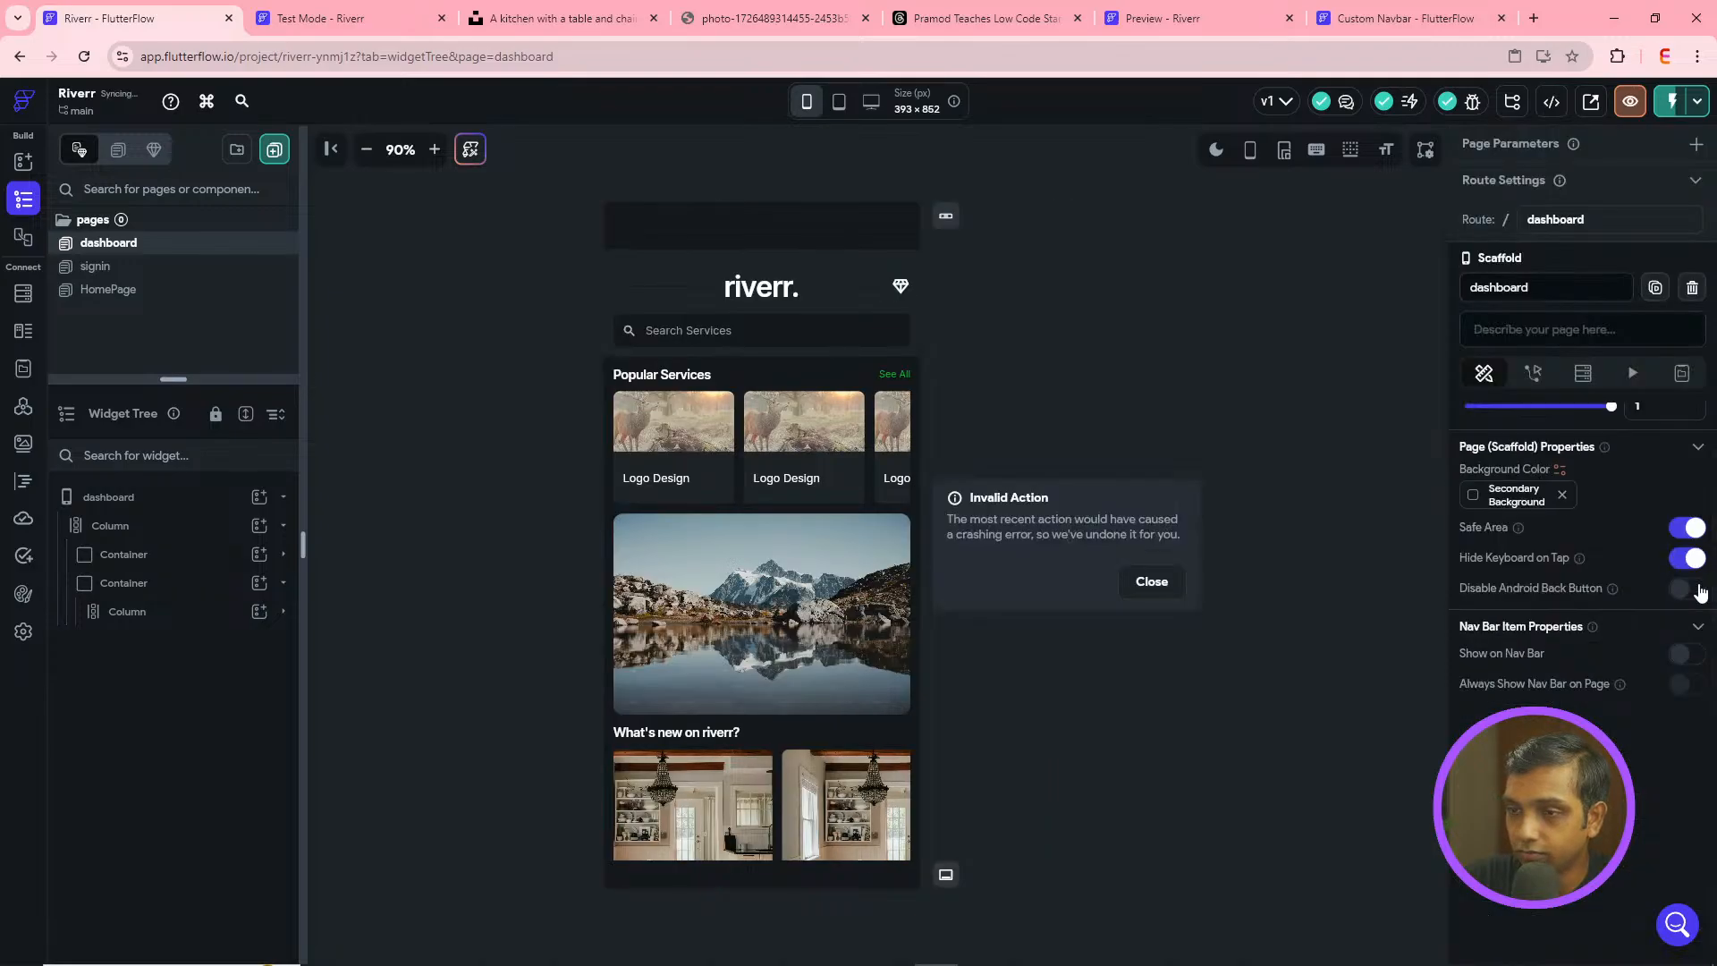
- Set the main axis size of the dashboard's outer Column to maximum and dismiss the invalid-action notice
click(163, 600)
click(168, 531)
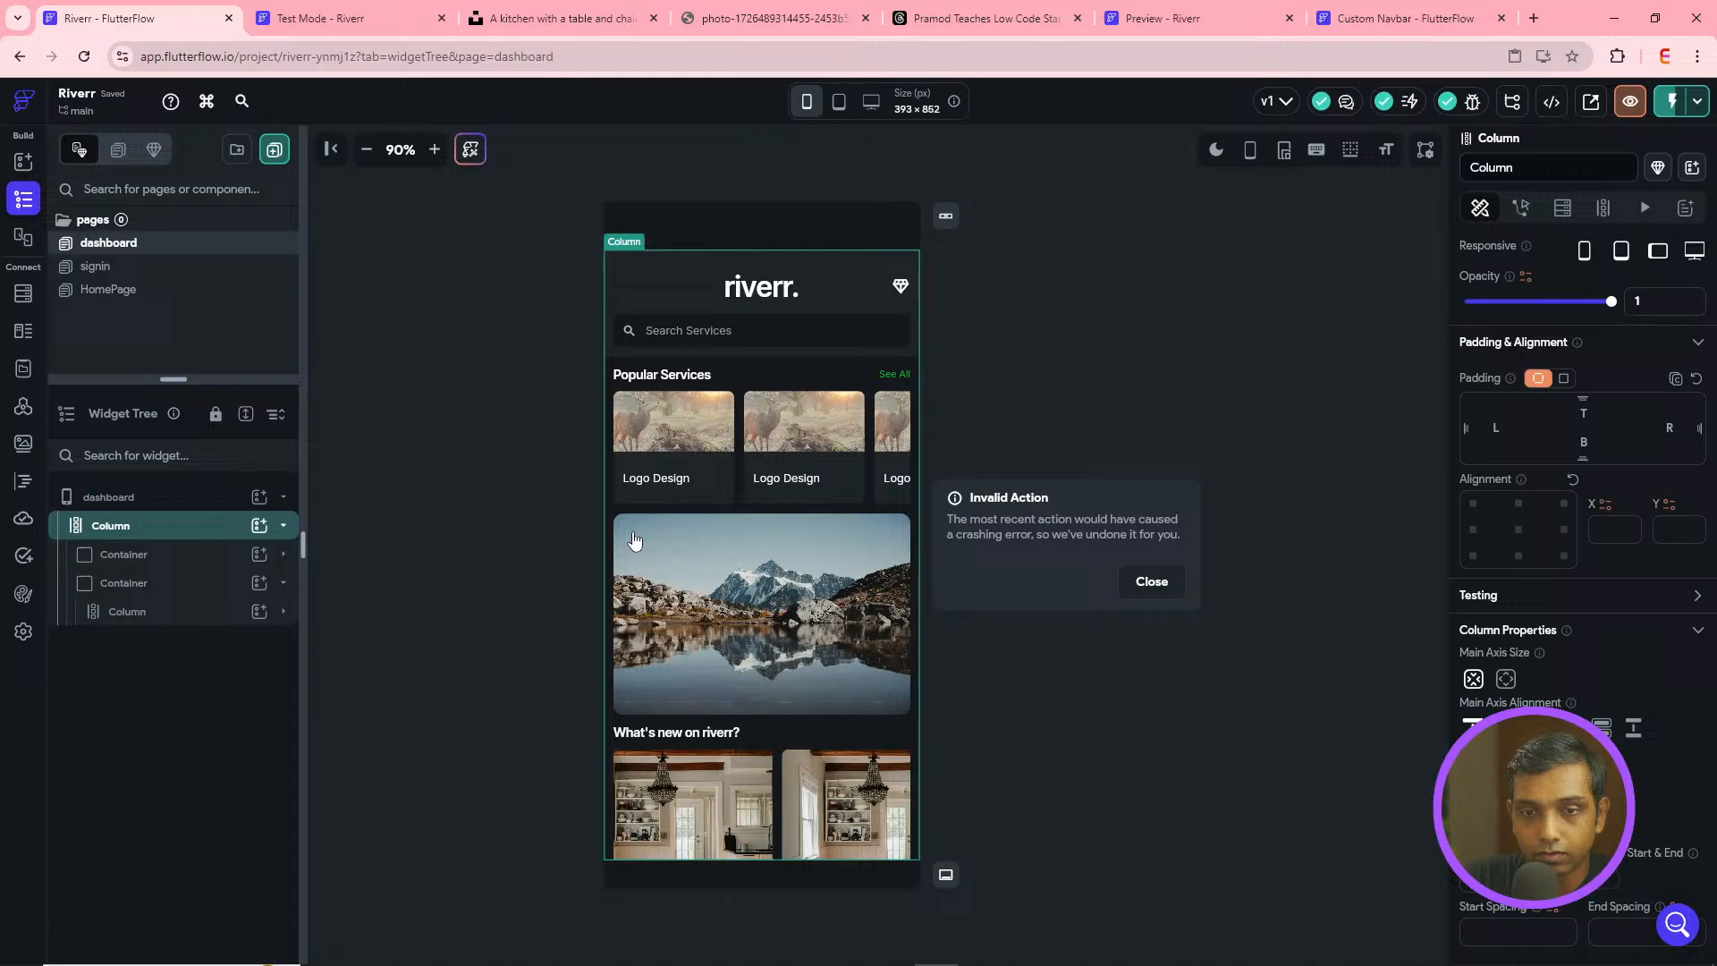
click(1502, 681)
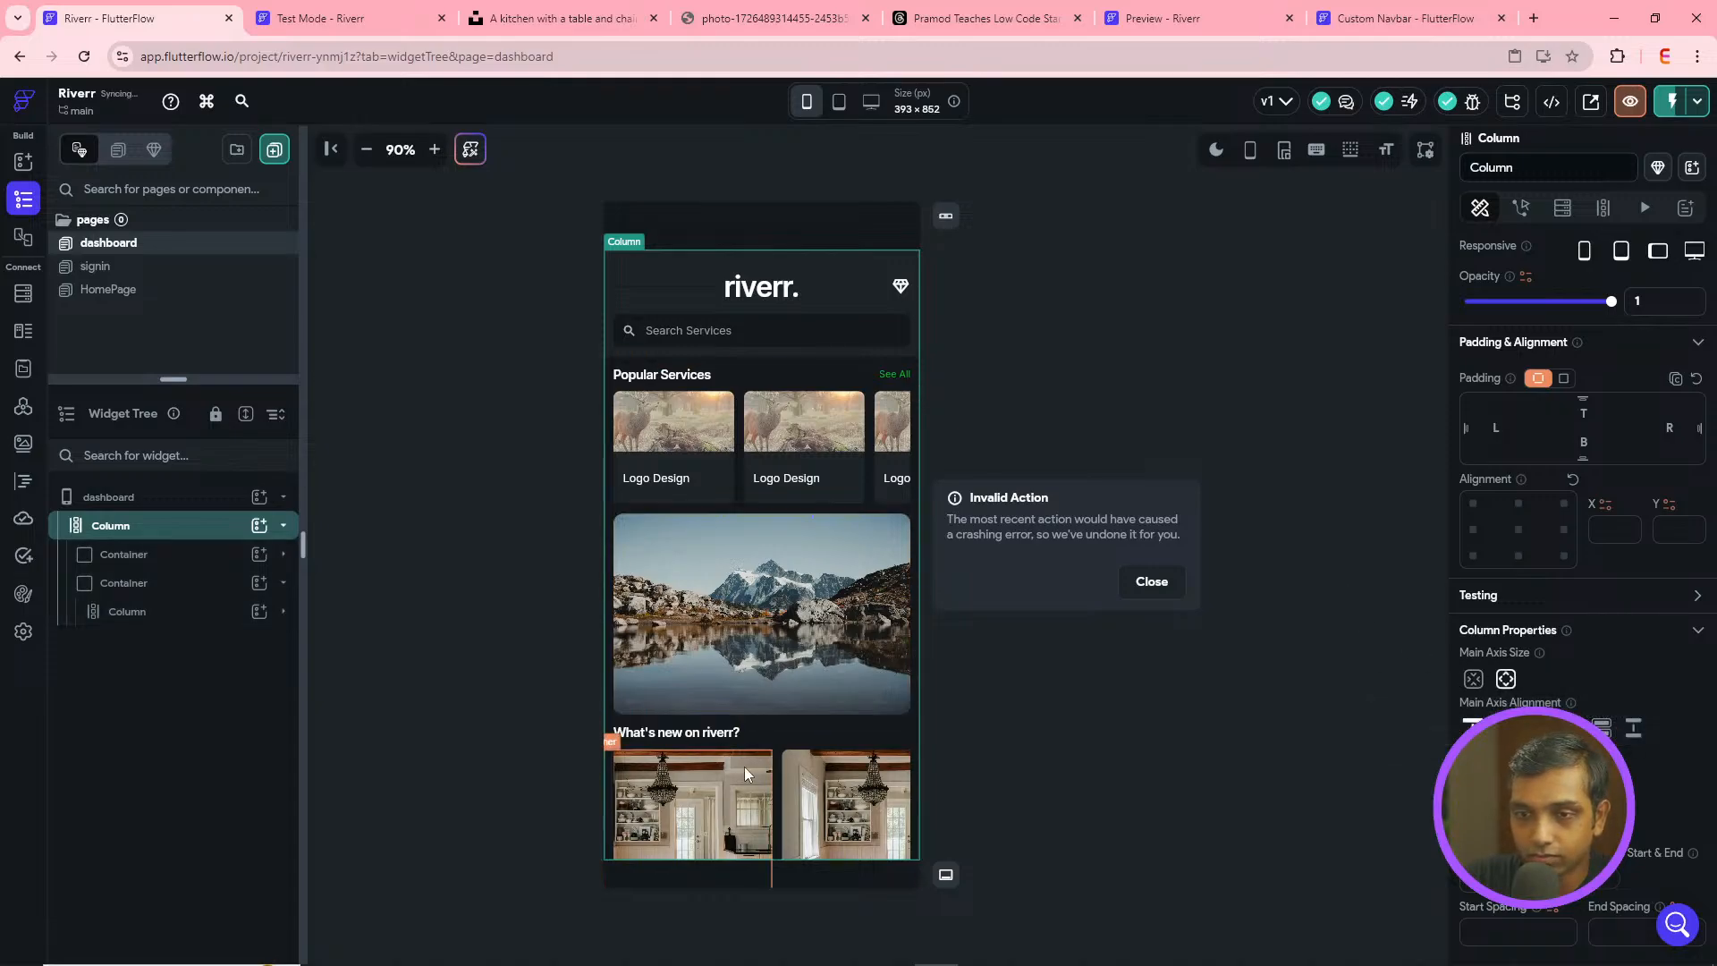
click(179, 584)
right_click(179, 586)
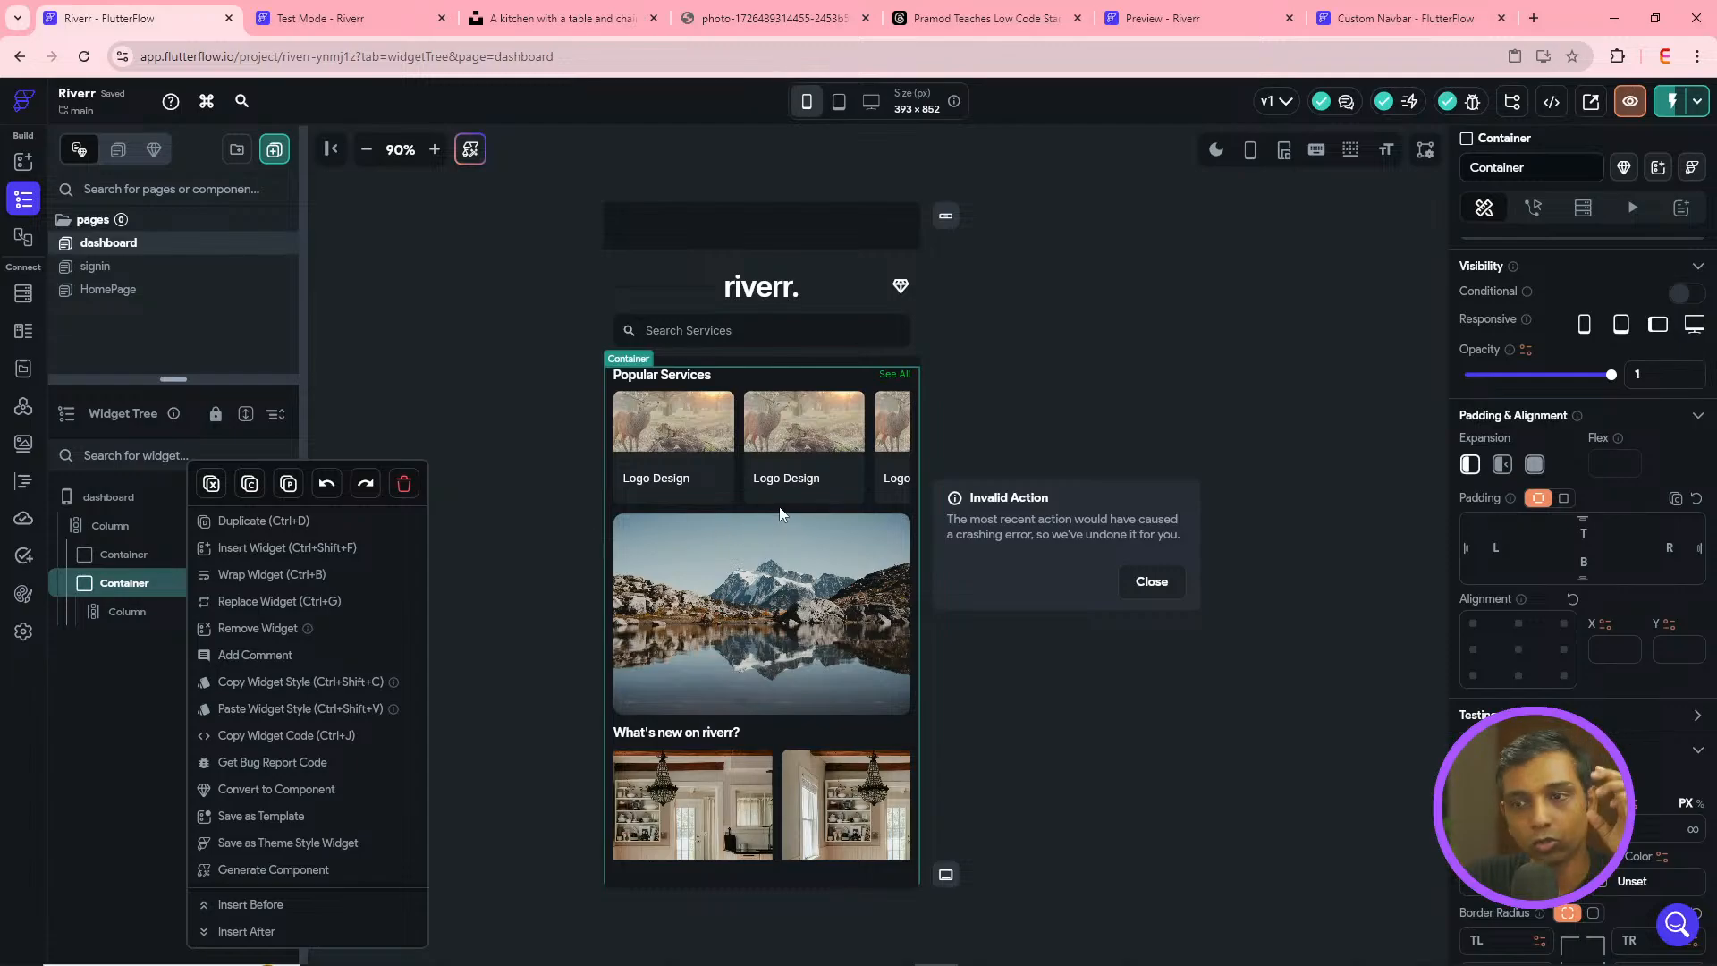
click(148, 615)
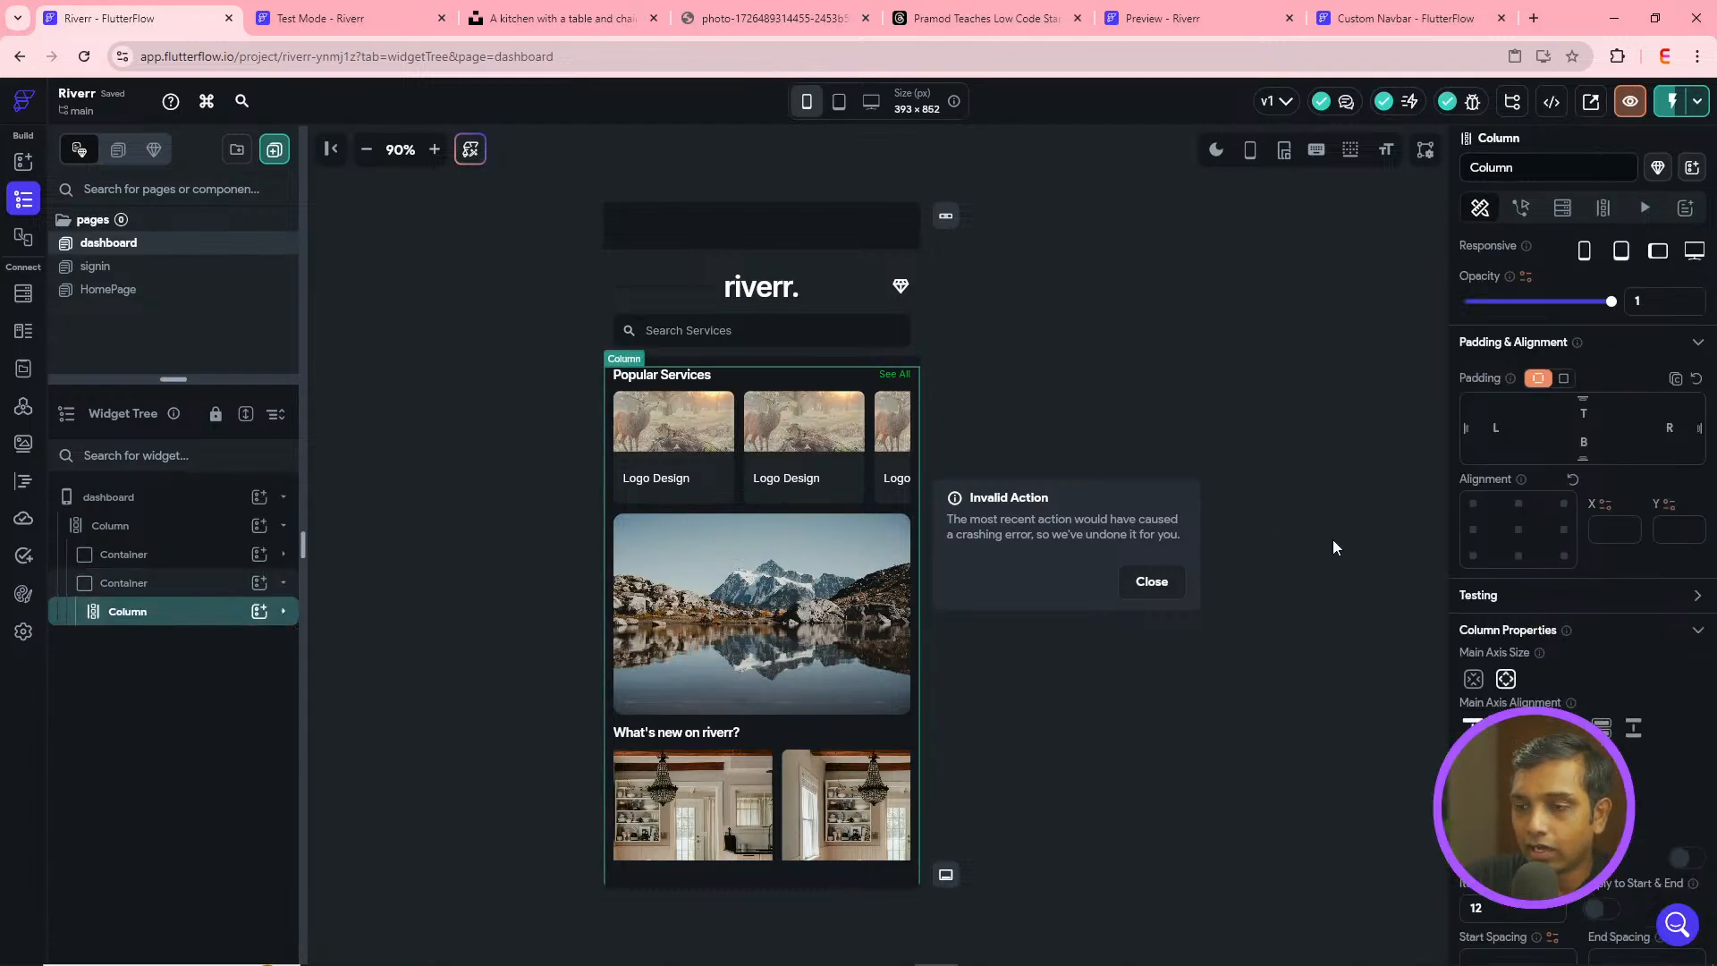
click(1150, 581)
- Enable Primary scrolling on the nested scrollable Column and set its main axis size to minimum
click(160, 611)
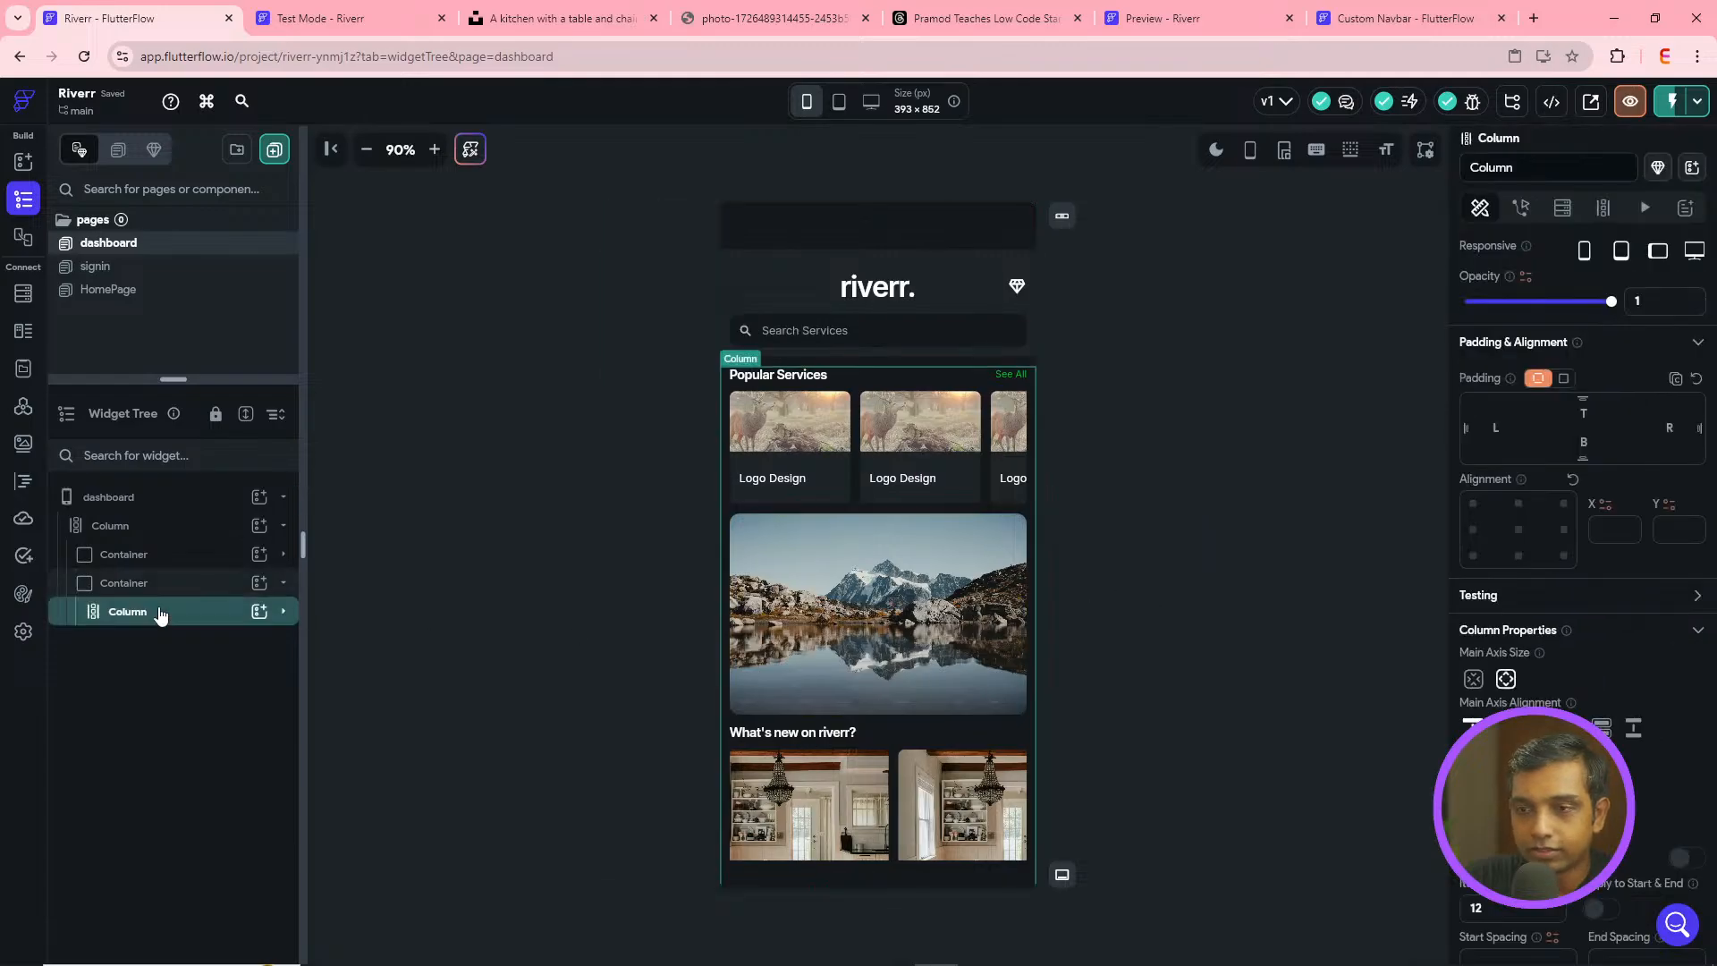
click(198, 584)
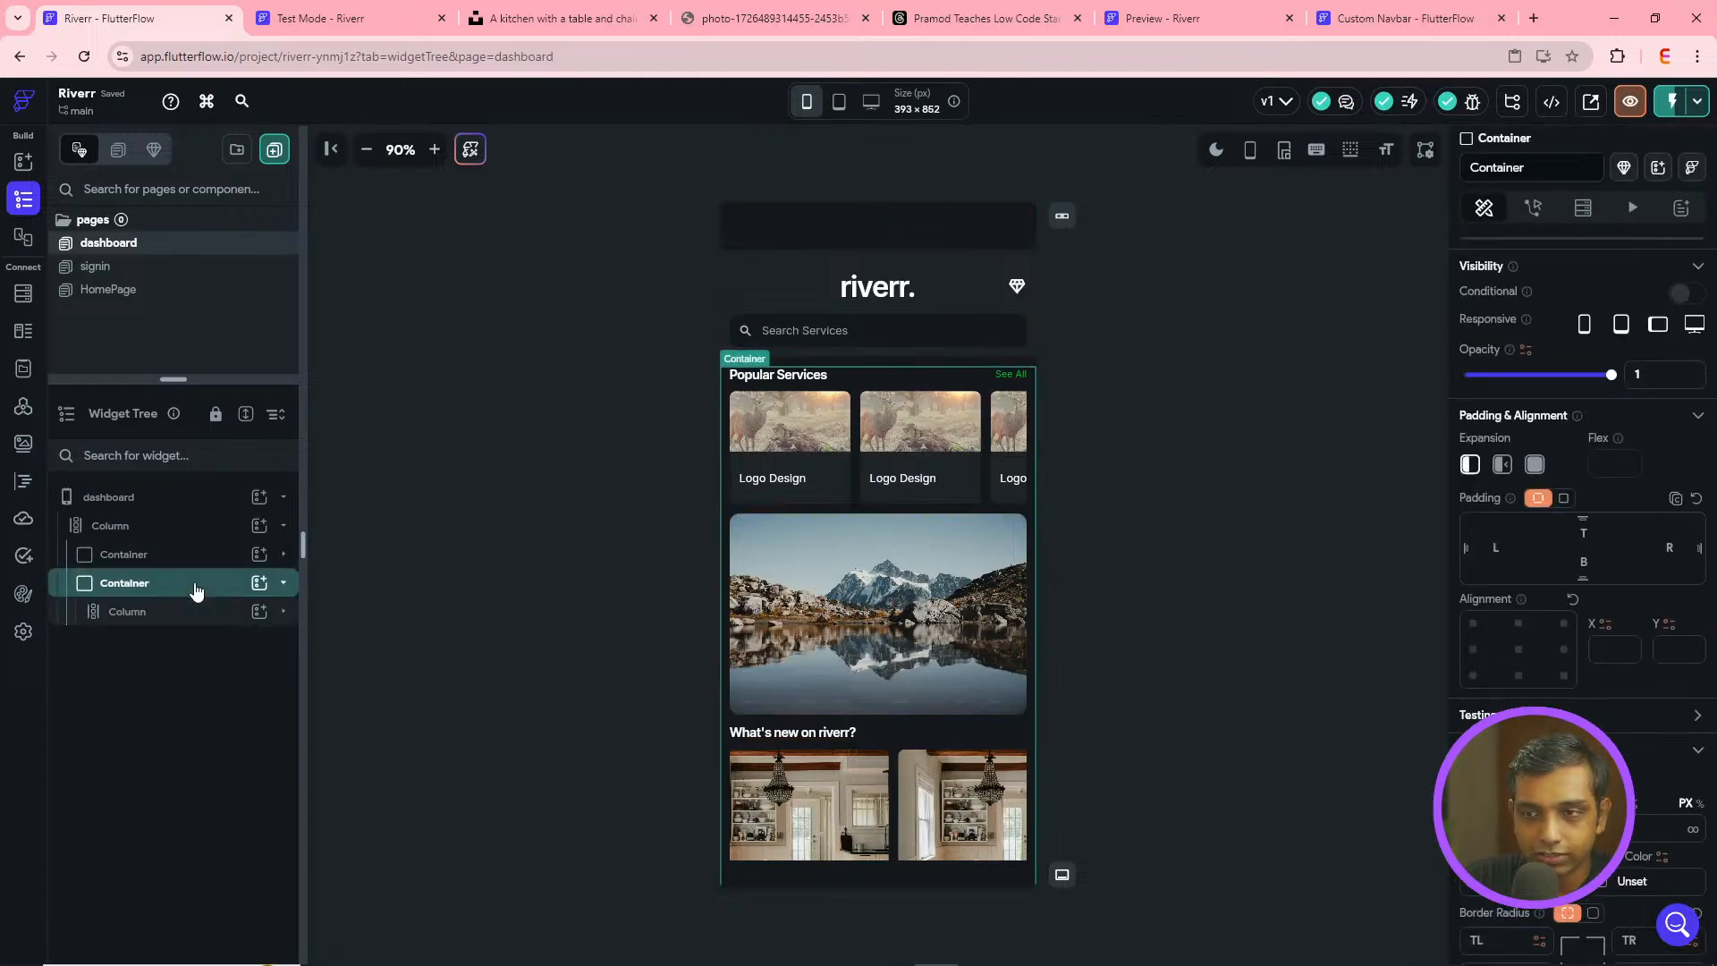
scroll(1583, 537, down, 10)
scroll(1583, 537, up, 6)
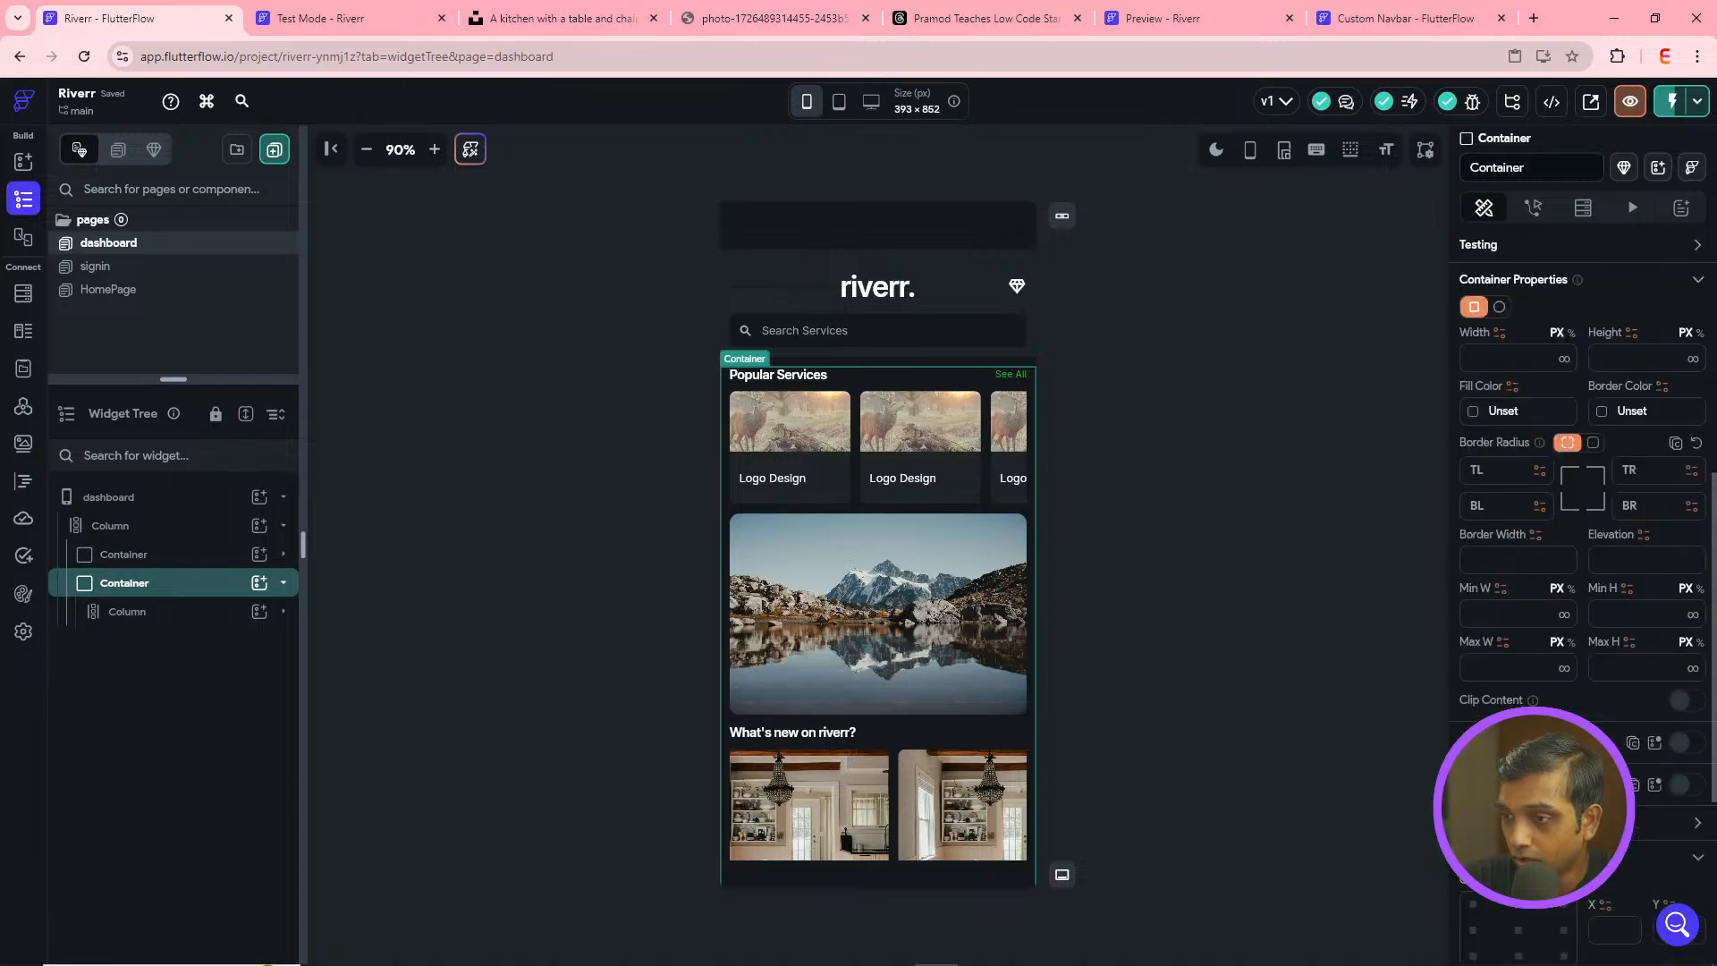
click(89, 615)
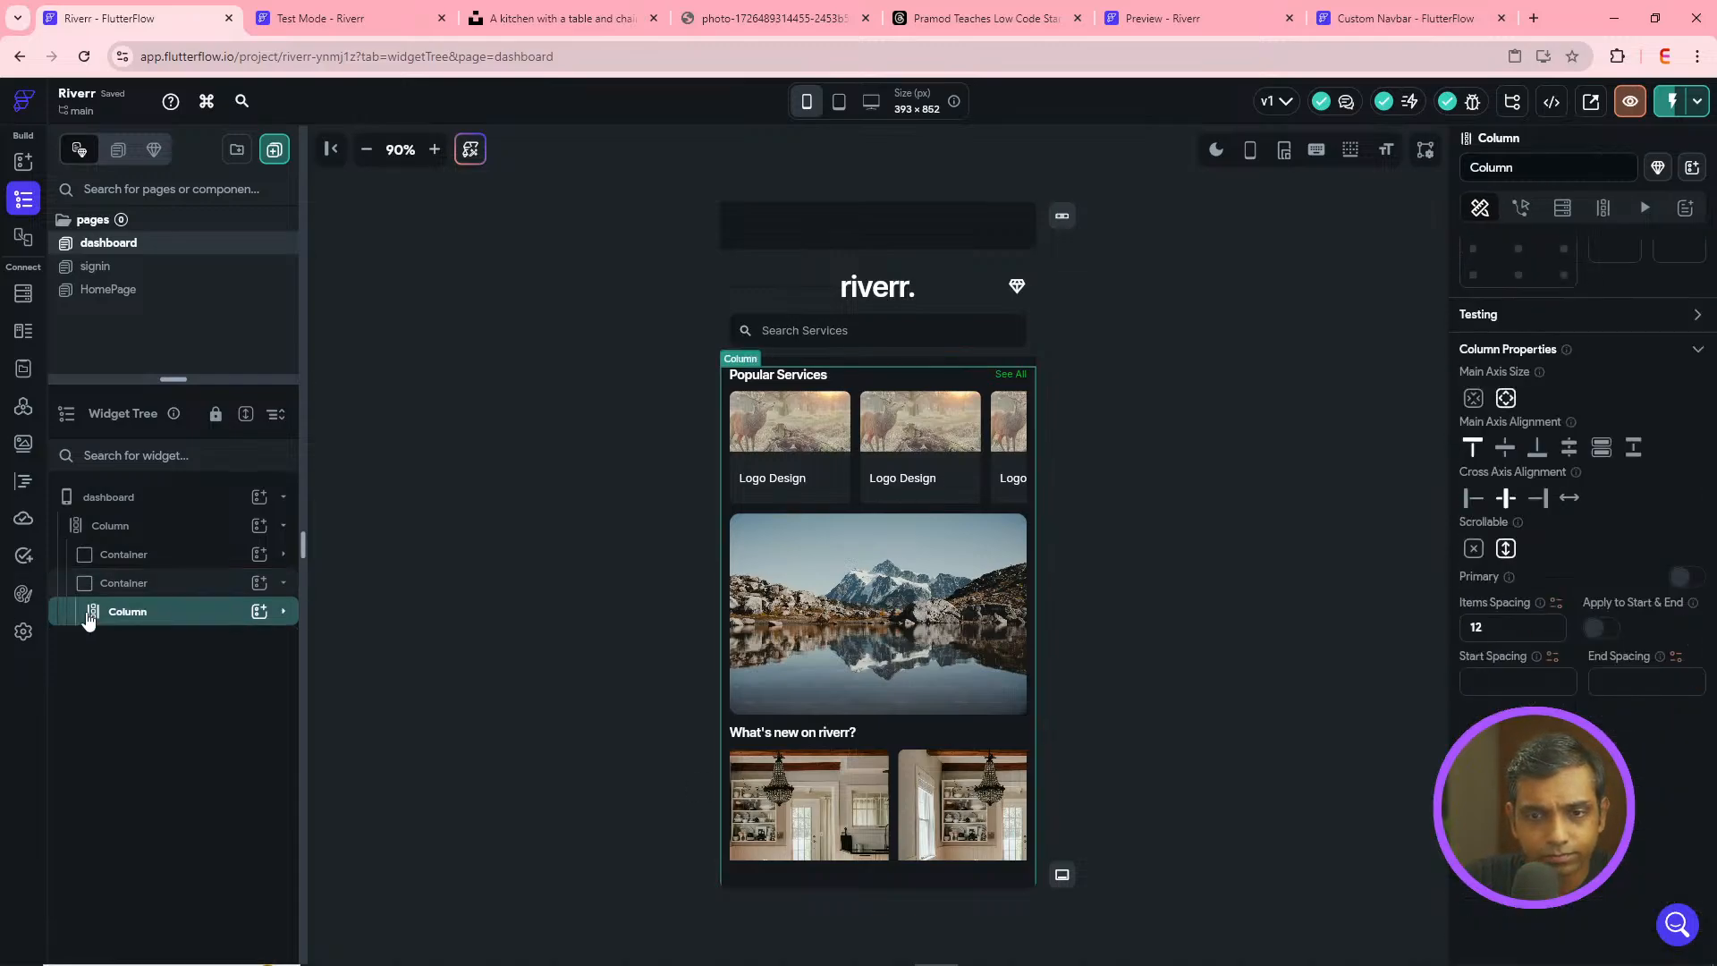
click(125, 583)
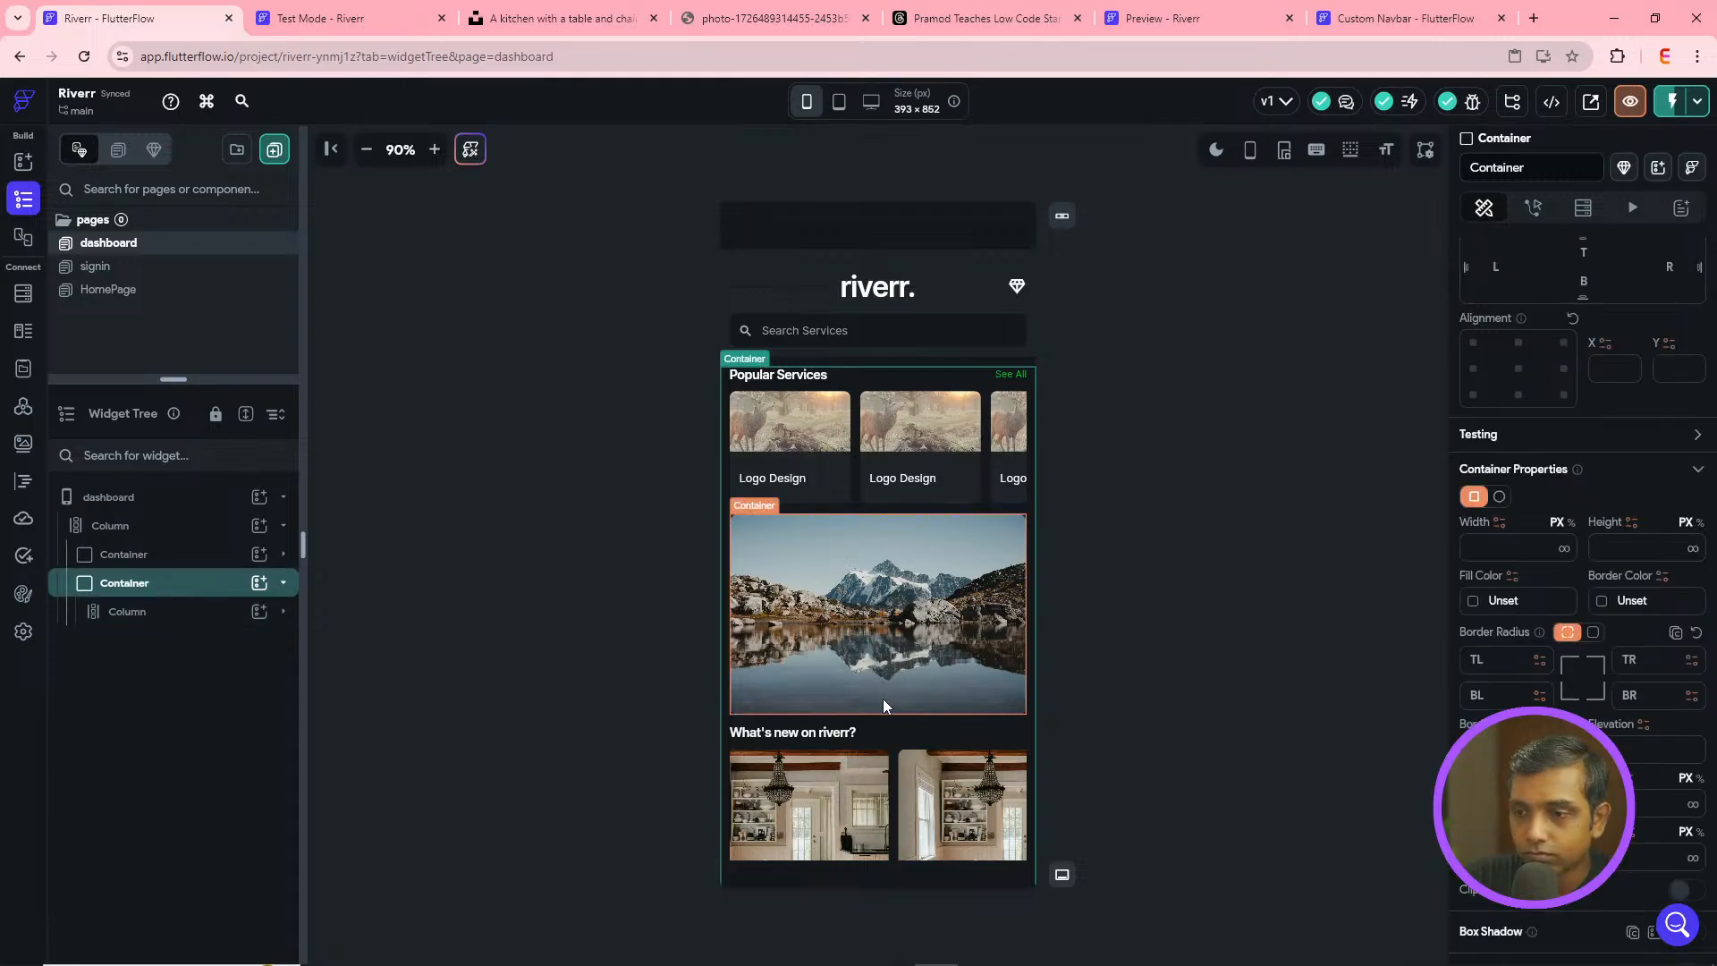
click(132, 614)
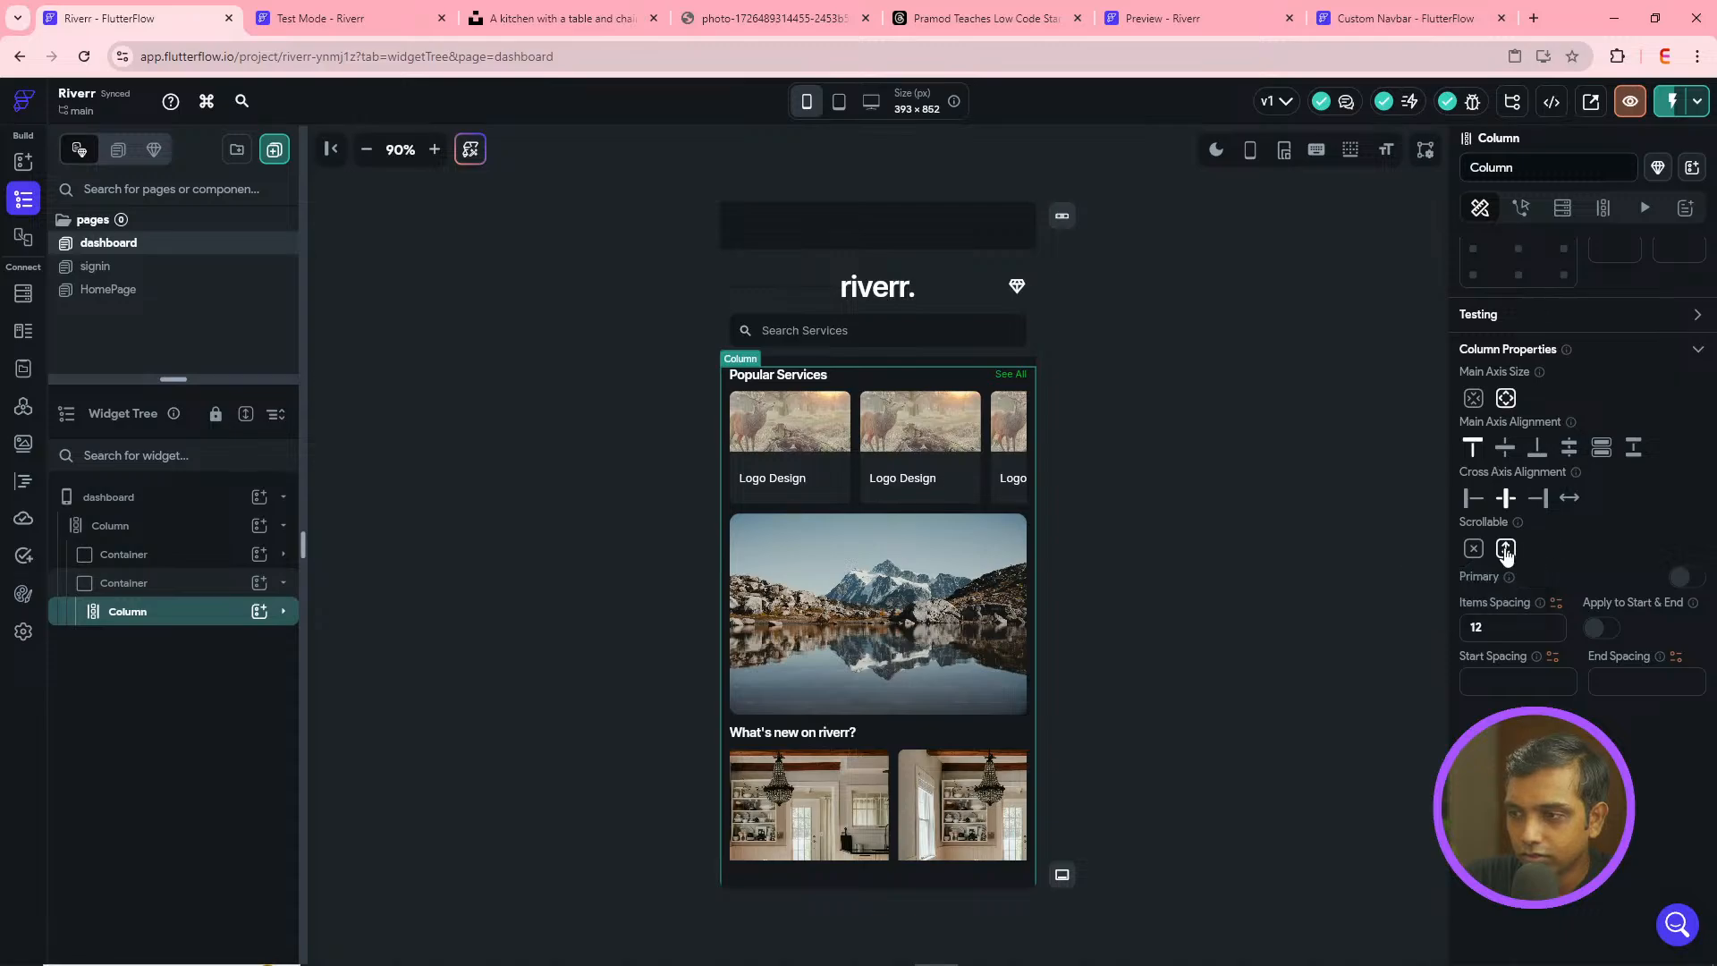
click(1681, 575)
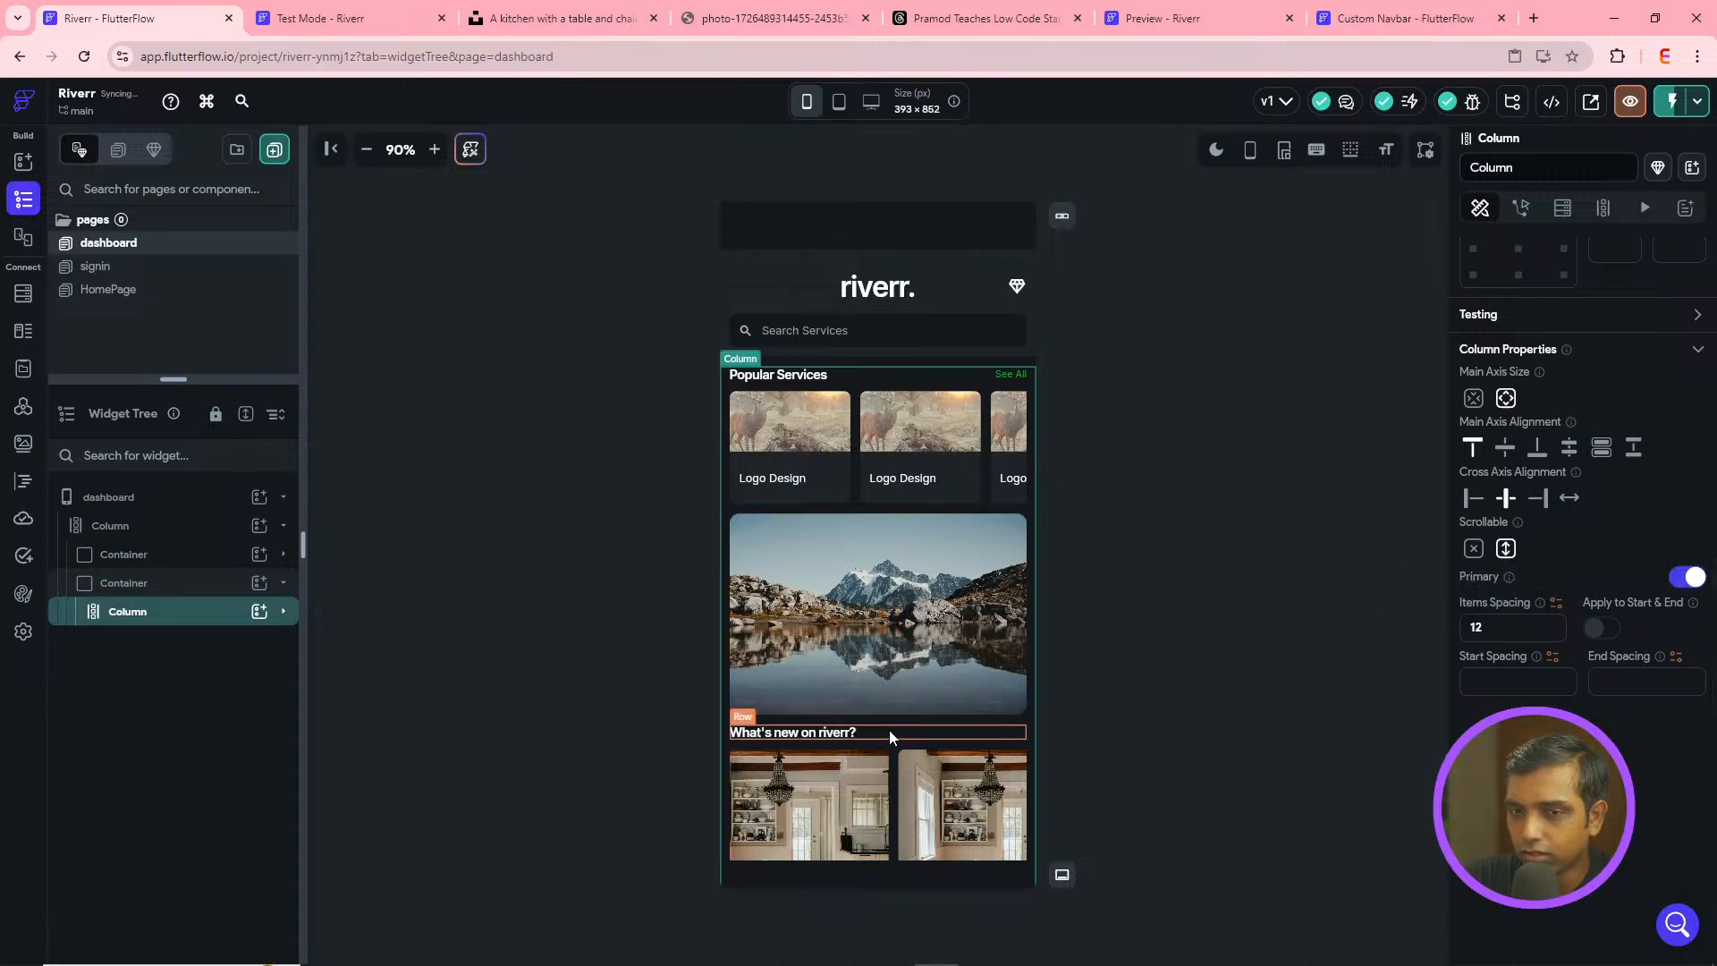
click(283, 611)
click(151, 619)
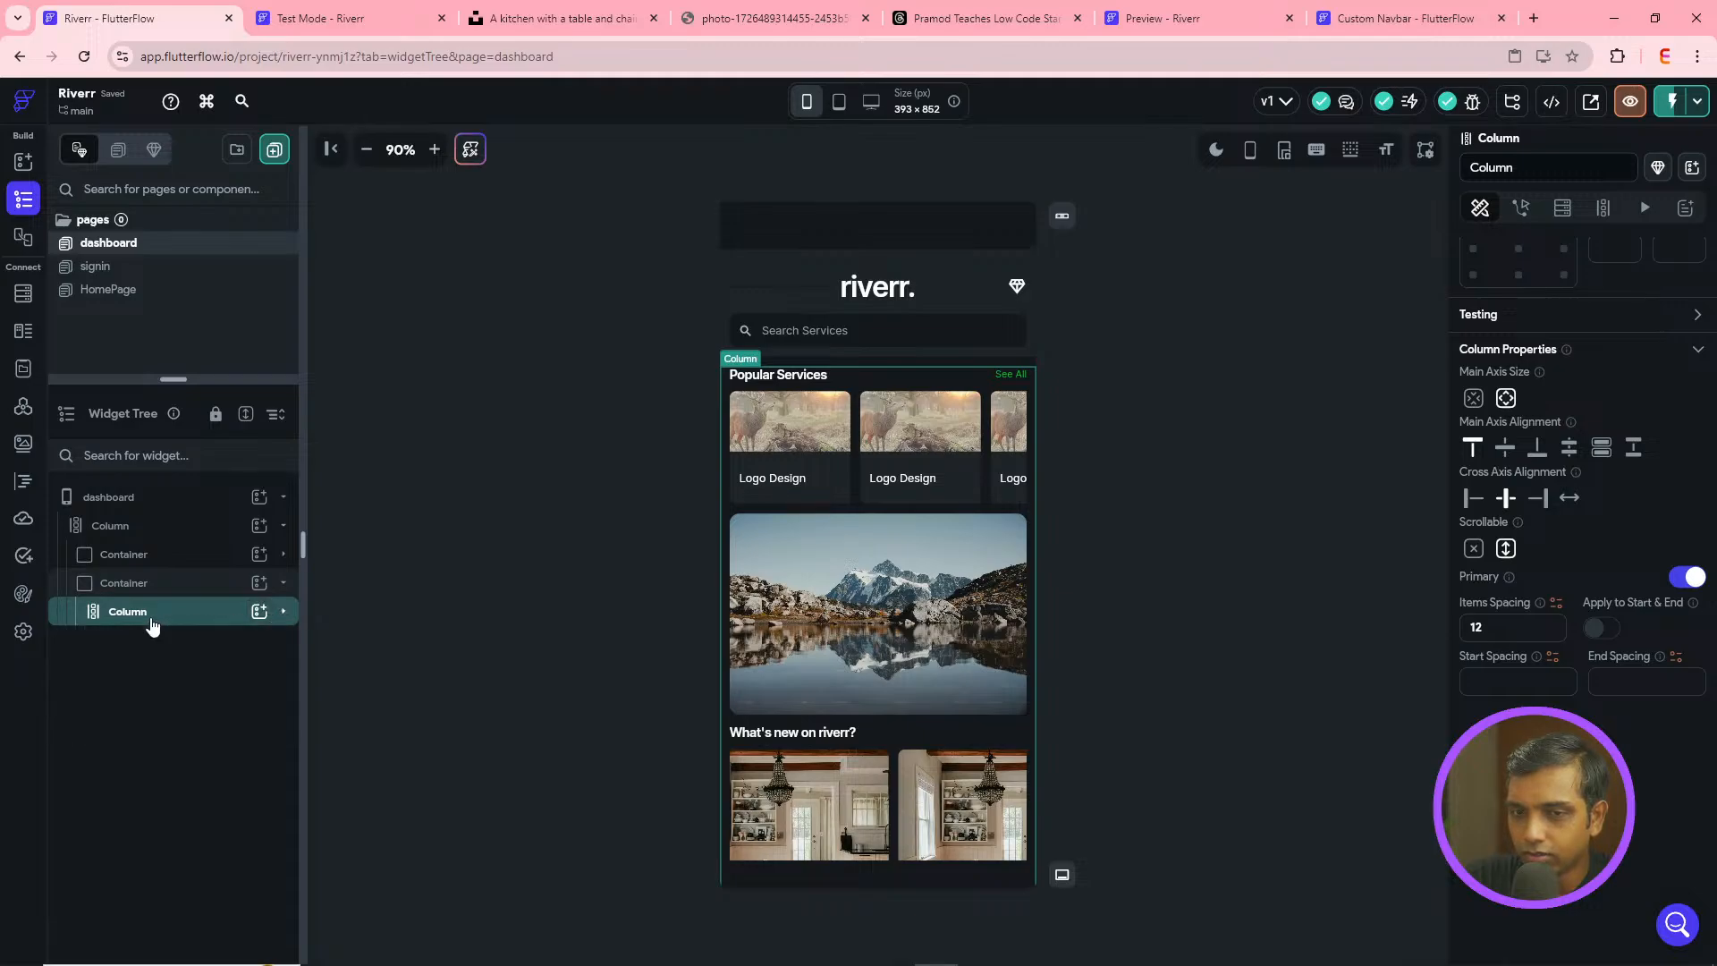
click(1473, 399)
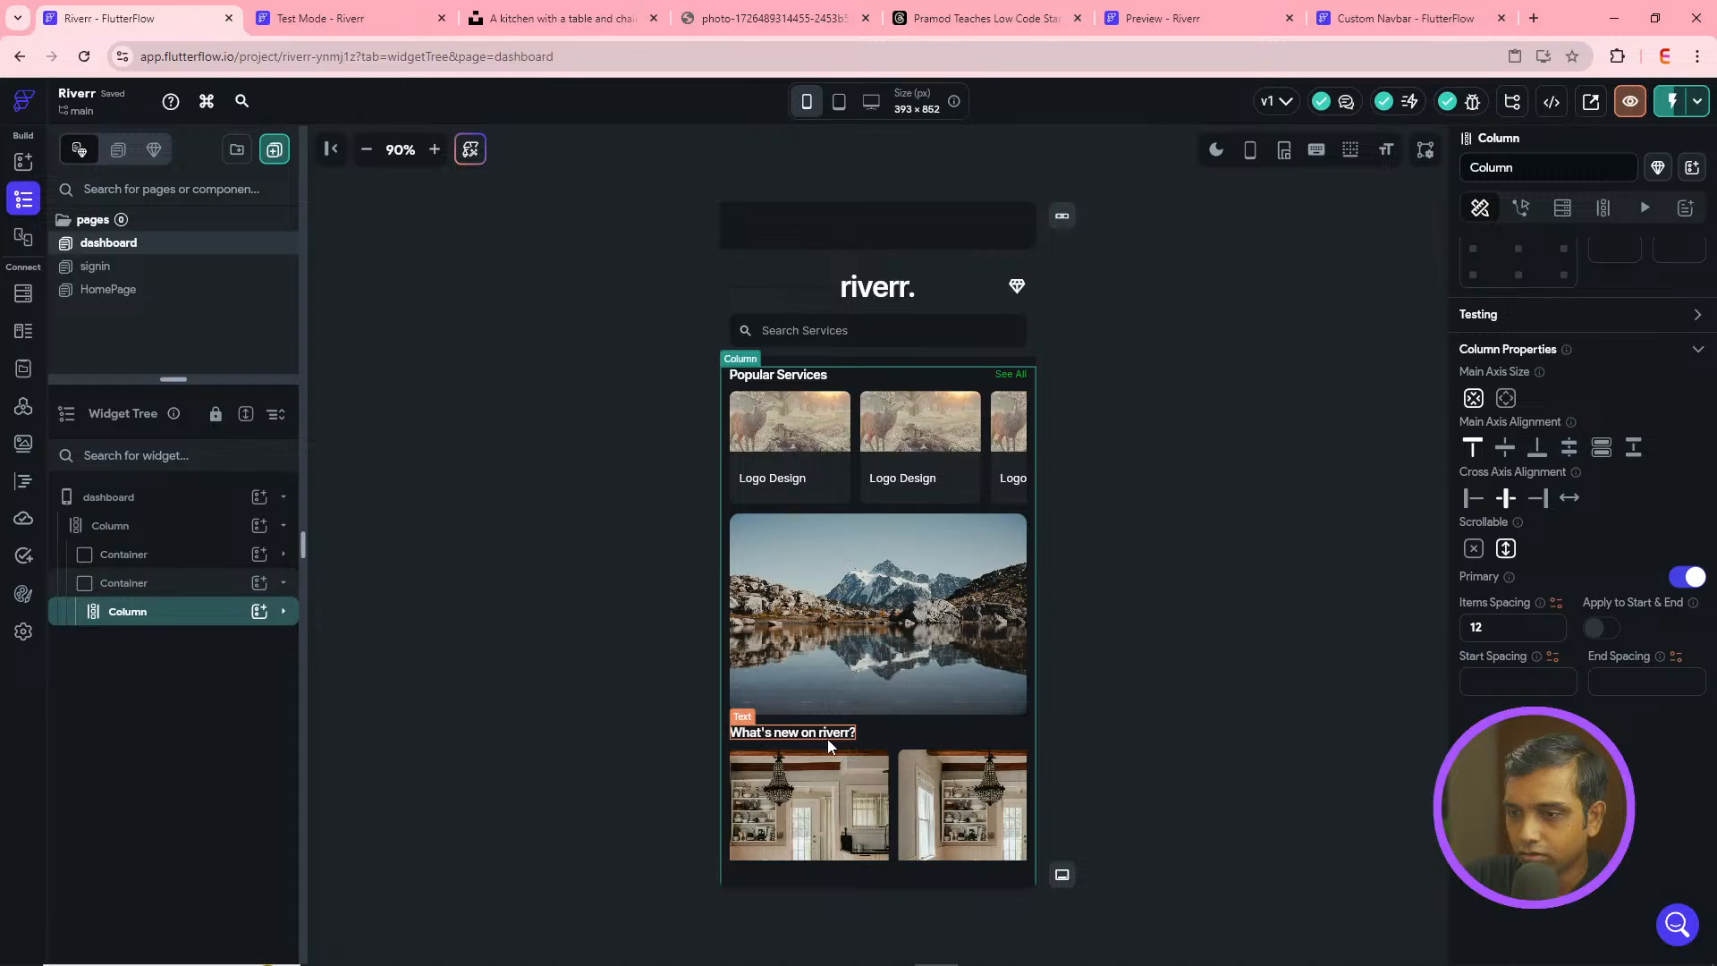
- Try wrapping the dashboard's outer Column in a Container, and undo the wrap
click(113, 587)
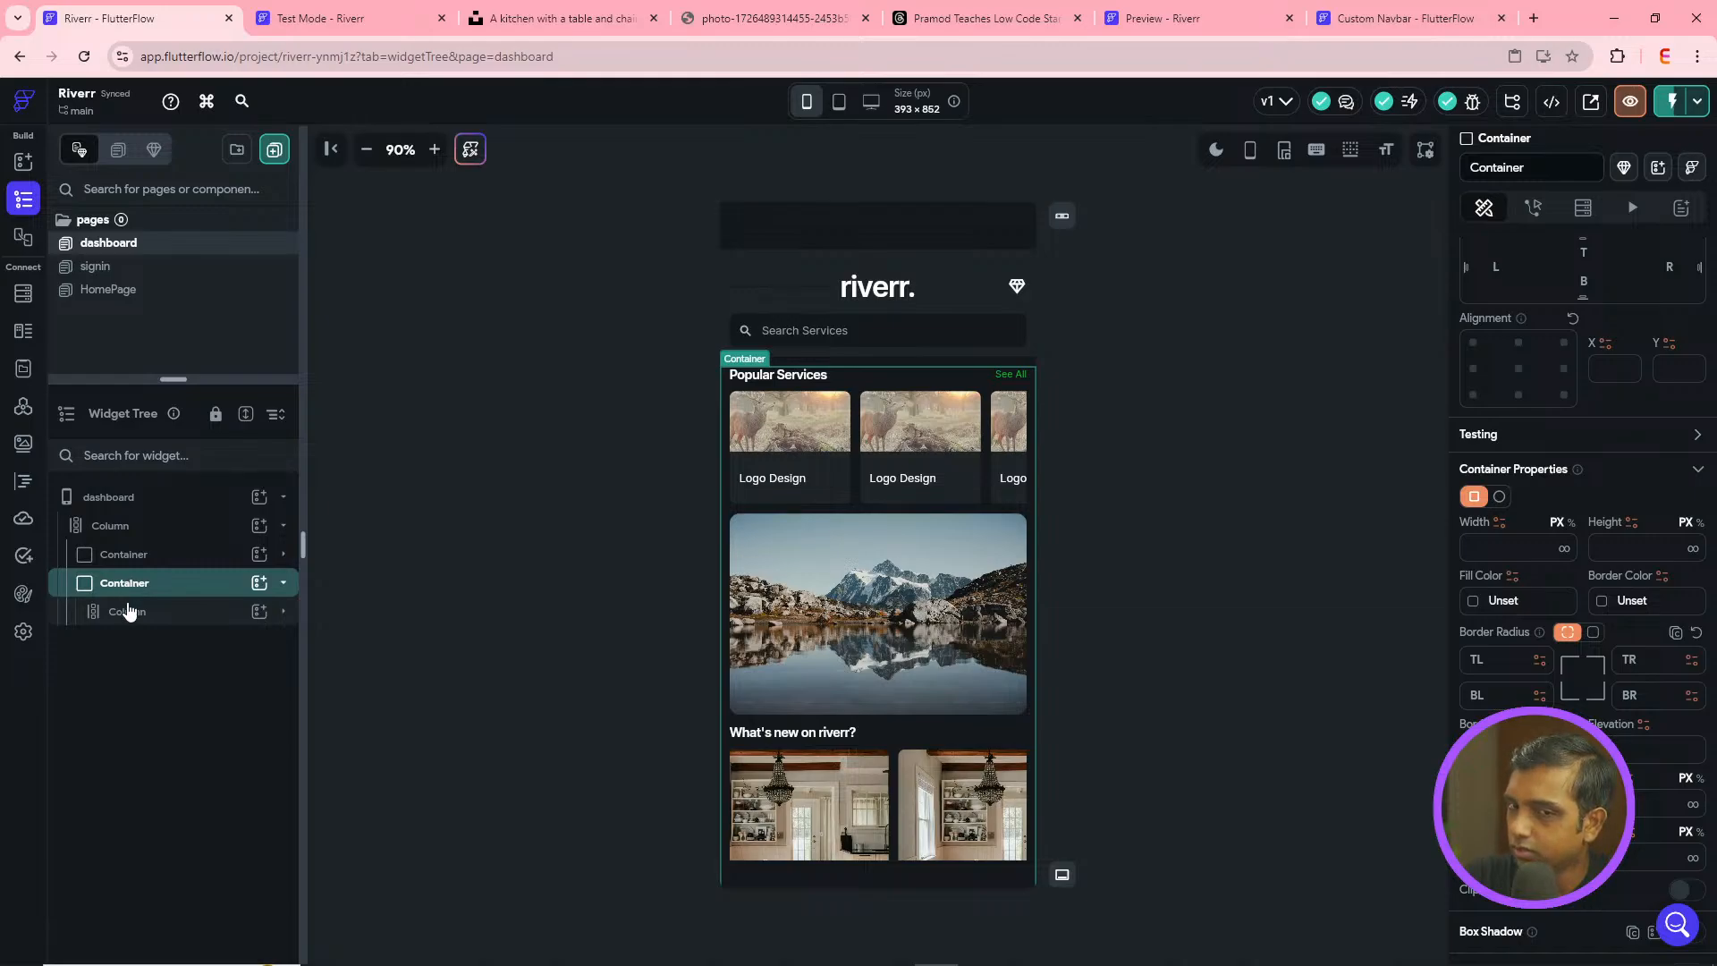
right_click(116, 528)
click(188, 655)
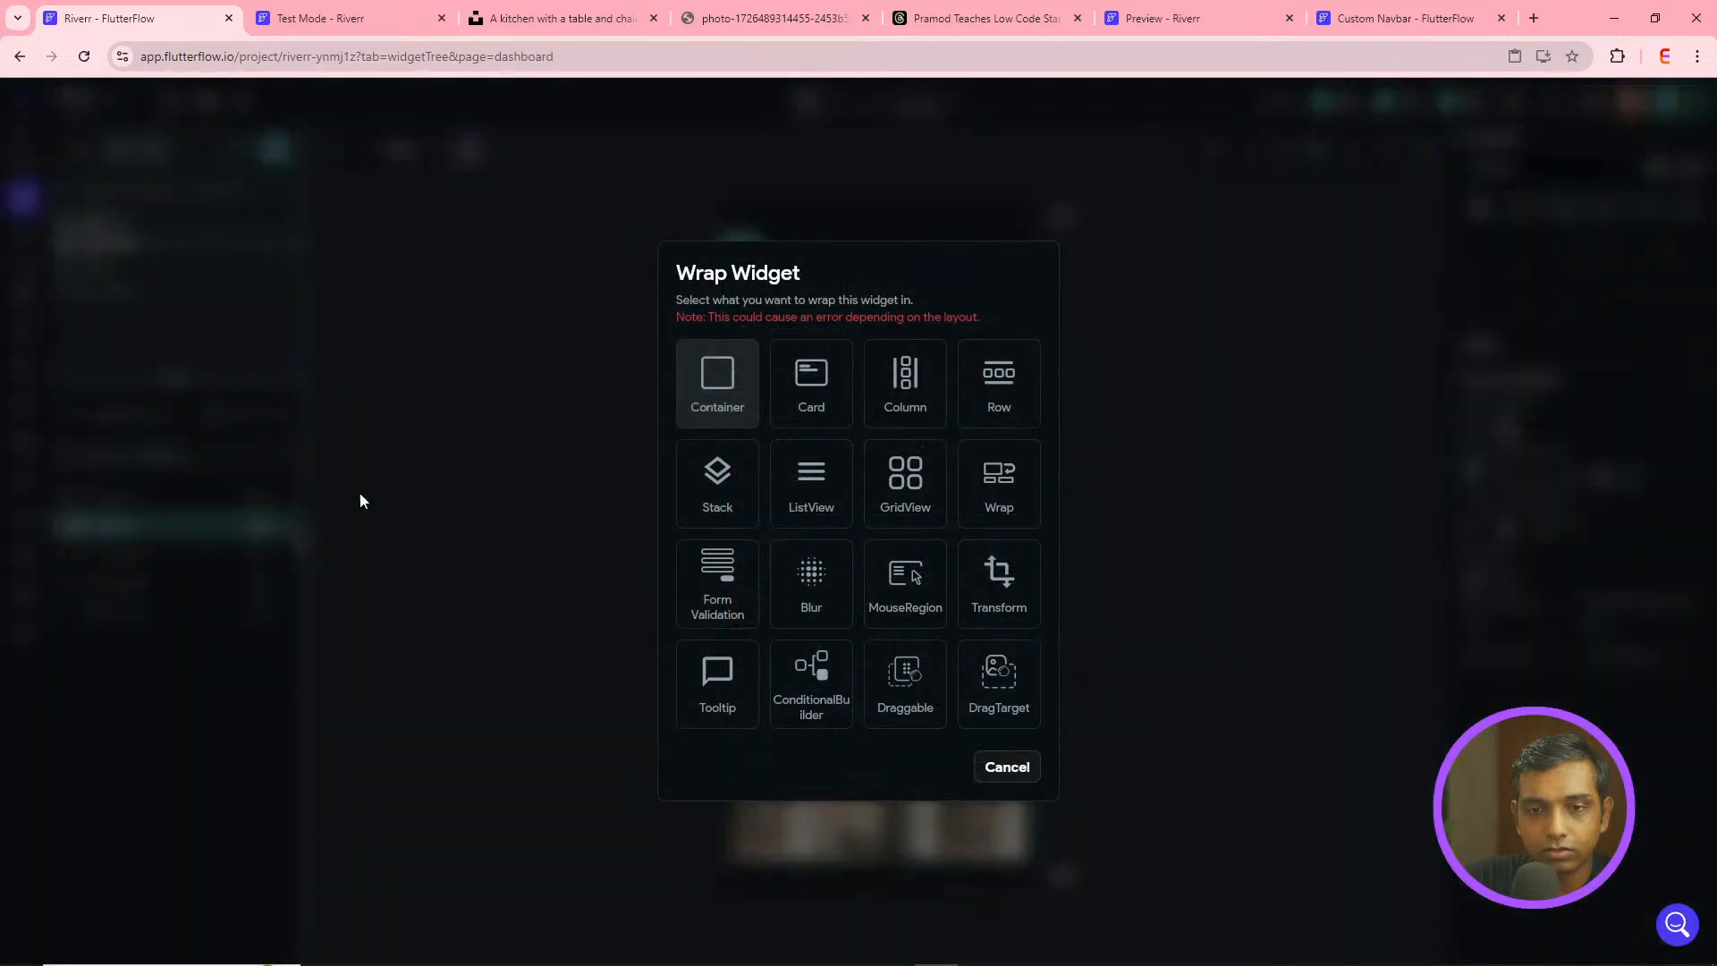
click(720, 377)
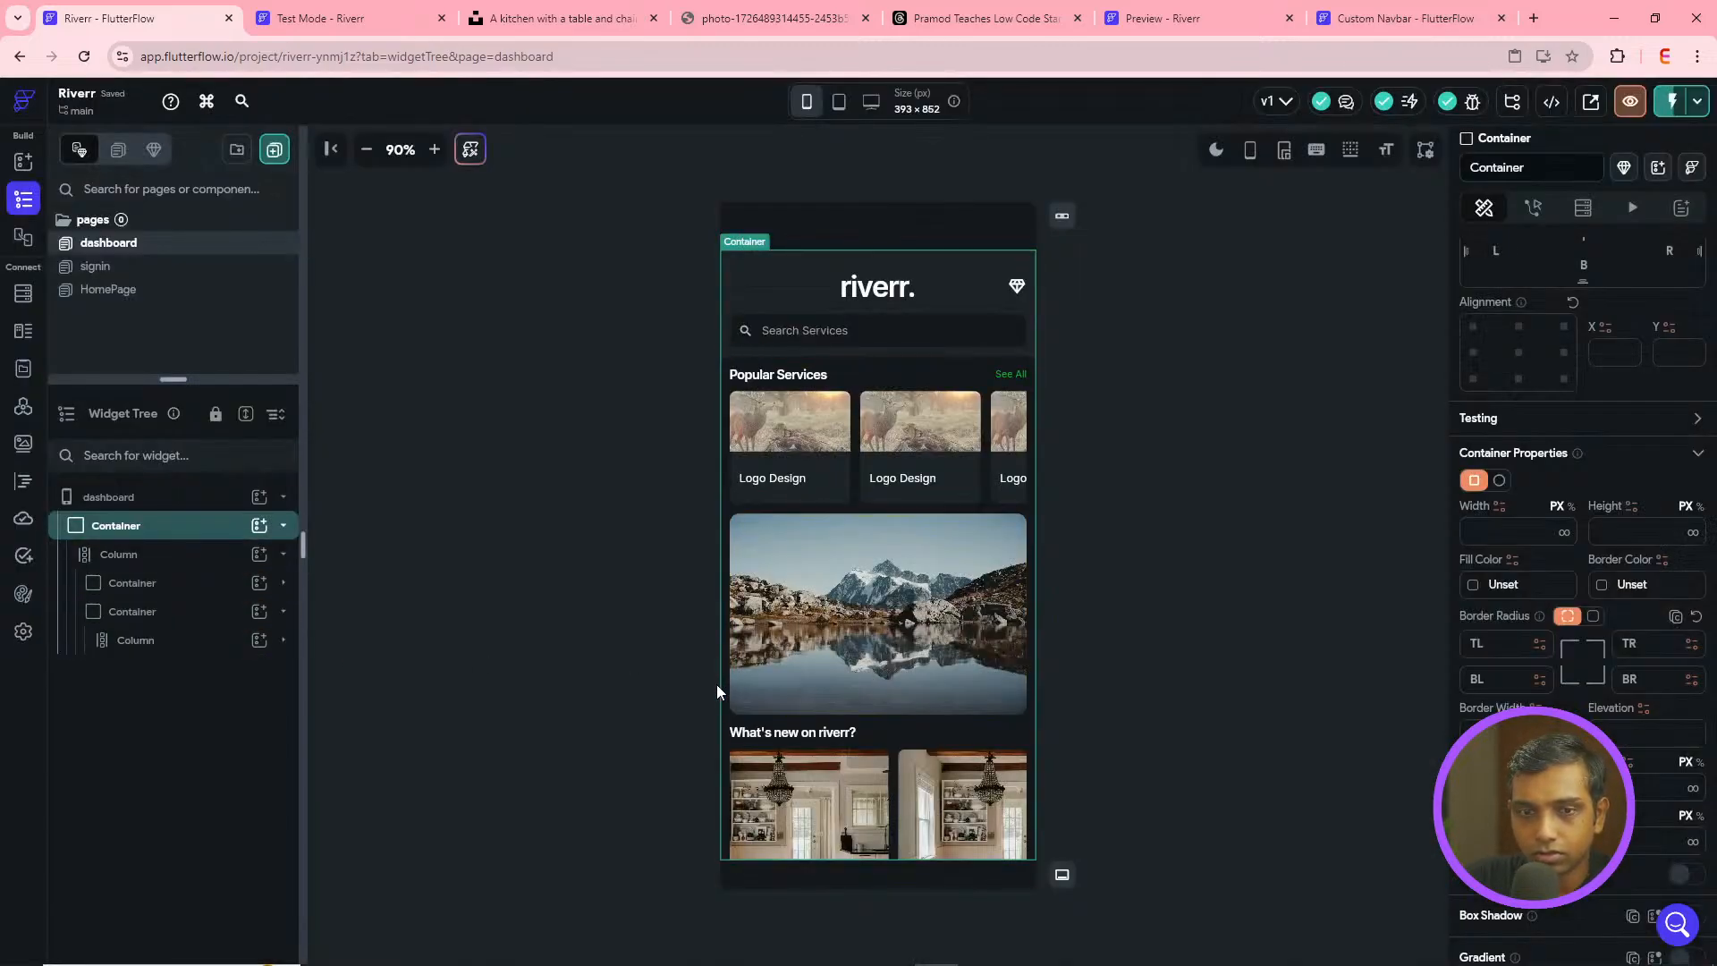
key(ctrl+z)
- Try wrapping the content Container below the header in a Column, and undo the wrap
right_click(144, 594)
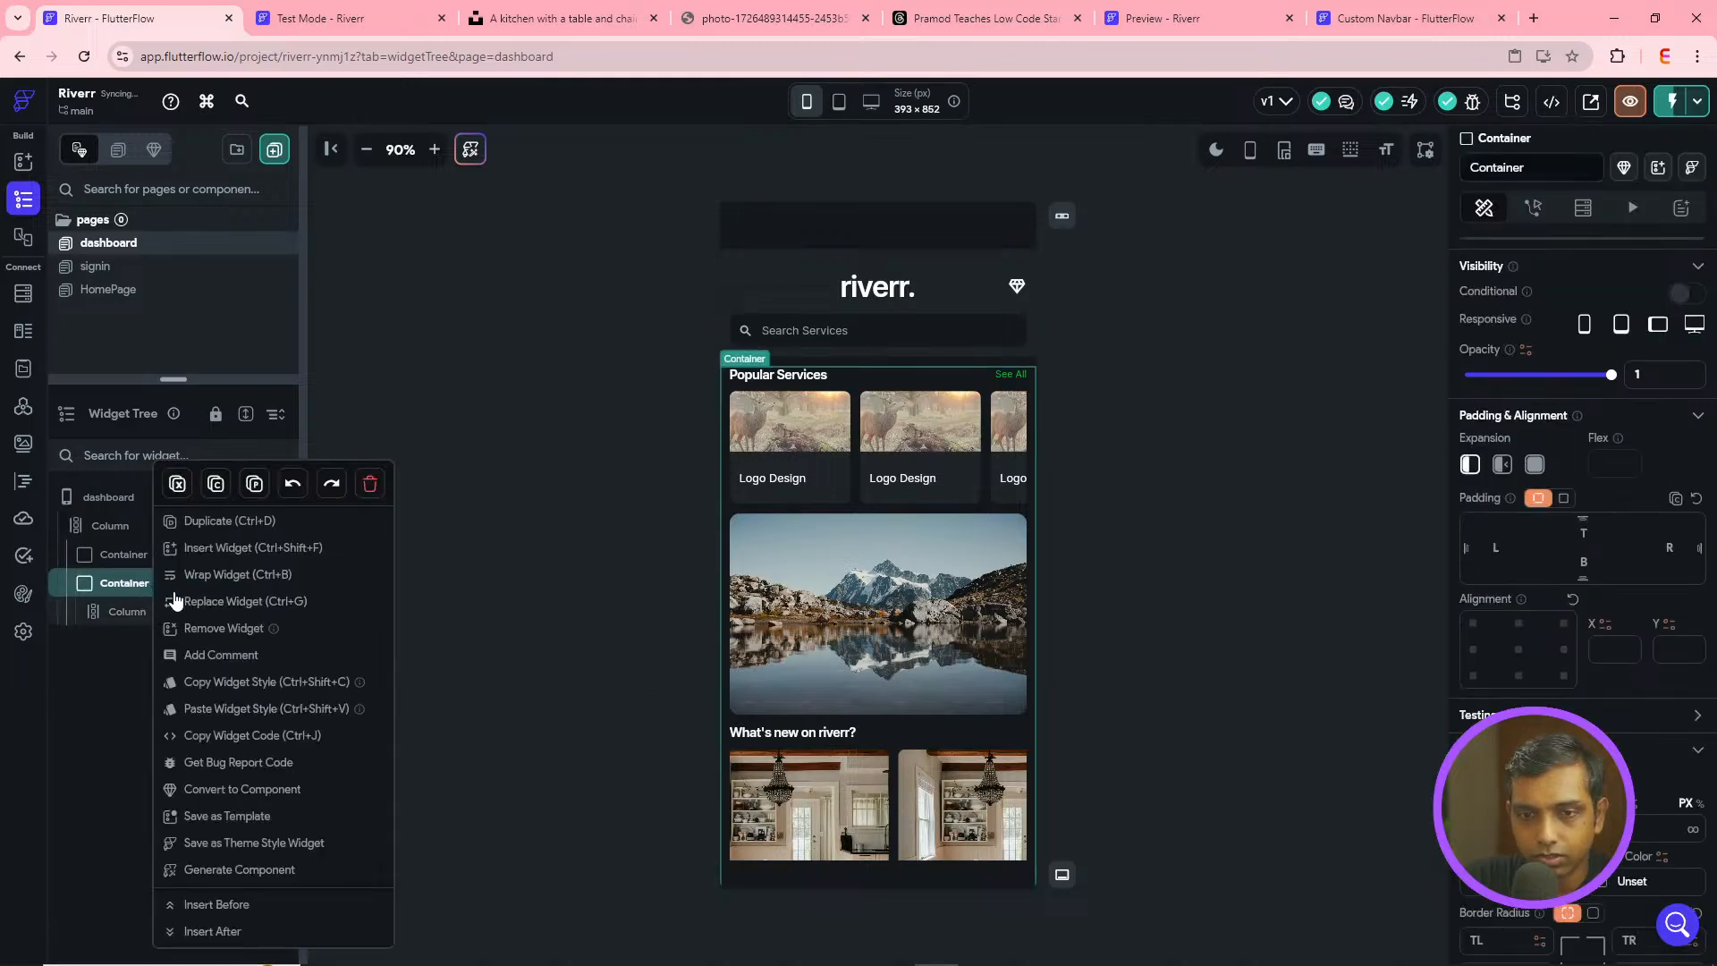
click(220, 583)
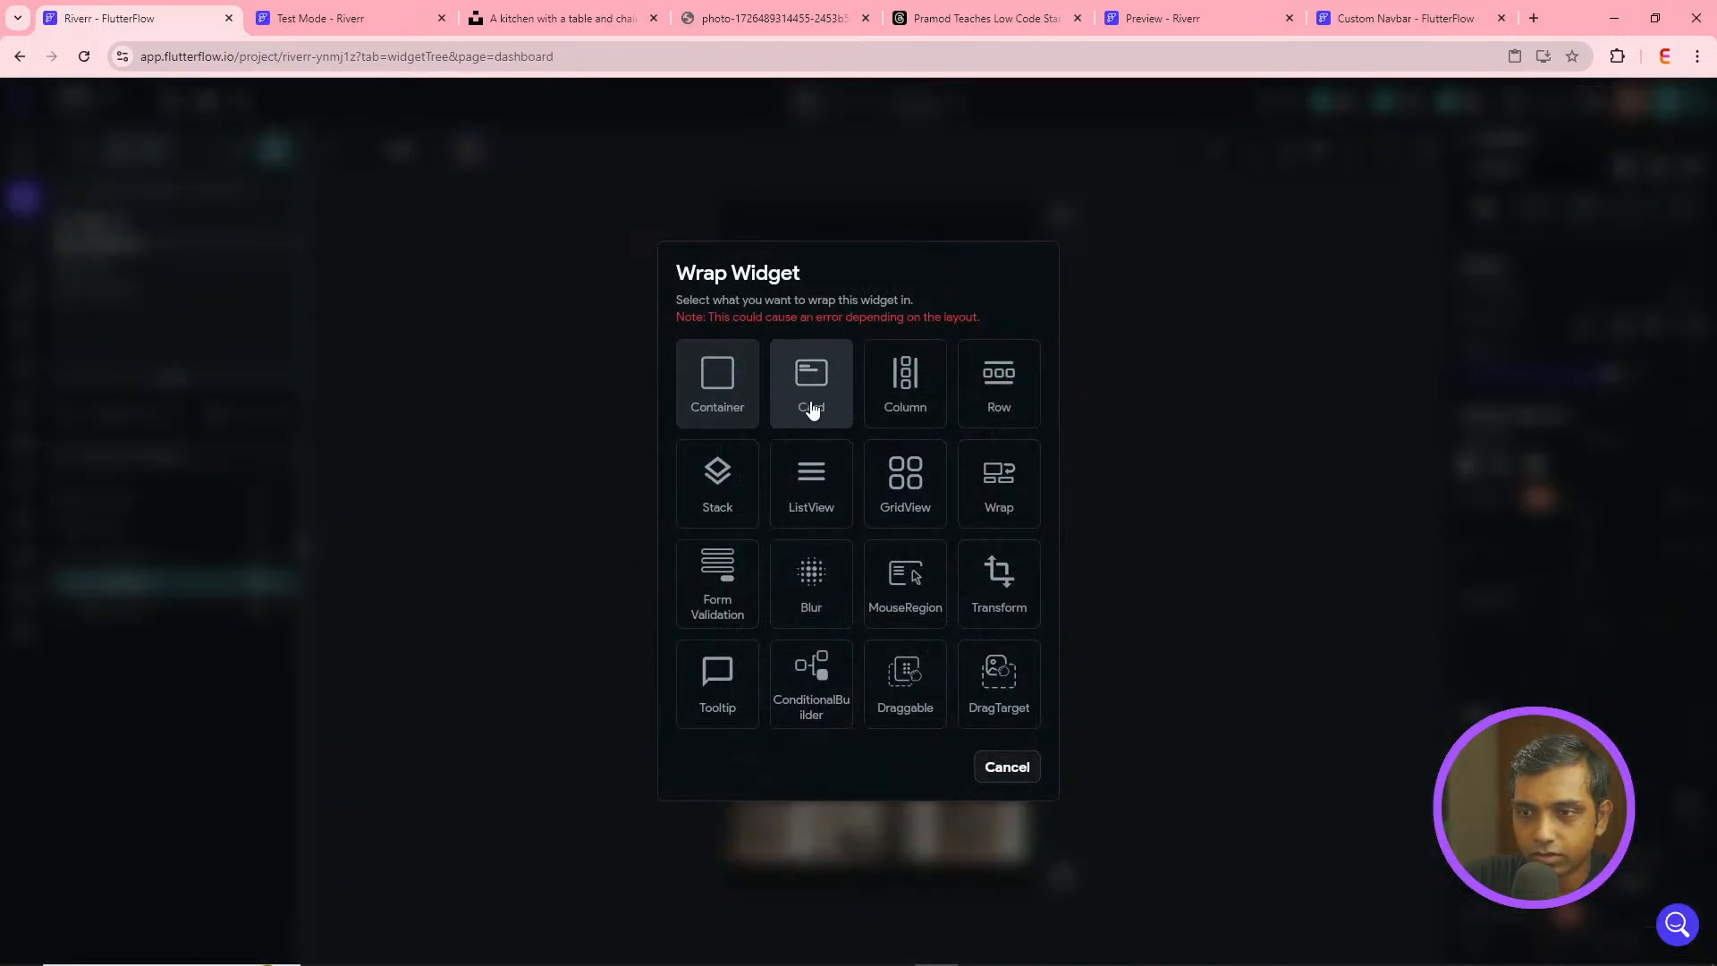
click(901, 403)
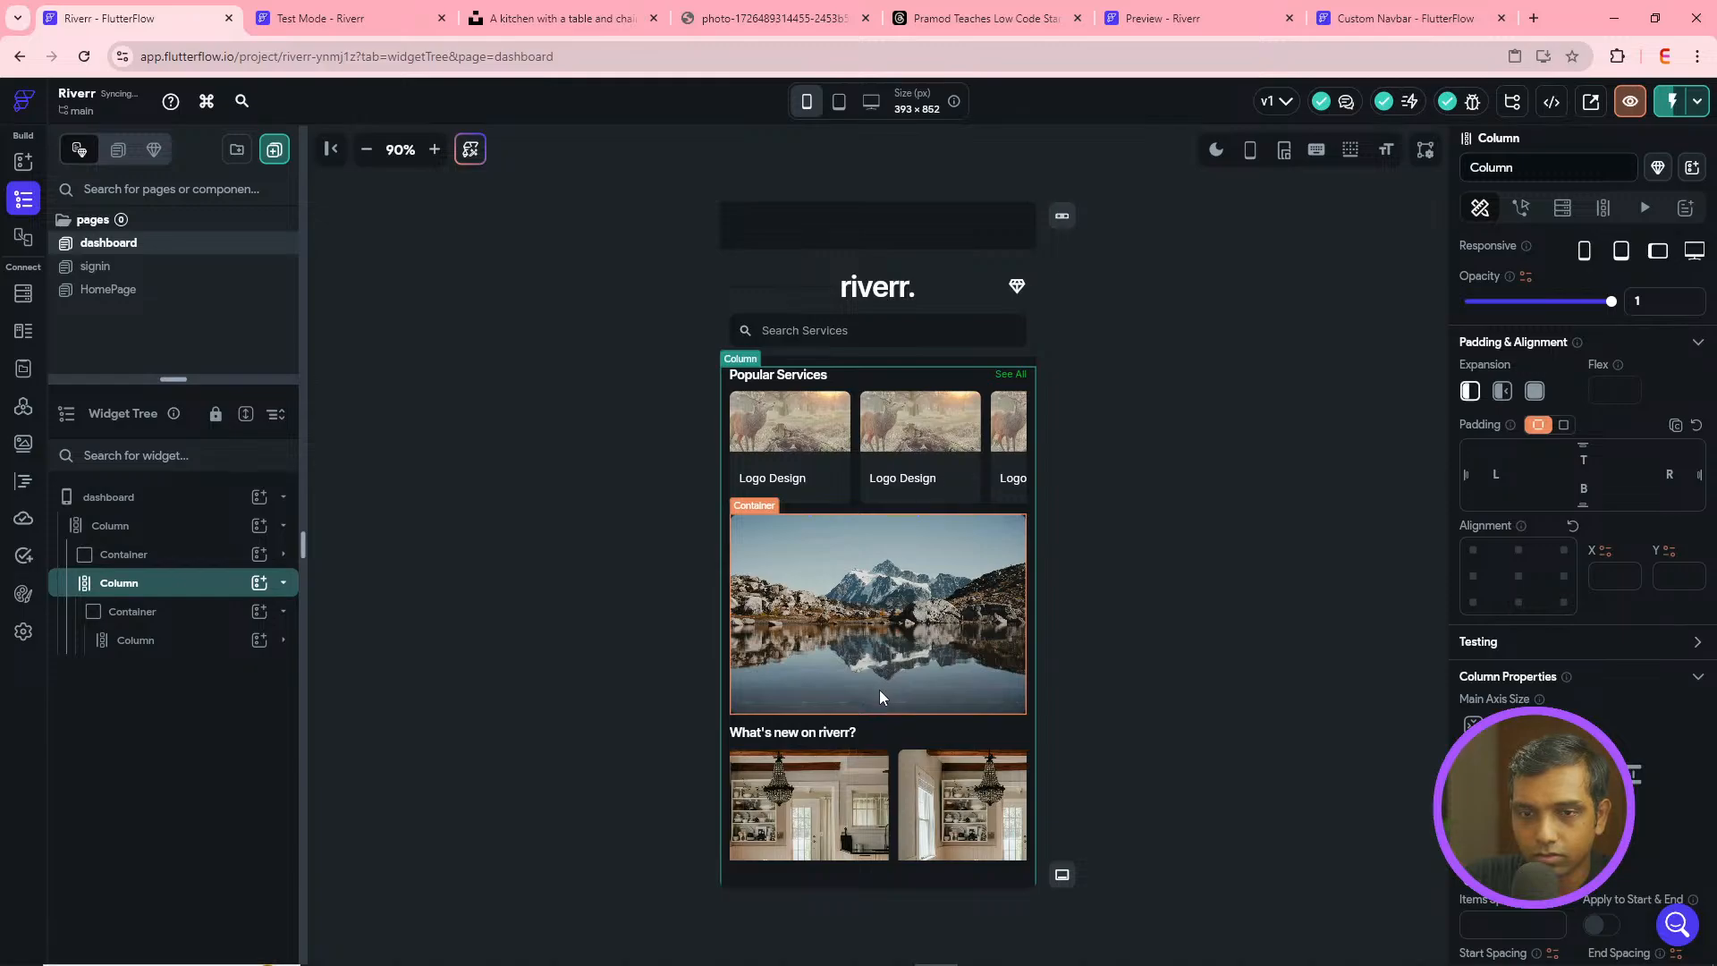
key(ctrl+z)
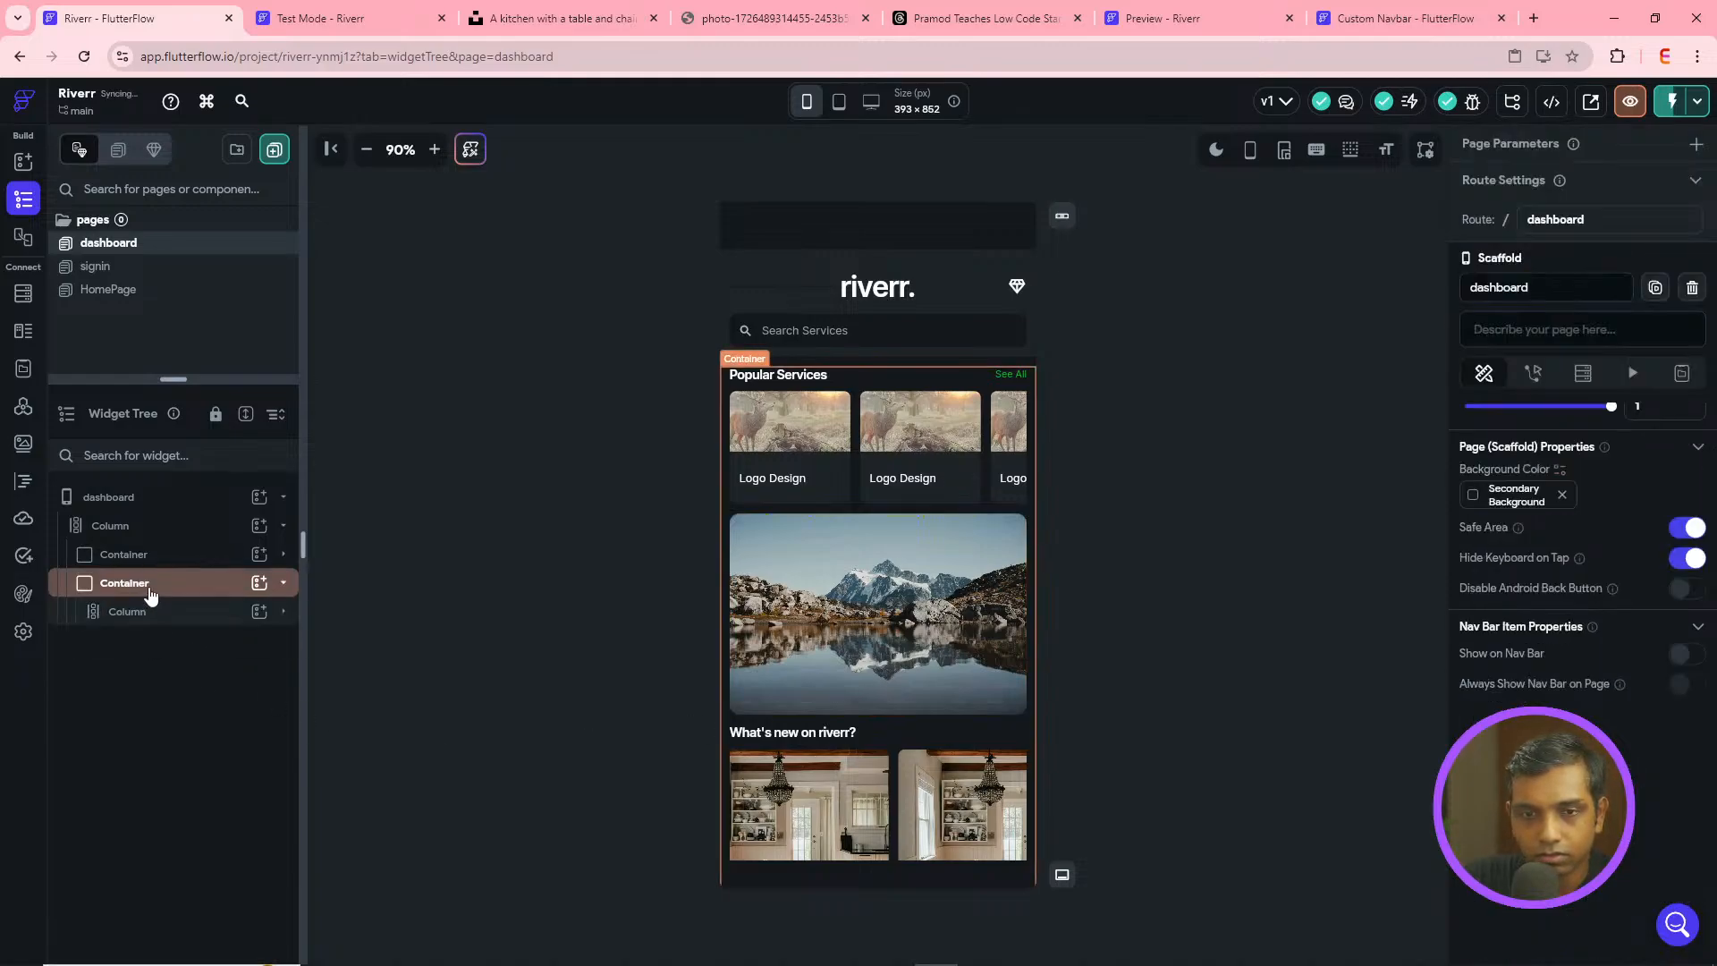
click(150, 594)
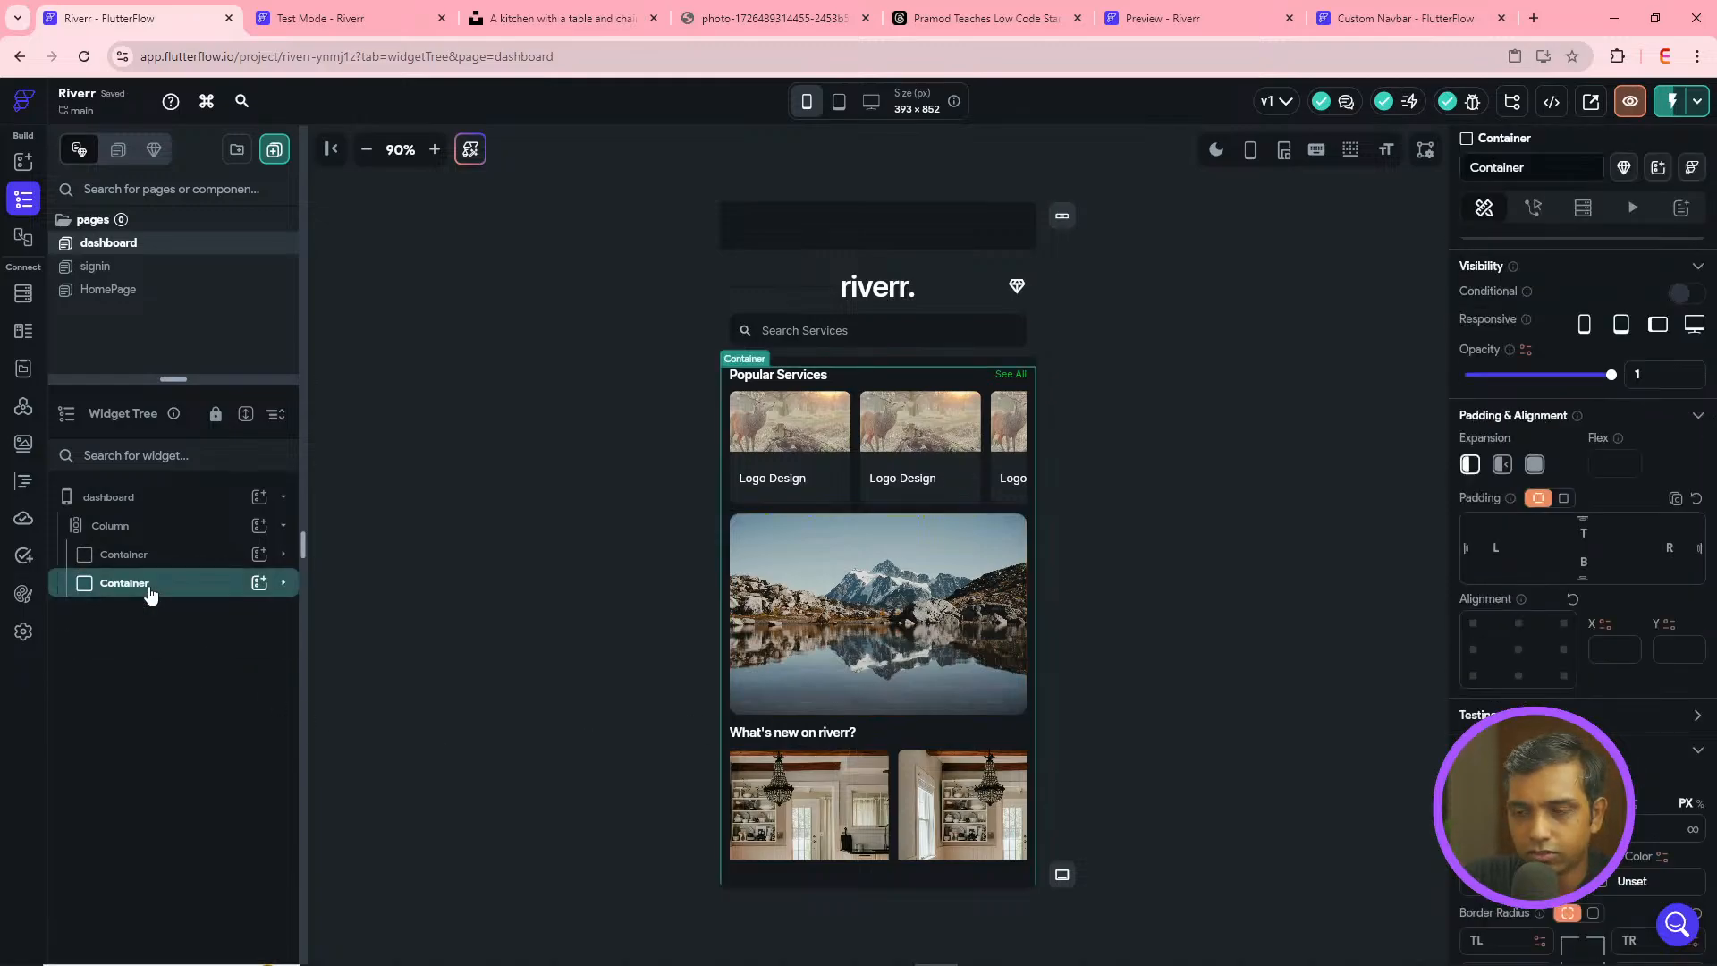
click(283, 584)
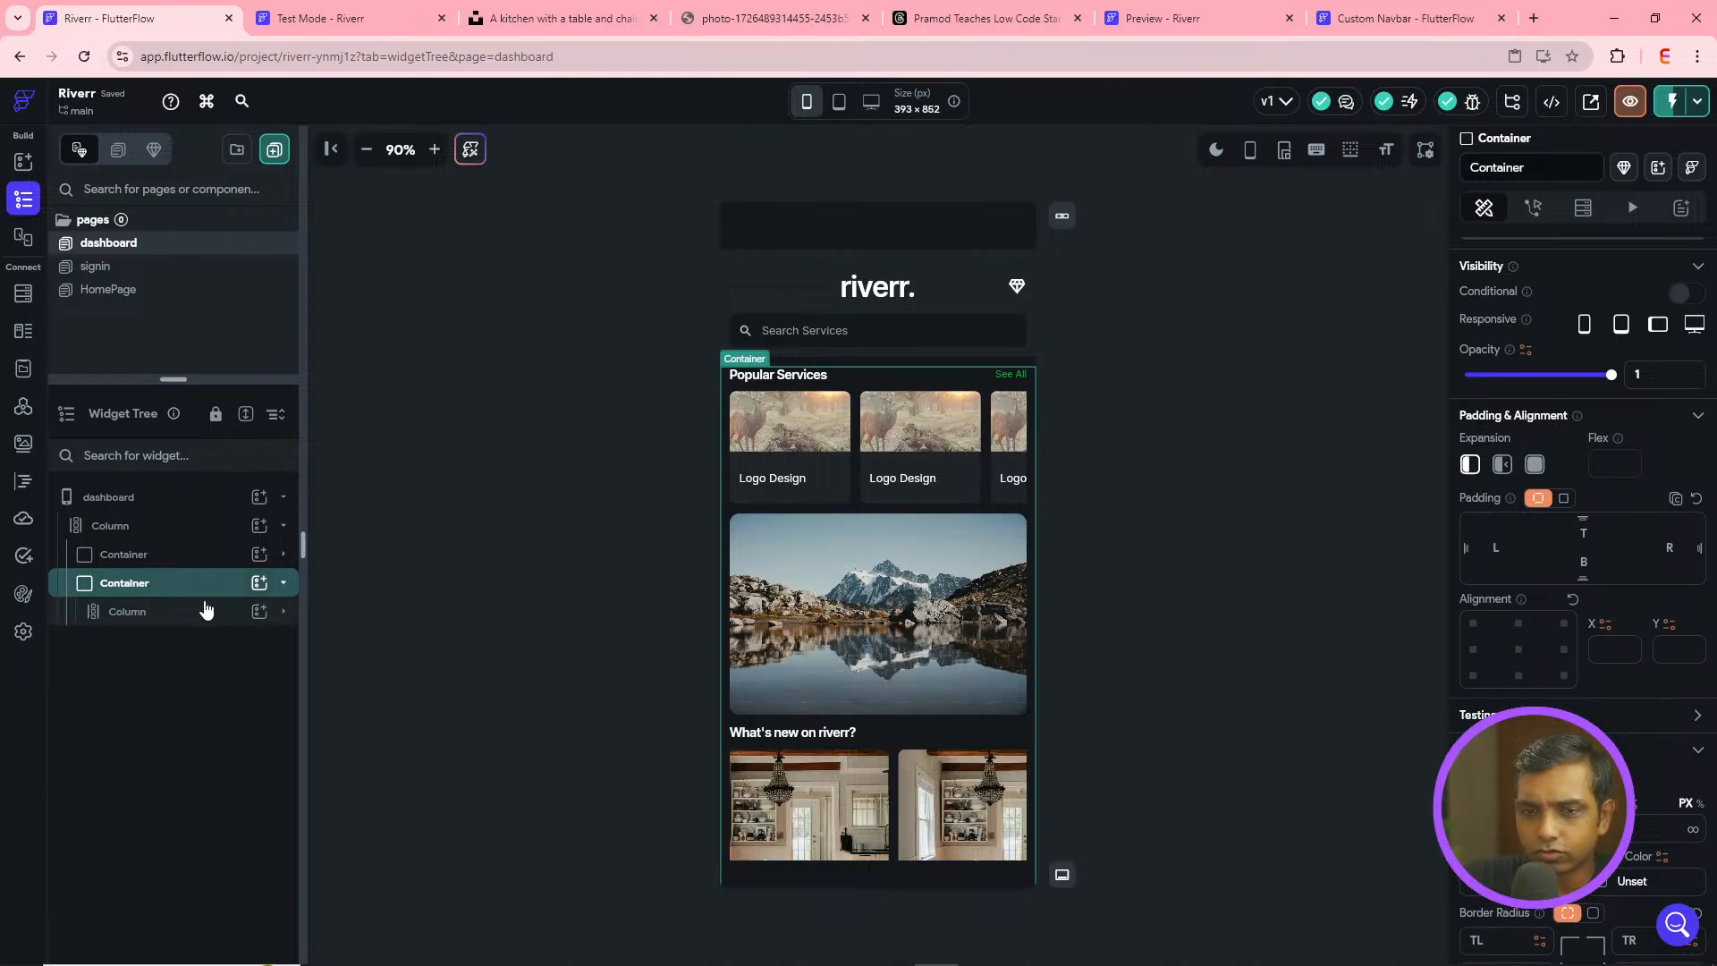
right_click(144, 589)
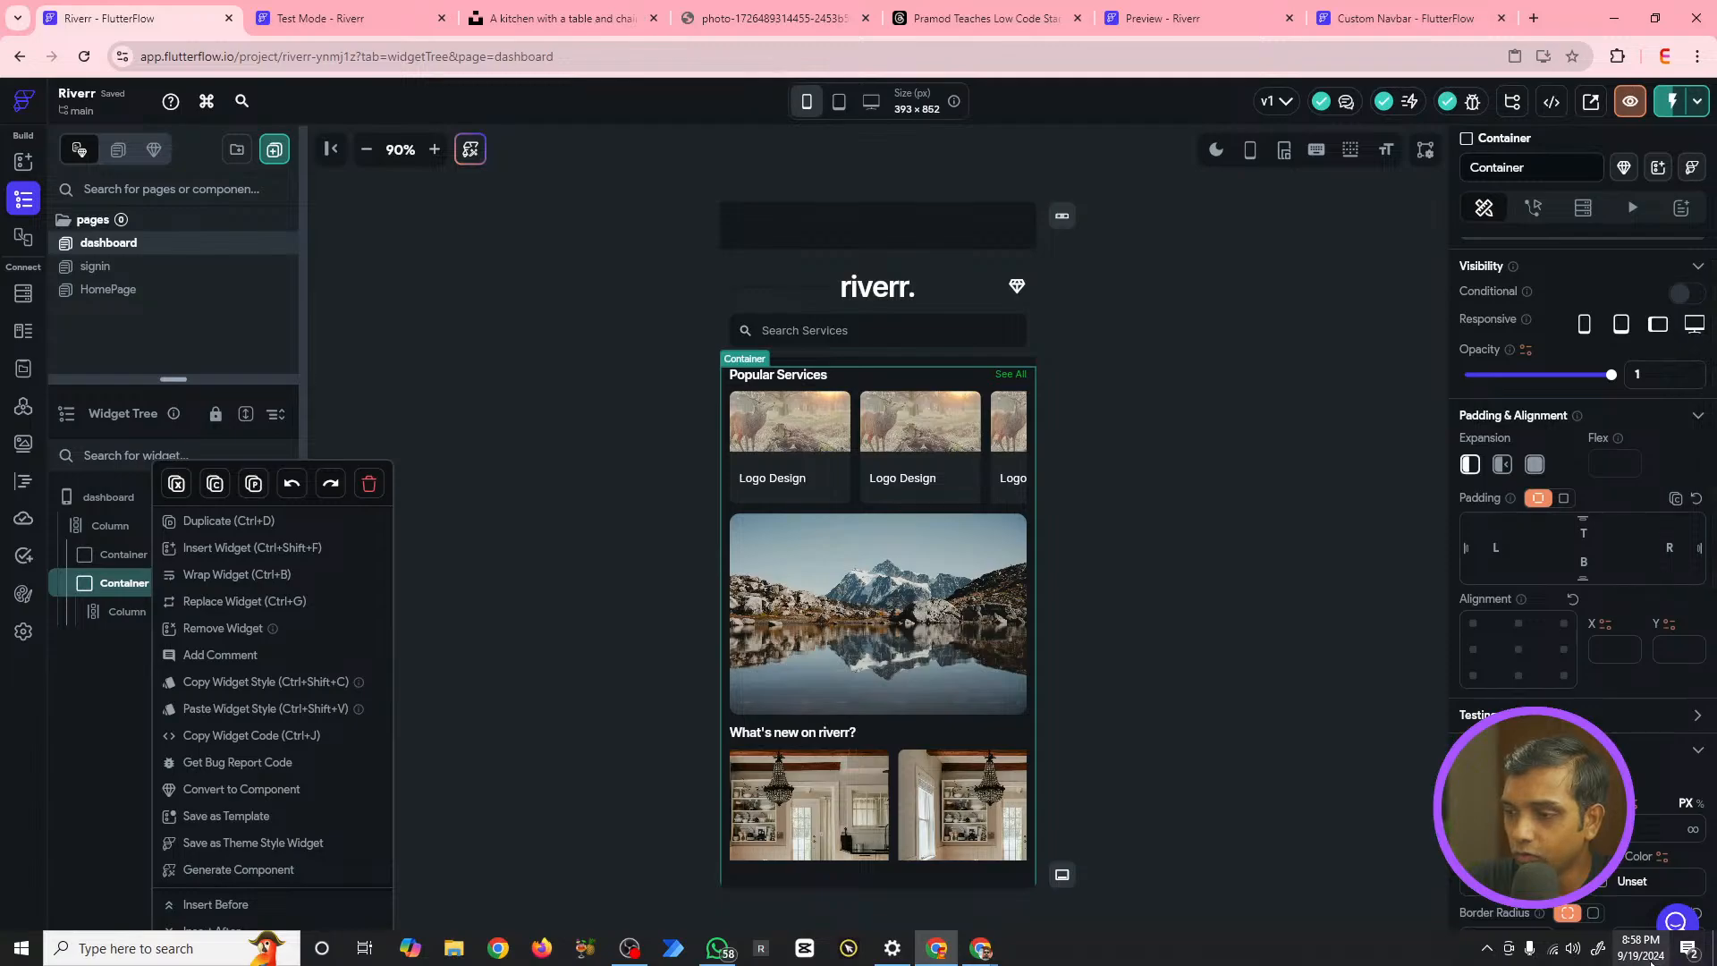
click(1244, 535)
click(1243, 534)
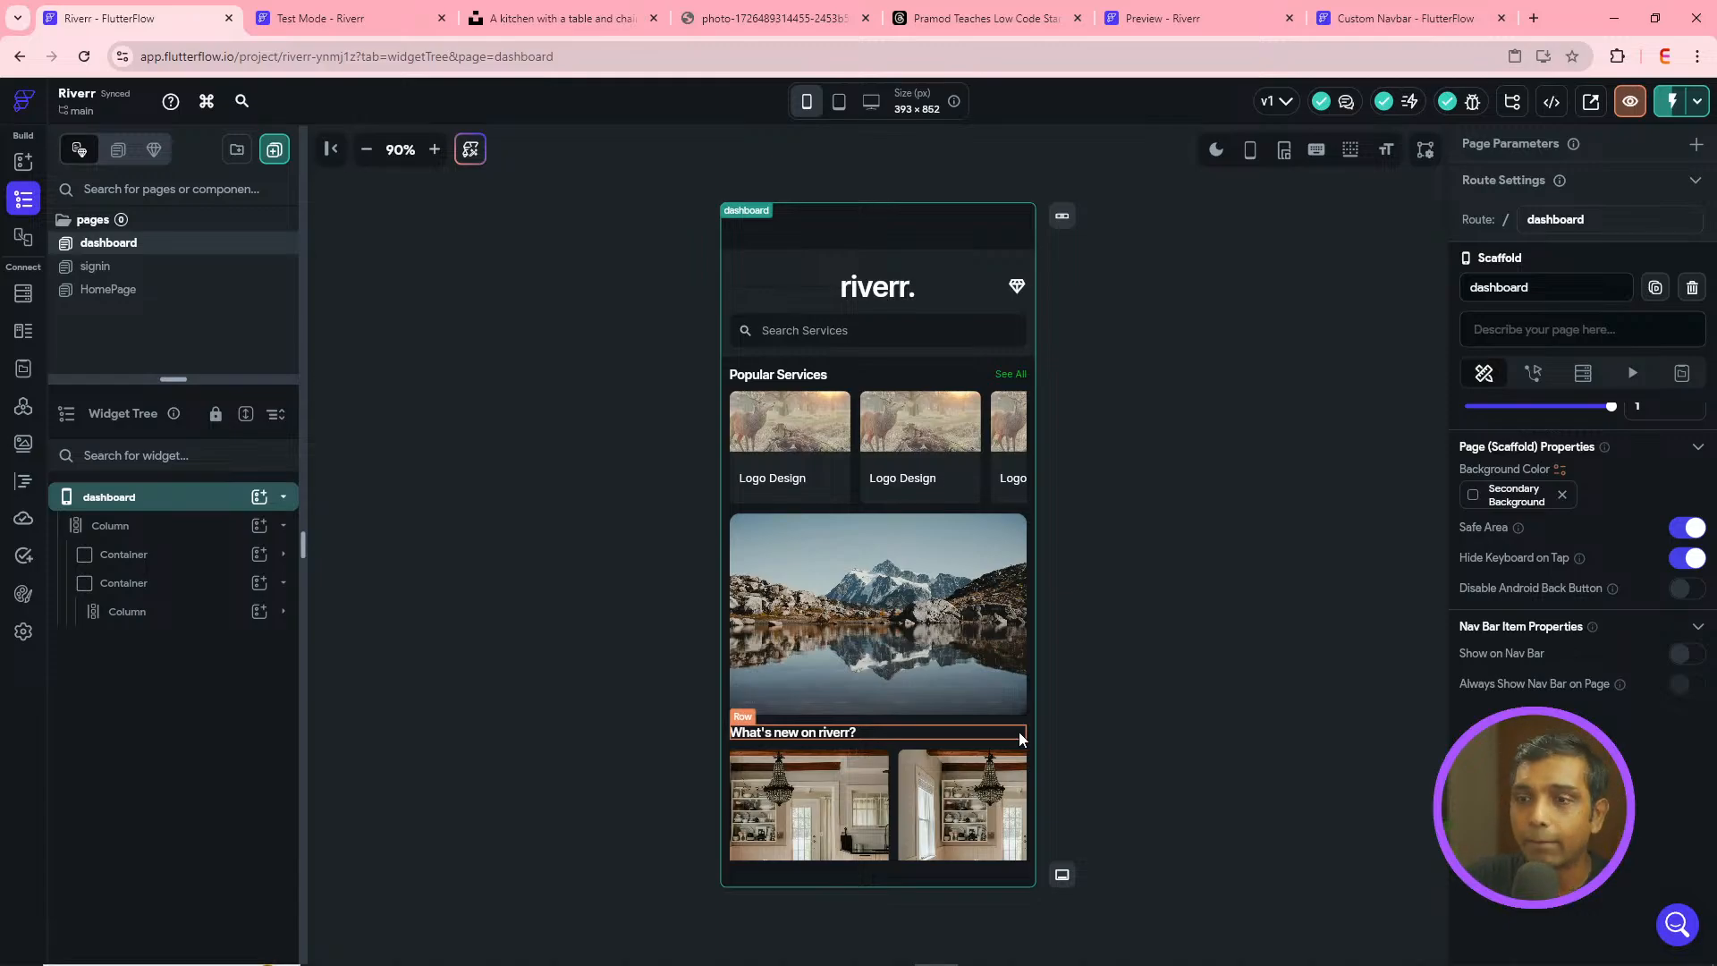
click(975, 352)
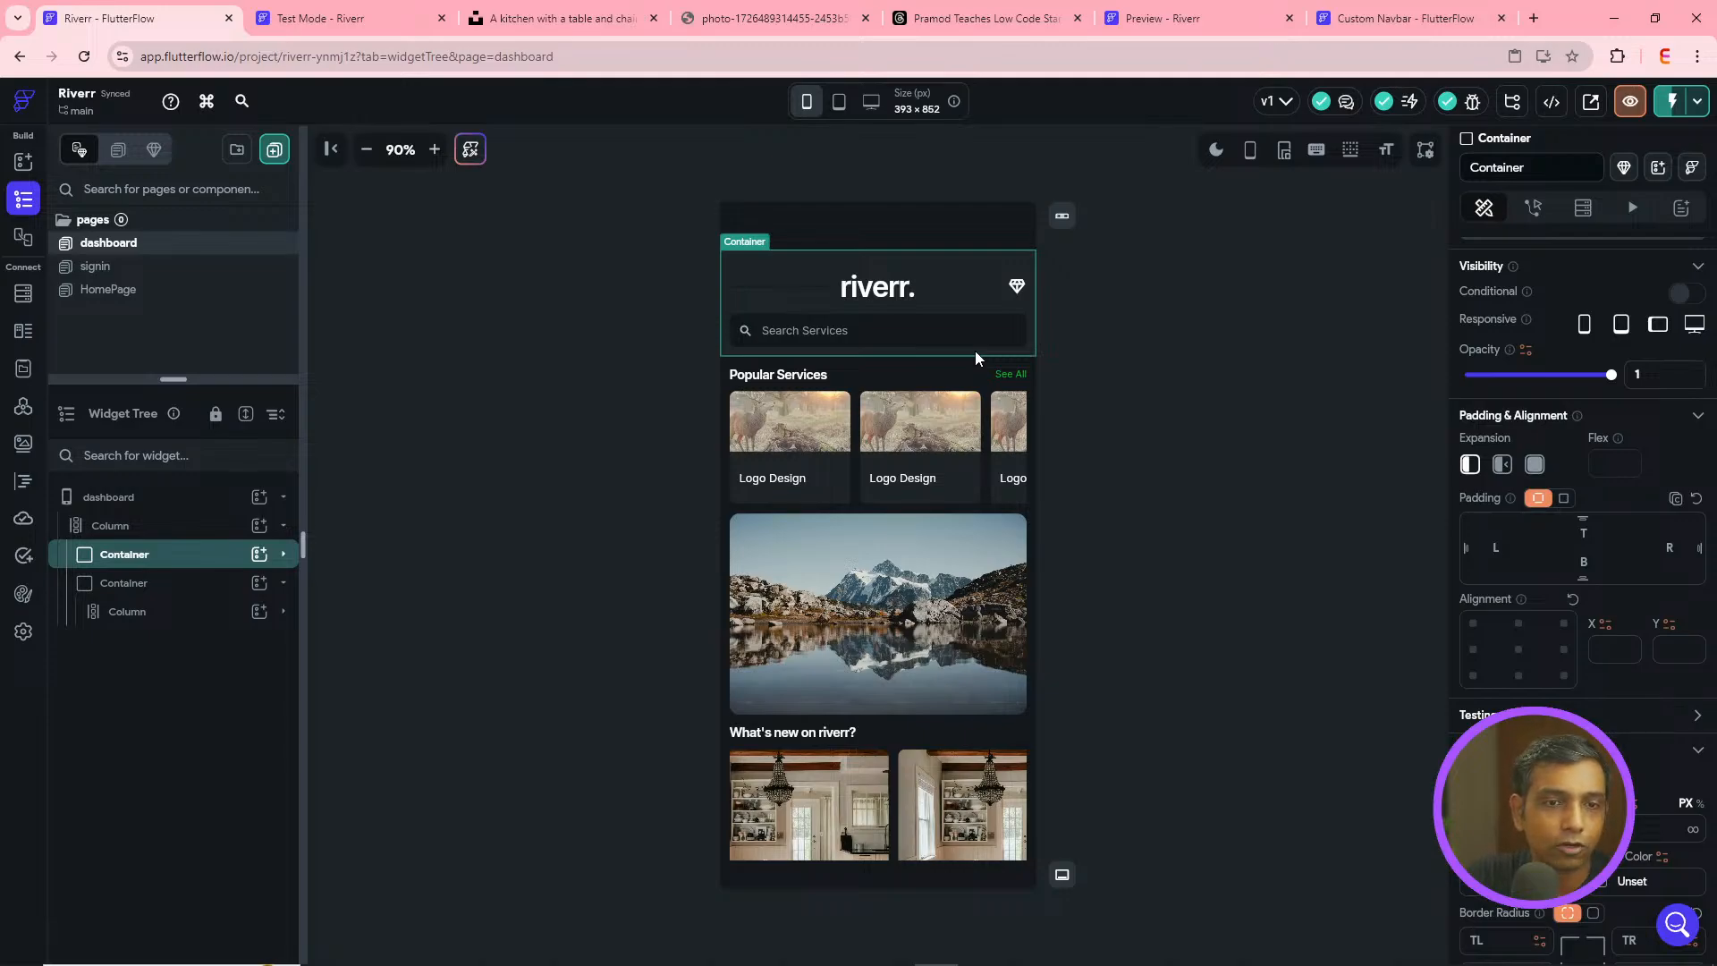
click(904, 386)
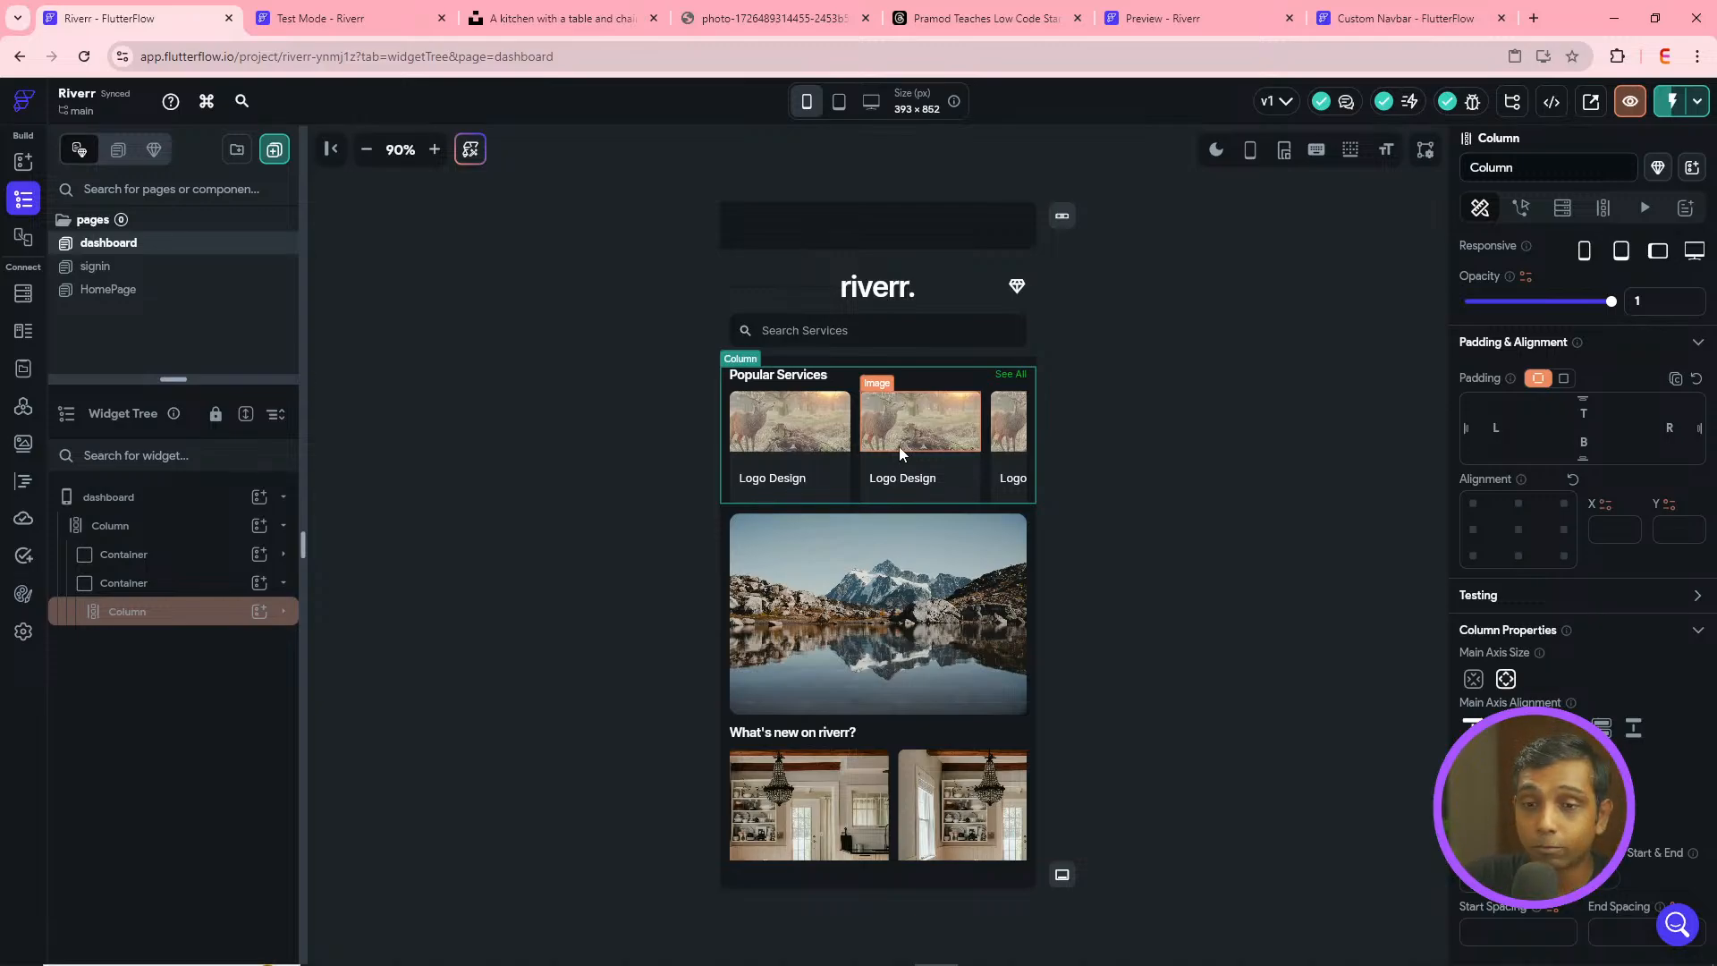
click(584, 630)
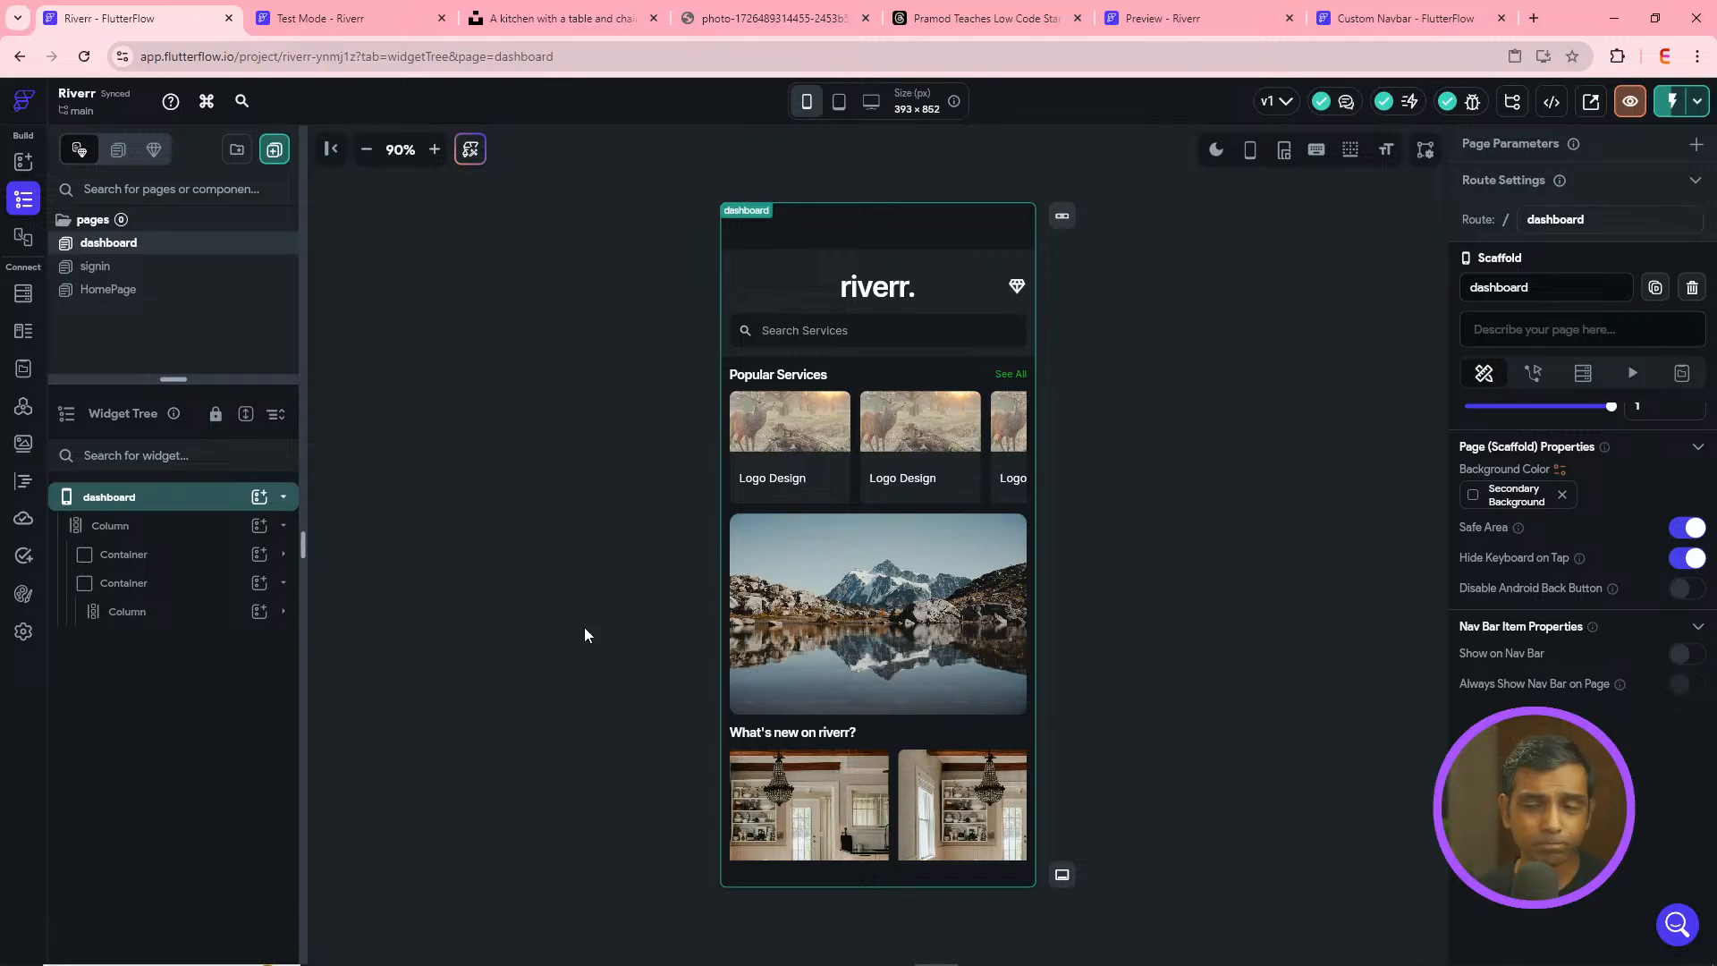
mouse_move(1619, 952)
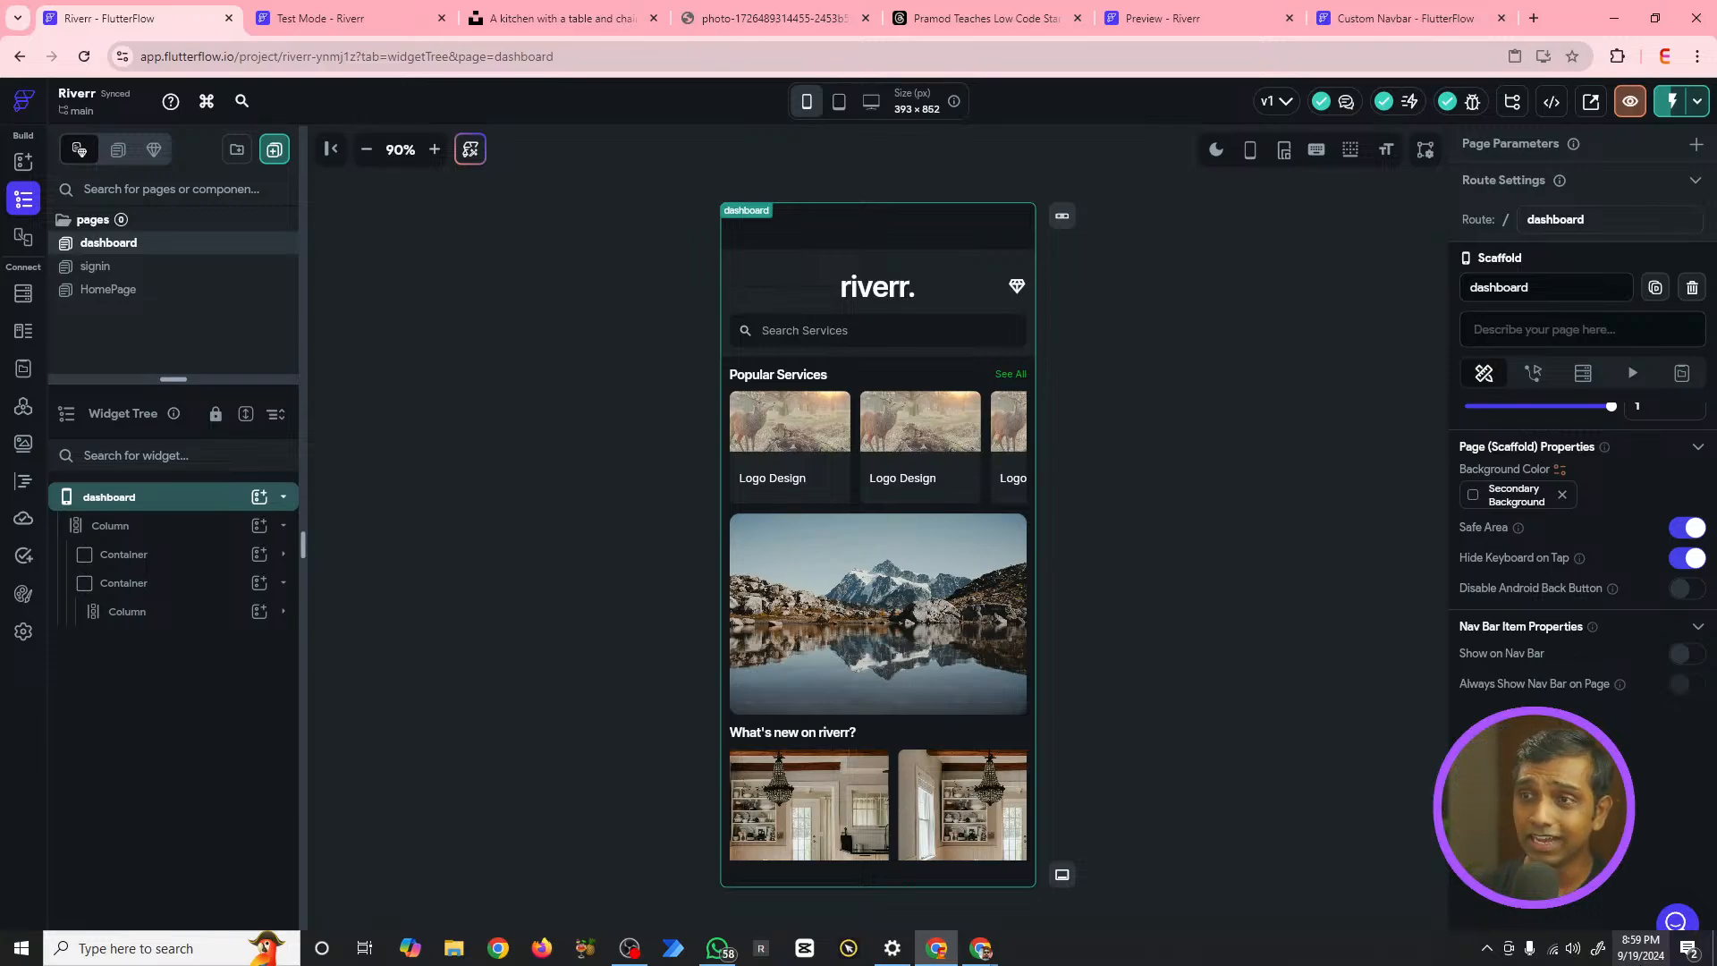
- Switch to the instructor's Threads profile and view its header and pinned post
click(984, 18)
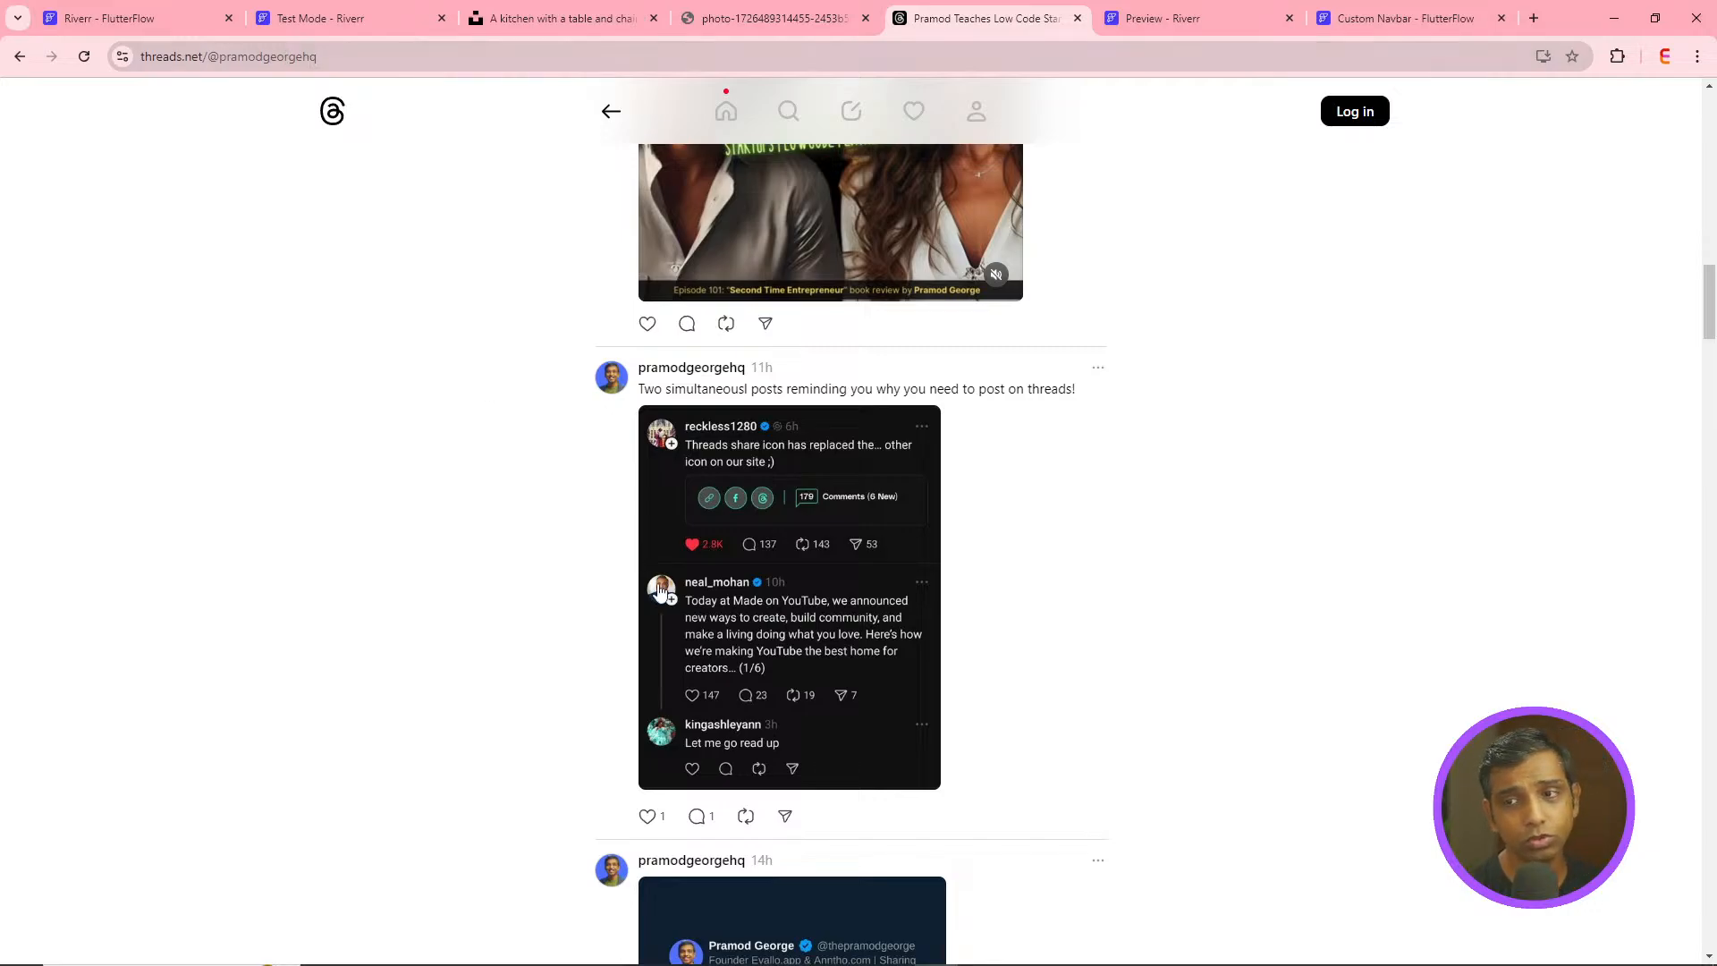
scroll(741, 729, up, 20)
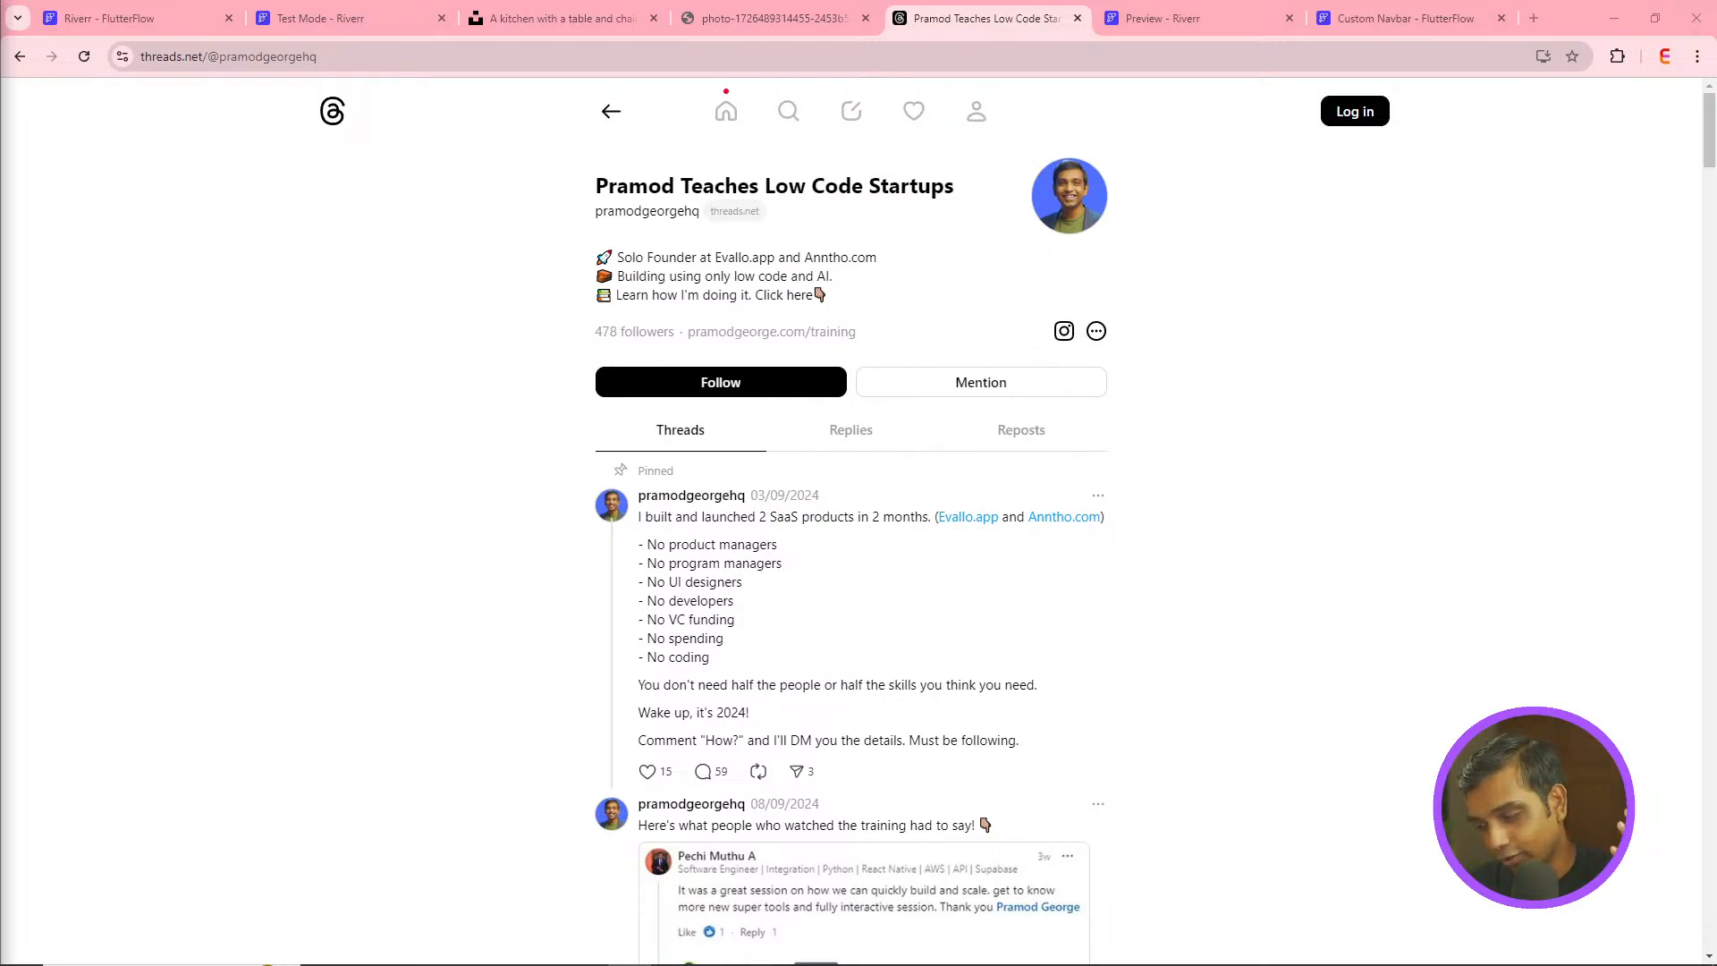
scroll(818, 658, down, 1)
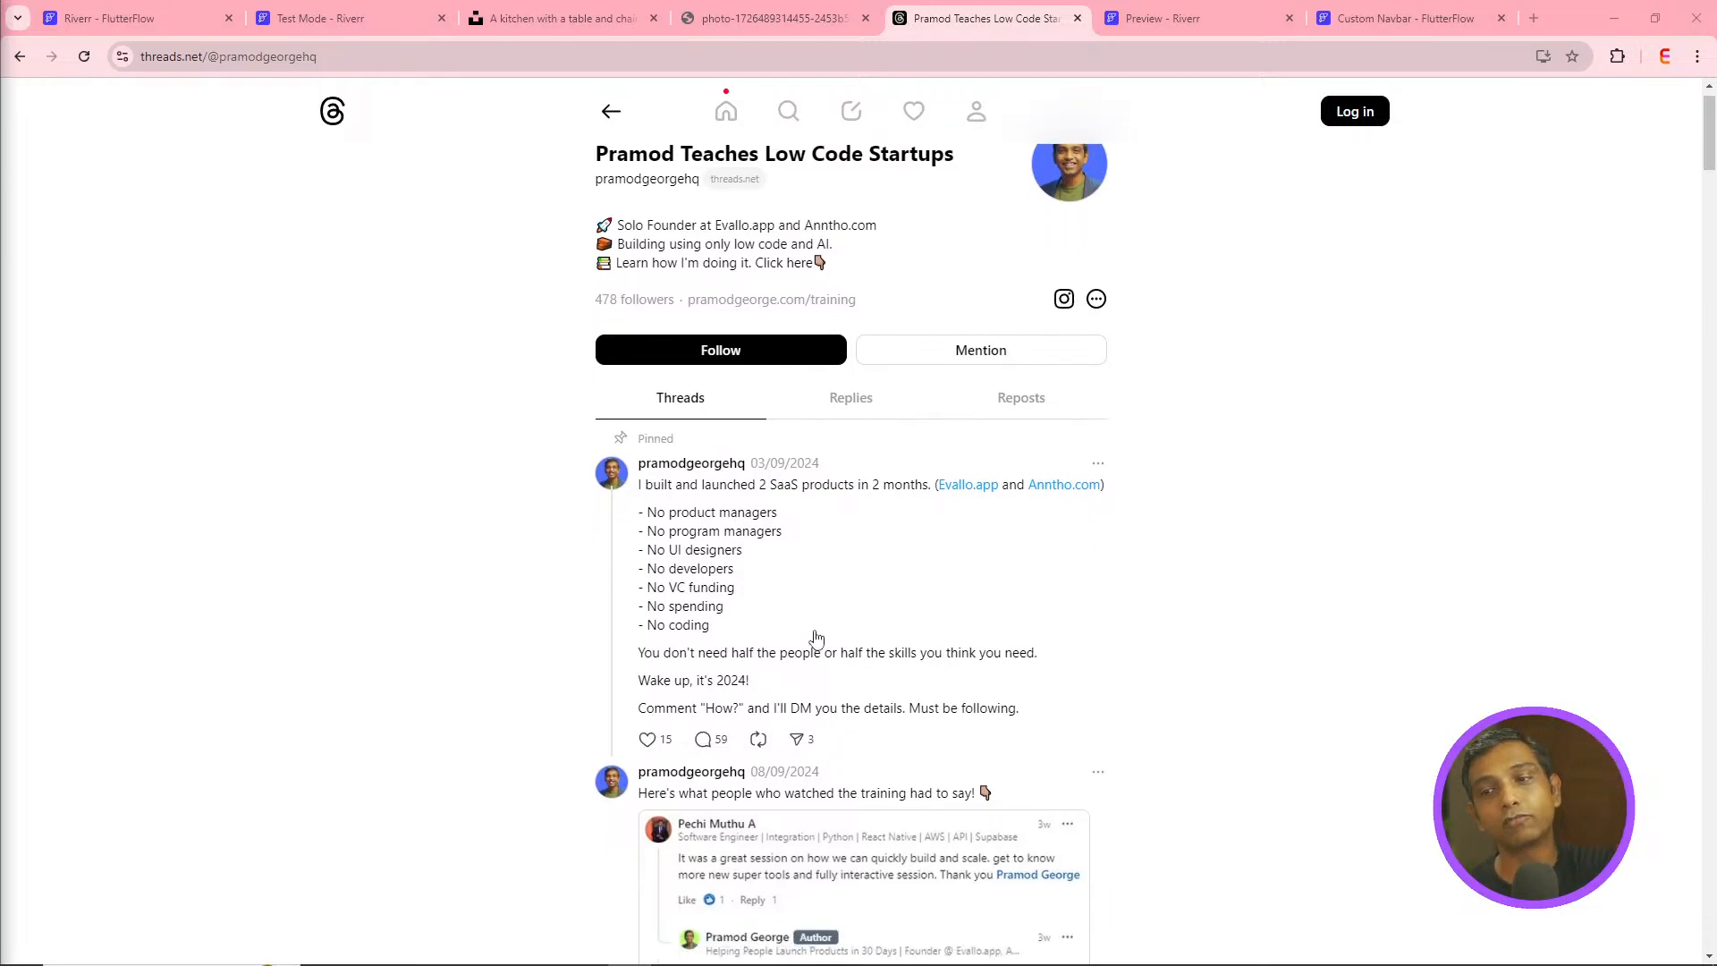
scroll(814, 649, up, 1)
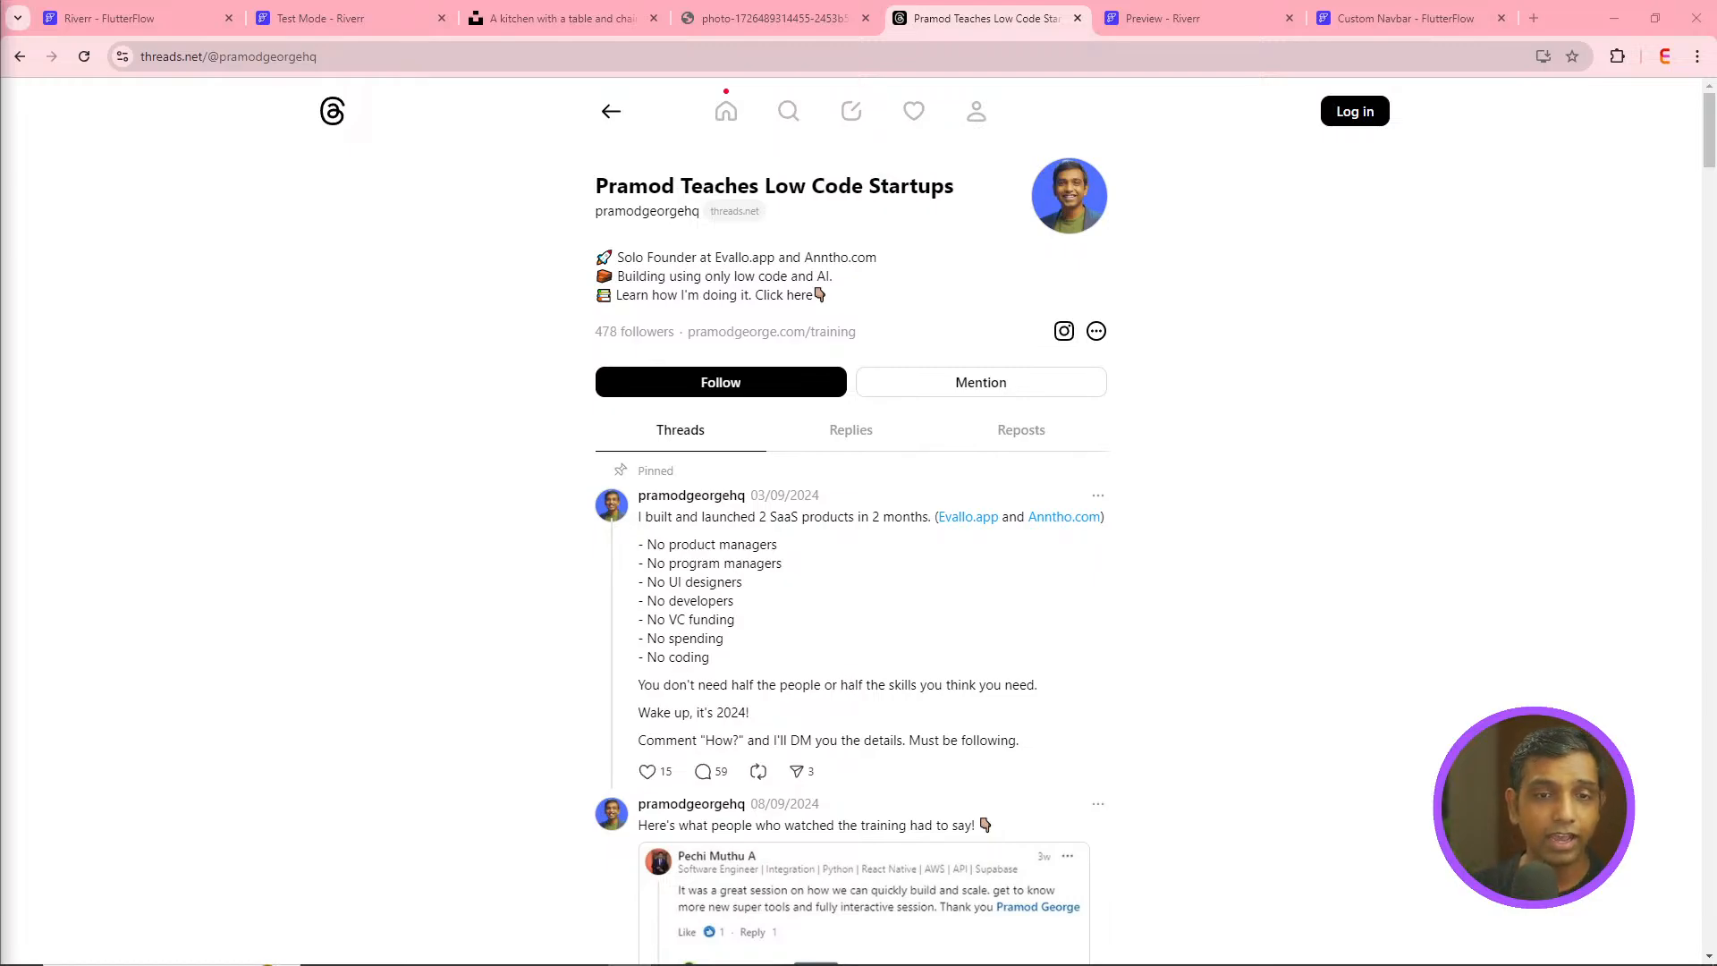
- Open the /school page of the instructor's website in place of the Threads profile
click(797, 64)
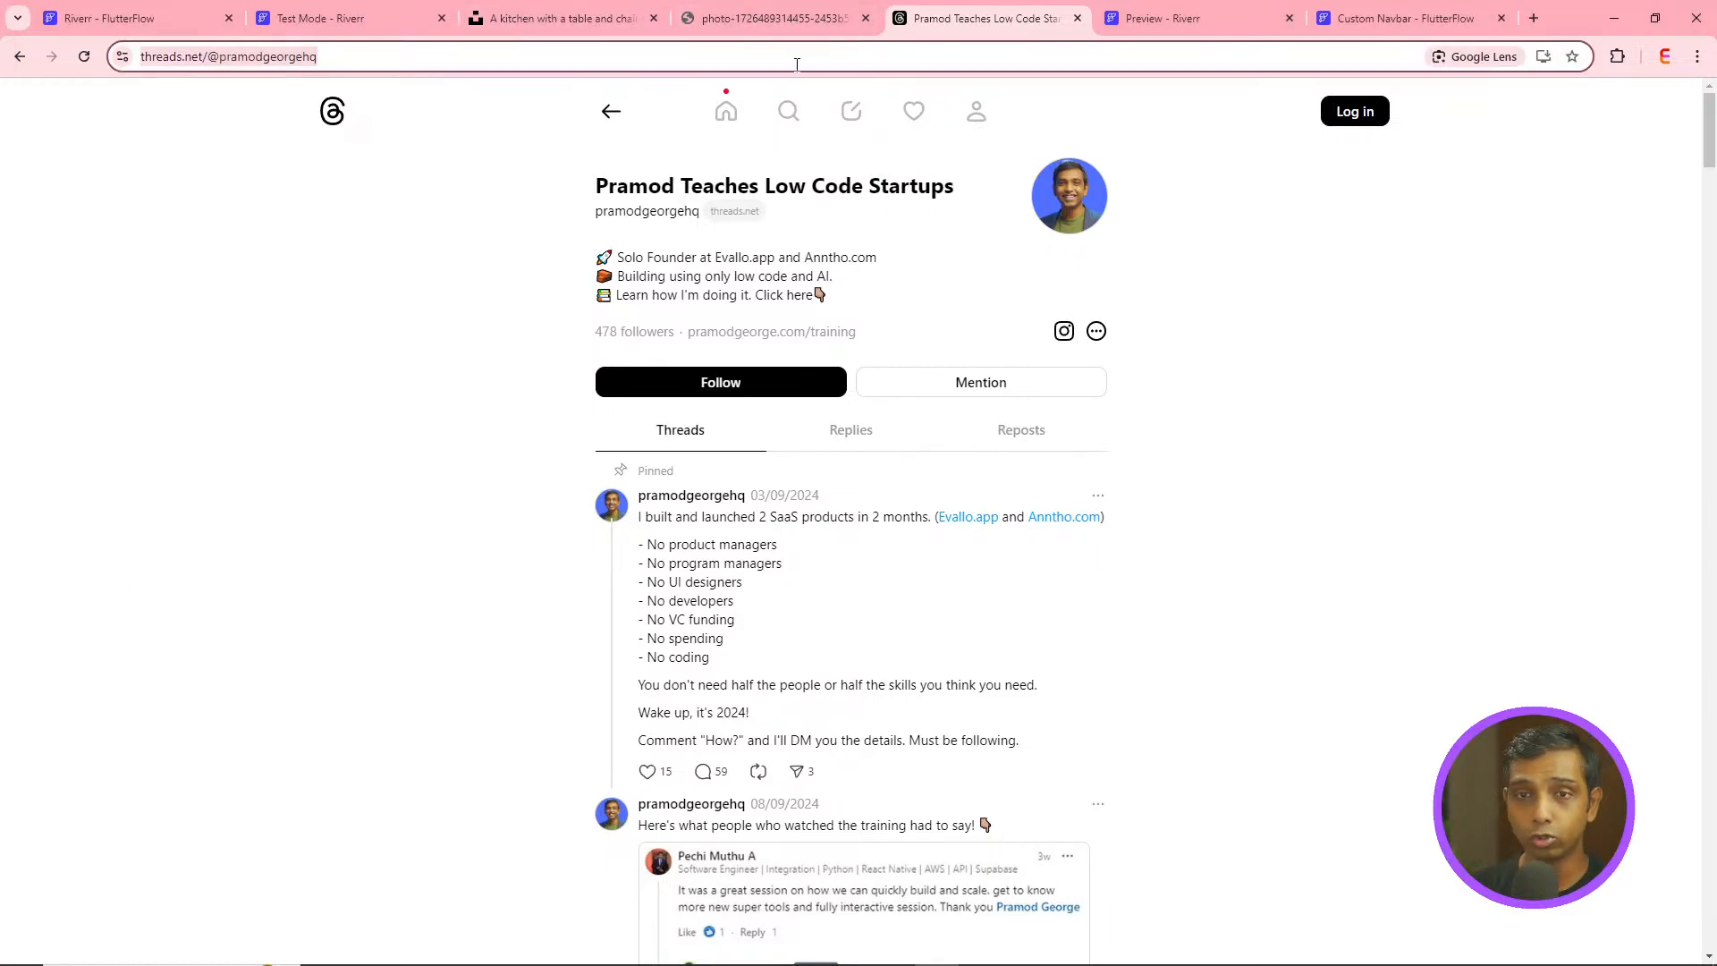
text(pramodgero)
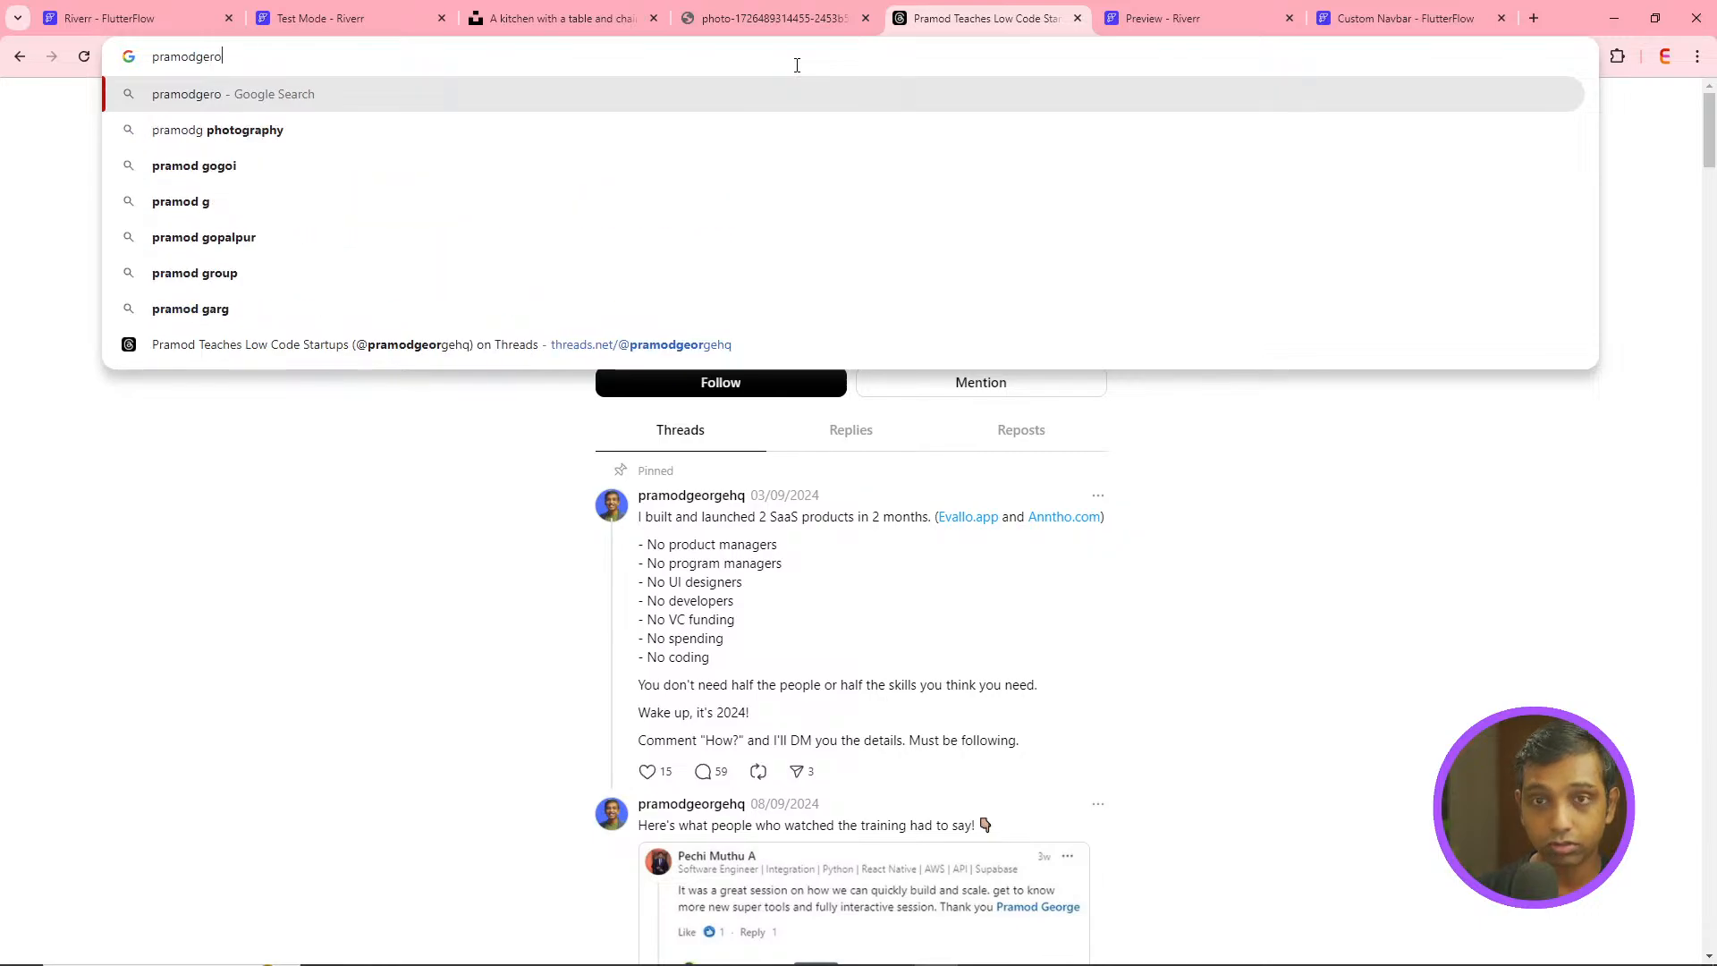
key(BackSpace)
key(BackSpace)
text(orge.c)
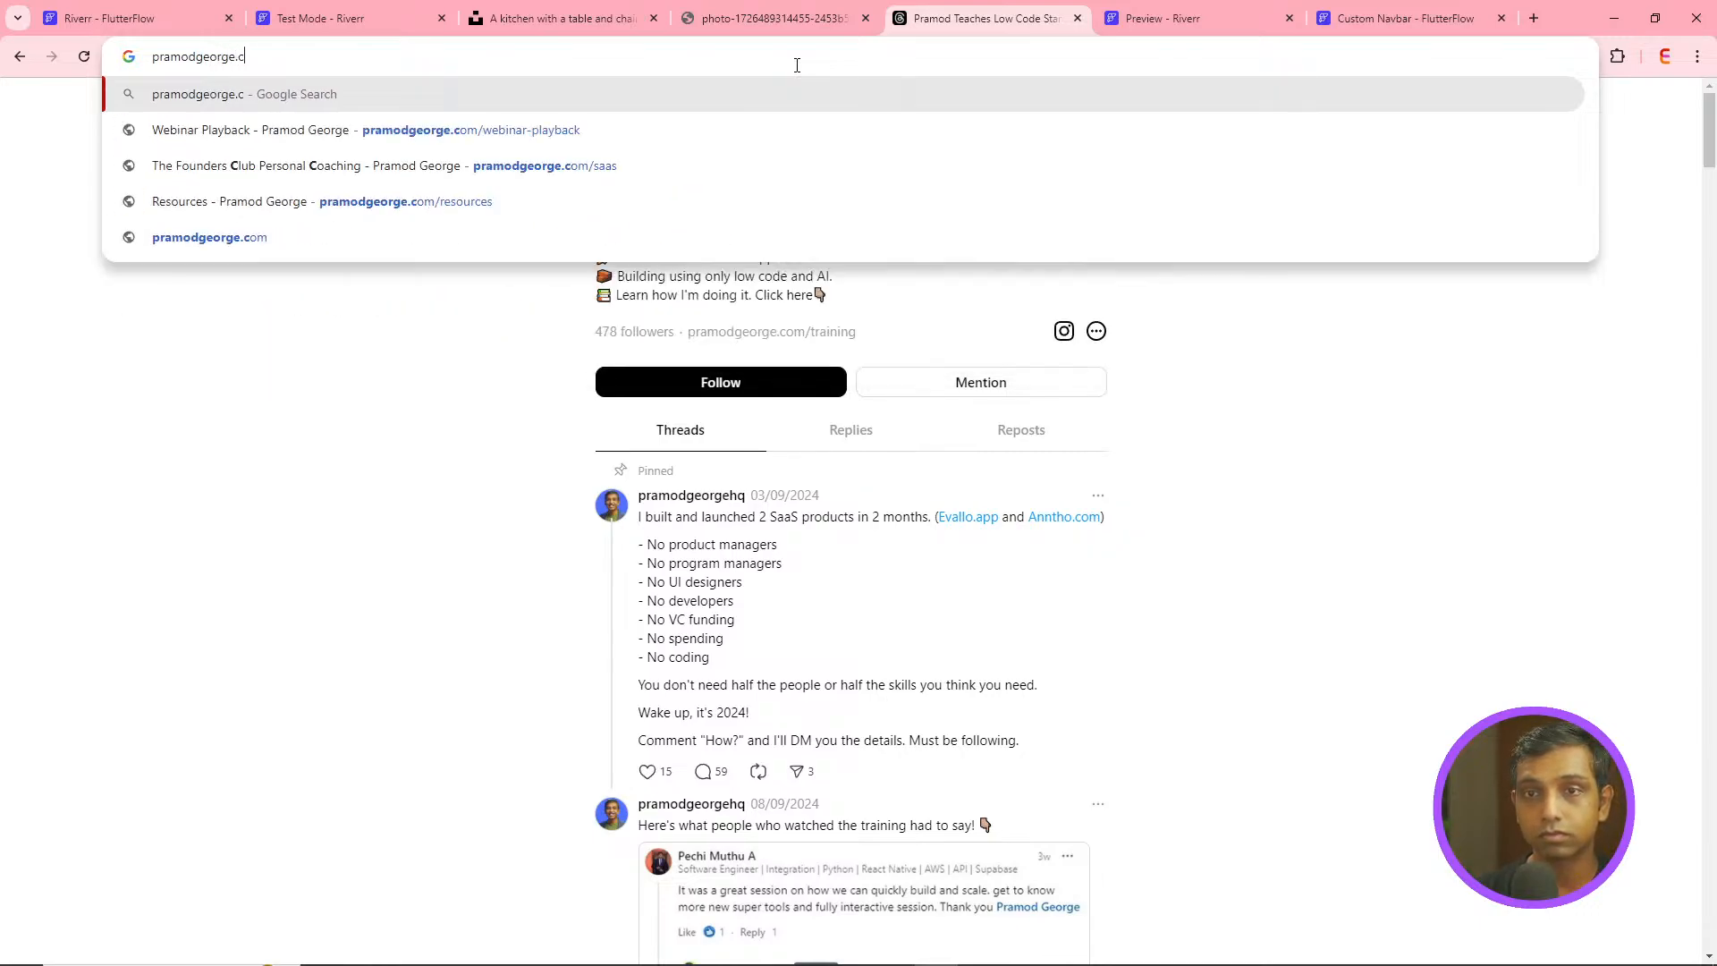
text(om/school)
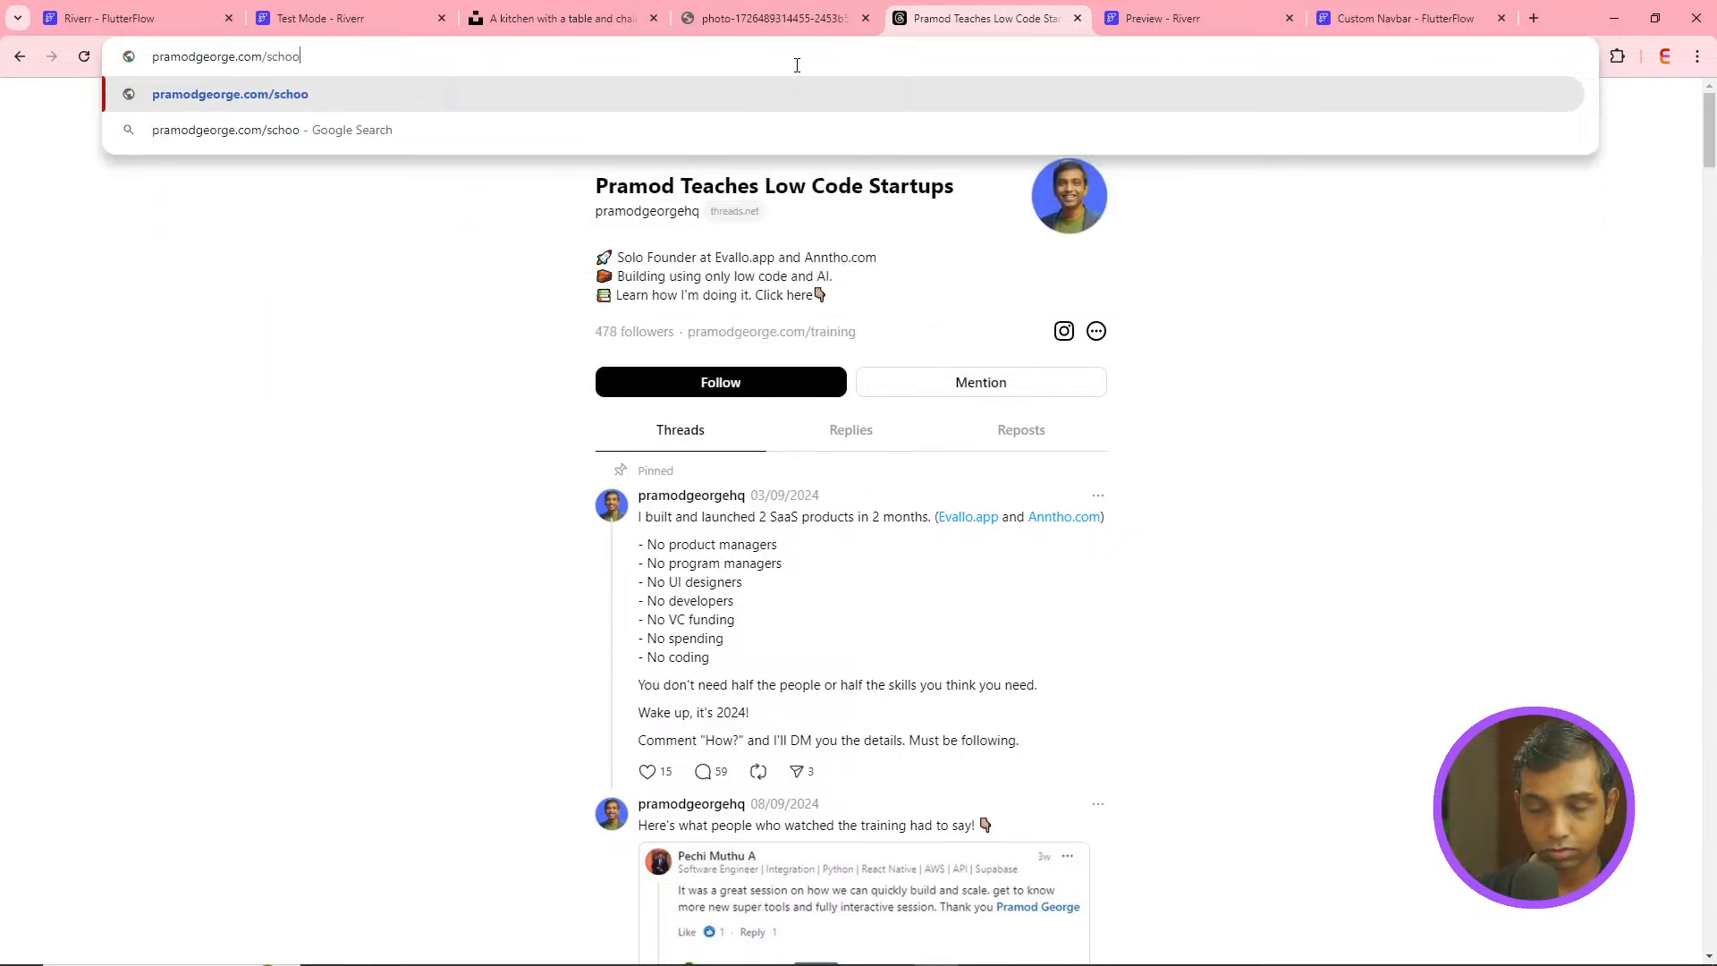
key(Return)
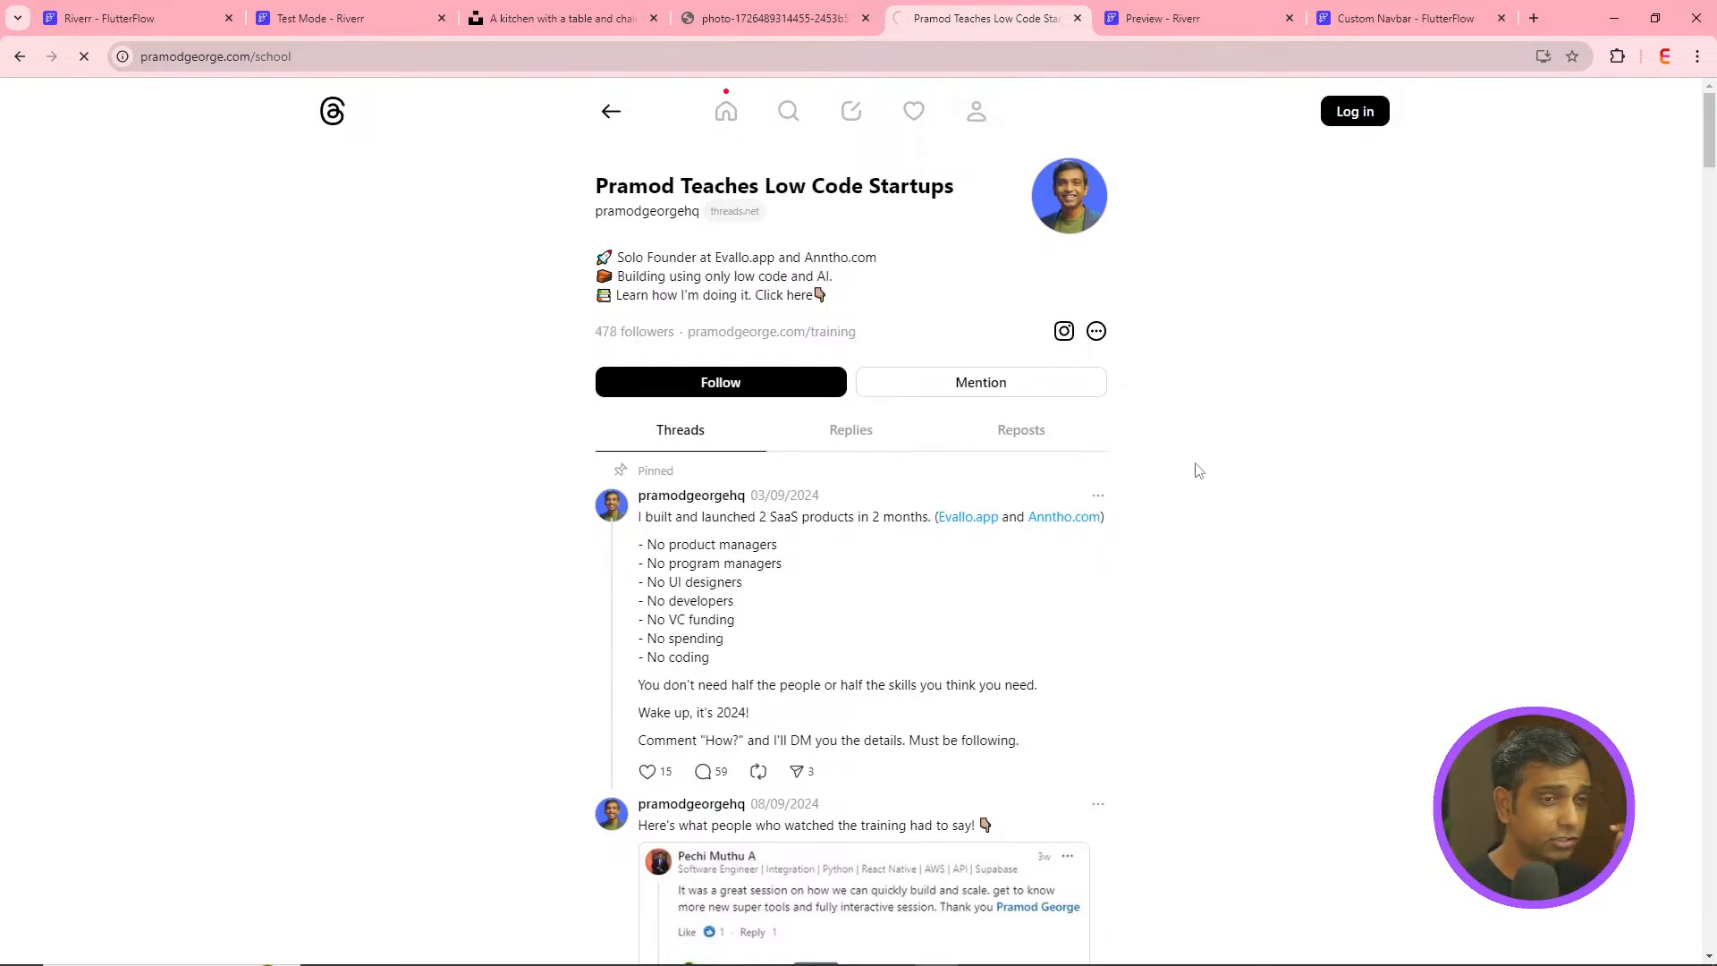
click(312, 51)
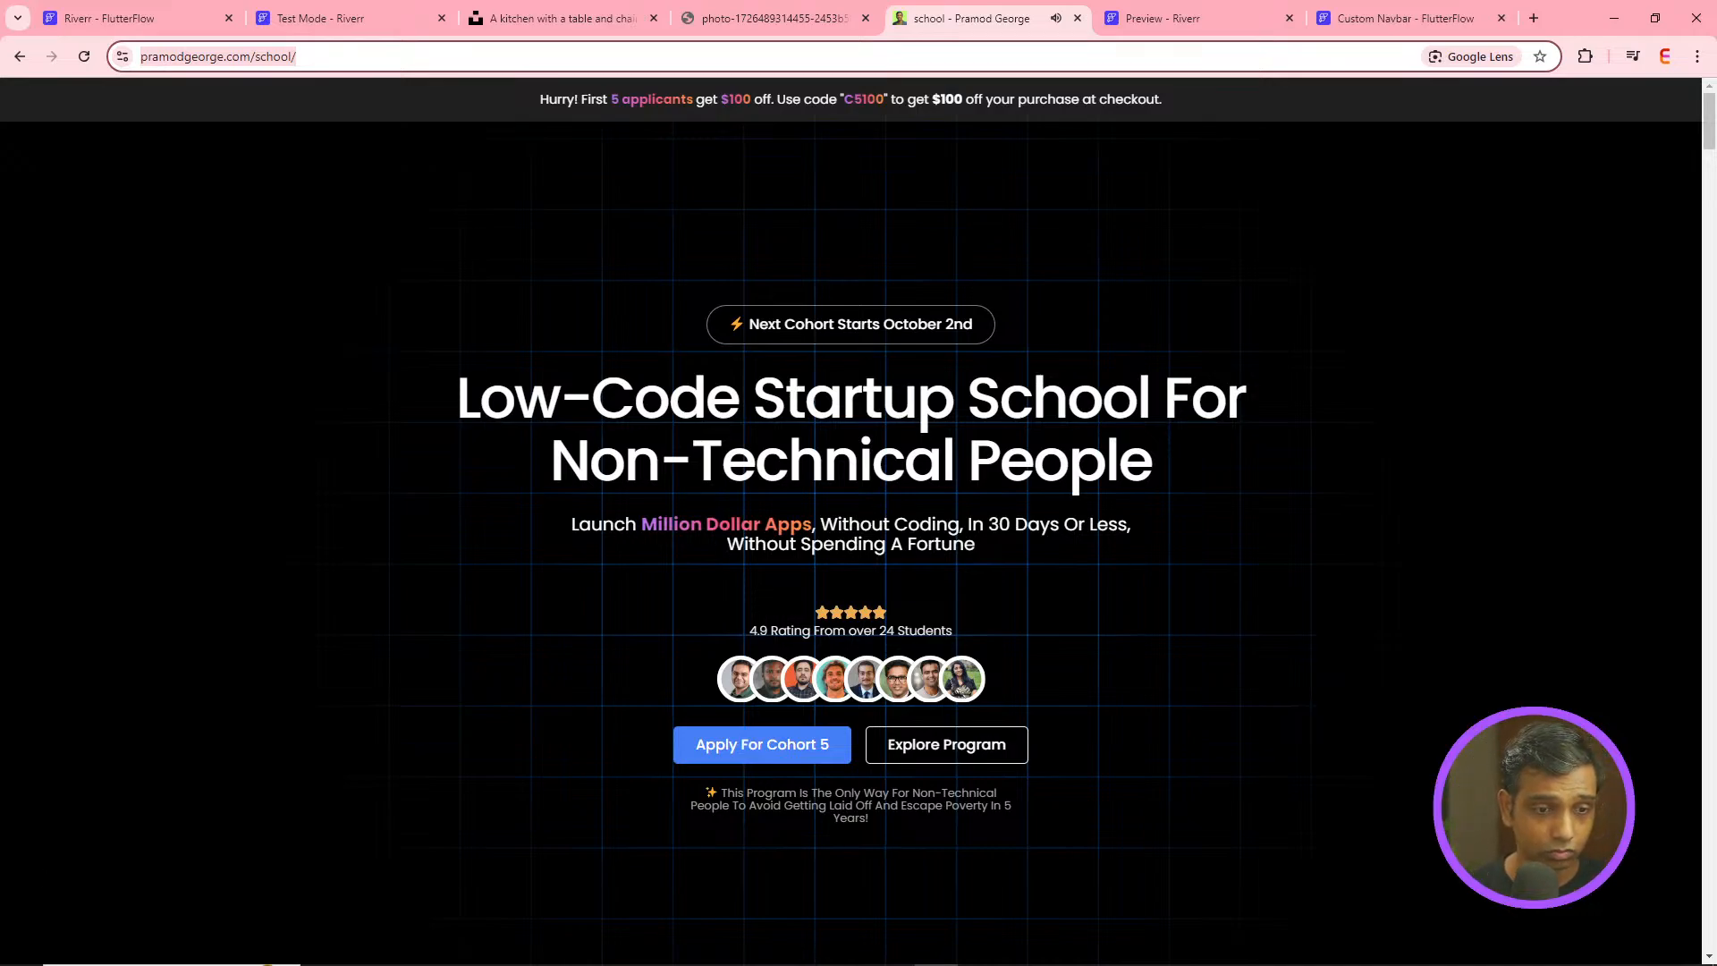
key(alt+Tab)
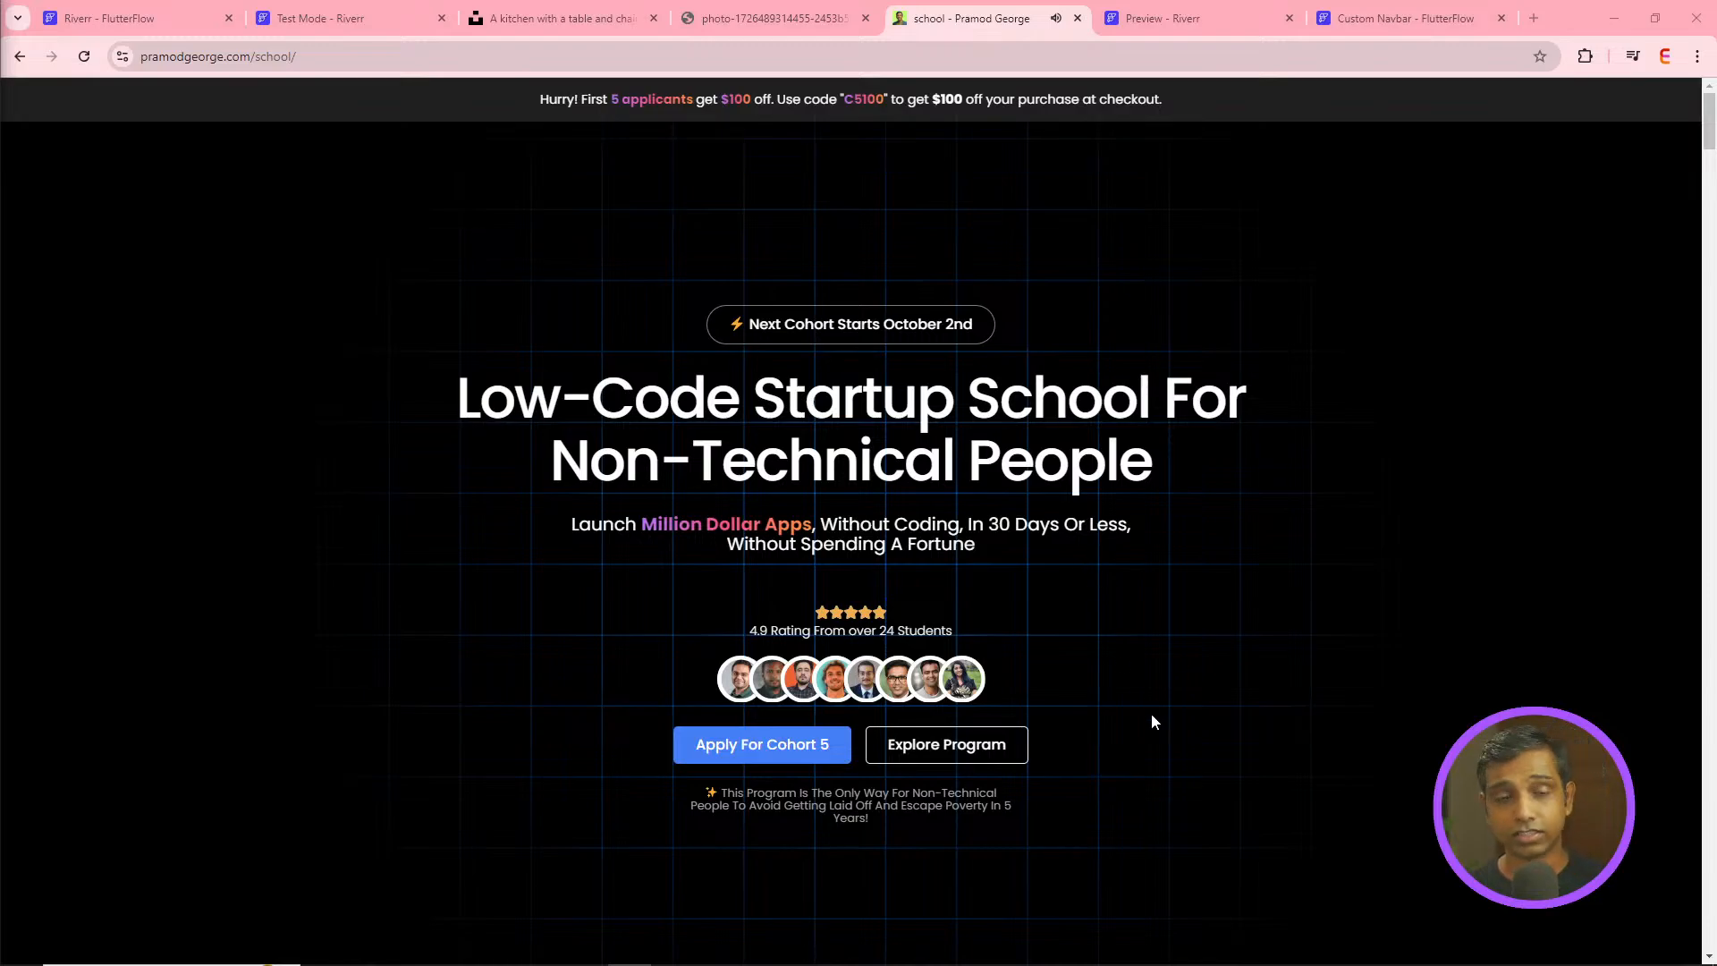
- Examine the Low-Code Startup School page from its testimonials and program benefits through the enrollment offer to the frequently asked questions
scroll(1152, 721, down, 10)
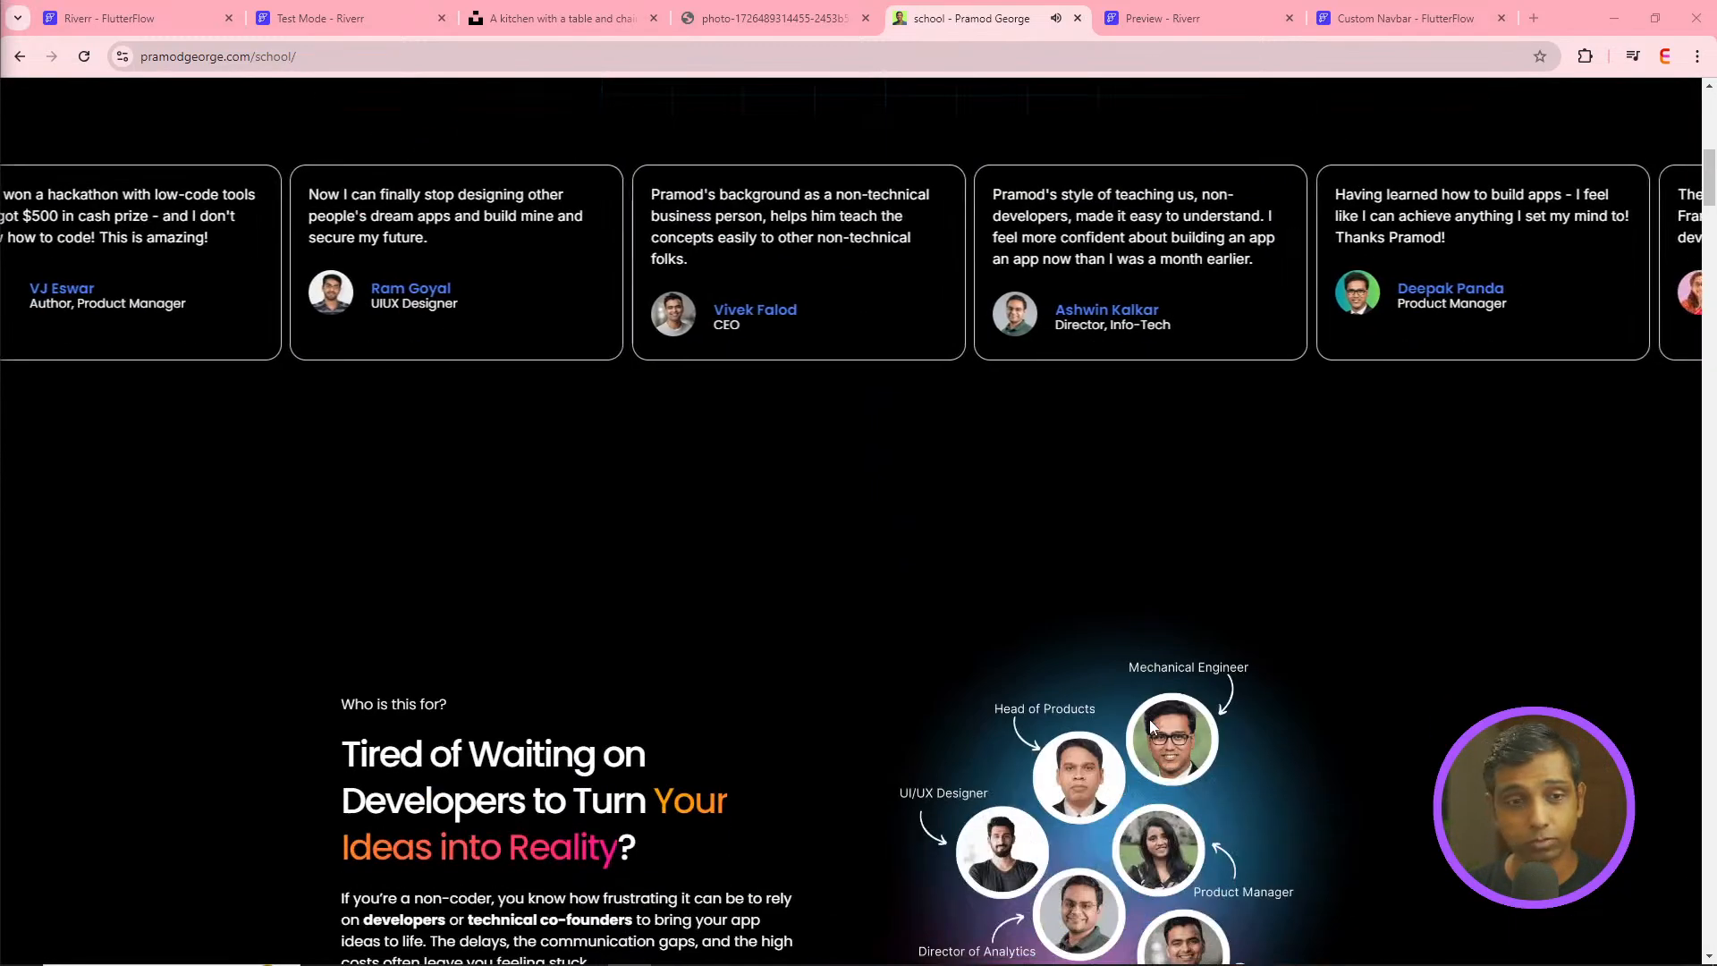
scroll(1151, 719, down, 20)
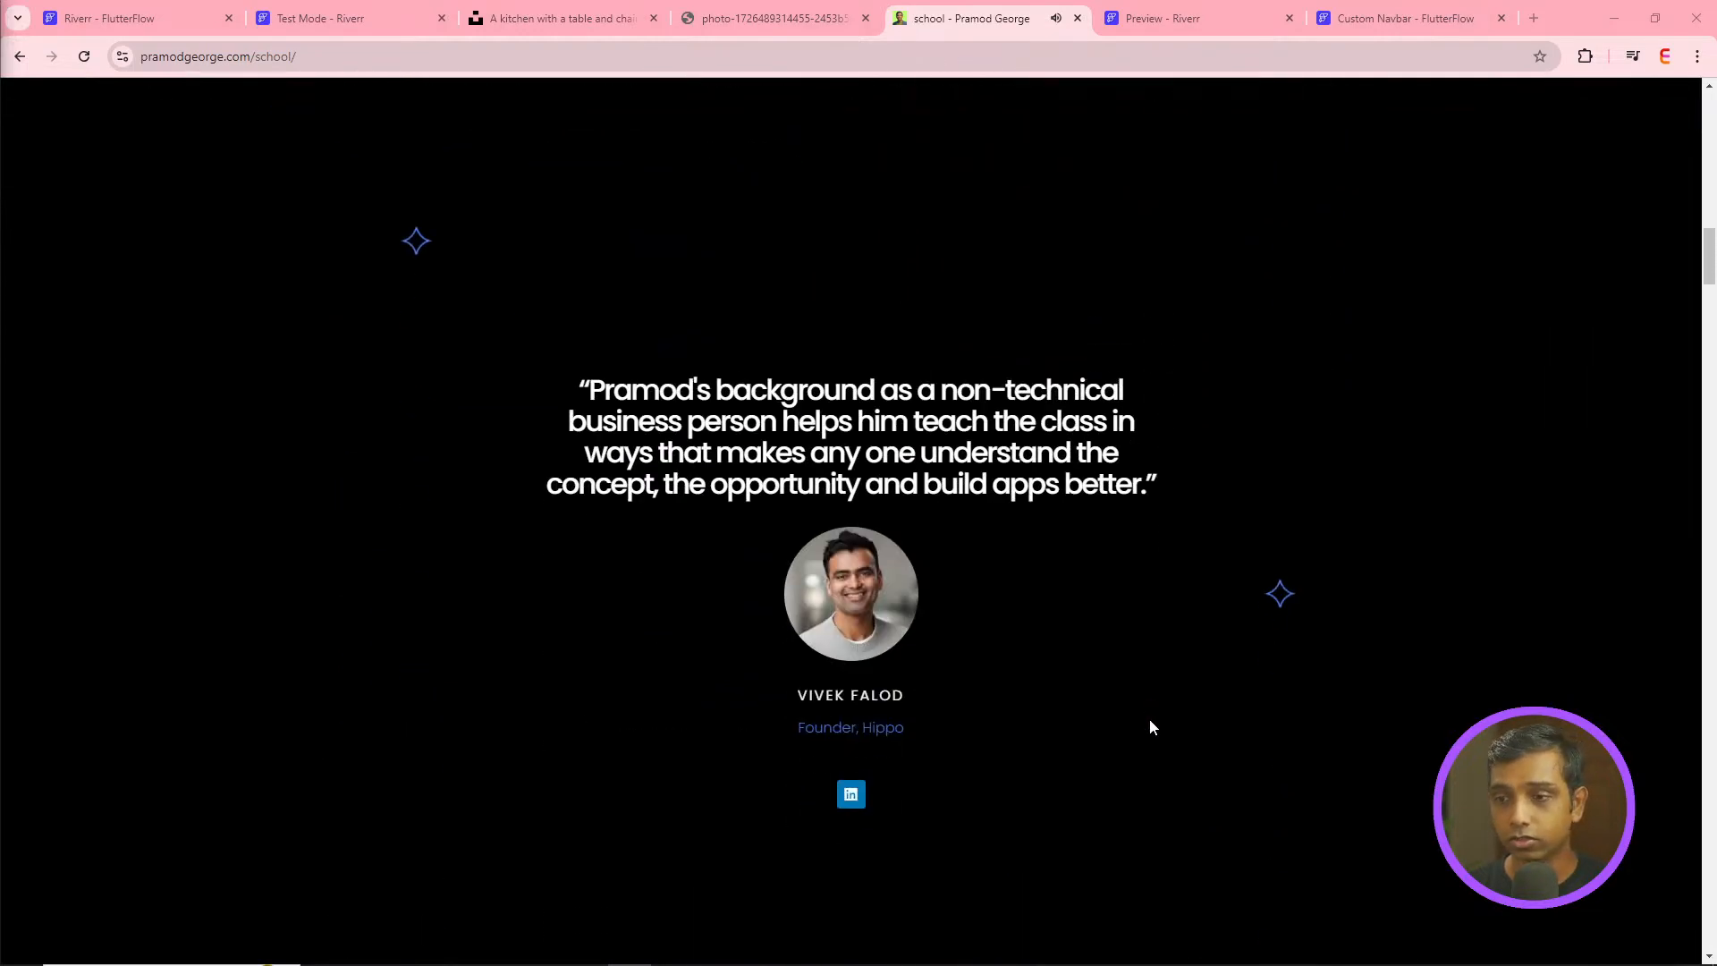
scroll(1150, 726, down, 14)
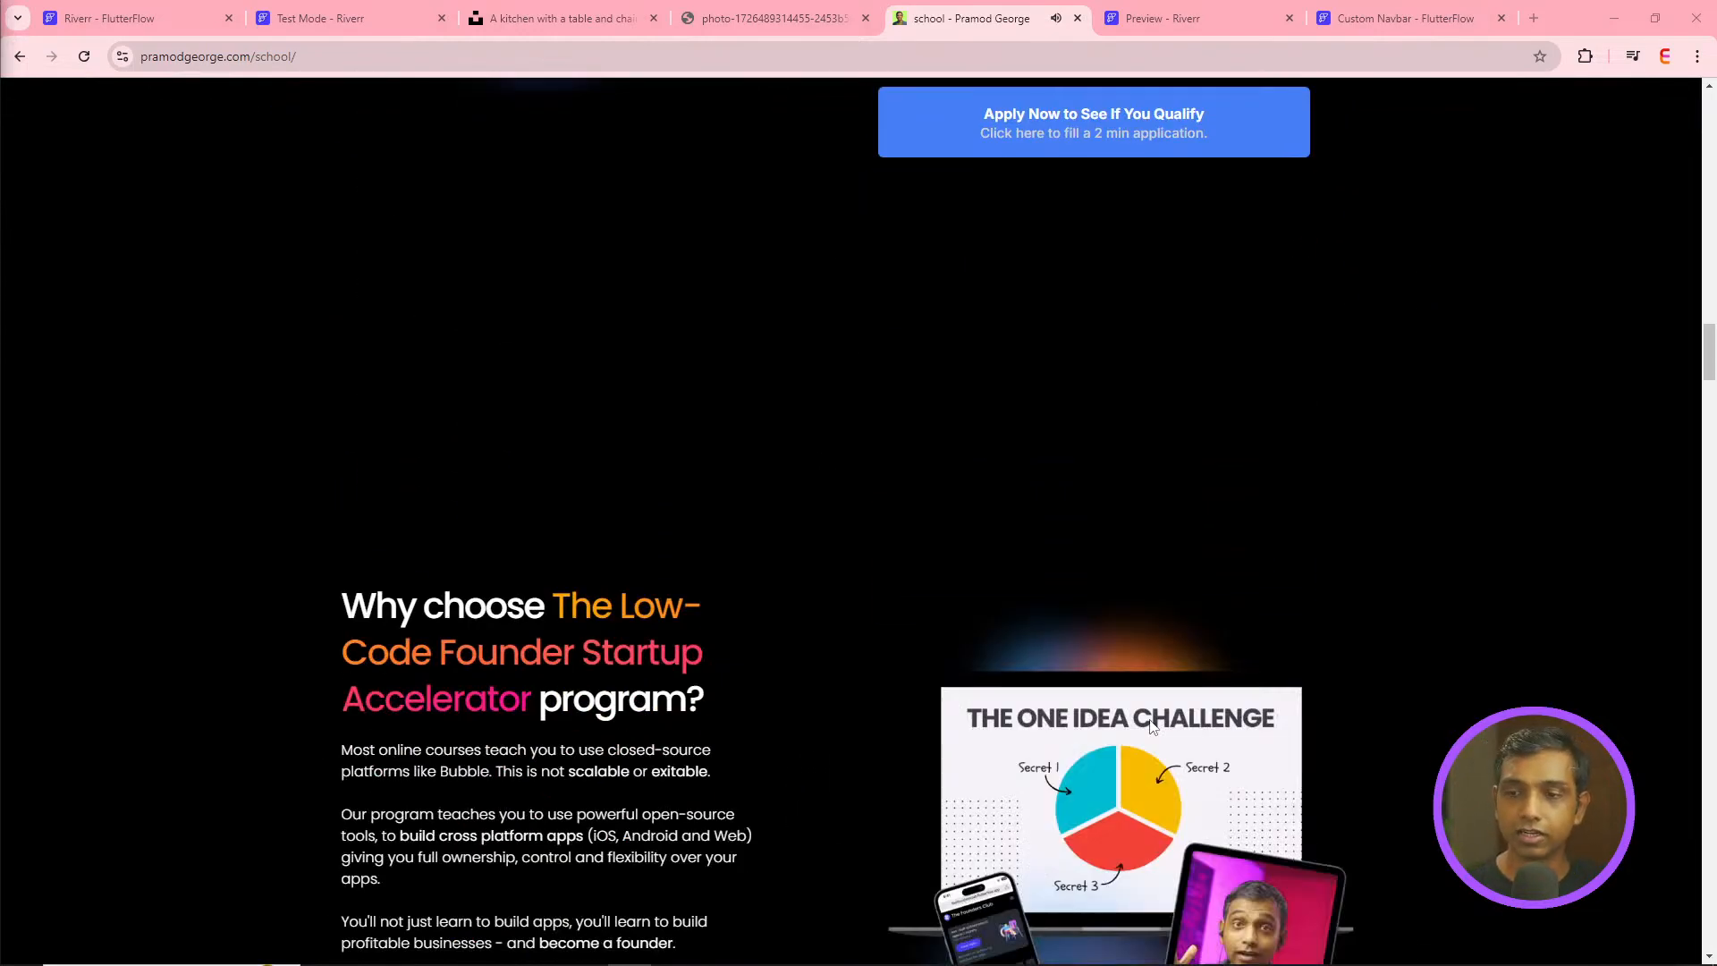
scroll(1151, 725, down, 2)
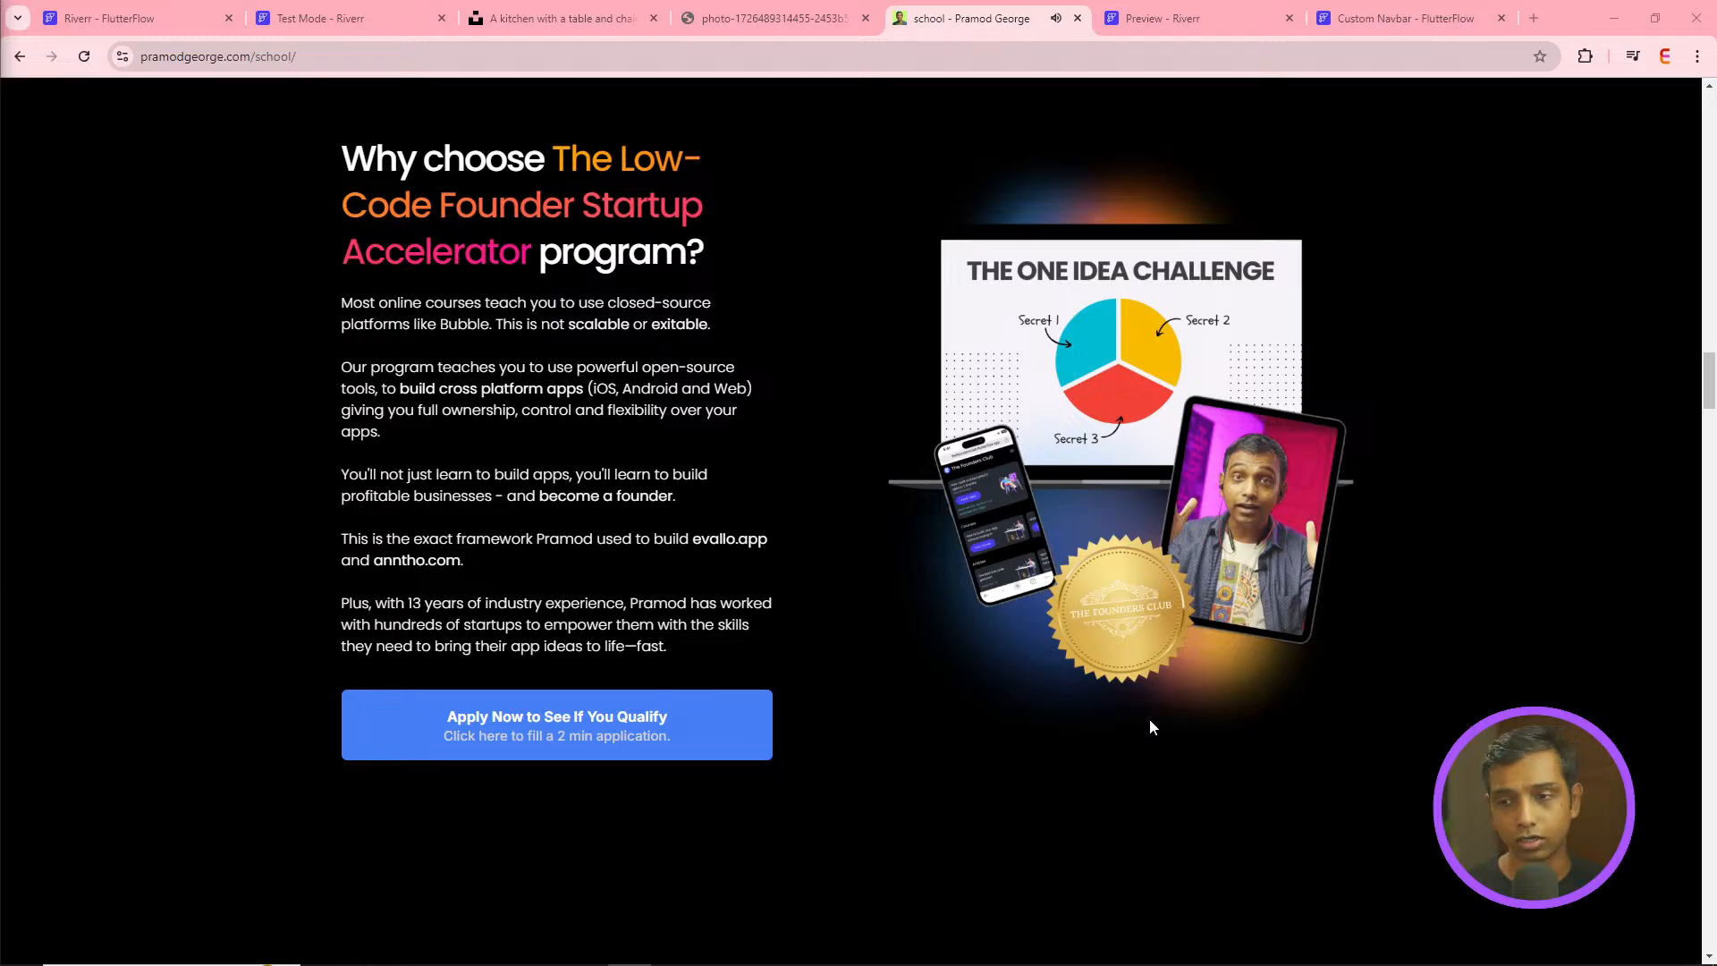
scroll(1150, 726, down, 15)
scroll(1150, 727, down, 4)
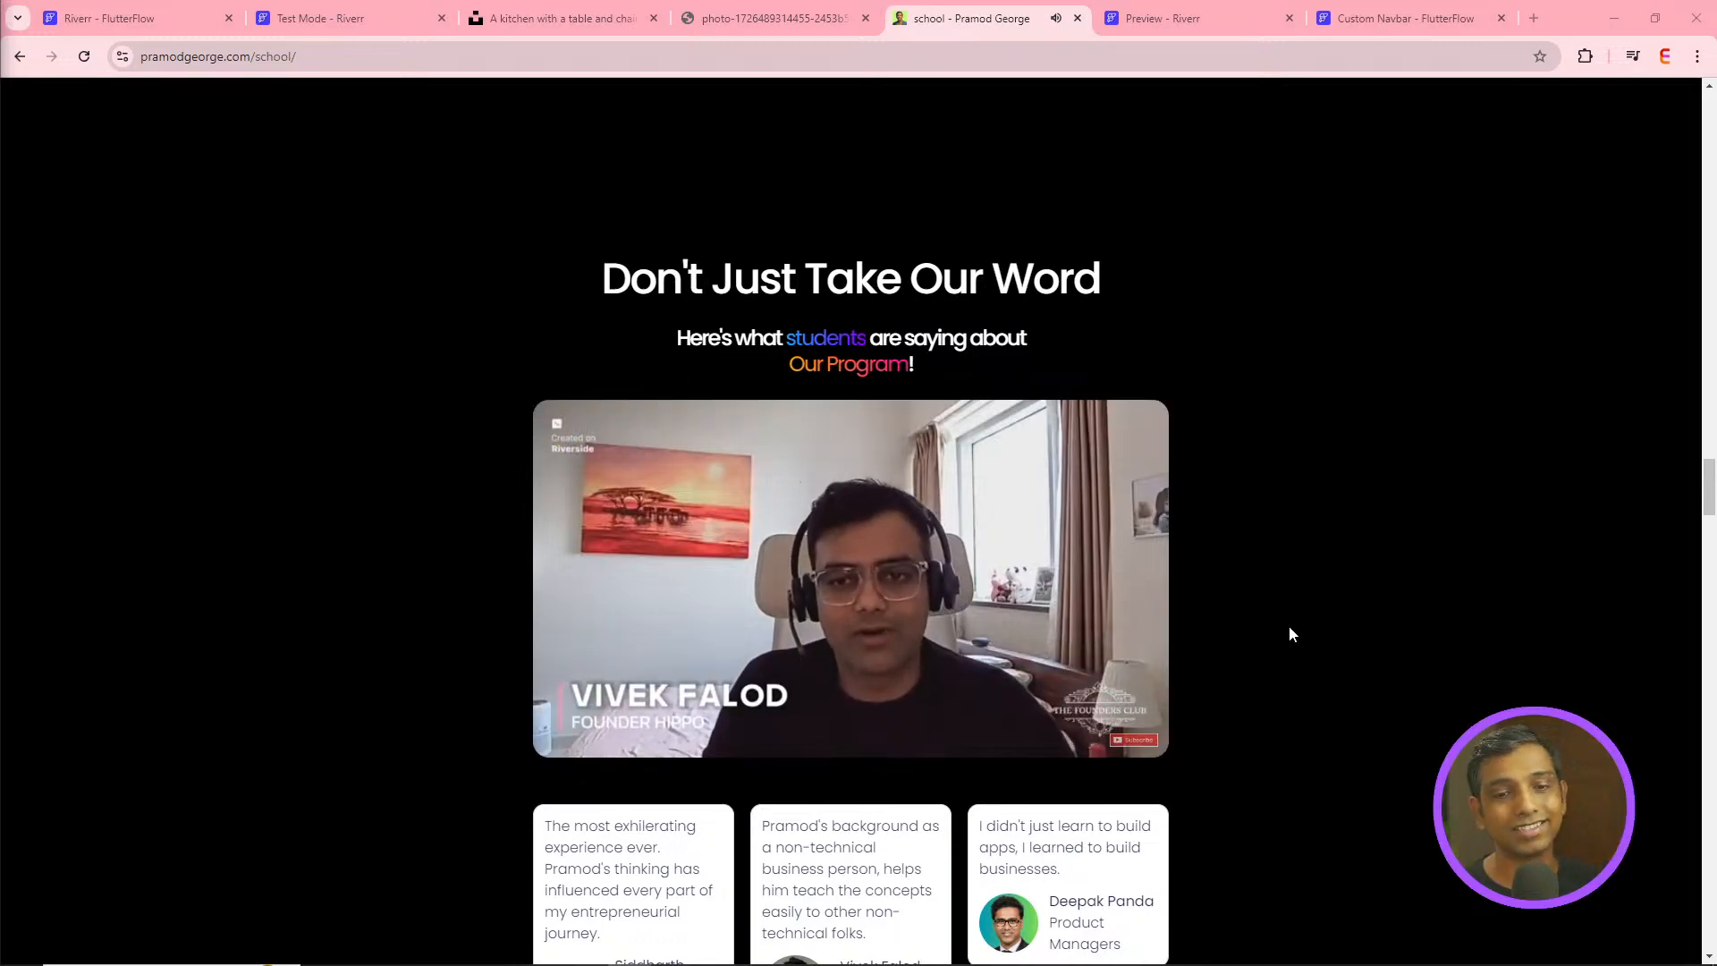
scroll(1289, 627, down, 5)
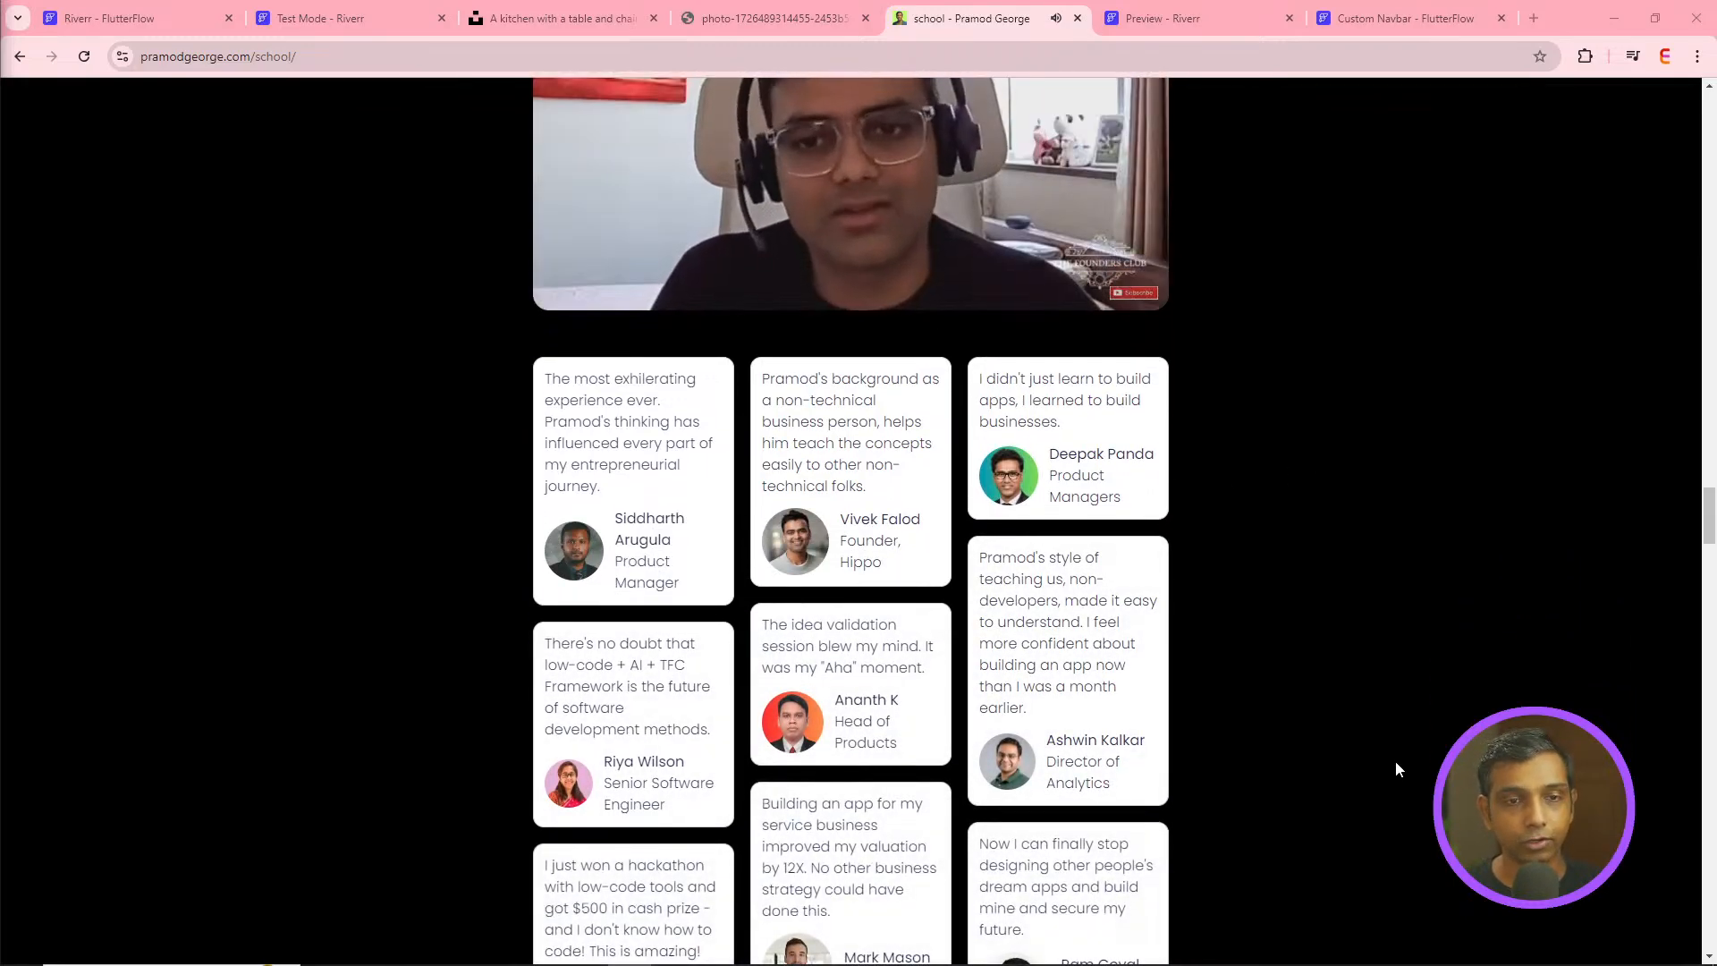
scroll(1396, 763, down, 10)
scroll(1398, 770, down, 15)
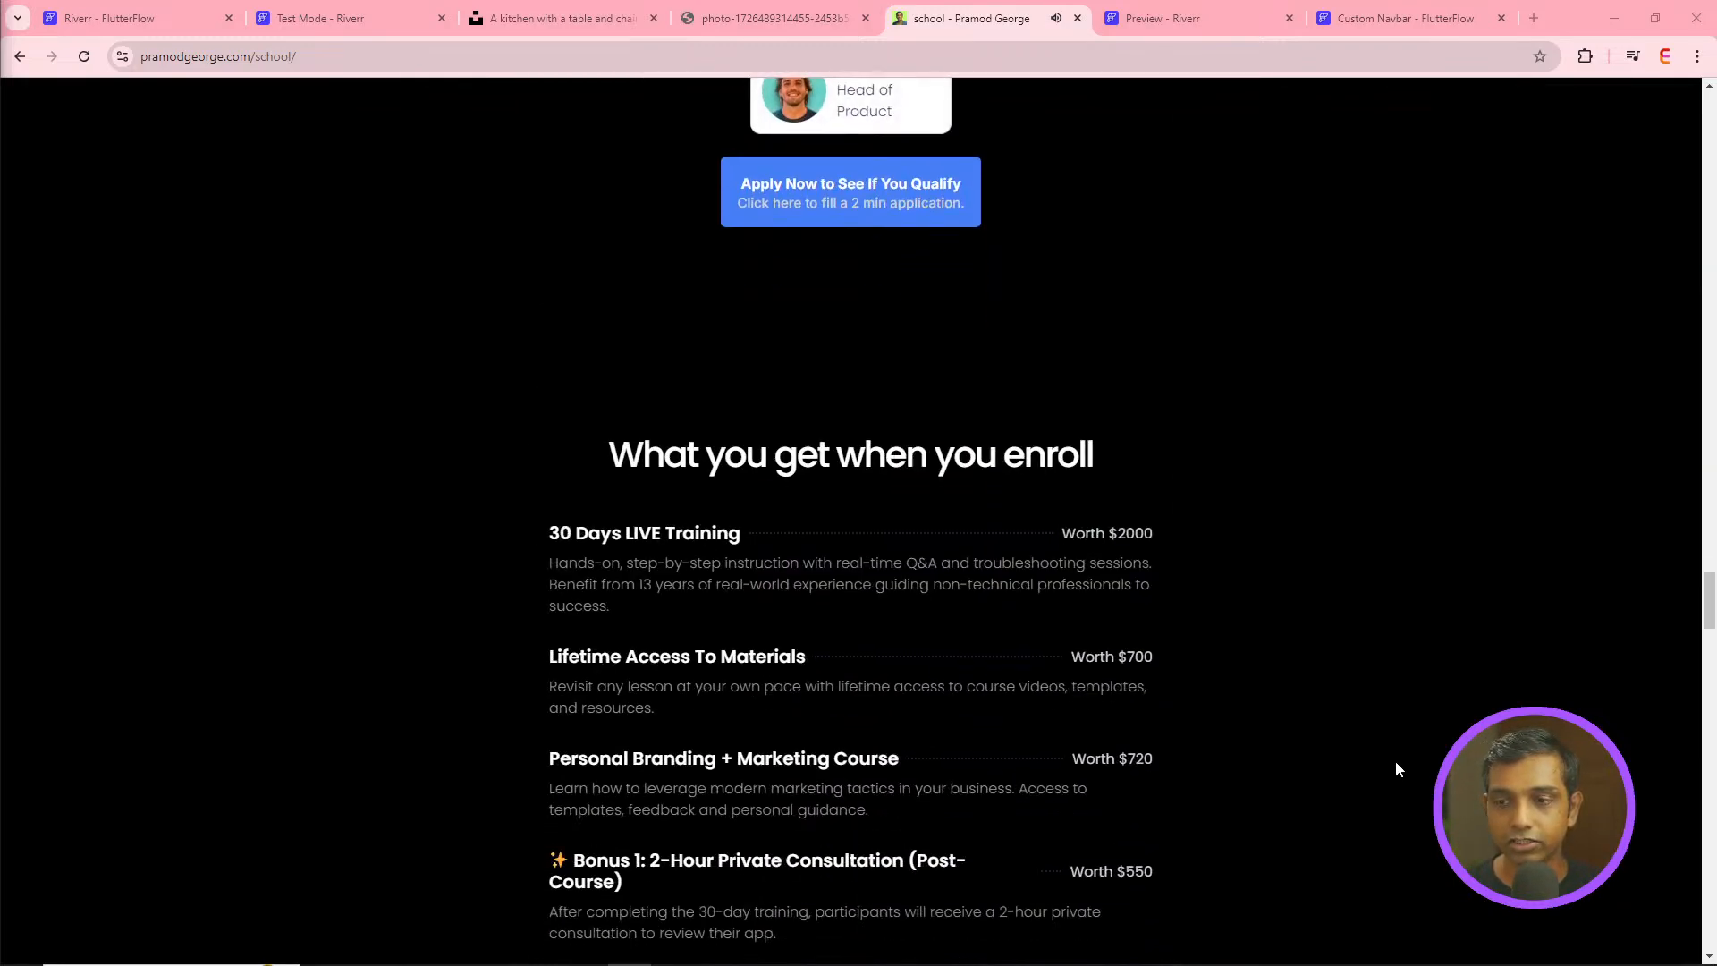
scroll(1398, 770, down, 15)
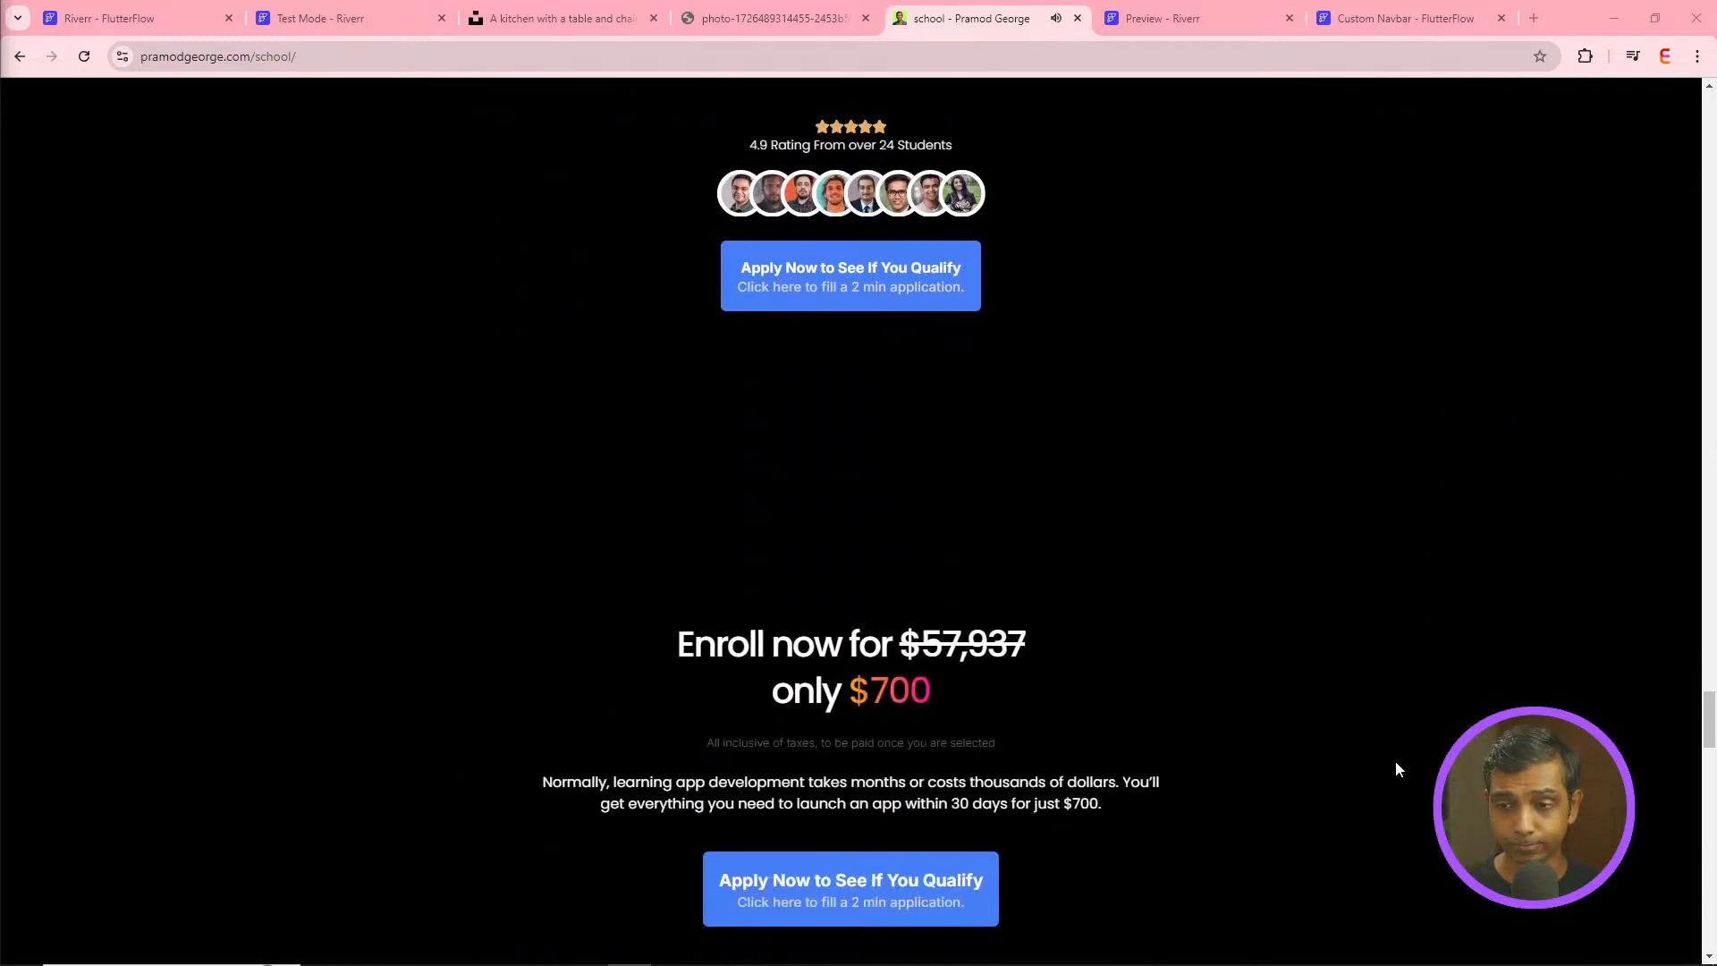
scroll(1397, 768, down, 12)
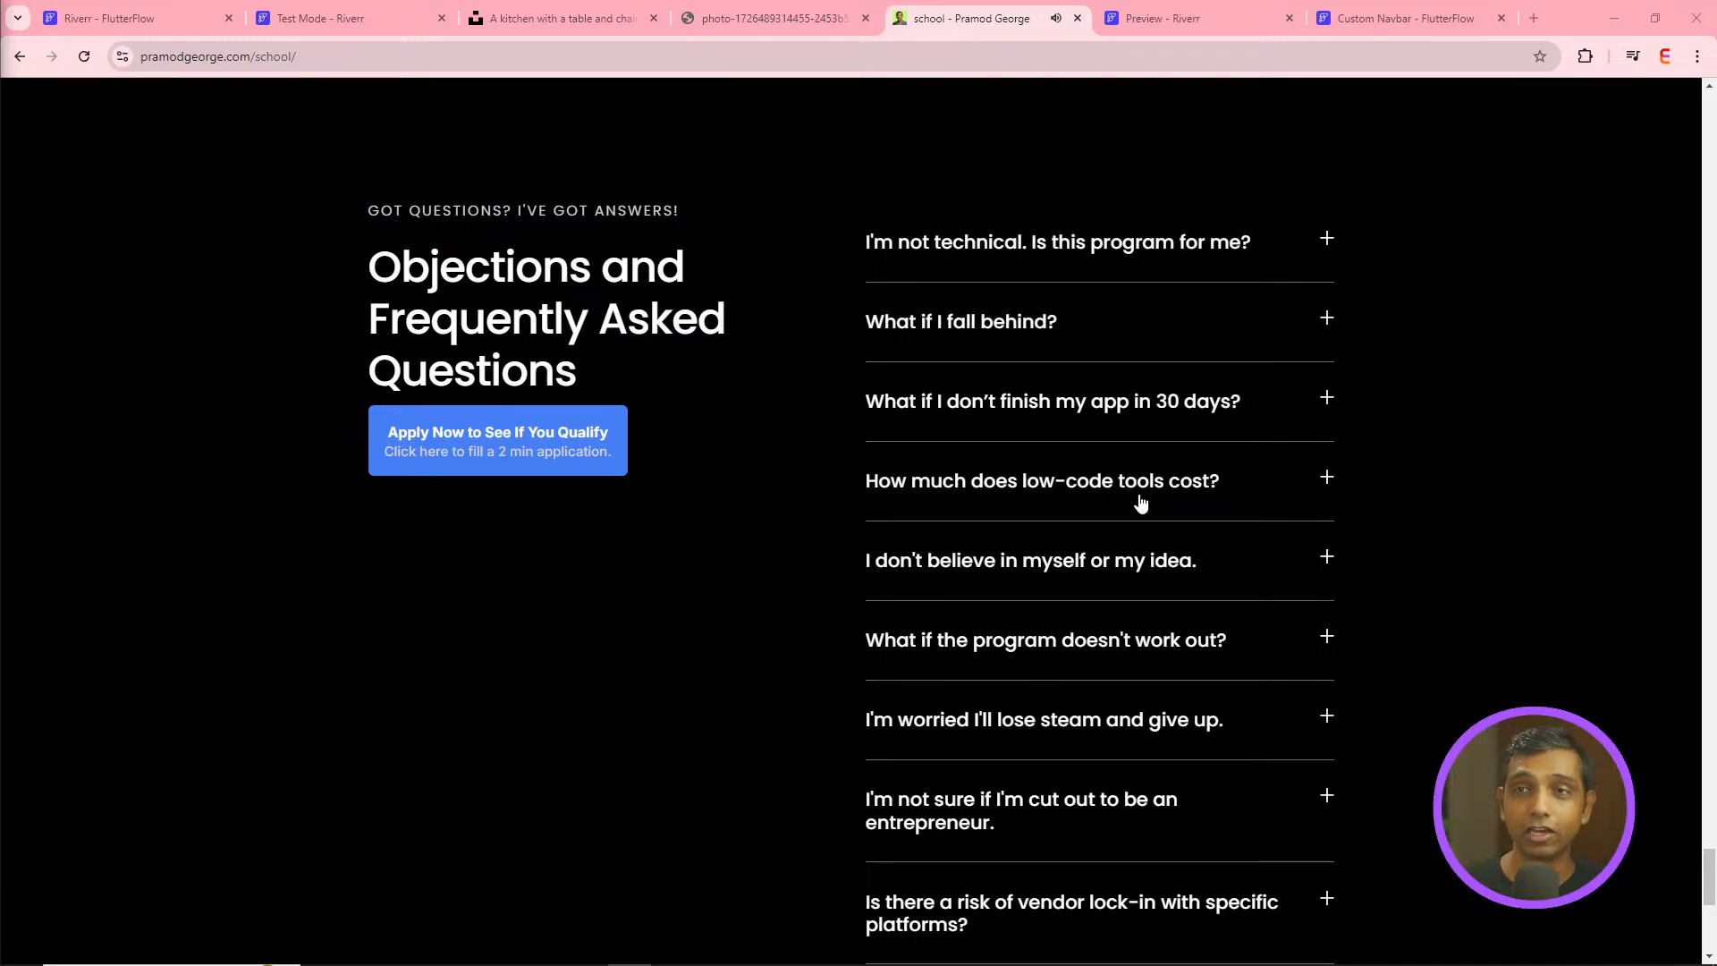
scroll(1140, 586, down, 1)
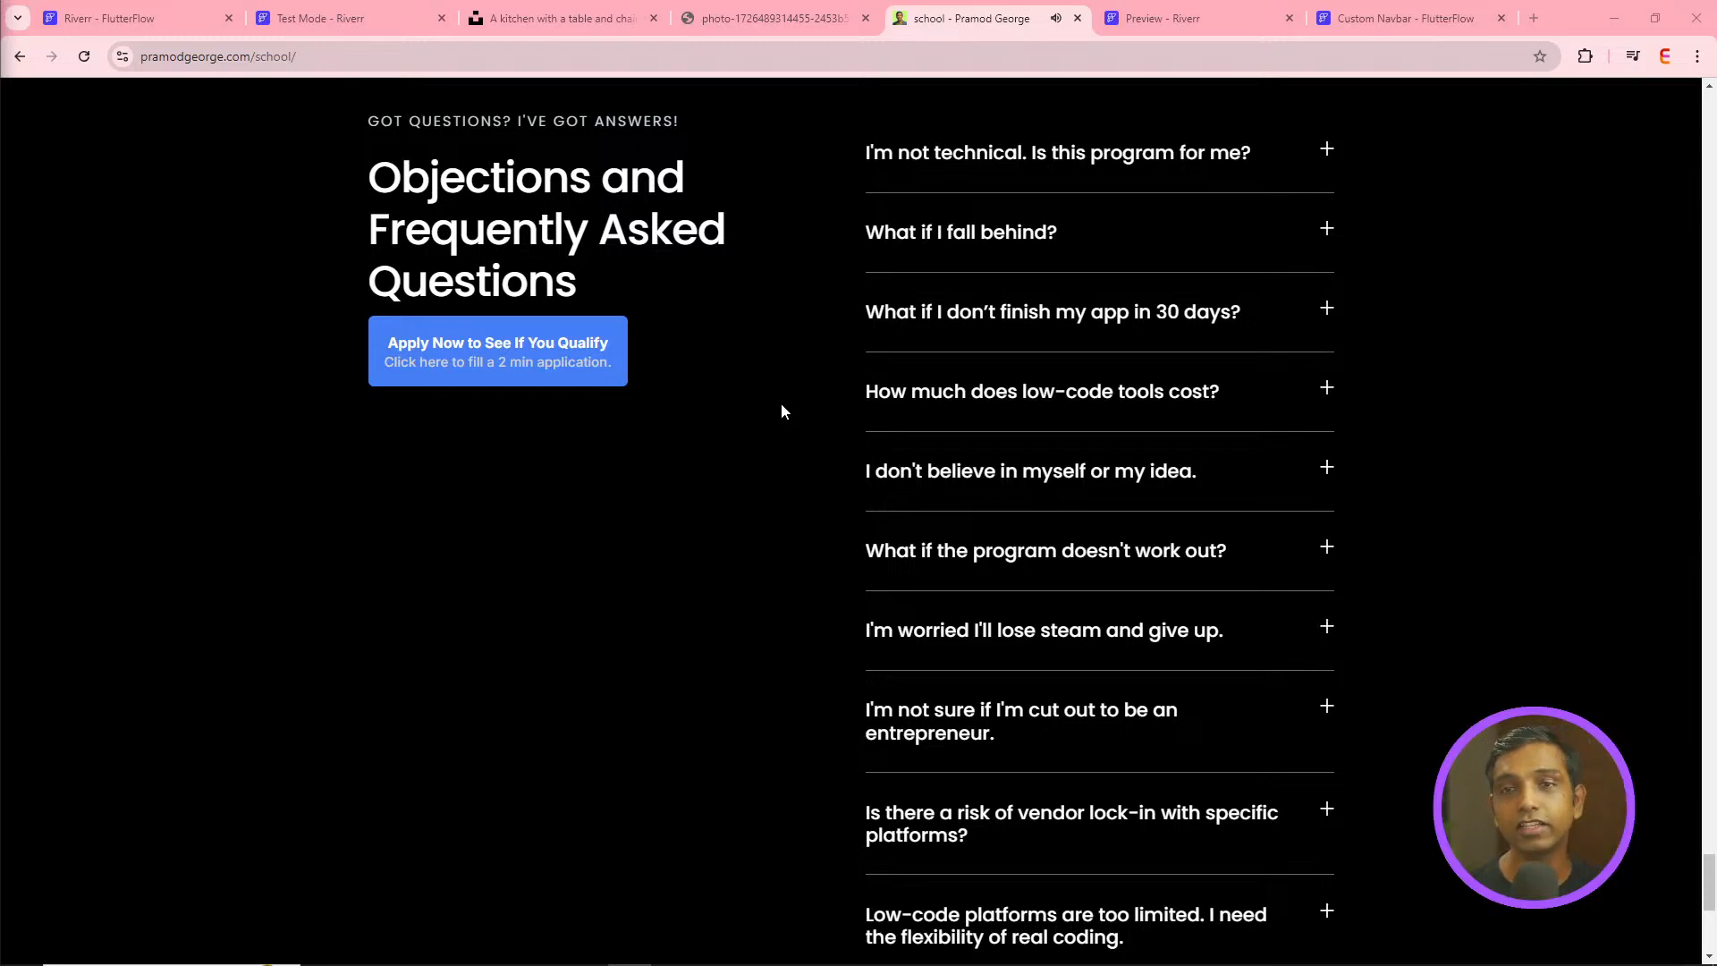
- Show the Riverr dashboard in FlutterFlow briefly, and return to the opening section of the school page
click(135, 18)
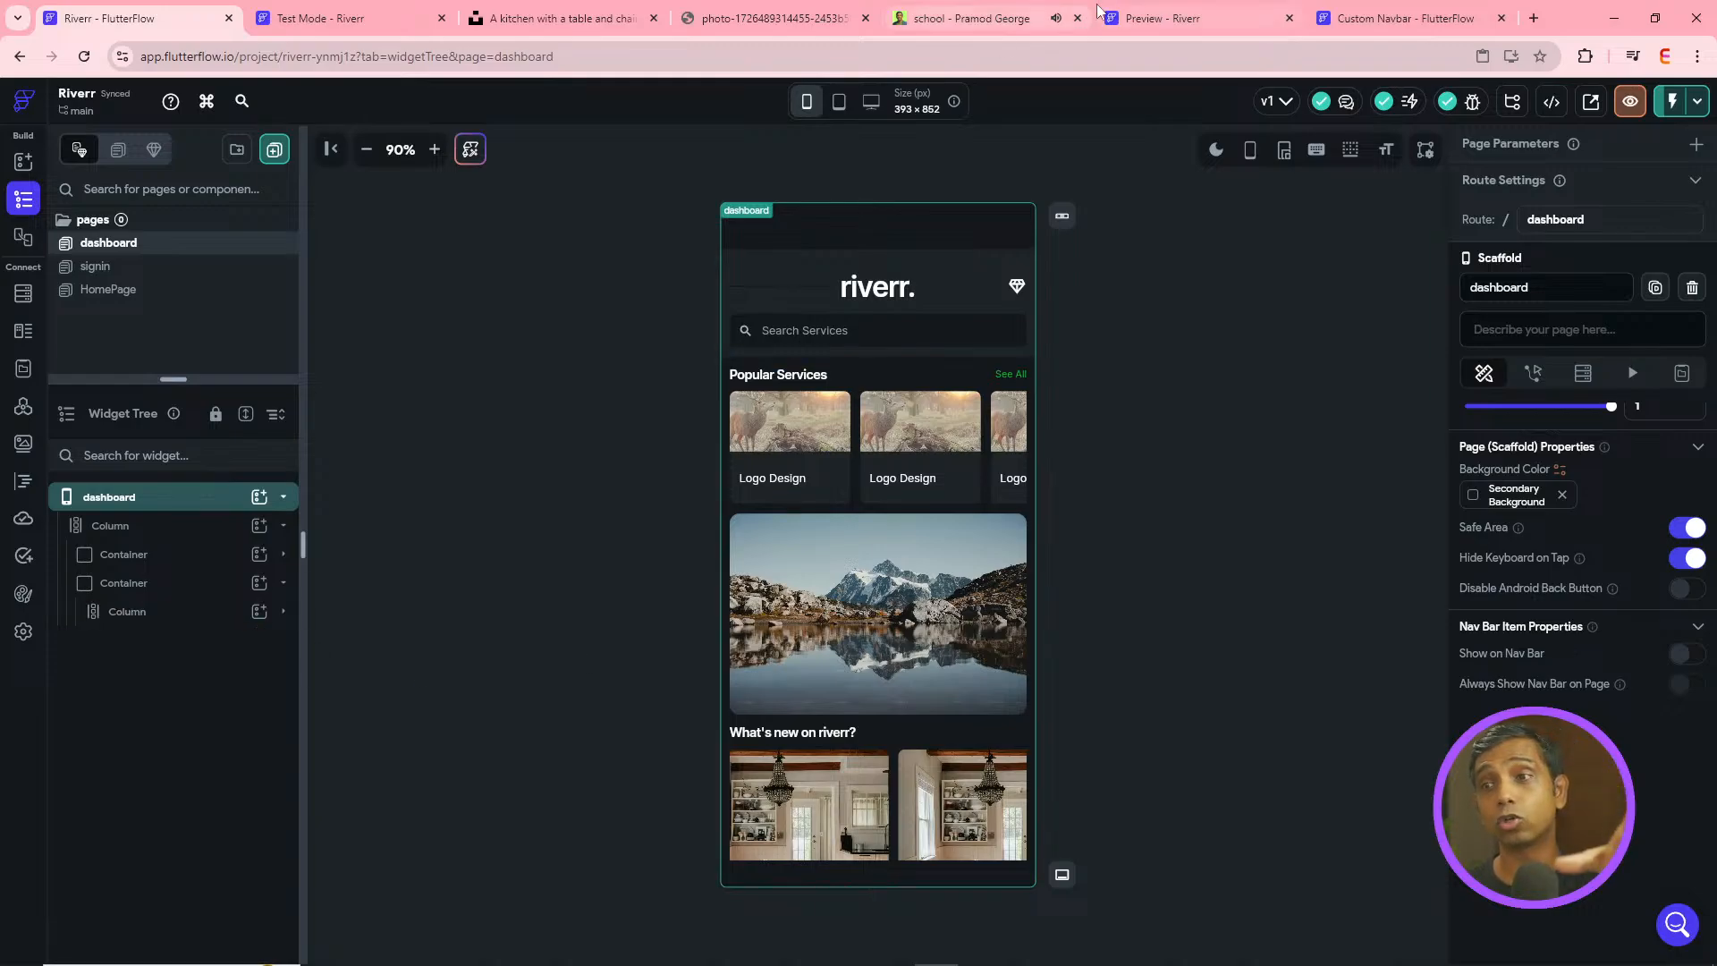
click(974, 18)
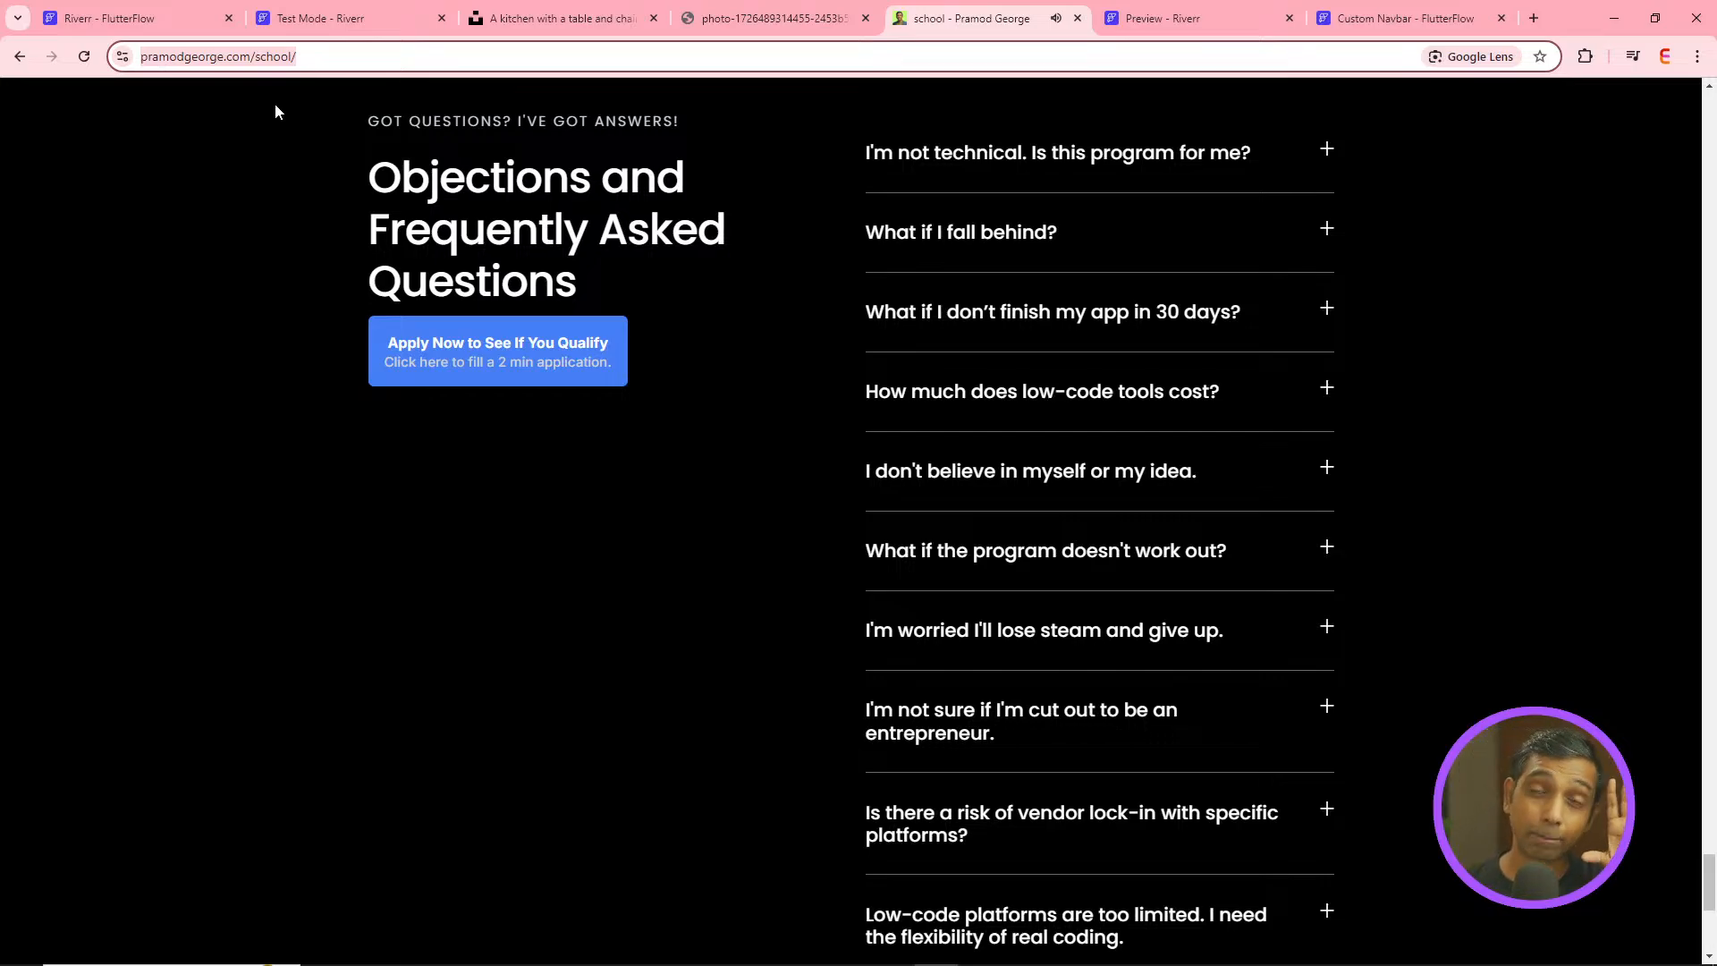
drag(1709, 881, 1712, 100)
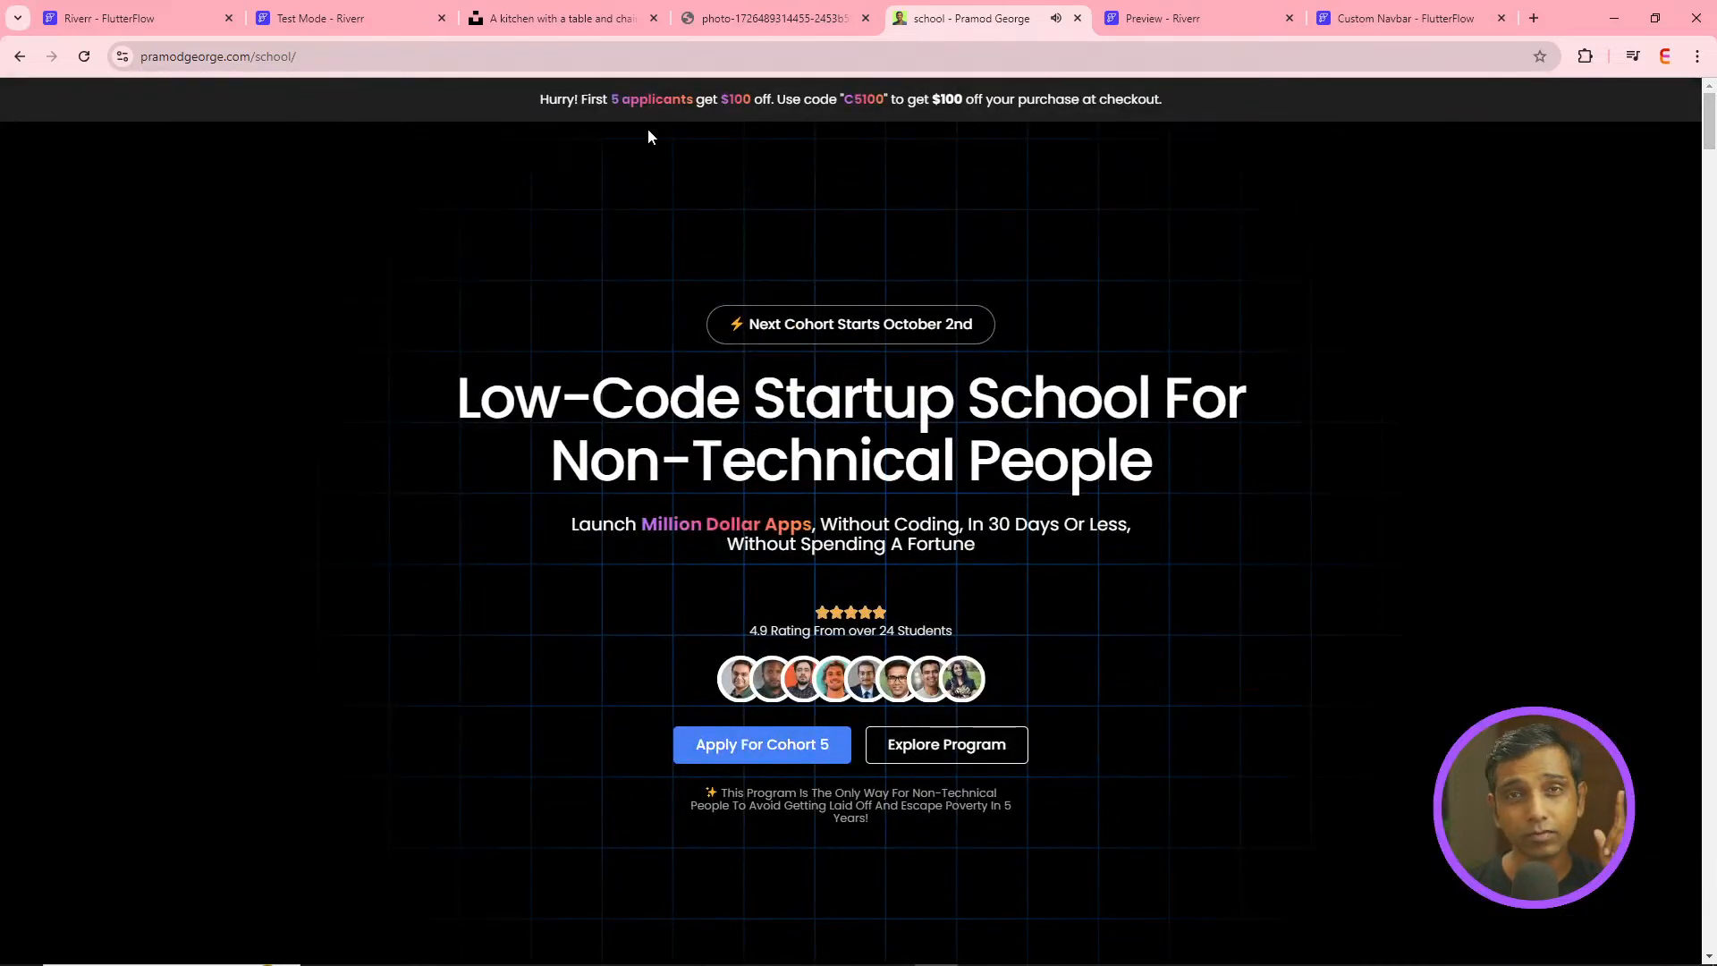